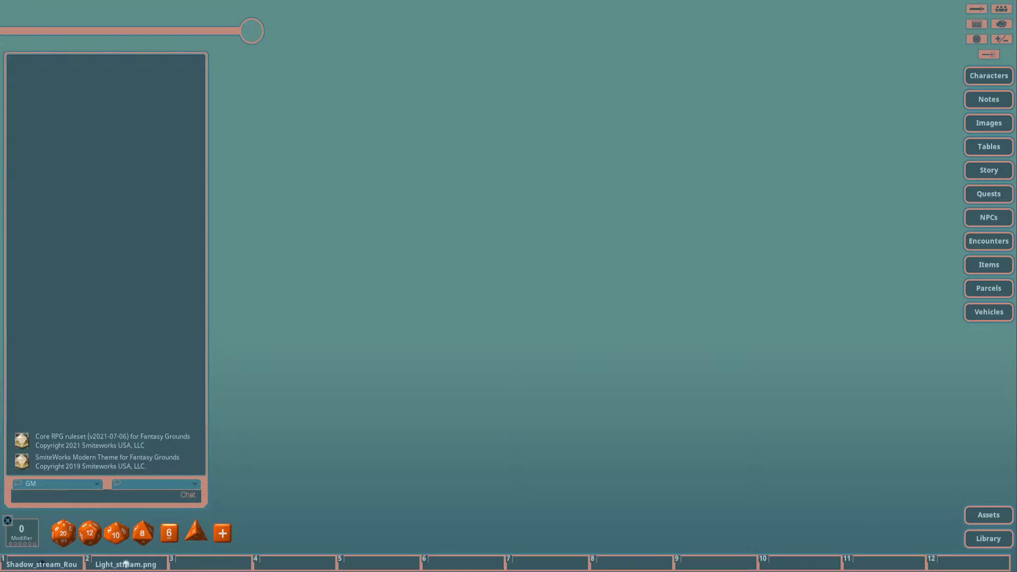
pyautogui.click(988, 76)
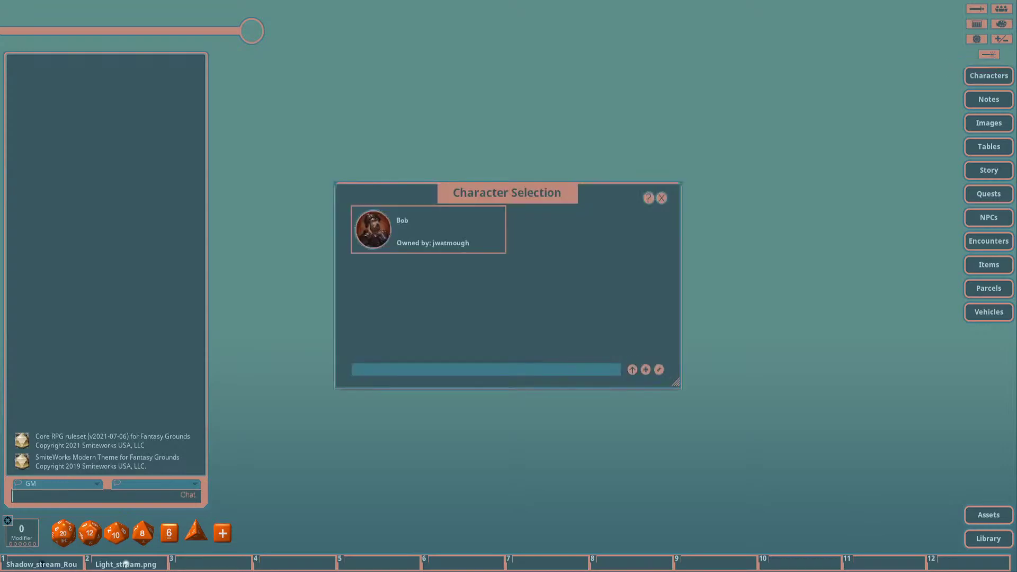
pyautogui.click(649, 152)
# Show the campaign's image list and the asset browser next to each other.
pyautogui.click(988, 123)
pyautogui.moveTo(472, 64); pyautogui.dragTo(351, 72)
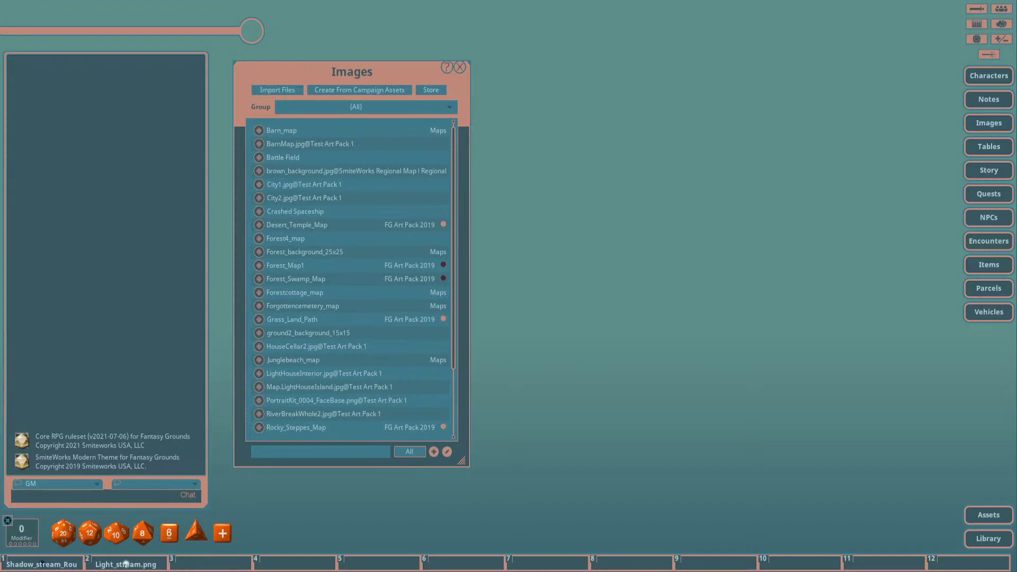
pyautogui.moveTo(866, 21); pyautogui.dragTo(758, 24)
# Browse the image assets to the backgrounds folder of the FG Settlements Map Pack.
pyautogui.click(843, 293)
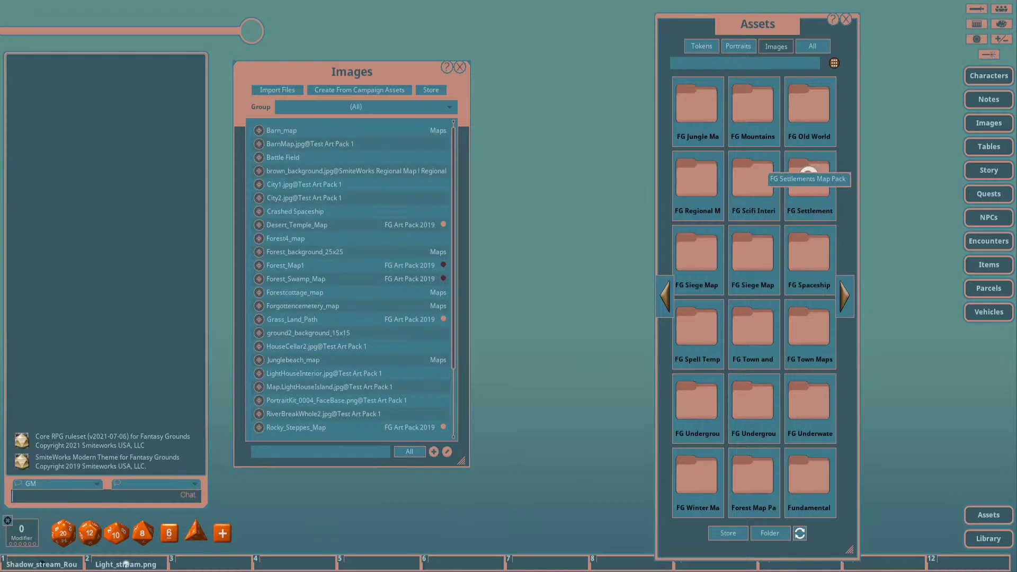
pyautogui.click(809, 173)
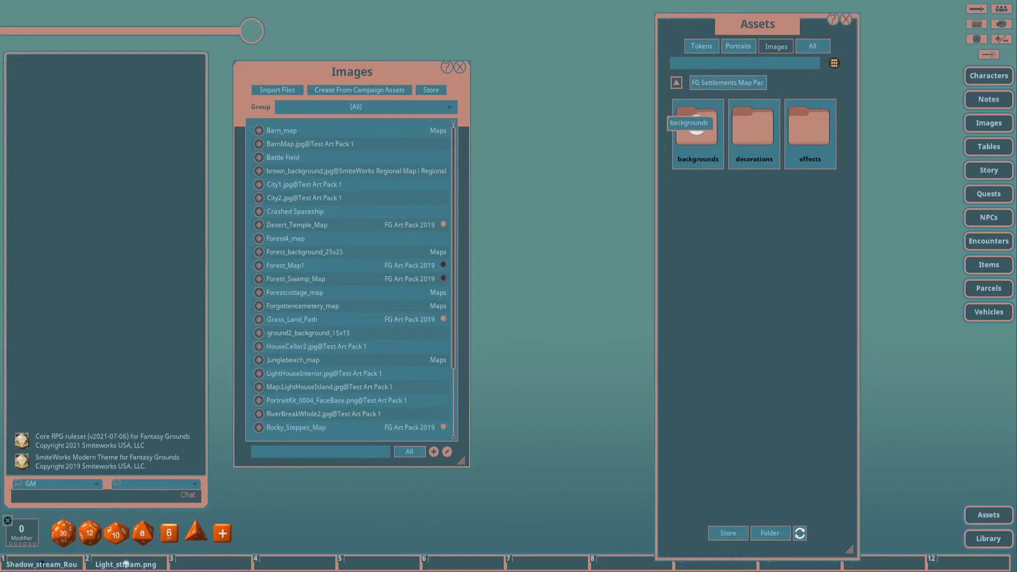
pyautogui.click(696, 127)
pyautogui.moveTo(757, 24); pyautogui.dragTo(795, 26)
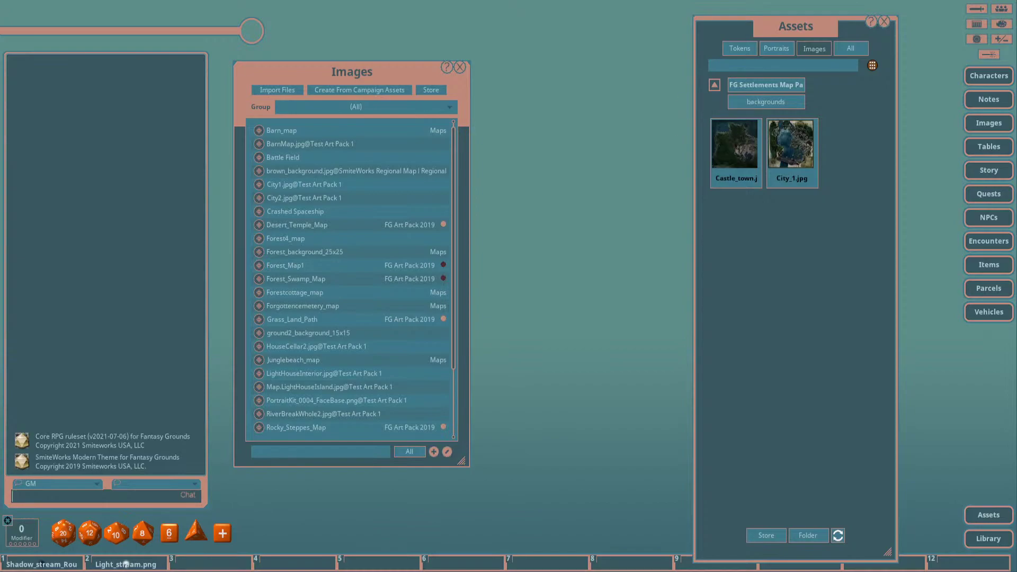
# Preview the Castle_town.jpg background in an enlarged window and close the preview.
pyautogui.click(735, 144)
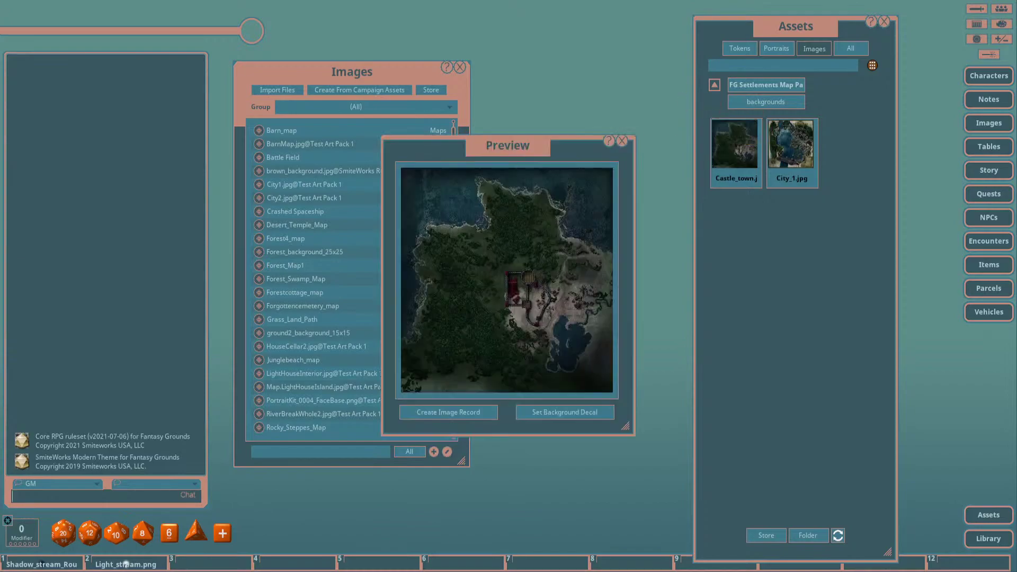
pyautogui.moveTo(479, 146); pyautogui.dragTo(167, 29)
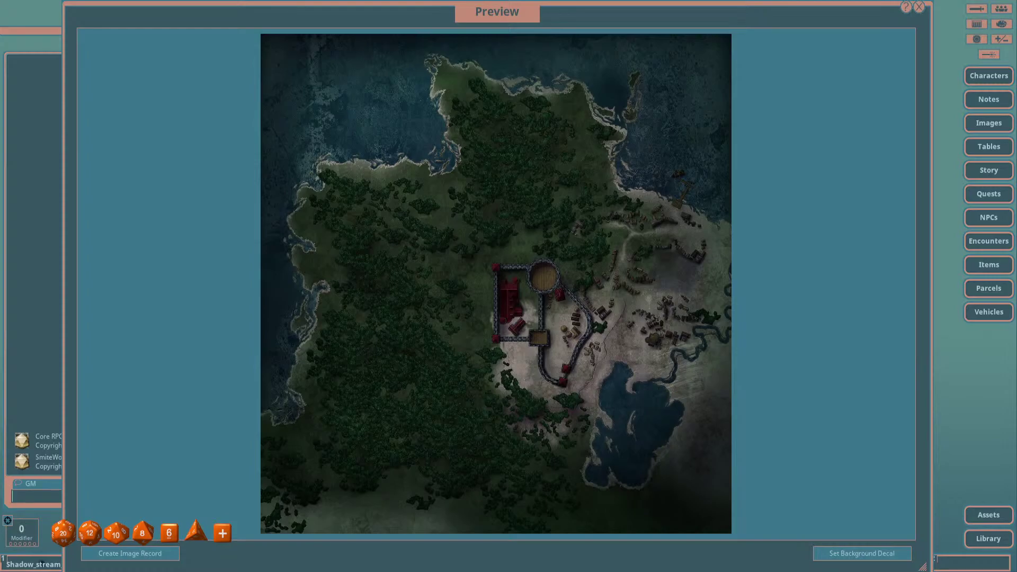
pyautogui.click(919, 7)
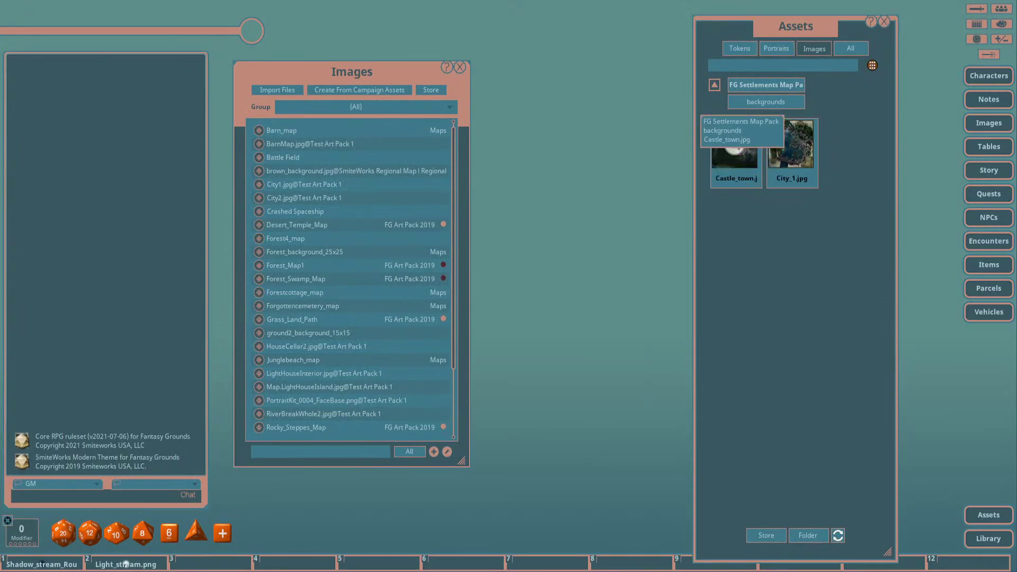
# Reopen the Castle_town.jpg preview, arrange it between the image list and the asset browser, and dismiss it.
pyautogui.click(735, 143)
pyautogui.moveTo(508, 145); pyautogui.dragTo(560, 136)
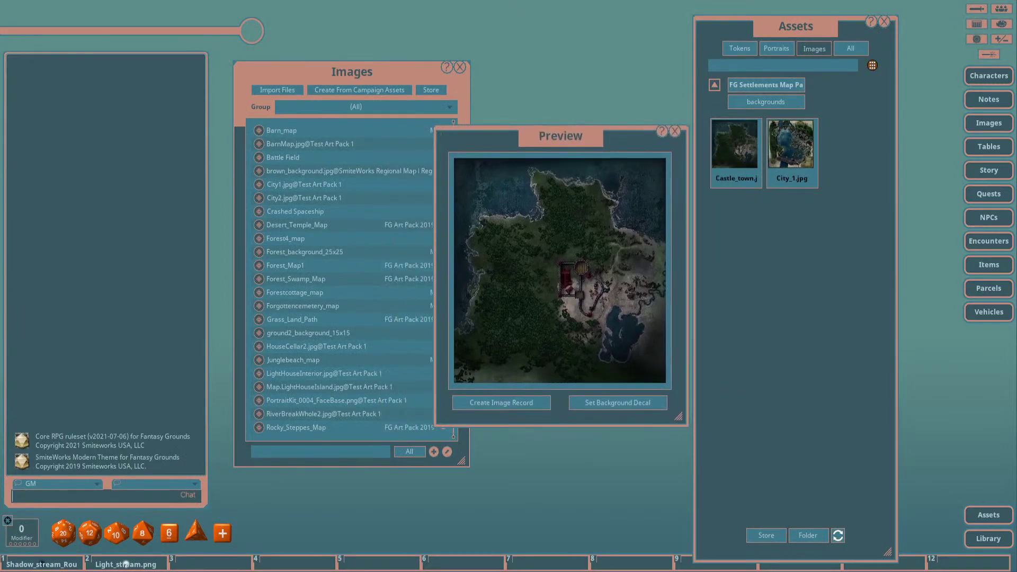
pyautogui.moveTo(352, 71); pyautogui.dragTo(261, 74)
pyautogui.moveTo(560, 136); pyautogui.dragTo(533, 105)
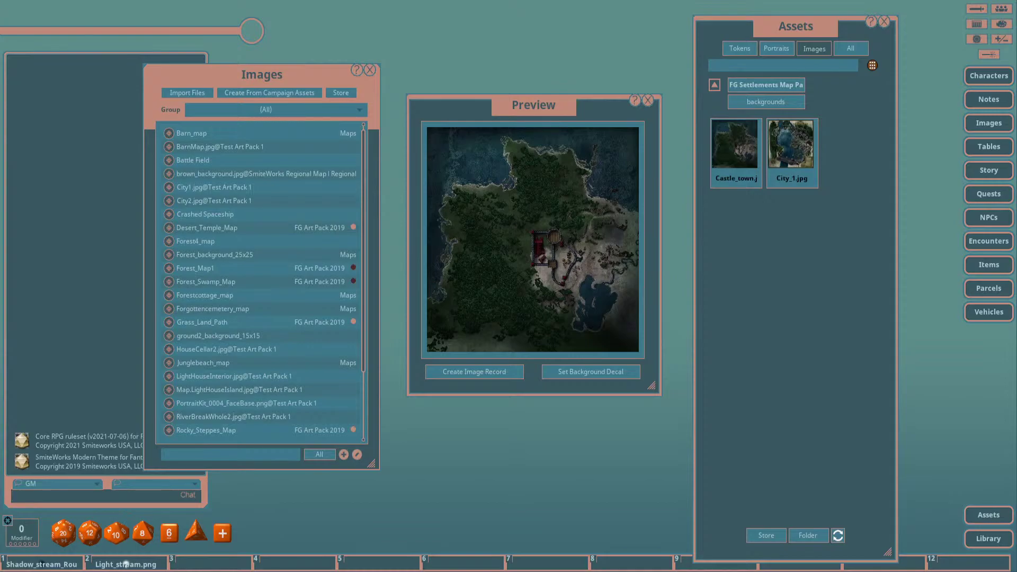
pyautogui.moveTo(262, 75); pyautogui.dragTo(241, 75)
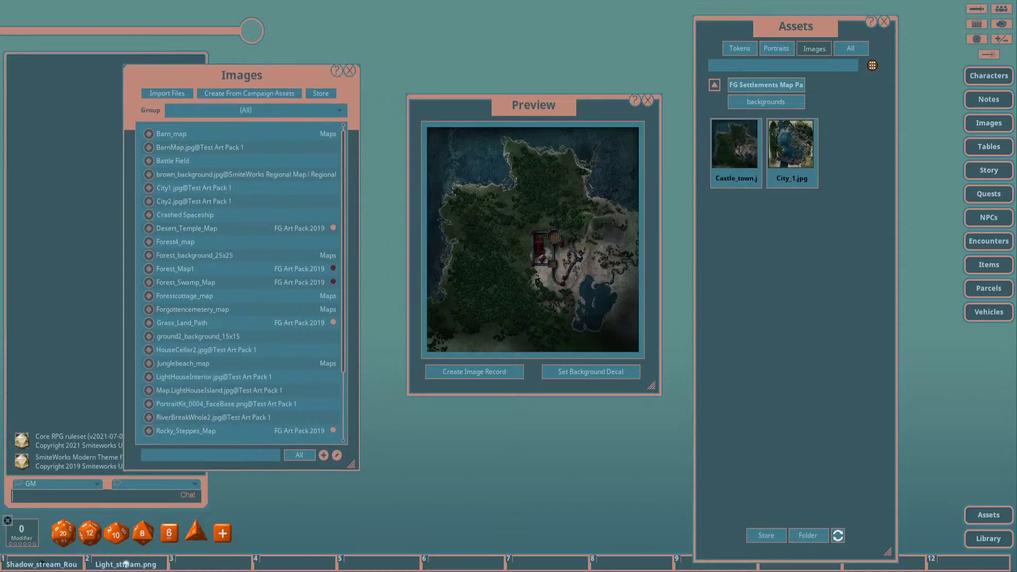
pyautogui.press('Escape')
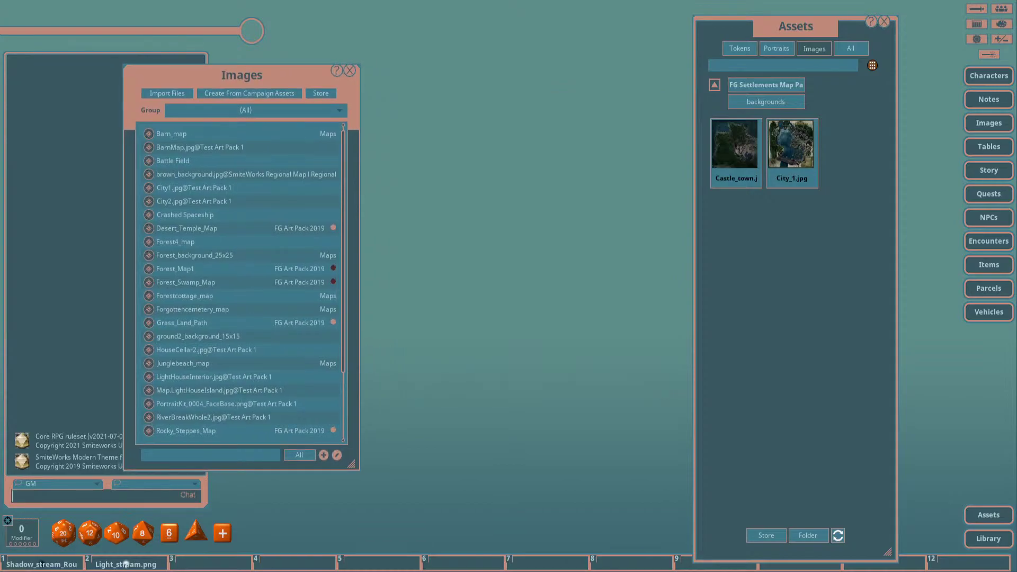
# Move the image list and the asset browser apart and close both windows.
pyautogui.moveTo(795, 26); pyautogui.dragTo(844, 25)
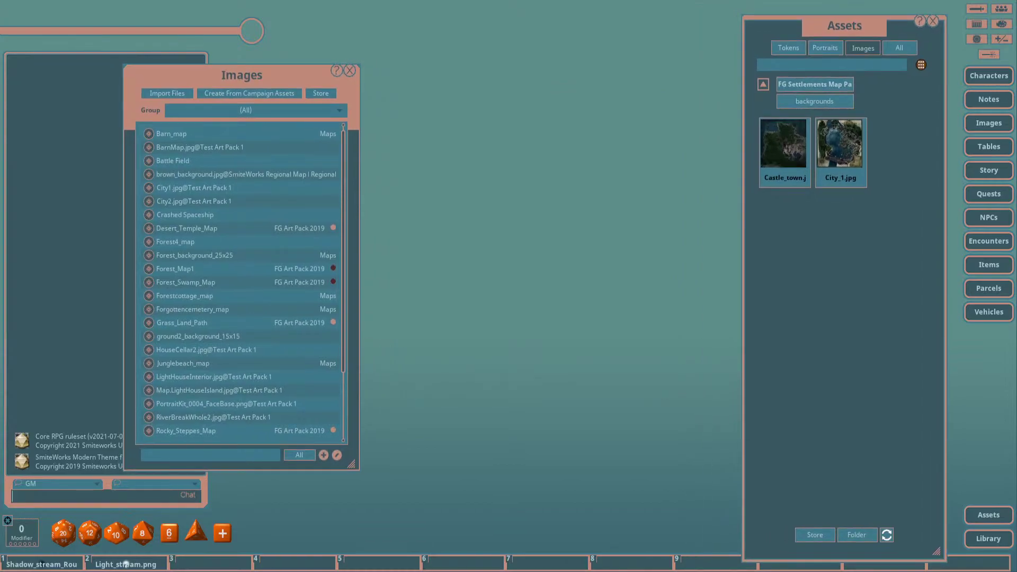
pyautogui.moveTo(241, 74); pyautogui.dragTo(217, 43)
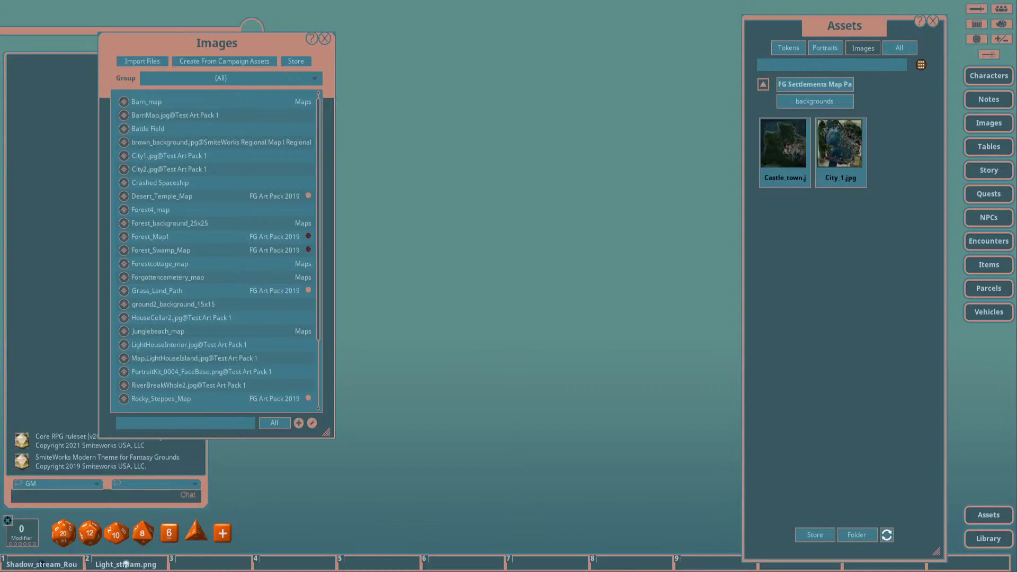
pyautogui.click(324, 38)
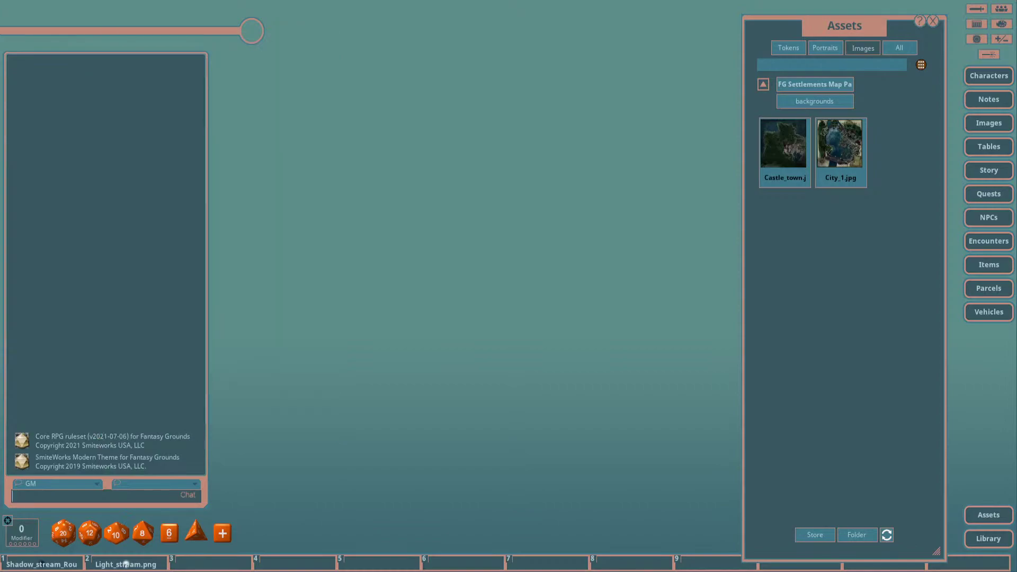
pyautogui.click(932, 21)
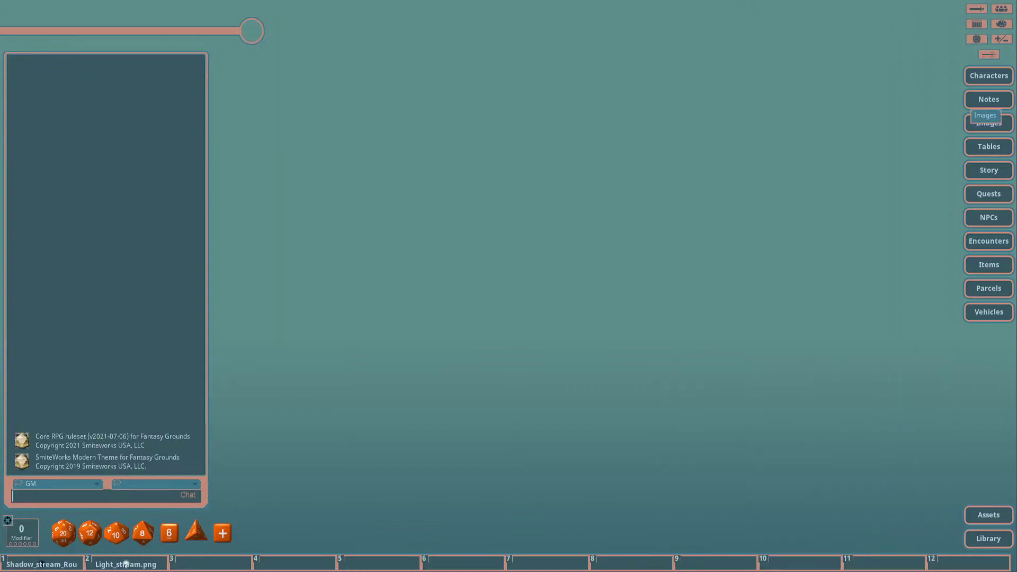
# Open the Battle Field map from the campaign's image list.
pyautogui.click(986, 123)
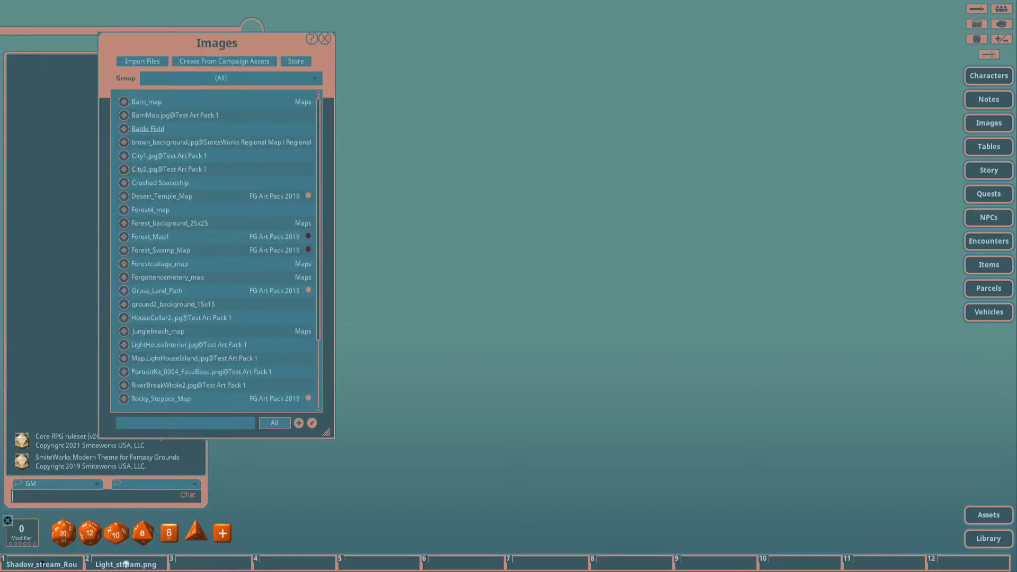
pyautogui.click(148, 129)
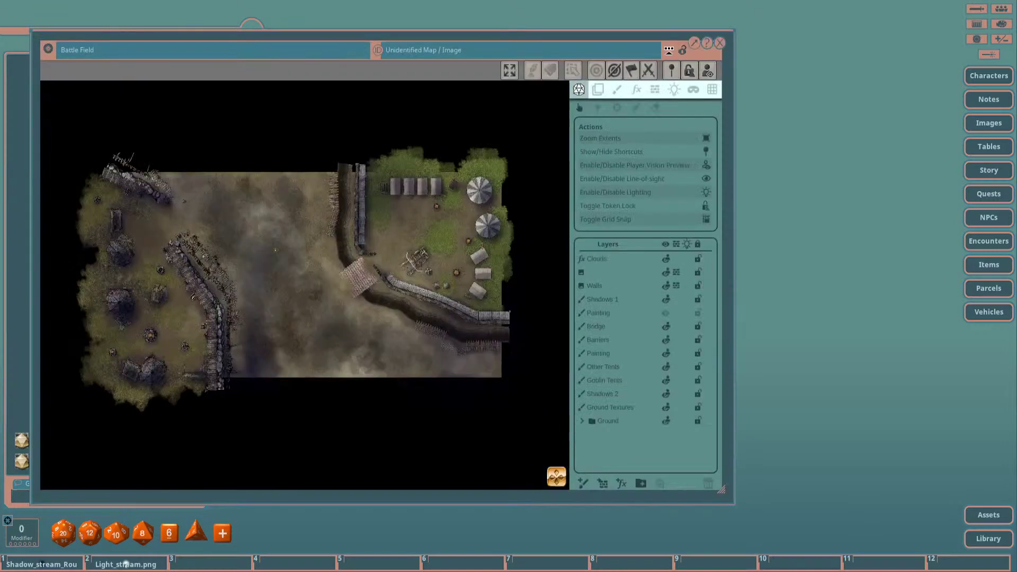
pyautogui.scroll(2, 320, 286)
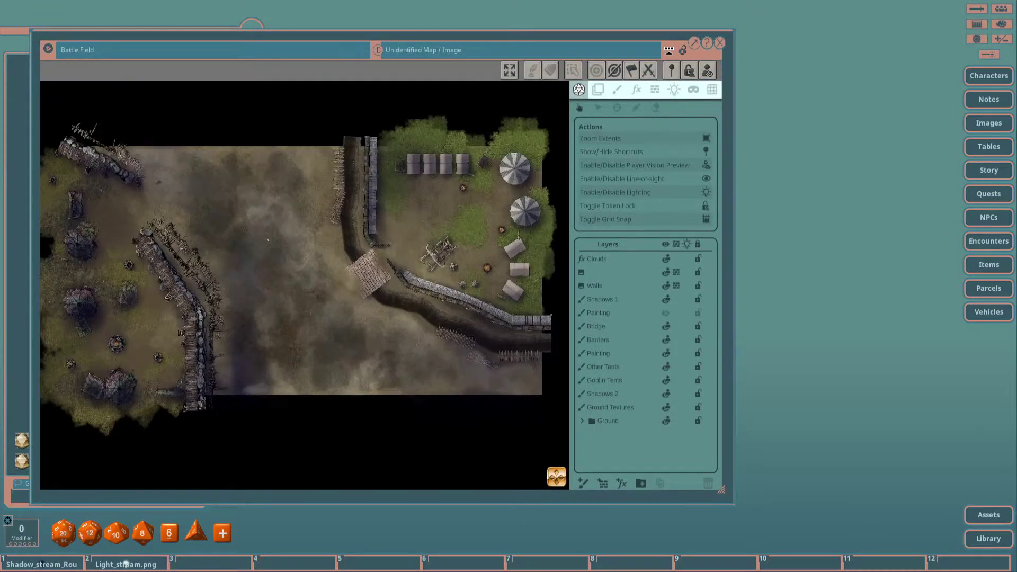
# Examine the Battle Field map with the player vision preview off and on, and close the map.
pyautogui.click(635, 164)
pyautogui.scroll(-1, 268, 240)
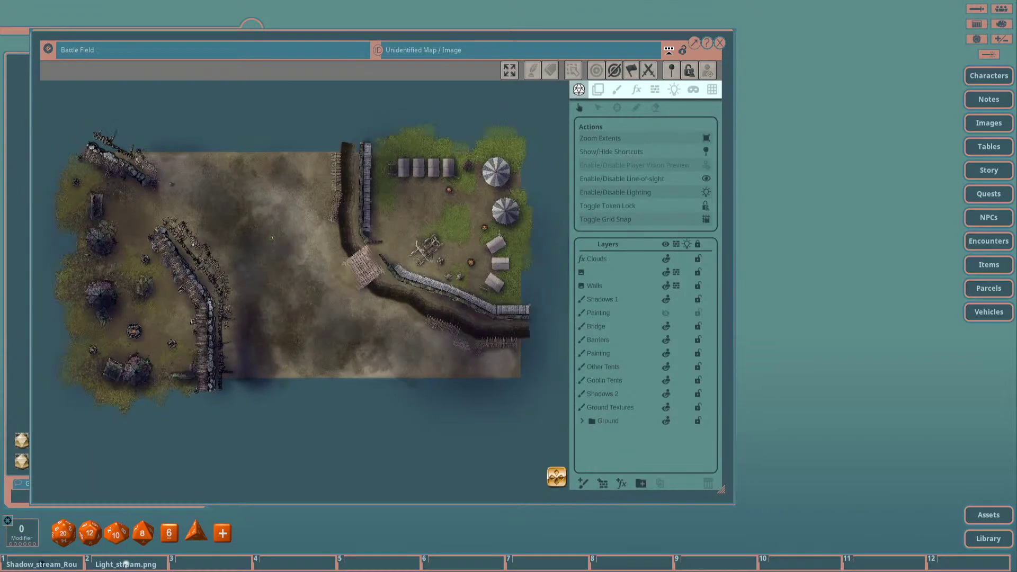
pyautogui.scroll(3, 274, 236)
pyautogui.scroll(-4, 277, 234)
pyautogui.scroll(1, 279, 231)
pyautogui.scroll(5, 279, 232)
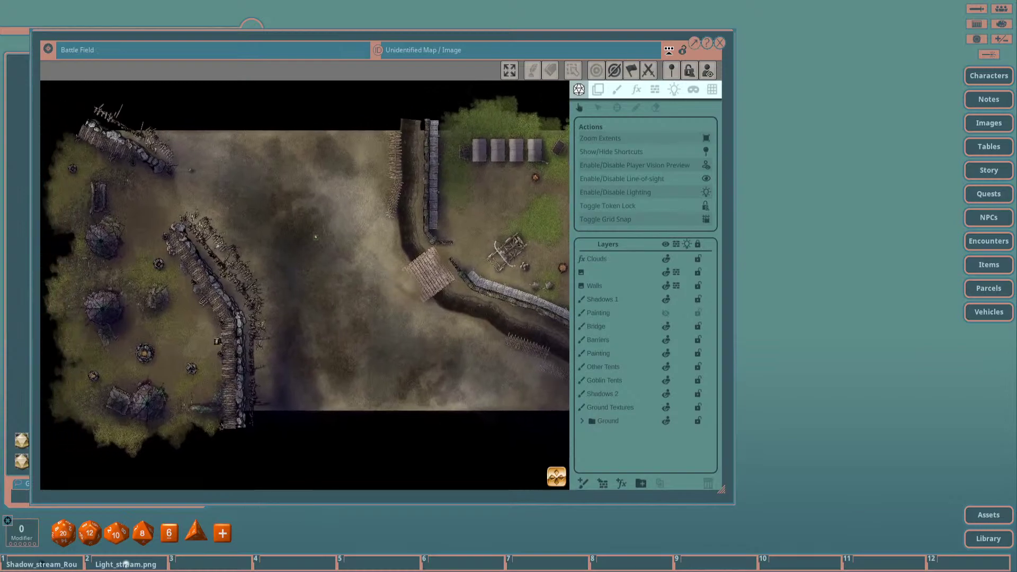
pyautogui.scroll(-3, 316, 237)
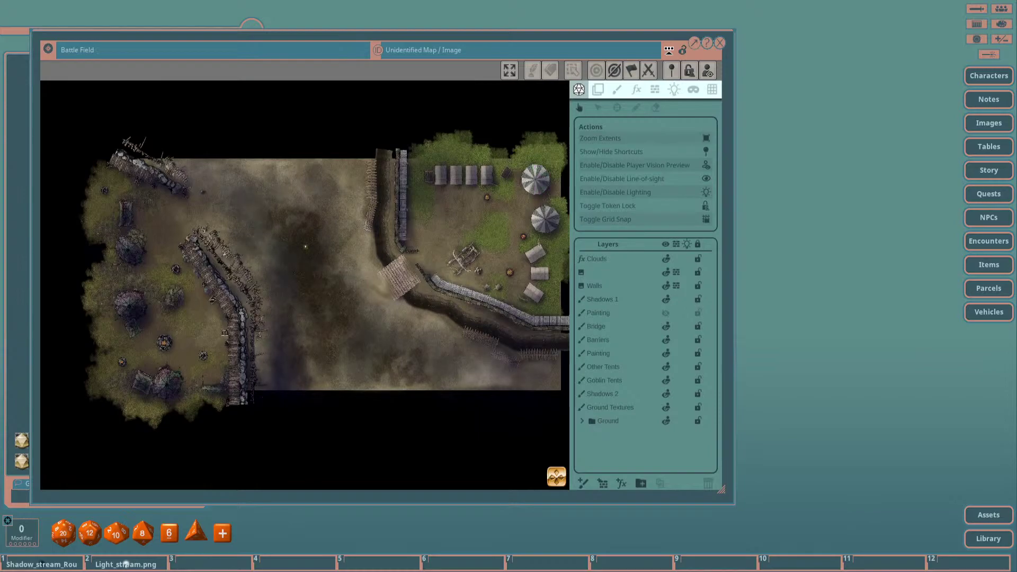
pyautogui.click(126, 564)
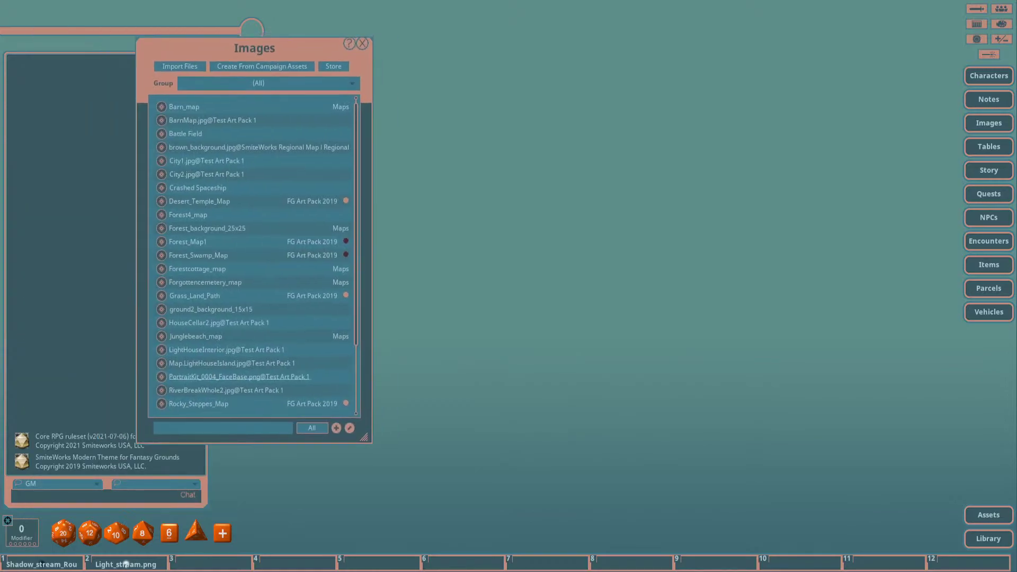
# Open the FG Settlements Map Pack's backgrounds folder in the asset browser, with the image list in view.
pyautogui.click(988, 514)
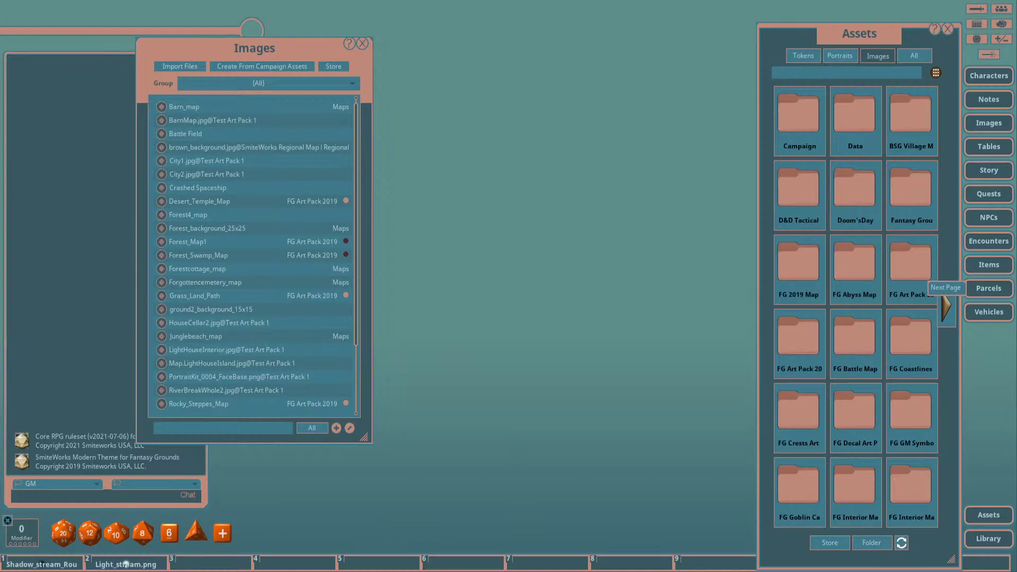
pyautogui.click(947, 306)
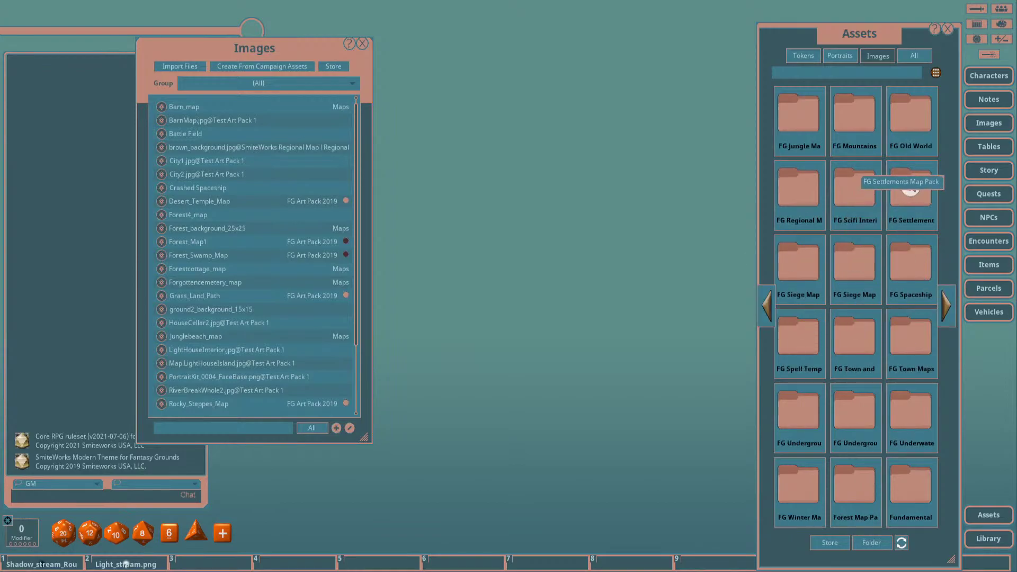
pyautogui.click(910, 186)
pyautogui.moveTo(254, 48); pyautogui.dragTo(351, 51)
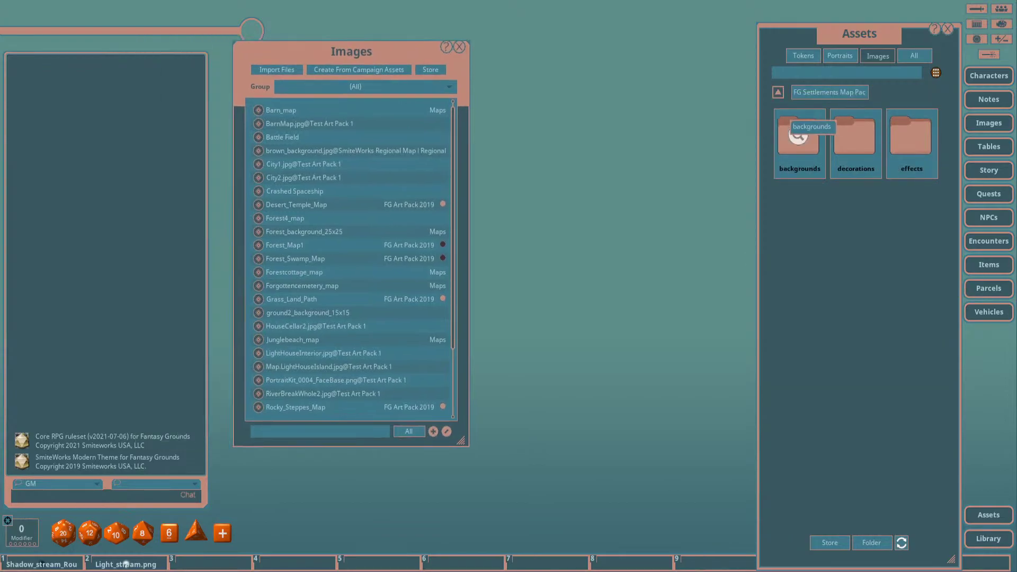
pyautogui.click(799, 138)
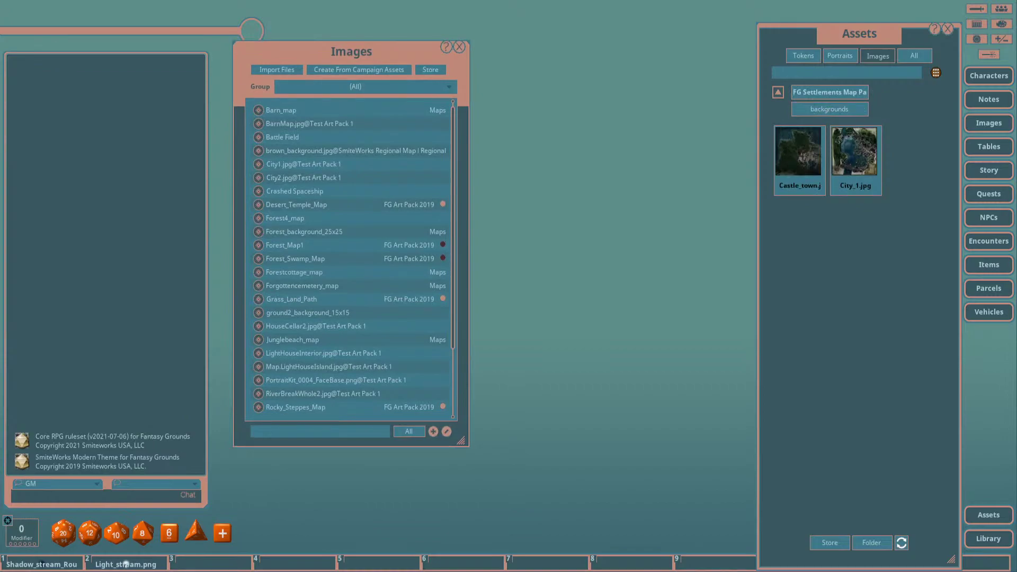
# Add Castle_town.jpg to the image list as a new image record and inspect the map in an enlarged window.
pyautogui.moveTo(799, 151); pyautogui.dragTo(388, 110)
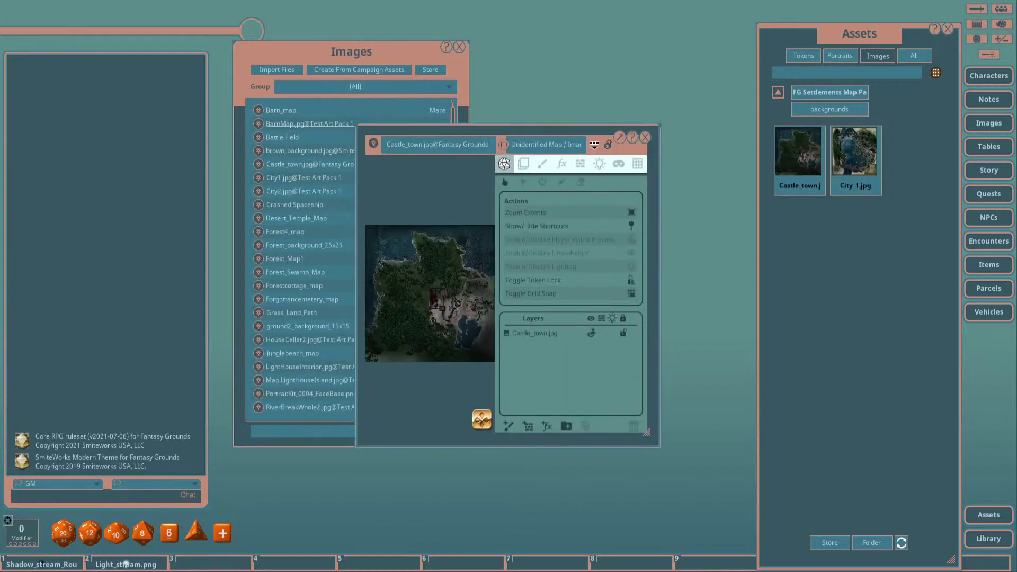
pyautogui.moveTo(509, 130); pyautogui.dragTo(267, 48)
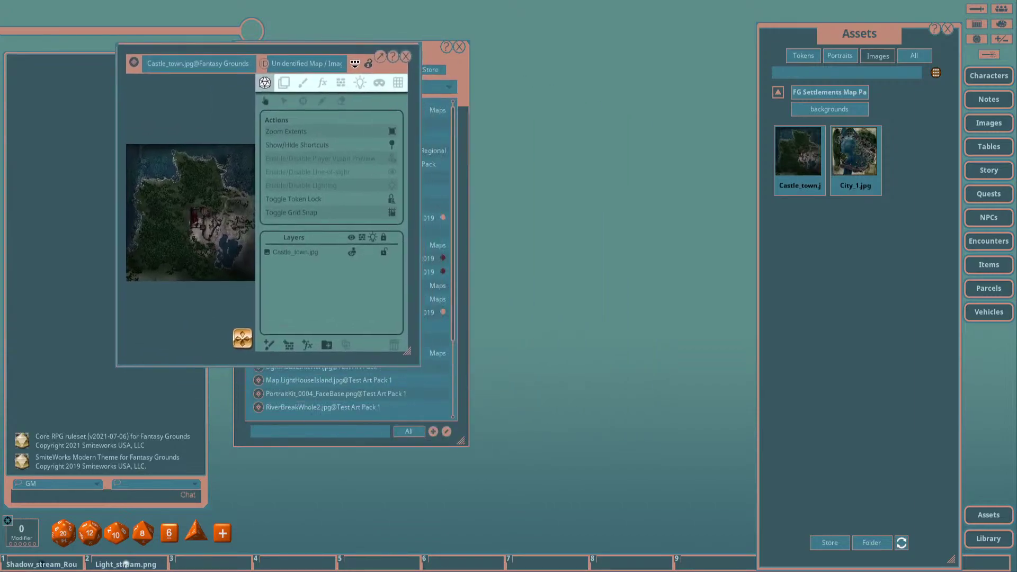
pyautogui.moveTo(406, 351); pyautogui.dragTo(794, 451)
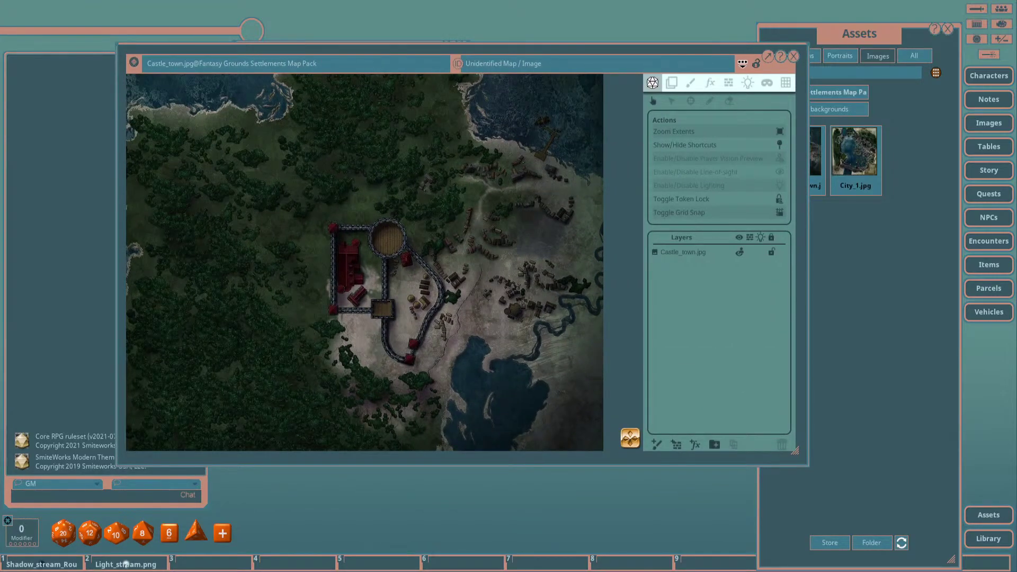
pyautogui.scroll(3, 582, 289)
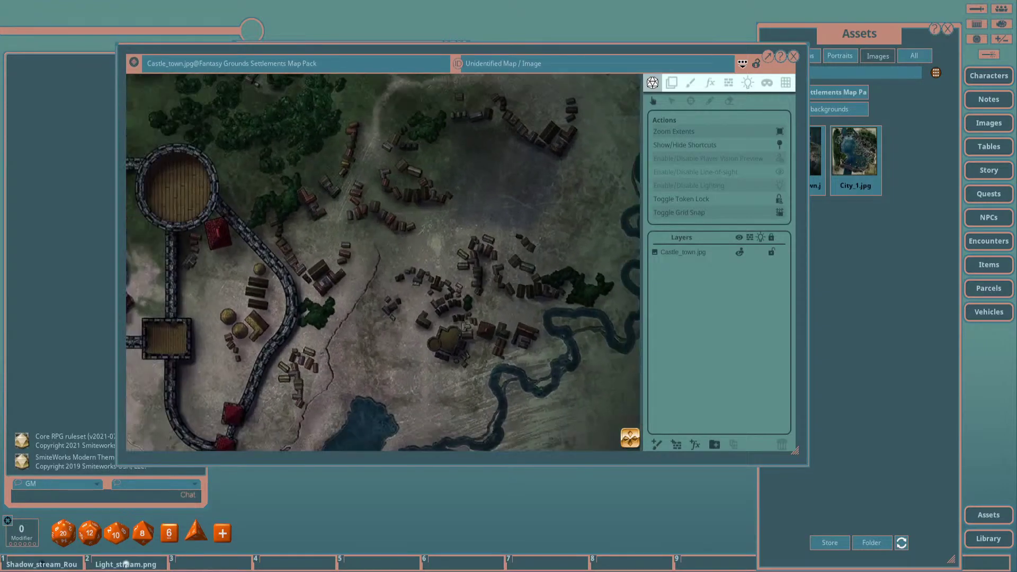
pyautogui.scroll(-2, 584, 271)
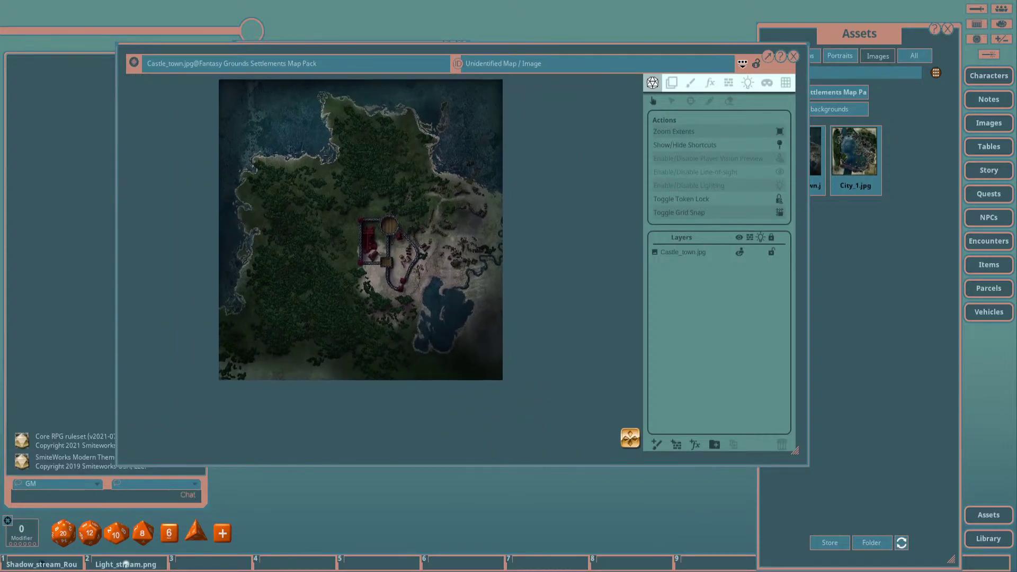
pyautogui.moveTo(299, 281); pyautogui.dragTo(290, 325)
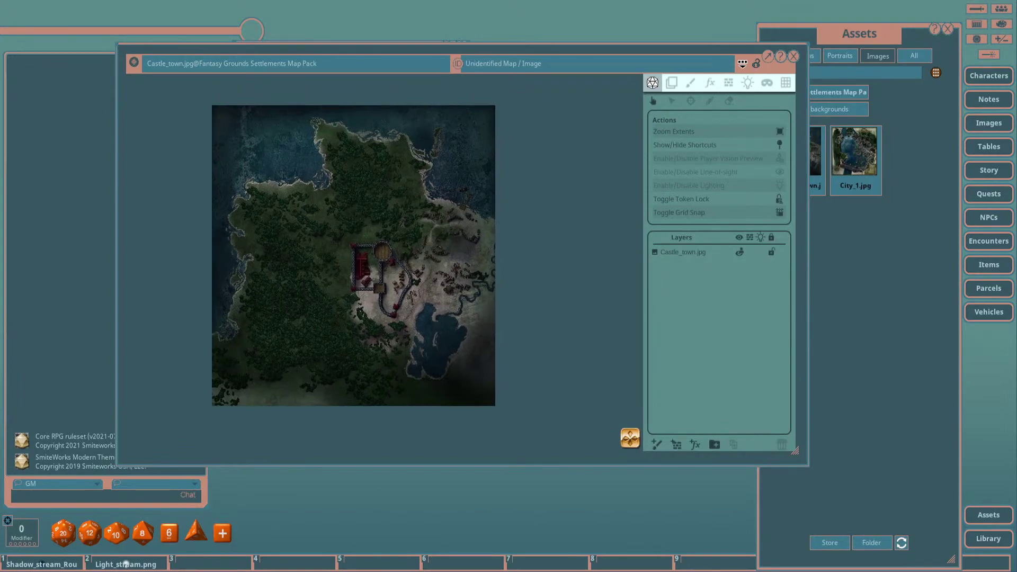
pyautogui.scroll(2, 268, 355)
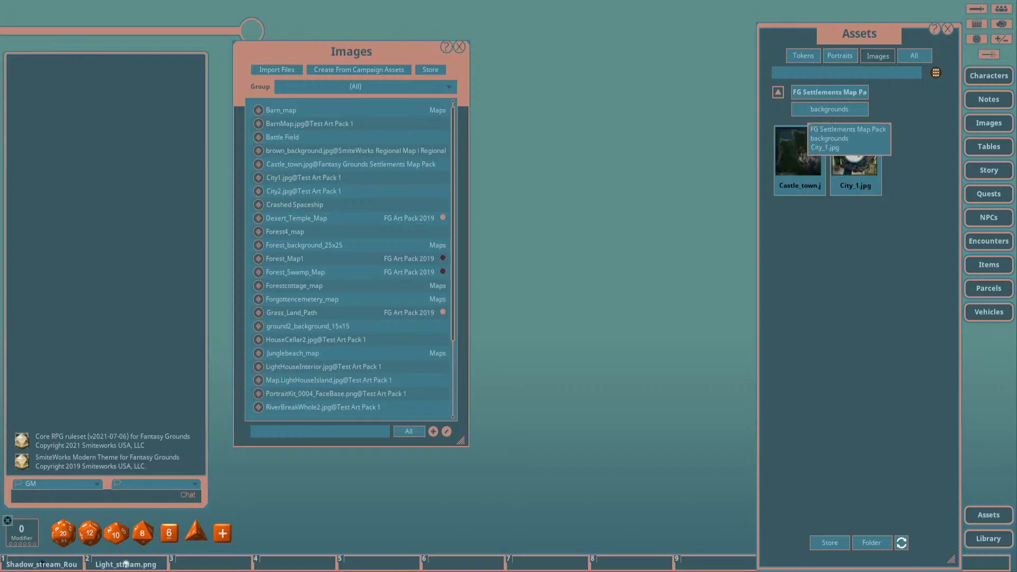
# Preview the City_1.jpg background in an enlarged window.
pyautogui.click(854, 157)
pyautogui.moveTo(507, 145); pyautogui.dragTo(291, 72)
pyautogui.moveTo(410, 352); pyautogui.dragTo(721, 570)
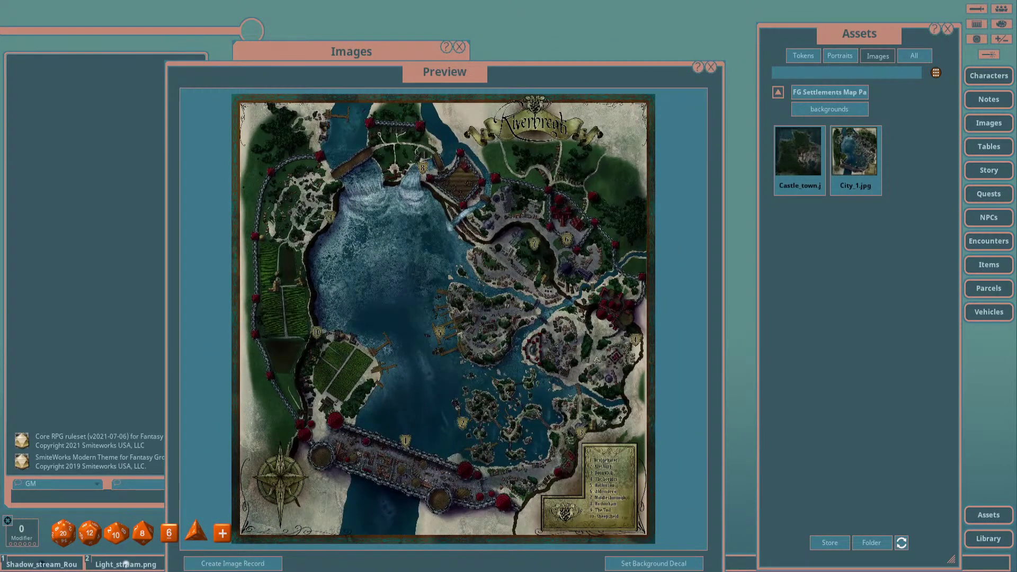
# Create an image record from the City_1.jpg background and bring the whole map into view.
pyautogui.click(854, 154)
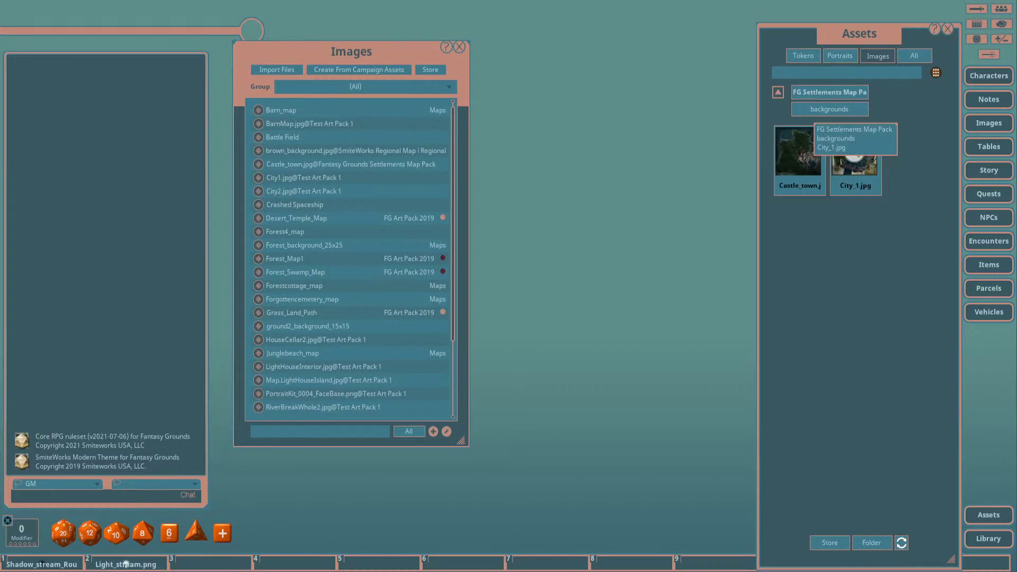
pyautogui.click(854, 154)
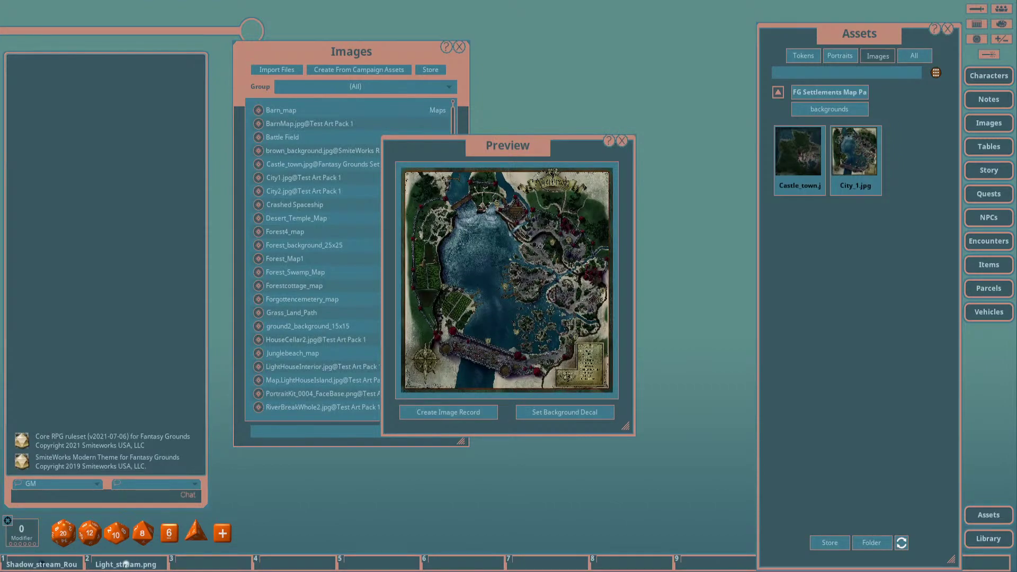
pyautogui.click(448, 412)
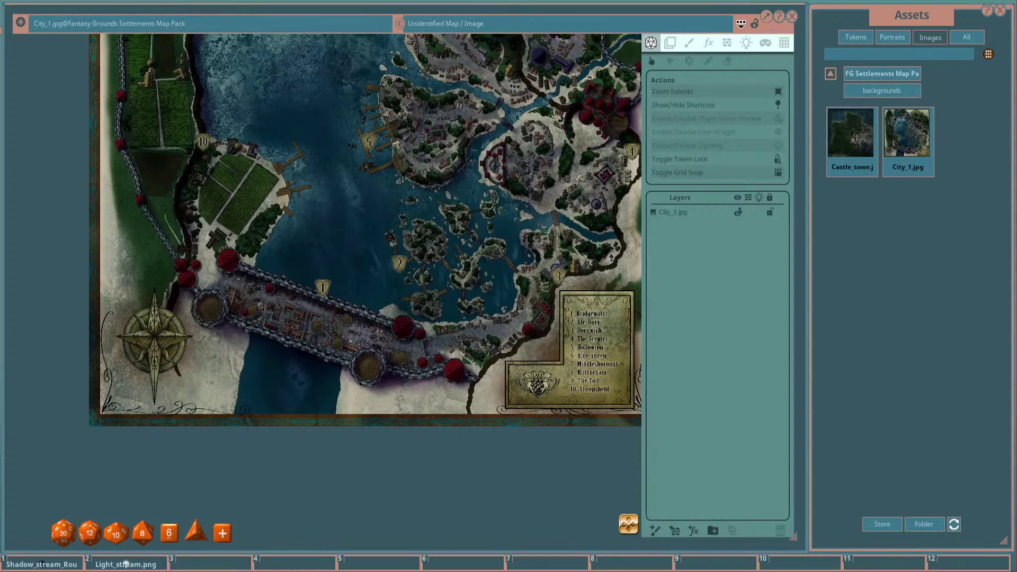
pyautogui.scroll(5, 366, 228)
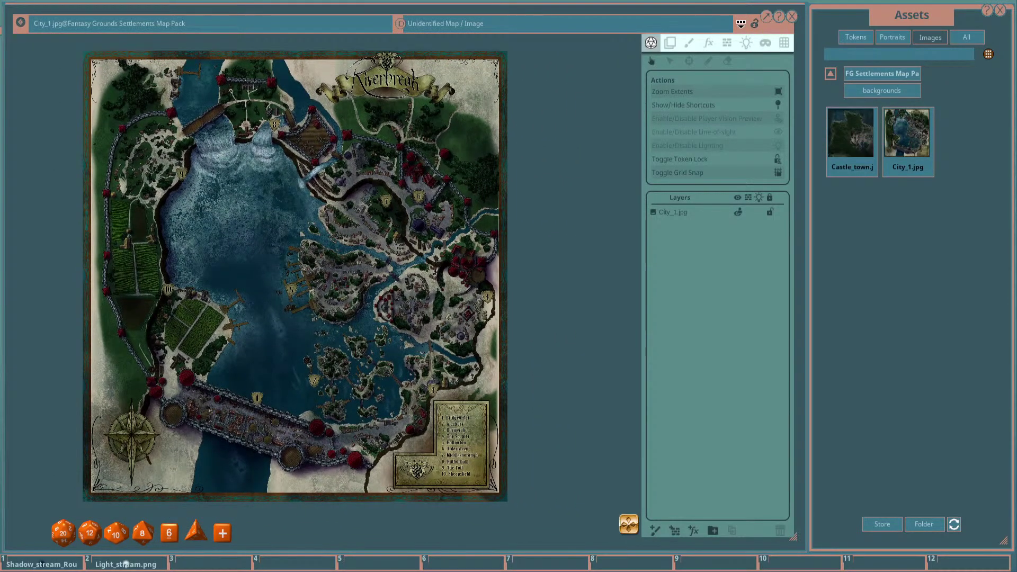
# Return to the FG Settlements Map Pack's main folder and widen the asset browser over the map.
pyautogui.click(882, 73)
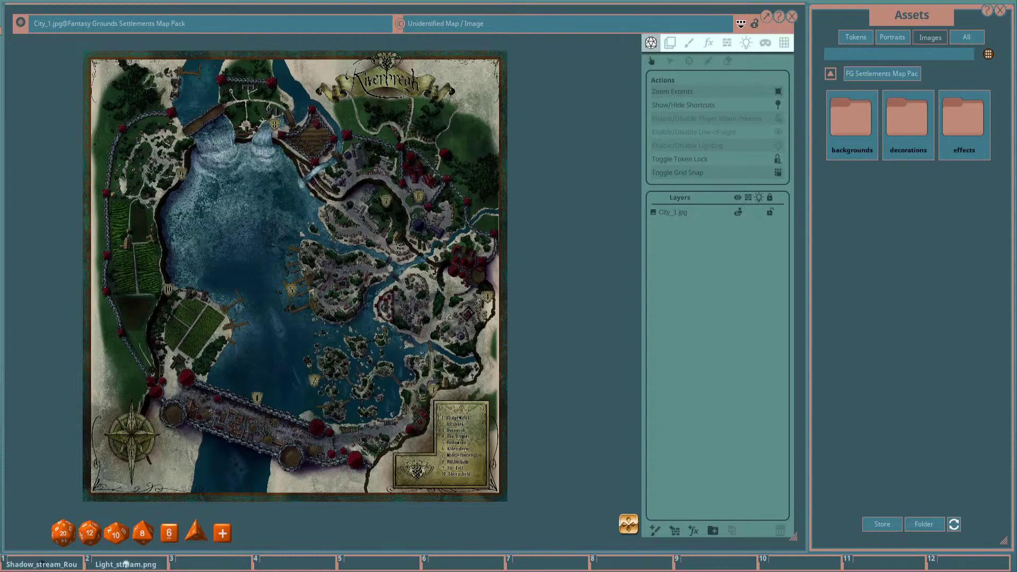
pyautogui.scroll(2, 257, 303)
pyautogui.scroll(-1, 314, 286)
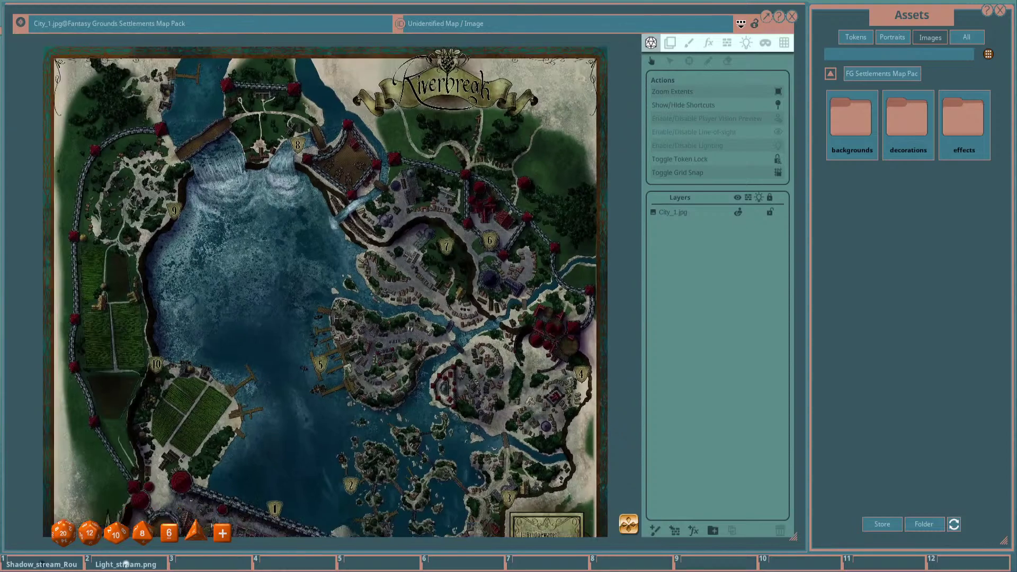
pyautogui.moveTo(912, 15); pyautogui.dragTo(203, 27)
pyautogui.moveTo(295, 552); pyautogui.dragTo(820, 553)
pyautogui.moveTo(466, 27); pyautogui.dragTo(419, 25)
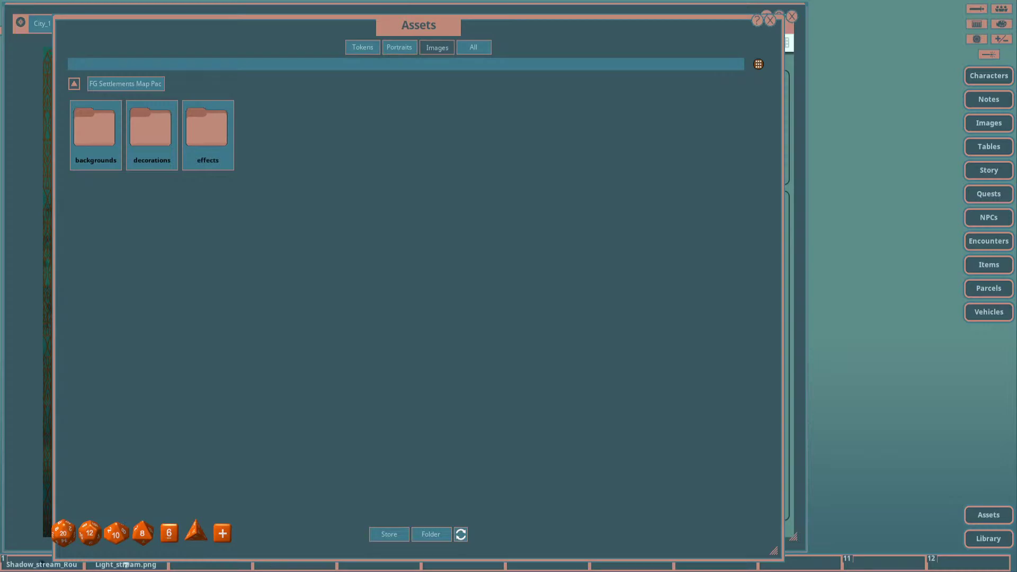
# Look into the backgrounds folder and the Decor subfolder of the decorations folder.
pyautogui.click(94, 127)
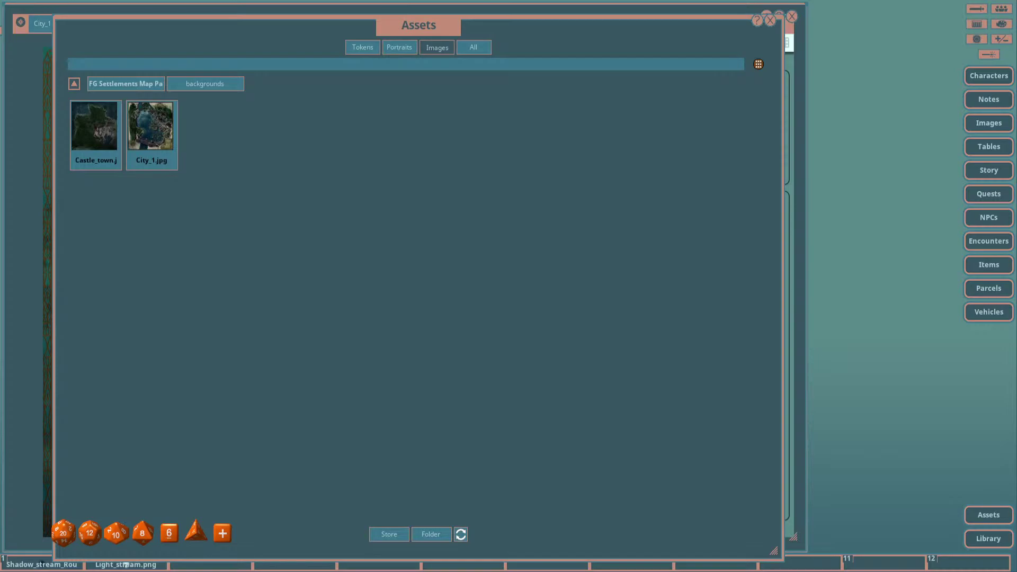
pyautogui.click(74, 83)
pyautogui.click(150, 127)
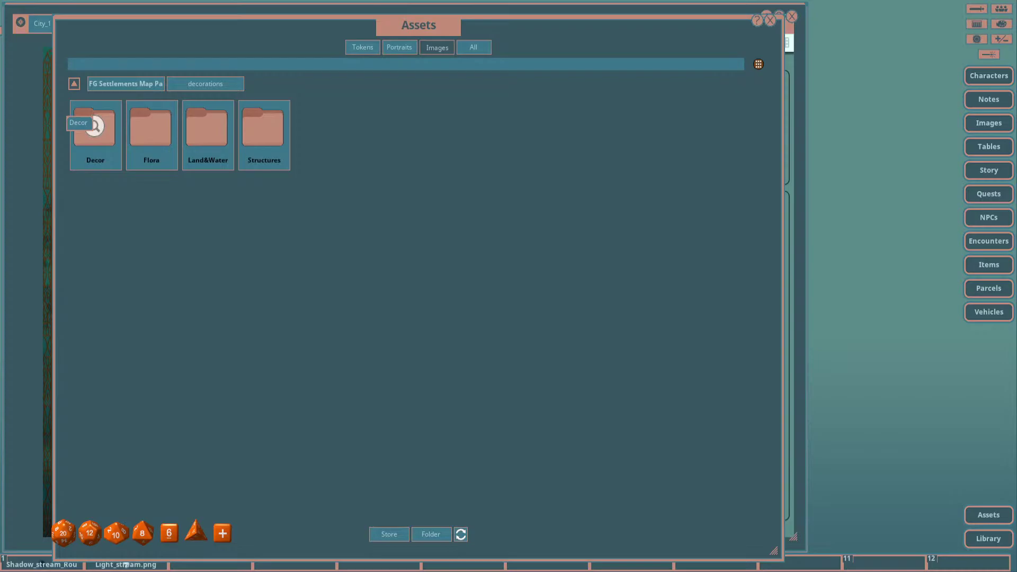
pyautogui.click(94, 126)
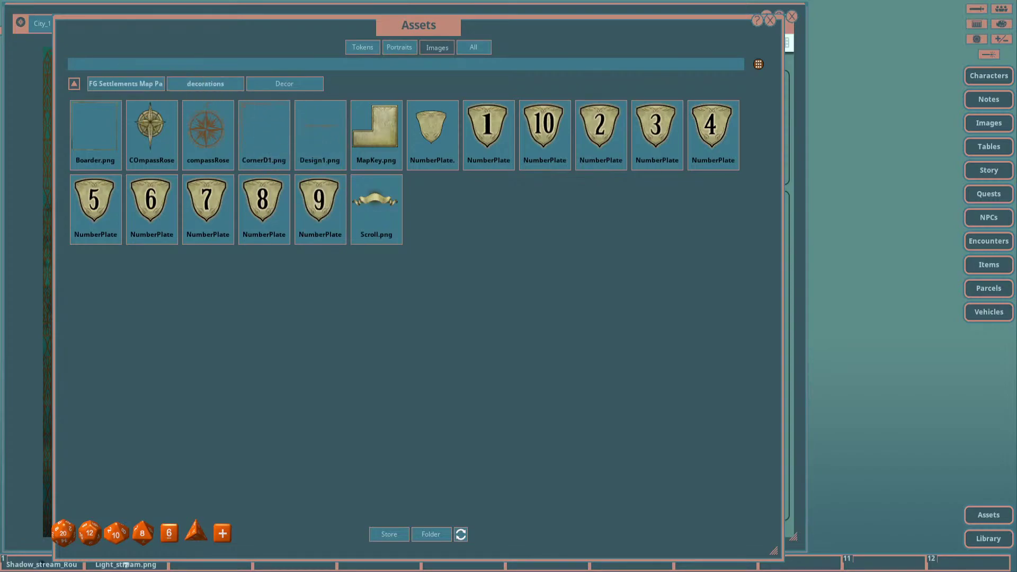
# Open the Flora subfolder of decorations, preview Grass1.png in an enlarged window and close the preview.
pyautogui.click(205, 84)
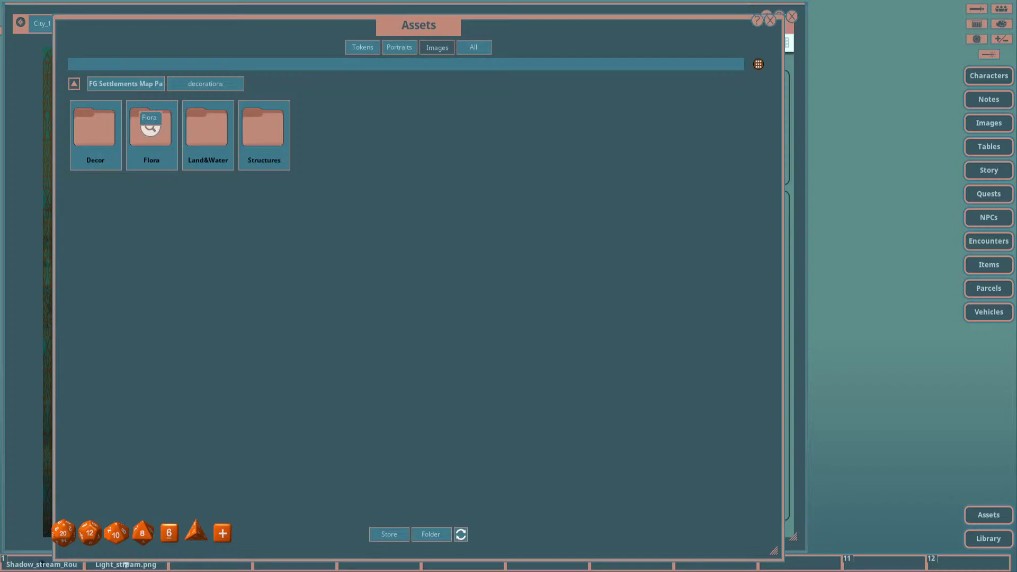
pyautogui.click(150, 127)
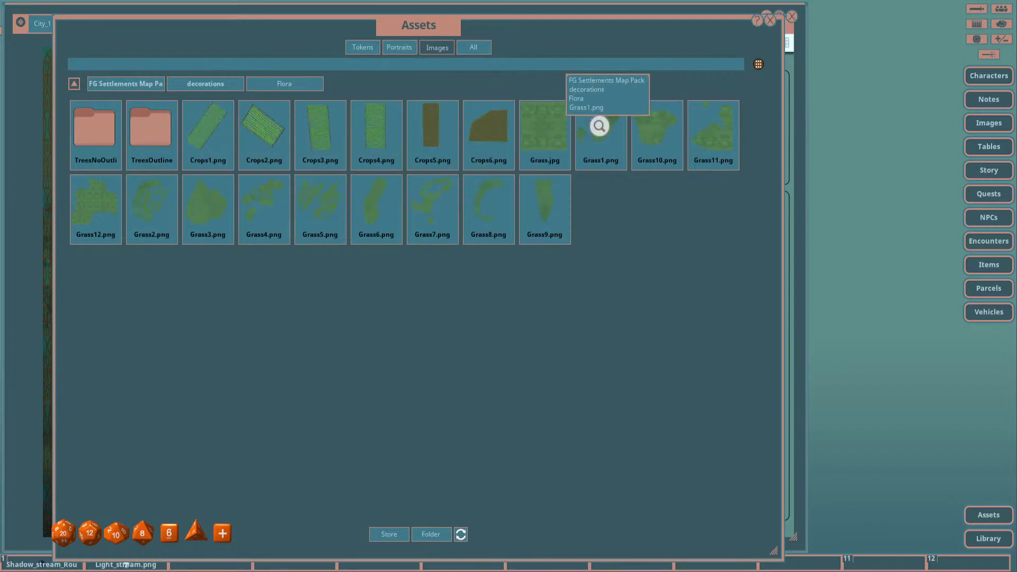
pyautogui.click(600, 126)
pyautogui.moveTo(507, 145); pyautogui.dragTo(308, 100)
pyautogui.moveTo(425, 381); pyautogui.dragTo(539, 459)
pyautogui.click(536, 95)
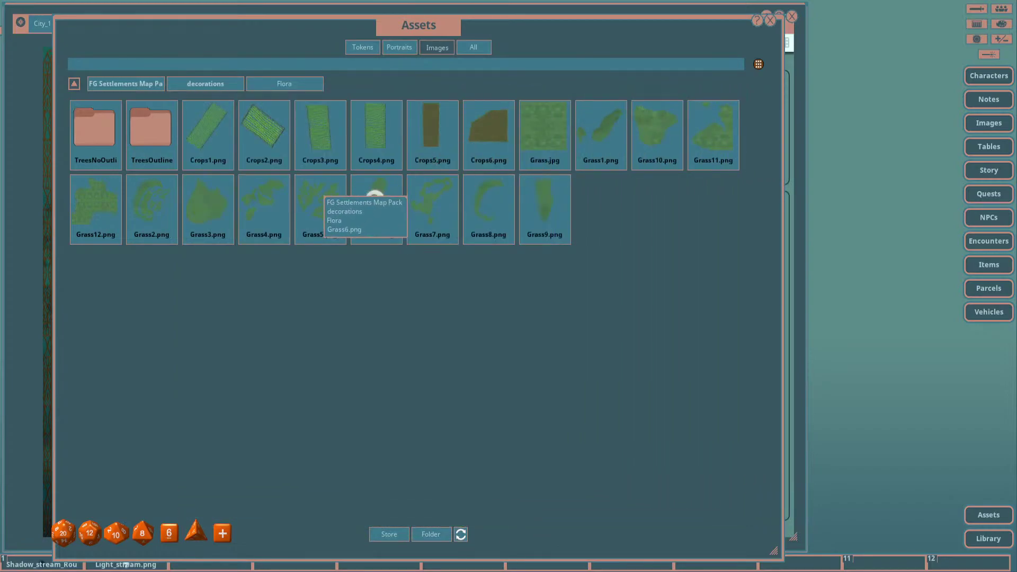
# Preview the Grass5.png and Grass2.png decorations one after the other, closing each preview.
pyautogui.click(318, 201)
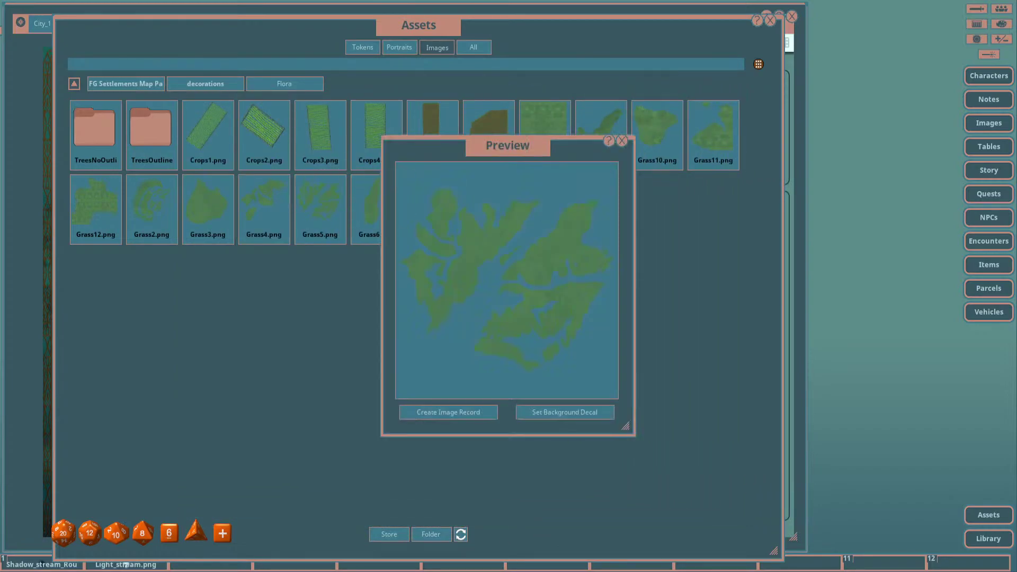
pyautogui.moveTo(508, 139); pyautogui.dragTo(499, 134)
pyautogui.click(624, 135)
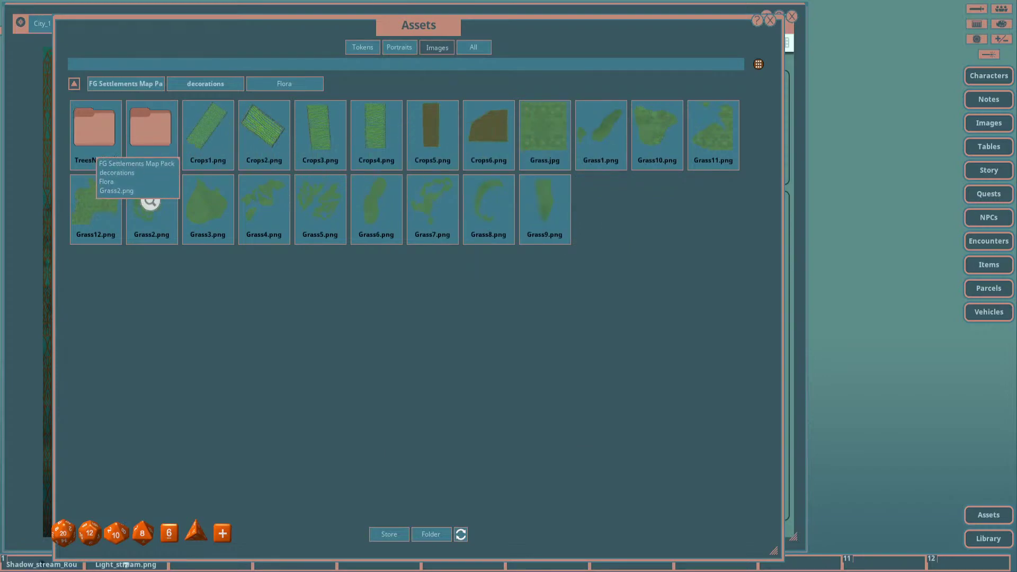
pyautogui.click(150, 199)
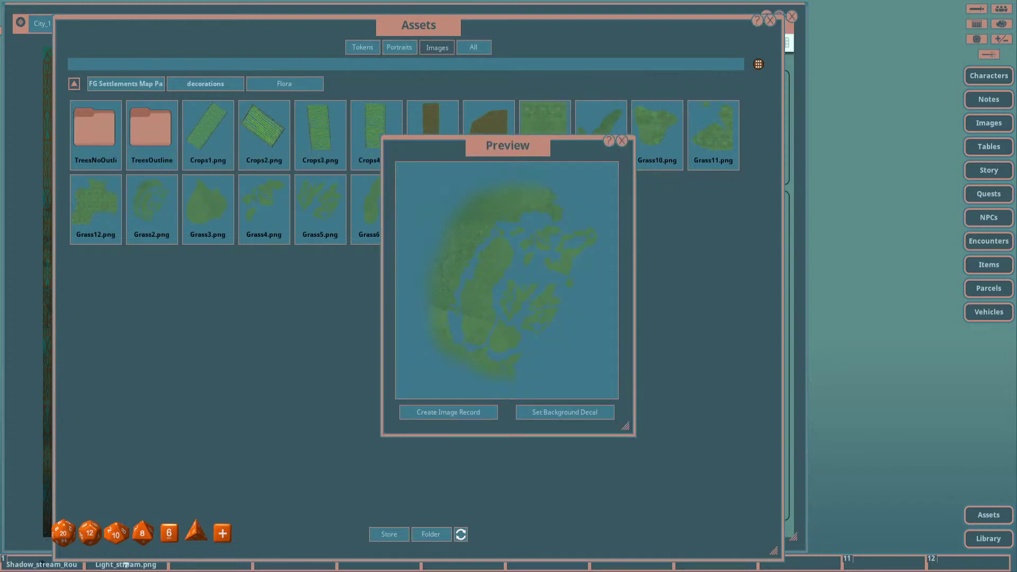
pyautogui.click(622, 141)
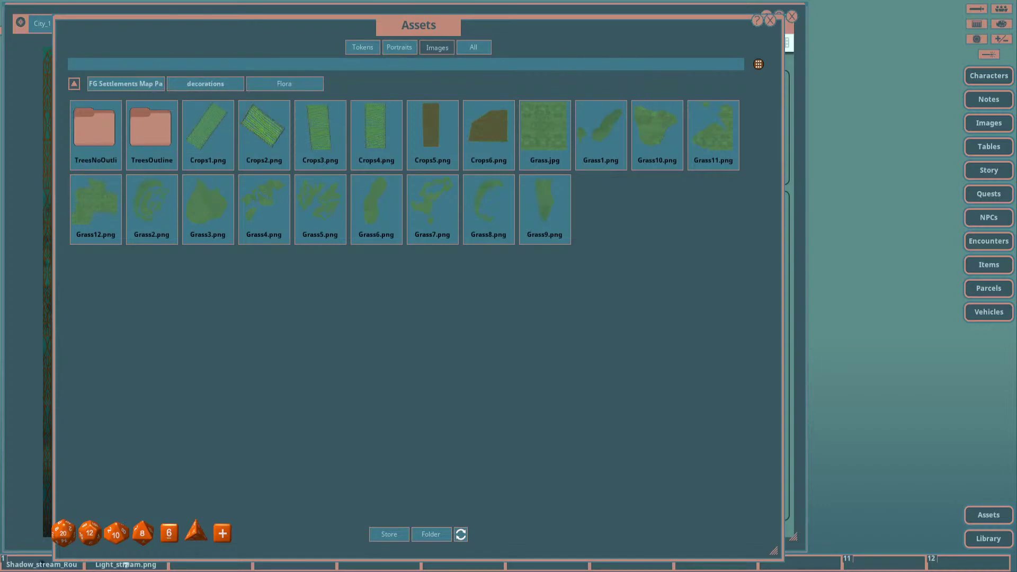
# Preview the Crops5.png and Crops3.png decorations one after the other, closing each preview.
pyautogui.click(431, 125)
pyautogui.click(622, 141)
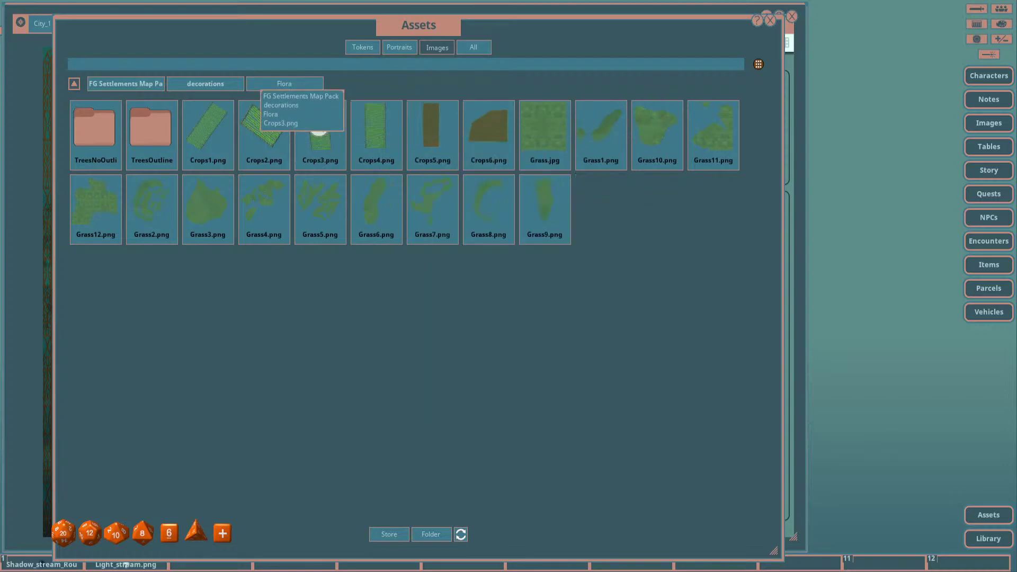
pyautogui.click(318, 129)
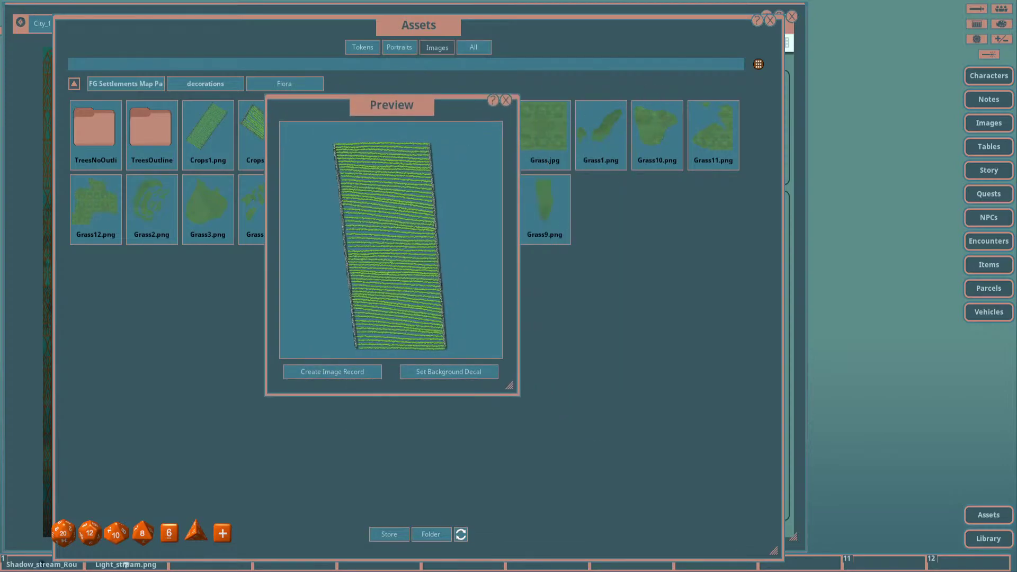
pyautogui.click(318, 126)
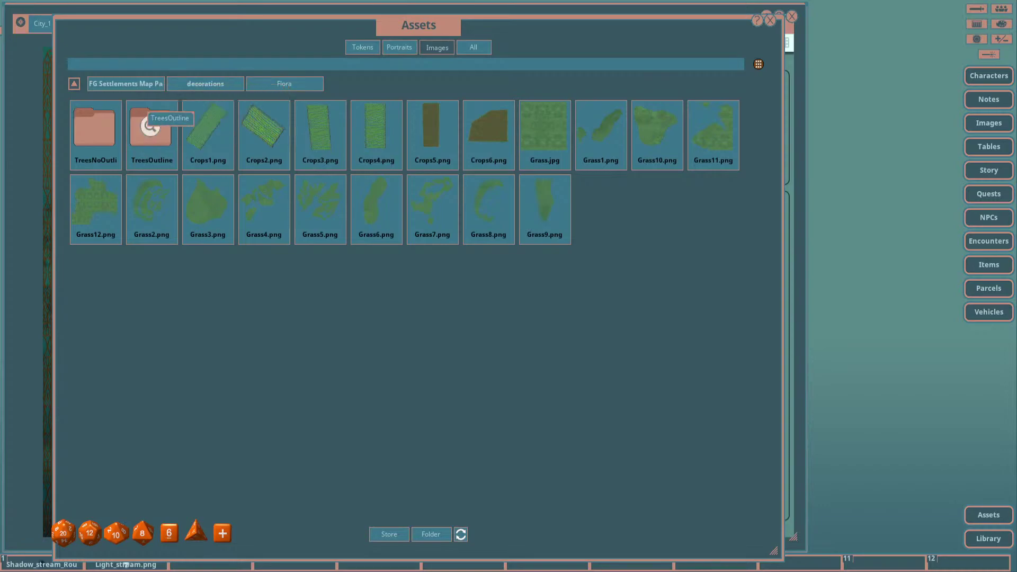
# Look through the tree images in Flora's TreesNoOutline and TreesOutline subfolders.
pyautogui.moveTo(153, 137); pyautogui.dragTo(229, 136)
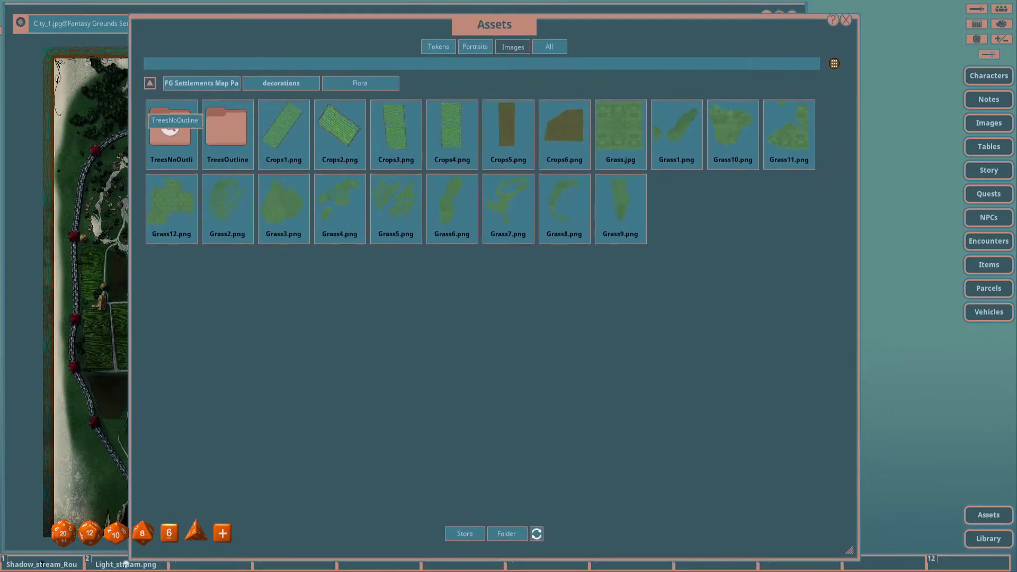
pyautogui.click(171, 129)
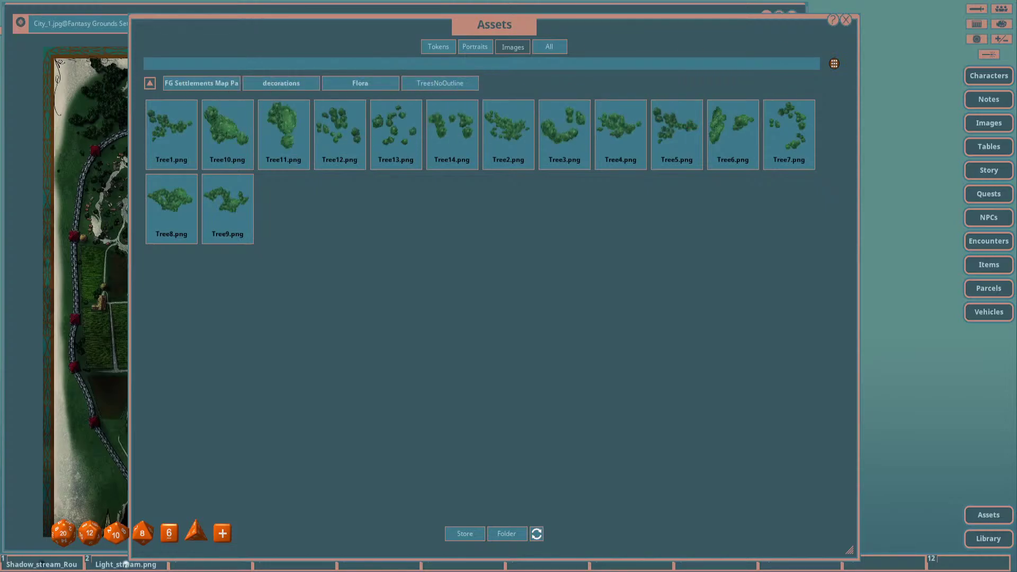
pyautogui.click(360, 83)
pyautogui.click(227, 126)
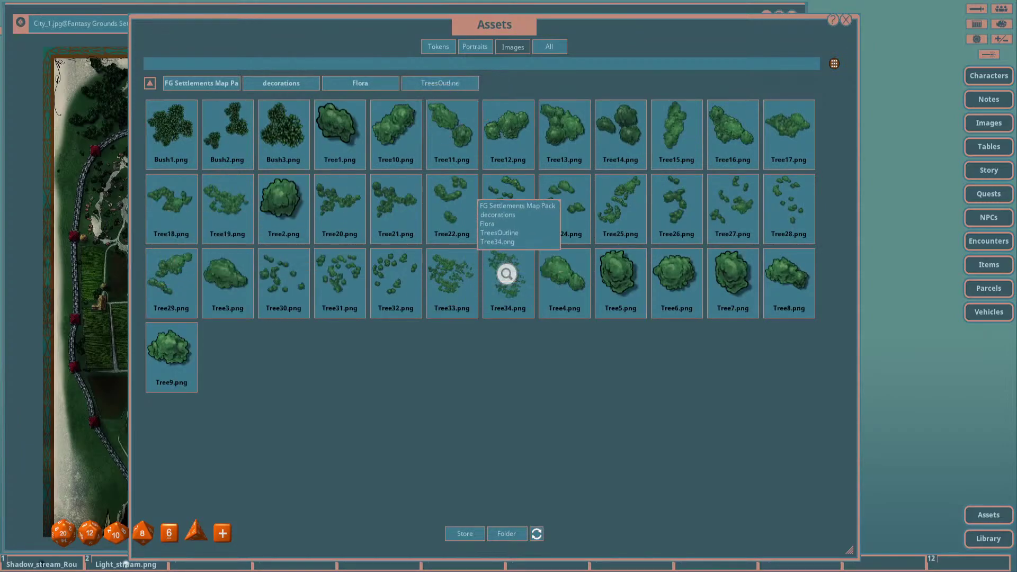
# Bring the City_1.jpg map in front of the asset browser and examine its trees and buildings up close.
pyautogui.moveTo(503, 24); pyautogui.dragTo(624, 13)
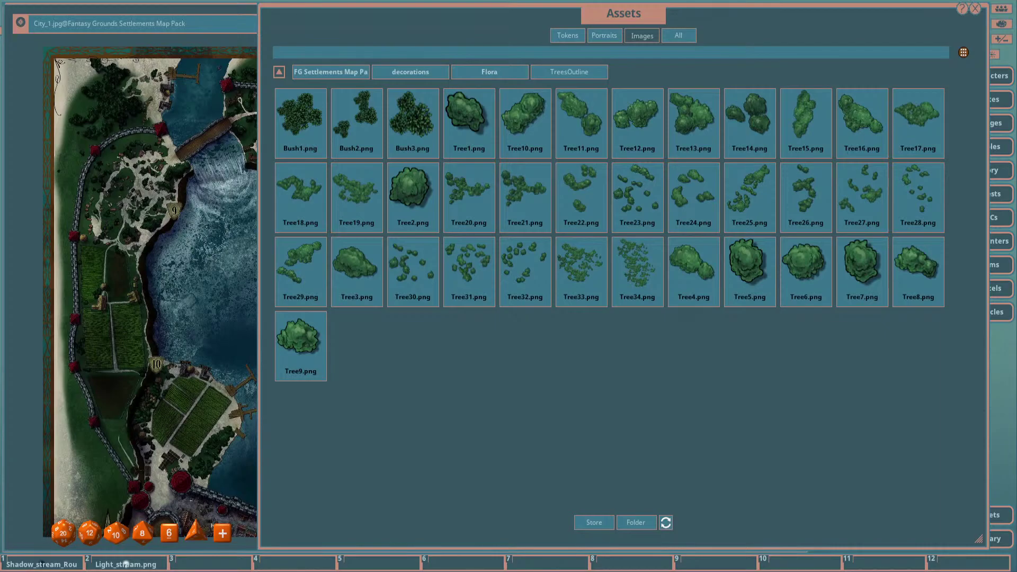
pyautogui.click(159, 23)
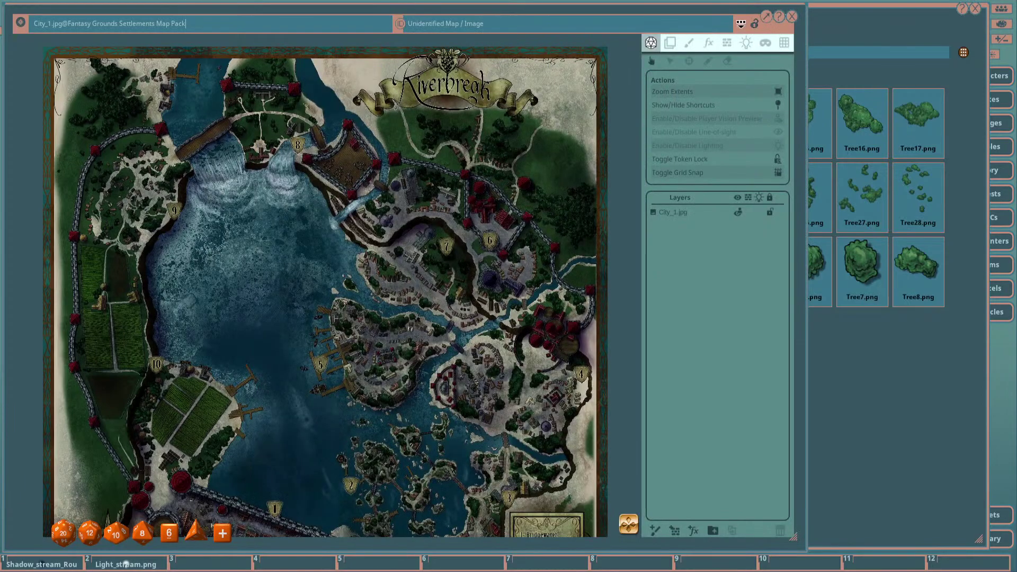
pyautogui.scroll(5, 488, 159)
pyautogui.scroll(-3, 488, 159)
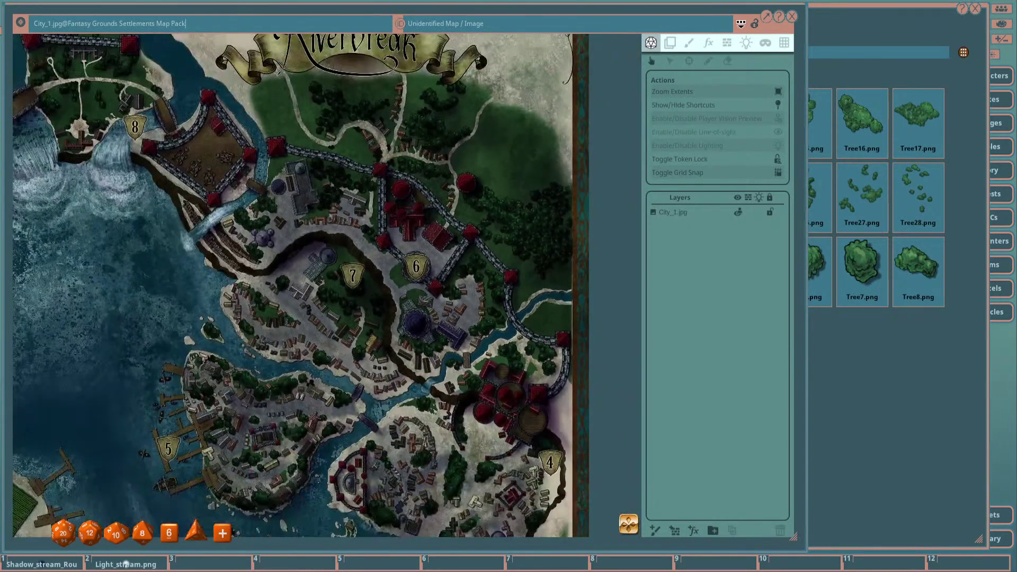
pyautogui.scroll(-3, 327, 286)
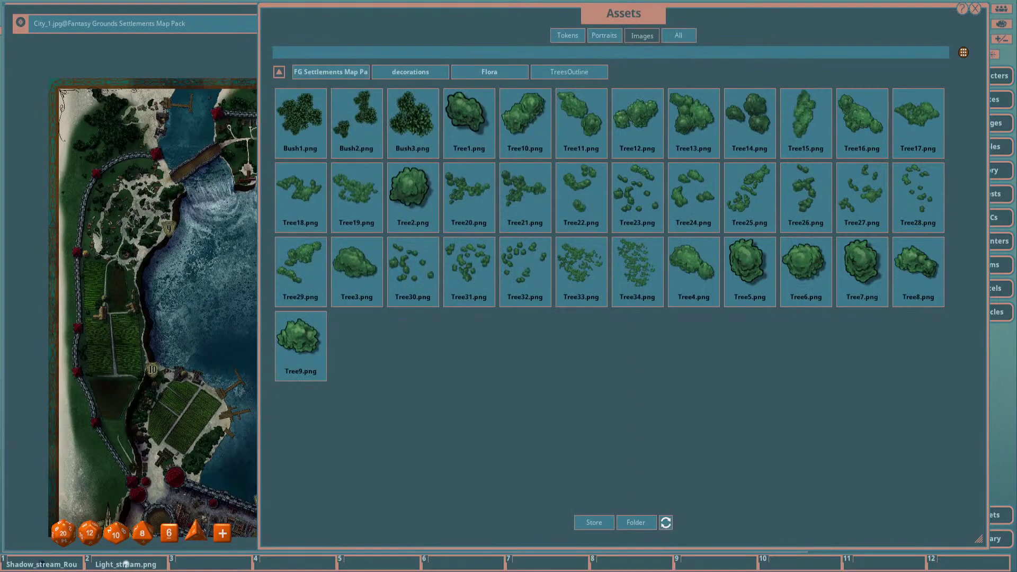
# Open the Land&Water subfolder of decorations and look through both pages of its images.
pyautogui.click(386, 74)
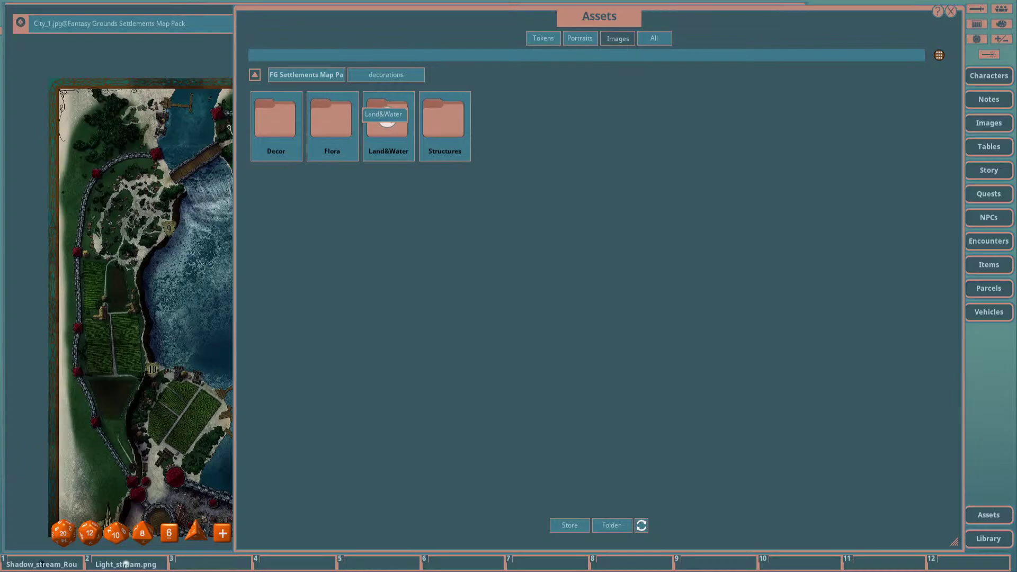
pyautogui.click(387, 121)
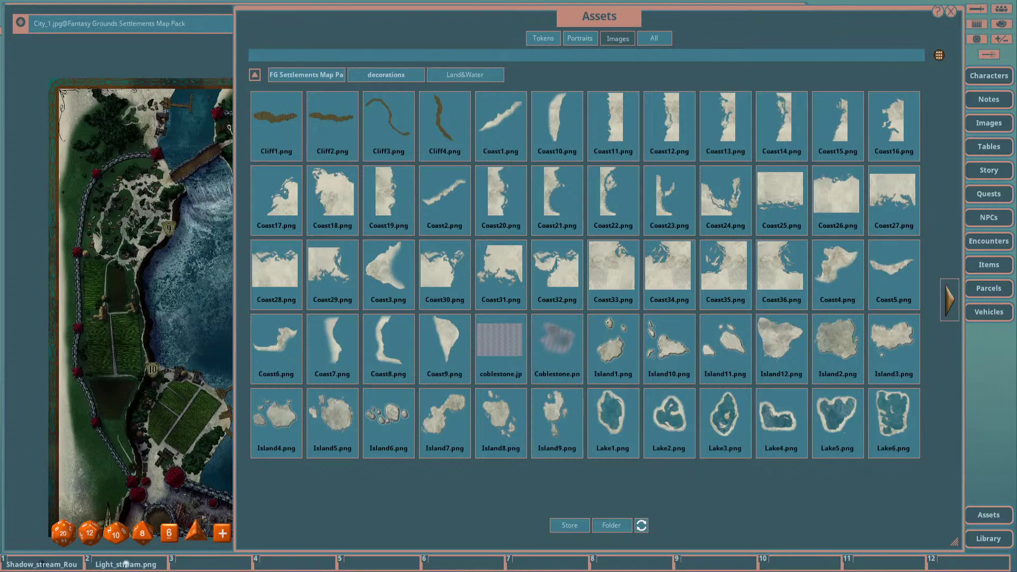
pyautogui.click(950, 299)
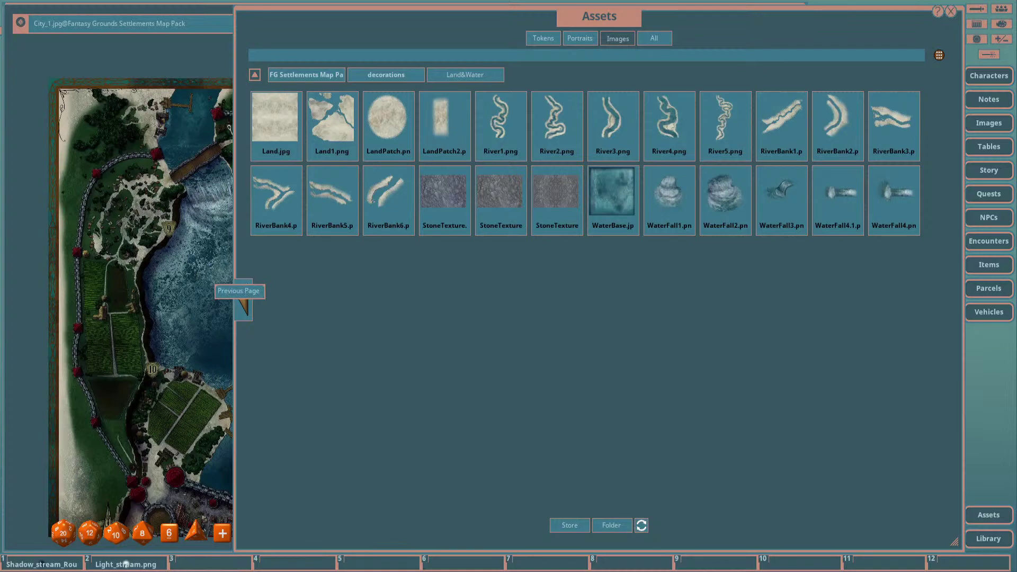
pyautogui.click(243, 301)
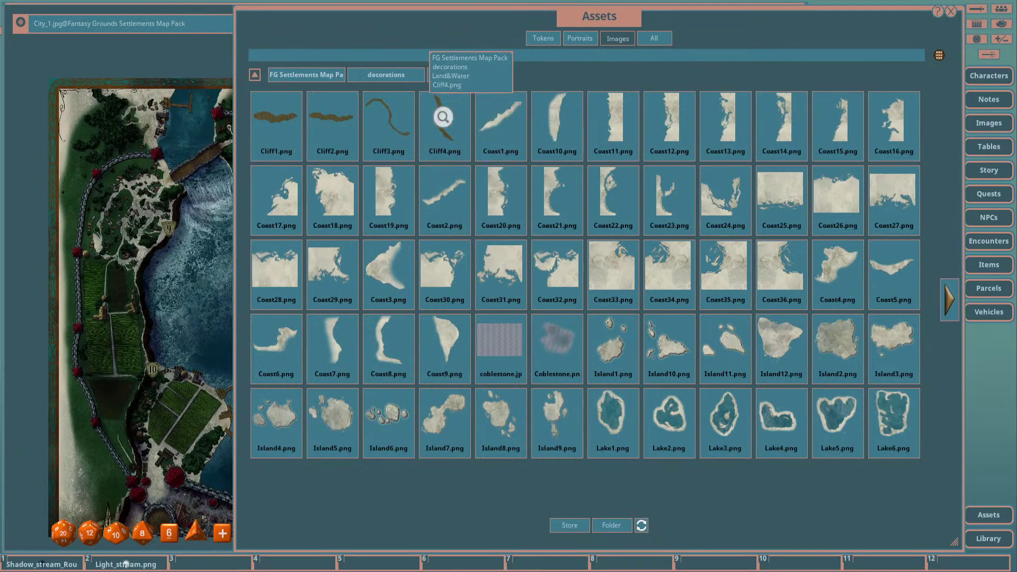
# Open the Structures subfolder of decorations and browse its images through to the third page.
pyautogui.click(386, 75)
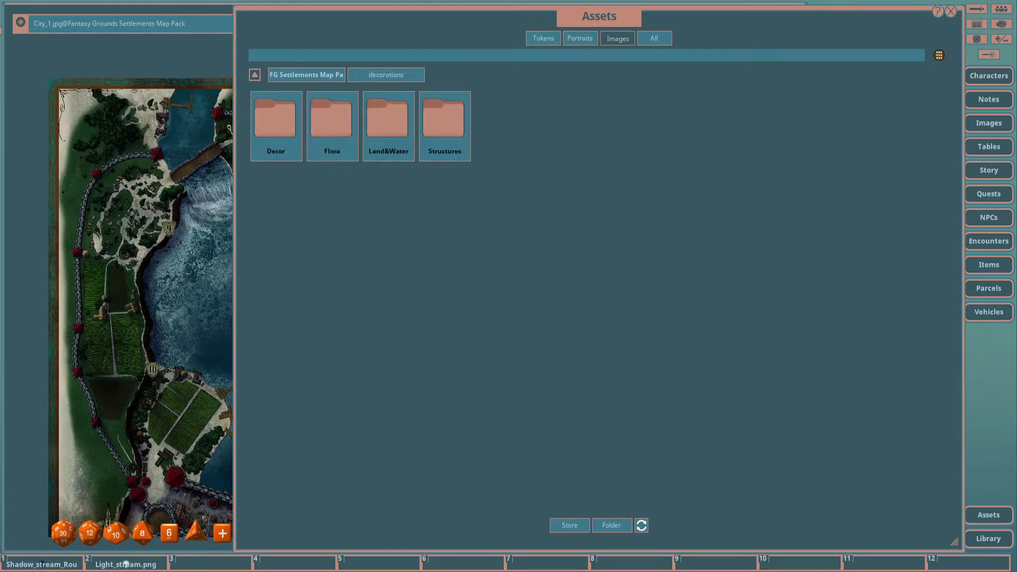
pyautogui.click(444, 117)
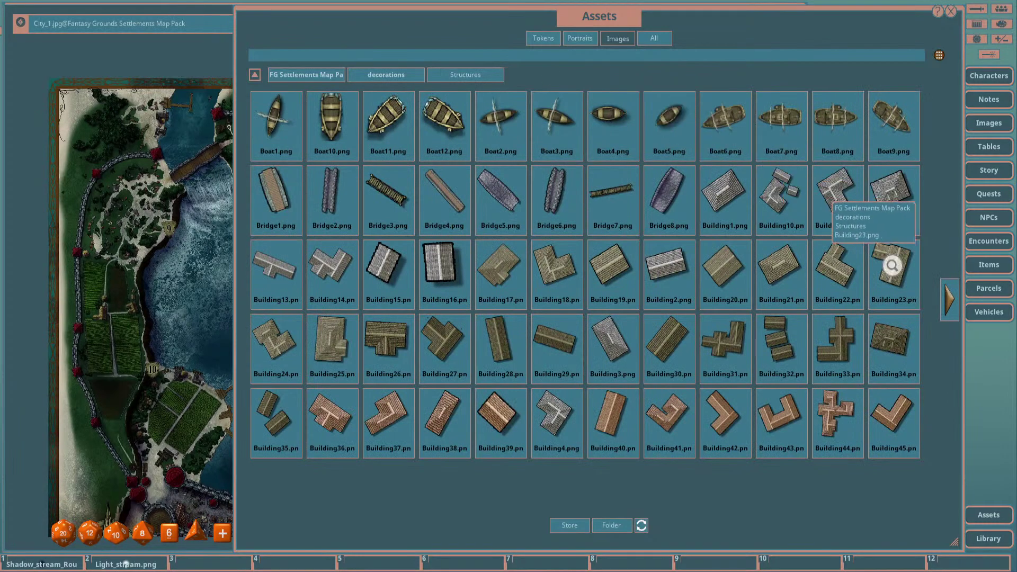
pyautogui.click(949, 300)
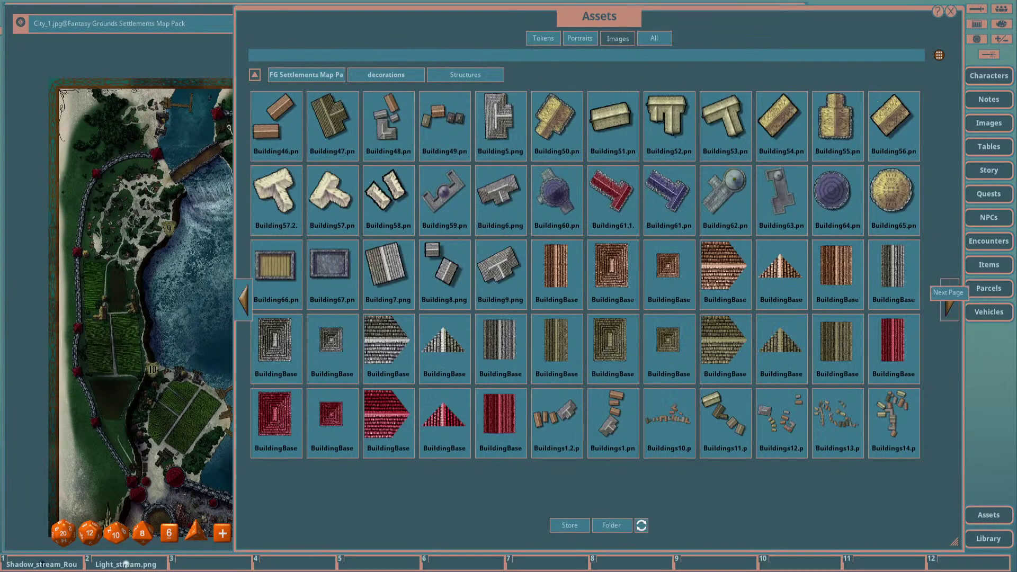
pyautogui.click(949, 300)
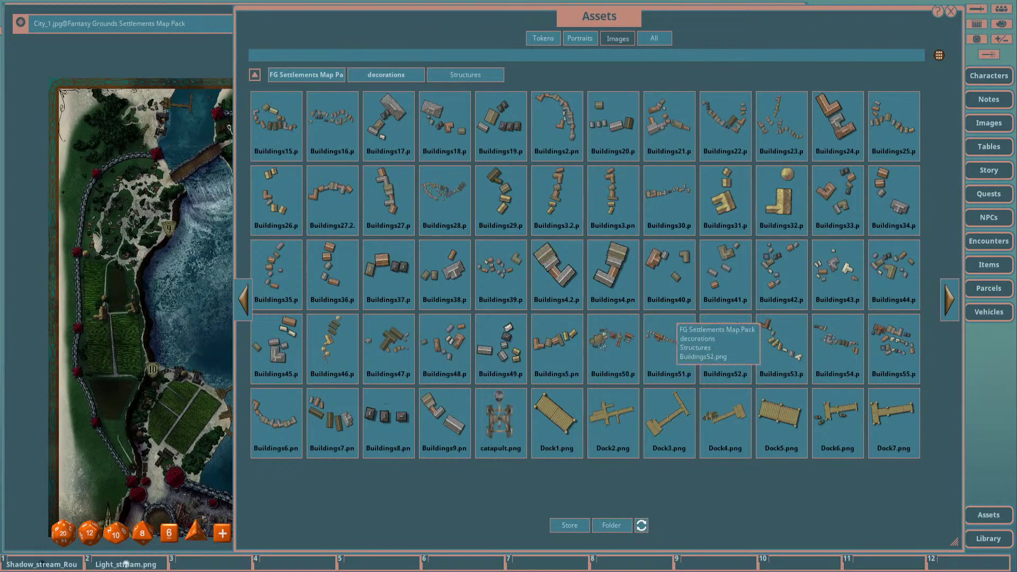
# Preview Buildings28.png from the Structures subfolder and look through the subfolder's remaining pages up to the last one.
pyautogui.click(949, 299)
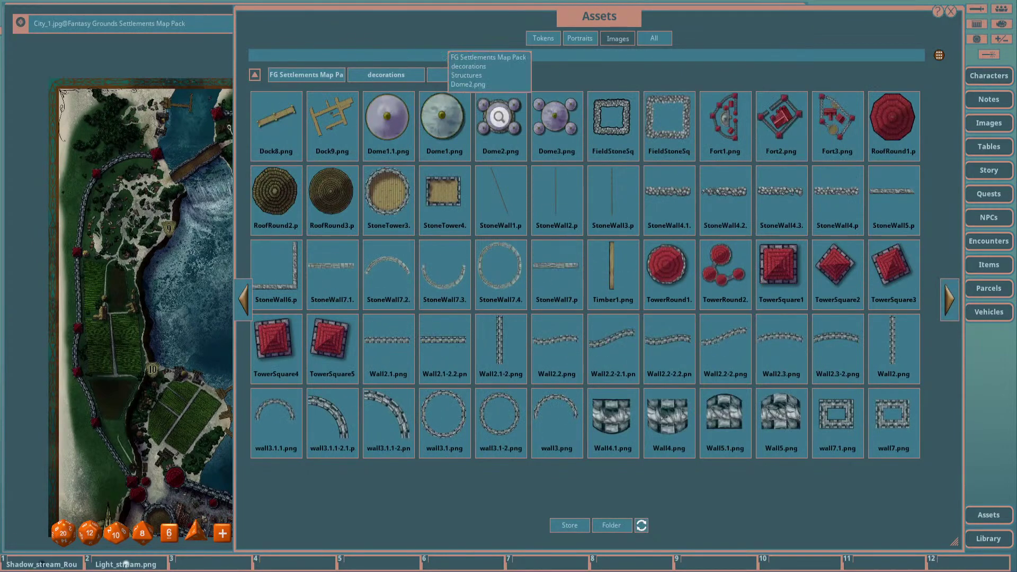
pyautogui.click(243, 299)
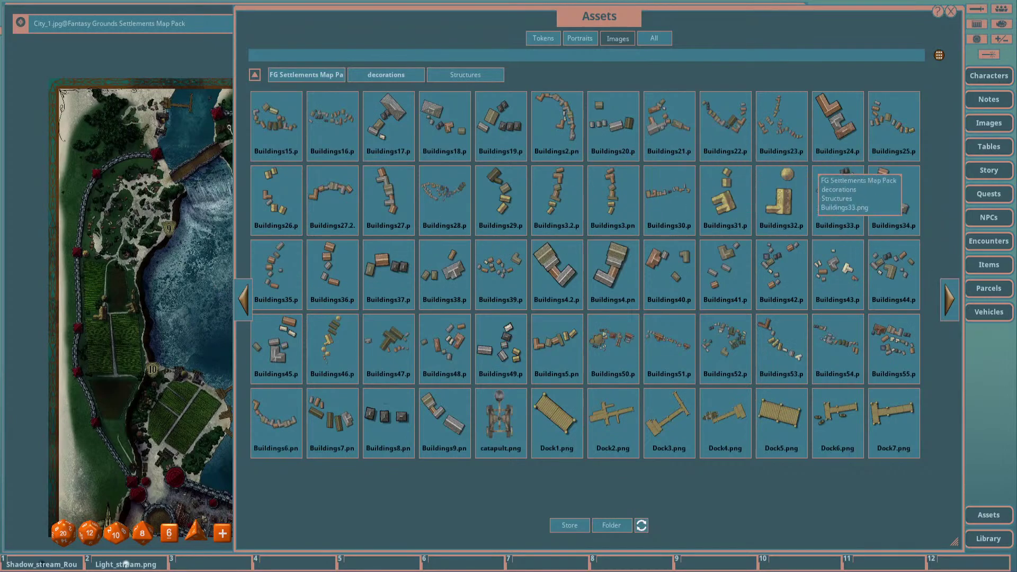
pyautogui.click(444, 192)
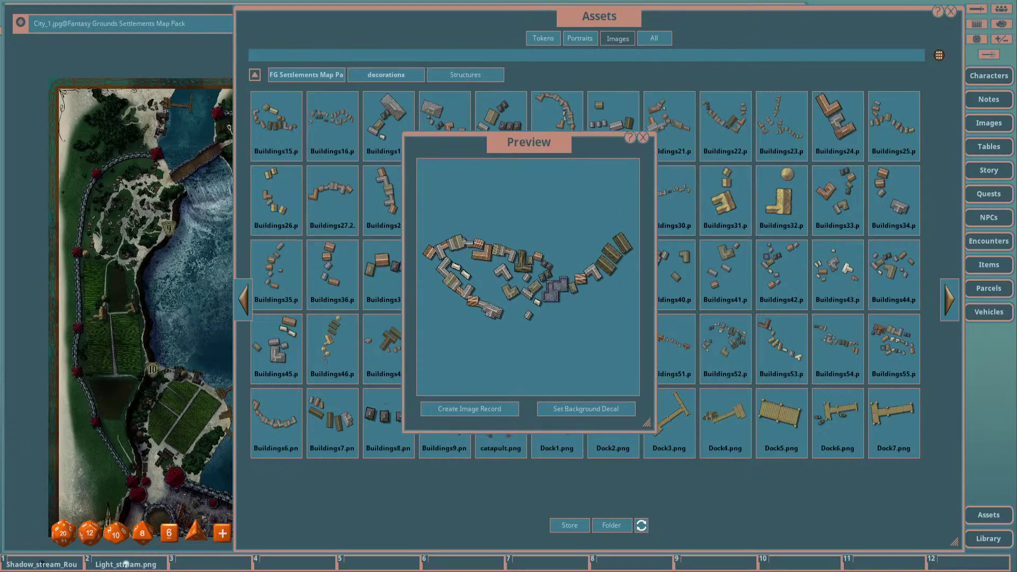
pyautogui.click(643, 137)
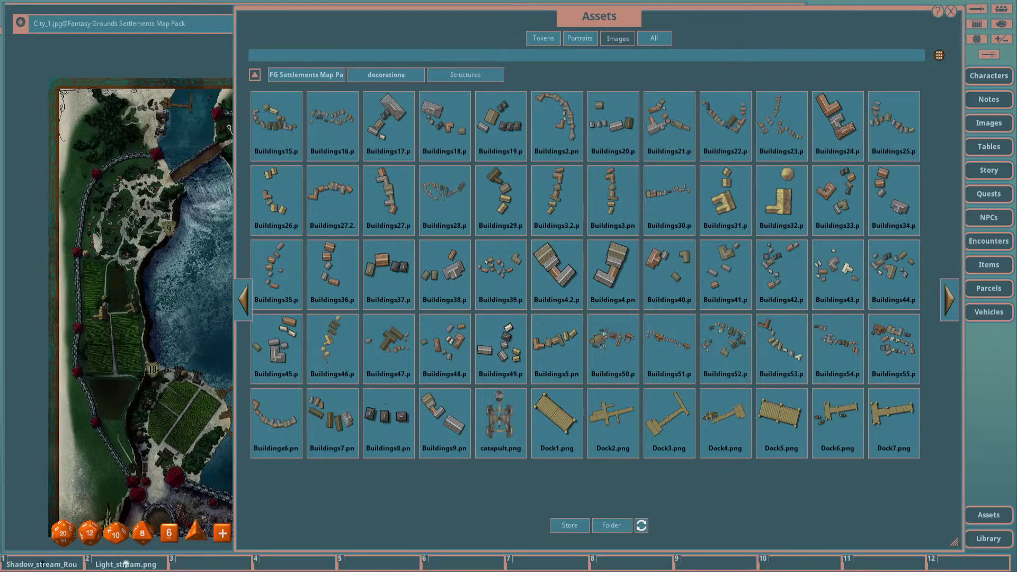
pyautogui.click(949, 299)
pyautogui.click(949, 299)
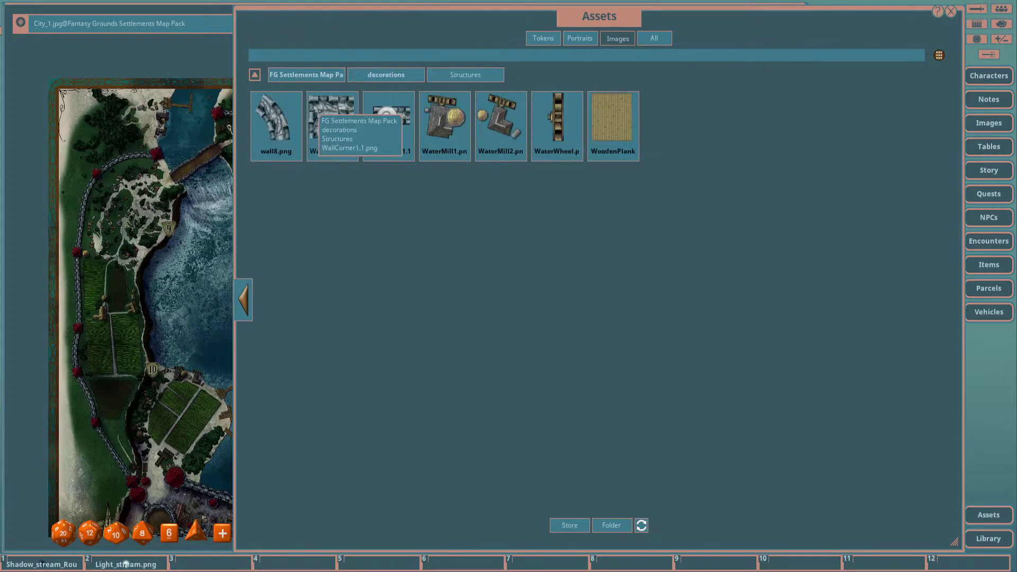
# Narrow the asset browser, move it off the City_1.jpg map, and page back to the dome and fort images.
pyautogui.moveTo(954, 542); pyautogui.dragTo(498, 541)
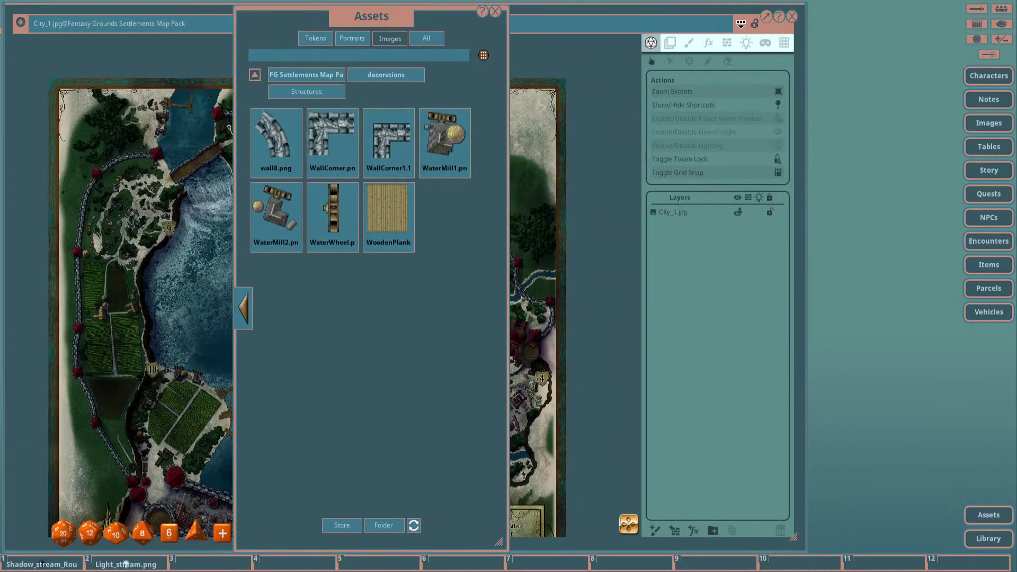
pyautogui.moveTo(371, 16); pyautogui.dragTo(796, 35)
pyautogui.click(669, 318)
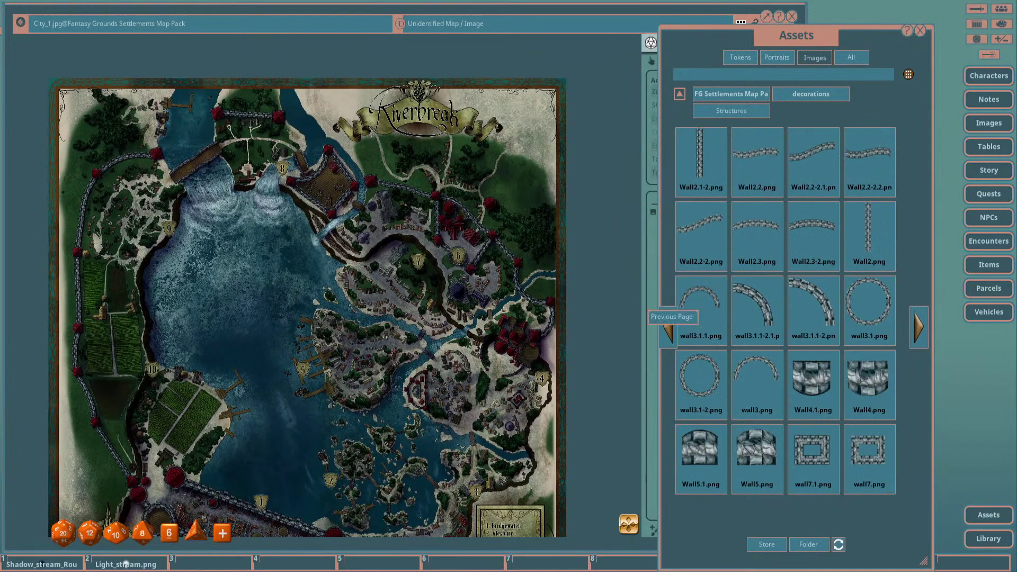
pyautogui.click(669, 317)
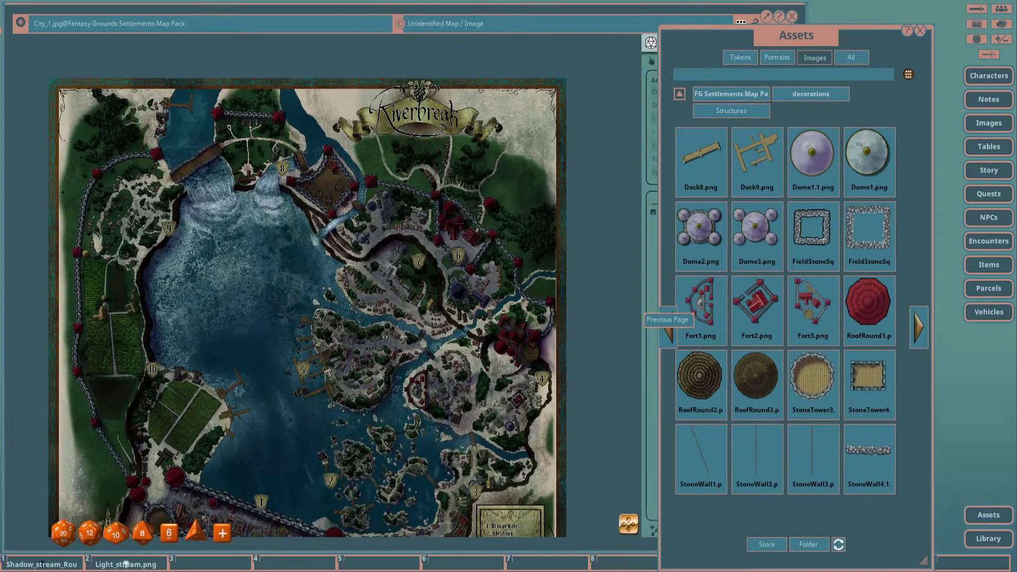
# Examine the structures on the City_1.jpg map at different magnifications and close the map.
pyautogui.scroll(-2, 422, 185)
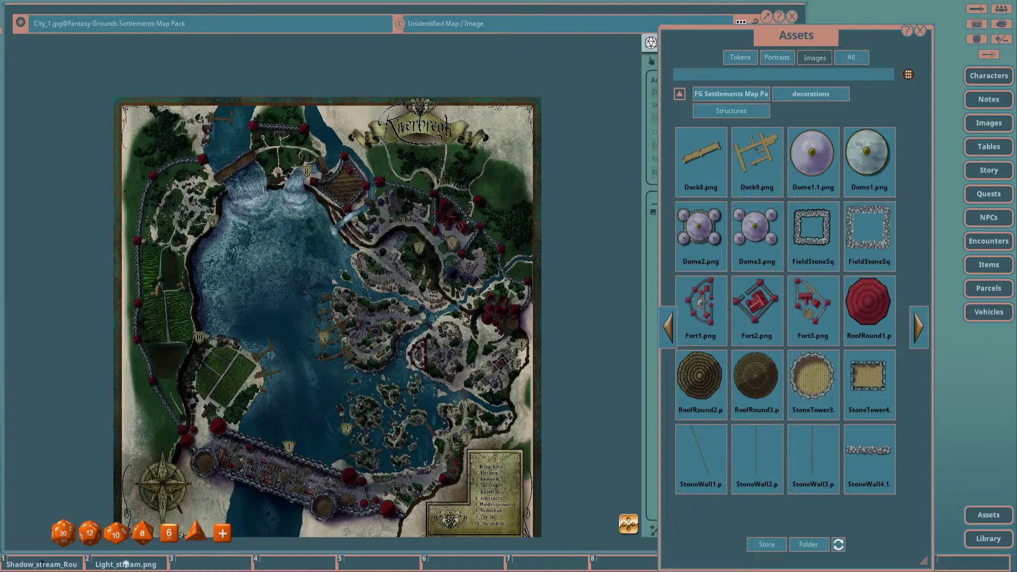
pyautogui.scroll(3, 323, 286)
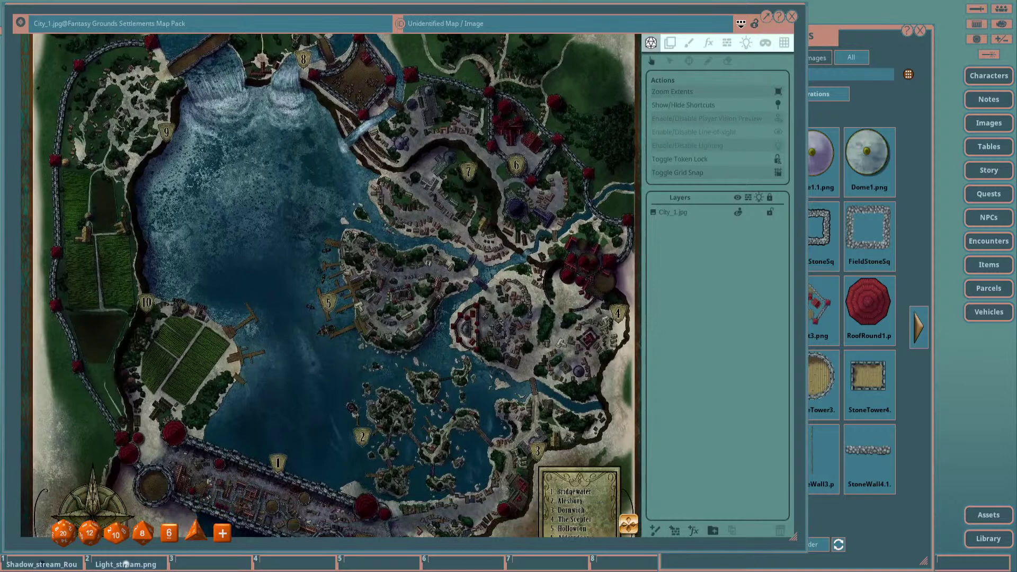
pyautogui.press('Escape')
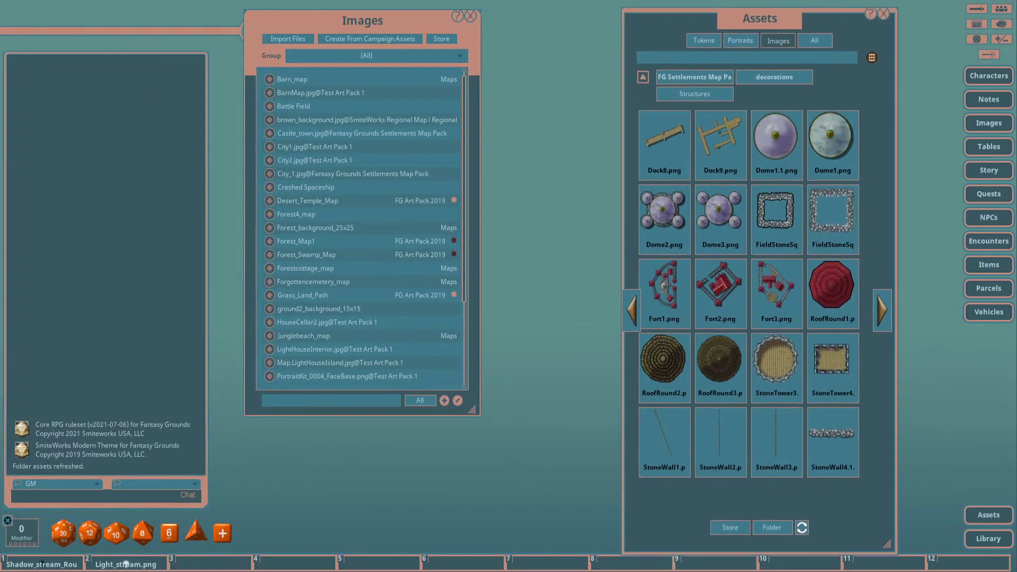
# Look through the wall images at the end of Structures and page back through the building images to the start.
pyautogui.click(881, 309)
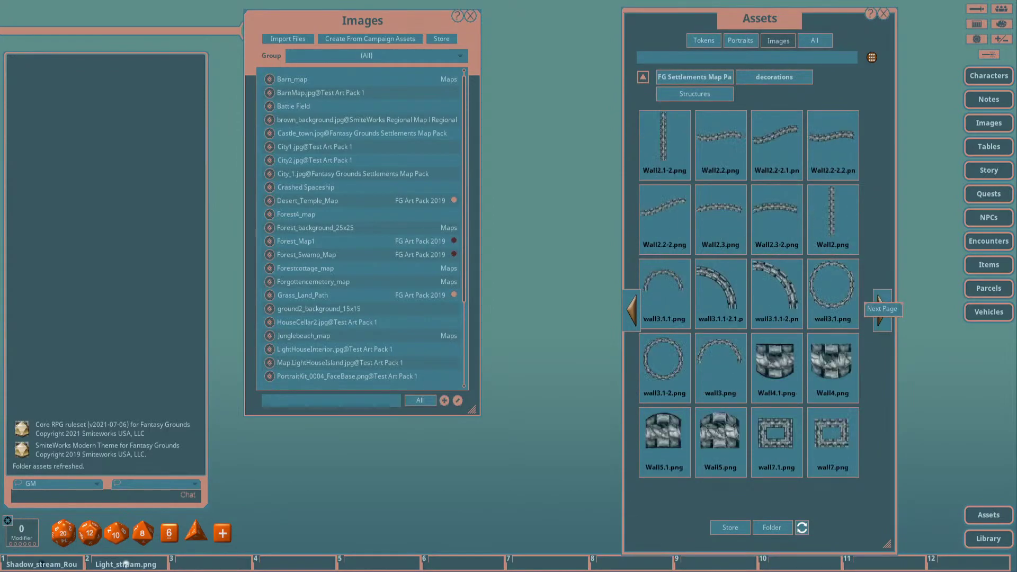
pyautogui.click(881, 310)
pyautogui.click(631, 310)
pyautogui.click(631, 309)
pyautogui.click(631, 313)
pyautogui.click(631, 312)
pyautogui.click(632, 312)
pyautogui.click(631, 312)
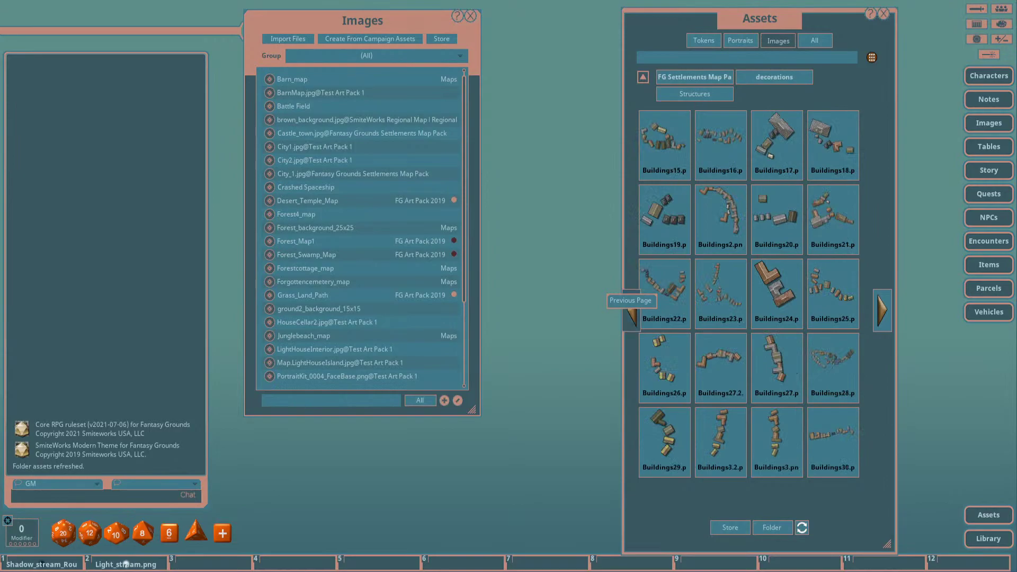
pyautogui.click(631, 312)
pyautogui.click(631, 313)
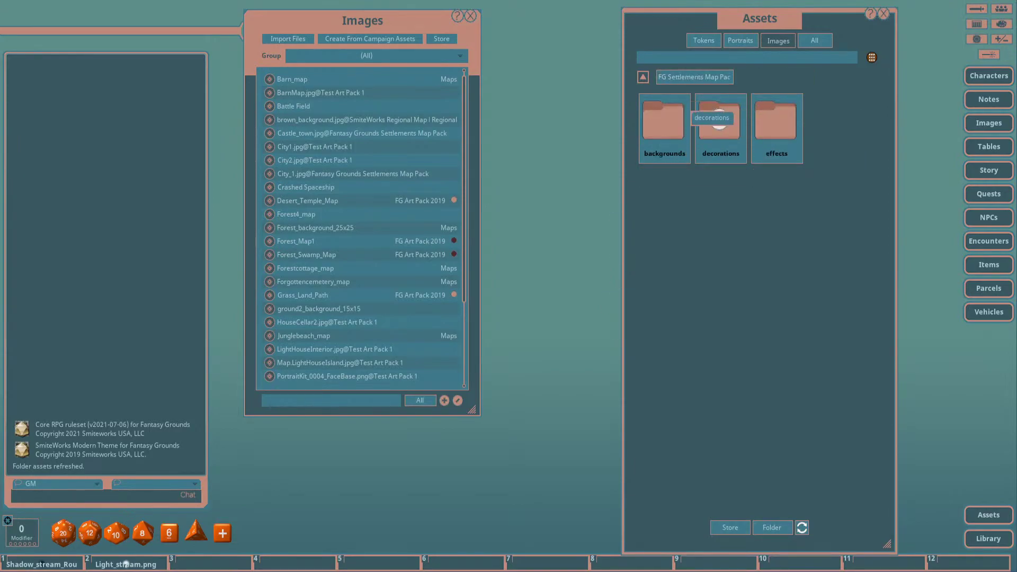
# Open the Land&Water subfolder of decorations and refresh the folder assets.
pyautogui.click(719, 120)
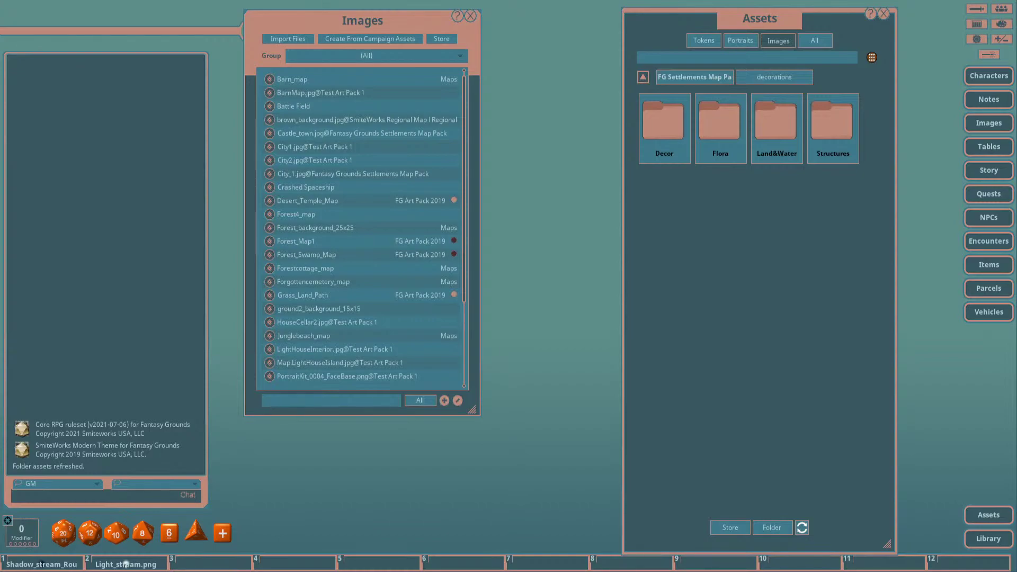
pyautogui.click(773, 121)
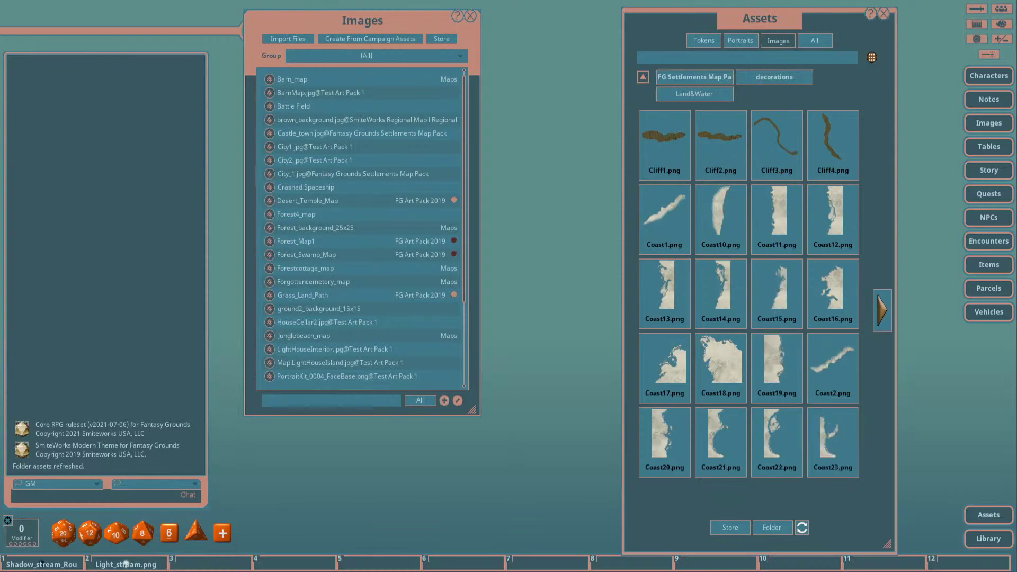
pyautogui.click(802, 527)
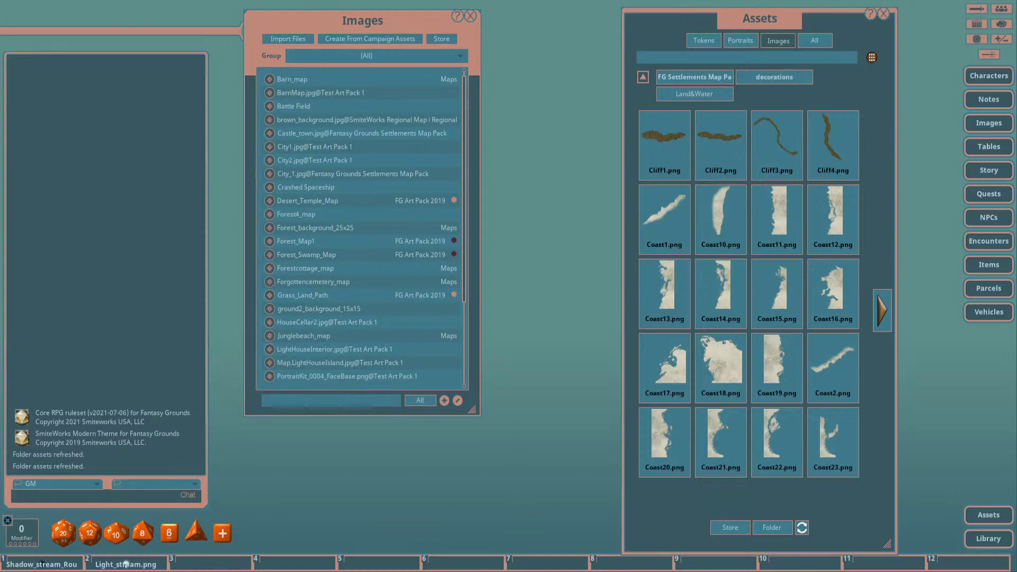
# Preview the coast images Coast11.png and Coast12.png, and close the preview.
pyautogui.moveTo(362, 21); pyautogui.dragTo(396, 47)
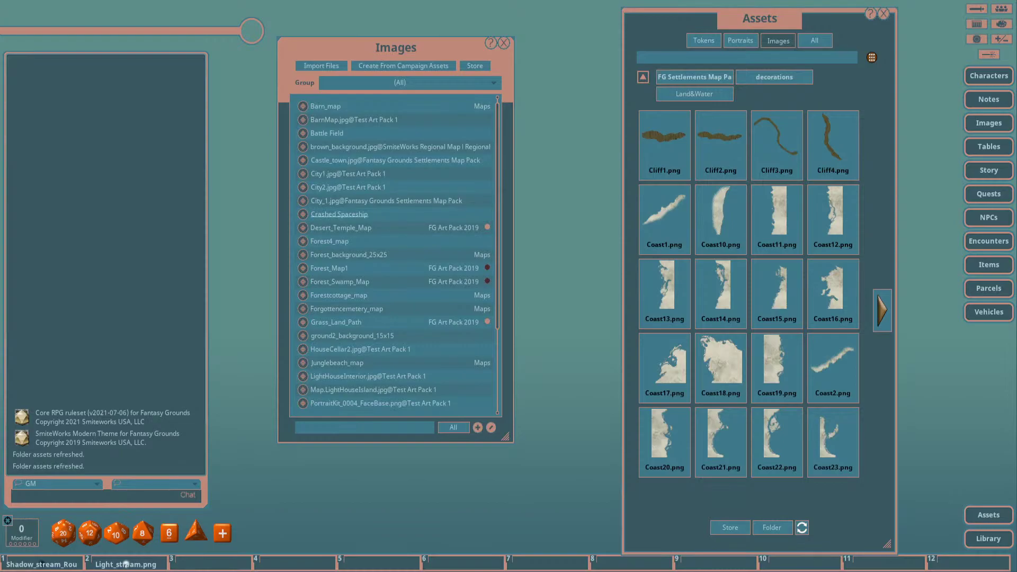
pyautogui.click(776, 210)
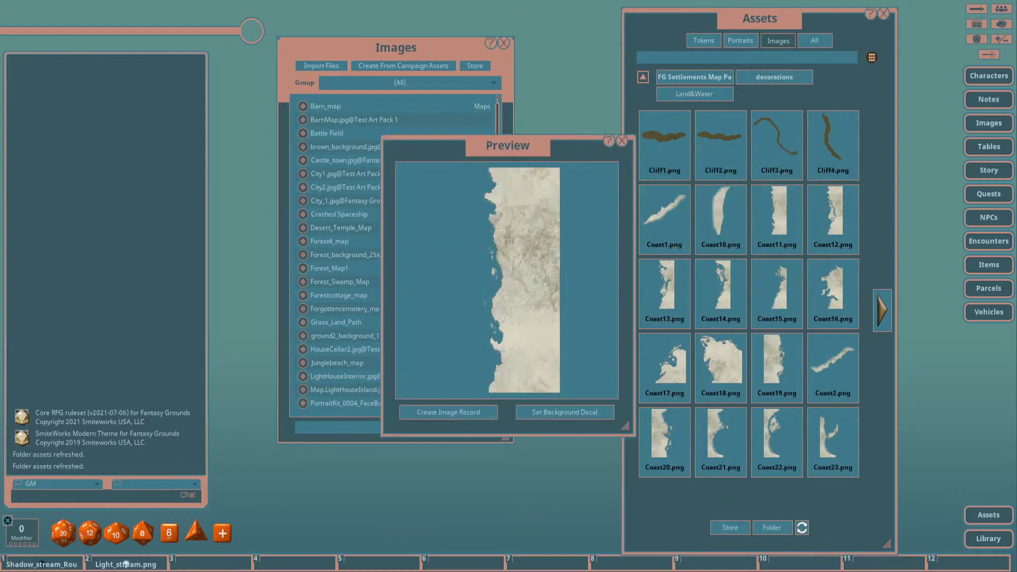
pyautogui.click(831, 210)
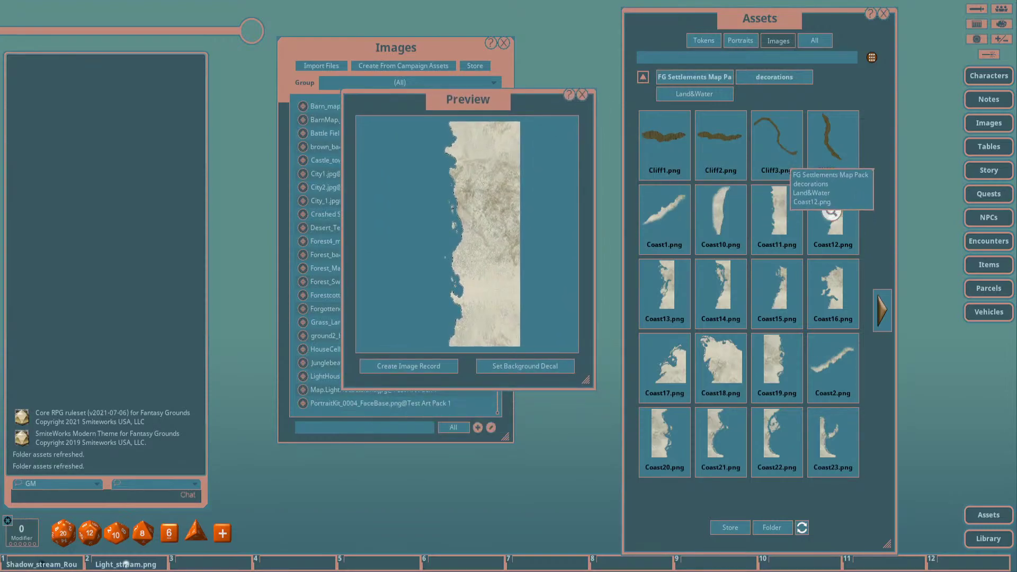
pyautogui.press('Escape')
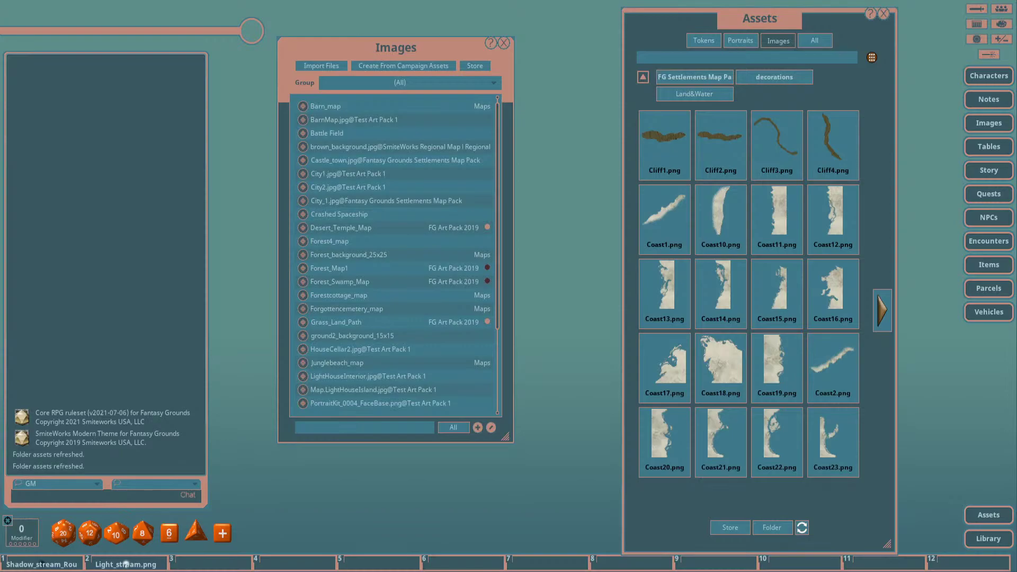
# Move the Images list away from the middle of the workspace and lengthen it to show all its records.
pyautogui.moveTo(396, 48); pyautogui.dragTo(219, 52)
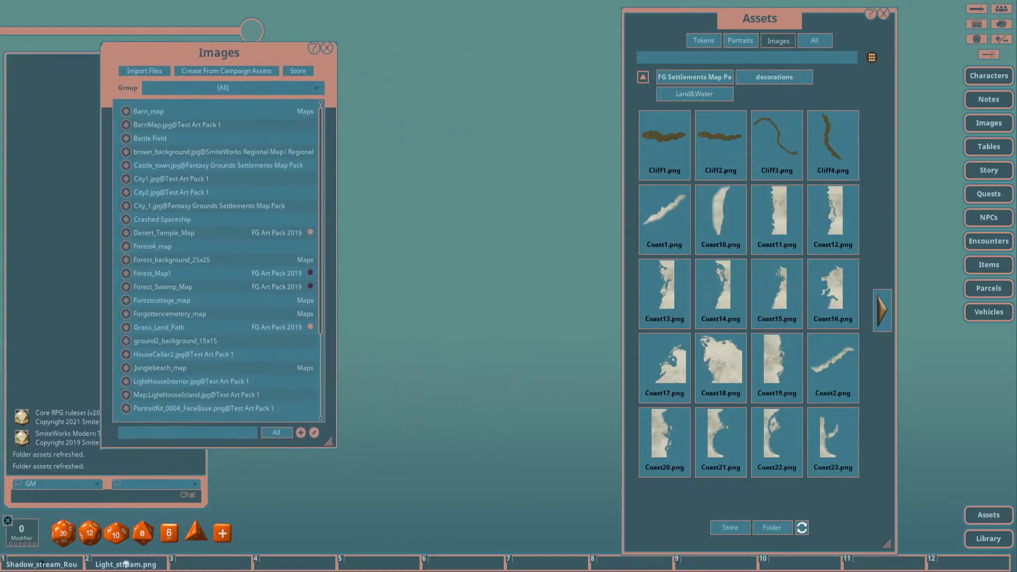
pyautogui.moveTo(328, 441); pyautogui.dragTo(329, 550)
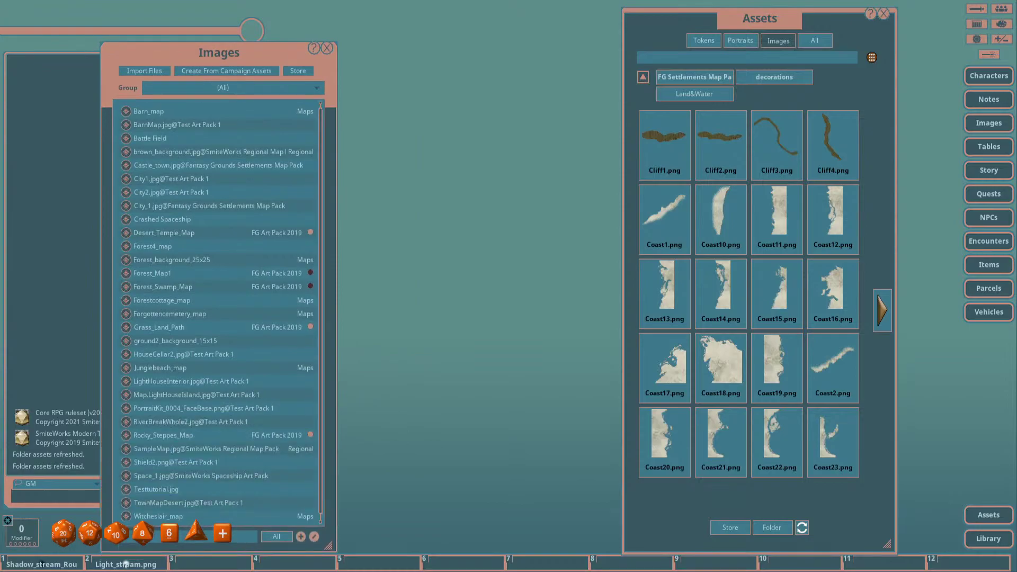
pyautogui.moveTo(218, 53); pyautogui.dragTo(240, 13)
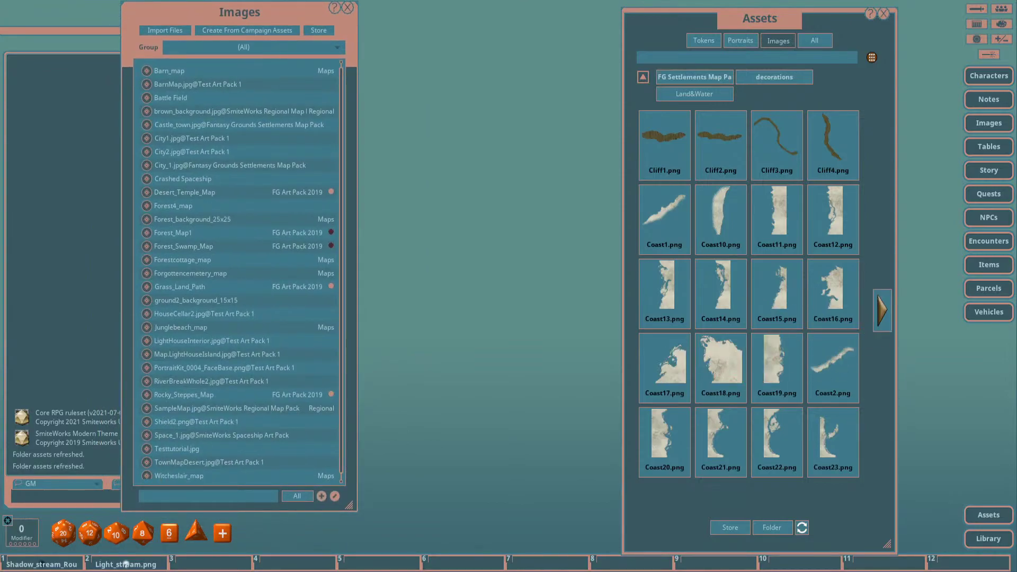
# Find WaterBase.jpg in the Land&Water subfolder, create an image record from it, and enlarge its map window.
pyautogui.click(882, 310)
pyautogui.click(882, 307)
pyautogui.click(881, 307)
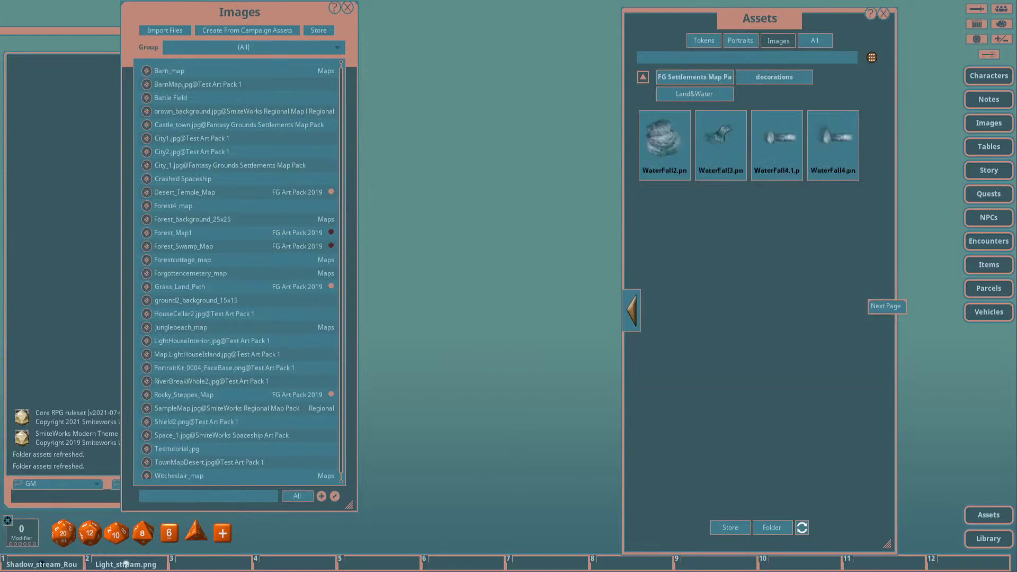
pyautogui.click(632, 310)
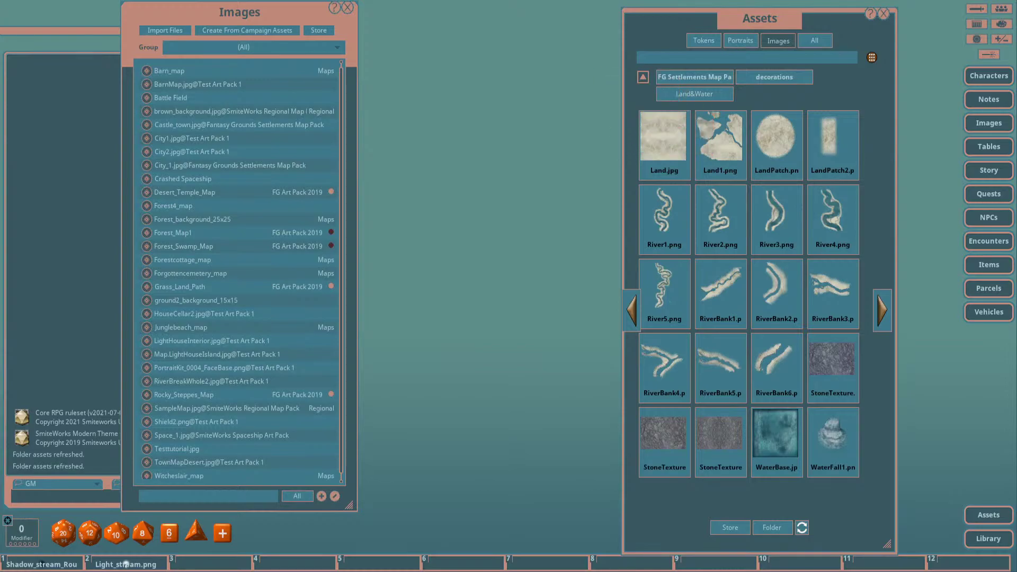
pyautogui.moveTo(689, 103); pyautogui.dragTo(720, 91)
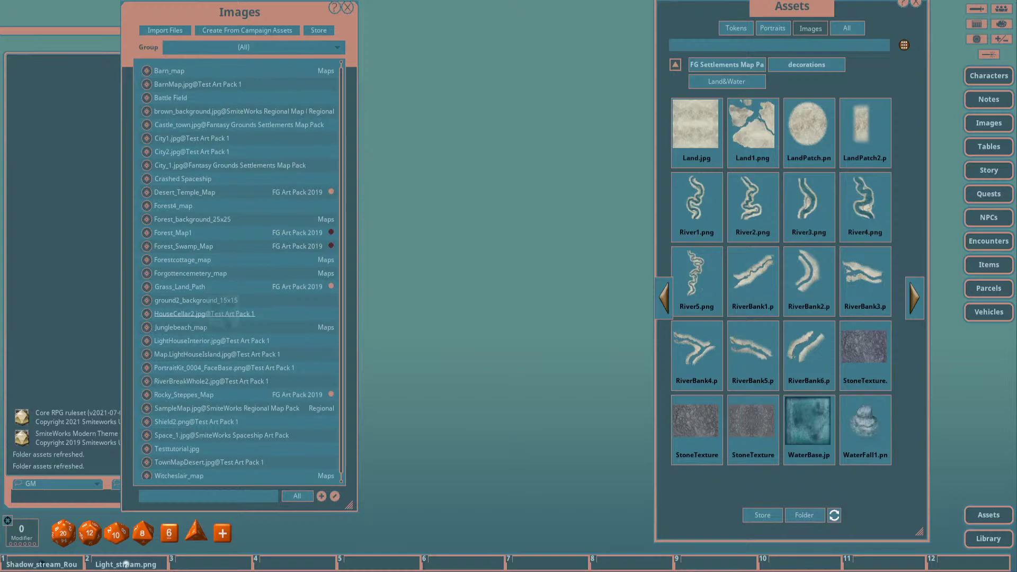
pyautogui.moveTo(204, 314); pyautogui.dragTo(207, 315)
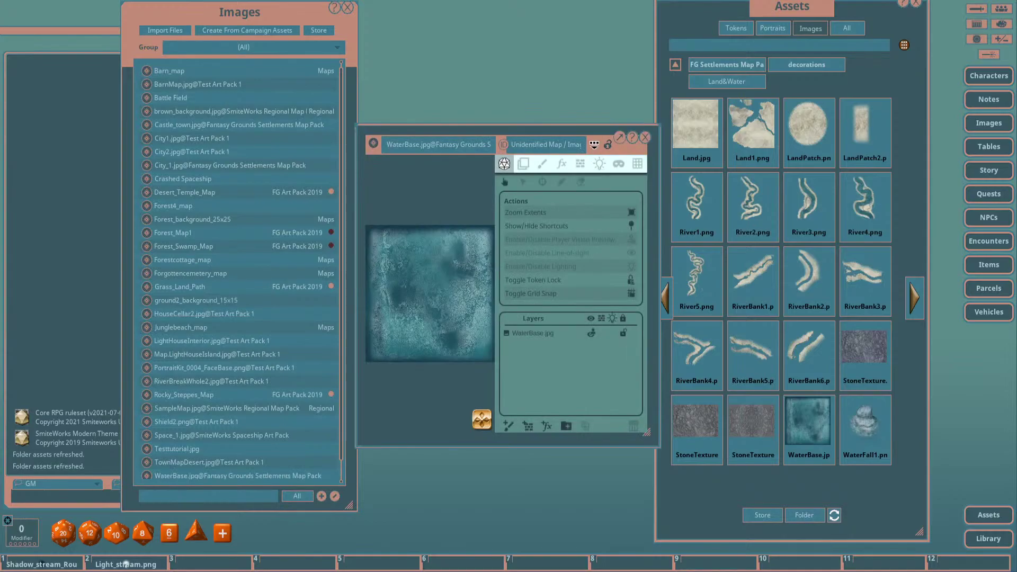
pyautogui.moveTo(424, 435); pyautogui.dragTo(268, 378)
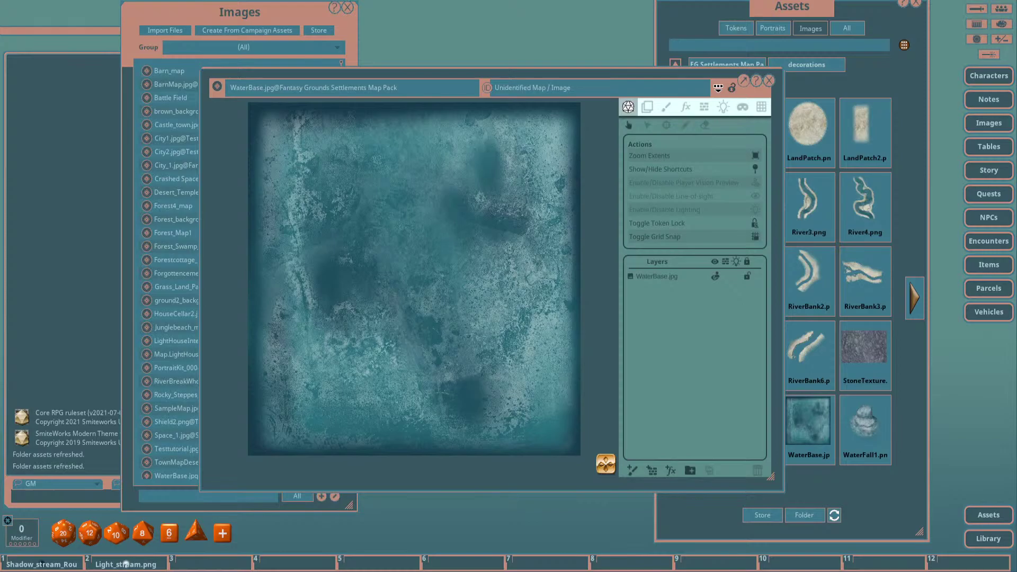
# Return to the pack's top folder in the asset browser and reopen the Land&Water subfolder of decorations.
pyautogui.click(726, 64)
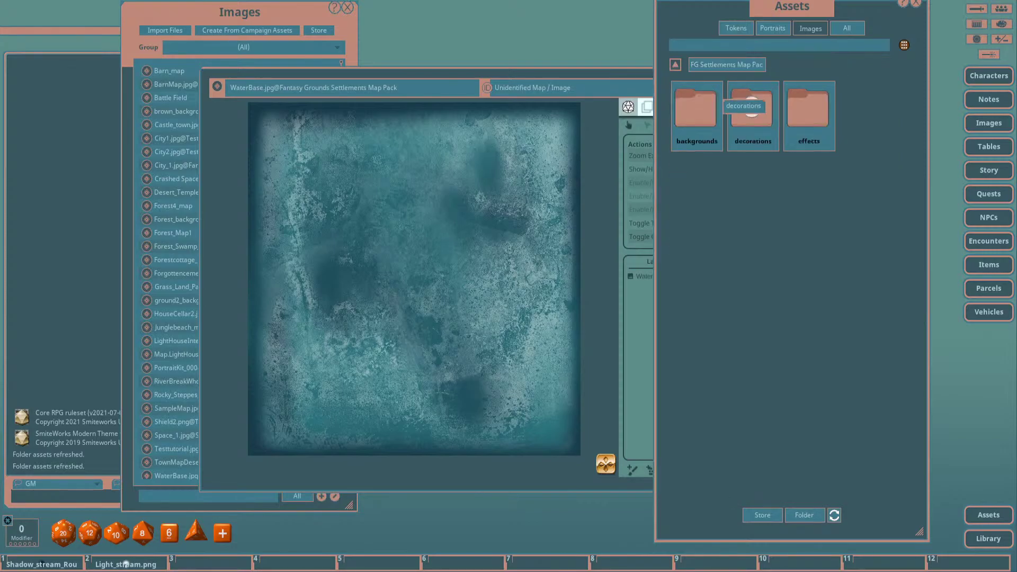
pyautogui.click(751, 109)
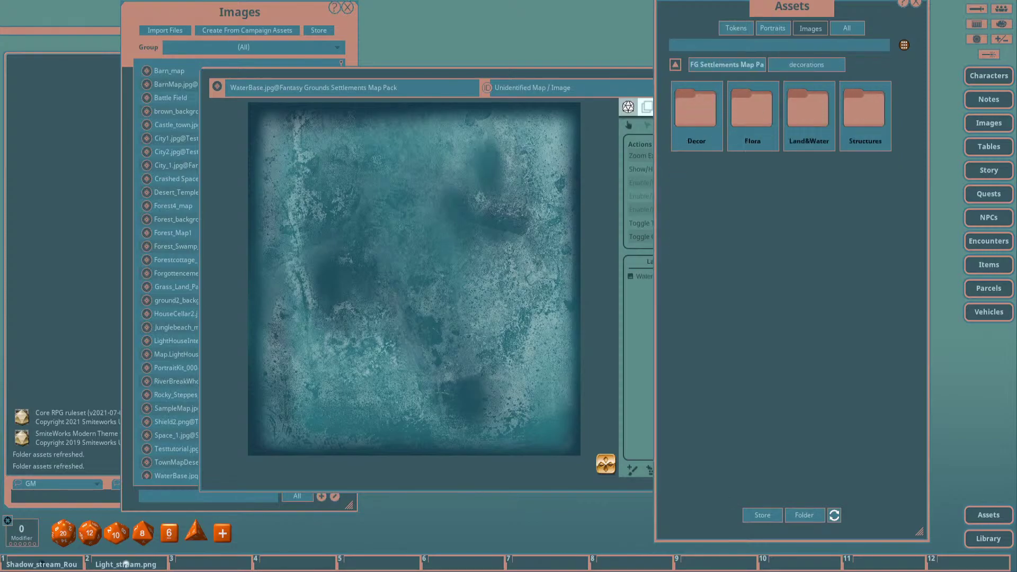
pyautogui.click(805, 109)
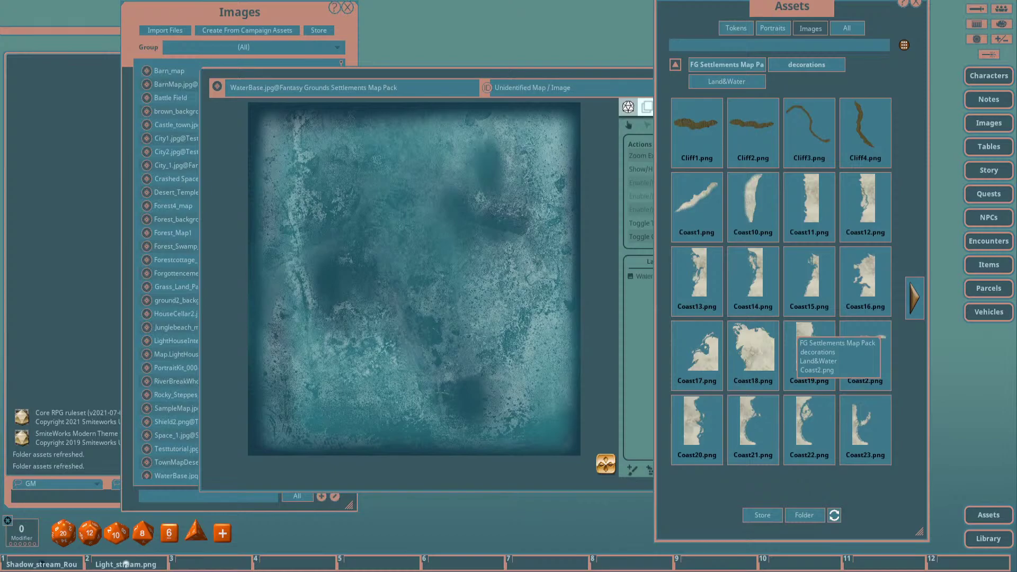
# Bring the map window in front of the asset browser and set the map's grid size to 100.
pyautogui.scroll(2, 373, 256)
pyautogui.scroll(-2, 402, 286)
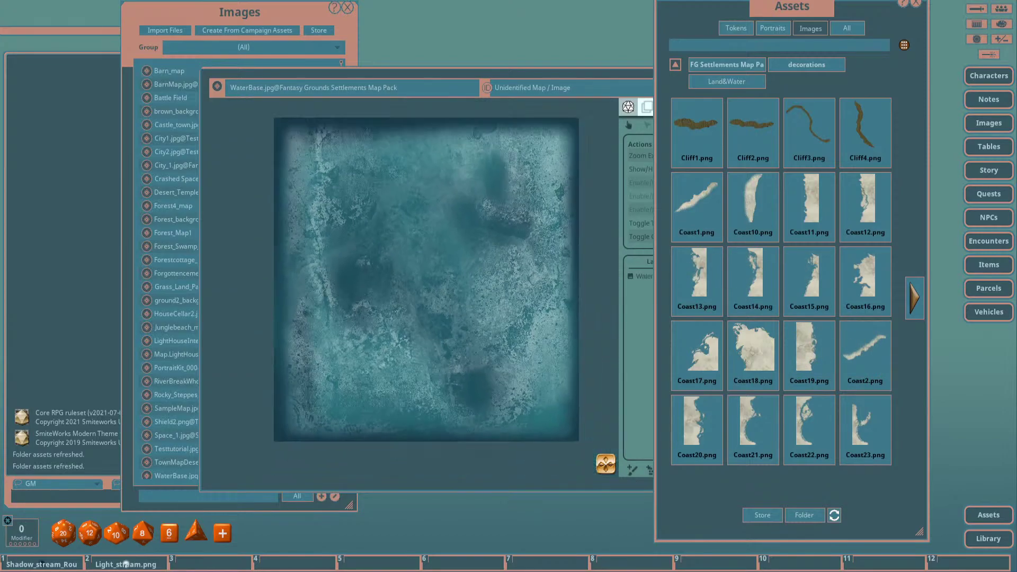
pyautogui.moveTo(583, 100); pyautogui.dragTo(512, 104)
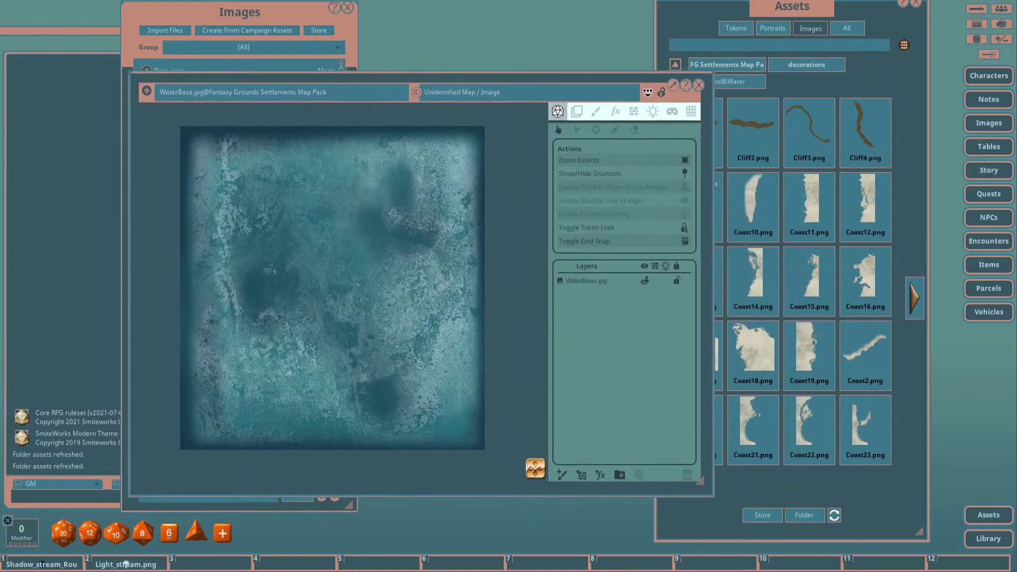
pyautogui.click(690, 111)
pyautogui.click(647, 165)
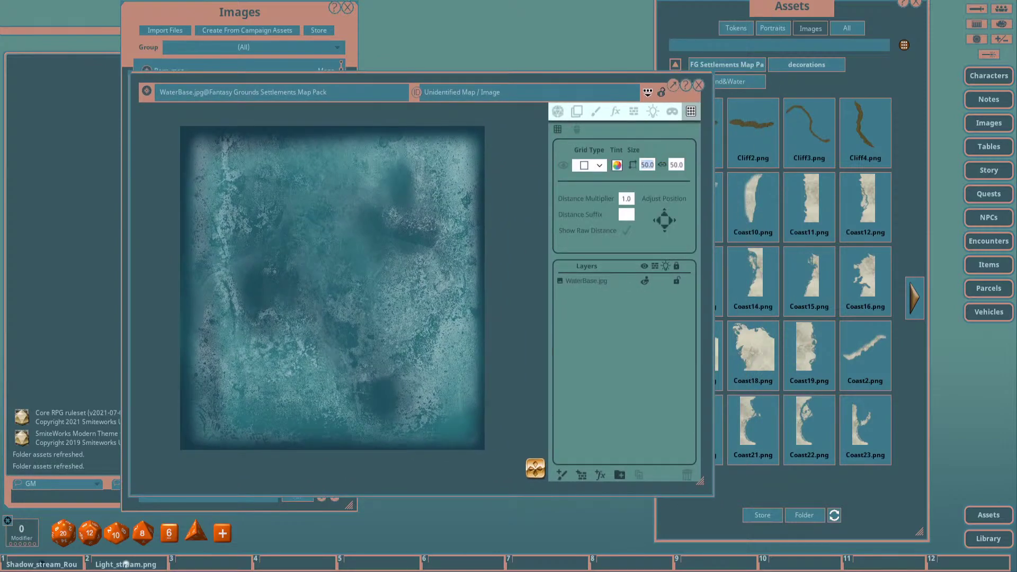
pyautogui.write('100')
pyautogui.press('Return')
# Resize the WaterBase.jpg layer to 50 by 50 grid squares.
pyautogui.click(576, 111)
pyautogui.click(587, 281)
pyautogui.doubleClick(610, 160)
pyautogui.write('50')
pyautogui.press('Return')
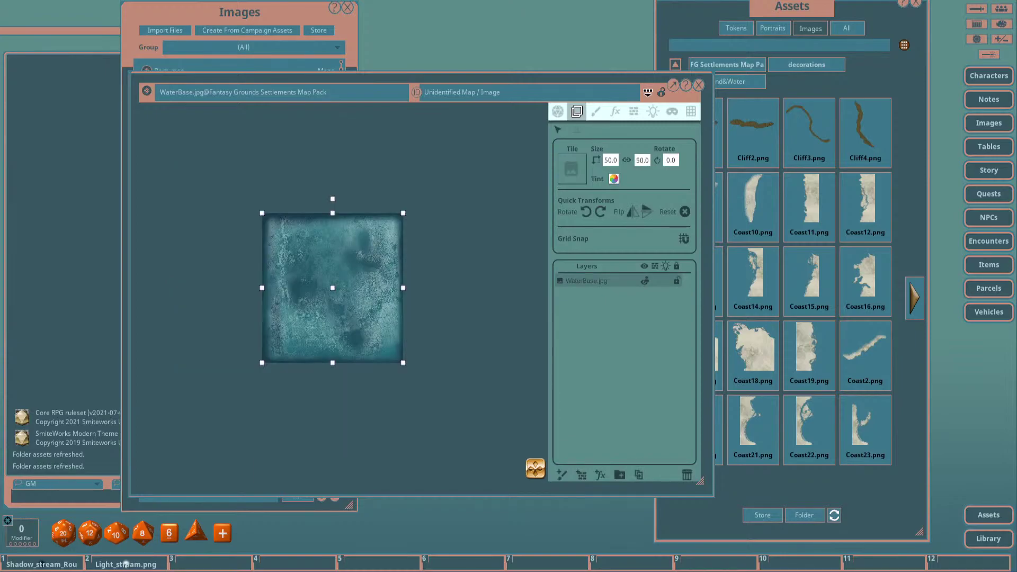
pyautogui.scroll(4, 333, 316)
pyautogui.scroll(-1, 333, 316)
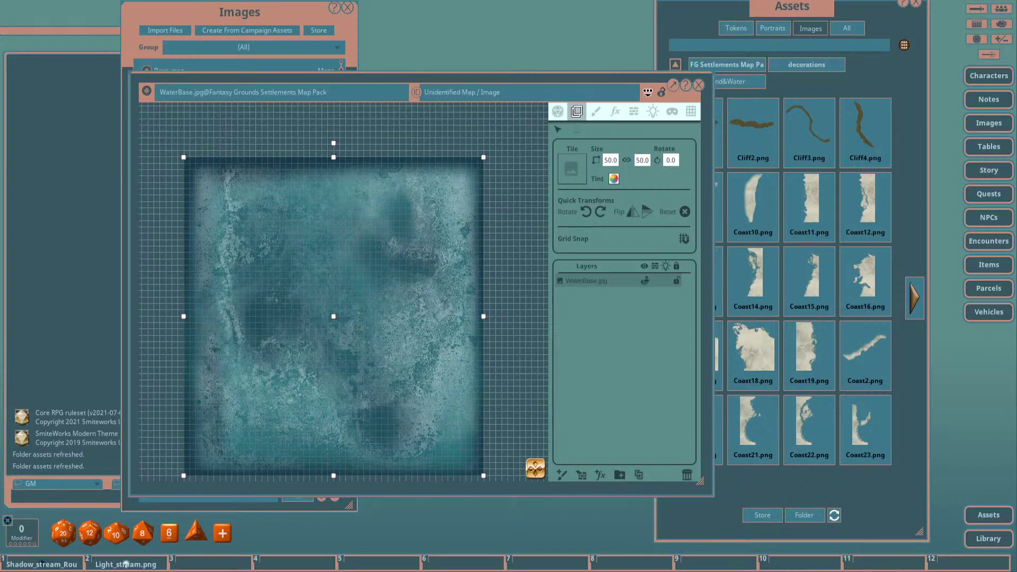
pyautogui.scroll(4, 344, 293)
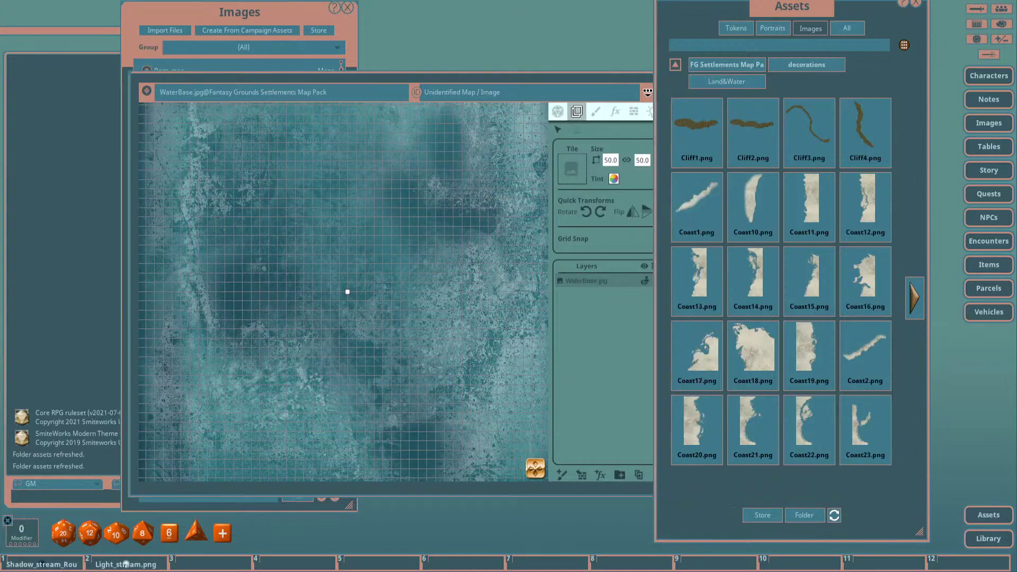
# Browse further Land&Water decorations, preview Coast35.png and Coast33.png, and close the preview.
pyautogui.click(914, 296)
pyautogui.click(914, 299)
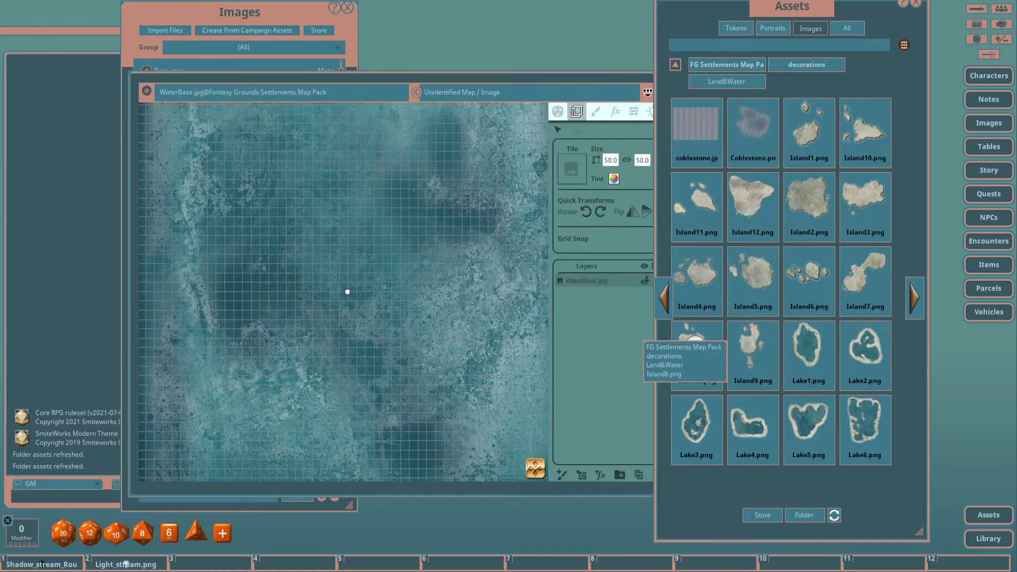
pyautogui.click(663, 298)
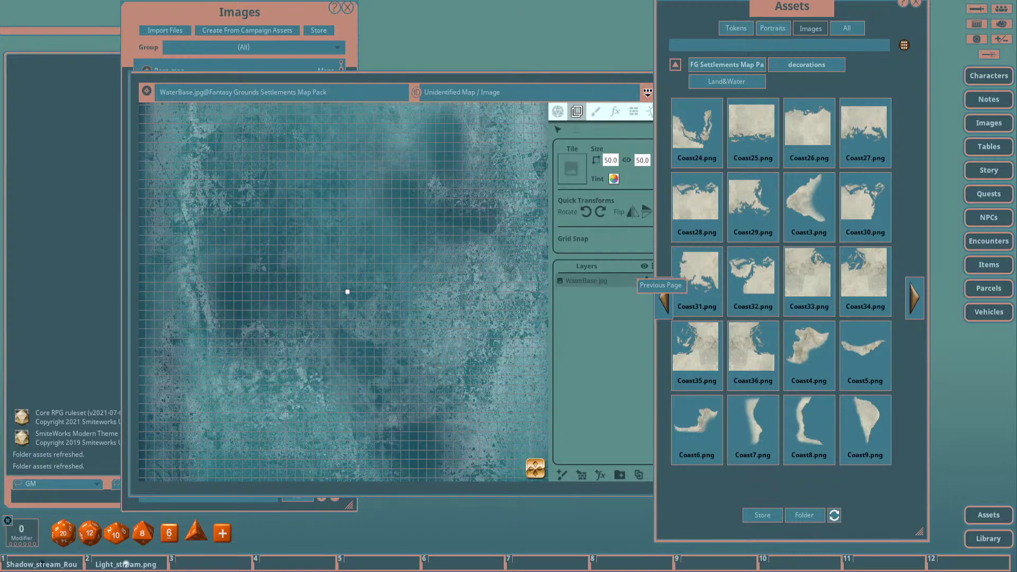
pyautogui.click(696, 345)
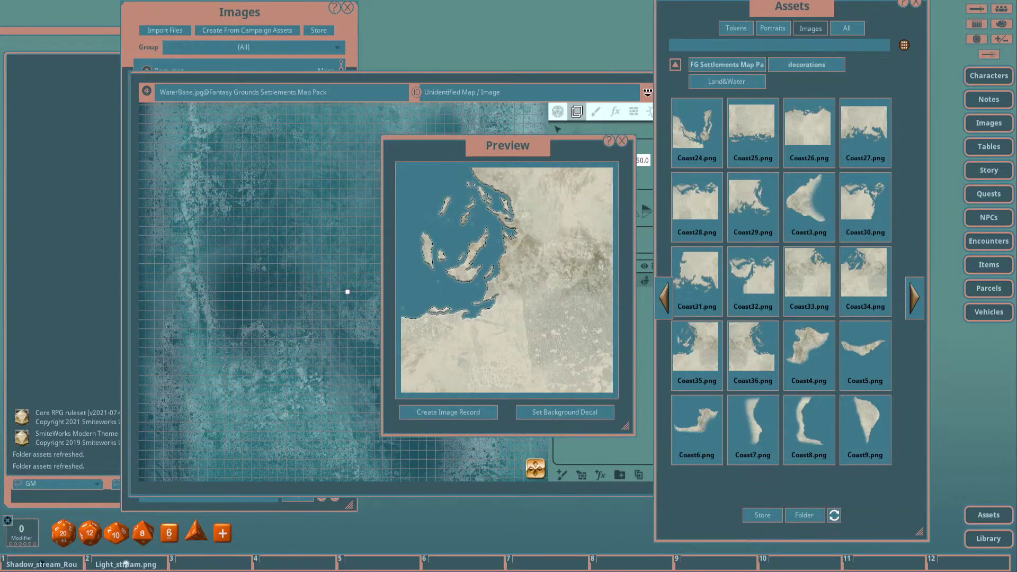
pyautogui.click(622, 140)
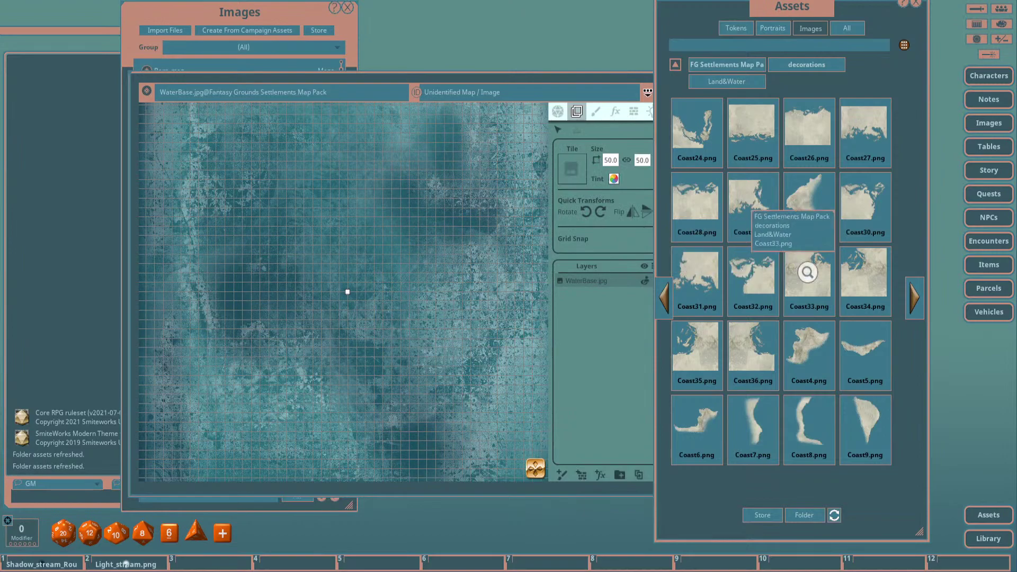
pyautogui.click(807, 273)
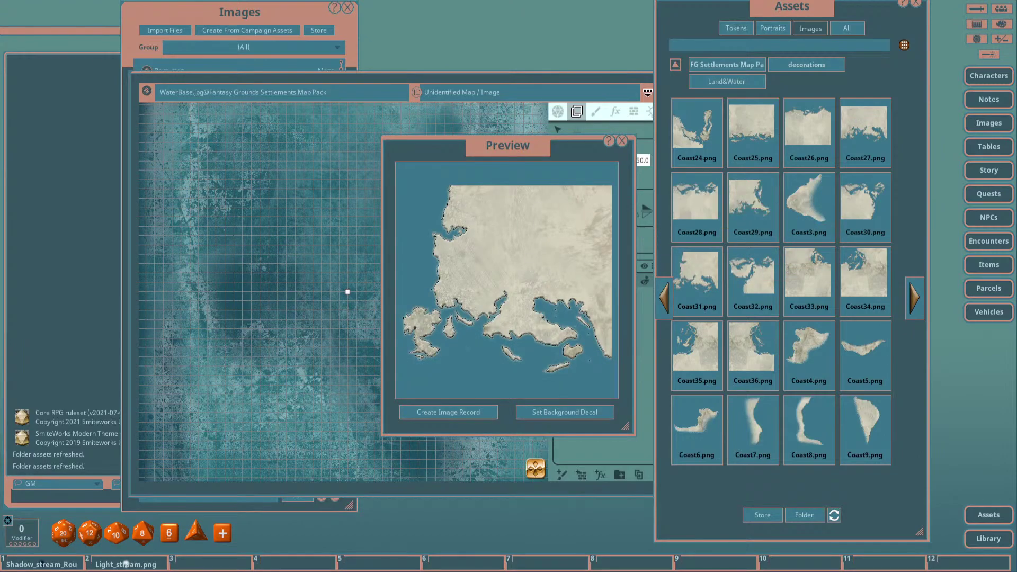
pyautogui.click(621, 141)
# Place the map window and the asset browser side by side and return to the first page of Land&Water decorations.
pyautogui.scroll(-2, 347, 292)
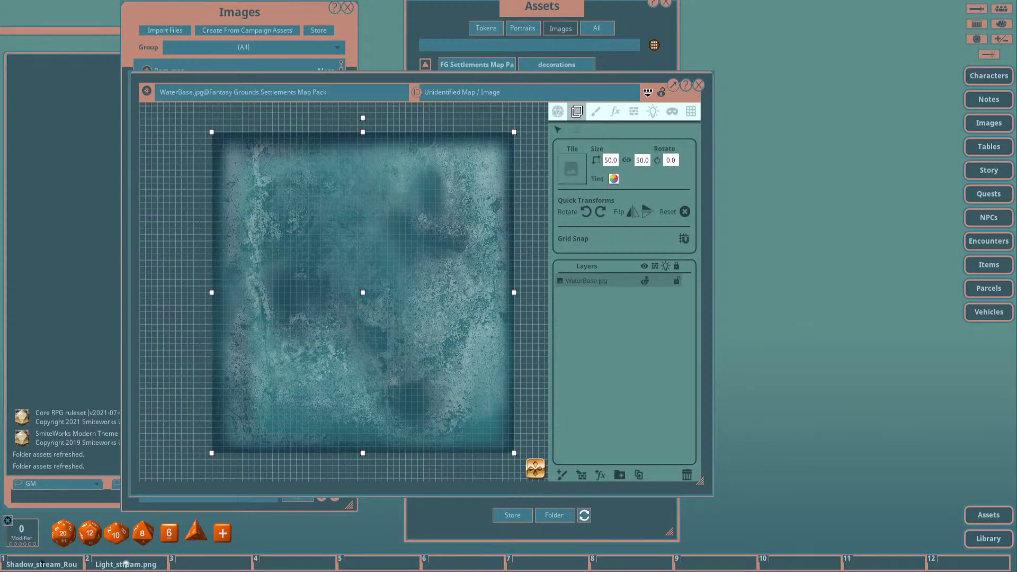
pyautogui.moveTo(370, 79); pyautogui.dragTo(316, 82)
pyautogui.click(541, 6)
pyautogui.moveTo(542, 6); pyautogui.dragTo(865, 22)
pyautogui.moveTo(371, 80); pyautogui.dragTo(415, 61)
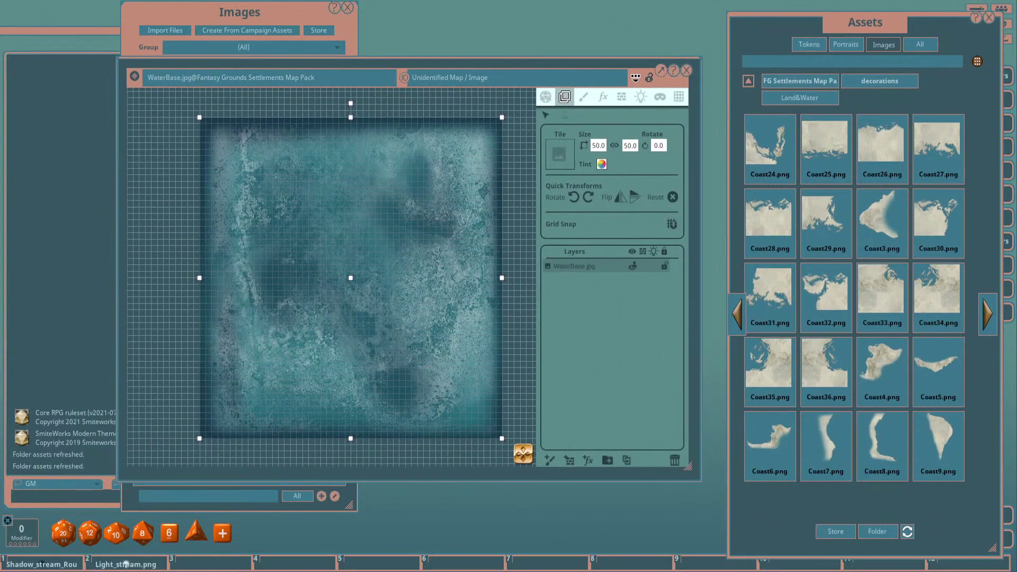
pyautogui.click(736, 313)
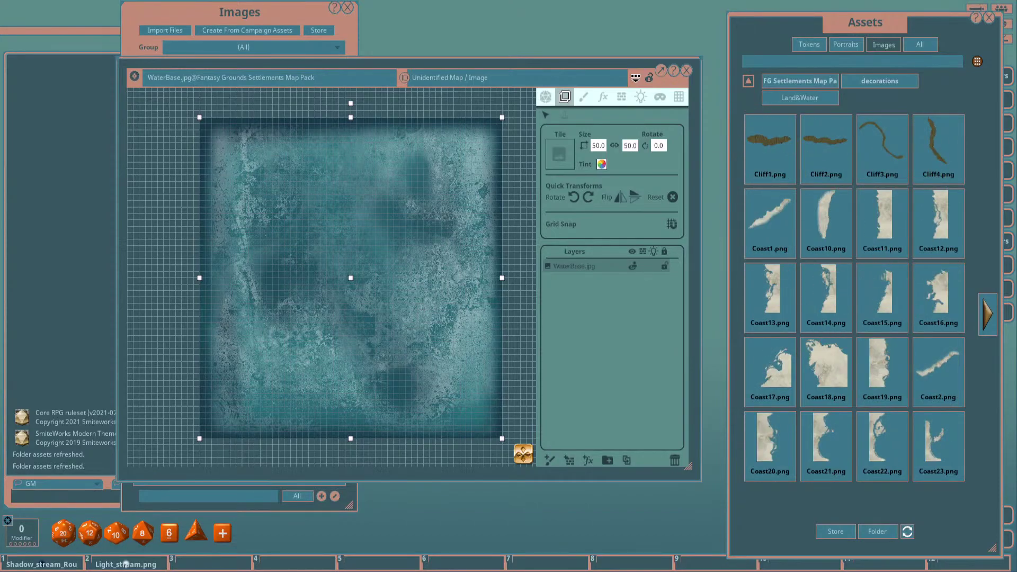
# Lower the opacity of the map grid's tint to make the grid lines fainter.
pyautogui.scroll(3, 331, 276)
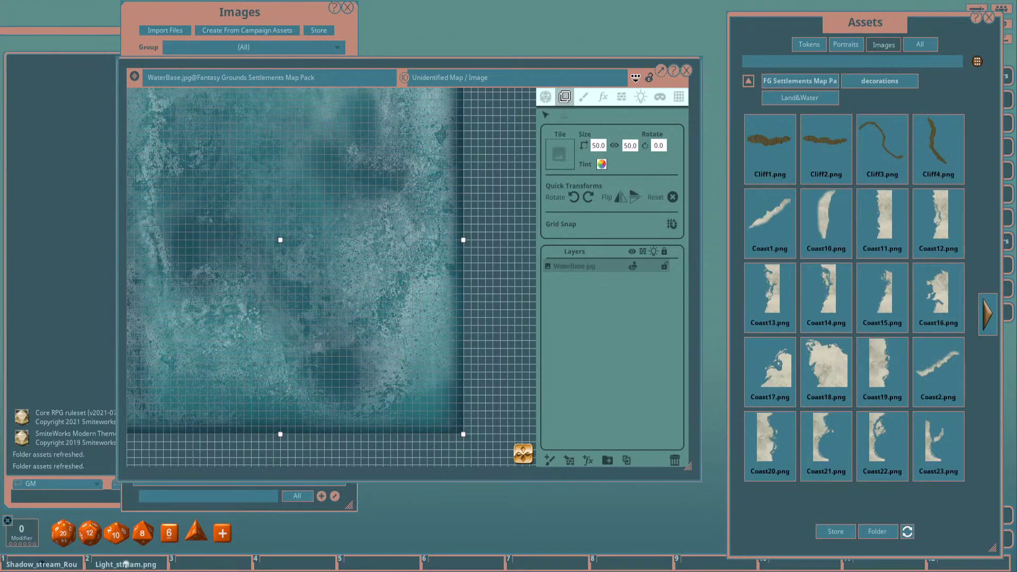
pyautogui.click(679, 96)
pyautogui.click(604, 151)
pyautogui.moveTo(524, 338); pyautogui.dragTo(506, 338)
pyautogui.press('Return')
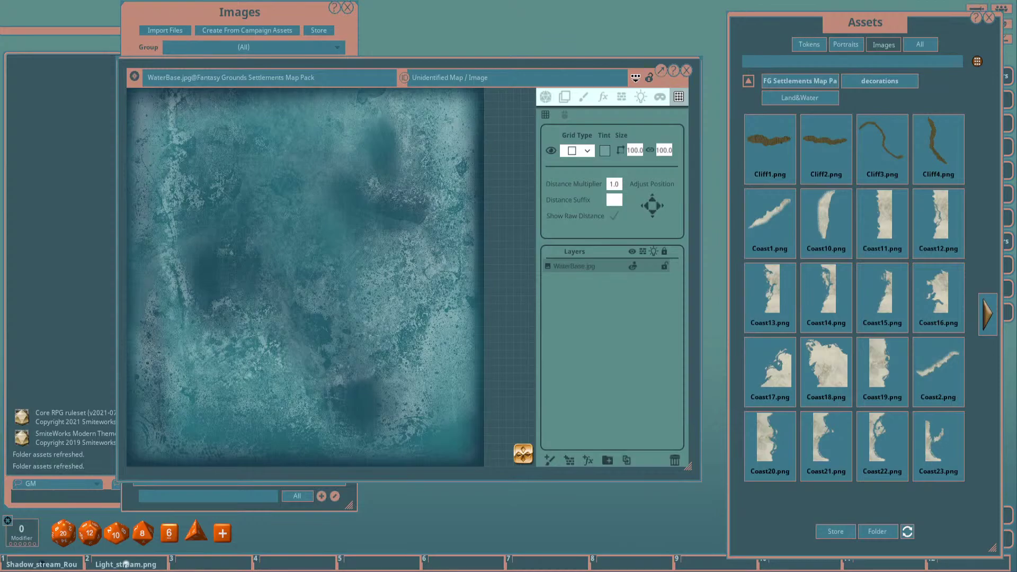
# Try a yellow tint on the WaterBase.jpg layer by lowering its blue value.
pyautogui.click(564, 96)
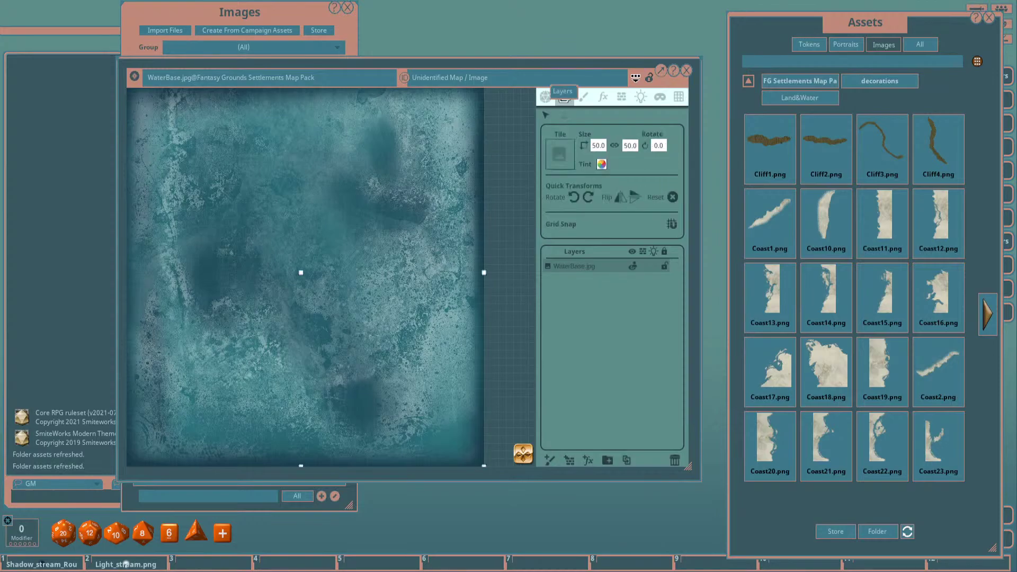
pyautogui.click(601, 164)
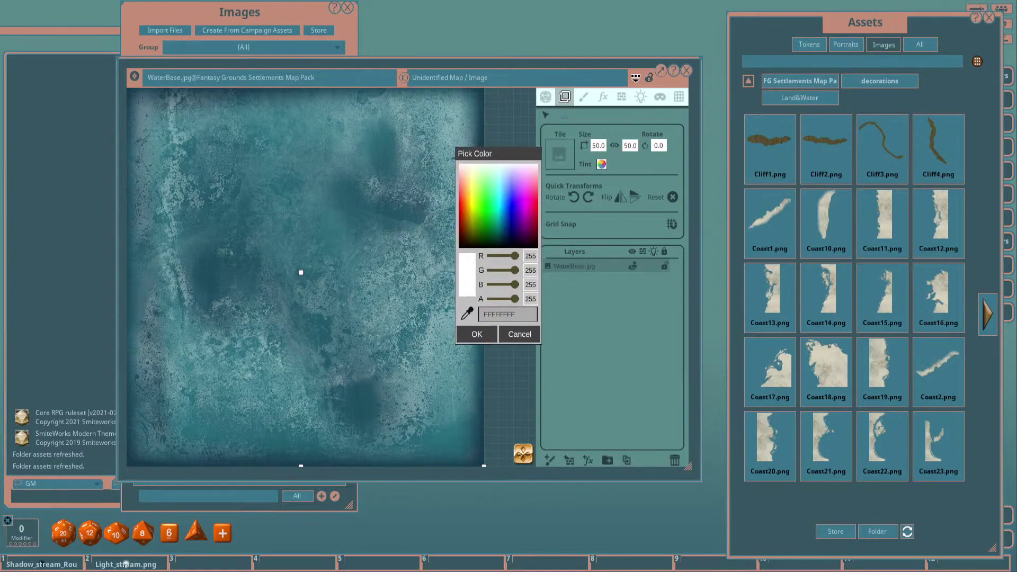
pyautogui.moveTo(514, 284)
pyautogui.mouseDown()
pyautogui.moveTo(492, 285)
pyautogui.moveTo(515, 284)
pyautogui.mouseUp()
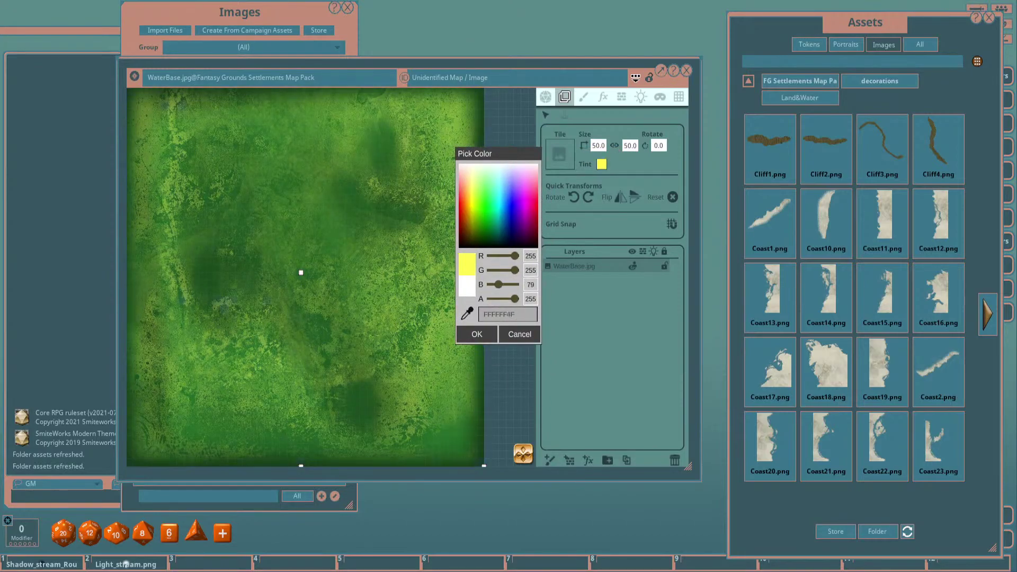
pyautogui.press('Escape')
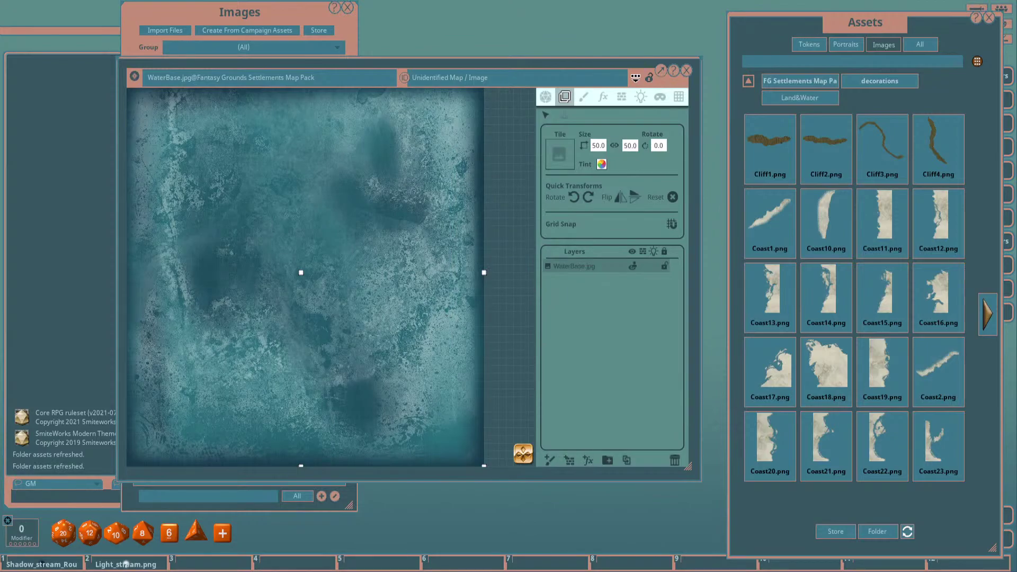
# Add Coast13.png to the map and fit it into the lower-right corner of the water background.
pyautogui.moveTo(301, 272); pyautogui.dragTo(332, 282)
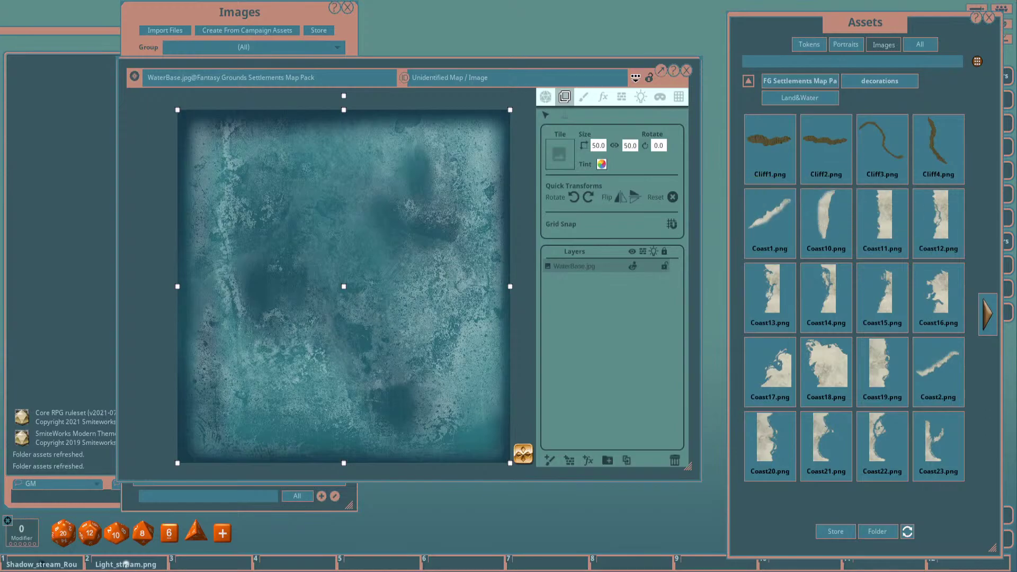
pyautogui.moveTo(769, 289); pyautogui.dragTo(423, 253)
pyautogui.scroll(2, 315, 281)
pyautogui.scroll(-3, 316, 281)
pyautogui.scroll(2, 451, 332)
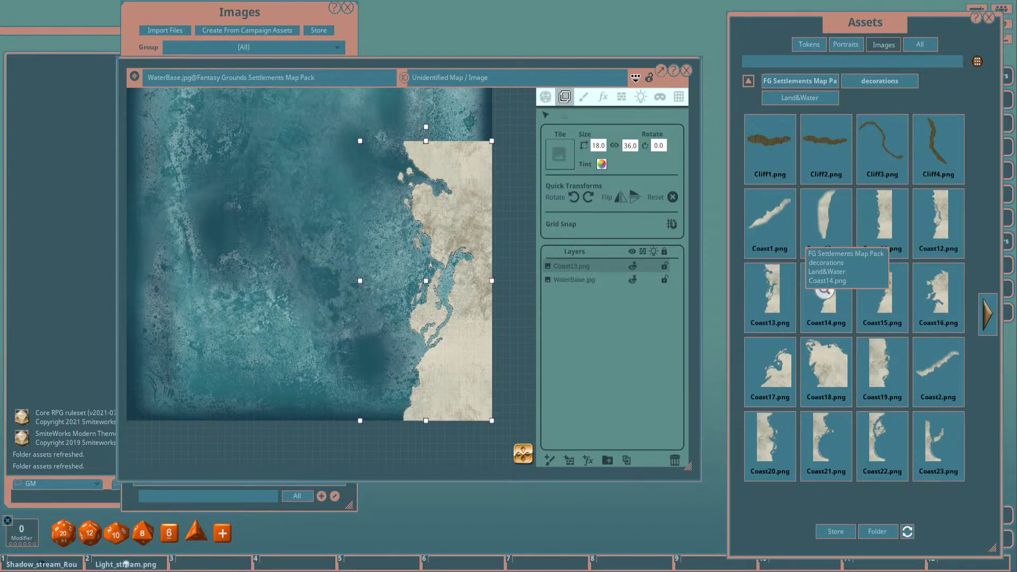
pyautogui.scroll(-3, 309, 256)
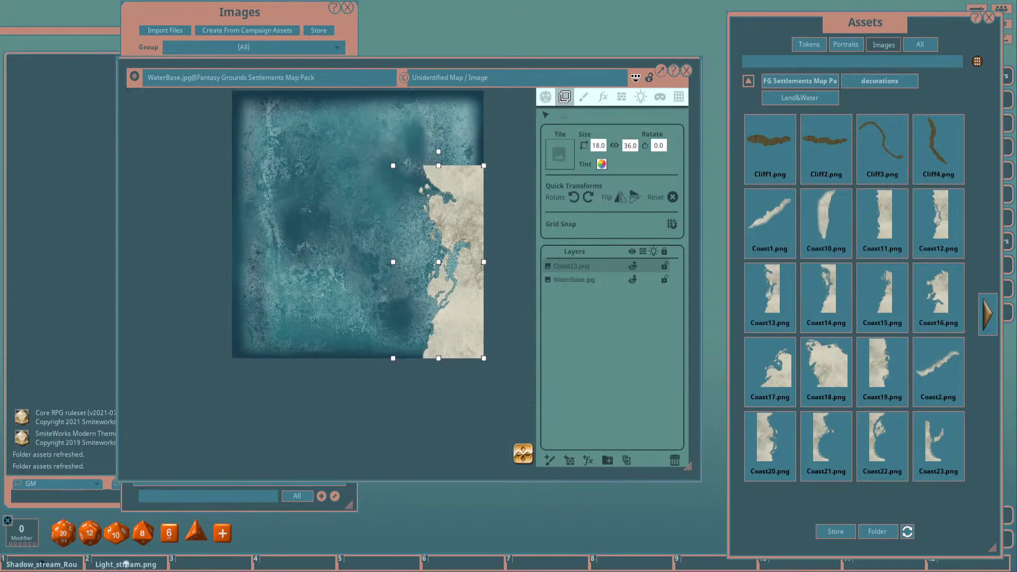
pyautogui.moveTo(458, 326); pyautogui.dragTo(455, 331)
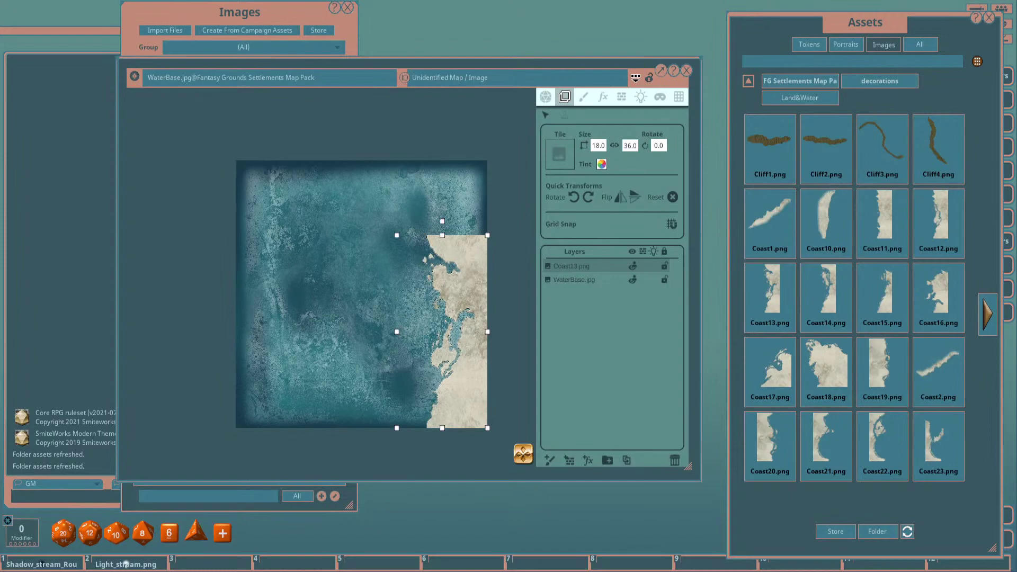
pyautogui.scroll(3, 458, 273)
pyautogui.scroll(-2, 458, 274)
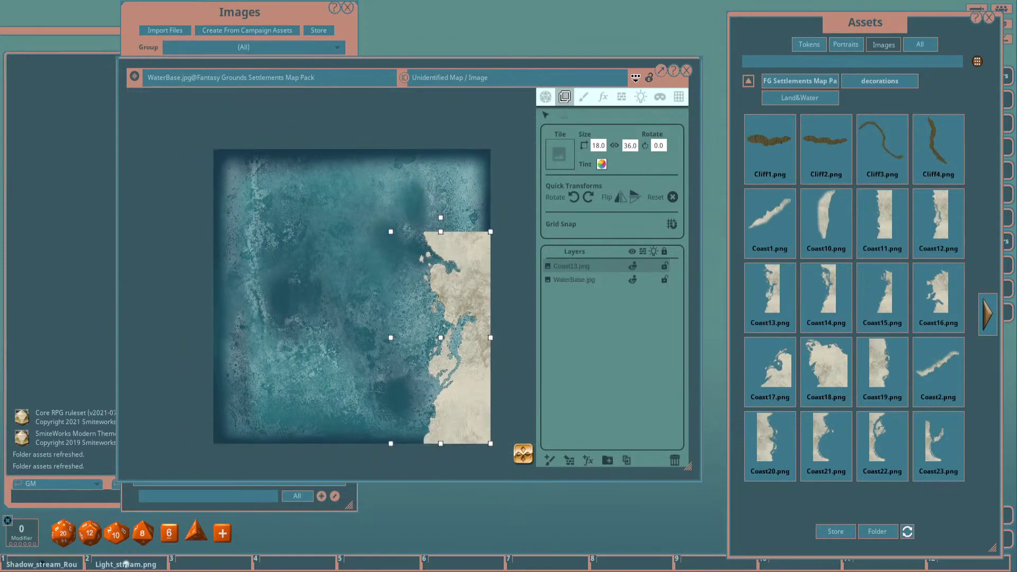
pyautogui.scroll(2, 466, 254)
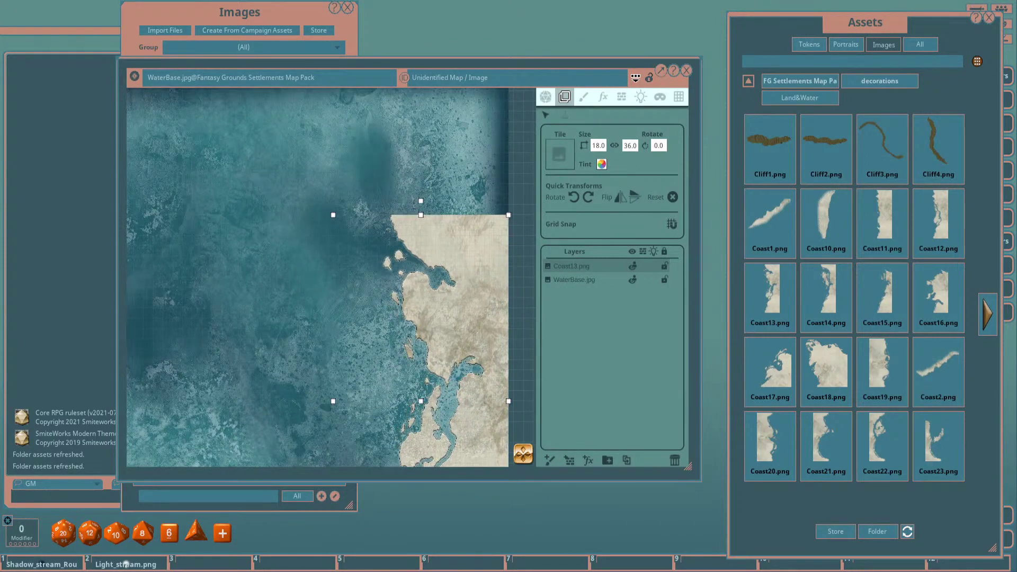
pyautogui.scroll(2, 493, 245)
pyautogui.scroll(-3, 470, 175)
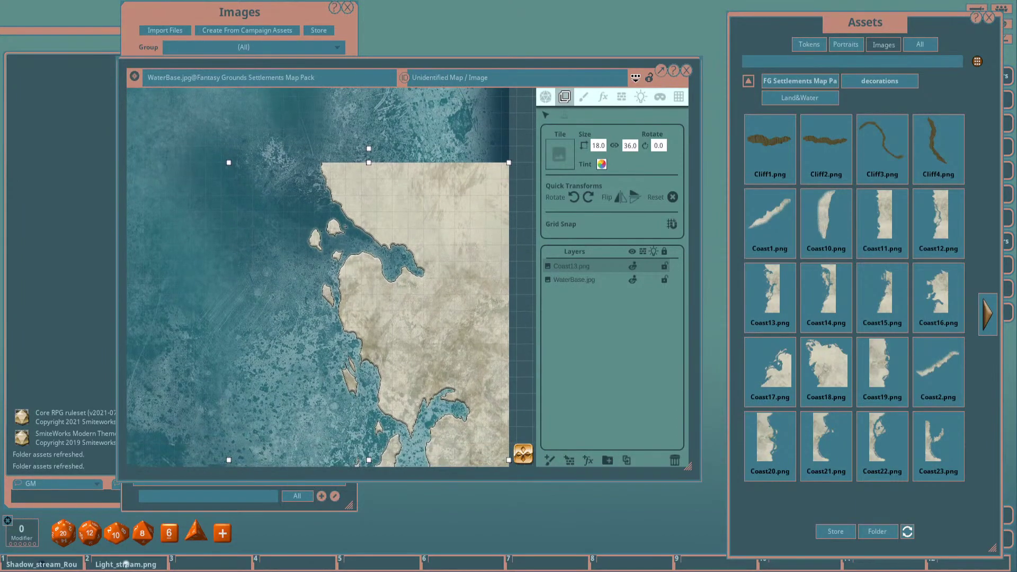
pyautogui.scroll(-5, 456, 231)
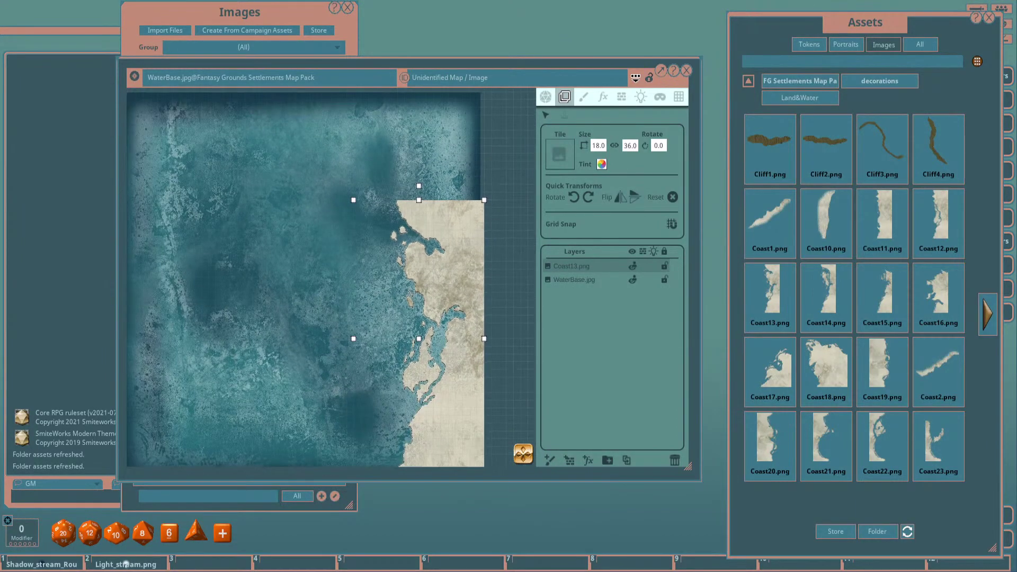
# Select the WaterBase.jpg layer and align its right edge with the outer edge of the Coast13.png piece.
pyautogui.click(574, 279)
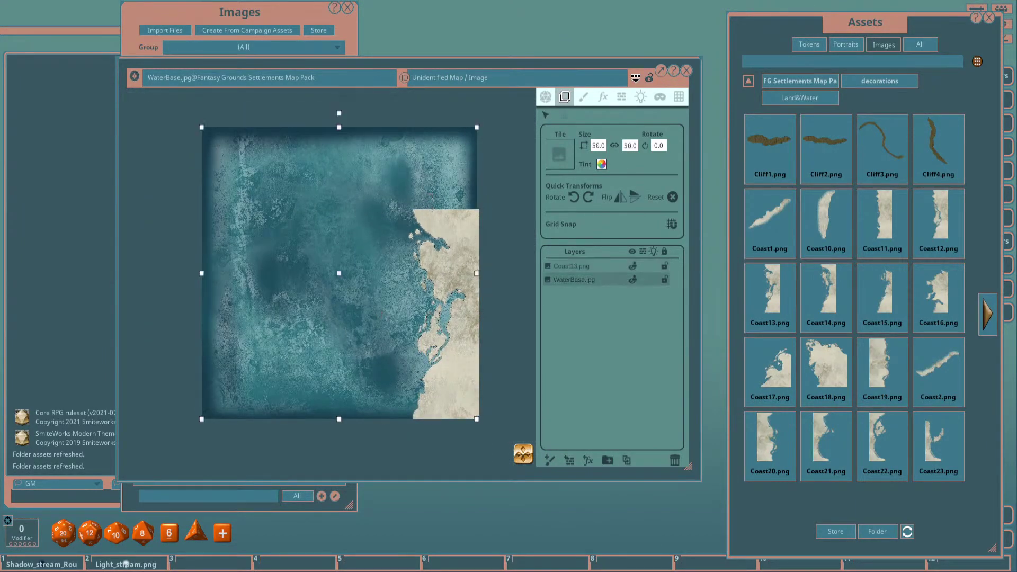
pyautogui.scroll(2, 413, 231)
pyautogui.scroll(-2, 328, 238)
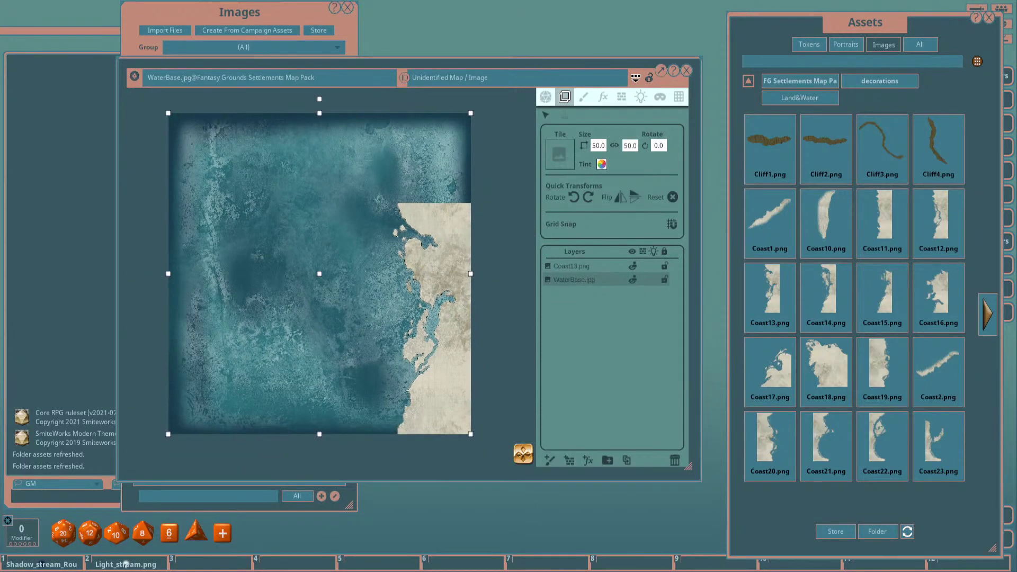
pyautogui.scroll(2, 328, 239)
pyautogui.scroll(-2, 329, 238)
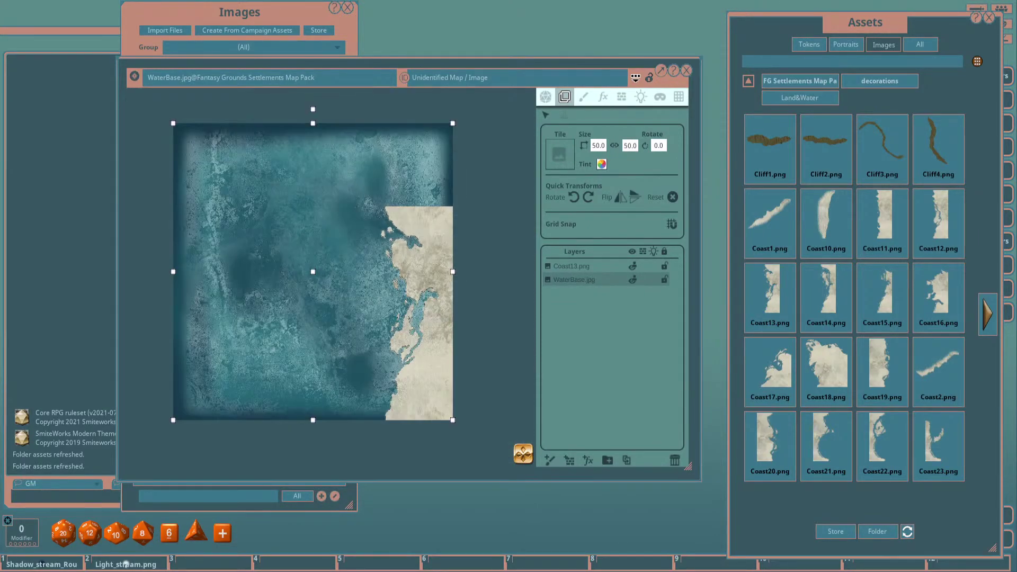
# Add Coast11.png above the Coast13.png piece, lining up their outer edges to continue the coastline.
pyautogui.moveTo(882, 217); pyautogui.dragTo(422, 206)
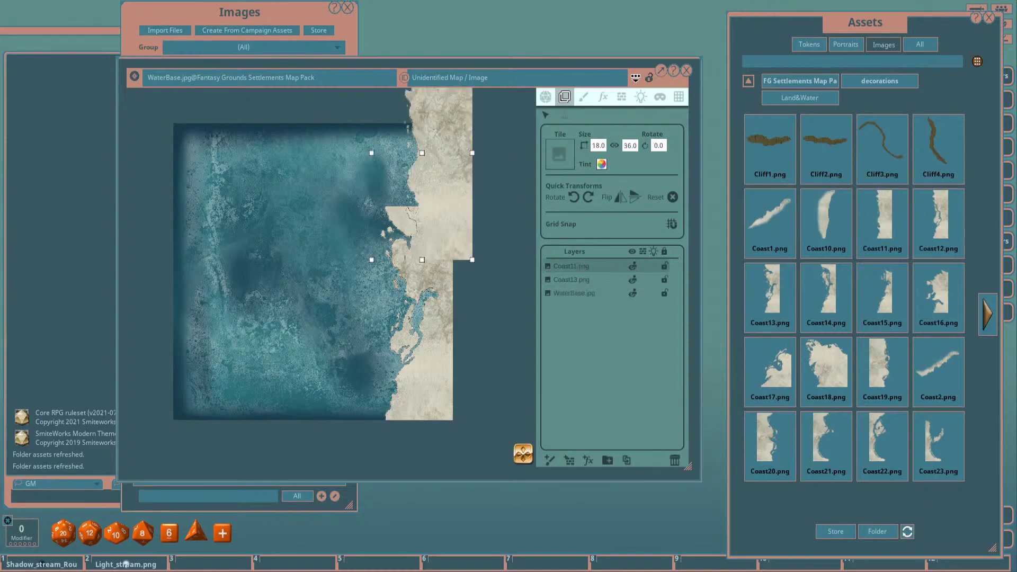
pyautogui.scroll(4, 445, 172)
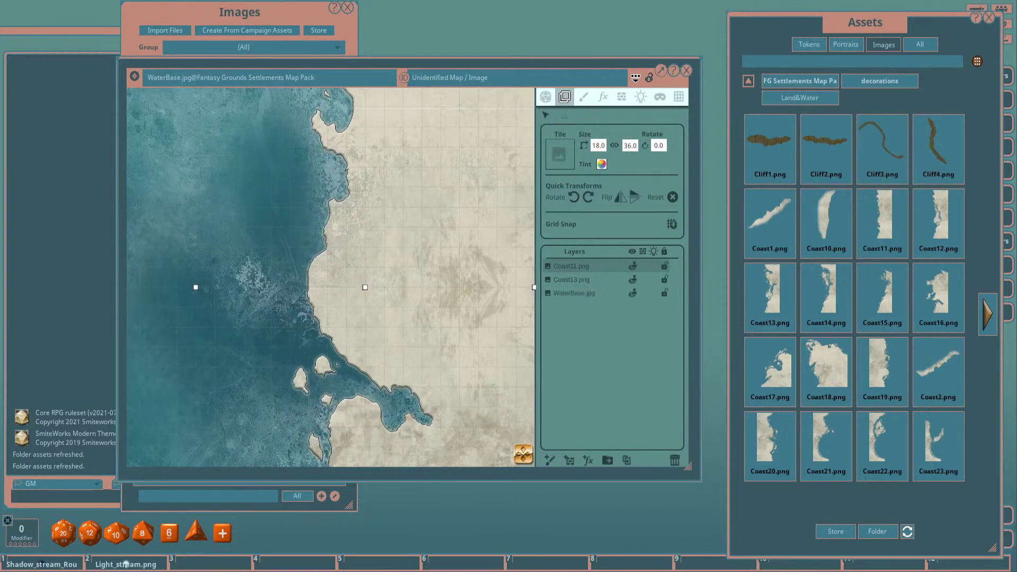
pyautogui.scroll(-3, 365, 286)
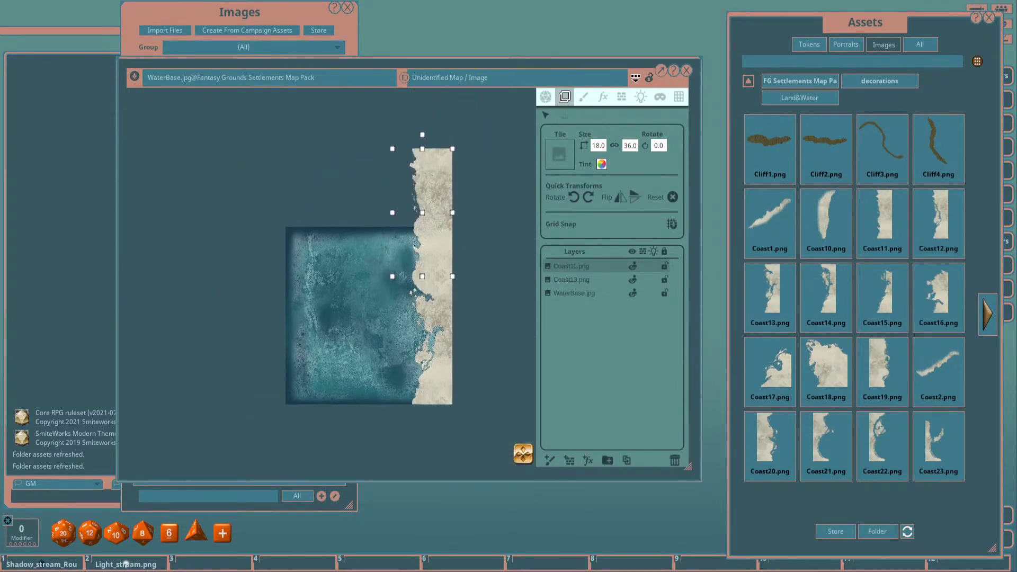
pyautogui.scroll(1, 365, 286)
pyautogui.scroll(2, 453, 230)
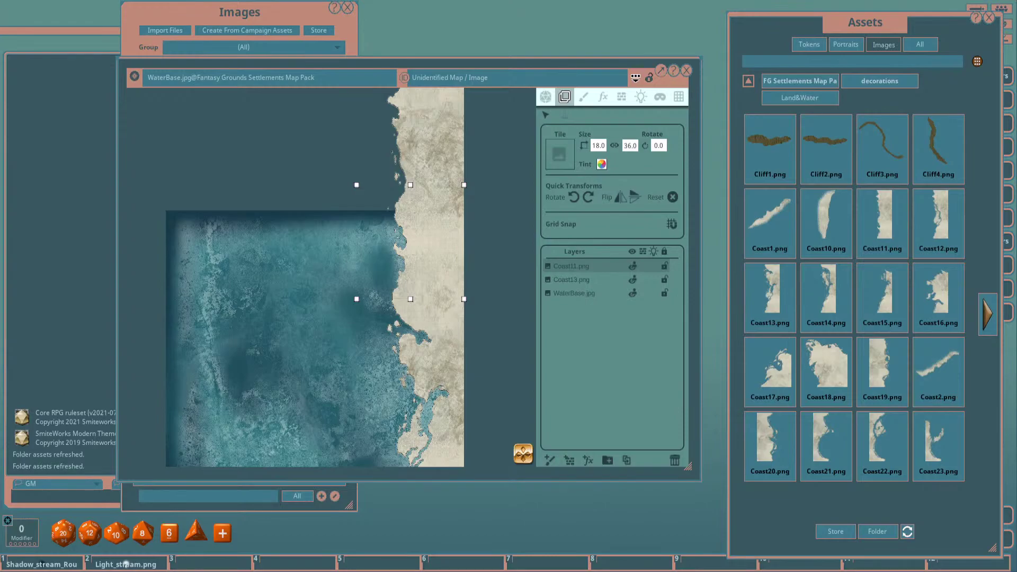
# Try adding Coast1.png as a diagonal spit off the coastline near the upper edge of the water background.
pyautogui.scroll(-3, 442, 255)
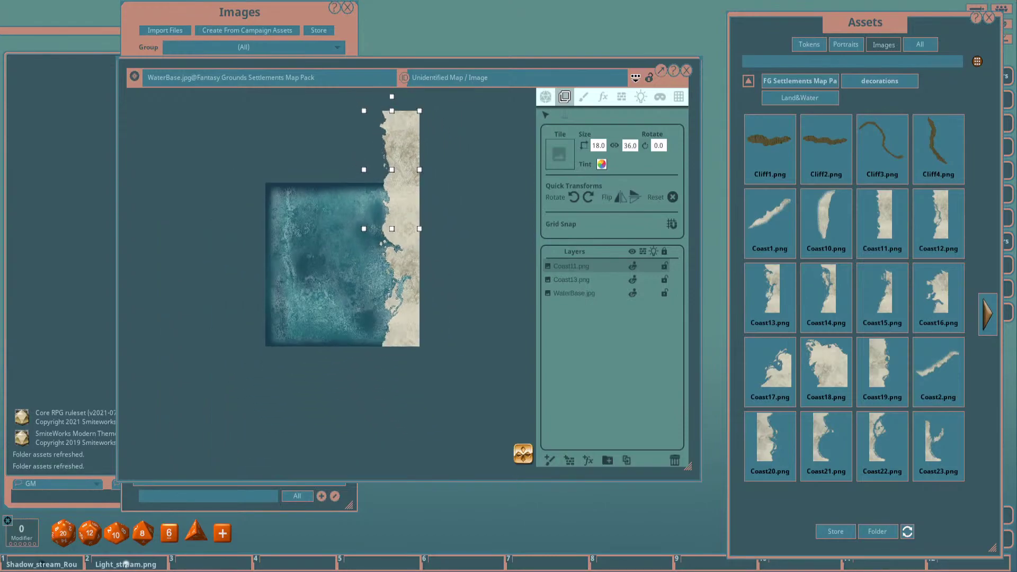
pyautogui.scroll(1, 395, 284)
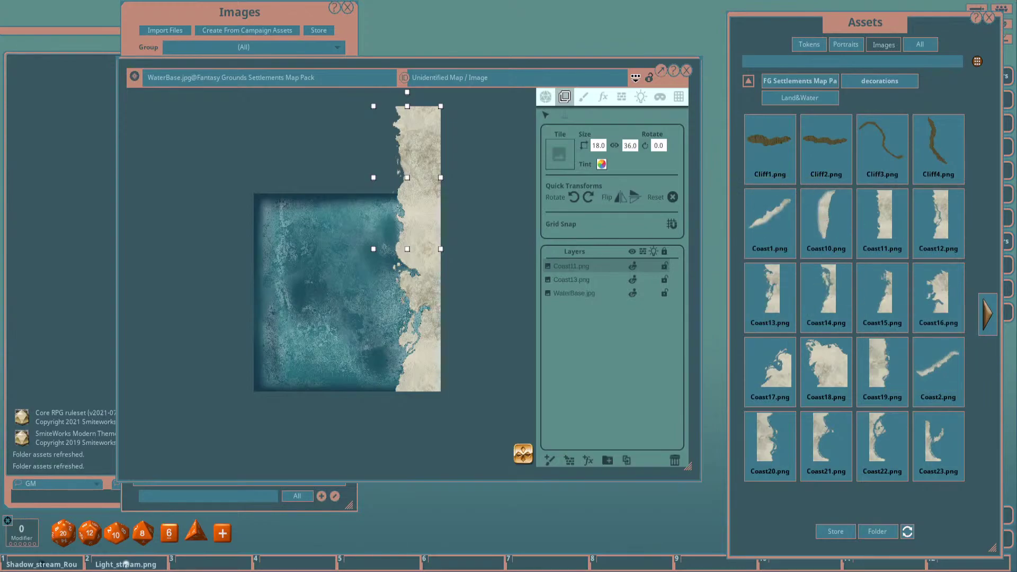
pyautogui.moveTo(769, 222); pyautogui.dragTo(403, 200)
pyautogui.rightClick(403, 201)
pyautogui.click(403, 201)
pyautogui.scroll(3, 403, 201)
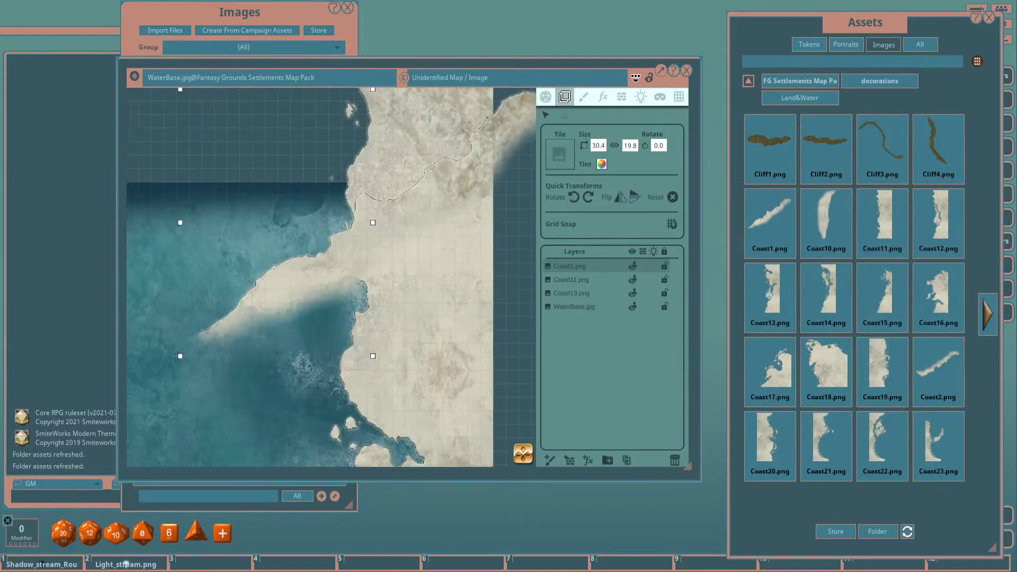
pyautogui.moveTo(275, 222); pyautogui.dragTo(281, 250)
pyautogui.scroll(-3, 386, 220)
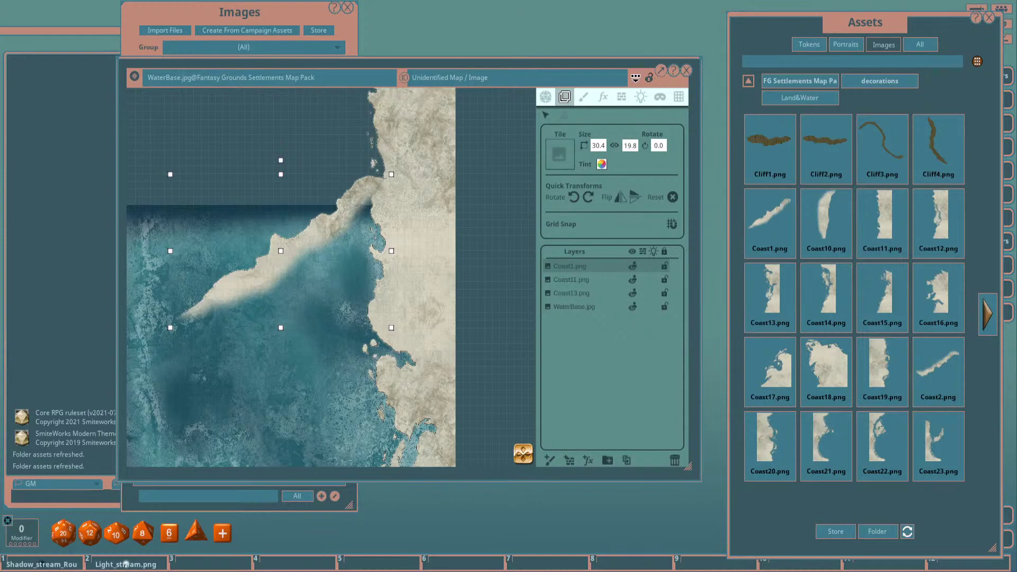
# Try rotating Coast1.png to 301.9 degrees and laying it along the shoreline of the Coast11.png piece.
pyautogui.press('ctrl')
pyautogui.moveTo(280, 160); pyautogui.dragTo(208, 204)
pyautogui.moveTo(283, 265); pyautogui.dragTo(374, 265)
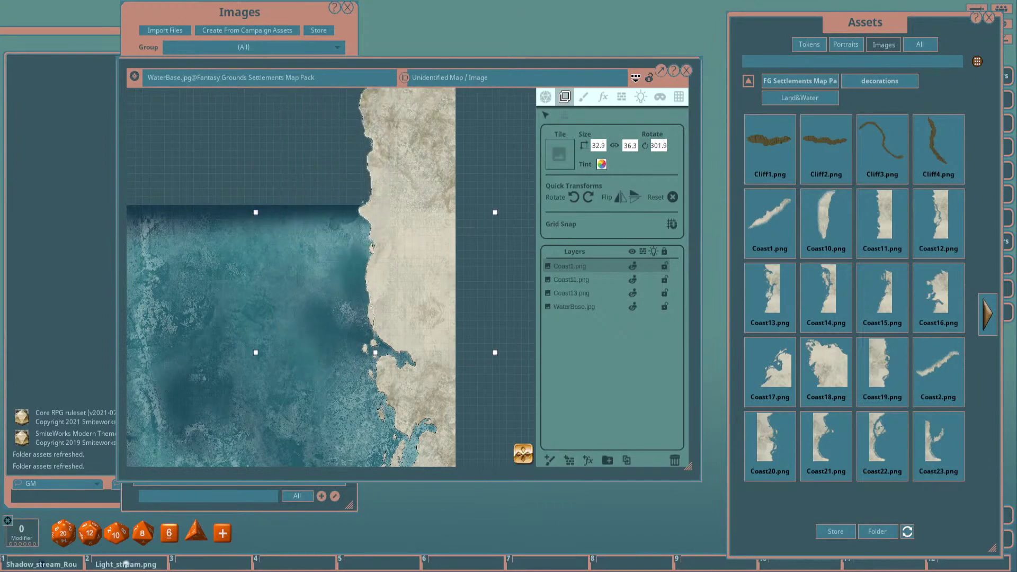
pyautogui.moveTo(372, 341); pyautogui.dragTo(379, 341)
pyautogui.scroll(-2, 290, 277)
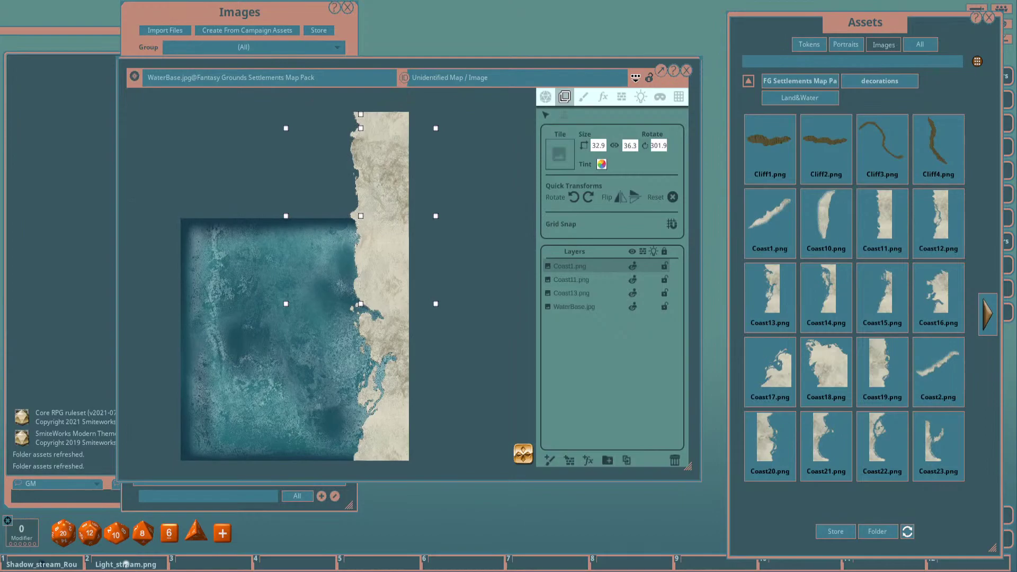
pyautogui.scroll(2, 291, 277)
pyautogui.scroll(-2, 290, 277)
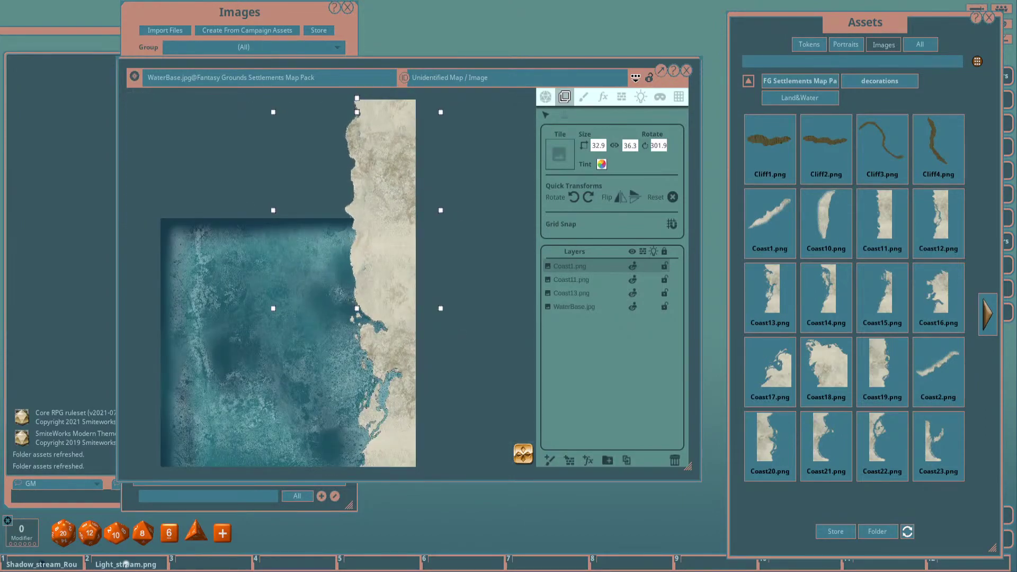
# Check Coast1.png's fit against the shoreline and undo the addition of that piece.
pyautogui.moveTo(371, 265); pyautogui.dragTo(333, 292)
pyautogui.scroll(5, 388, 181)
pyautogui.scroll(-4, 334, 293)
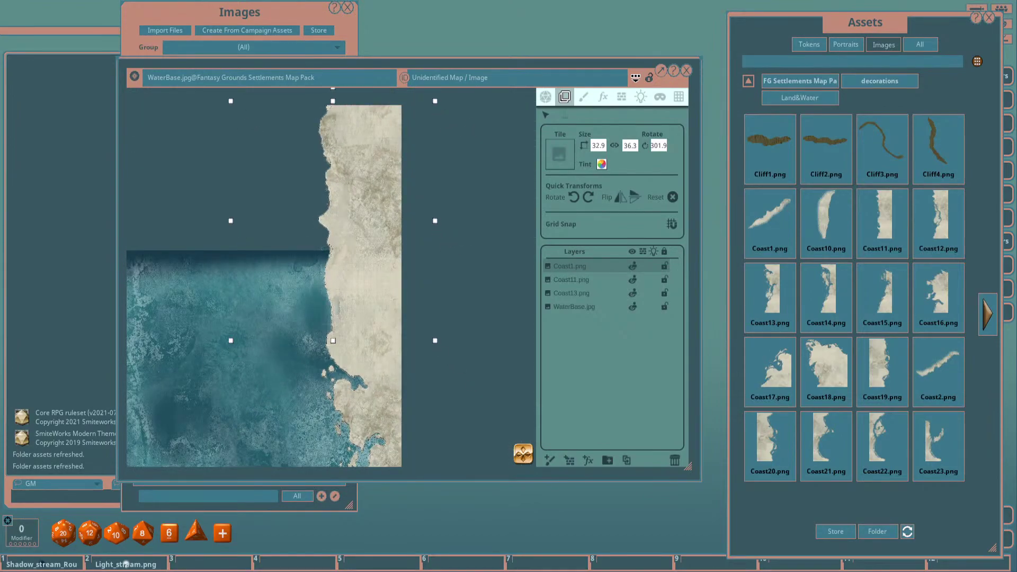
pyautogui.scroll(1, 387, 255)
pyautogui.scroll(2, 334, 228)
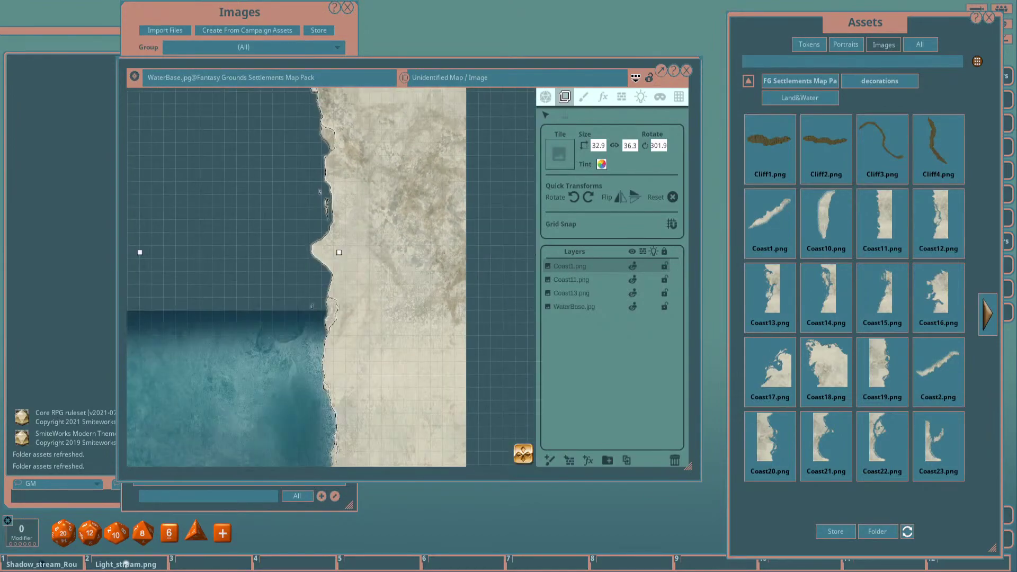
pyautogui.scroll(-2, 334, 227)
pyautogui.press('ctrl')
pyautogui.scroll(-2, 334, 228)
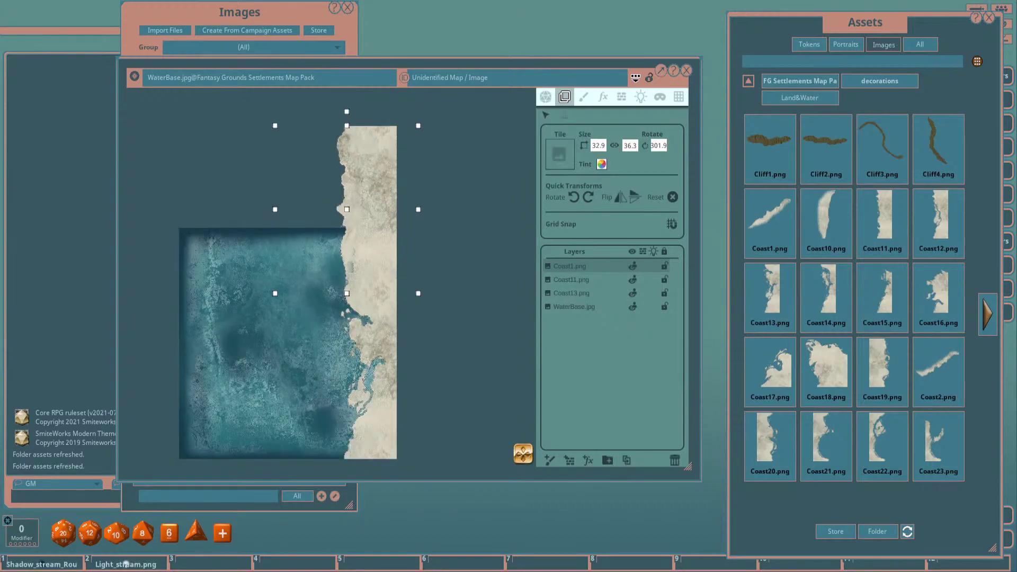
pyautogui.hotkey('ctrl', 'z')
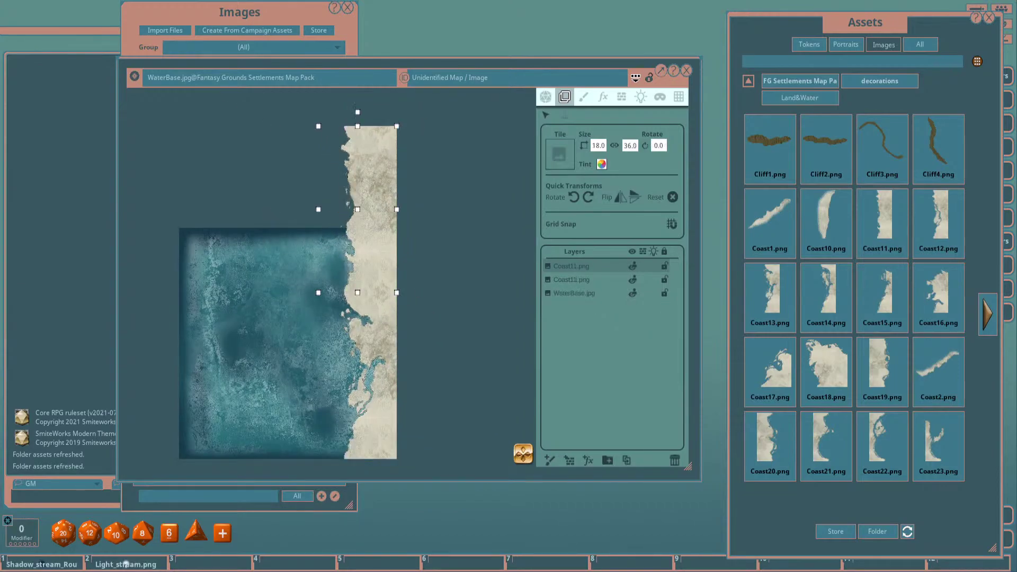
# Add Coast18.png as the corner piece above Coast11.png, lining up their outer edges.
pyautogui.moveTo(824, 359); pyautogui.dragTo(379, 174)
pyautogui.scroll(1, 431, 219)
pyautogui.scroll(4, 392, 205)
pyautogui.scroll(-4, 360, 190)
pyautogui.scroll(-2, 342, 193)
# Add another Coast13.png, rotate it 90 degrees and join it to the inland side of the Coast18.png corner.
pyautogui.moveTo(882, 217); pyautogui.dragTo(416, 200)
pyautogui.moveTo(406, 124); pyautogui.dragTo(482, 200)
pyautogui.moveTo(406, 200); pyautogui.dragTo(435, 170)
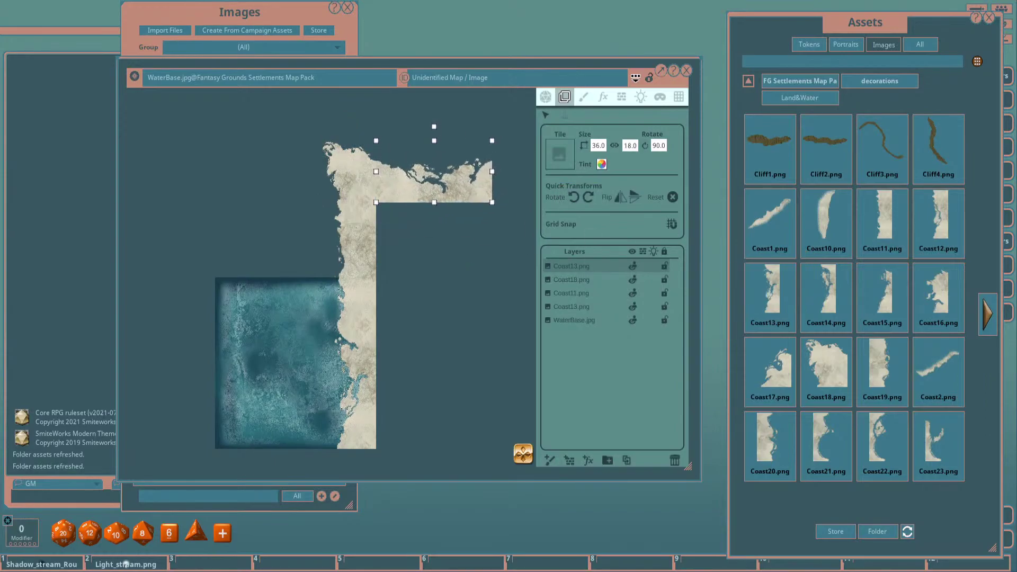
pyautogui.scroll(2, 436, 200)
pyautogui.scroll(-1, 435, 200)
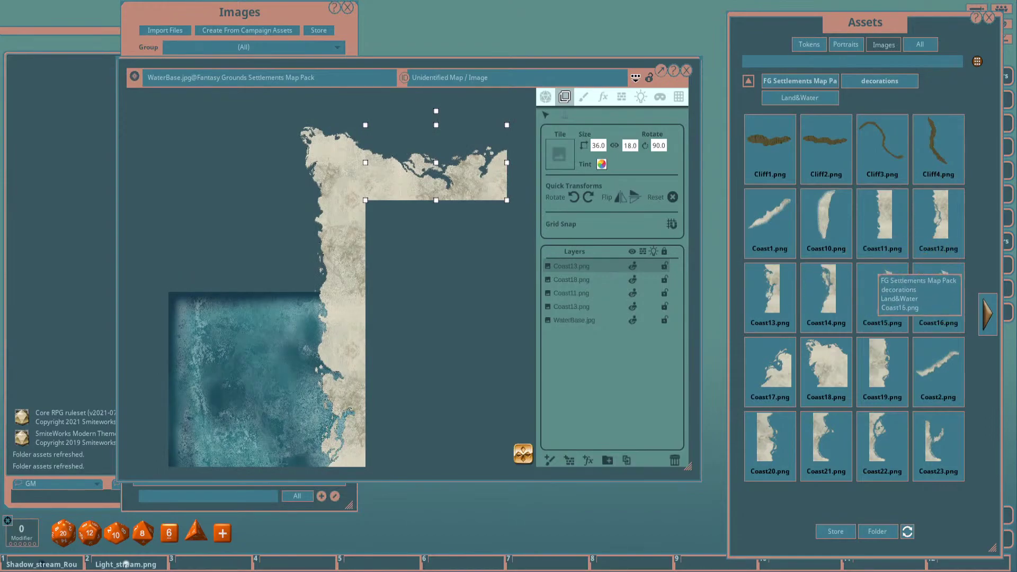
pyautogui.scroll(-1, 824, 363)
# Add Coast24.png at the far end of the rotated Coast13.png piece to extend the northern coastline.
pyautogui.moveTo(769, 142); pyautogui.dragTo(475, 240)
pyautogui.moveTo(413, 329); pyautogui.dragTo(322, 323)
pyautogui.moveTo(397, 235); pyautogui.dragTo(451, 156)
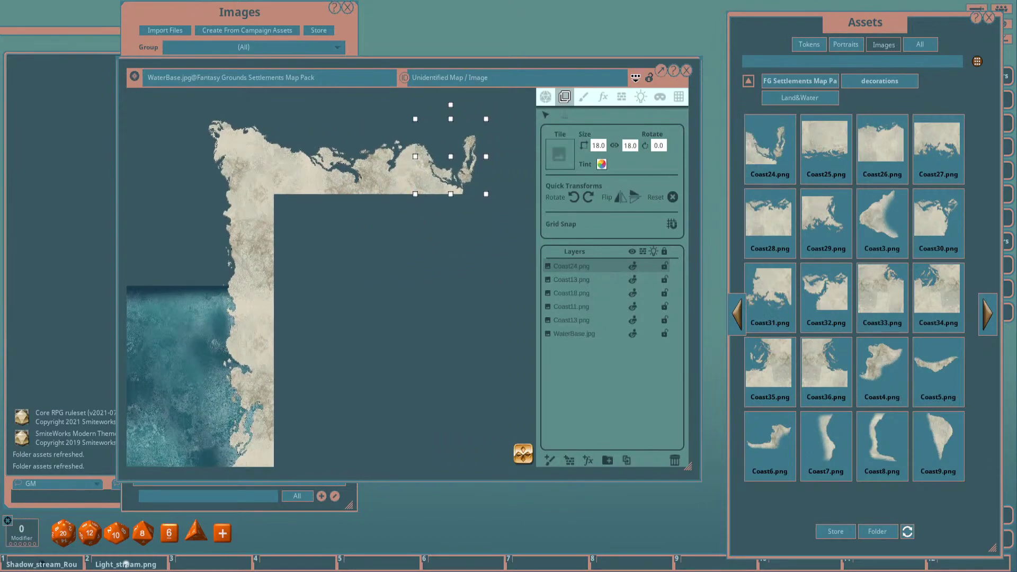
# Add Coast29.png directly below Coast24.png and align its edges with the land above.
pyautogui.moveTo(818, 212); pyautogui.dragTo(453, 221)
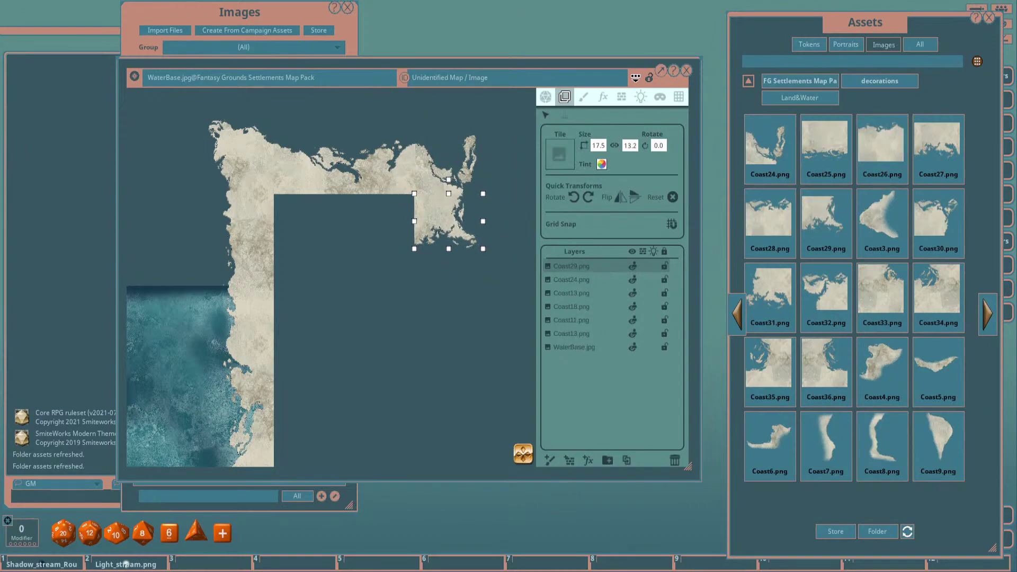
pyautogui.scroll(5, 435, 209)
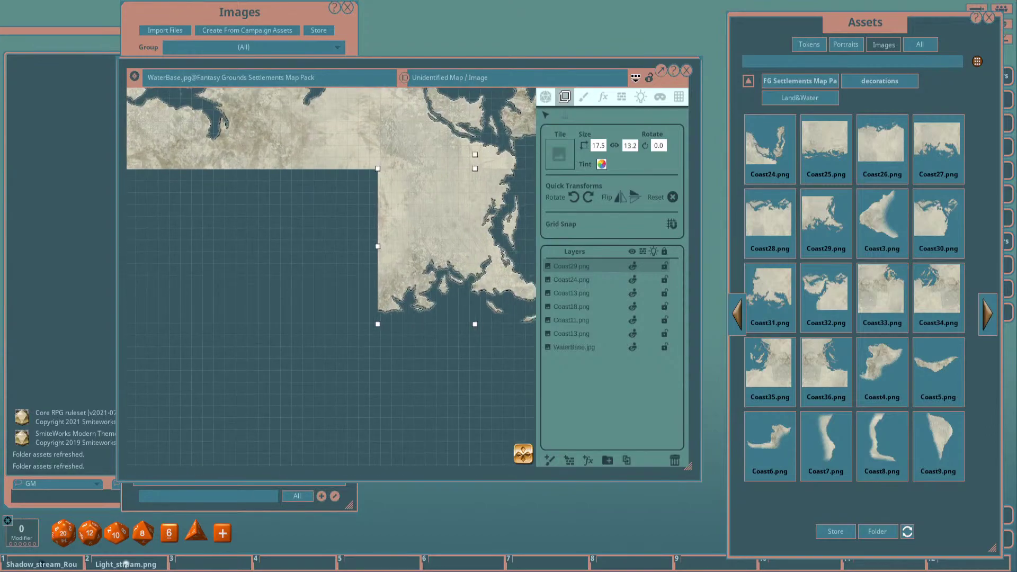
pyautogui.scroll(4, 458, 203)
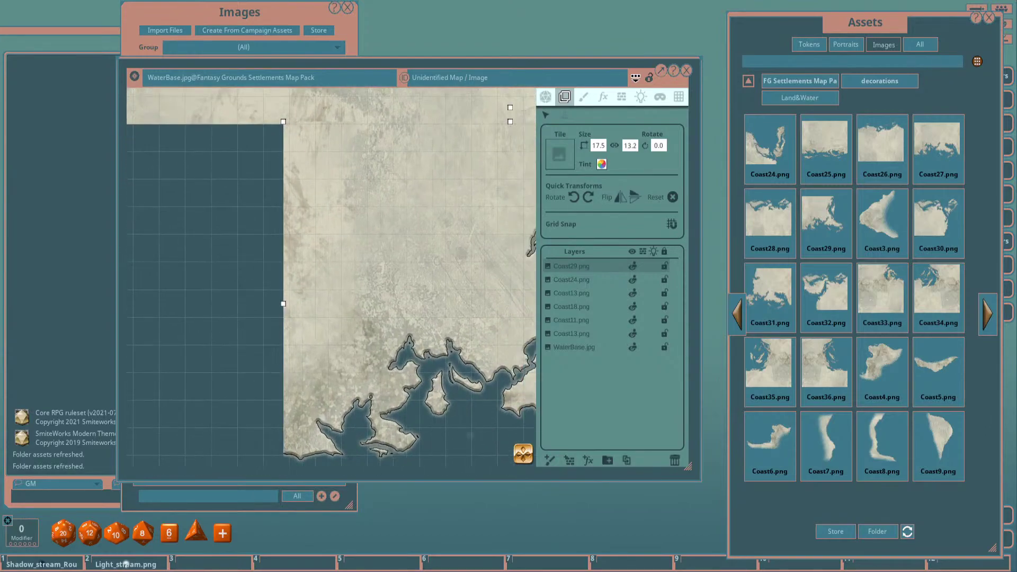
pyautogui.moveTo(457, 203); pyautogui.dragTo(460, 204)
pyautogui.scroll(-4, 360, 214)
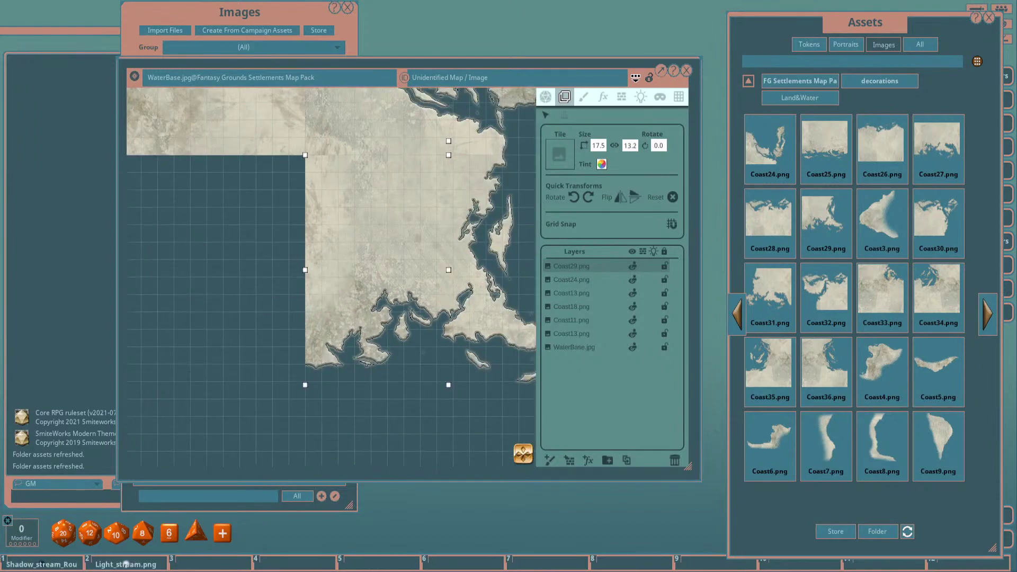
pyautogui.scroll(-2, 360, 214)
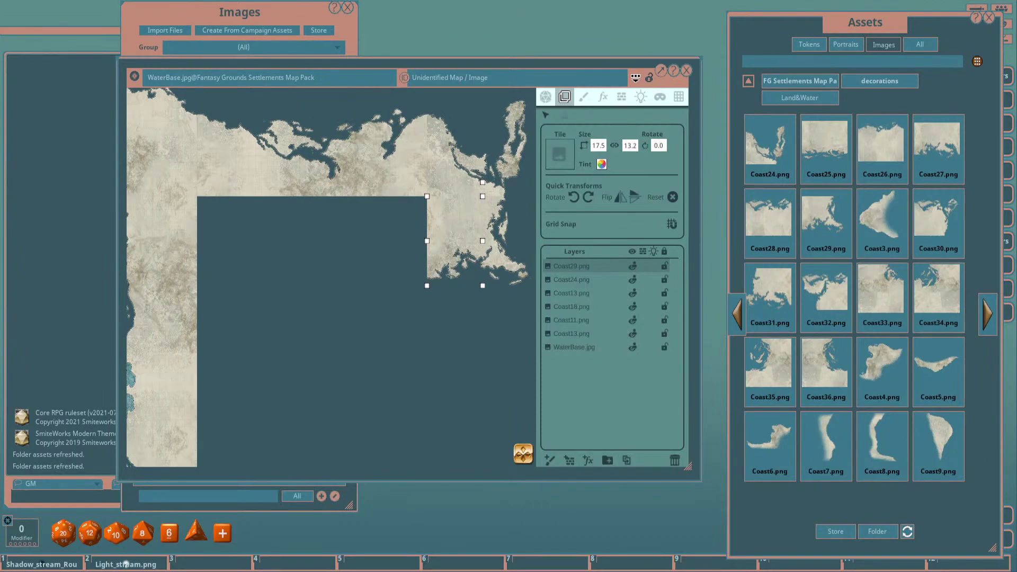
# Add Coast34.png, rotate it 180 degrees and fit it flush against the inland edge of Coast29.png.
pyautogui.moveTo(930, 286); pyautogui.dragTo(405, 277)
pyautogui.click(588, 197)
pyautogui.click(588, 197)
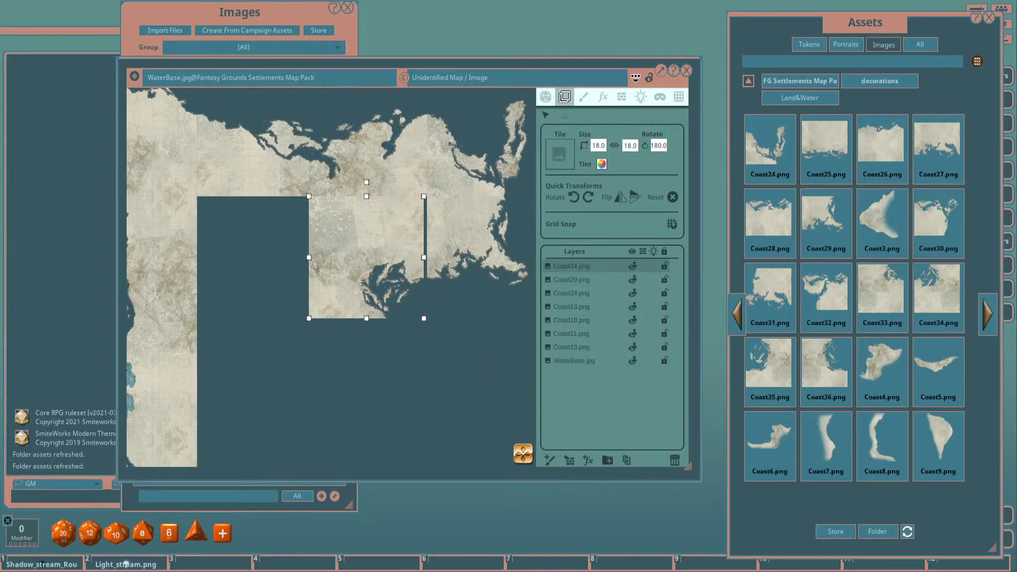
pyautogui.scroll(3, 395, 225)
pyautogui.scroll(-2, 394, 228)
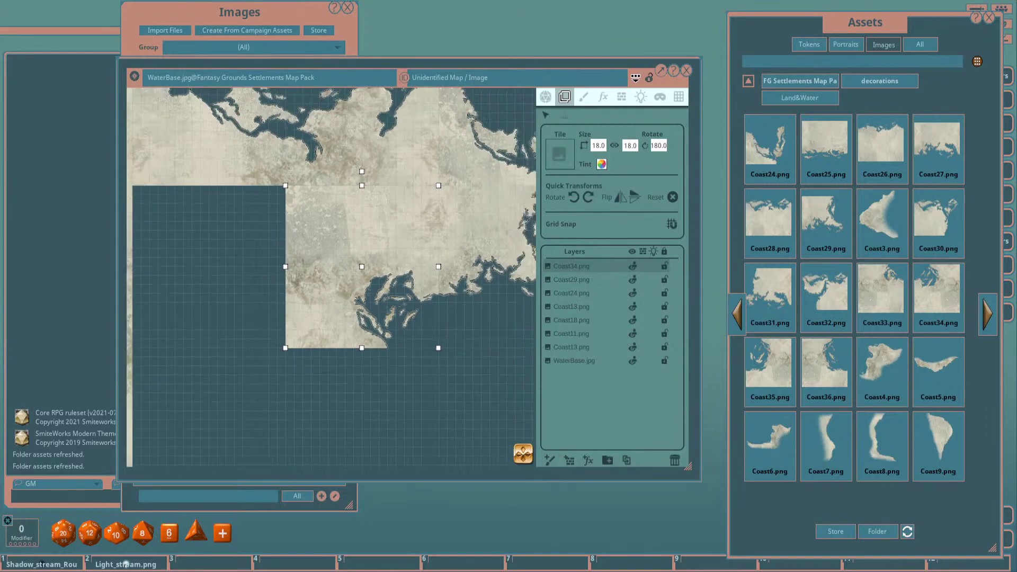
pyautogui.scroll(-3, 408, 212)
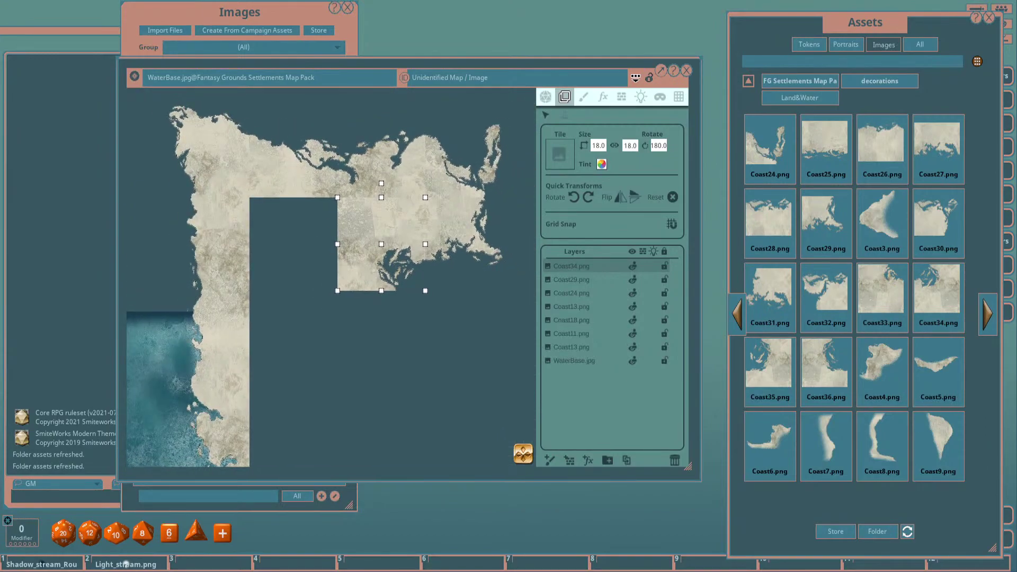
pyautogui.scroll(-2, 402, 223)
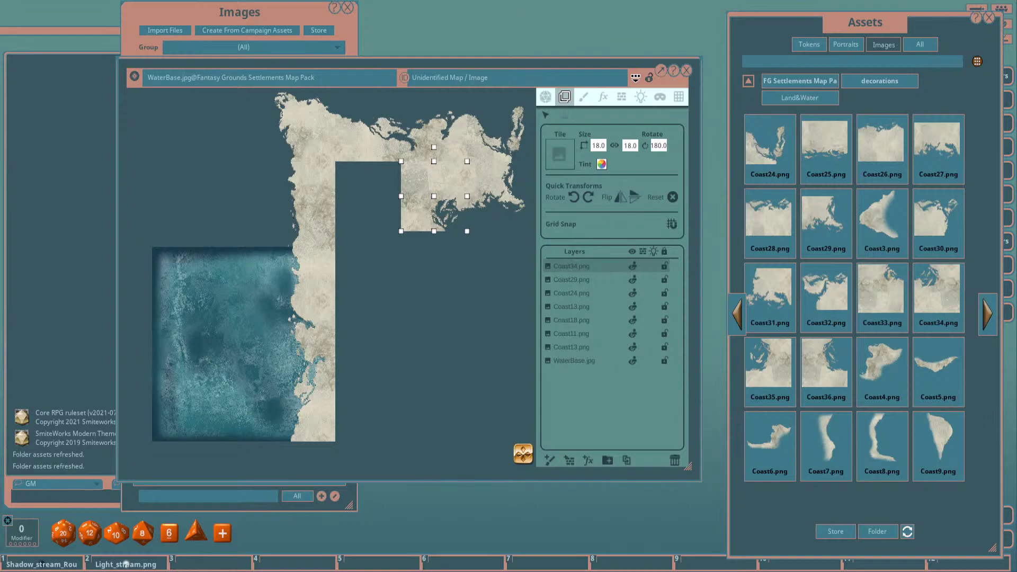
# Add Coast36.png and try it rotated 90 degrees between Coast34.png and the western coast strip.
pyautogui.moveTo(818, 360); pyautogui.dragTo(435, 288)
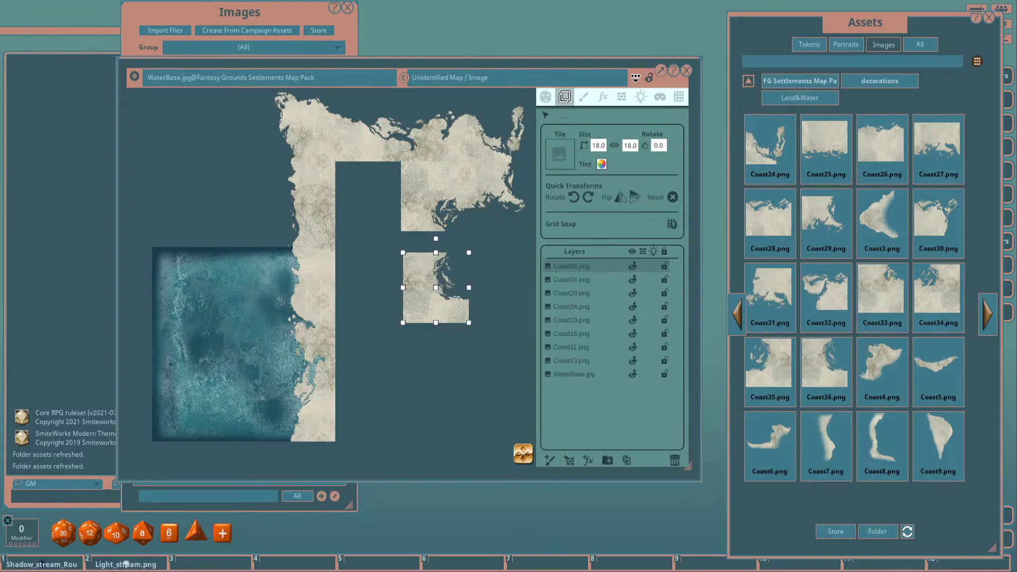
pyautogui.click(588, 197)
pyautogui.moveTo(436, 288); pyautogui.dragTo(368, 219)
pyautogui.scroll(2, 394, 200)
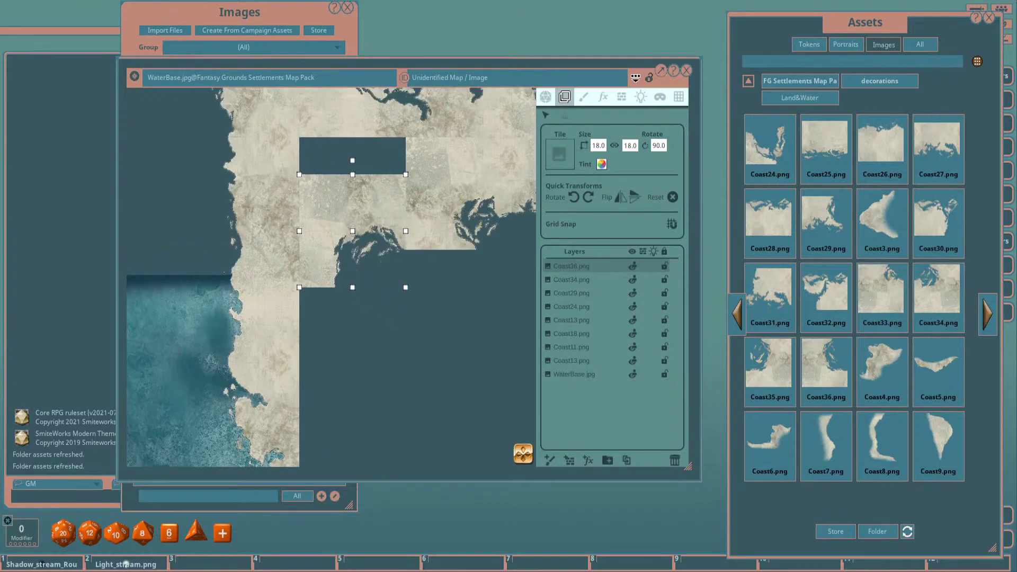
pyautogui.scroll(2, 388, 218)
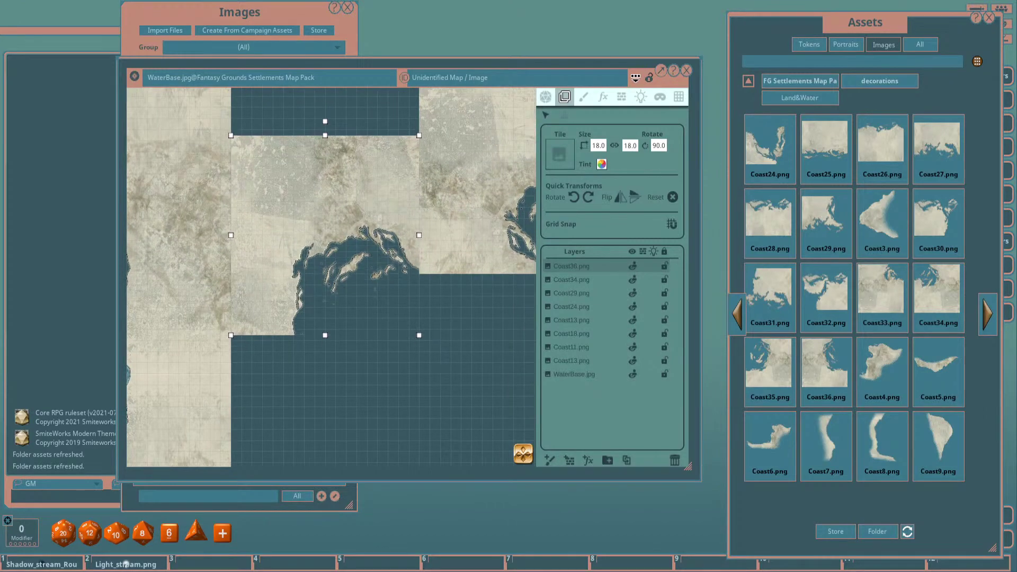
# Rotate Coast36.png back to 0 degrees and fit it directly below Coast34.png with their edges aligned.
pyautogui.moveTo(325, 241); pyautogui.dragTo(340, 296)
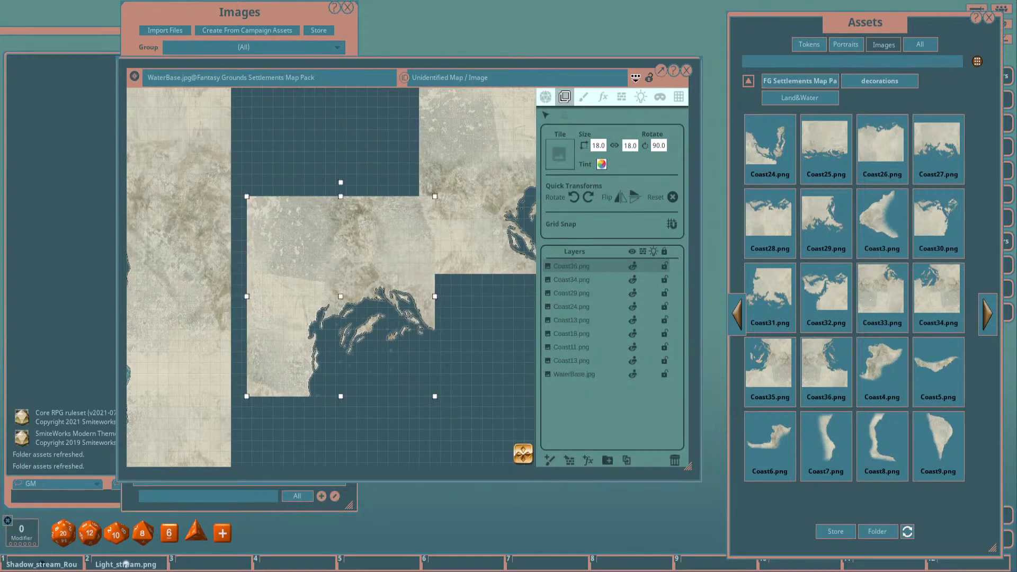
pyautogui.click(588, 197)
pyautogui.click(588, 197)
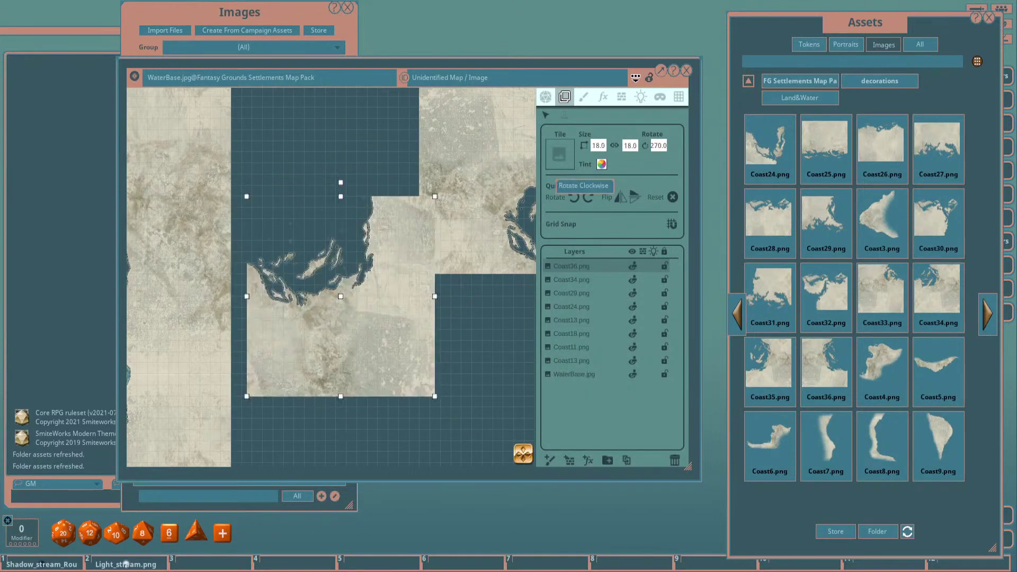
pyautogui.click(587, 197)
pyautogui.scroll(-2, 428, 242)
pyautogui.moveTo(476, 371); pyautogui.dragTo(403, 345)
pyautogui.moveTo(298, 250); pyautogui.dragTo(408, 300)
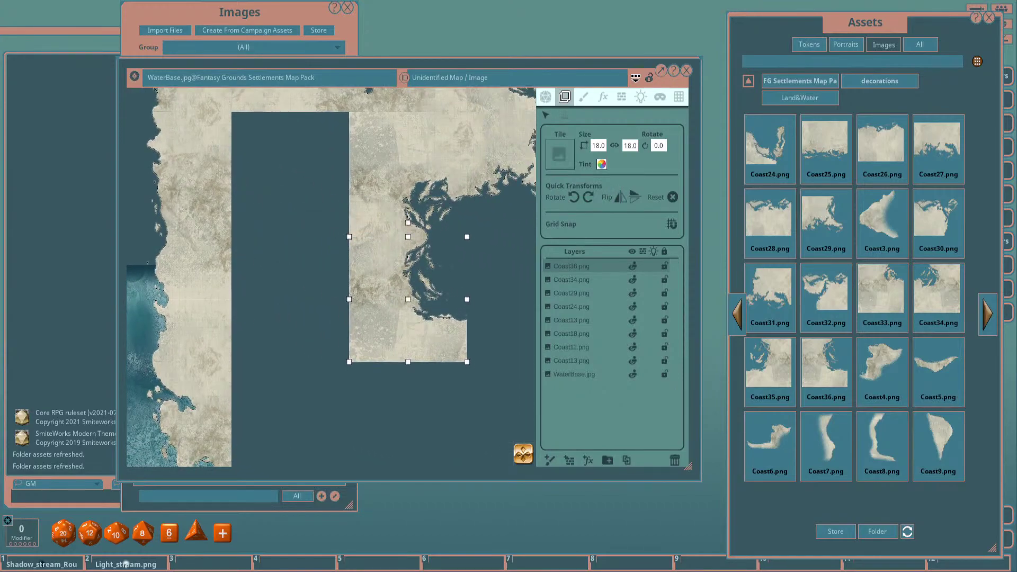
pyautogui.scroll(3, 408, 299)
pyautogui.scroll(-2, 408, 299)
pyautogui.moveTo(477, 382); pyautogui.dragTo(384, 344)
pyautogui.scroll(-1, 384, 343)
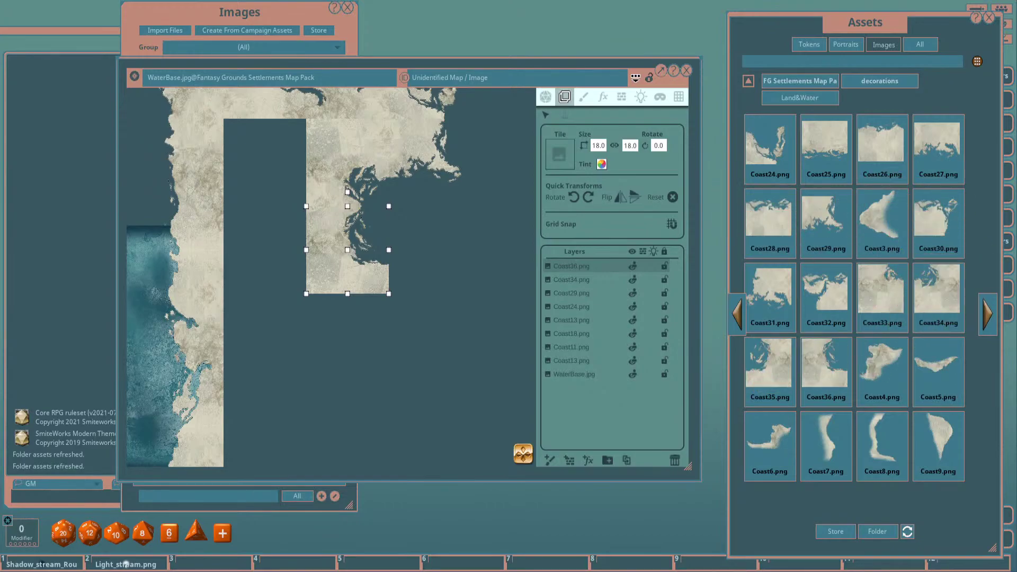
# Try Coast3.png rotated to 225 degrees over the bay beside Coast34.png and Coast36.png, and delete that layer.
pyautogui.scroll(-1, 847, 233)
pyautogui.scroll(1, 769, 297)
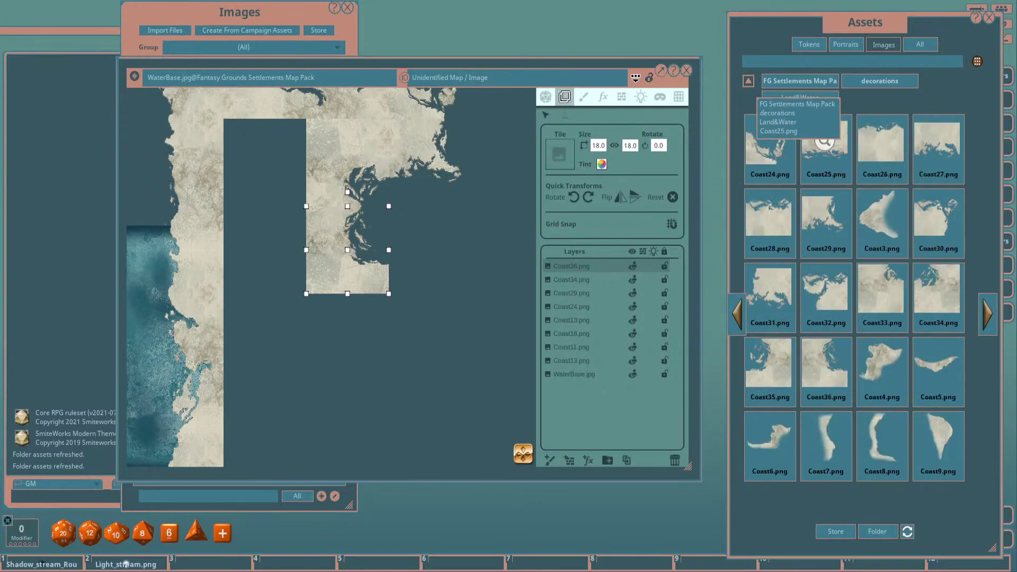
pyautogui.moveTo(882, 215); pyautogui.dragTo(379, 177)
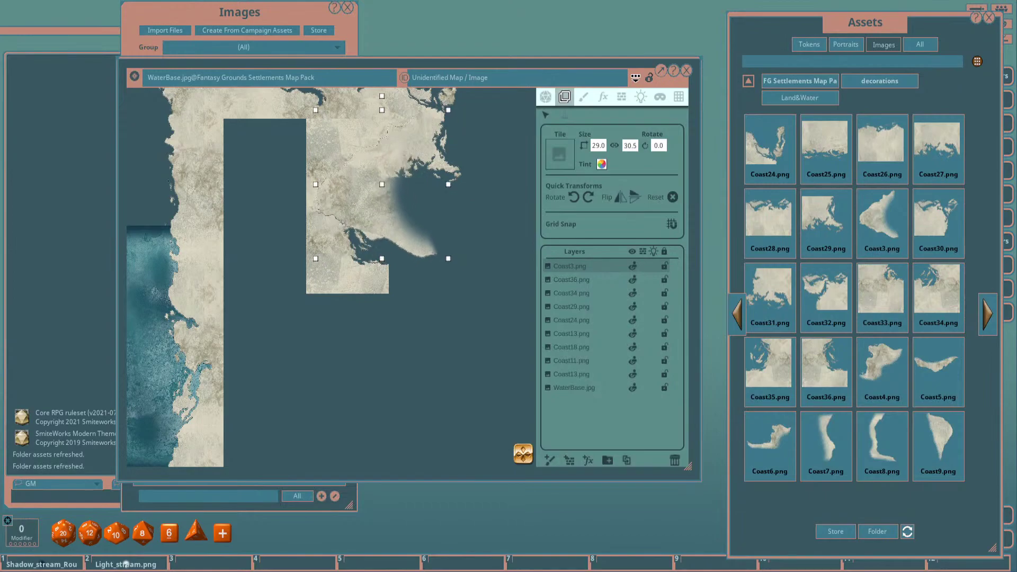
pyautogui.click(574, 197)
pyautogui.scroll(-9, 402, 198)
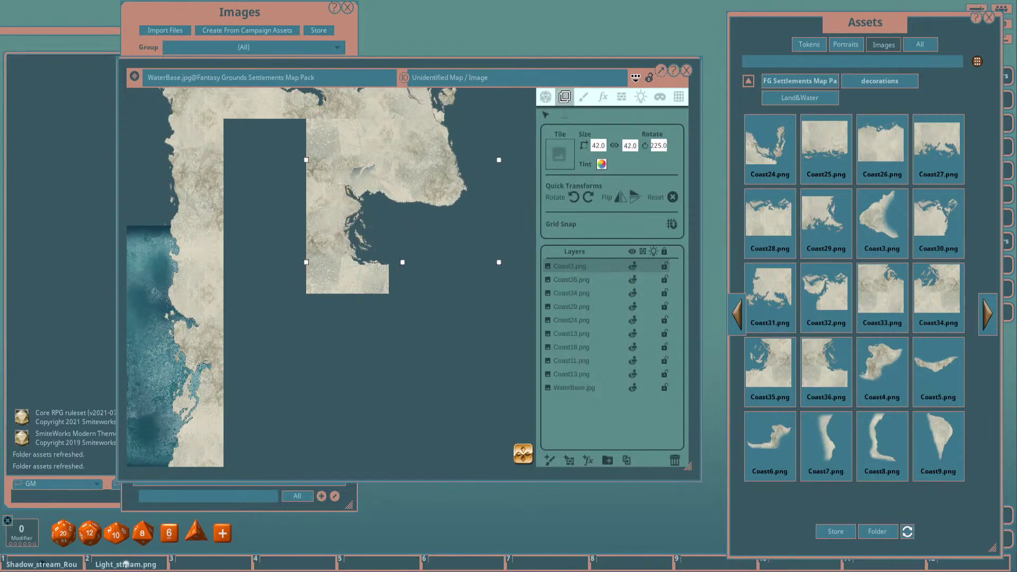
pyautogui.moveTo(403, 198); pyautogui.dragTo(346, 198)
pyautogui.click(674, 460)
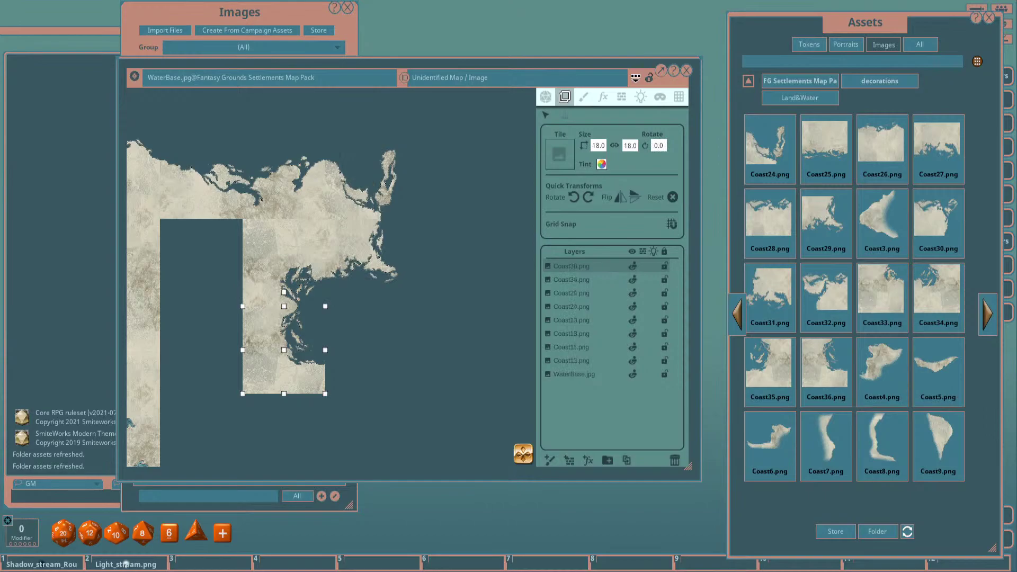
pyautogui.moveTo(317, 318); pyautogui.dragTo(479, 246)
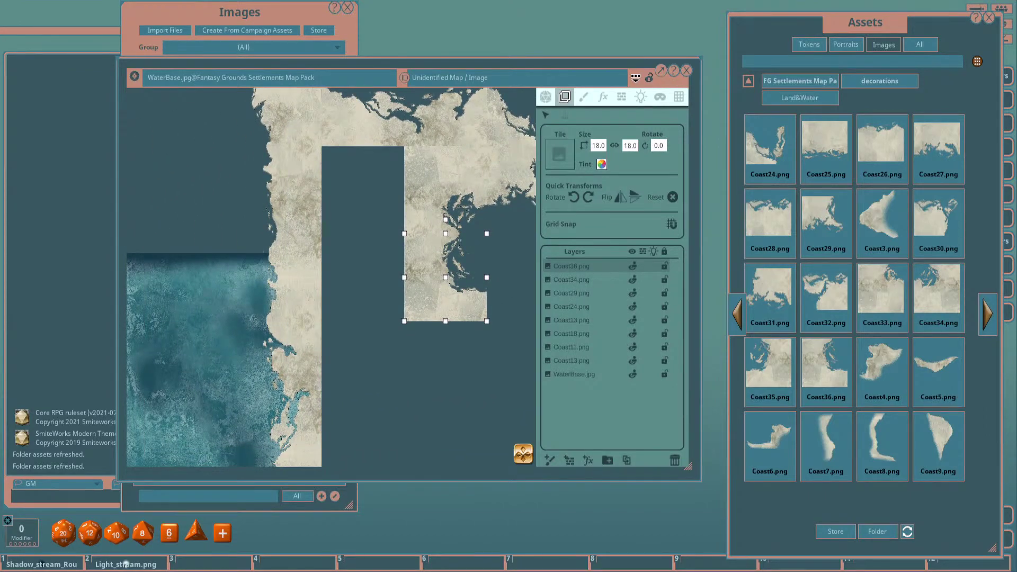
# Add Coast17.png, rotate it to 270 degrees and fit it flush below the southern end of the western coast strip.
pyautogui.scroll(-3, 261, 278)
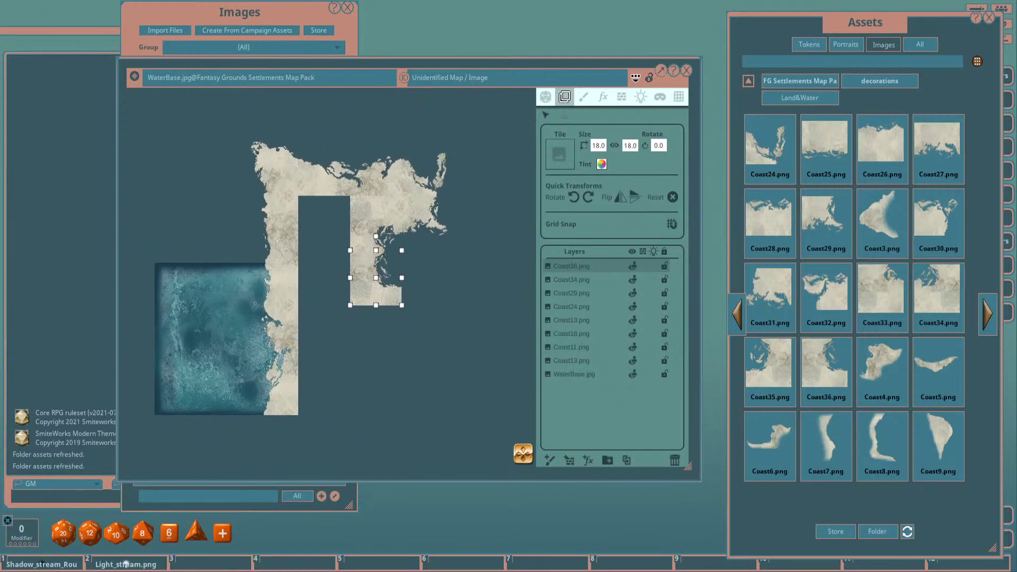
pyautogui.moveTo(318, 318); pyautogui.dragTo(315, 276)
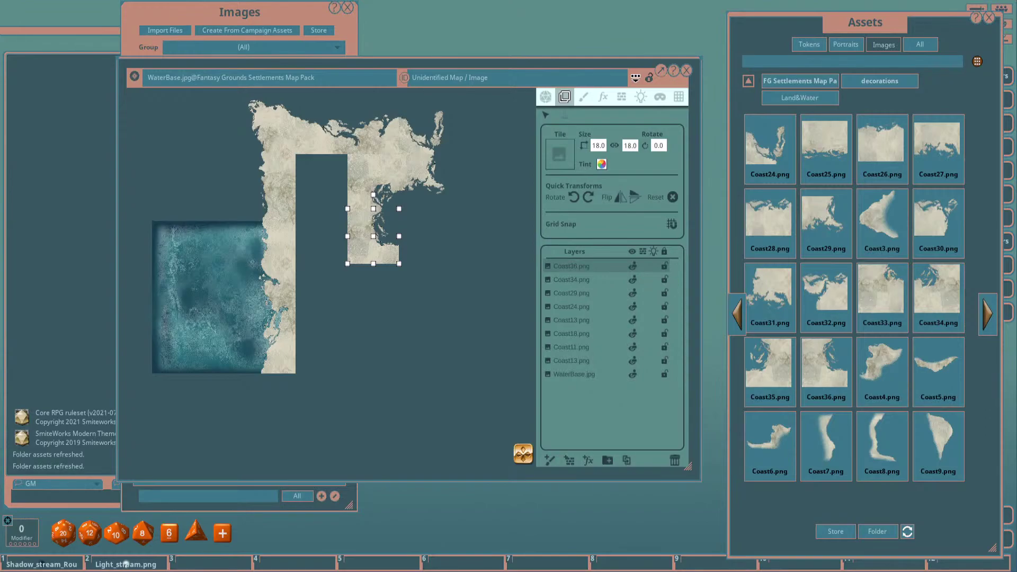
pyautogui.click(736, 313)
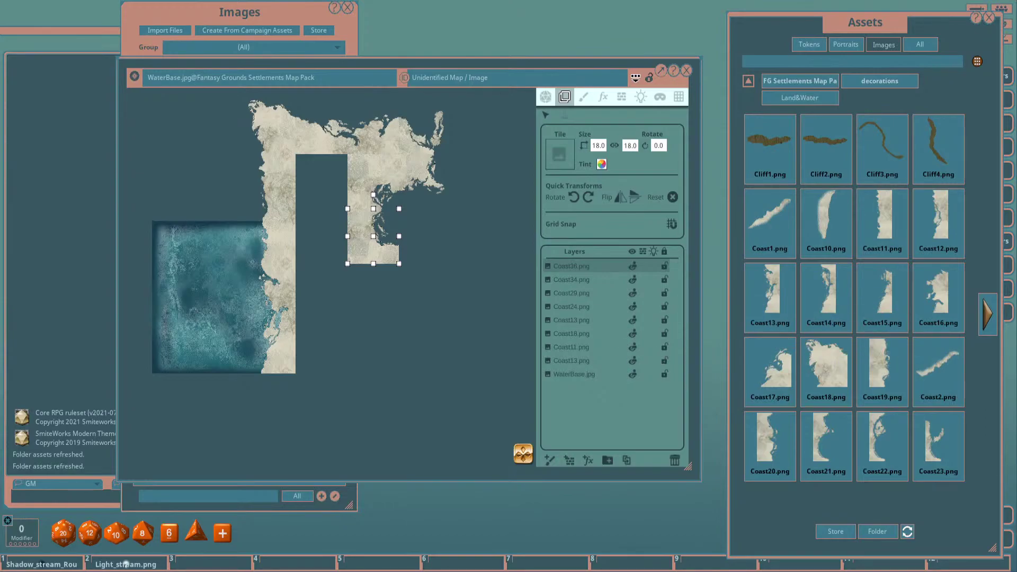
pyautogui.moveTo(770, 370); pyautogui.dragTo(272, 387)
pyautogui.click(573, 197)
pyautogui.scroll(-4, 250, 336)
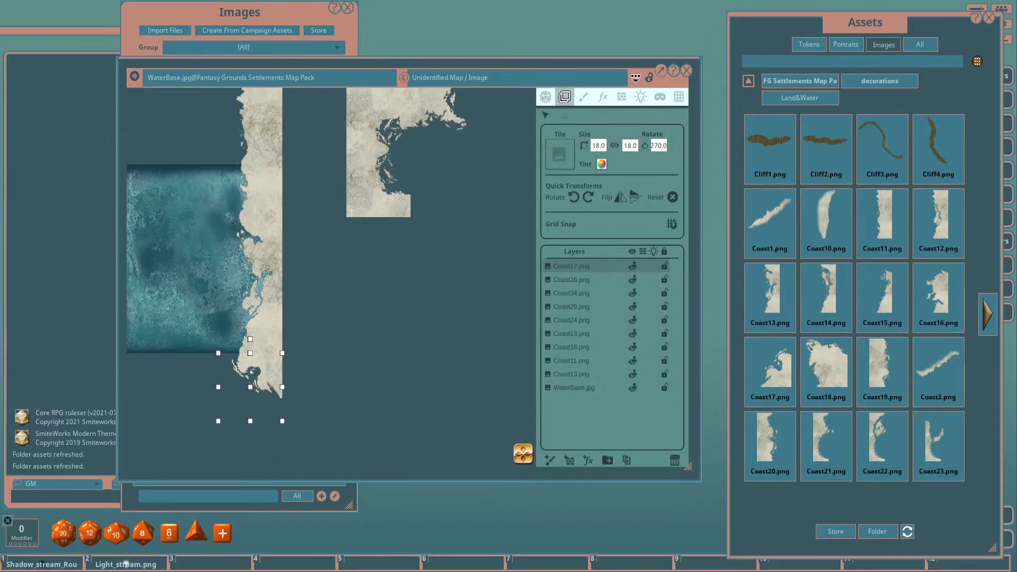
# Add Coast30.png, rotate it to 90 degrees and place it beside the inland edge of Coast17.png.
pyautogui.click(987, 314)
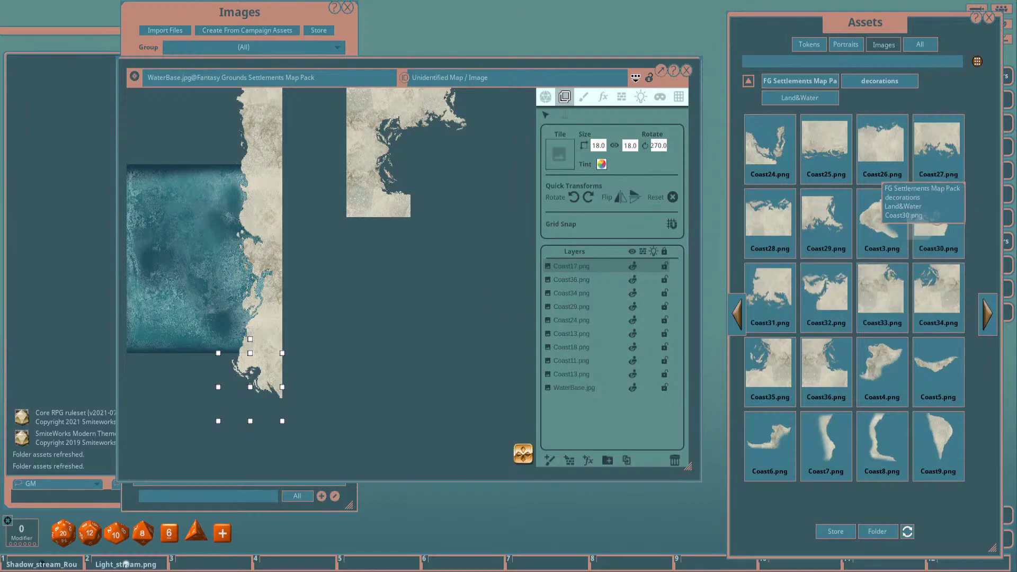
pyautogui.moveTo(938, 217); pyautogui.dragTo(405, 318)
pyautogui.click(588, 197)
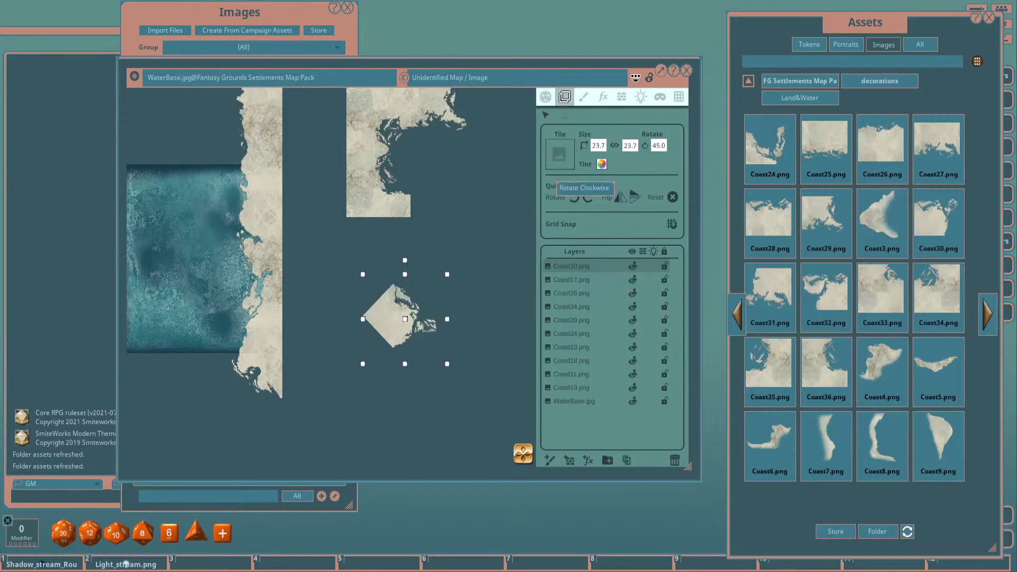
pyautogui.click(588, 197)
pyautogui.moveTo(405, 319); pyautogui.dragTo(310, 387)
pyautogui.scroll(8, 277, 386)
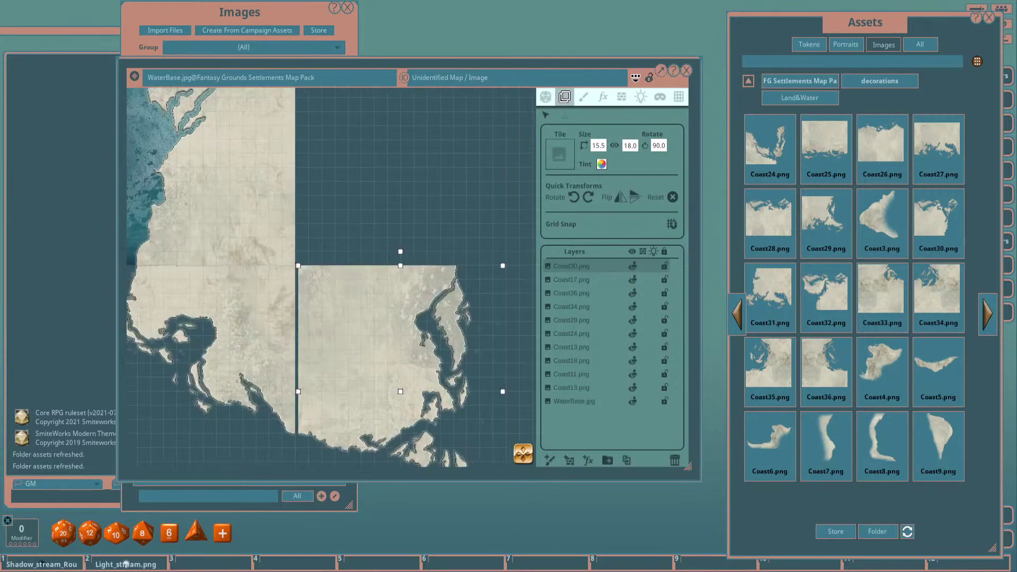
# Nudge Coast30.png westward until its edge closes the gap to Coast17.png.
pyautogui.hotkey('ctrl', 'Left')
pyautogui.hotkey('ctrl', 'Left')
pyautogui.hotkey('ctrl', 'Left')
pyautogui.hotkey('ctrl', 'Left')
pyautogui.hotkey('ctrl', 'Left')
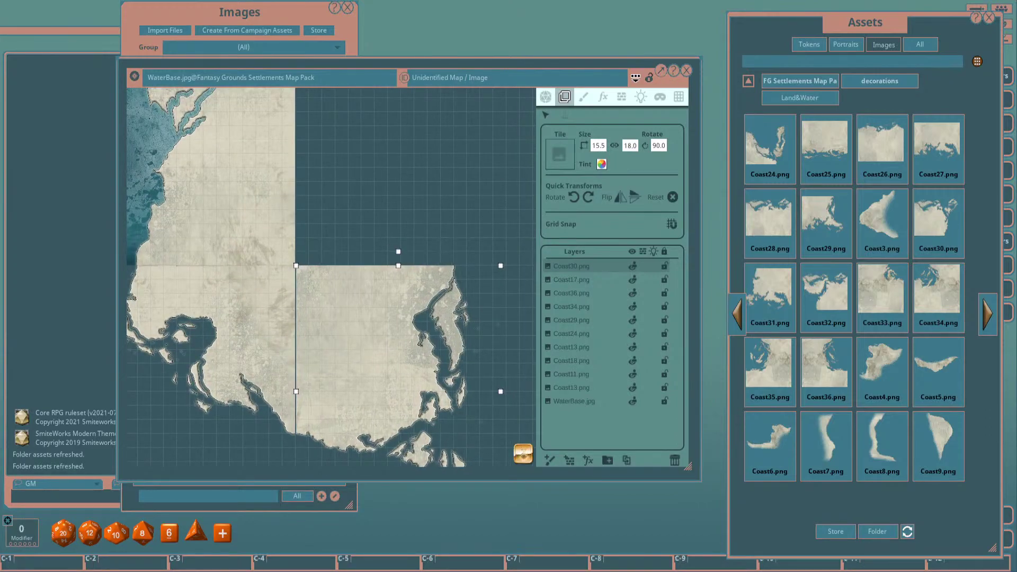
pyautogui.hotkey('ctrl', 'Left')
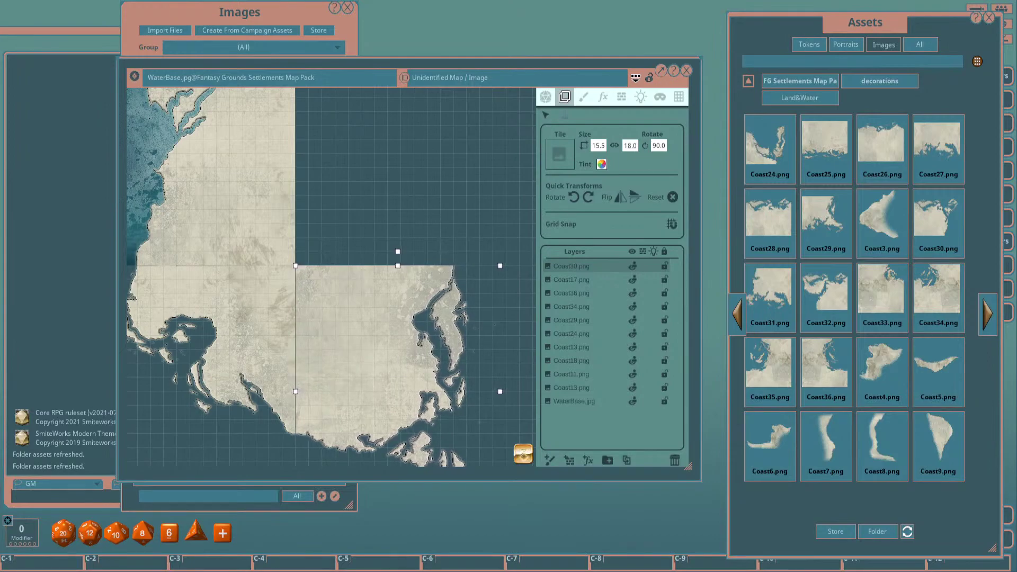
pyautogui.scroll(-9, 370, 387)
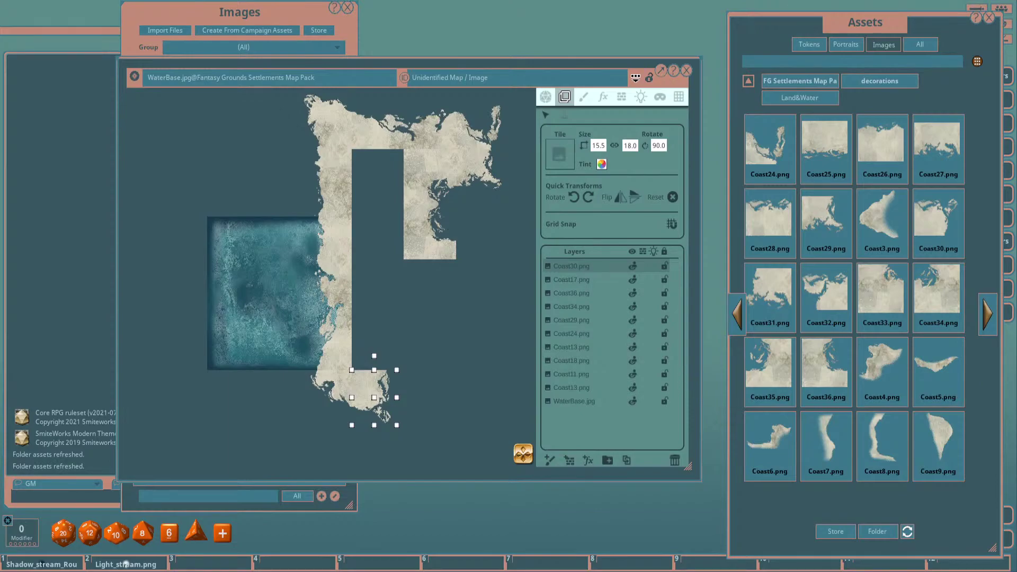
# Try Coast31.png below Coast36.png, rotated to 270 degrees and shifted to its southeast corner.
pyautogui.moveTo(769, 297); pyautogui.dragTo(432, 279)
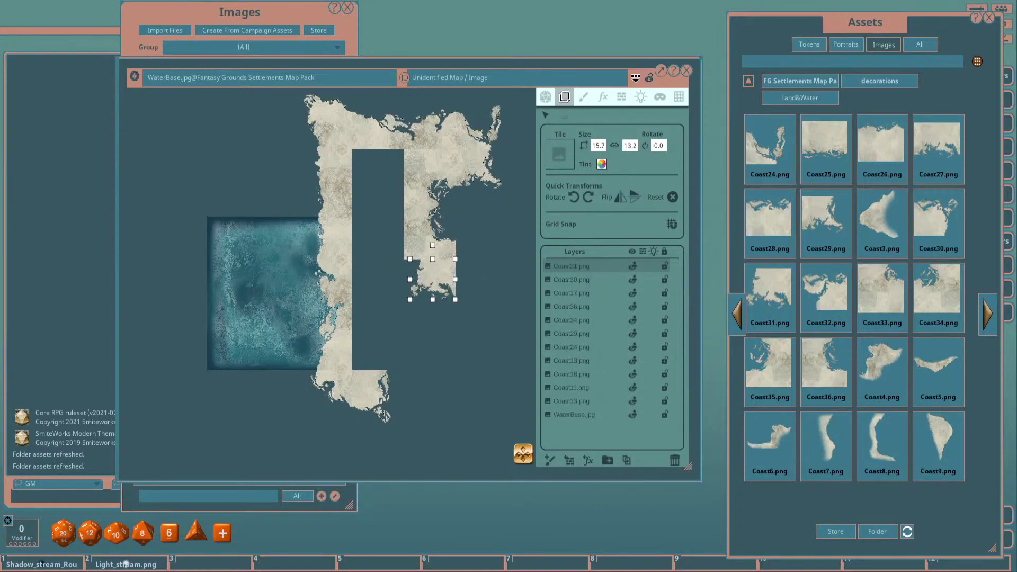
pyautogui.scroll(8, 468, 269)
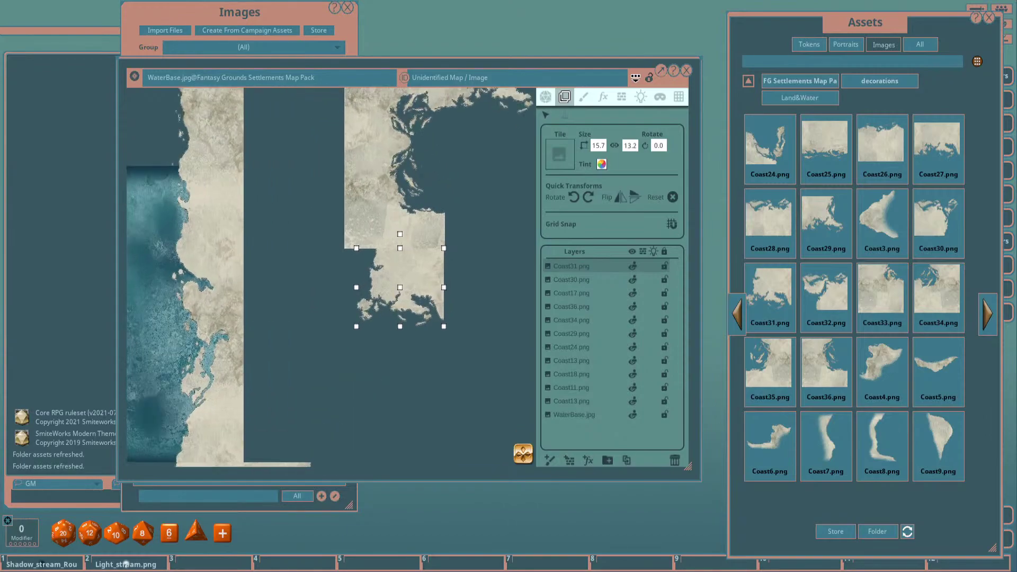
pyautogui.moveTo(367, 305); pyautogui.dragTo(364, 315)
pyautogui.scroll(2, 371, 306)
pyautogui.click(588, 197)
pyautogui.click(588, 197)
pyautogui.click(587, 197)
pyautogui.scroll(-3, 318, 276)
pyautogui.moveTo(431, 309); pyautogui.dragTo(475, 335)
# Try Coast24.png against the eastern edge of Coast36.png and align Coast31.png directly beneath it.
pyautogui.moveTo(769, 144); pyautogui.dragTo(492, 249)
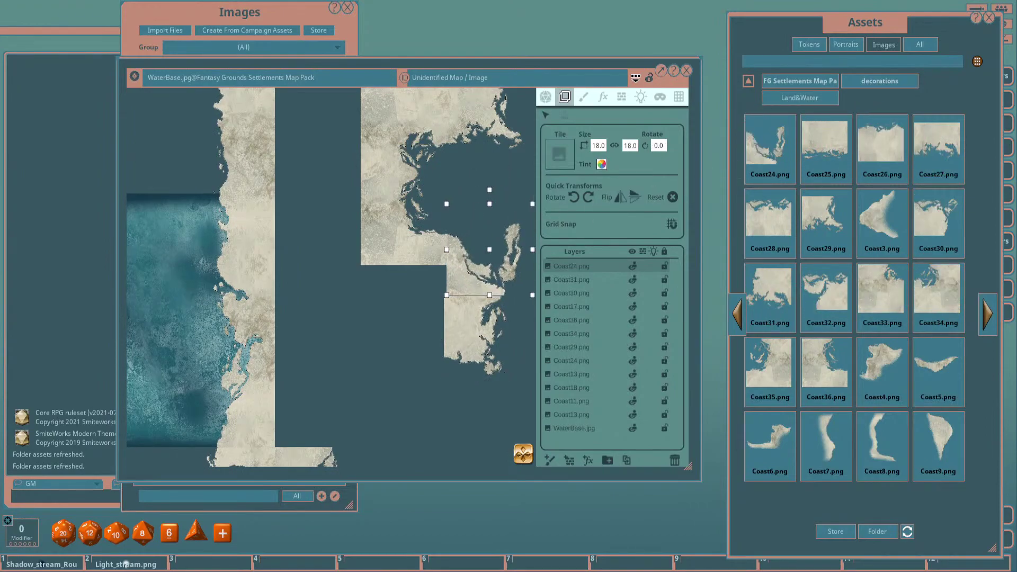
pyautogui.moveTo(474, 334); pyautogui.dragTo(479, 331)
pyautogui.scroll(4, 501, 318)
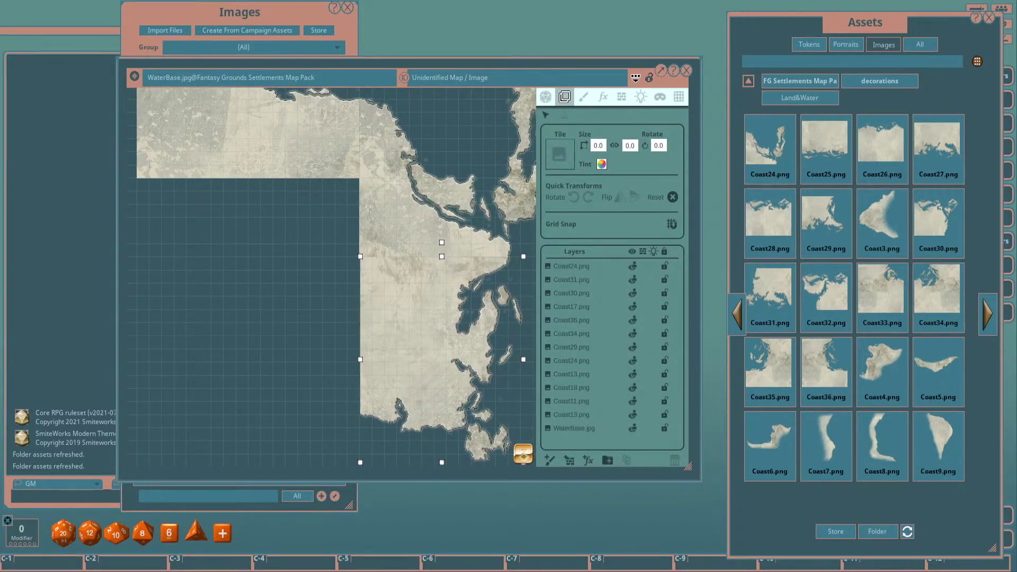
pyautogui.scroll(-4, 468, 325)
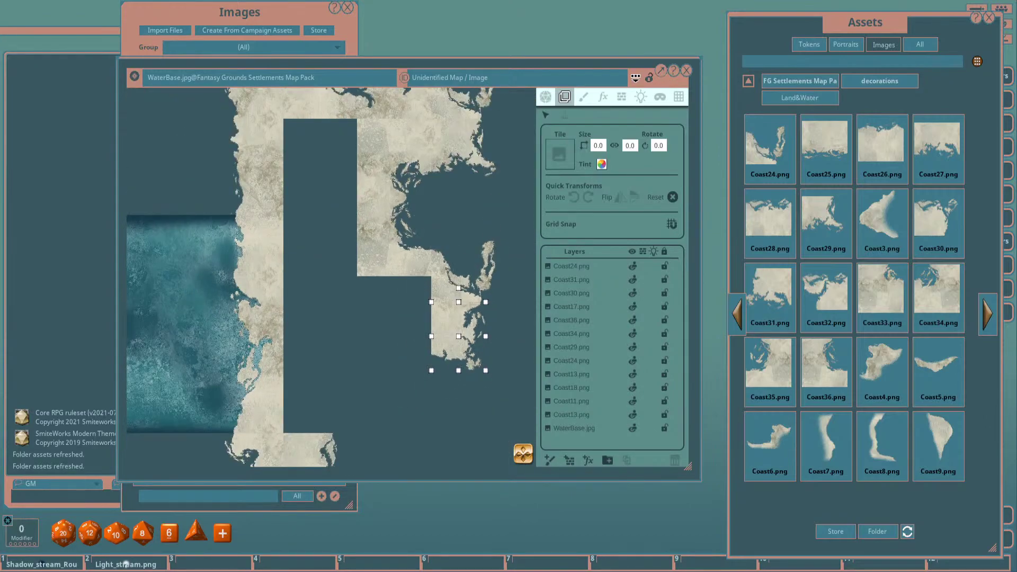
pyautogui.scroll(-2, 407, 278)
# Add Coast35.png, rotate it to 180 degrees and place it against the western strip's inland edge above Coast30.png.
pyautogui.moveTo(769, 371); pyautogui.dragTo(346, 358)
pyautogui.click(588, 197)
pyautogui.click(588, 197)
pyautogui.click(587, 197)
pyautogui.click(588, 197)
pyautogui.scroll(3, 349, 358)
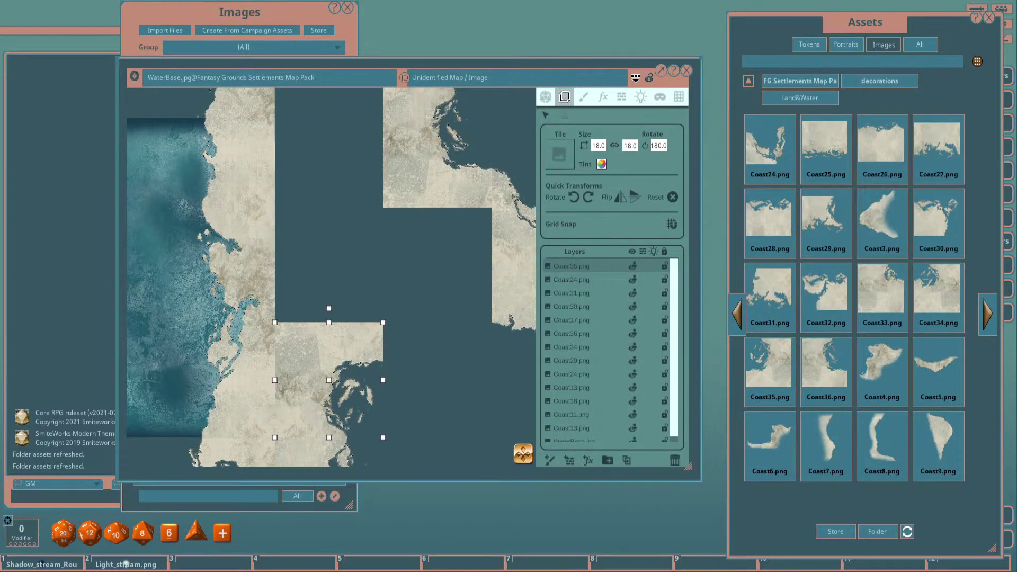
pyautogui.scroll(-2, 403, 333)
pyautogui.moveTo(356, 362); pyautogui.dragTo(357, 342)
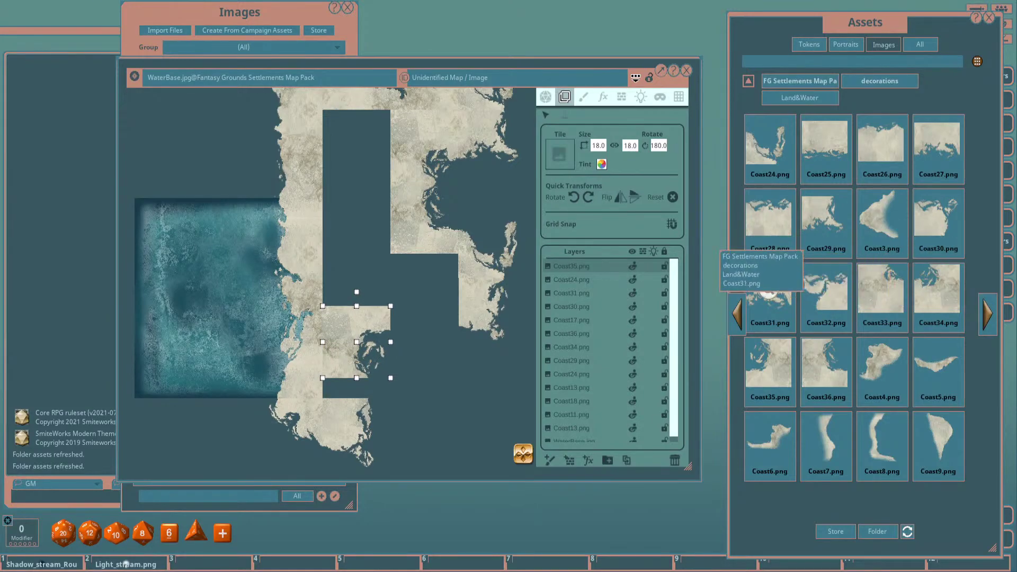
# Add Coast25.png, rotate it to 270 degrees and fit it along the western strip directly above Coast30.png.
pyautogui.moveTo(824, 143); pyautogui.dragTo(403, 276)
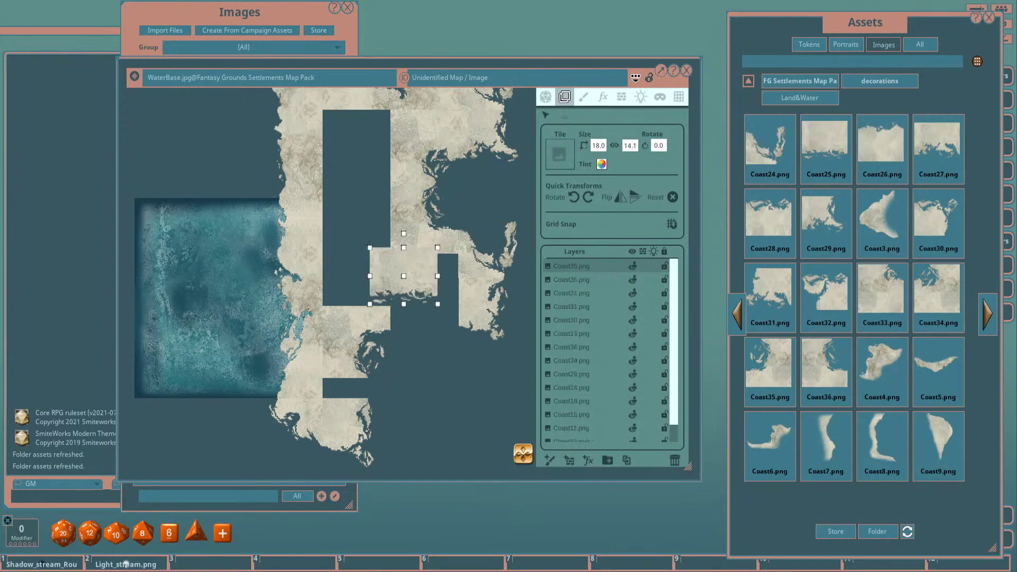
pyautogui.hotkey('ctrl', 'z')
pyautogui.hotkey('ctrl', 'z')
pyautogui.hotkey('ctrl', 'z')
pyautogui.hotkey('ctrl', 'z')
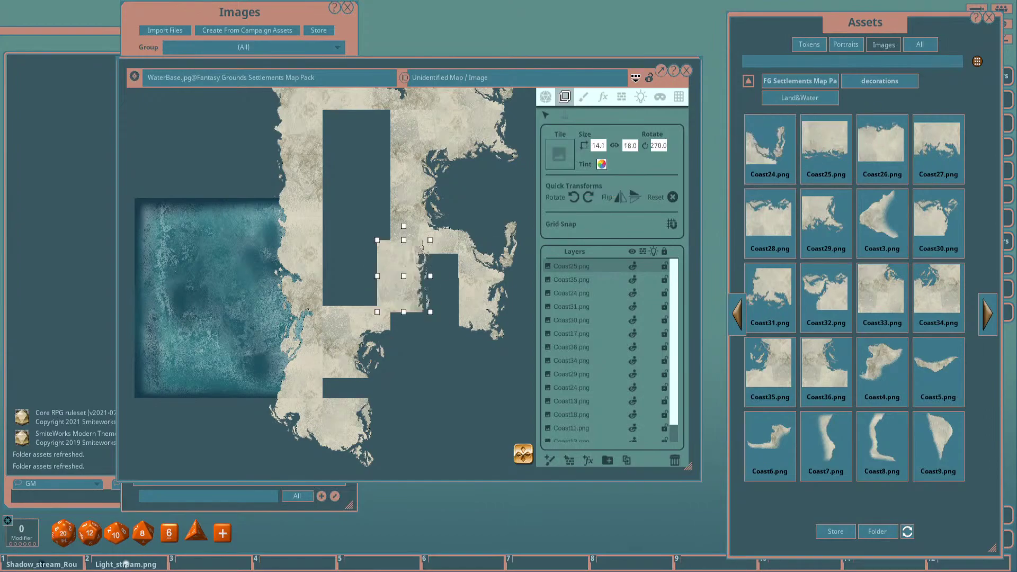
pyautogui.hotkey('ctrl', 'z')
pyautogui.hotkey('ctrl', 'z')
pyautogui.hotkey('ctrl', 'z')
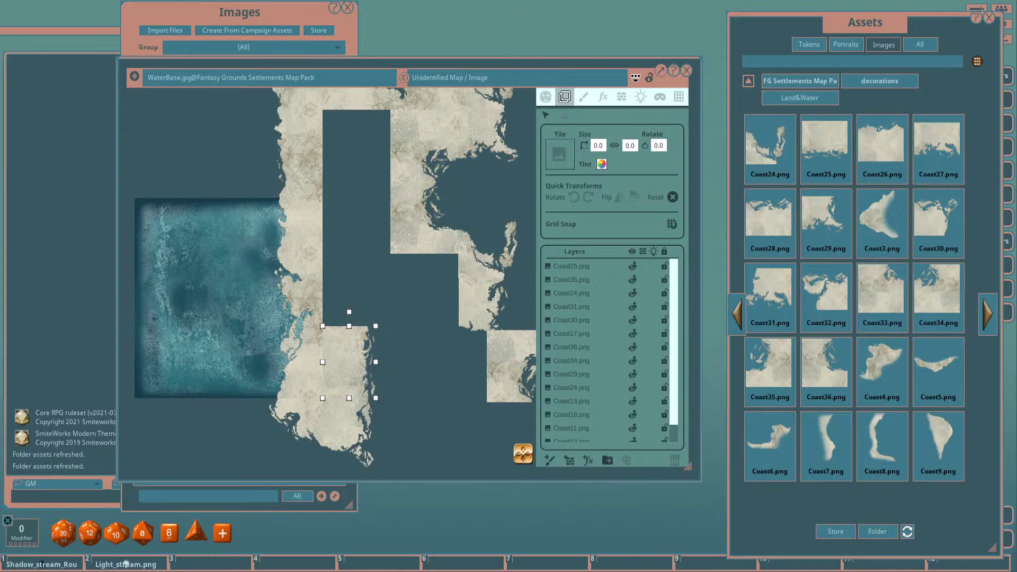
# Move Coast35.png directly above Coast25.png and align it flush with the western strip's inland edge.
pyautogui.hotkey('ctrl', 'z')
pyautogui.hotkey('ctrl', 'z')
pyautogui.hotkey('ctrl', 'z')
pyautogui.hotkey('ctrl', 'z')
pyautogui.hotkey('ctrl', 'z')
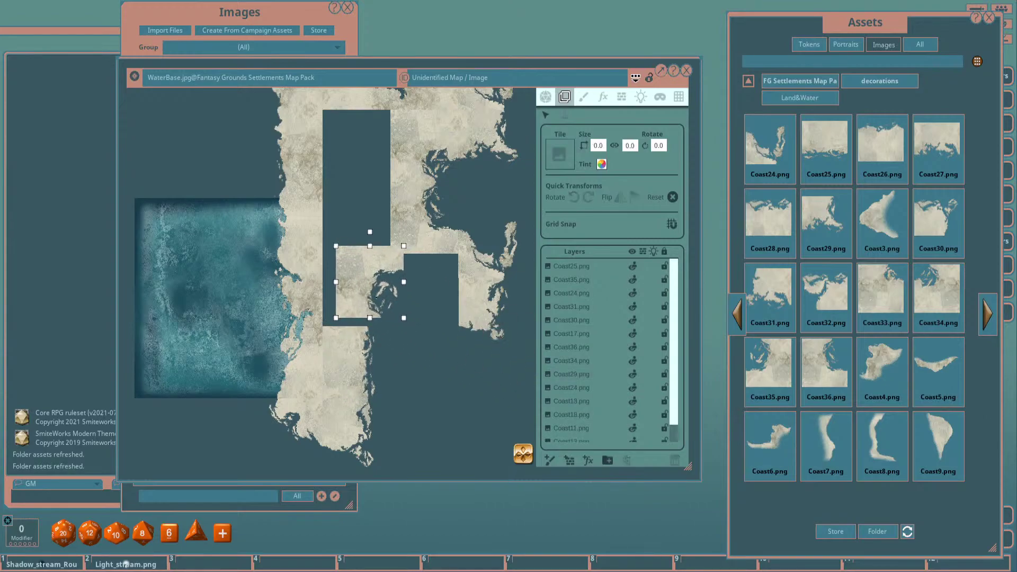
pyautogui.hotkey('ctrl', 'z')
pyautogui.hotkey('ctrl', 'z')
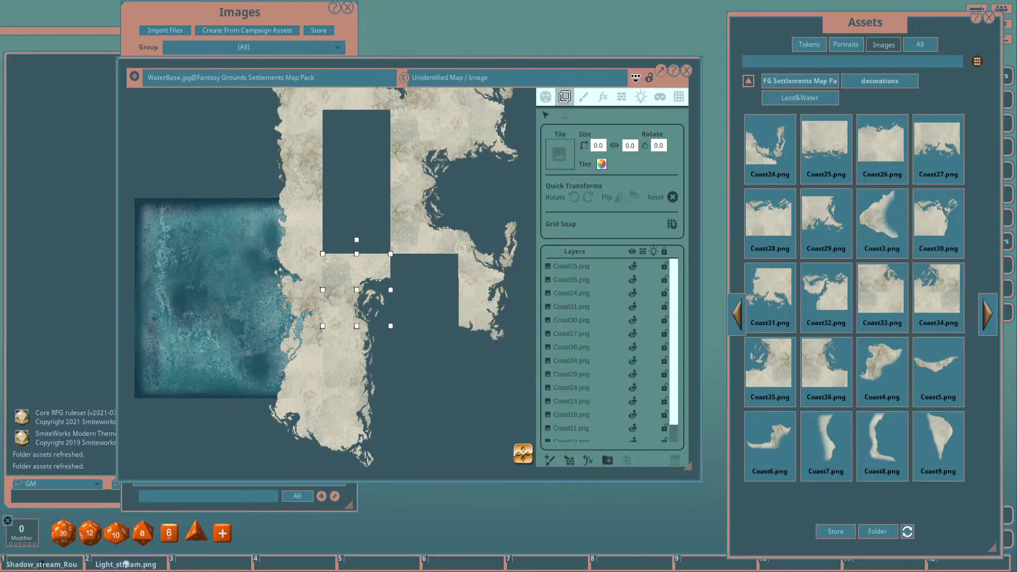
# Move Coast24.png and Coast31.png away from the coastline into the empty area to the southeast.
pyautogui.hotkey('ctrl', 'z')
pyautogui.hotkey('ctrl', 'z')
pyautogui.hotkey('ctrl', 'z')
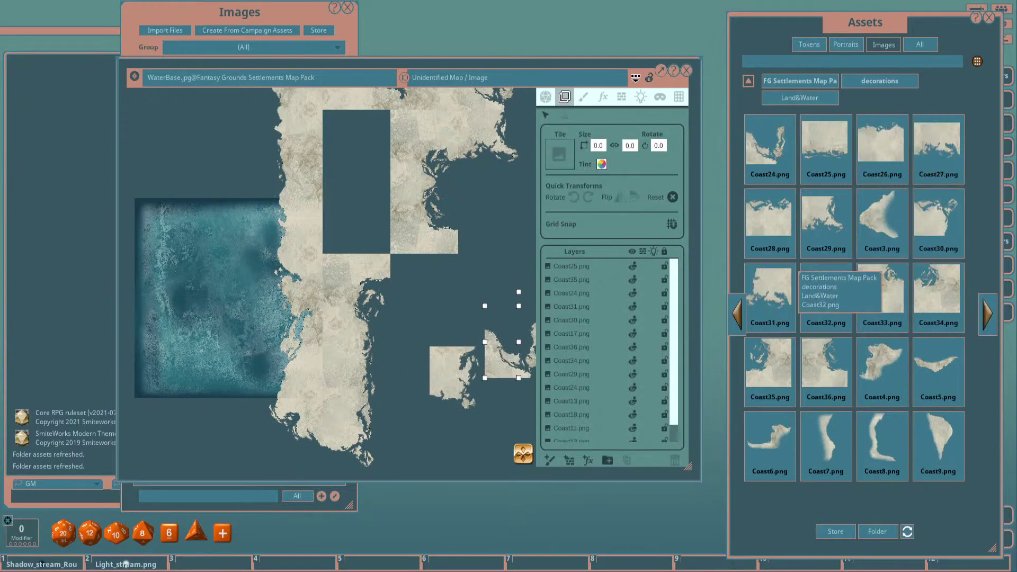
# Add another Coast13.png, rotate it to 270 degrees and line up its western edge with Coast36.png.
pyautogui.click(737, 313)
pyautogui.moveTo(769, 291); pyautogui.dragTo(443, 244)
pyautogui.scroll(-3, 468, 266)
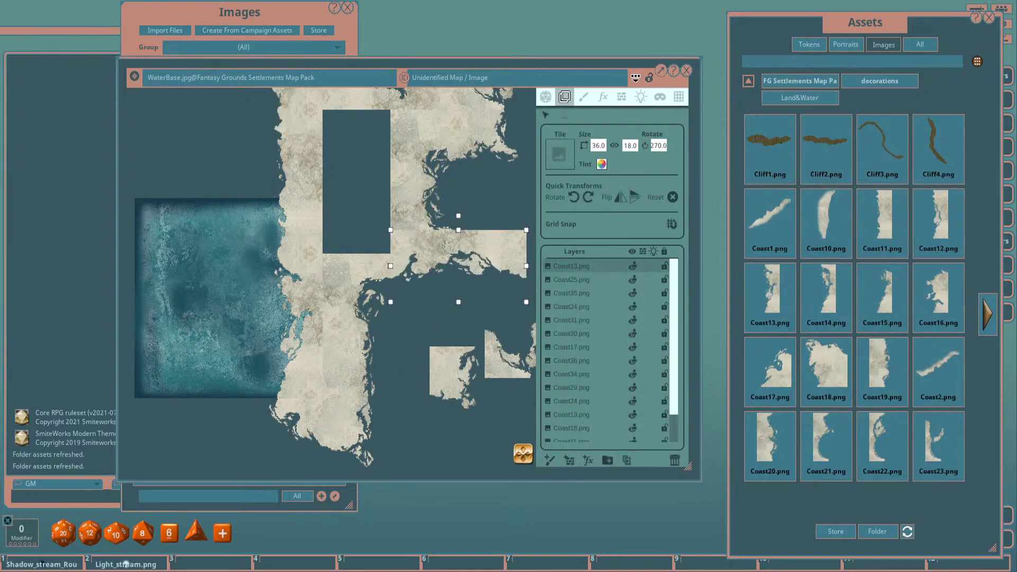
pyautogui.scroll(3, 484, 235)
pyautogui.scroll(2, 362, 254)
# Set the new Coast13.png's width to 18 and fit it beneath Coast36.png, flush with Coast35.png.
pyautogui.doubleClick(598, 145)
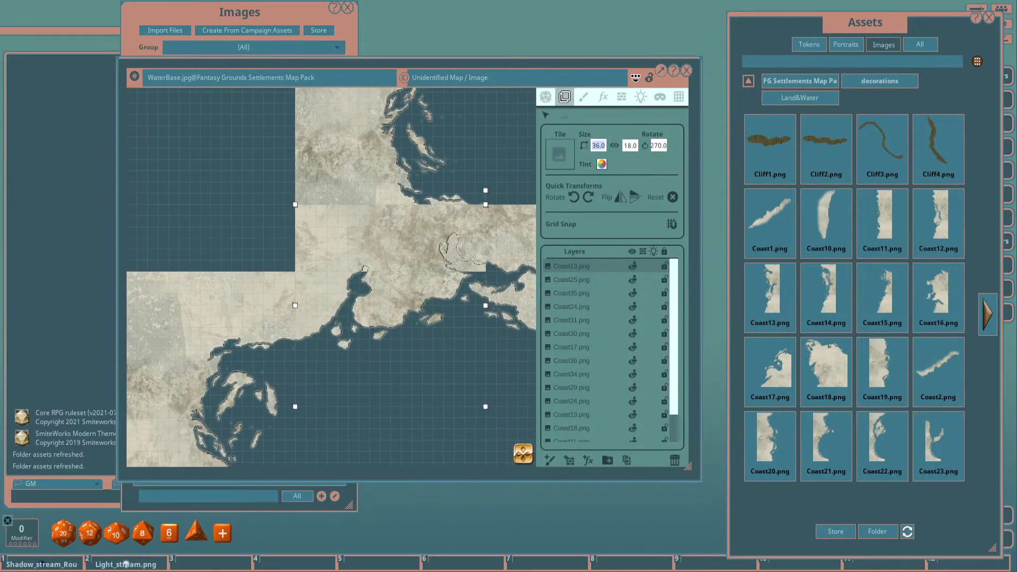
pyautogui.write('18')
pyautogui.press('Return')
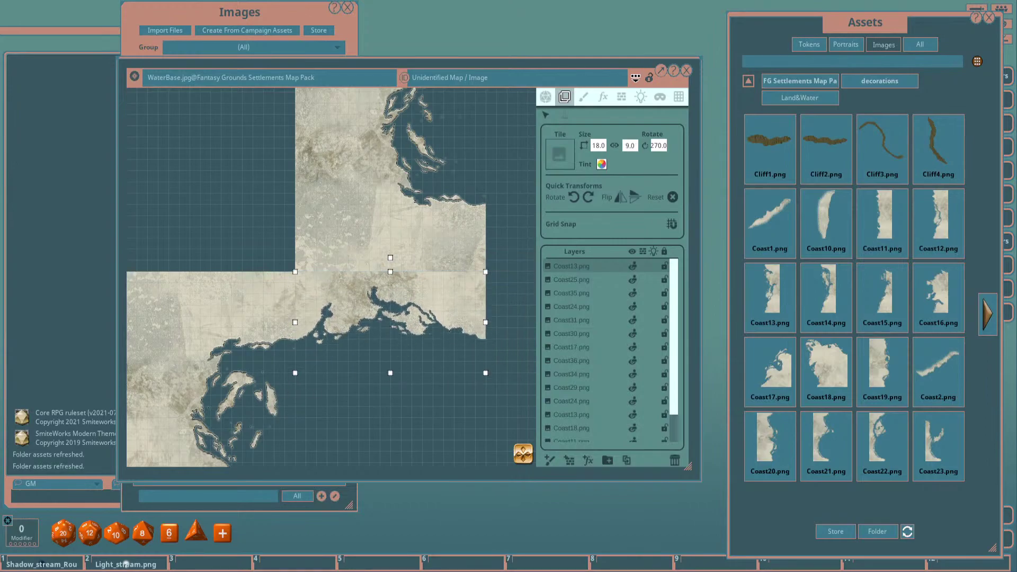
pyautogui.scroll(-2, 280, 175)
pyautogui.scroll(-2, 394, 202)
pyautogui.moveTo(394, 202); pyautogui.dragTo(444, 283)
pyautogui.scroll(-2, 328, 276)
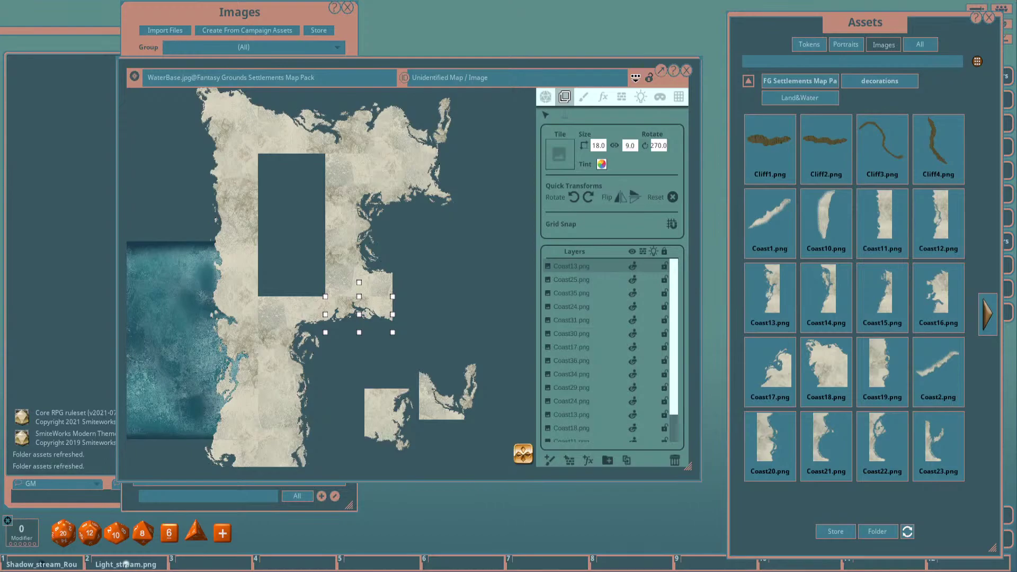
# Move Coast24.png northward toward the open eastern end of Coast36.png and the small Coast13.png.
pyautogui.moveTo(476, 239); pyautogui.dragTo(465, 193)
pyautogui.moveTo(439, 349); pyautogui.dragTo(465, 254)
pyautogui.scroll(2, 429, 289)
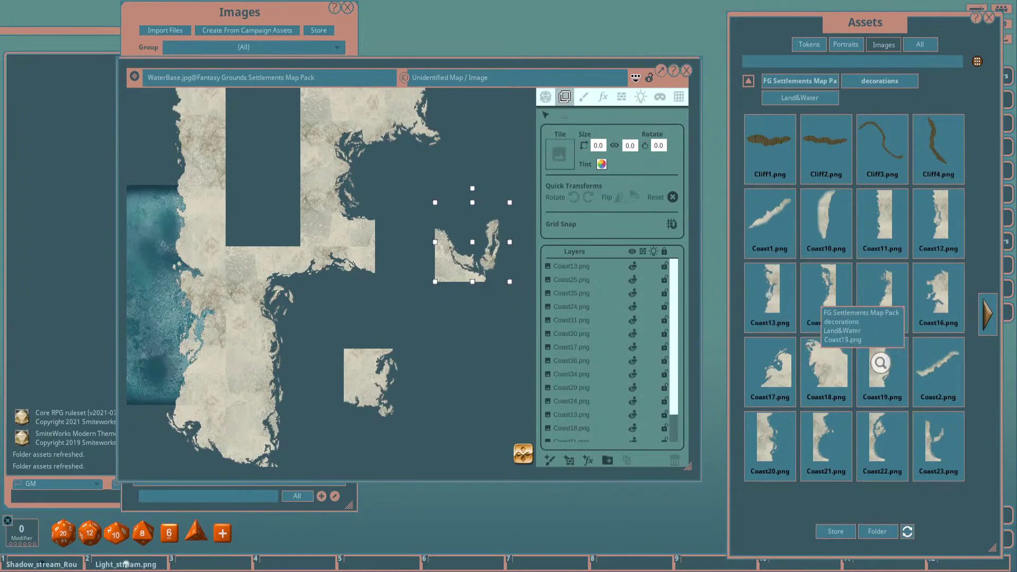
# Add another Coast30.png at 0 degrees and fit it over the eastern end of Coast36.png and the small Coast13.png.
pyautogui.click(987, 314)
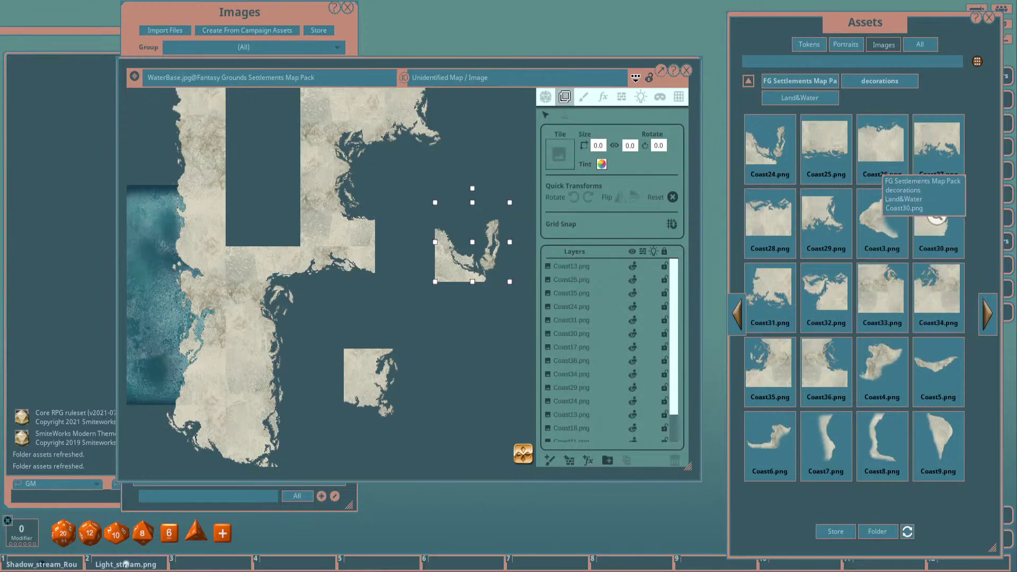
pyautogui.moveTo(825, 207); pyautogui.dragTo(412, 238)
pyautogui.scroll(1, 406, 247)
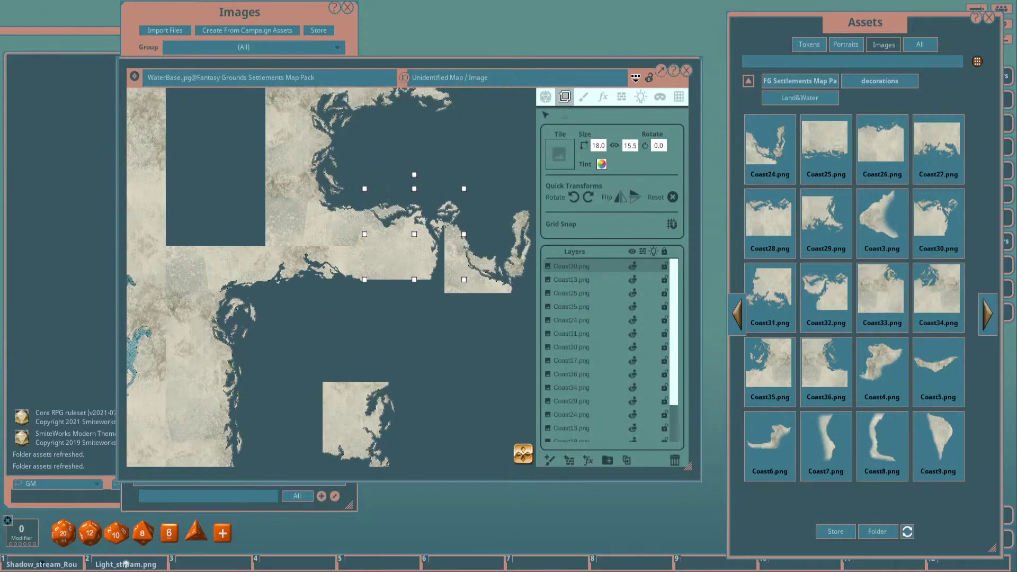
pyautogui.scroll(1, 342, 285)
pyautogui.scroll(-1, 374, 287)
# Move the loose Coast24.png clear of the coastline, and delete it together with the loose Coast31.png.
pyautogui.moveTo(466, 255); pyautogui.dragTo(450, 322)
pyautogui.scroll(-3, 609, 350)
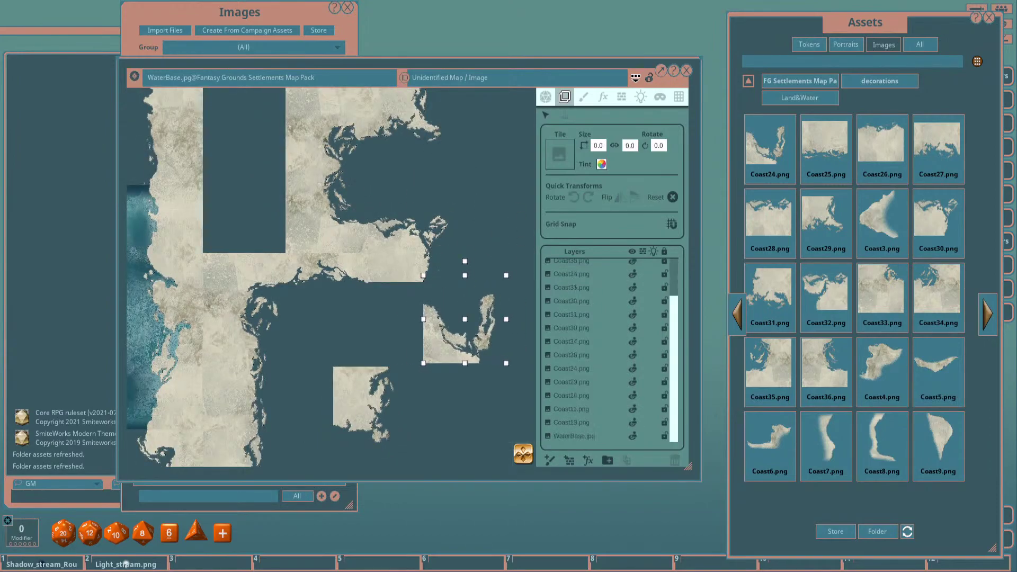
pyautogui.scroll(5, 609, 350)
pyautogui.click(571, 319)
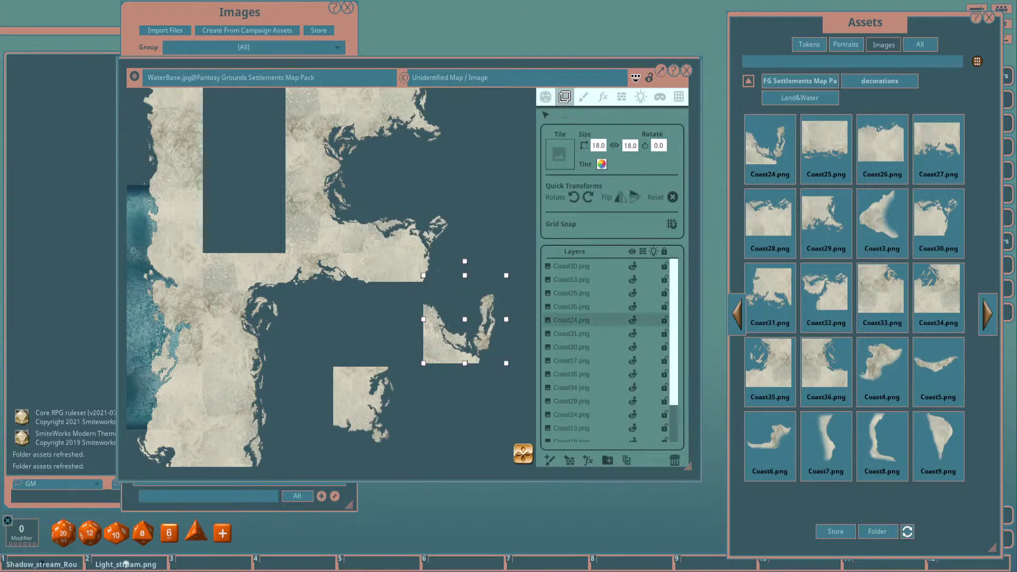
pyautogui.press('Delete')
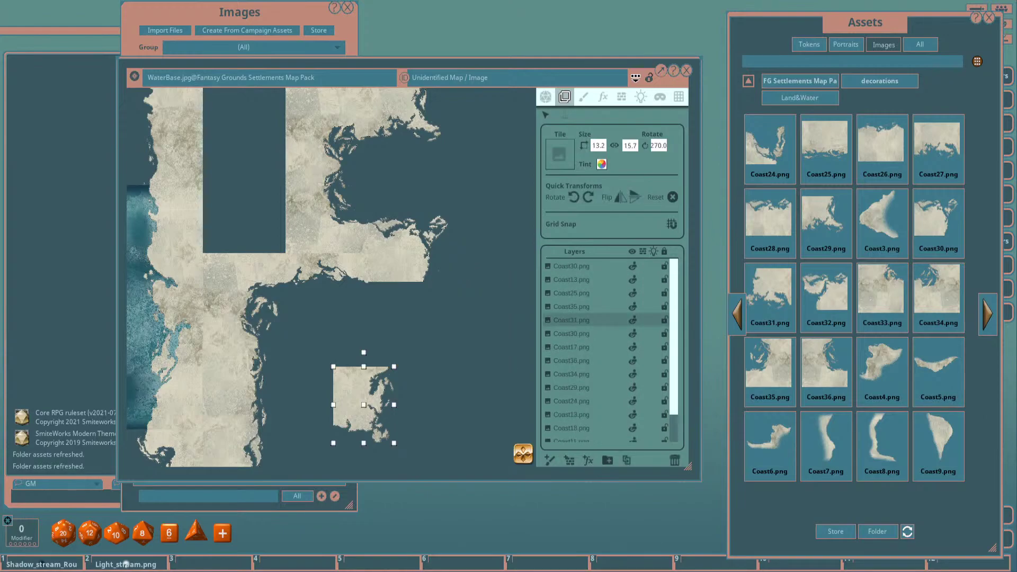
pyautogui.press('Delete')
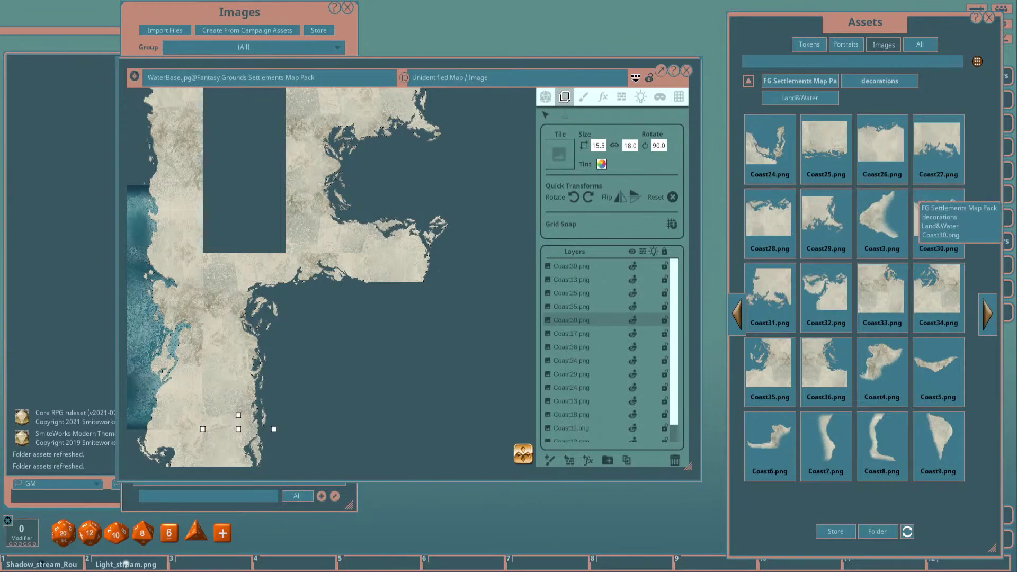
pyautogui.moveTo(880, 365); pyautogui.dragTo(469, 308)
pyautogui.scroll(1, 468, 307)
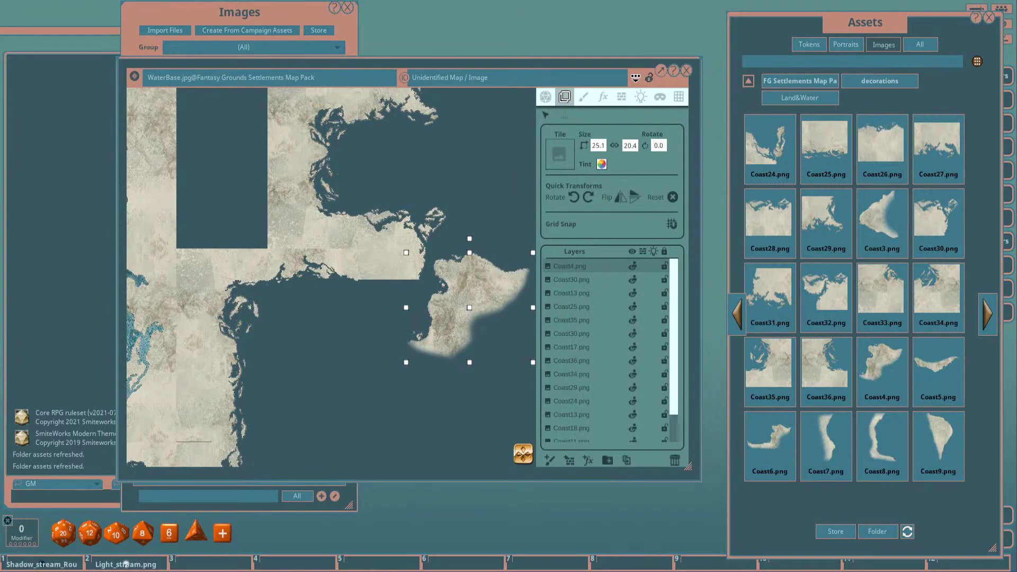
pyautogui.press('Delete')
# Add Coast3.png to the map, rotate it to 270 degrees and shrink it to about 13.9 by 13.2.
pyautogui.moveTo(882, 215); pyautogui.dragTo(449, 350)
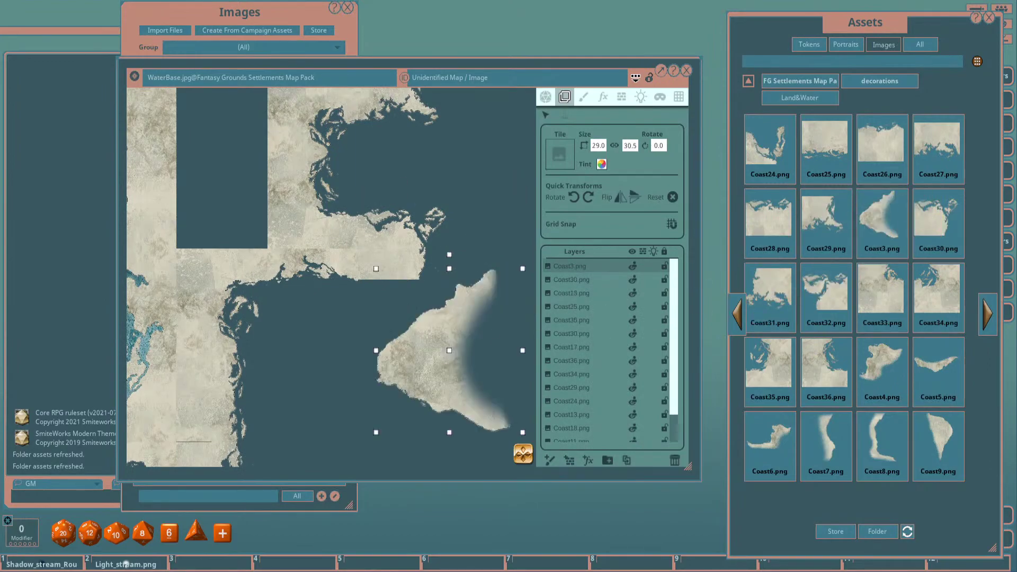
pyautogui.click(573, 197)
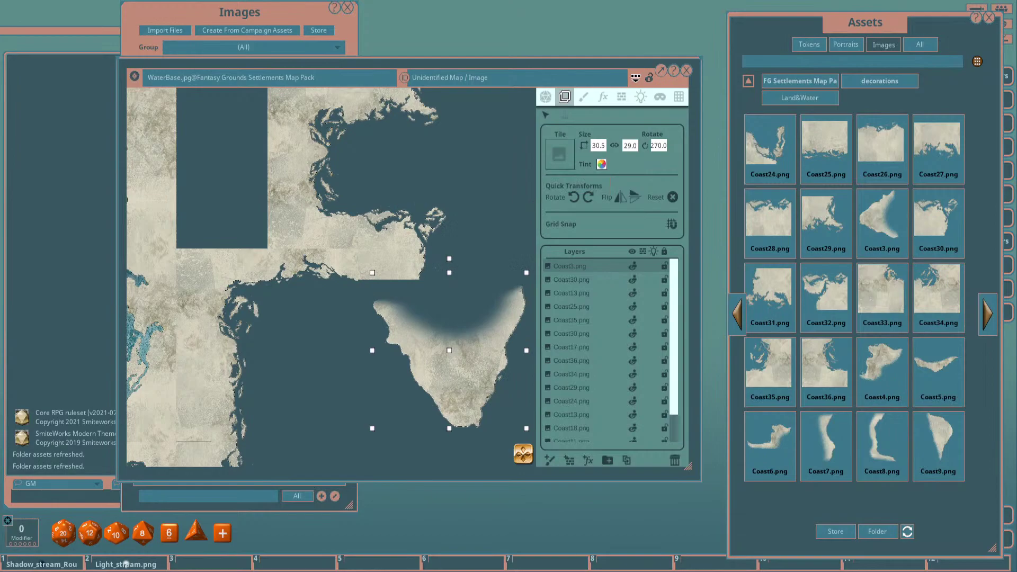
pyautogui.scroll(2, 449, 350)
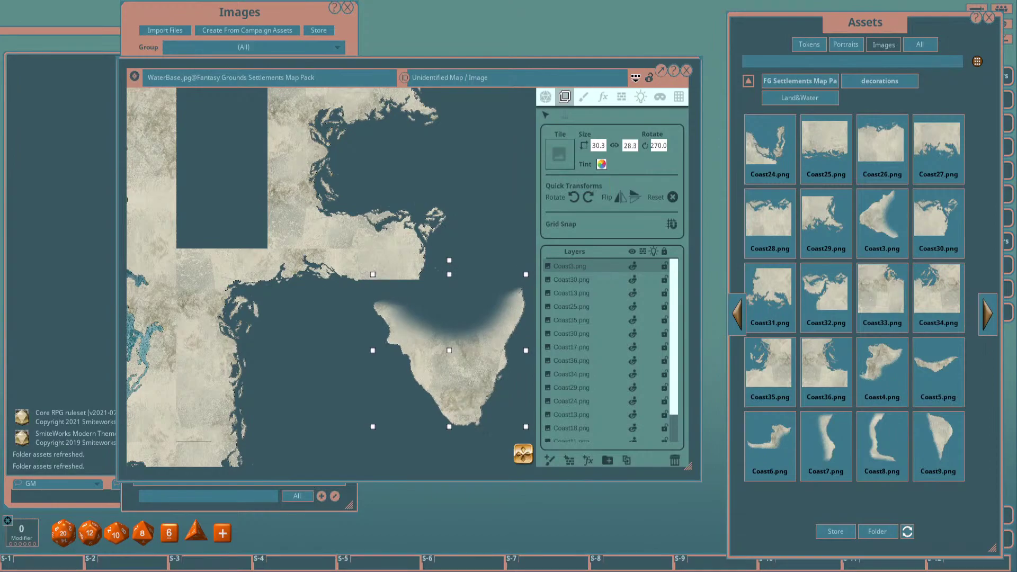
pyautogui.scroll(-8, 449, 350)
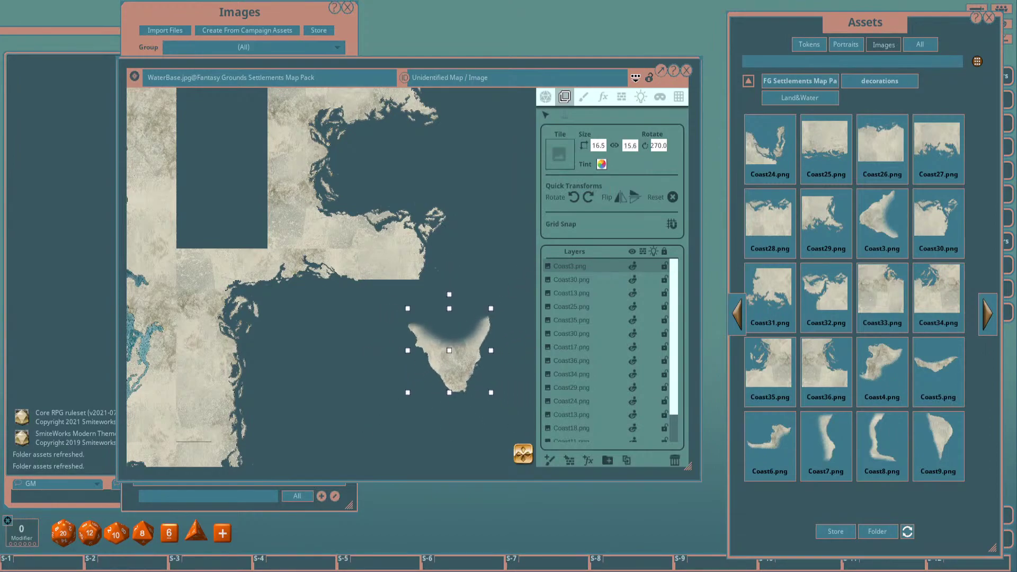
pyautogui.scroll(-1, 449, 350)
pyautogui.scroll(4, 449, 350)
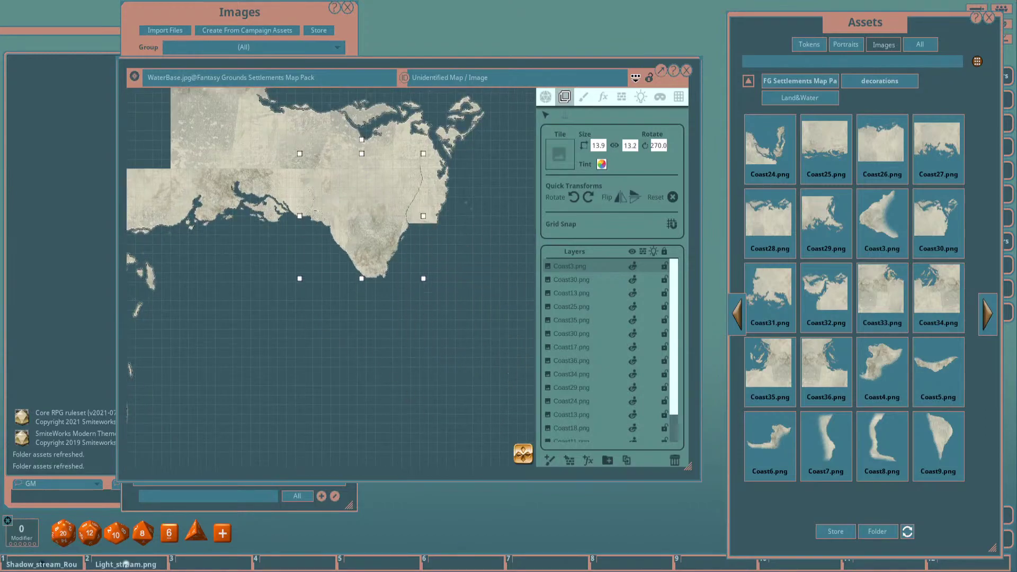
# Fit Coast3.png beneath the eastern Coast30.png as its southern shore and flatten it to about 7.9 high.
pyautogui.scroll(3, 344, 206)
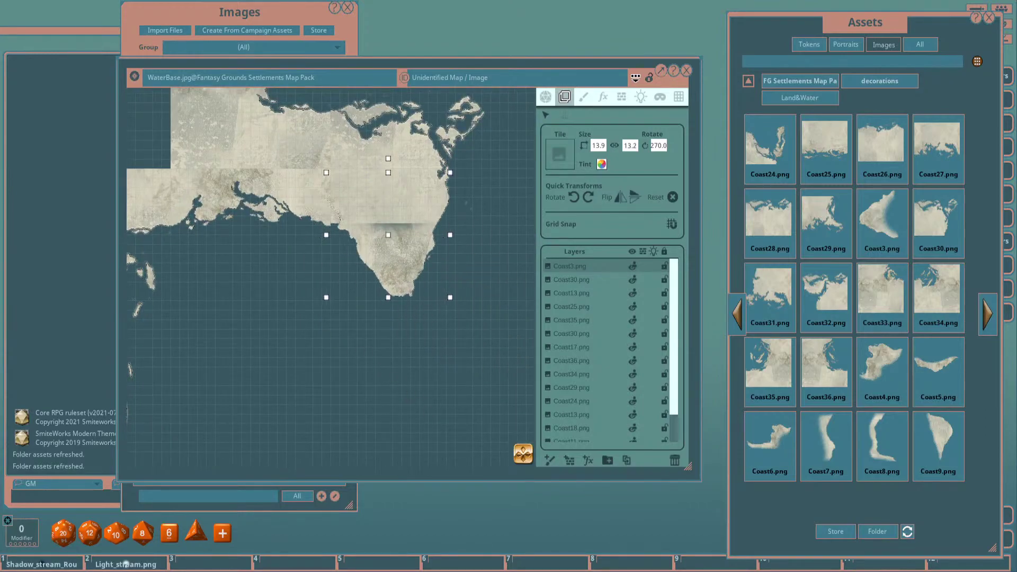
pyautogui.scroll(-1, 382, 241)
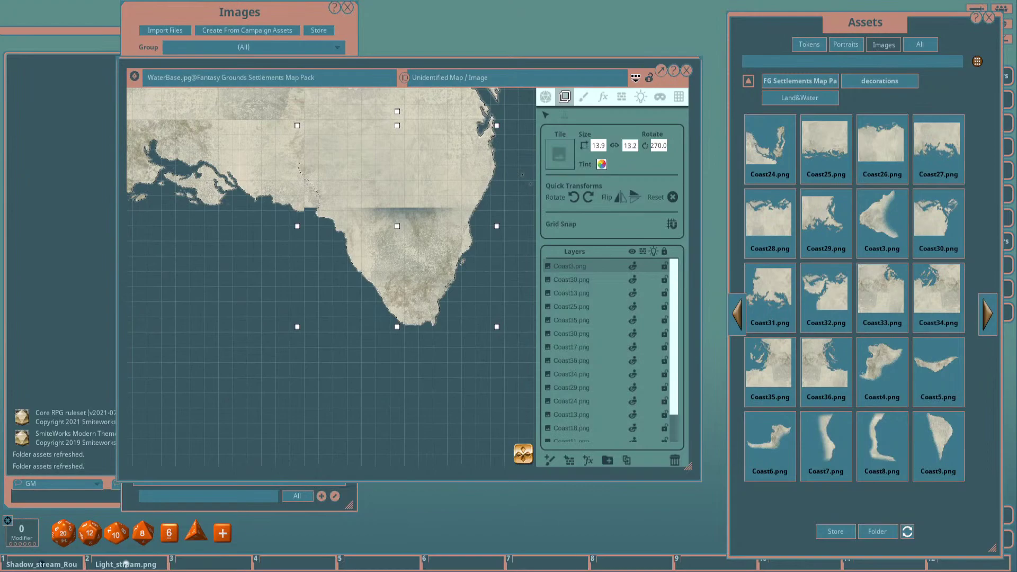
pyautogui.scroll(-10, 630, 145)
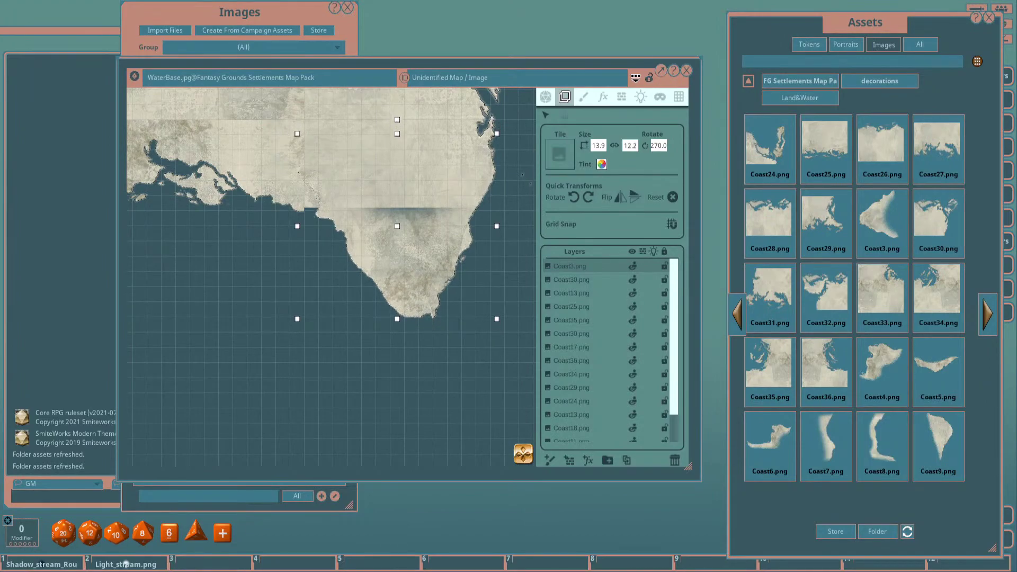
pyautogui.moveTo(397, 226)
pyautogui.mouseDown()
pyautogui.moveTo(379, 209)
pyautogui.moveTo(393, 200)
pyautogui.moveTo(396, 226)
pyautogui.moveTo(387, 233)
pyautogui.moveTo(382, 214)
pyautogui.moveTo(383, 233)
pyautogui.mouseUp()
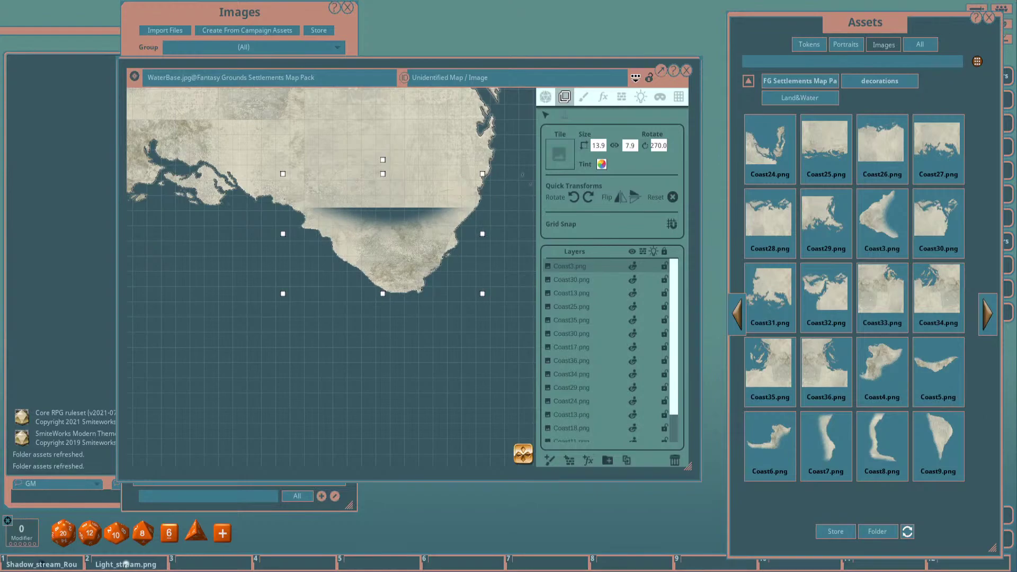
pyautogui.scroll(-6, 383, 233)
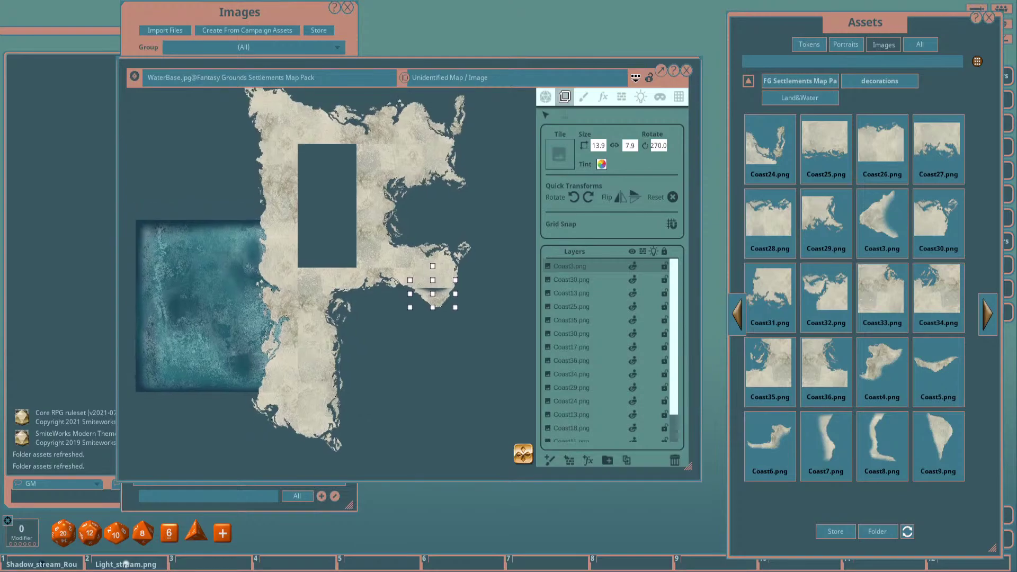
# Move WaterBase.jpg beneath the assembled coastline and set its size to 100 by 100.
pyautogui.scroll(-2, 609, 350)
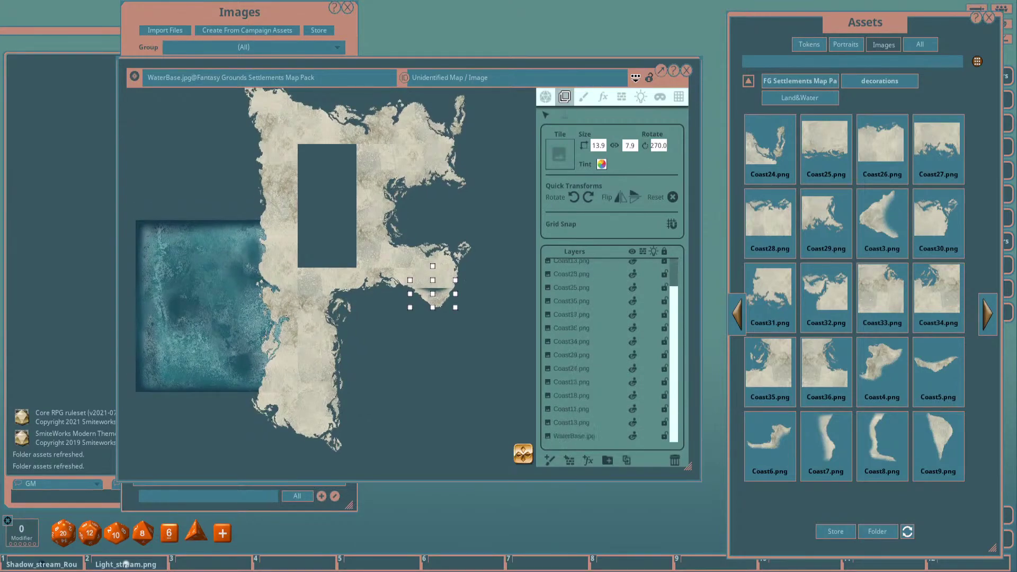
pyautogui.click(201, 306)
pyautogui.moveTo(201, 307); pyautogui.dragTo(319, 259)
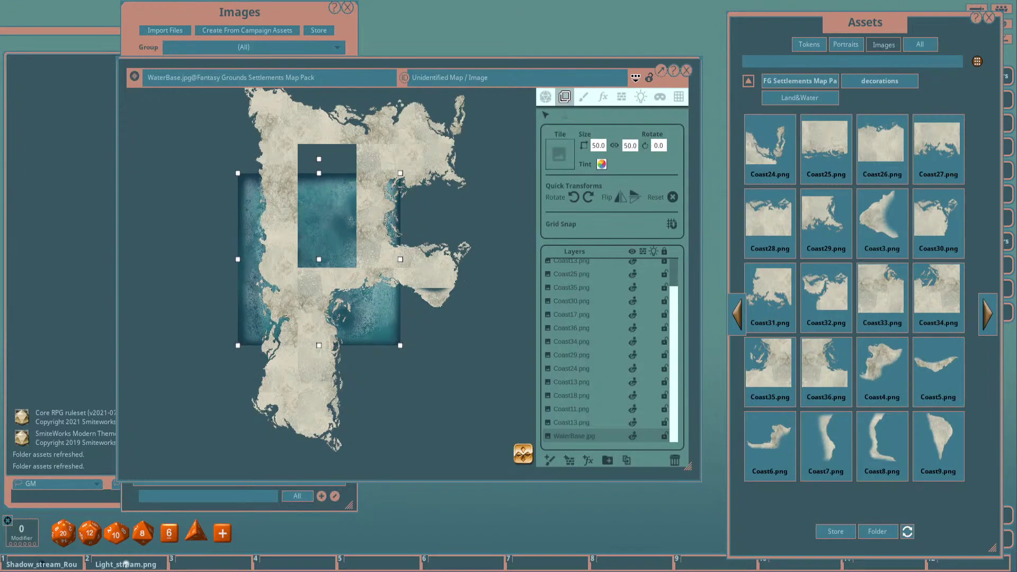
pyautogui.click(598, 145)
pyautogui.write('100')
pyautogui.press('Return')
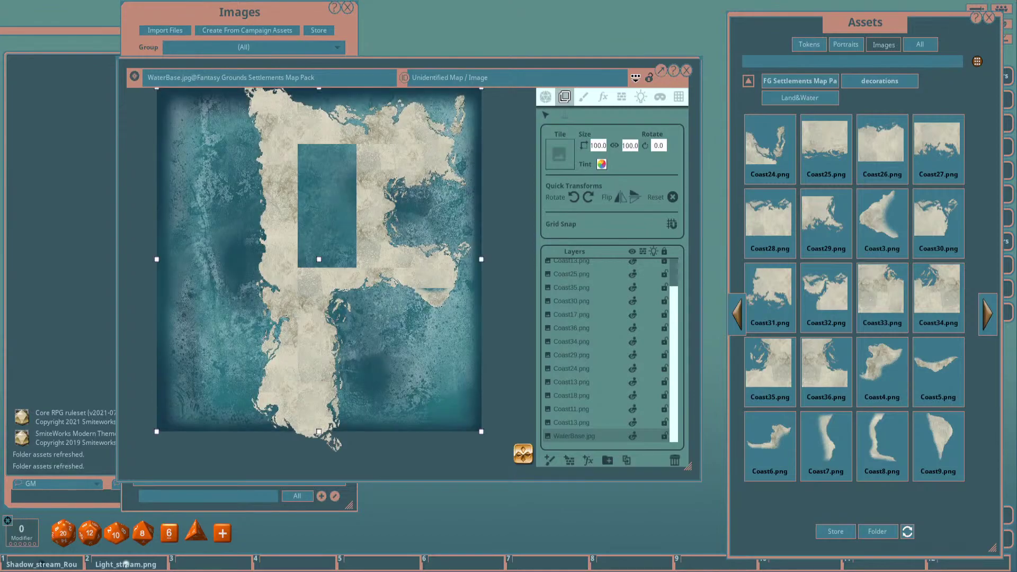
# Group all the coast pieces in a new layer folder above WaterBase.jpg.
pyautogui.scroll(-3, 318, 432)
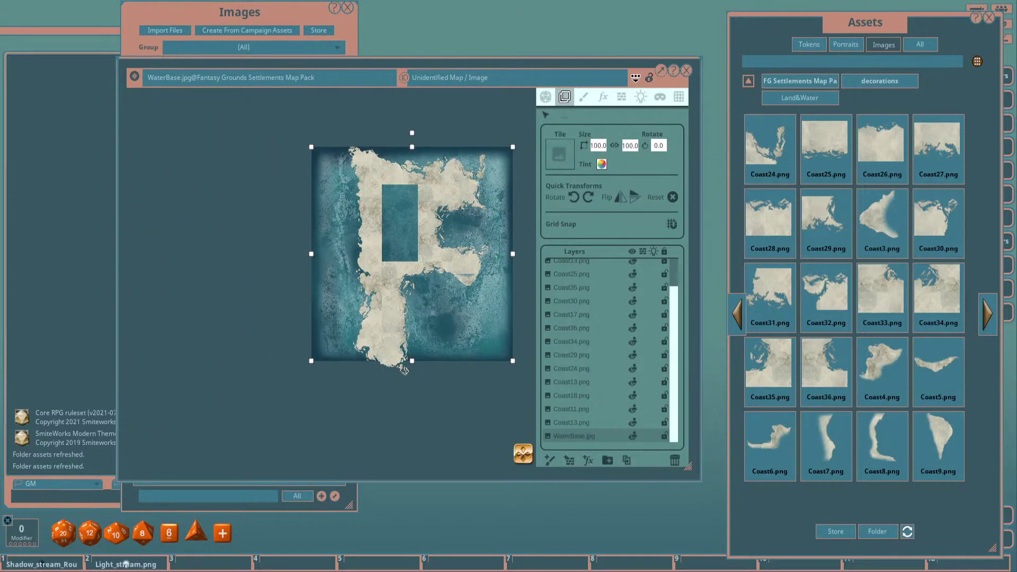
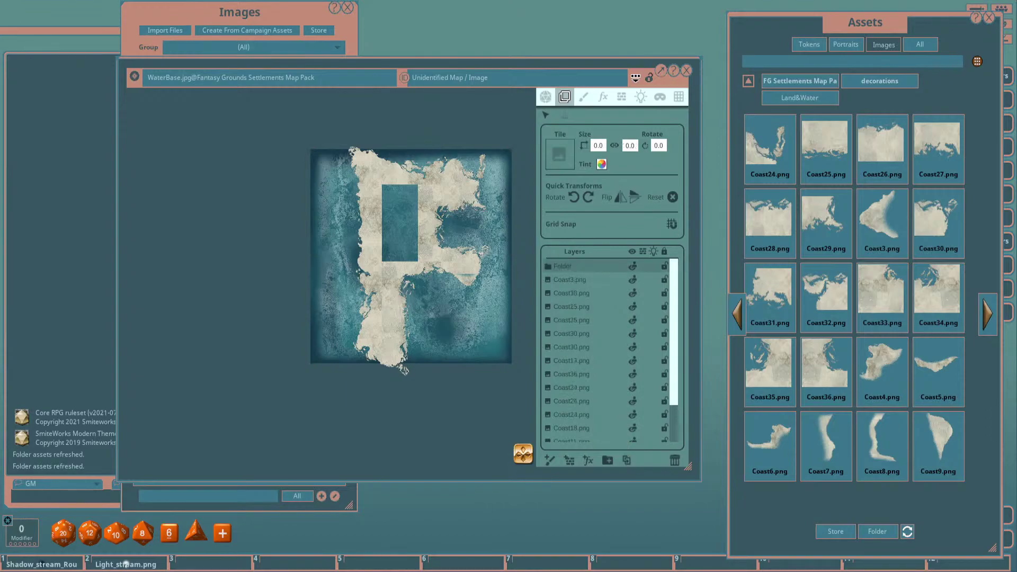
pyautogui.click(404, 369)
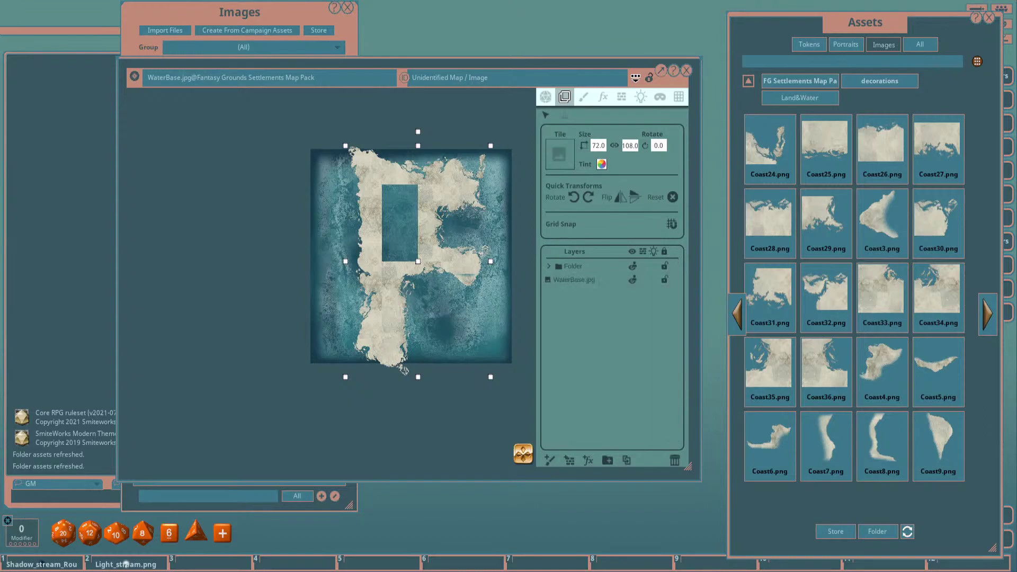
pyautogui.moveTo(404, 370); pyautogui.dragTo(339, 370)
# Shrink the coast folder to about 64.6 by 91.7 so the whole landmass fits within WaterBase.jpg.
pyautogui.scroll(2, 339, 369)
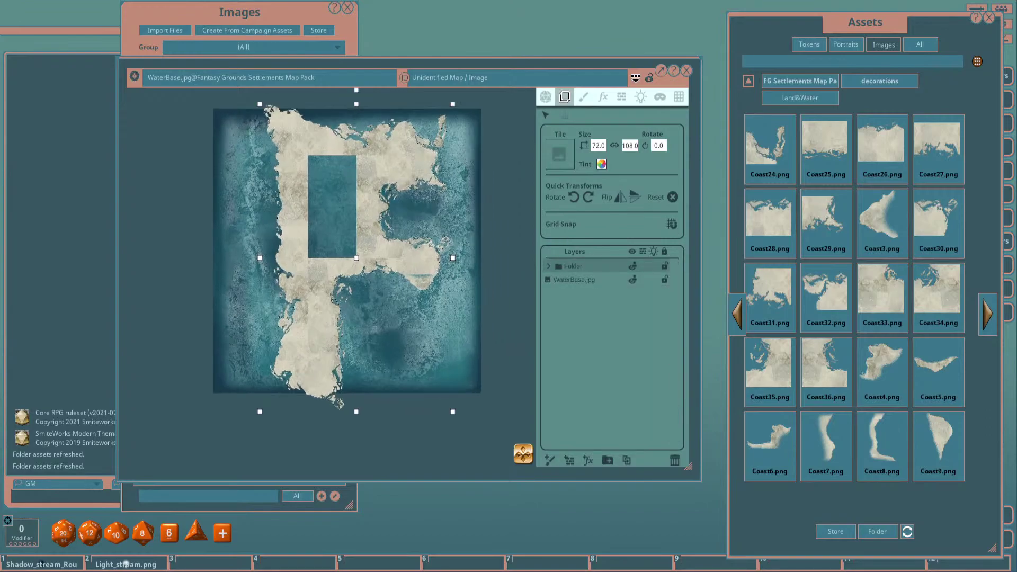
pyautogui.scroll(-2, 337, 368)
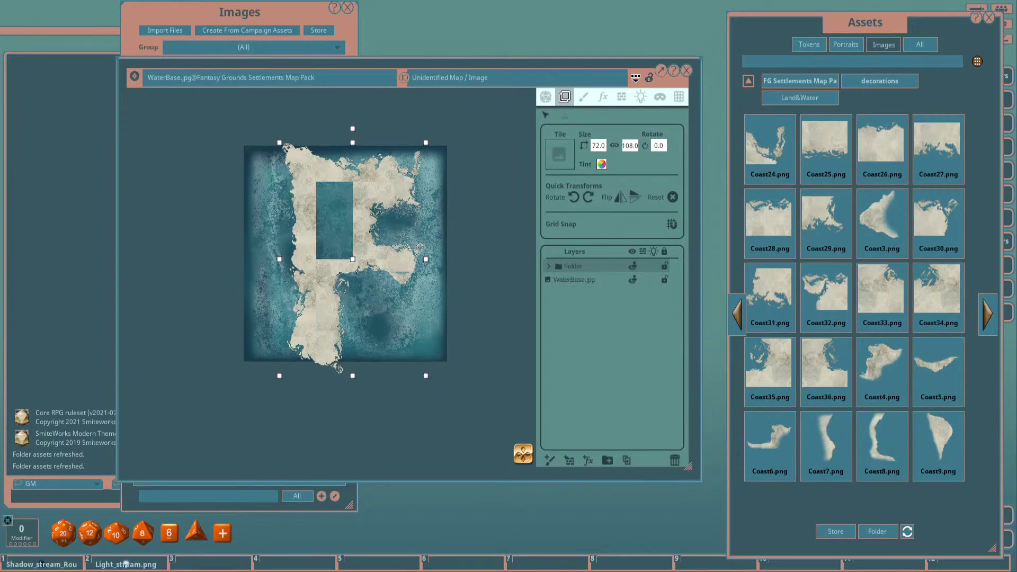
pyautogui.scroll(-4, 340, 354)
pyautogui.scroll(-1, 339, 353)
pyautogui.scroll(1, 339, 351)
pyautogui.scroll(-4, 340, 352)
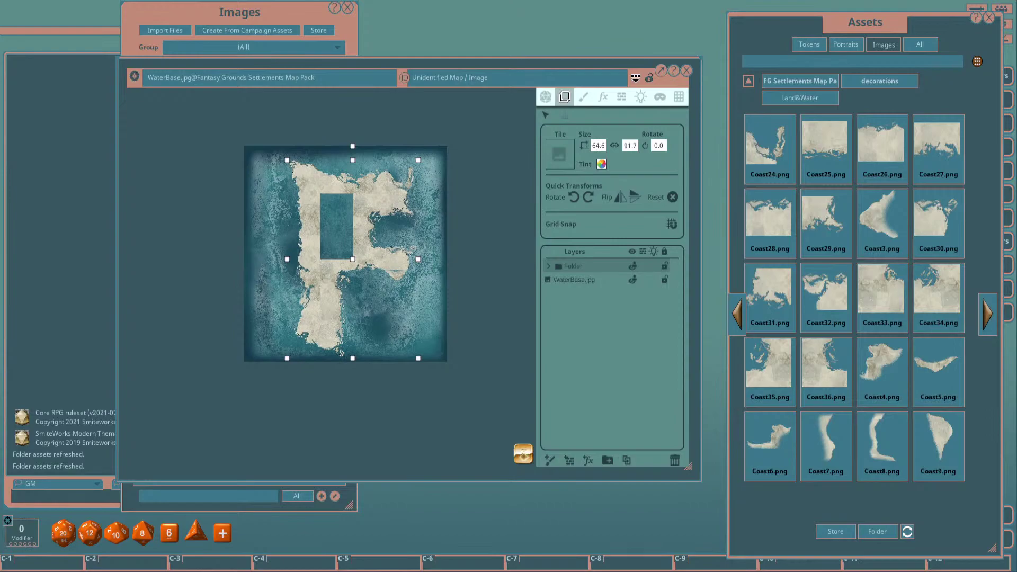
pyautogui.scroll(3, 353, 242)
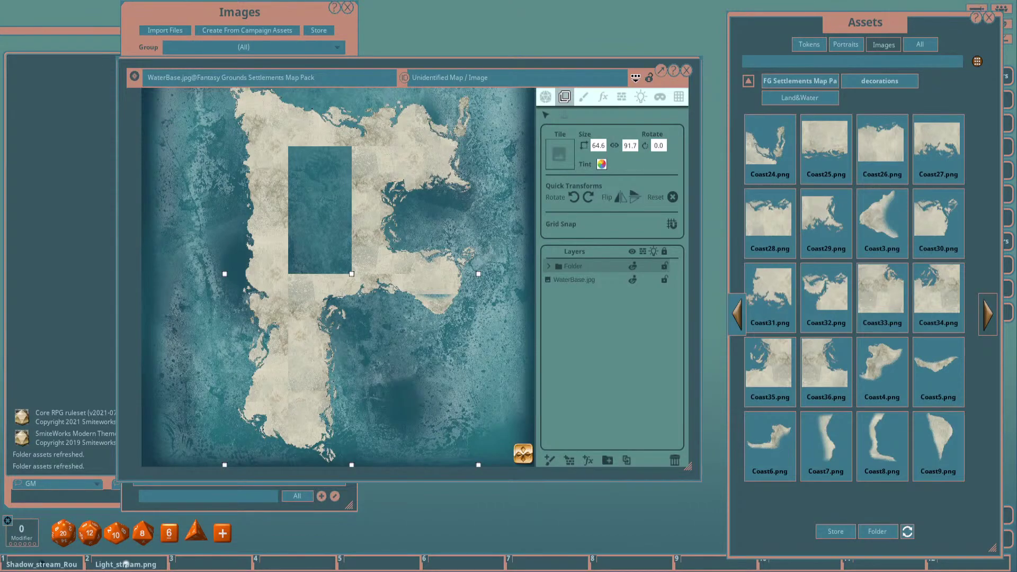
# Browse the Land&Water assets to the land patches and rivers, and examine the gap above Coast3.png.
pyautogui.click(988, 314)
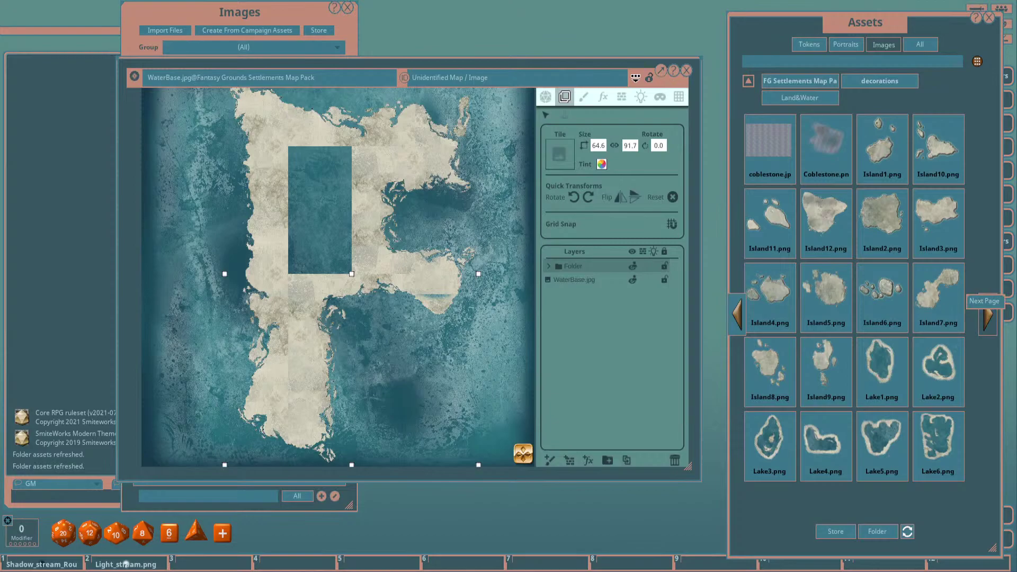
pyautogui.click(988, 315)
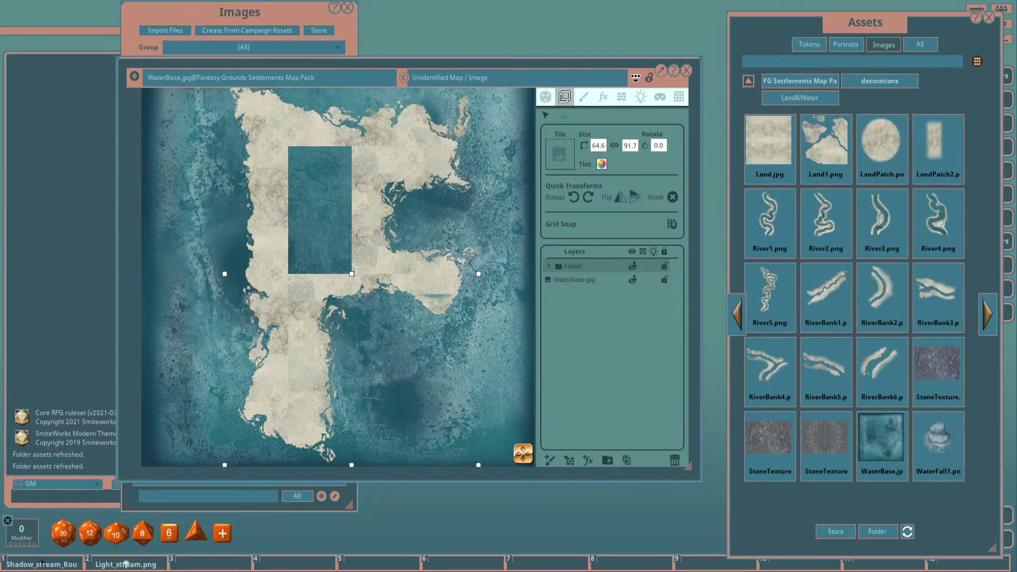
pyautogui.scroll(5, 331, 277)
pyautogui.scroll(3, 331, 277)
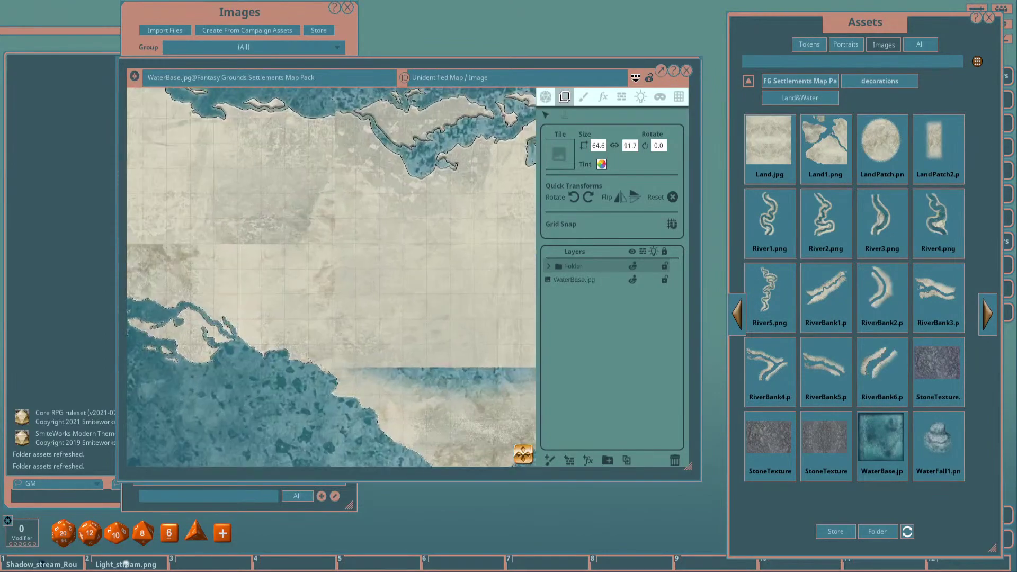
pyautogui.scroll(-3, 331, 277)
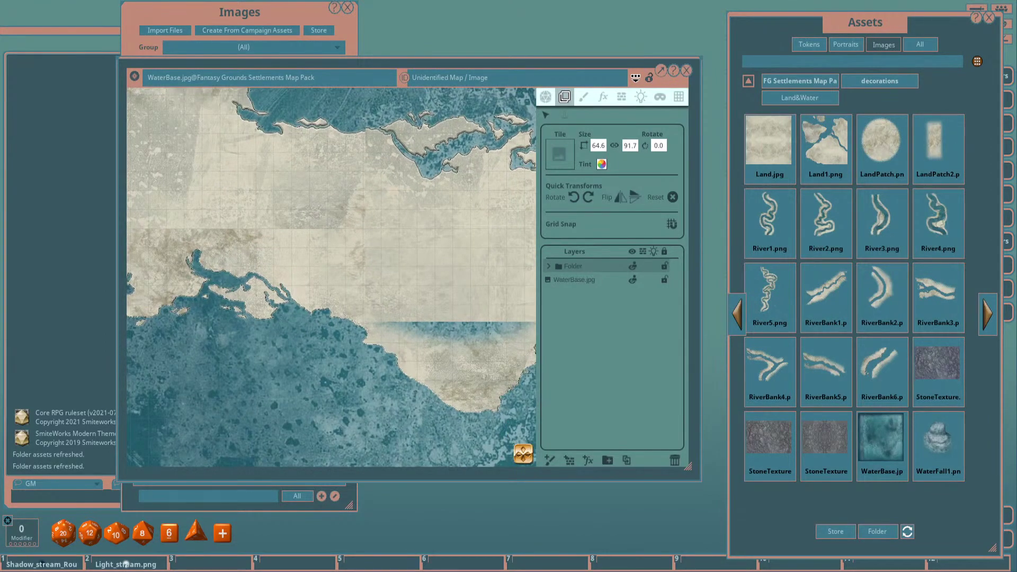
# Expand the coast folder and reduce the height of the Coast30.png bordering Coast3.png to about 12.6.
pyautogui.click(438, 259)
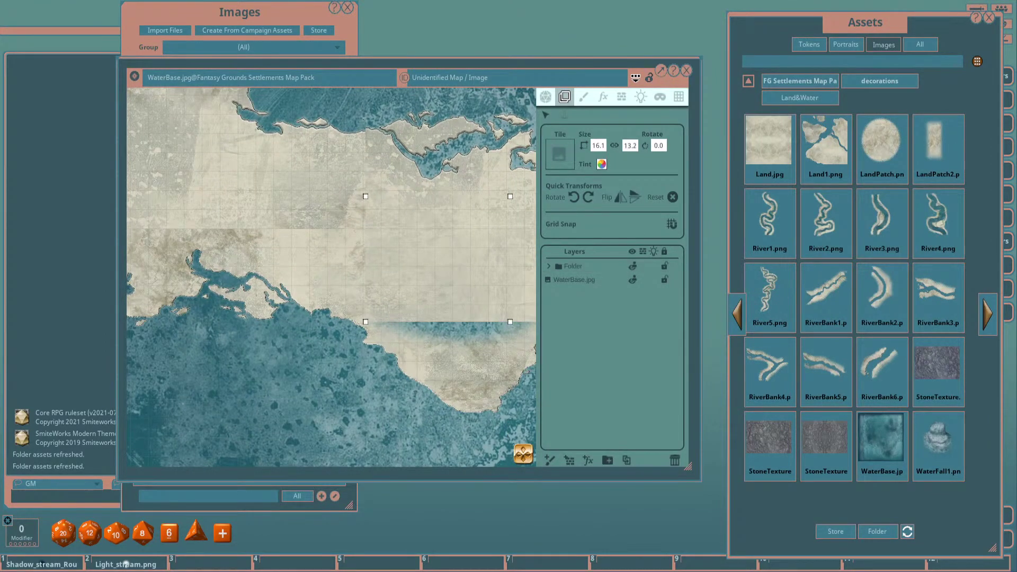
pyautogui.click(548, 265)
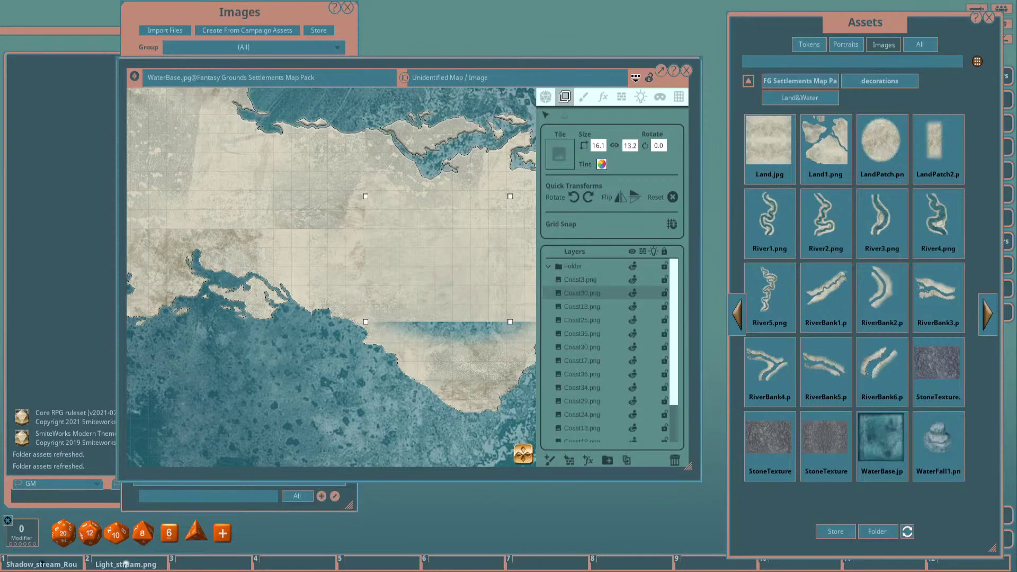
pyautogui.scroll(3, 331, 277)
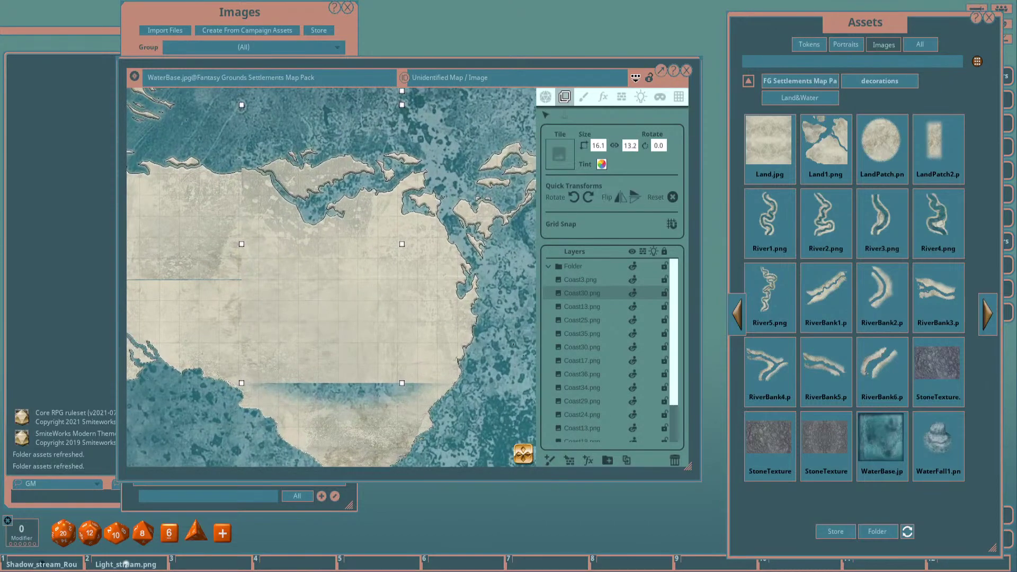
pyautogui.scroll(1, 331, 277)
pyautogui.press('ctrl')
pyautogui.scroll(-3, 331, 277)
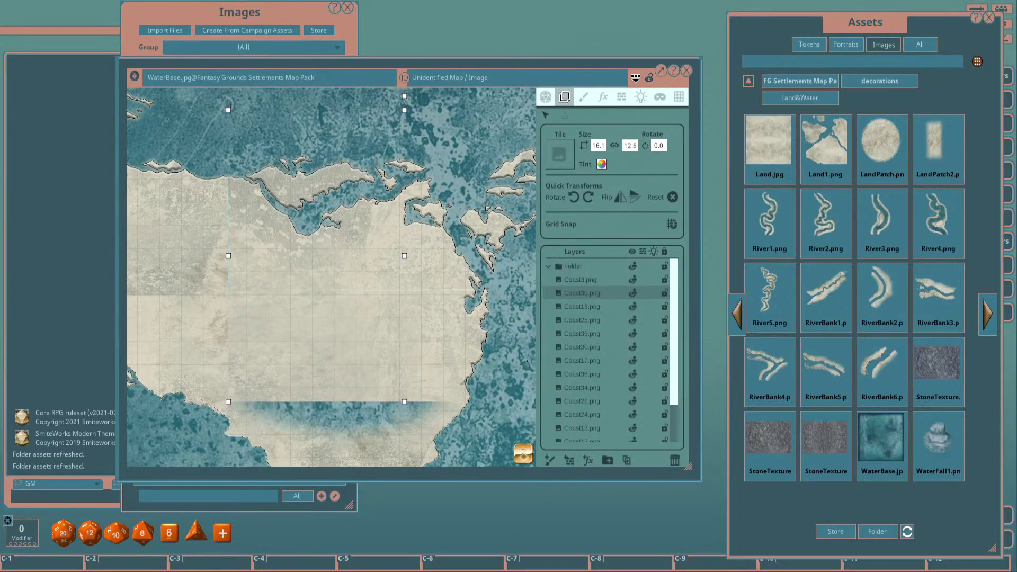
pyautogui.scroll(5, 212, 233)
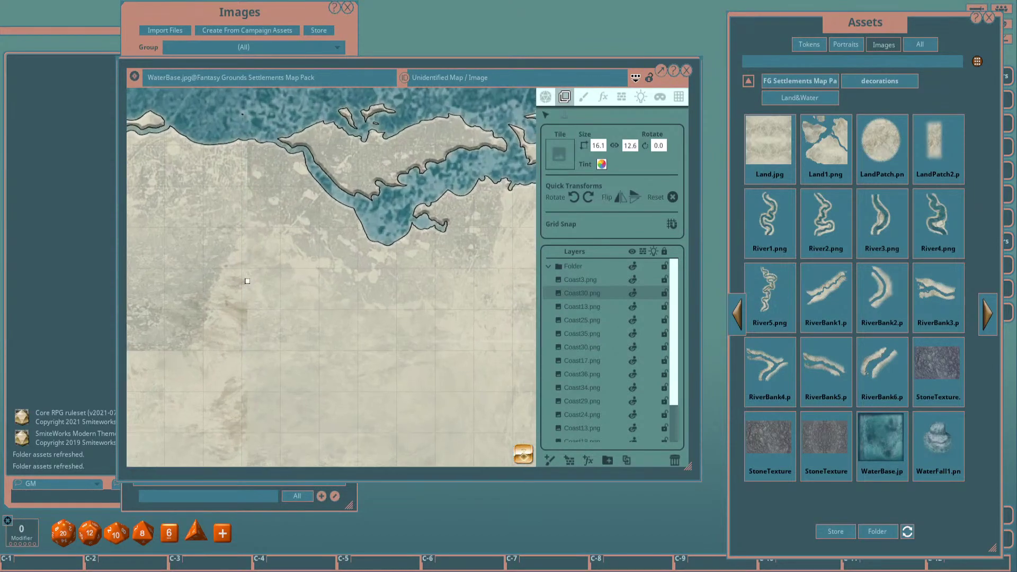
pyautogui.scroll(-5, 260, 271)
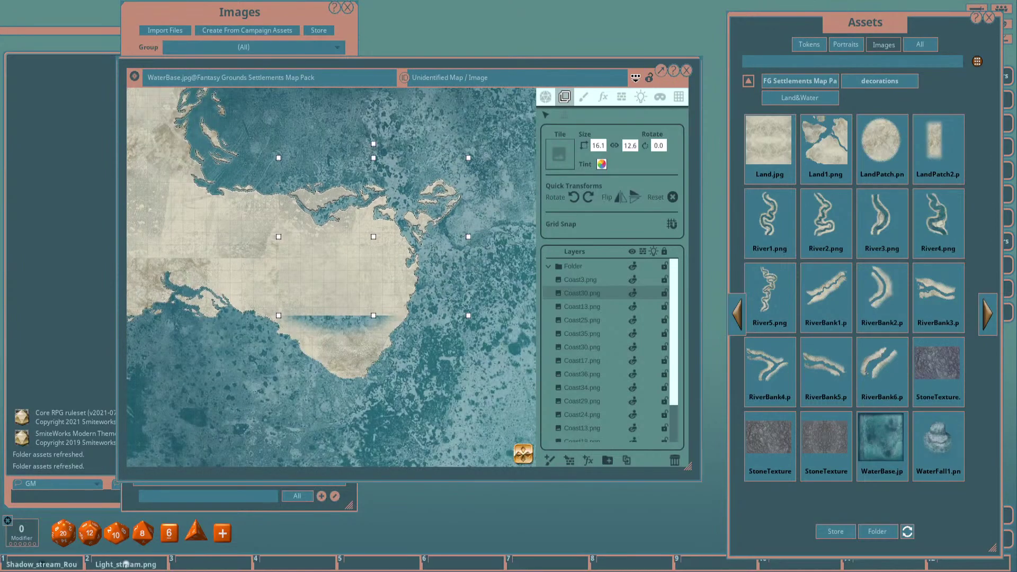
# Add a painting layer and cover the gap above Coast3.png with a LandPatch.png brush about 7.0 by 7.5.
pyautogui.scroll(3, 329, 265)
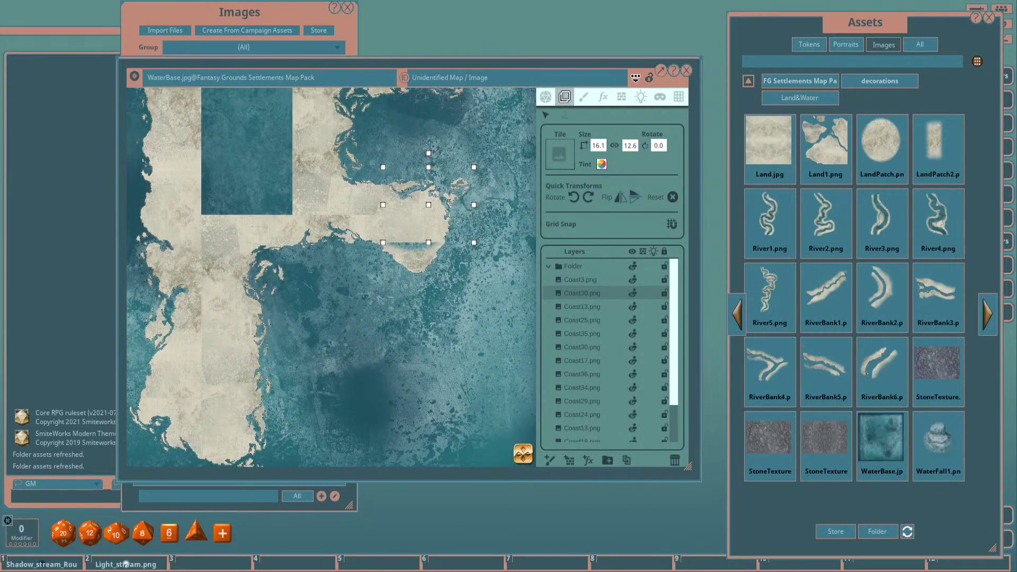
pyautogui.click(549, 459)
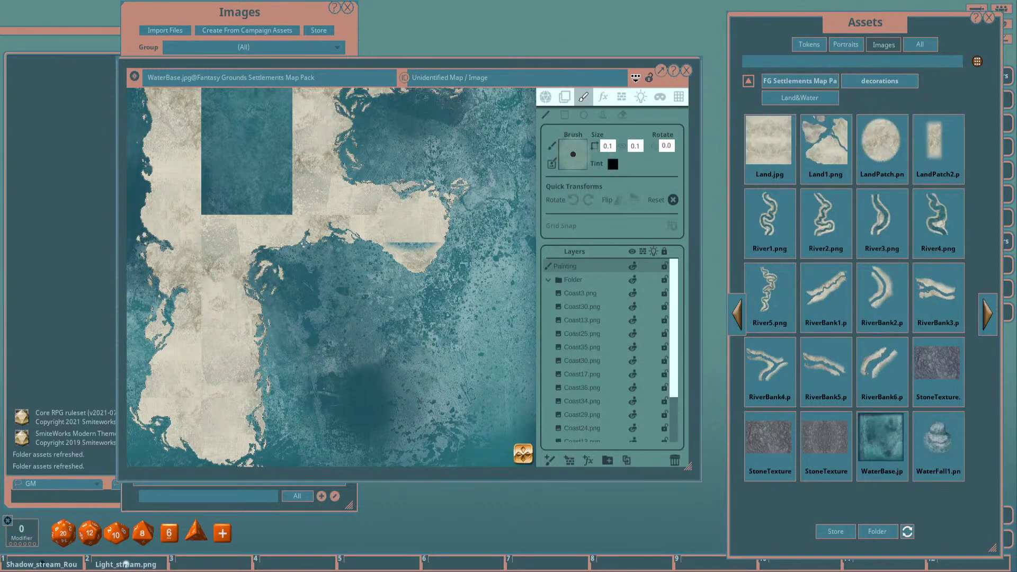
pyautogui.scroll(2, 419, 235)
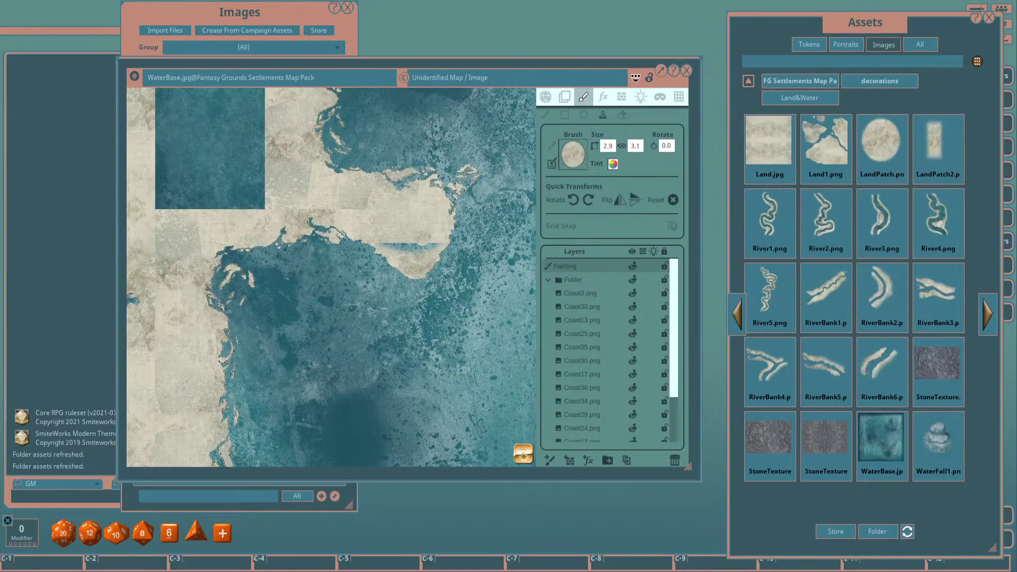
pyautogui.scroll(2, 418, 235)
pyautogui.scroll(1, 423, 239)
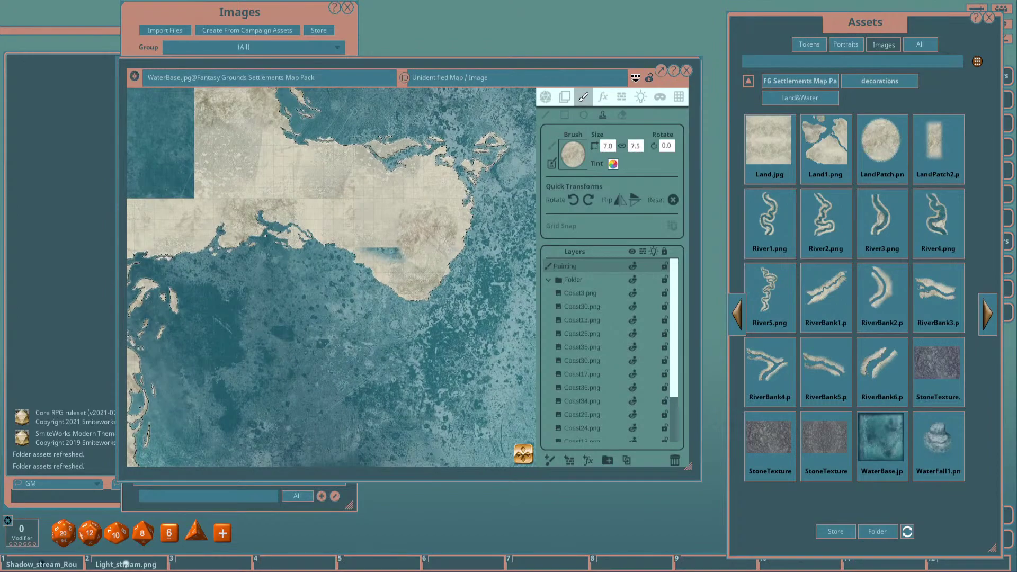
pyautogui.scroll(3, 386, 233)
pyautogui.moveTo(387, 233); pyautogui.dragTo(365, 219)
pyautogui.scroll(1, 280, 188)
pyautogui.scroll(1, 281, 219)
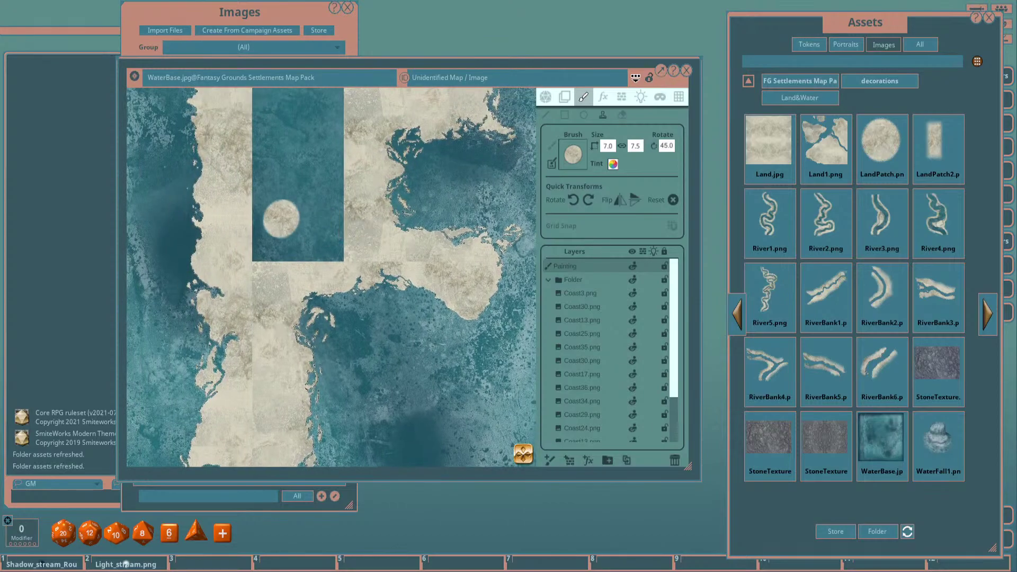
# Paint over the southern part of the rectangular inland hole with a LandPatch2.png brush enlarged to about 26.9 by 28.4.
pyautogui.click(935, 140)
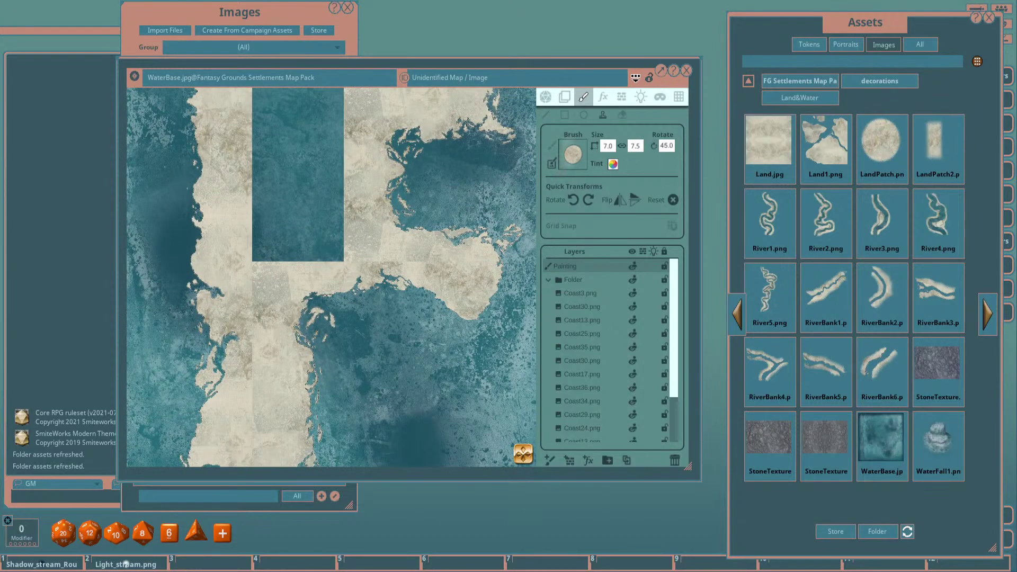
pyautogui.press('ctrl')
pyautogui.scroll(5, 287, 174)
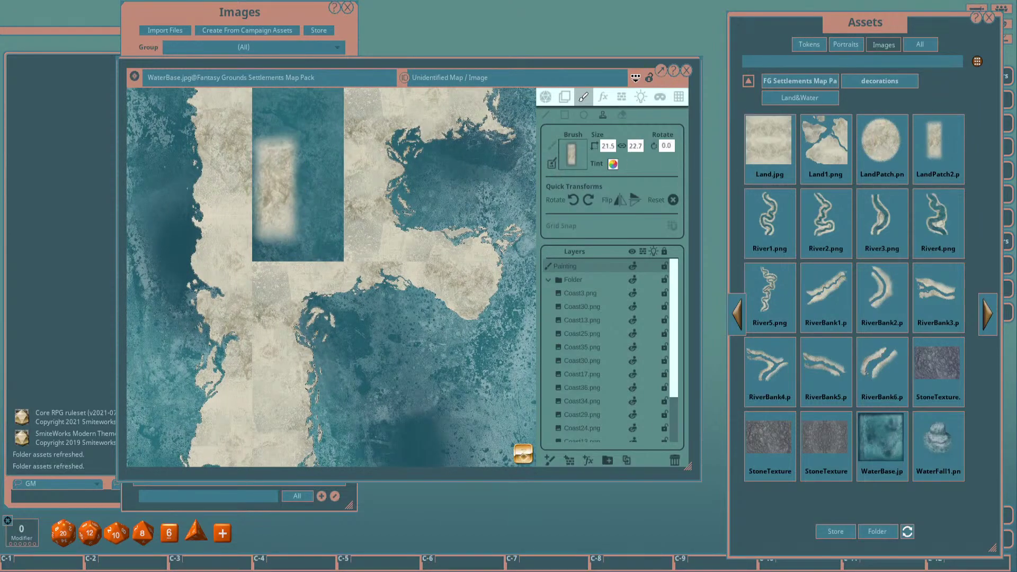
pyautogui.moveTo(281, 180); pyautogui.dragTo(272, 212)
pyautogui.press('shift')
pyautogui.scroll(-4, 305, 204)
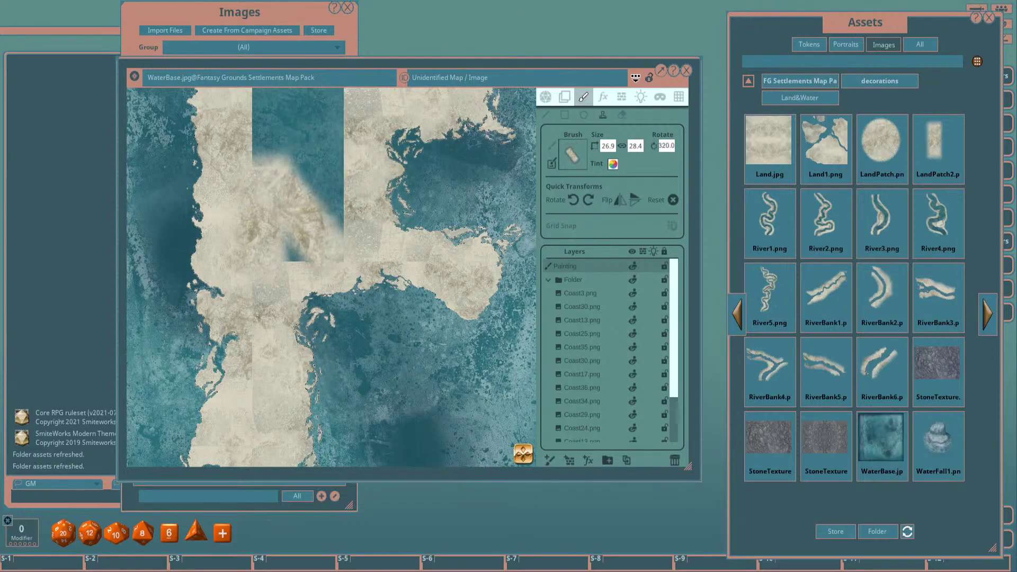
pyautogui.scroll(7, 305, 204)
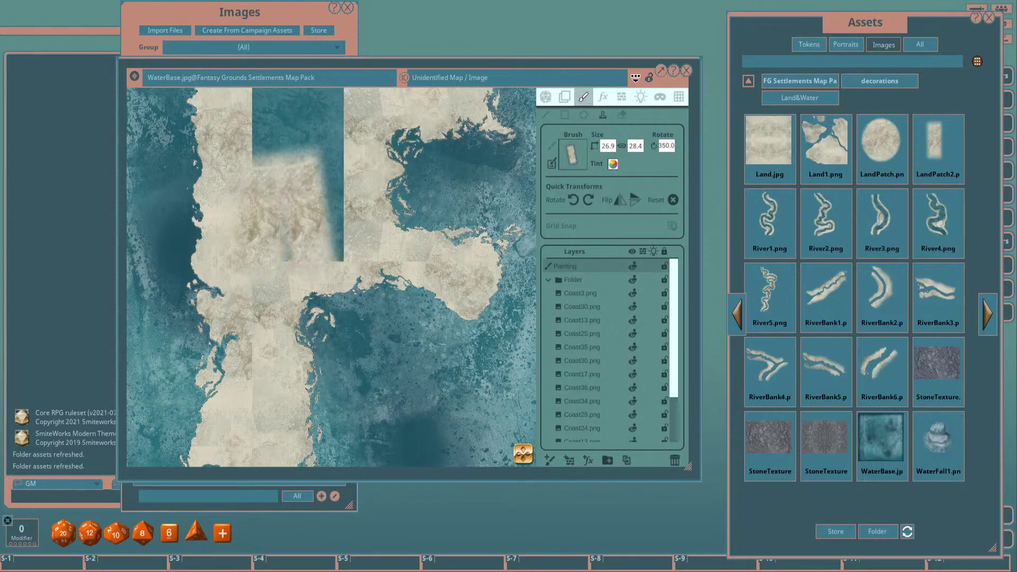
pyautogui.click(306, 206)
pyautogui.press('shift')
pyautogui.scroll(6, 305, 203)
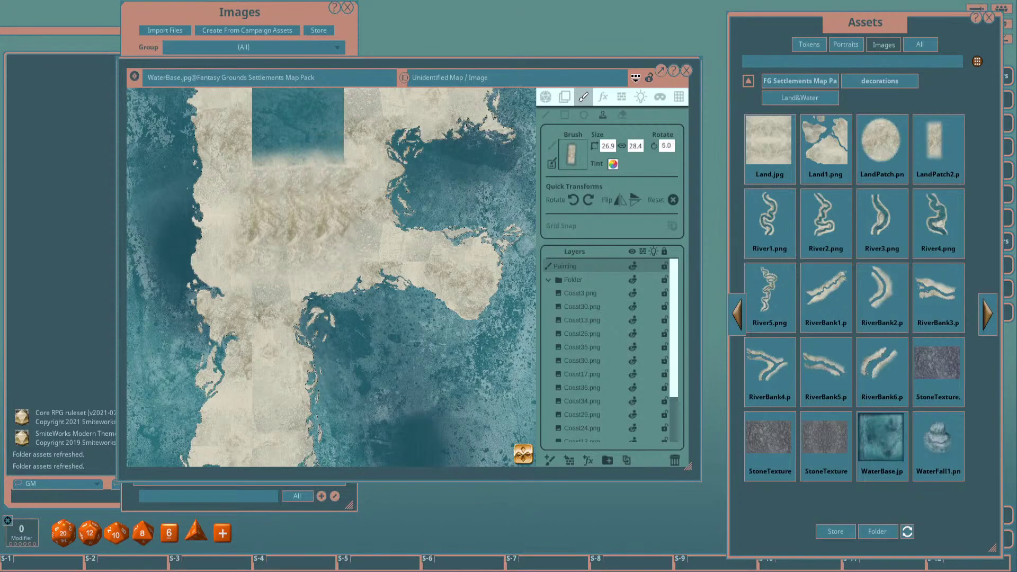
pyautogui.scroll(5, 305, 216)
# Extend the land farther north across the inland hole with LandPatch2.png patches at varied rotations up to about 130 degrees.
pyautogui.click(308, 212)
pyautogui.press('shift')
pyautogui.scroll(5, 318, 201)
pyautogui.press('shift')
pyautogui.scroll(-4, 302, 153)
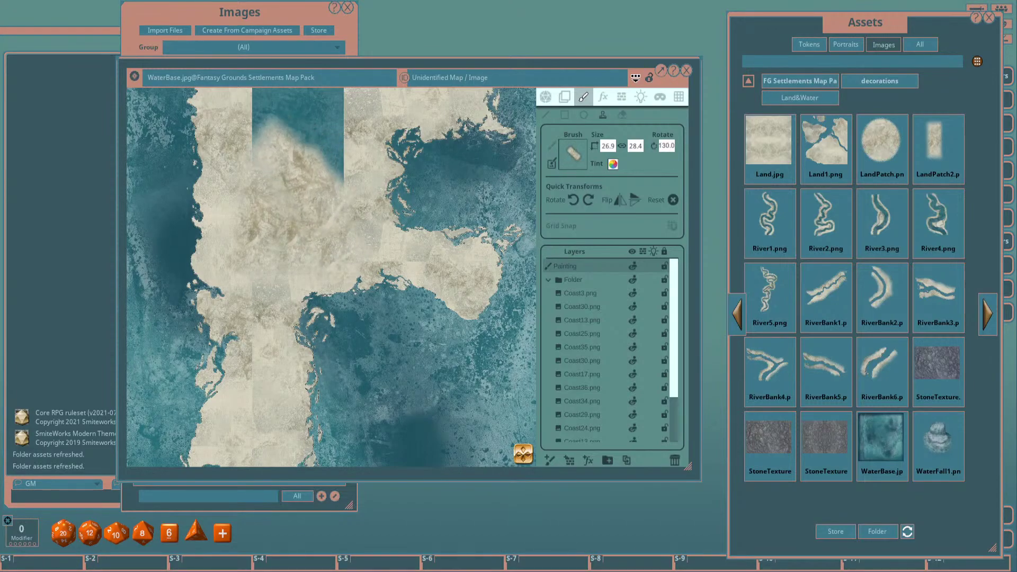
pyautogui.press('shift')
pyautogui.scroll(-3, 301, 153)
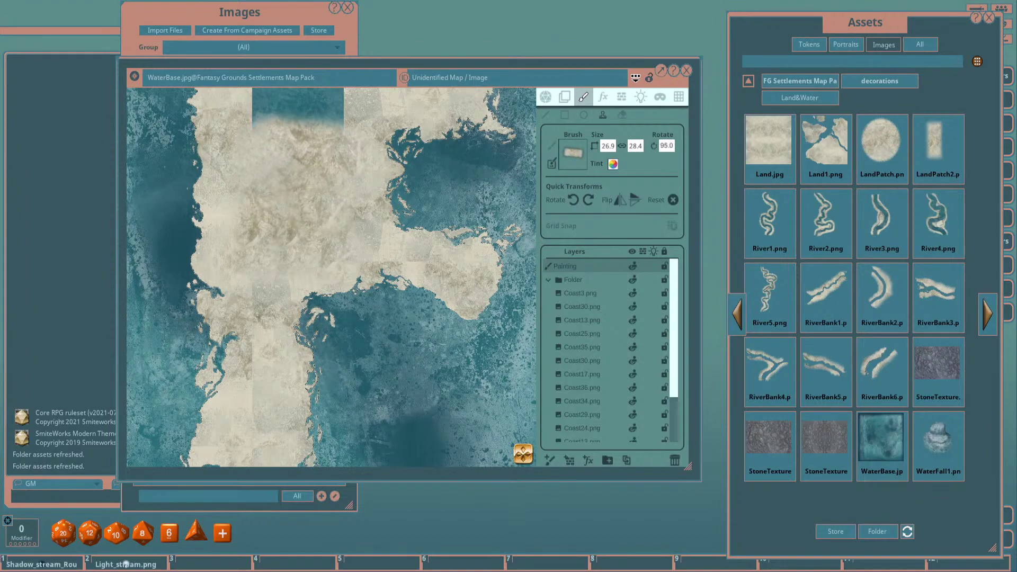
pyautogui.moveTo(302, 153); pyautogui.dragTo(290, 267)
# Cover the hole's remaining northern end and the seams of the northern land with rotated LandPatch2.png patches.
pyautogui.press('shift')
pyautogui.scroll(8, 286, 233)
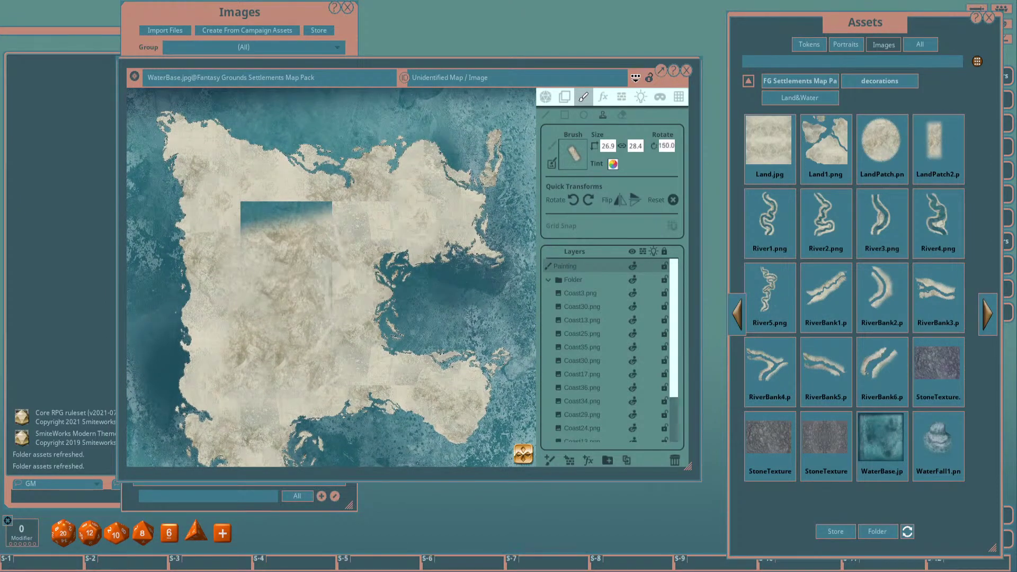
pyautogui.click(274, 233)
pyautogui.click(270, 218)
pyautogui.press('shift')
pyautogui.scroll(-5, 281, 222)
pyautogui.press('shift')
pyautogui.scroll(3, 317, 223)
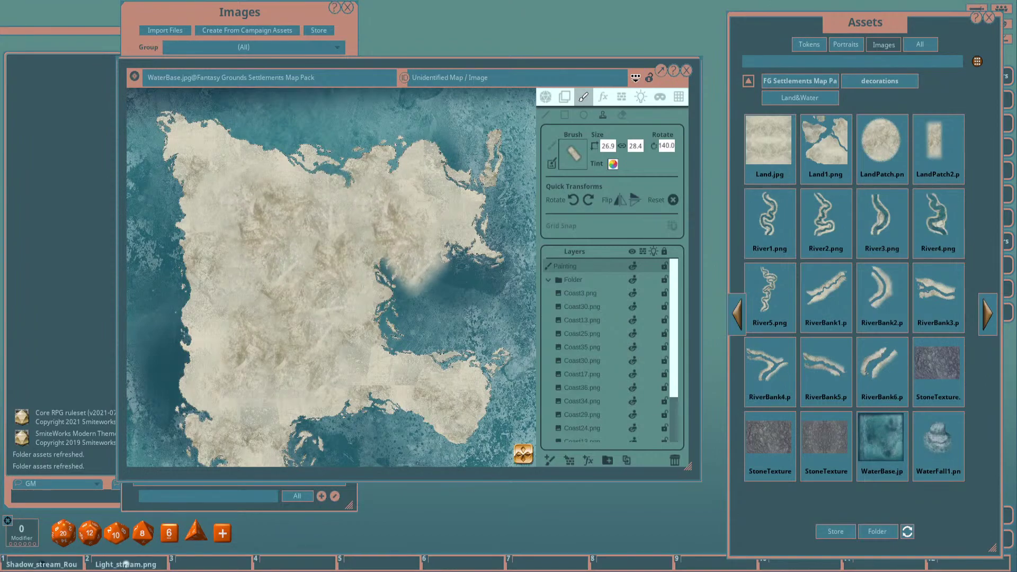
# Reduce the land patch brush to about 21.5 by 22.7 and paint over the seams of the southern land.
pyautogui.scroll(-2, 403, 212)
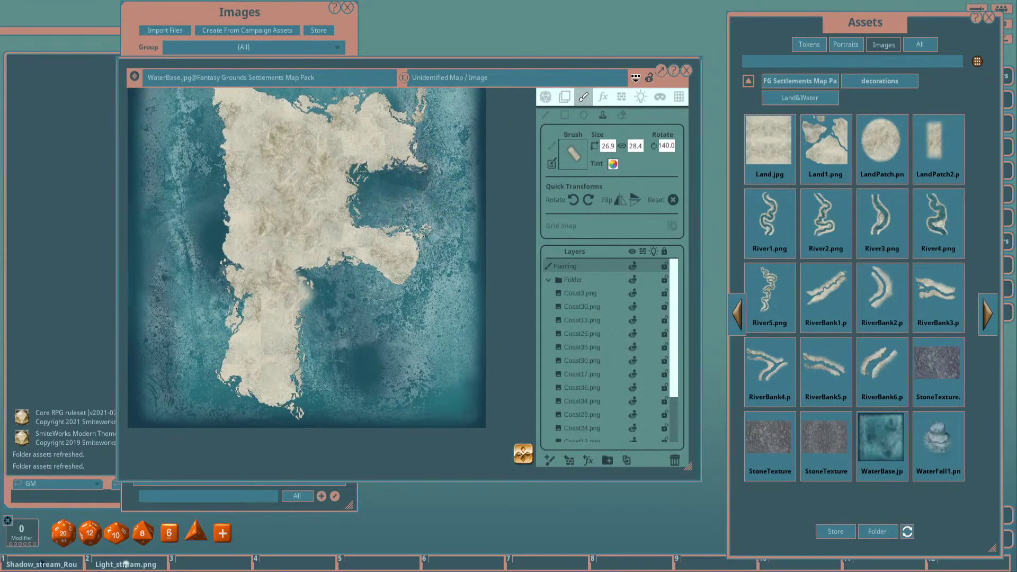
pyautogui.scroll(3, 233, 291)
pyautogui.press('shift')
pyautogui.scroll(2, 268, 299)
pyautogui.scroll(2, 286, 317)
pyautogui.scroll(-1, 288, 328)
pyautogui.click(311, 304)
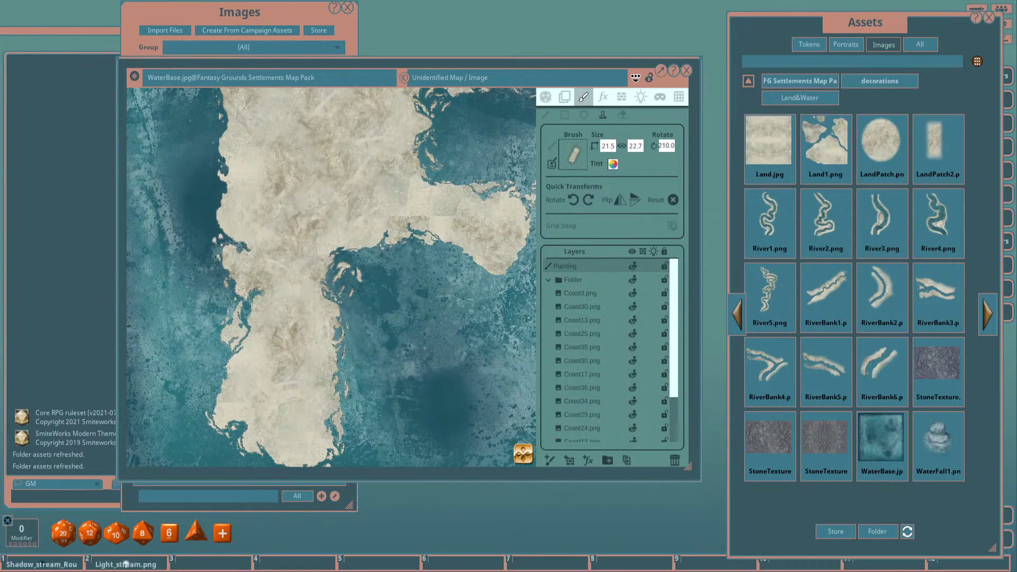
# Blend the southeastern peninsula's seams with land patches reduced to about 13.7 by 14.6 and rotated to about 265 degrees.
pyautogui.press('shift')
pyautogui.scroll(13, 366, 233)
pyautogui.scroll(7, 365, 212)
pyautogui.scroll(-2, 365, 201)
pyautogui.scroll(-2, 403, 206)
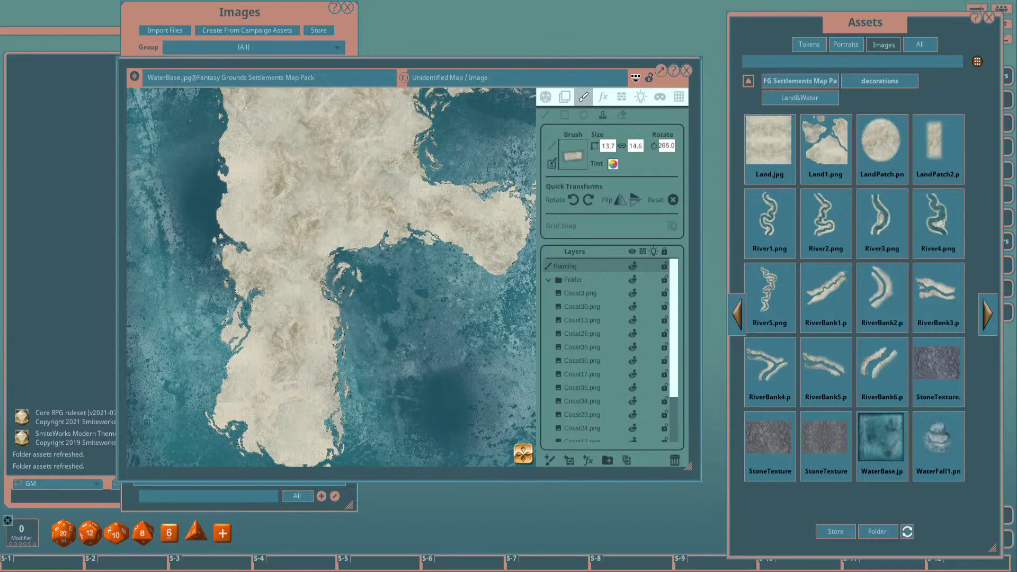
pyautogui.scroll(2, 403, 207)
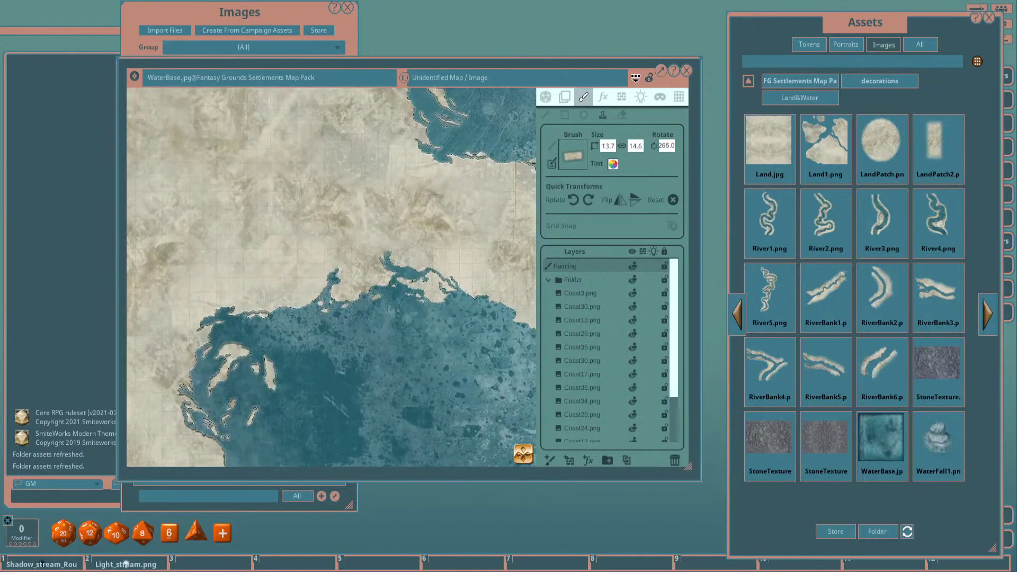
pyautogui.moveTo(394, 204); pyautogui.dragTo(225, 206)
# Touch up the southeastern peninsula with an 11.0 by 11.6 patch brush rotated 295 degrees, and check the whole landmass.
pyautogui.scroll(6, 344, 212)
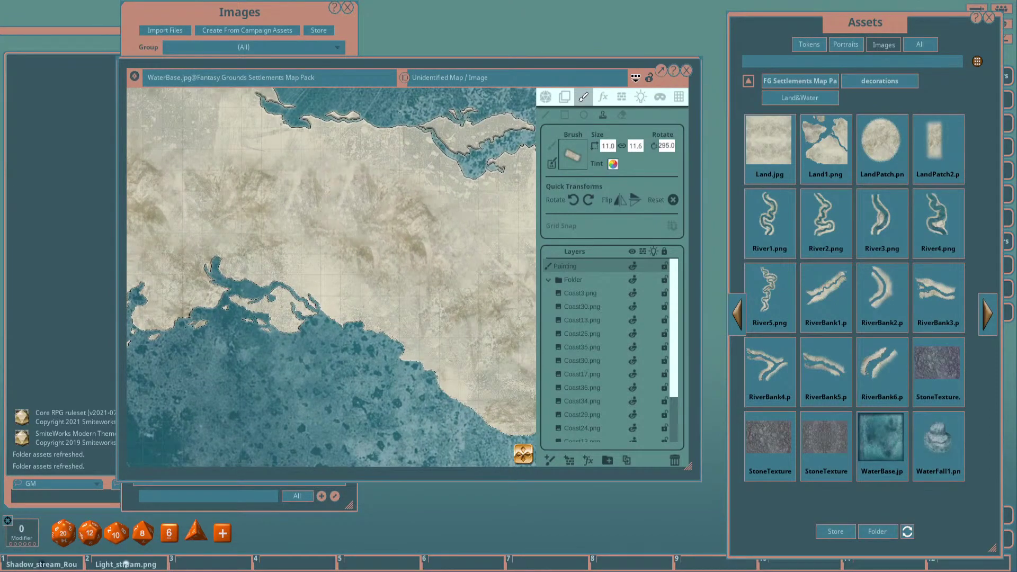
pyautogui.scroll(-2, 406, 204)
pyautogui.scroll(-5, 331, 276)
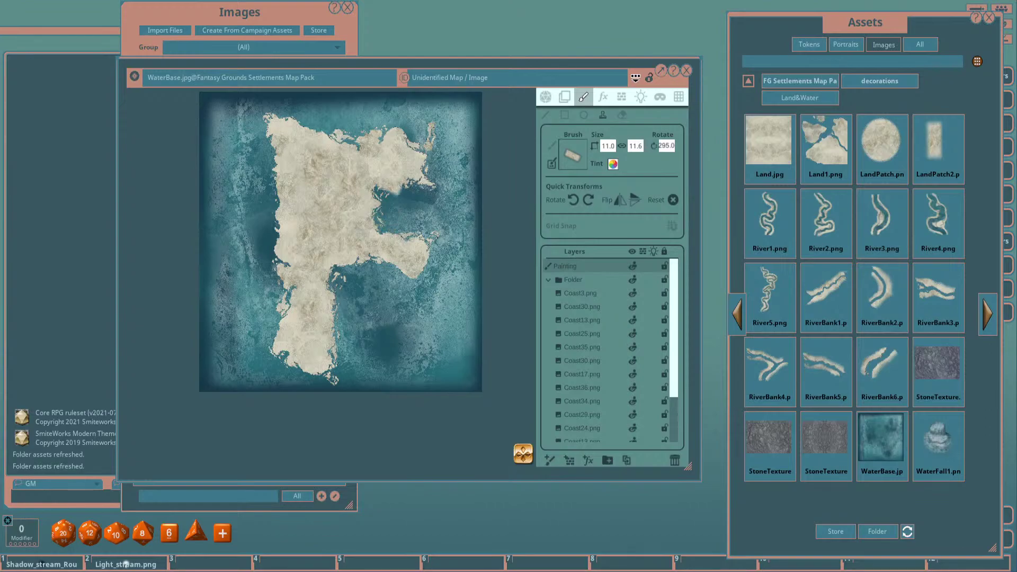
pyautogui.scroll(3, 331, 365)
pyautogui.scroll(-2, 389, 313)
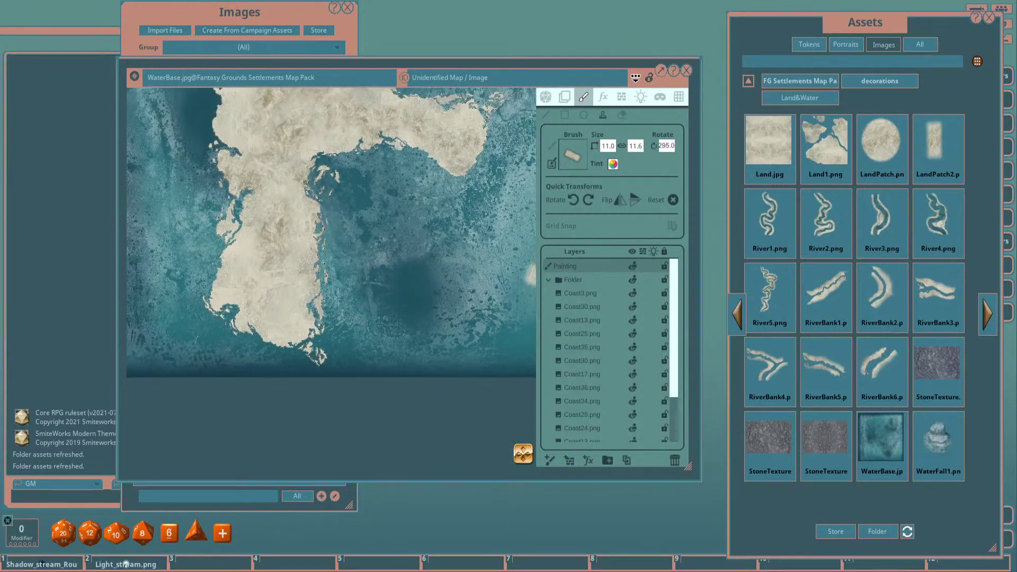
# Collapse the coast folder in the layer list and rename it Ground.
pyautogui.click(549, 280)
pyautogui.scroll(-3, 351, 227)
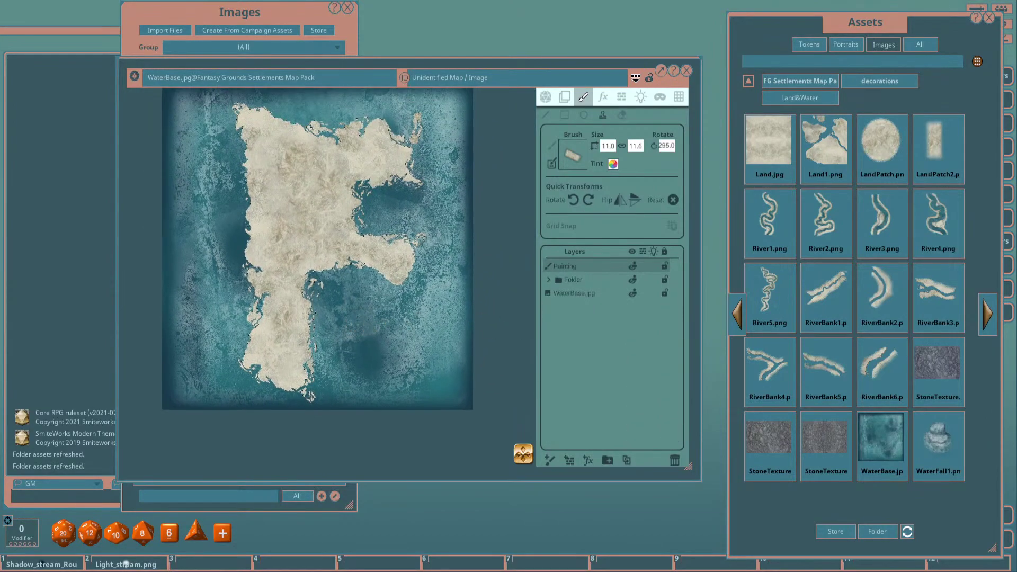
pyautogui.doubleClick(573, 280)
pyautogui.write('Gr')
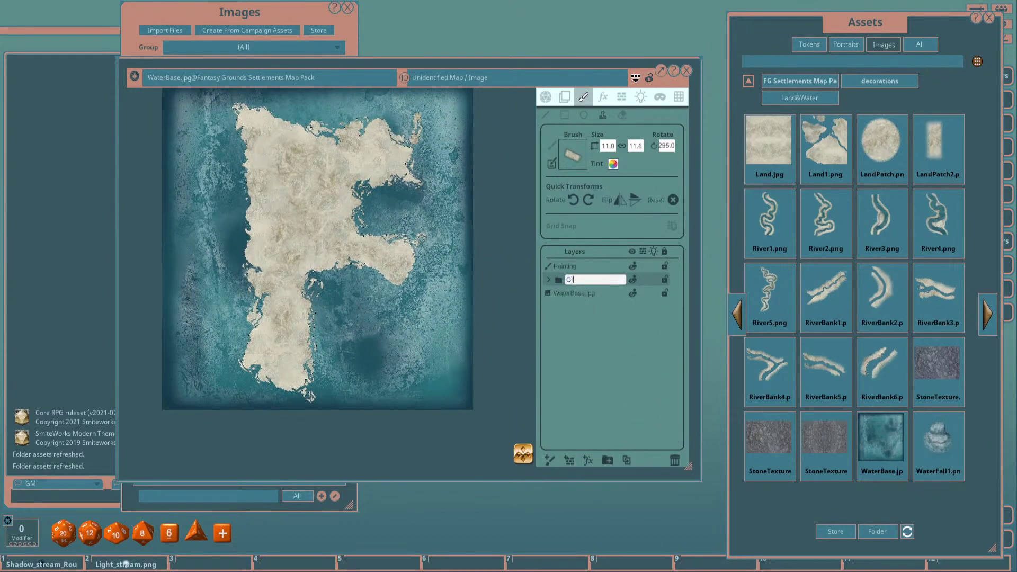
pyautogui.press('Return')
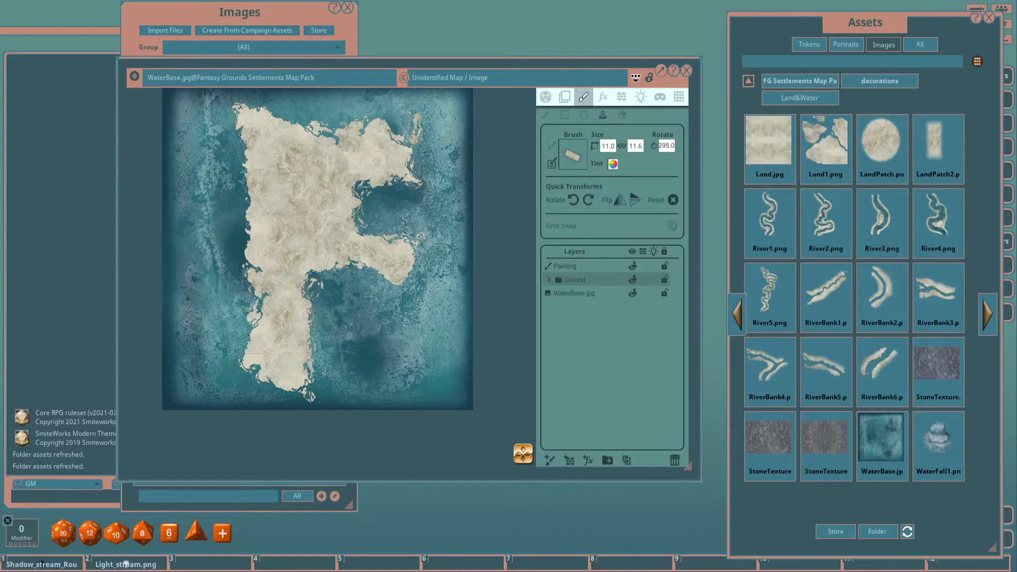
# Filter the assets by "island" and paint Island5.png at 9.3 by 7.4, rotated 65 degrees, in the bay below the southeastern peninsula.
pyautogui.click(737, 314)
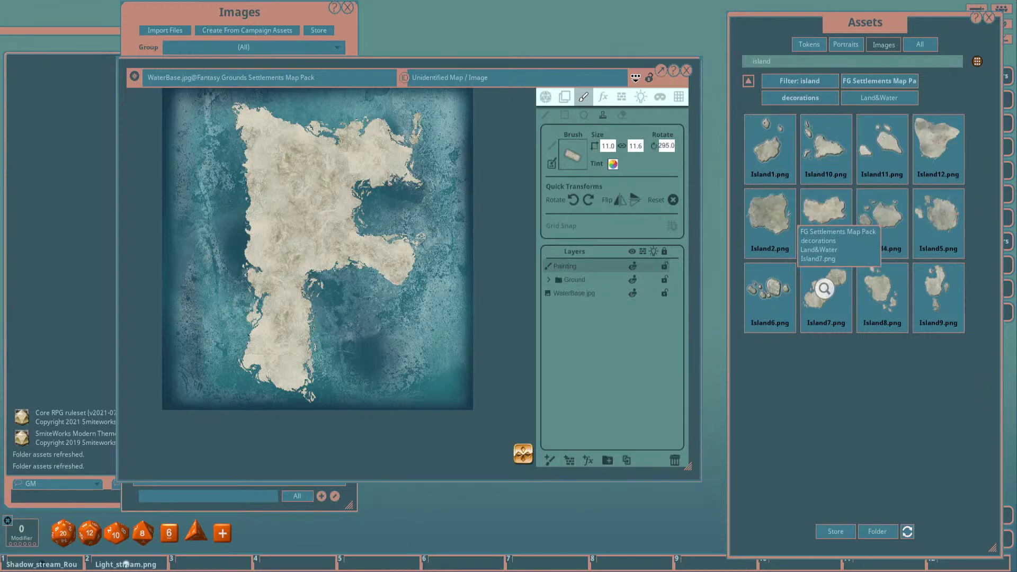
pyautogui.moveTo(937, 140)
pyautogui.mouseDown()
pyautogui.moveTo(699, 199)
pyautogui.moveTo(573, 154)
pyautogui.mouseUp()
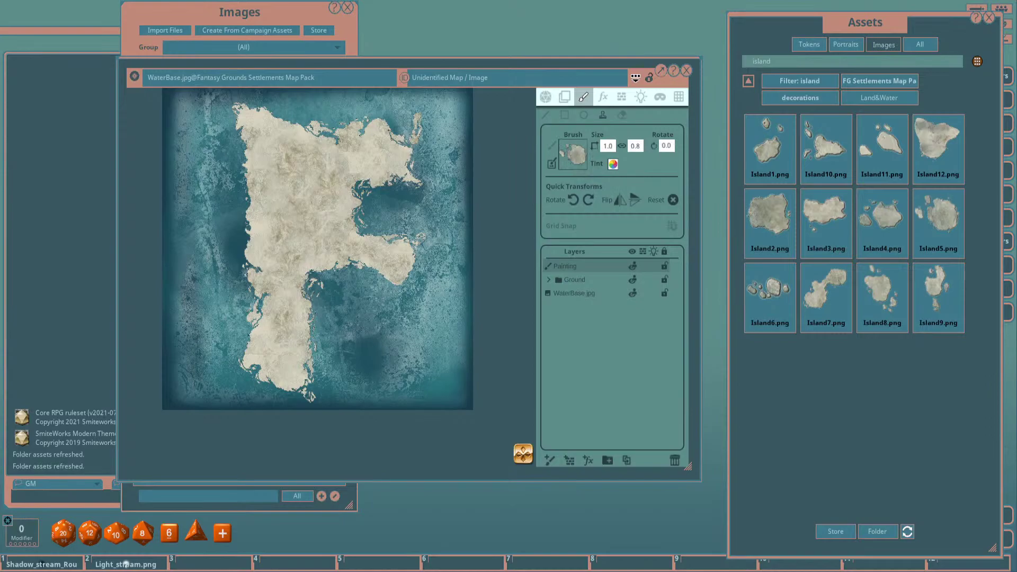
pyautogui.scroll(1, 320, 228)
pyautogui.keyDown('ctrl'); pyautogui.scroll(5, 341, 315); pyautogui.keyUp('ctrl')
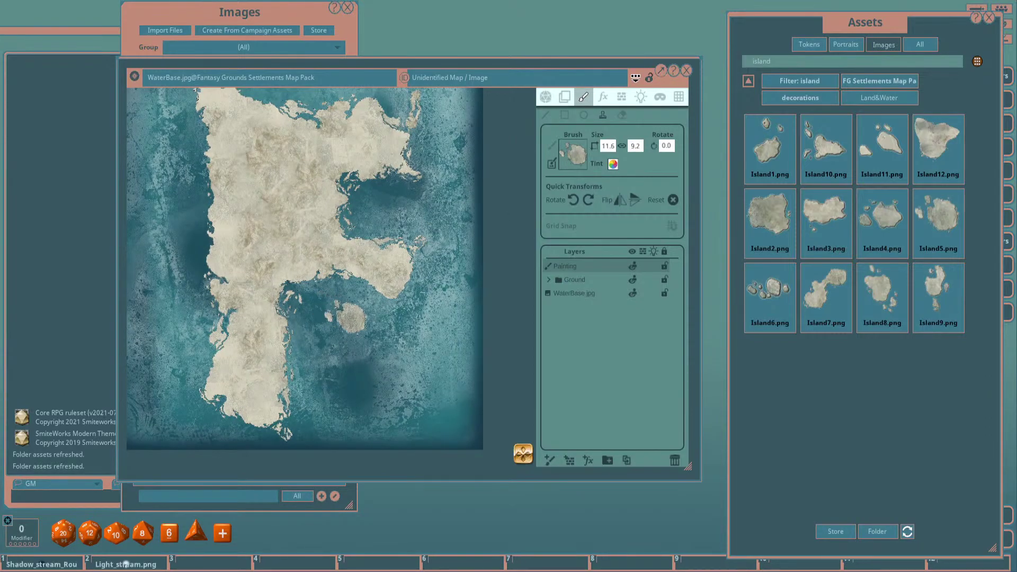
pyautogui.scroll(8, 308, 212)
pyautogui.keyDown('alt'); pyautogui.scroll(13, 302, 222); pyautogui.keyUp('alt')
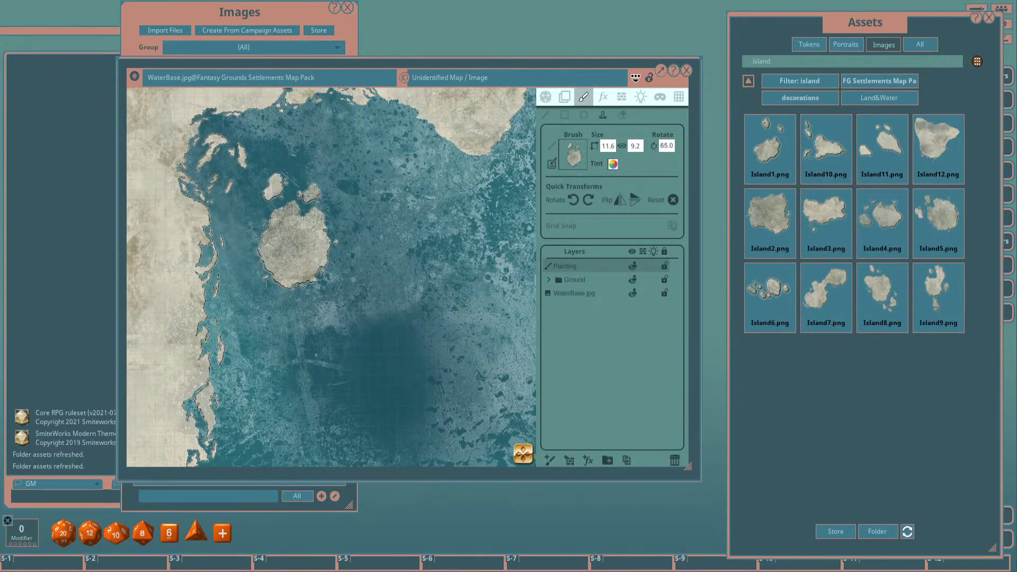
pyautogui.scroll(-6, 371, 254)
pyautogui.keyDown('ctrl'); pyautogui.scroll(-2, 387, 249); pyautogui.keyUp('ctrl')
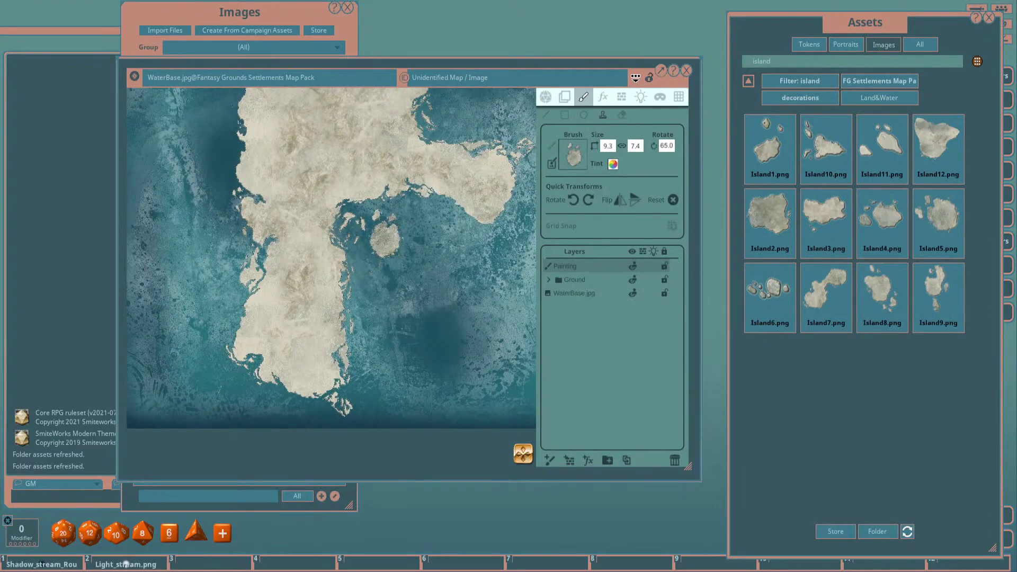
pyautogui.click(388, 238)
# Try an unproportional island brush of 5.0 by 7.4, rotated 125 degrees, just east of the painted island.
pyautogui.keyDown('alt'); pyautogui.scroll(-9, 337, 212); pyautogui.keyUp('alt')
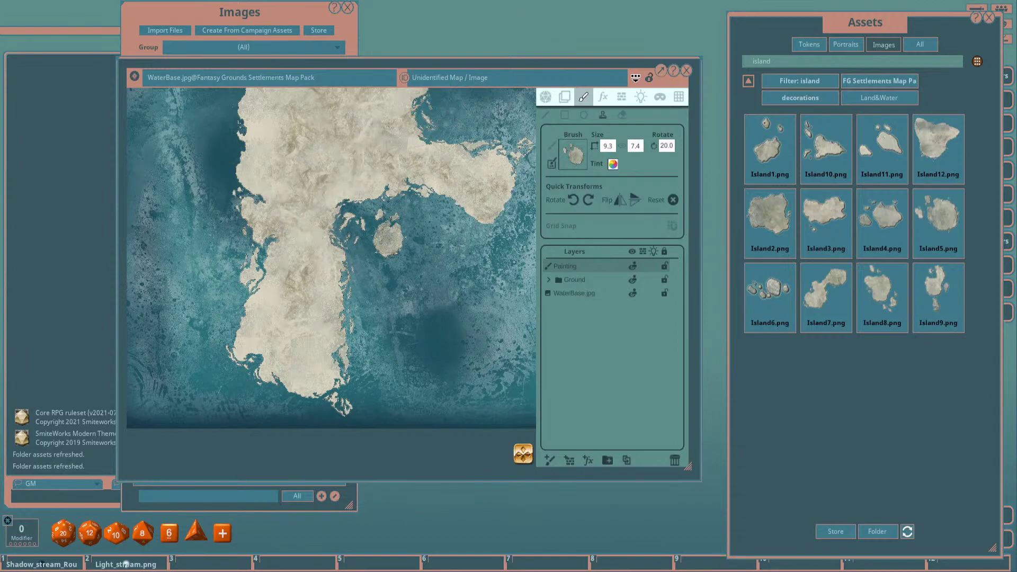
pyautogui.scroll(5, 426, 240)
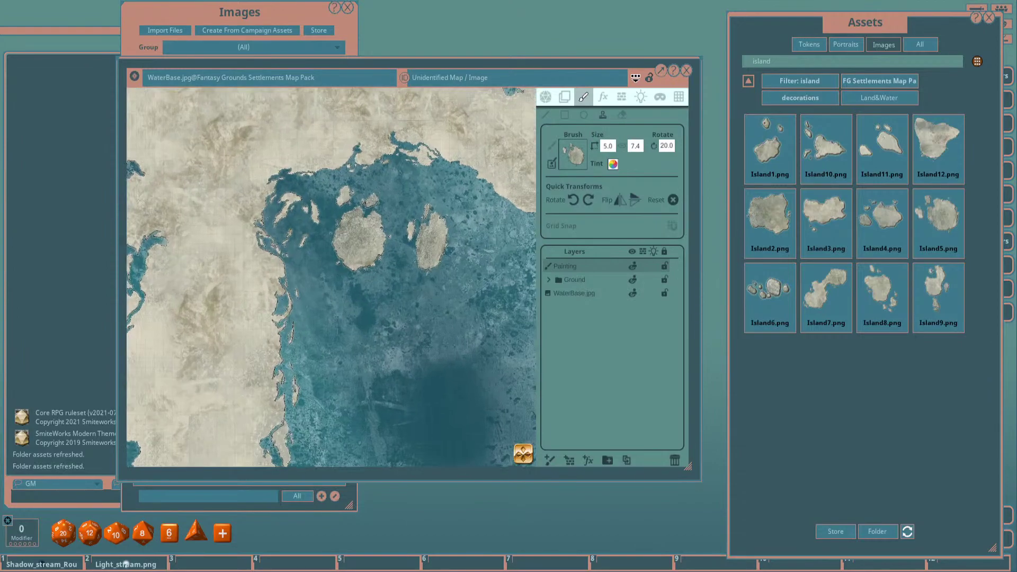
pyautogui.keyDown('alt'); pyautogui.scroll(7, 419, 239); pyautogui.keyUp('alt')
pyautogui.keyDown('shift'); pyautogui.scroll(14, 416, 238); pyautogui.keyUp('shift')
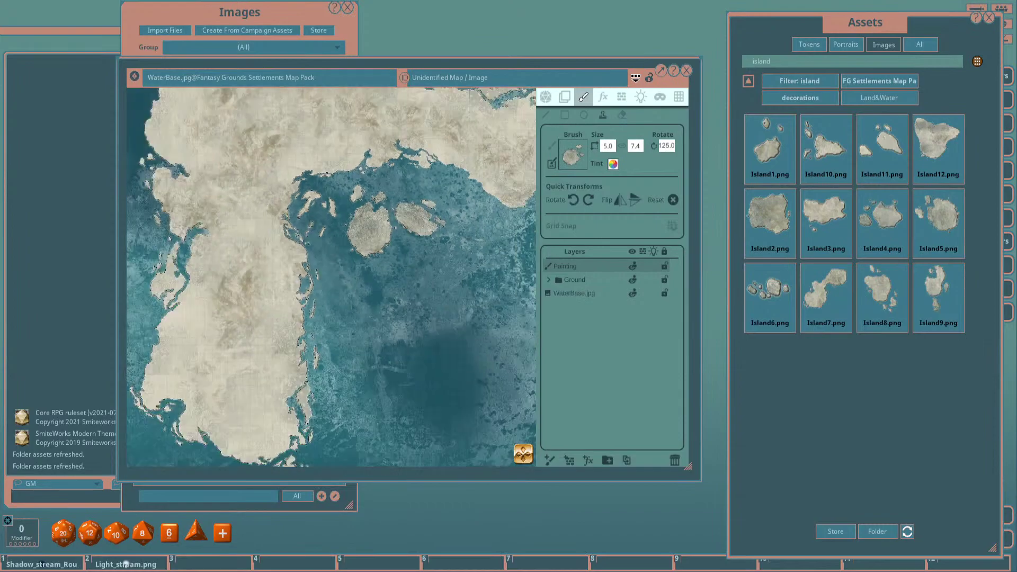
pyautogui.scroll(-5, 416, 239)
pyautogui.click(430, 217)
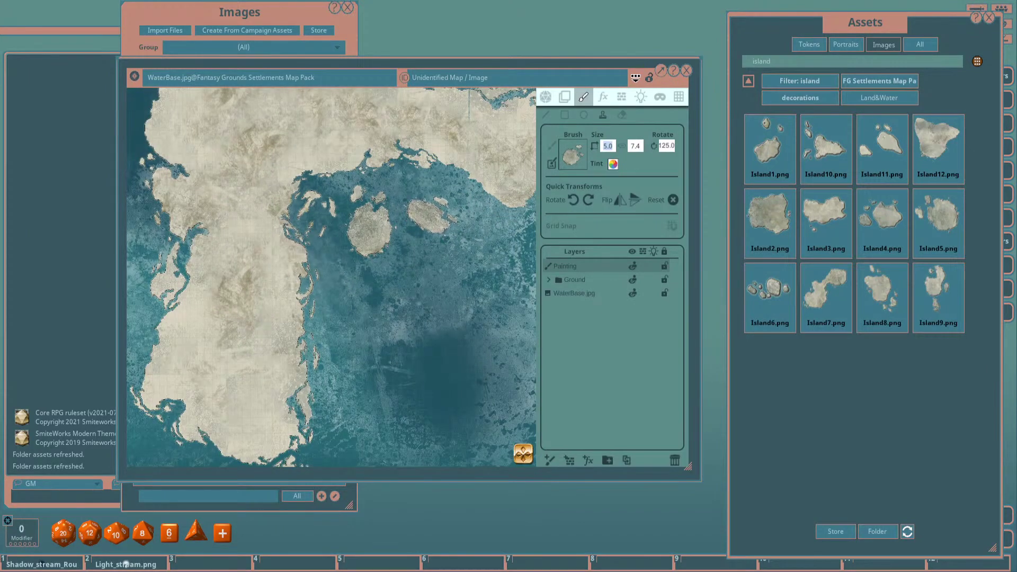
# Shrink the island brush to 3.6 by 3.8, rotated 75 degrees, and try it east of the painted southern island.
pyautogui.keyDown('ctrl'); pyautogui.scroll(-5, 426, 217); pyautogui.keyUp('ctrl')
pyautogui.scroll(-3, 424, 216)
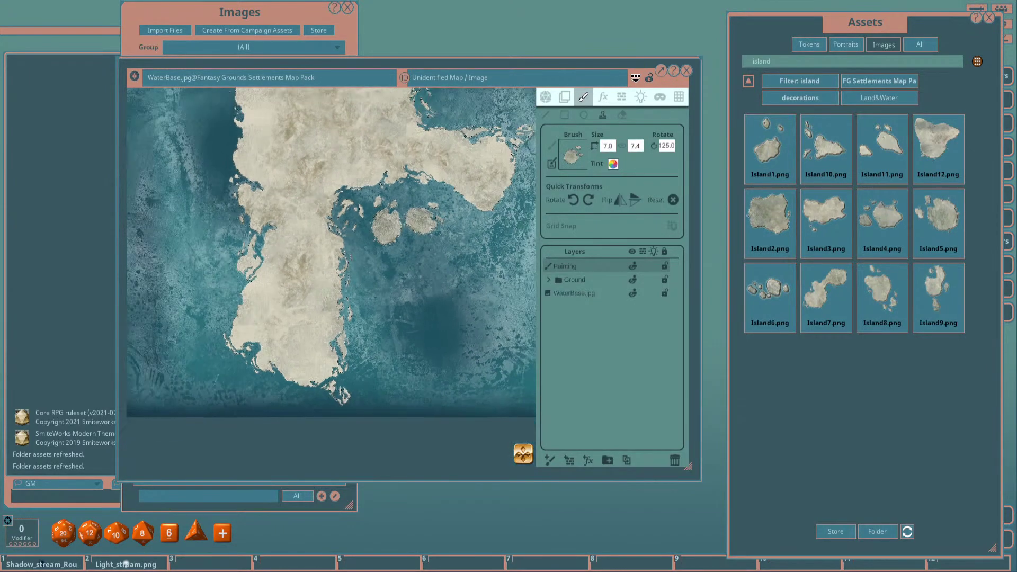
pyautogui.scroll(5, 422, 214)
pyautogui.keyDown('shift'); pyautogui.scroll(-10, 405, 197); pyautogui.keyUp('shift')
pyautogui.scroll(2, 405, 201)
pyautogui.scroll(-6, 406, 201)
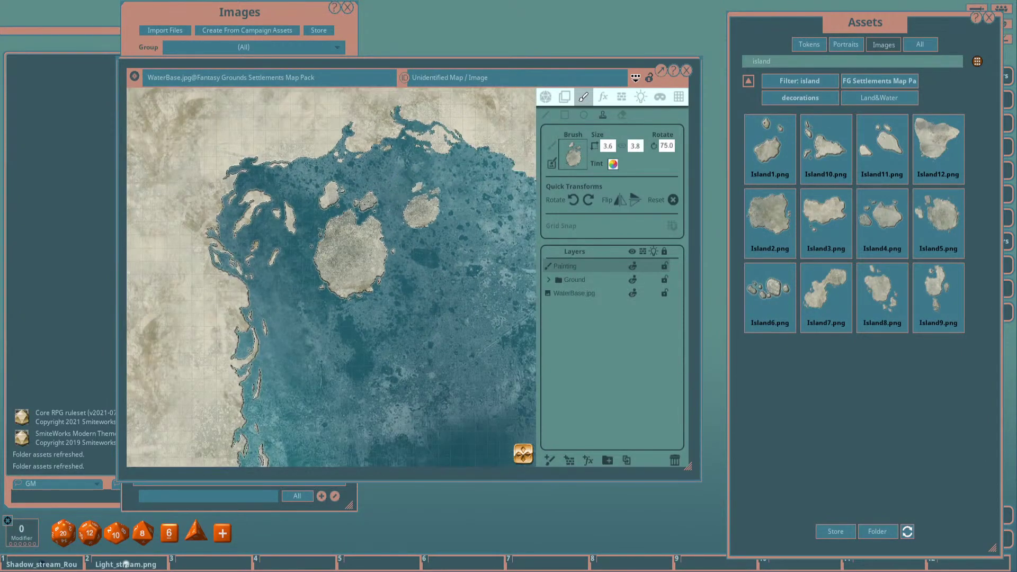
pyautogui.scroll(3, 405, 201)
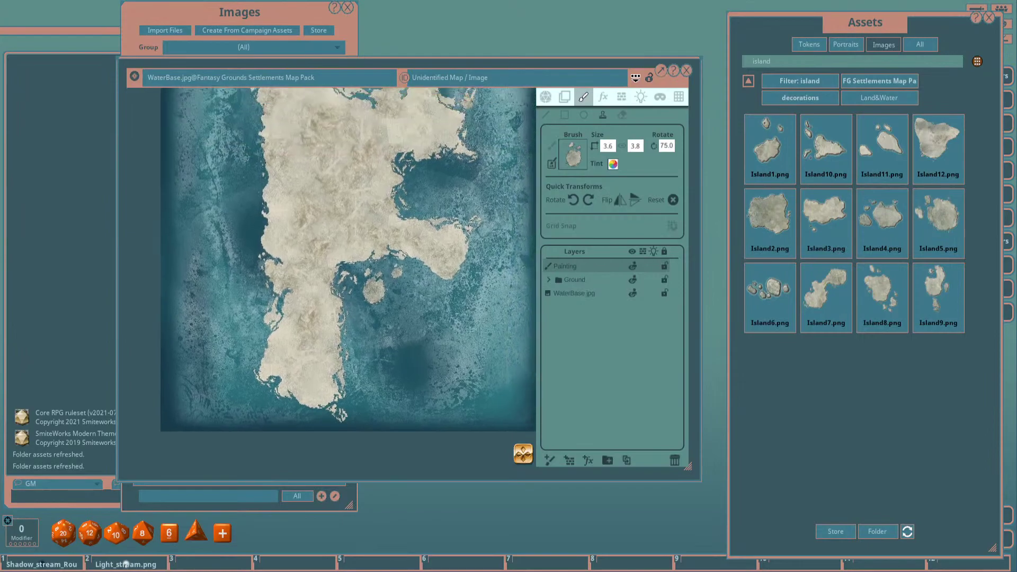
# Paint the 3.6 by 3.8 island brush, rotated 30 degrees, in the bay between the two eastern peninsulas.
pyautogui.scroll(-4, 405, 201)
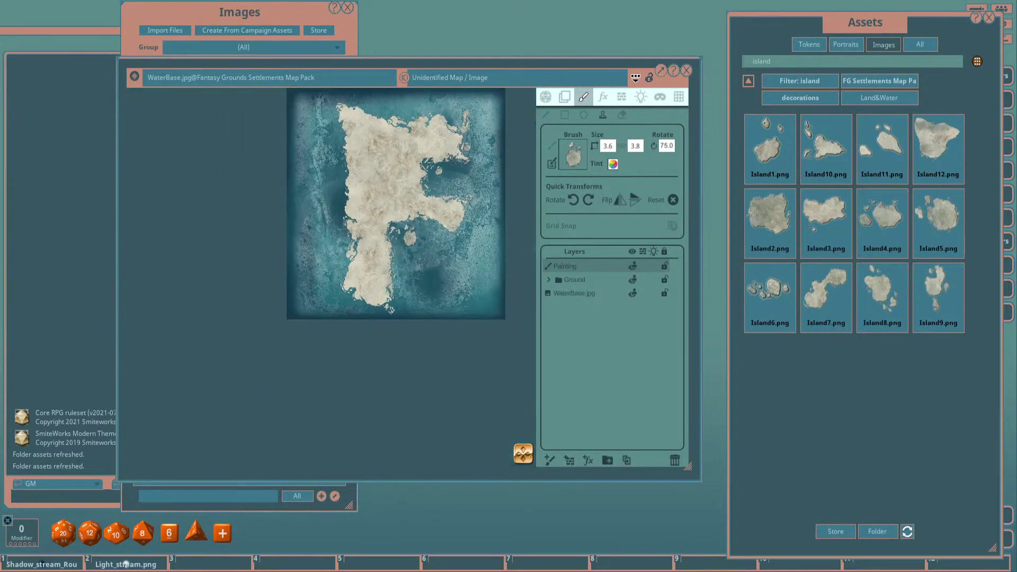
pyautogui.scroll(3, 496, 196)
pyautogui.keyDown('ctrl'); pyautogui.scroll(-3, 464, 183); pyautogui.keyUp('ctrl')
pyautogui.scroll(3, 464, 183)
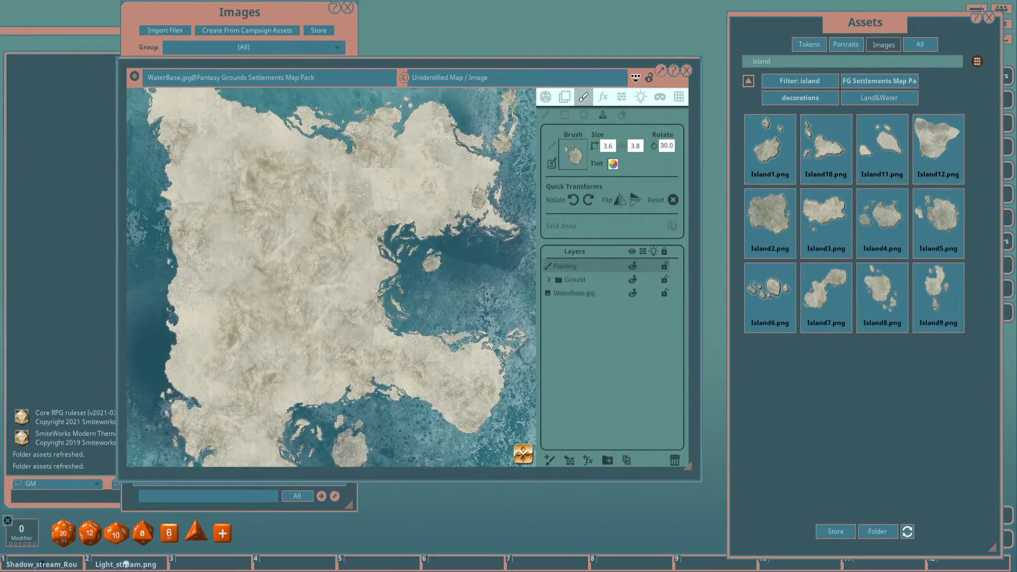
# Paint another island at 5.6 by 5.9, rotated 30 degrees, off the landmass's northwestern coast.
pyautogui.scroll(3, 225, 169)
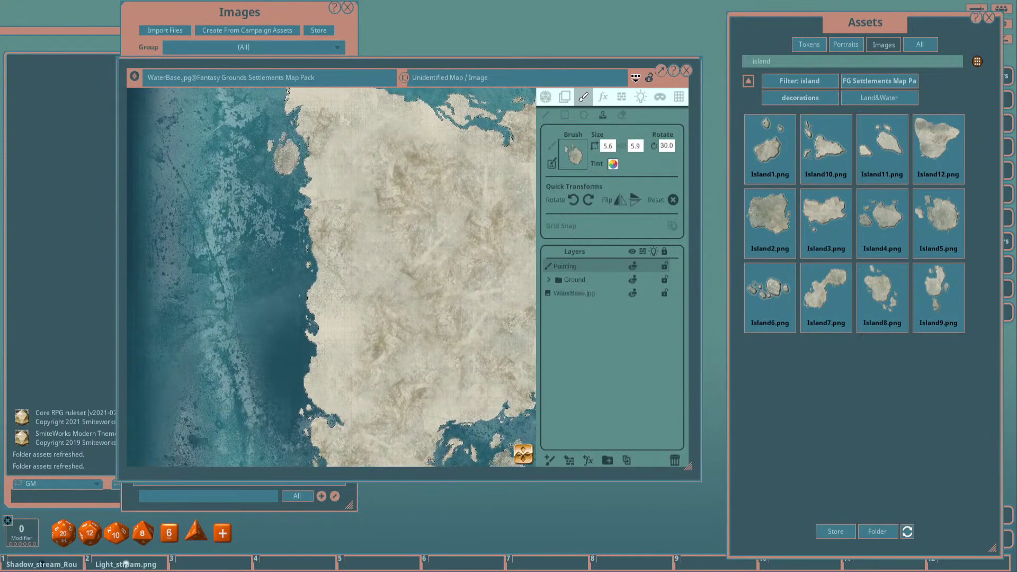
pyautogui.scroll(-3, 217, 170)
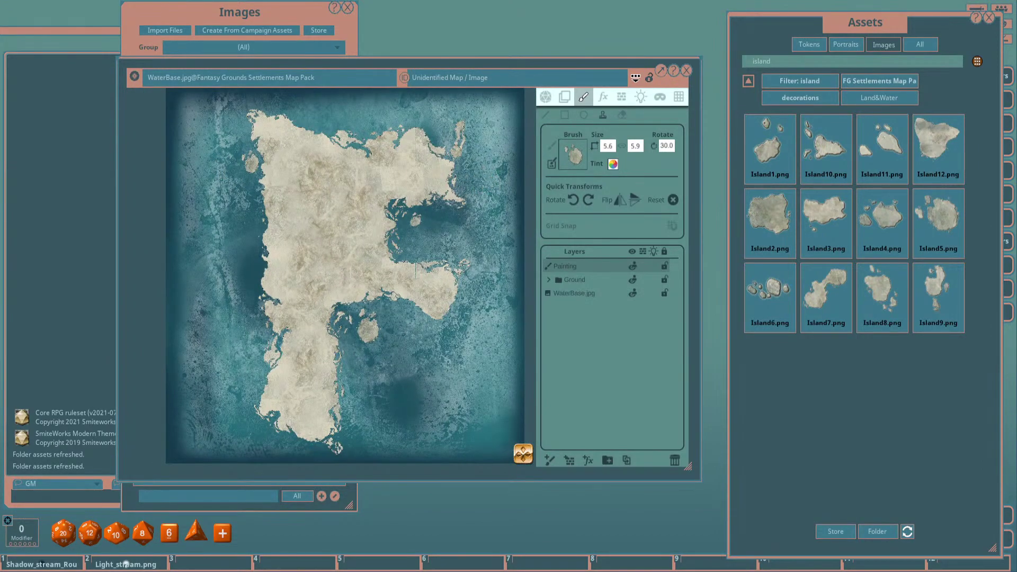
pyautogui.scroll(2, 456, 183)
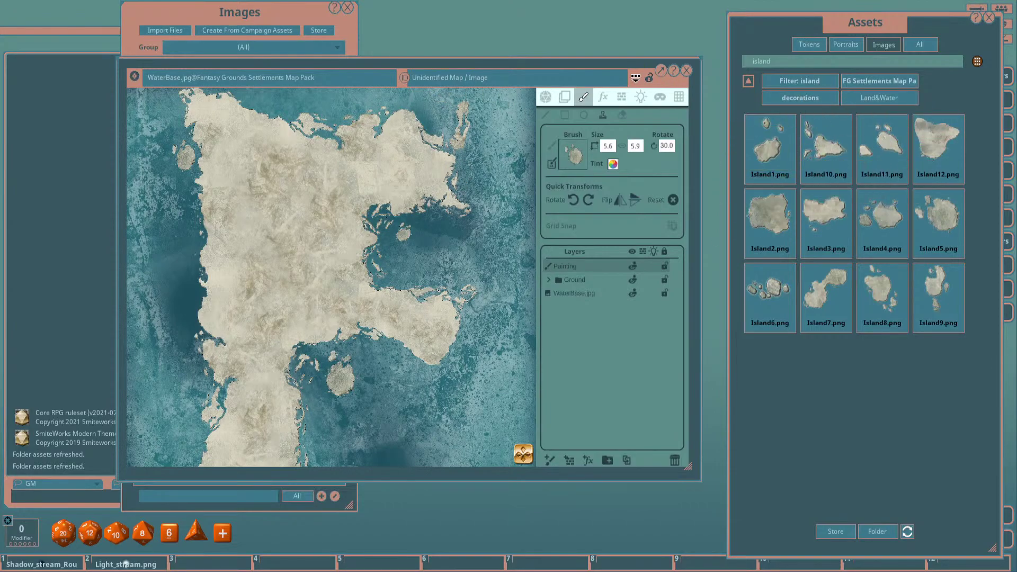
# Load Island2.png as the brush and paint it at 2.0 by 1.8, rotated 20 degrees, beside the northern bay's island.
pyautogui.moveTo(768, 216); pyautogui.dragTo(573, 154)
pyautogui.scroll(5, 392, 246)
pyautogui.scroll(4, 402, 212)
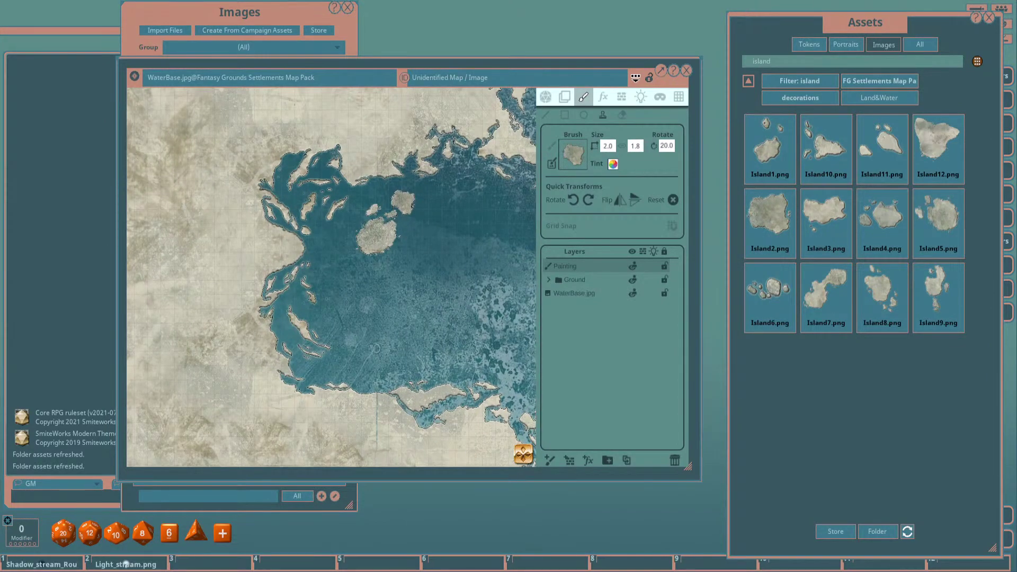
# Load Island1.png as the brush and paint it at 1.1 by 1.6, rotated 280 degrees, around the northern bay's islands.
pyautogui.scroll(-2, 415, 241)
pyautogui.moveTo(769, 151)
pyautogui.mouseDown()
pyautogui.moveTo(773, 128)
pyautogui.moveTo(646, 131)
pyautogui.moveTo(572, 155)
pyautogui.mouseUp()
pyautogui.scroll(2, 328, 272)
pyautogui.keyDown('shift'); pyautogui.scroll(-4, 329, 273); pyautogui.keyUp('shift')
pyautogui.click(331, 264)
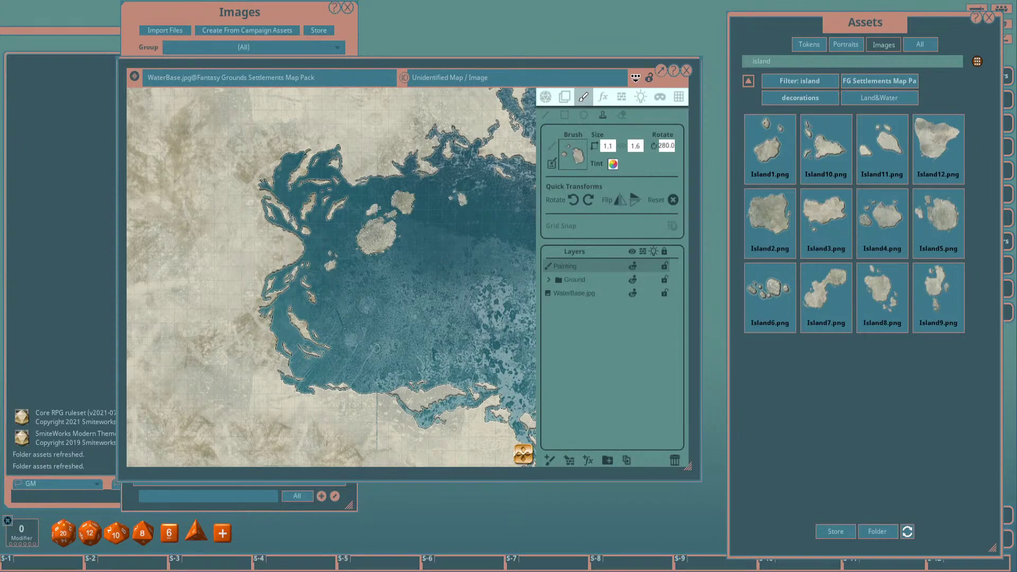
# Paint Island1.png at 2.7 by 3.8, rotated 280 degrees, just south of the island off the northwestern coast.
pyautogui.scroll(-3, 445, 194)
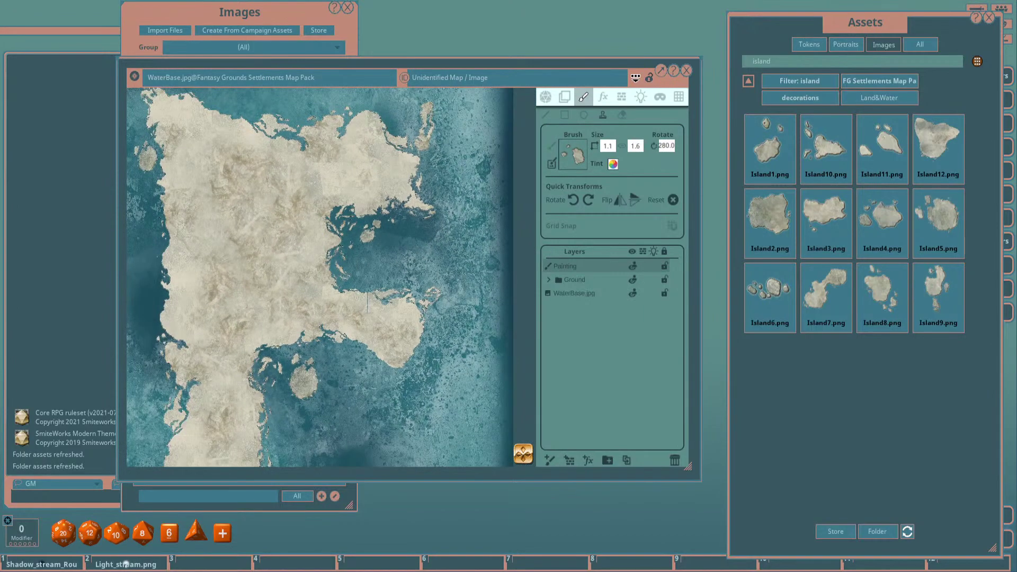
pyautogui.moveTo(146, 193); pyautogui.dragTo(297, 220)
pyautogui.keyDown('ctrl'); pyautogui.scroll(4, 294, 209); pyautogui.keyUp('ctrl')
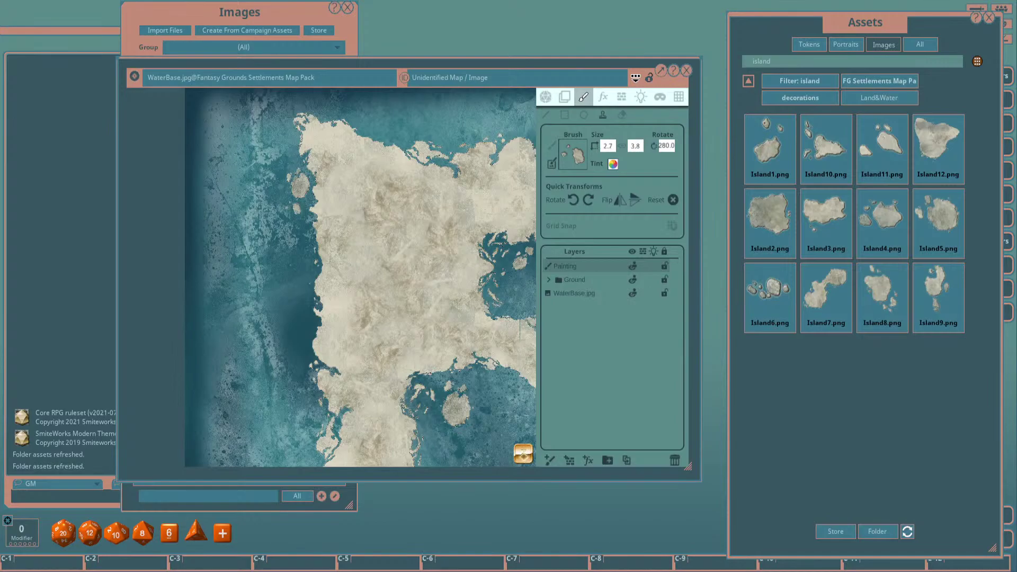
# Paint Island1.png at 5.3 by 7.5, rotated 340 degrees, off the middle of the western coast.
pyautogui.scroll(-3, 244, 216)
pyautogui.scroll(3, 244, 216)
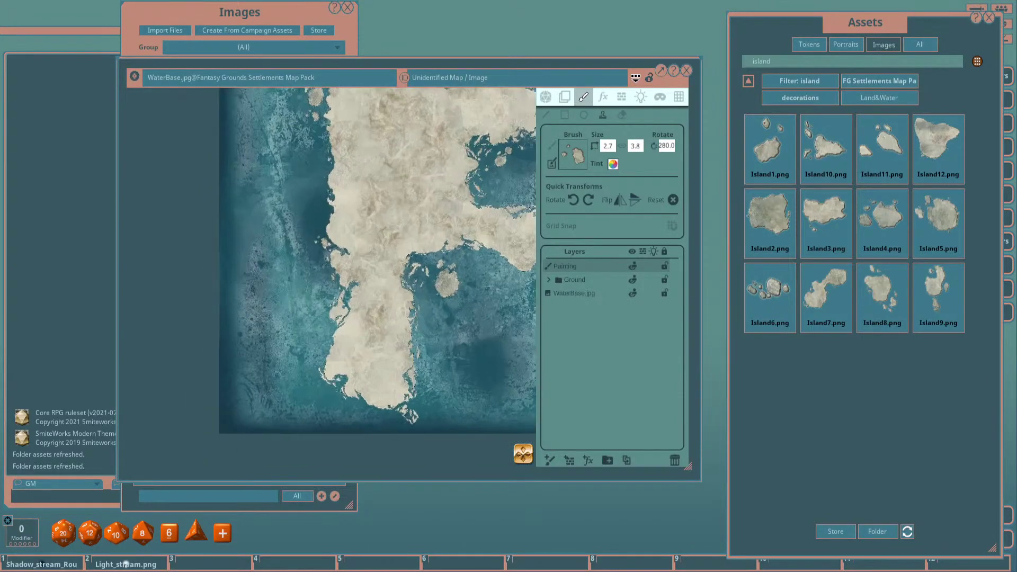
pyautogui.keyDown('ctrl'); pyautogui.scroll(-2, 312, 265); pyautogui.keyUp('ctrl')
pyautogui.scroll(3, 313, 264)
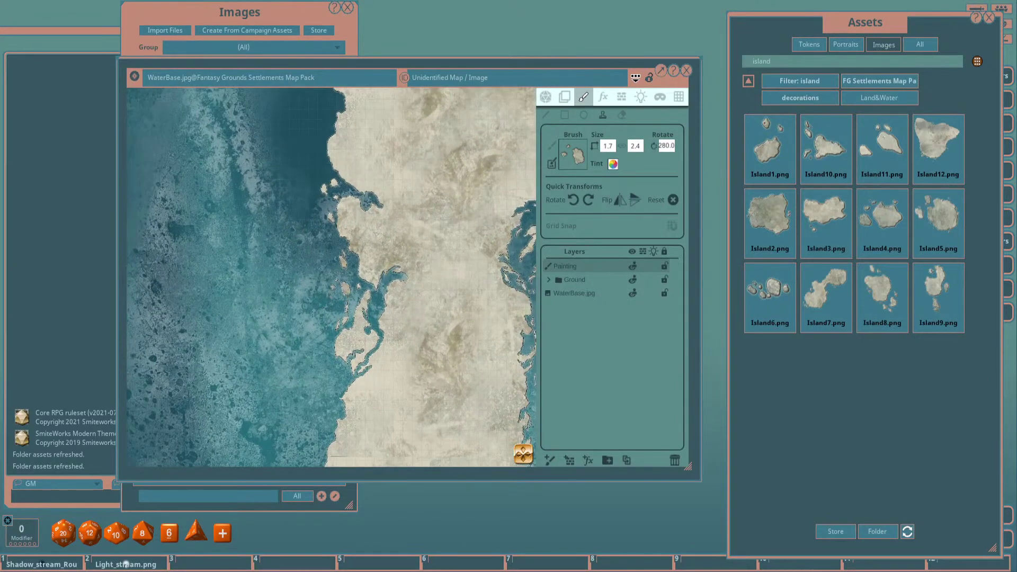
pyautogui.scroll(-3, 254, 286)
pyautogui.keyDown('shift'); pyautogui.scroll(5, 378, 288); pyautogui.keyUp('shift')
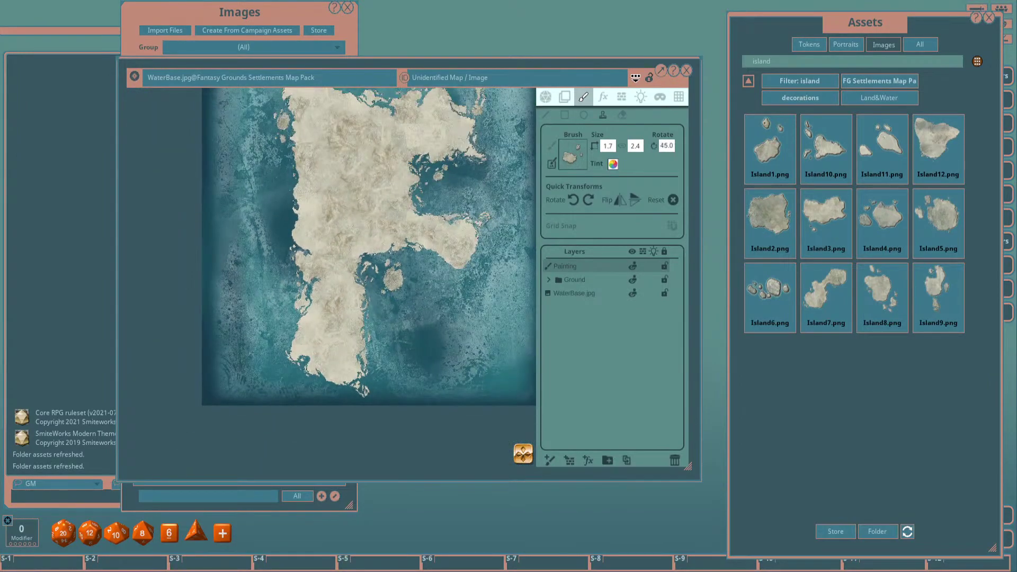
pyautogui.keyDown('ctrl'); pyautogui.scroll(2, 381, 294); pyautogui.keyUp('ctrl')
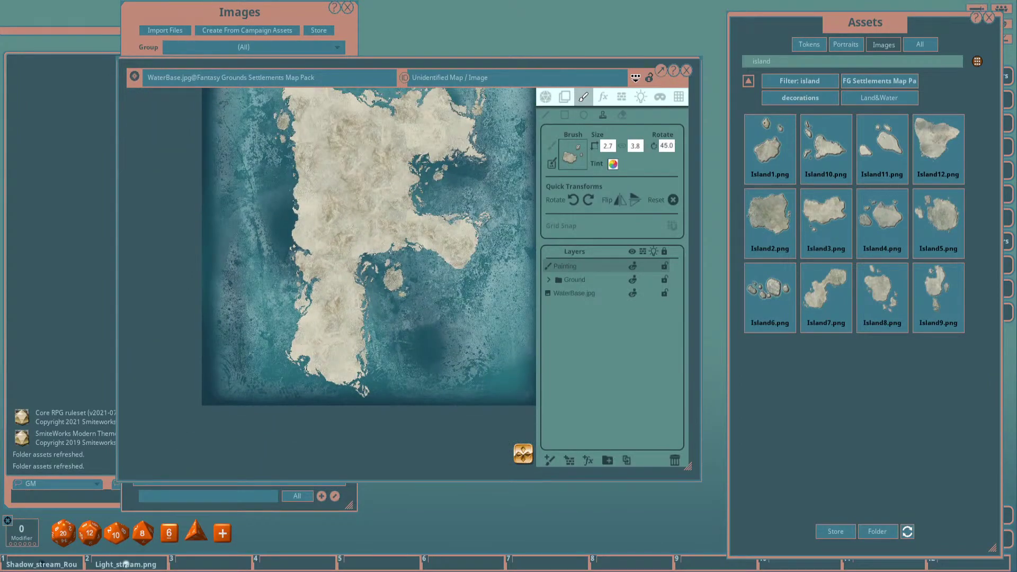
pyautogui.scroll(-2, 369, 249)
pyautogui.scroll(3, 369, 249)
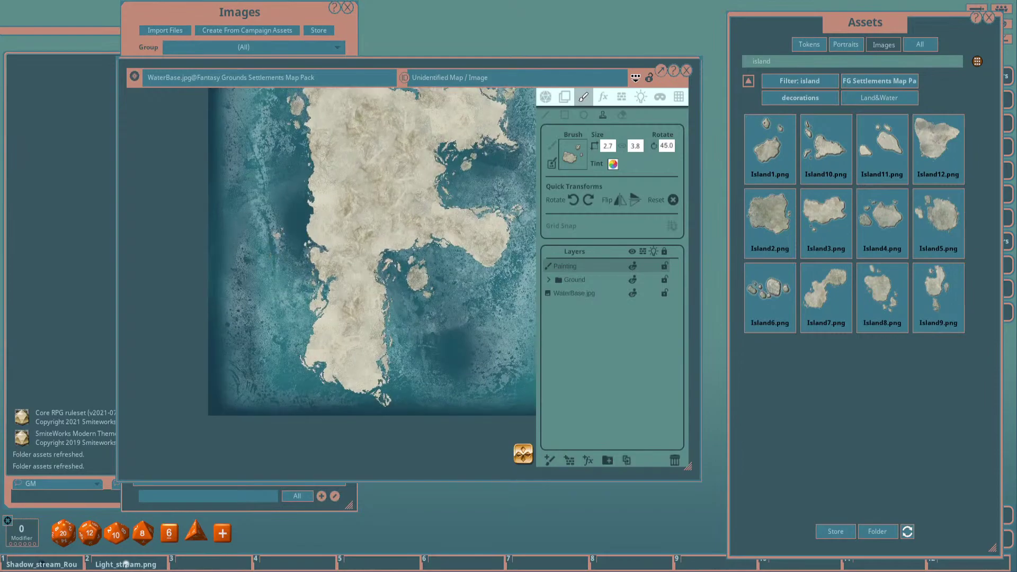
pyautogui.keyDown('ctrl'); pyautogui.scroll(3, 279, 229); pyautogui.keyUp('ctrl')
pyautogui.keyDown('shift'); pyautogui.scroll(-2, 291, 217); pyautogui.keyUp('shift')
pyautogui.keyDown('shift'); pyautogui.scroll(-3, 294, 216); pyautogui.keyUp('shift')
pyautogui.scroll(-2, 385, 272)
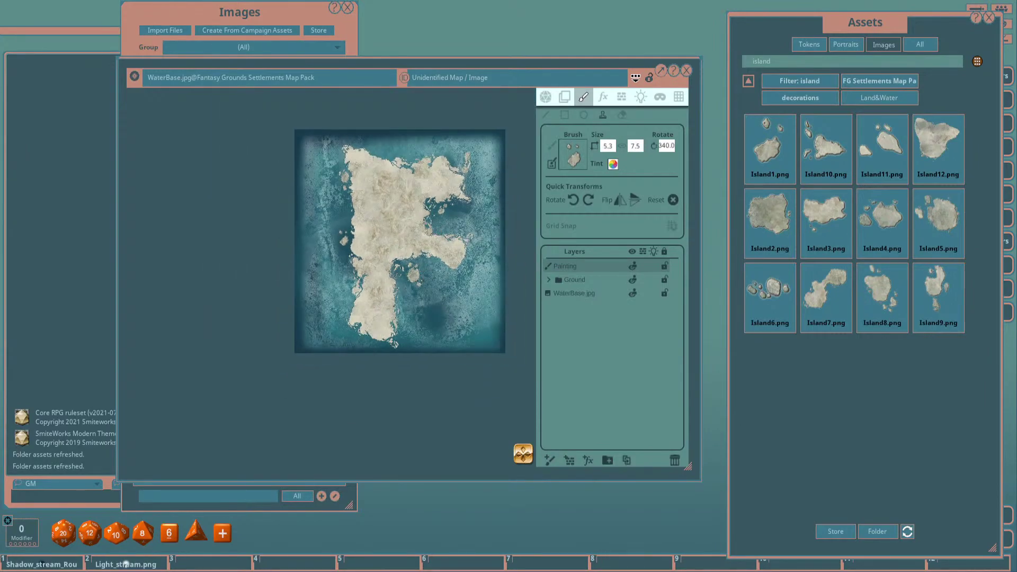
# Move the Painting layer into the Ground folder and collapse the folder.
pyautogui.scroll(3, 427, 231)
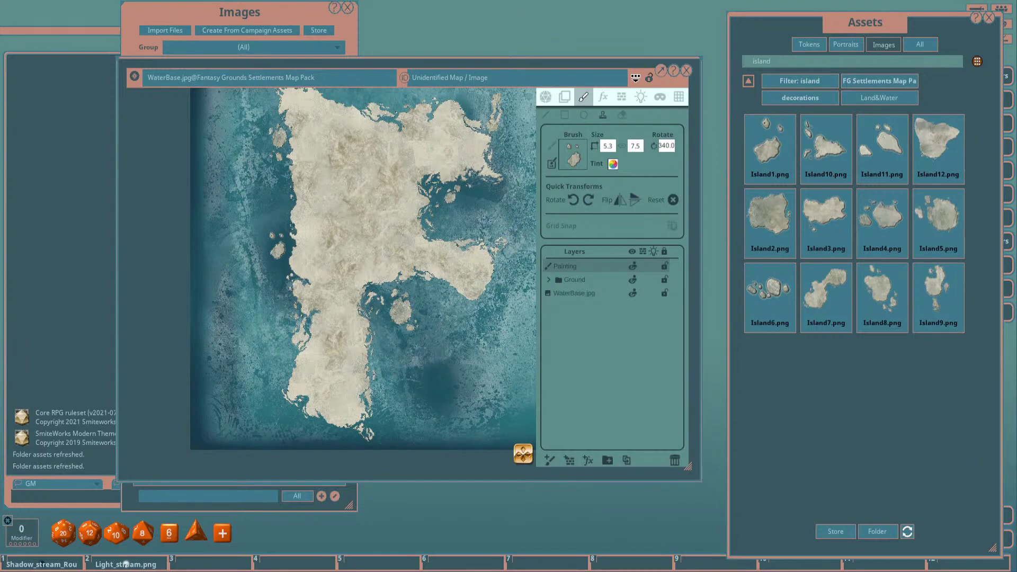
pyautogui.click(549, 279)
pyautogui.moveTo(564, 266); pyautogui.dragTo(564, 281)
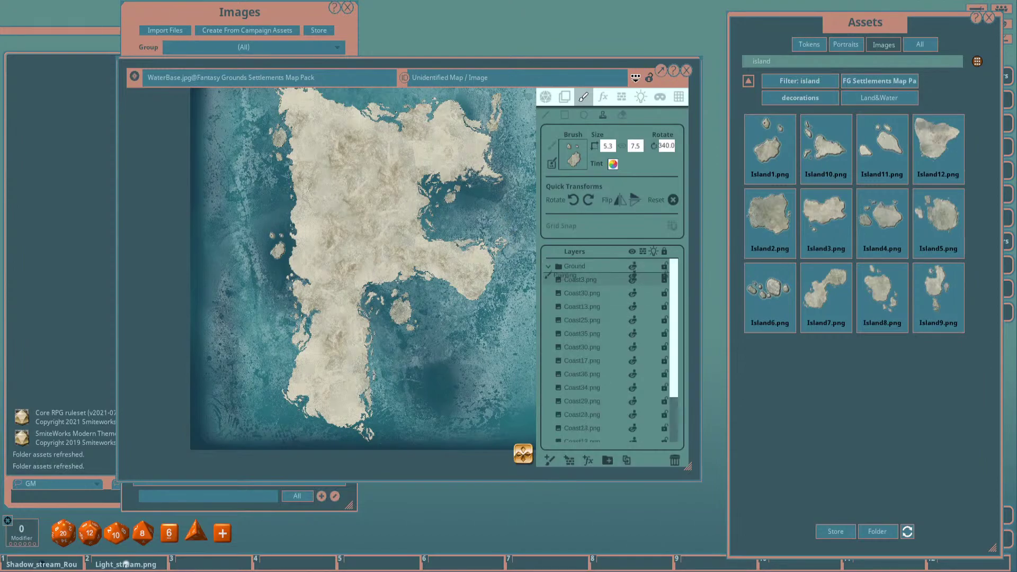
pyautogui.click(548, 266)
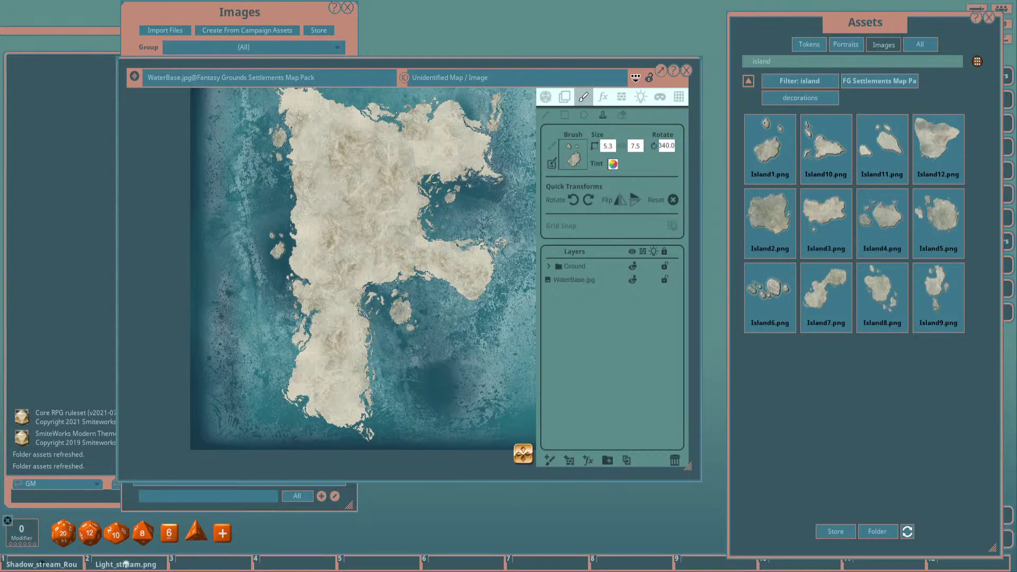
# Clear the island filter and view the full contents of the Land&Water asset folder.
pyautogui.press('BackSpace')
pyautogui.press('BackSpace')
pyautogui.press('BackSpace')
pyautogui.press('BackSpace')
pyautogui.press('BackSpace')
pyautogui.press('BackSpace')
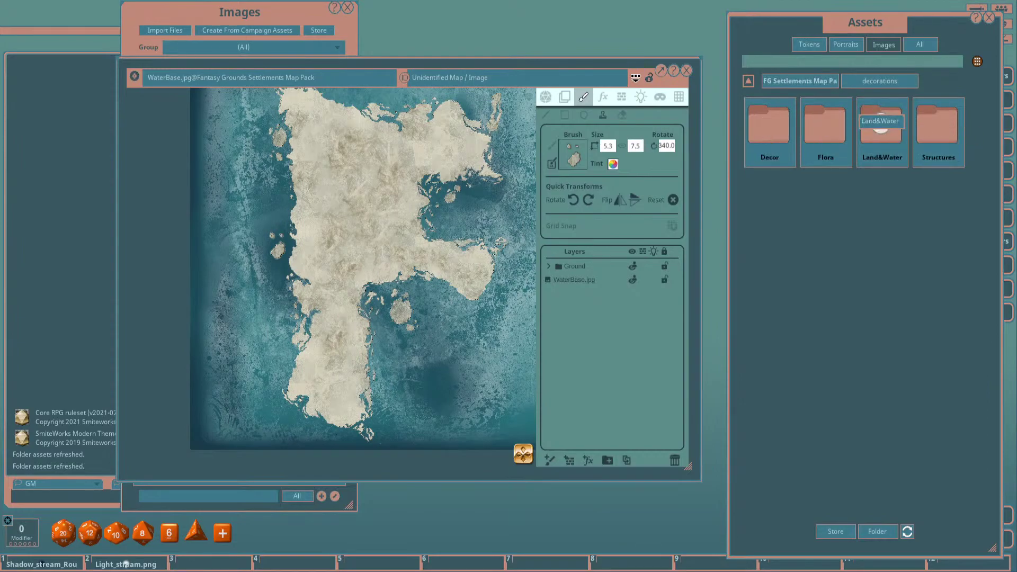
pyautogui.click(881, 124)
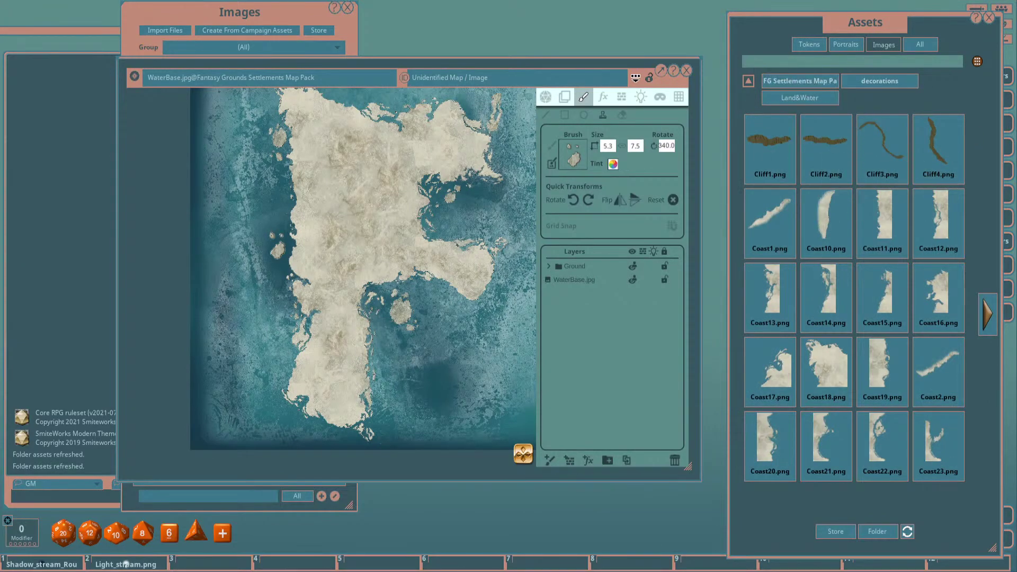
# Look through the Flora folder's tree, crop and grass assets and return to the decorations folder.
pyautogui.press('BackSpace')
pyautogui.click(824, 126)
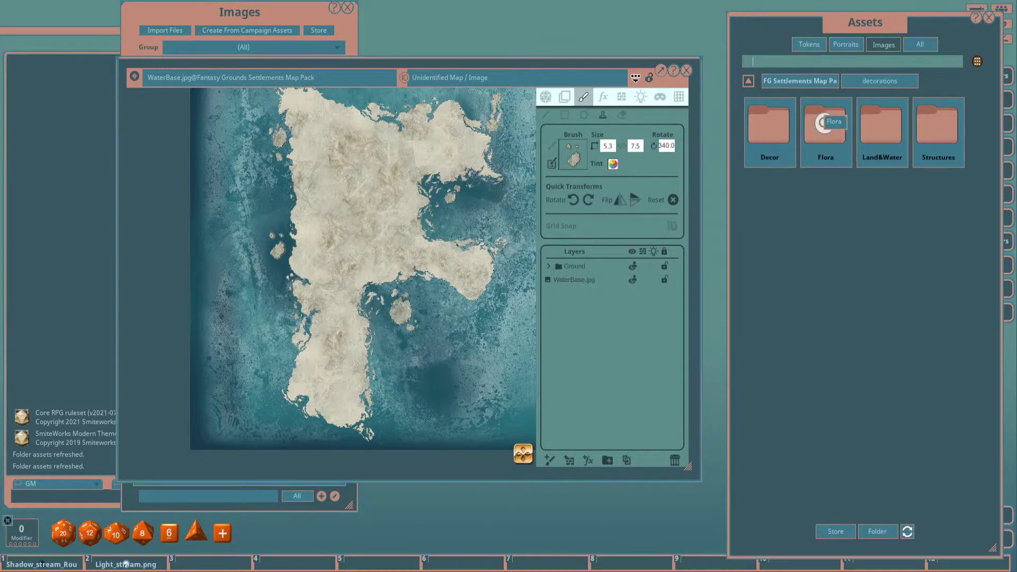
pyautogui.click(822, 124)
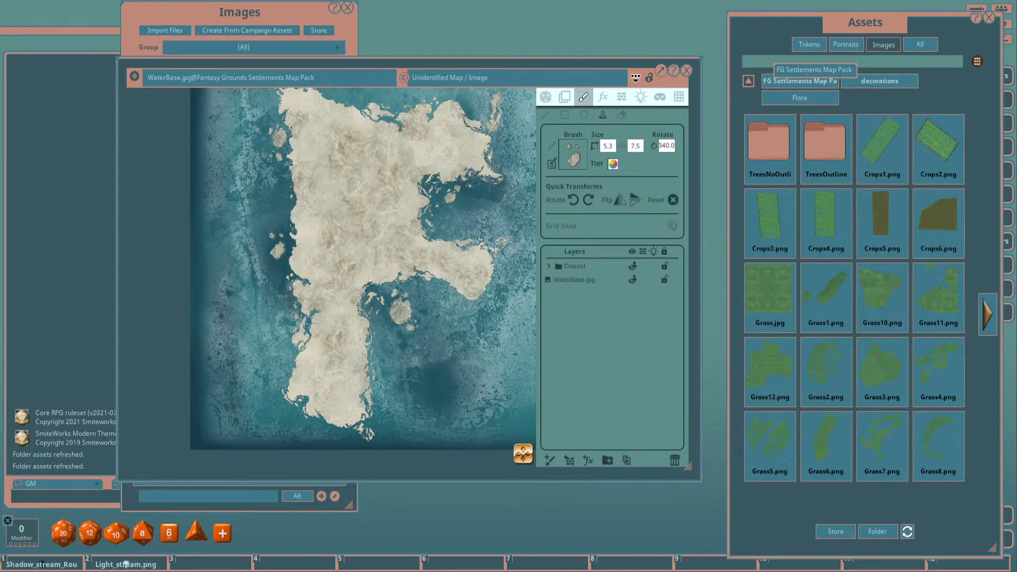
pyautogui.click(799, 81)
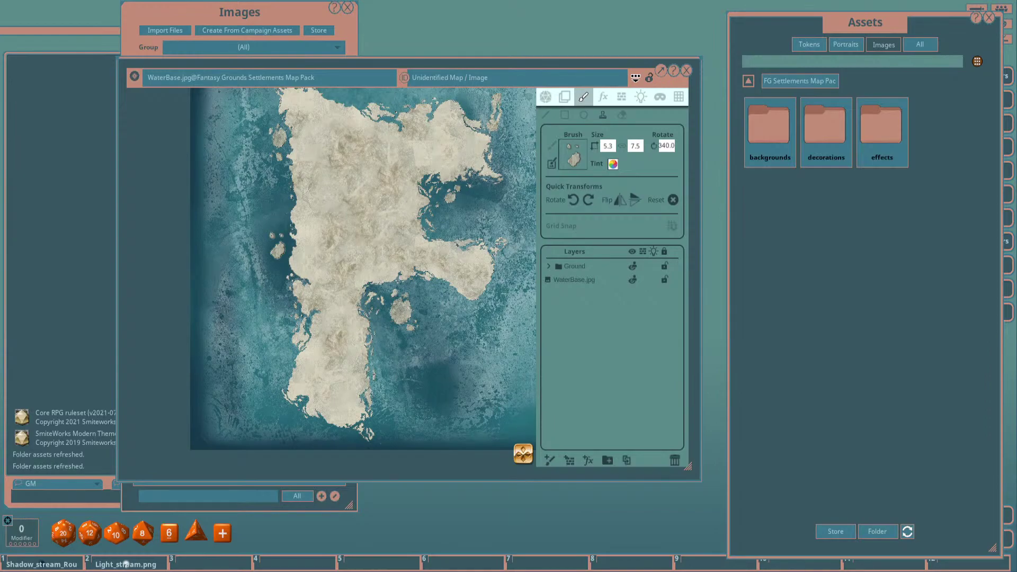
pyautogui.click(810, 125)
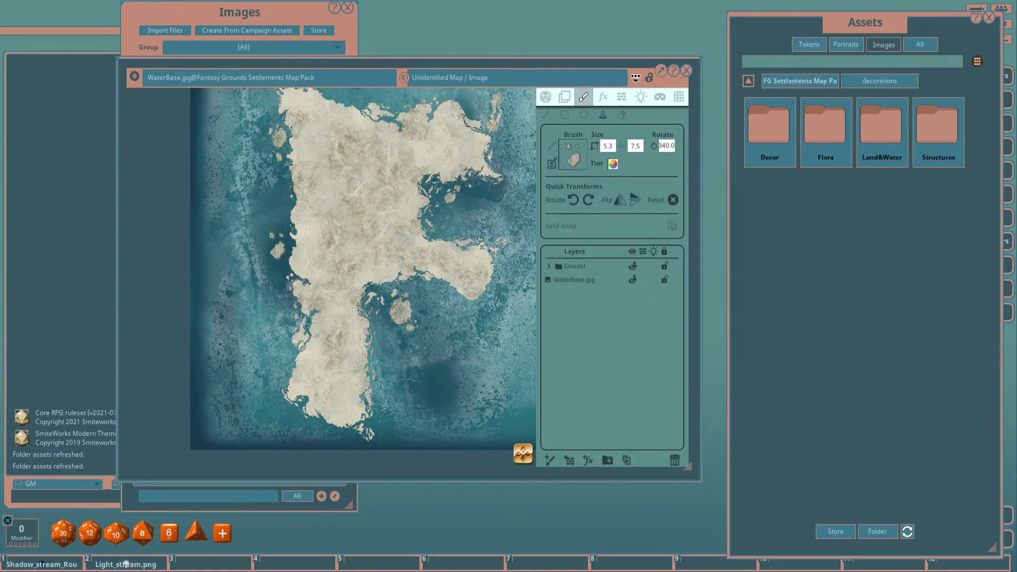
# Filter the Land&Water assets by "lake".
pyautogui.click(879, 125)
pyautogui.write('lake')
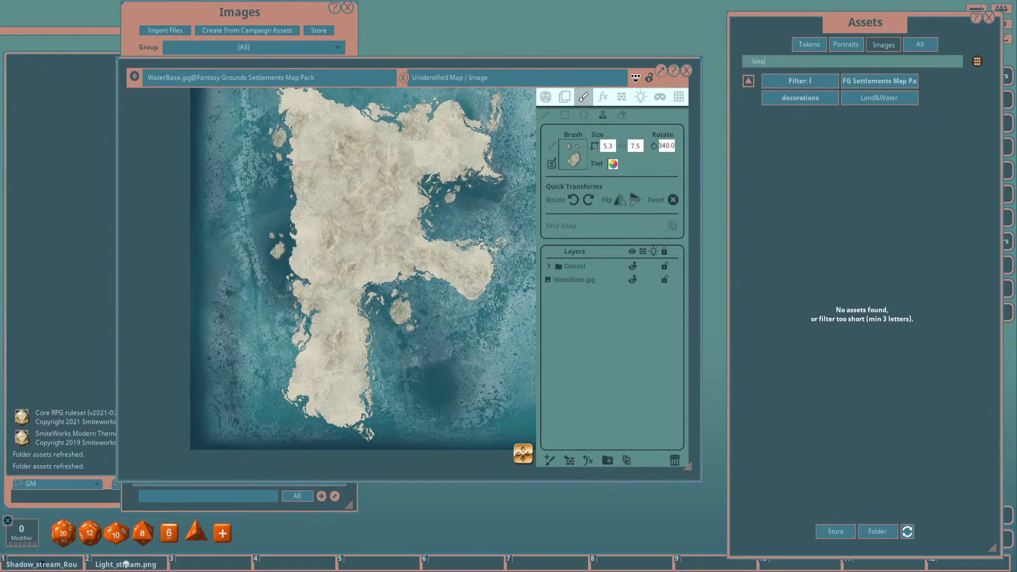
pyautogui.press('BackSpace')
pyautogui.press('BackSpace')
pyautogui.press('BackSpace')
pyautogui.press('BackSpace')
pyautogui.write('lak')
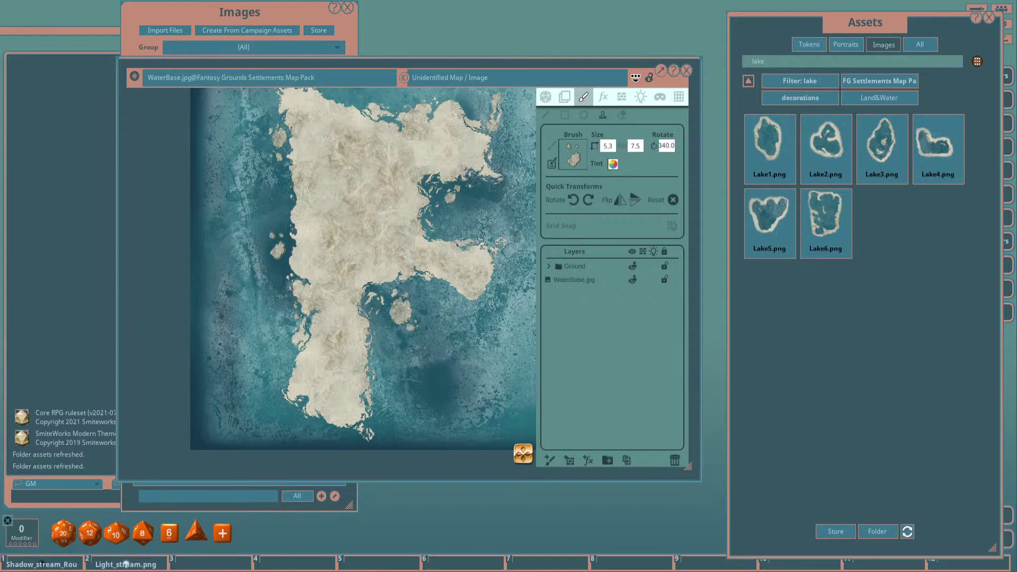
# Place Lake6.png inland on the western side of the landmass, level with the northern bay.
pyautogui.moveTo(825, 217); pyautogui.dragTo(345, 217)
pyautogui.scroll(5, 345, 217)
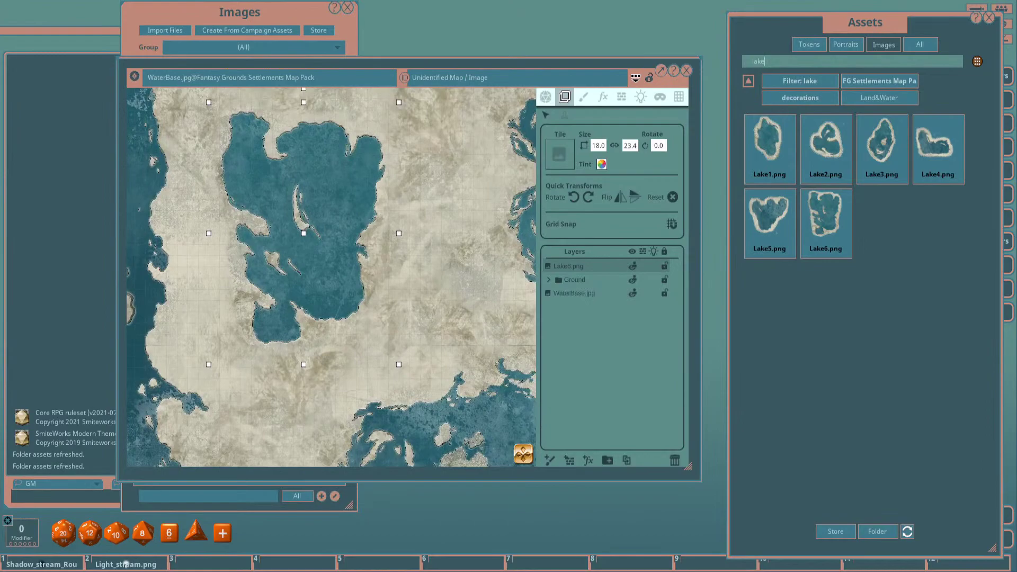
pyautogui.scroll(-8, 298, 202)
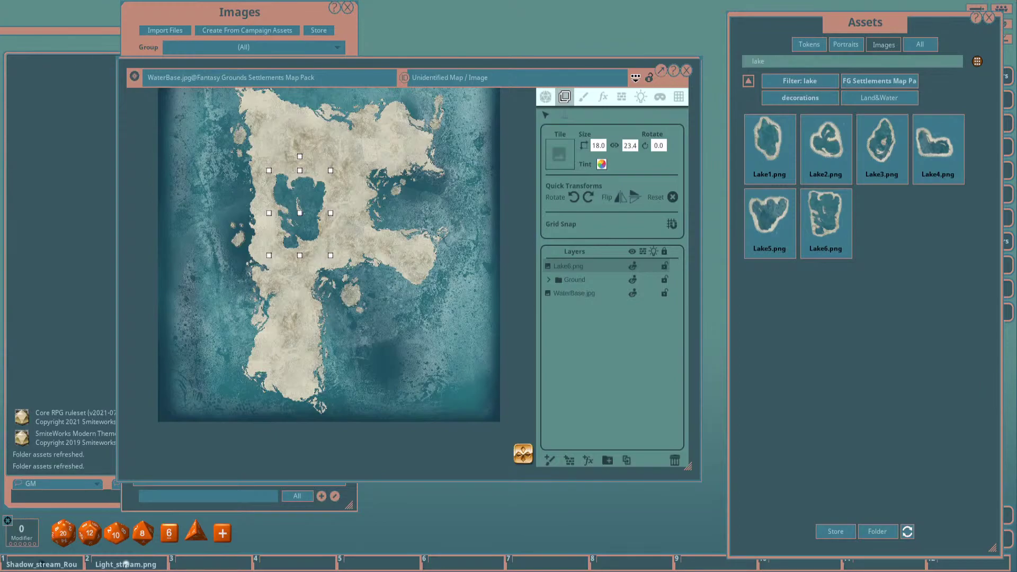
# Place Lake2.png on the northeastern peninsula.
pyautogui.moveTo(826, 141); pyautogui.dragTo(395, 142)
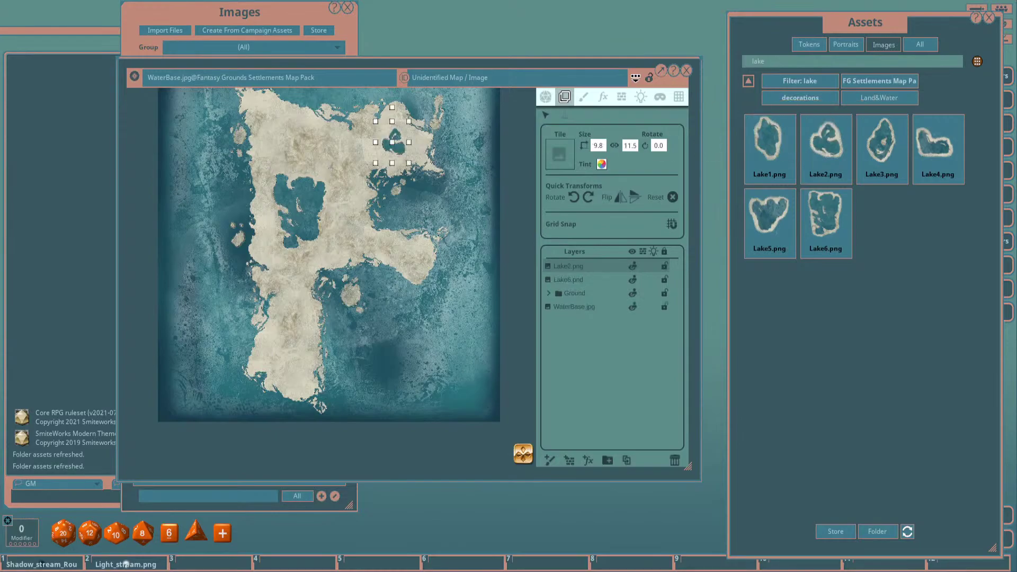
pyautogui.scroll(2, 394, 142)
pyautogui.scroll(-2, 413, 153)
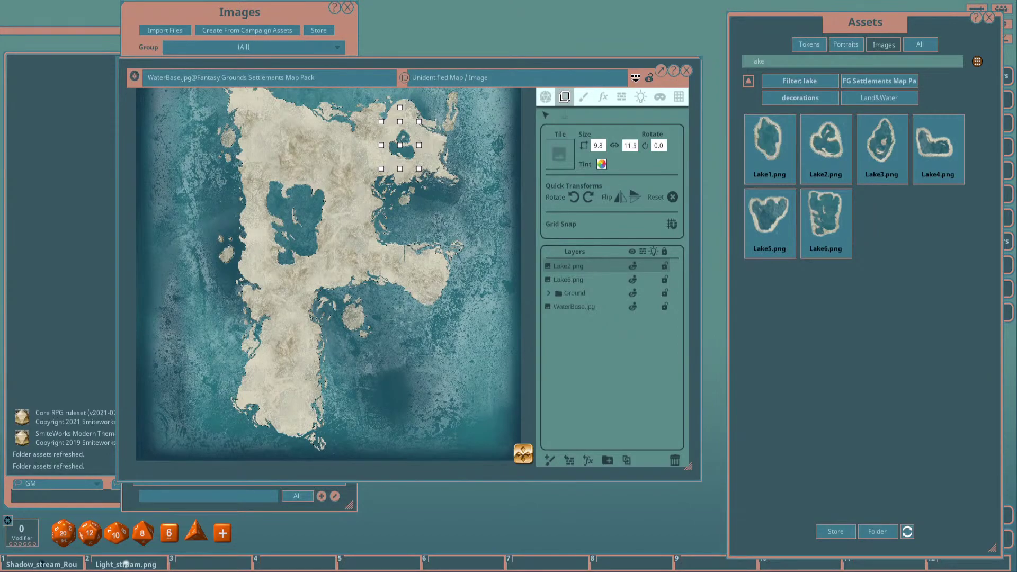
# Replace the Land&Water asset filter with "river".
pyautogui.press('BackSpace')
pyautogui.press('BackSpace')
pyautogui.press('BackSpace')
pyautogui.press('BackSpace')
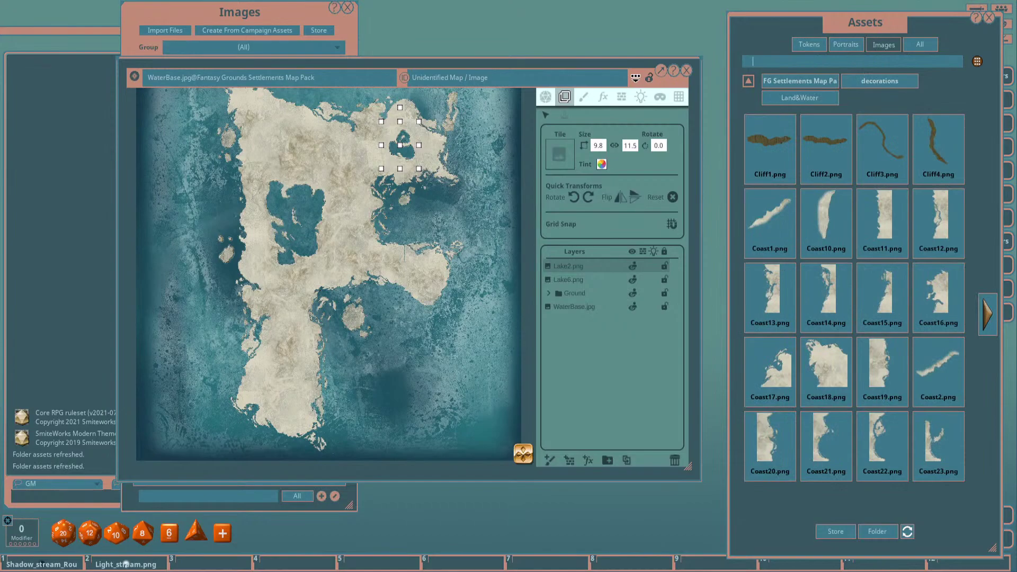
pyautogui.write('river')
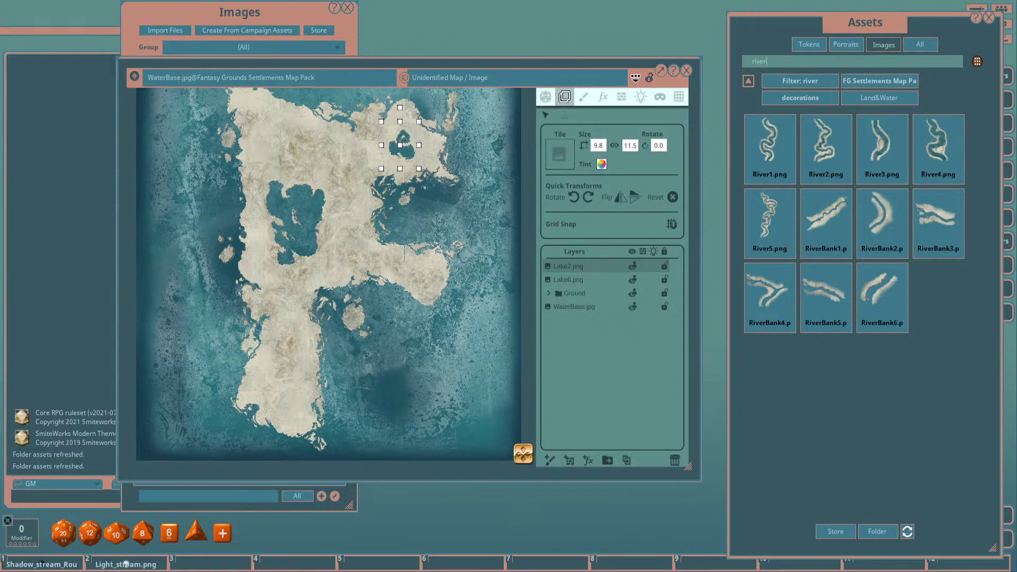
# Place River5.png north of the western lake and move it up toward the landmass's northern coast.
pyautogui.moveTo(770, 217); pyautogui.dragTo(339, 214)
pyautogui.scroll(3, 339, 213)
pyautogui.scroll(2, 364, 193)
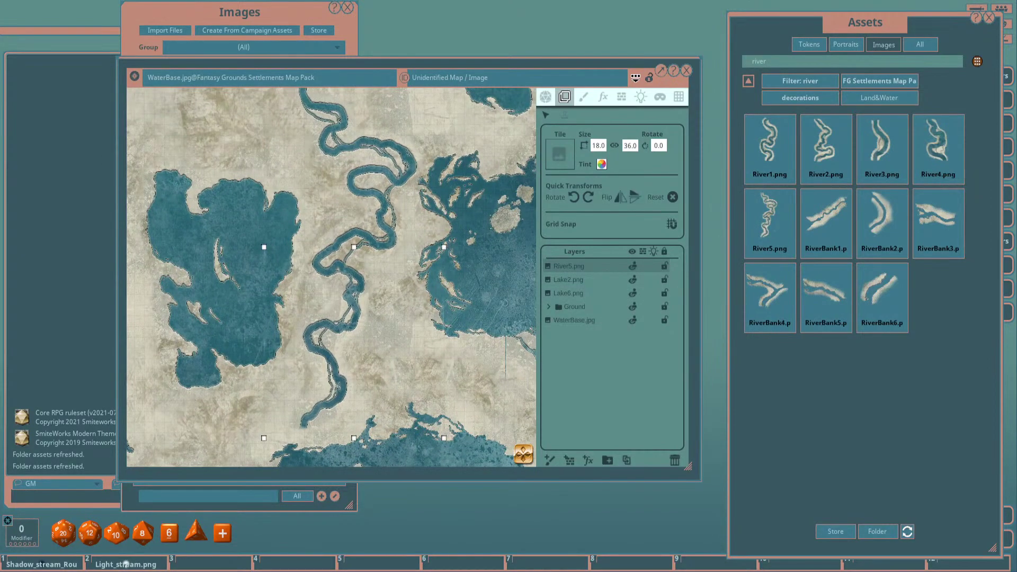
pyautogui.scroll(-2, 429, 228)
pyautogui.scroll(-2, 396, 217)
pyautogui.moveTo(371, 244); pyautogui.dragTo(376, 207)
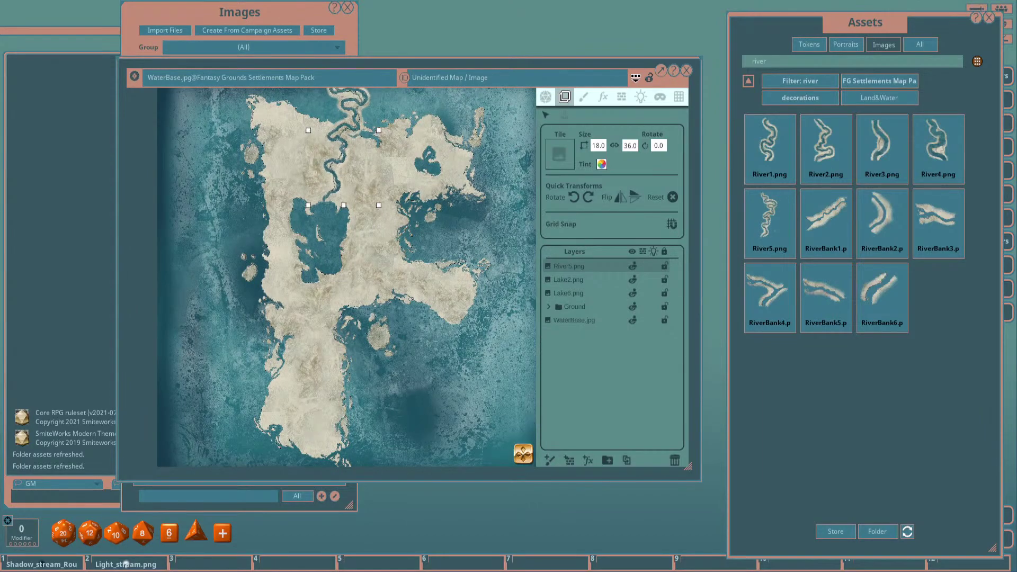
pyautogui.scroll(2, 337, 188)
pyautogui.scroll(3, 331, 277)
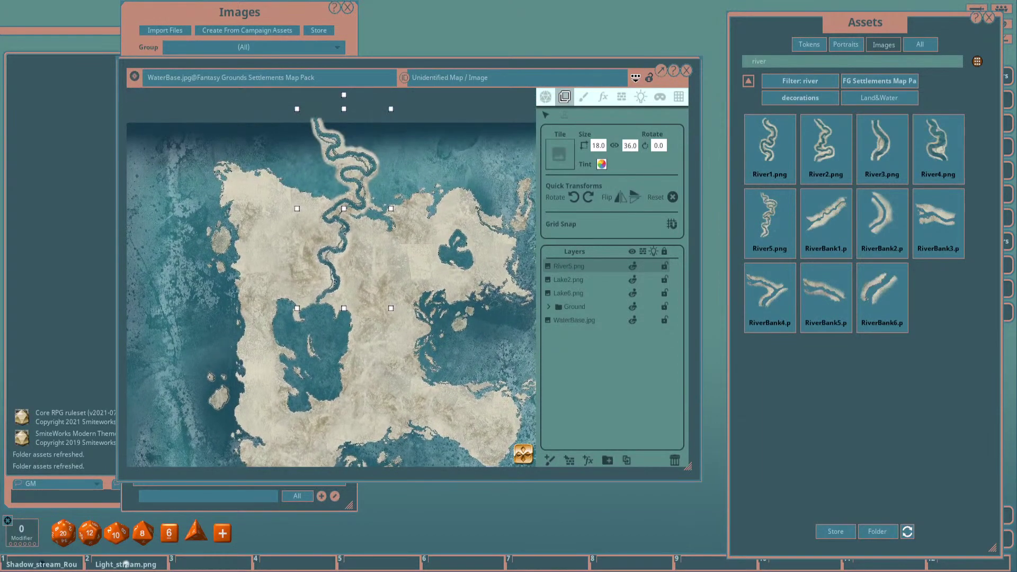
# Resize River5.png to about 12.9 wide and 27.4 high, keeping it between the northern coast and the western lake.
pyautogui.scroll(-5, 344, 208)
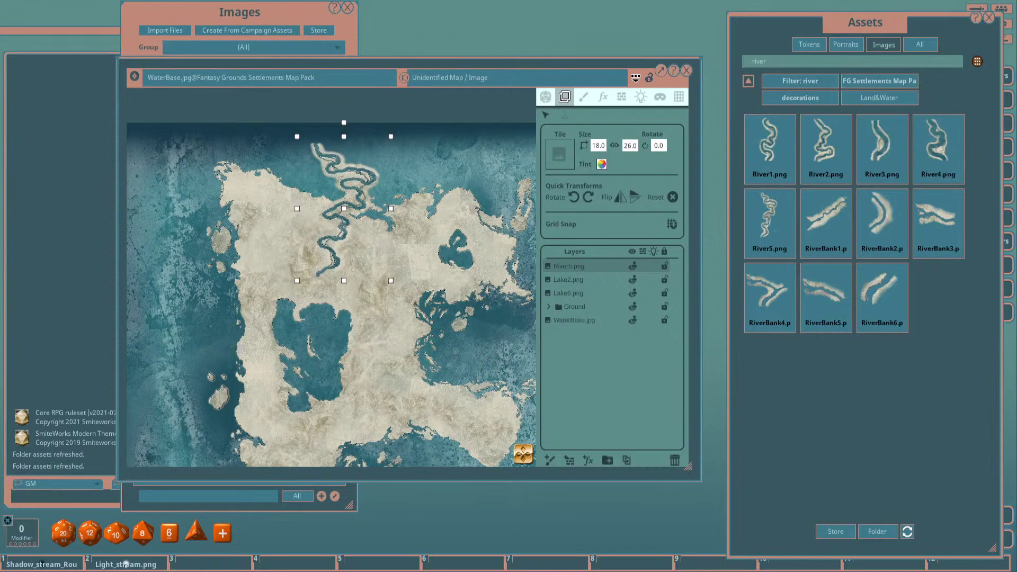
pyautogui.scroll(-2, 343, 209)
pyautogui.moveTo(344, 208); pyautogui.dragTo(336, 229)
pyautogui.scroll(5, 331, 223)
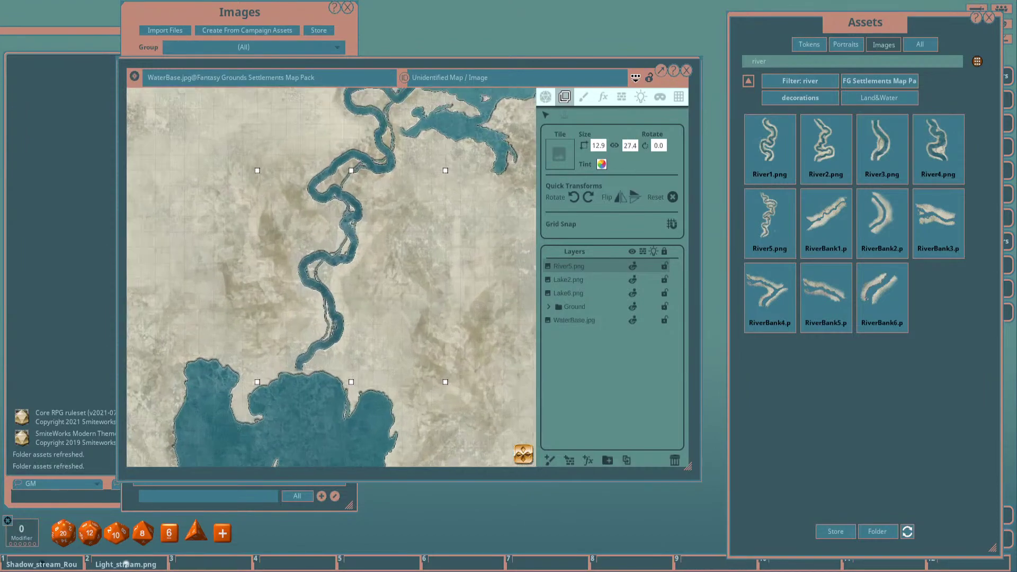
# Align the southern end of River5.png with the northern shore of the western lake.
pyautogui.moveTo(339, 227); pyautogui.dragTo(369, 230)
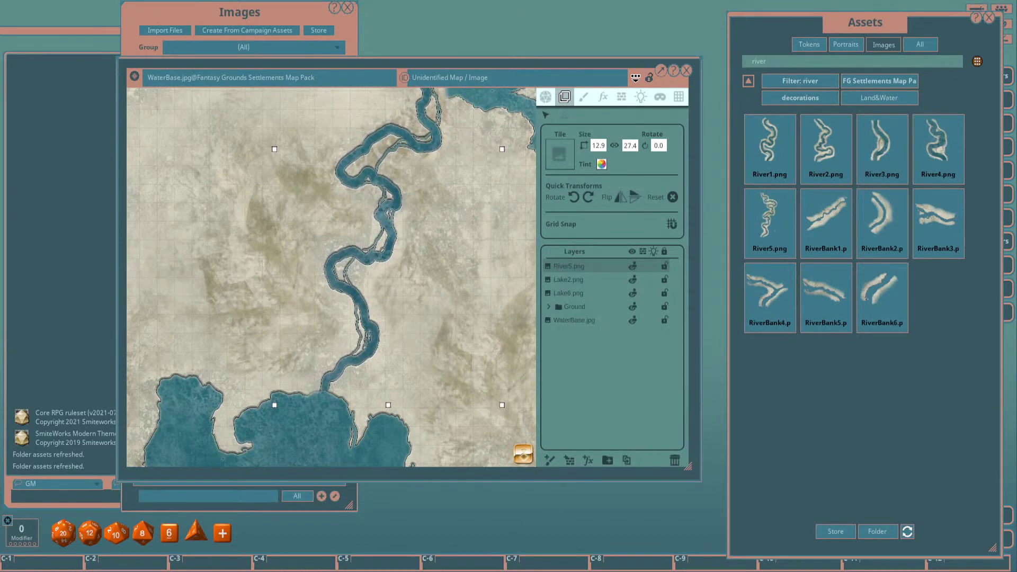
pyautogui.scroll(-4, 404, 276)
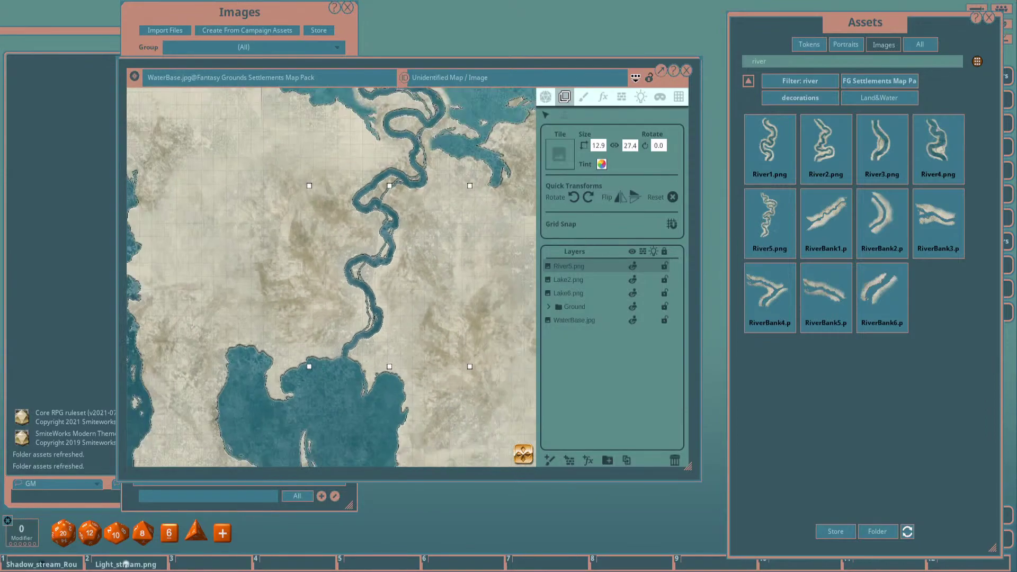
pyautogui.scroll(3, 386, 383)
pyautogui.scroll(-3, 331, 277)
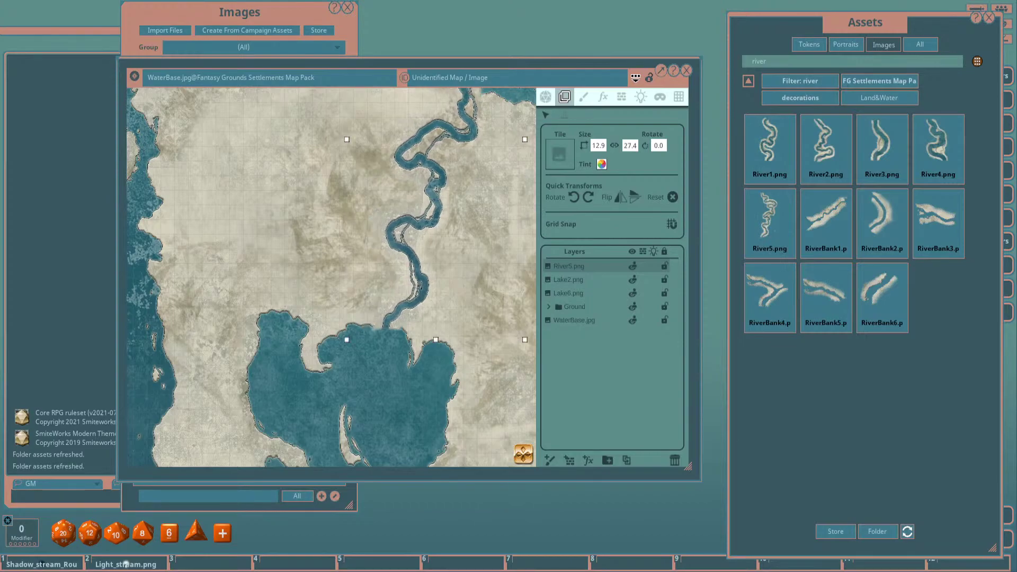
pyautogui.scroll(3, 399, 326)
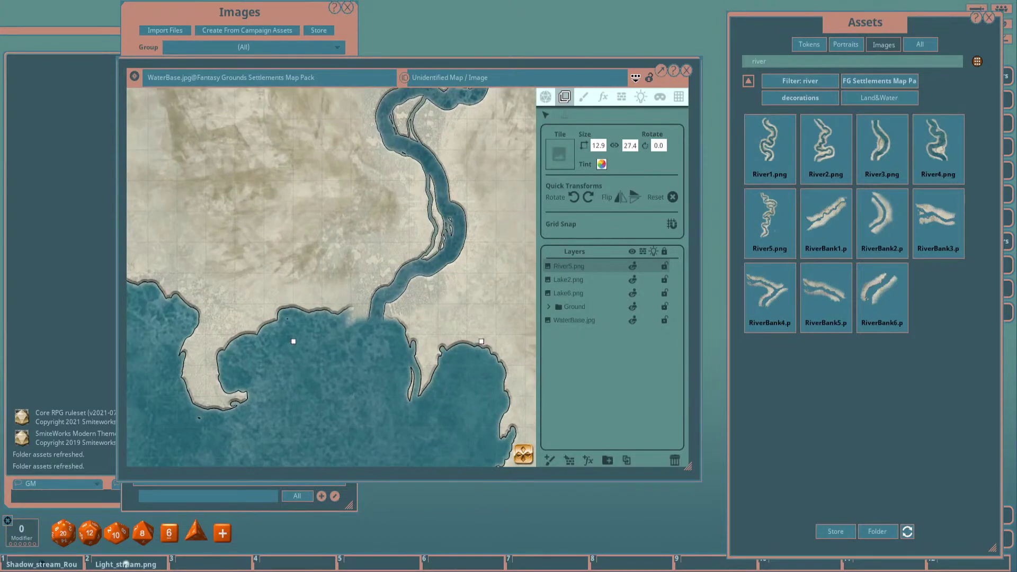
pyautogui.scroll(-3, 371, 296)
pyautogui.scroll(2, 371, 297)
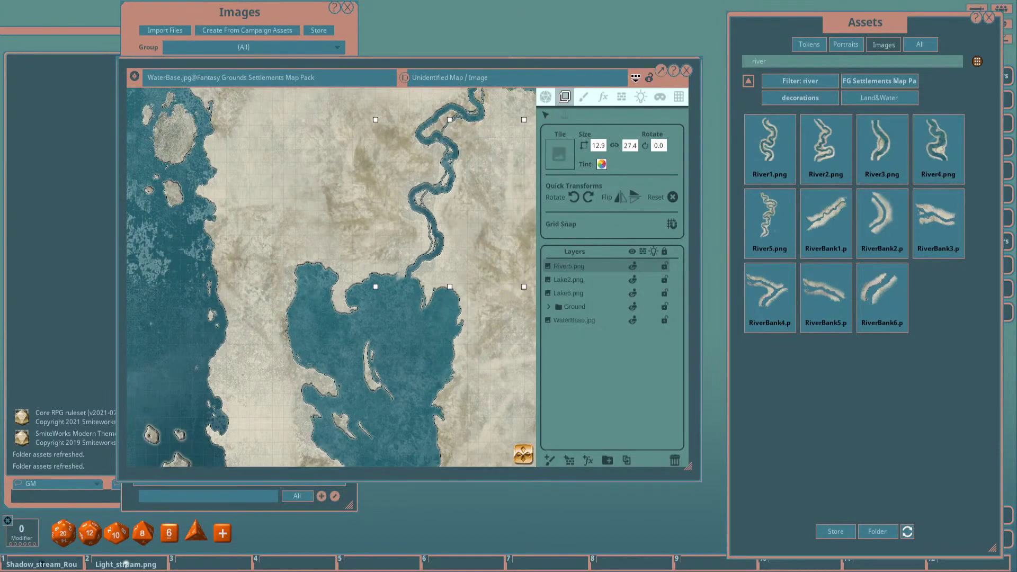
# Shift River5.png so its northern mouth meets the coast and its southern end overlaps the western lake.
pyautogui.moveTo(438, 221); pyautogui.dragTo(404, 238)
pyautogui.scroll(-1, 425, 252)
pyautogui.scroll(-2, 403, 328)
pyautogui.scroll(5, 402, 120)
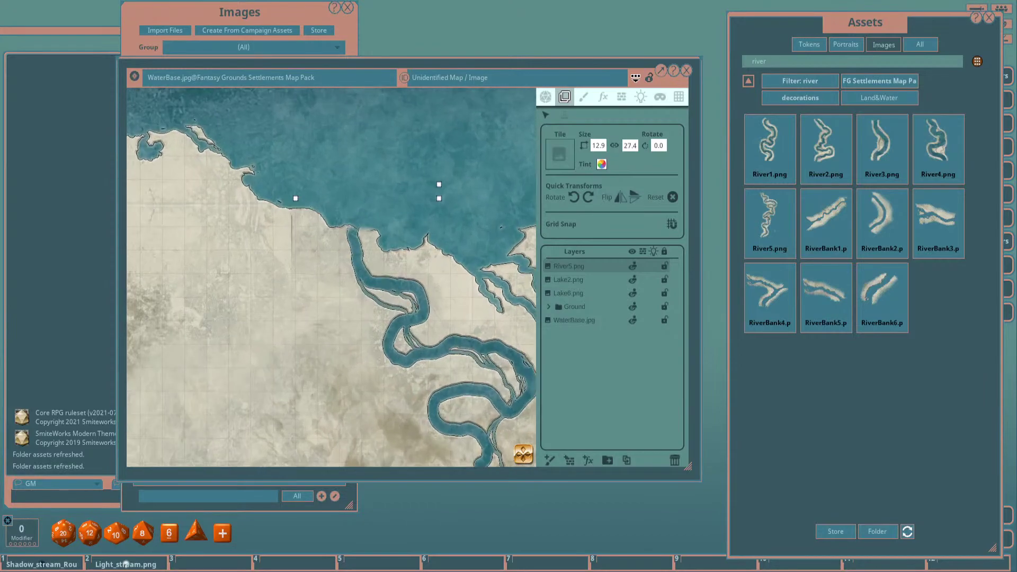
pyautogui.scroll(-5, 402, 120)
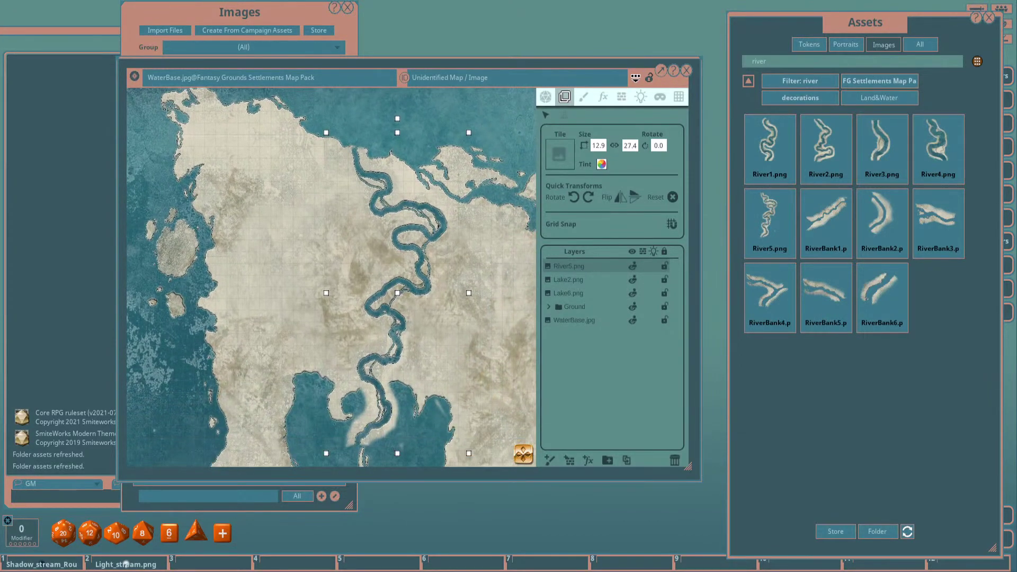
pyautogui.moveTo(403, 121); pyautogui.dragTo(386, 81)
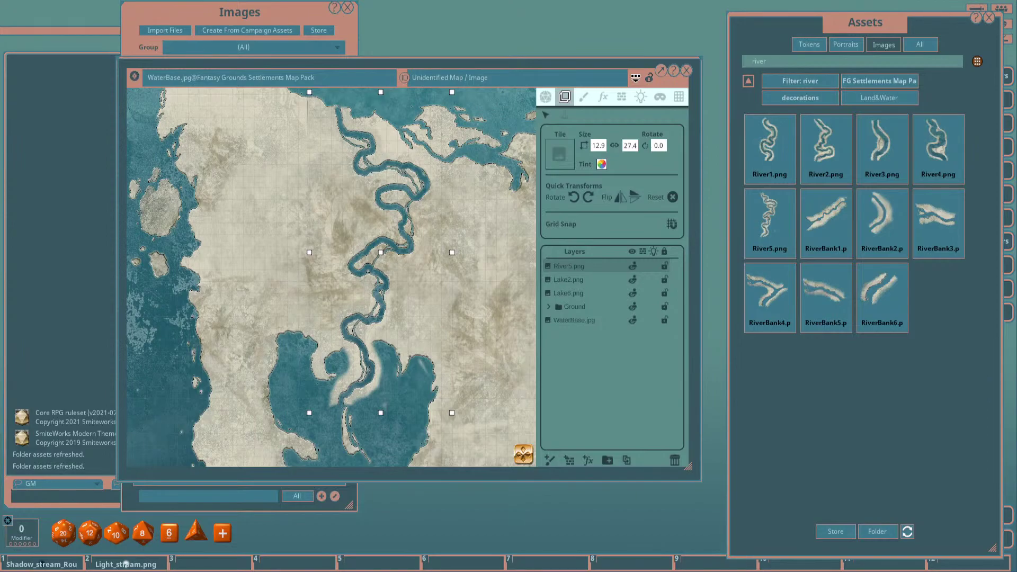
# Set the height of River5.png to 15 with proportional width and nudge its southern end onto the lake's northern shore.
pyautogui.press('Tab')
pyautogui.write('15')
pyautogui.press('Return')
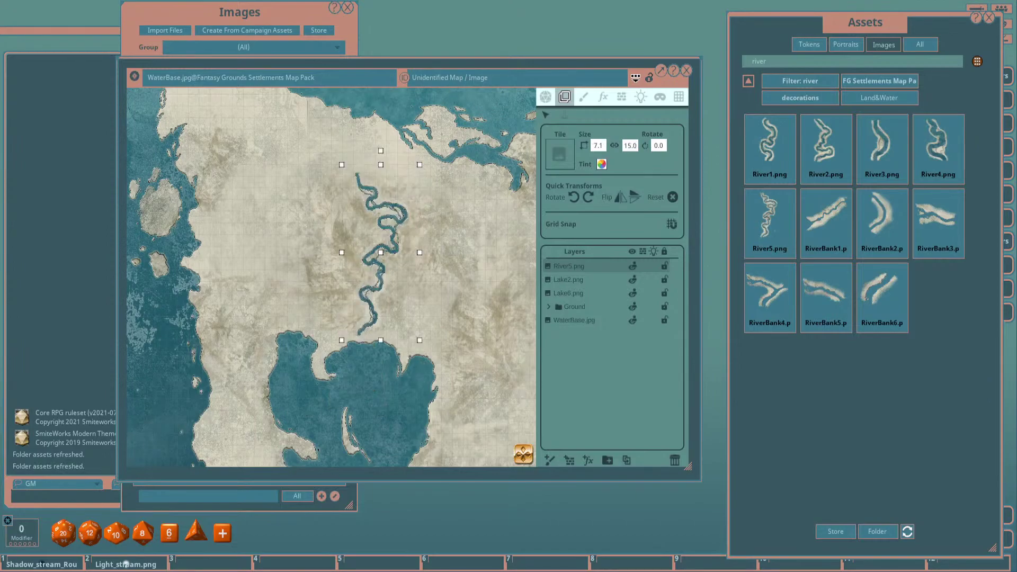
pyautogui.press('Down')
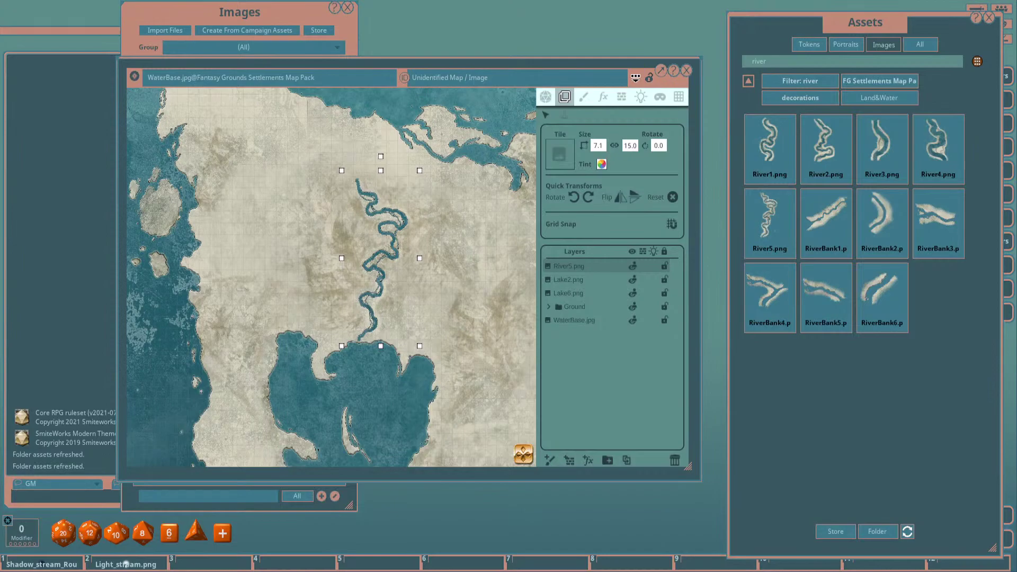
pyautogui.scroll(3, 382, 315)
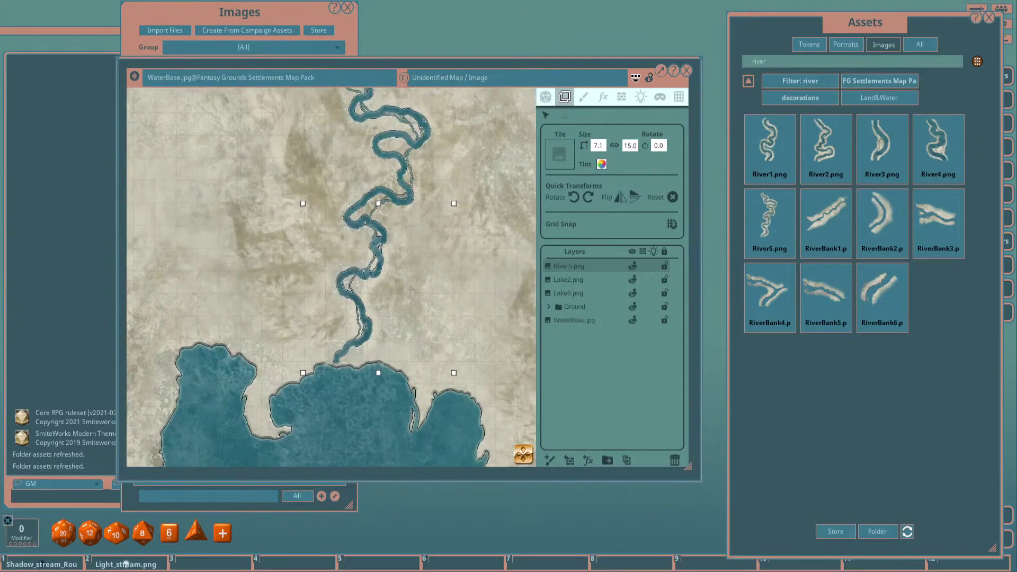
pyautogui.hotkey('ctrl', 'Right')
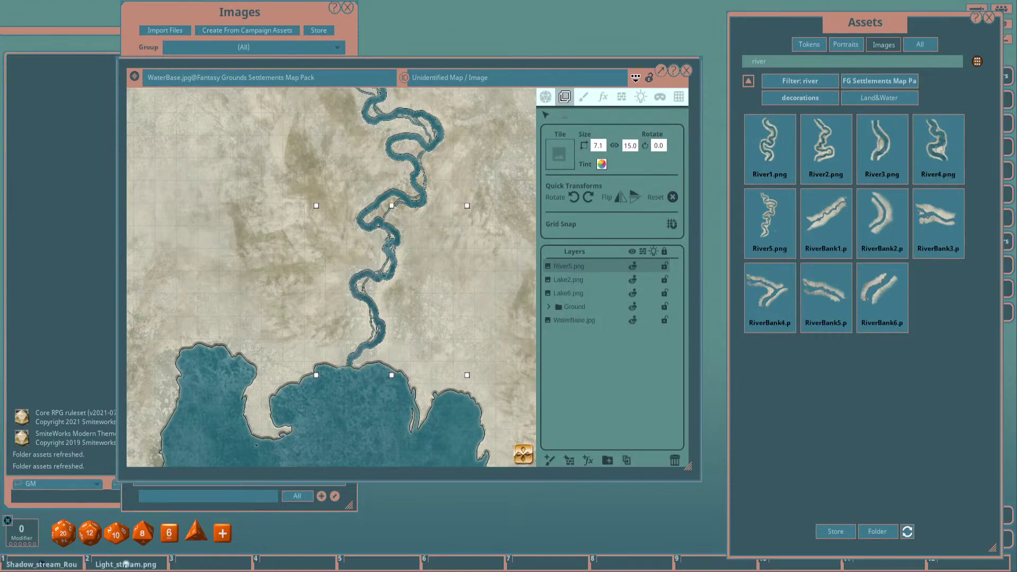
pyautogui.scroll(-3, 331, 277)
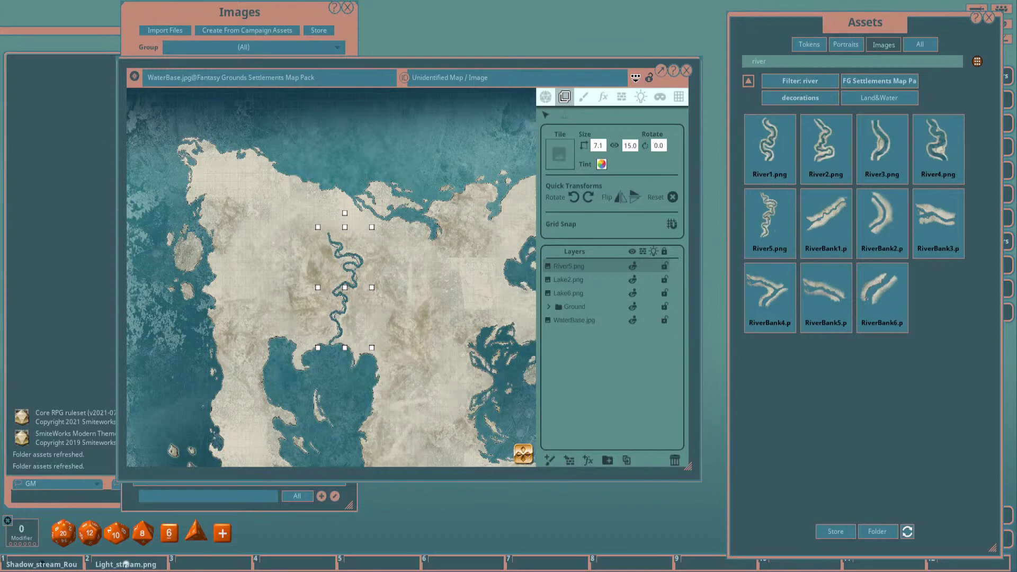
# Place River1.png east of the western lake and join River2.png to its southern end.
pyautogui.moveTo(769, 145); pyautogui.dragTo(362, 320)
pyautogui.scroll(-3, 396, 263)
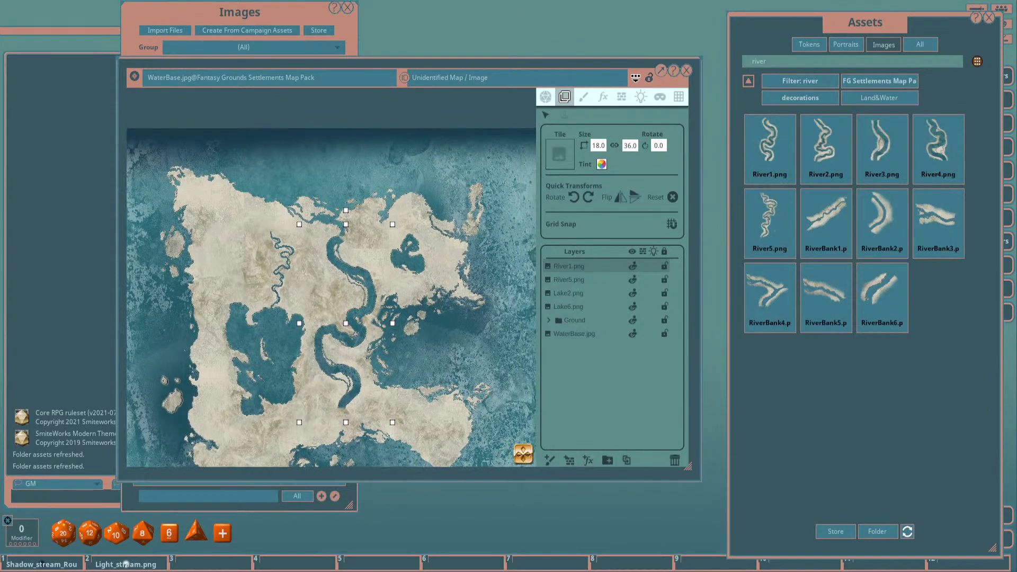
pyautogui.moveTo(825, 146); pyautogui.dragTo(404, 260)
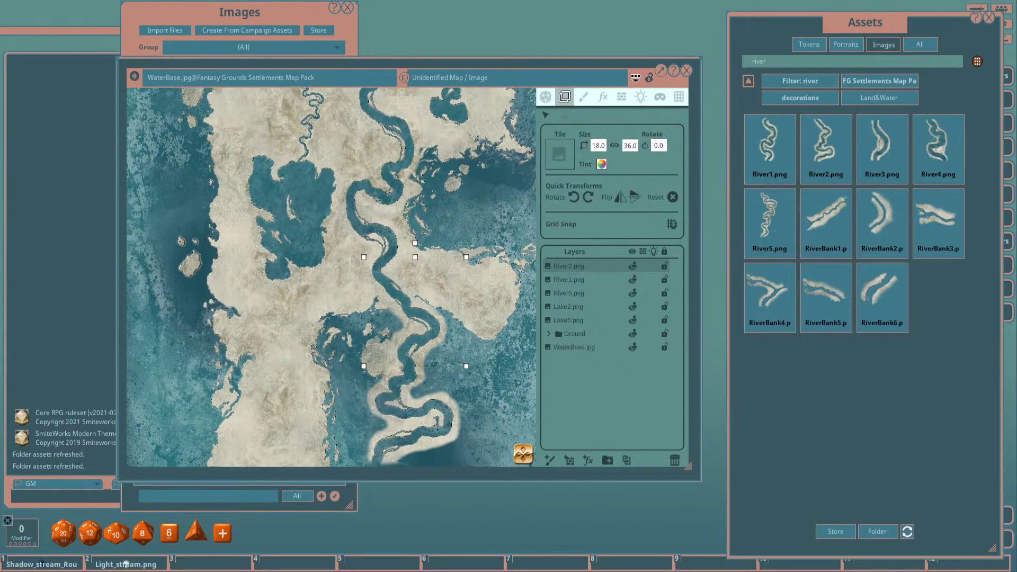
pyautogui.scroll(-2, 497, 290)
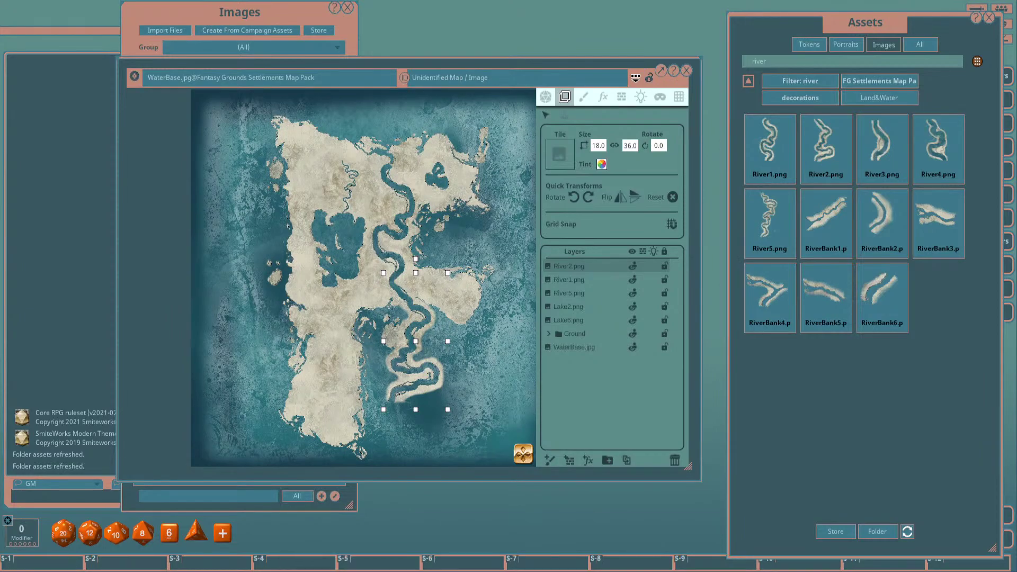
# Select River1.png and River2.png together and scale them proportionally to a combined width of 12.
pyautogui.keyDown('ctrl'); pyautogui.click(568, 279); pyautogui.keyUp('ctrl')
pyautogui.doubleClick(598, 145)
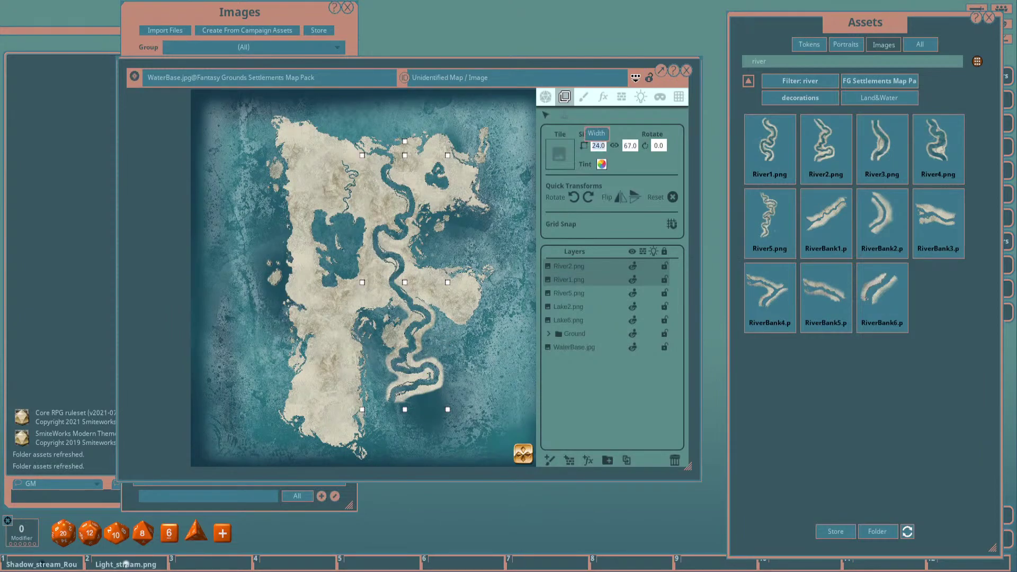
pyautogui.write('12')
pyautogui.press('Return')
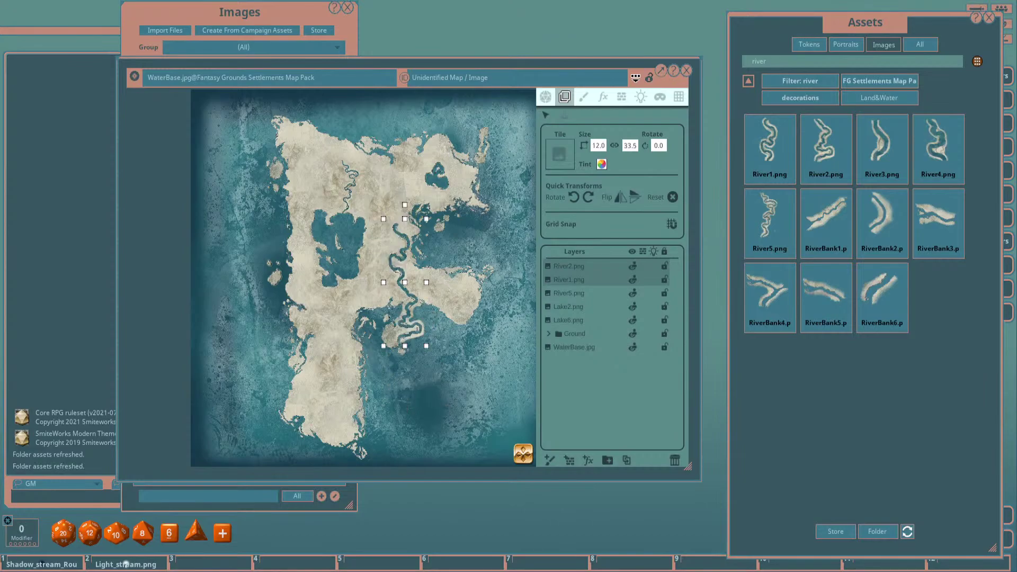
pyautogui.scroll(3, 398, 276)
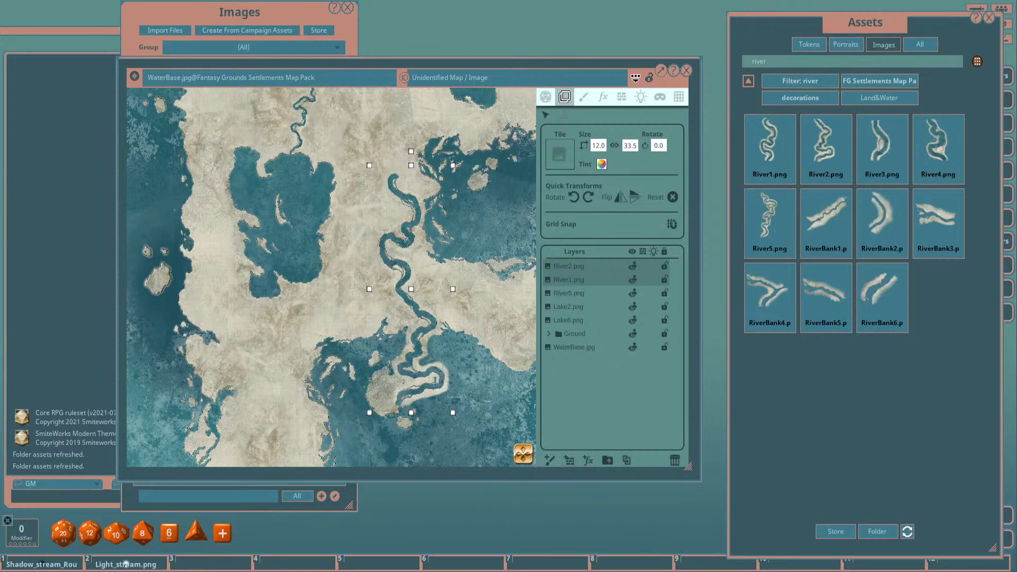
pyautogui.scroll(-1, 458, 198)
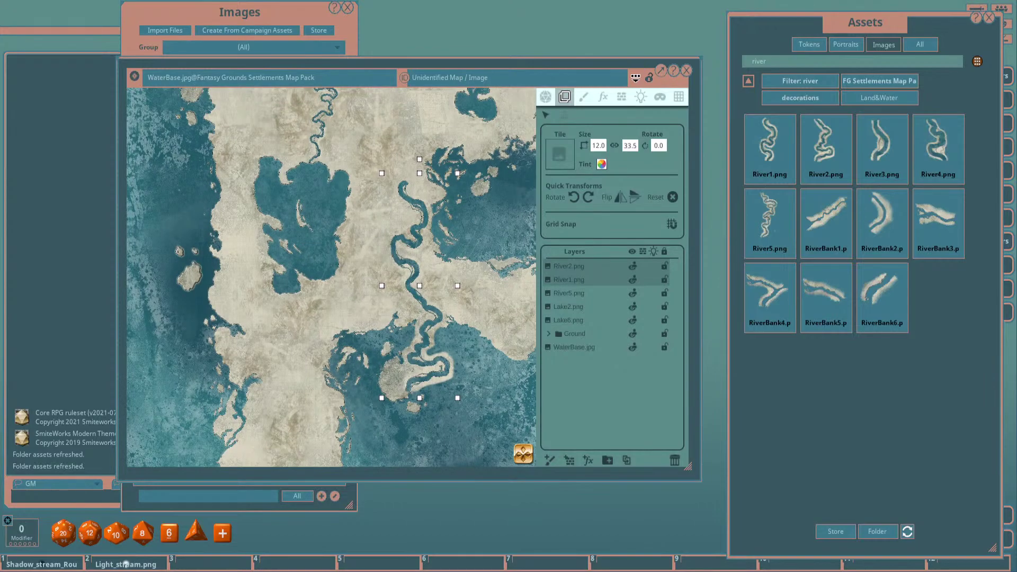
pyautogui.scroll(-1, 457, 222)
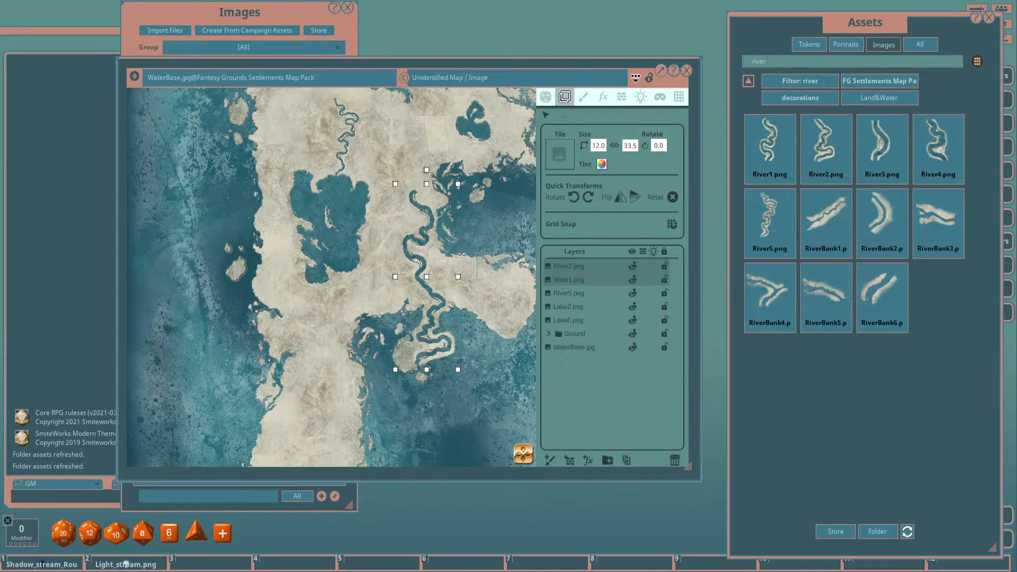
pyautogui.moveTo(459, 361); pyautogui.dragTo(470, 334)
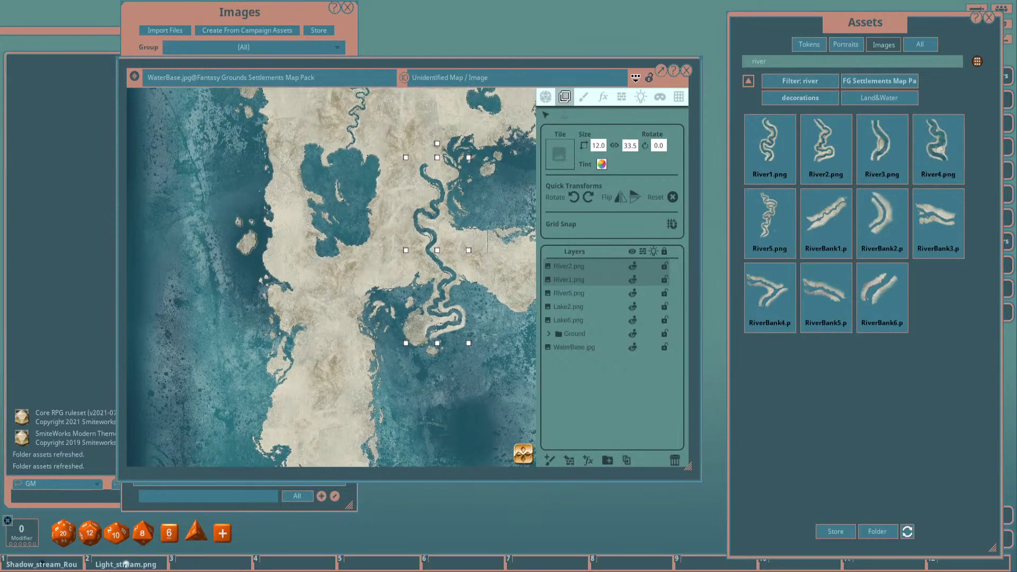
# Rotate the joined rivers to run eastward along the eastern peninsula and attach their western end to the lake's southeastern shore.
pyautogui.moveTo(406, 250); pyautogui.dragTo(339, 229)
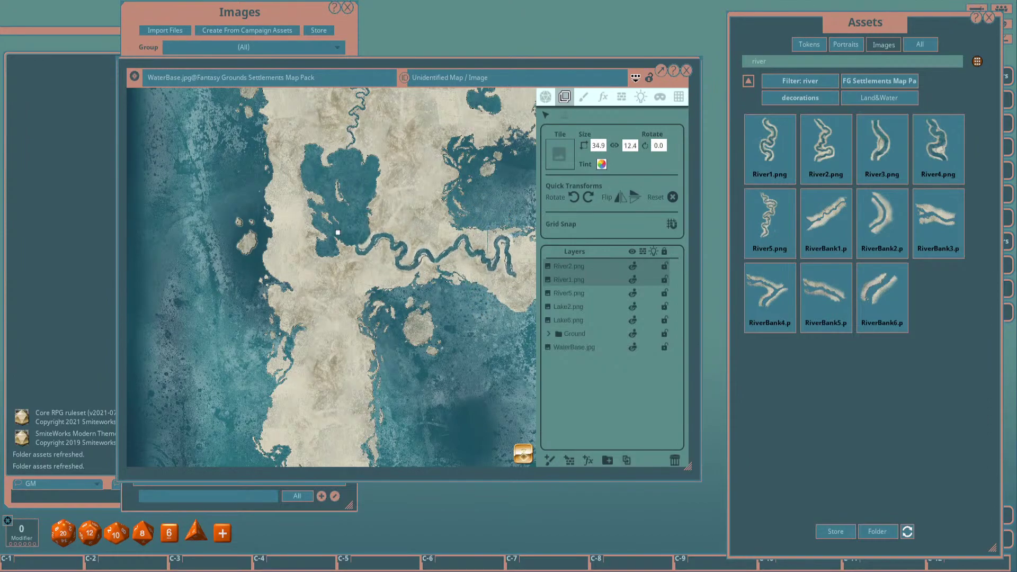
pyautogui.scroll(2, 331, 275)
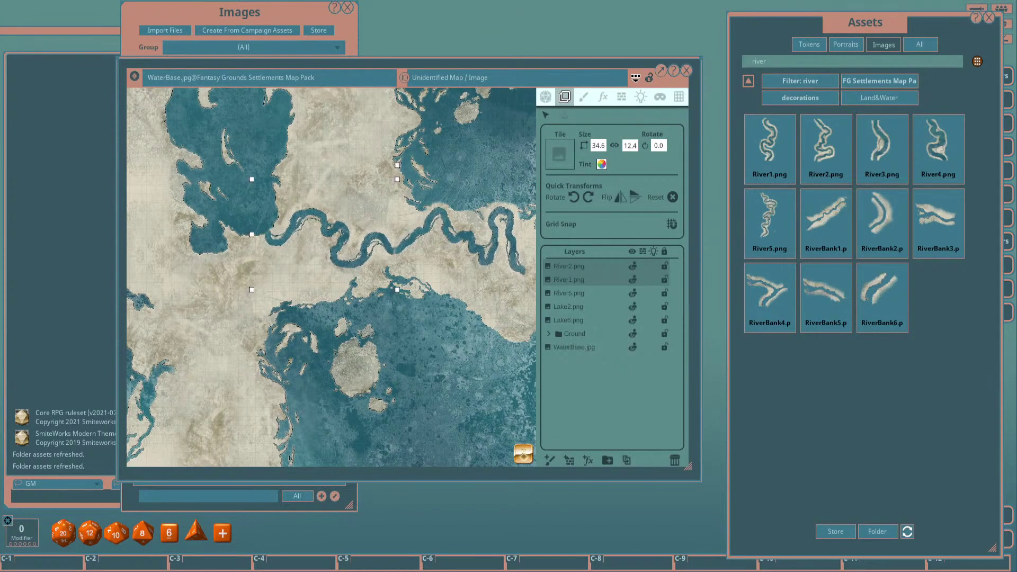
pyautogui.moveTo(324, 235); pyautogui.dragTo(323, 236)
pyautogui.moveTo(397, 236); pyautogui.dragTo(396, 235)
pyautogui.scroll(-3, 360, 227)
pyautogui.scroll(3, 480, 259)
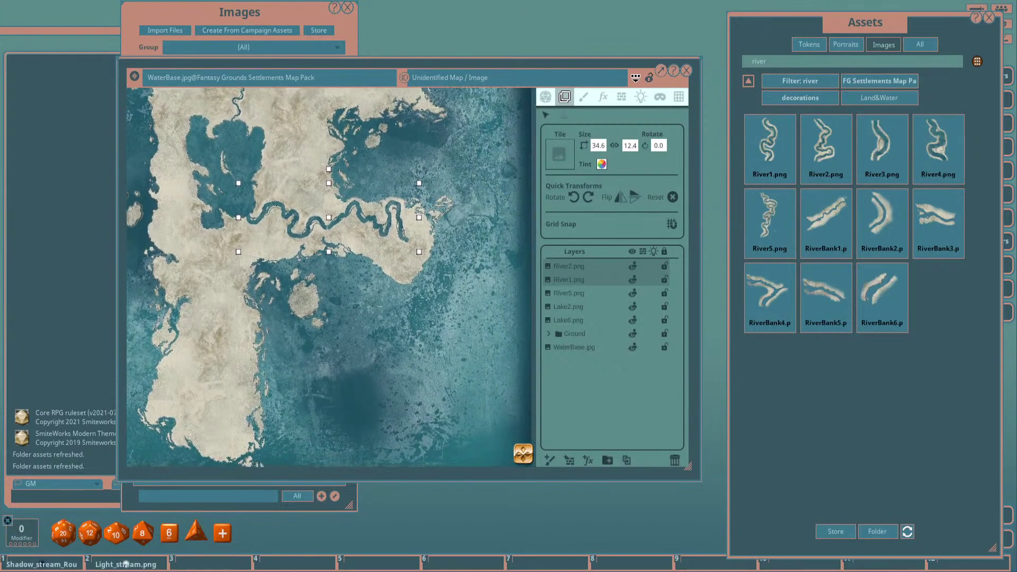
pyautogui.scroll(3, 330, 236)
pyautogui.scroll(-3, 397, 228)
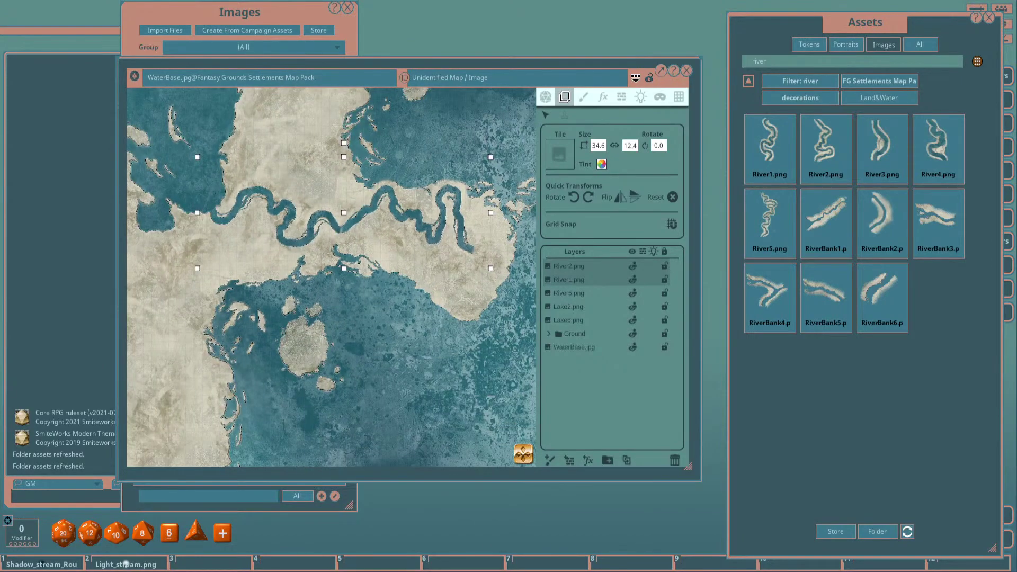
pyautogui.moveTo(397, 229); pyautogui.dragTo(367, 225)
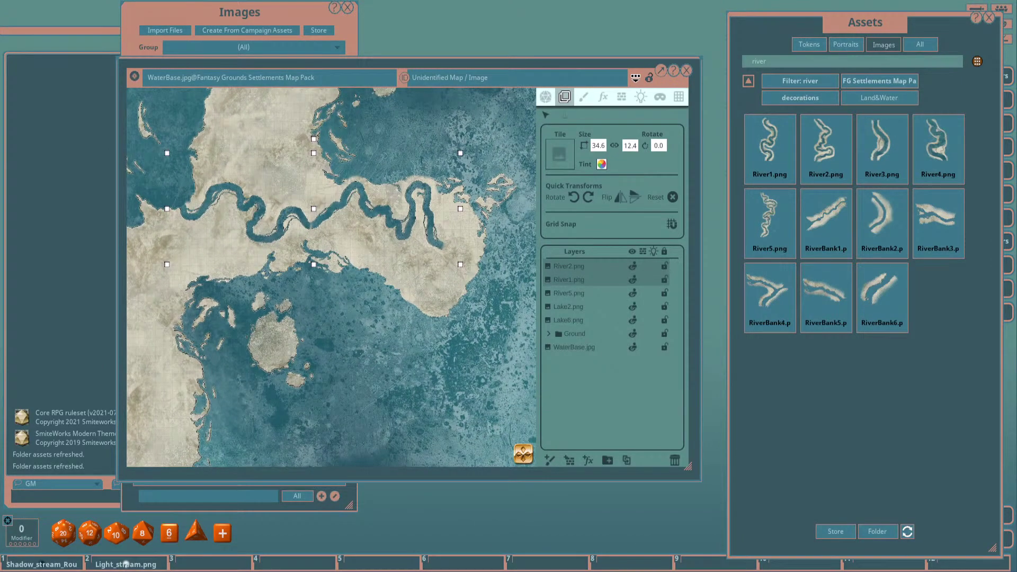
pyautogui.press('ctrl')
pyautogui.scroll(2, 367, 214)
pyautogui.scroll(-2, 402, 209)
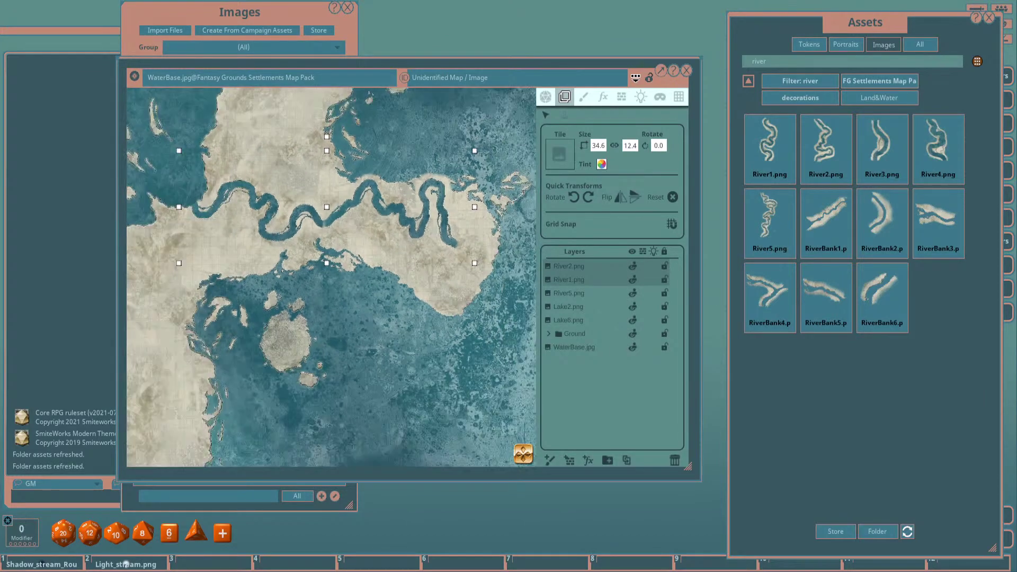
# Flip River2.png lengthwise, rotate it to about 283.2 degrees and rejoin it to the eastern end of River1.png.
pyautogui.click(569, 266)
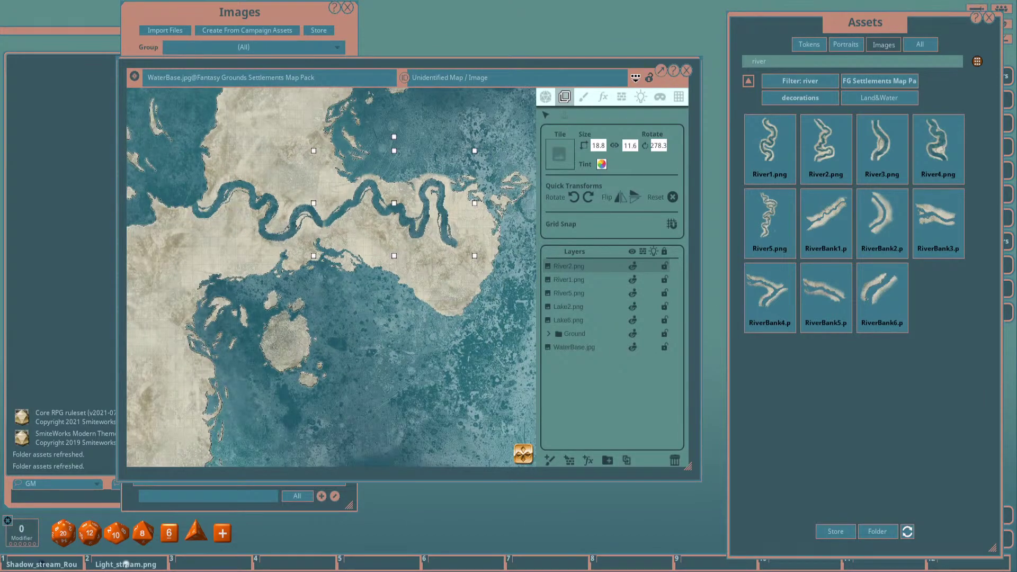
pyautogui.scroll(1, 394, 203)
pyautogui.moveTo(332, 202); pyautogui.dragTo(322, 186)
pyautogui.moveTo(385, 119); pyautogui.dragTo(406, 120)
pyautogui.moveTo(388, 183); pyautogui.dragTo(393, 210)
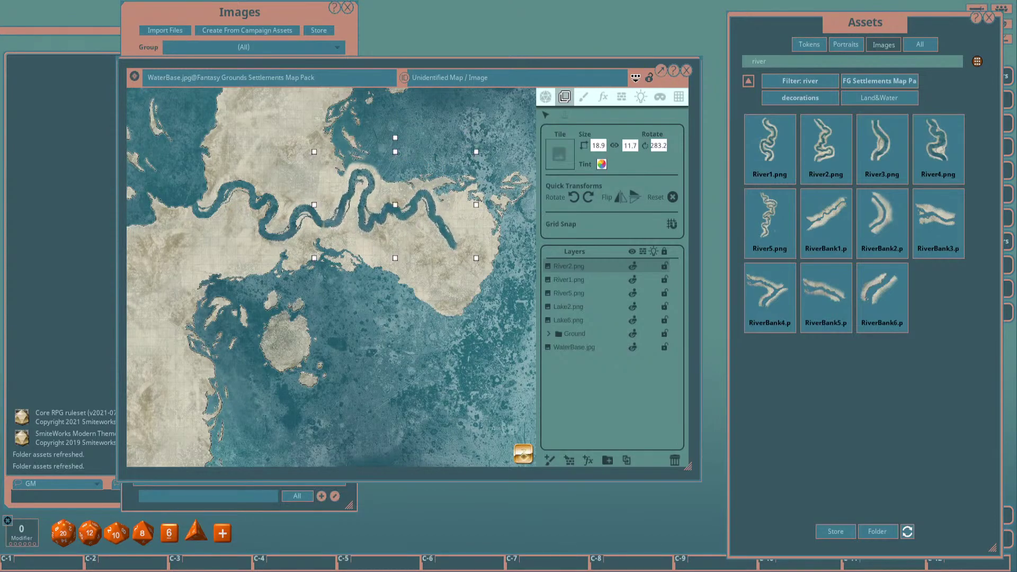
# Rotate River2.png to about 289.2 degrees, then turn it together with River1.png slightly clockwise toward the peninsula's southeastern tip.
pyautogui.moveTo(396, 258); pyautogui.dragTo(396, 285)
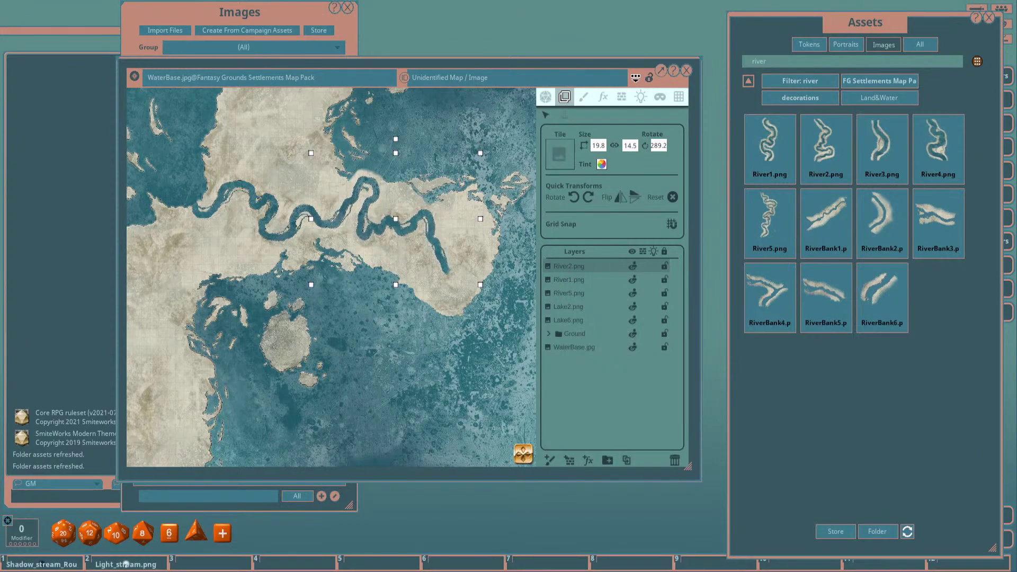
pyautogui.press('ctrl')
pyautogui.keyDown('shift'); pyautogui.click(568, 279); pyautogui.keyUp('shift')
pyautogui.press('ctrl')
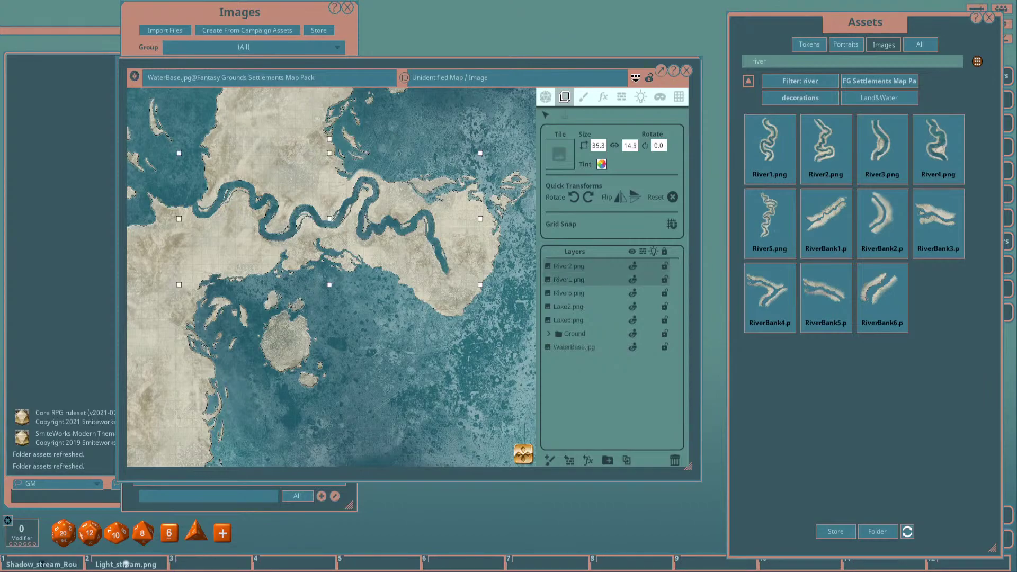
pyautogui.moveTo(330, 139); pyautogui.dragTo(350, 149)
pyautogui.press('ctrl')
pyautogui.press('ctrl')
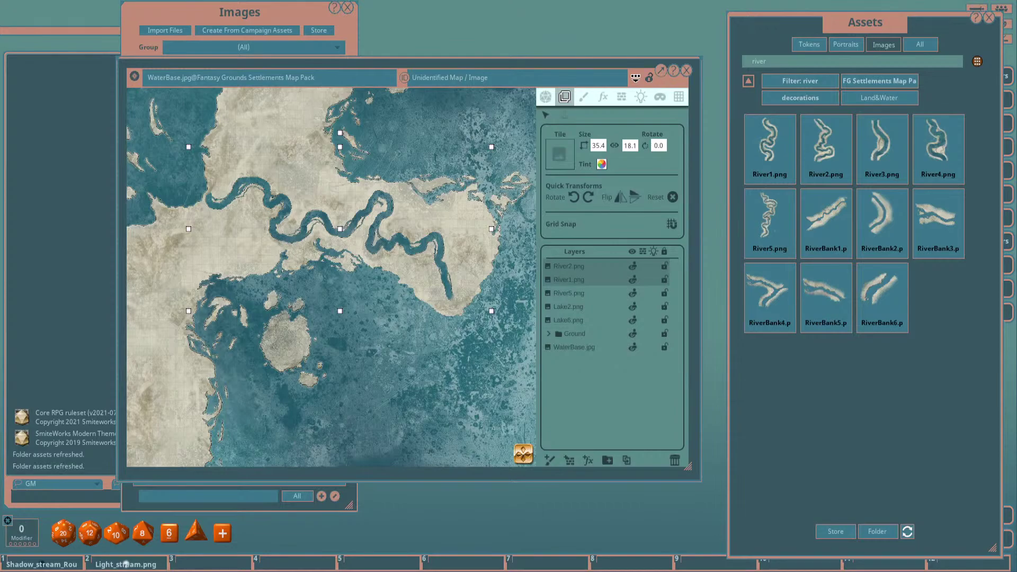
# Stretch the joined River1.png and River2.png to about 36.7 by 17.4 and realign their western end with the lake shore.
pyautogui.press('ctrl')
pyautogui.scroll(3, 340, 229)
pyautogui.scroll(-1, 340, 229)
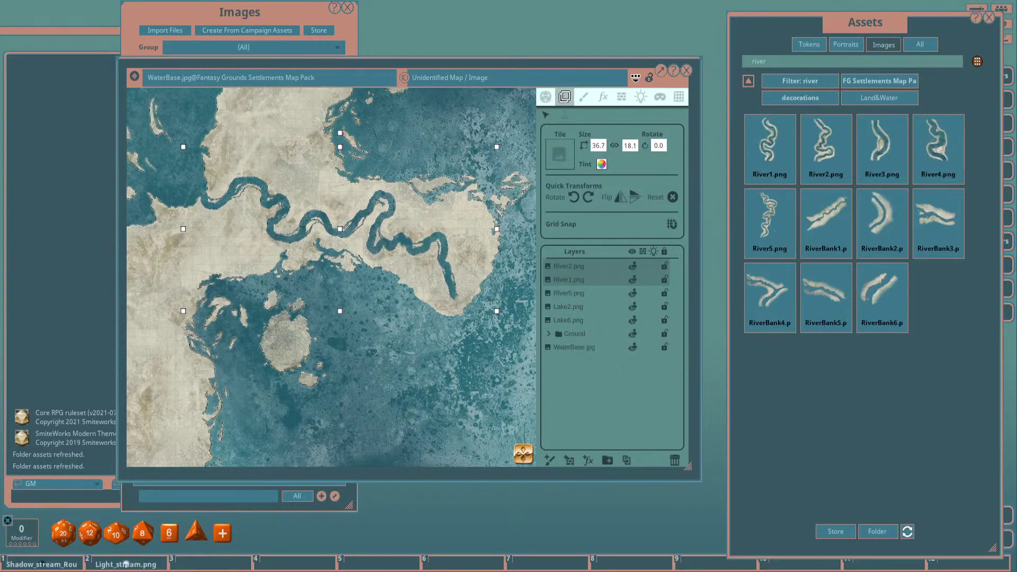
pyautogui.moveTo(340, 229); pyautogui.dragTo(338, 233)
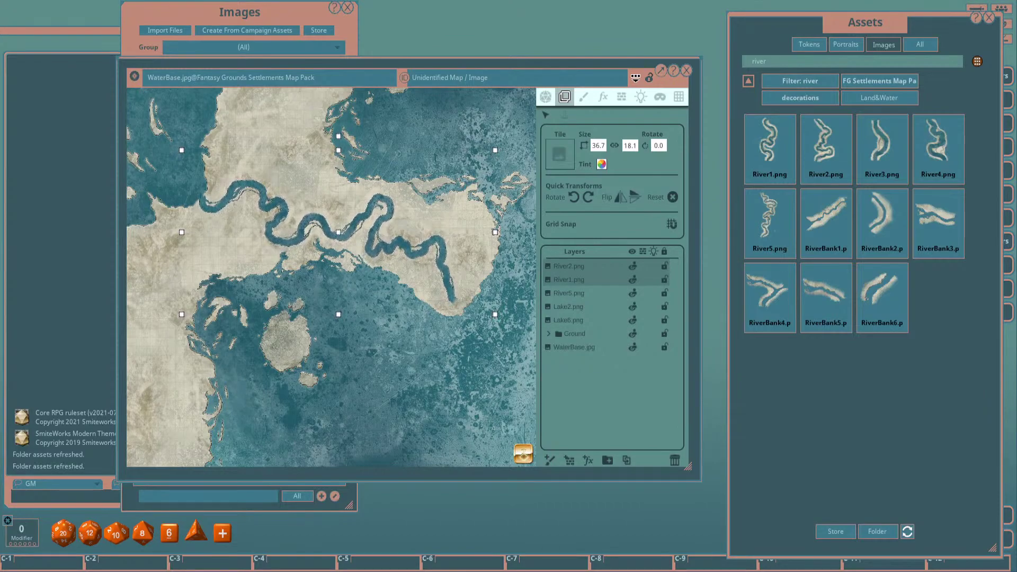
pyautogui.scroll(-1, 339, 232)
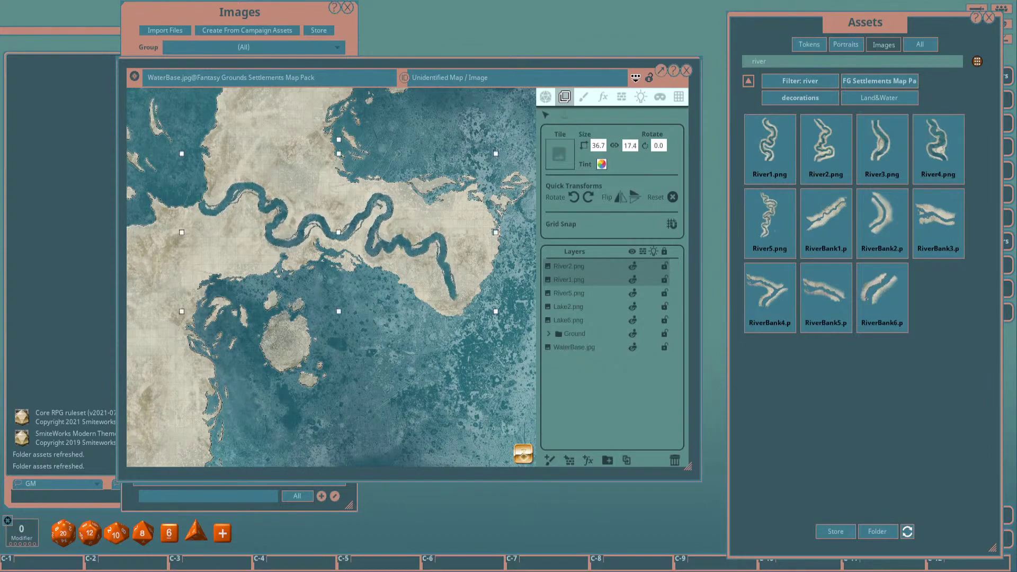
pyautogui.moveTo(338, 232); pyautogui.dragTo(337, 232)
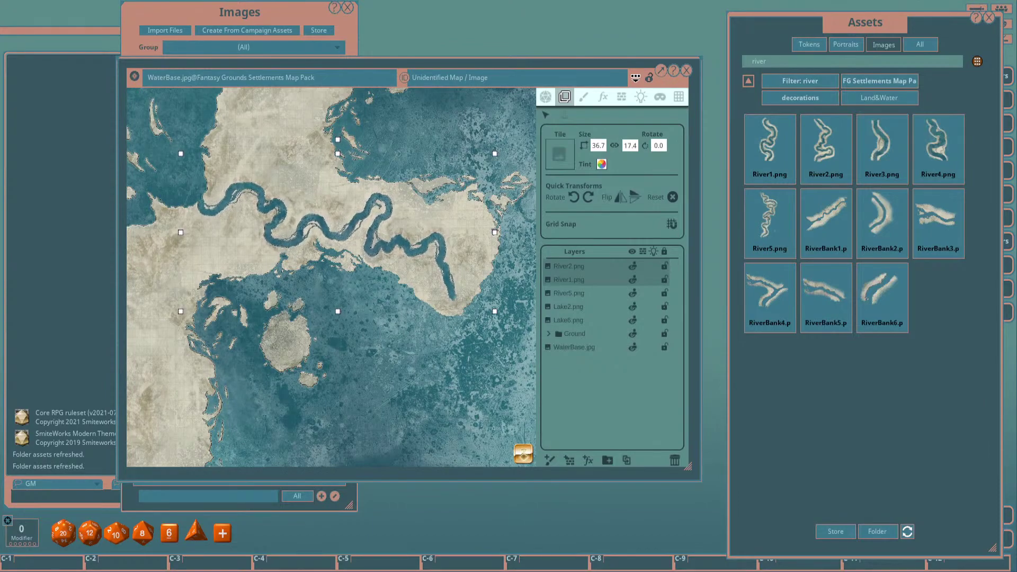
# Extend River5.png northward with a copy rotated 180 degrees, then scale both tiles together to a width of 10.
pyautogui.click(126, 564)
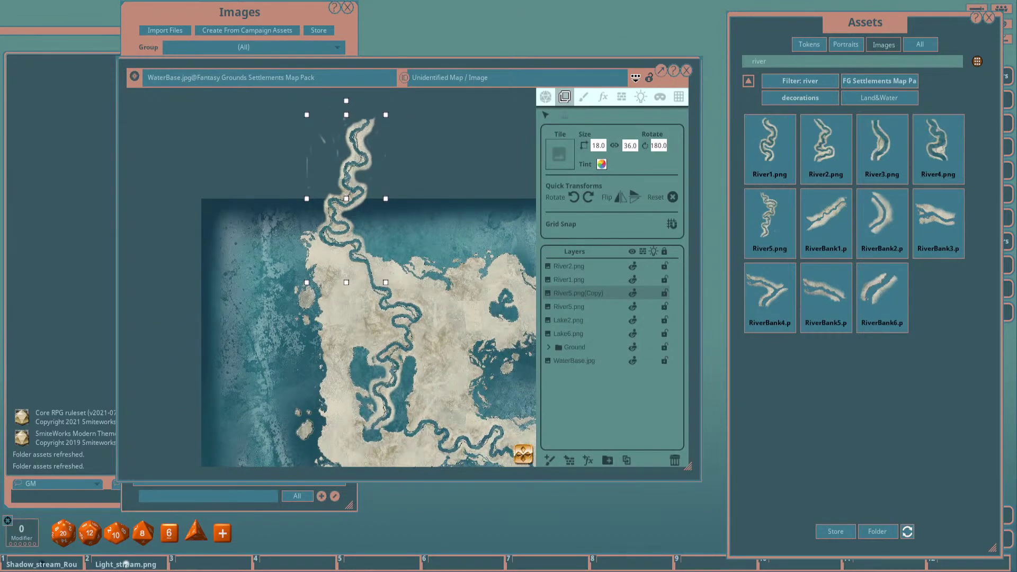
pyautogui.keyDown('ctrl'); pyautogui.click(568, 306); pyautogui.keyUp('ctrl')
pyautogui.write('10')
pyautogui.press('Return')
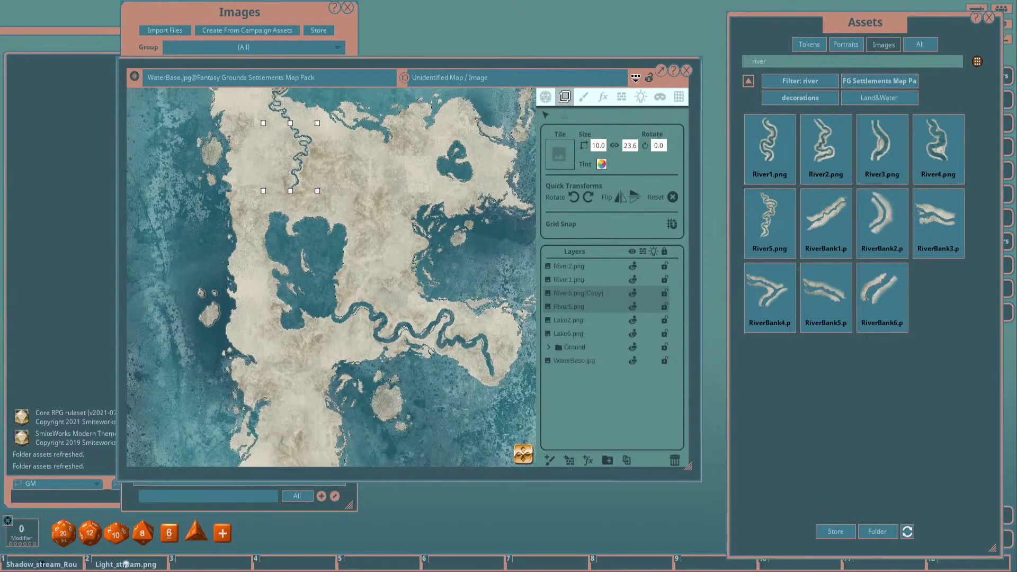
# Fit the joined River5.png tiles between the northern coast and the lake's northern shore, shortening them to about 20.2 in height.
pyautogui.press('ctrl')
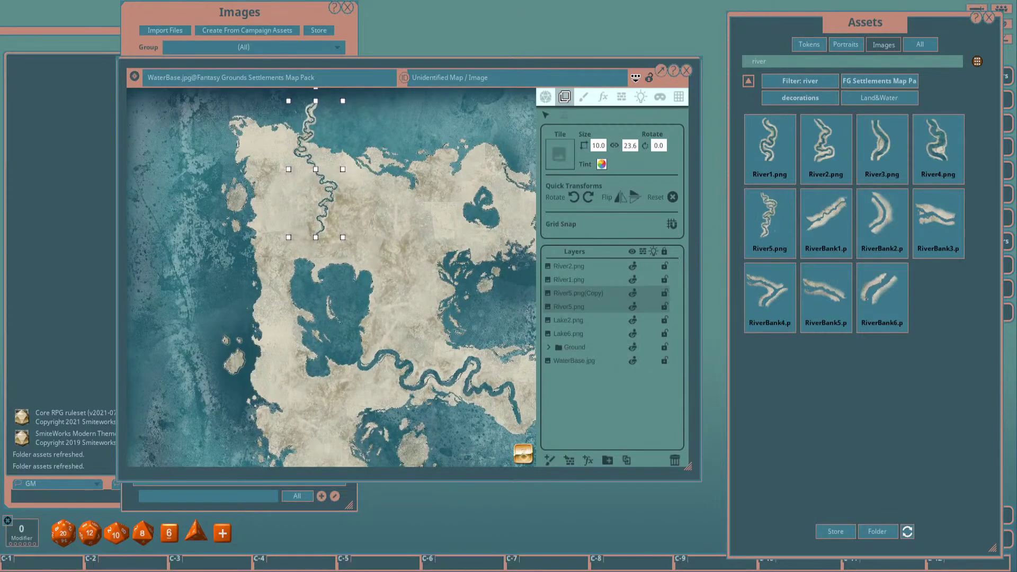
pyautogui.moveTo(324, 173); pyautogui.dragTo(297, 200)
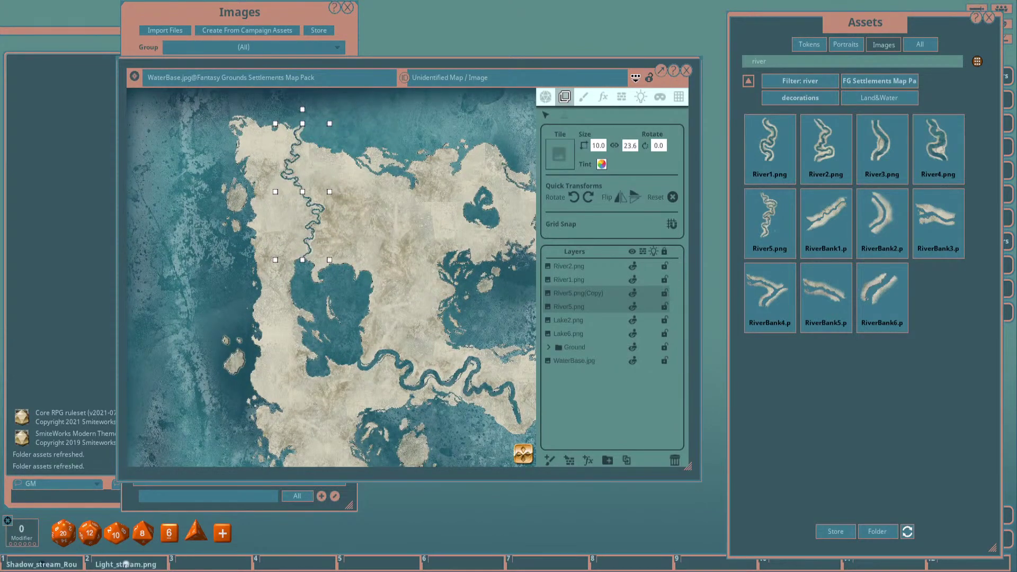
pyautogui.press('ctrl')
pyautogui.moveTo(302, 122); pyautogui.dragTo(302, 140)
pyautogui.moveTo(302, 231); pyautogui.dragTo(303, 244)
pyautogui.moveTo(303, 152); pyautogui.dragTo(302, 149)
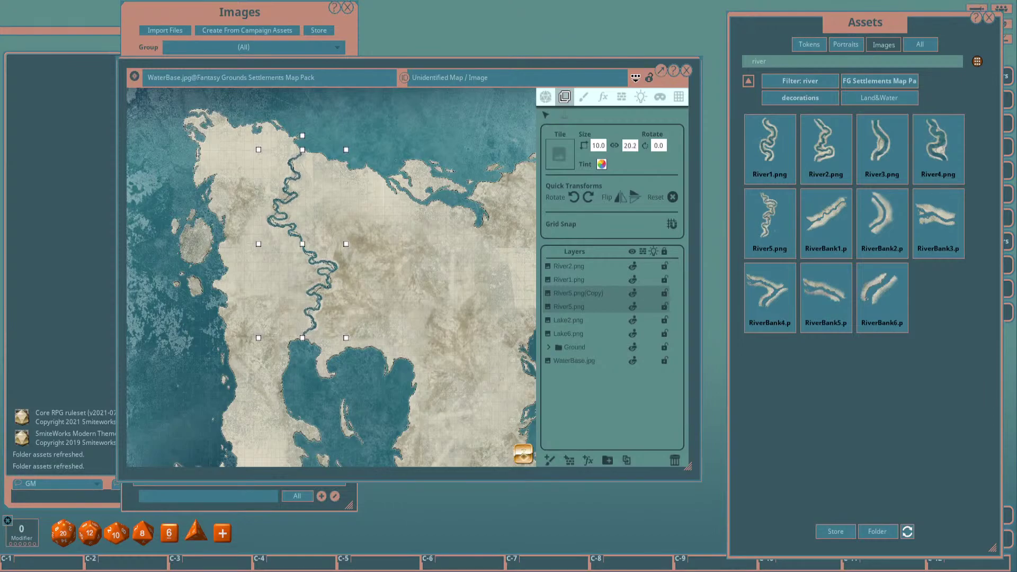
pyautogui.scroll(-3, 340, 164)
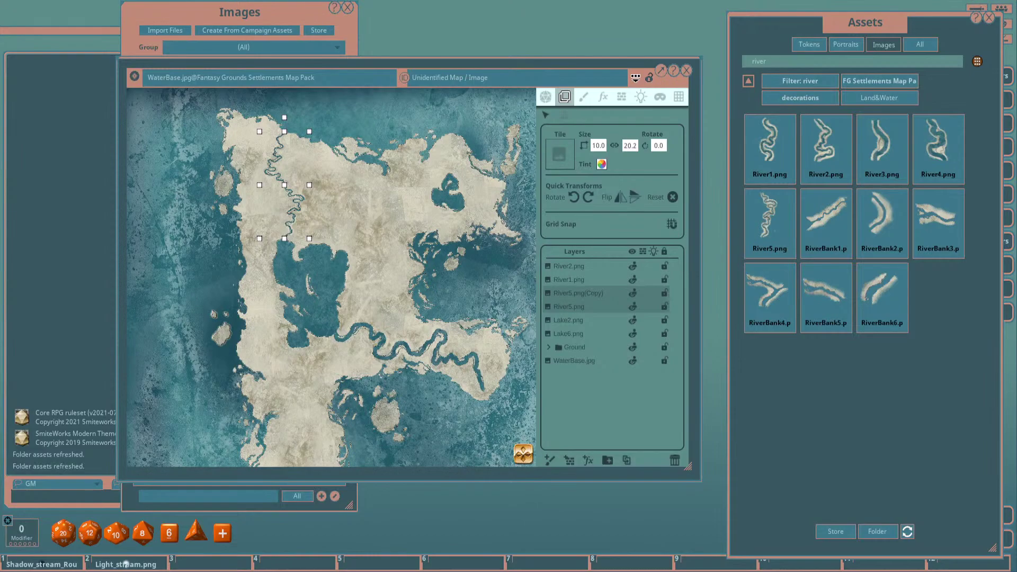
# Move and rotate the River5.png pair to run from River1.png toward the northeastern bay, and raise both layers above River2.png.
pyautogui.moveTo(285, 185); pyautogui.dragTo(433, 235)
pyautogui.moveTo(386, 280); pyautogui.dragTo(381, 283)
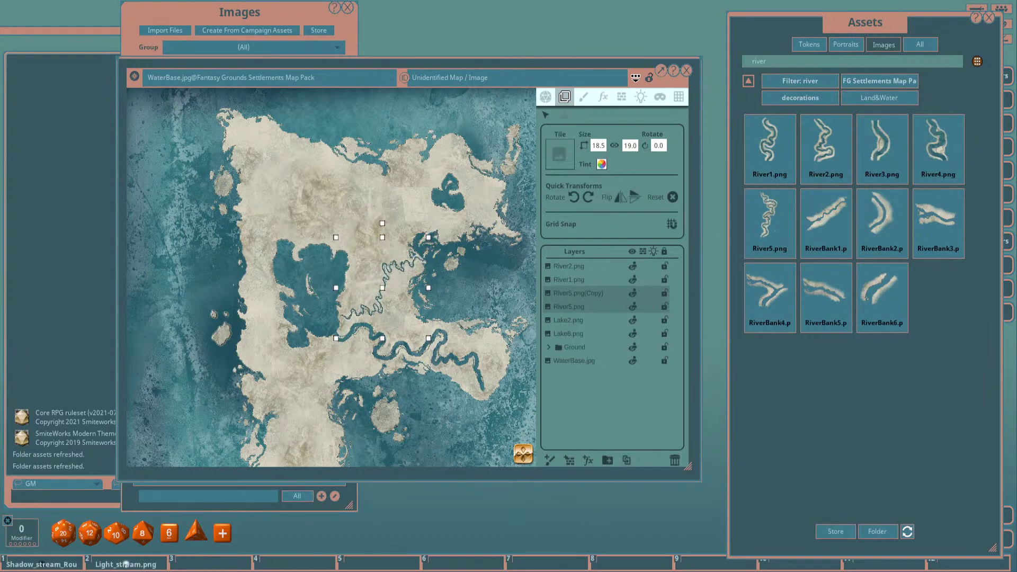
pyautogui.press('pageup')
pyautogui.press('pageup')
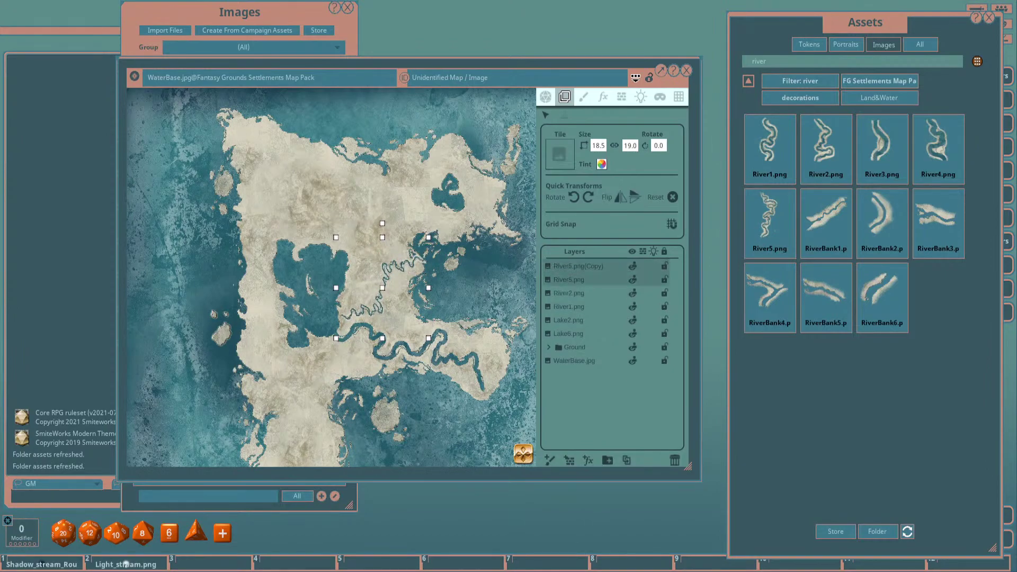
# Attach the River5.png pair's southwestern end to River1.png as a tributary and rotate the pair slightly to about 18.0 by 19.7.
pyautogui.scroll(2, 331, 277)
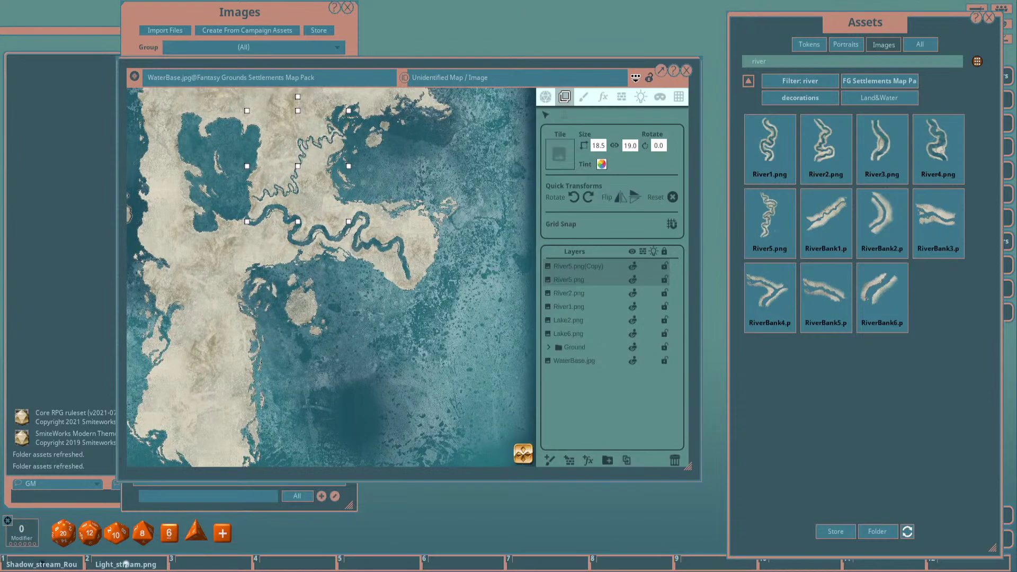
pyautogui.moveTo(297, 201); pyautogui.dragTo(332, 214)
pyautogui.scroll(3, 408, 185)
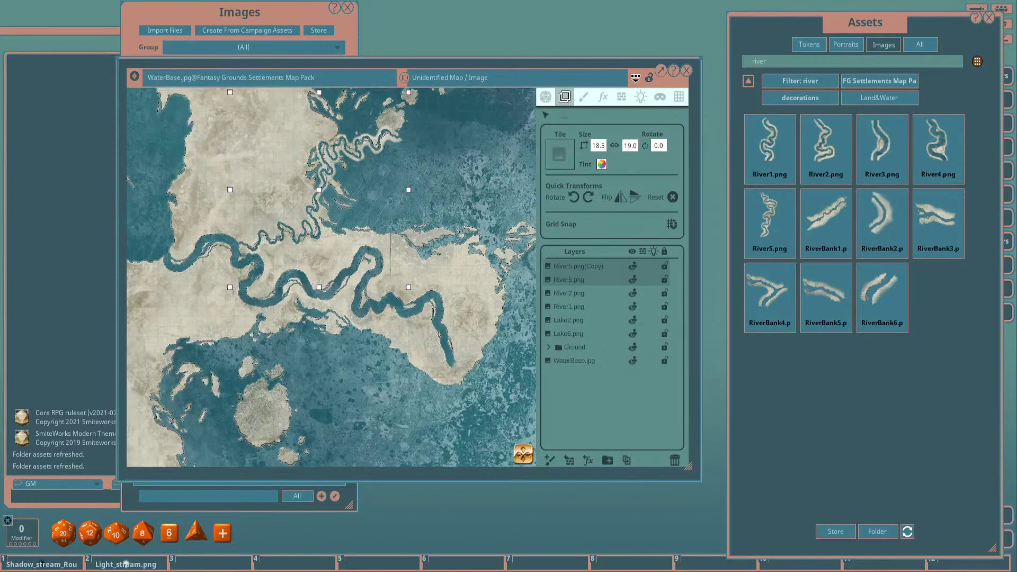
pyautogui.scroll(5, 253, 223)
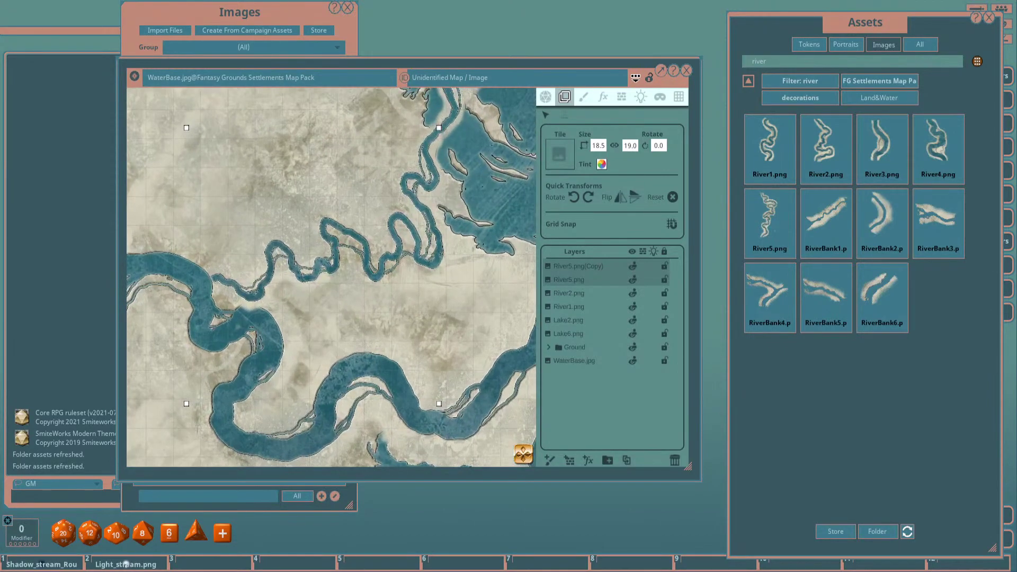
pyautogui.moveTo(312, 265); pyautogui.dragTo(301, 250)
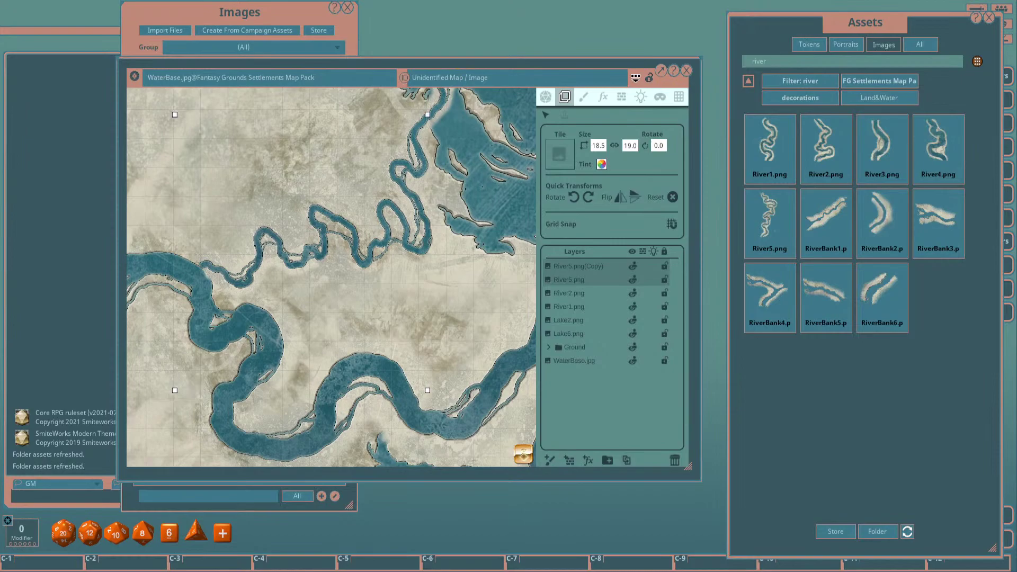
pyautogui.scroll(-5, 382, 172)
pyautogui.scroll(-2, 408, 365)
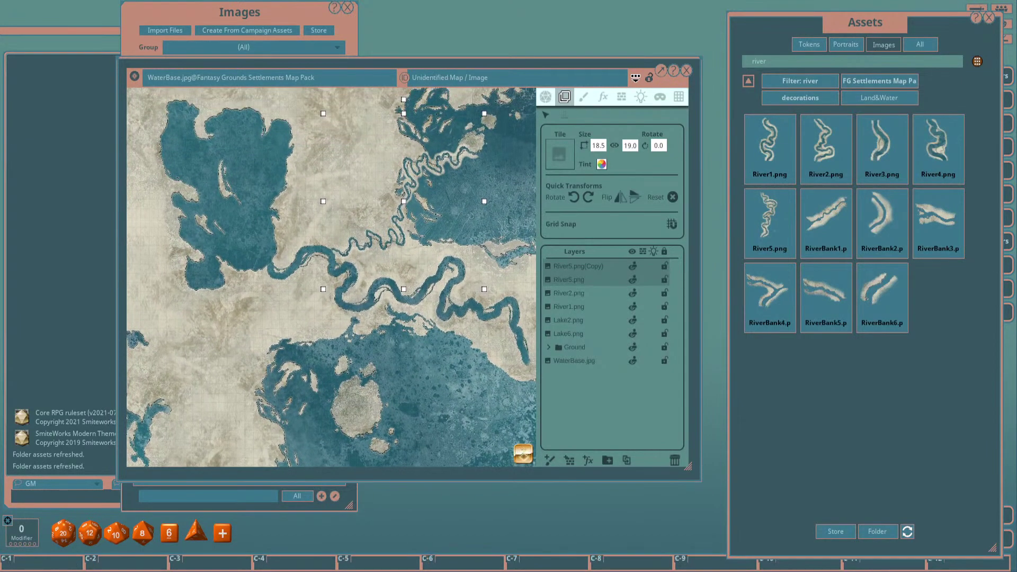
pyautogui.moveTo(484, 114); pyautogui.dragTo(479, 107)
pyautogui.moveTo(400, 198); pyautogui.dragTo(403, 199)
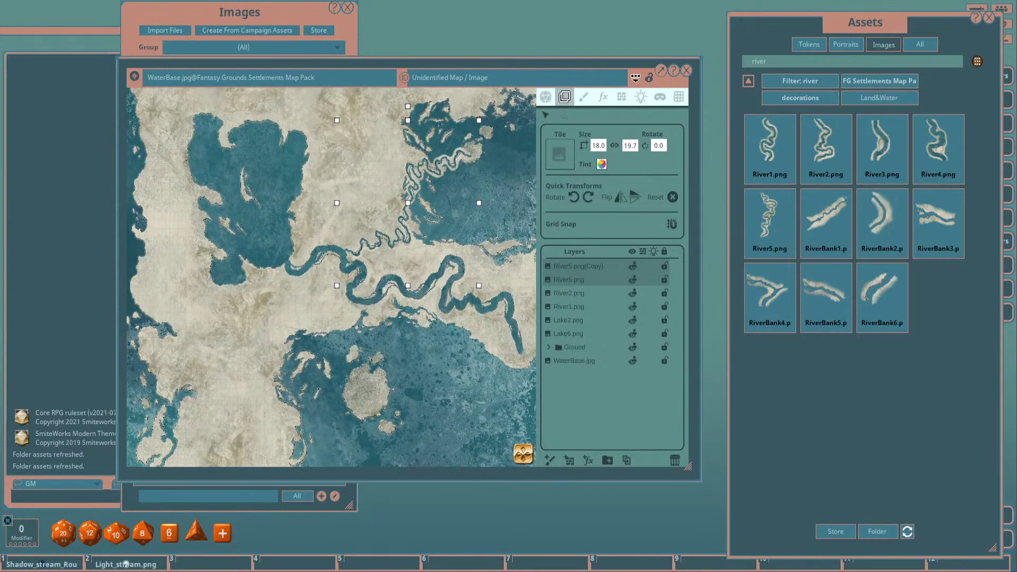
# Separate the River5.png copy from the tributary and move it beside the lake's eastern shore, then inspect the tributary's ends.
pyautogui.moveTo(382, 168); pyautogui.dragTo(319, 140)
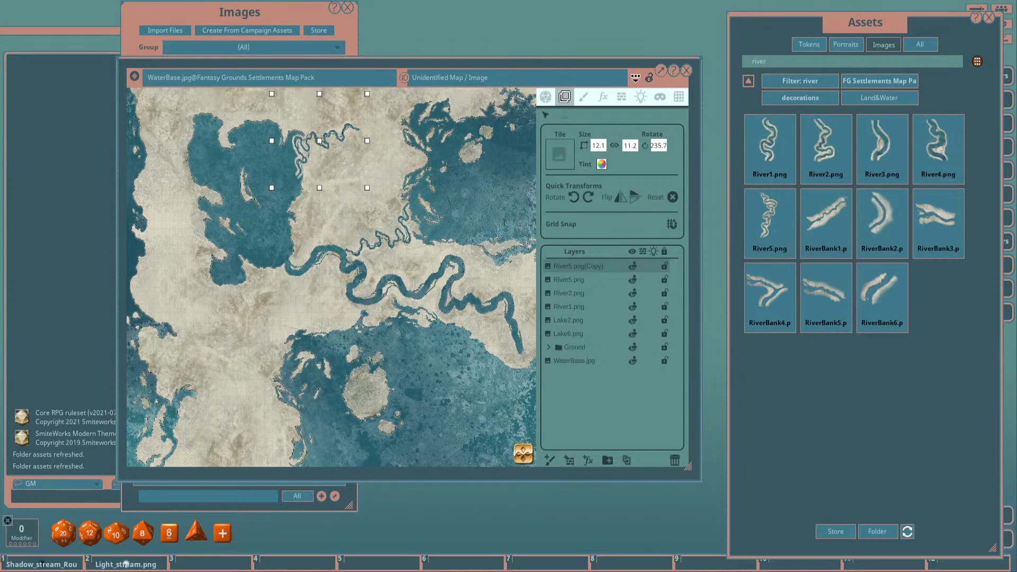
pyautogui.scroll(3, 319, 141)
pyautogui.scroll(2, 391, 238)
pyautogui.scroll(2, 244, 138)
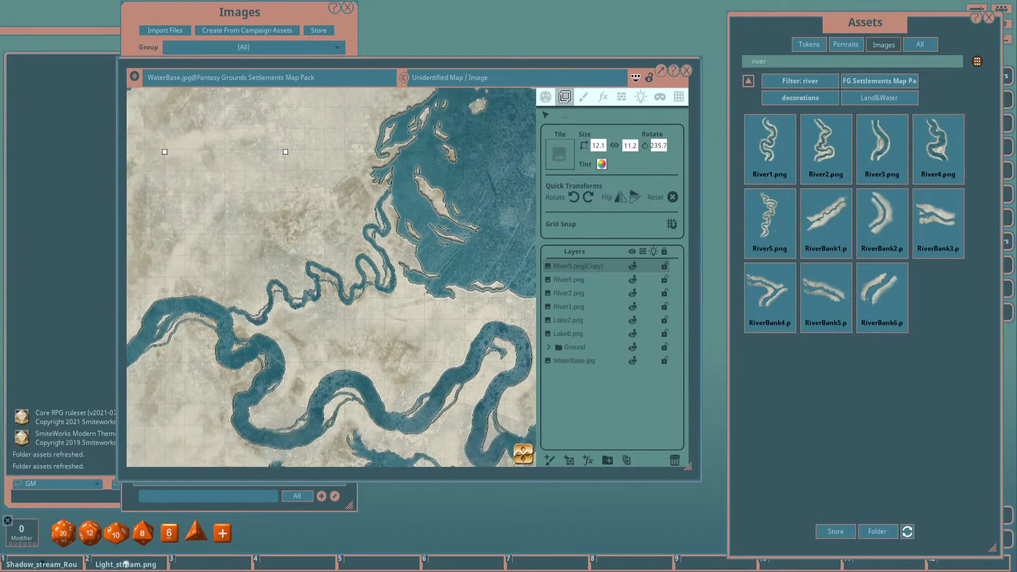
pyautogui.scroll(-6, 331, 277)
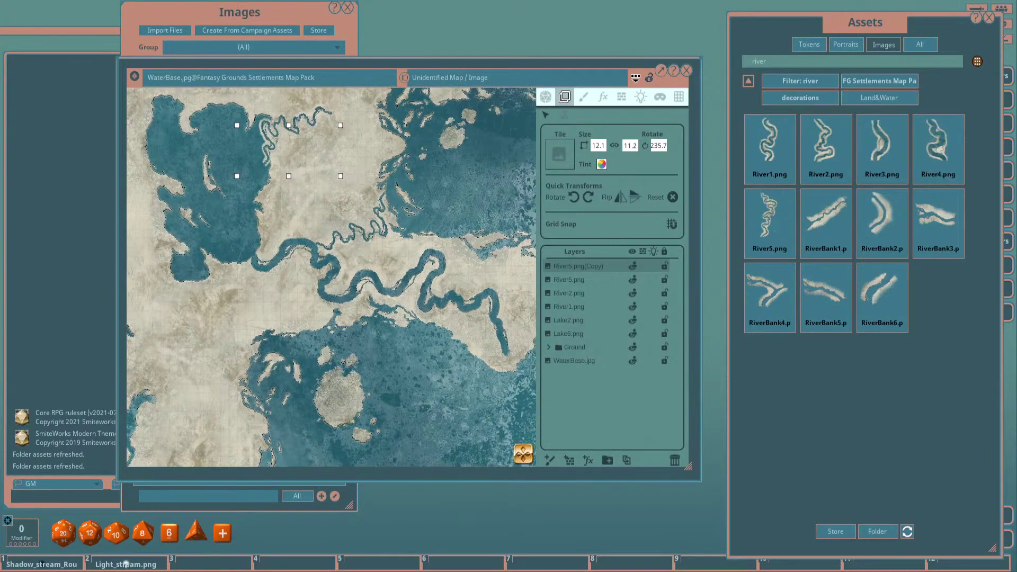
# Move the copied River5 tile onto the eastern peninsula, sizing it to about 10.7 by 6.3 and rotating it to about 90.4 degrees.
pyautogui.scroll(-4, 408, 223)
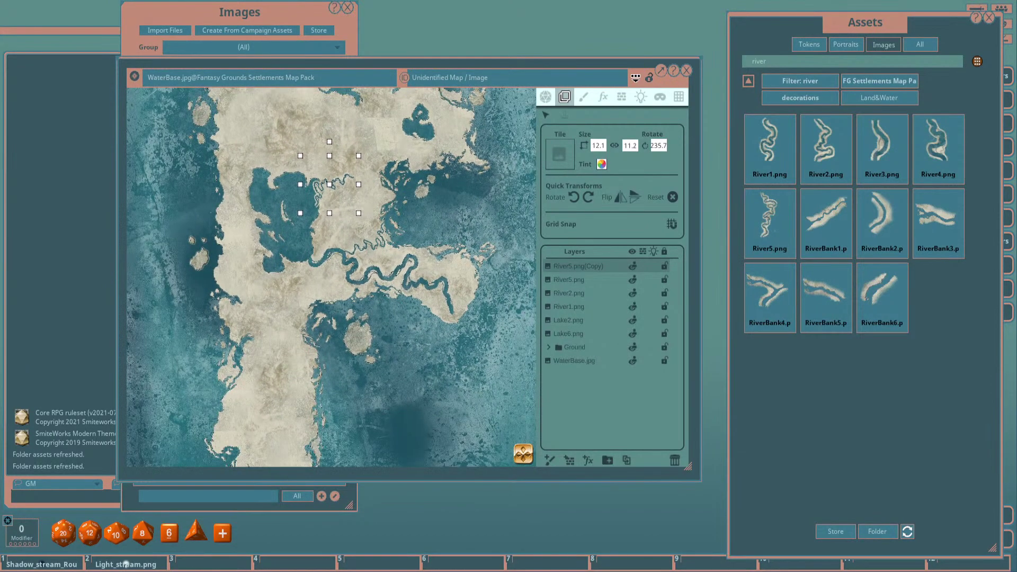
pyautogui.moveTo(343, 198); pyautogui.dragTo(305, 296)
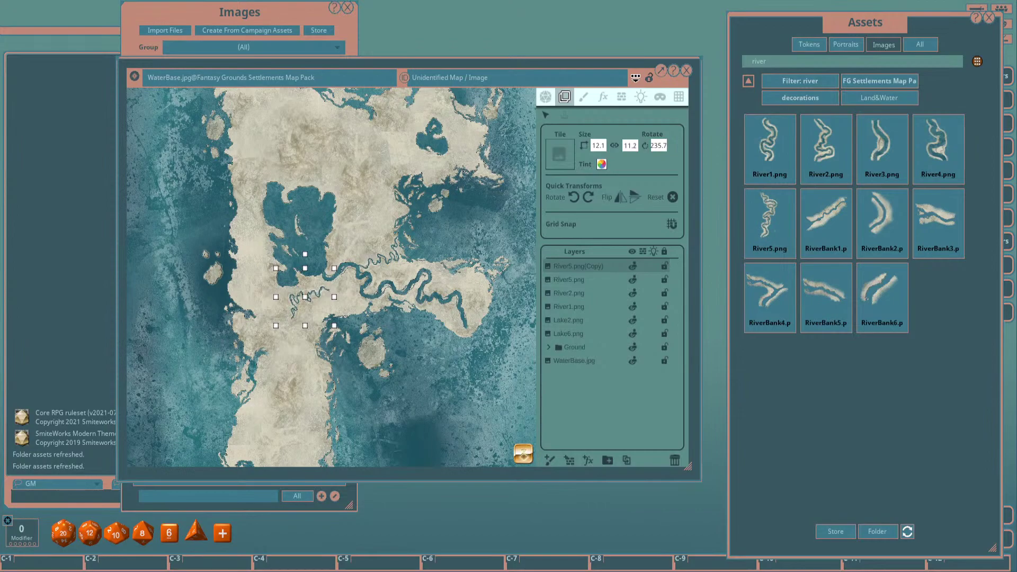
pyautogui.scroll(-9, 305, 297)
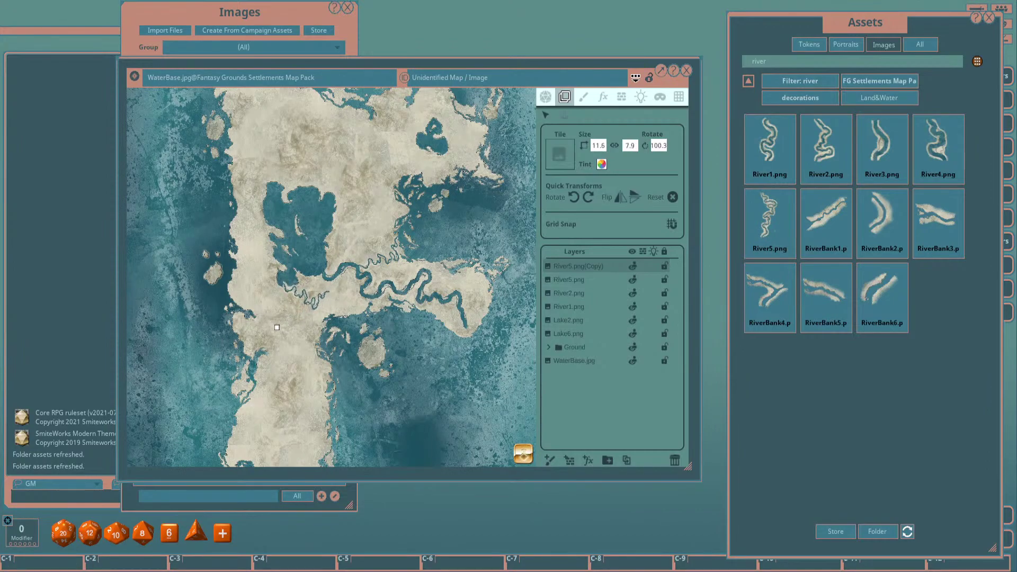
pyautogui.moveTo(305, 297); pyautogui.dragTo(454, 287)
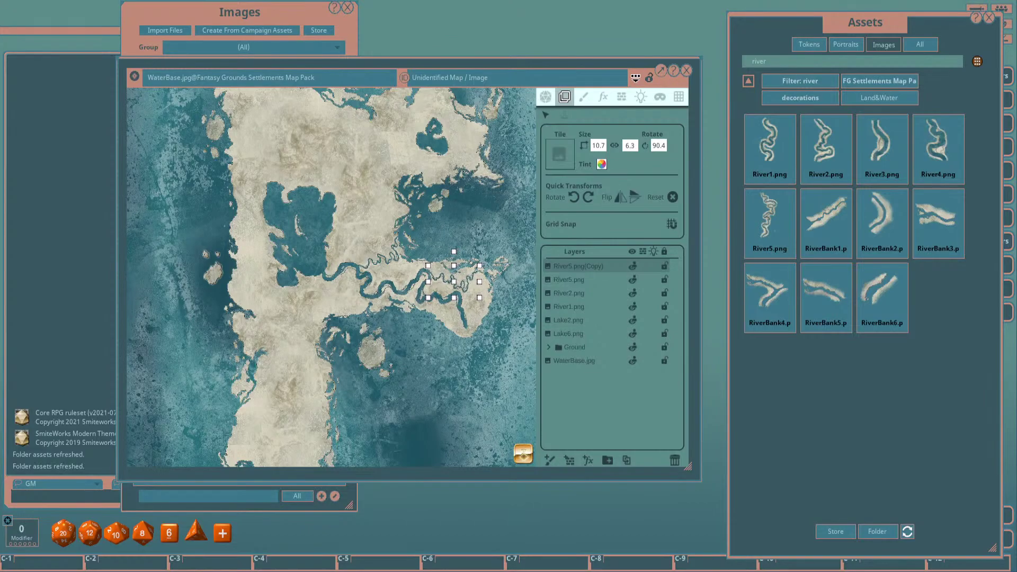
# Fit the copied River5 tile between the main river's bend and the coast, at about 10.7 by 5.3 and 88.4 degrees.
pyautogui.scroll(3, 419, 267)
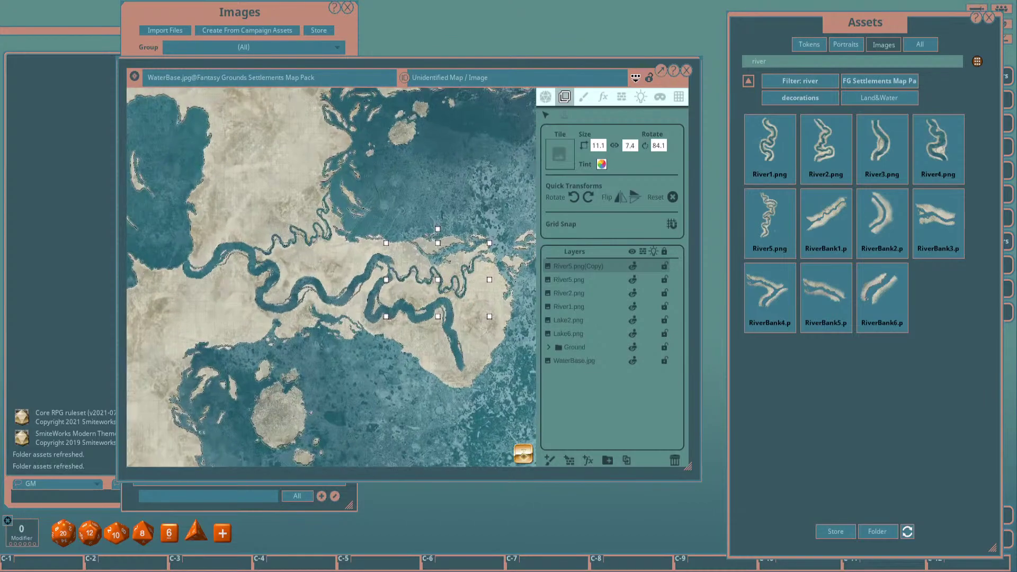
pyautogui.scroll(2, 419, 267)
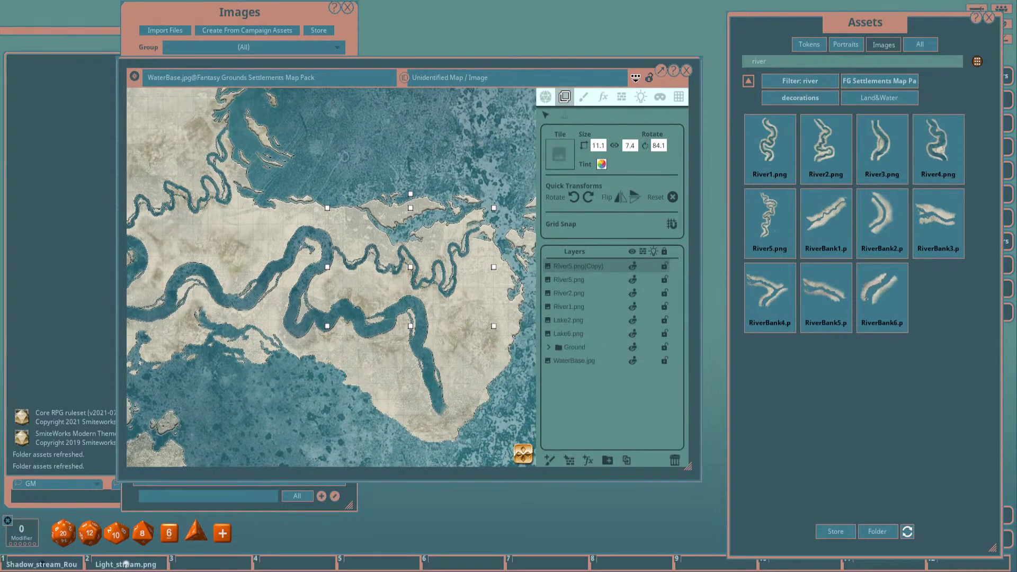
pyautogui.scroll(-2, 420, 267)
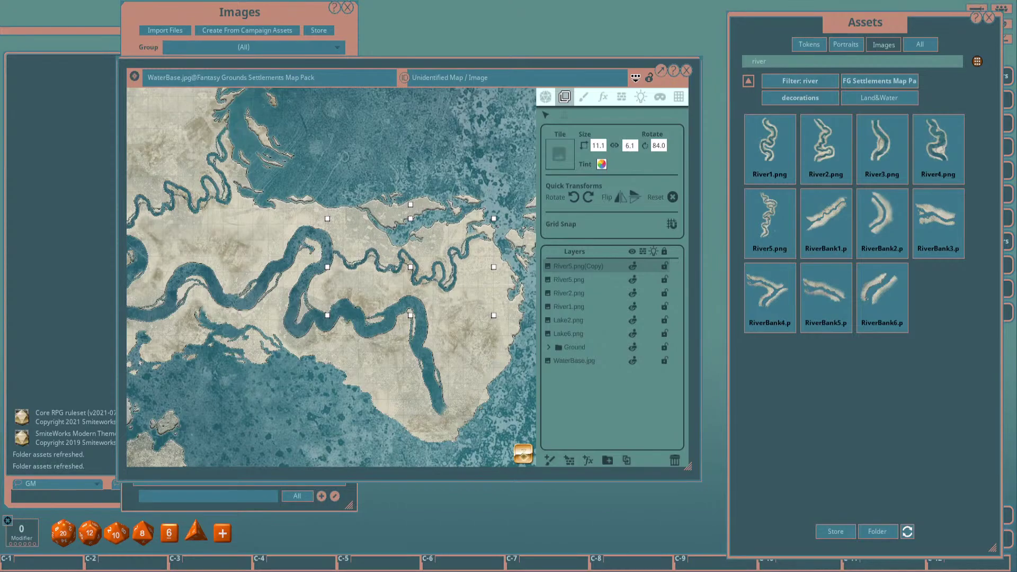
pyautogui.moveTo(411, 267); pyautogui.dragTo(419, 260)
pyautogui.scroll(3, 393, 258)
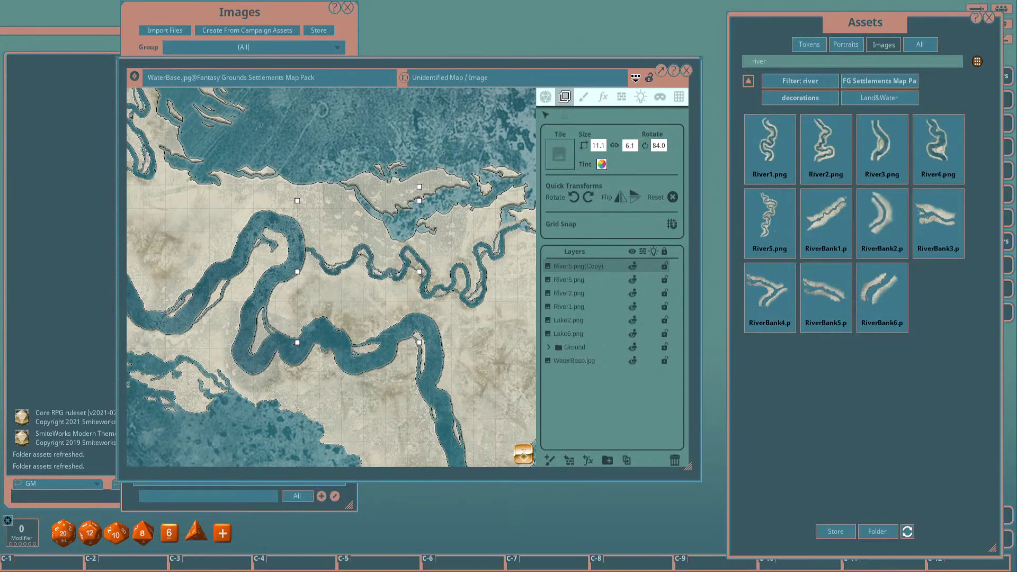
pyautogui.moveTo(419, 187); pyautogui.dragTo(417, 198)
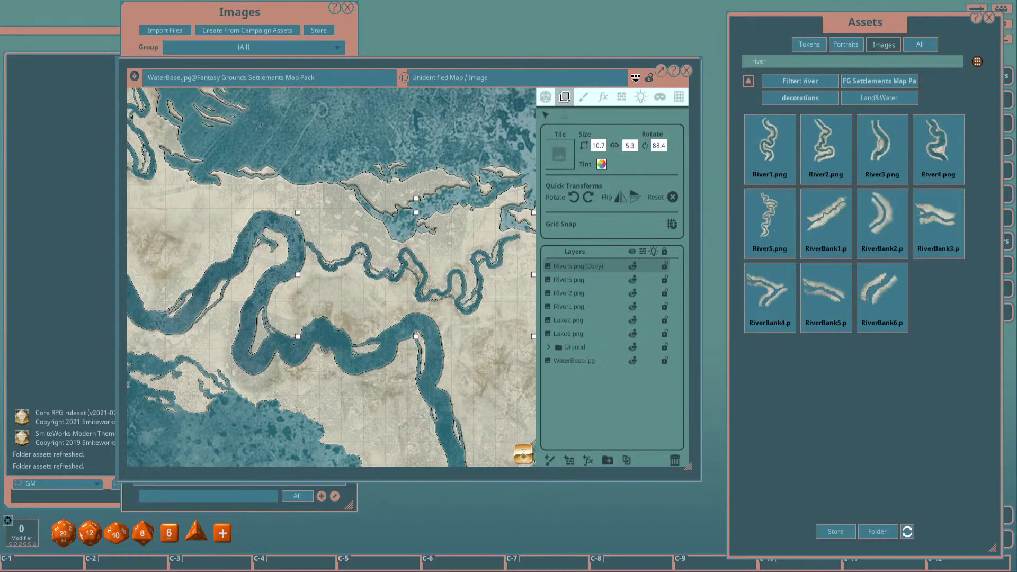
# Select the WaterBase.jpg layer and review the landmass, lakes and rivers across the whole map.
pyautogui.scroll(-3, 473, 253)
pyautogui.scroll(-2, 487, 254)
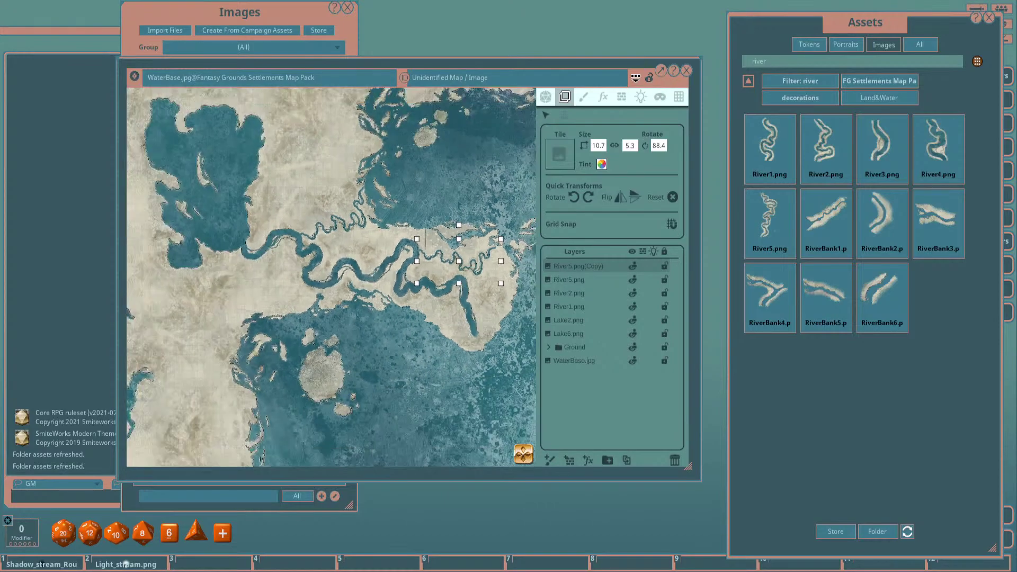
pyautogui.scroll(-3, 424, 220)
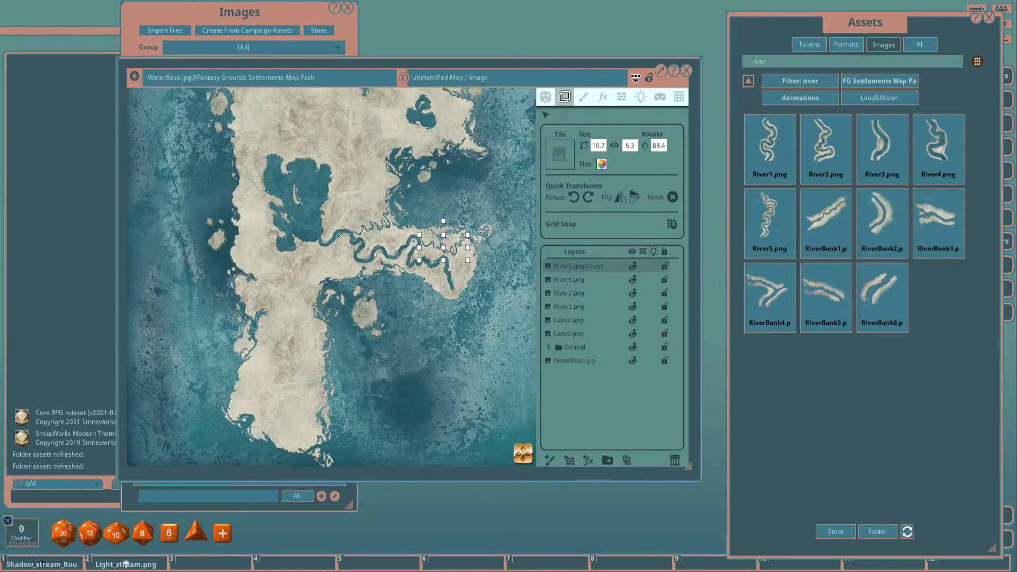
pyautogui.scroll(-3, 423, 220)
pyautogui.click(574, 360)
pyautogui.scroll(-2, 385, 276)
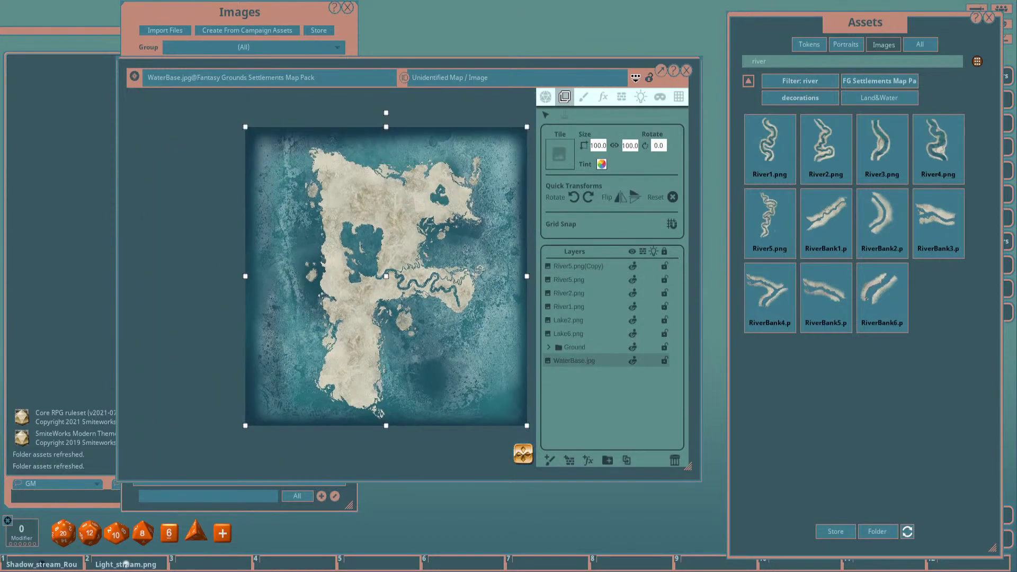
pyautogui.scroll(3, 386, 276)
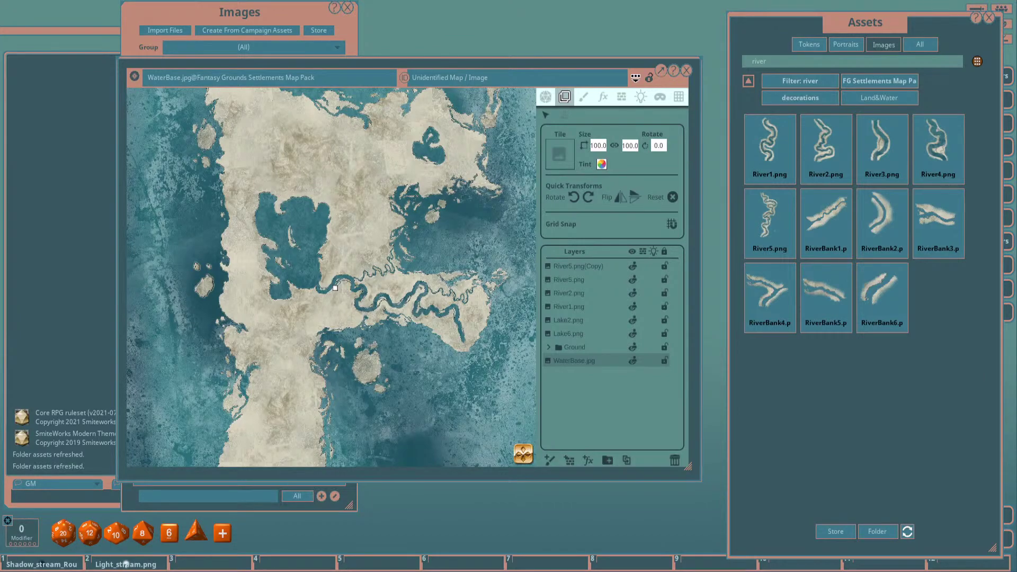
pyautogui.scroll(3, 335, 288)
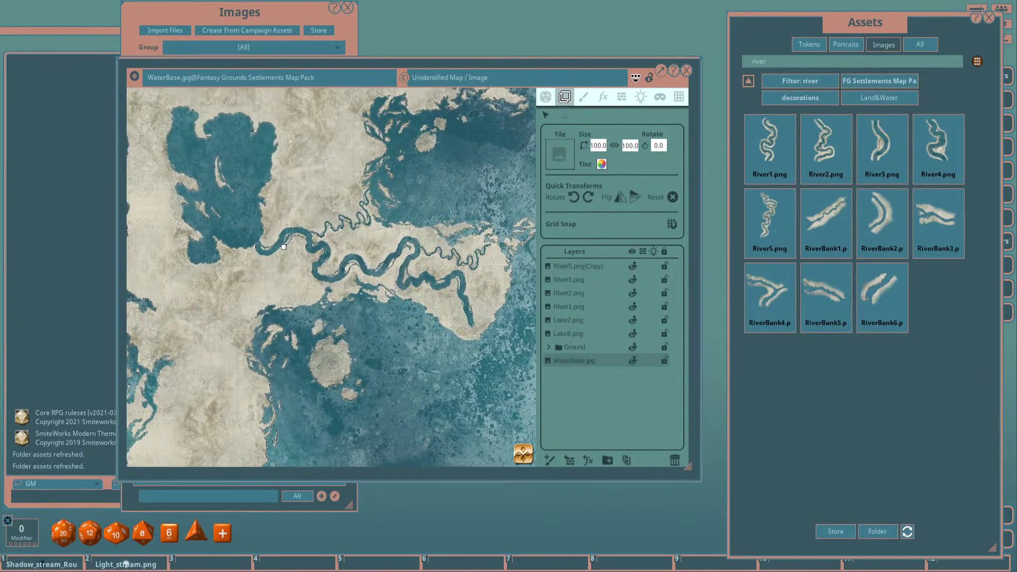
# Inspect the River2, copied River5 and River1 layers in place, close up and against the whole continent.
pyautogui.click(456, 257)
pyautogui.scroll(2, 438, 339)
pyautogui.click(428, 286)
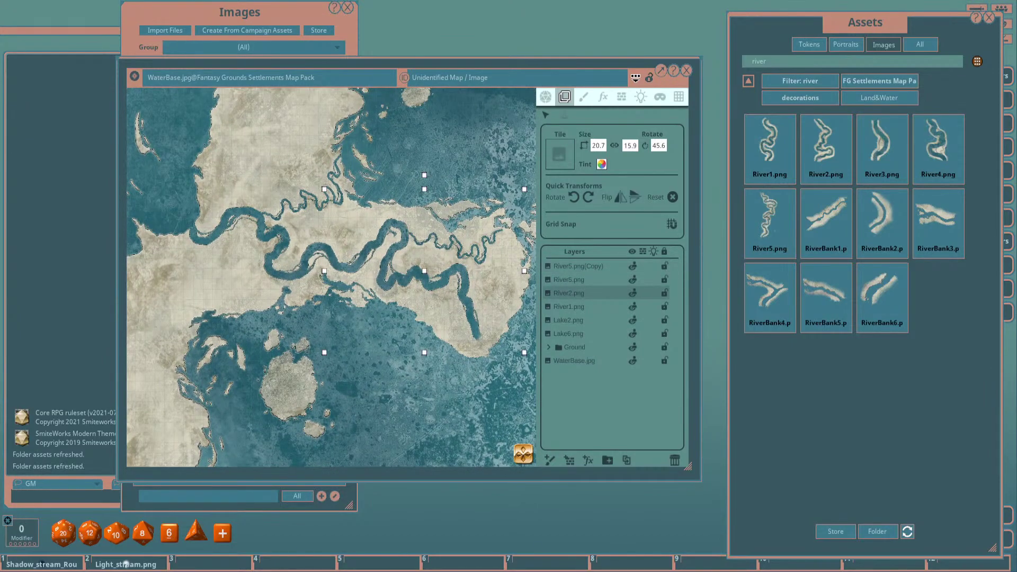
pyautogui.scroll(-4, 357, 287)
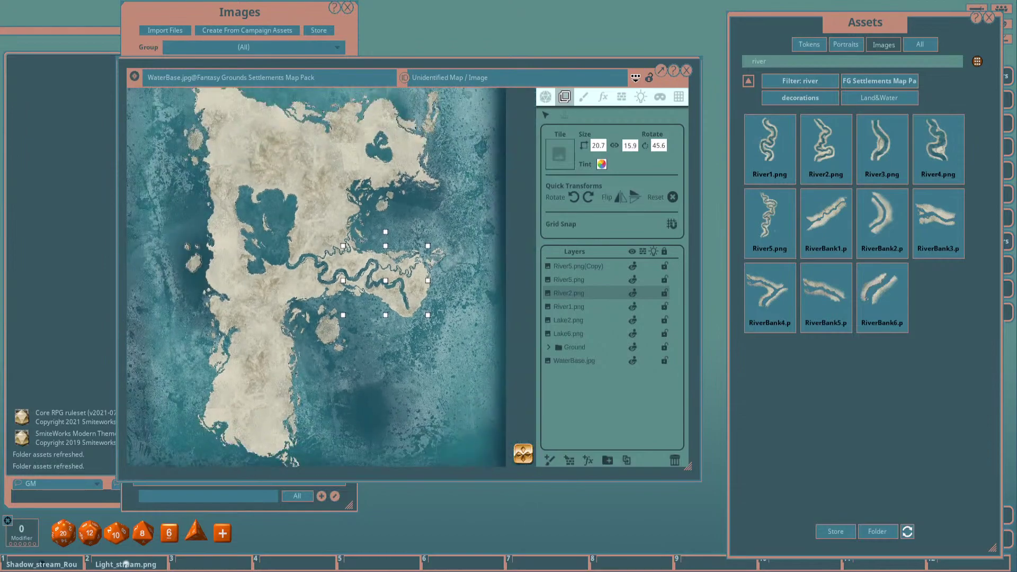
pyautogui.scroll(1, 356, 287)
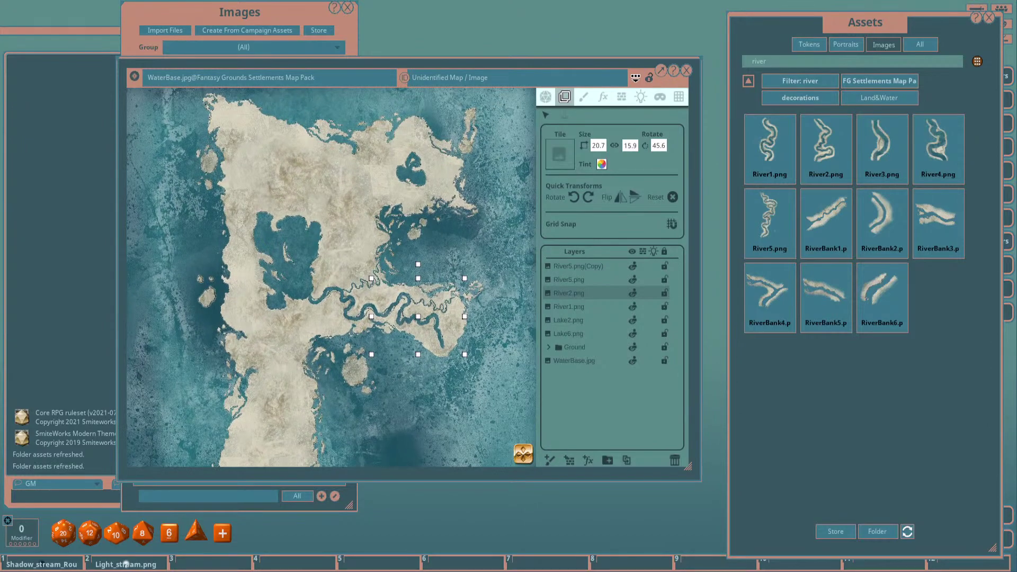
pyautogui.scroll(5, 443, 288)
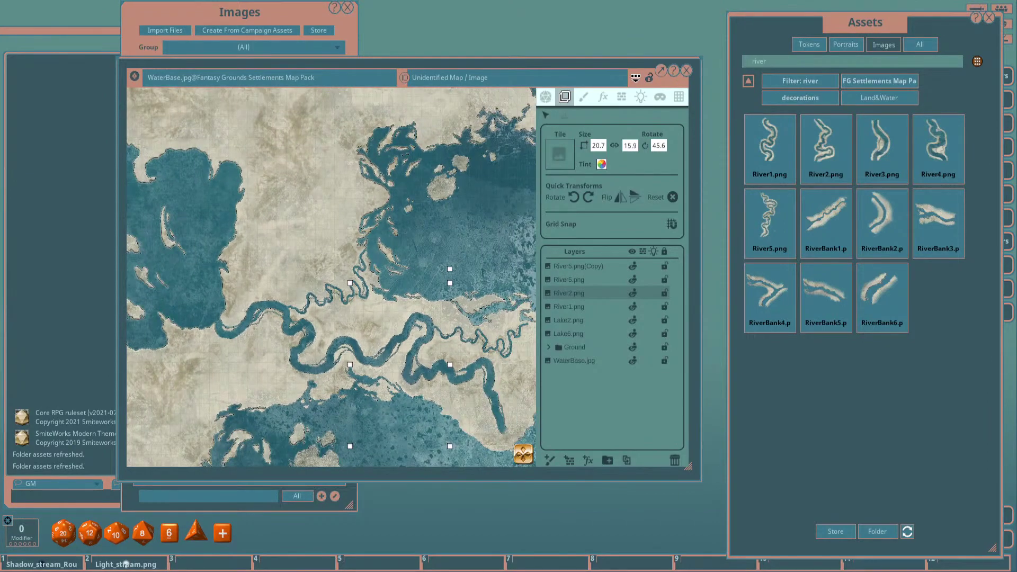
pyautogui.click(578, 266)
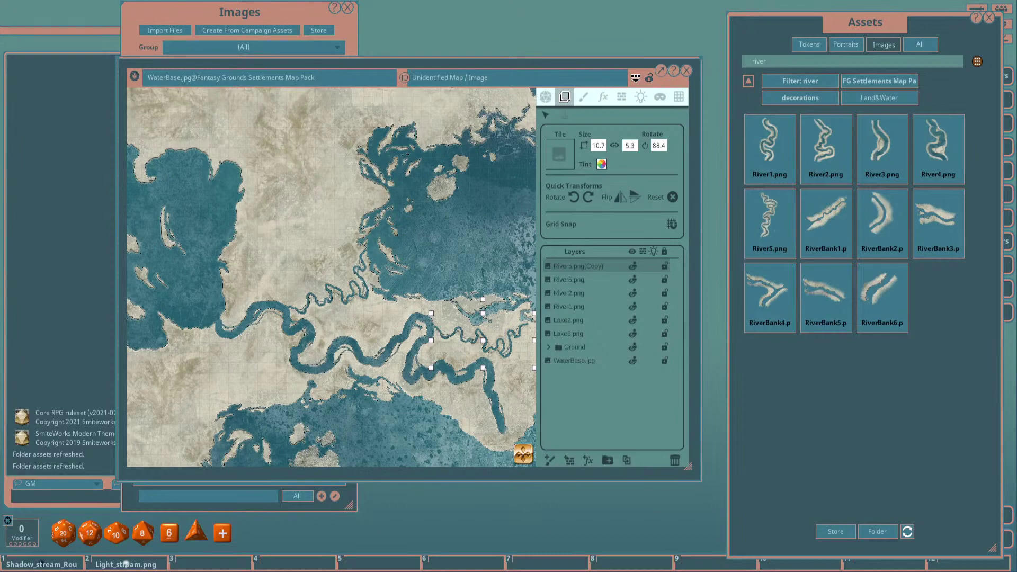
pyautogui.scroll(-3, 466, 296)
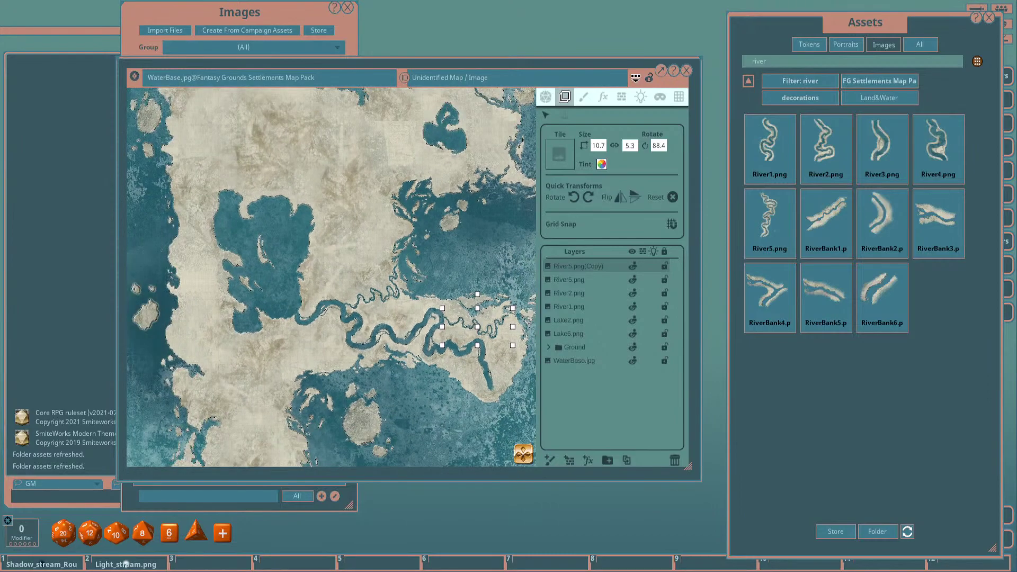
pyautogui.moveTo(467, 296); pyautogui.dragTo(487, 293)
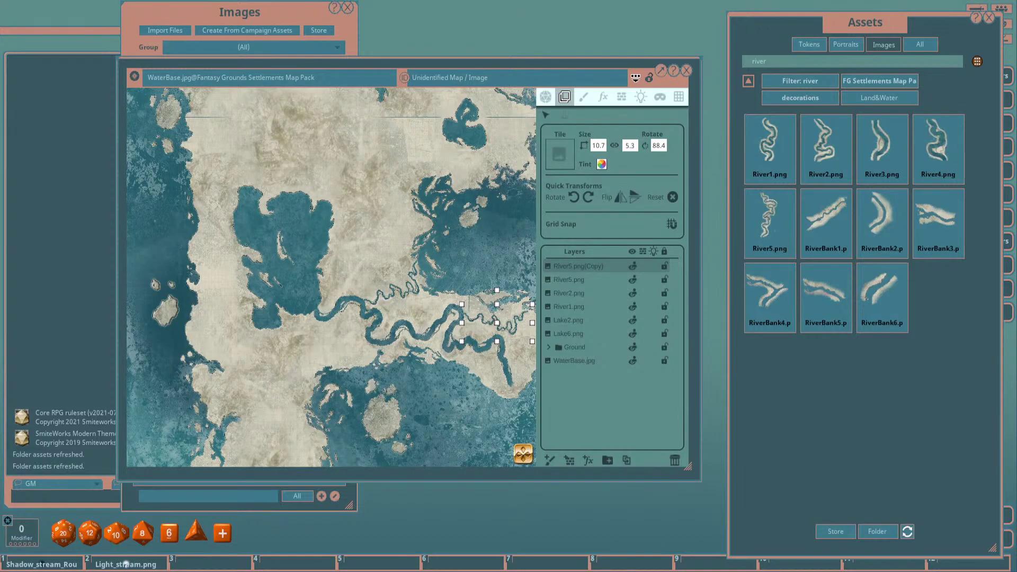
pyautogui.scroll(-2, 392, 221)
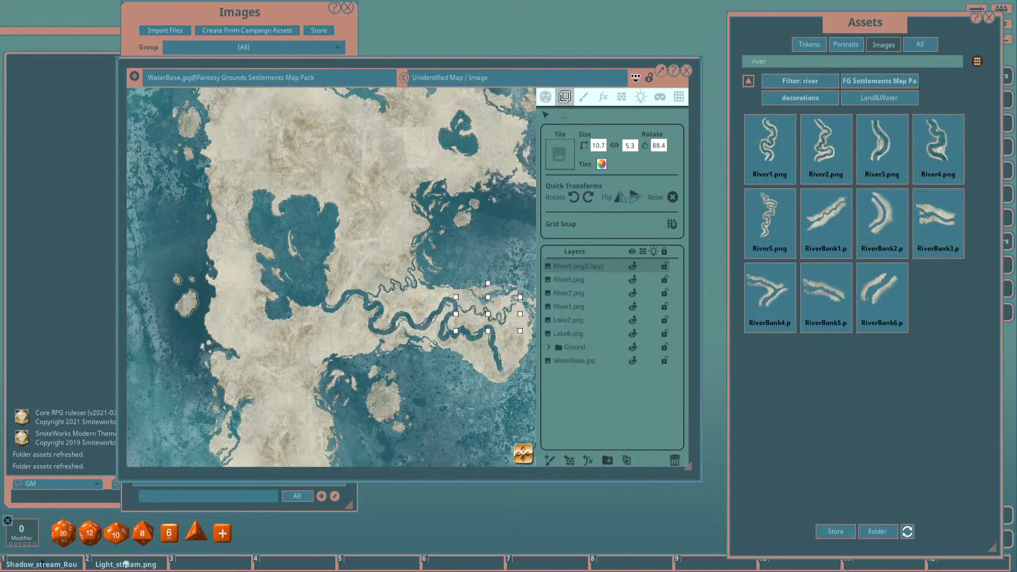
pyautogui.scroll(-2, 249, 169)
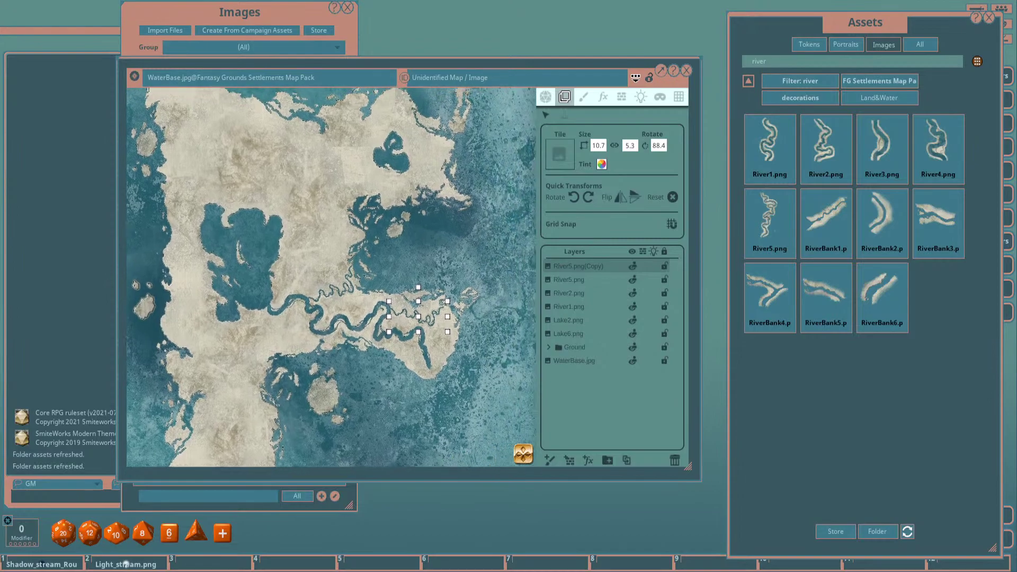
pyautogui.scroll(-2, 411, 254)
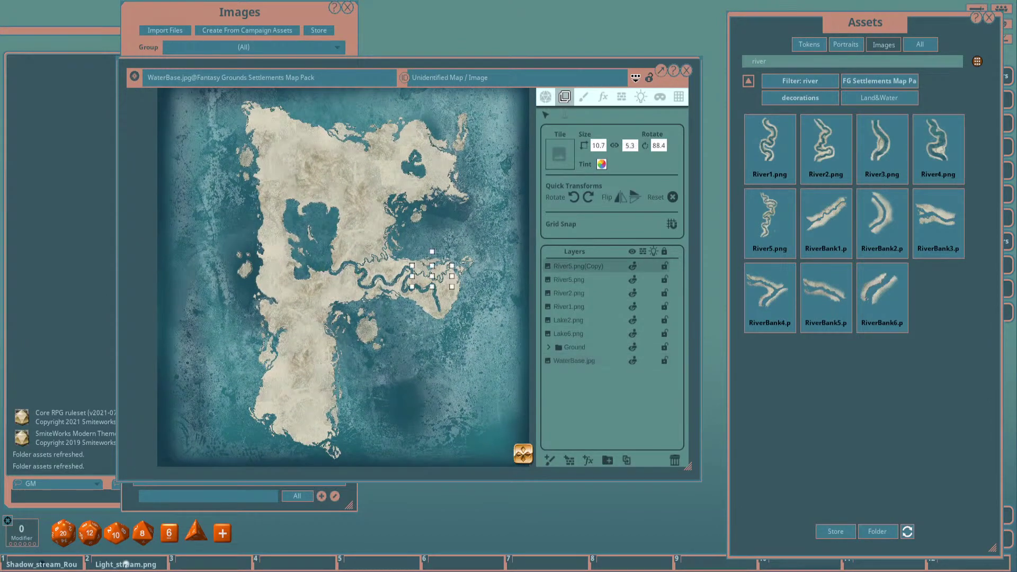
pyautogui.click(568, 292)
pyautogui.click(569, 306)
pyautogui.scroll(1, 402, 265)
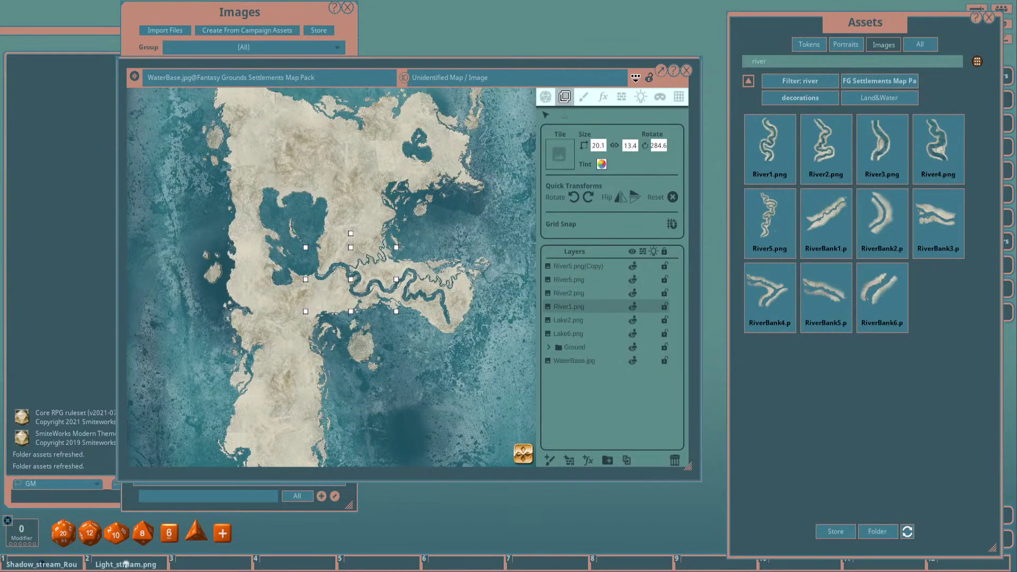
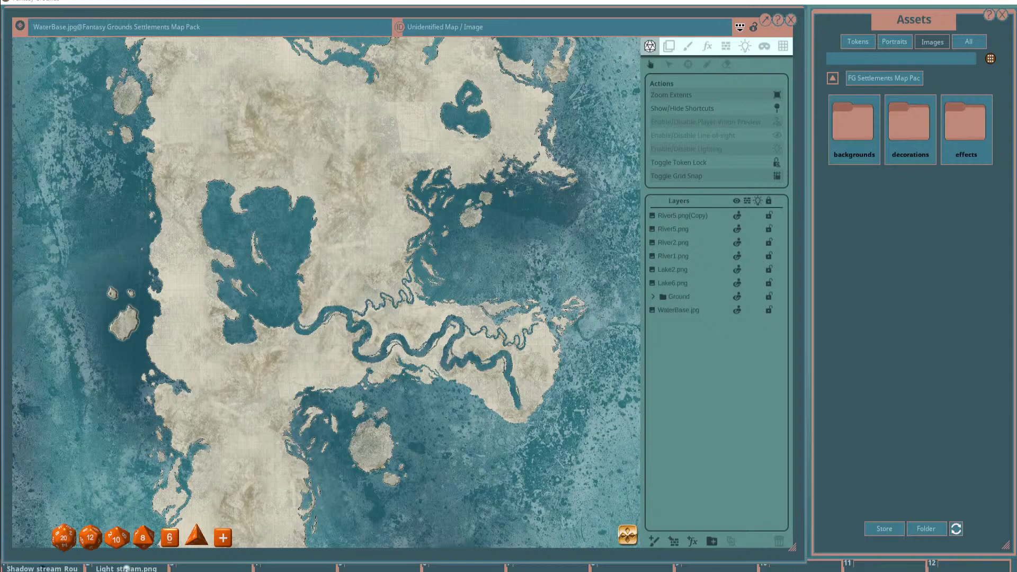
# Open the map pack's decorations folder and examine the bends and junctions of the rivers along the peninsula.
pyautogui.click(904, 127)
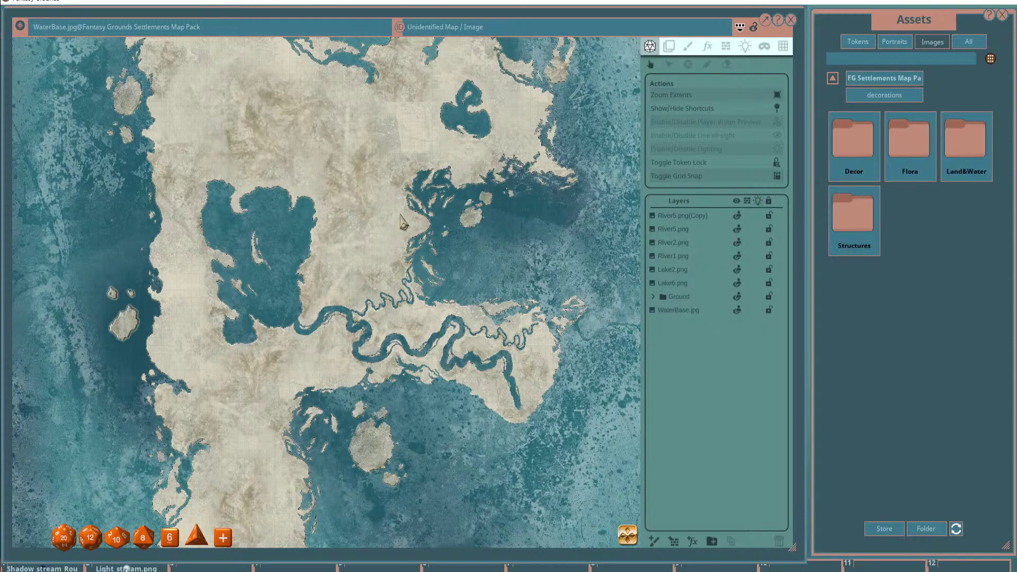
pyautogui.scroll(-2, 401, 221)
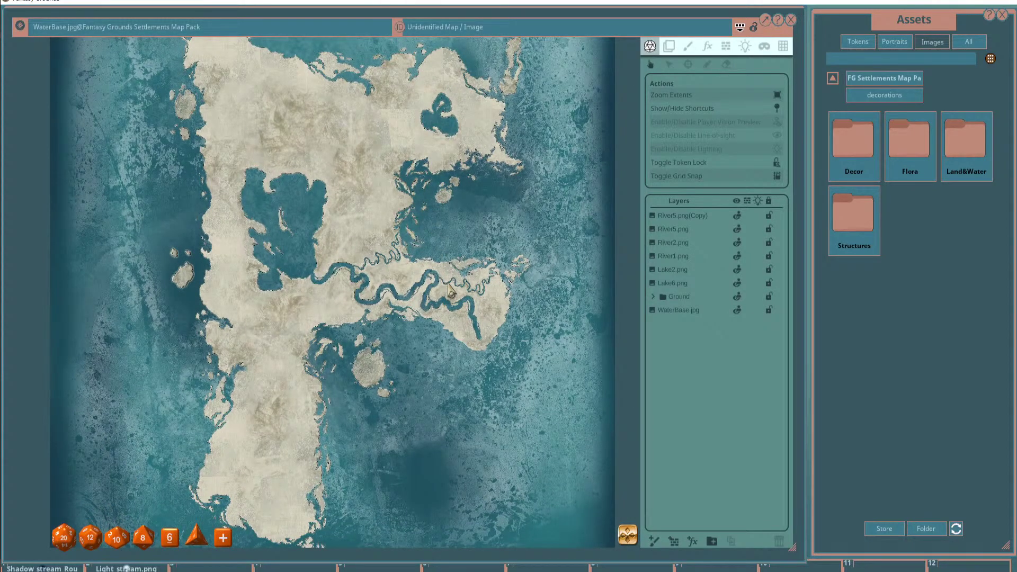
pyautogui.scroll(2, 459, 345)
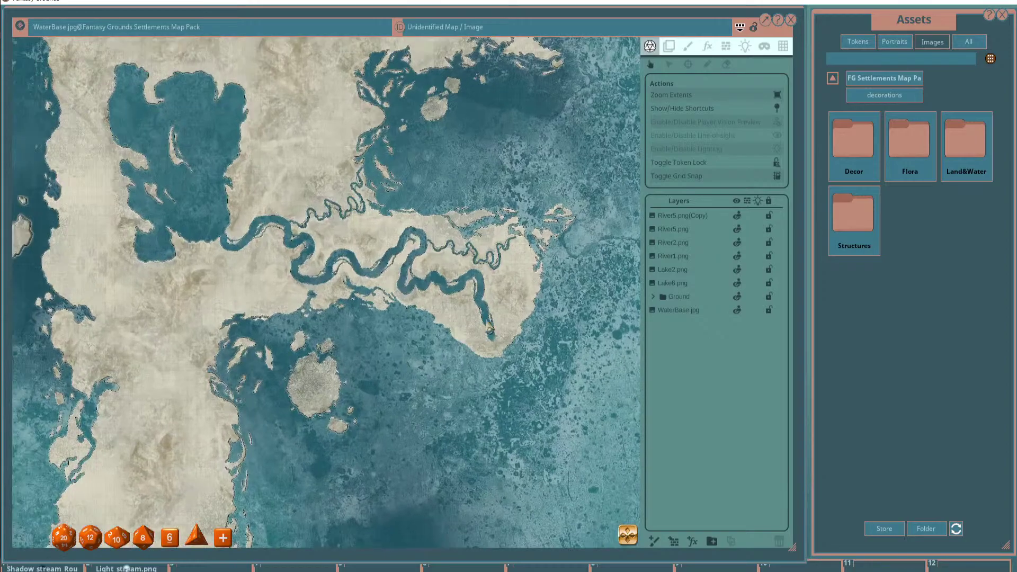
pyautogui.scroll(2, 514, 268)
pyautogui.scroll(-3, 296, 180)
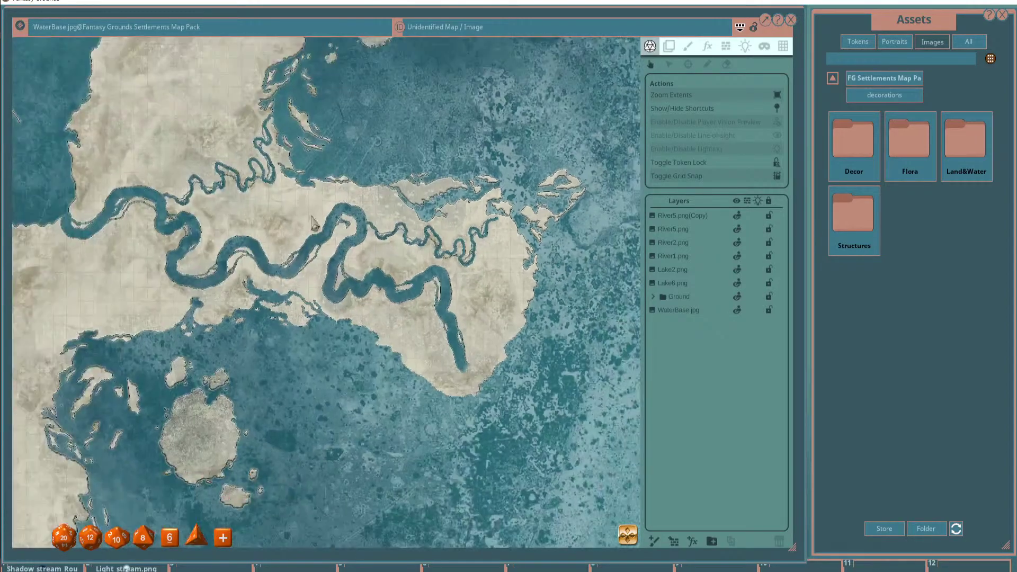
pyautogui.scroll(2, 417, 203)
pyautogui.scroll(-3, 371, 199)
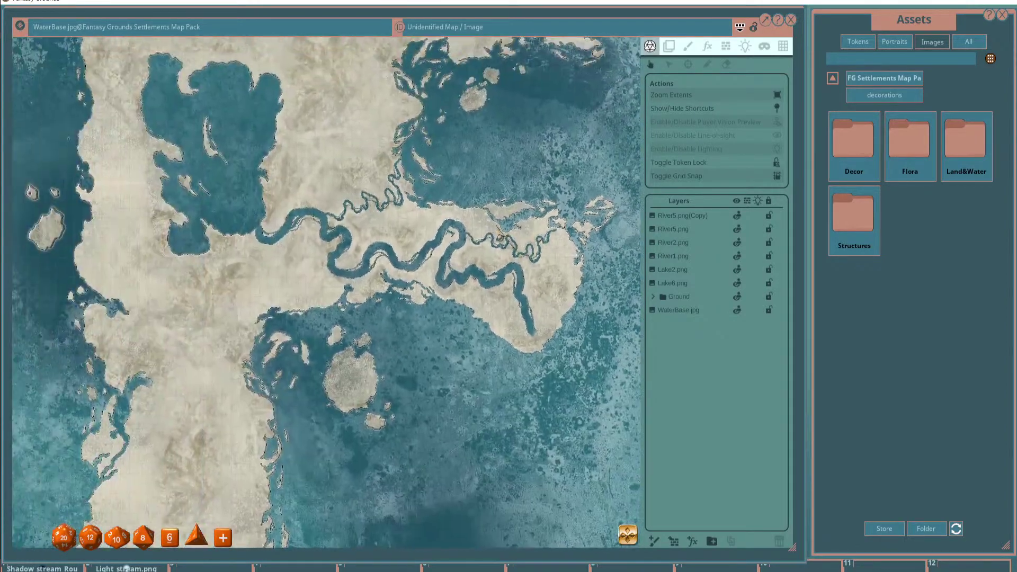
pyautogui.scroll(3, 393, 184)
pyautogui.scroll(3, 321, 240)
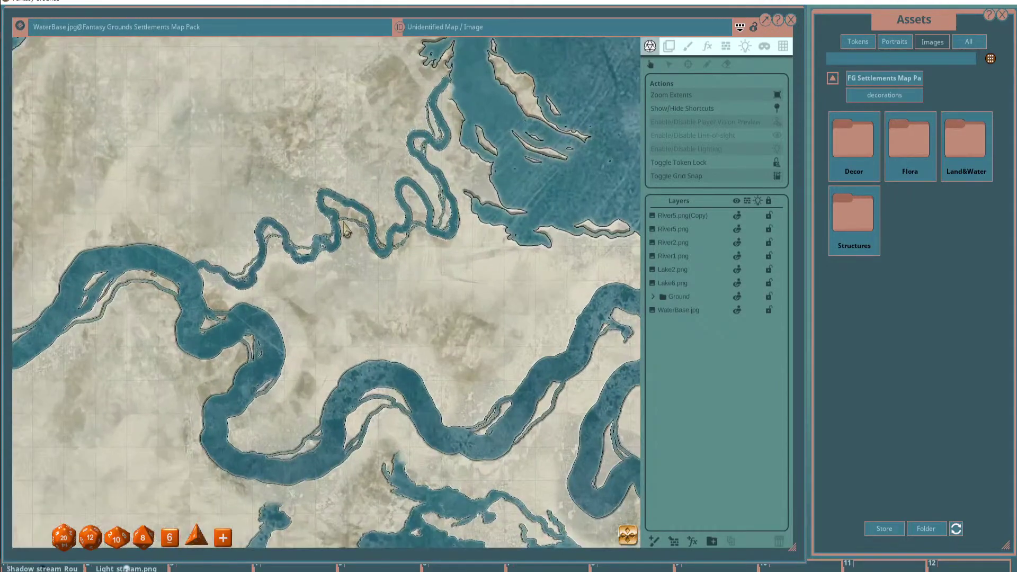
pyautogui.scroll(-3, 212, 239)
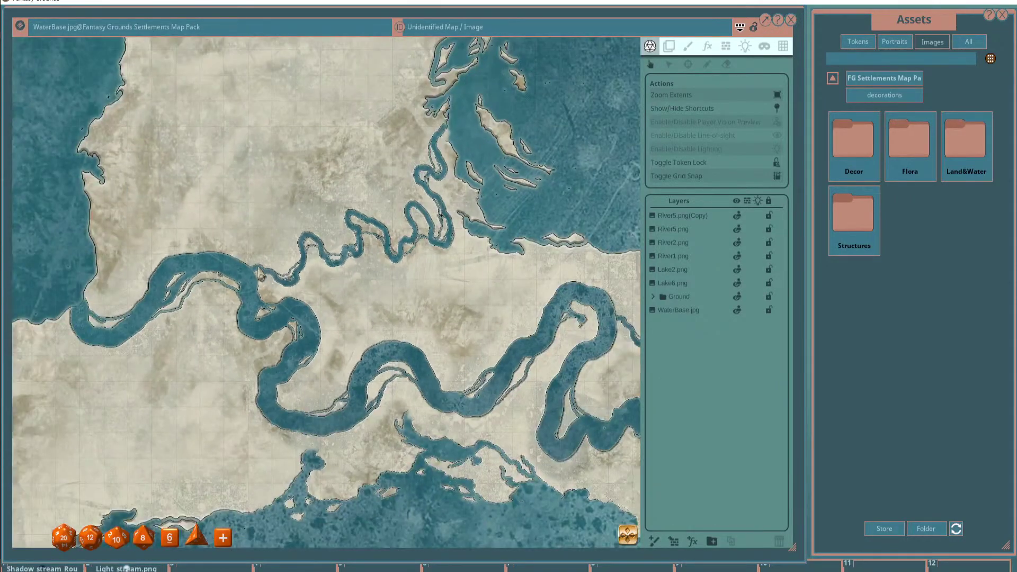
pyautogui.scroll(4, 258, 277)
pyautogui.scroll(-3, 258, 277)
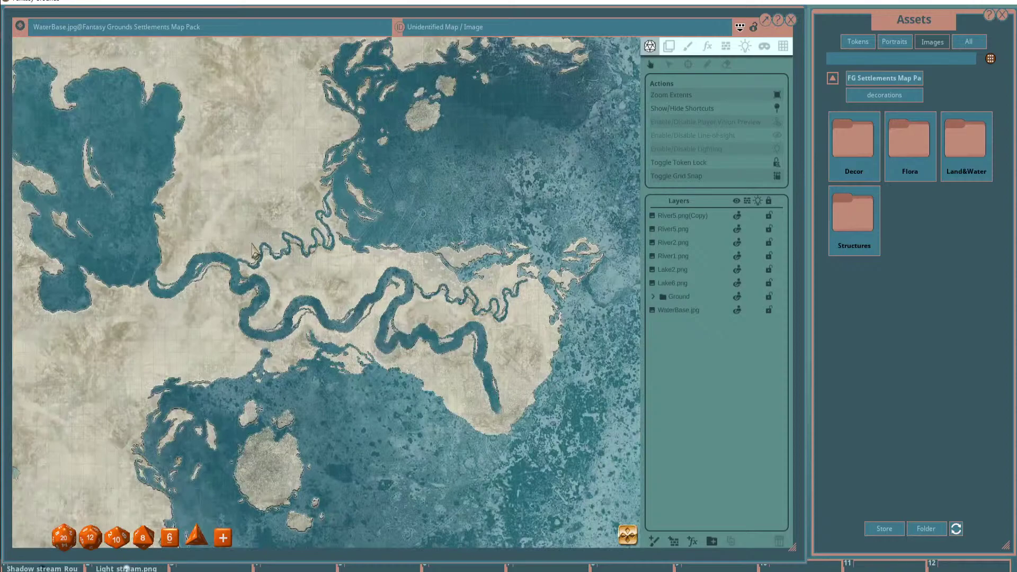
pyautogui.scroll(-2, 253, 252)
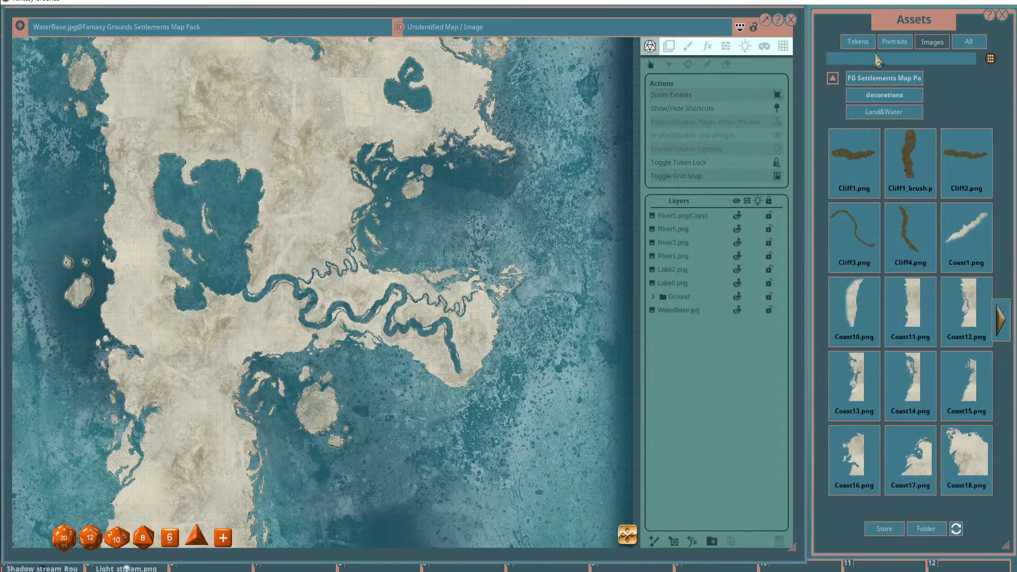
# Browse the Land&Water decorations through coasts, islands, lakes, rivers and waterfalls, and return to the river pieces.
pyautogui.click(1002, 324)
pyautogui.click(1001, 324)
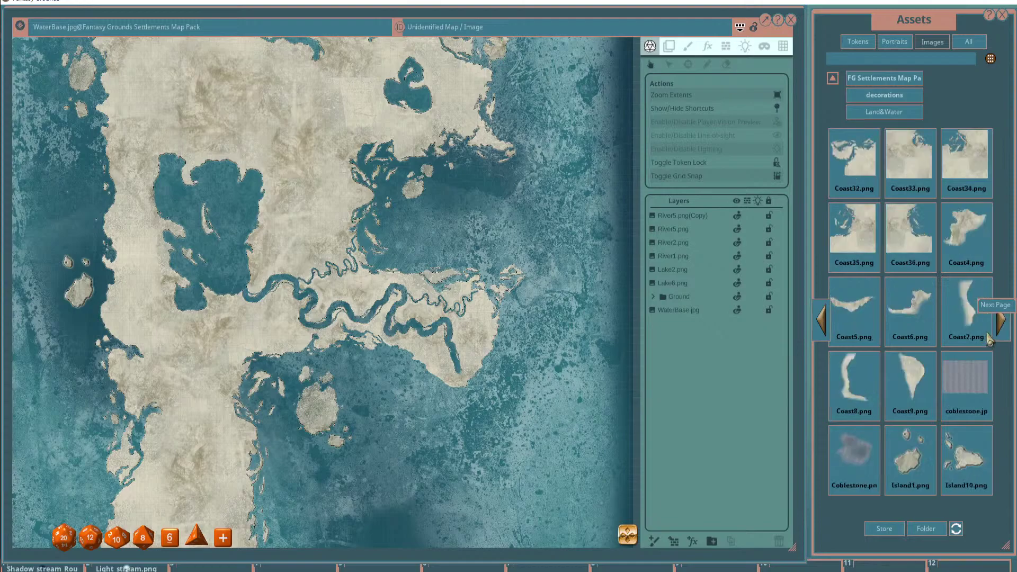
pyautogui.click(1002, 326)
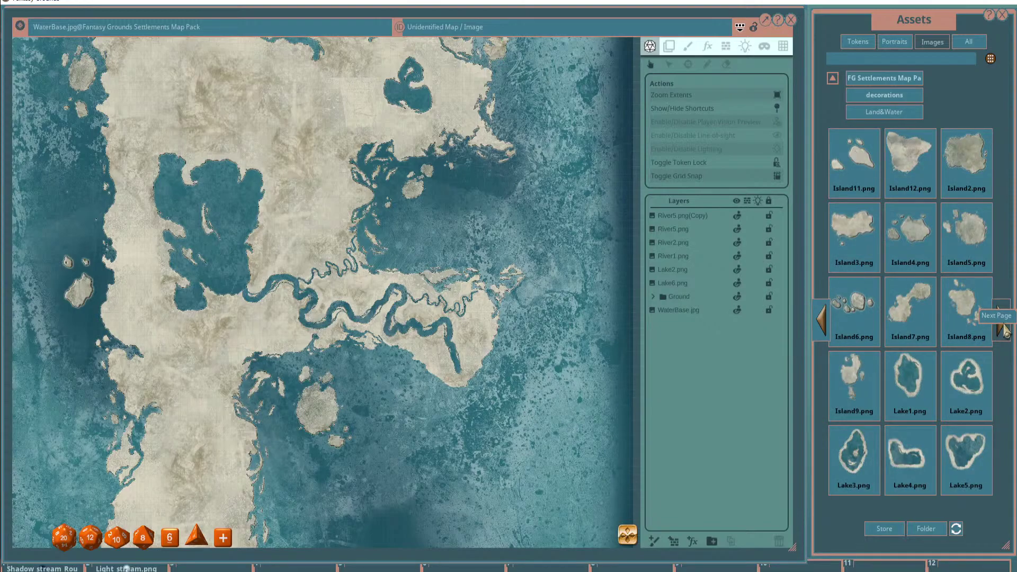
pyautogui.click(1004, 327)
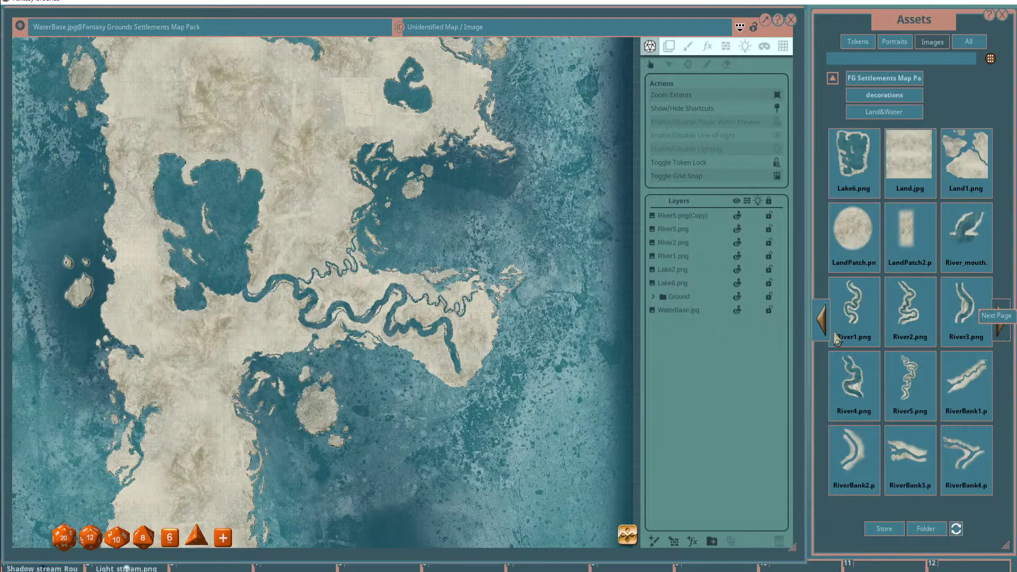
pyautogui.click(1001, 318)
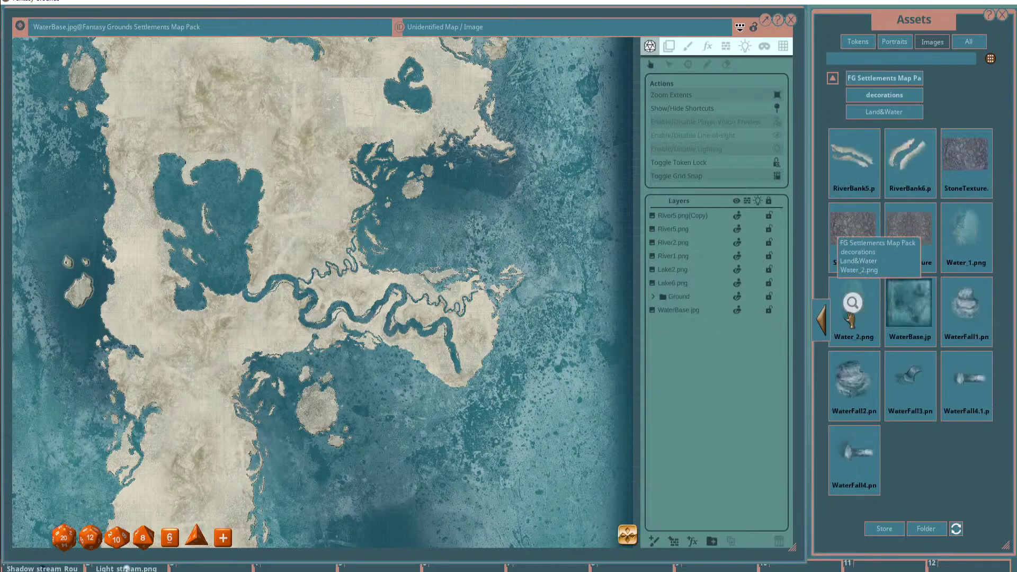
pyautogui.click(820, 318)
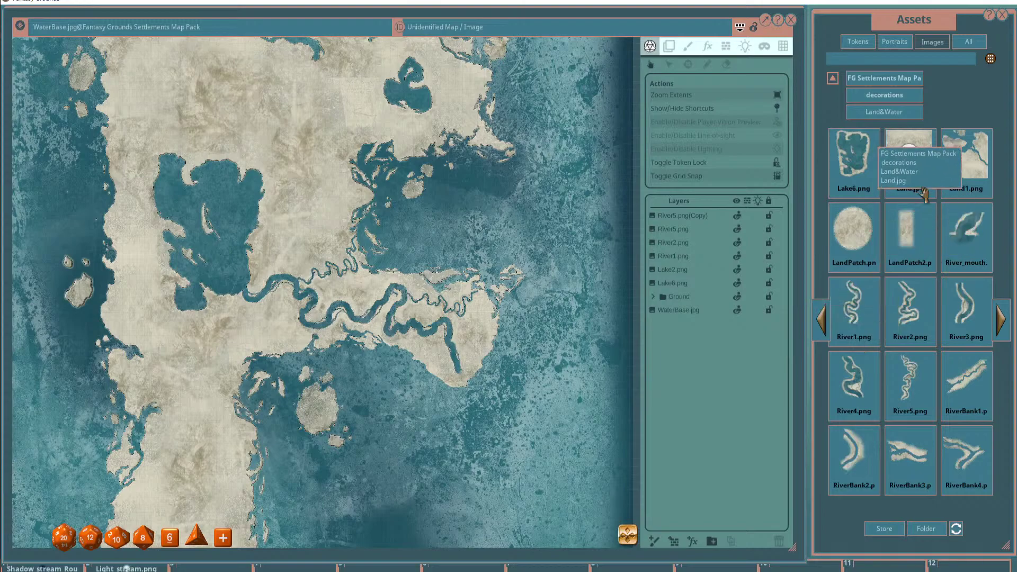
# Load River_mouth.png as the paint brush, scale it to about 3.1 by 2.2 and try it on the river's end at the peninsula's southern tip.
pyautogui.click(688, 47)
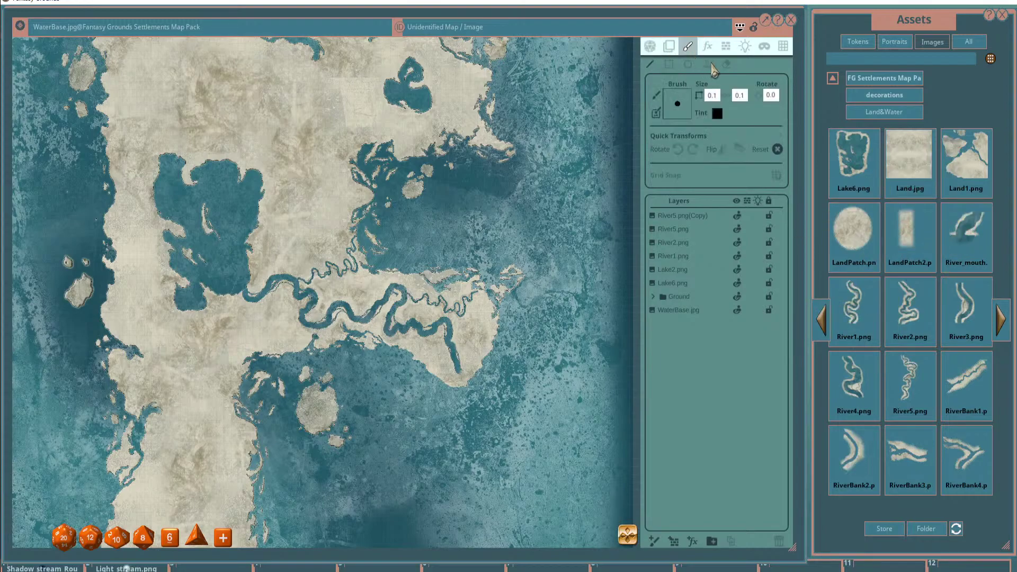
pyautogui.moveTo(965, 231); pyautogui.dragTo(672, 125)
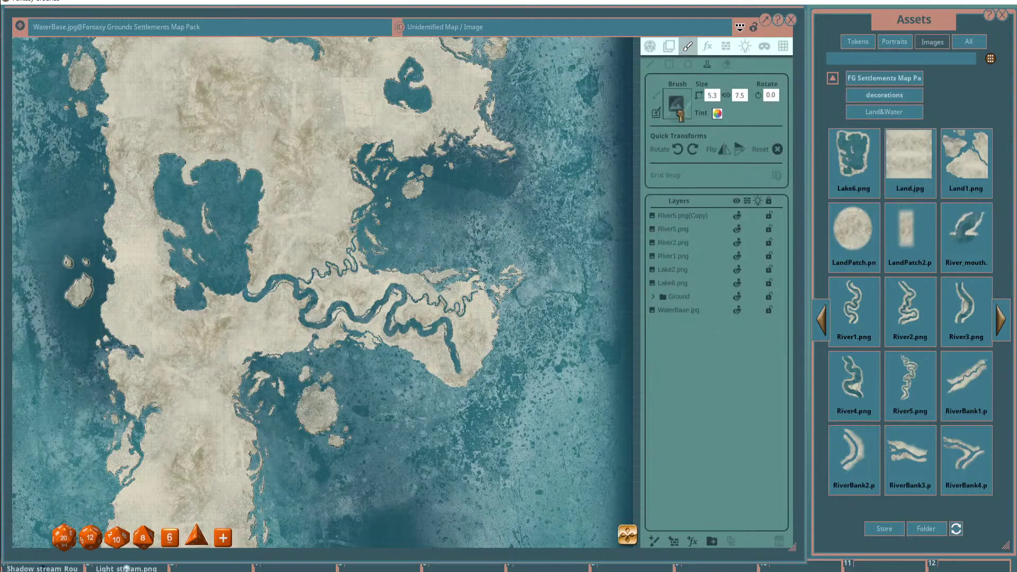
pyautogui.scroll(3, 466, 293)
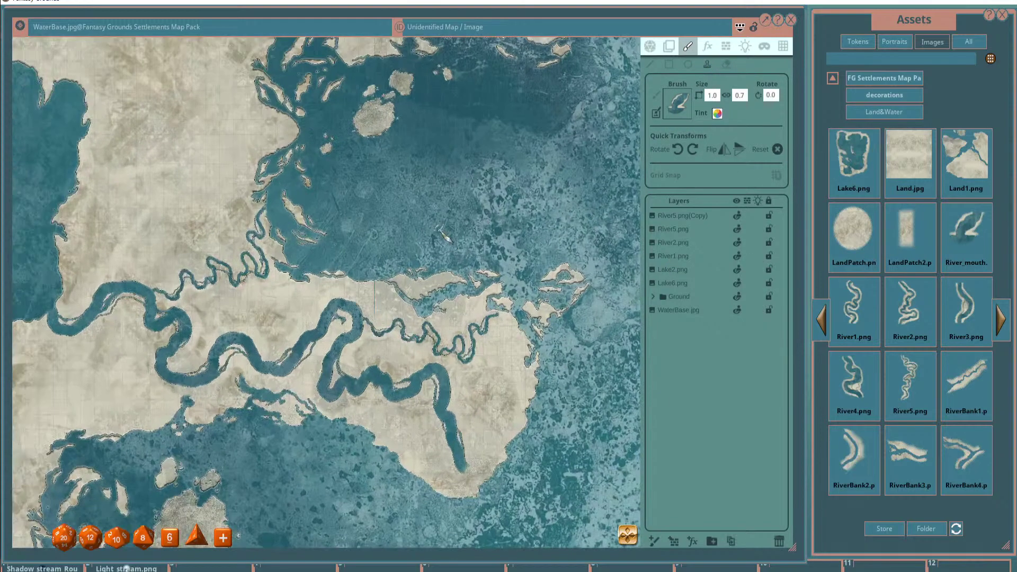
pyautogui.scroll(3, 513, 303)
pyautogui.scroll(-1, 506, 299)
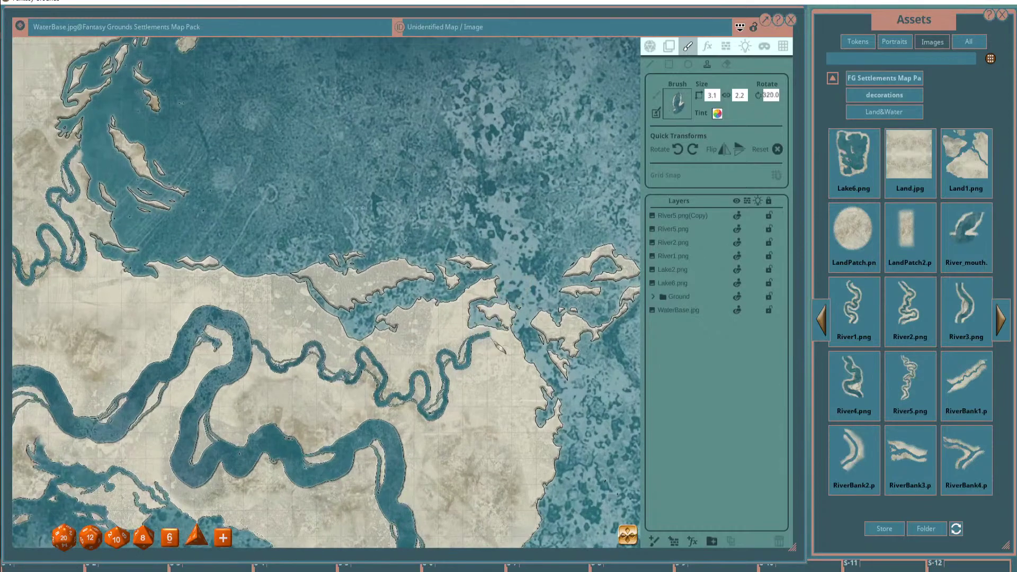
pyautogui.scroll(-2, 439, 262)
pyautogui.scroll(2, 444, 429)
pyautogui.scroll(1, 451, 439)
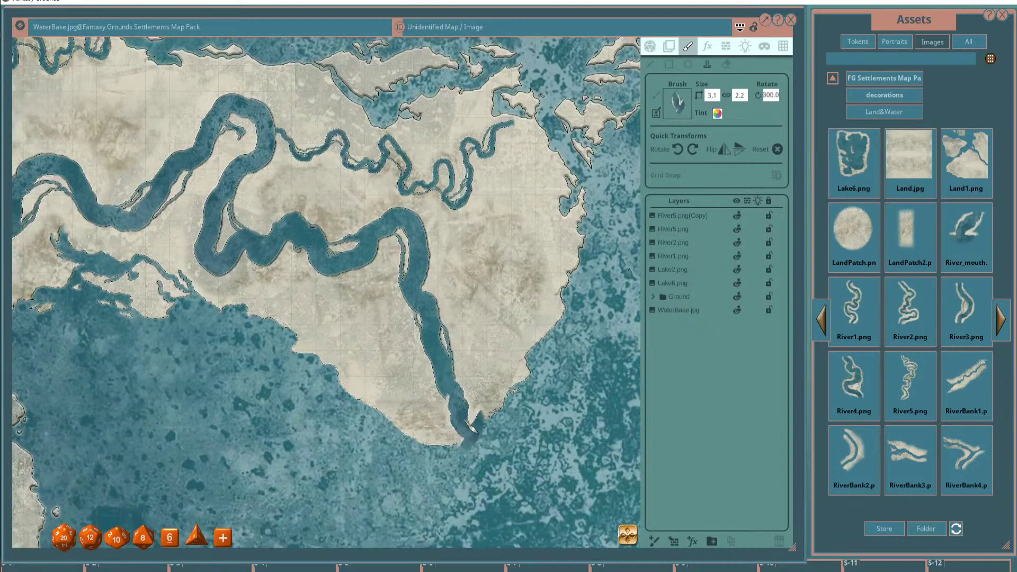
pyautogui.scroll(2, 456, 437)
pyautogui.scroll(-2, 463, 434)
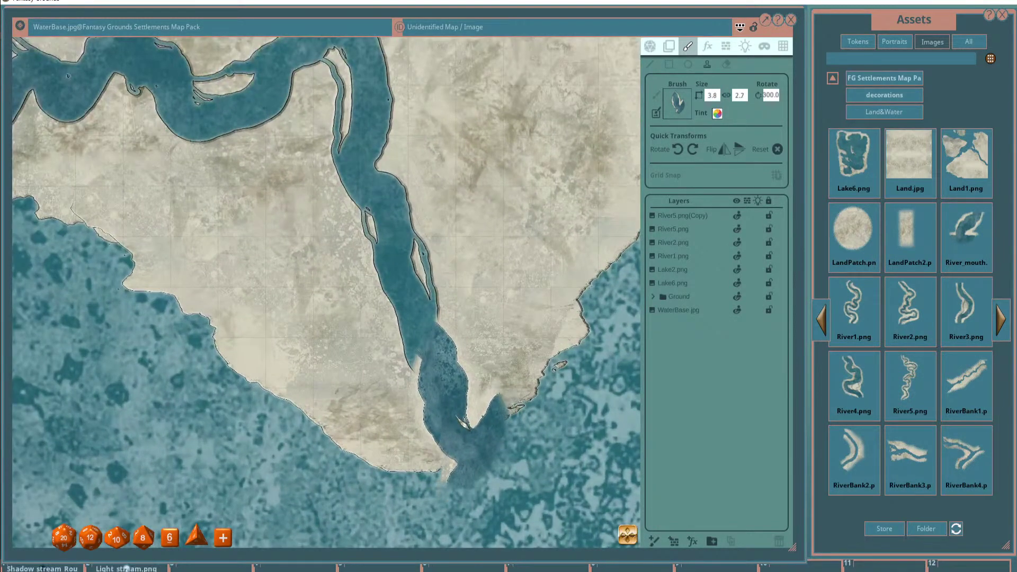
pyautogui.scroll(1, 450, 424)
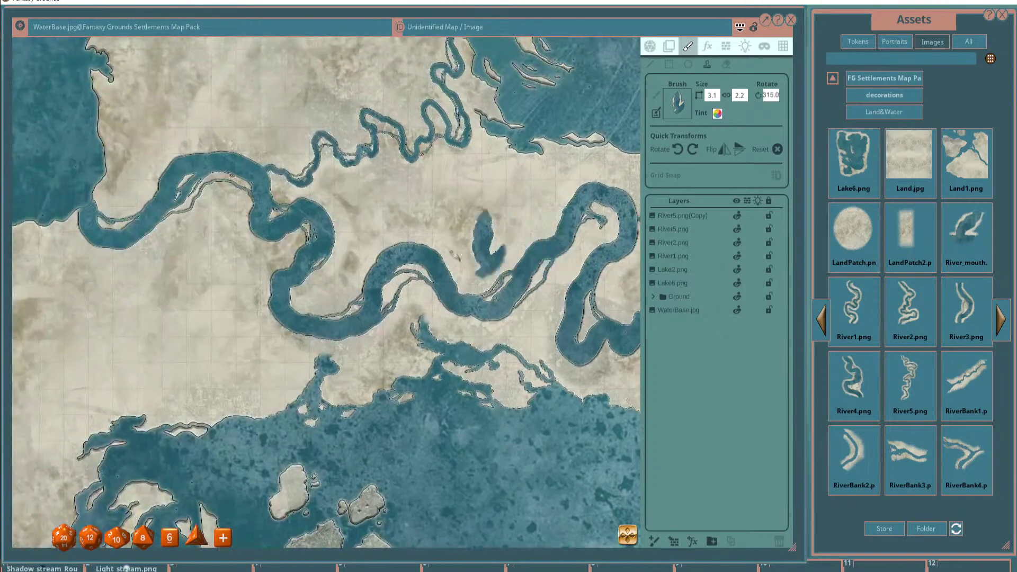
# Rotate the river mouth brush to about 120 degrees and try it over the river's outlet from the large lake.
pyautogui.scroll(2, 130, 196)
pyautogui.scroll(2, 101, 209)
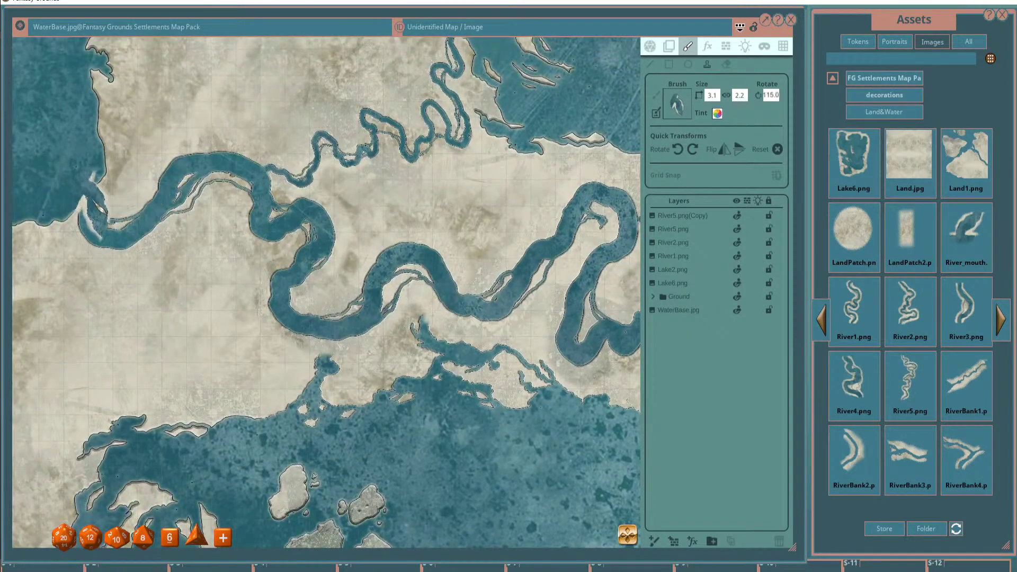
pyautogui.scroll(3, 100, 209)
pyautogui.scroll(3, 239, 233)
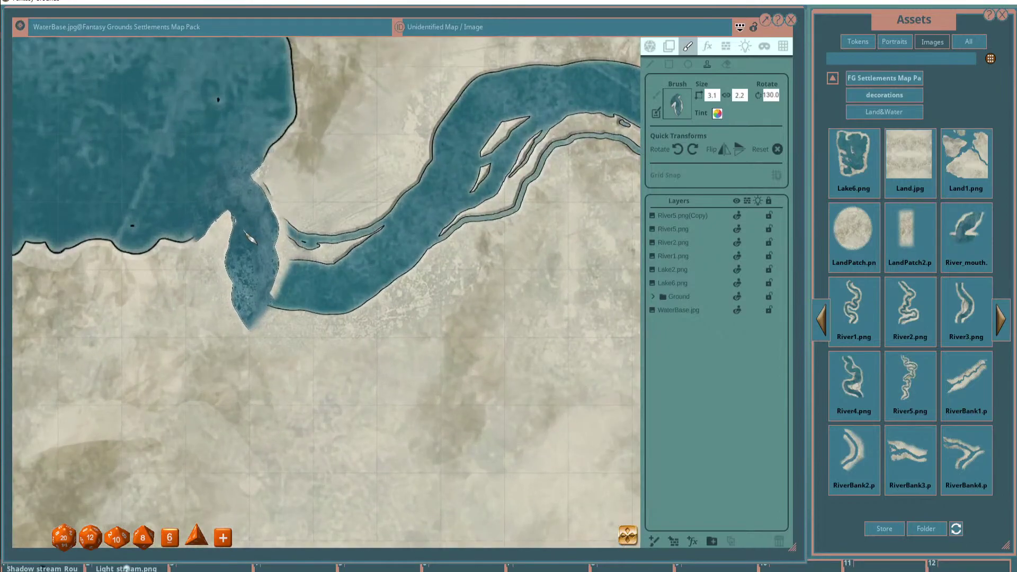
pyautogui.scroll(-1, 254, 259)
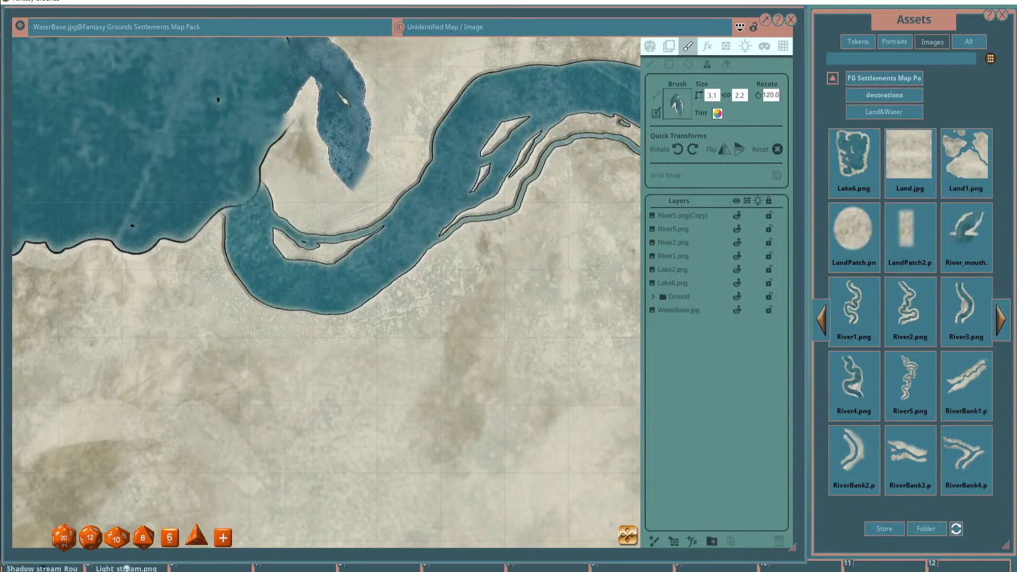
# Stamp the river mouth on the large lake's east shore, above the river outlet, at 4.8 by 3.4 and 80 degrees.
pyautogui.moveTo(339, 127); pyautogui.dragTo(391, 366)
pyautogui.scroll(-3, 365, 265)
pyautogui.scroll(3, 371, 227)
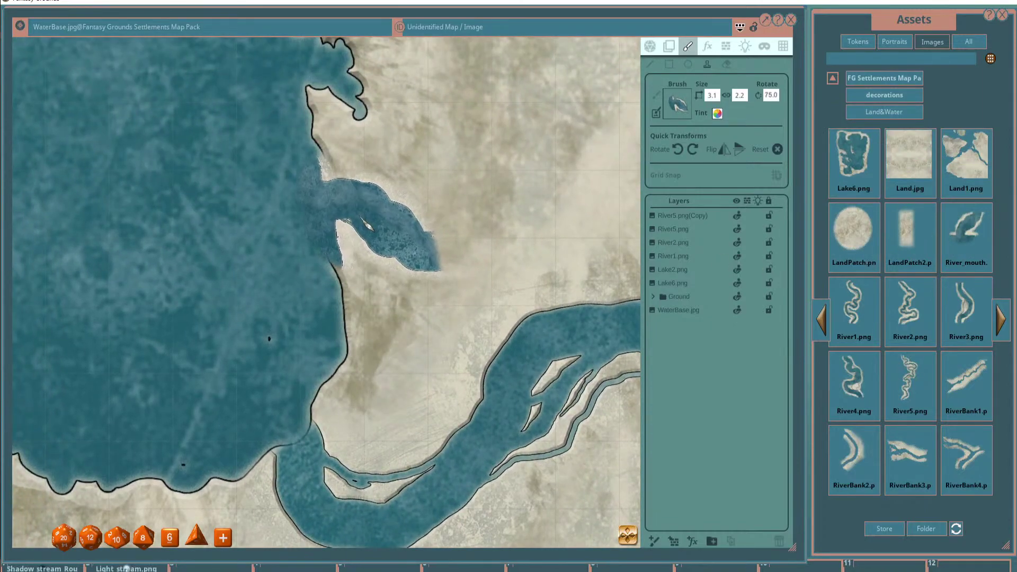
pyautogui.scroll(5, 381, 233)
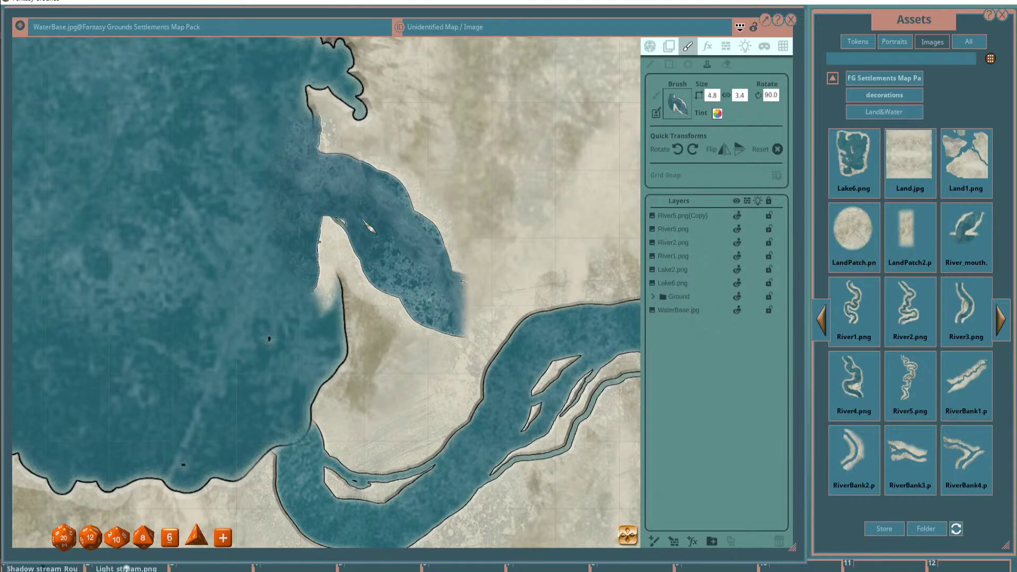
pyautogui.scroll(-1, 389, 246)
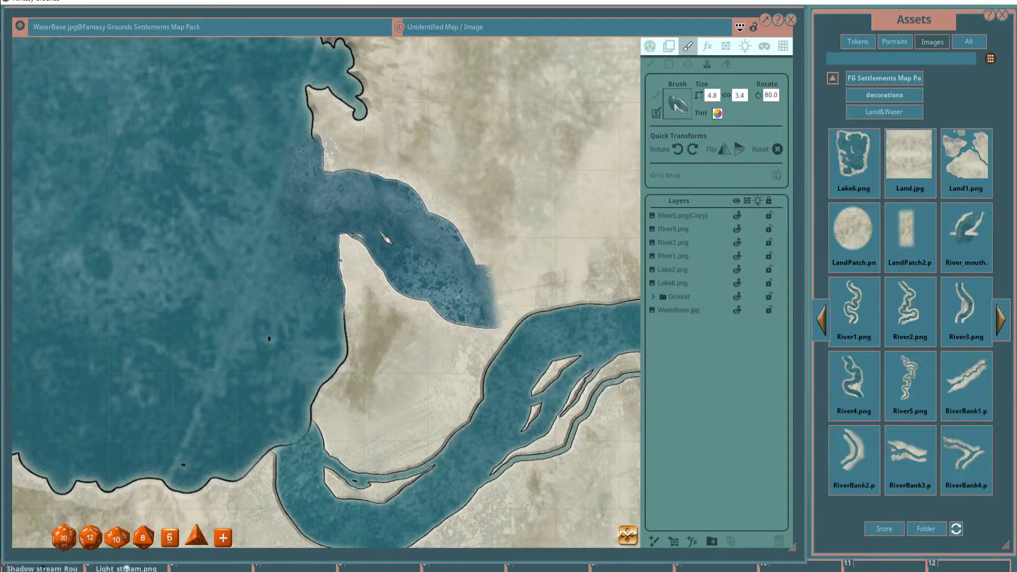
pyautogui.scroll(-1, 385, 239)
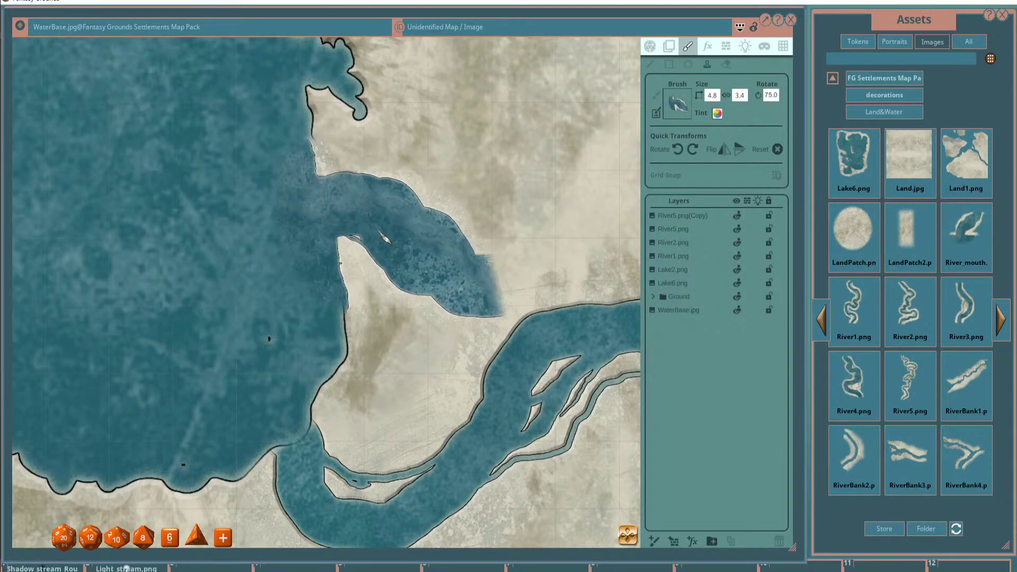
pyautogui.scroll(1, 384, 238)
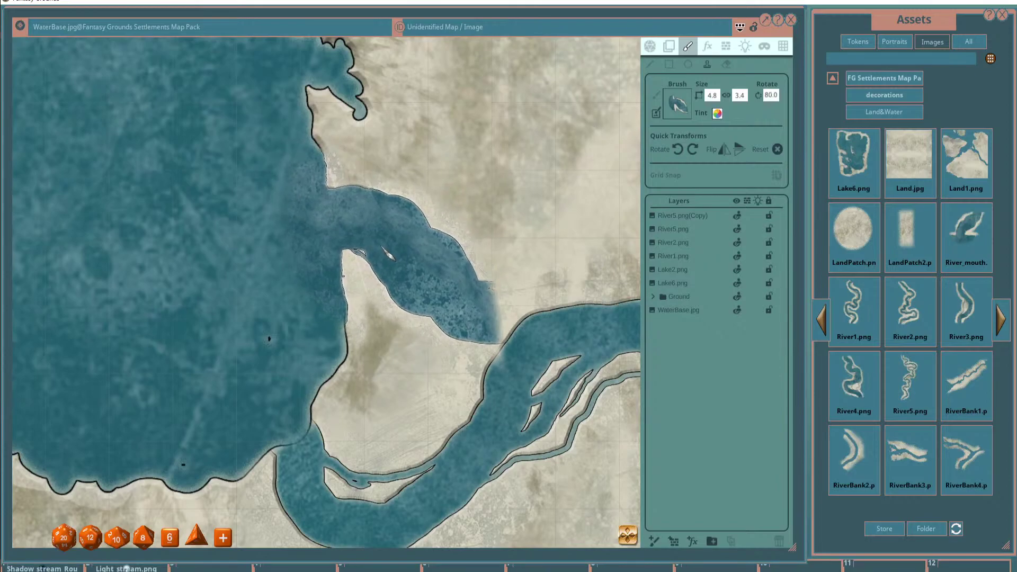
pyautogui.click(388, 255)
pyautogui.scroll(-5, 387, 255)
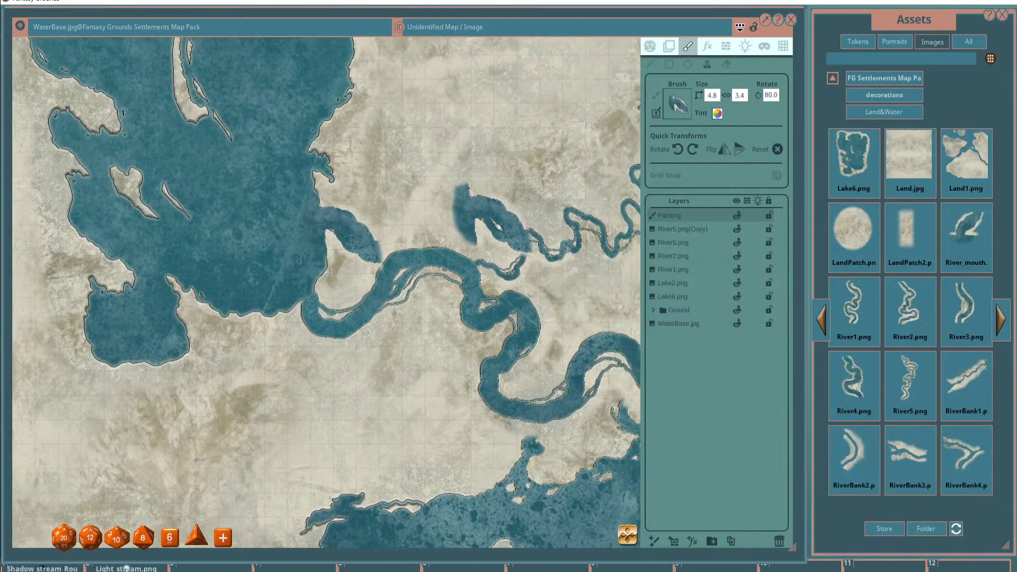
# Stamp over the river mouth beside the large lake again, and undo the painting there.
pyautogui.scroll(-1, 482, 215)
pyautogui.scroll(-1, 469, 180)
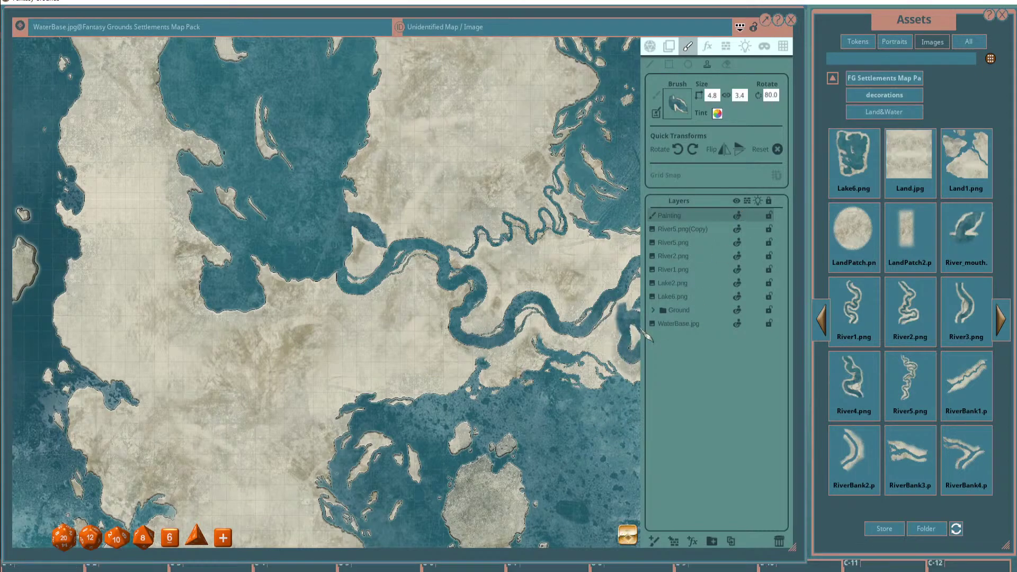
pyautogui.click(365, 222)
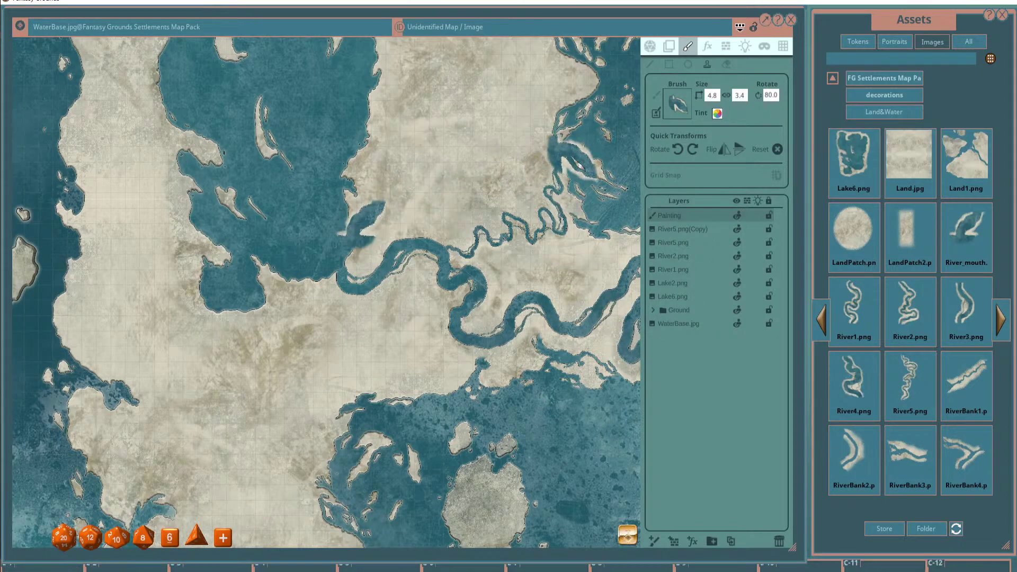
pyautogui.hotkey('ctrl', 'z')
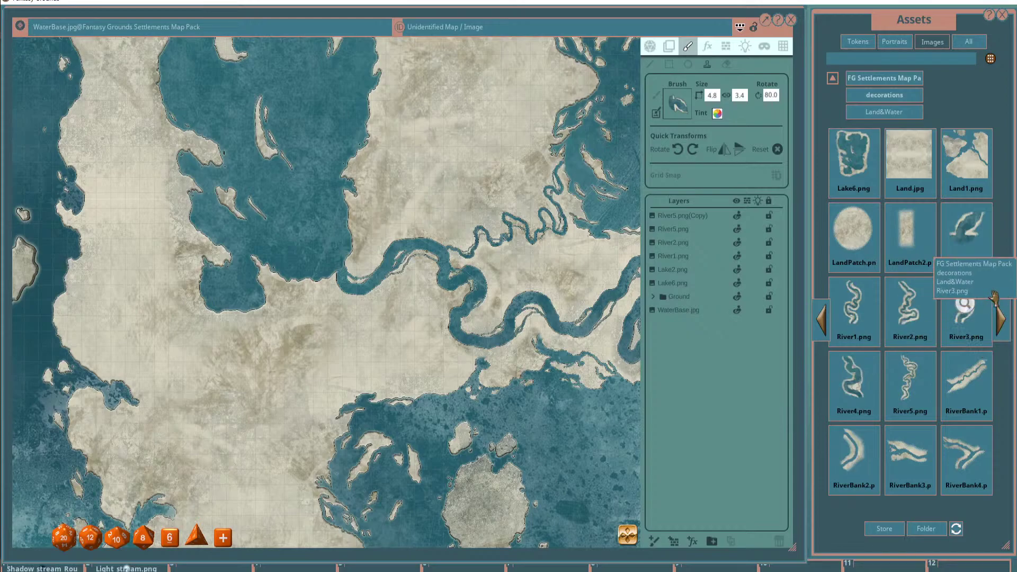
# Show the last Land&Water assets and compare the river mouth brush with the coastal river ends and the river leaving the lake.
pyautogui.click(1001, 320)
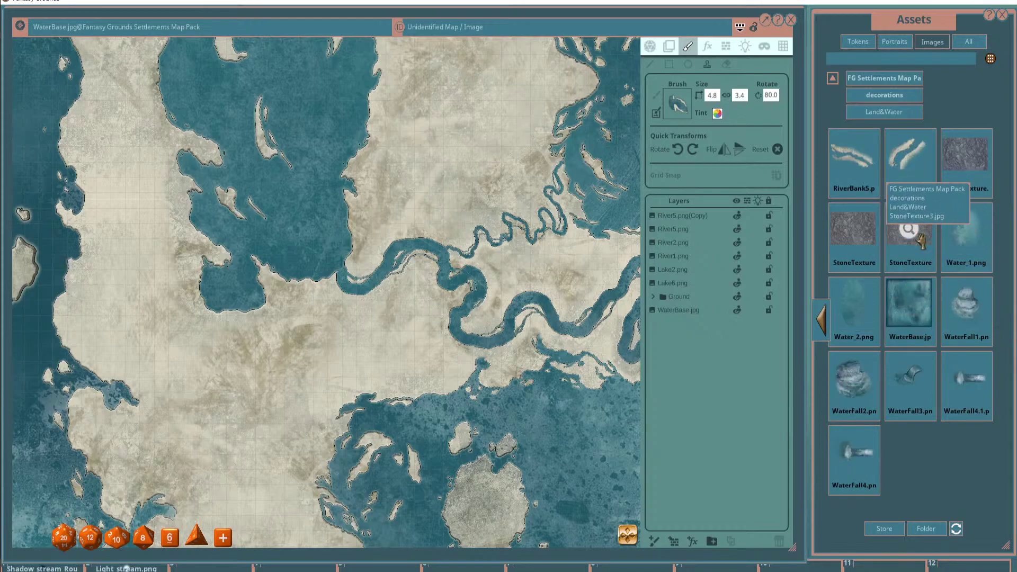
pyautogui.moveTo(625, 222); pyautogui.dragTo(559, 211)
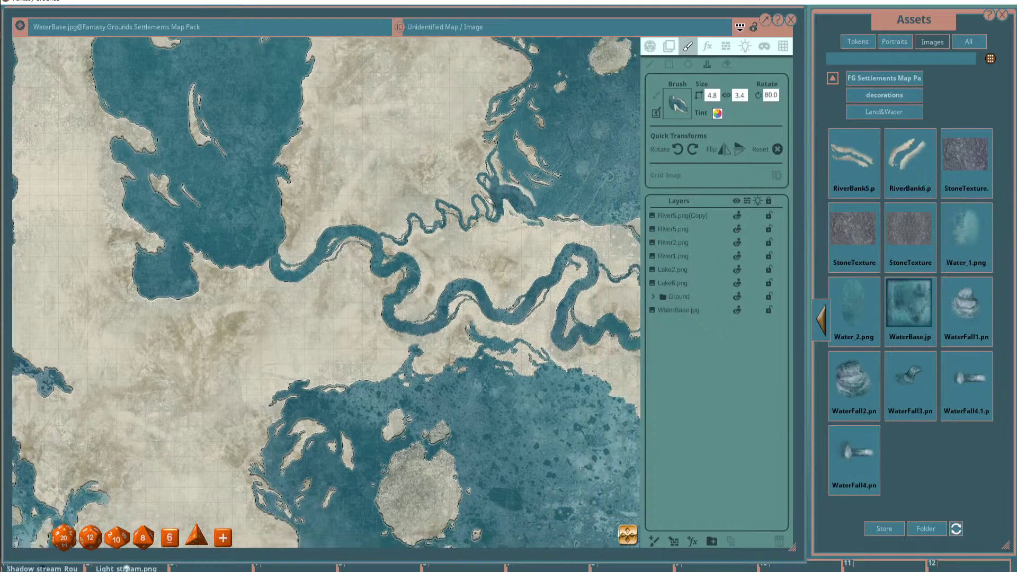
pyautogui.scroll(5, 516, 198)
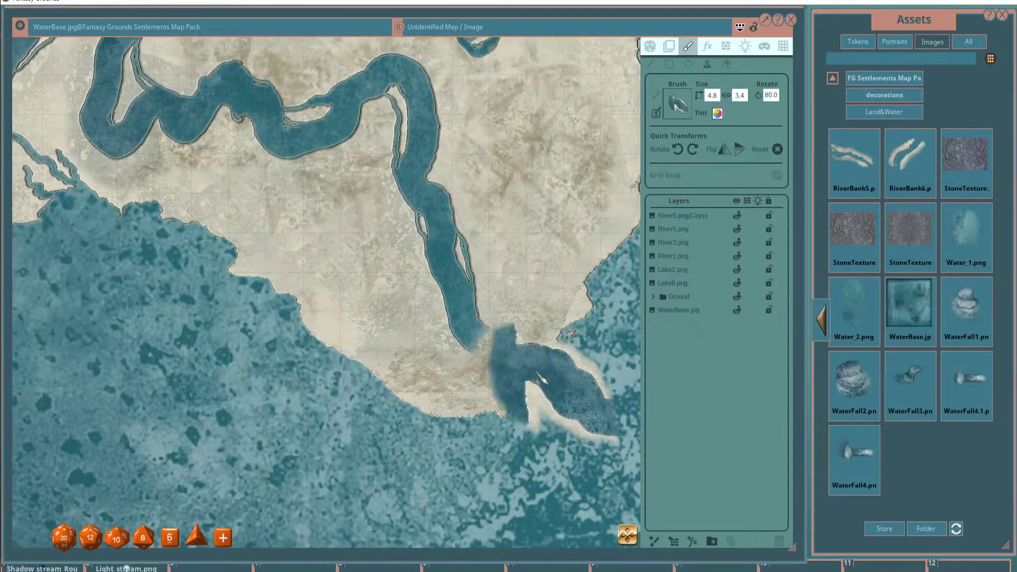
pyautogui.scroll(-4, 537, 378)
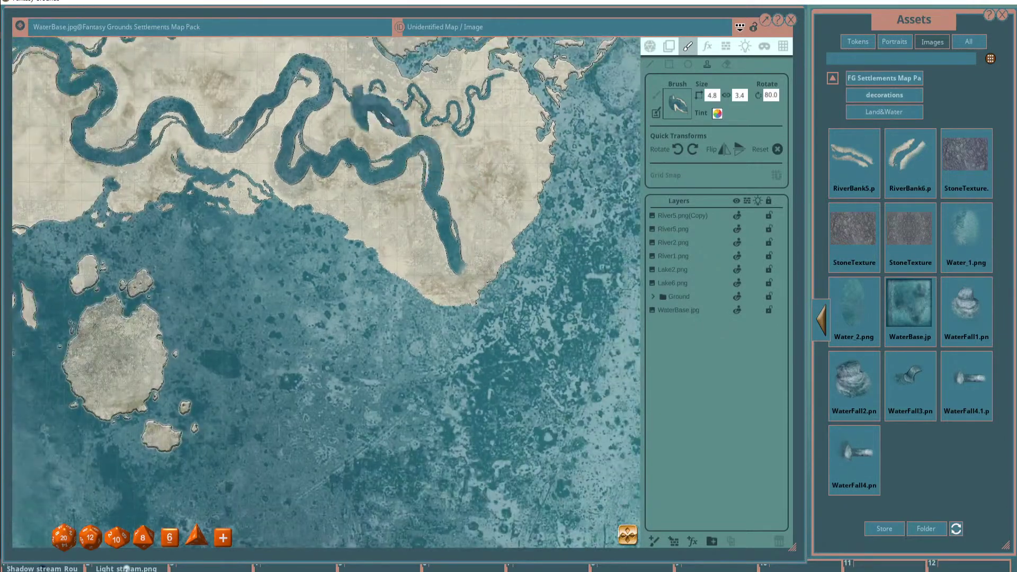
pyautogui.scroll(6, 382, 114)
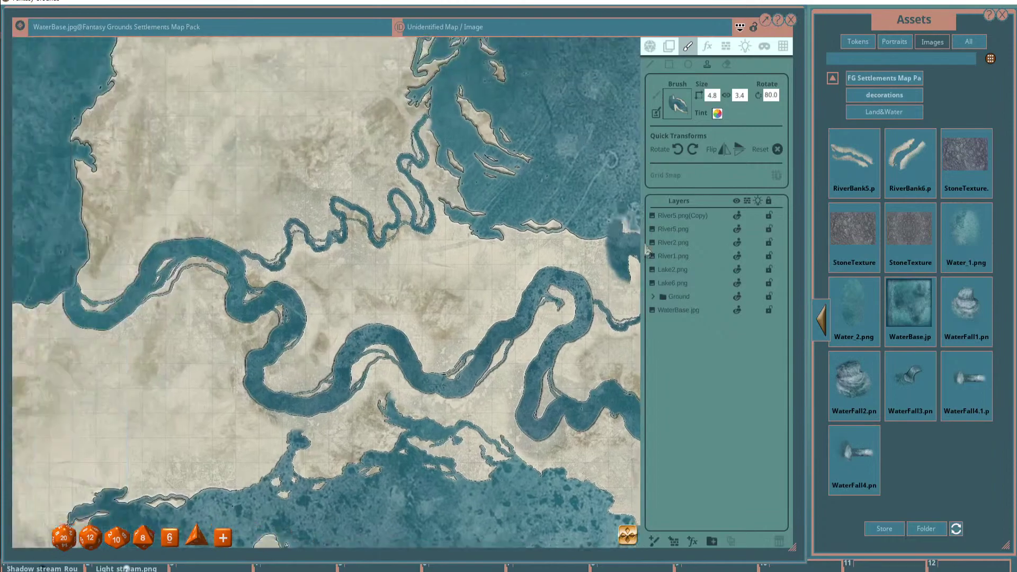
pyautogui.scroll(2, 135, 159)
pyautogui.scroll(2, 370, 249)
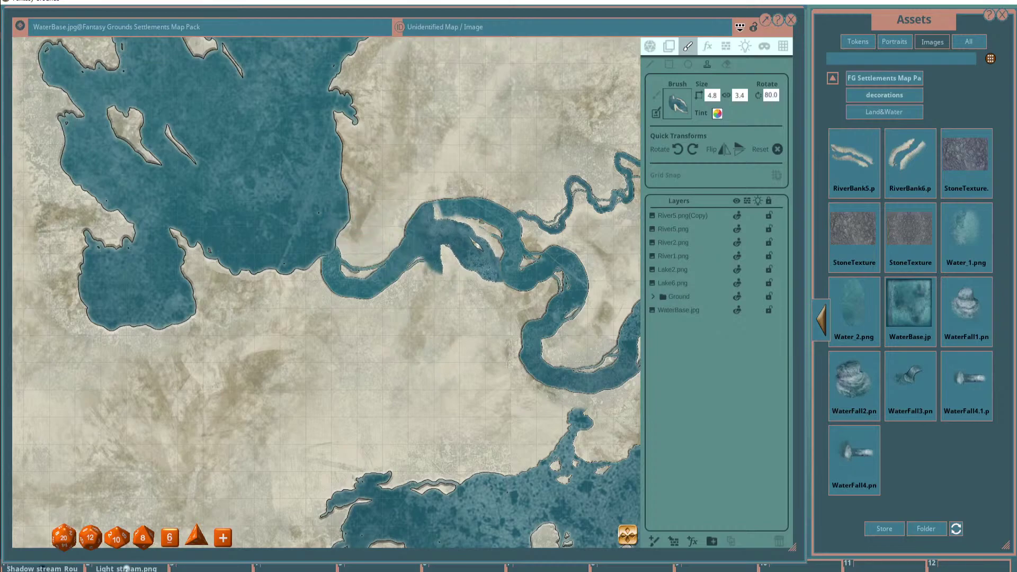
pyautogui.scroll(-3, 466, 162)
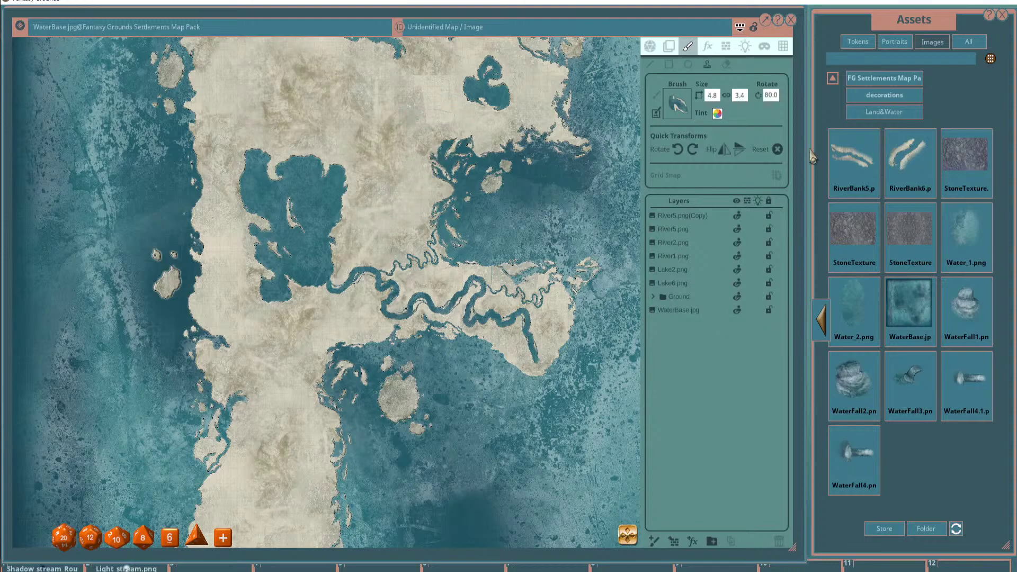
# Stamp the Water_1.png decoration at 0.9 by 1.0 over the river's outlet from the large lake.
pyautogui.moveTo(305, 157); pyautogui.dragTo(413, 194)
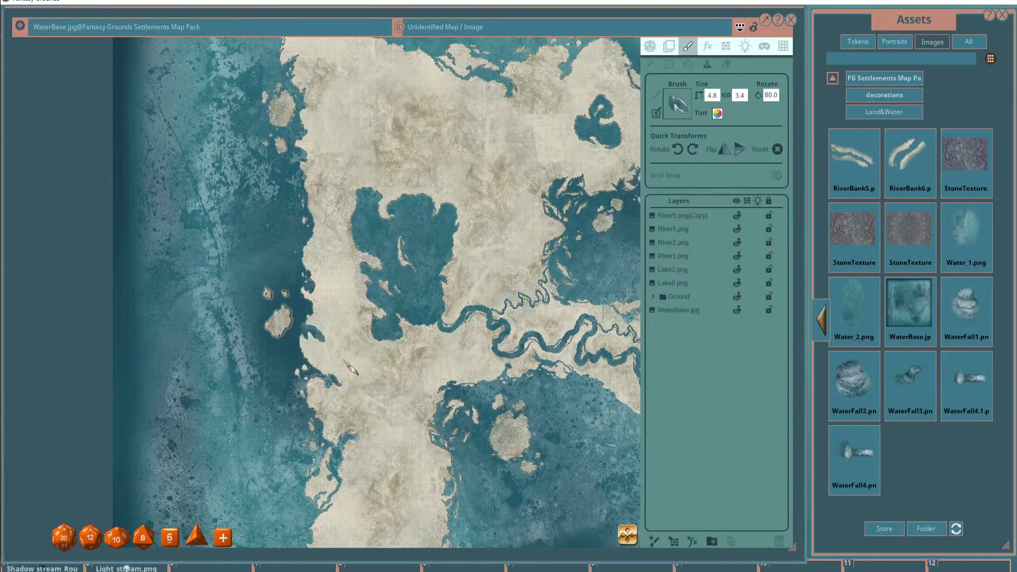
pyautogui.scroll(2, 495, 188)
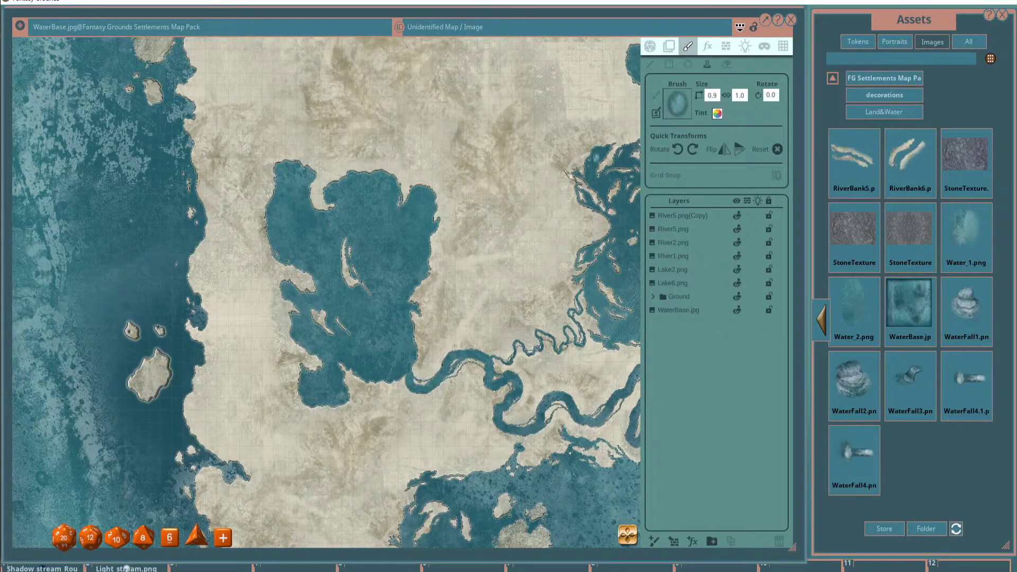
pyautogui.scroll(6, 419, 218)
pyautogui.scroll(2, 370, 251)
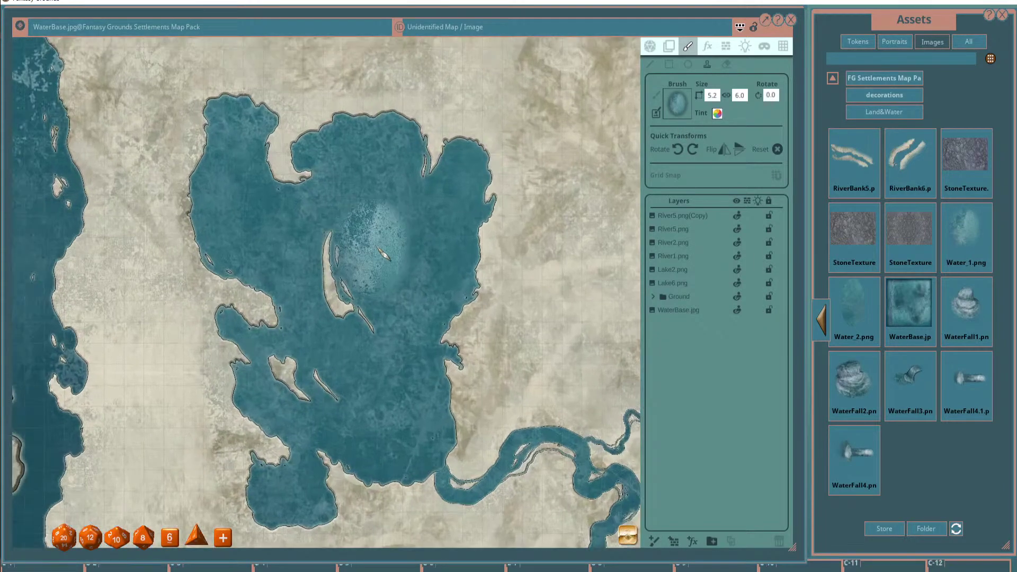
pyautogui.scroll(-4, 384, 254)
pyautogui.scroll(2, 461, 266)
pyautogui.scroll(2, 475, 290)
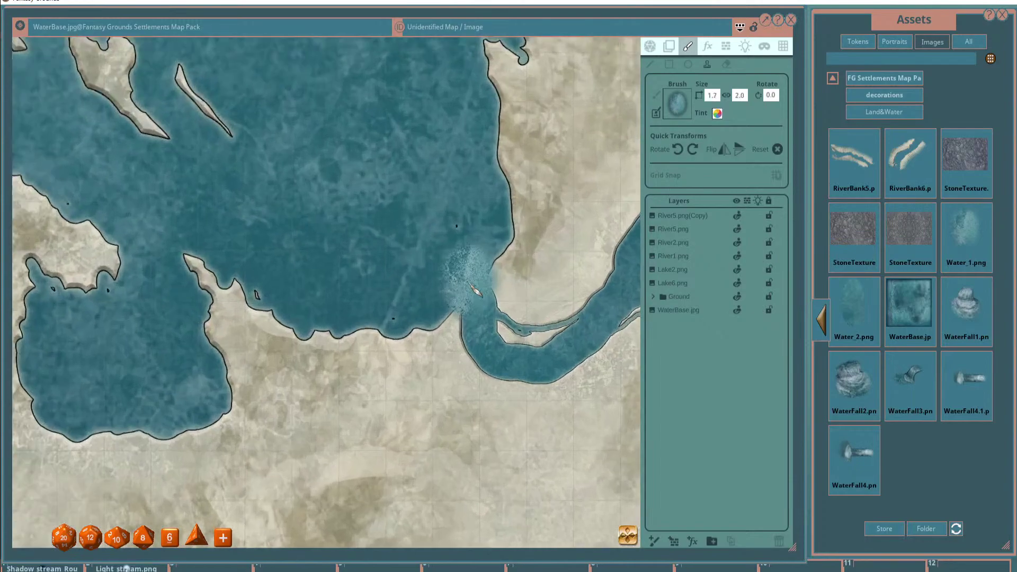
pyautogui.scroll(-3, 469, 280)
pyautogui.scroll(2, 466, 294)
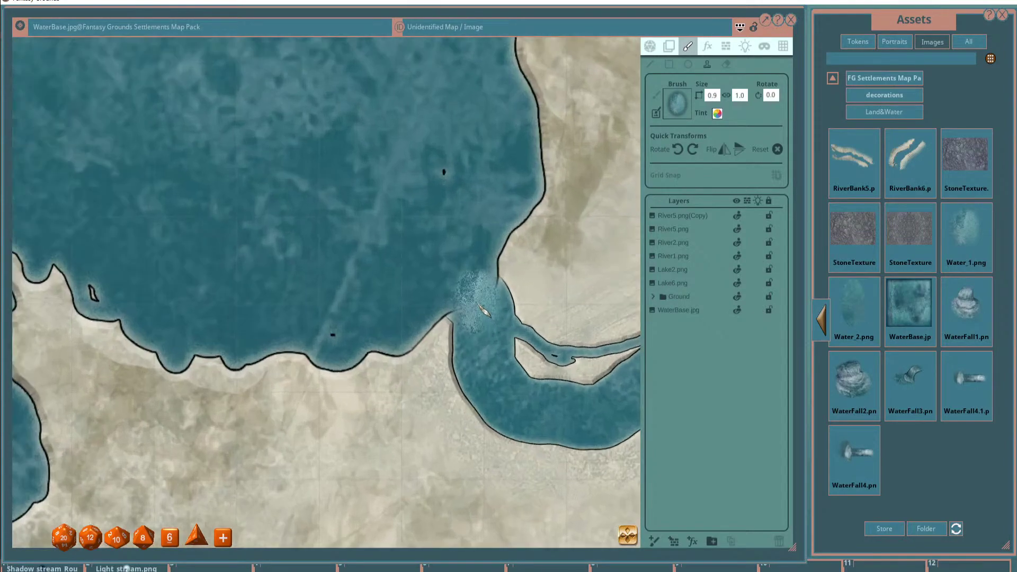
pyautogui.click(480, 306)
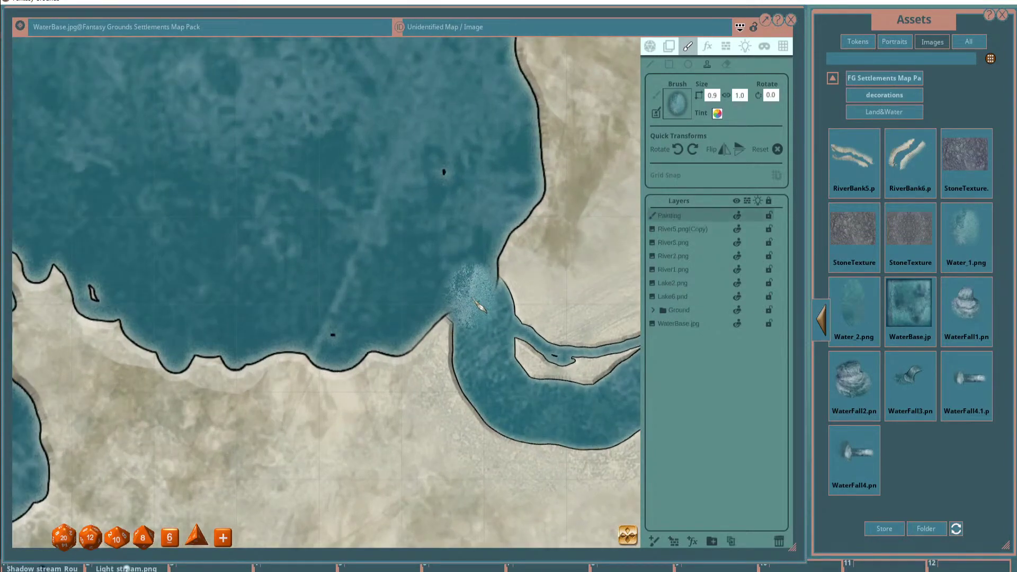
# Shrink the Water_1 brush to 0.4 by 0.5, rotate it to 65 degrees and set its tint's alpha to 79.
pyautogui.scroll(-3, 463, 317)
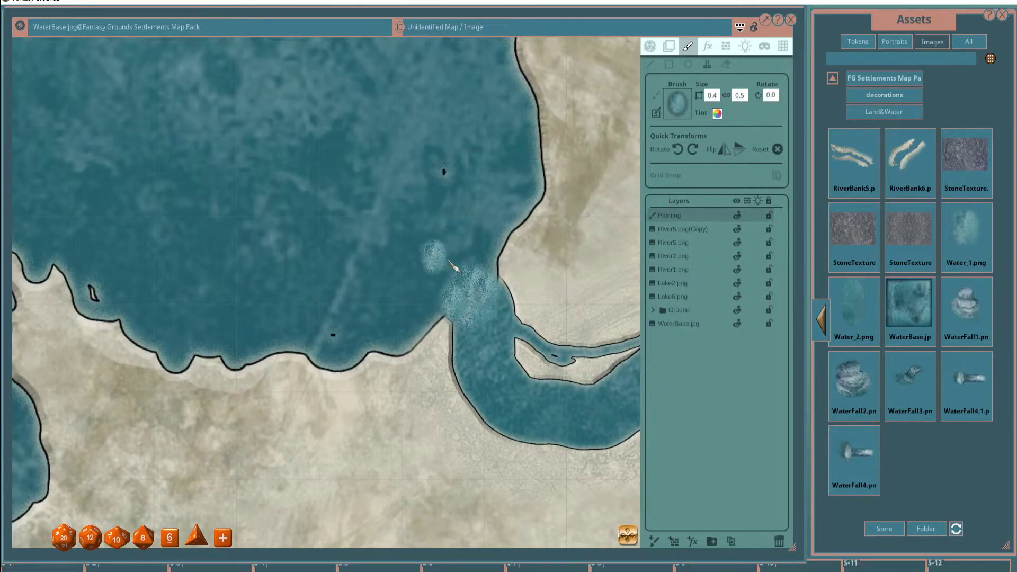
pyautogui.keyDown('ctrl'); pyautogui.scroll(13, 466, 273); pyautogui.keyUp('ctrl')
pyautogui.click(717, 114)
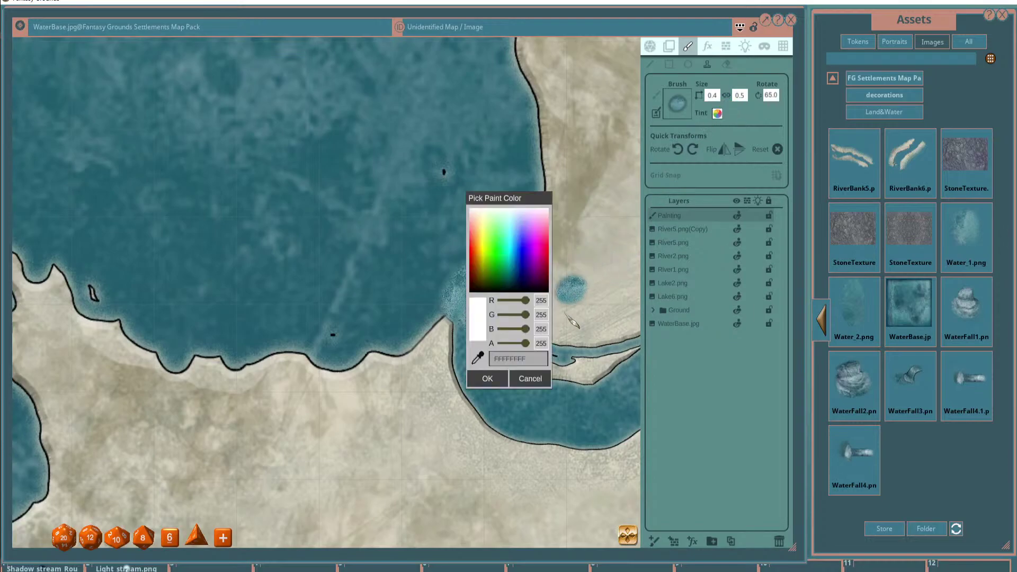
pyautogui.moveTo(525, 343); pyautogui.dragTo(510, 348)
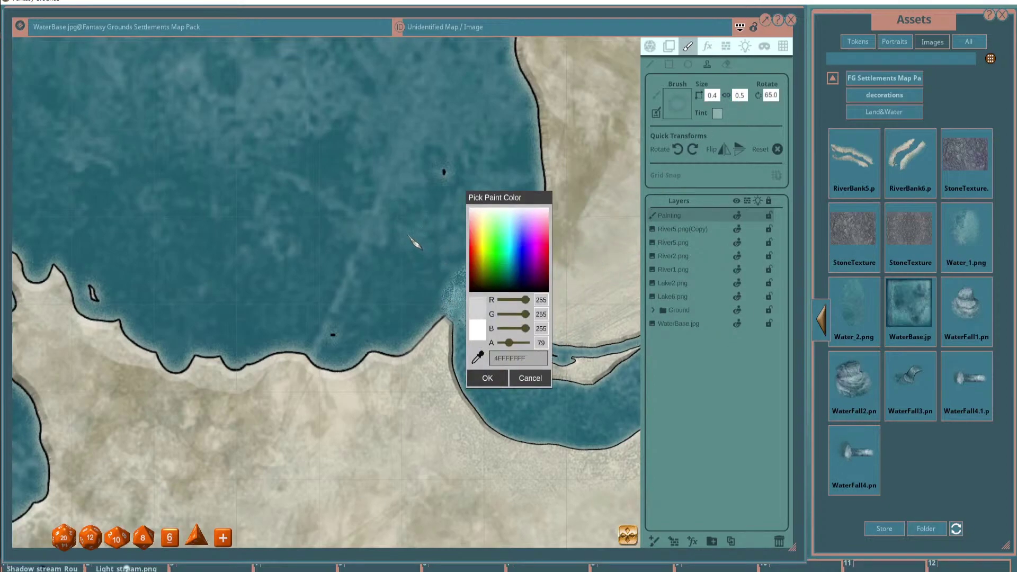
pyautogui.click(488, 378)
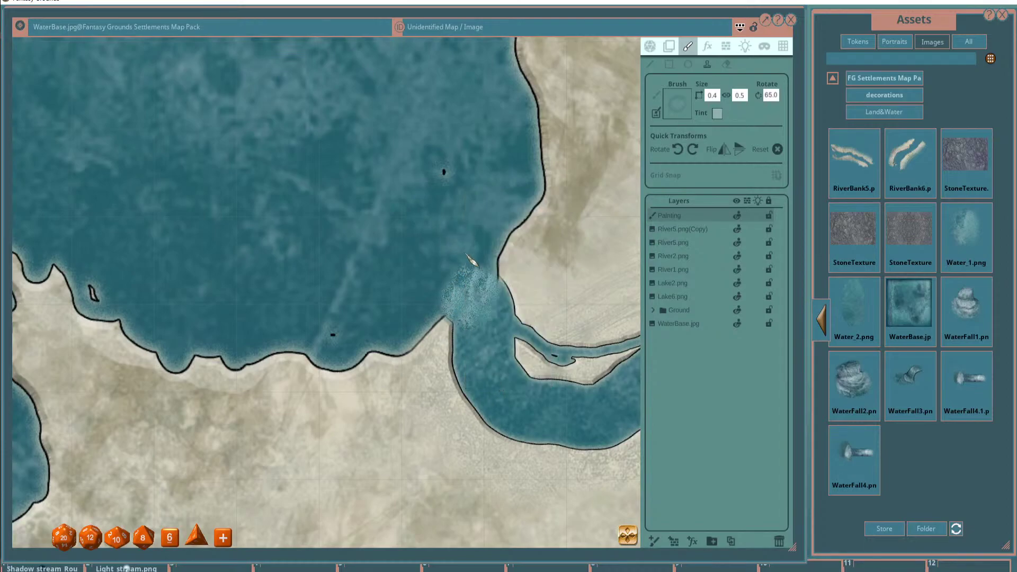
# Soften the large lake's river outlet with translucent water stamps between 0.4 and 0.6 in size, at varied rotations.
pyautogui.scroll(2, 465, 270)
pyautogui.scroll(-4, 424, 266)
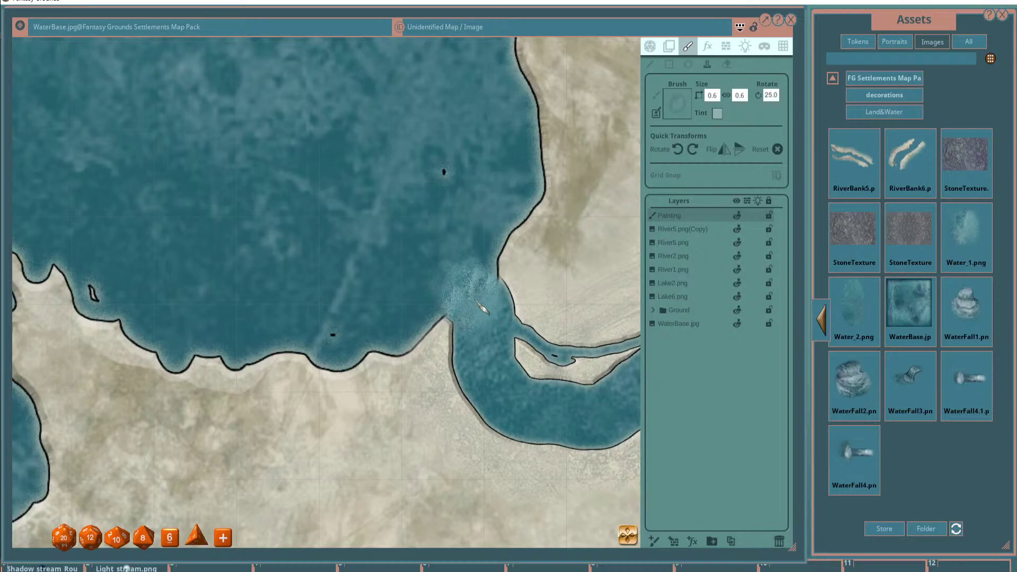
pyautogui.scroll(-2, 483, 305)
pyautogui.scroll(2, 495, 296)
pyautogui.scroll(4, 488, 296)
pyautogui.scroll(-3, 485, 262)
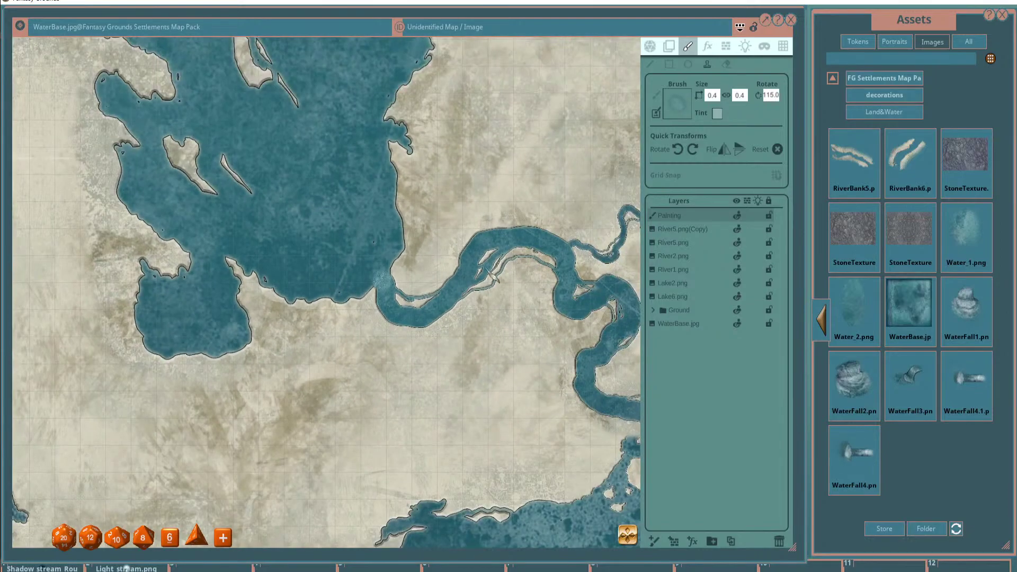
# Try the Water_2.png brush at 0.3 by 0.6, rotated to 45 degrees, over the small tributary's mouth at the eastern bay.
pyautogui.scroll(-3, 508, 145)
pyautogui.scroll(-2, 509, 146)
pyautogui.scroll(6, 492, 169)
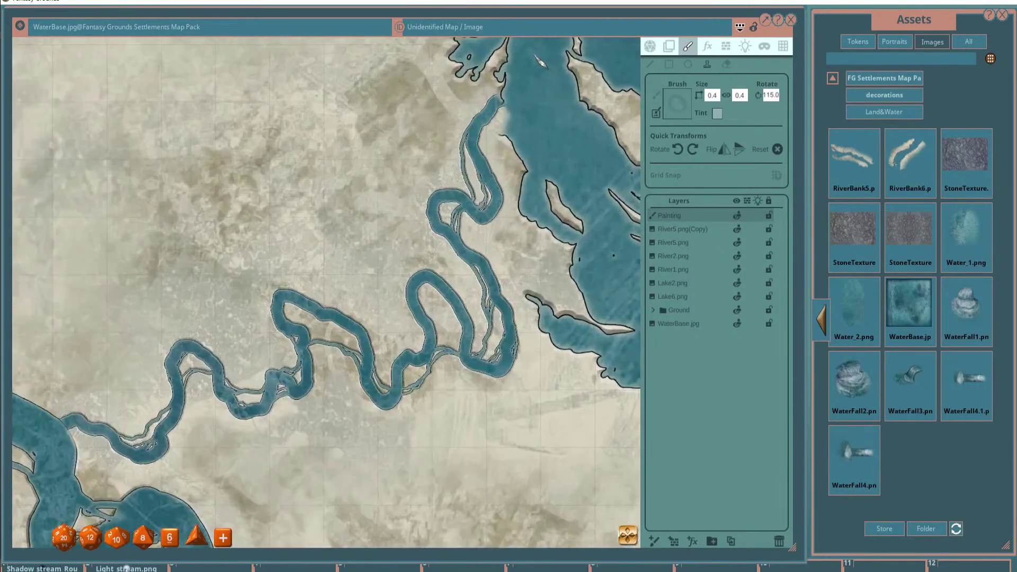
pyautogui.scroll(2, 484, 180)
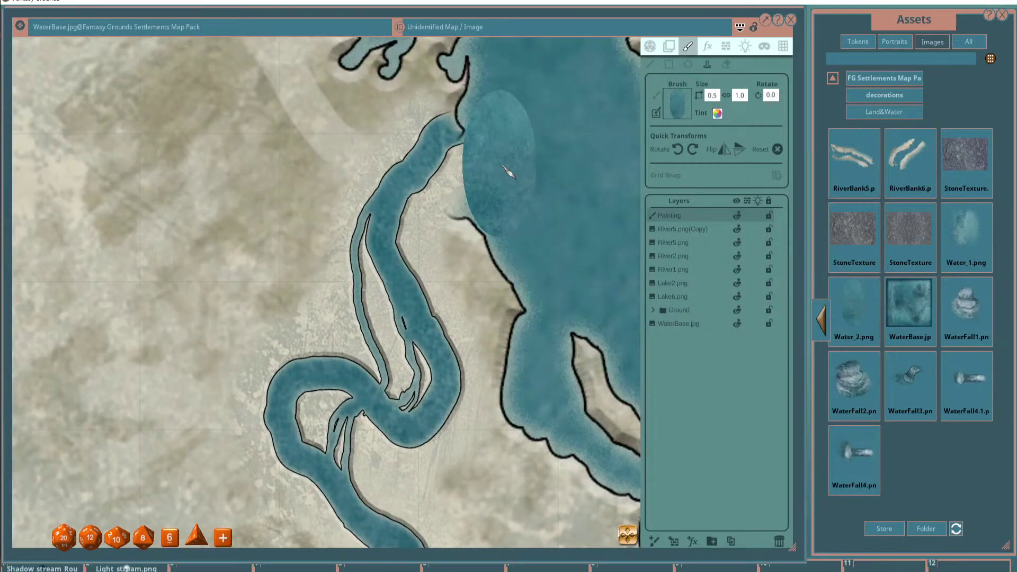
pyautogui.scroll(4, 474, 183)
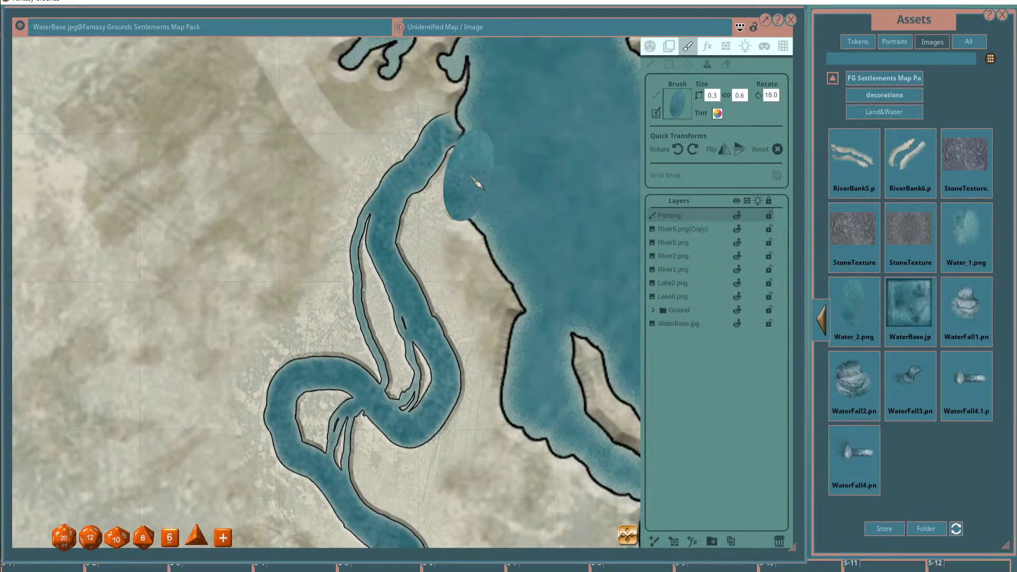
pyautogui.scroll(7, 475, 181)
pyautogui.scroll(-8, 517, 164)
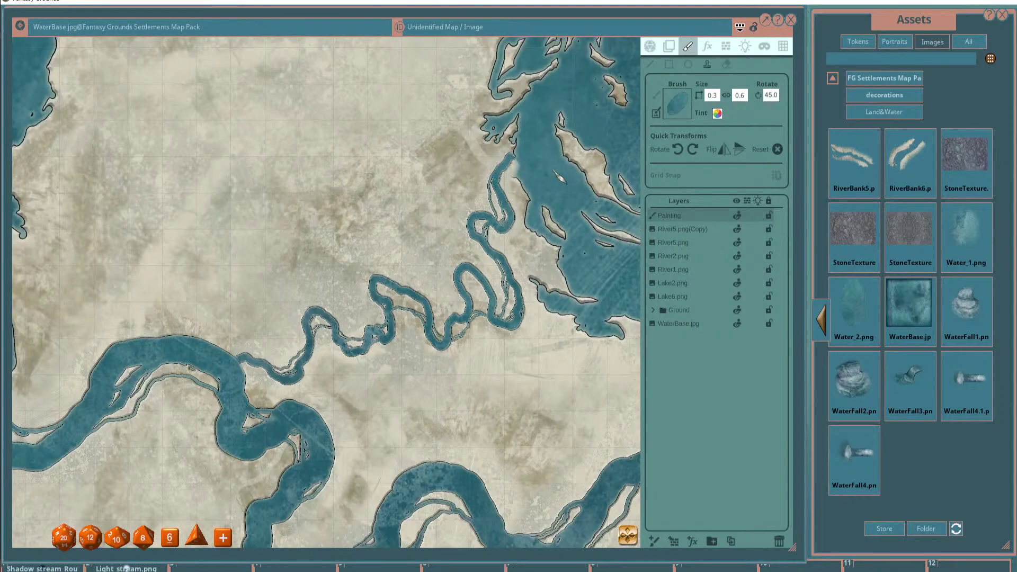
pyautogui.scroll(3, 559, 178)
pyautogui.scroll(-3, 510, 160)
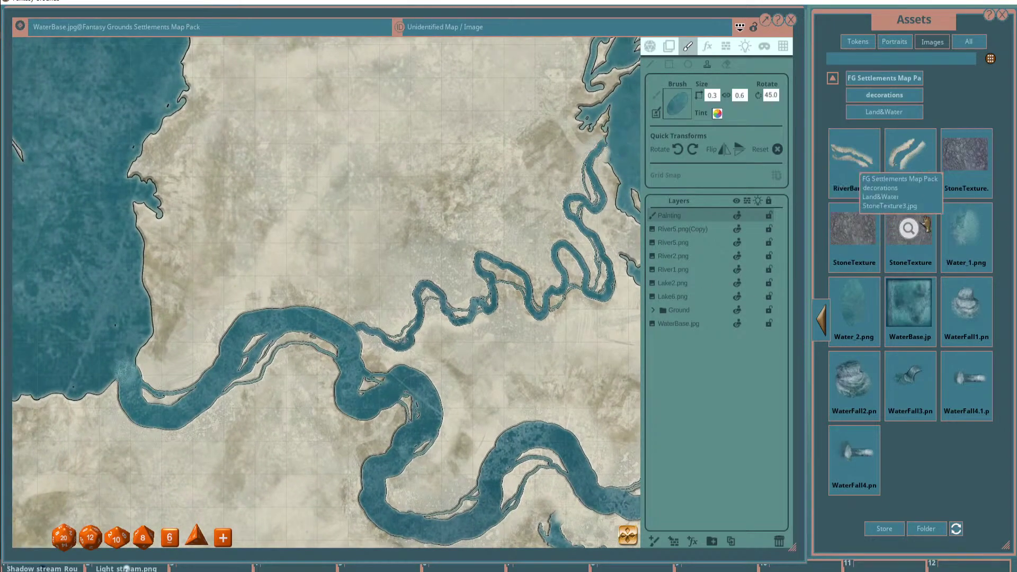
# Select the River5.png tributary between the main river and the eastern bay and narrow its tile to 11.5.
pyautogui.scroll(-4, 320, 172)
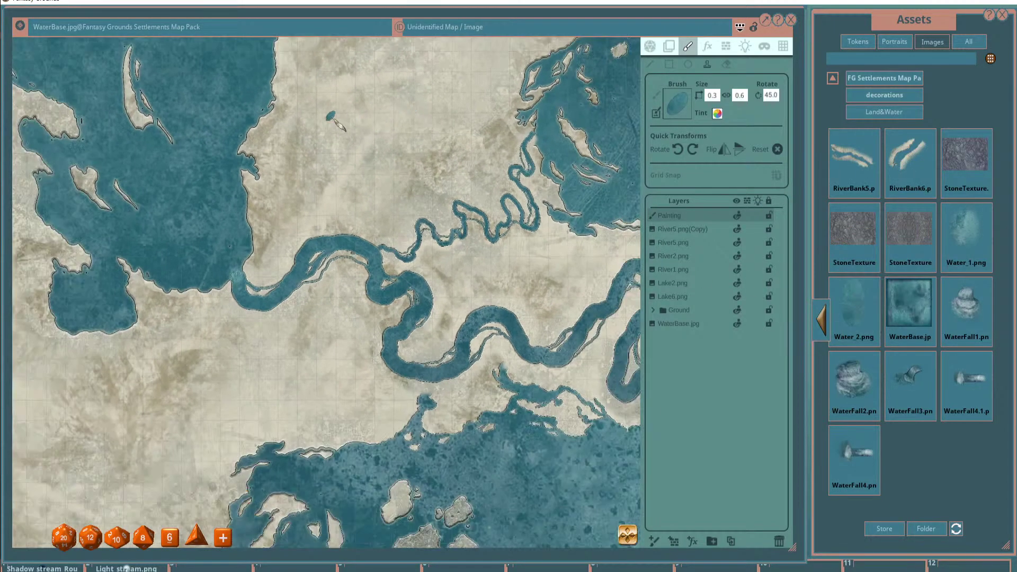
pyautogui.scroll(4, 311, 152)
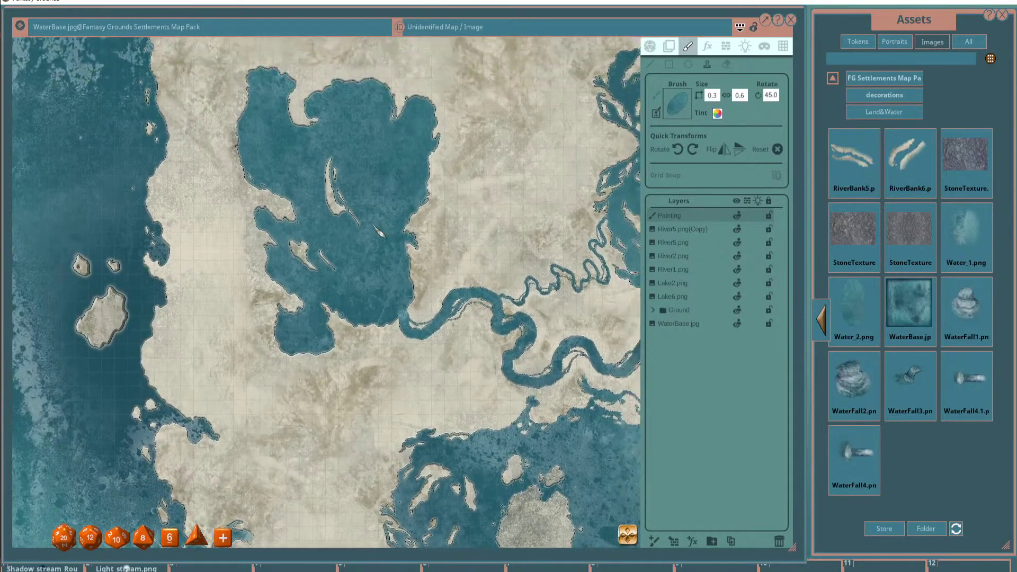
pyautogui.scroll(3, 579, 211)
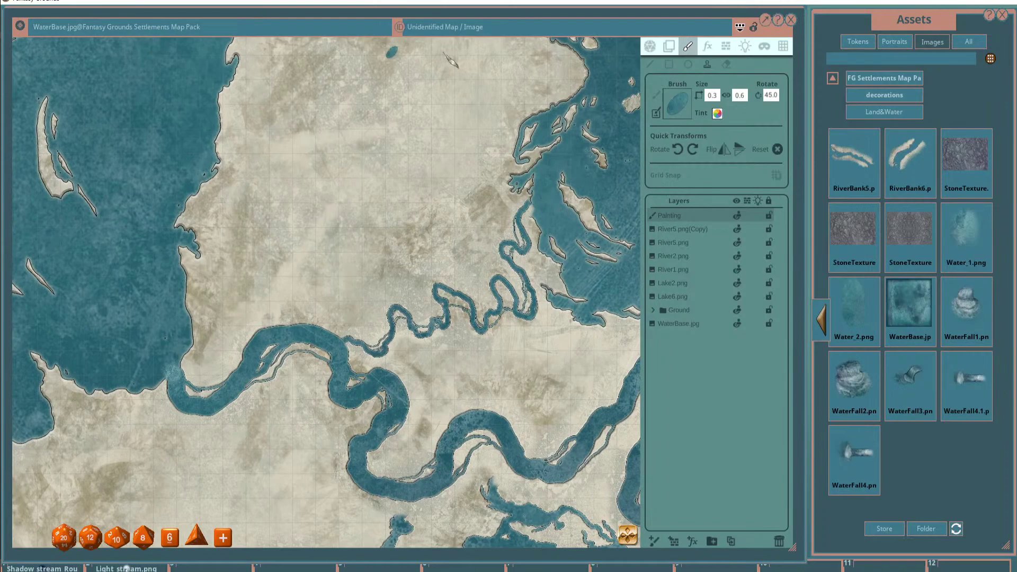
pyautogui.click(670, 49)
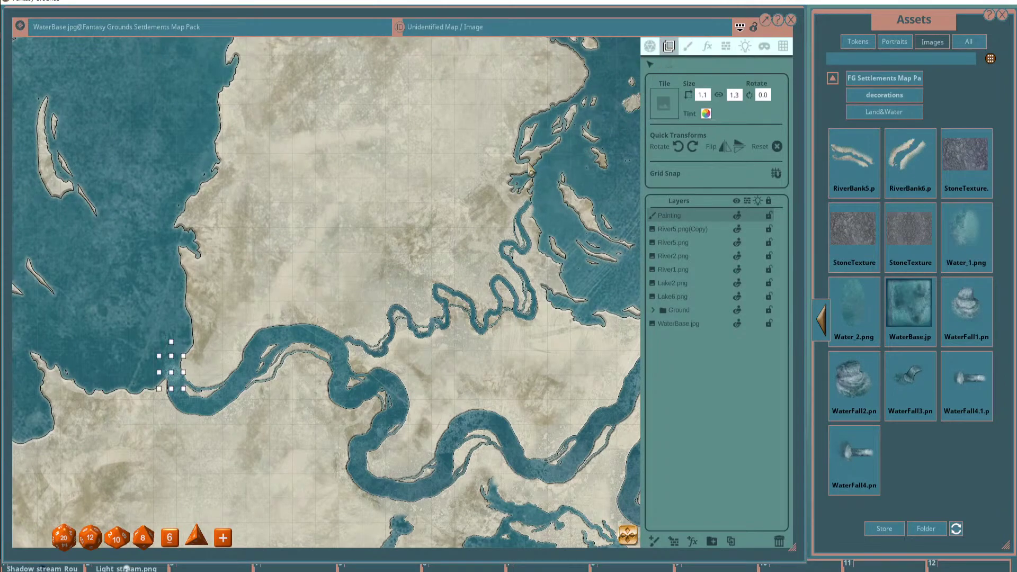
pyautogui.scroll(2, 531, 171)
pyautogui.click(526, 249)
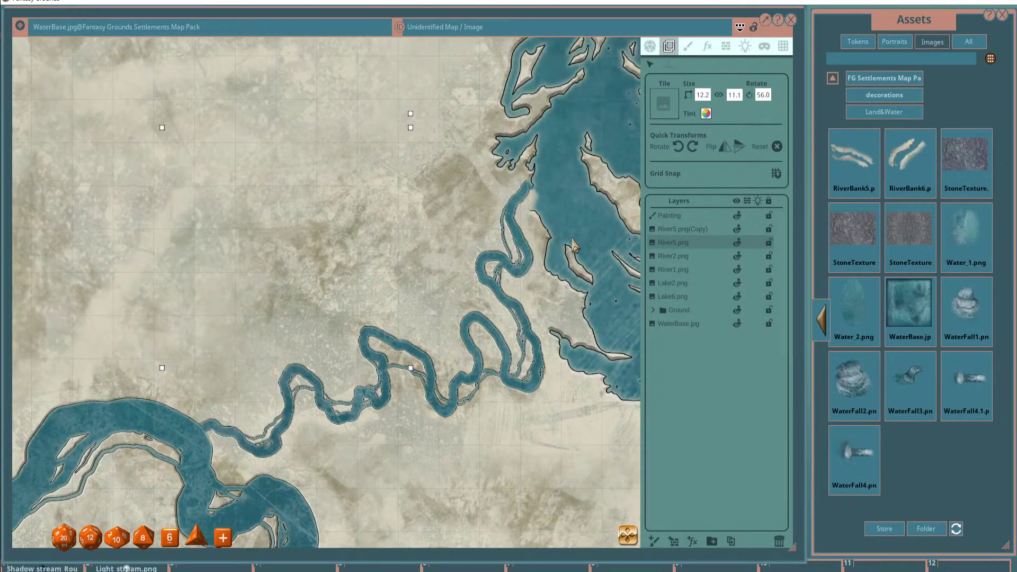
pyautogui.scroll(-2, 573, 246)
pyautogui.scroll(1, 461, 180)
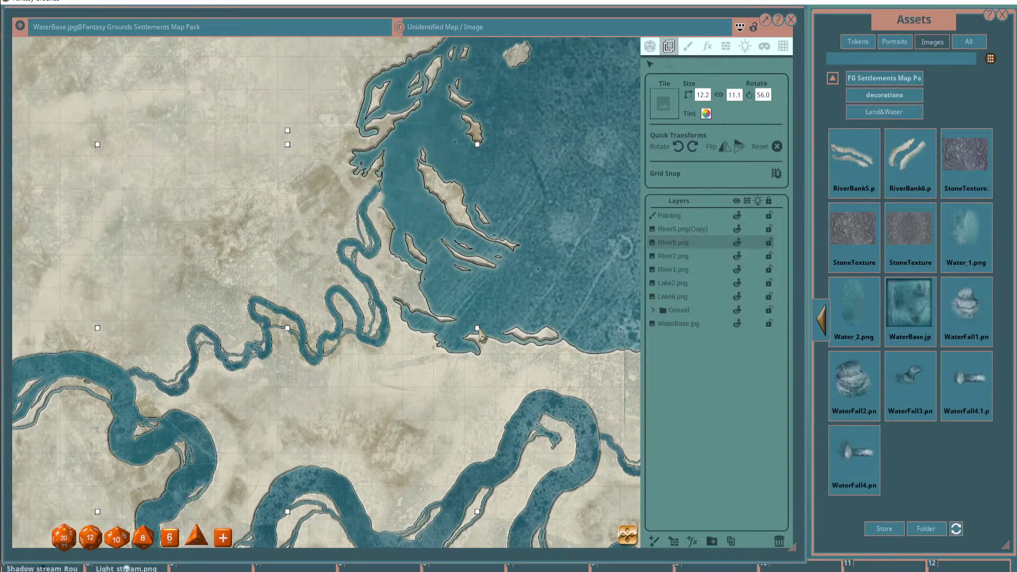
pyautogui.moveTo(478, 337); pyautogui.dragTo(468, 333)
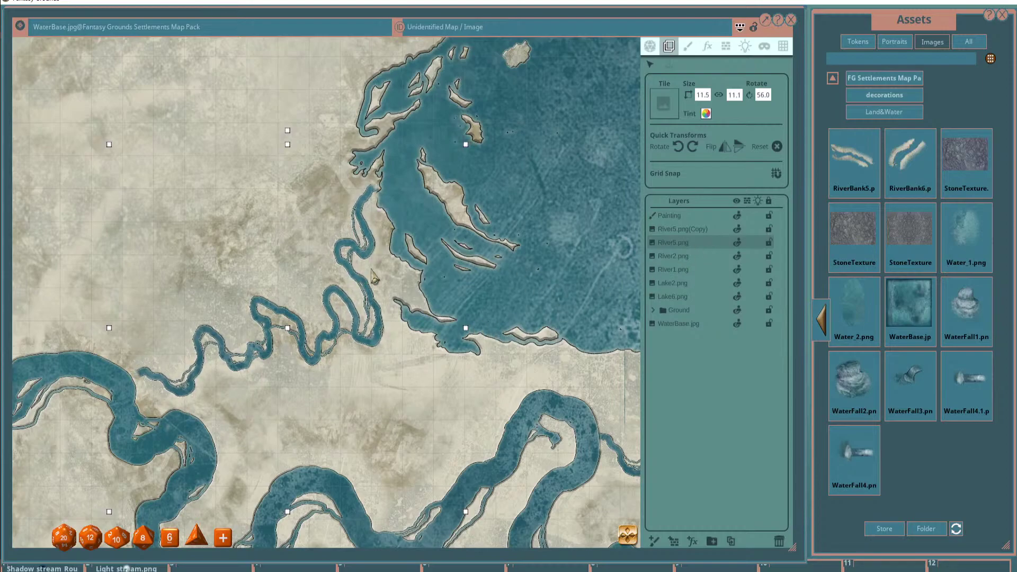
pyautogui.moveTo(372, 276); pyautogui.dragTo(545, 279)
pyautogui.moveTo(549, 282); pyautogui.dragTo(542, 279)
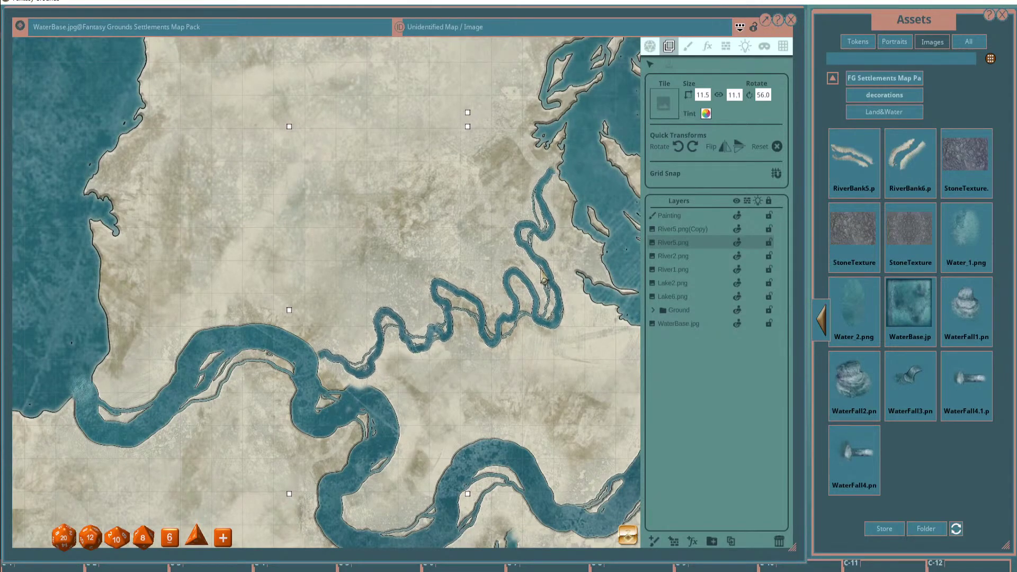
# Flip the River5.png tributary vertically, rotate it to about 212 degrees and resize it to about 12.1 by 10.2, linking river and bay.
pyautogui.click(739, 150)
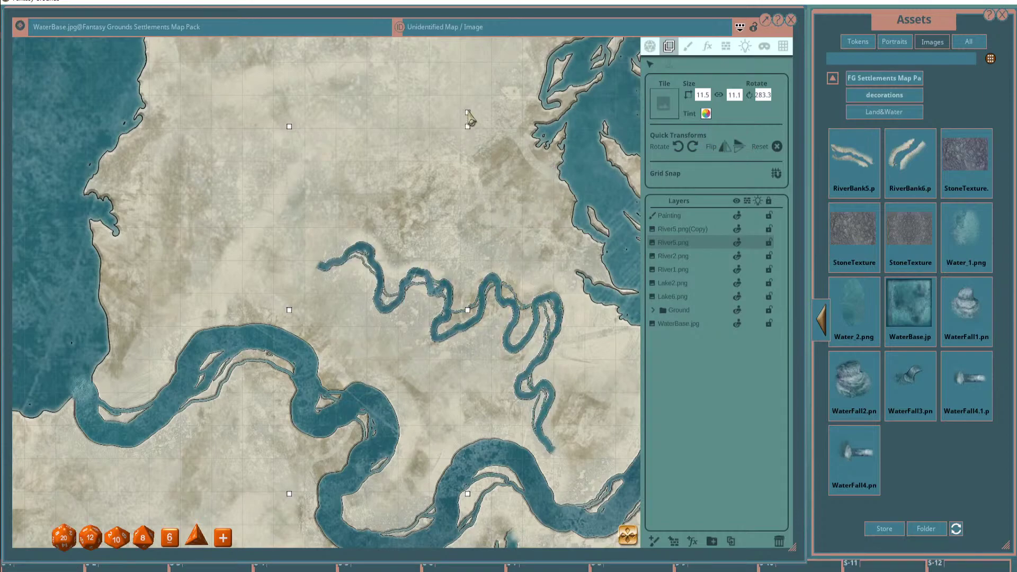
pyautogui.moveTo(468, 118); pyautogui.dragTo(386, 181)
pyautogui.moveTo(535, 289); pyautogui.dragTo(523, 245)
pyautogui.moveTo(433, 152); pyautogui.dragTo(390, 165)
pyautogui.moveTo(486, 244); pyautogui.dragTo(464, 211)
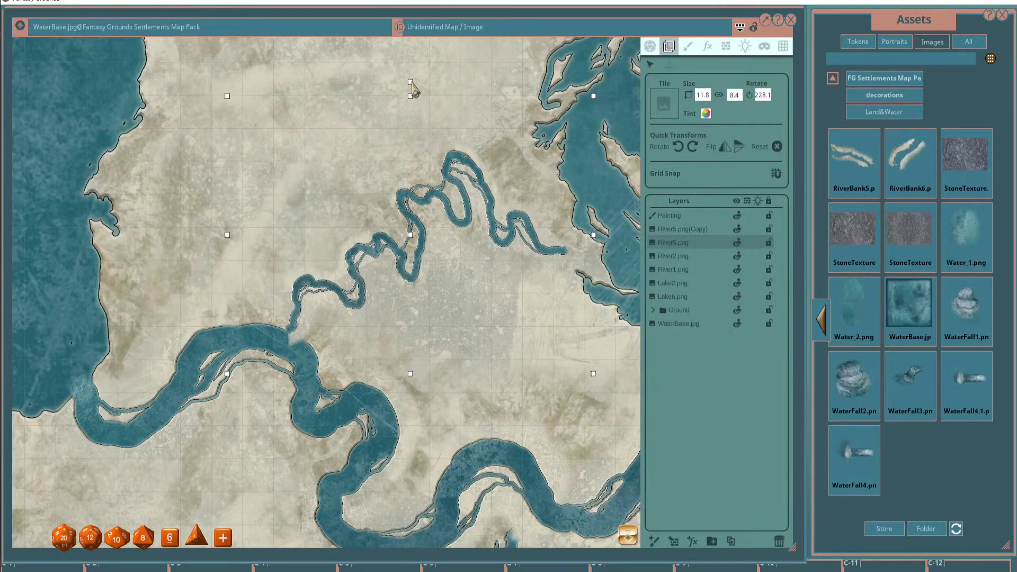
pyautogui.moveTo(412, 91); pyautogui.dragTo(371, 91)
pyautogui.moveTo(433, 179)
pyautogui.mouseDown()
pyautogui.moveTo(445, 168)
pyautogui.moveTo(434, 167)
pyautogui.mouseUp()
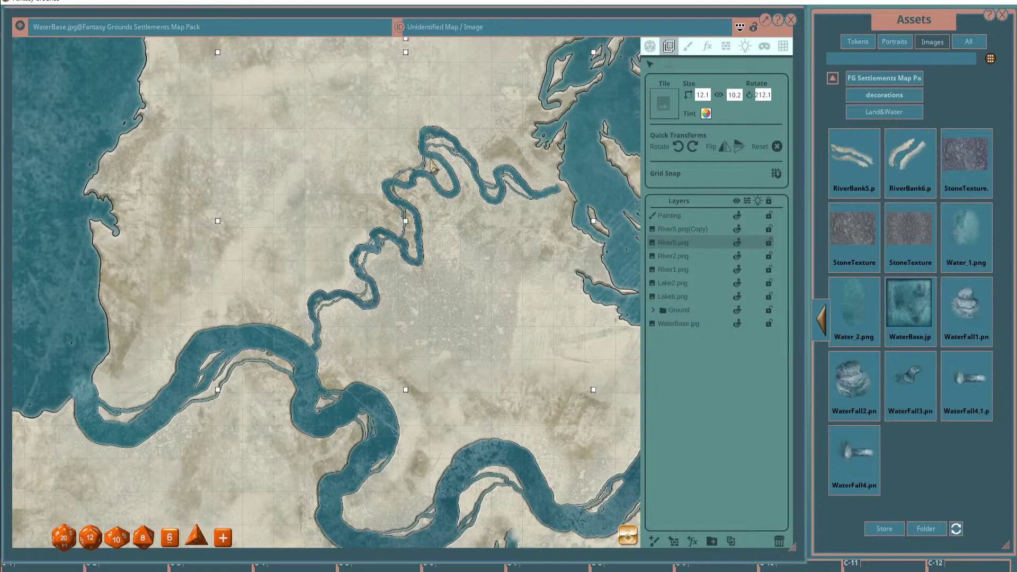
# Stamp Water_1.png at 0.4 by 0.4, rotated to 25 degrees, where the repositioned tributary meets the eastern bay.
pyautogui.scroll(3, 609, 196)
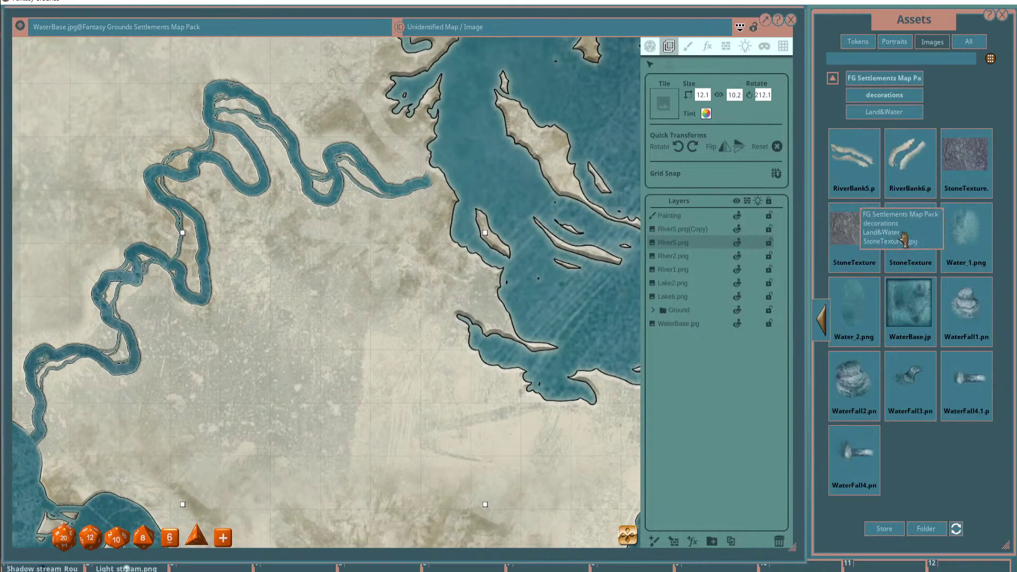
pyautogui.click(689, 47)
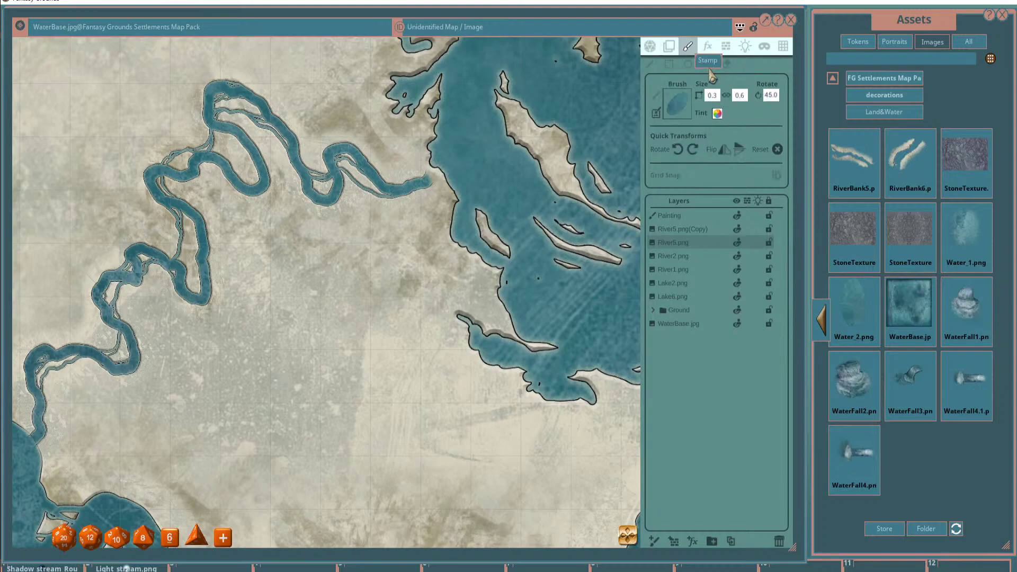
pyautogui.click(966, 234)
pyautogui.moveTo(438, 150); pyautogui.dragTo(454, 180)
pyautogui.scroll(3, 447, 175)
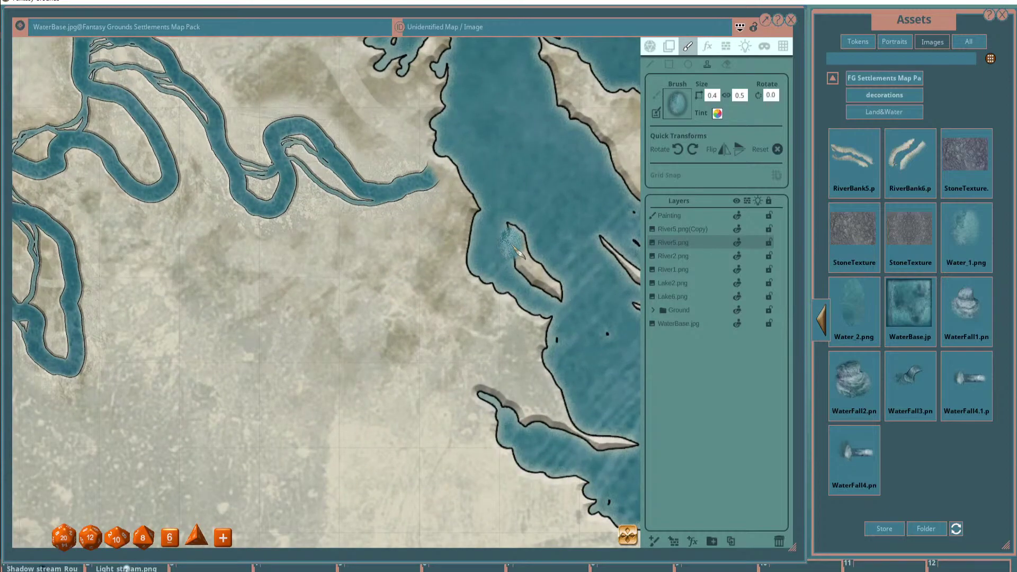
pyautogui.moveTo(336, 408); pyautogui.dragTo(438, 200)
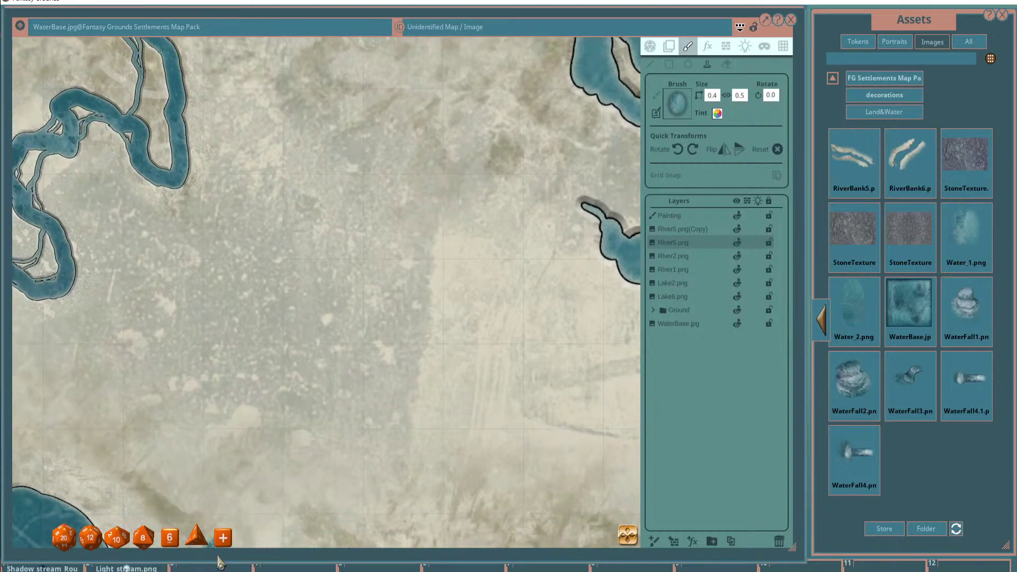
pyautogui.scroll(-3, 479, 297)
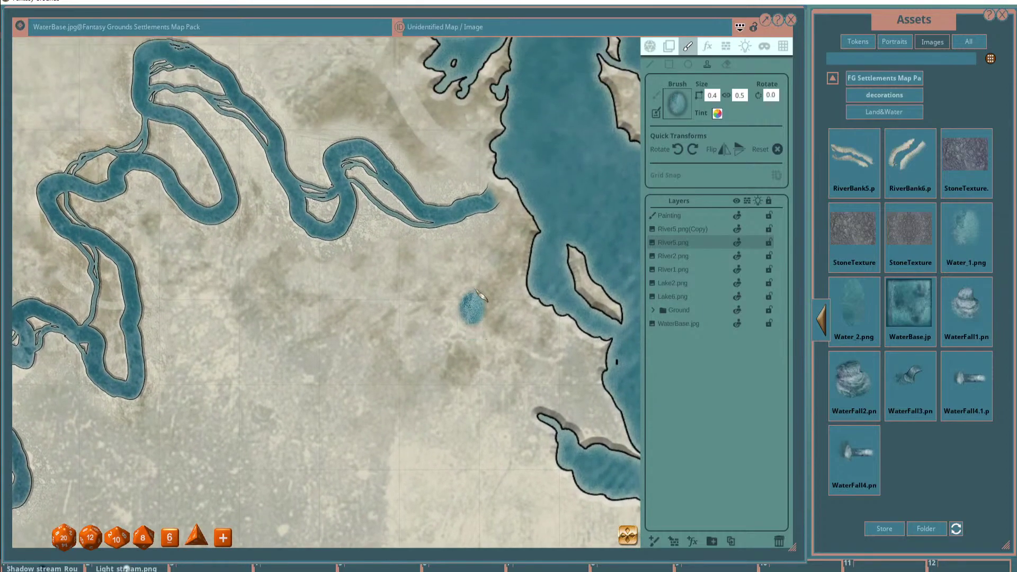
pyautogui.scroll(-1, 506, 191)
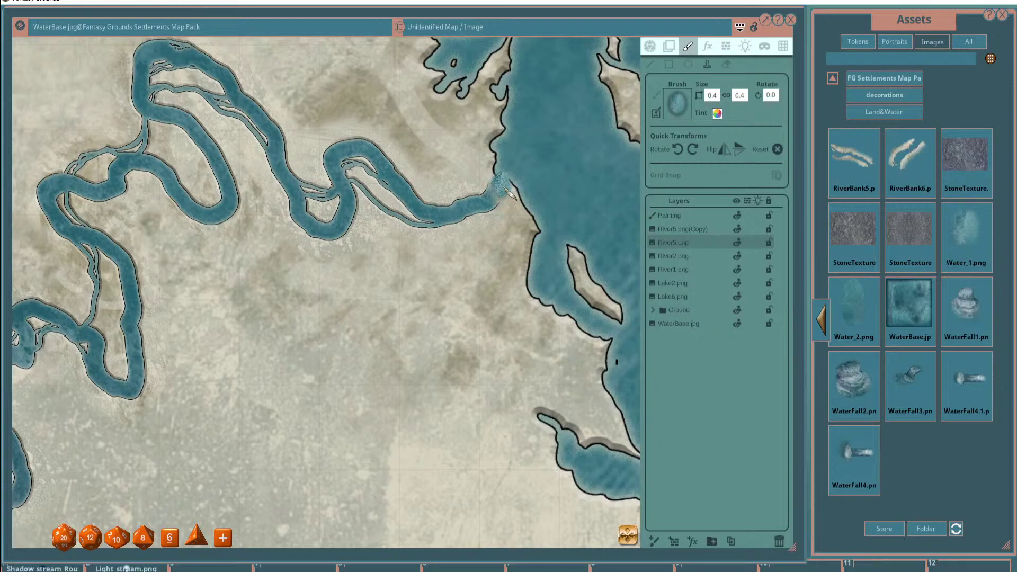
pyautogui.scroll(2, 510, 193)
pyautogui.scroll(5, 516, 180)
pyautogui.click(523, 169)
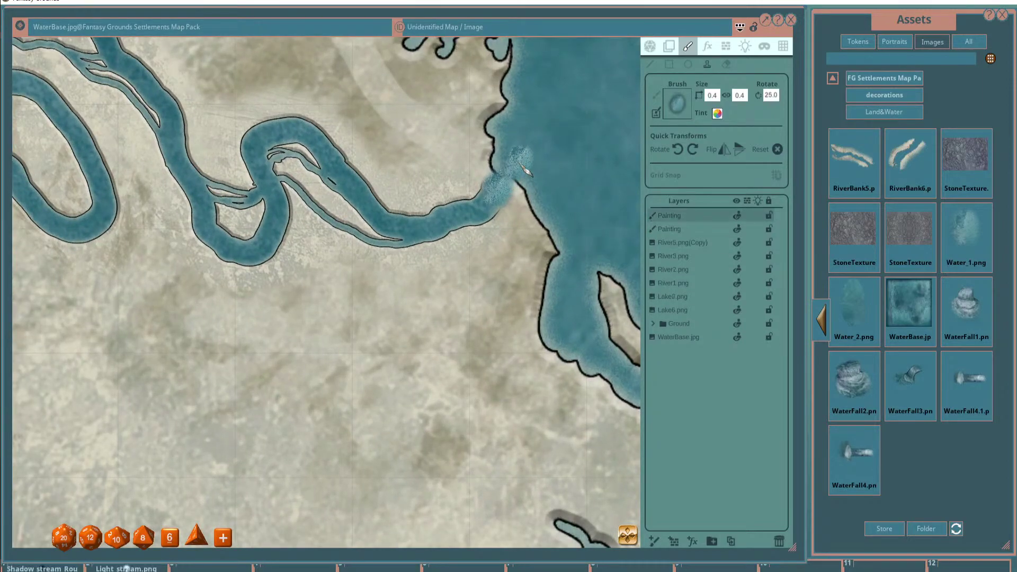
# Shrink the Water_1.png brush to 0.3 by 0.3, lower its tint opacity and blend the tributary's mouth with it rotated to 235 degrees.
pyautogui.scroll(-20, 519, 169)
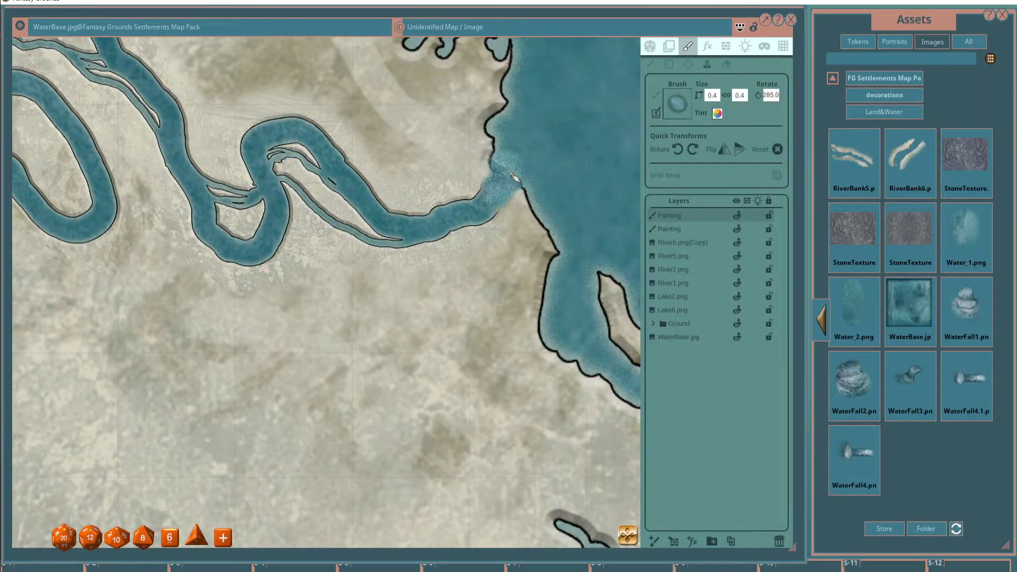
pyautogui.scroll(-5, 516, 178)
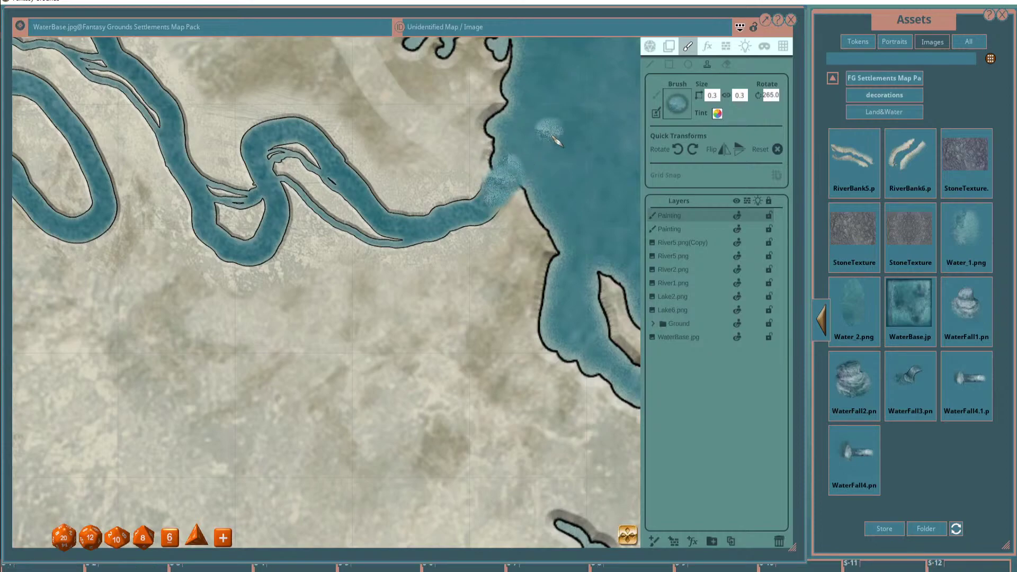
pyautogui.click(718, 114)
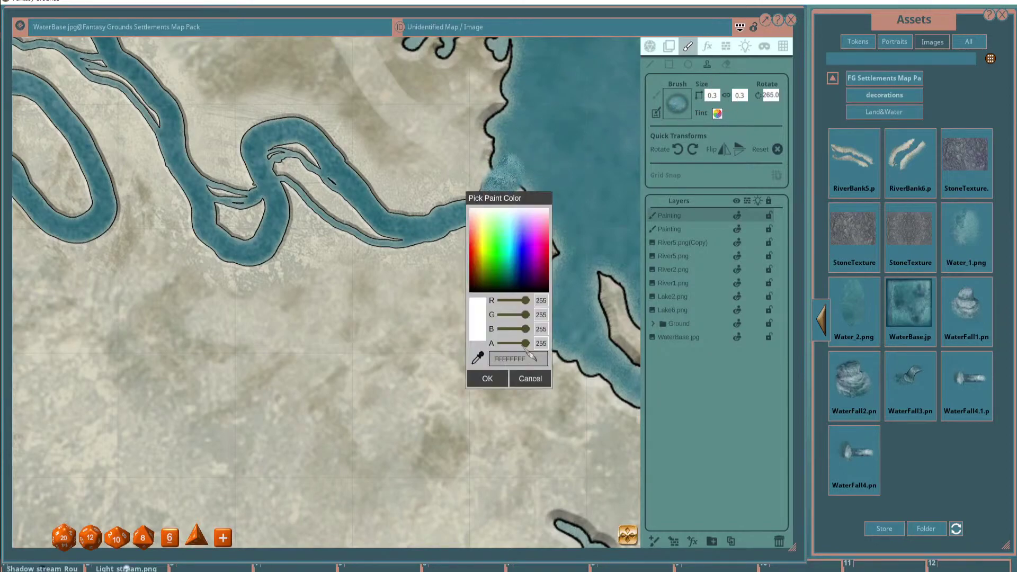
pyautogui.moveTo(527, 344); pyautogui.dragTo(518, 343)
pyautogui.click(494, 376)
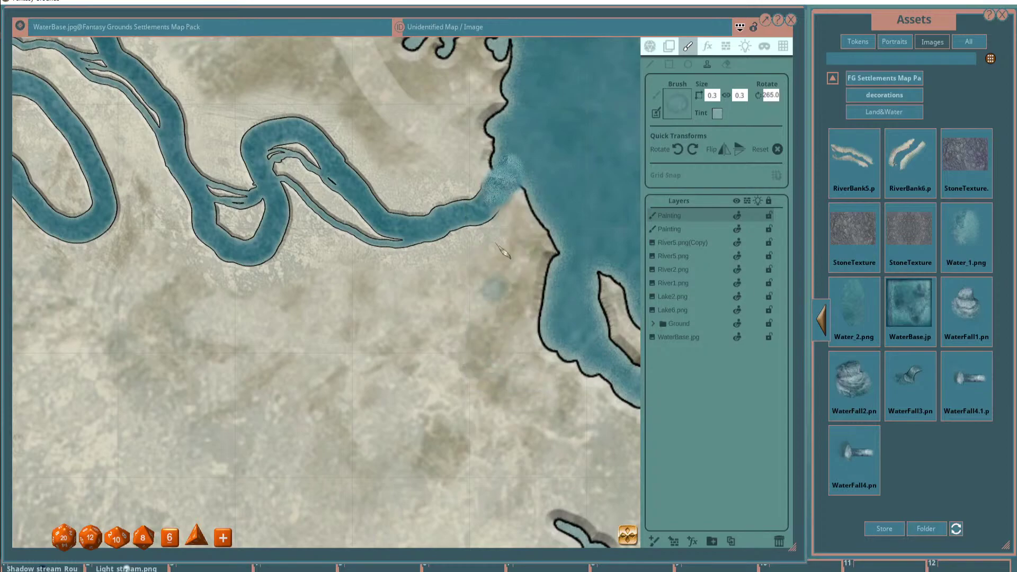
pyautogui.scroll(-2, 527, 169)
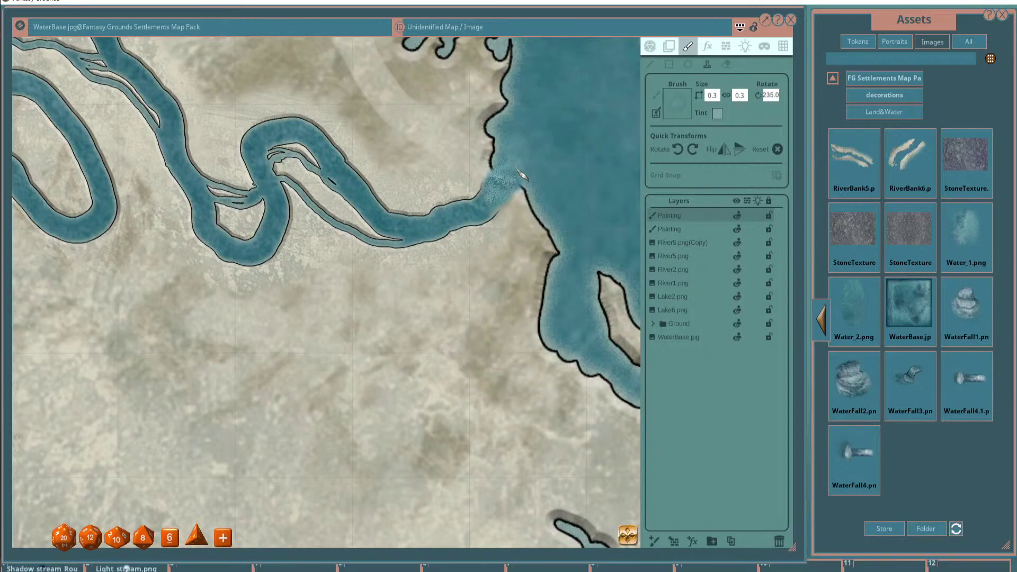
pyautogui.scroll(-5, 521, 174)
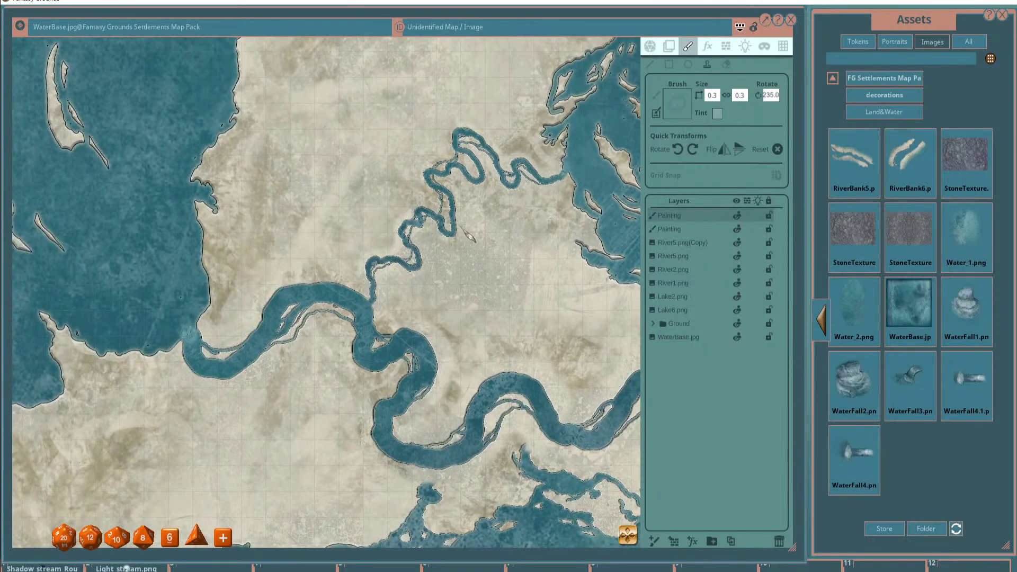
# Open the Flora folder in the FG Settlements Map Pack's decorations.
pyautogui.scroll(-4, 469, 235)
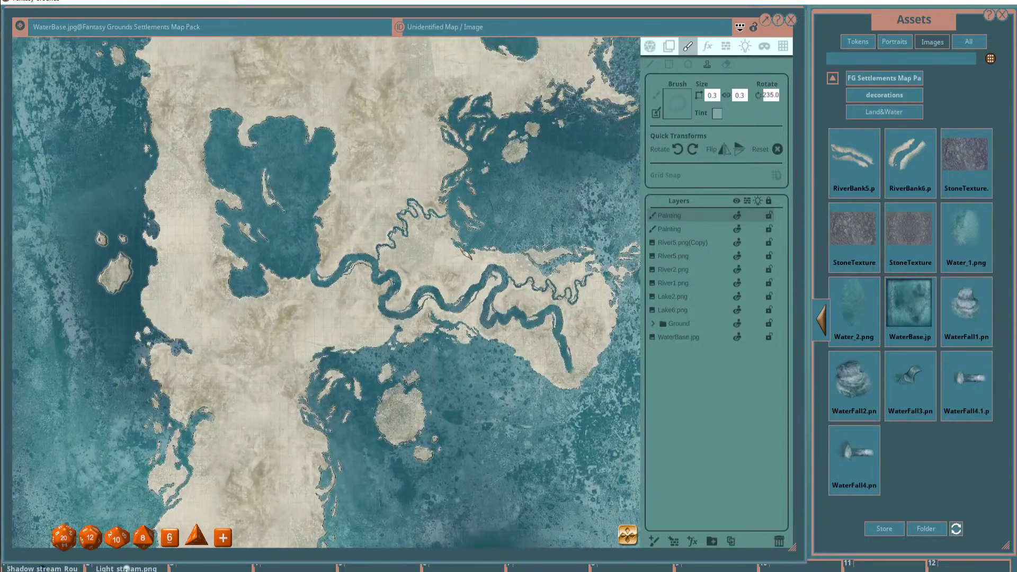
pyautogui.moveTo(423, 247); pyautogui.dragTo(482, 275)
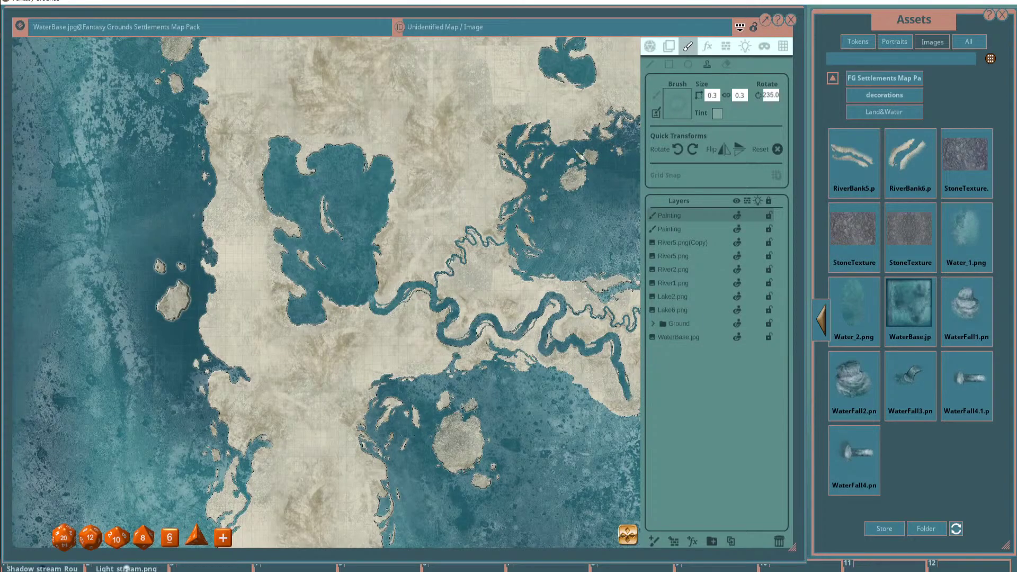
pyautogui.scroll(-1, 599, 196)
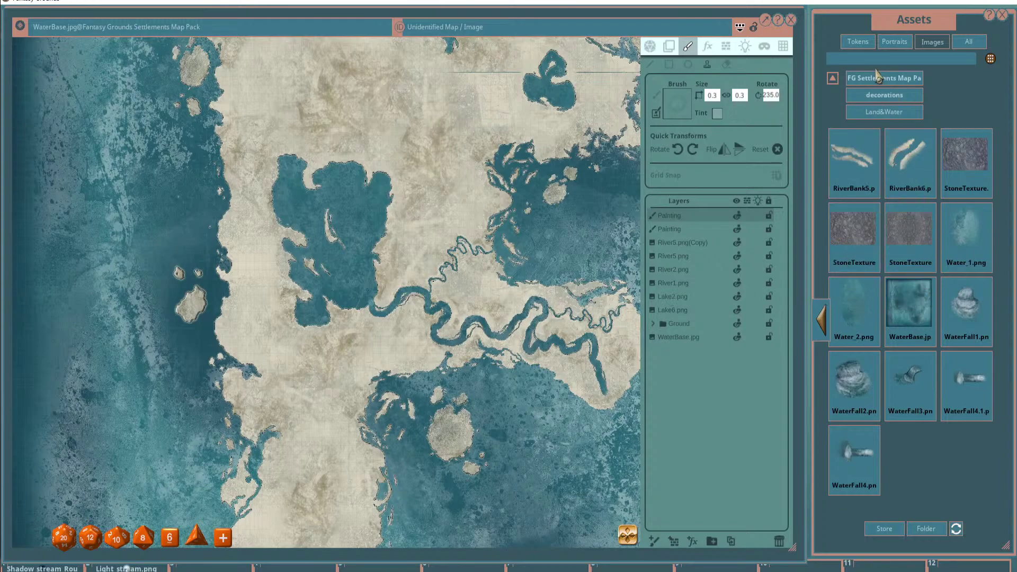
pyautogui.click(883, 94)
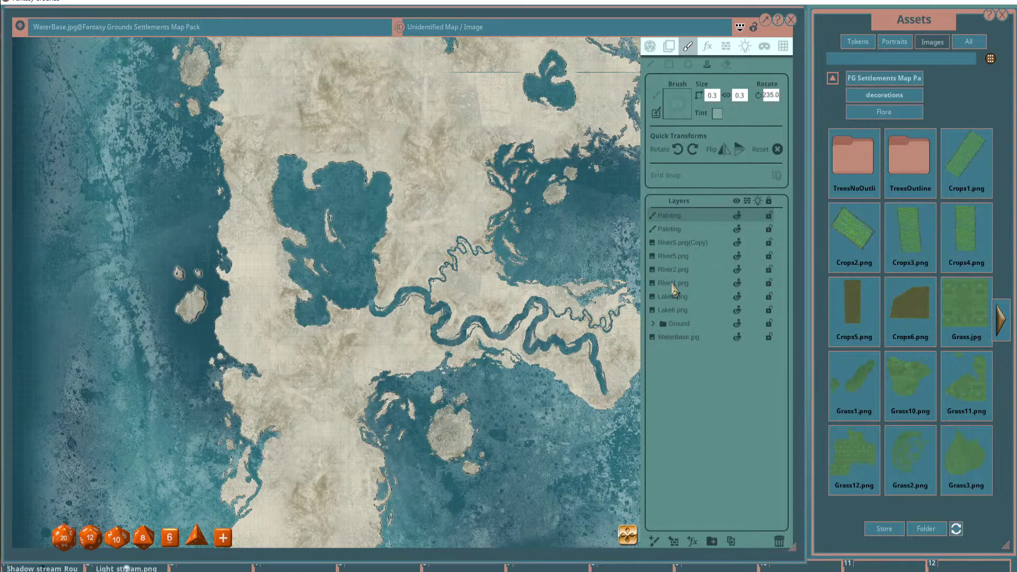
# Hide and show the lower painting layer to check what it contains.
pyautogui.click(678, 232)
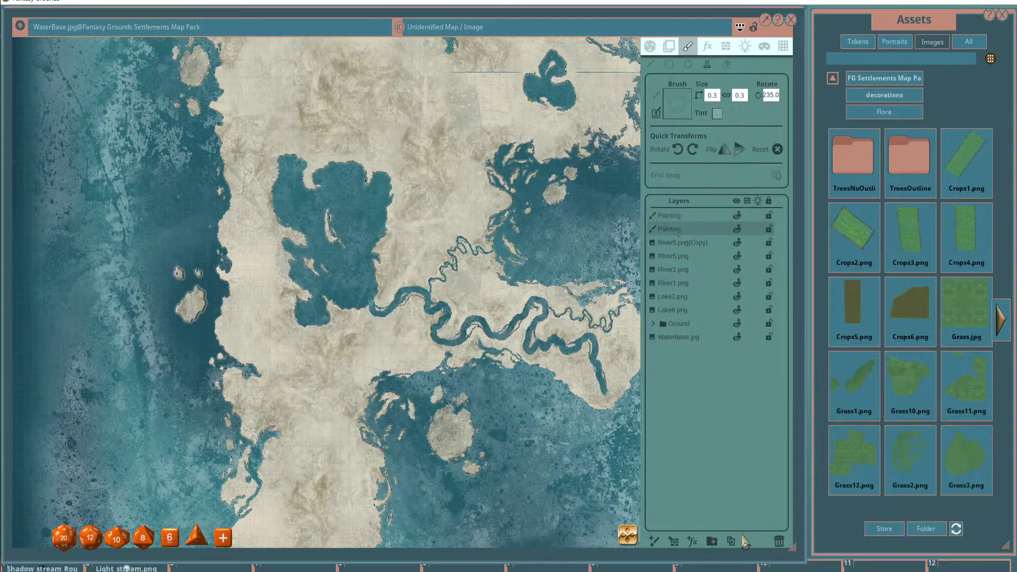
pyautogui.scroll(-3, 468, 392)
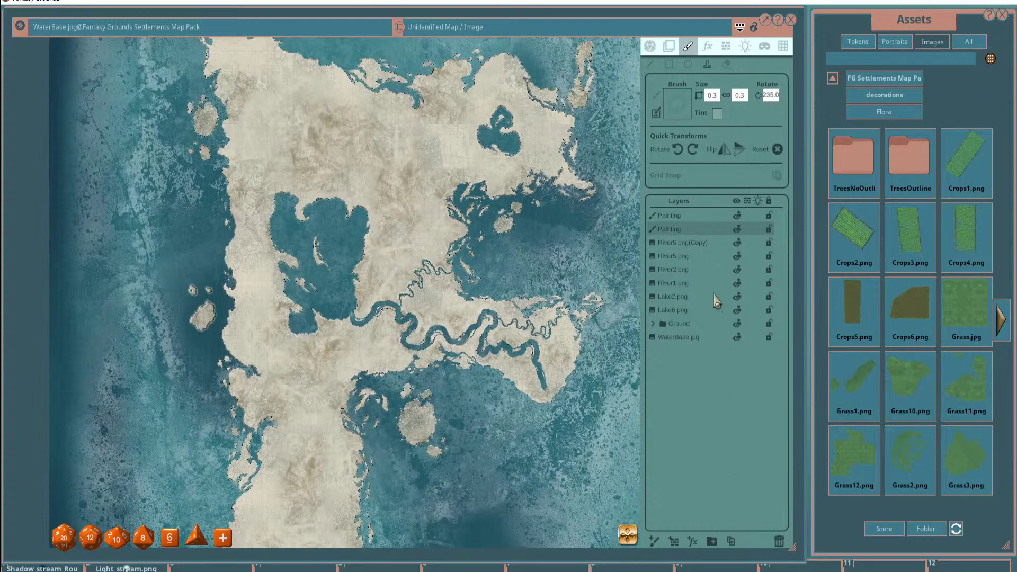
pyautogui.click(737, 229)
pyautogui.click(736, 229)
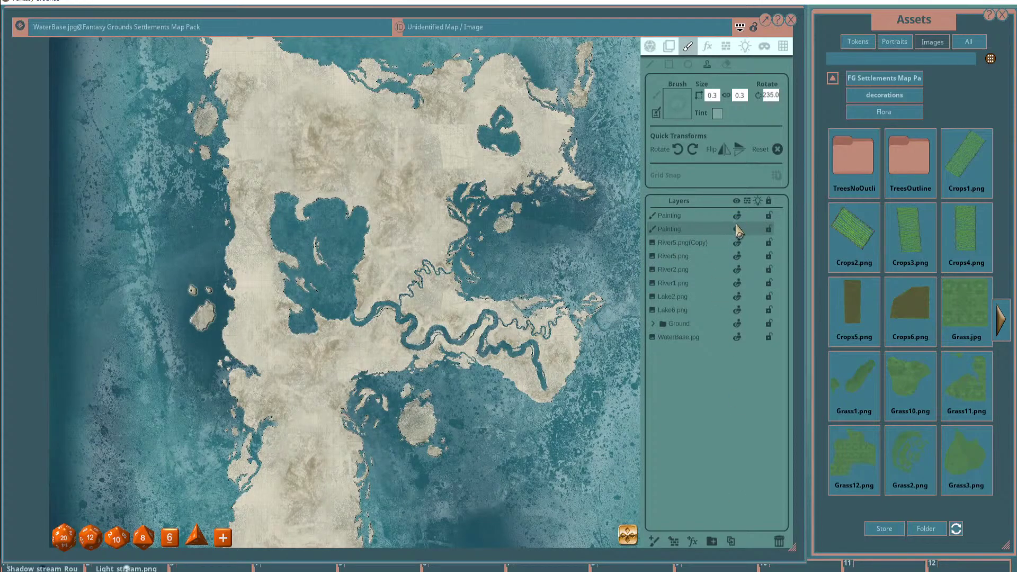
# Create a layer folder named Waterways and move both painting layers and all river and lake layers into it.
pyautogui.click(712, 541)
pyautogui.doubleClick(688, 215)
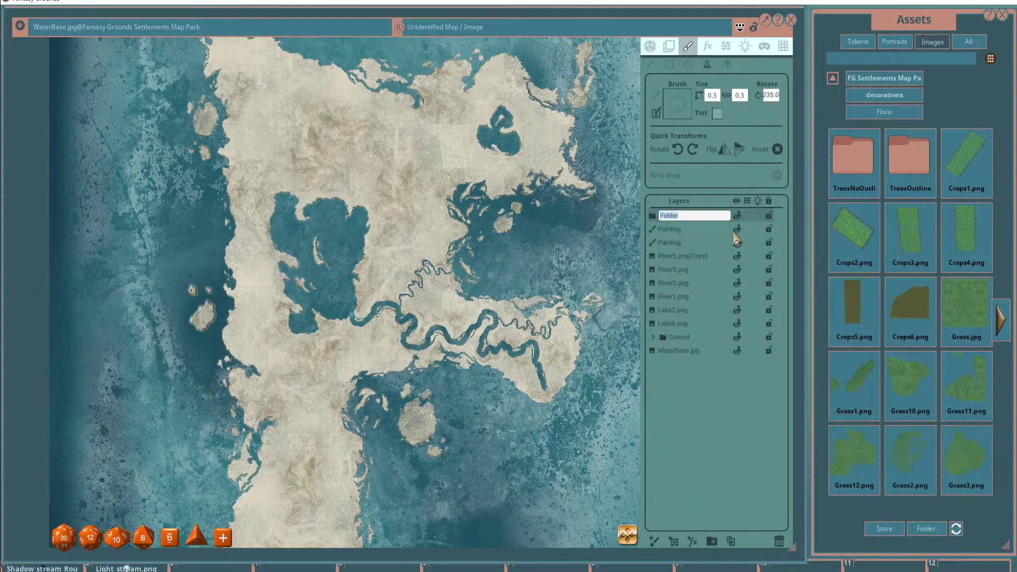
pyautogui.write('Waterways')
pyautogui.click(670, 229)
pyautogui.keyDown('shift'); pyautogui.click(686, 323); pyautogui.keyUp('shift')
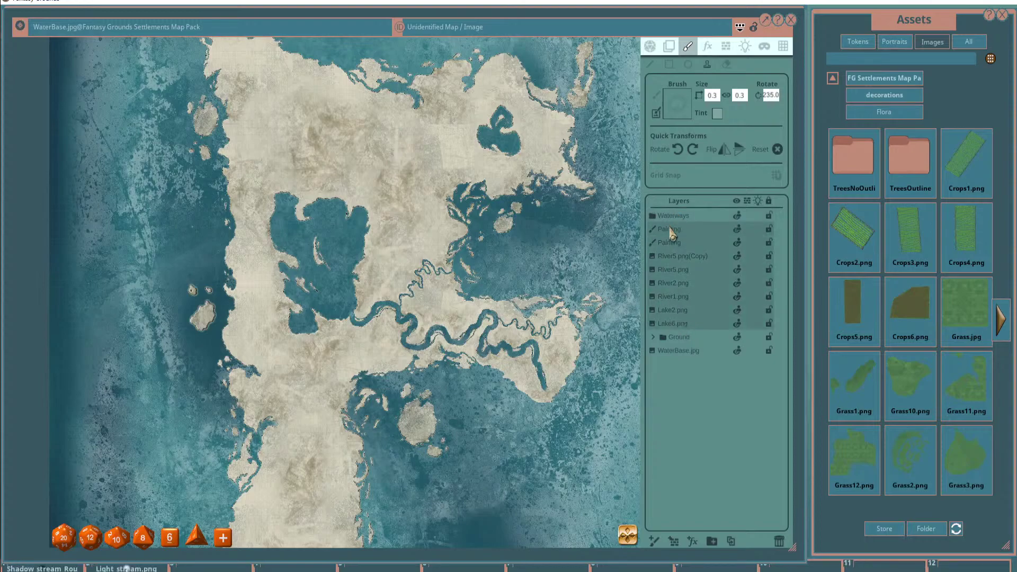
pyautogui.moveTo(670, 229); pyautogui.dragTo(675, 219)
pyautogui.click(654, 217)
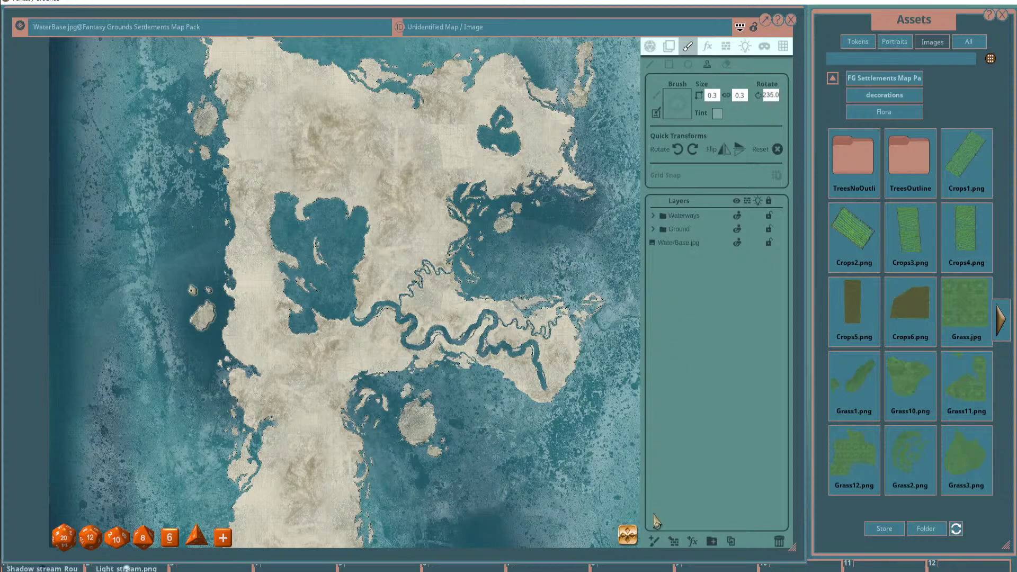
# Add a painting layer above the Waterways folder and name it Grass.
pyautogui.click(655, 540)
pyautogui.doubleClick(678, 216)
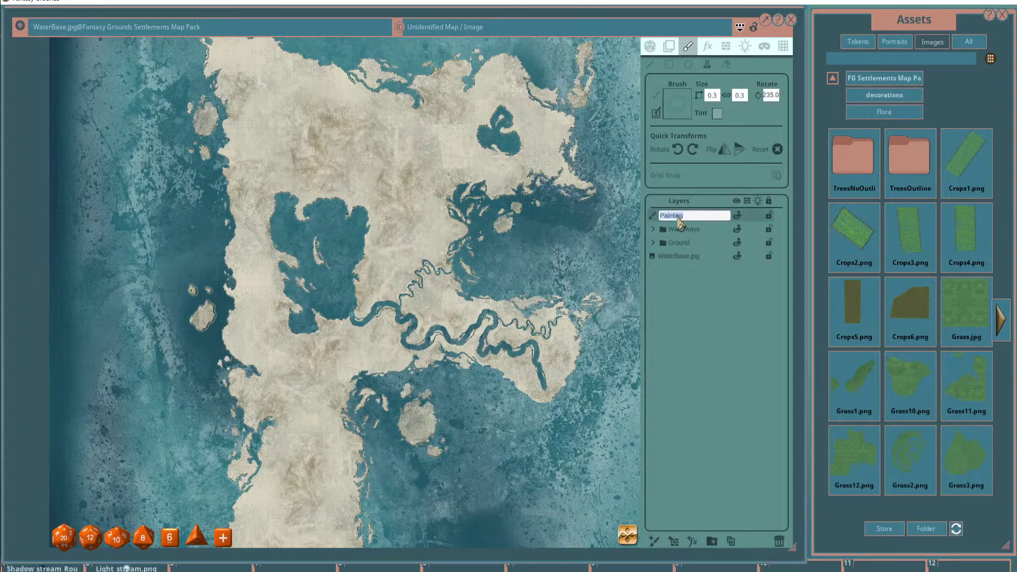
pyautogui.write('Grass')
pyautogui.press('Return')
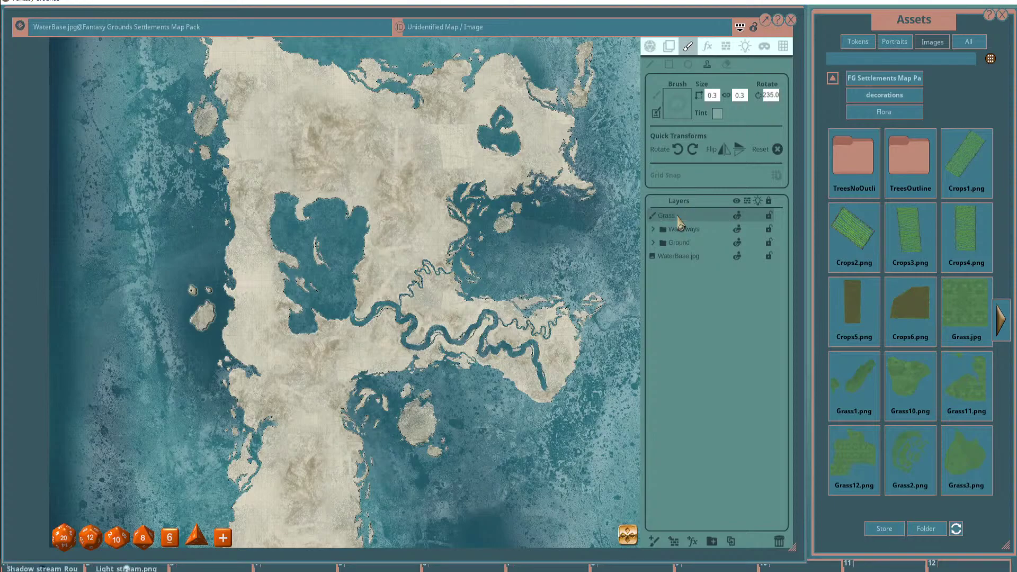
# Try the Grass5.png brush at 6.0 by 4.9, rotated to 330 degrees, over the land between the large lake and the eastern bay.
pyautogui.click(1001, 321)
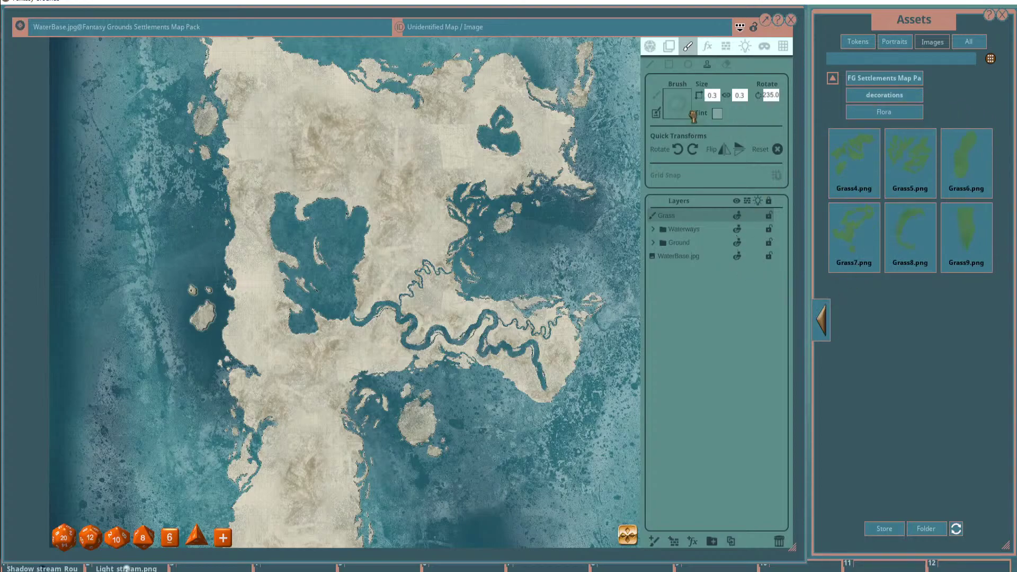
pyautogui.moveTo(693, 116); pyautogui.dragTo(676, 112)
pyautogui.scroll(8, 413, 191)
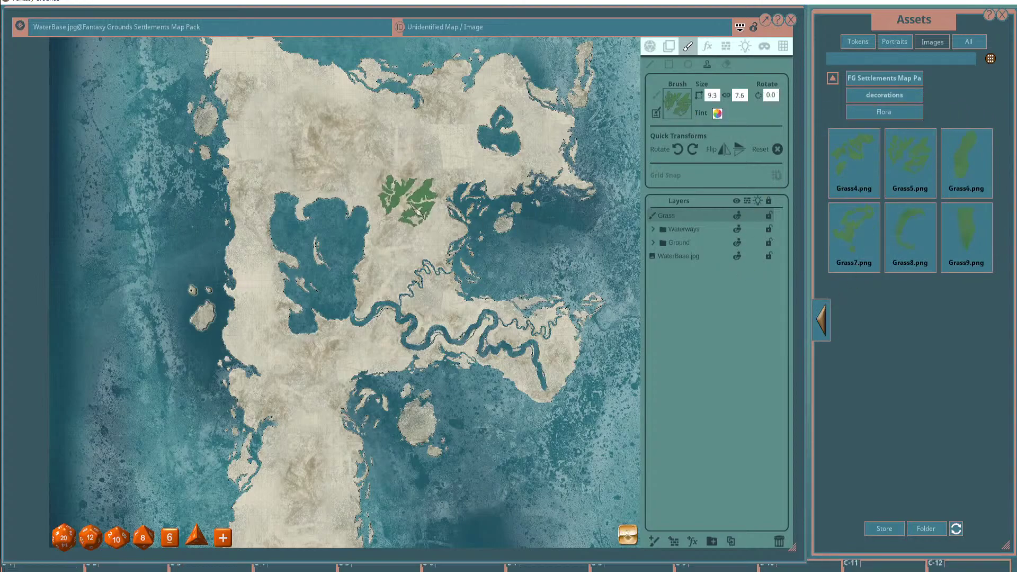
pyautogui.keyDown('shift'); pyautogui.scroll(-1, 415, 212); pyautogui.keyUp('shift')
pyautogui.scroll(3, 419, 217)
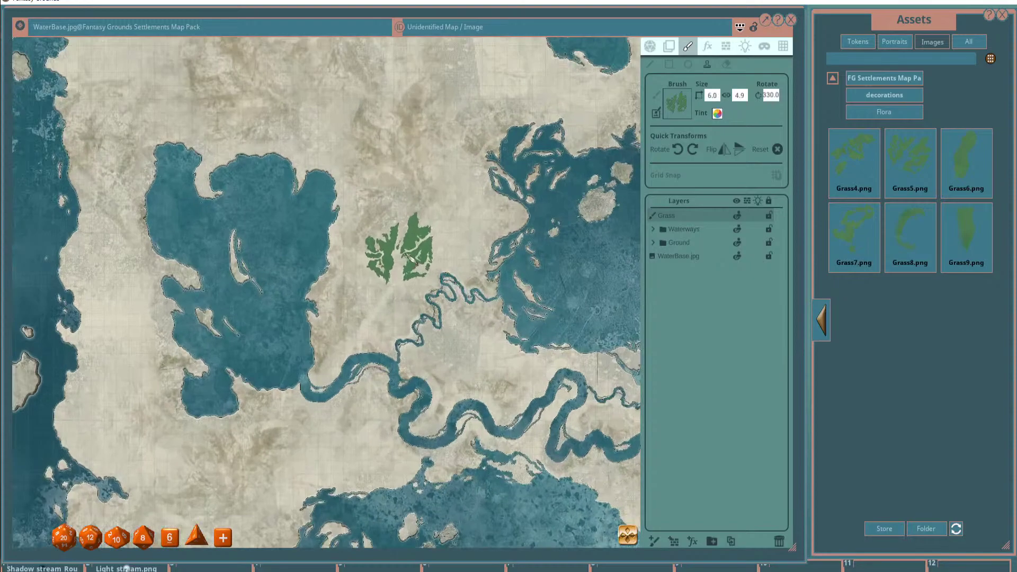
pyautogui.scroll(-3, 398, 264)
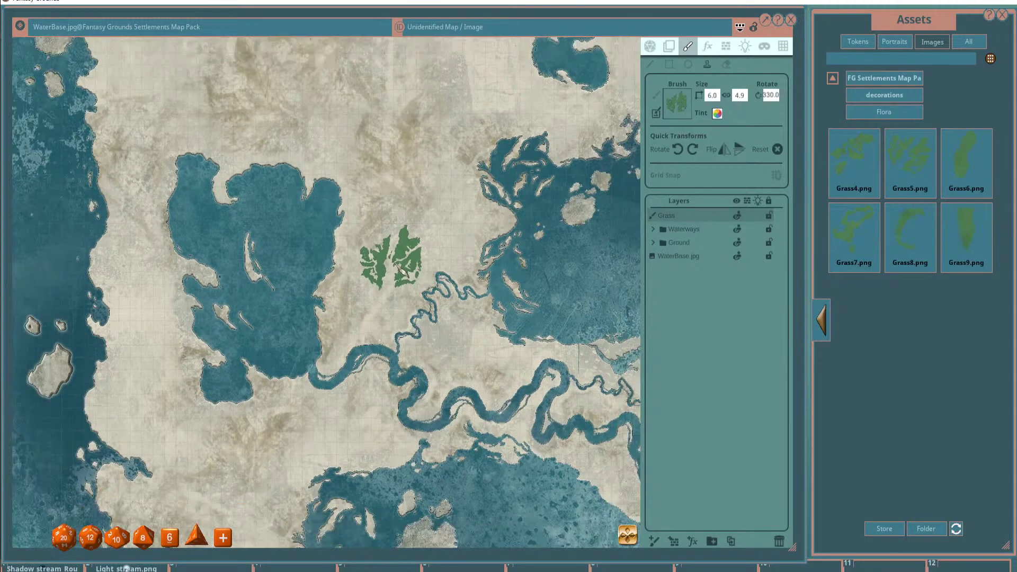
pyautogui.moveTo(377, 261); pyautogui.dragTo(360, 281)
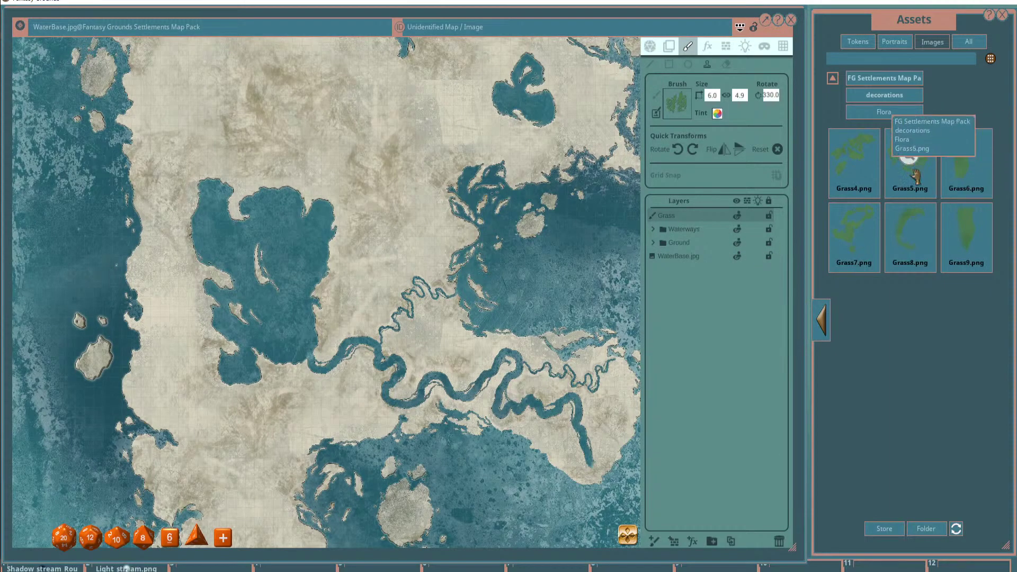
# Try the Grass8.png brush at 5.2 by 7.5, rotated to 20 degrees, north of the small tributary.
pyautogui.moveTo(591, 134); pyautogui.dragTo(677, 103)
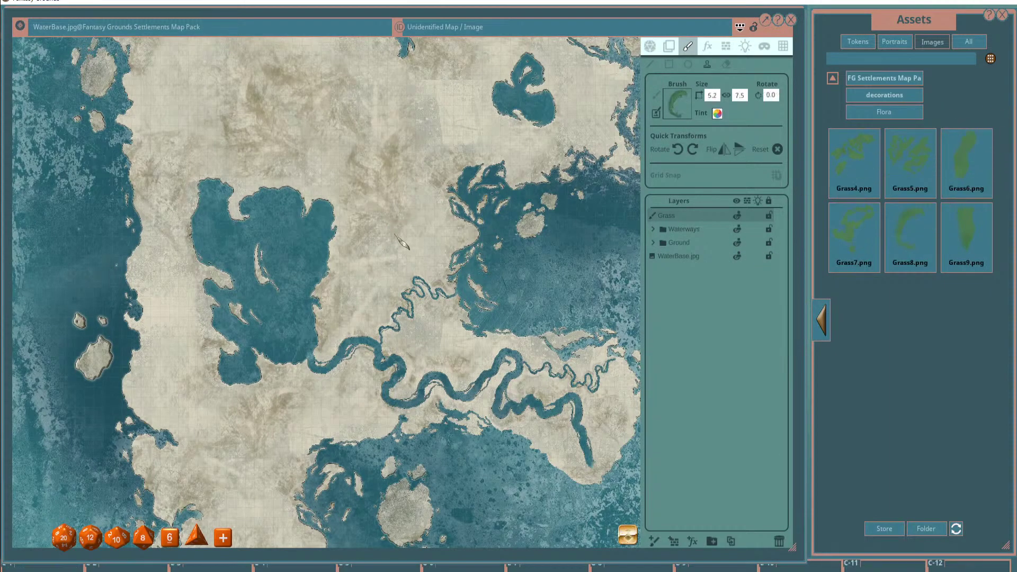
pyautogui.scroll(-4, 401, 242)
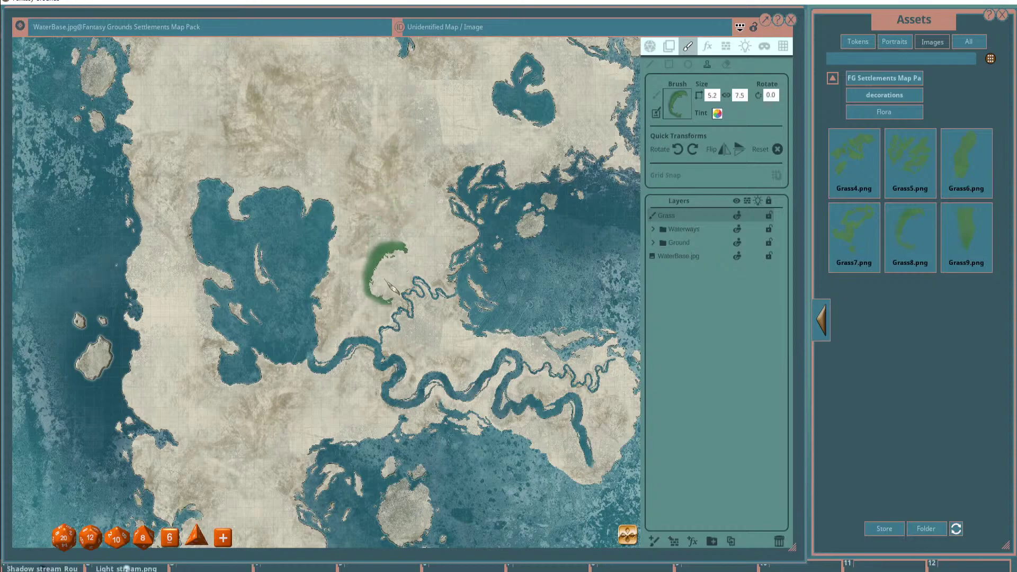
pyautogui.scroll(2, 392, 265)
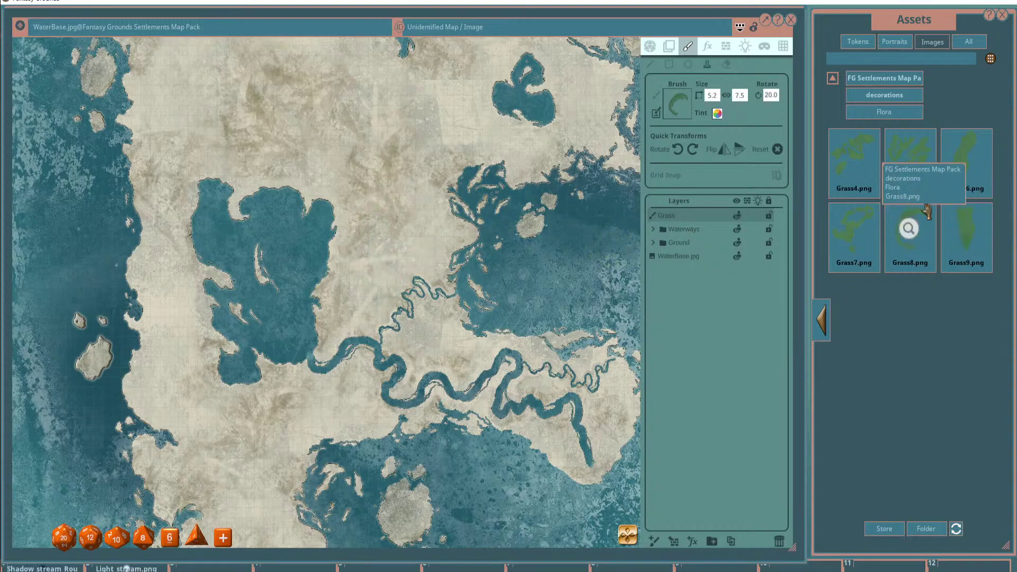
# Load Grass10.png as the brush and size it to 7.5 by 6.7 over the land north of the small tributary.
pyautogui.click(822, 323)
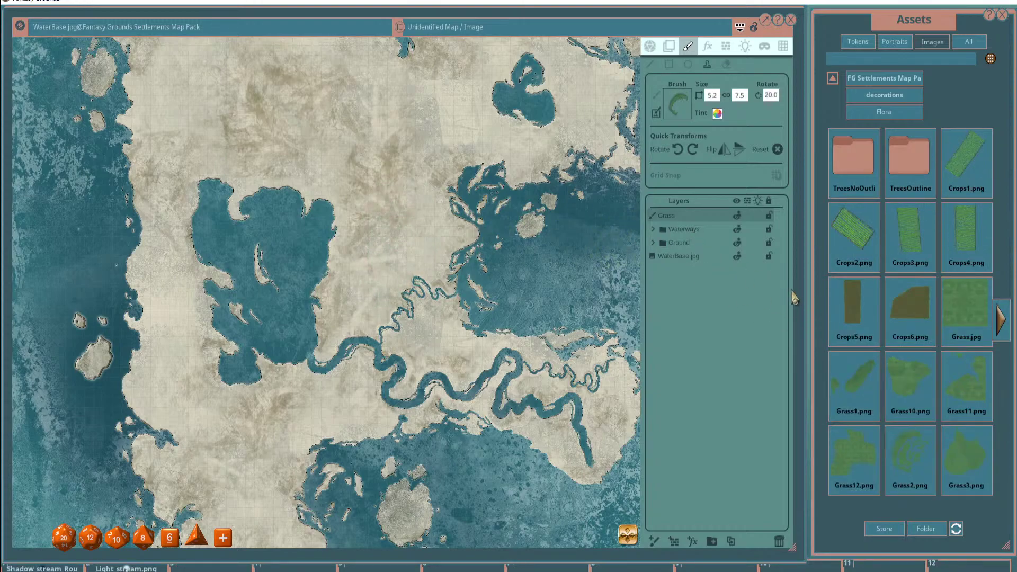
pyautogui.moveTo(910, 377)
pyautogui.mouseDown()
pyautogui.moveTo(852, 297)
pyautogui.moveTo(677, 104)
pyautogui.mouseUp()
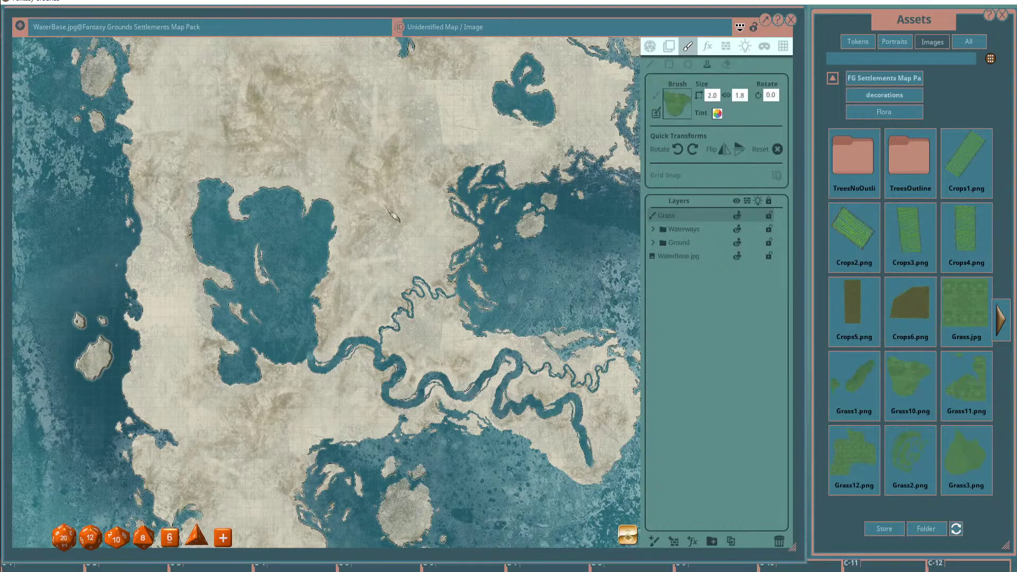
pyautogui.scroll(10, 393, 215)
pyautogui.scroll(2, 401, 268)
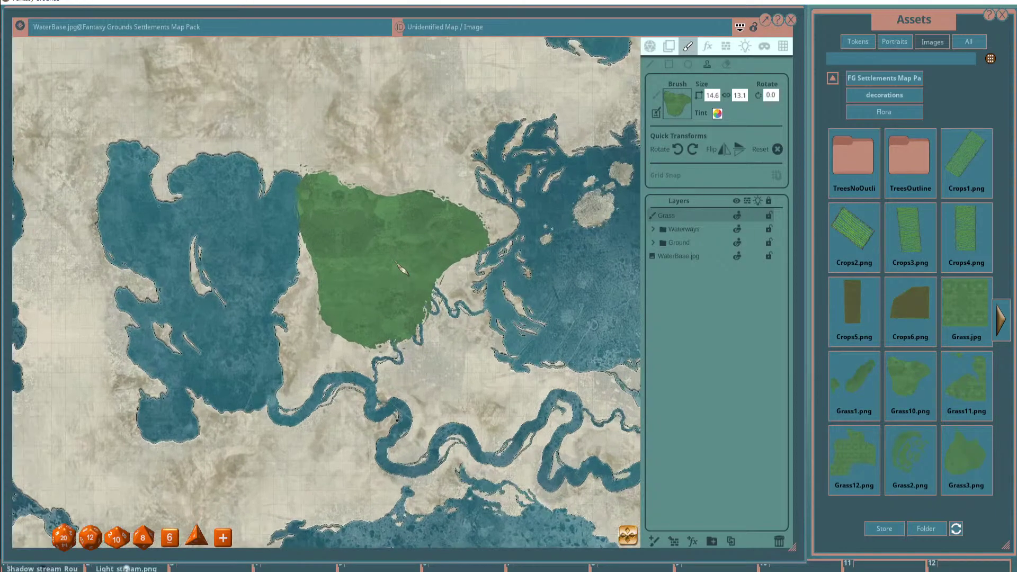
pyautogui.scroll(3, 401, 269)
pyautogui.scroll(-5, 398, 268)
pyautogui.scroll(4, 394, 268)
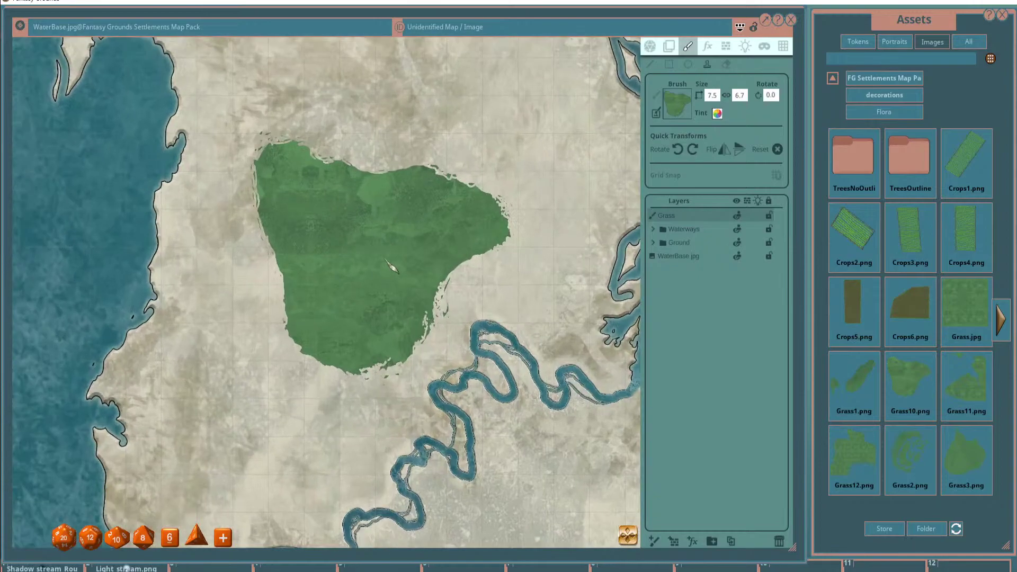
# Try the Grass10.png brush at 6.0 by 5.4, rotated to 15 degrees, around the main river and the land north of it.
pyautogui.scroll(-5, 392, 268)
pyautogui.scroll(-5, 391, 265)
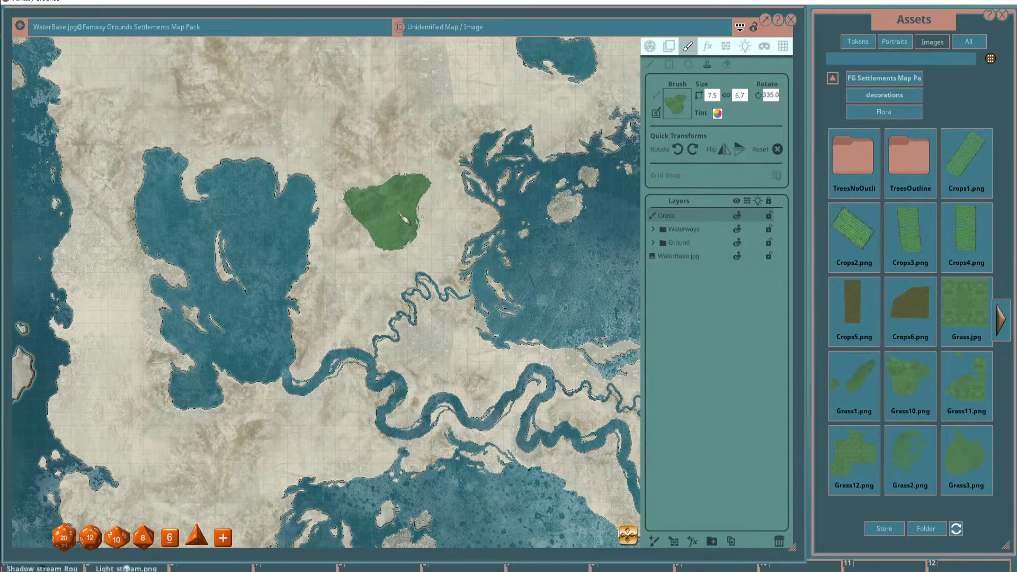
pyautogui.scroll(-2, 397, 222)
pyautogui.scroll(3, 389, 238)
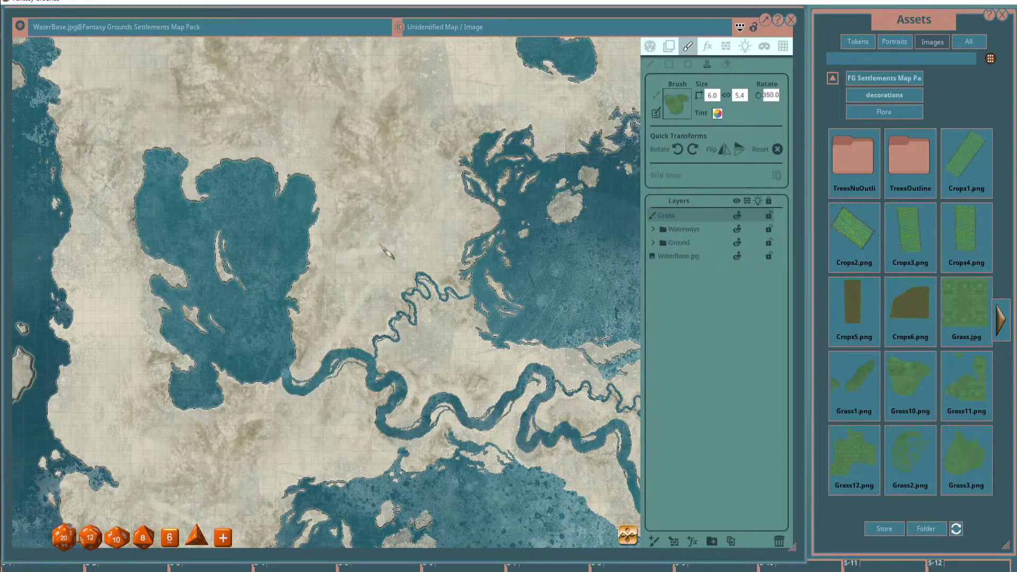
pyautogui.scroll(5, 388, 253)
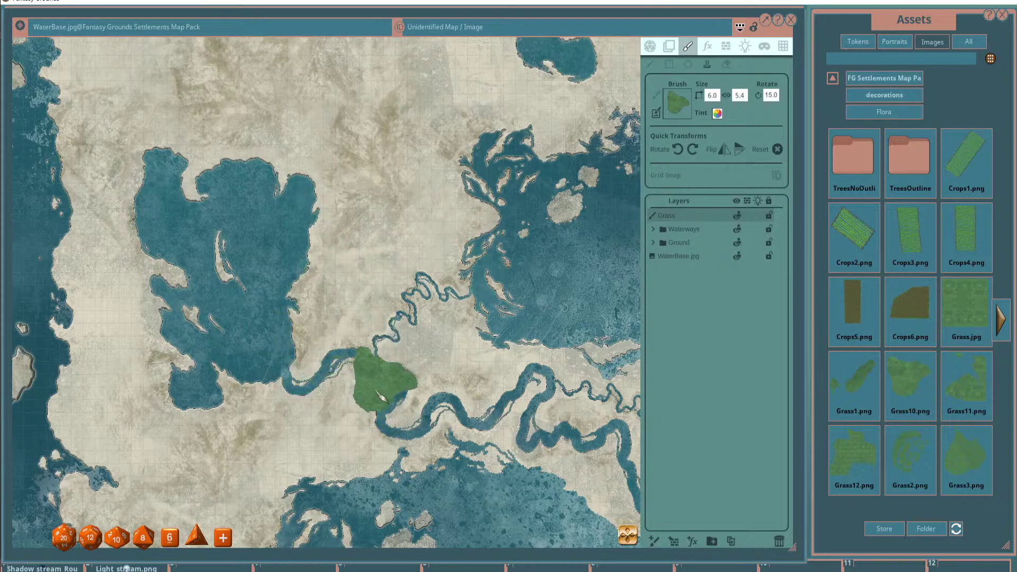
# Enlarge the Grass10.png brush and move the Grass layer beneath the Waterways folder.
pyautogui.scroll(8, 442, 295)
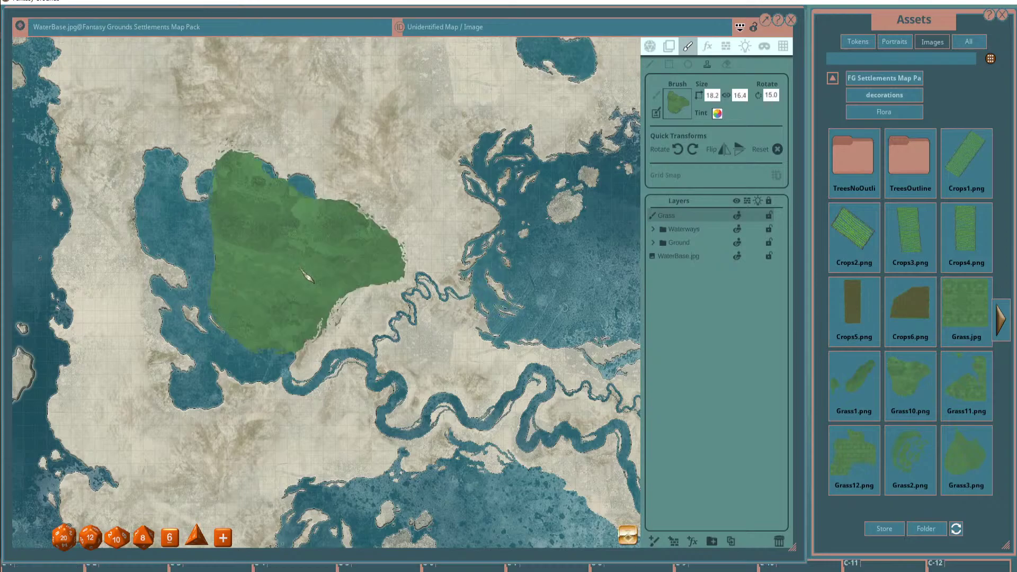
pyautogui.scroll(6, 308, 275)
pyautogui.moveTo(687, 216); pyautogui.dragTo(692, 229)
# Size the Grass10.png brush to 35.5 by 32.0, rotate it to 255 degrees and stamp grass around the large lake.
pyautogui.scroll(-5, 363, 268)
pyautogui.scroll(-5, 352, 243)
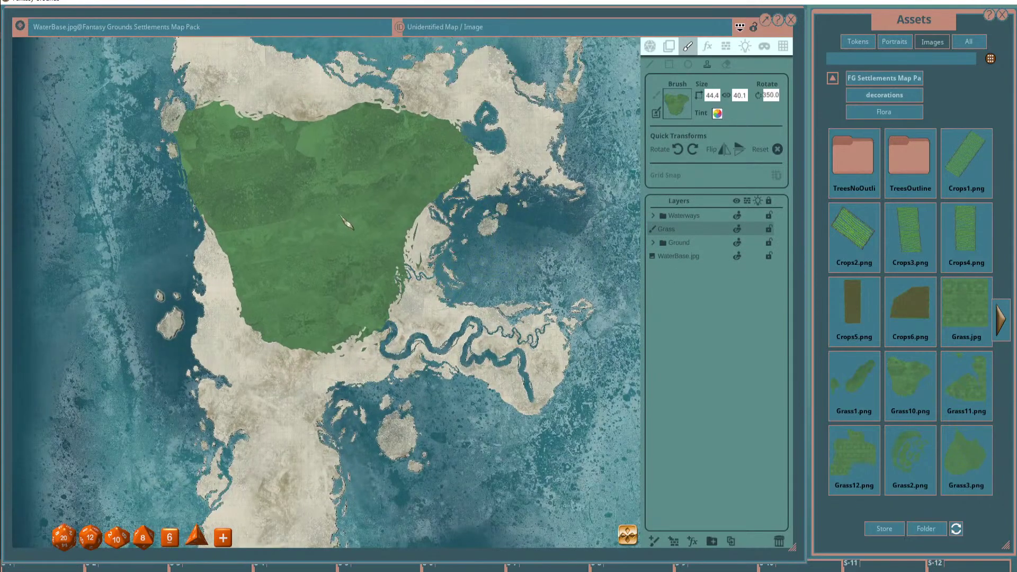
pyautogui.scroll(-3, 346, 228)
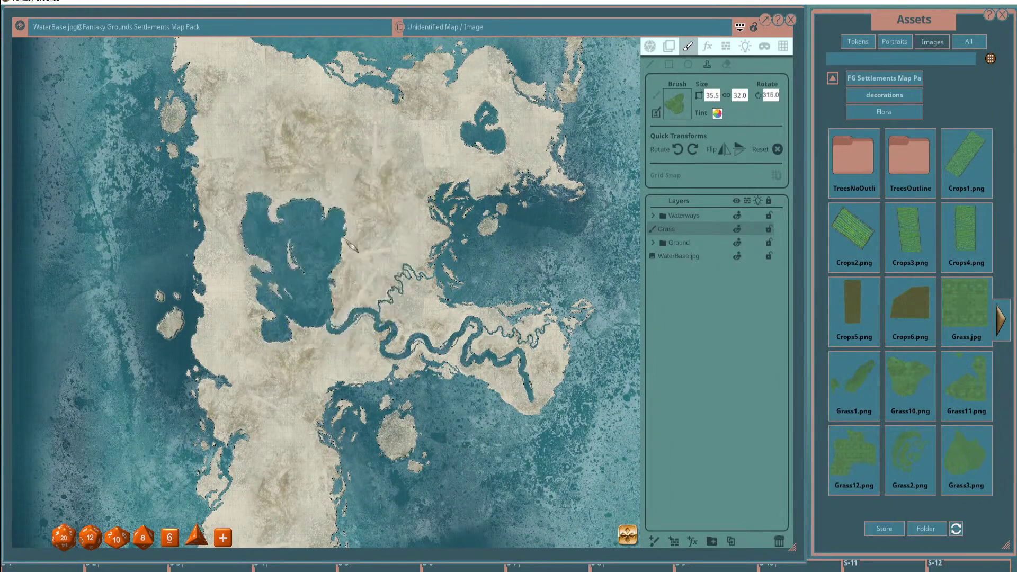
pyautogui.scroll(-7, 341, 243)
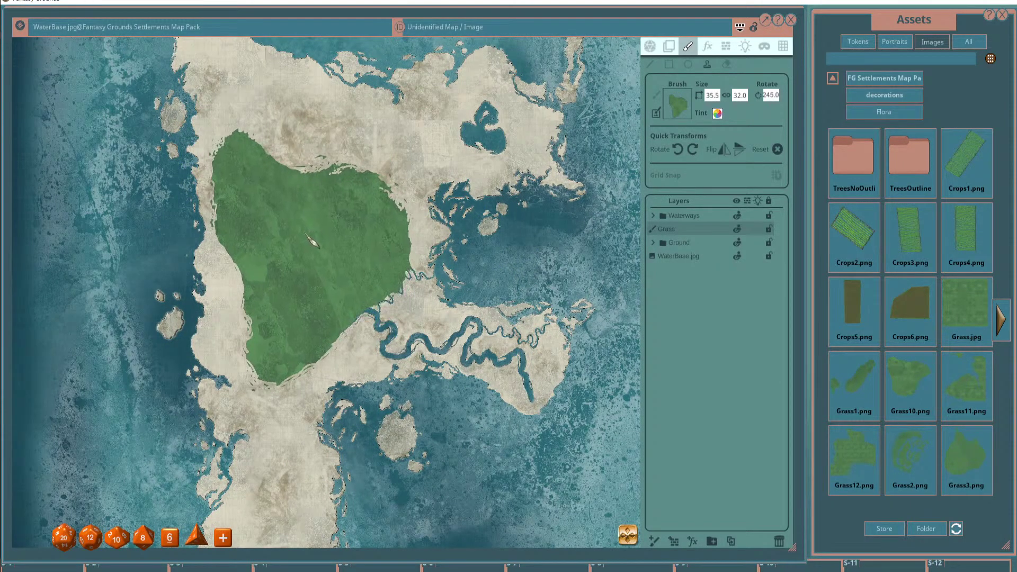
pyautogui.scroll(1, 310, 239)
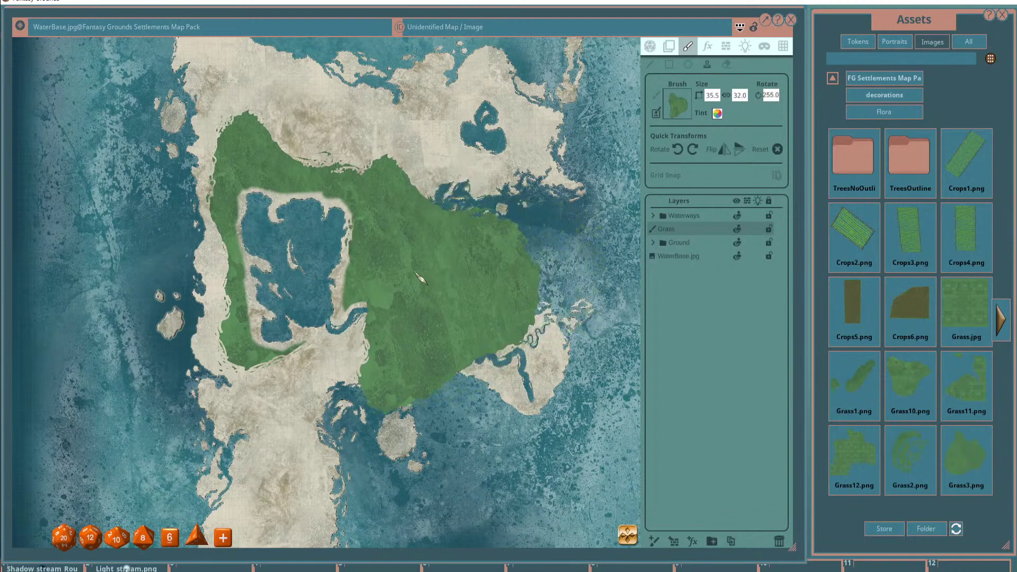
# Reduce the Grass10.png brush to 18.2 by 16.4 and stamp grass on the land south of the large lake.
pyautogui.scroll(-2, 374, 259)
pyautogui.scroll(2, 286, 307)
pyautogui.scroll(2, 294, 312)
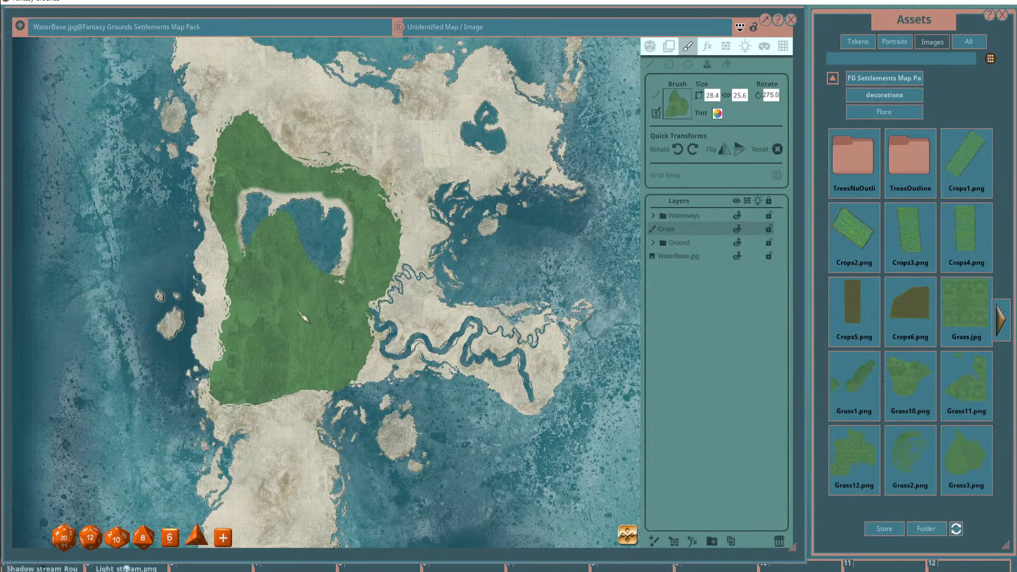
pyautogui.scroll(-5, 295, 304)
pyautogui.scroll(3, 286, 323)
pyautogui.scroll(17, 287, 339)
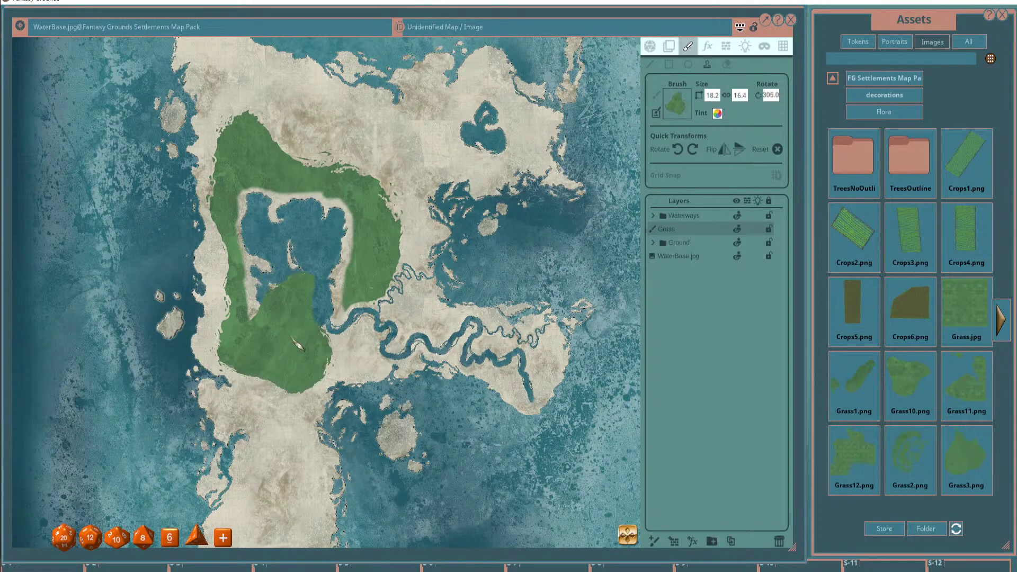
pyautogui.click(293, 371)
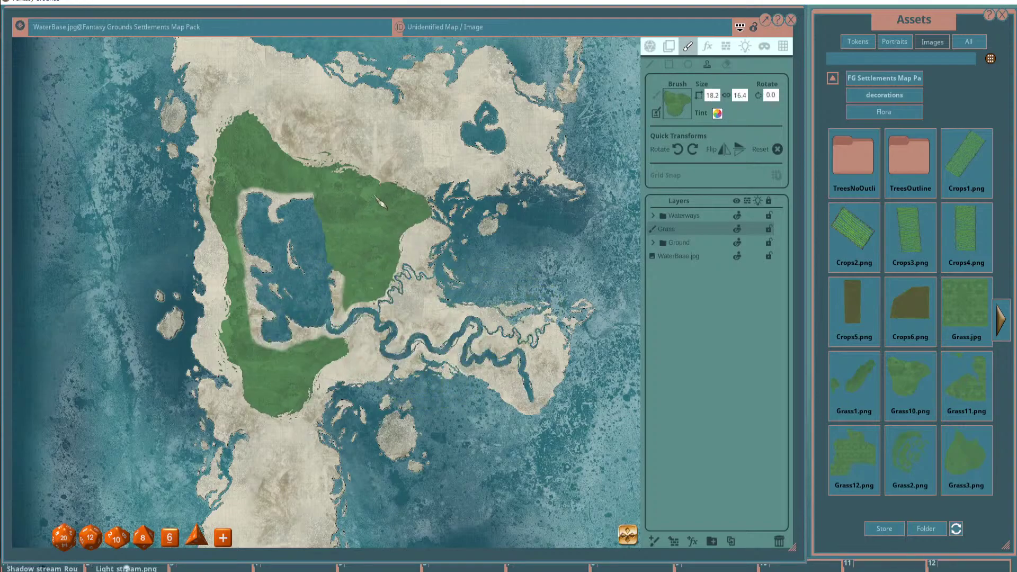
# Rotate the Grass10.png brush to 40 degrees and stamp grass northeast of the large lake.
pyautogui.scroll(6, 333, 188)
pyautogui.scroll(2, 365, 181)
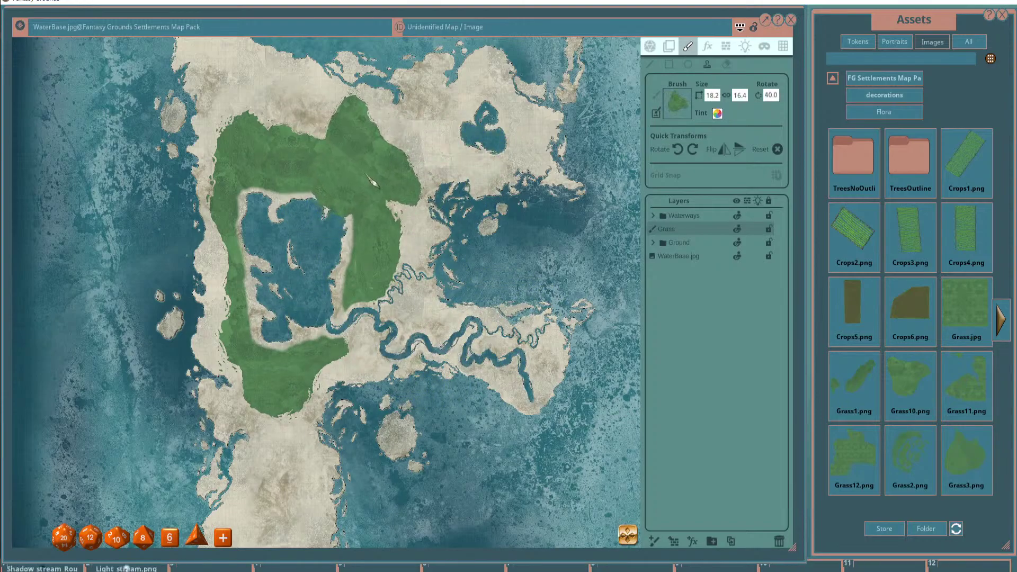
pyautogui.click(371, 178)
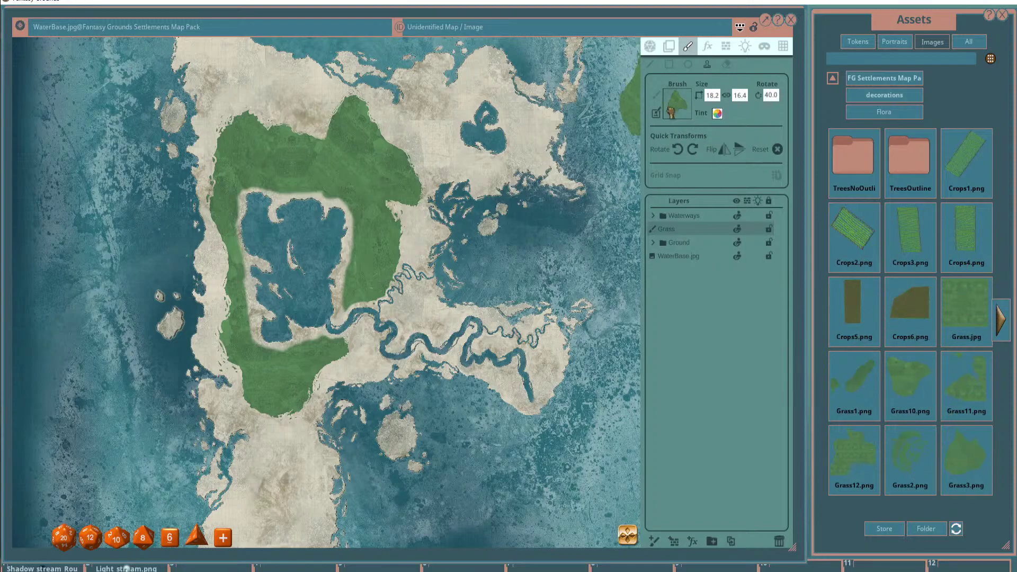
# Load Grass2.png as the brush at 12.6 by 14.6 and stamp rotated patches along the northern edge of the grass.
pyautogui.scroll(10, 385, 167)
pyautogui.scroll(-3, 392, 159)
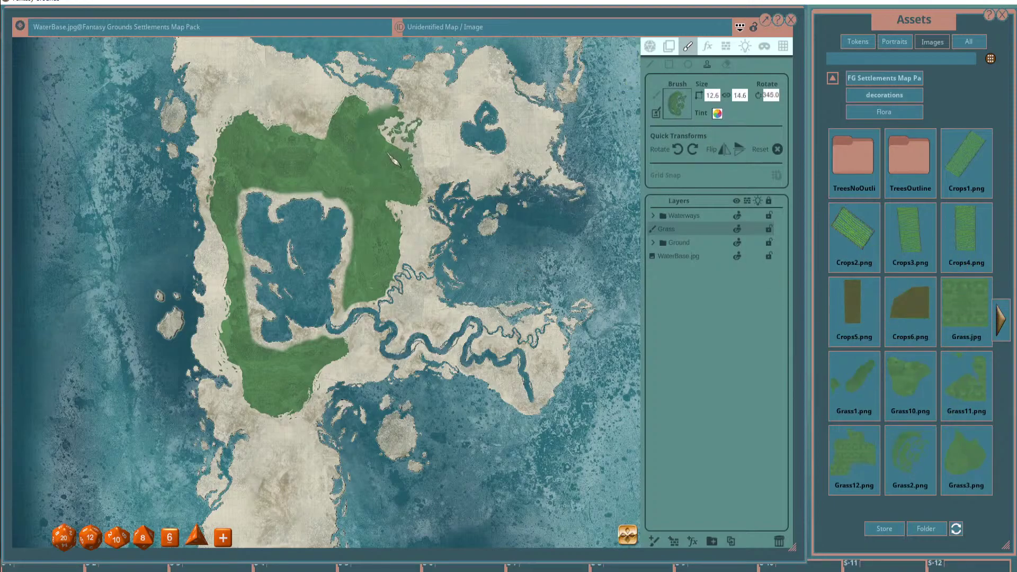
pyautogui.click(391, 159)
pyautogui.scroll(-5, 318, 130)
pyautogui.click(326, 123)
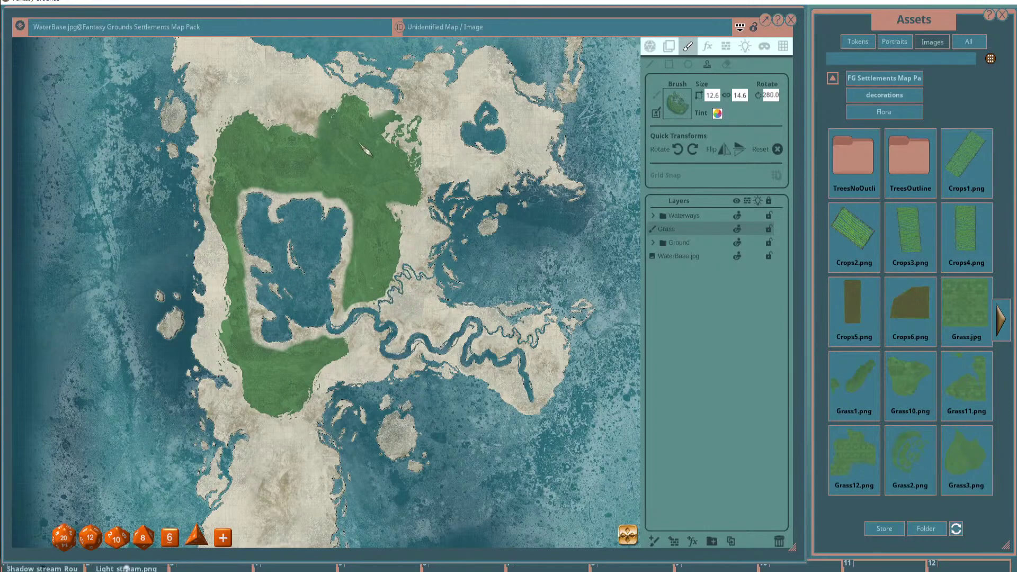
pyautogui.scroll(-4, 286, 137)
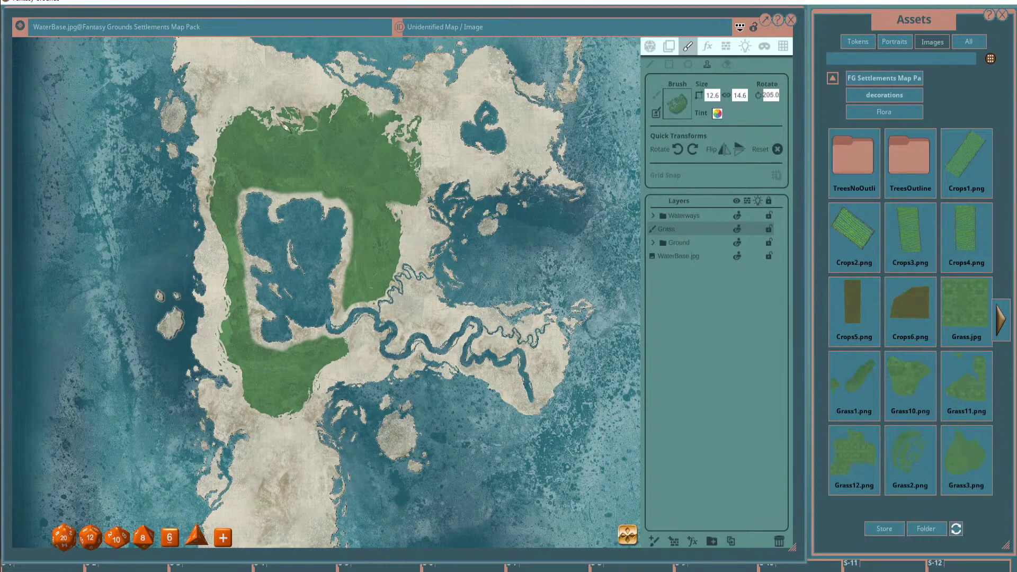
pyautogui.click(280, 101)
pyautogui.scroll(5, 299, 109)
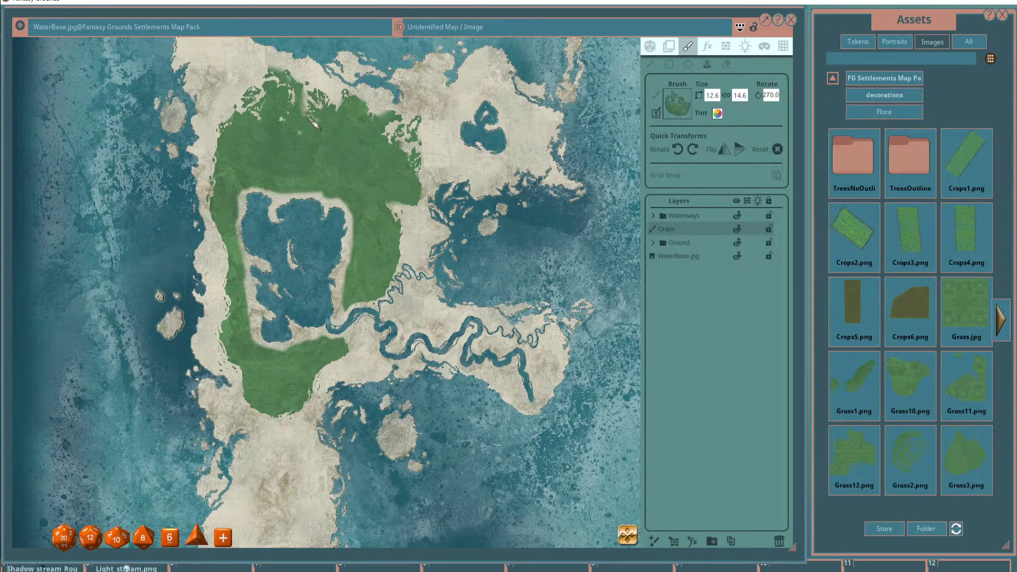
# Extend the northeastern grass toward the small northern lake with Grass2.png stamps at varied rotations, filling gaps along its northern edge.
pyautogui.scroll(-3, 397, 212)
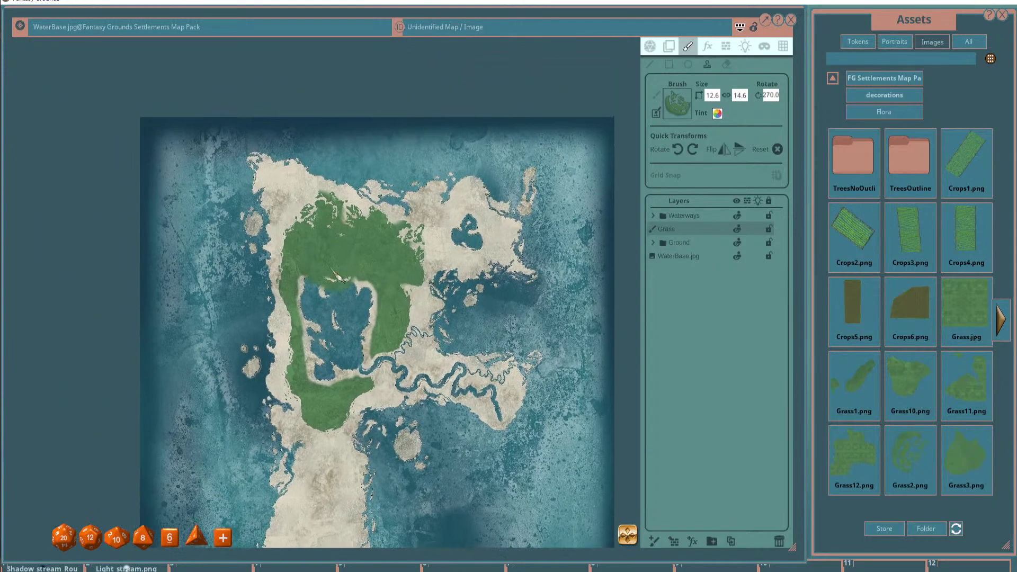
pyautogui.scroll(3, 343, 243)
pyautogui.scroll(-3, 472, 265)
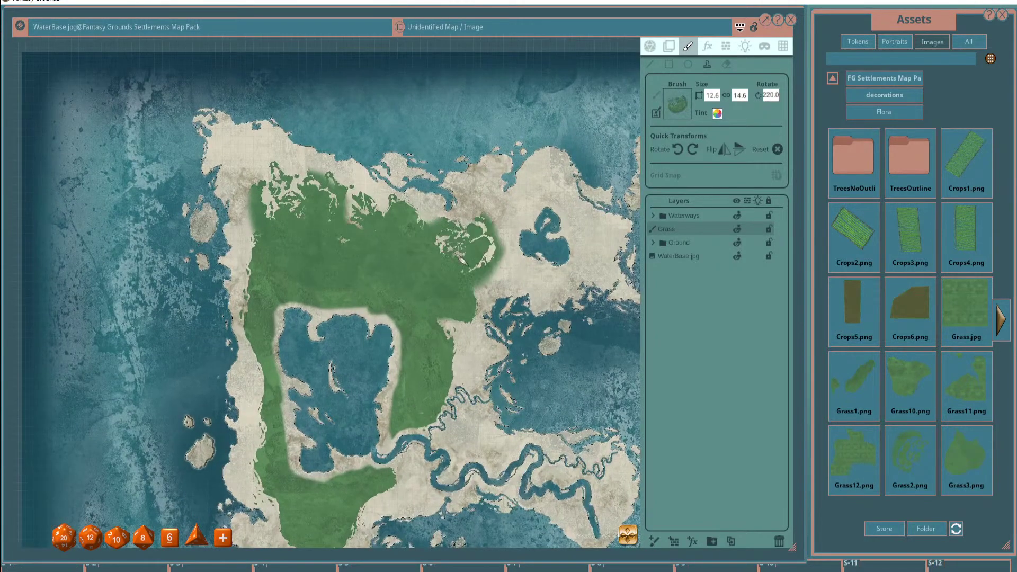
pyautogui.click(555, 247)
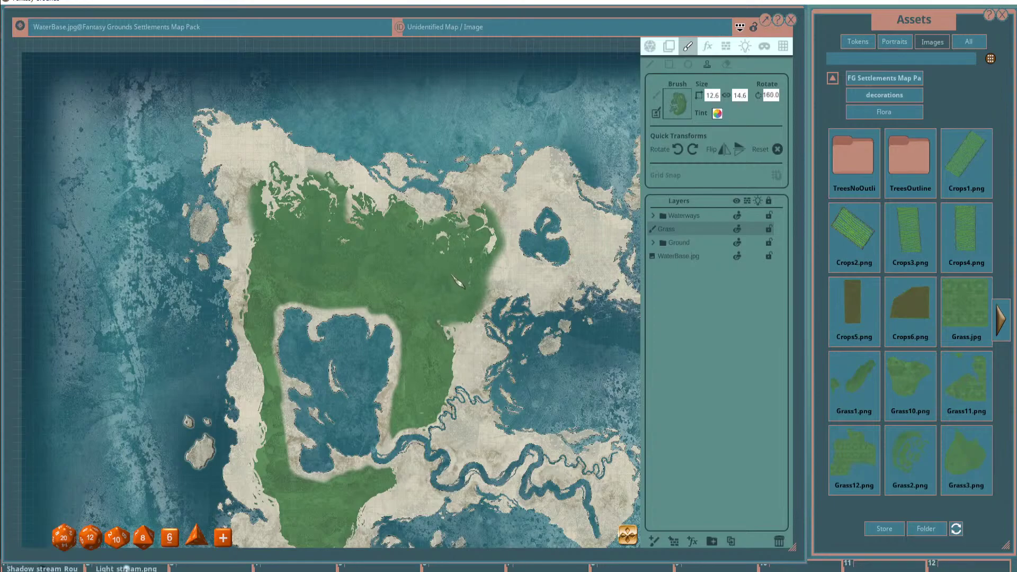
pyautogui.scroll(-5, 437, 272)
pyautogui.scroll(-1, 422, 260)
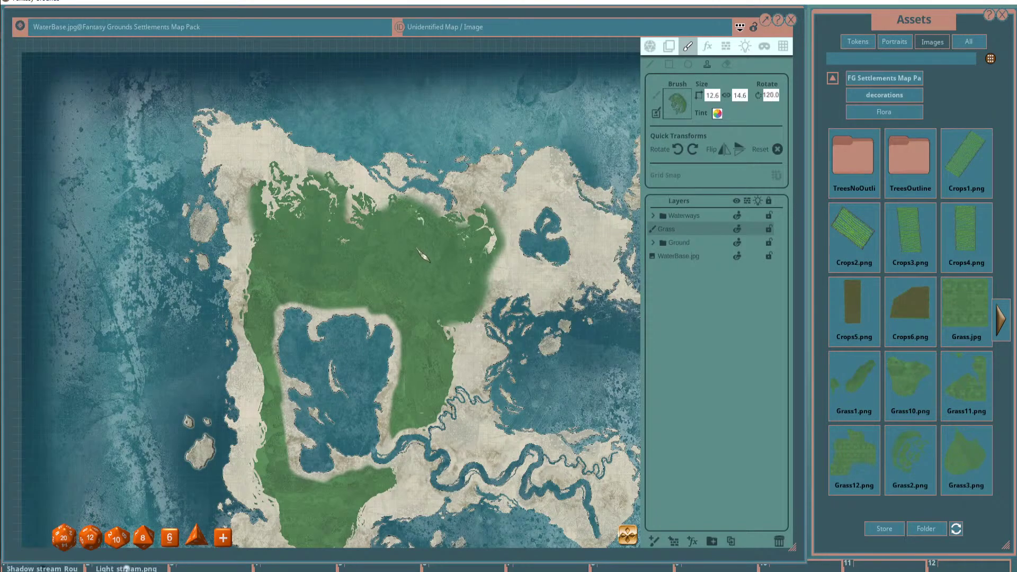
pyautogui.scroll(-5, 352, 241)
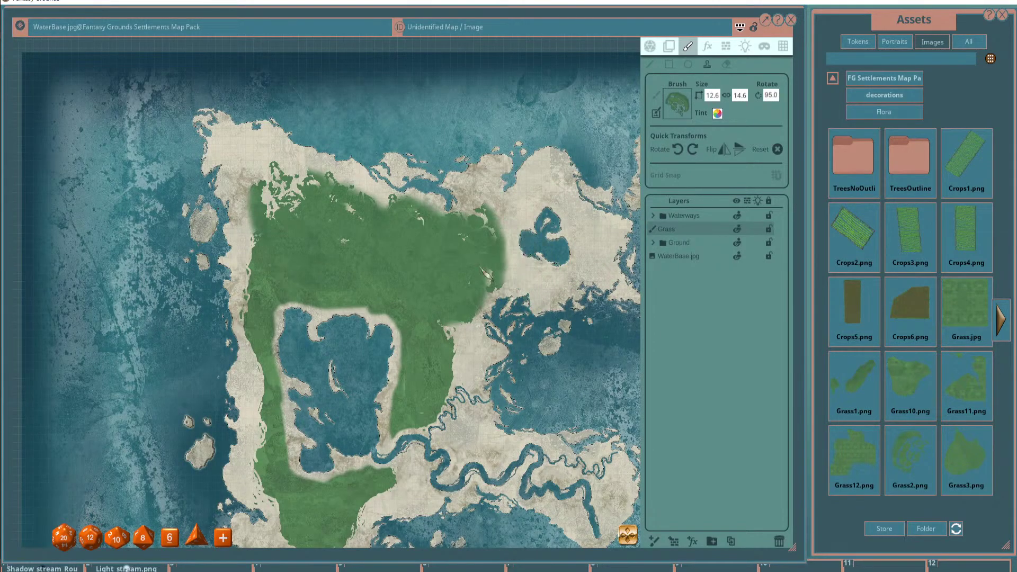
pyautogui.moveTo(513, 265); pyautogui.dragTo(418, 233)
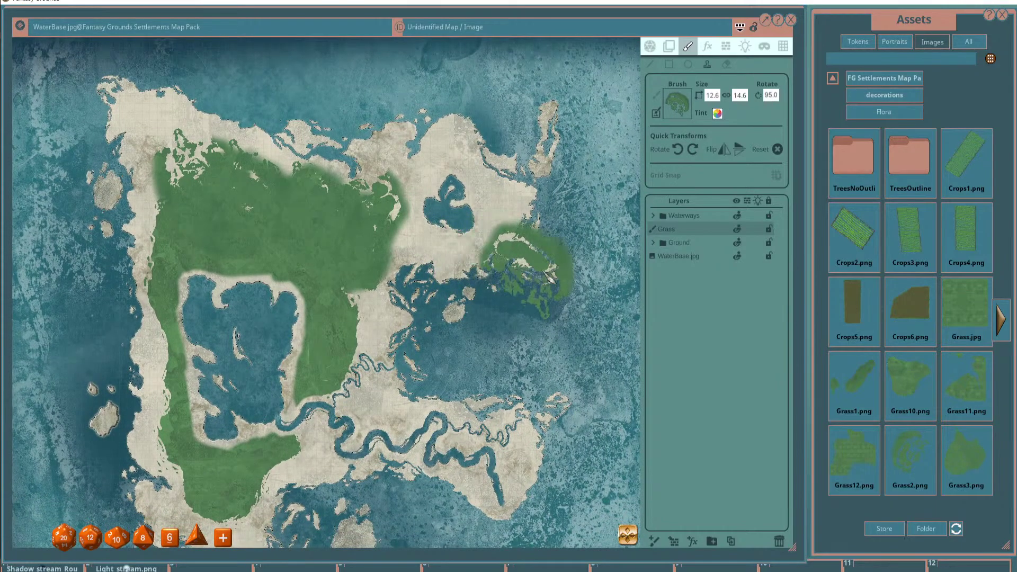
# Rotate the Grass2.png brush to 135 degrees and stamp grass between the large lake and the eastern bay.
pyautogui.scroll(2, 265, 154)
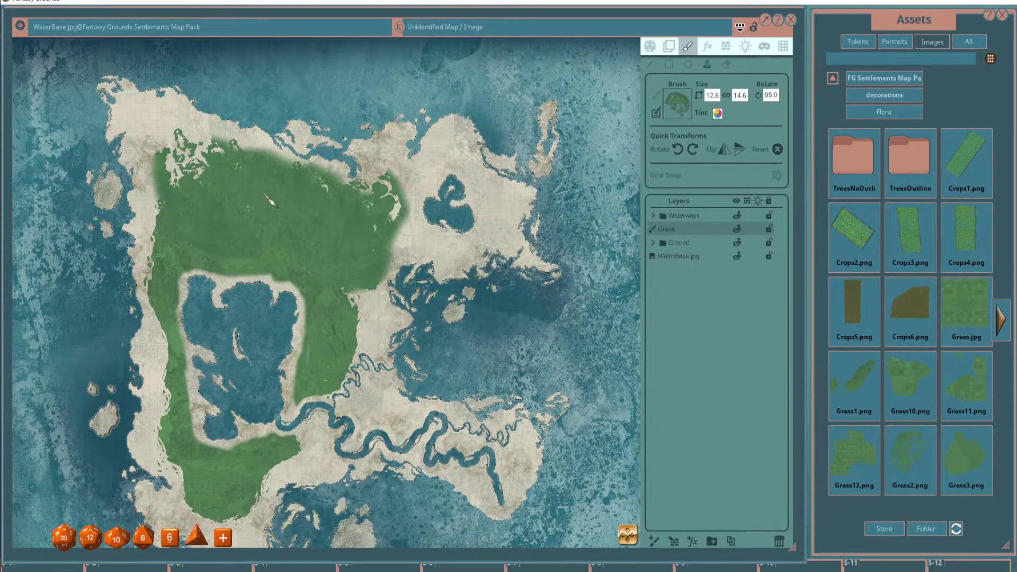
pyautogui.moveTo(405, 228); pyautogui.dragTo(421, 275)
pyautogui.scroll(2, 300, 220)
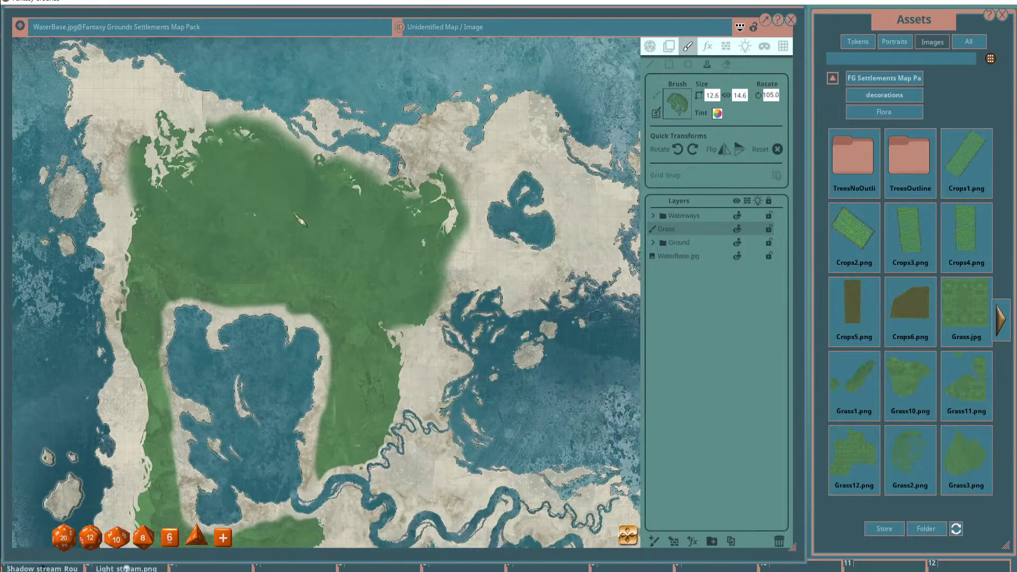
pyautogui.scroll(-3, 284, 233)
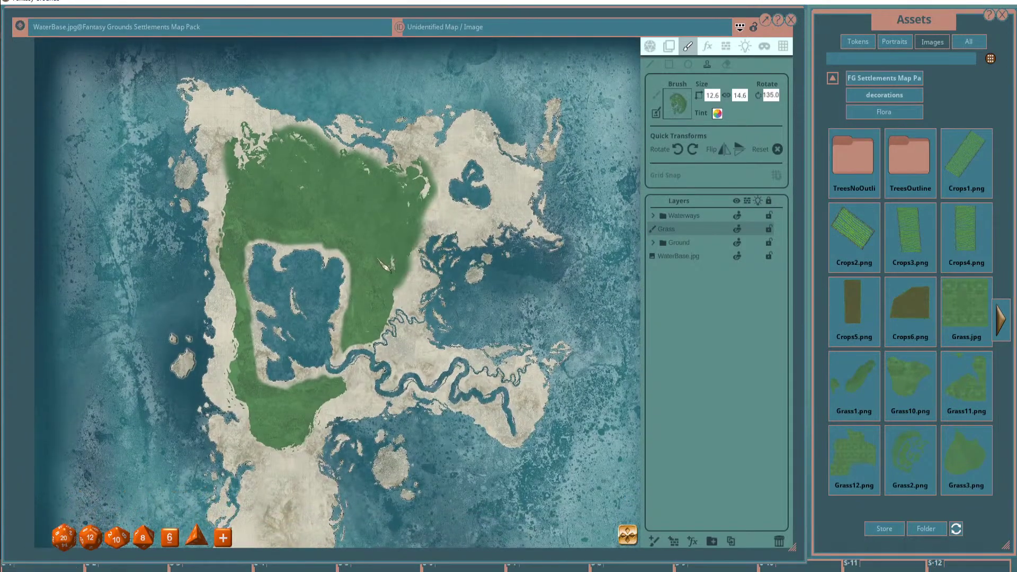
pyautogui.scroll(2, 385, 265)
pyautogui.scroll(2, 449, 270)
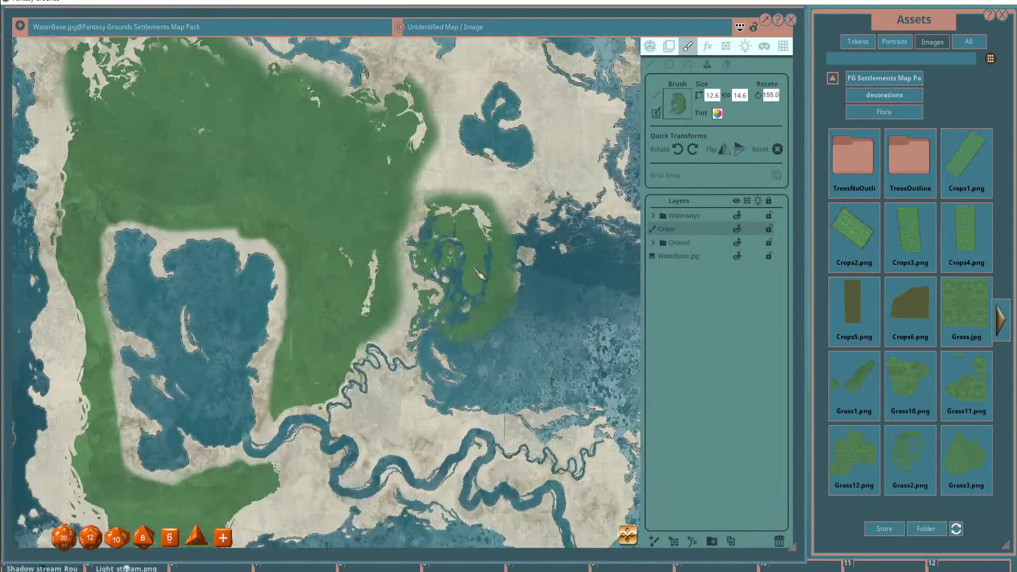
# Stamp Grass2.png grass around the small tributary and south of the main river's upper course, rotating the brush to 155 and 215 degrees.
pyautogui.scroll(1, 480, 273)
pyautogui.scroll(-3, 506, 272)
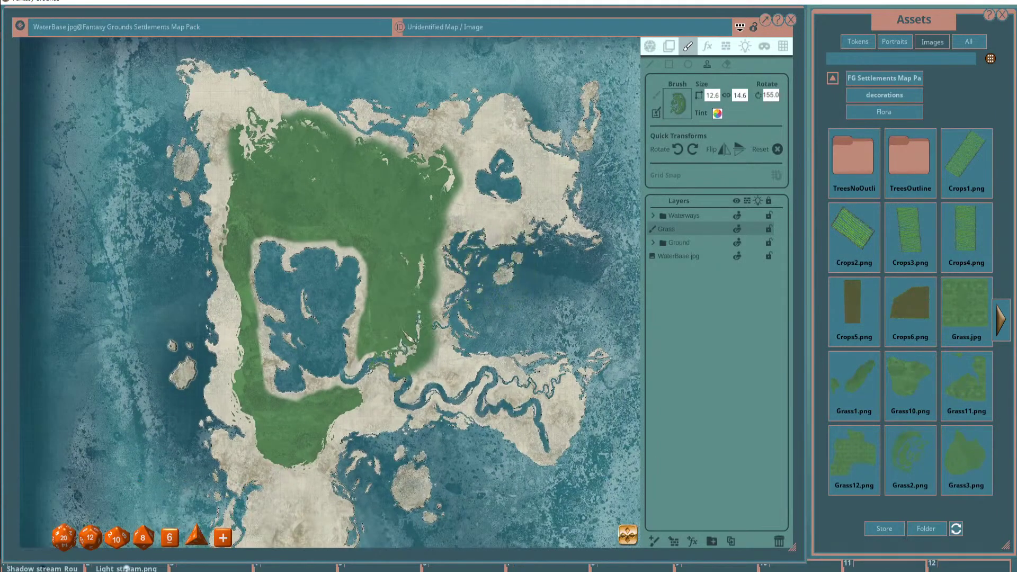
pyautogui.scroll(2, 401, 368)
pyautogui.scroll(6, 344, 384)
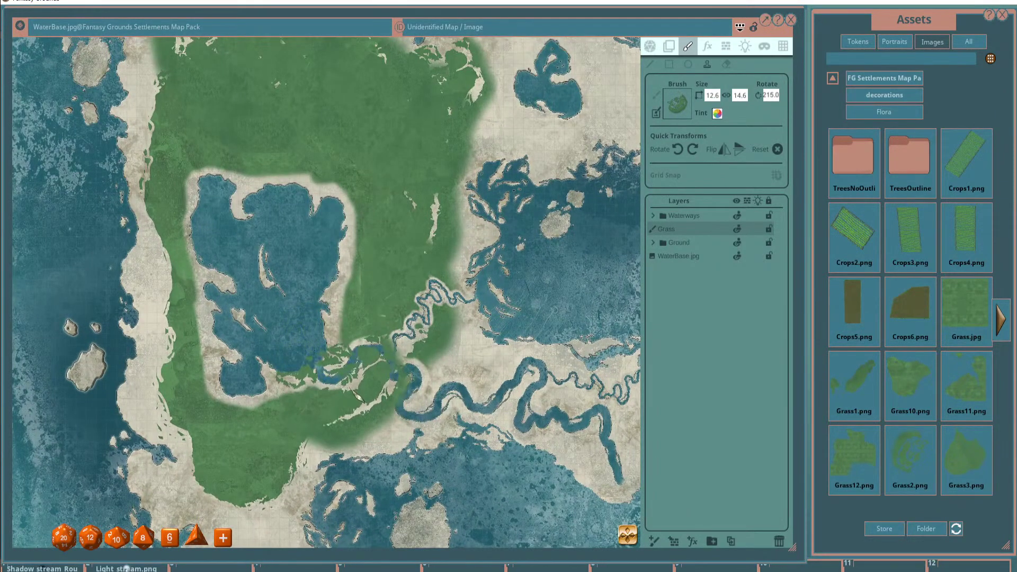
pyautogui.moveTo(349, 350); pyautogui.dragTo(309, 306)
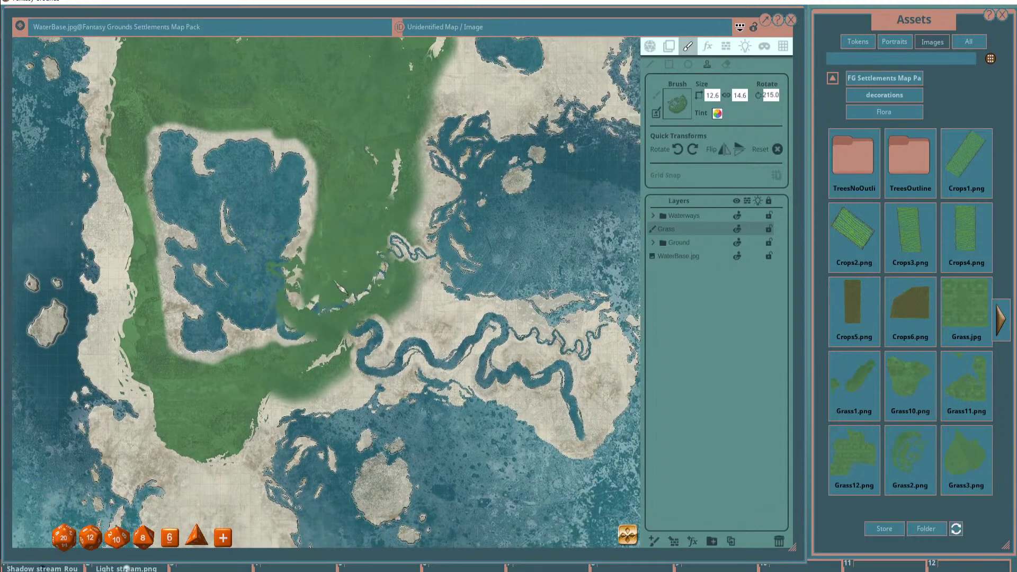
pyautogui.scroll(11, 346, 310)
pyautogui.click(364, 319)
pyautogui.scroll(-3, 317, 297)
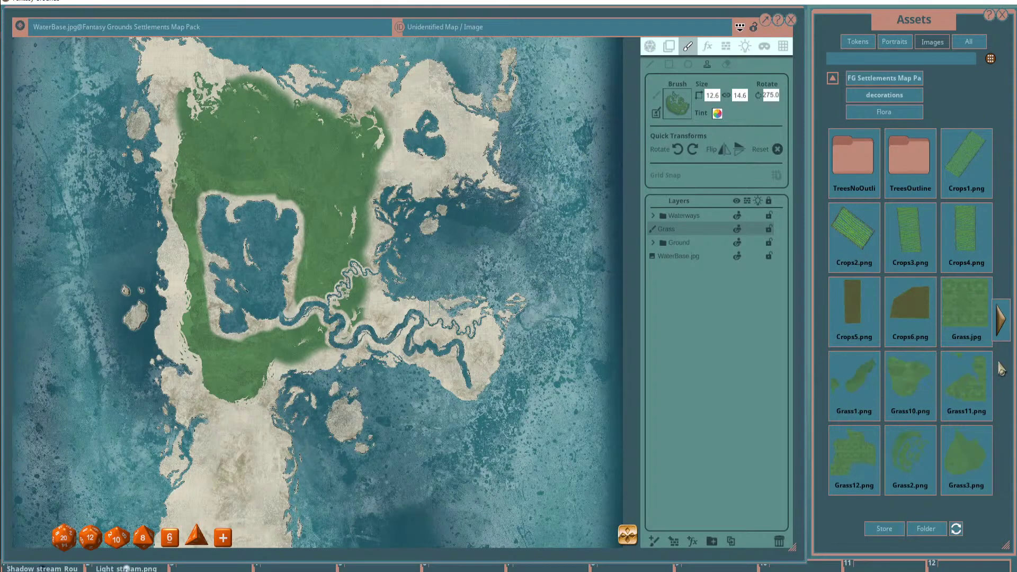
# Load Grass4.png as the brush at 7.5 by 6.6 and stamp rotated patches along the northeastern edge of the grass.
pyautogui.click(1000, 320)
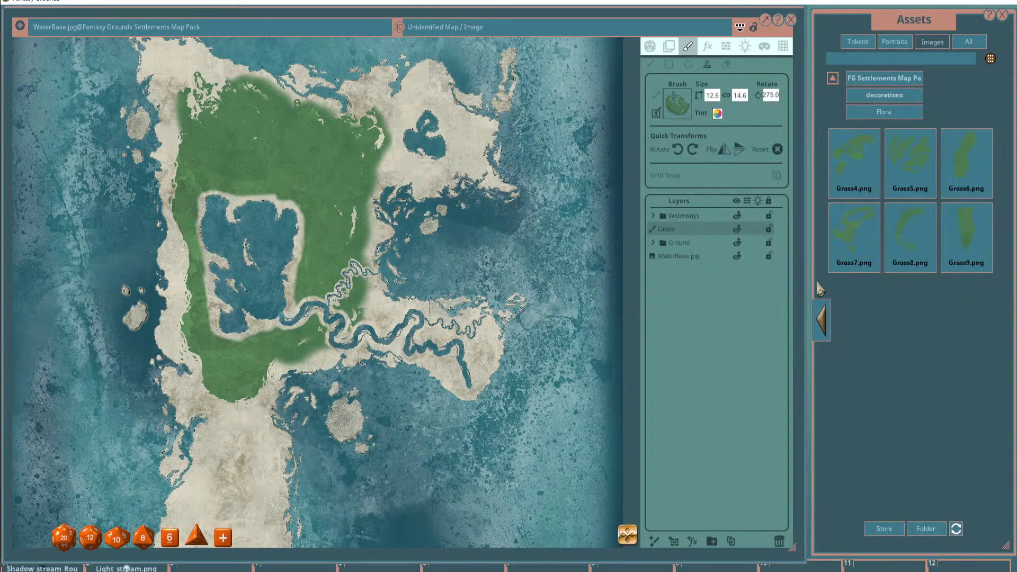
pyautogui.moveTo(854, 154)
pyautogui.mouseDown()
pyautogui.moveTo(636, 101)
pyautogui.moveTo(677, 103)
pyautogui.mouseUp()
pyautogui.scroll(3, 383, 165)
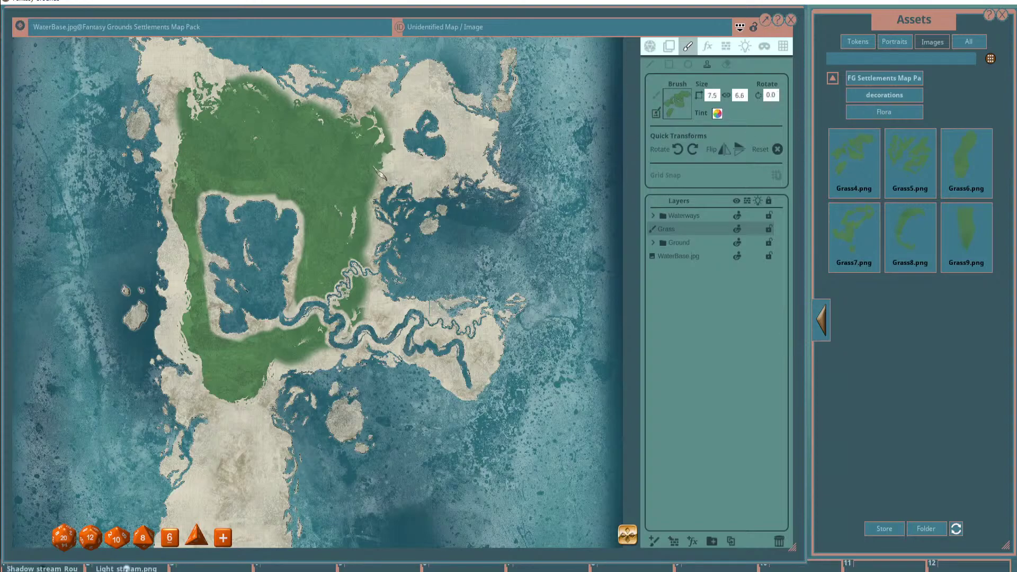
pyautogui.scroll(5, 382, 159)
pyautogui.scroll(8, 381, 156)
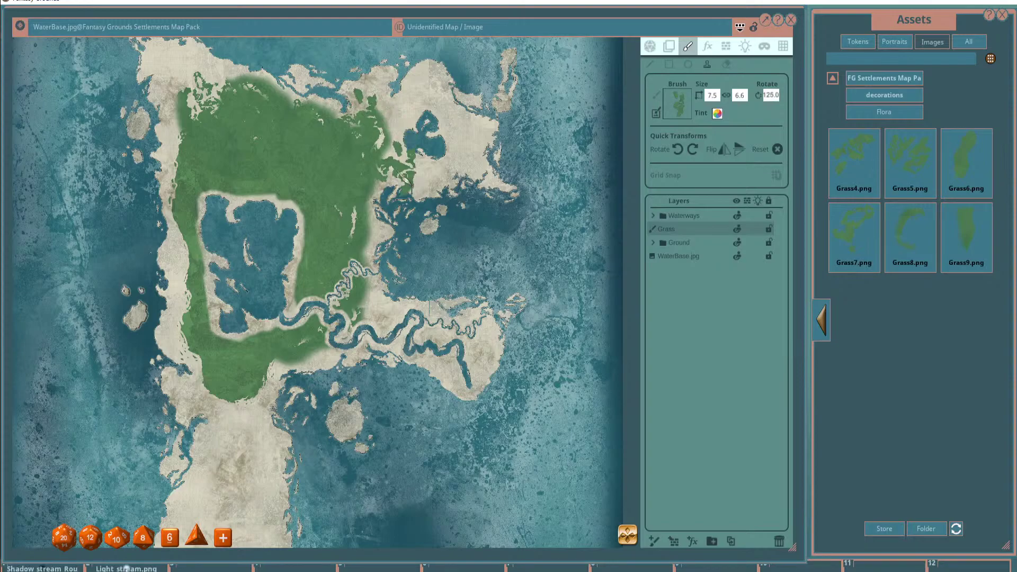
# Stamp rotated Grass4.png patches over the northwestern corner of the continent to extend the grass there.
pyautogui.scroll(5, 395, 159)
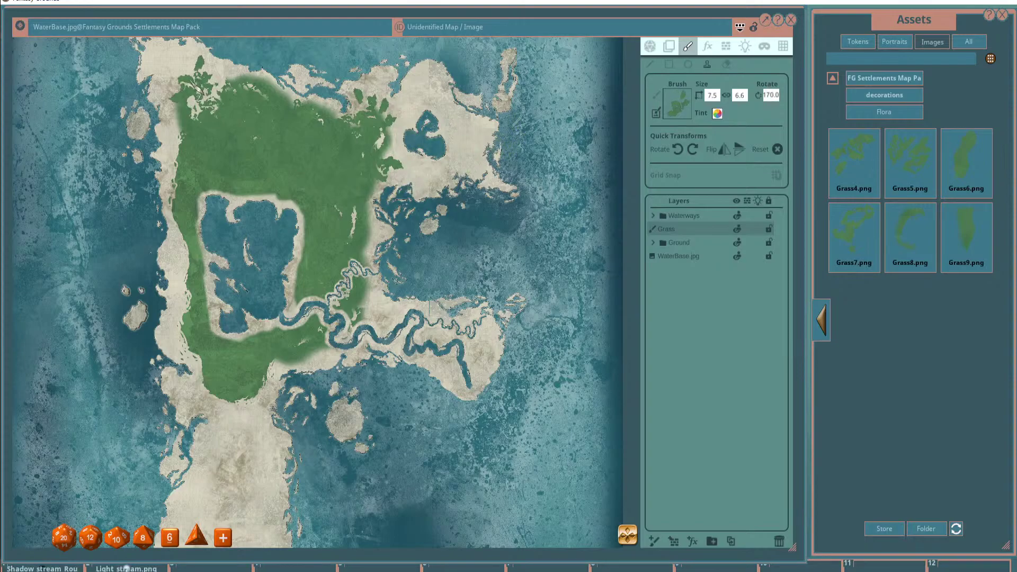
pyautogui.scroll(7, 186, 77)
pyautogui.scroll(5, 200, 133)
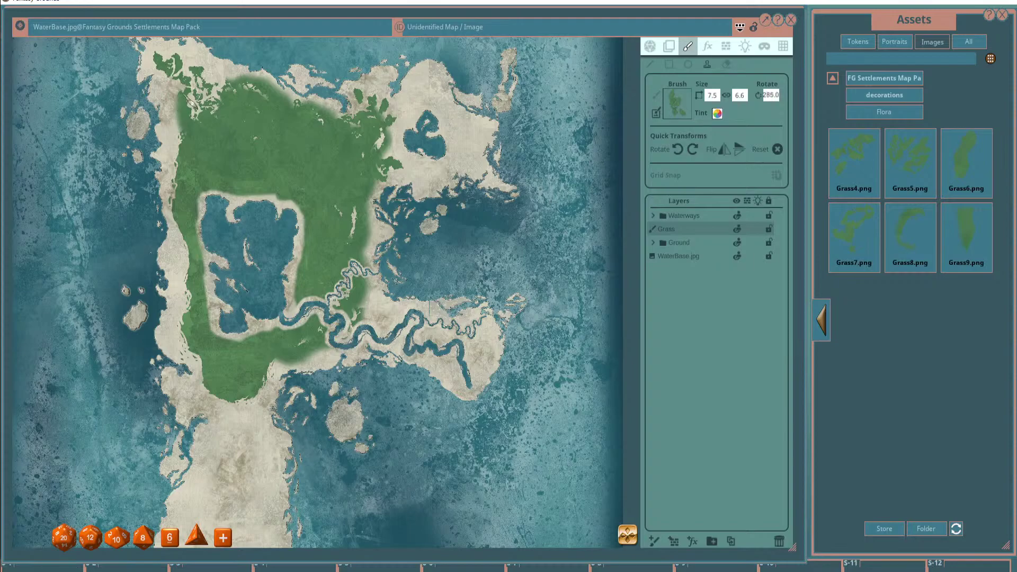
pyautogui.scroll(-4, 200, 150)
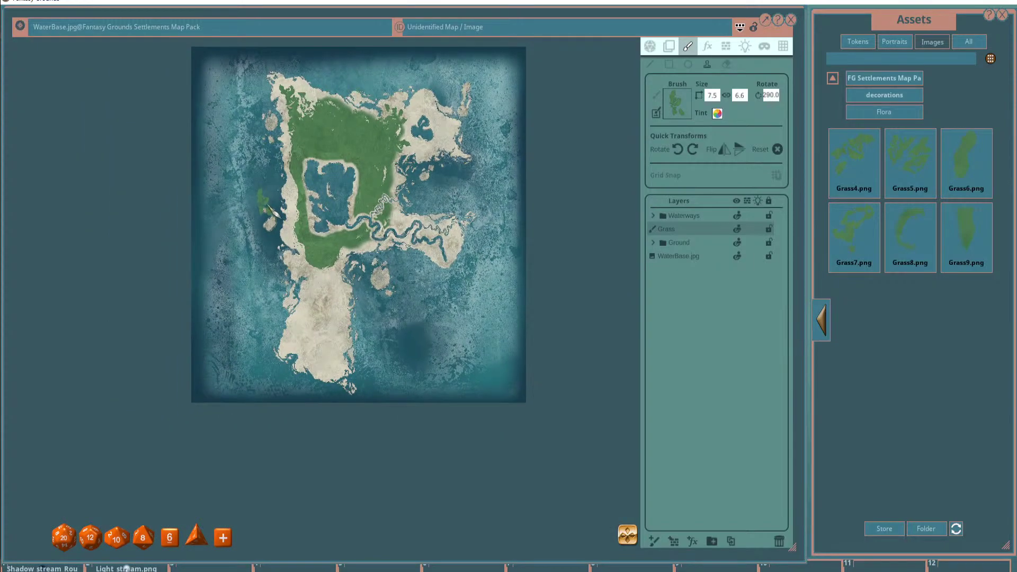
pyautogui.scroll(1, 279, 181)
pyautogui.scroll(-2, 300, 157)
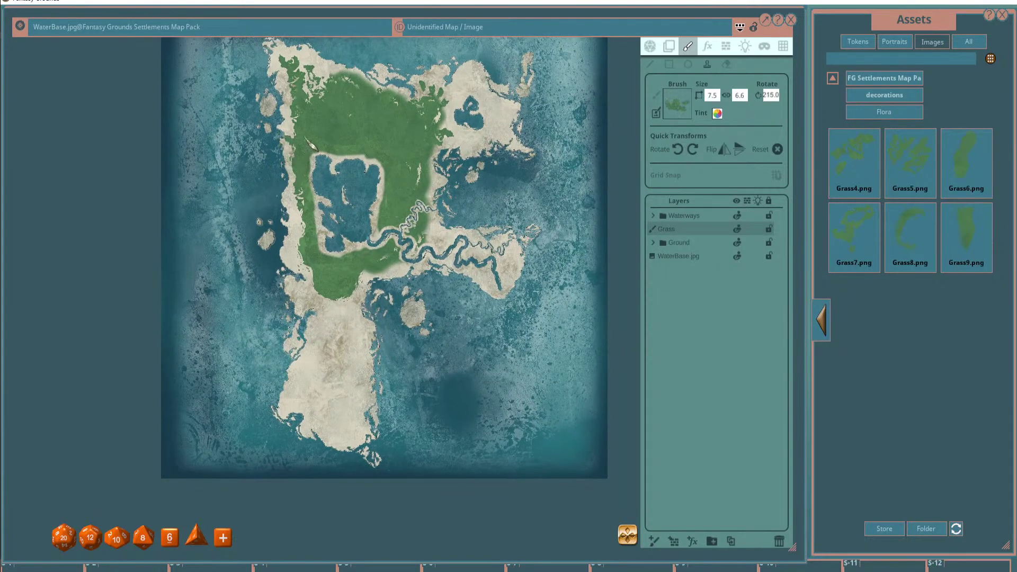
# Try a Grass4.png patch at 135 degrees on the western coast beside the large lake, erase its overhang and undo the patch.
pyautogui.scroll(-8, 311, 144)
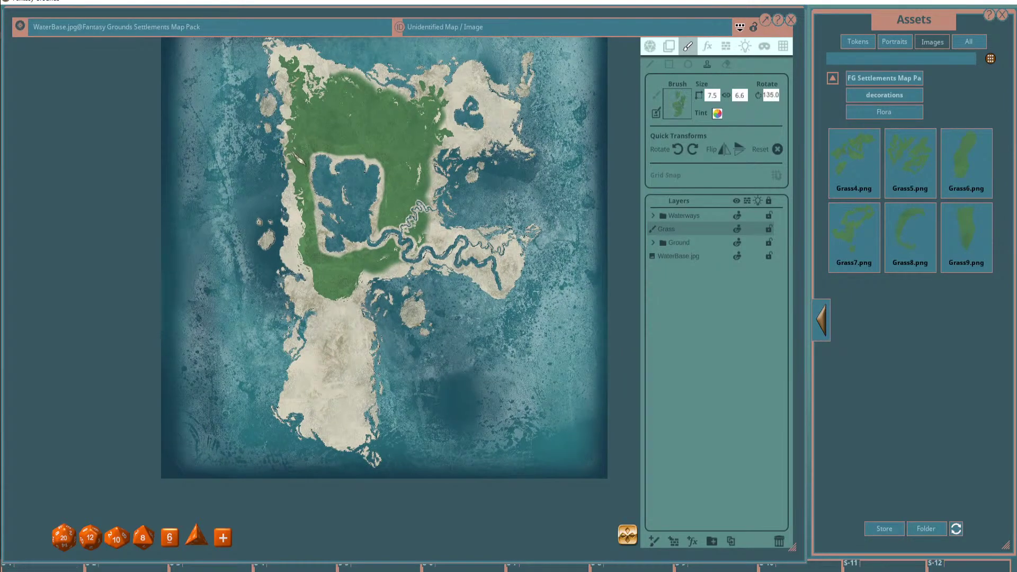
pyautogui.scroll(2, 301, 160)
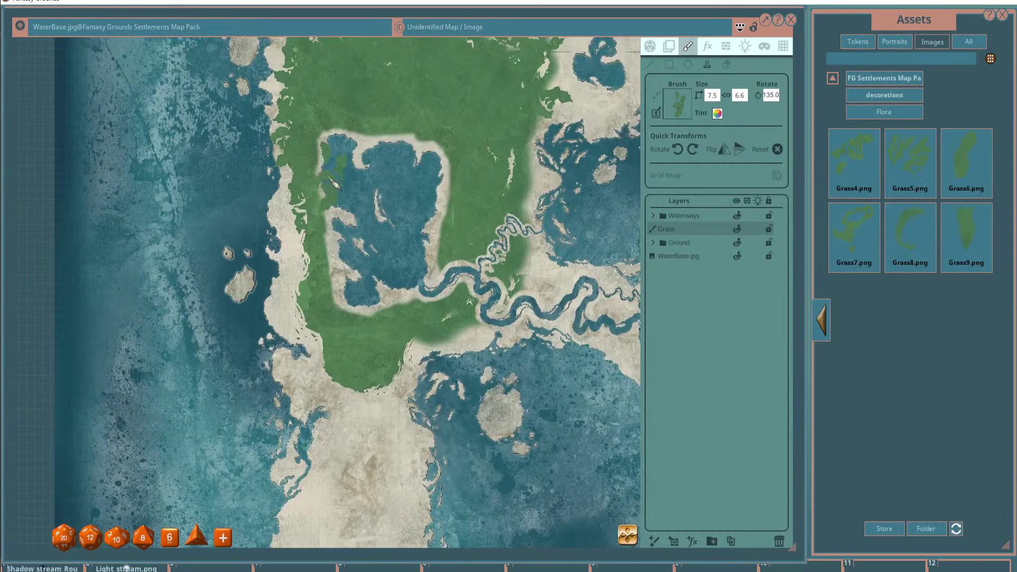
pyautogui.scroll(2, 272, 196)
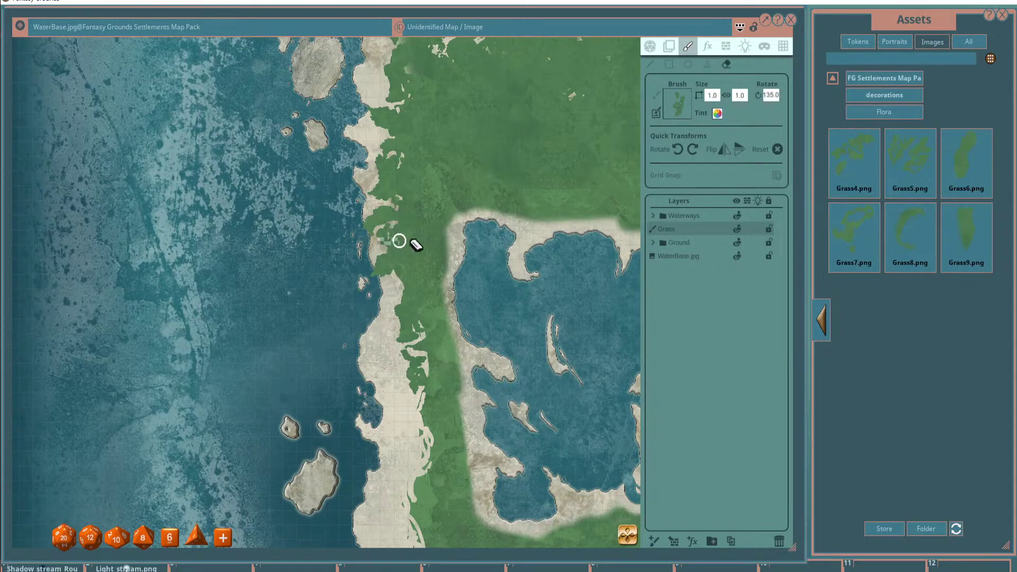
pyautogui.click(381, 237)
pyautogui.hotkey('ctrl', 'z')
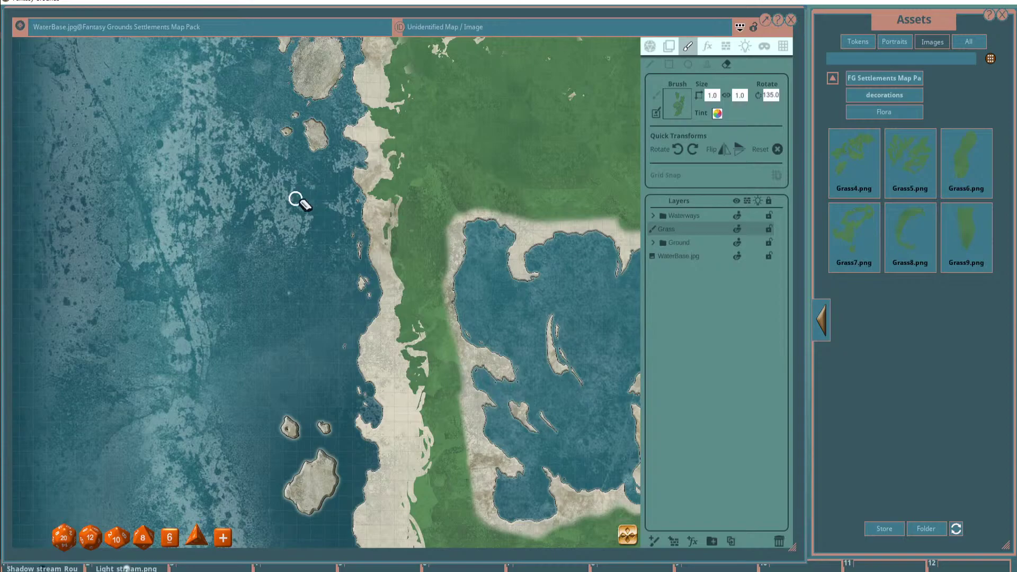
# Stamp Grass4.png patches rotated to angles including 290, 305 and 270 degrees down the coastal strip west of the large lake.
pyautogui.scroll(-2, 297, 200)
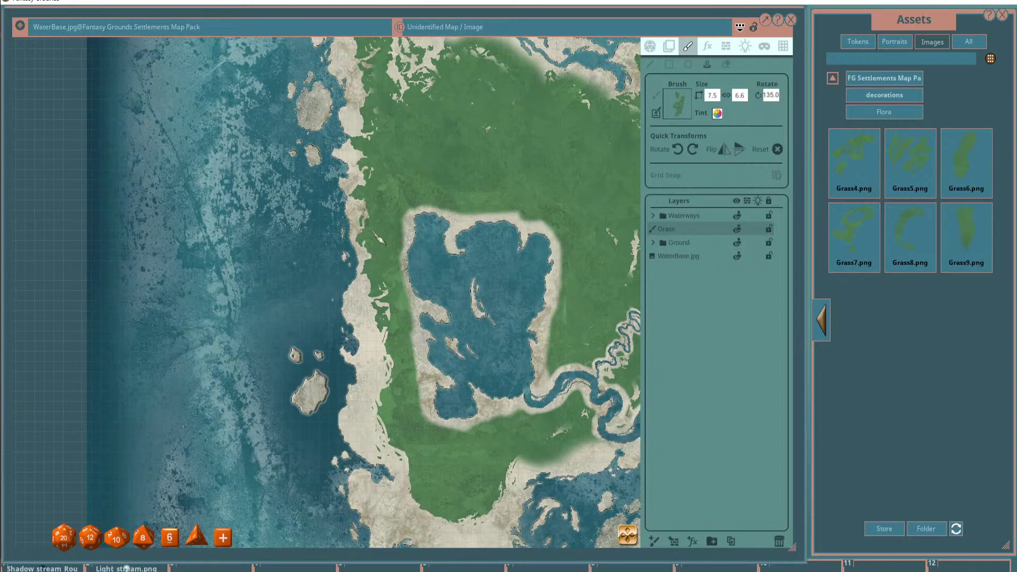
pyautogui.scroll(10, 382, 228)
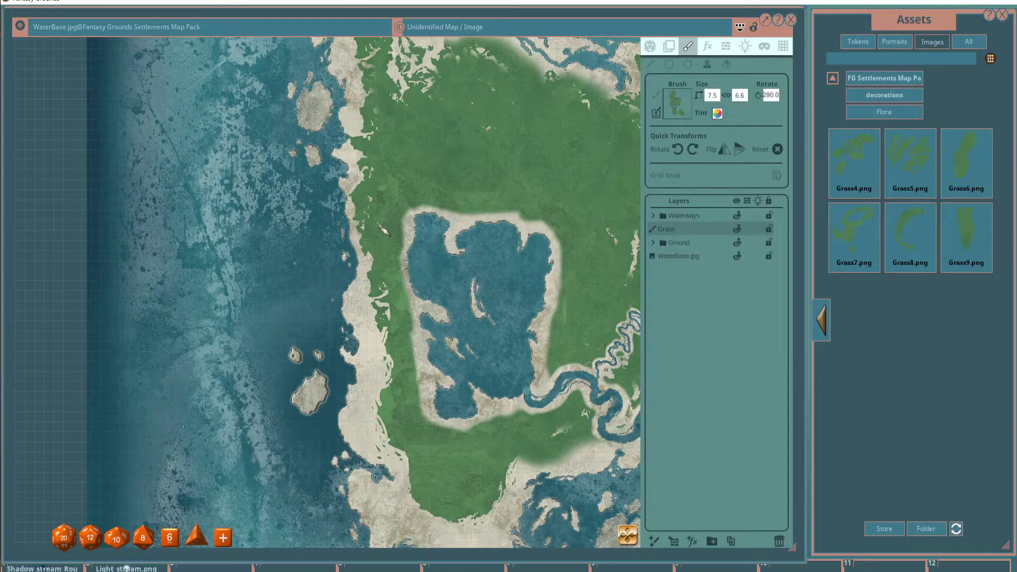
pyautogui.moveTo(390, 310); pyautogui.dragTo(322, 220)
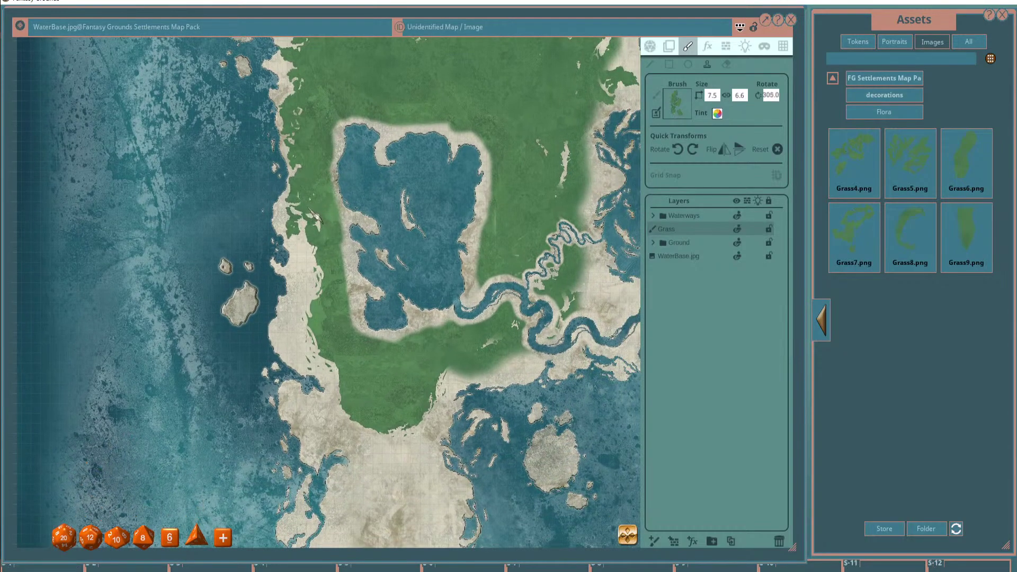
pyautogui.scroll(-4, 319, 223)
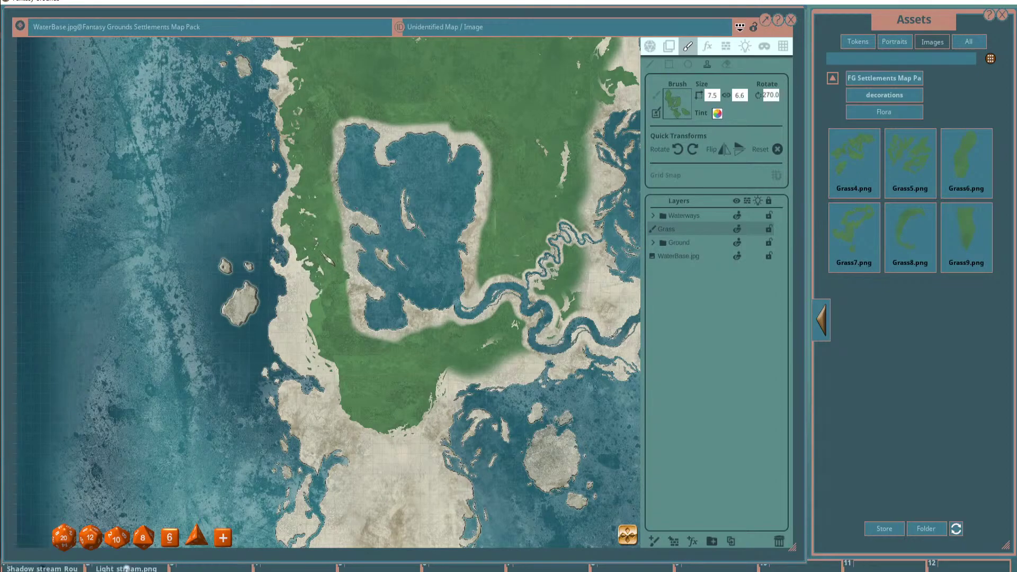
pyautogui.scroll(-1, 328, 259)
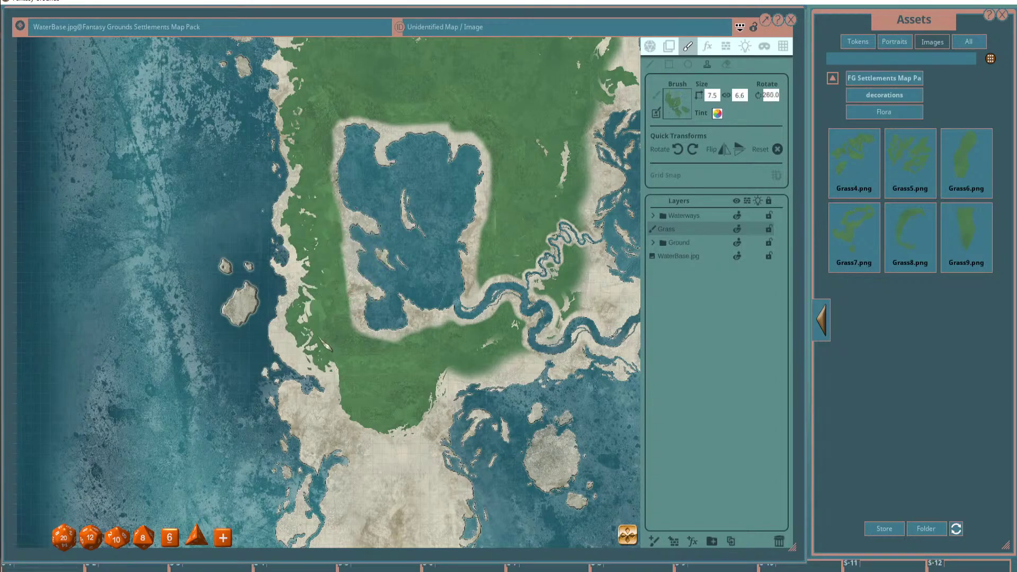
pyautogui.scroll(-6, 325, 336)
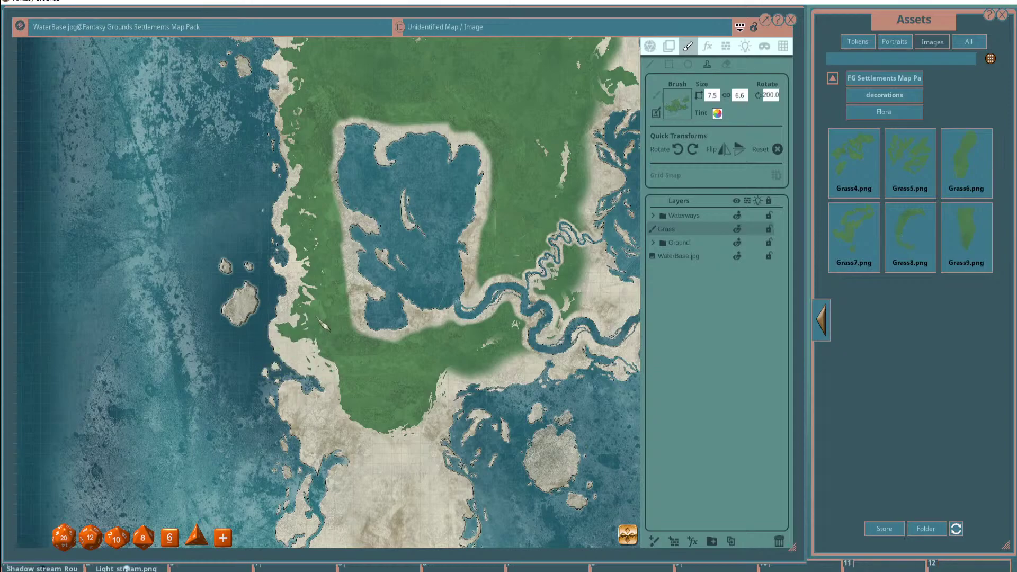
# Fill out the grass southwest of the large lake with Grass4.png patches, rotating the brush to 140 and 80 degrees.
pyautogui.click(331, 407)
pyautogui.scroll(-9, 328, 335)
pyautogui.scroll(1, 324, 344)
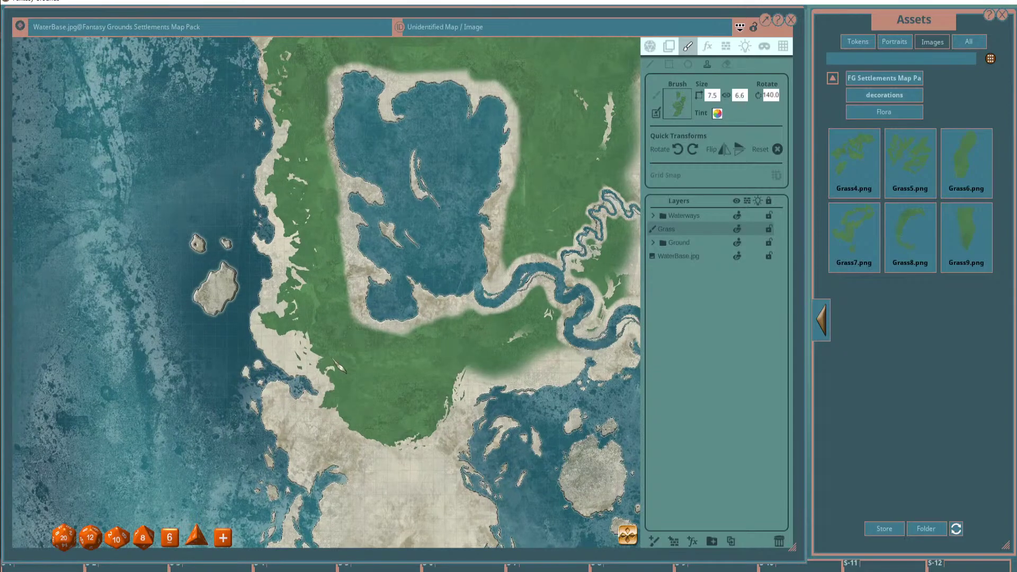
pyautogui.click(319, 354)
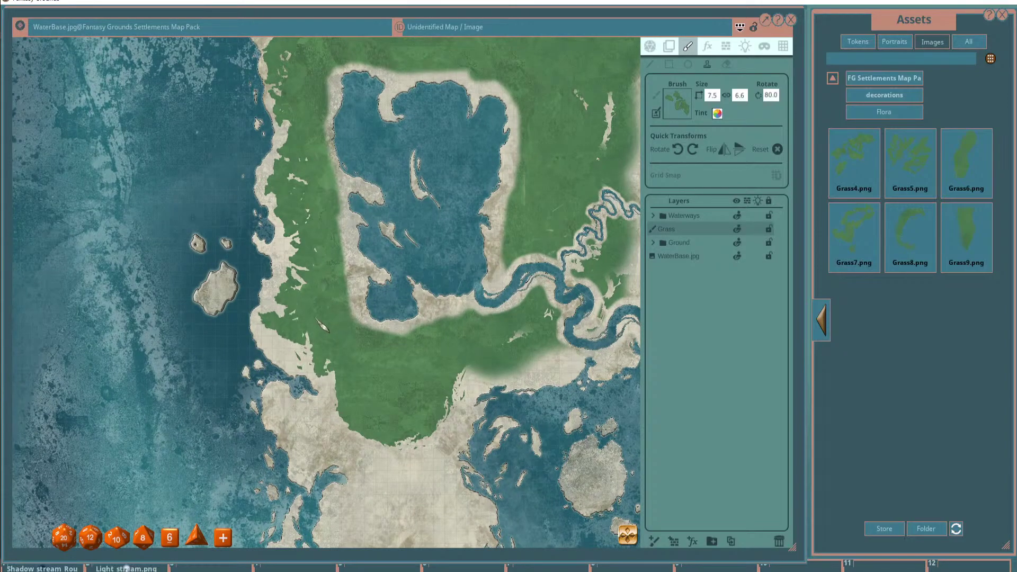
pyautogui.scroll(-3, 324, 326)
pyautogui.click(320, 353)
pyautogui.scroll(-3, 409, 388)
pyautogui.scroll(1, 373, 379)
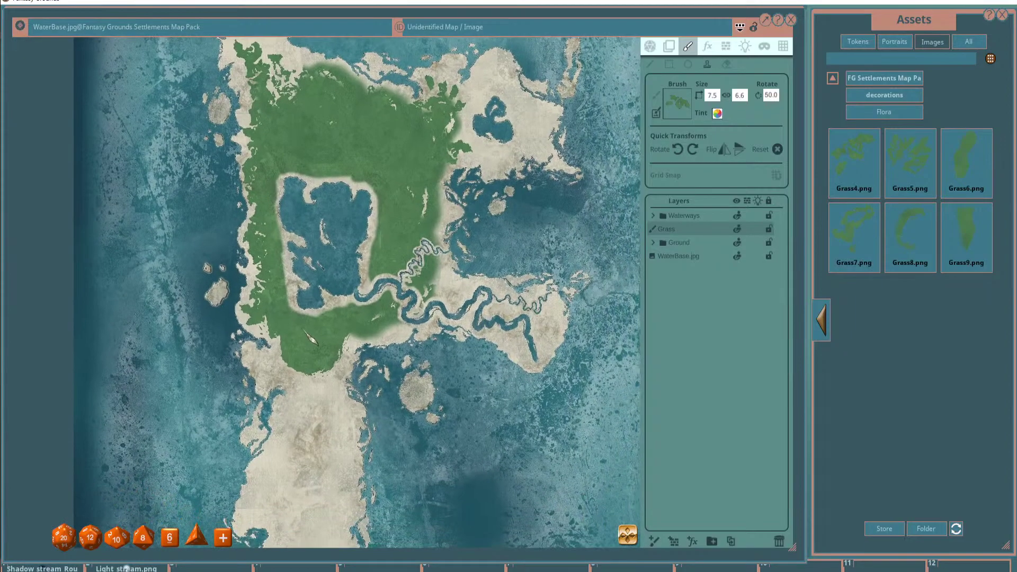
# Roughen the grass's southern edge above the peninsula with Grass4.png patches, rotating the brush to 140 and 130 degrees.
pyautogui.scroll(5, 297, 375)
pyautogui.click(293, 367)
pyautogui.scroll(1, 303, 366)
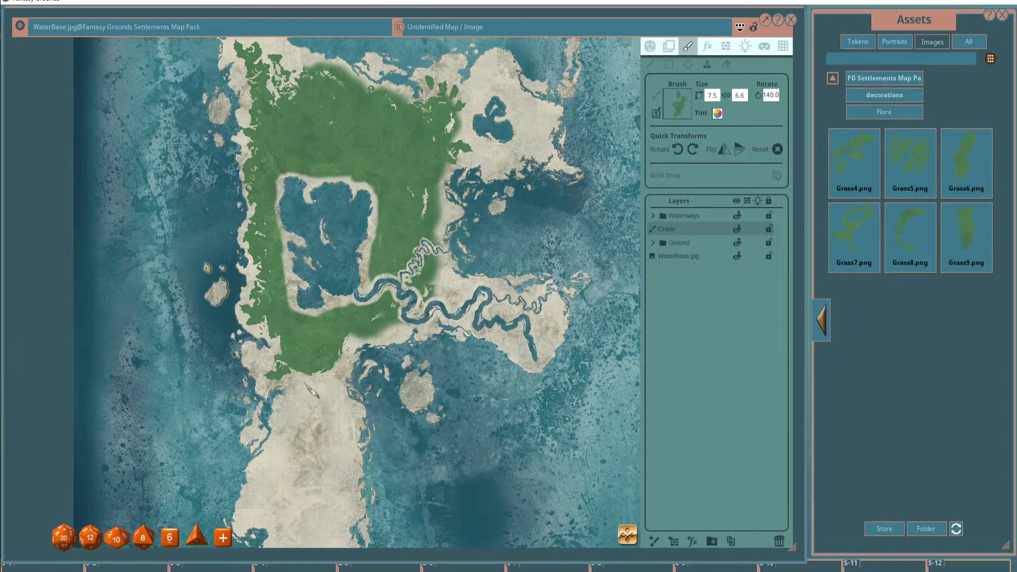
pyautogui.scroll(2, 318, 381)
pyautogui.scroll(-1, 369, 346)
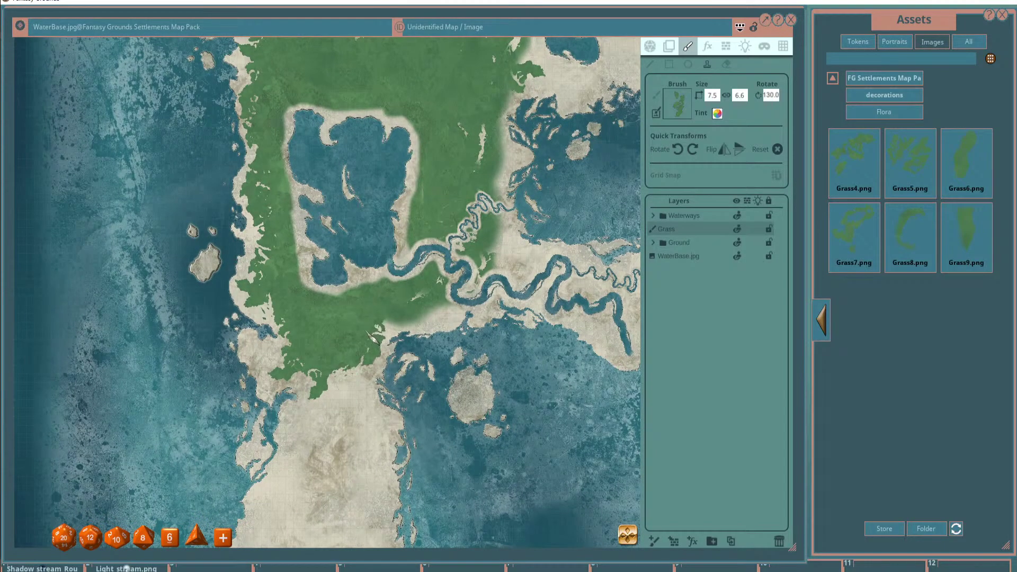
# Try an enlarged Grass4.png brush of 14.6 by 12.9 over the northern part of the southern peninsula.
pyautogui.moveTo(308, 380)
pyautogui.mouseDown()
pyautogui.moveTo(342, 386)
pyautogui.moveTo(344, 421)
pyautogui.mouseUp()
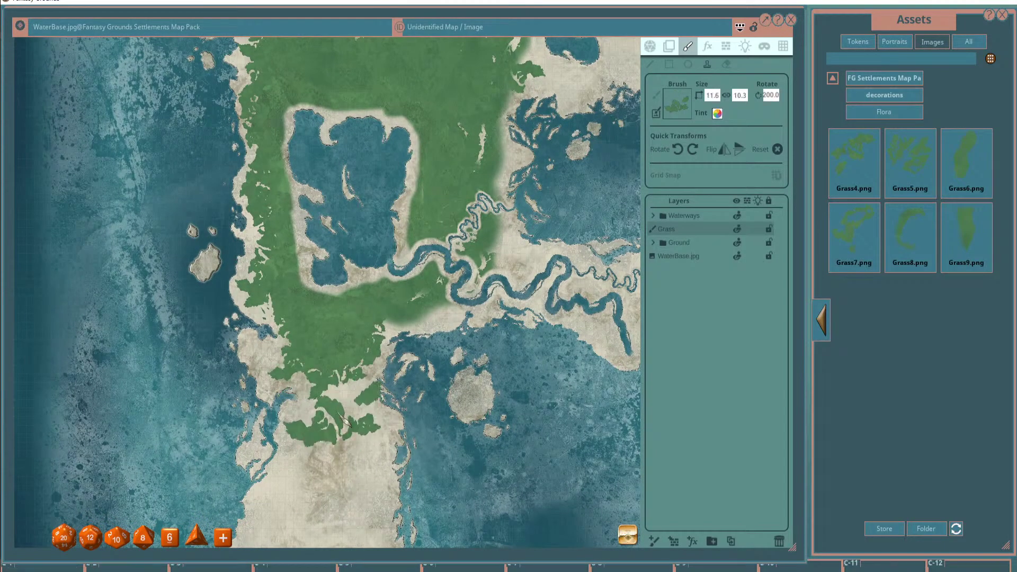
pyautogui.scroll(-1, 345, 421)
pyautogui.click(345, 413)
pyautogui.scroll(-1, 431, 390)
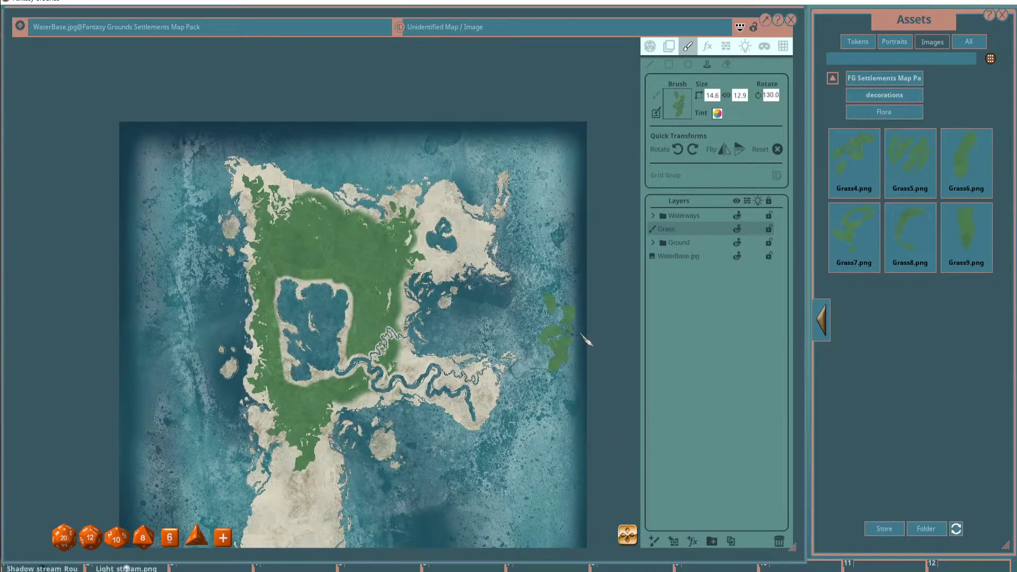
# Load the tall, tapered grass image as the brush at 6.9 by 14.6 and stamp grass on the northern part of the southern peninsula.
pyautogui.moveTo(871, 184); pyautogui.dragTo(673, 112)
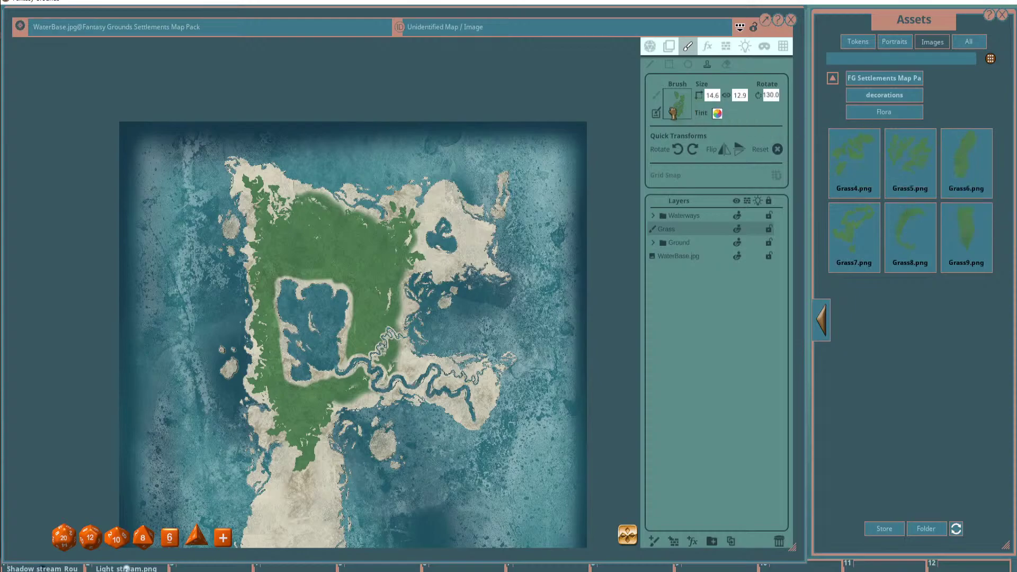
pyautogui.scroll(5, 303, 482)
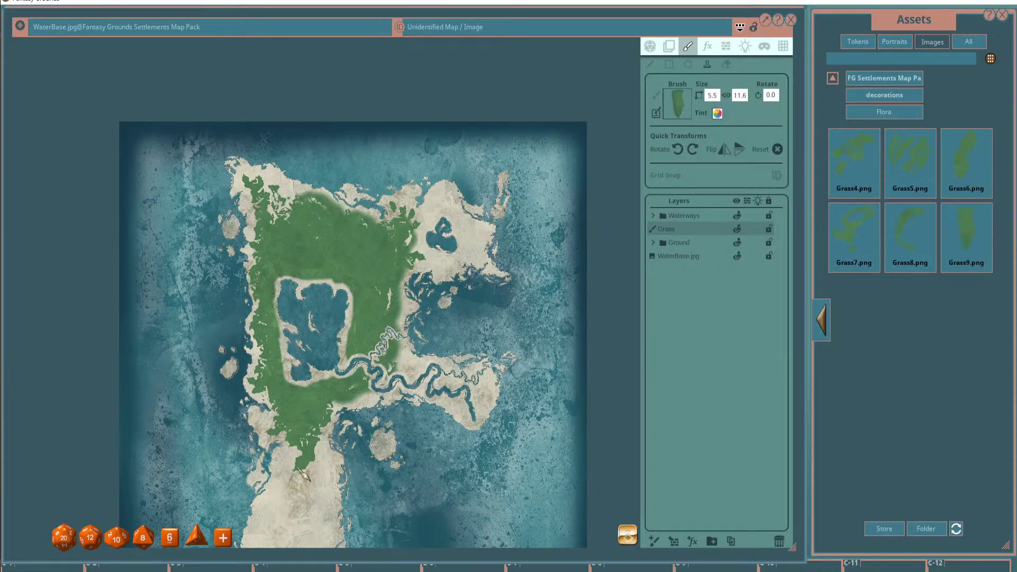
pyautogui.moveTo(303, 475); pyautogui.dragTo(358, 395)
pyautogui.scroll(1, 358, 395)
pyautogui.scroll(-4, 358, 395)
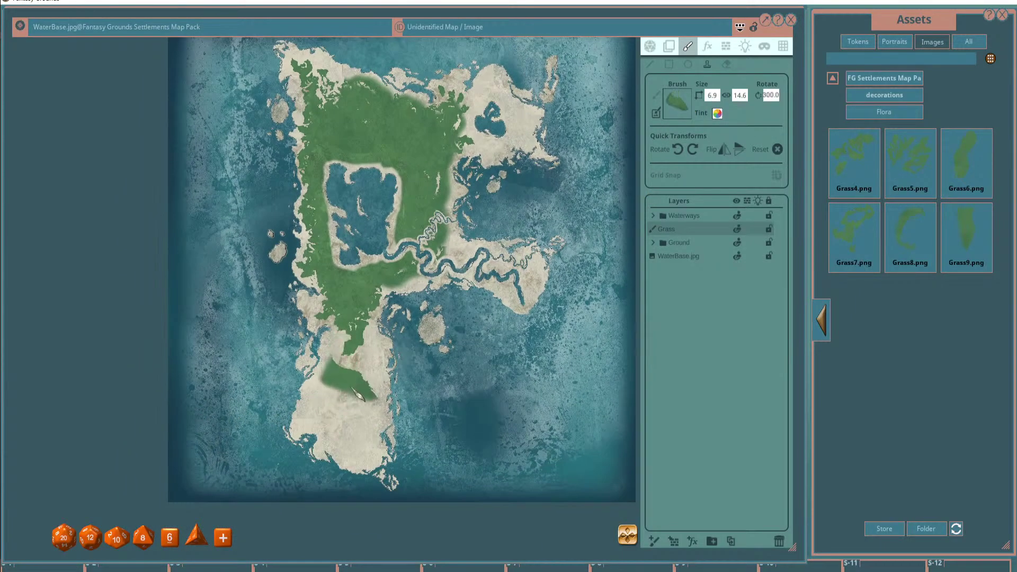
pyautogui.scroll(-6, 358, 395)
pyautogui.click(364, 367)
pyautogui.click(329, 418)
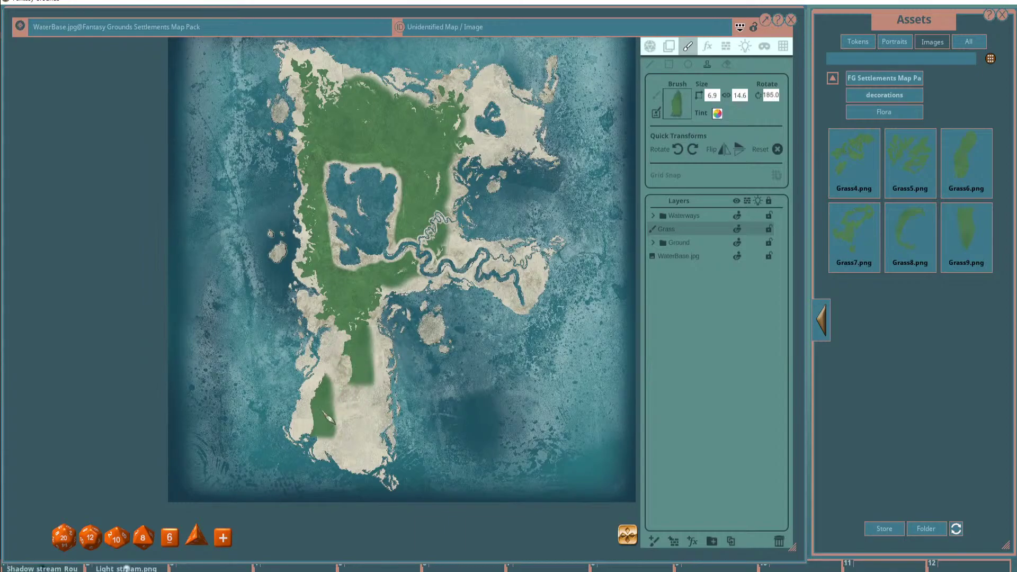
# Extend the grass toward the middle of the southern peninsula with rotated stamps of the tall, tapered grass brush.
pyautogui.scroll(-6, 328, 418)
pyautogui.click(360, 392)
pyautogui.scroll(-2, 351, 391)
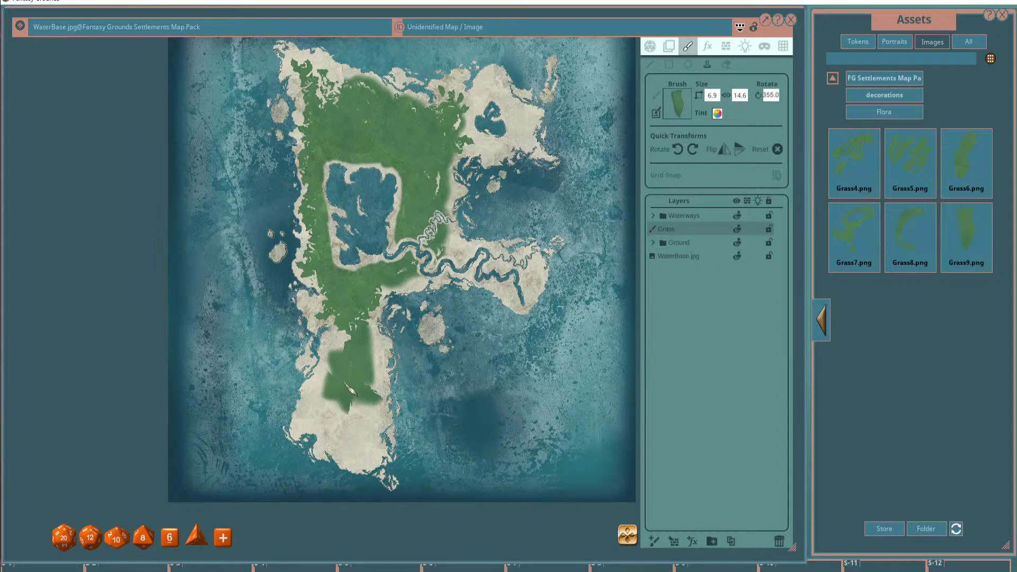
pyautogui.scroll(-1, 350, 391)
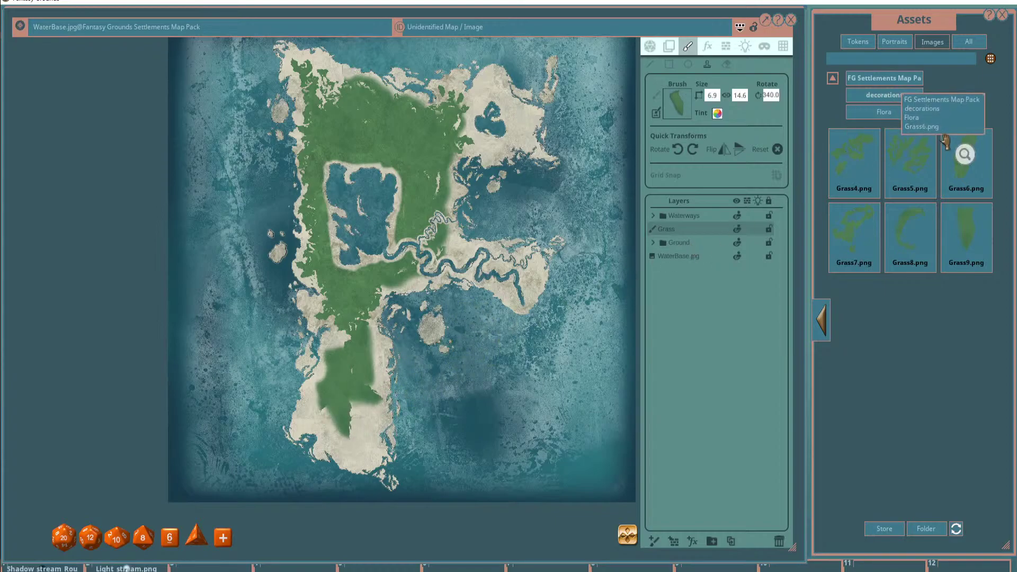
# Load Grass5.png as the brush at 9.3 by 7.6 and stamp patches at angles including 330, 275 and 240 degrees along the peninsula's southwestern grass edge.
pyautogui.scroll(2, 348, 416)
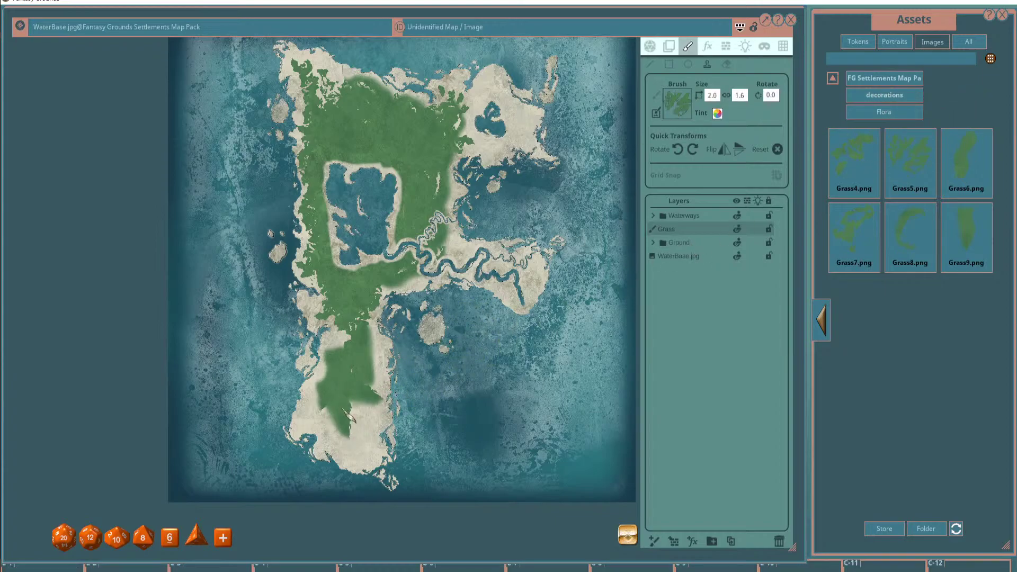
pyautogui.scroll(-2, 344, 411)
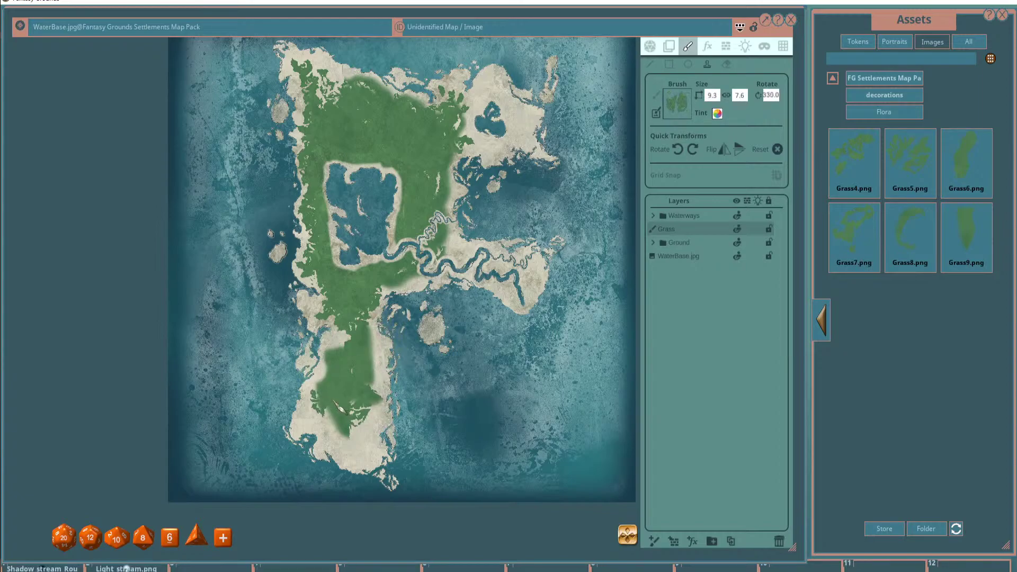
pyautogui.scroll(-4, 349, 391)
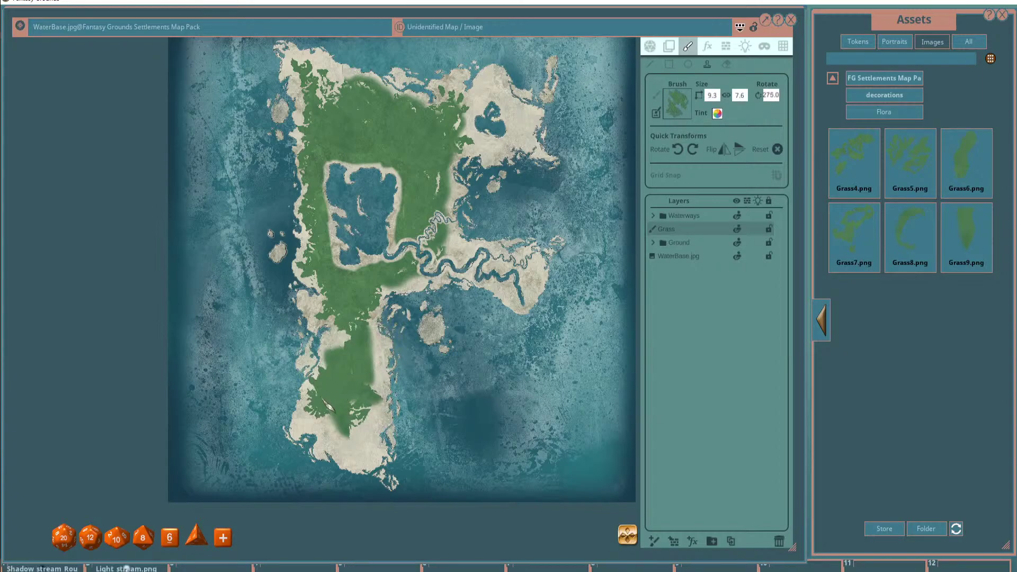
pyautogui.scroll(-3, 347, 426)
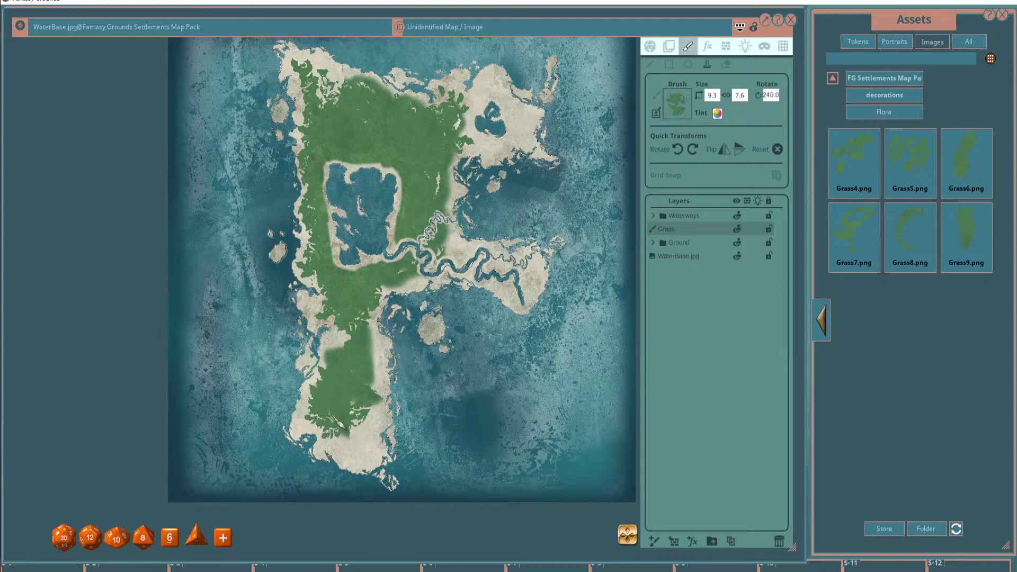
pyautogui.scroll(3, 344, 422)
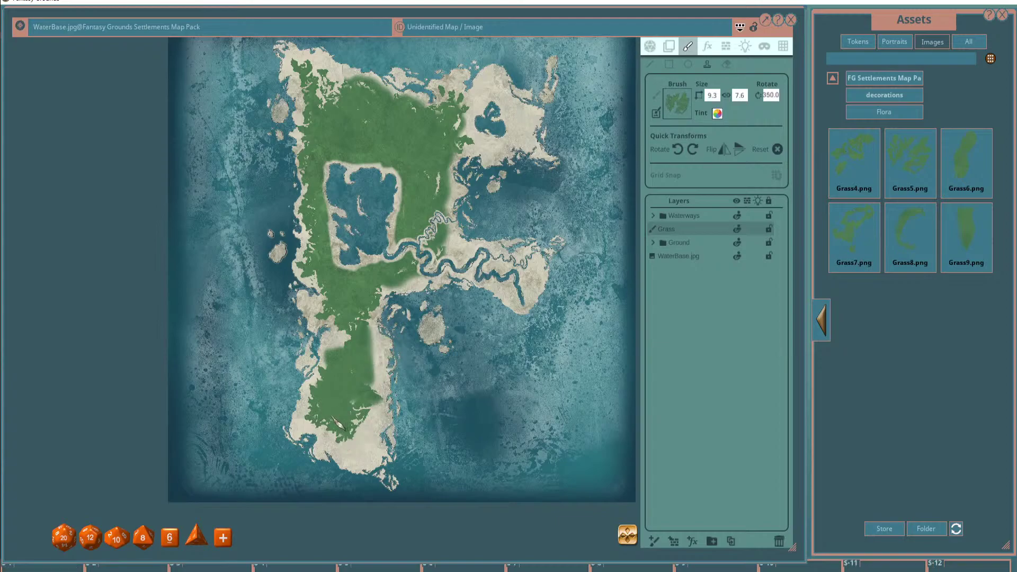
# Stamp Grass5.png patches along the peninsula's eastern side and toward its southern tip, rotating the brush to angles including 80, 105 and 145 degrees.
pyautogui.scroll(3, 339, 425)
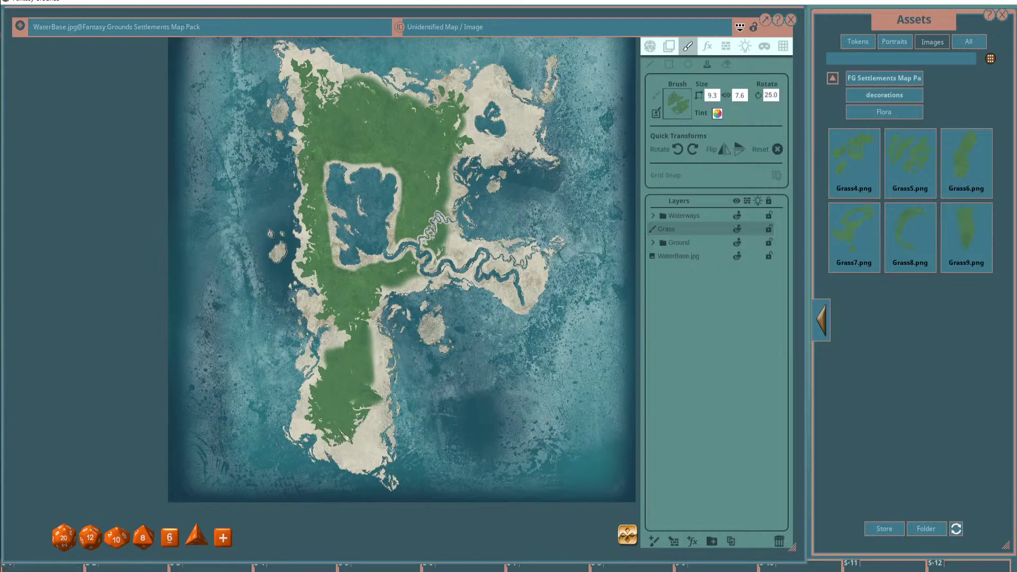
pyautogui.scroll(4, 351, 359)
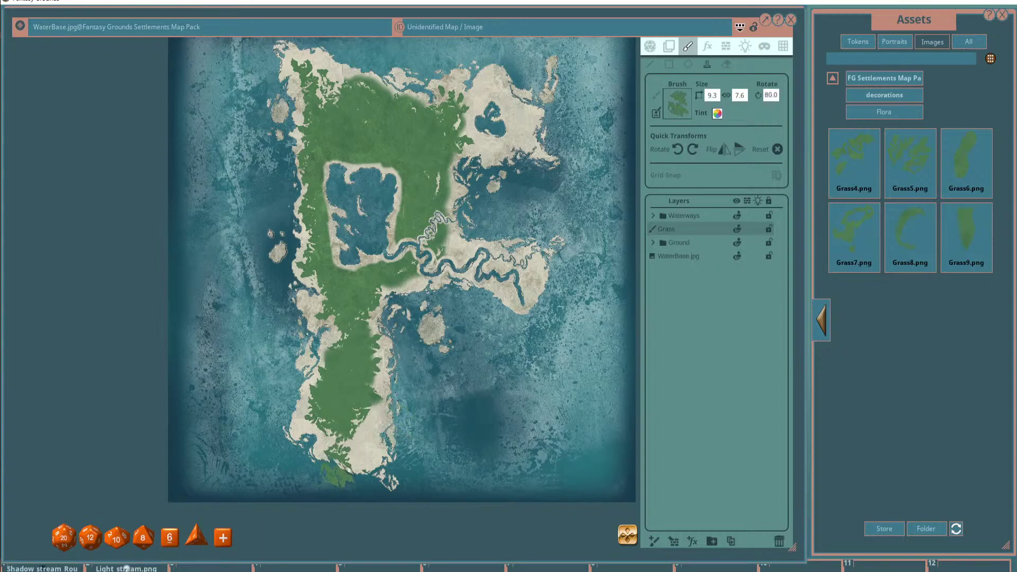
pyautogui.scroll(2, 361, 439)
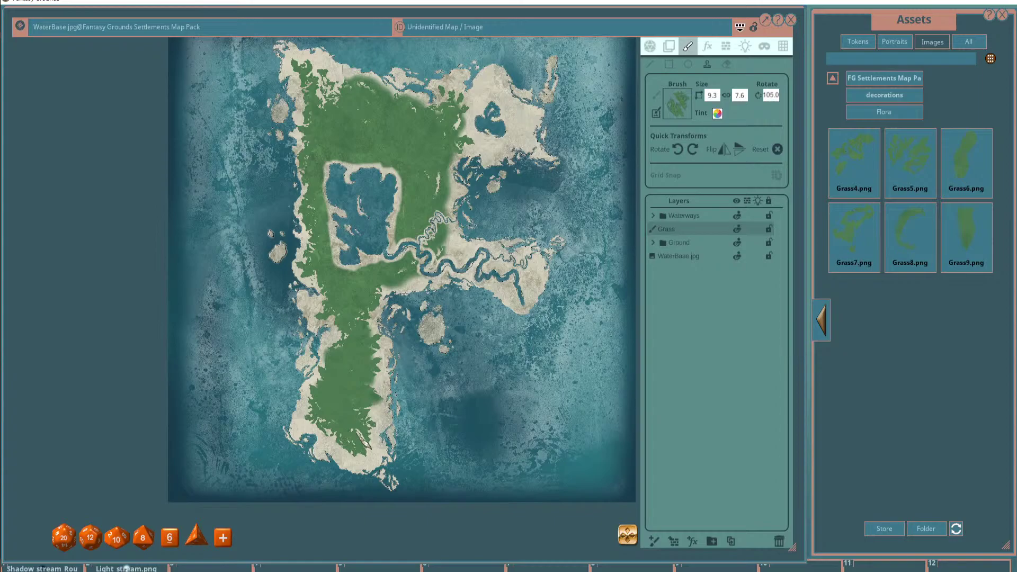
pyautogui.scroll(3, 365, 447)
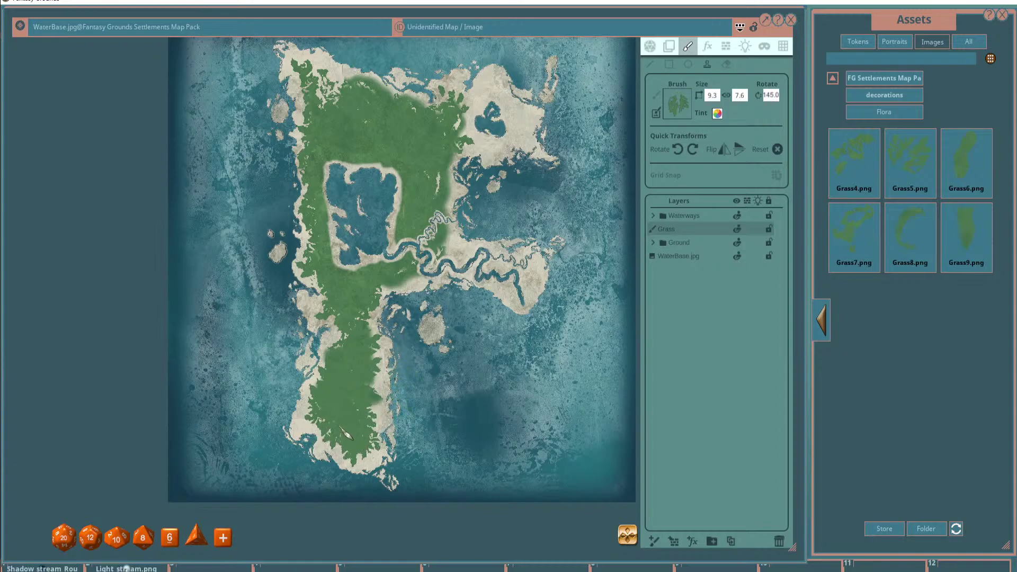
pyautogui.moveTo(349, 402); pyautogui.dragTo(324, 458)
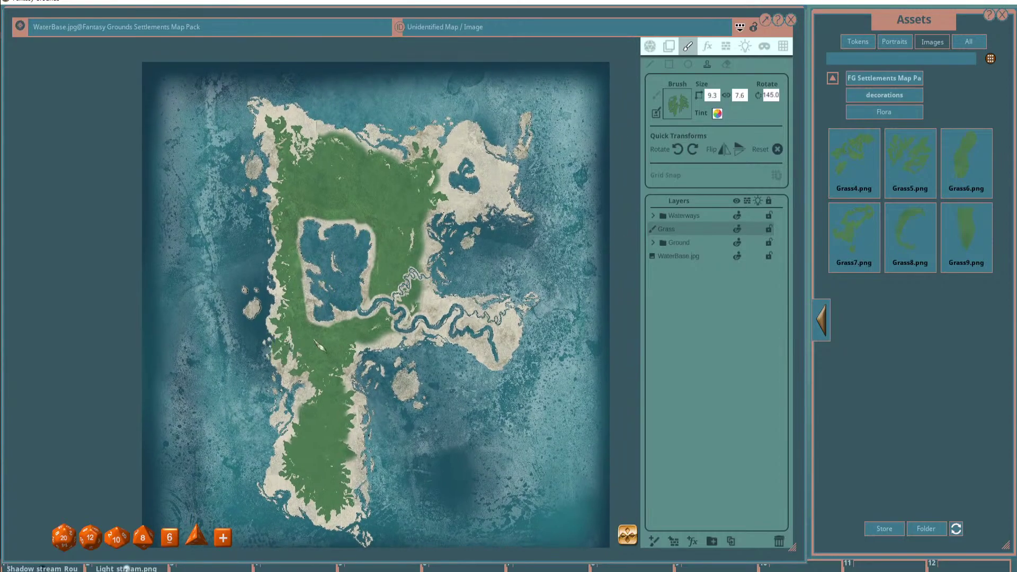
pyautogui.click(825, 329)
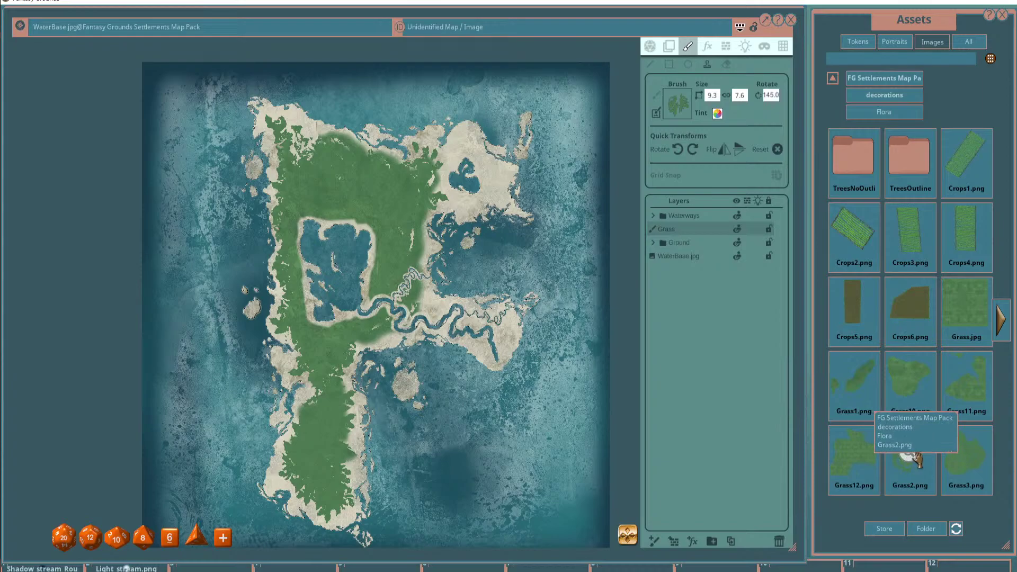
pyautogui.click(1000, 320)
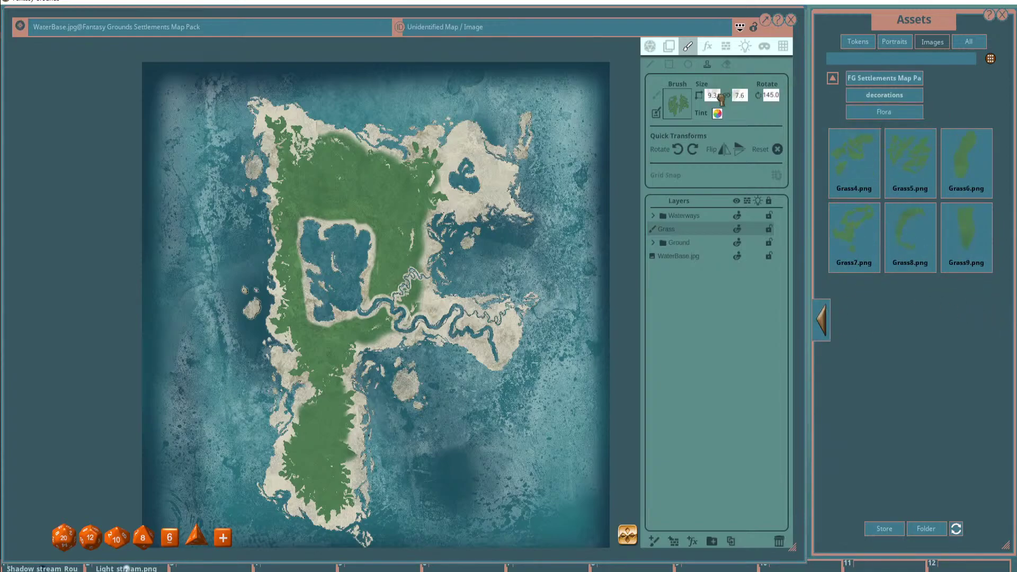
# Load Grass5.png as the brush, add a new paint layer on top, and stamp 3.8 by 3.1 patches along the inland lake's southern shore at varied angles.
pyautogui.click(910, 159)
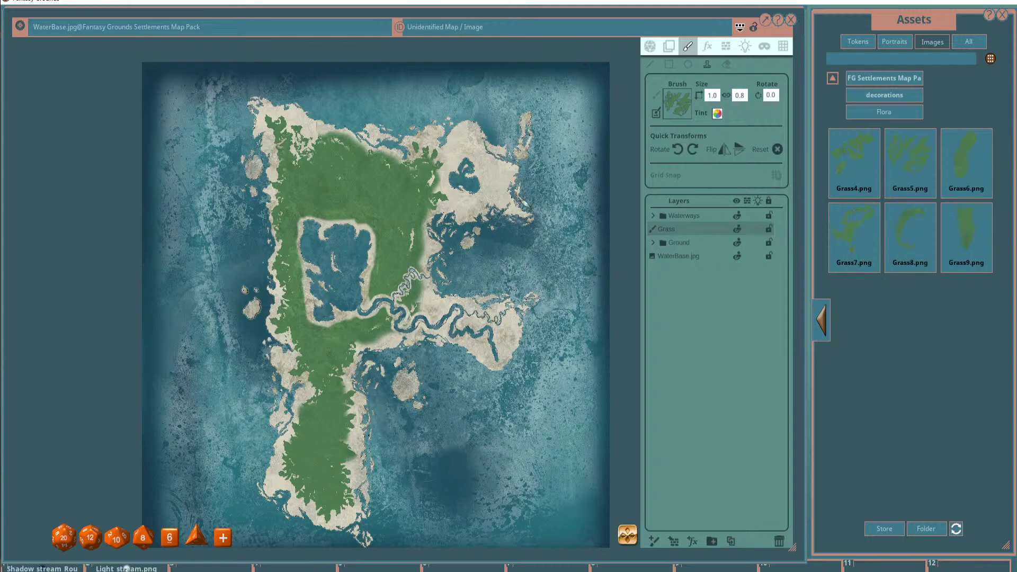
pyautogui.click(655, 541)
pyautogui.scroll(5, 376, 314)
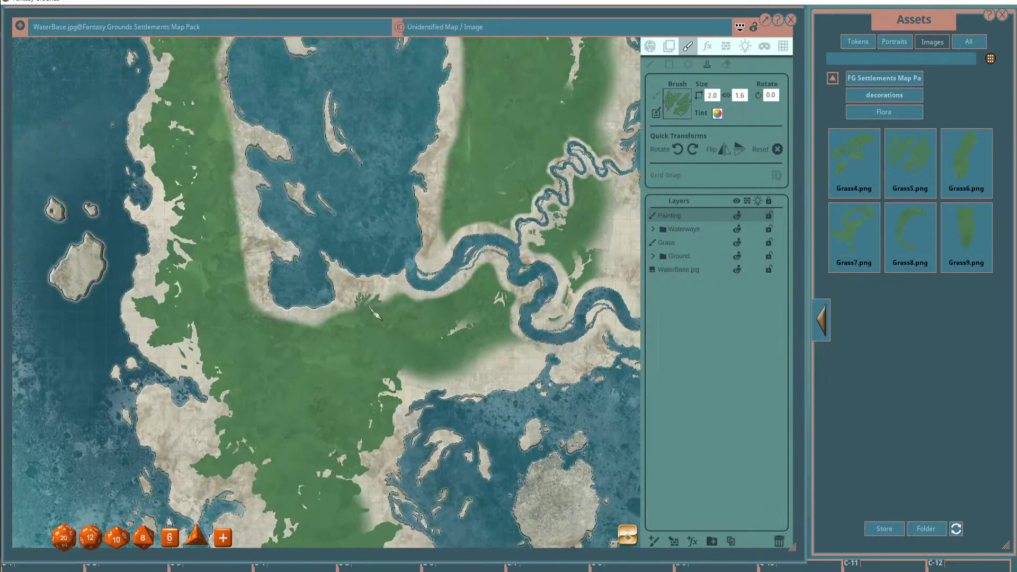
pyautogui.scroll(5, 372, 315)
pyautogui.scroll(2, 376, 321)
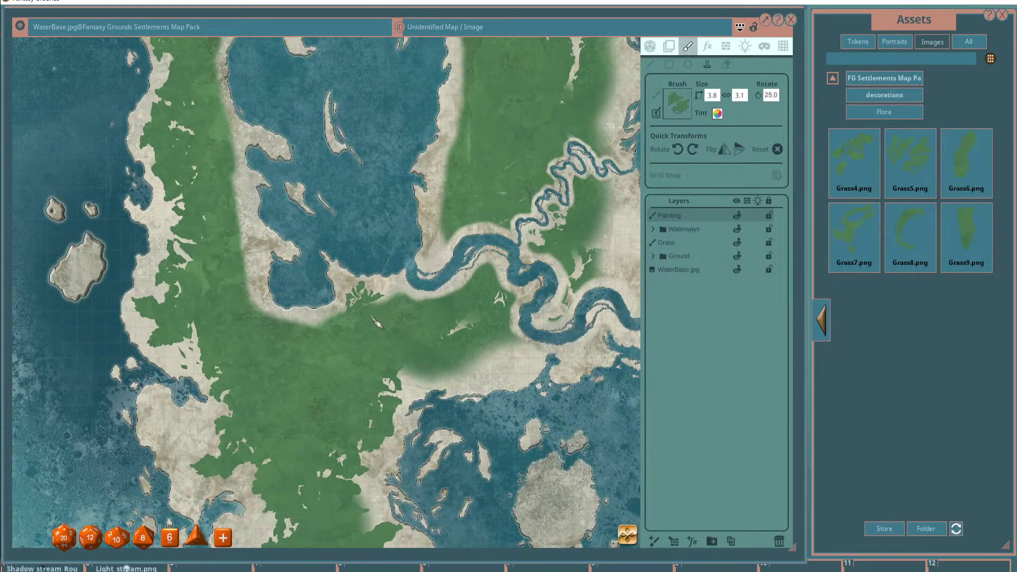
pyautogui.scroll(2, 356, 335)
pyautogui.scroll(-7, 276, 317)
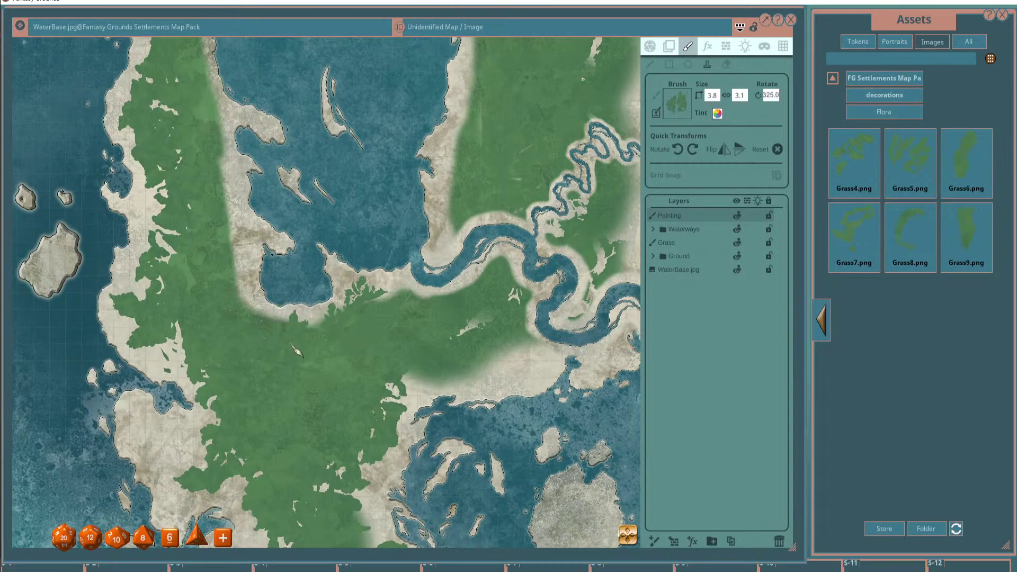
pyautogui.scroll(-2, 307, 352)
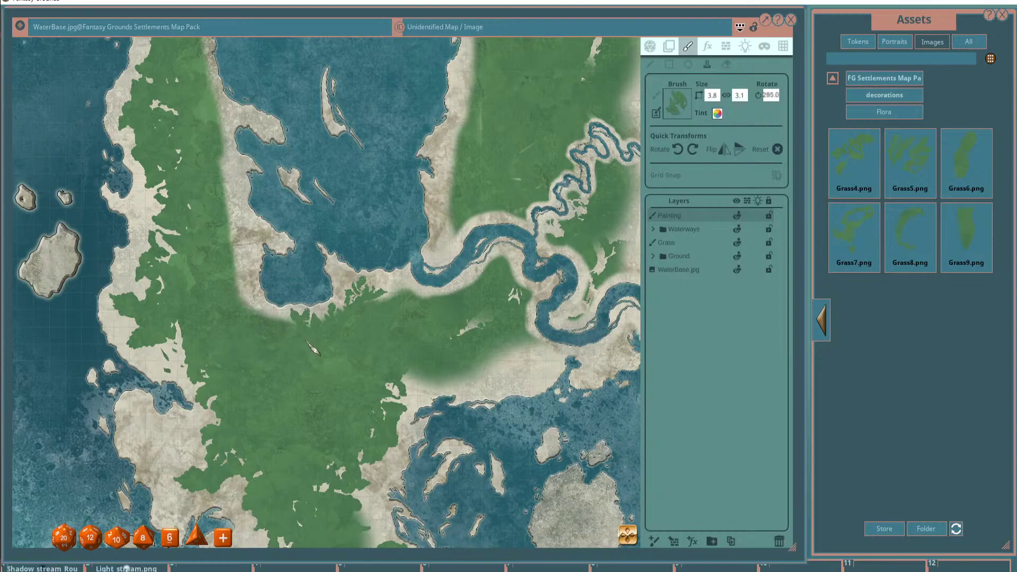
# Shrink the Grass5.png brush to 2.4 by 2.0 and 1.6 by 1.3 and stamp rotated patches around the lake's southwestern corner.
pyautogui.keyDown('ctrl'); pyautogui.scroll(-5, 258, 346); pyautogui.keyUp('ctrl')
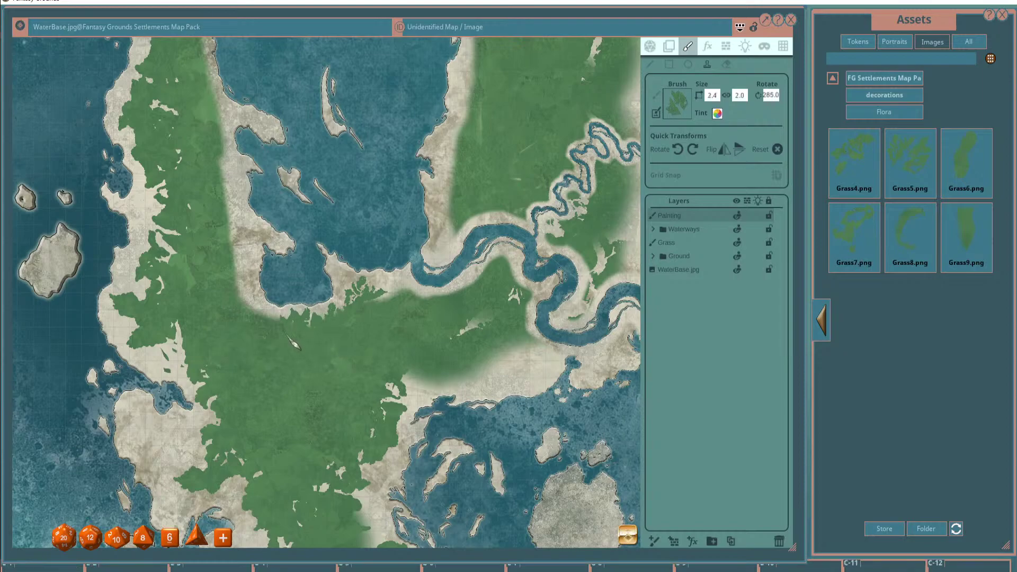
pyautogui.scroll(-8, 249, 311)
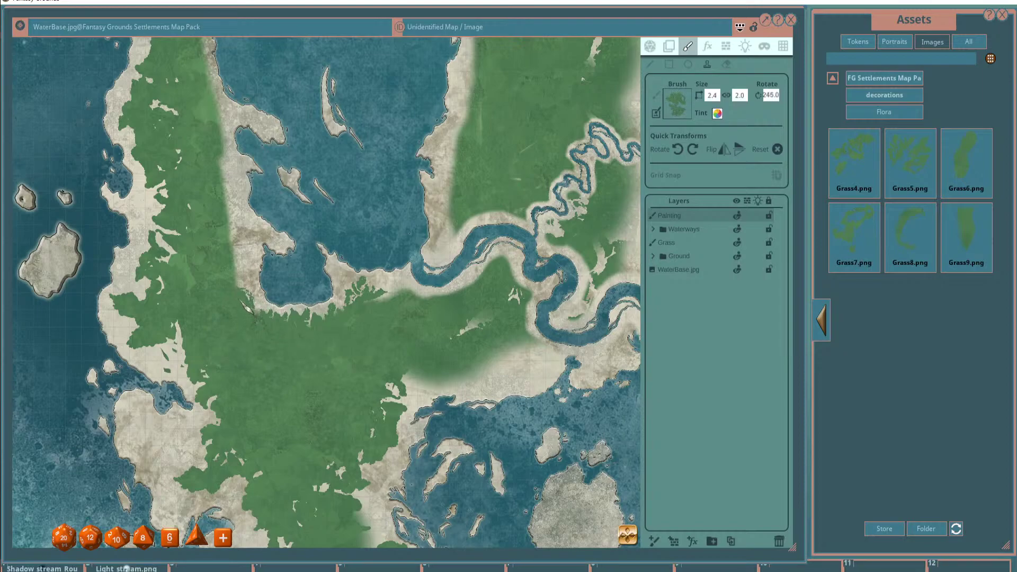
pyautogui.scroll(-7, 247, 286)
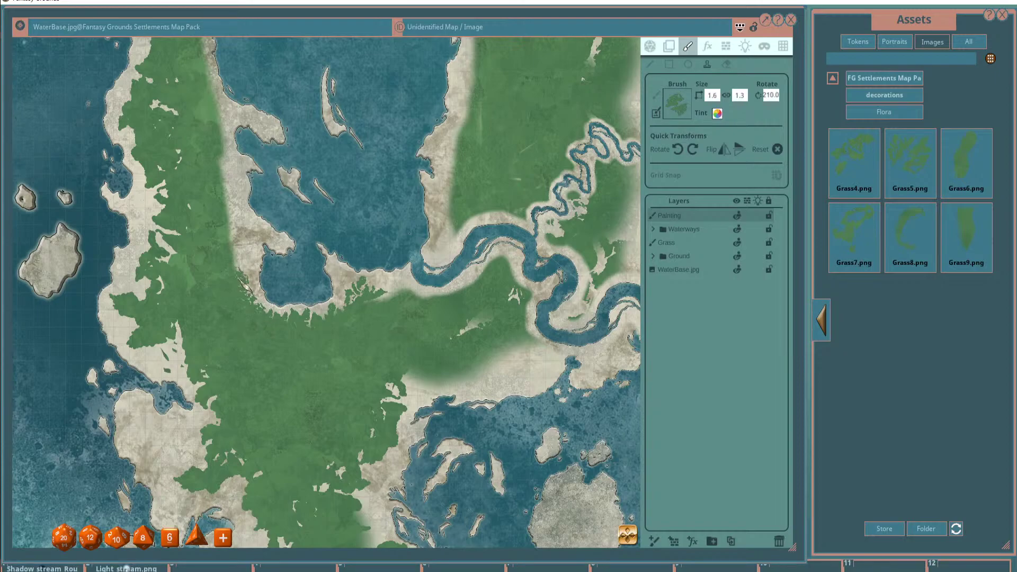
# Stamp small Grass5.png patches along the western coast southwest of the lake, at sizes 2.4 by 2.0 and 2.0 by 1.6 and varied angles.
pyautogui.keyDown('shift'); pyautogui.scroll(5, 245, 245); pyautogui.keyUp('shift')
pyautogui.keyDown('ctrl'); pyautogui.scroll(4, 239, 249); pyautogui.keyUp('ctrl')
pyautogui.scroll(10, 146, 294)
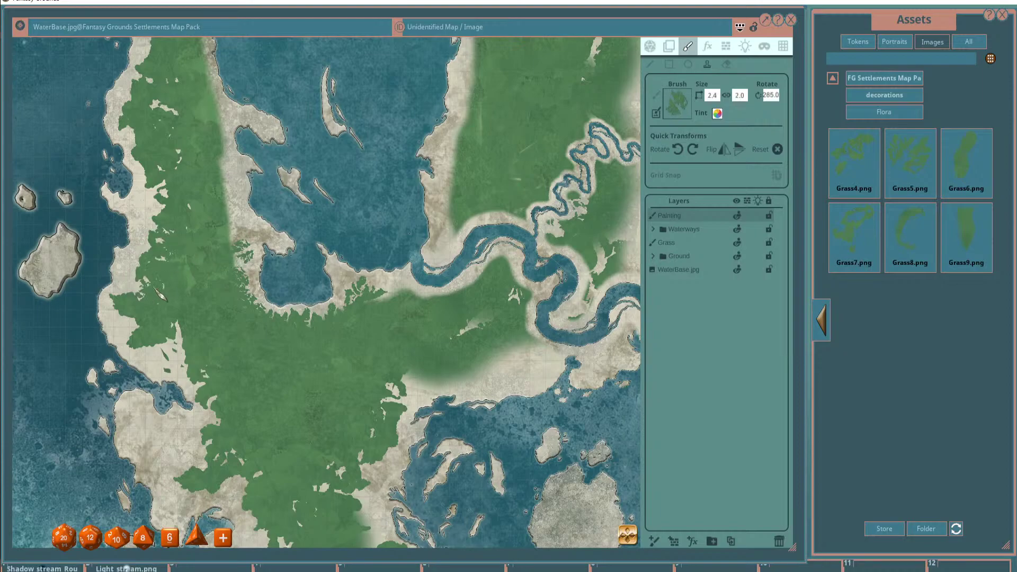
pyautogui.scroll(2, 177, 363)
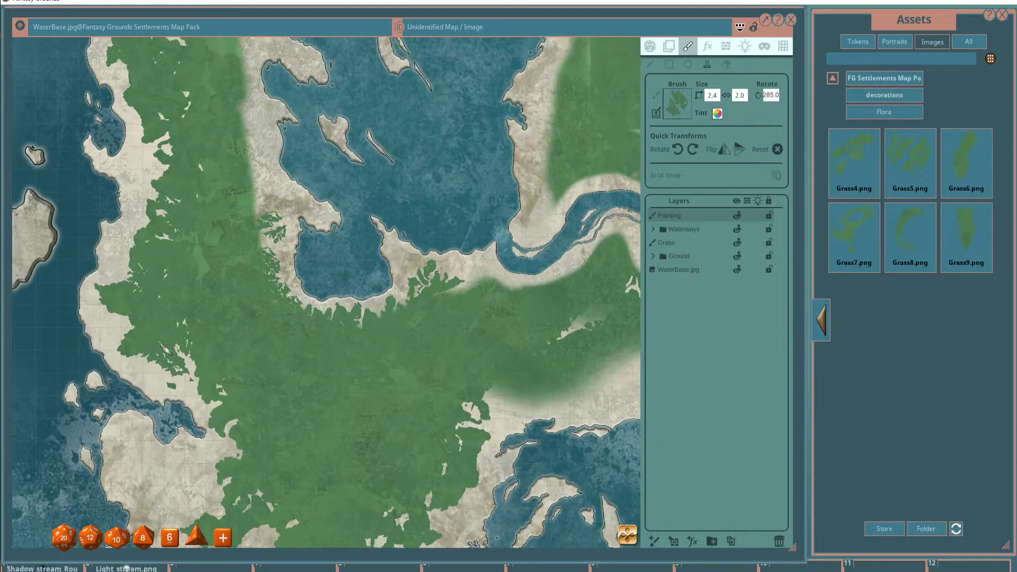
pyautogui.scroll(-2, 128, 328)
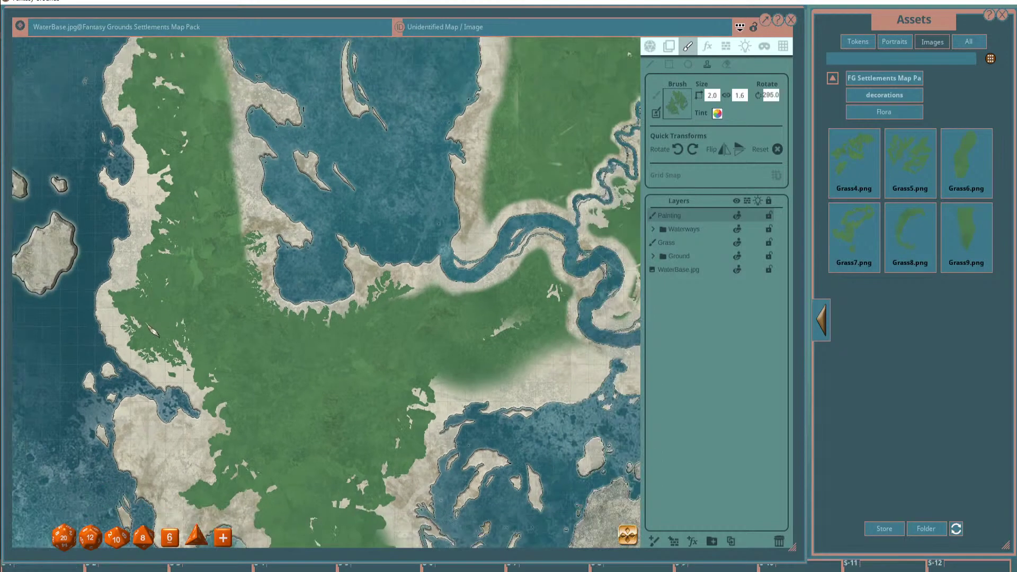
pyautogui.scroll(10, 140, 333)
pyautogui.scroll(-2, 128, 332)
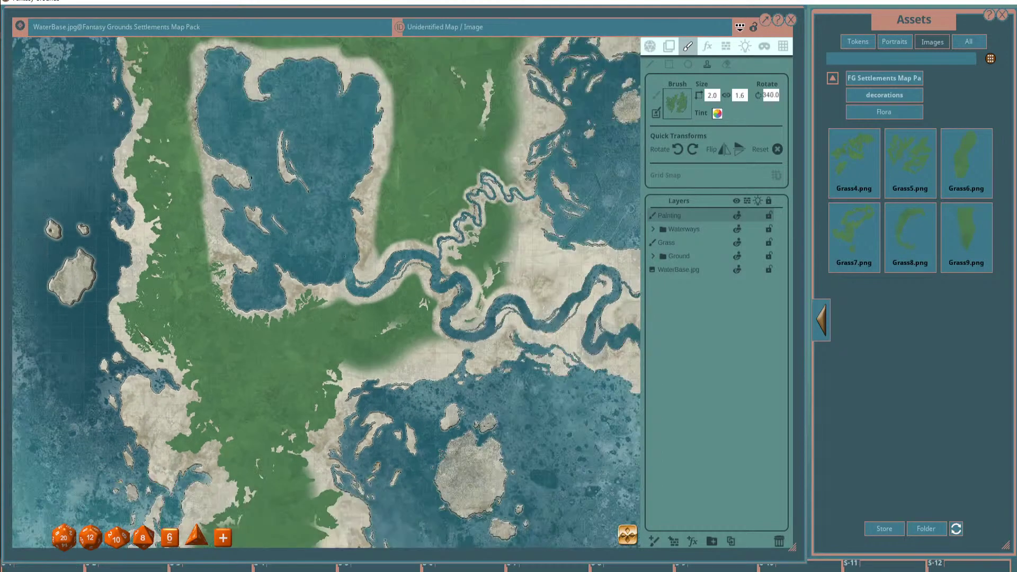
# Continue the 2.0 by 1.6 Grass5.png patches northward along the western coast, level with and above the lake's northern shore.
pyautogui.scroll(5, 143, 333)
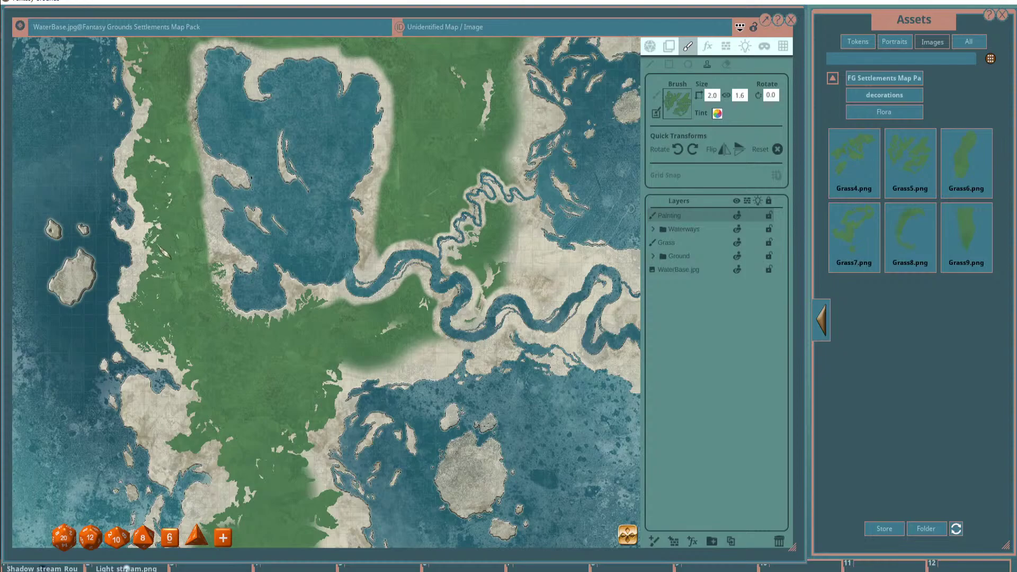
pyautogui.scroll(3, 424, 303)
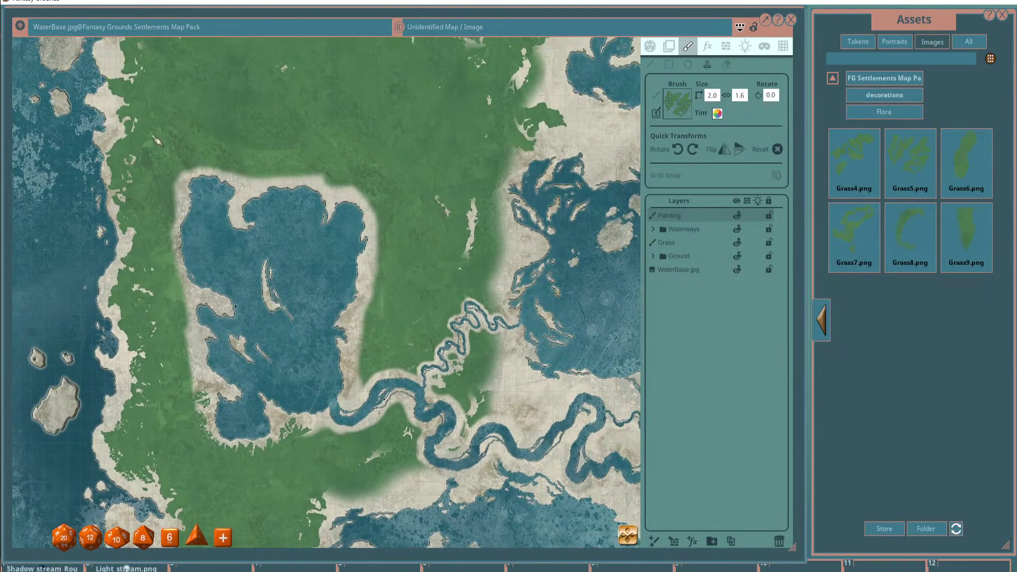
pyautogui.scroll(-1, 151, 140)
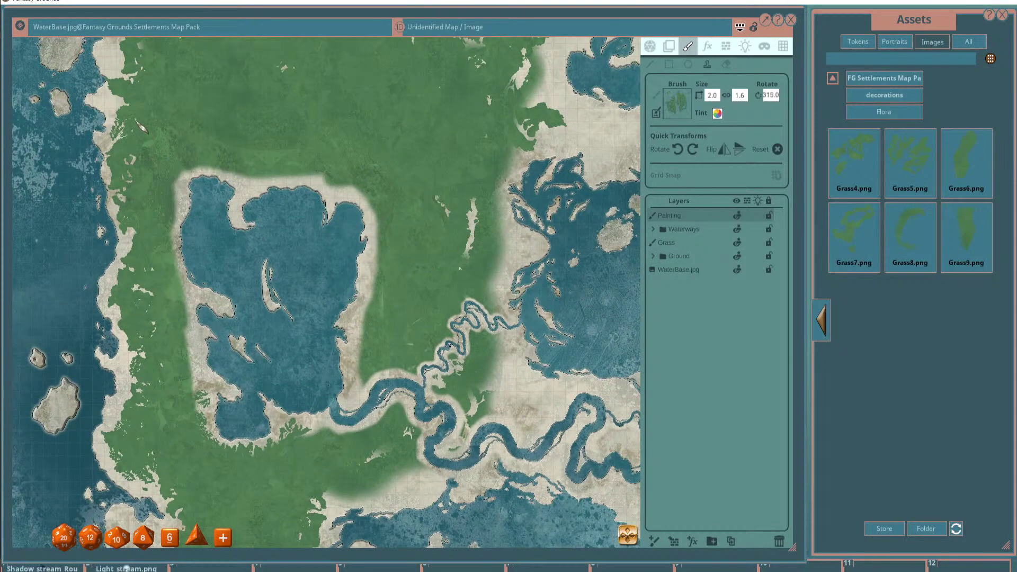
pyautogui.scroll(1, 175, 117)
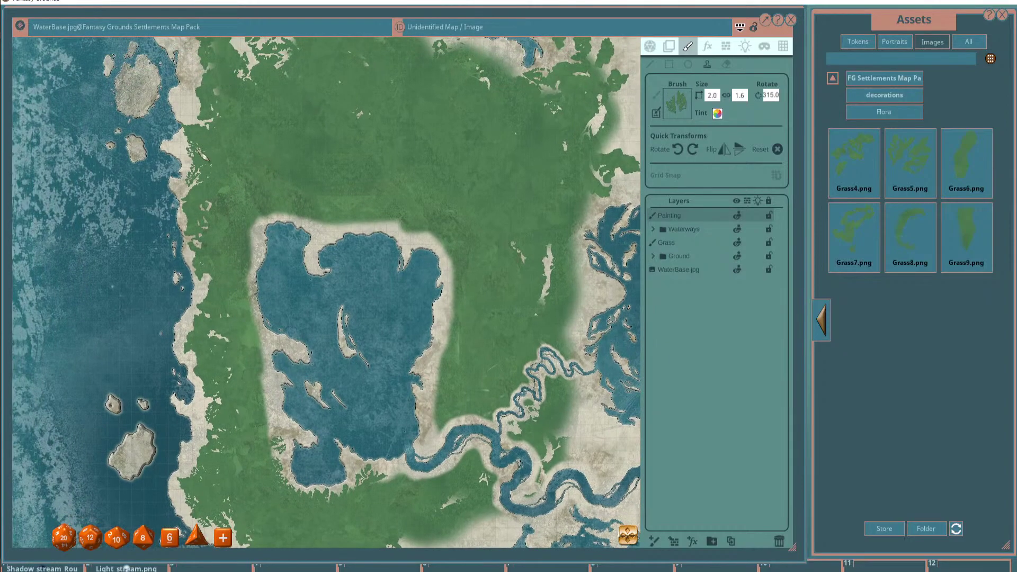
pyautogui.scroll(3, 183, 153)
pyautogui.scroll(-2, 183, 158)
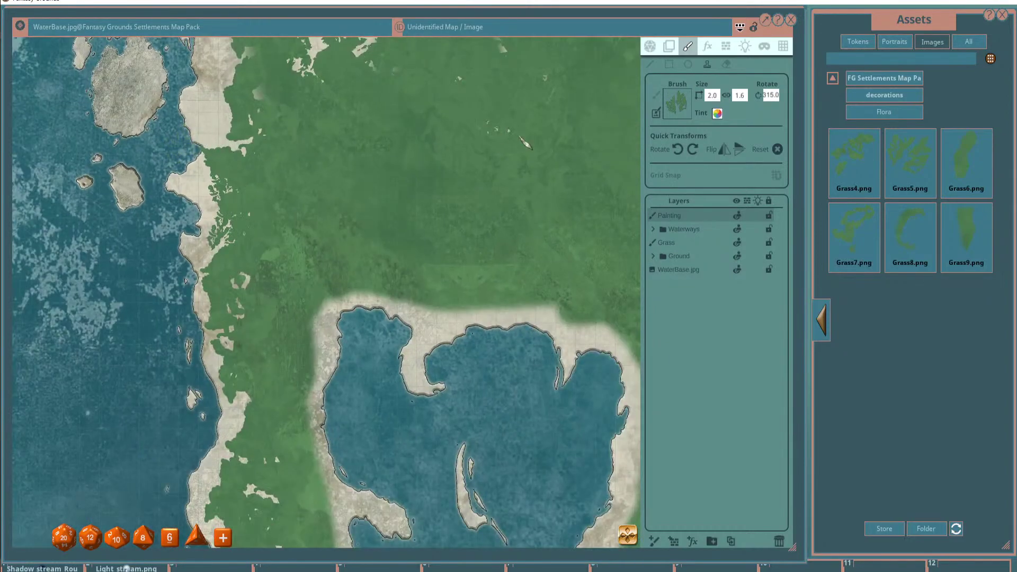
# Erase the Grass layer's edge along the western coast northwest of the lake with a 1.0 by 1.0 eraser, briefly hiding that layer to check the stamps.
pyautogui.click(659, 243)
pyautogui.click(725, 64)
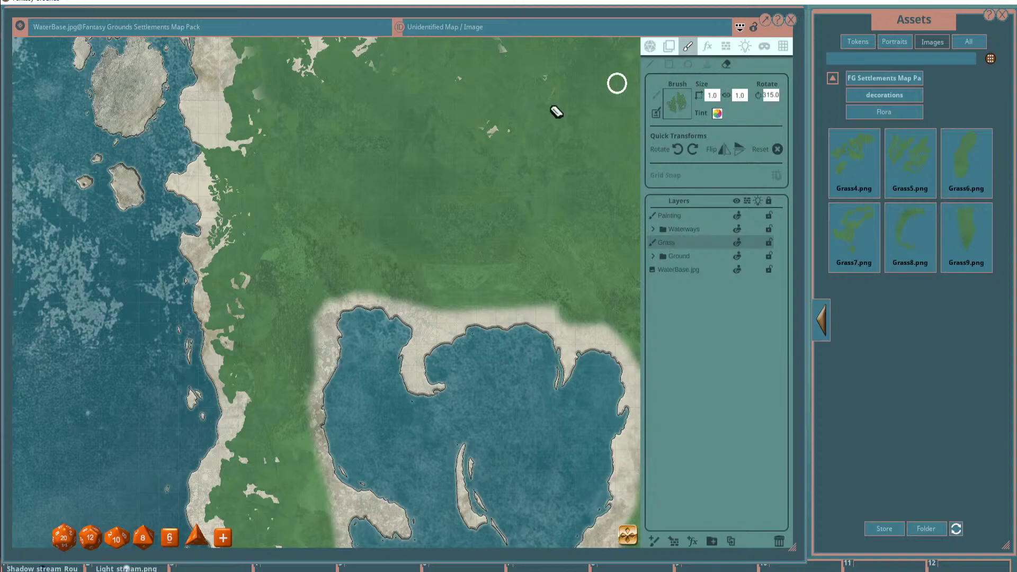
pyautogui.moveTo(228, 161)
pyautogui.mouseDown()
pyautogui.moveTo(229, 194)
pyautogui.moveTo(227, 161)
pyautogui.moveTo(263, 195)
pyautogui.moveTo(241, 174)
pyautogui.moveTo(164, 172)
pyautogui.moveTo(227, 192)
pyautogui.moveTo(239, 218)
pyautogui.moveTo(258, 227)
pyautogui.moveTo(270, 218)
pyautogui.moveTo(281, 157)
pyautogui.moveTo(284, 206)
pyautogui.moveTo(272, 199)
pyautogui.mouseUp()
pyautogui.moveTo(268, 150)
pyautogui.mouseDown()
pyautogui.moveTo(239, 186)
pyautogui.moveTo(245, 172)
pyautogui.moveTo(216, 166)
pyautogui.moveTo(199, 182)
pyautogui.moveTo(240, 198)
pyautogui.moveTo(265, 188)
pyautogui.mouseUp()
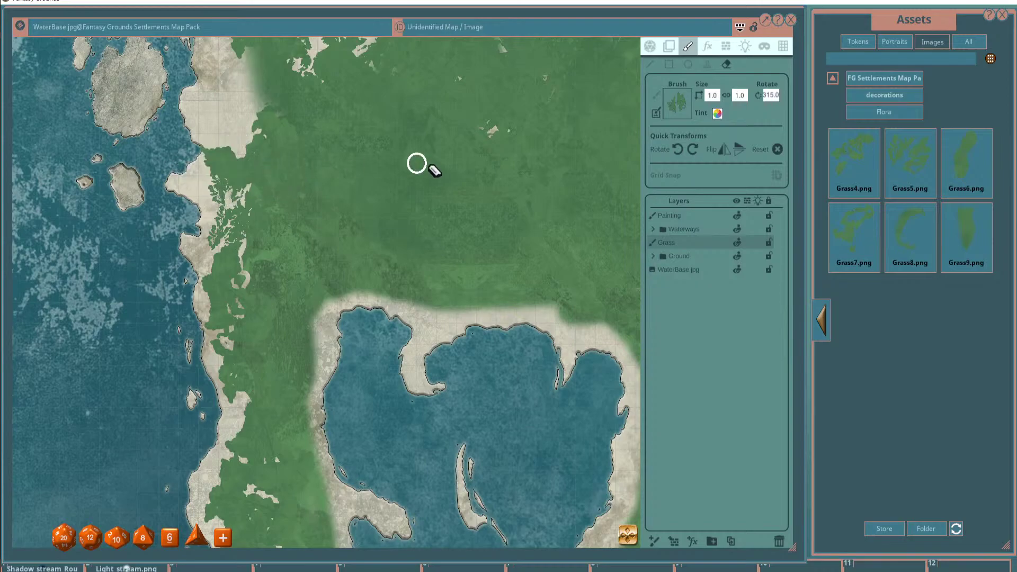
pyautogui.click(736, 242)
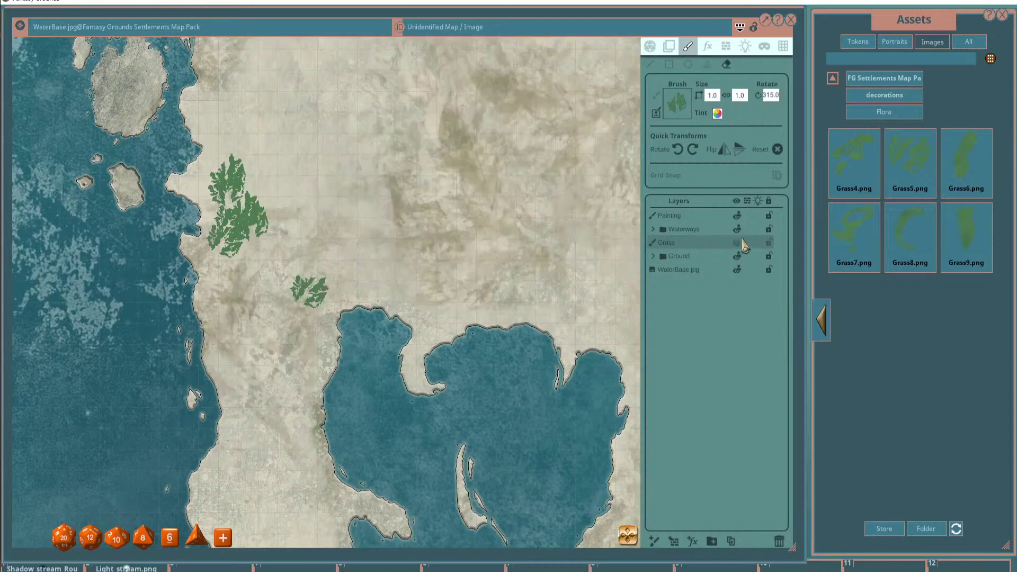
pyautogui.click(737, 242)
pyautogui.moveTo(254, 176)
pyautogui.mouseDown()
pyautogui.moveTo(291, 190)
pyautogui.moveTo(267, 177)
pyautogui.moveTo(282, 157)
pyautogui.moveTo(268, 136)
pyautogui.moveTo(275, 132)
pyautogui.mouseUp()
pyautogui.scroll(-3, 415, 190)
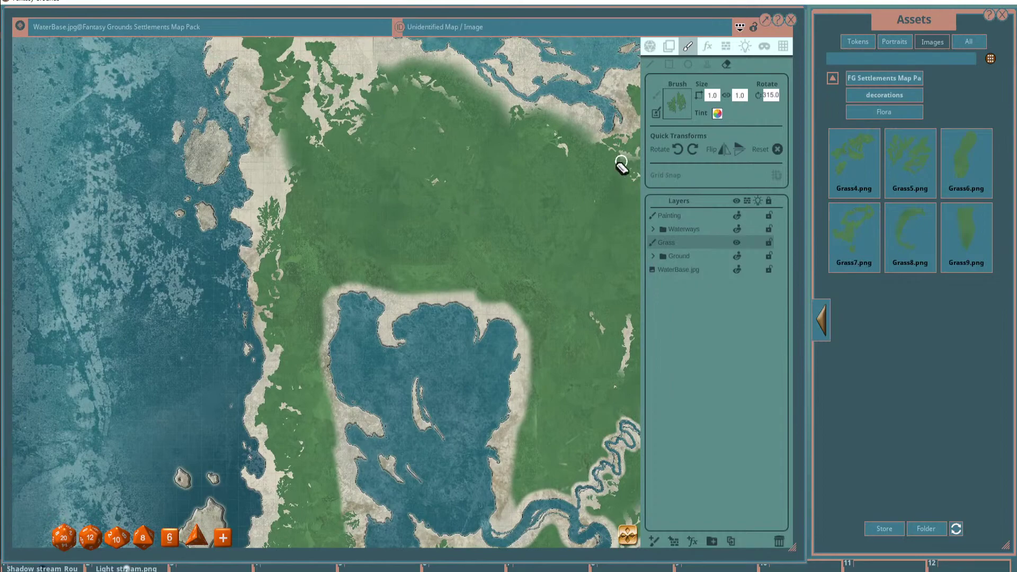
# Stamp Grass5.png patches at 3.8 by 3.1 on the top paint layer over the erased northwestern coast edge, rotating to angles including 40 and 85 degrees.
pyautogui.click(708, 217)
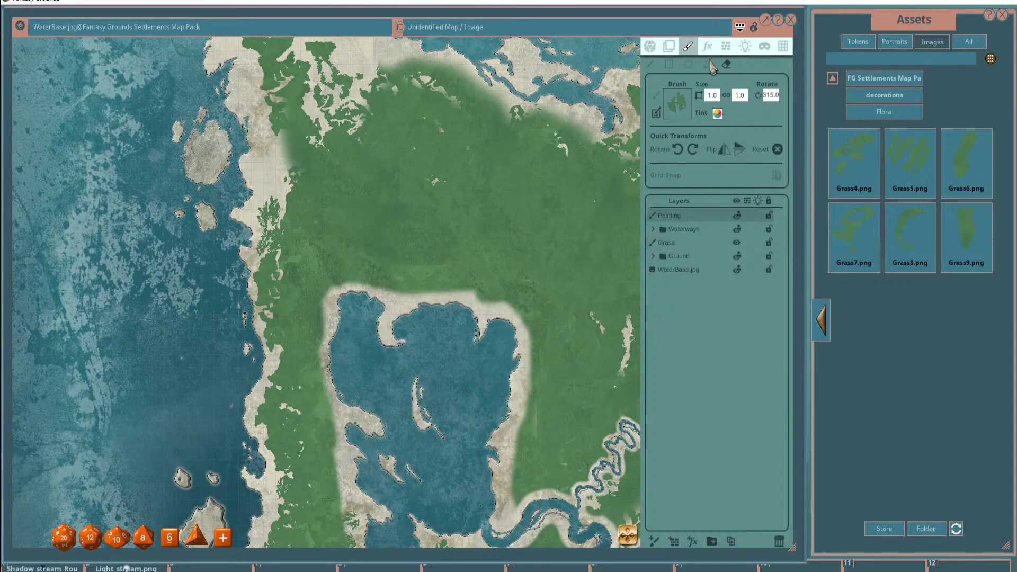
pyautogui.click(707, 64)
pyautogui.scroll(2, 261, 182)
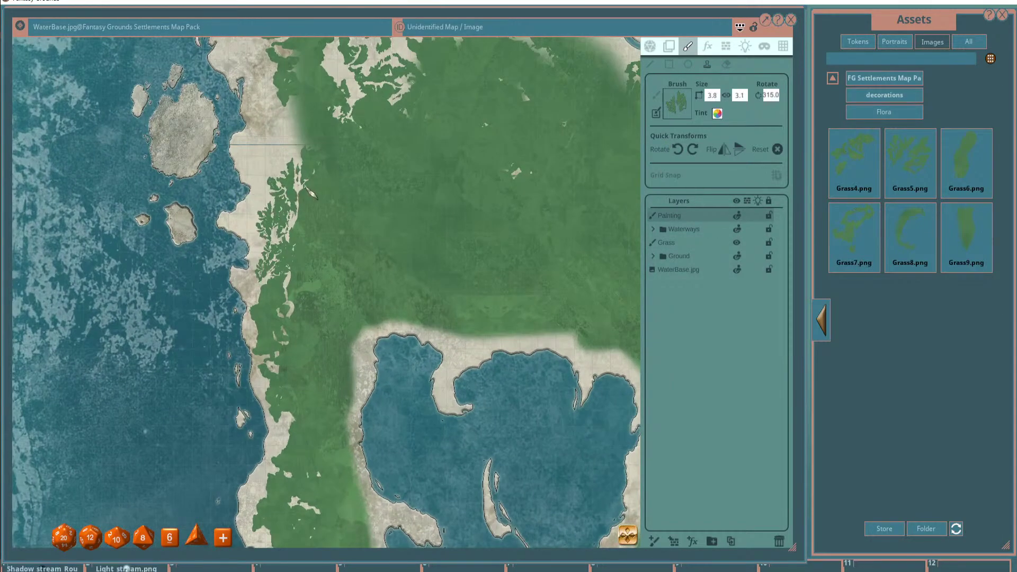
pyautogui.click(308, 190)
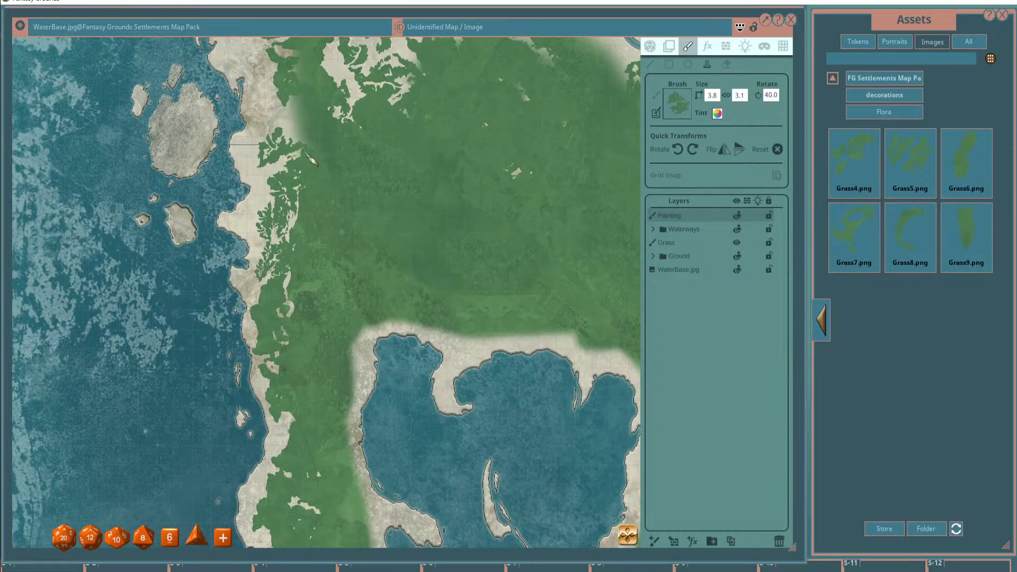
pyautogui.scroll(3, 297, 138)
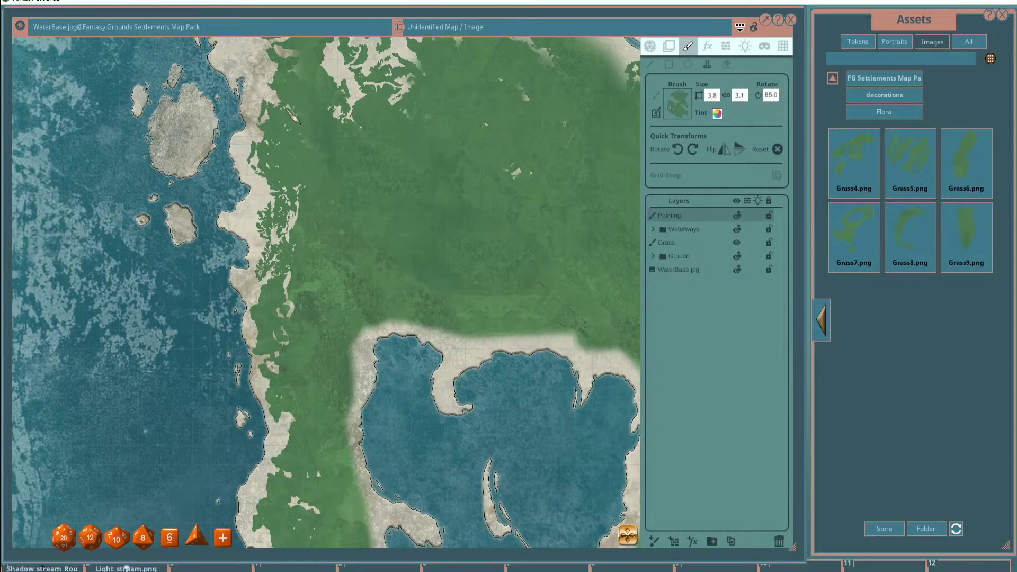
pyautogui.scroll(-2, 373, 185)
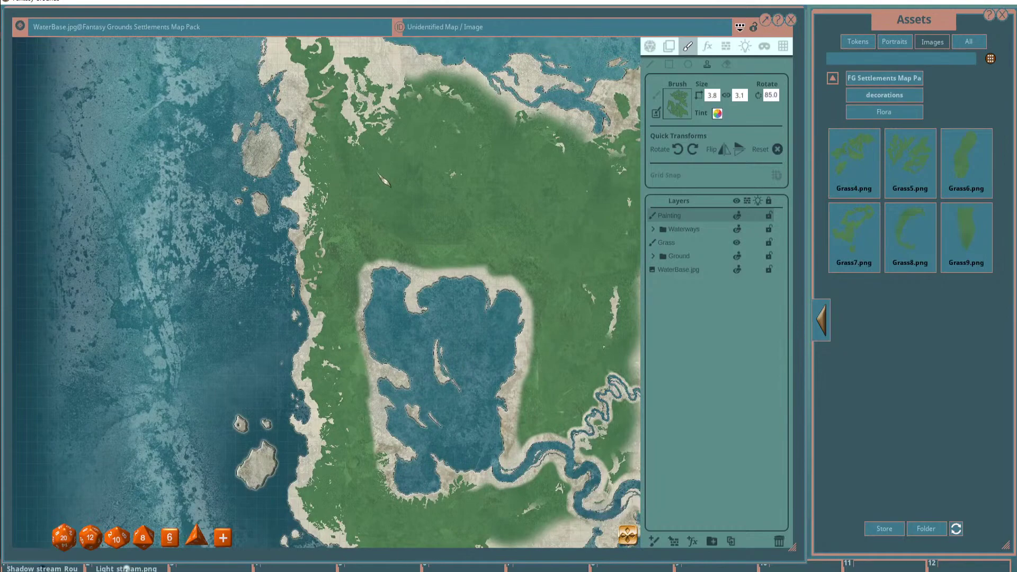
# Stamp 3.8 by 3.1 Grass5.png patches across the continent's northwestern tip at angles including 150 and 155 degrees.
pyautogui.moveTo(384, 180); pyautogui.dragTo(345, 278)
pyautogui.scroll(4, 284, 197)
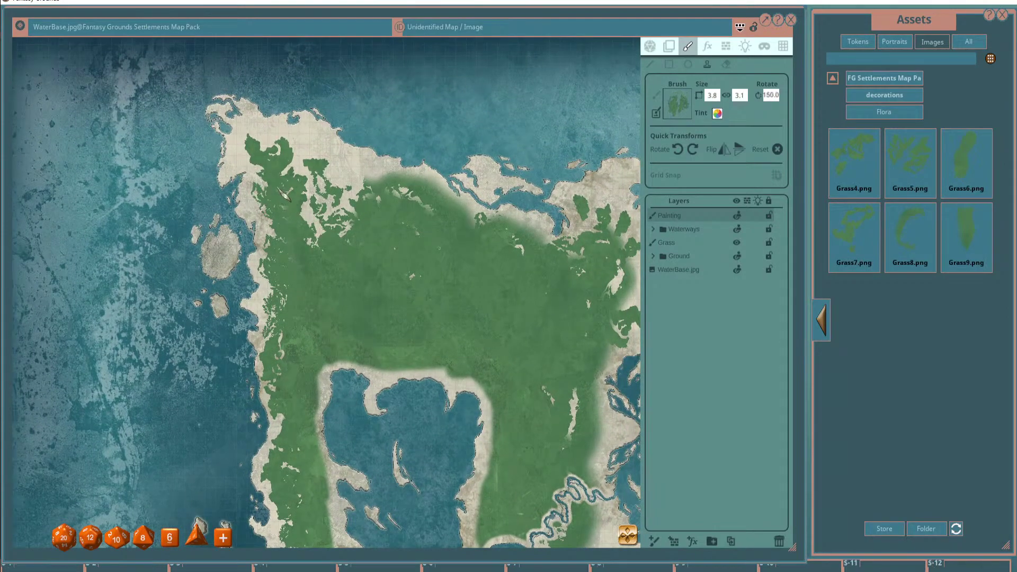
pyautogui.scroll(1, 278, 159)
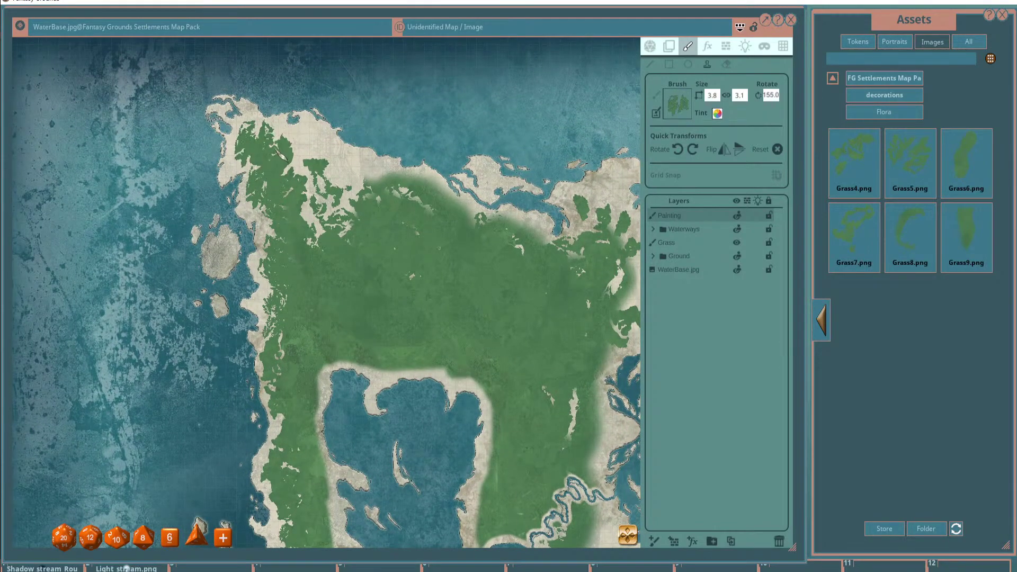
pyautogui.moveTo(280, 154)
pyautogui.mouseDown()
pyautogui.moveTo(339, 201)
pyautogui.moveTo(350, 227)
pyautogui.moveTo(380, 239)
pyautogui.moveTo(316, 160)
pyautogui.mouseUp()
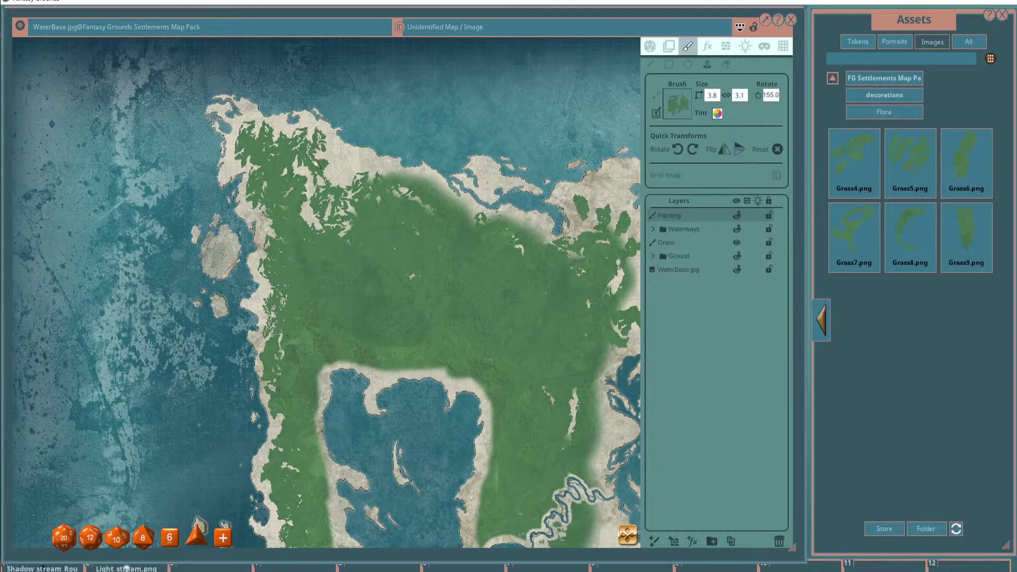
# Stamp 3.8 by 3.1 Grass5.png patches along the lake's northern and northwestern shore, rotating to angles including 140 and 110 degrees.
pyautogui.scroll(-4, 440, 246)
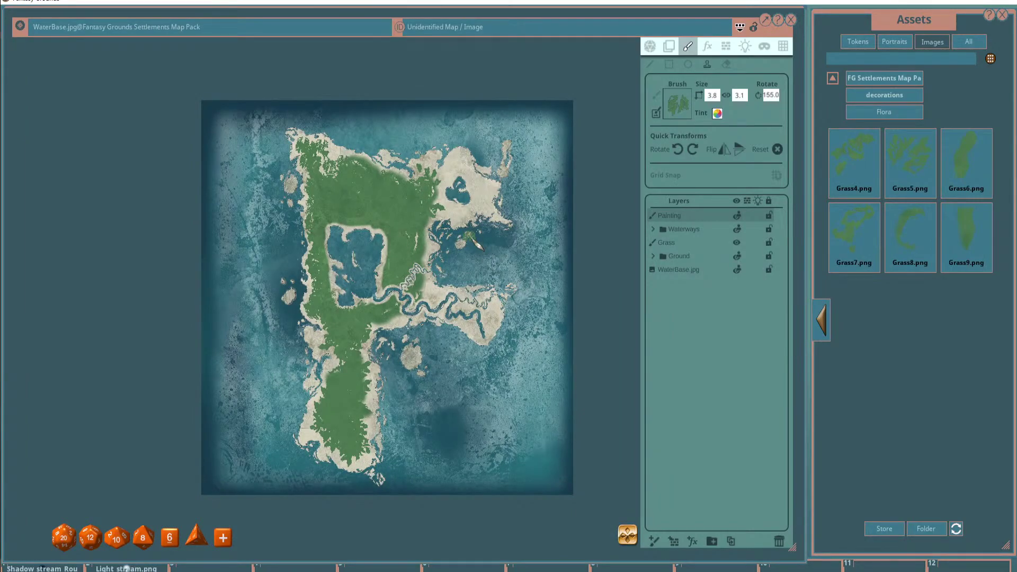
pyautogui.scroll(3, 371, 219)
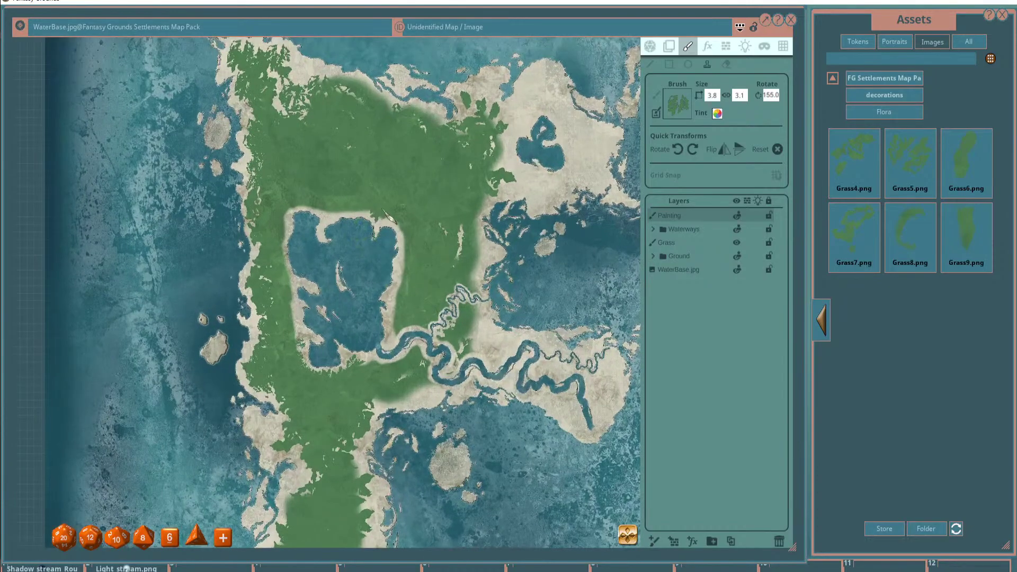
pyautogui.scroll(2, 335, 203)
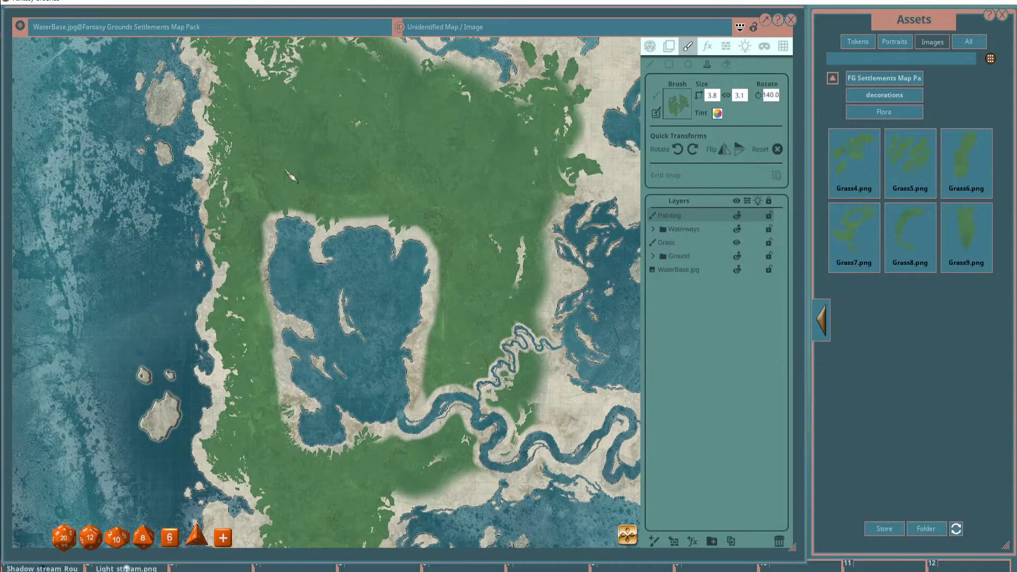
pyautogui.click(726, 64)
pyautogui.scroll(2, 273, 208)
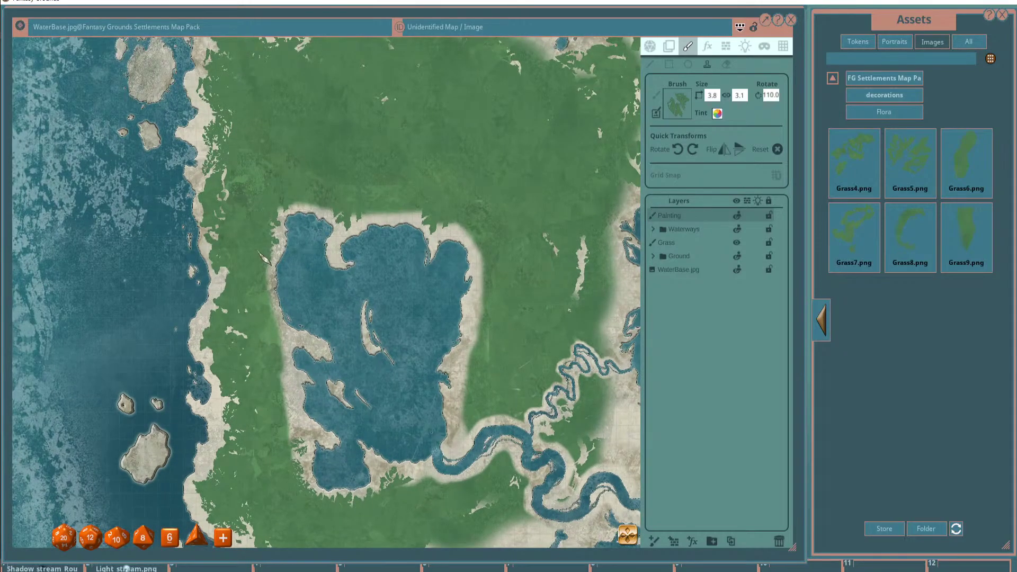
pyautogui.scroll(-1, 262, 271)
pyautogui.scroll(3, 248, 243)
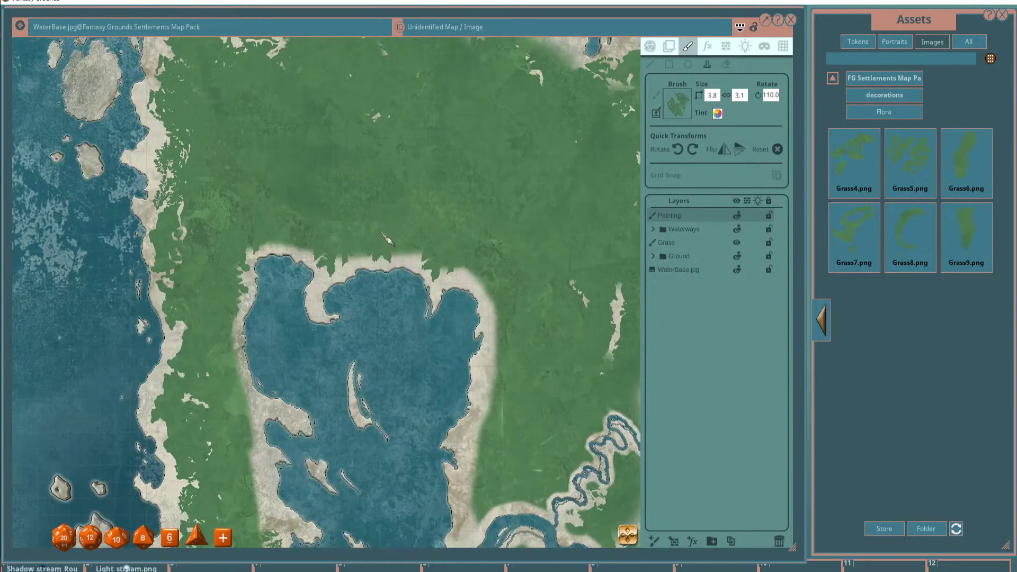
pyautogui.scroll(-5, 242, 227)
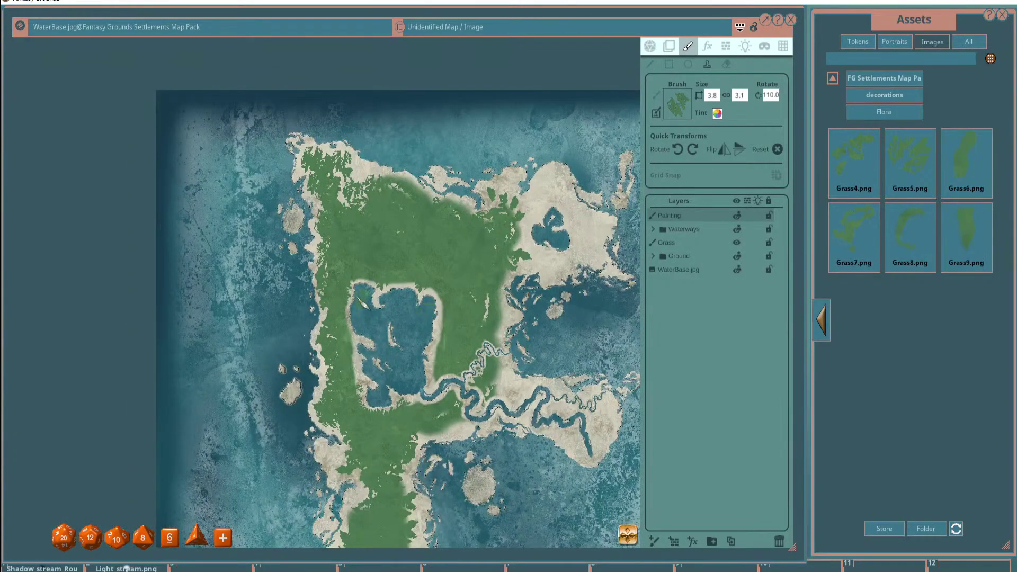
# Stamp 3.8 by 3.1 Grass5.png patches rotated to 175 degrees along the lake's northeastern shore, then reduce the brush to 1.0 by 0.8.
pyautogui.scroll(2, 515, 345)
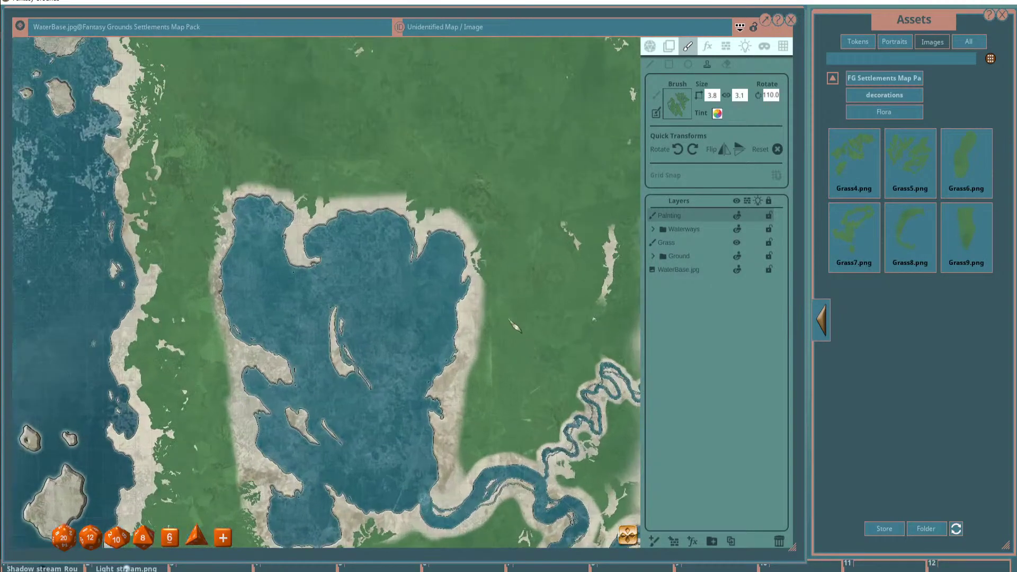
pyautogui.scroll(13, 511, 312)
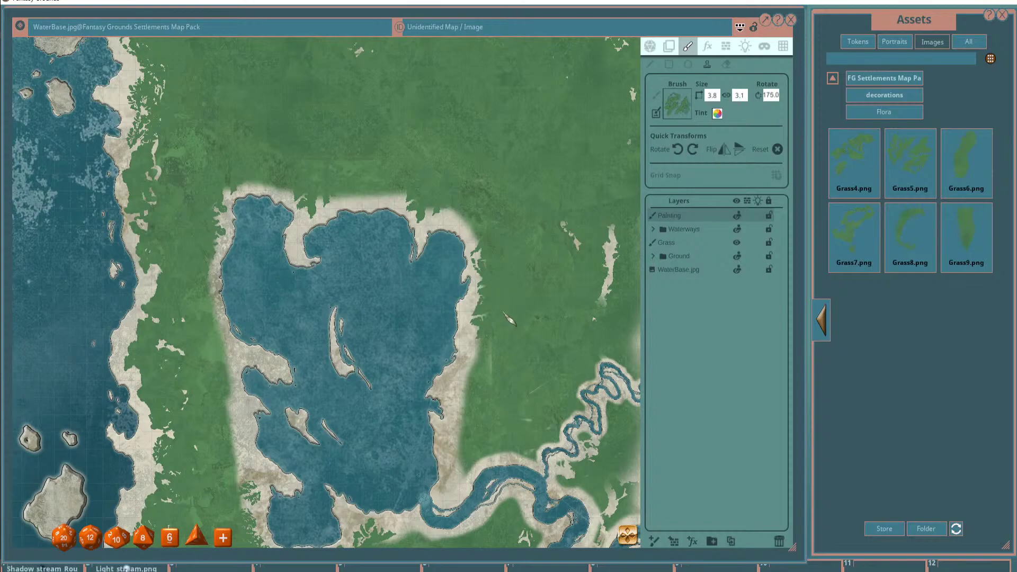
pyautogui.scroll(-5, 506, 250)
pyautogui.scroll(-5, 487, 245)
pyautogui.scroll(4, 505, 255)
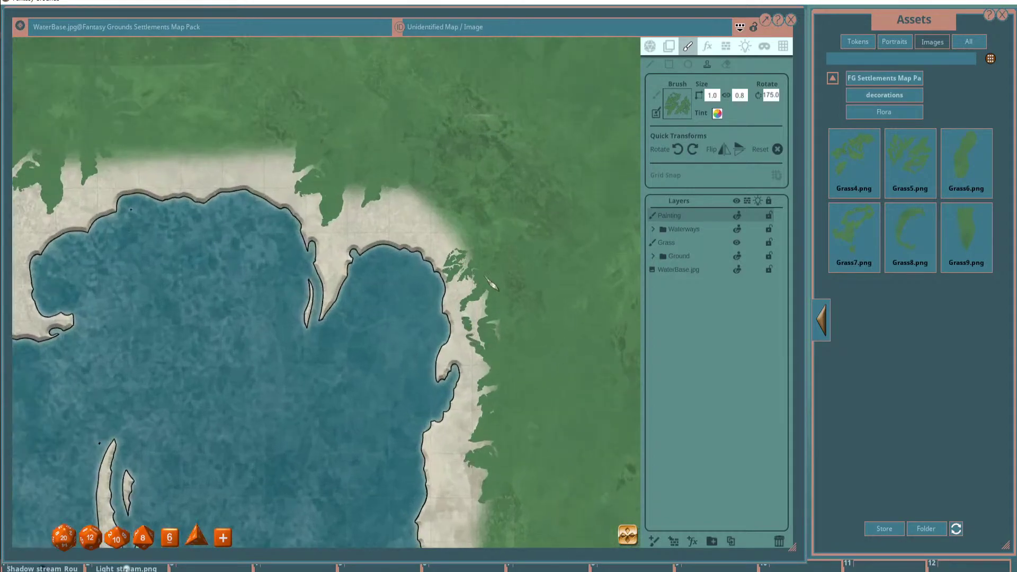
# Erase briefly beside the lake's northeastern corner, then stamp Grass5.png there at 1.0 by 0.8 and up to 2.0 by 1.6, at angles including 240 and 155 degrees.
pyautogui.click(726, 64)
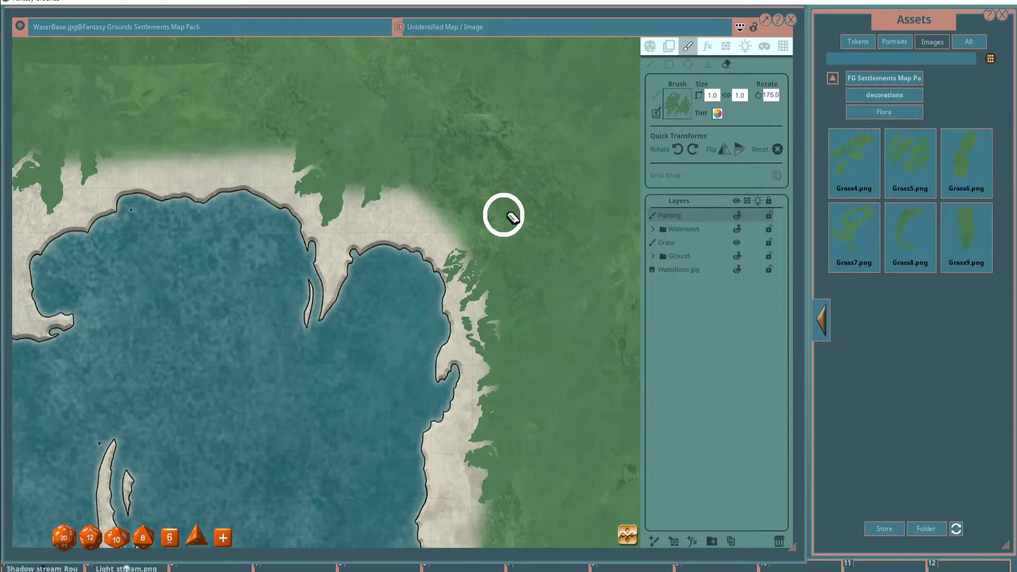
pyautogui.moveTo(504, 213)
pyautogui.mouseDown()
pyautogui.moveTo(460, 263)
pyautogui.moveTo(538, 245)
pyautogui.mouseUp()
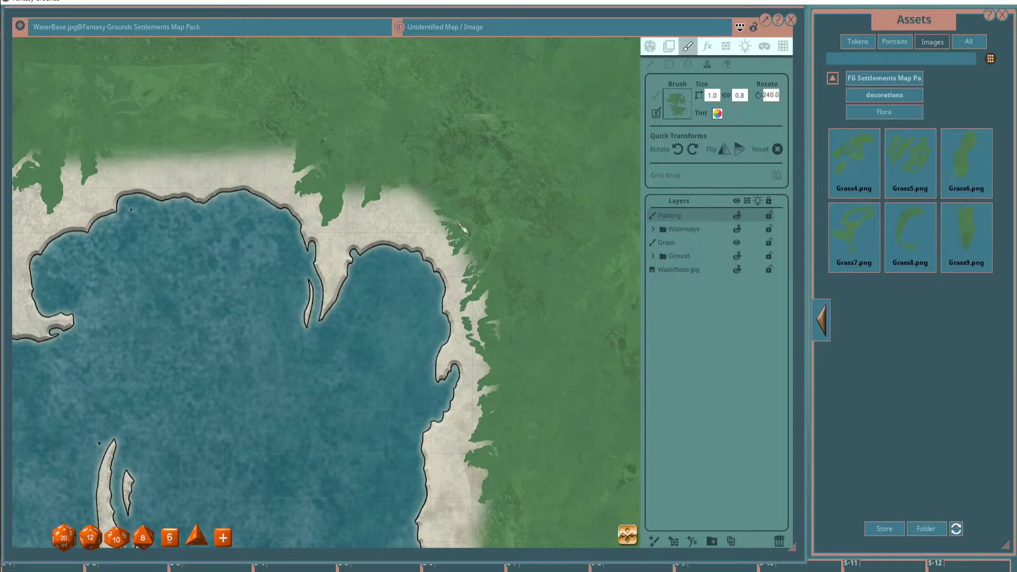
pyautogui.click(421, 204)
pyautogui.scroll(4, 403, 204)
pyautogui.scroll(-5, 378, 204)
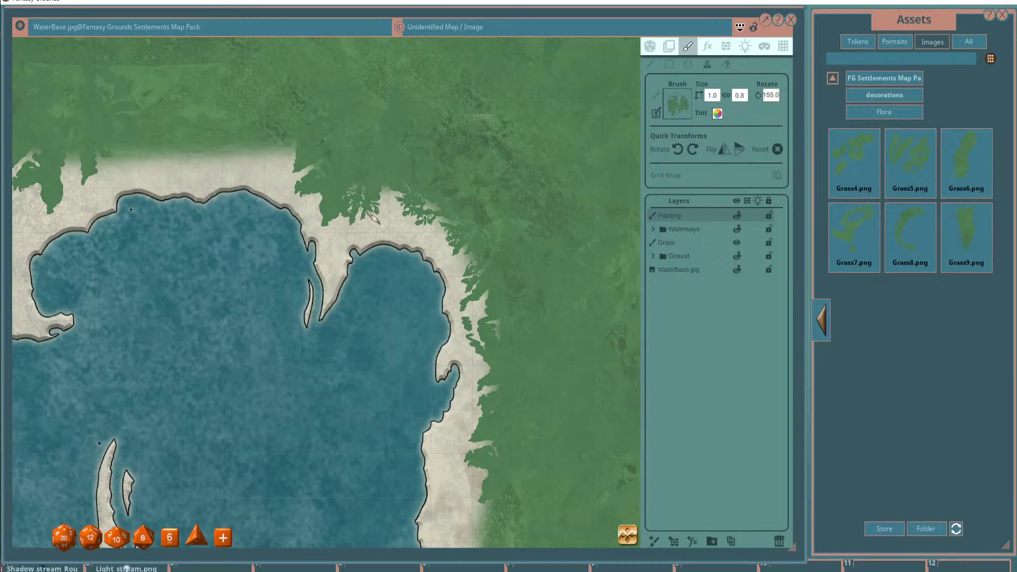
pyautogui.click(378, 204)
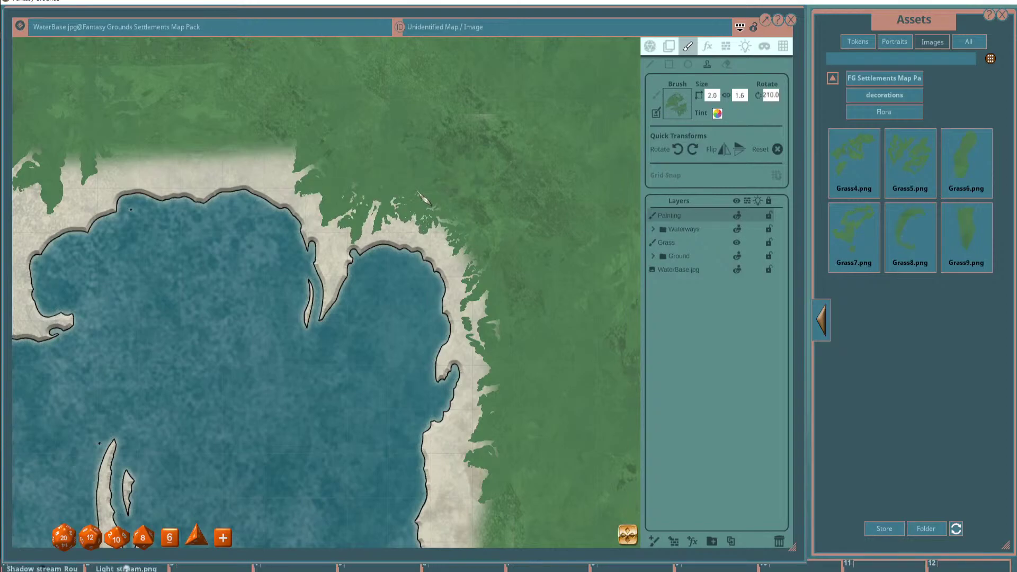
pyautogui.scroll(-5, 461, 189)
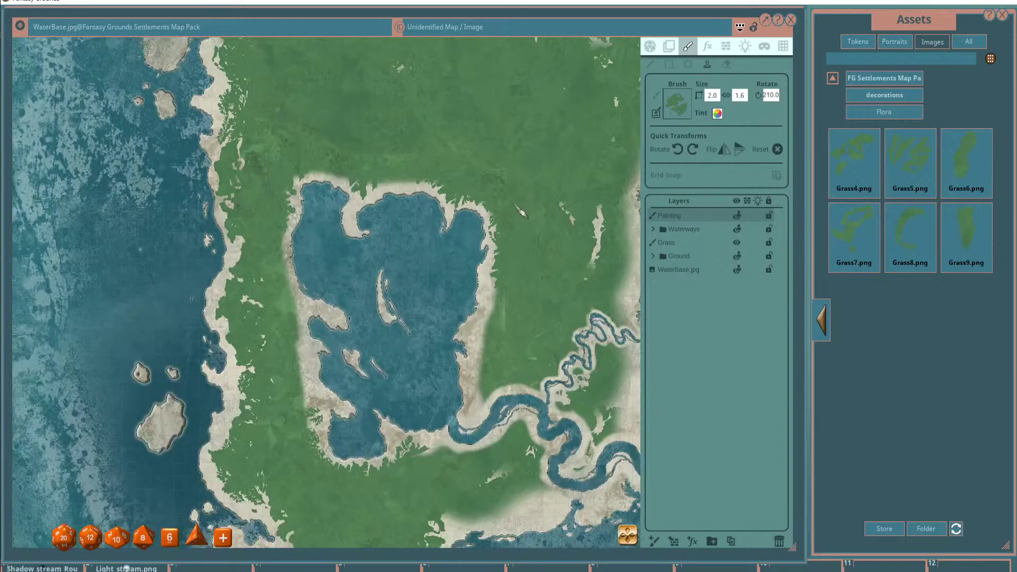
# Stamp Grass5.png patches along the lake's western shore at sizes up to 3.1 by 2.5, rotating to 270 degrees.
pyautogui.scroll(-1, 339, 291)
pyautogui.scroll(3, 289, 275)
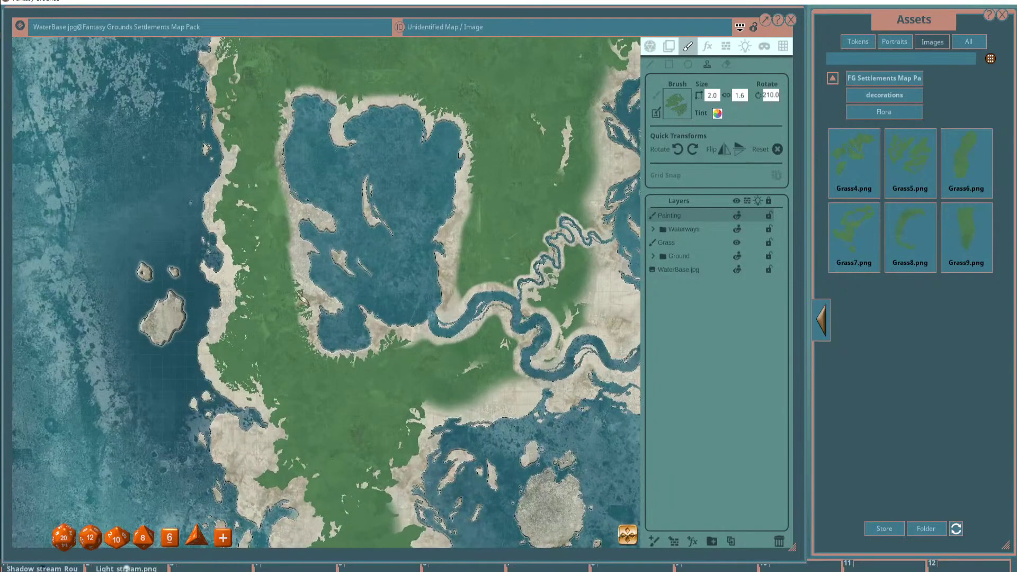
pyautogui.scroll(3, 294, 257)
pyautogui.scroll(4, 284, 234)
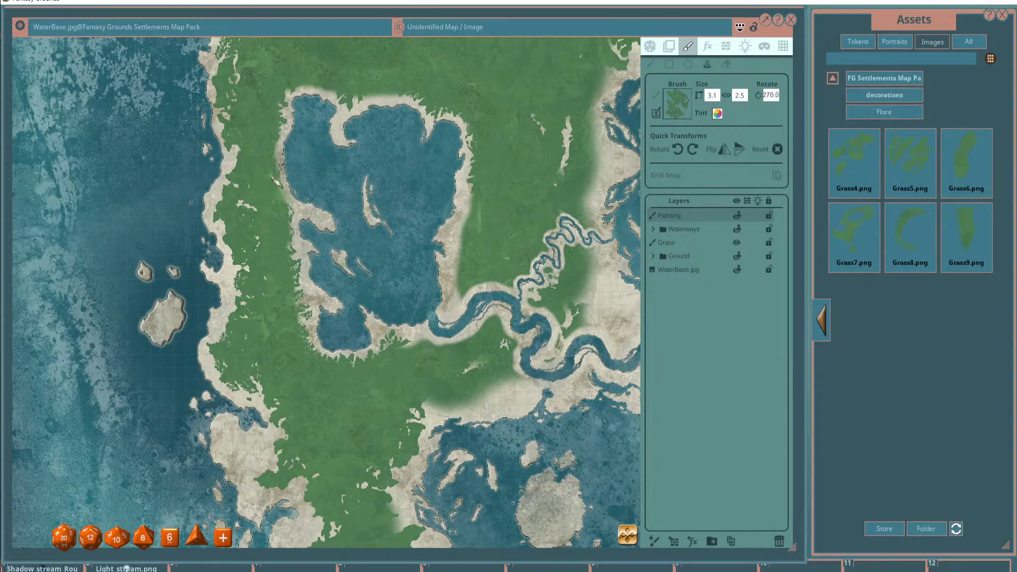
pyautogui.scroll(3, 274, 198)
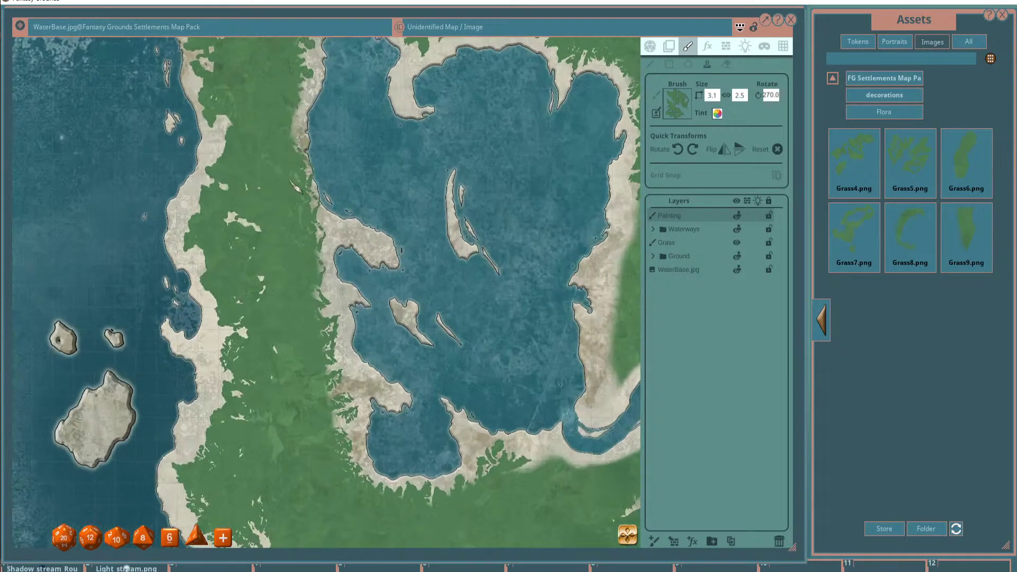
pyautogui.scroll(-2, 350, 171)
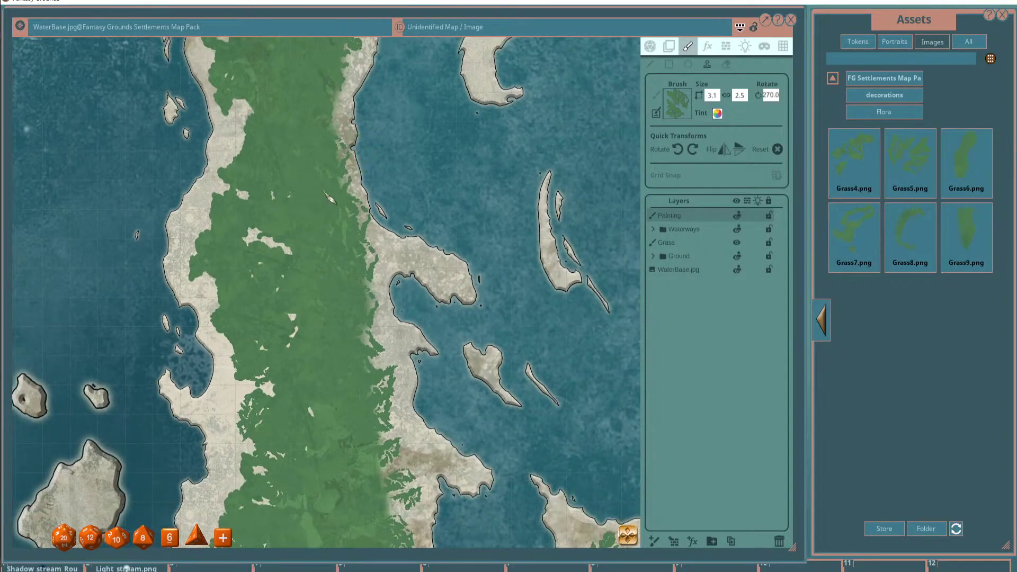
# Fill in the lake's western shore with 1.3 by 1.0 Grass5.png stamps at 270 and 325 degrees.
pyautogui.scroll(2, 319, 194)
pyautogui.scroll(-3, 305, 191)
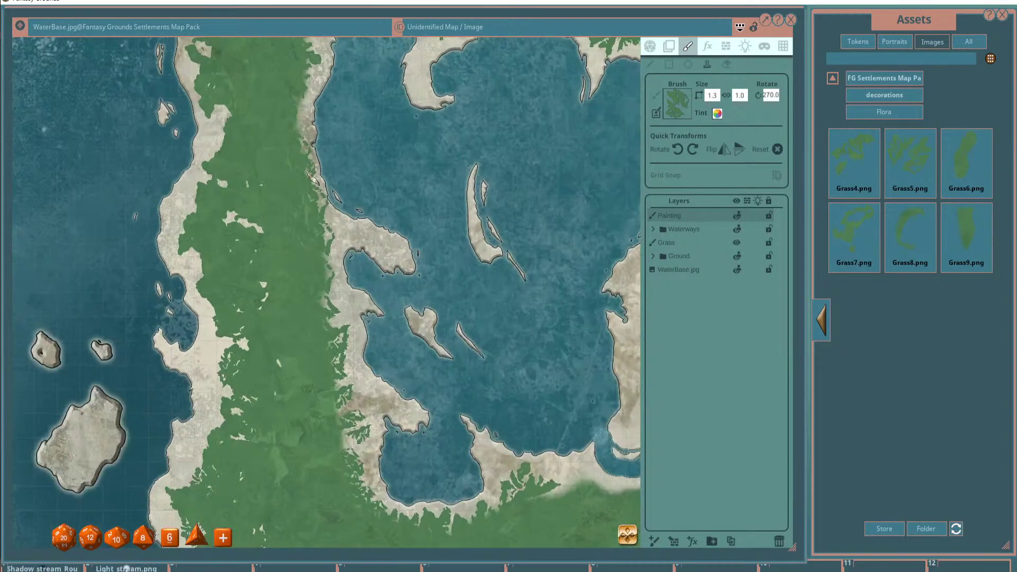
pyautogui.scroll(2, 313, 176)
pyautogui.scroll(3, 315, 177)
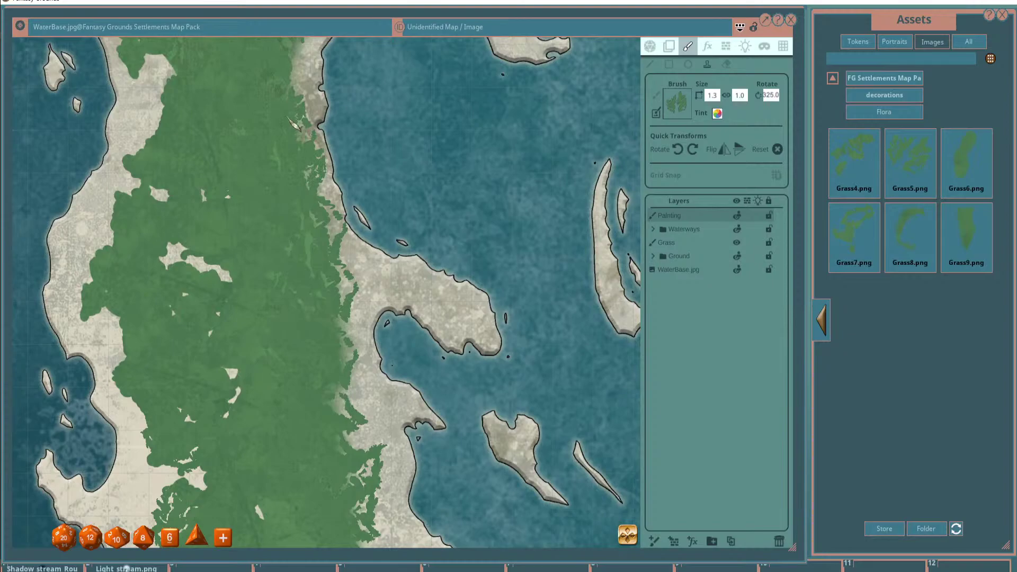
pyautogui.scroll(-2, 241, 185)
pyautogui.click(301, 241)
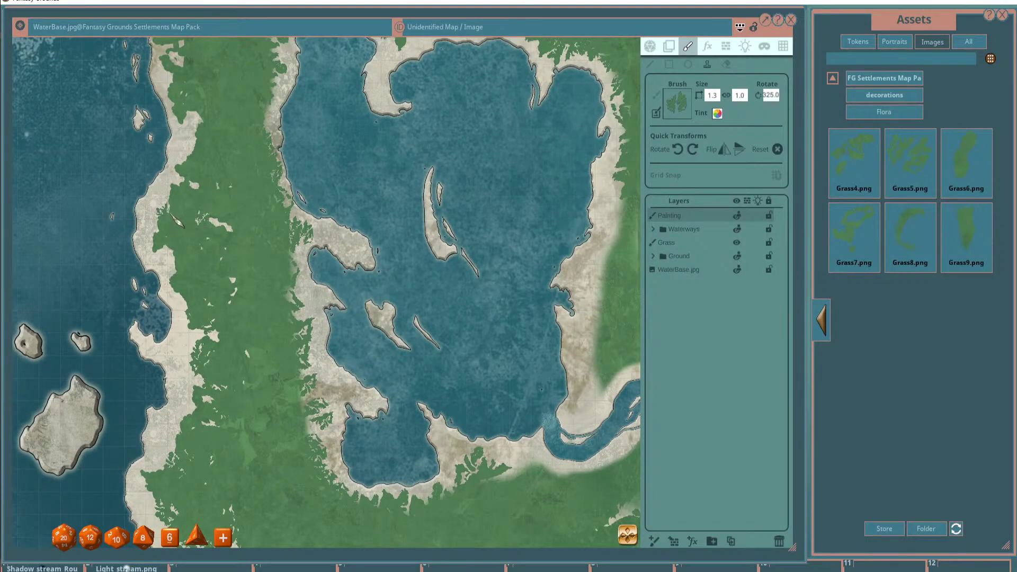
# Stamp Grass5.png along the sea coast west of the lake at 1.3 by 1.0 and 1.6 by 1.3, rotating to 380 and 415 degrees.
pyautogui.scroll(11, 185, 218)
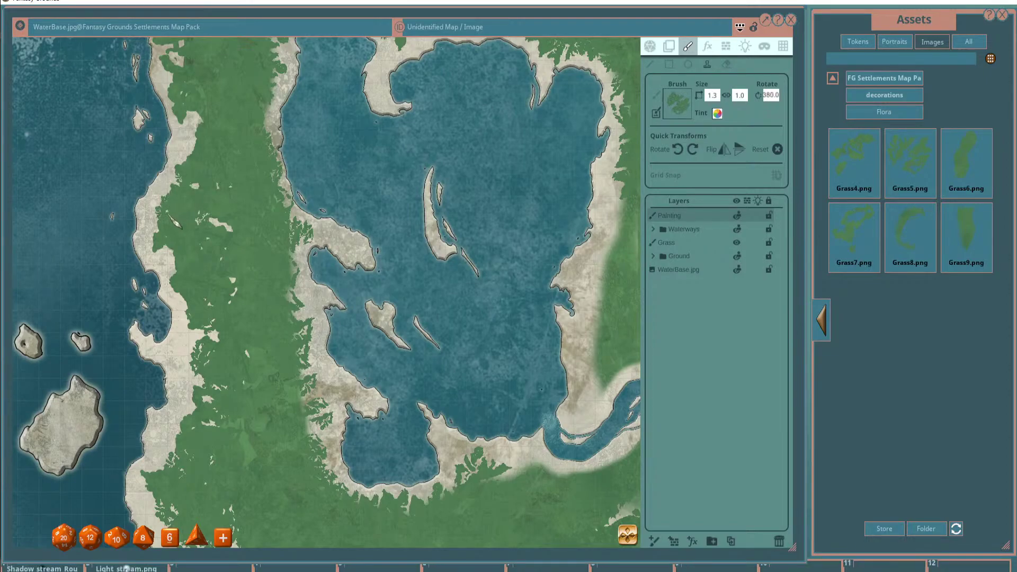
pyautogui.scroll(7, 162, 218)
pyautogui.scroll(-2, 162, 217)
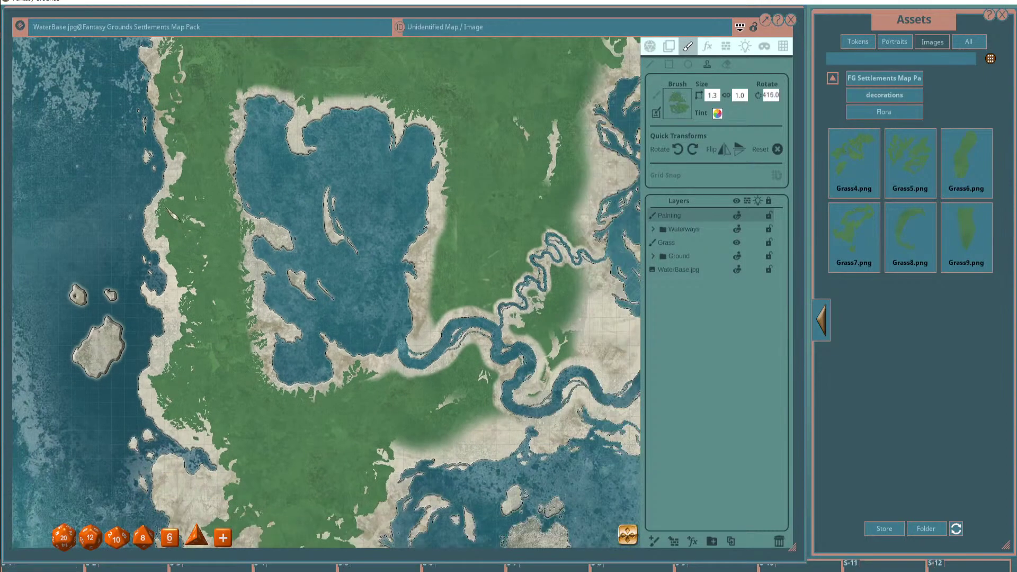
pyautogui.scroll(3, 168, 218)
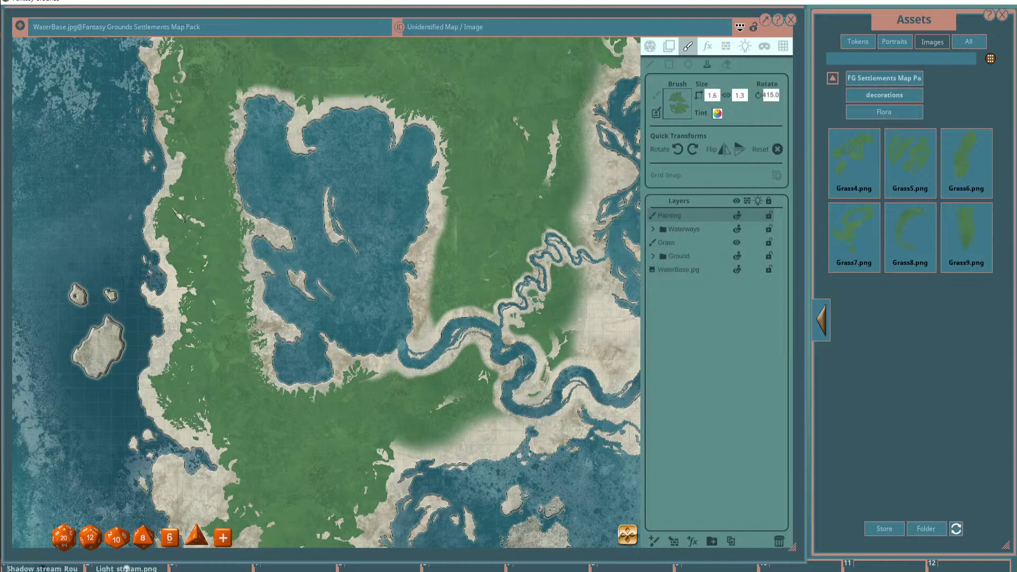
pyautogui.scroll(3, 215, 199)
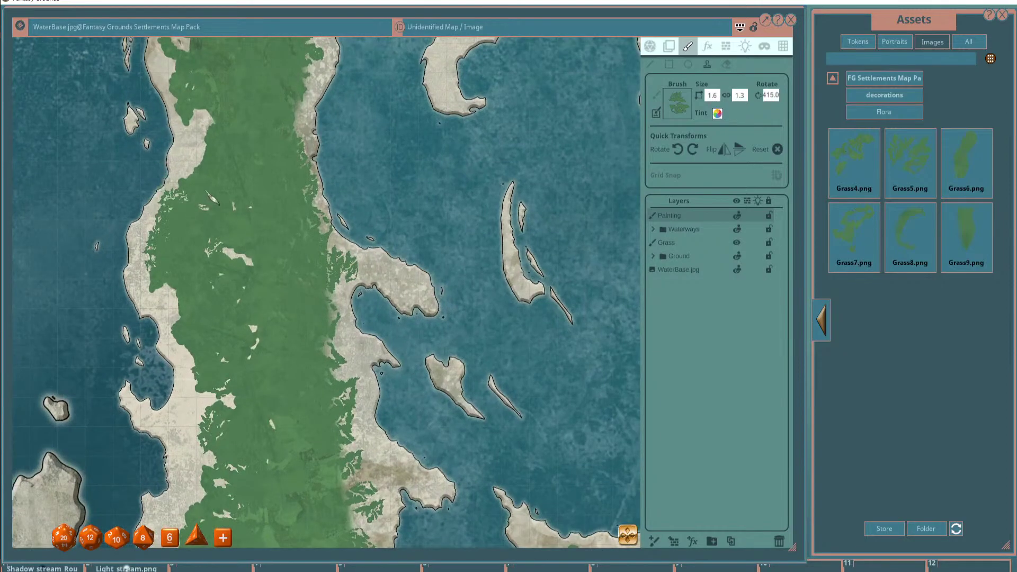
pyautogui.scroll(-3, 286, 209)
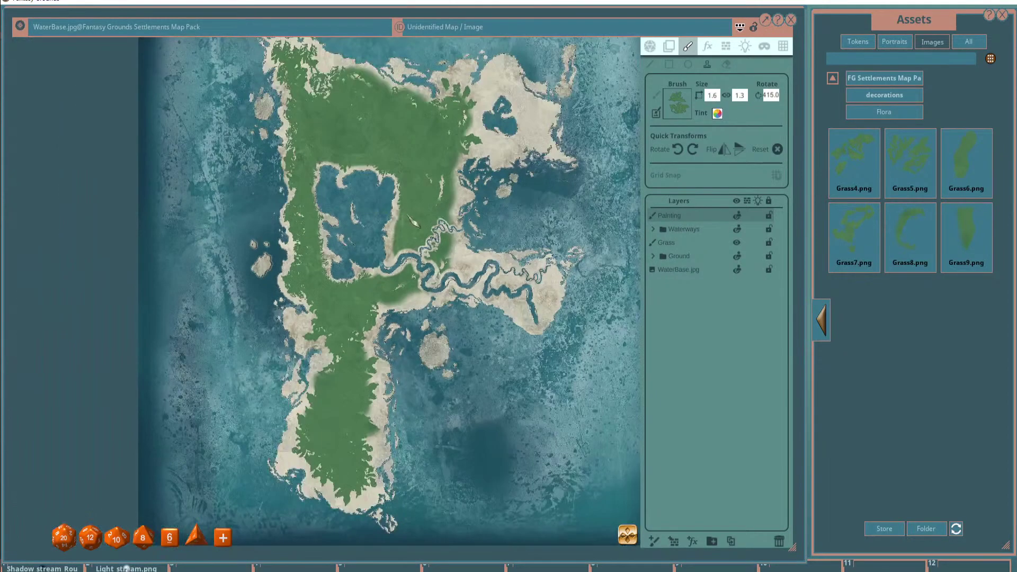
# Stamp 3.1 by 2.5 Grass5.png patches on the western edge of the land neck south of the lake, rotating to 465 and 490 degrees.
pyautogui.moveTo(412, 222); pyautogui.dragTo(388, 238)
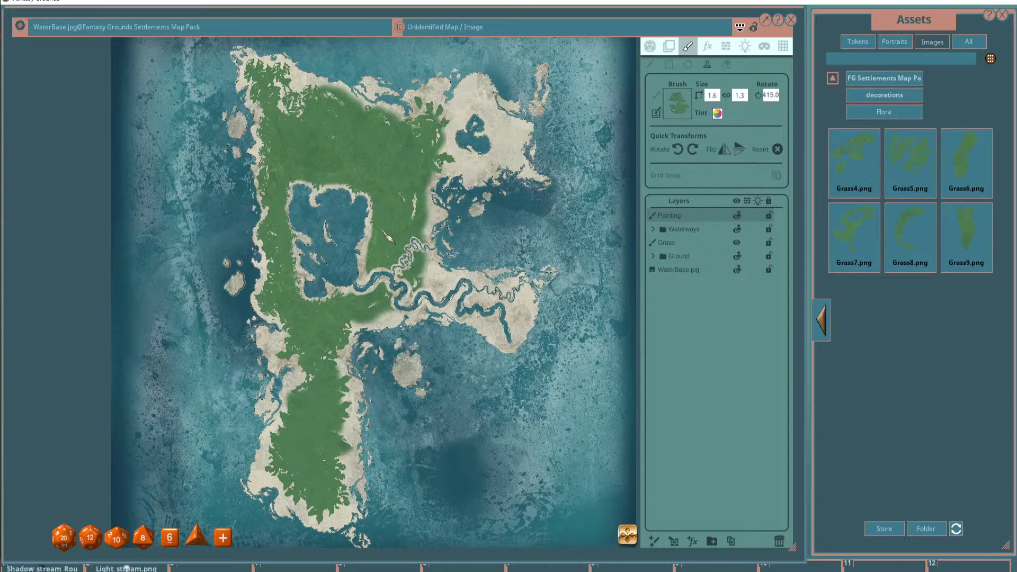
pyautogui.scroll(3, 371, 381)
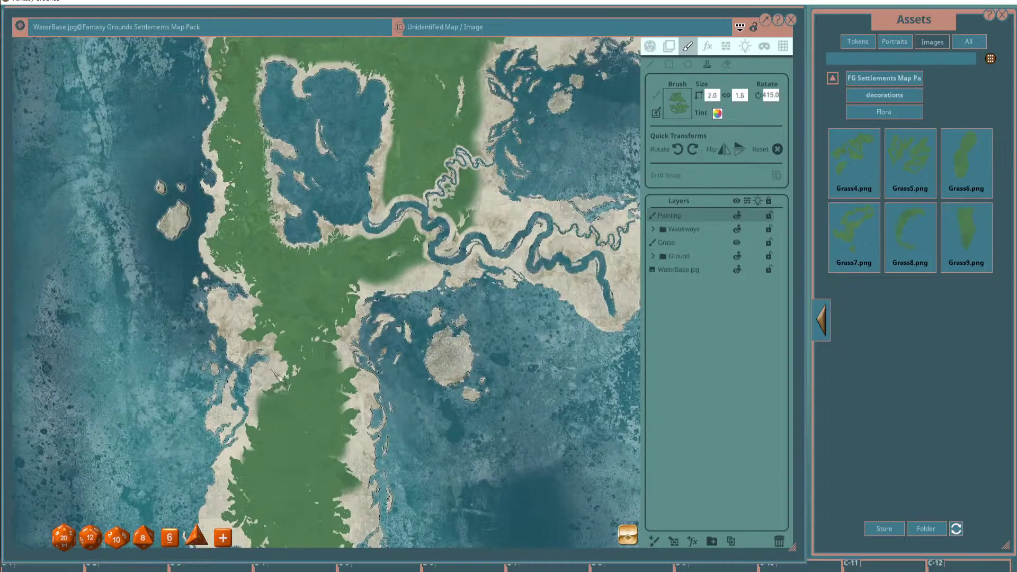
pyautogui.scroll(5, 278, 424)
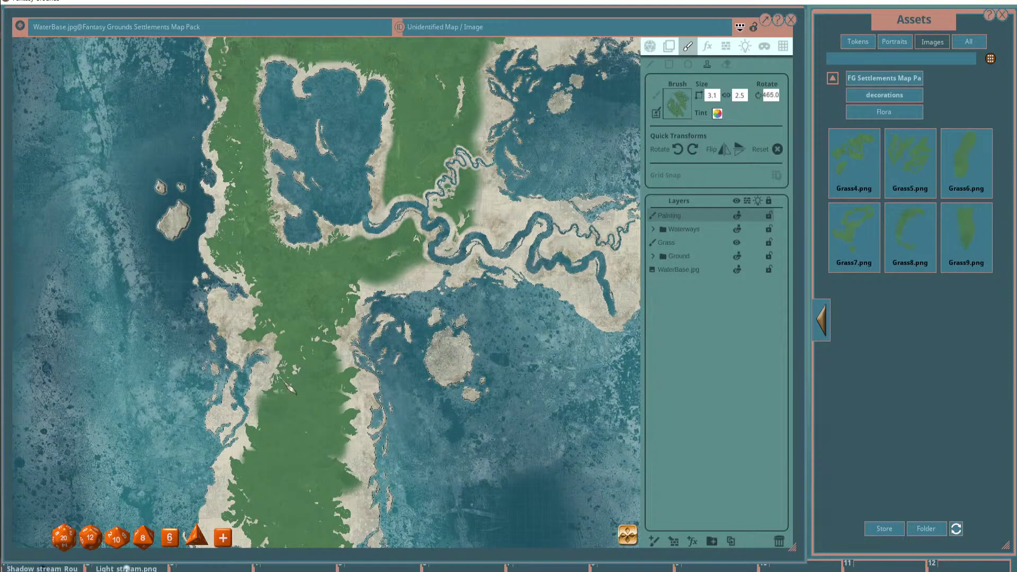
pyautogui.scroll(5, 286, 398)
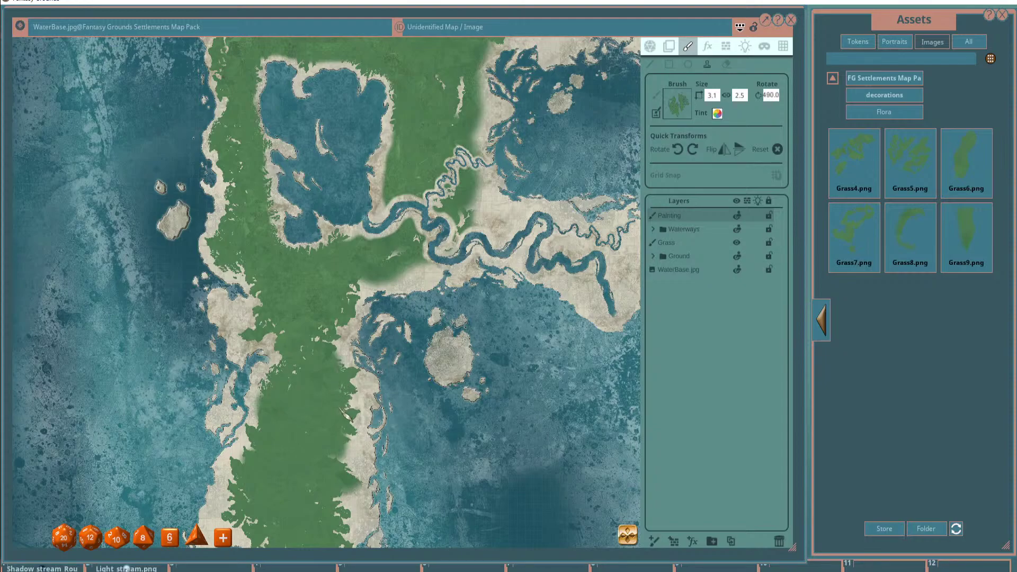
pyautogui.scroll(5, 339, 459)
# Stamp 3.1 by 2.5 Grass5.png patches along the lake's southeastern shore, rotating to 535 and 585 degrees.
pyautogui.scroll(-5, 279, 411)
pyautogui.scroll(6, 374, 407)
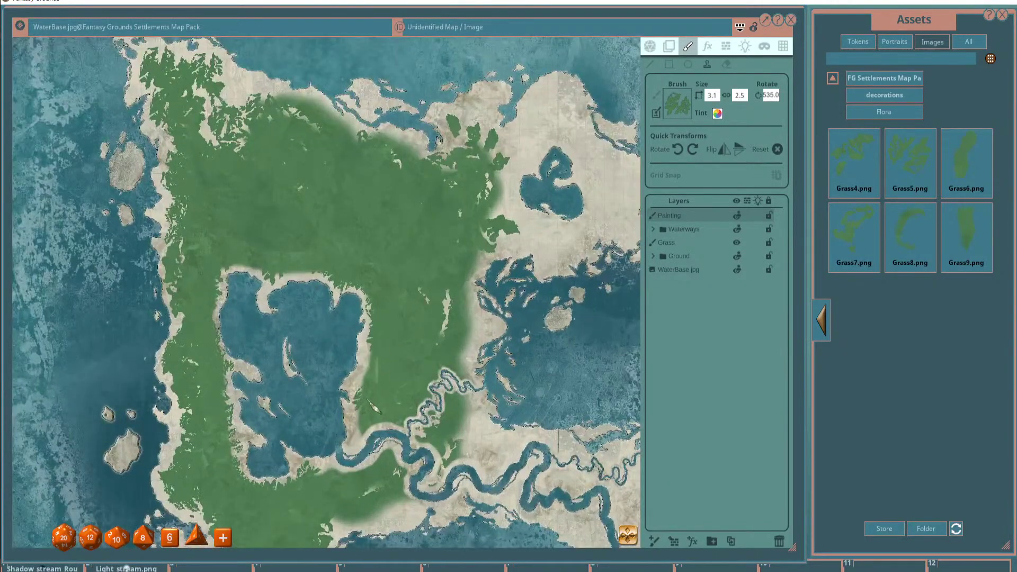
pyautogui.scroll(5, 379, 392)
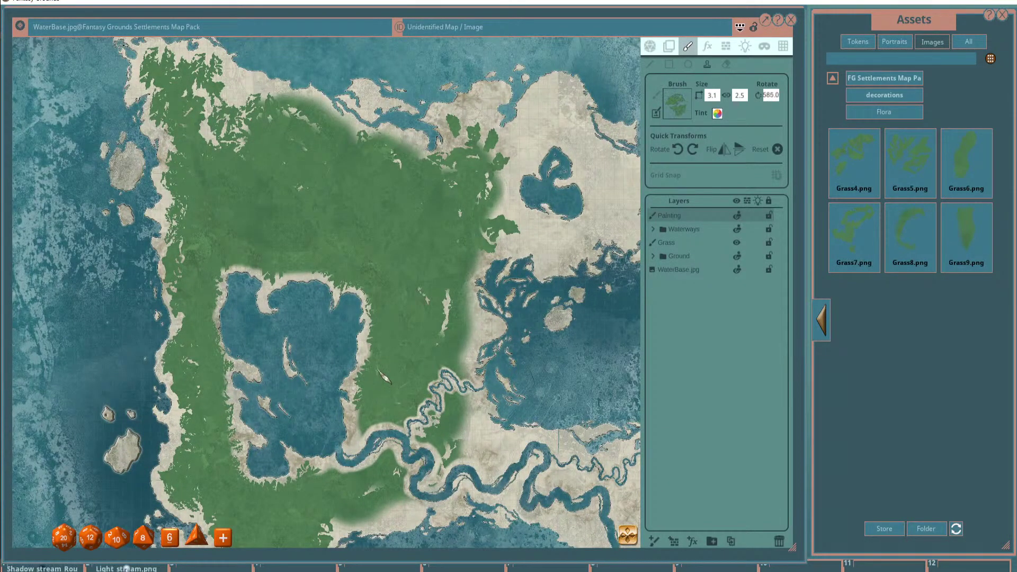
# Stamp small Grass5.png tufts on the lake's crescent island, shrinking the brush from 0.5 by 0.4 to 0.3 by 0.3 and rotating up to 740 degrees.
pyautogui.scroll(8, 300, 373)
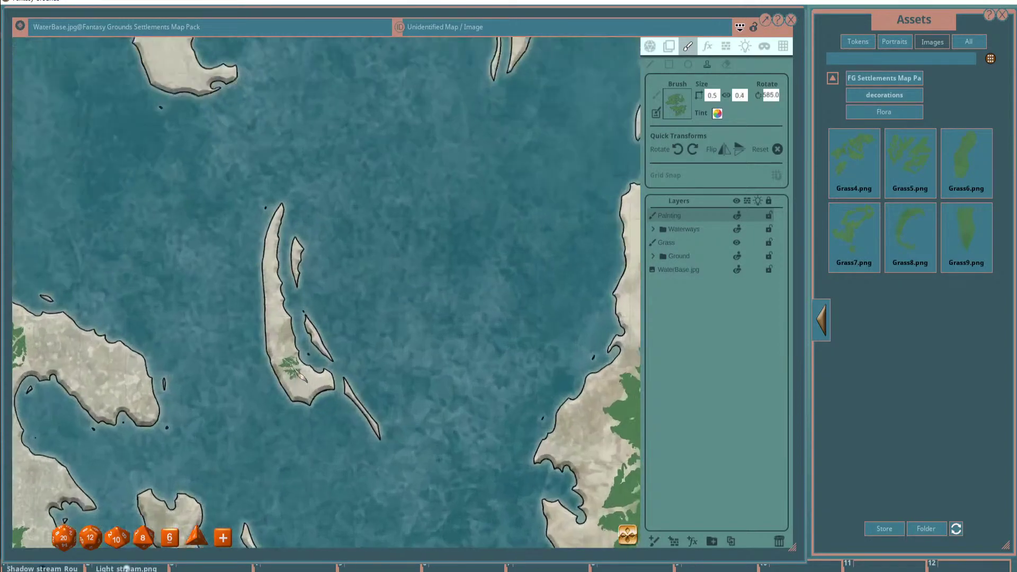
pyautogui.scroll(9, 300, 378)
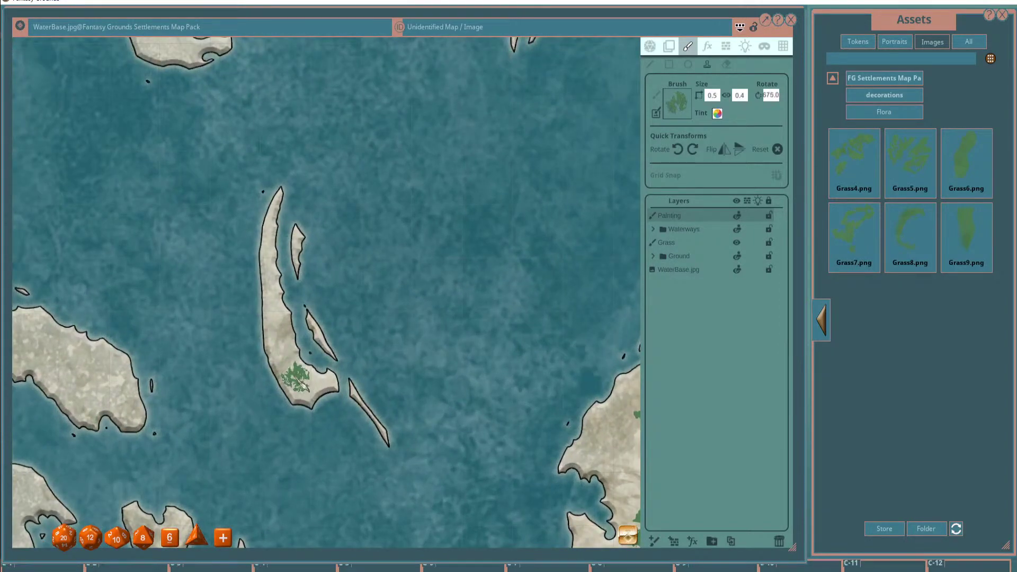
pyautogui.keyDown('ctrl'); pyautogui.scroll(-2, 297, 378); pyautogui.keyUp('ctrl')
pyautogui.scroll(7, 296, 374)
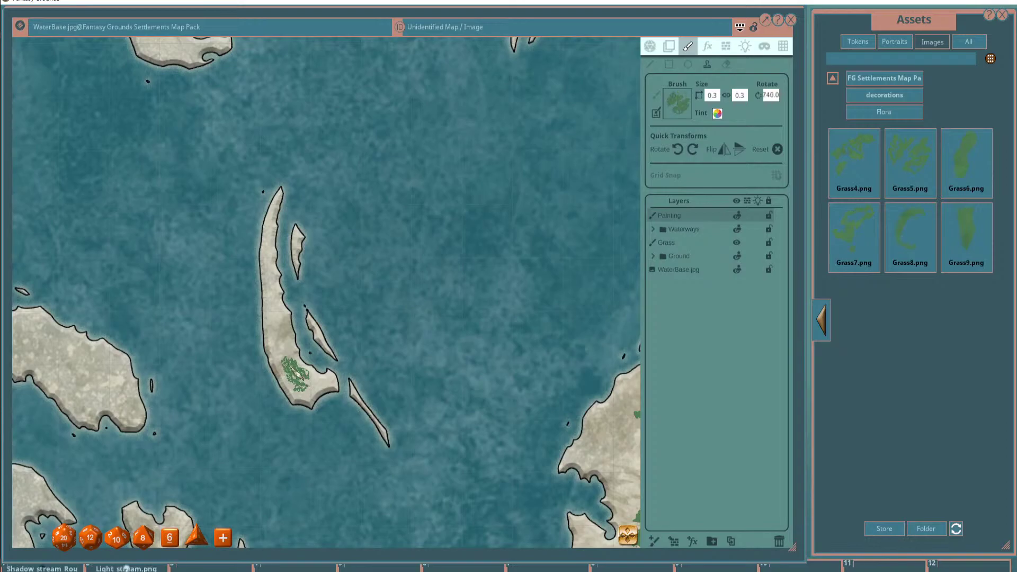
# Stamp an enlarged Grass5.png tuft near the tip of the peninsula on the lake's western side.
pyautogui.scroll(-3, 293, 358)
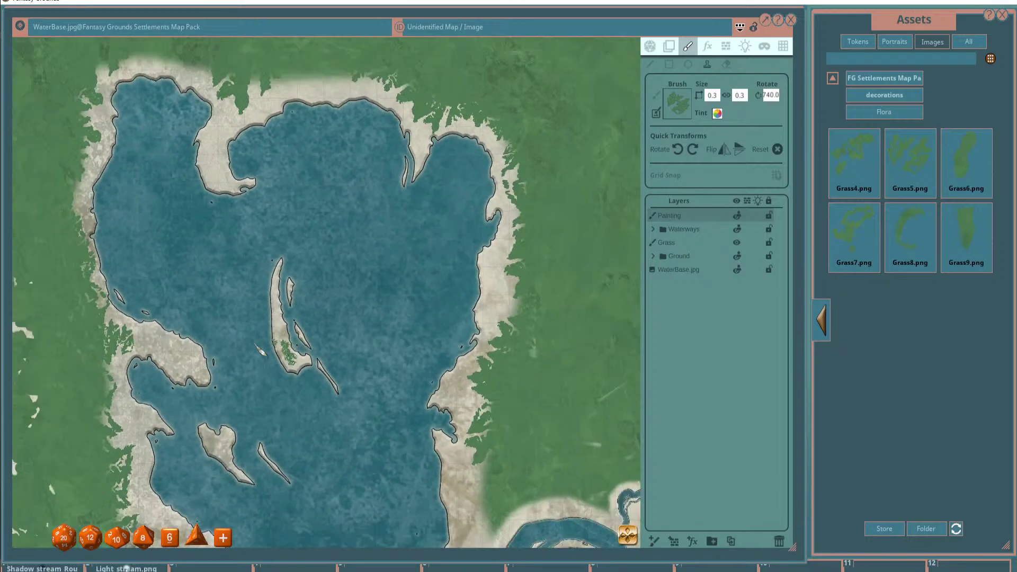
pyautogui.keyDown('ctrl'); pyautogui.scroll(7, 179, 354); pyautogui.keyUp('ctrl')
pyautogui.click(179, 354)
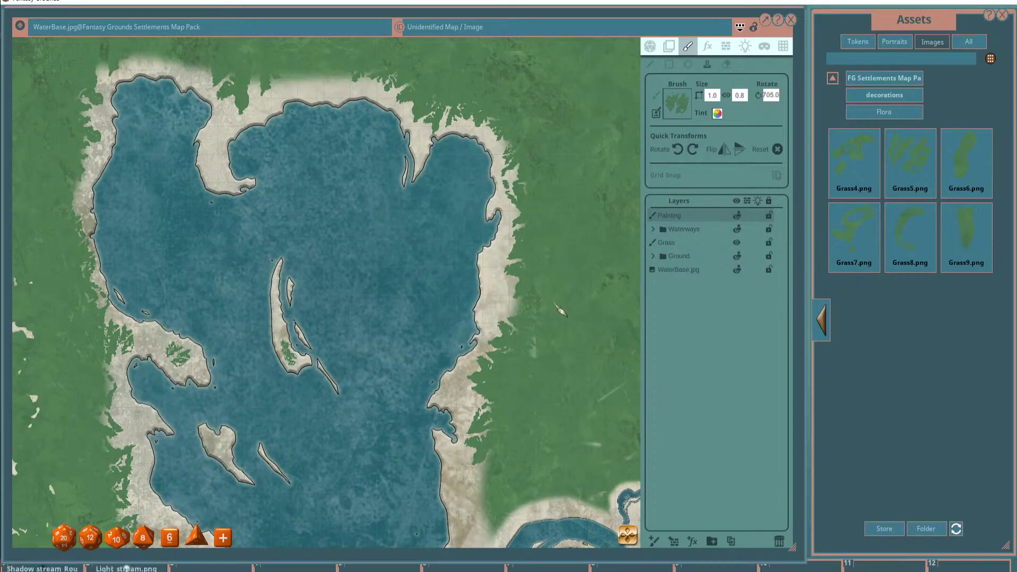
# Set Grass8.png as the brush and stamp a curved grass patch on the lake's western peninsula, sizing it 0.9 by 1.3.
pyautogui.moveTo(908, 222); pyautogui.dragTo(678, 108)
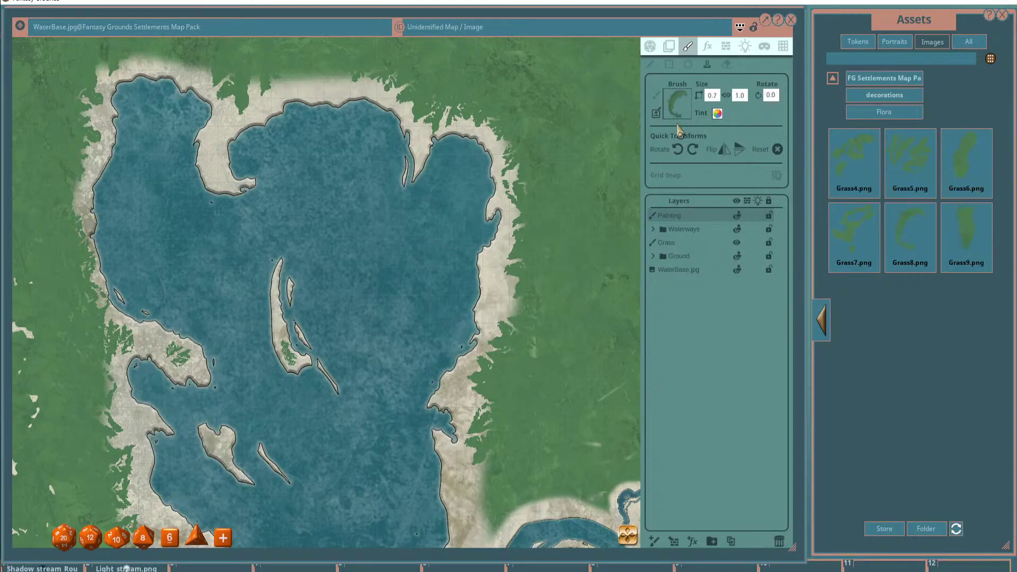
pyautogui.keyDown('ctrl'); pyautogui.scroll(7, 160, 348); pyautogui.keyUp('ctrl')
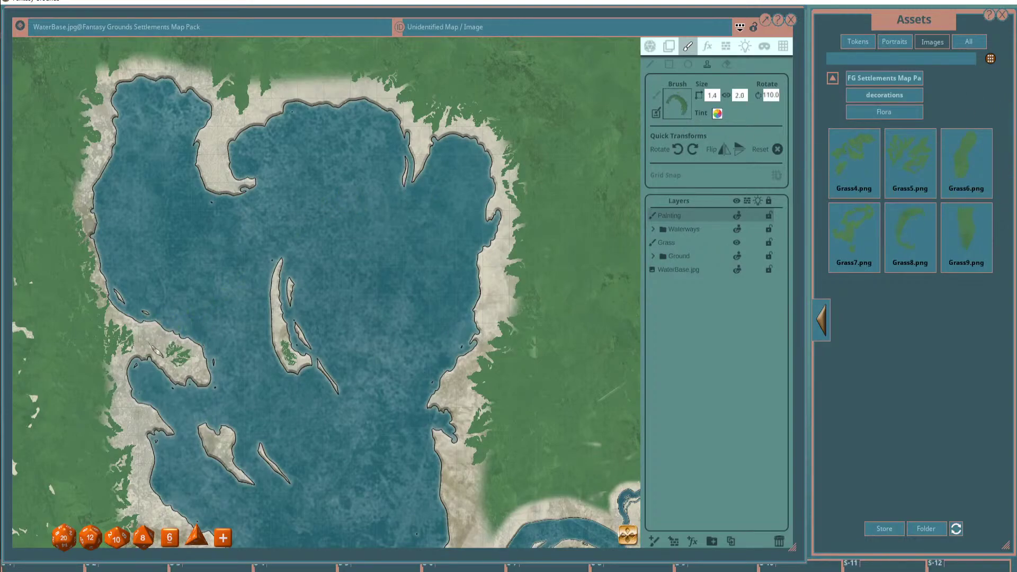
pyautogui.keyDown('alt'); pyautogui.scroll(7, 160, 348); pyautogui.keyUp('alt')
pyautogui.keyDown('ctrl'); pyautogui.scroll(-5, 154, 347); pyautogui.keyUp('ctrl')
pyautogui.keyDown('alt'); pyautogui.scroll(-2, 154, 347); pyautogui.keyUp('alt')
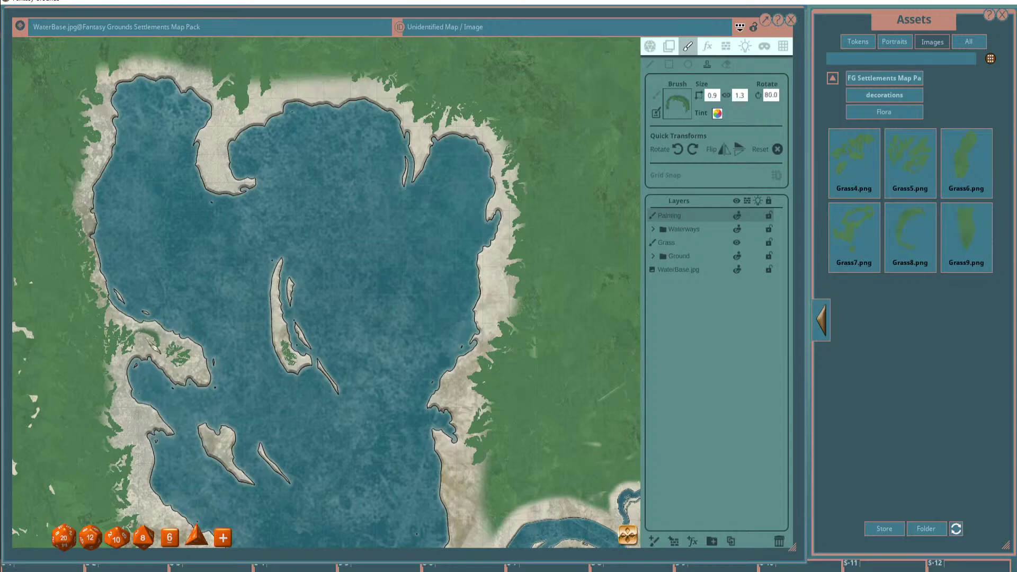
# Stamp more Grass8.png curves linking the western peninsula's tufts to the mainland, rotating through 170, 235 and 270 degrees and shrinking to 0.7 by 1.0.
pyautogui.scroll(2, 153, 347)
pyautogui.keyDown('alt'); pyautogui.scroll(9, 154, 348); pyautogui.keyUp('alt')
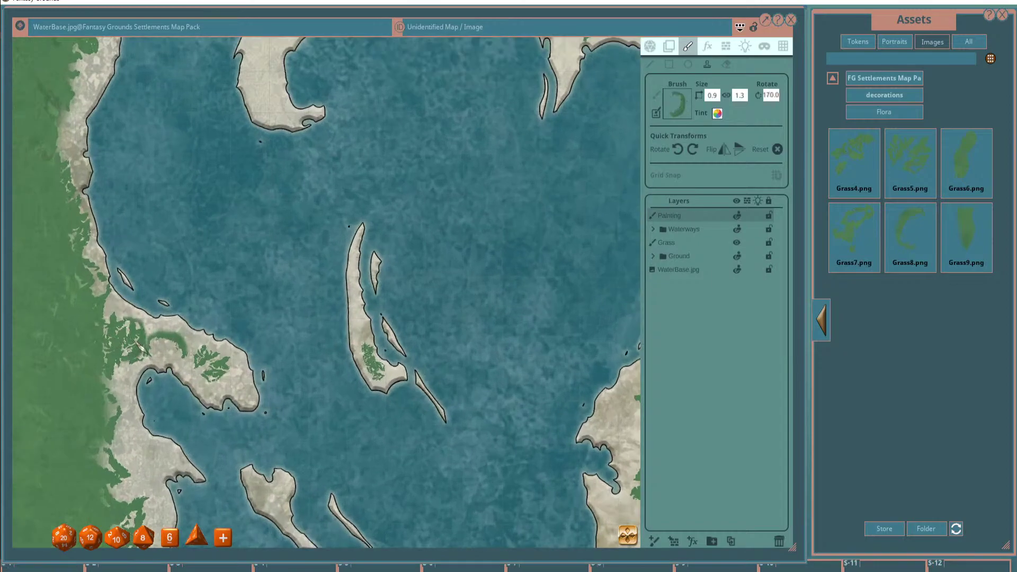
pyautogui.keyDown('alt'); pyautogui.scroll(2, 153, 352); pyautogui.keyUp('alt')
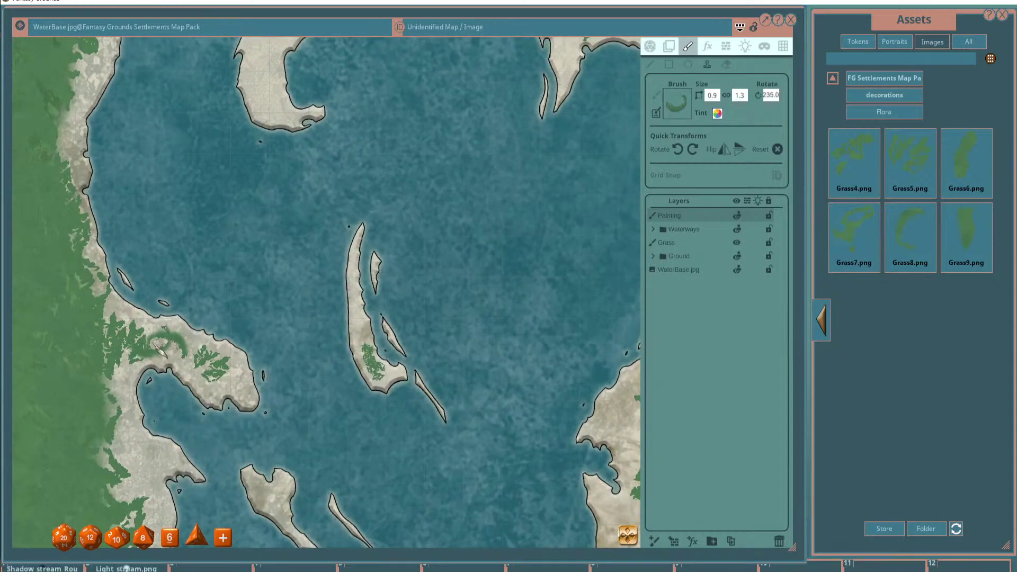
pyautogui.moveTo(160, 351)
pyautogui.mouseDown()
pyautogui.moveTo(212, 358)
pyautogui.moveTo(175, 344)
pyautogui.mouseUp()
pyautogui.keyDown('alt'); pyautogui.scroll(2, 174, 344); pyautogui.keyUp('alt')
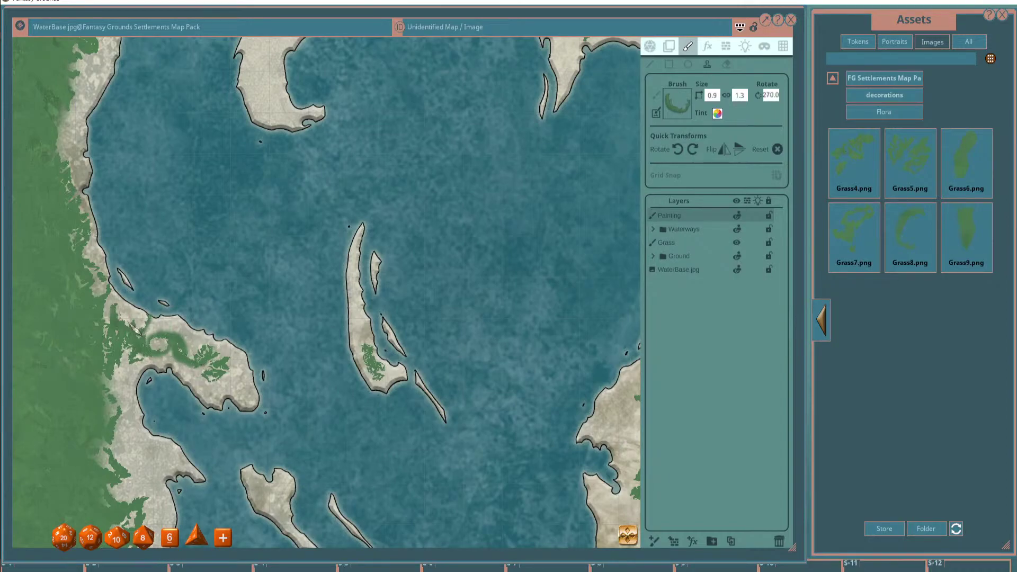
pyautogui.keyDown('ctrl'); pyautogui.scroll(-2, 137, 329); pyautogui.keyUp('ctrl')
pyautogui.keyDown('alt'); pyautogui.scroll(-1, 159, 339); pyautogui.keyUp('alt')
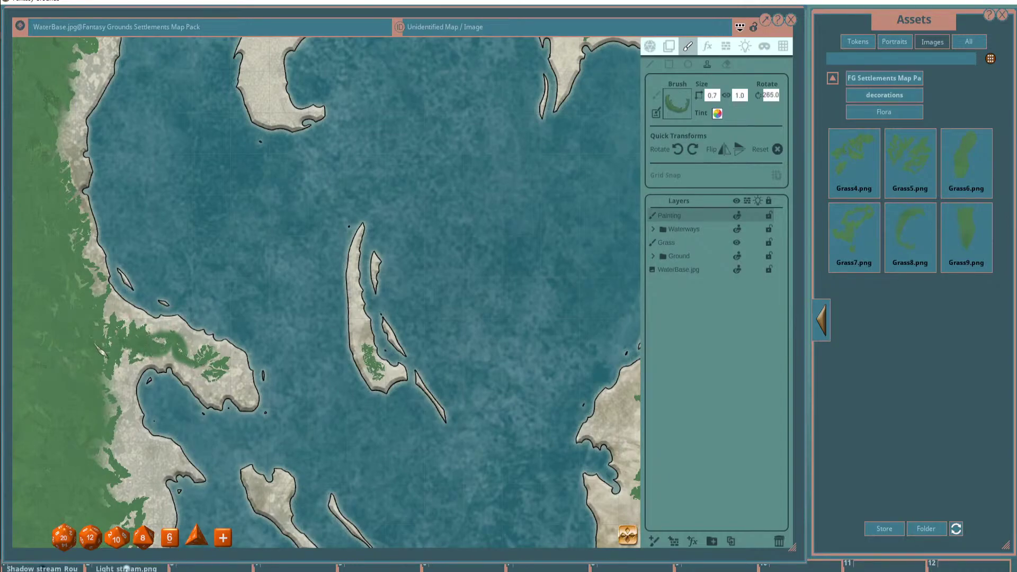
# Stamp Grass8.png curves enlarged to 3.4 by 4.8 across the grassland north of the lake, rotating to 235 and 270 degrees.
pyautogui.scroll(-10, 282, 334)
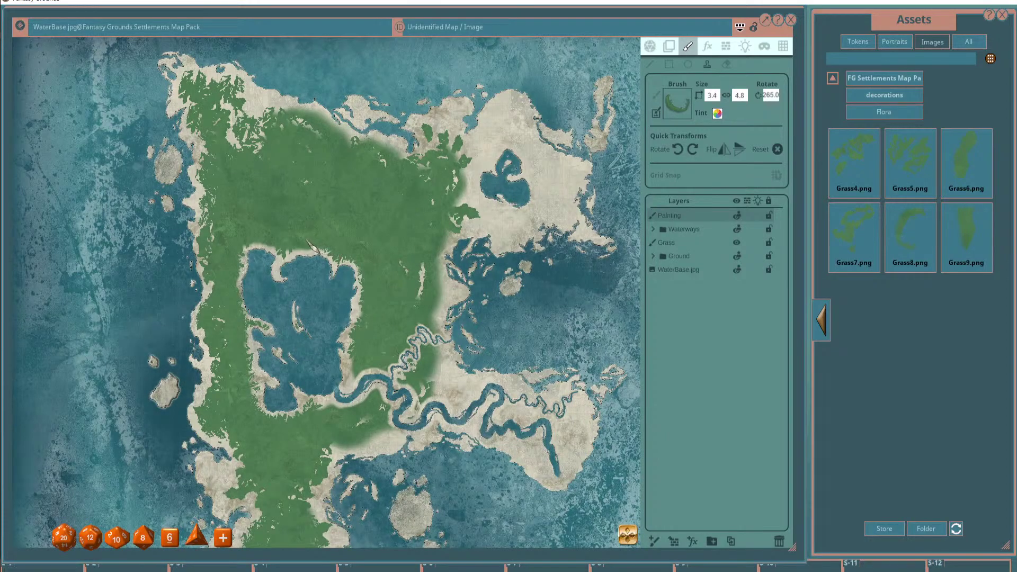
pyautogui.keyDown('alt'); pyautogui.scroll(-6, 318, 249); pyautogui.keyUp('alt')
pyautogui.scroll(5, 320, 251)
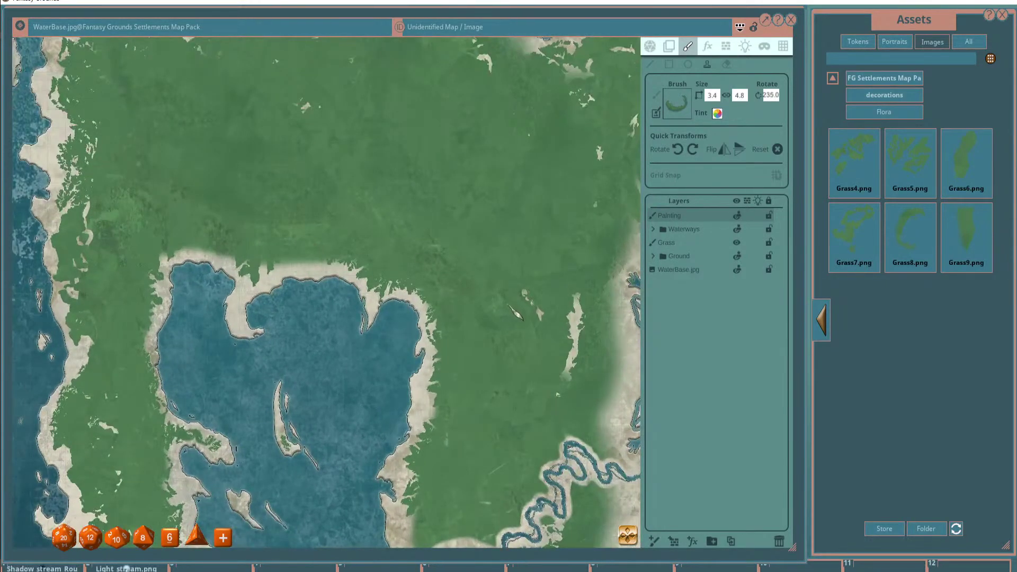
pyautogui.scroll(-3, 365, 264)
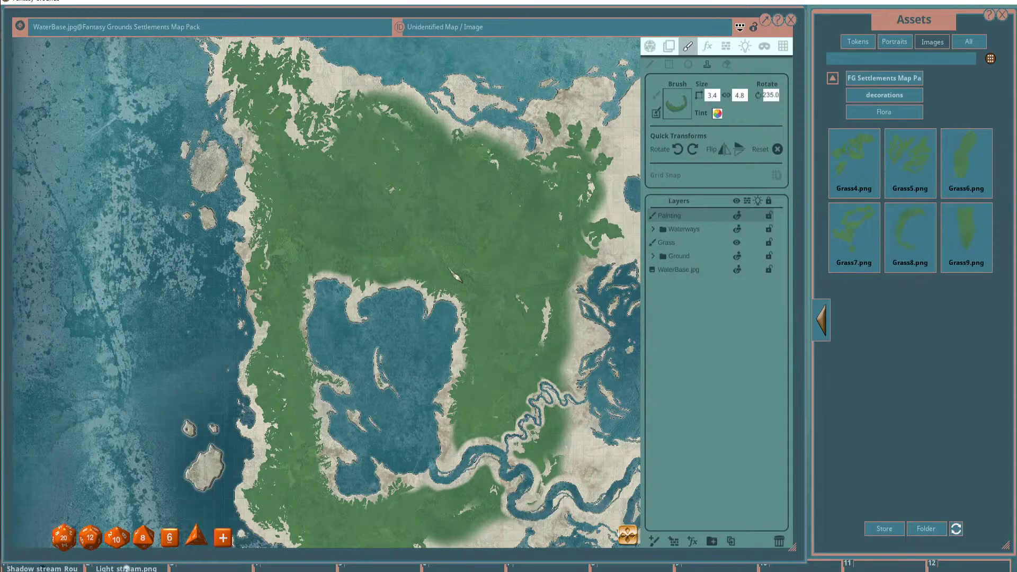
pyautogui.scroll(2, 455, 276)
pyautogui.keyDown('alt'); pyautogui.scroll(7, 410, 283); pyautogui.keyUp('alt')
pyautogui.scroll(-3, 411, 284)
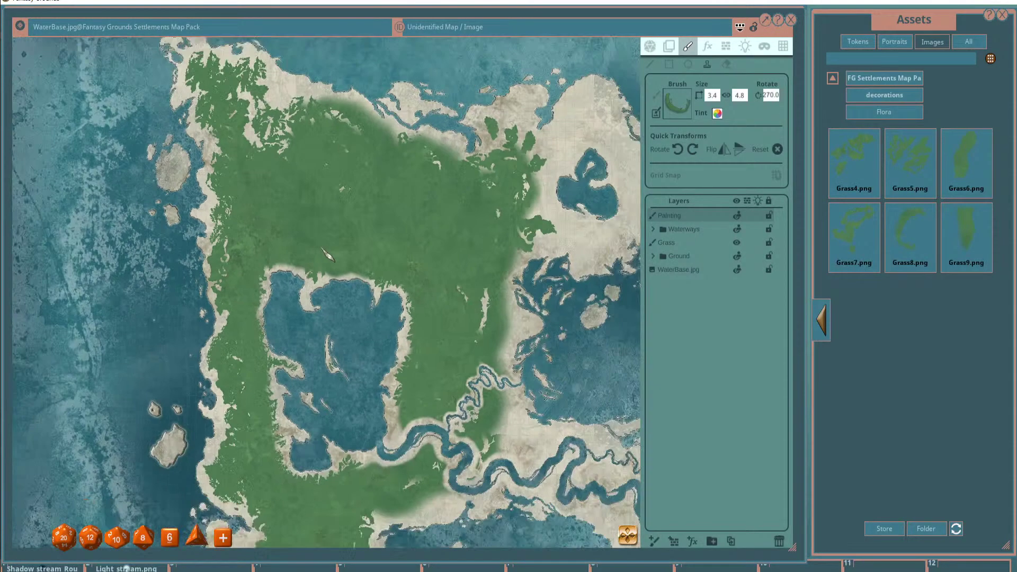
pyautogui.scroll(2, 413, 270)
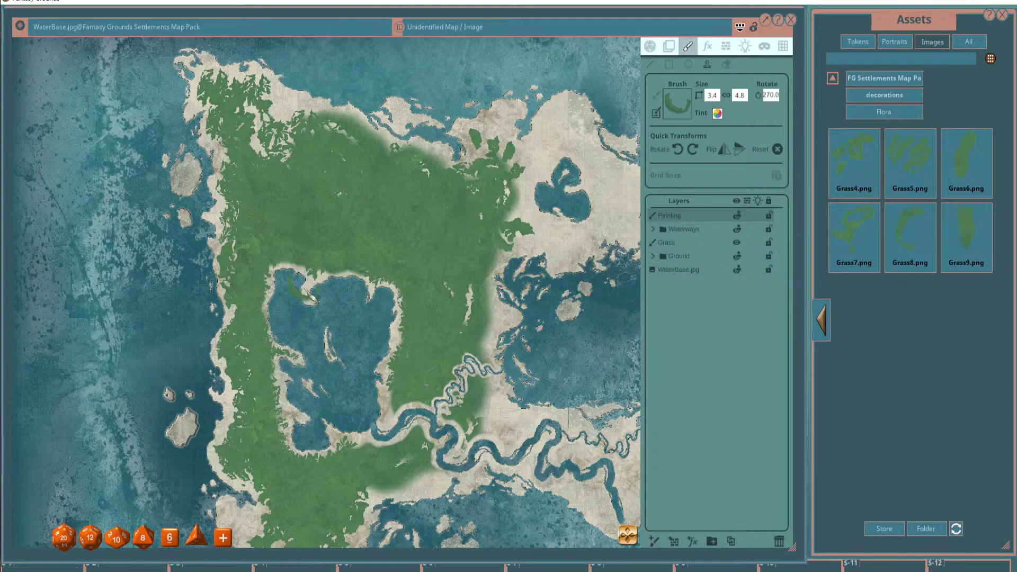
# Stamp 3.4 by 4.8 Grass8.png curves around the lake's northern shore inlet, rotating to 380, 400 and 360 degrees.
pyautogui.keyDown('alt'); pyautogui.scroll(20, 315, 294); pyautogui.keyUp('alt')
pyautogui.scroll(2, 320, 295)
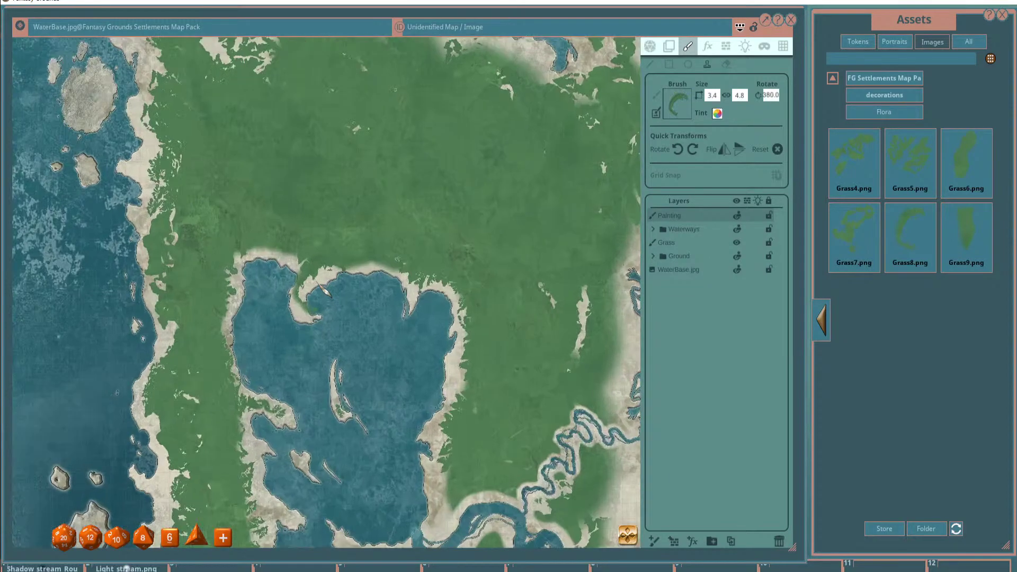
pyautogui.keyDown('alt'); pyautogui.scroll(4, 328, 281); pyautogui.keyUp('alt')
pyautogui.keyDown('alt'); pyautogui.scroll(1, 334, 261); pyautogui.keyUp('alt')
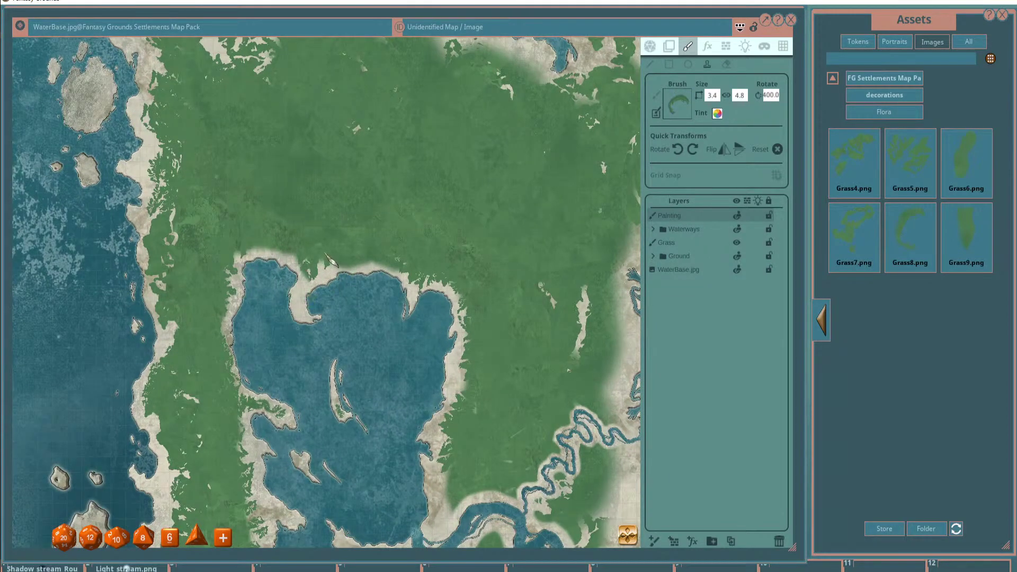
pyautogui.keyDown('alt'); pyautogui.scroll(-20, 347, 233); pyautogui.keyUp('alt')
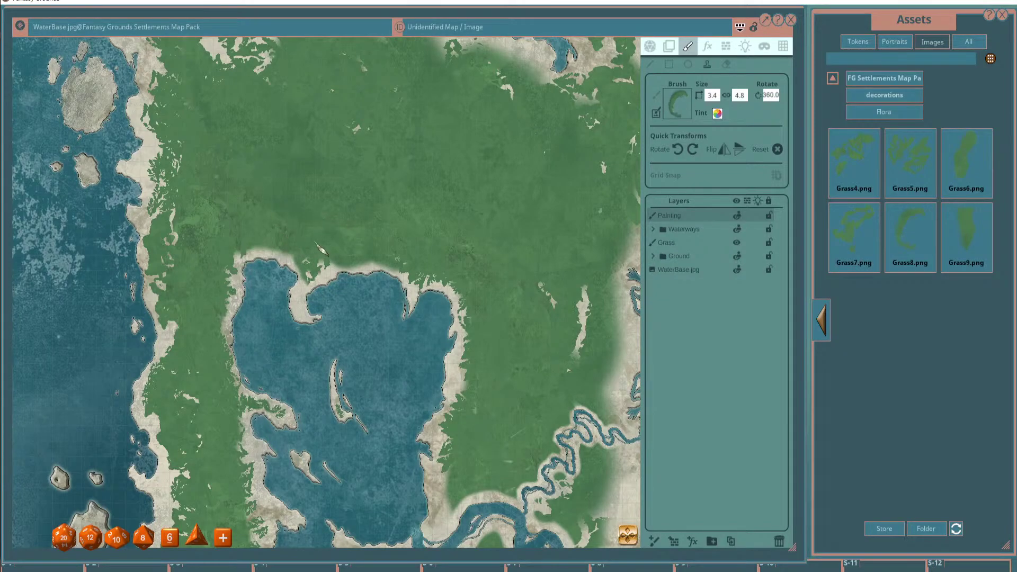
# Stamp 3.4 by 4.8 Grass8.png curves over the grassland east of the lake, varying the rotation from 260 to 360 degrees.
pyautogui.scroll(-4, 322, 251)
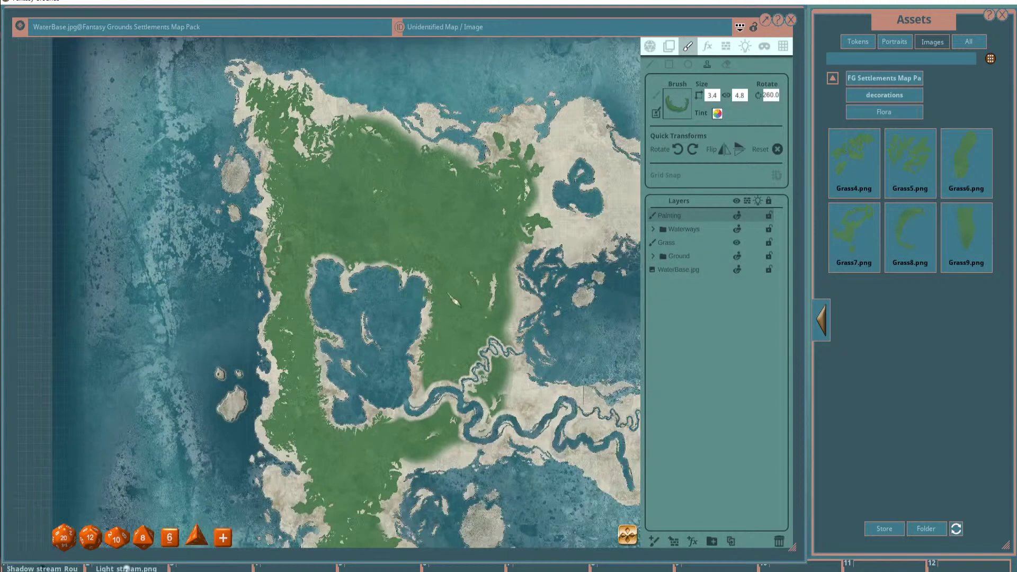
pyautogui.scroll(3, 339, 275)
pyautogui.keyDown('alt'); pyautogui.scroll(10, 275, 318); pyautogui.keyUp('alt')
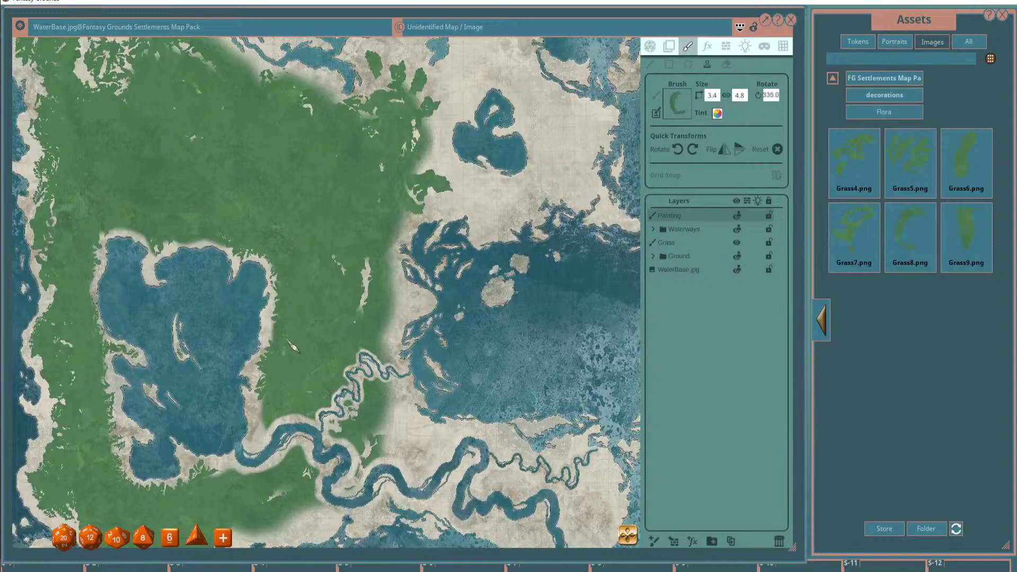
pyautogui.scroll(4, 318, 305)
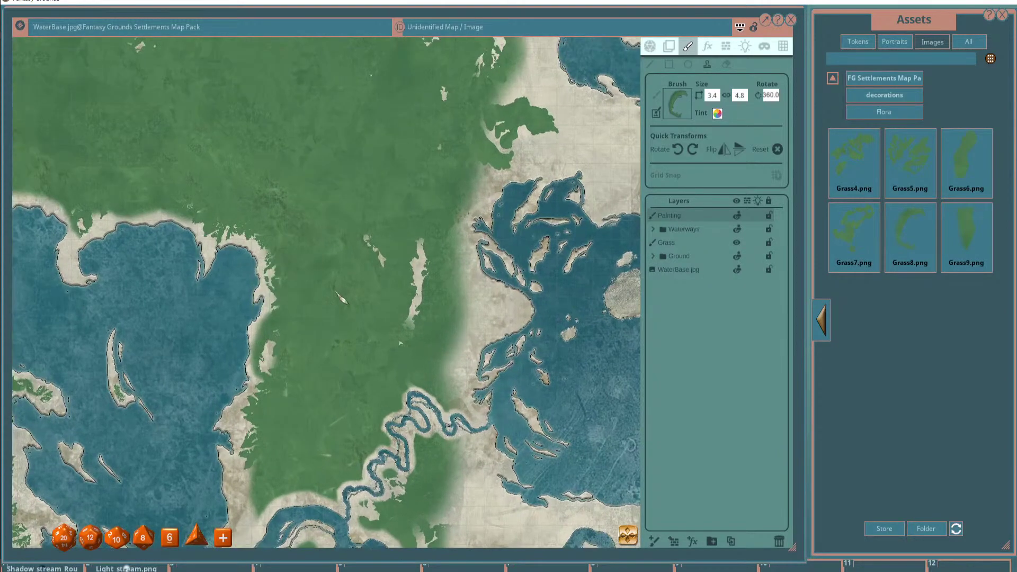
pyautogui.scroll(-3, 339, 318)
pyautogui.keyDown('alt'); pyautogui.scroll(-2, 315, 363); pyautogui.keyUp('alt')
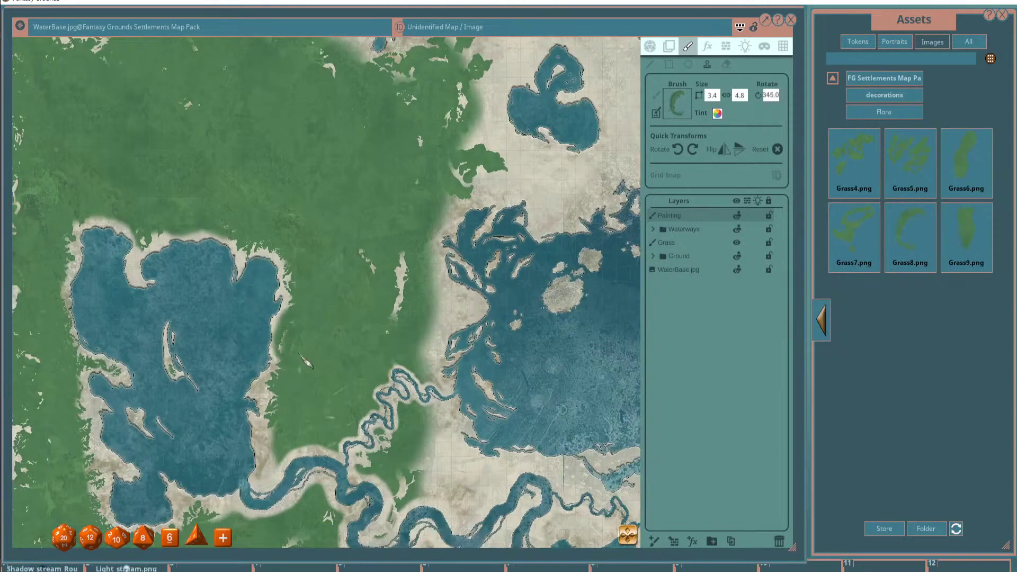
pyautogui.scroll(-3, 364, 335)
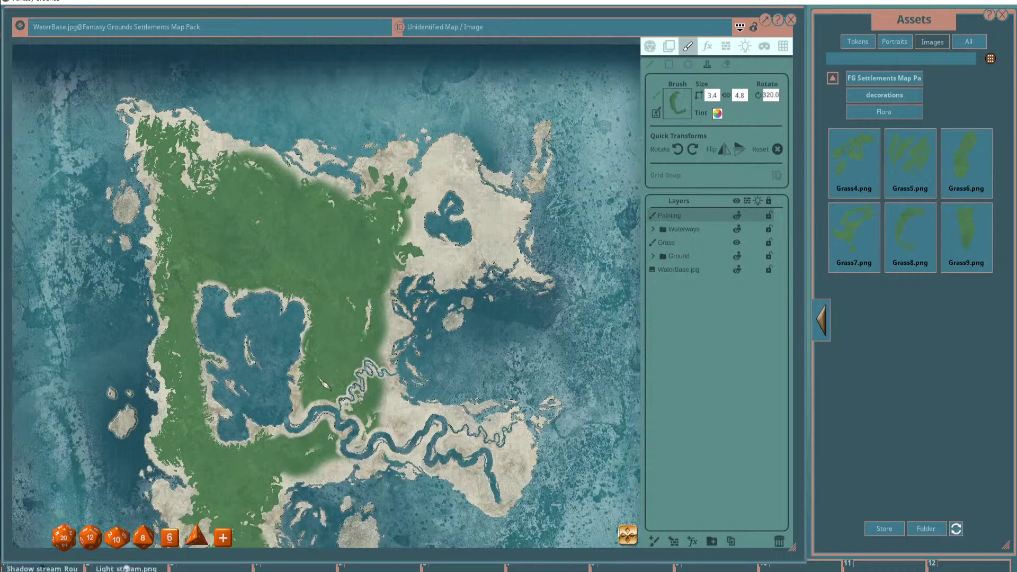
pyautogui.keyDown('alt'); pyautogui.scroll(-3, 317, 406); pyautogui.keyUp('alt')
# Stamp Grass8.png curves reduced to 1.7 by 2.4 near the lake's southeastern shore and river mouth, rotating to 340, 260 and 180 degrees.
pyautogui.scroll(2, 290, 377)
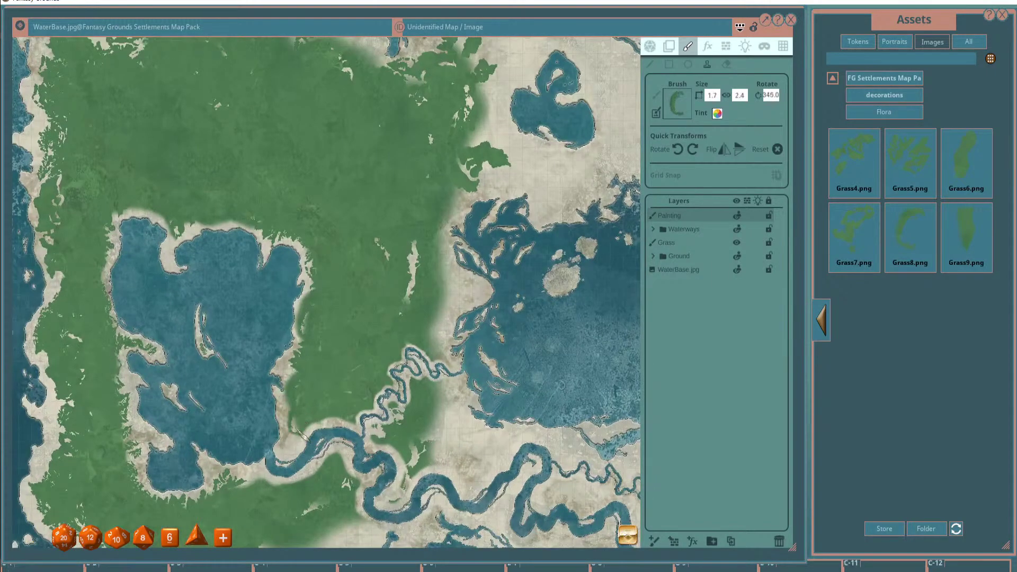
pyautogui.scroll(-3, 302, 429)
pyautogui.scroll(2, 280, 392)
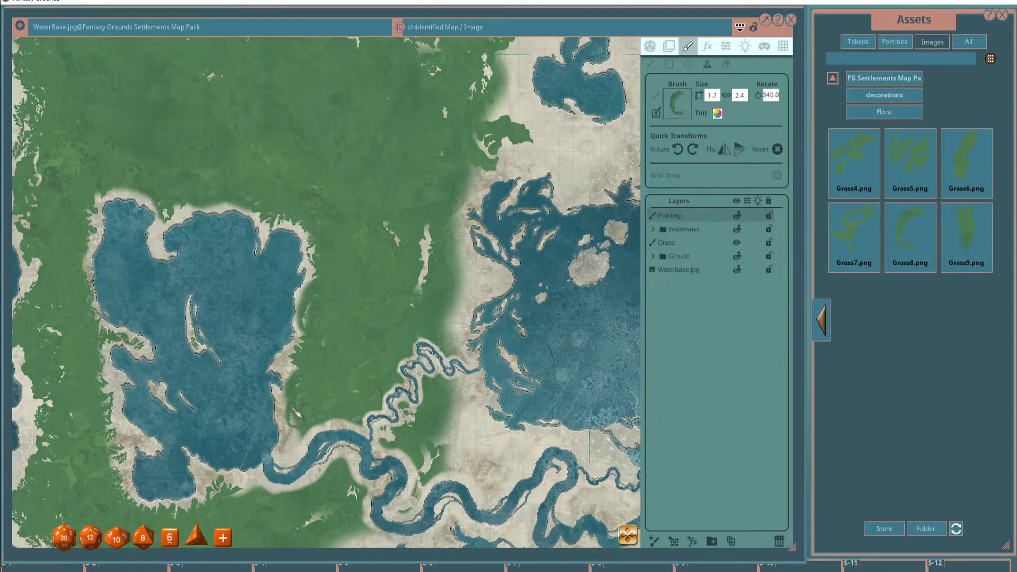
pyautogui.scroll(1, 309, 417)
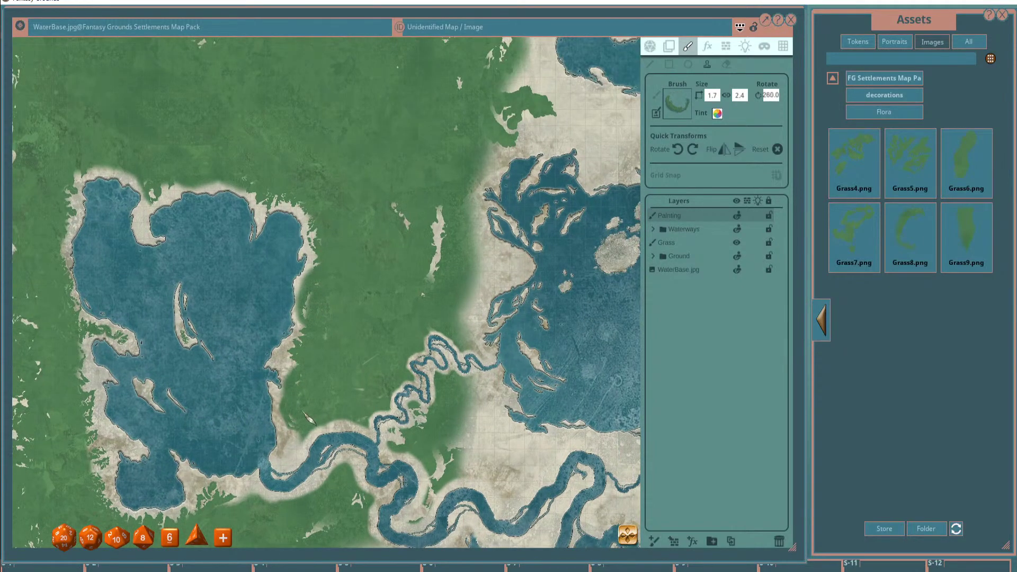
pyautogui.keyDown('shift'); pyautogui.scroll(-3, 310, 424); pyautogui.keyUp('shift')
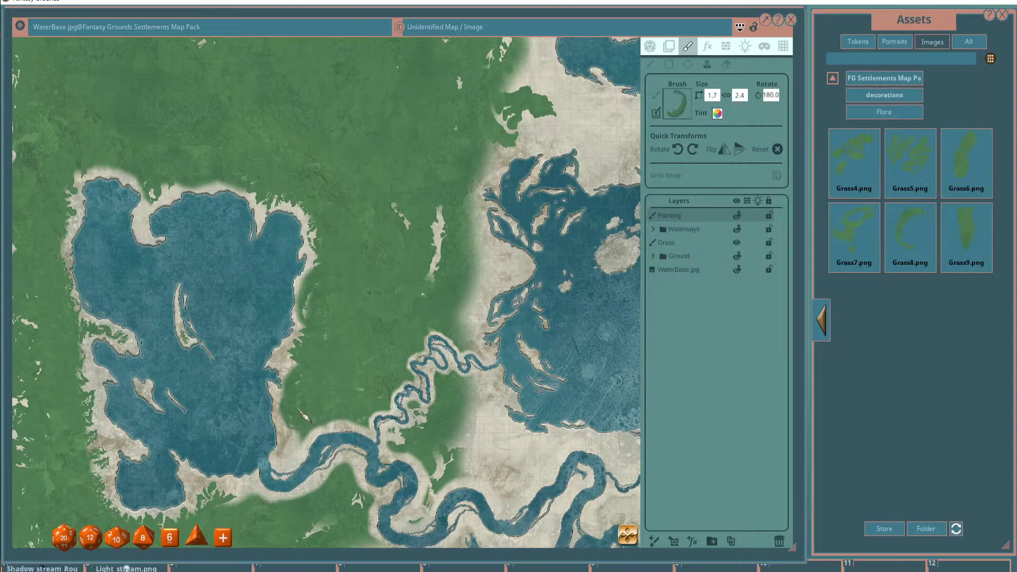
pyautogui.scroll(-3, 304, 423)
pyautogui.scroll(2, 255, 445)
# Stamp Grass8.png curves enlarged to 4.2 by 6.0 on the land southwest of the lake, rotated to 140 degrees.
pyautogui.scroll(2, 256, 445)
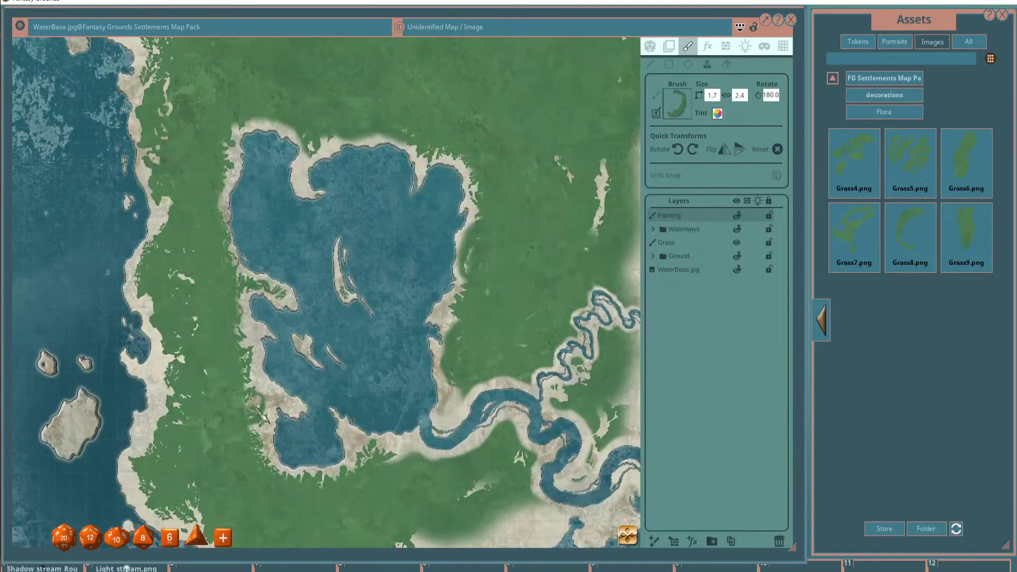
pyautogui.keyDown('shift'); pyautogui.scroll(-2, 252, 418); pyautogui.keyUp('shift')
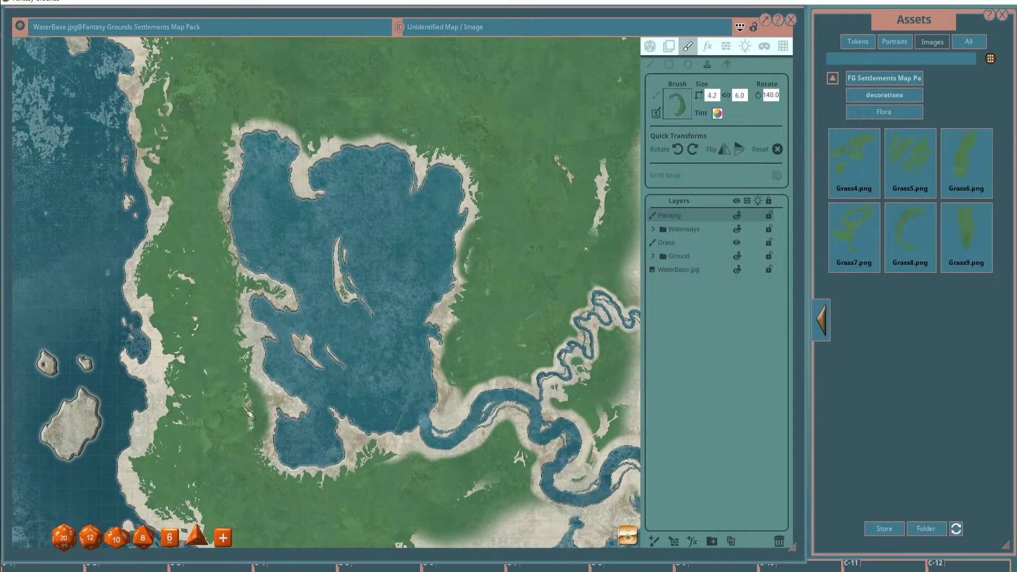
pyautogui.scroll(-2, 360, 450)
pyautogui.scroll(-4, 364, 454)
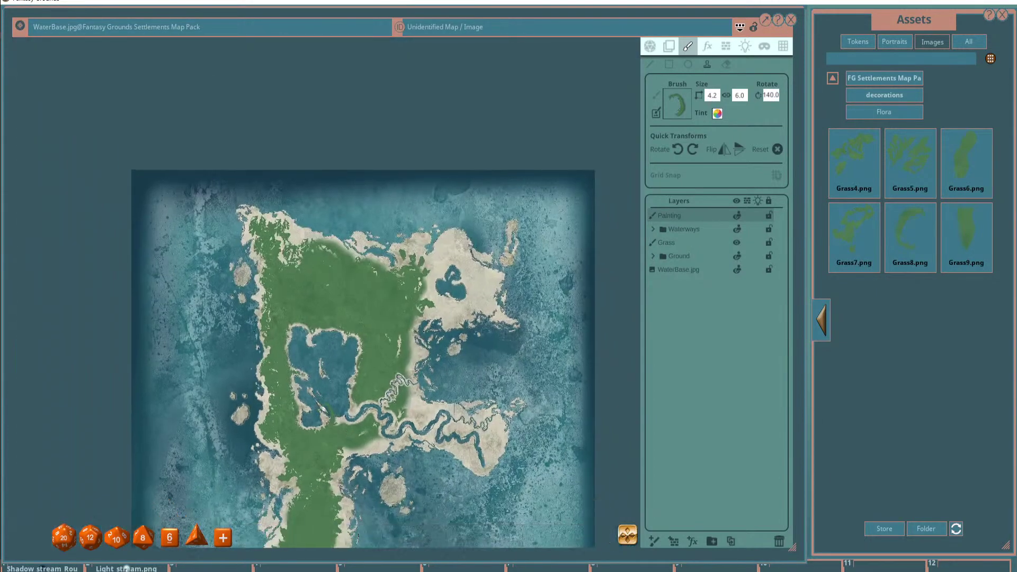
# Stamp Grass8.png curves on the southern landmass at 12.8 by 18.2, rotated to 155 and 275 degrees, and at 8.2 by 11.6, rotated to 335.
pyautogui.scroll(2, 318, 422)
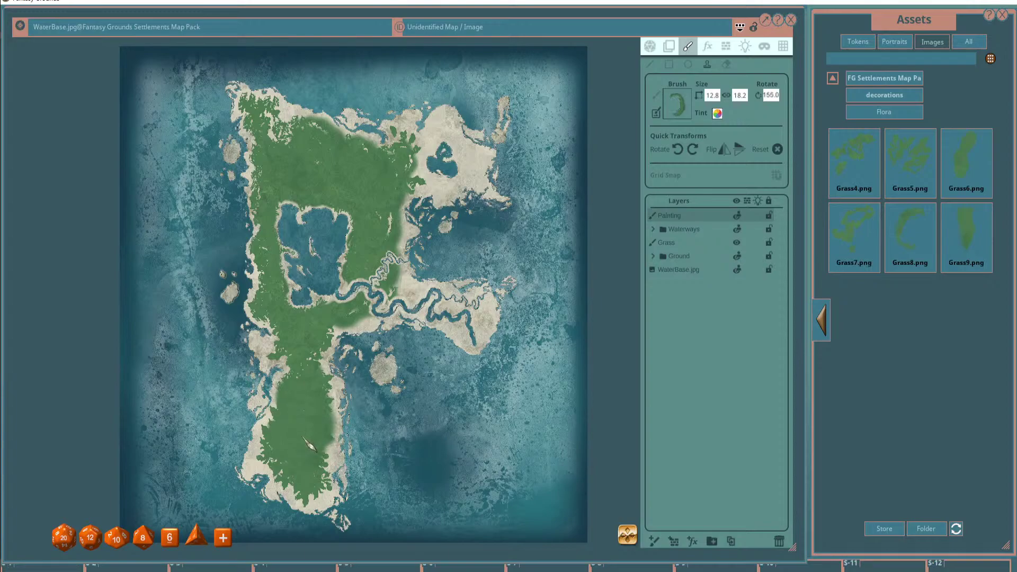
pyautogui.click(309, 438)
pyautogui.scroll(5, 297, 424)
pyautogui.scroll(8, 300, 438)
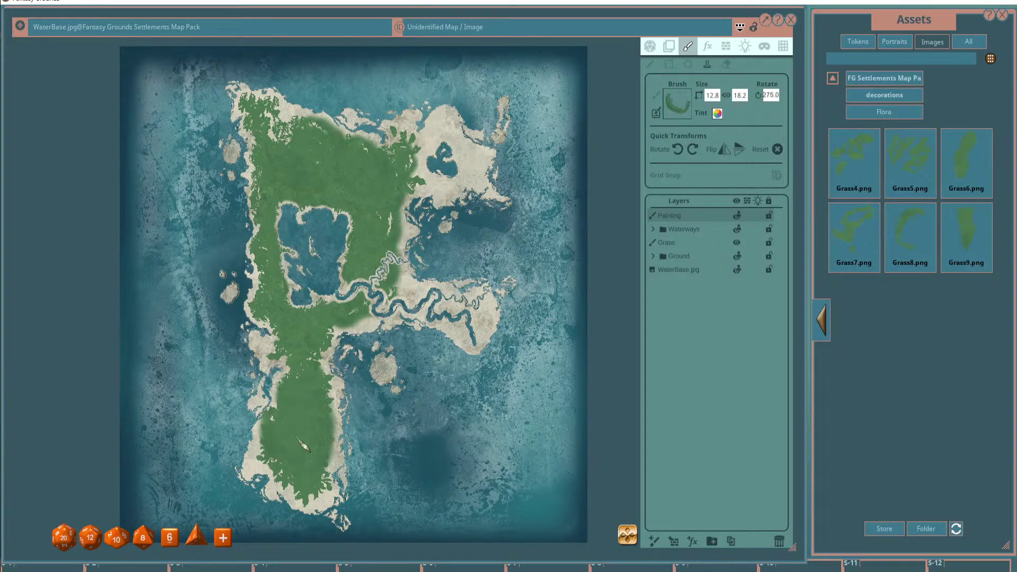
pyautogui.scroll(-2, 298, 436)
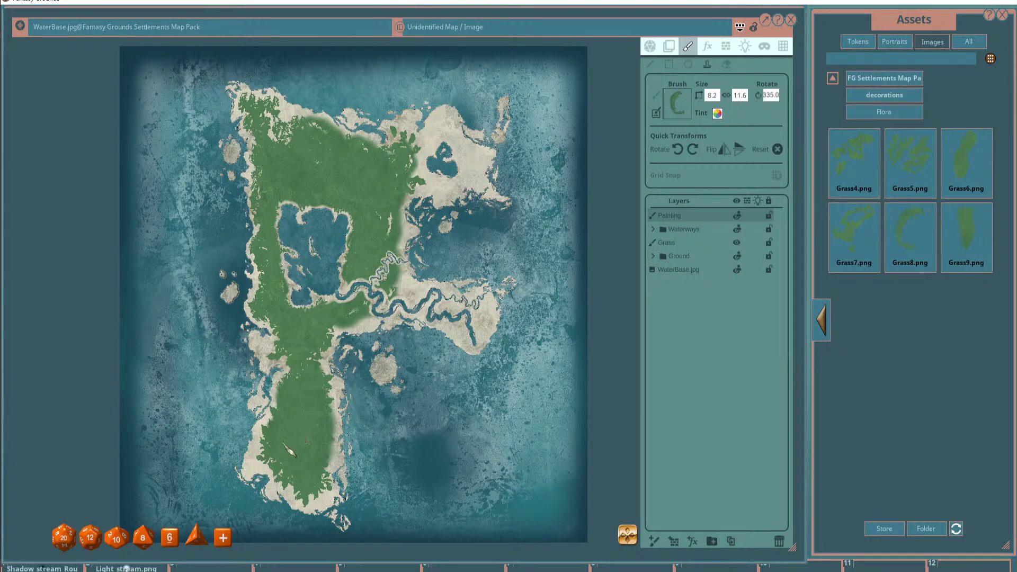
# Stamp Grass8.png curves reduced to 2.1 by 3.1 along the grass south of the lake, rotating to 410 and 385 degrees.
pyautogui.scroll(4, 290, 449)
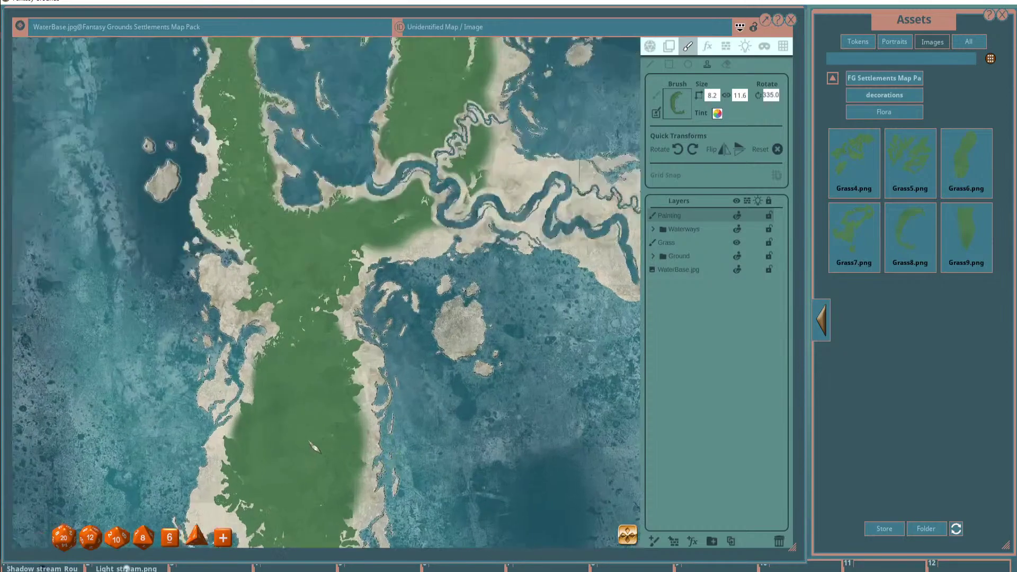
pyautogui.scroll(3, 315, 448)
pyautogui.scroll(-3, 402, 371)
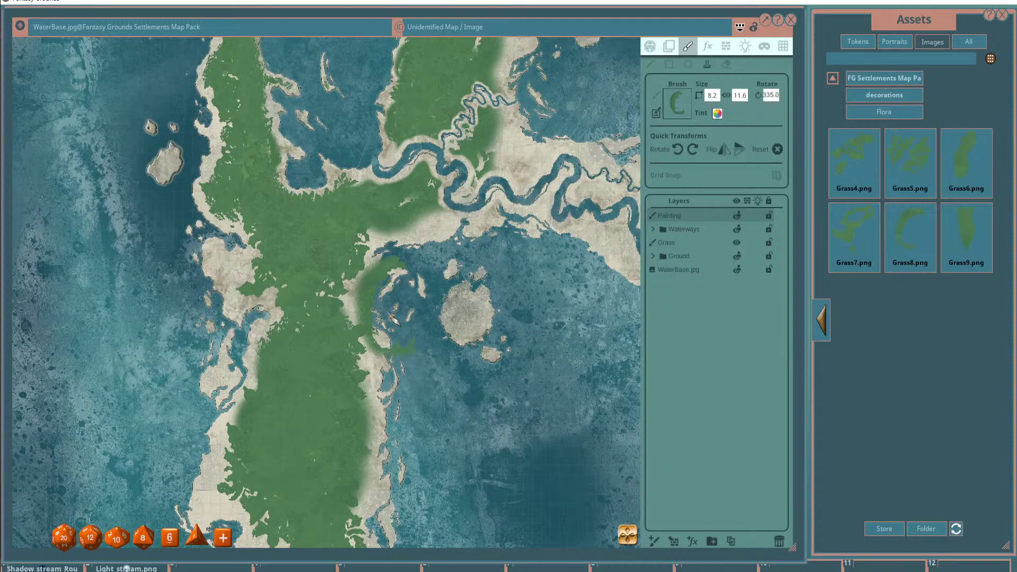
pyautogui.scroll(5, 397, 317)
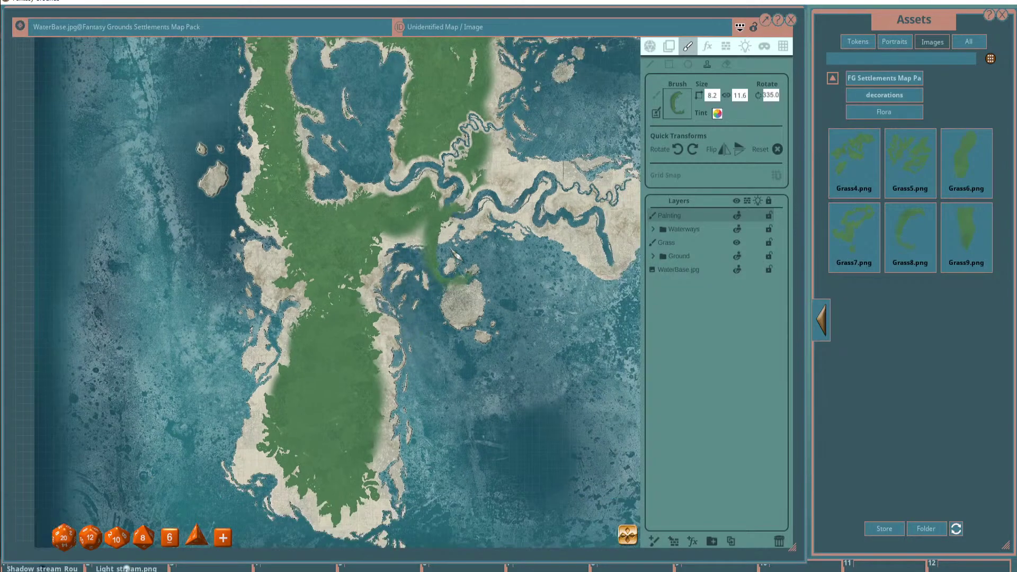
pyautogui.scroll(-5, 358, 350)
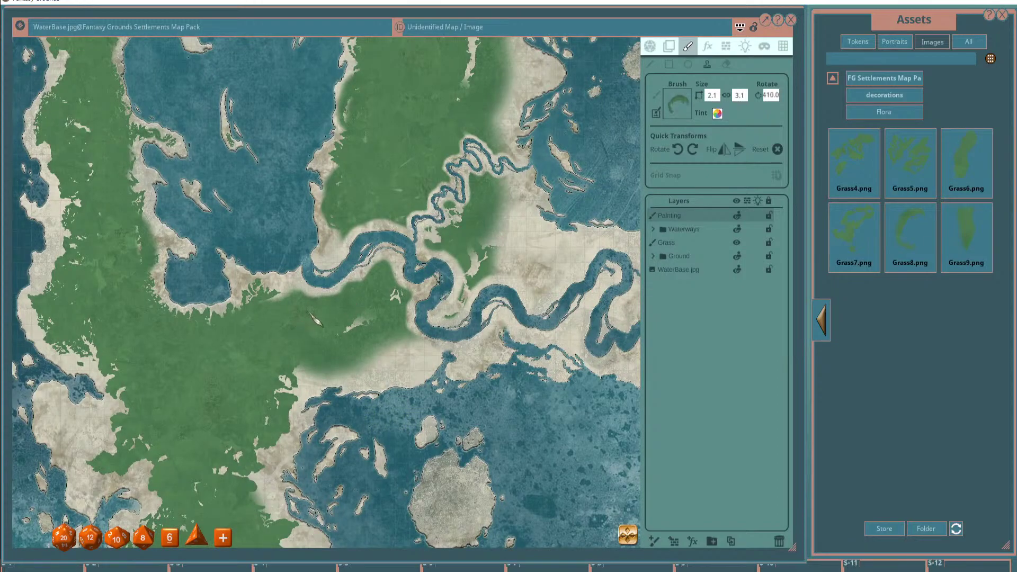
pyautogui.scroll(-5, 289, 317)
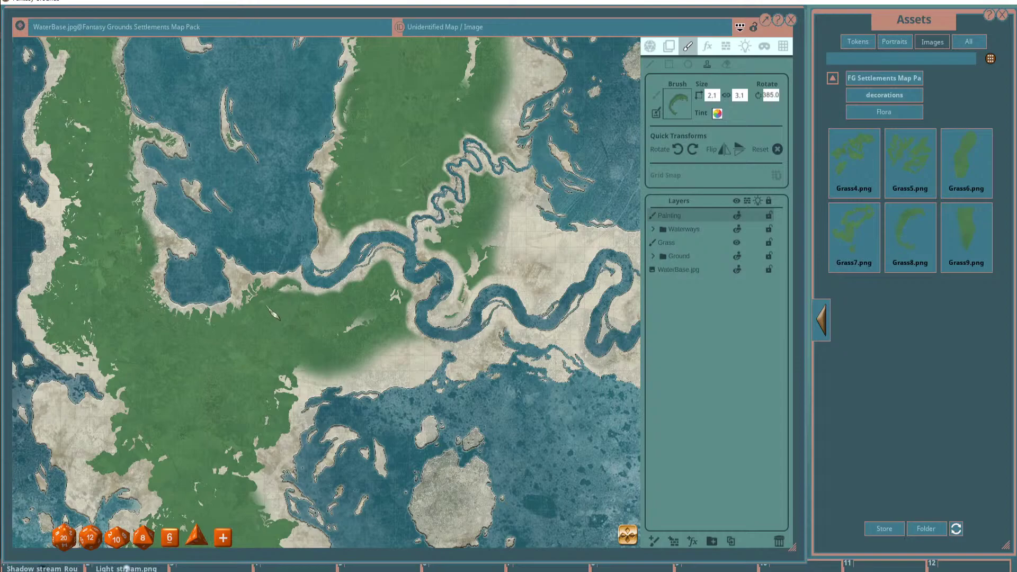
# Place Coast1.png from the pack's Land&Water decorations across the grass north of the lake and rotate it to 225 degrees.
pyautogui.scroll(5, 286, 312)
pyautogui.scroll(-2, 375, 334)
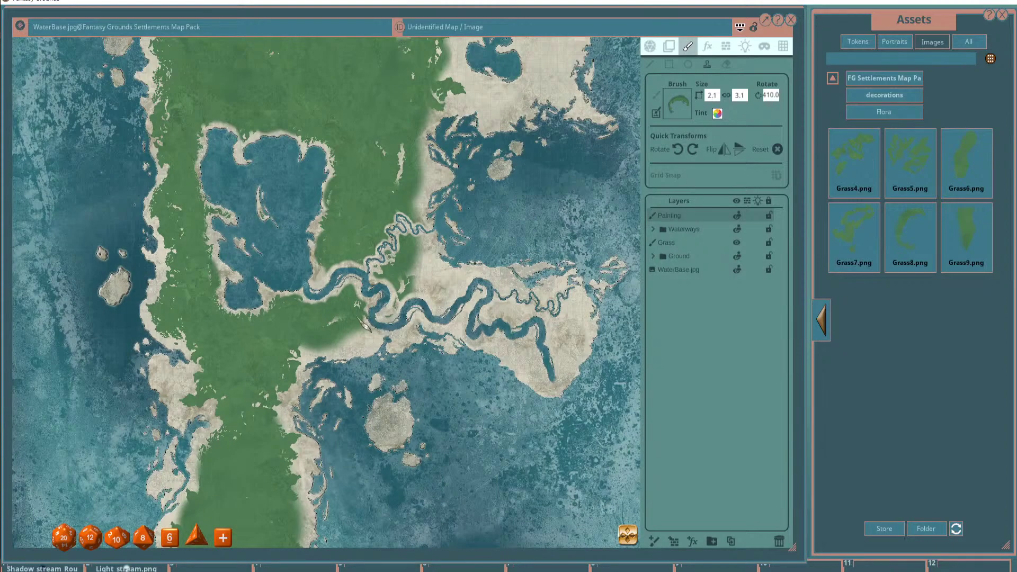
pyautogui.scroll(2, 371, 321)
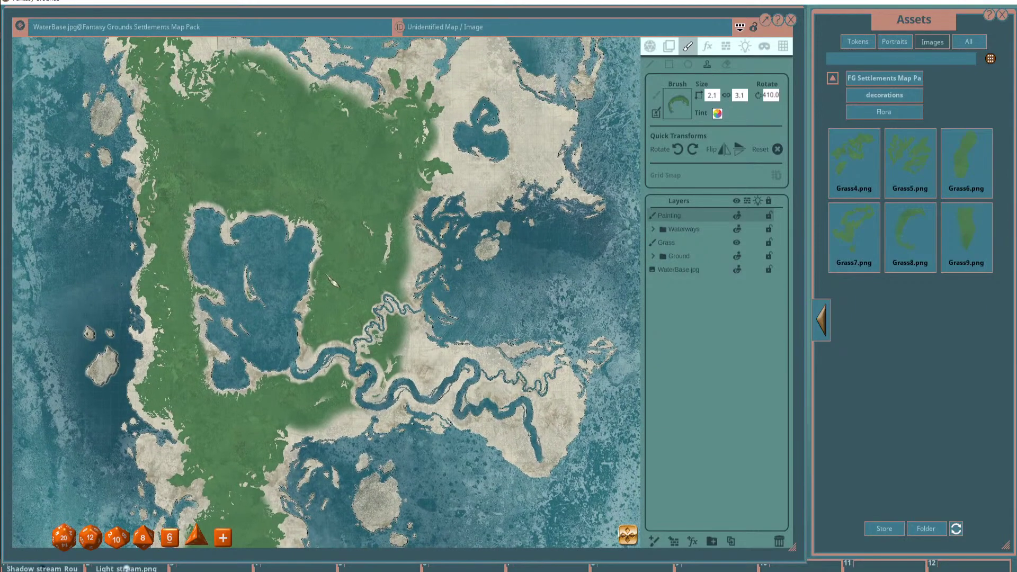
pyautogui.moveTo(327, 275); pyautogui.dragTo(367, 291)
pyautogui.click(896, 94)
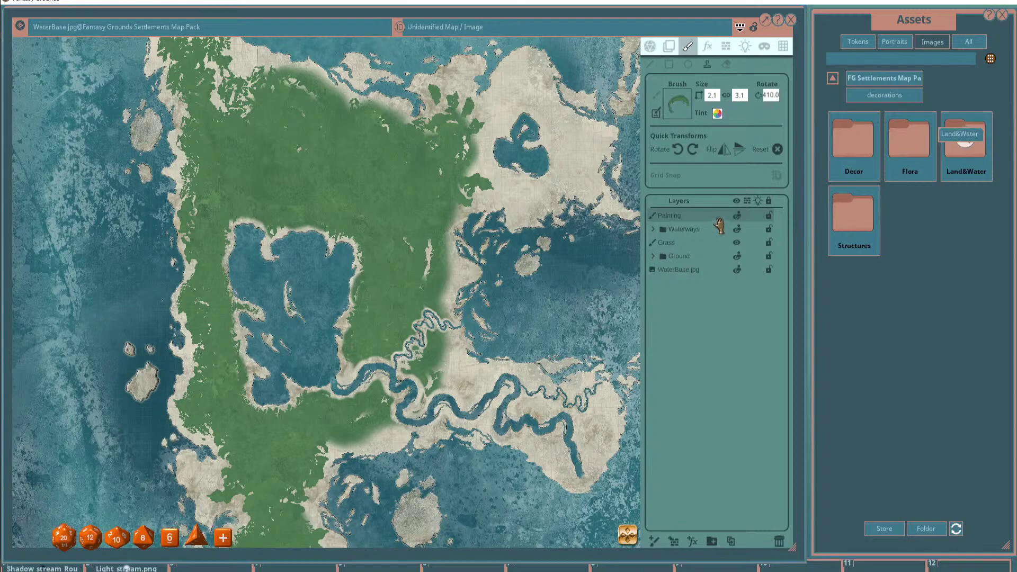
pyautogui.moveTo(966, 227); pyautogui.dragTo(307, 136)
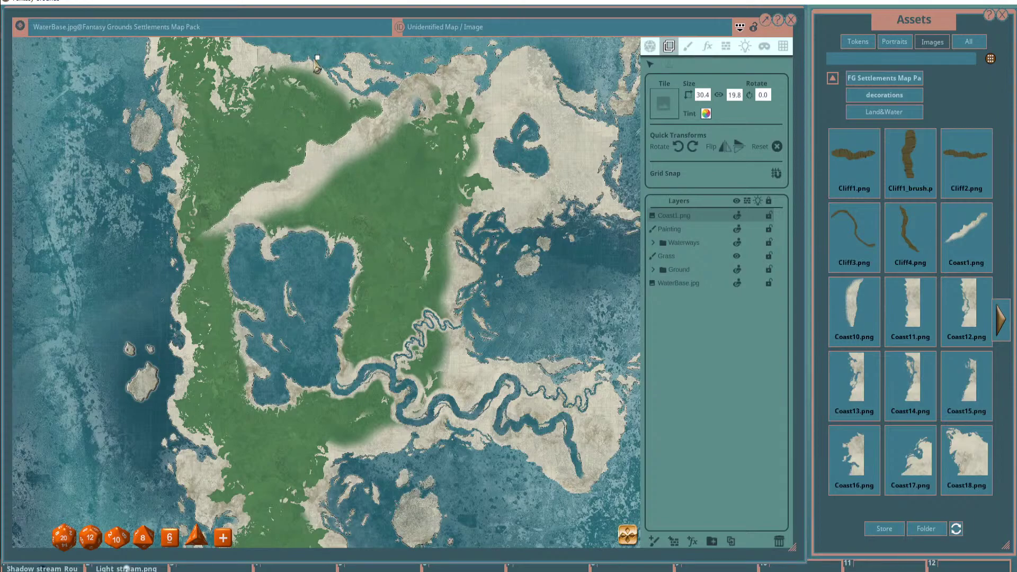
pyautogui.moveTo(318, 58); pyautogui.dragTo(308, 275)
pyautogui.moveTo(350, 143); pyautogui.dragTo(364, 166)
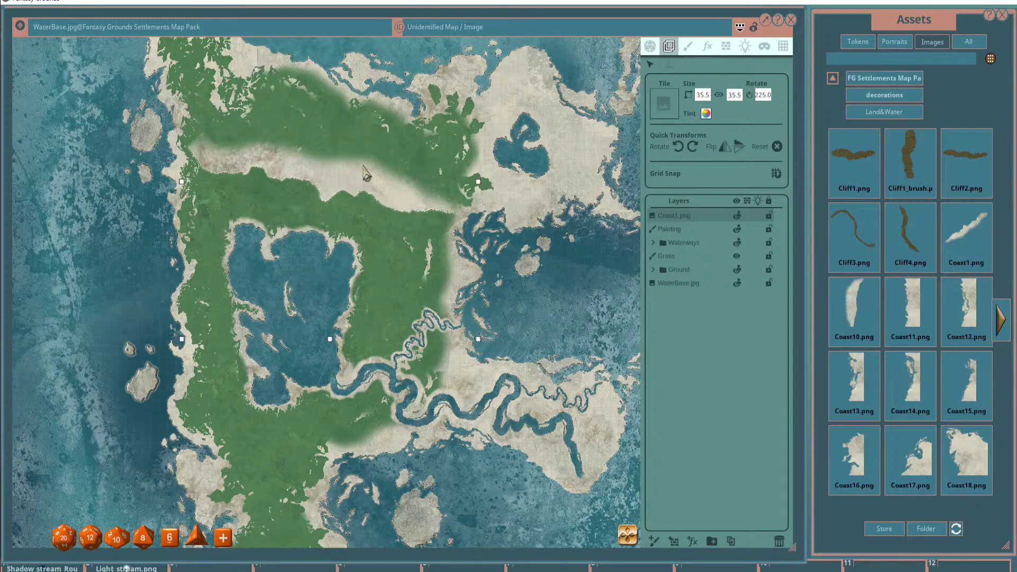
# Shrink the Coast1.png tile to about 22.0 by 35.8, rotate it to 232.2 degrees and position it just north of the lake.
pyautogui.scroll(-3, 404, 189)
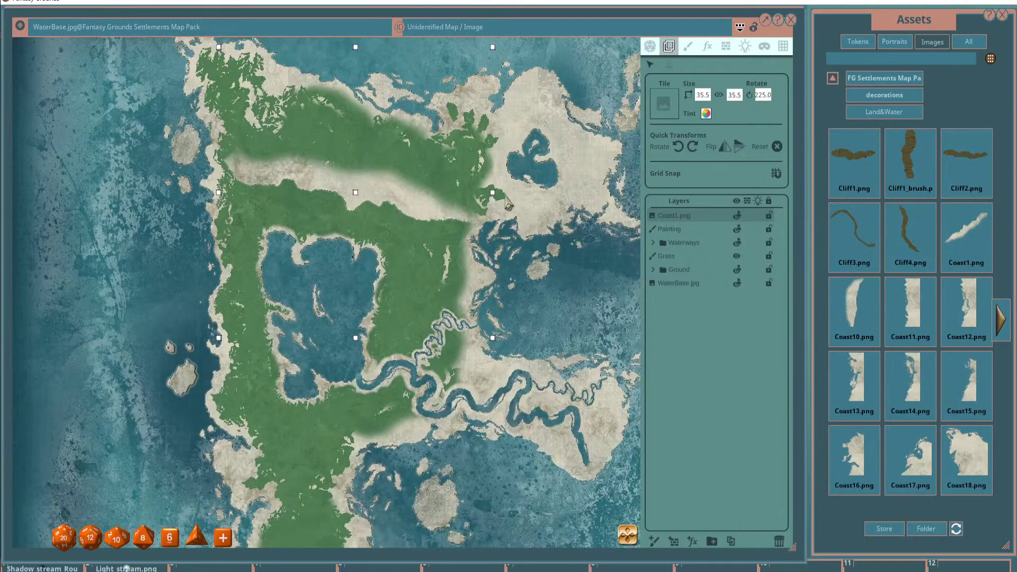
pyautogui.moveTo(493, 193); pyautogui.dragTo(449, 190)
pyautogui.scroll(-2, 412, 181)
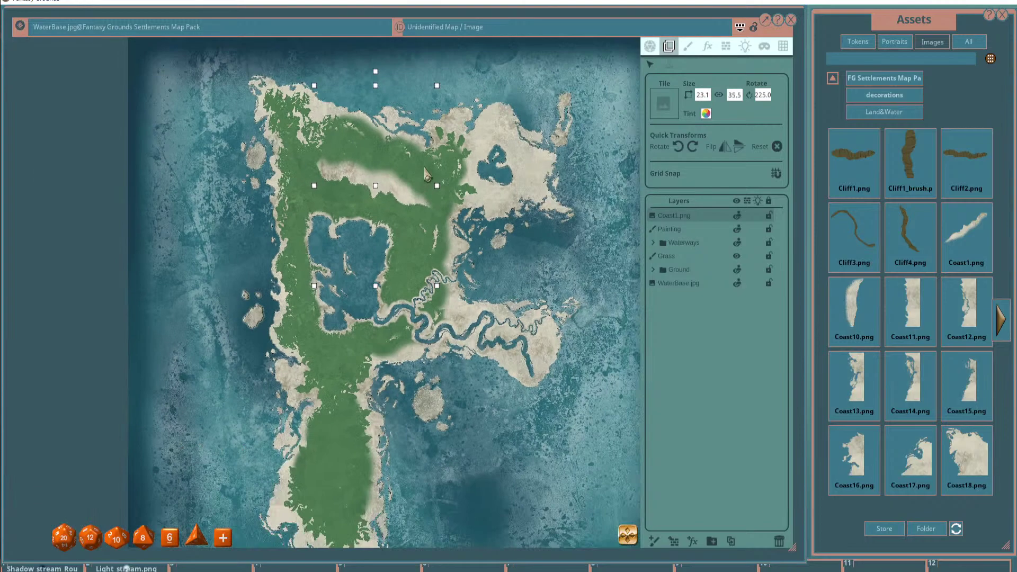
pyautogui.moveTo(356, 122); pyautogui.dragTo(375, 130)
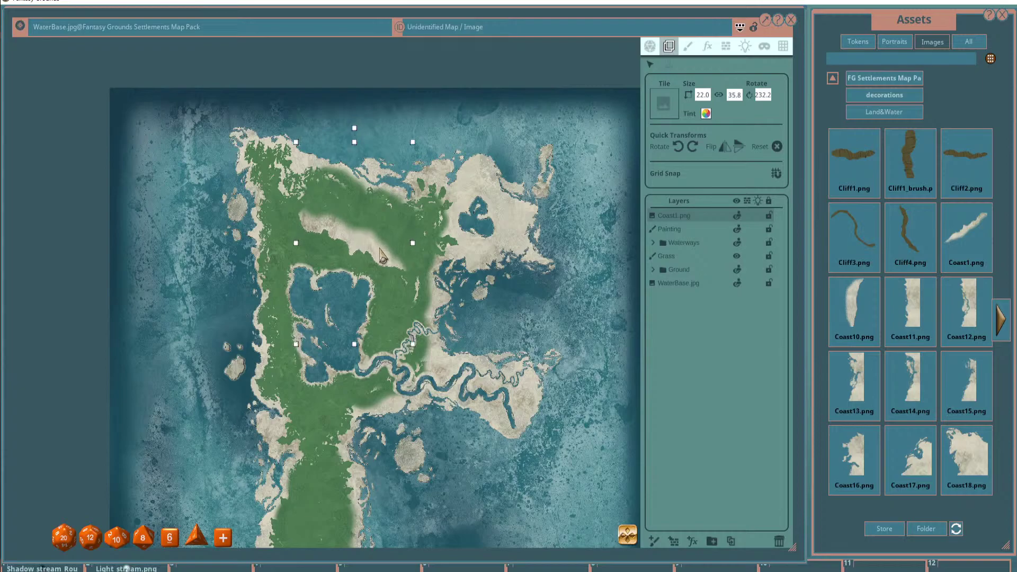
pyautogui.scroll(2, 386, 247)
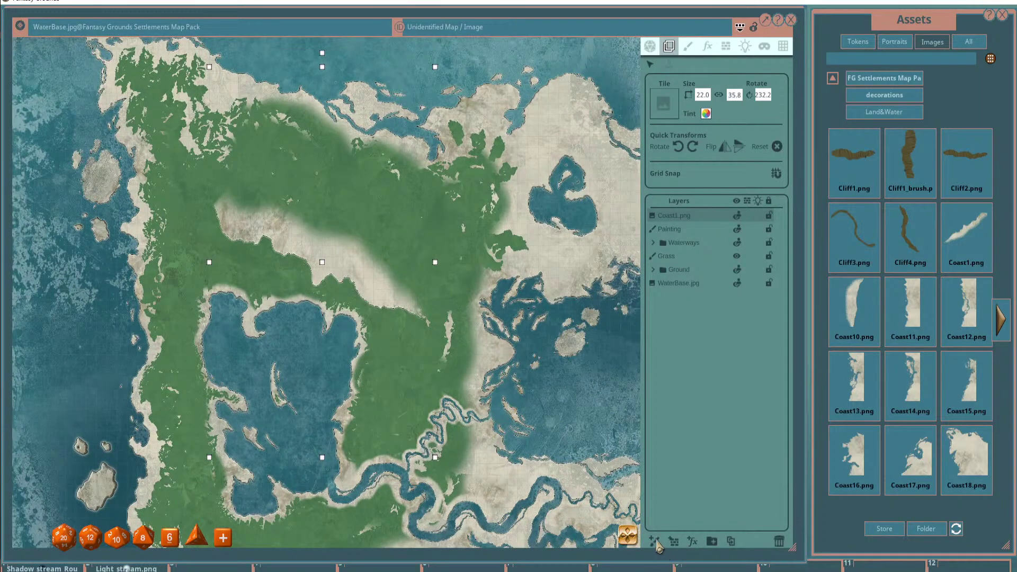
# Add a painting layer above Coast1.png and stamp Grass8.png along the strip's northern edge at 8.2 by 11.6, rotated to 260 and 285 degrees.
pyautogui.click(655, 541)
pyautogui.click(688, 46)
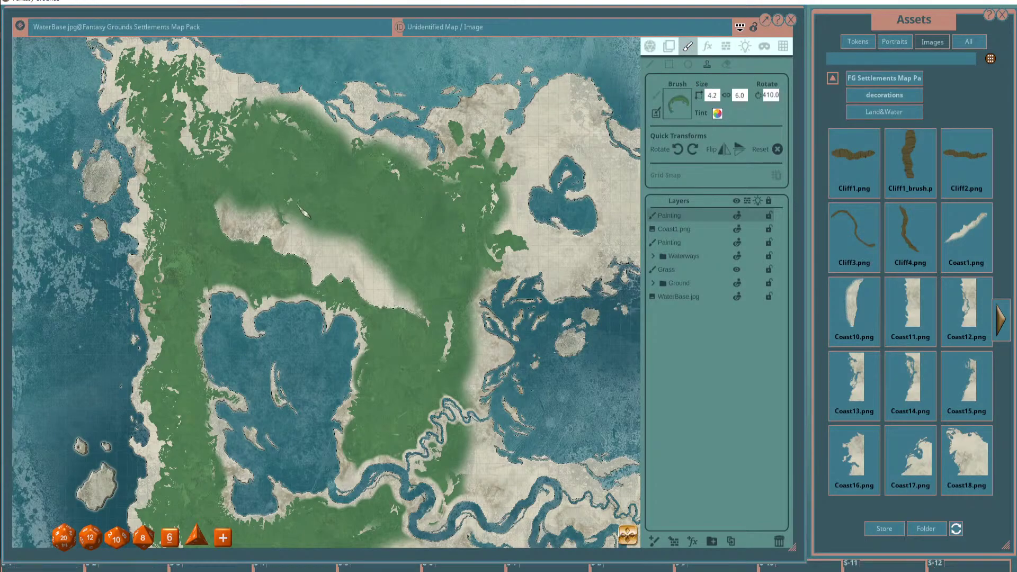
pyautogui.scroll(3, 275, 217)
pyautogui.scroll(1, 249, 203)
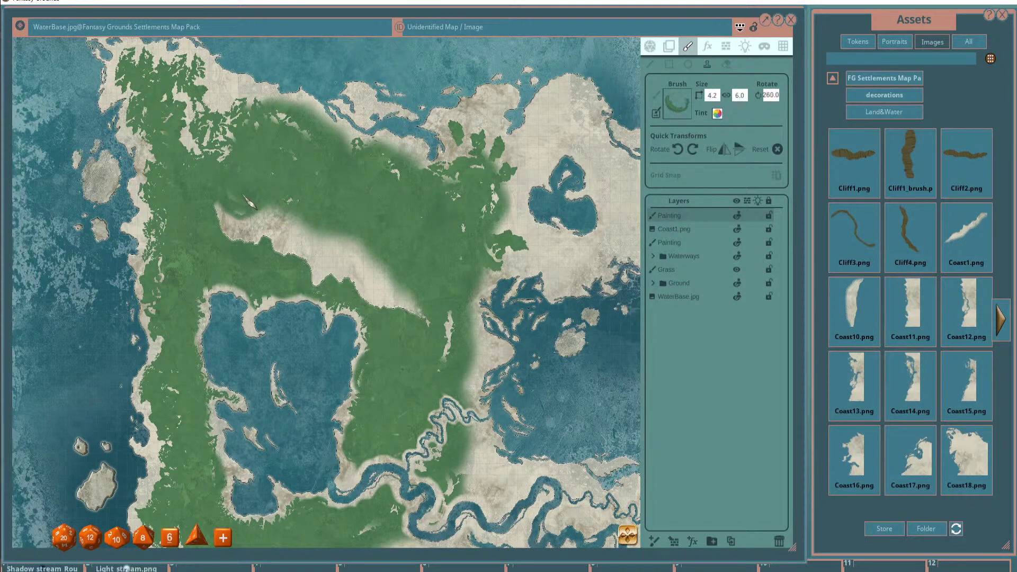
pyautogui.scroll(3, 281, 212)
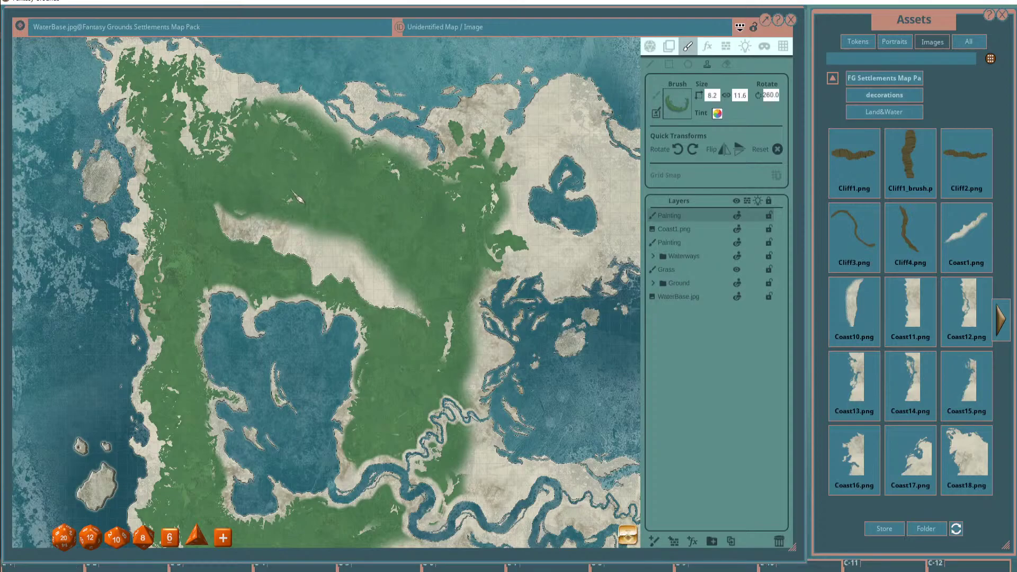
pyautogui.scroll(-2, 394, 244)
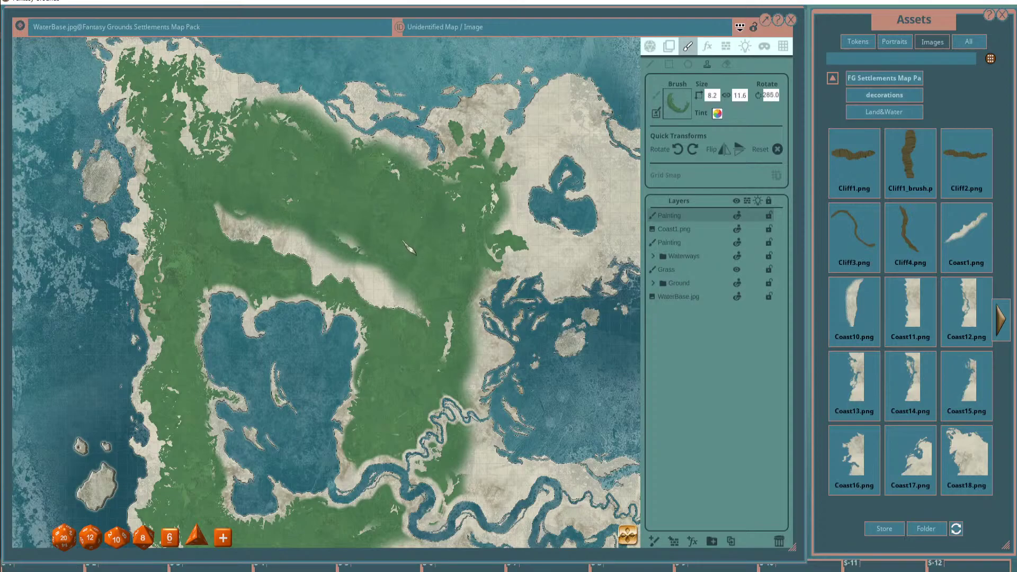
pyautogui.scroll(3, 366, 245)
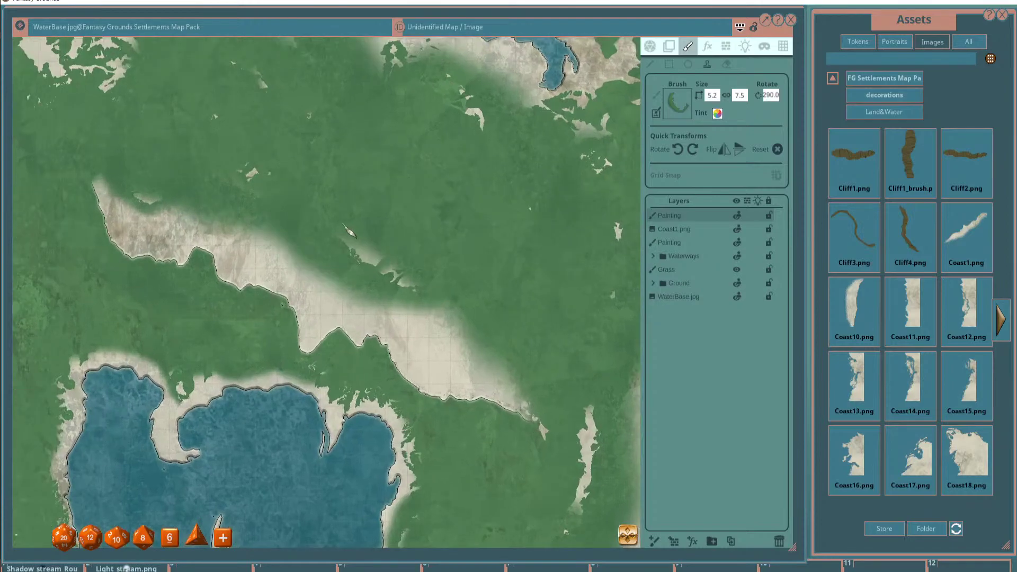
# Stamp small Grass8.png curves at 1.7 by 2.4 on the middle of the strip's northern edge, rotated to 345 and 450 degrees.
pyautogui.click(323, 267)
pyautogui.scroll(-4, 286, 251)
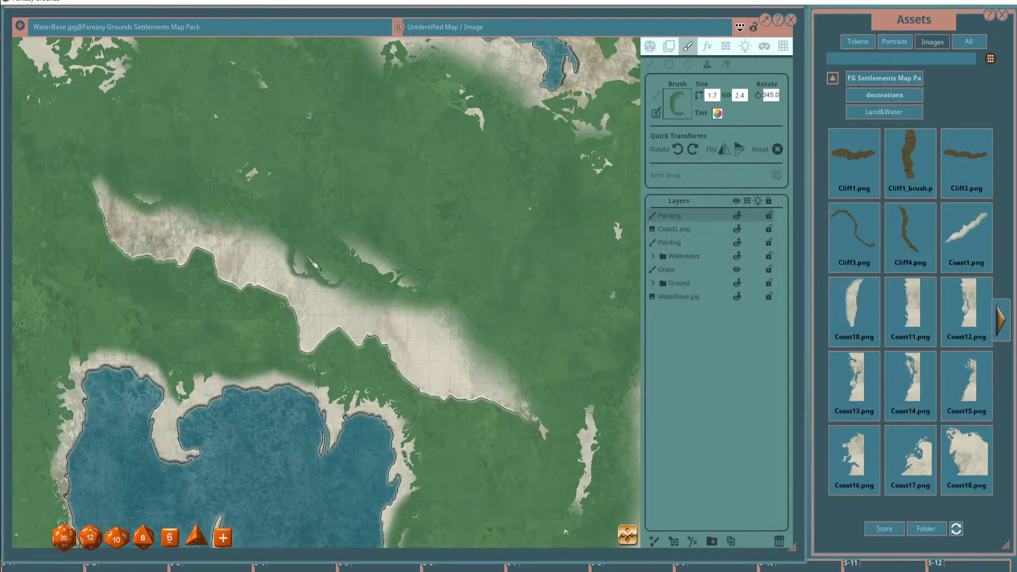
pyautogui.scroll(-7, 254, 239)
pyautogui.click(268, 252)
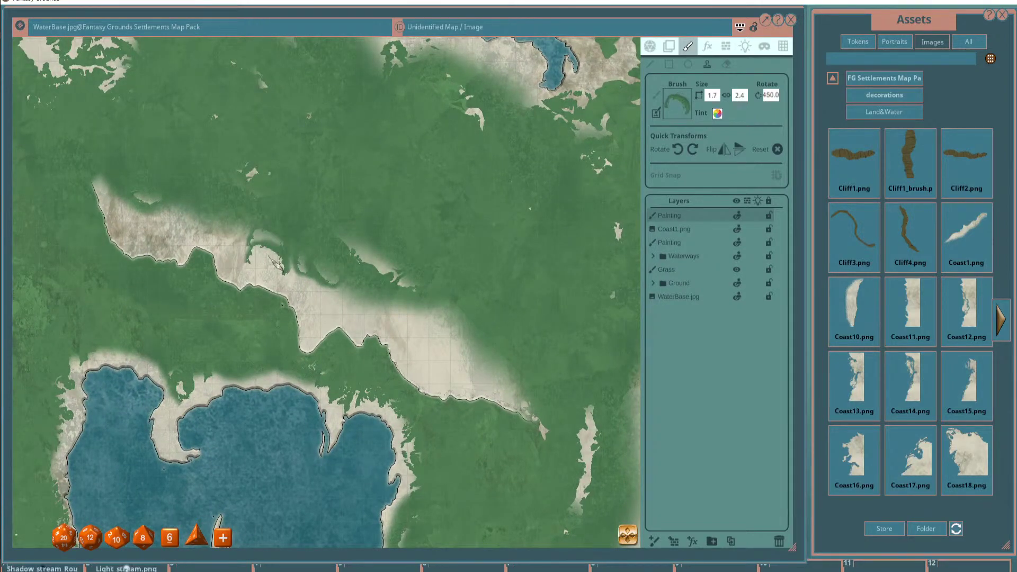
# Filter the pack's decorations for "grass" and stamp Grass1.png at 3.8 by 2.7 on the strip's northeastern side, rotated to 65 and 100 degrees.
pyautogui.click(887, 97)
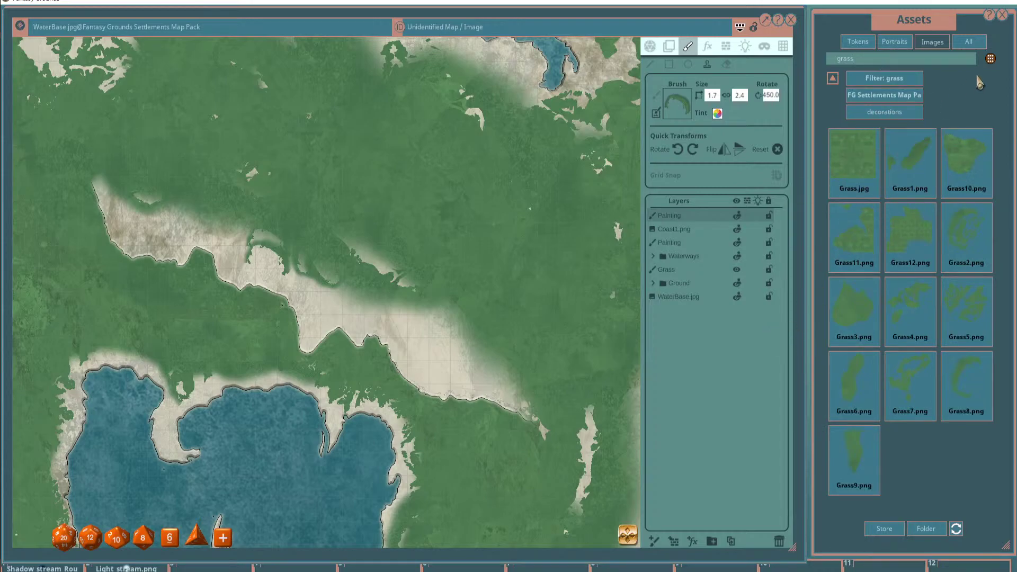
pyautogui.moveTo(910, 156); pyautogui.dragTo(683, 111)
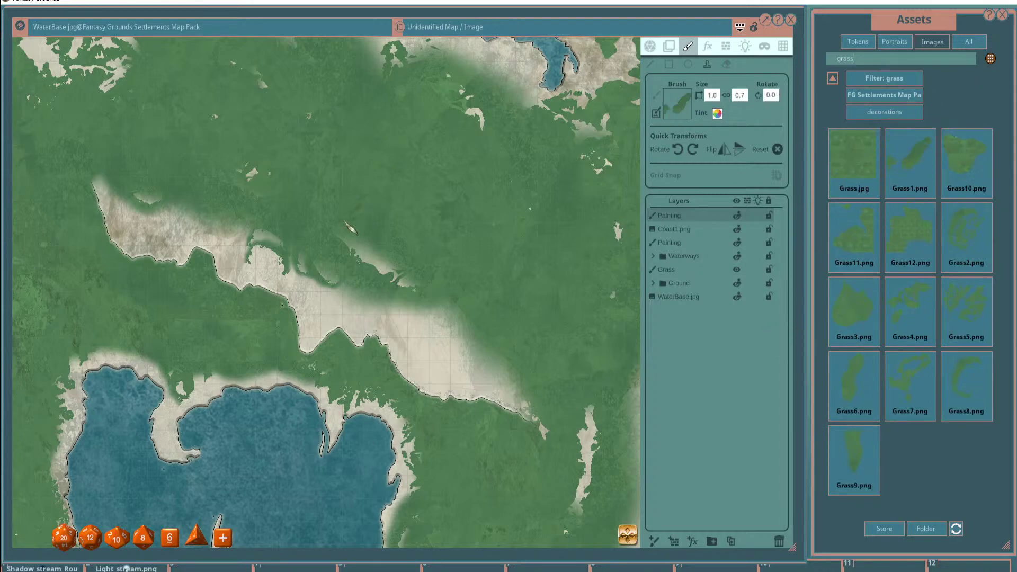
pyautogui.scroll(10, 365, 249)
pyautogui.scroll(13, 406, 271)
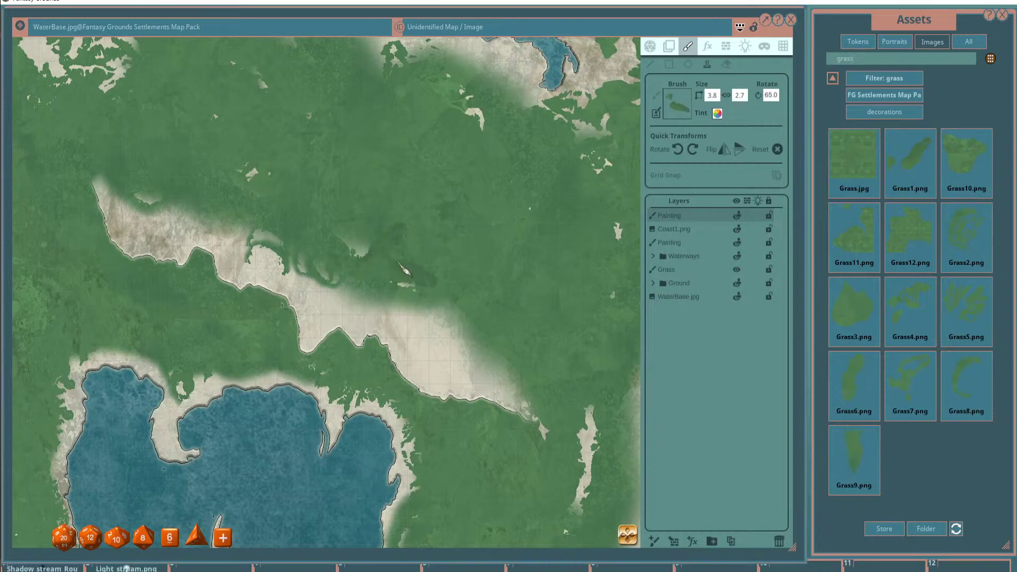
pyautogui.scroll(7, 405, 271)
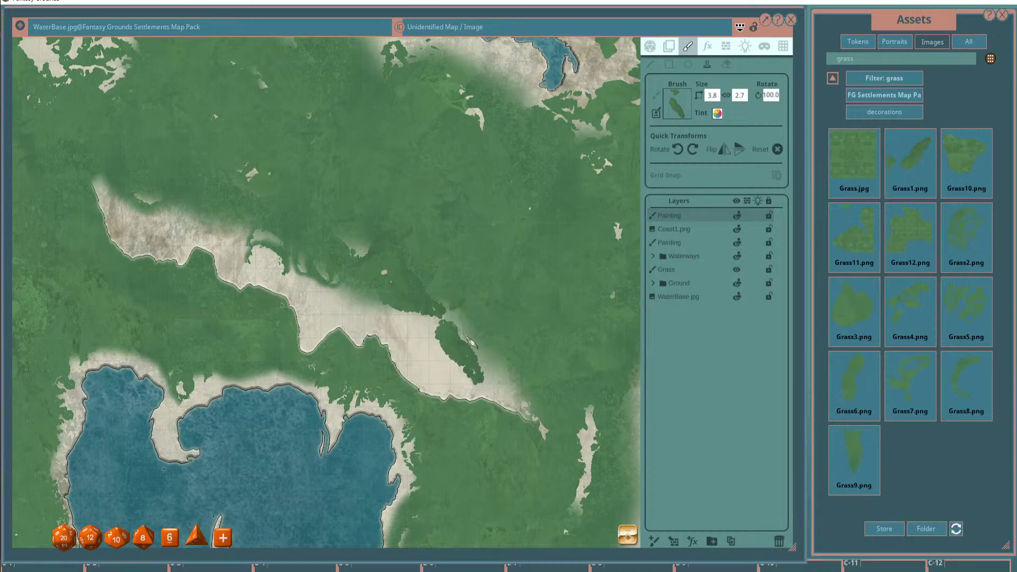
pyautogui.click(430, 329)
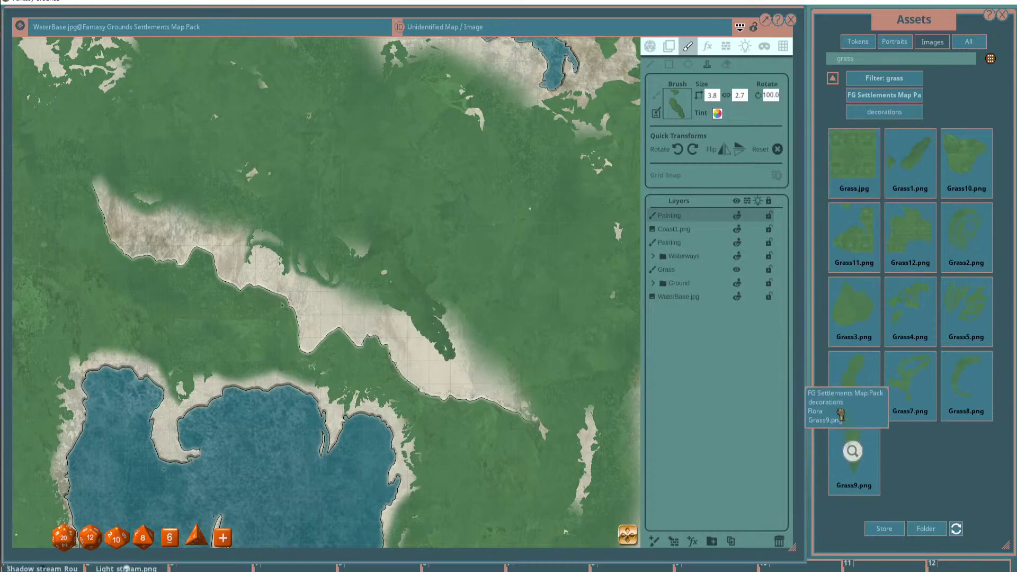
# Stamp Grass9.png at 3.6 by 7.5 over the strip's blurred northern edge, rotating it to 310, 285 and 270 degrees.
pyautogui.moveTo(851, 447); pyautogui.dragTo(677, 104)
pyautogui.scroll(5, 484, 336)
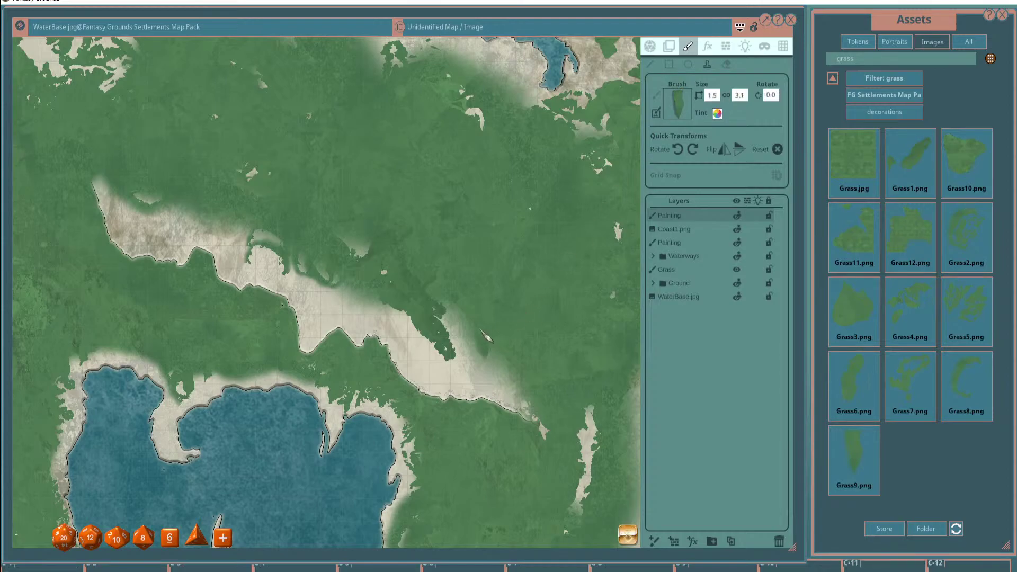
pyautogui.scroll(-5, 490, 337)
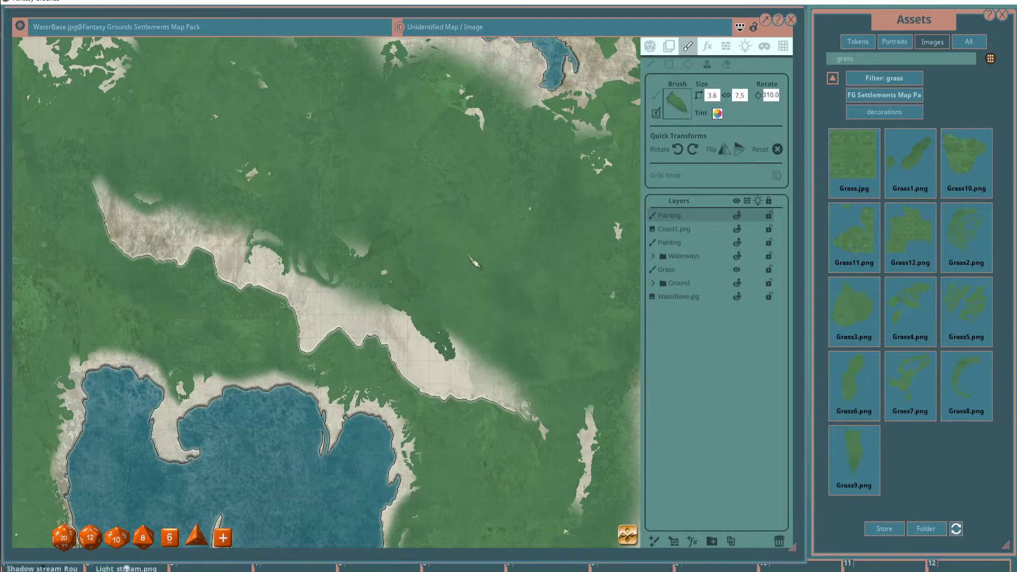
pyautogui.scroll(-1, 477, 292)
pyautogui.scroll(-2, 169, 192)
pyautogui.moveTo(168, 192)
pyautogui.mouseDown()
pyautogui.moveTo(201, 223)
pyautogui.moveTo(159, 233)
pyautogui.moveTo(290, 256)
pyautogui.mouseUp()
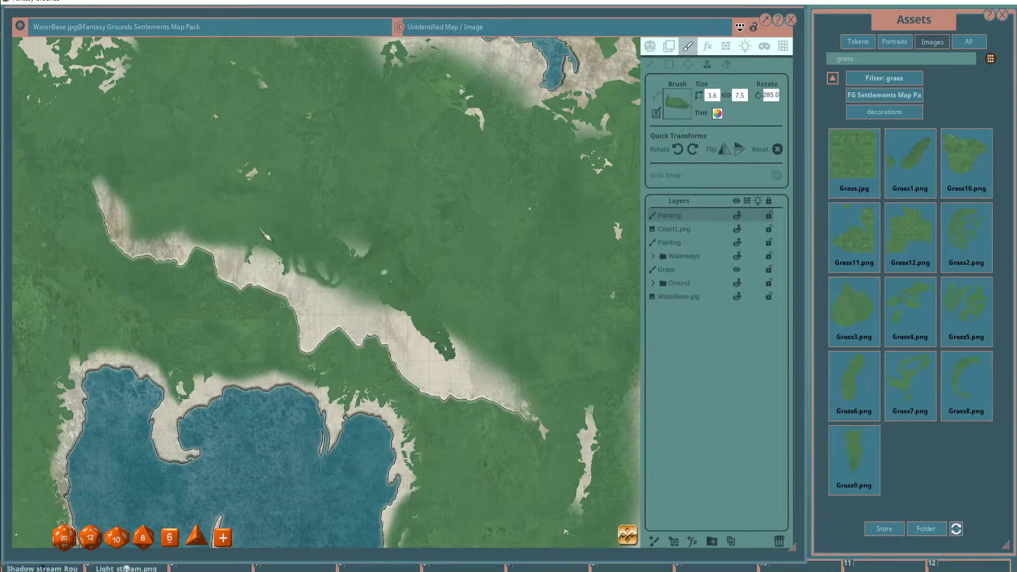
pyautogui.scroll(-3, 506, 307)
pyautogui.scroll(3, 510, 303)
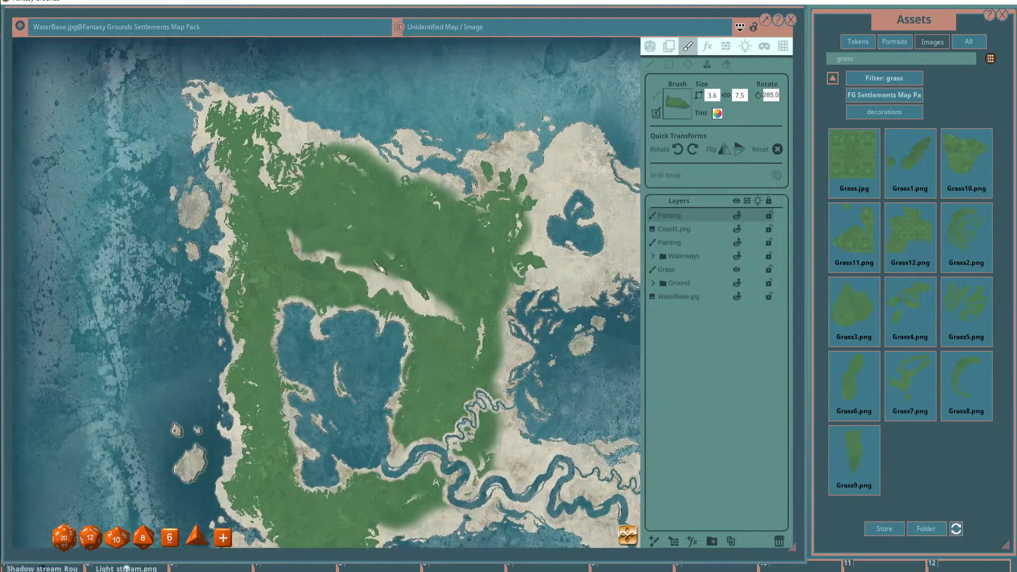
pyautogui.scroll(-2, 404, 271)
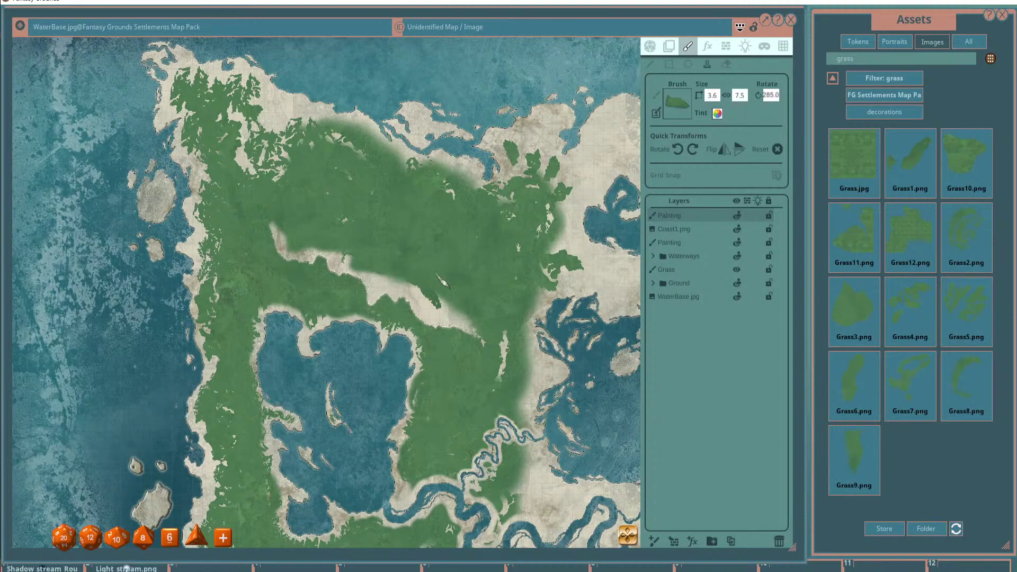
pyautogui.scroll(2, 407, 274)
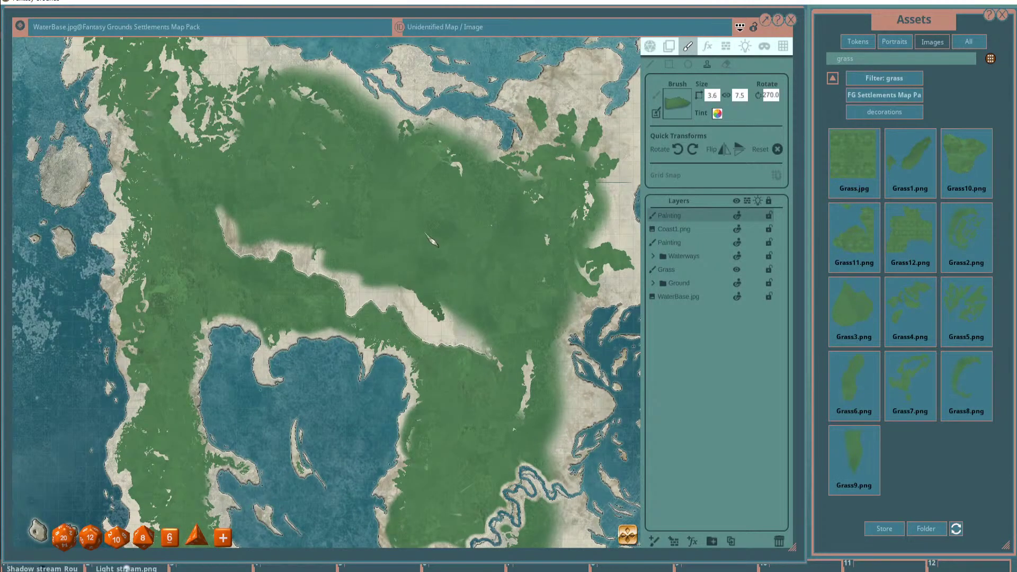
pyautogui.scroll(-2, 525, 308)
pyautogui.scroll(1, 522, 314)
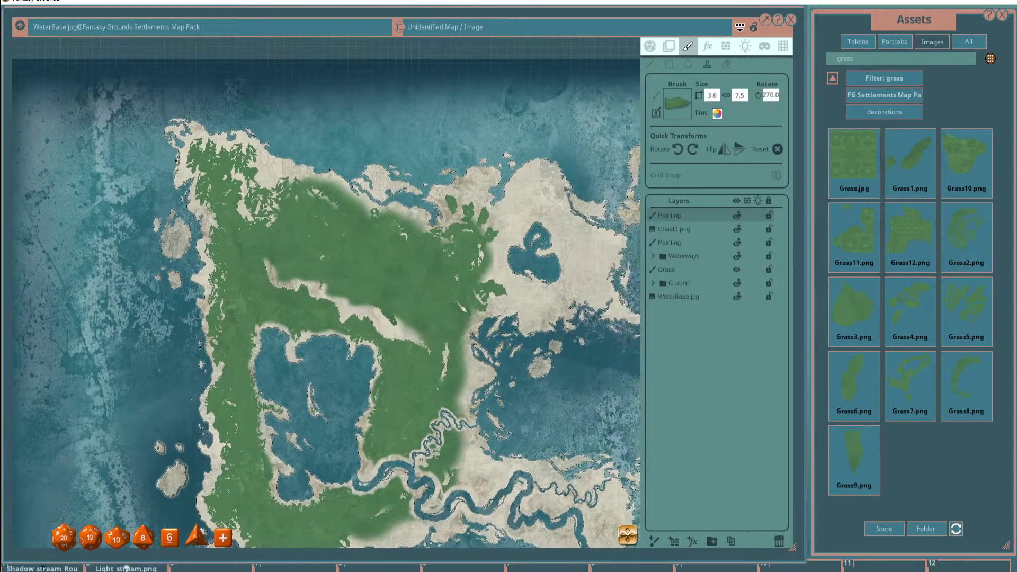
pyautogui.click(717, 113)
pyautogui.moveTo(527, 350); pyautogui.dragTo(517, 352)
pyautogui.click(488, 378)
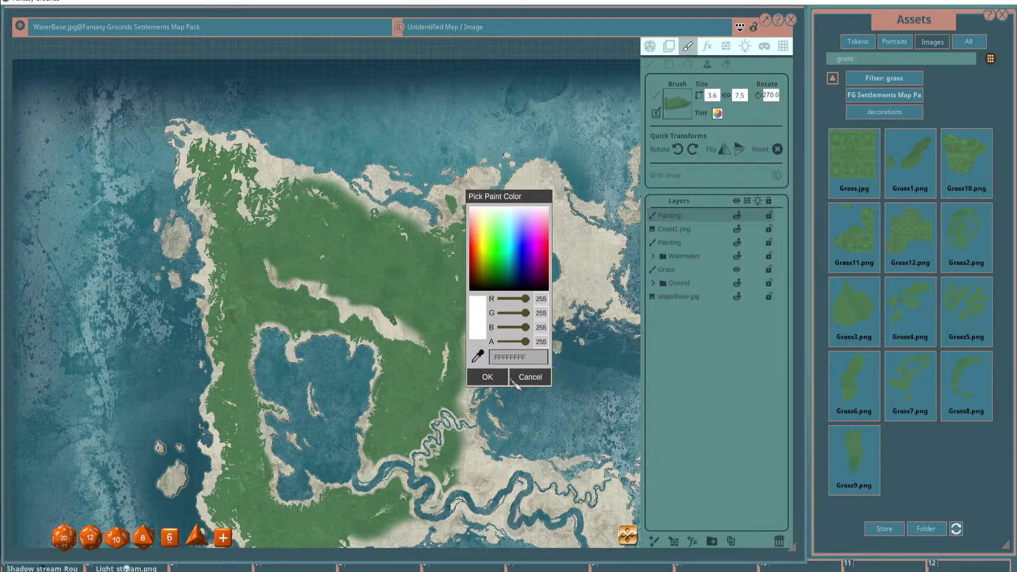
pyautogui.click(511, 379)
# Make the topmost painting layer semi-transparent by lowering its tint's alpha to about 164.
pyautogui.click(669, 46)
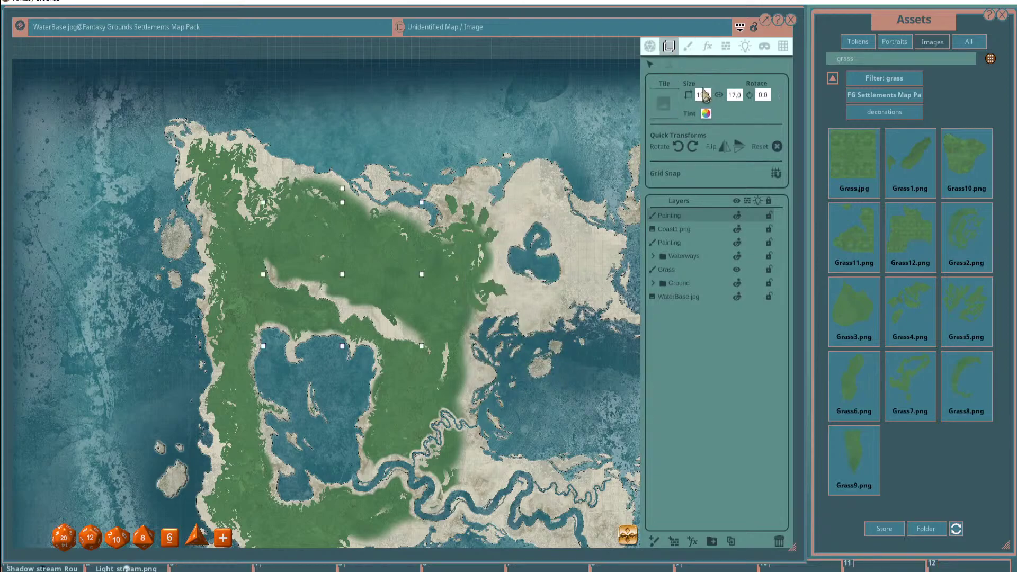
pyautogui.click(706, 114)
pyautogui.moveTo(527, 351); pyautogui.dragTo(520, 350)
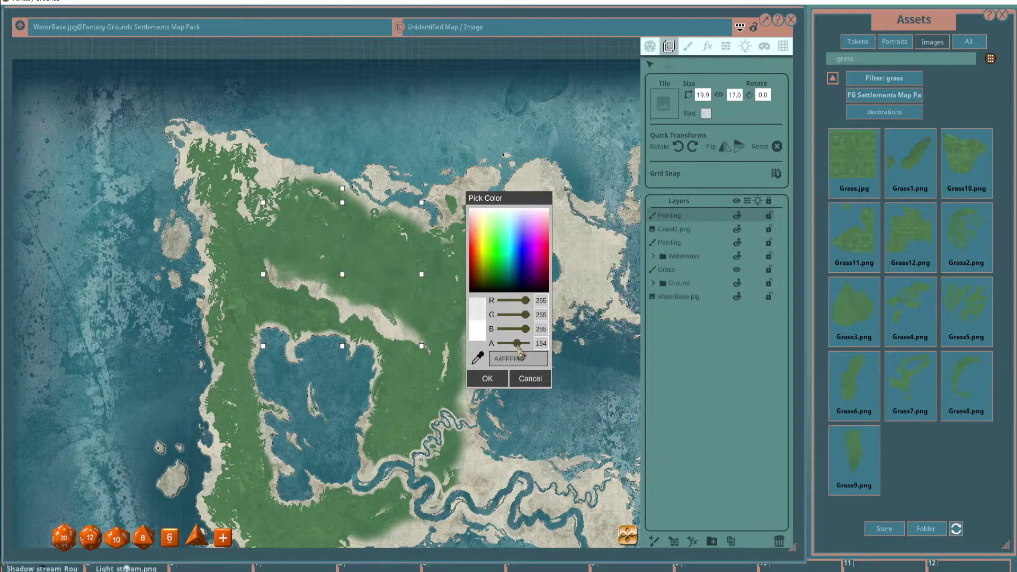
pyautogui.click(497, 377)
pyautogui.scroll(3, 341, 292)
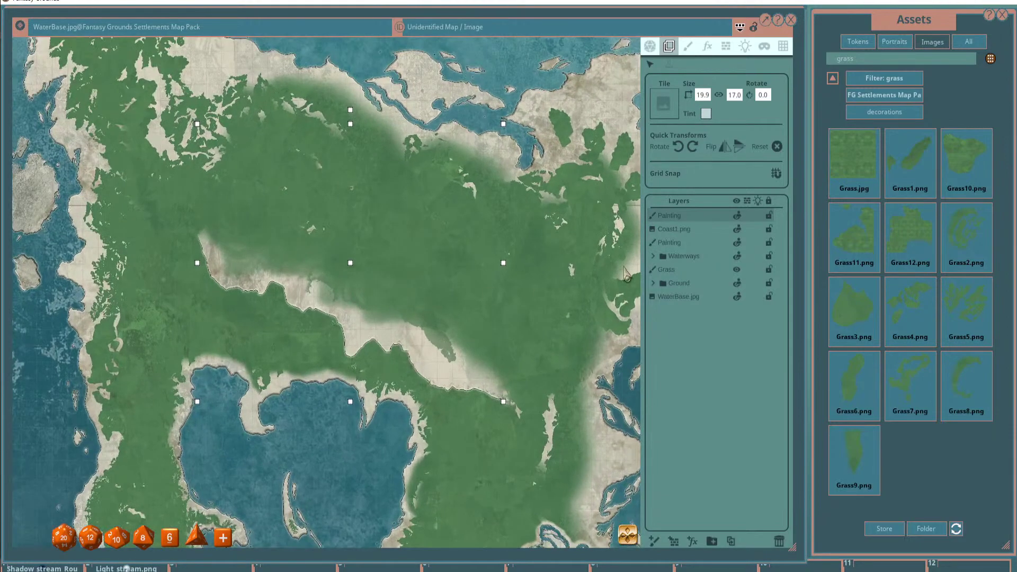
# Stamp Grass9.png at 1.5 by 3.1 over the ridge's blurred northwestern edge, rotating it to 235, 185, 140 and 285 degrees.
pyautogui.click(688, 49)
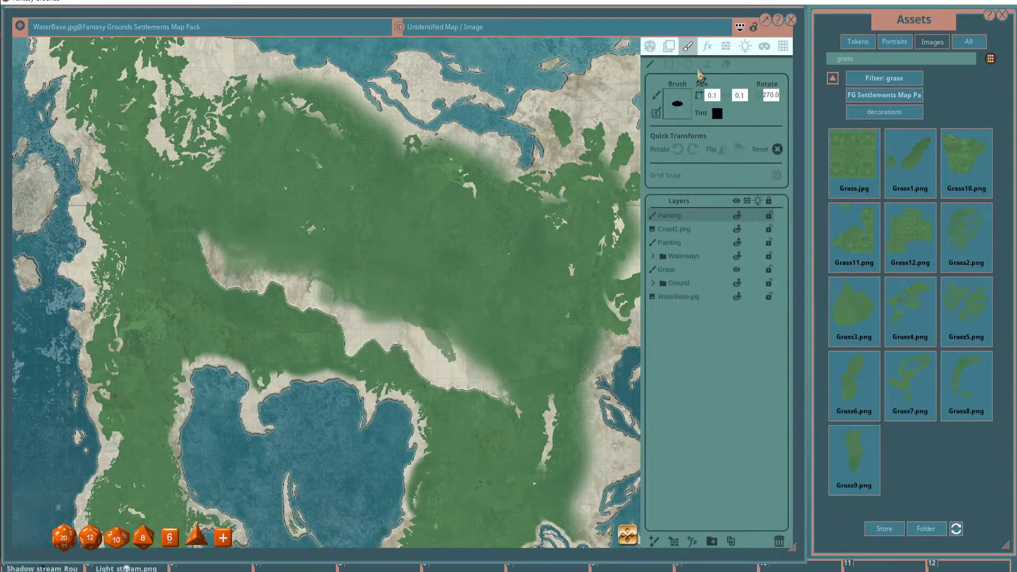
pyautogui.scroll(-5, 263, 225)
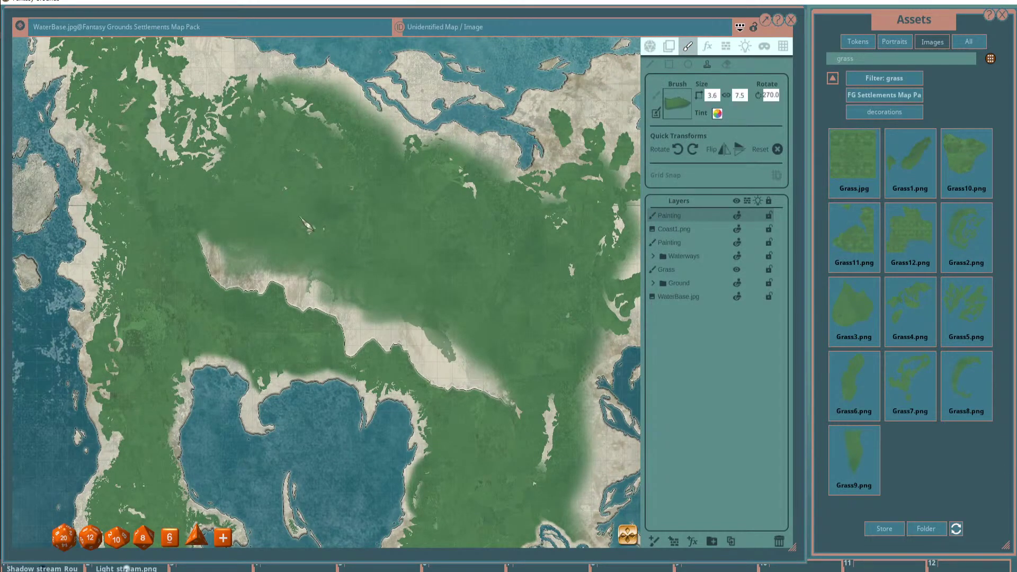
pyautogui.scroll(-3, 241, 222)
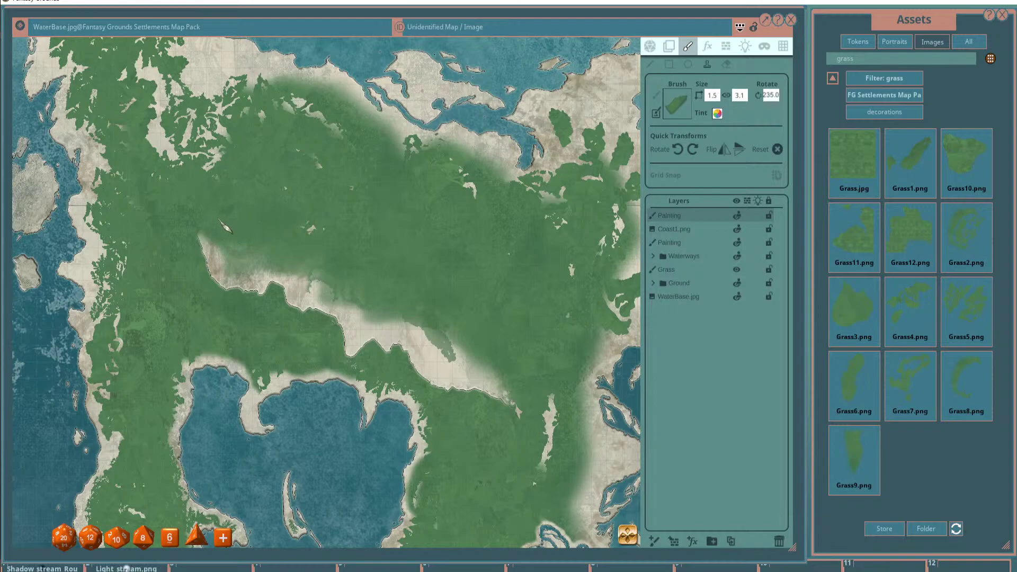
pyautogui.scroll(-5, 225, 233)
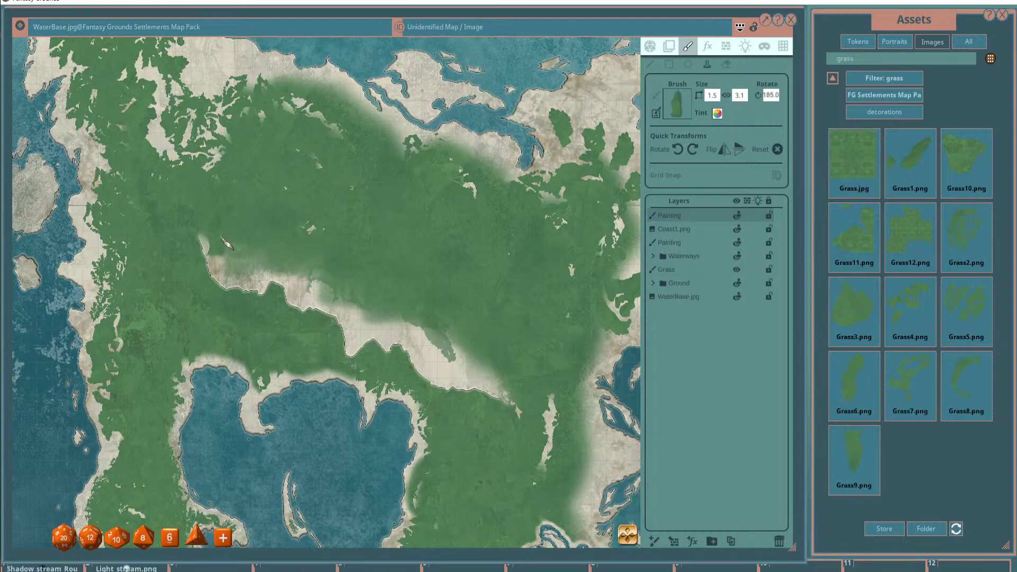
pyautogui.scroll(-1, 228, 244)
pyautogui.scroll(-2, 225, 243)
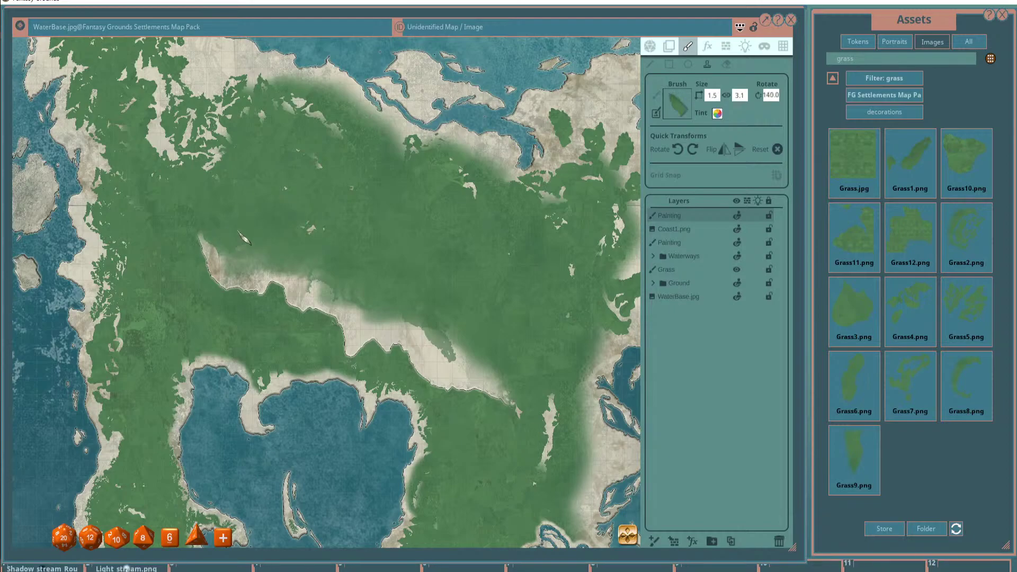
pyautogui.scroll(-20, 241, 244)
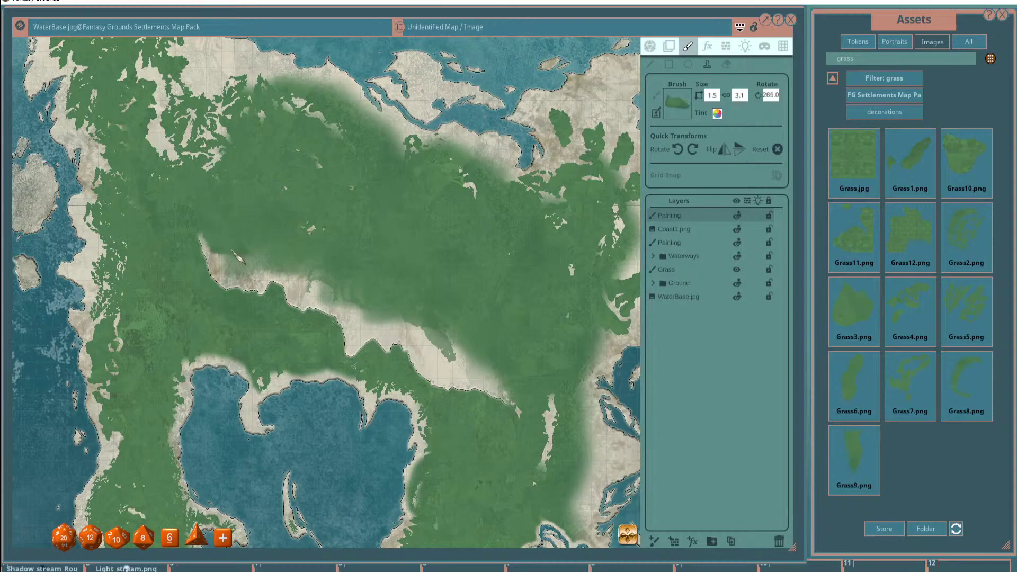
pyautogui.scroll(-5, 238, 258)
# Stamp larger Grass9.png patches at 2.3 by 4.8 and 3.6 by 7.5 along the ridge's southeastern edge, rotated to 260 degrees.
pyautogui.scroll(5, 490, 343)
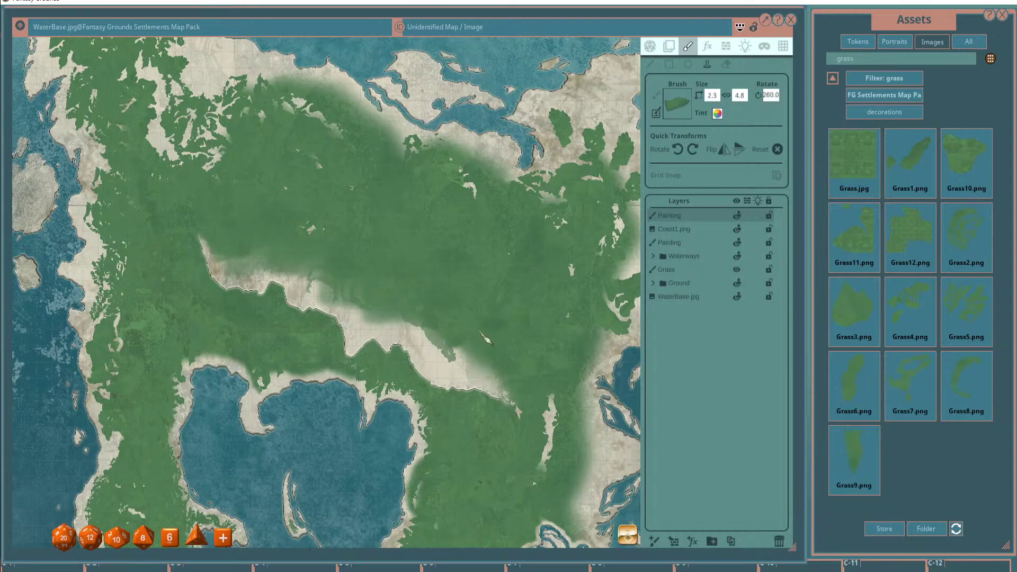
pyautogui.scroll(-7, 501, 344)
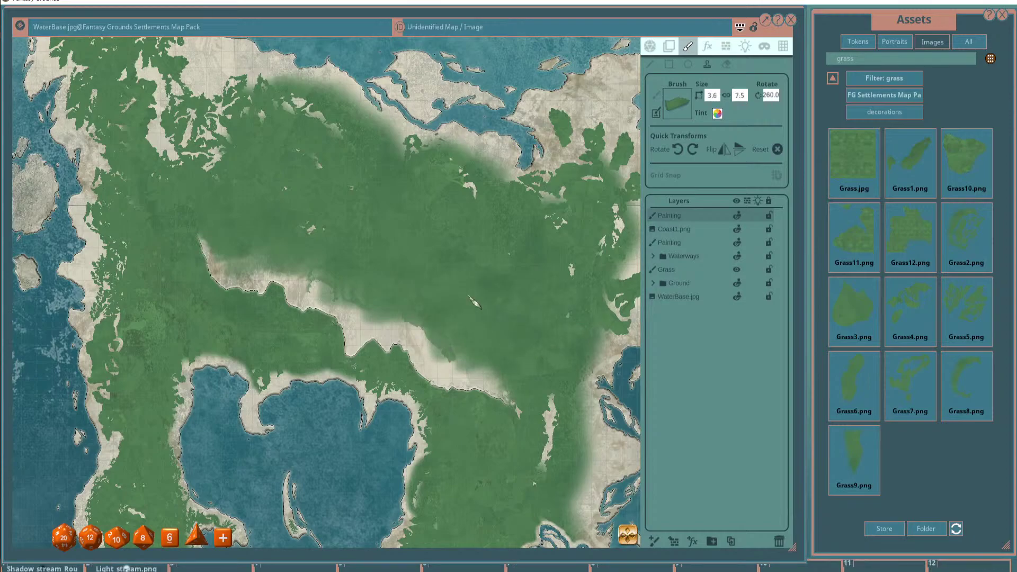
pyautogui.scroll(-4, 500, 306)
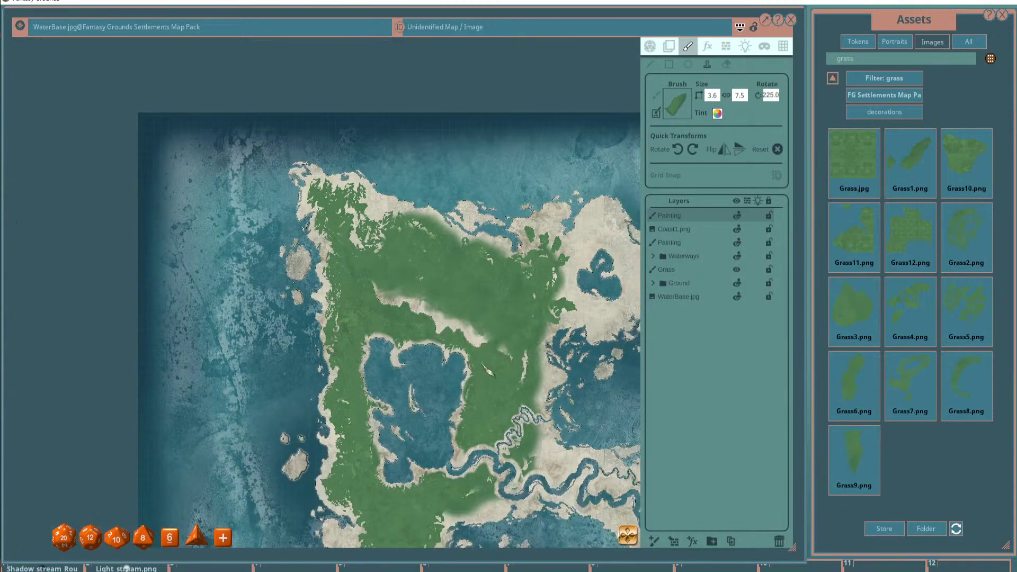
pyautogui.scroll(2, 482, 331)
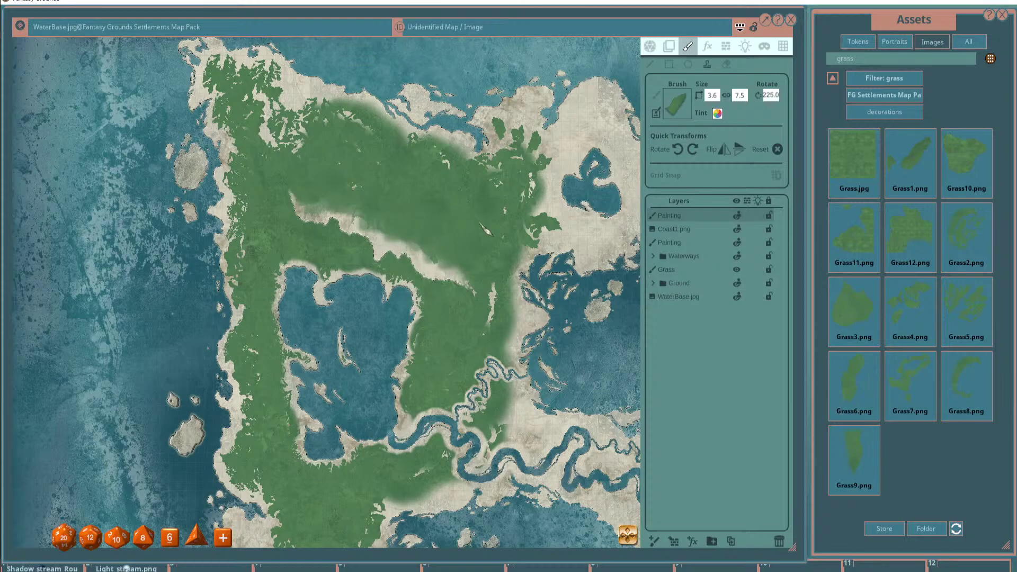
pyautogui.scroll(-2, 412, 230)
pyautogui.scroll(1, 411, 228)
pyautogui.scroll(-2, 411, 227)
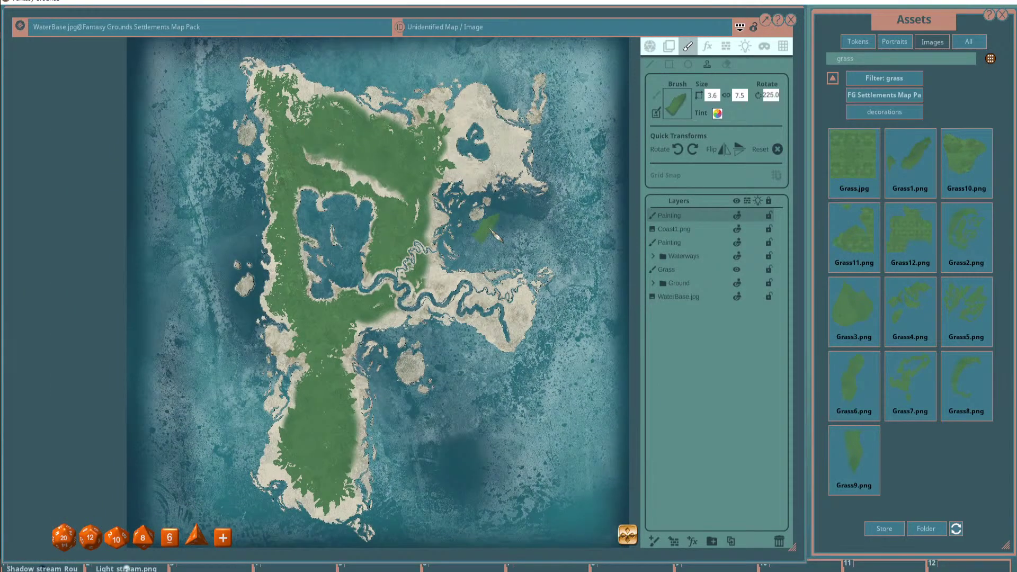
pyautogui.scroll(2, 394, 231)
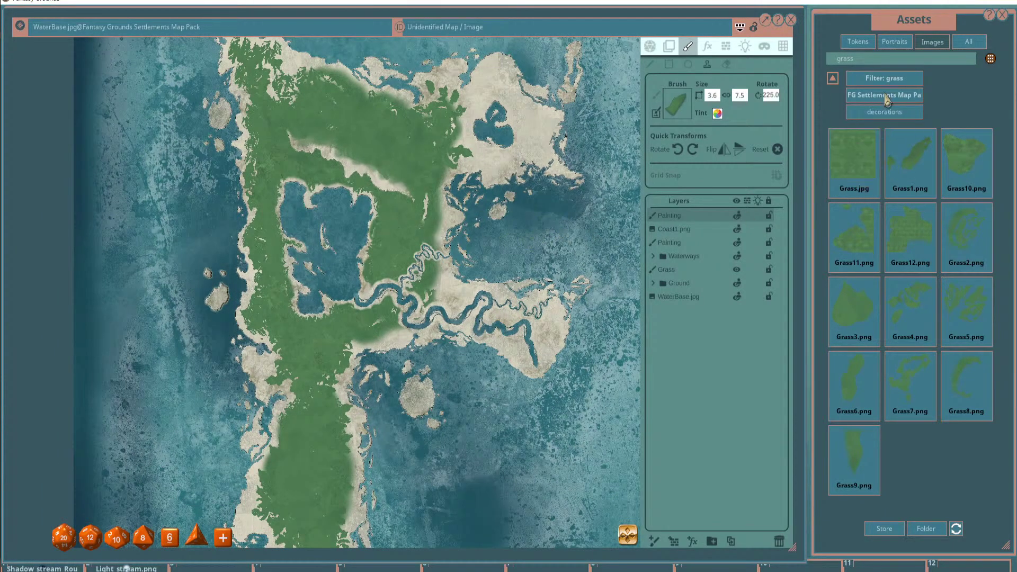
# Clear the grass filter, browse the decorations' Structures folder and filter it for "dock".
pyautogui.doubleClick(879, 59)
pyautogui.press('BackSpace')
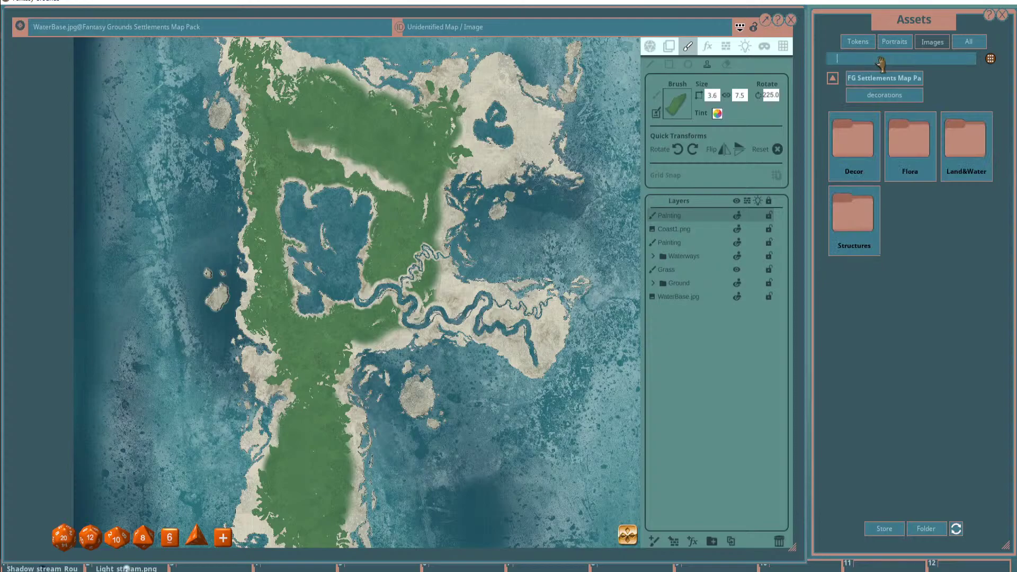
pyautogui.click(851, 212)
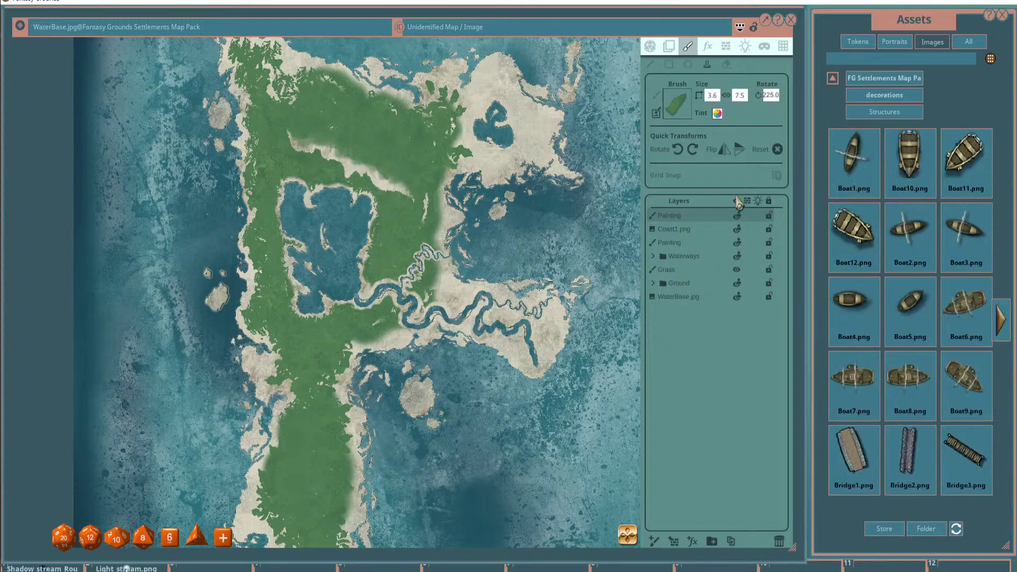
pyautogui.click(1001, 322)
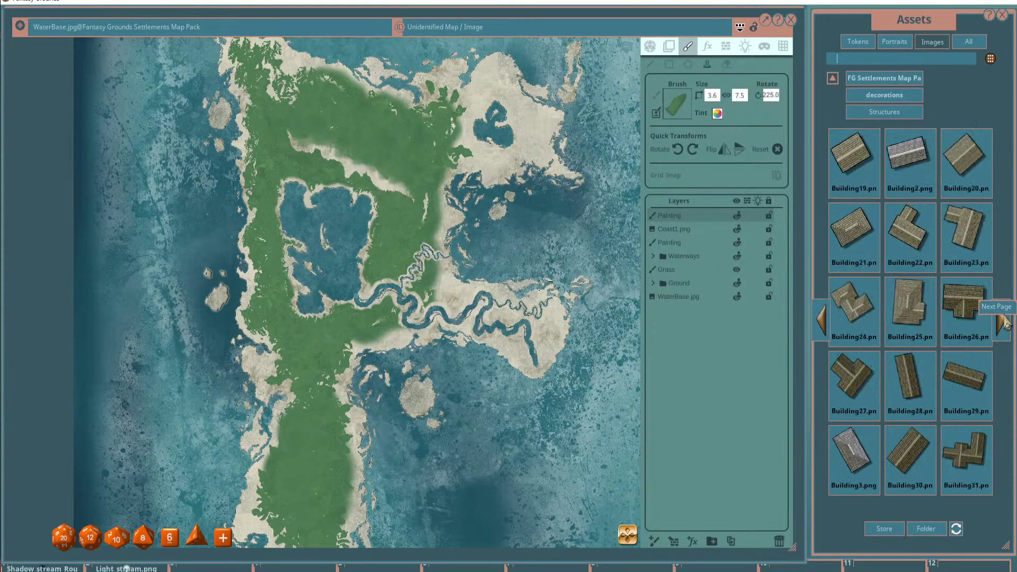
pyautogui.click(1005, 322)
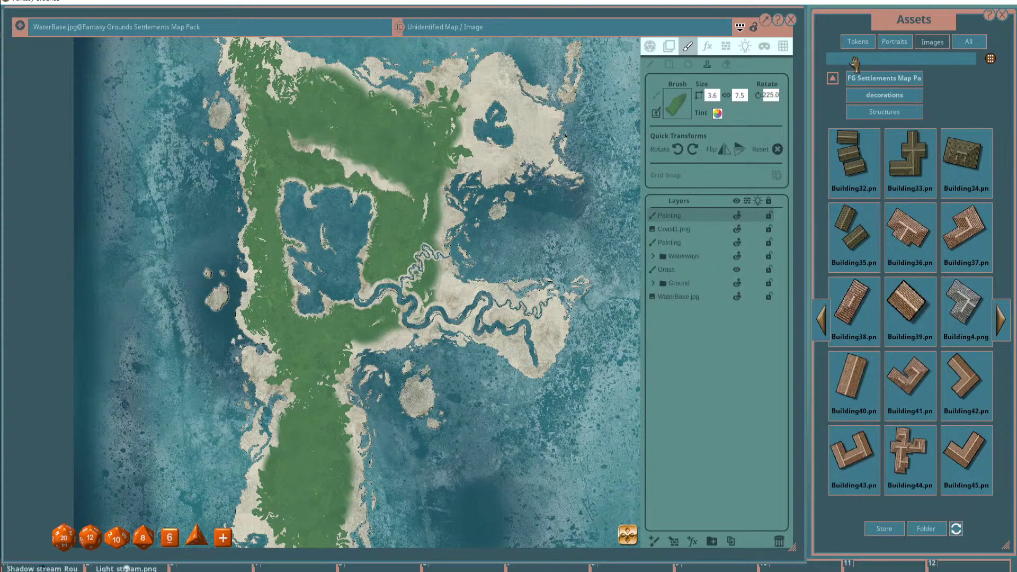
pyautogui.press('BackSpace')
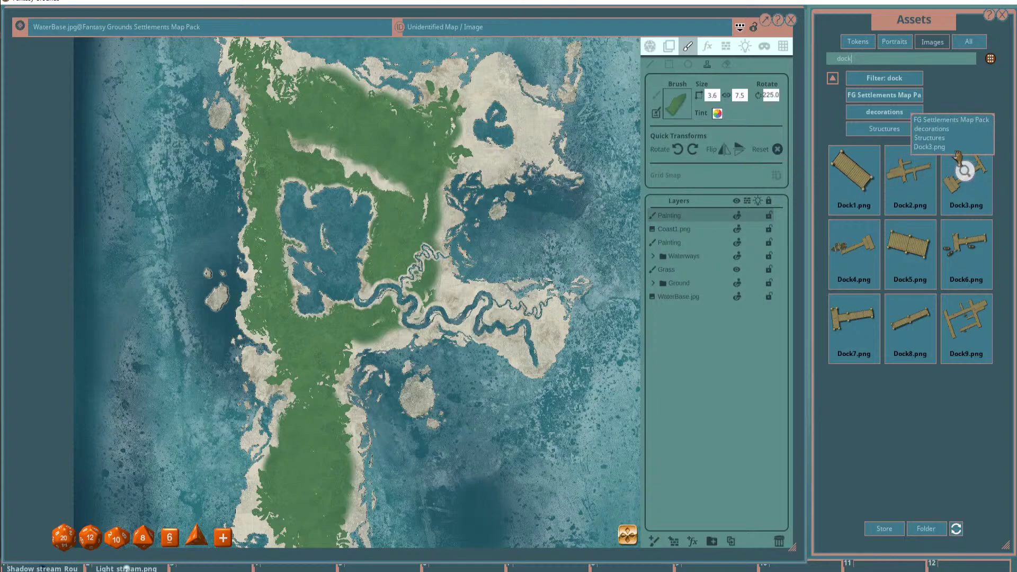
# Place Dock6.png on the map with its landward end against the inner lake's eastern shore.
pyautogui.moveTo(964, 247); pyautogui.dragTo(401, 247)
pyautogui.moveTo(401, 249); pyautogui.dragTo(263, 194)
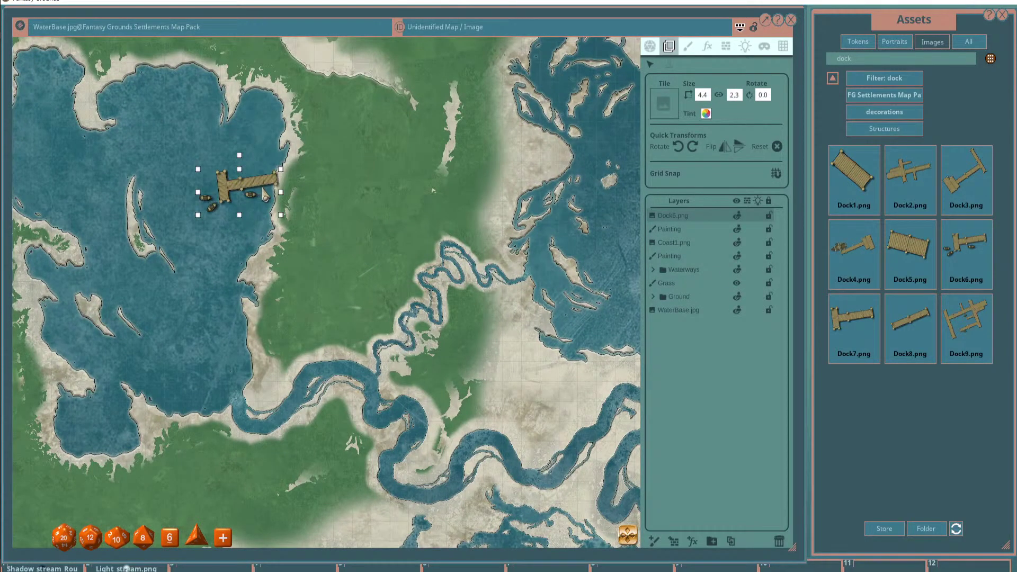
pyautogui.scroll(2, 264, 196)
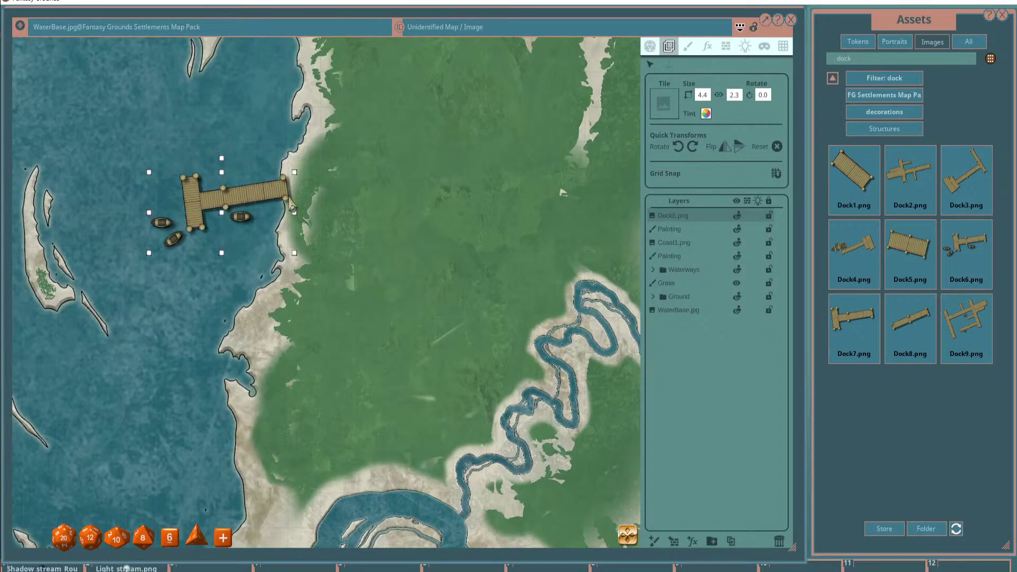
pyautogui.scroll(-3, 291, 205)
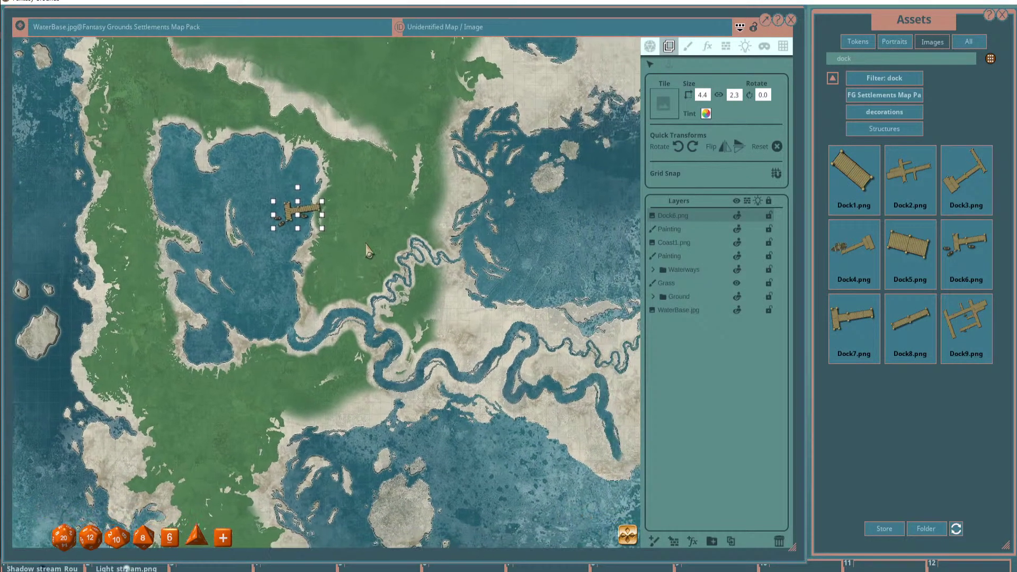
pyautogui.moveTo(467, 317); pyautogui.dragTo(405, 299)
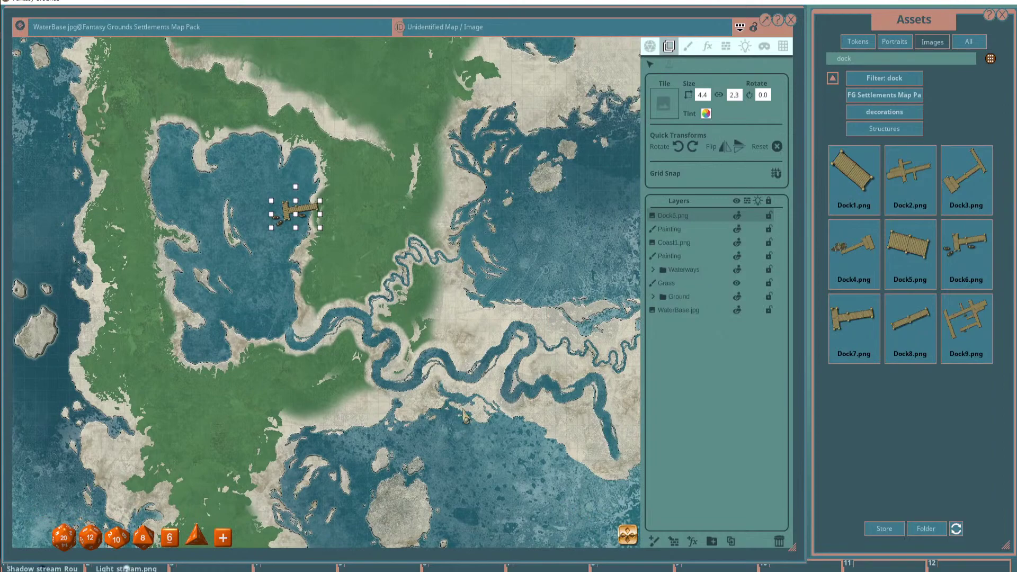
pyautogui.moveTo(307, 268); pyautogui.dragTo(370, 283)
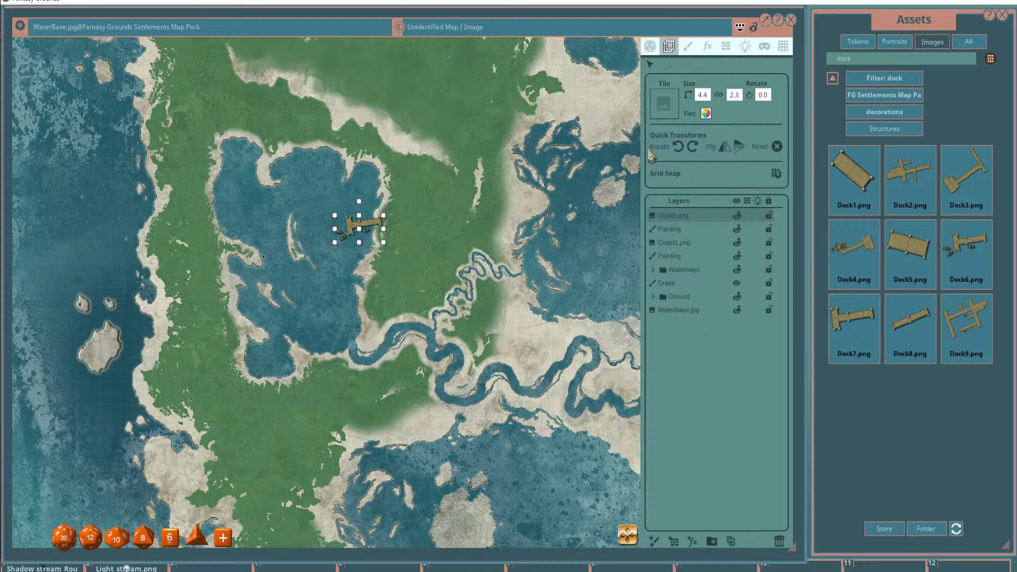
# Add Dock4.png on the lake's eastern shore just north of Dock6.png, and move it to the southern bay beside the round island.
pyautogui.moveTo(854, 246); pyautogui.dragTo(373, 200)
pyautogui.scroll(3, 373, 186)
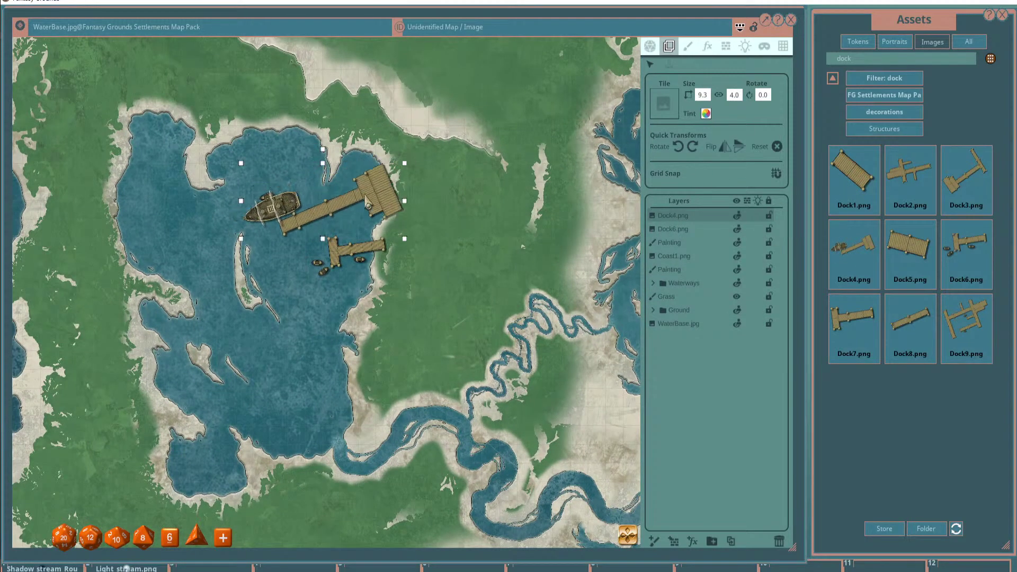
pyautogui.scroll(5, 303, 146)
pyautogui.scroll(-8, 303, 146)
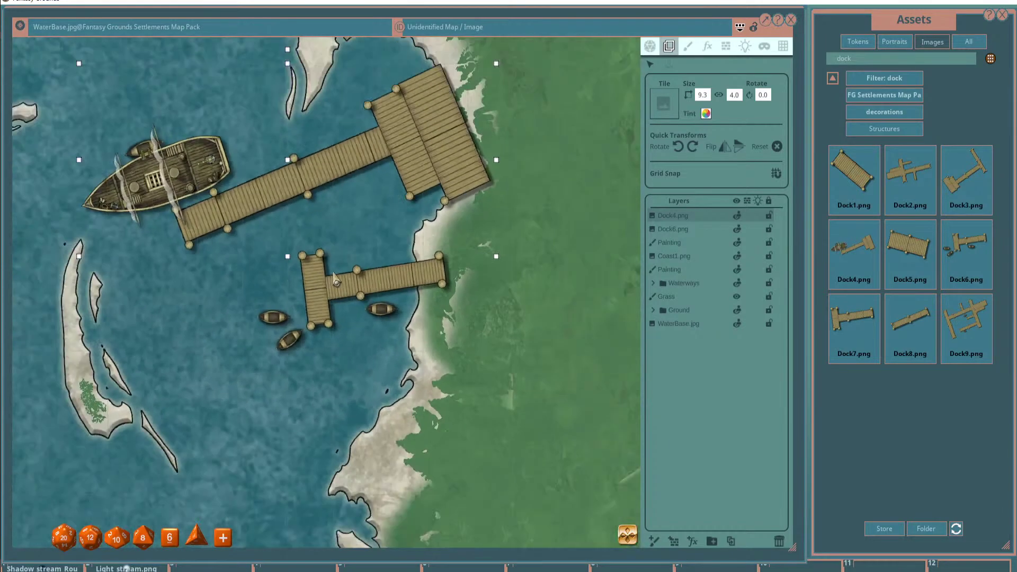
pyautogui.moveTo(317, 226); pyautogui.dragTo(329, 220)
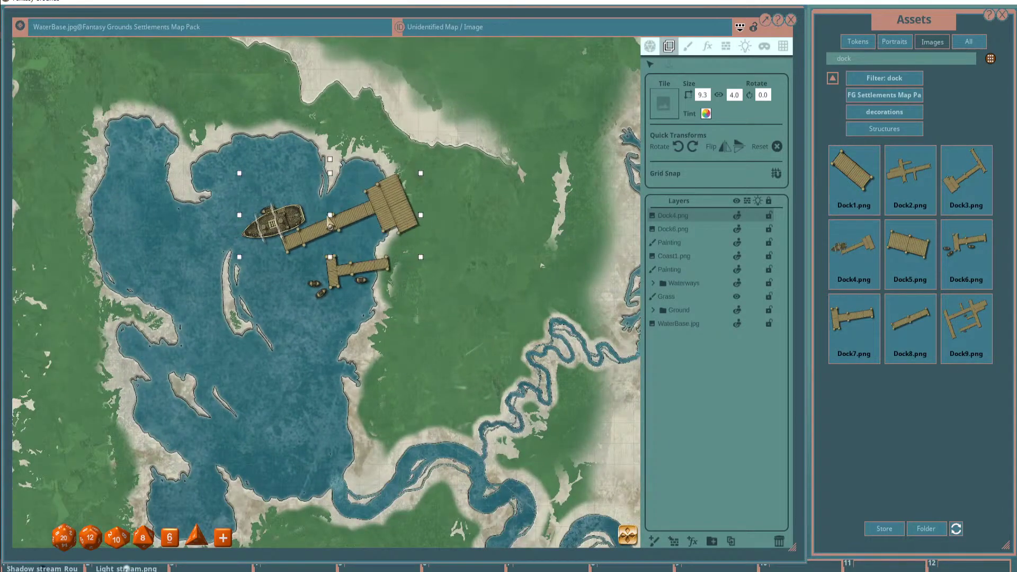
pyautogui.scroll(-4, 329, 225)
pyautogui.moveTo(311, 101); pyautogui.dragTo(473, 365)
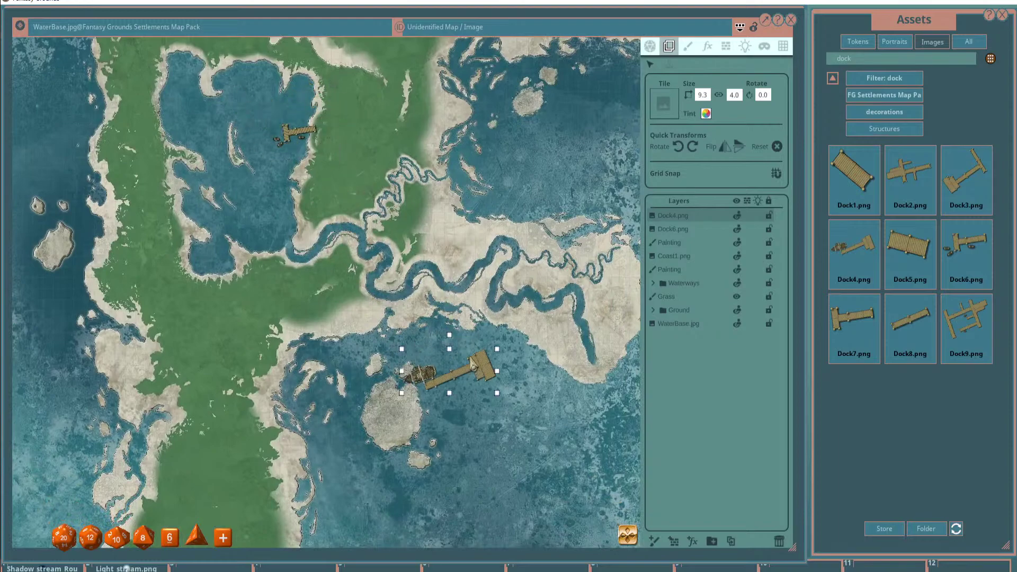
# Rotate the Dock4 tile to 270° and position it against the bay's northern shore, just south of the river.
pyautogui.click(679, 149)
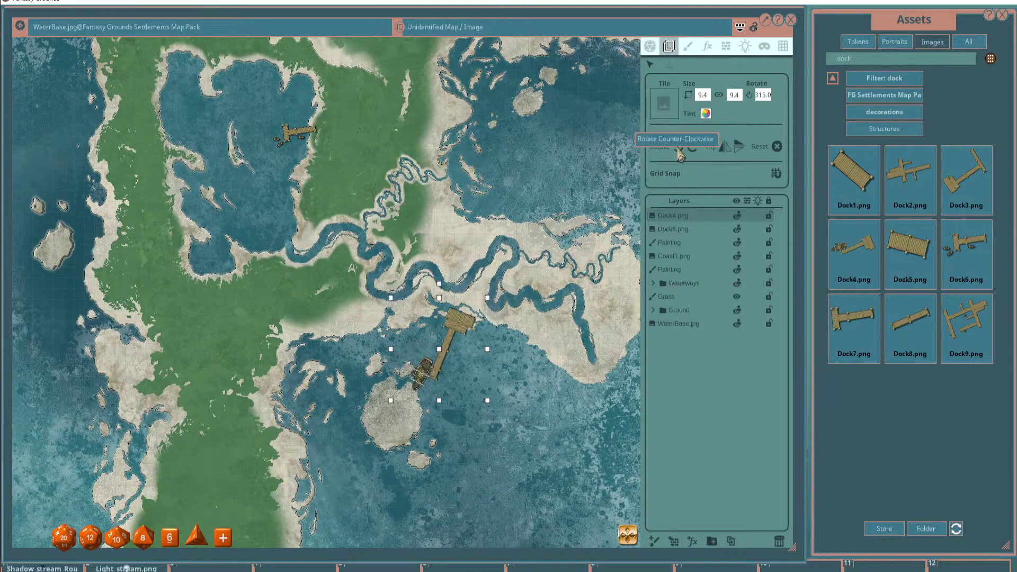
pyautogui.click(679, 149)
pyautogui.moveTo(435, 319); pyautogui.dragTo(430, 324)
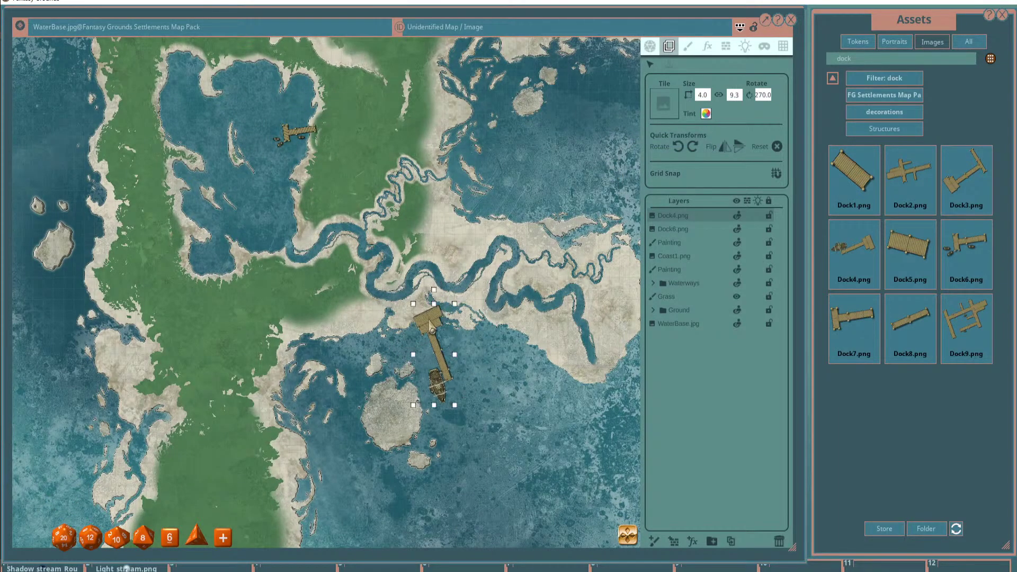
pyautogui.scroll(2, 430, 324)
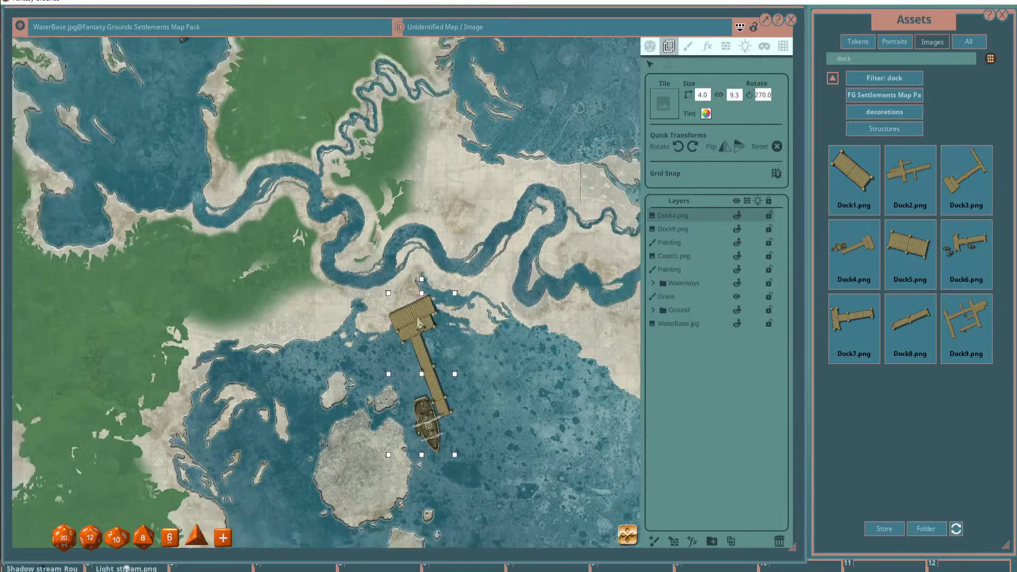
pyautogui.scroll(-1, 419, 322)
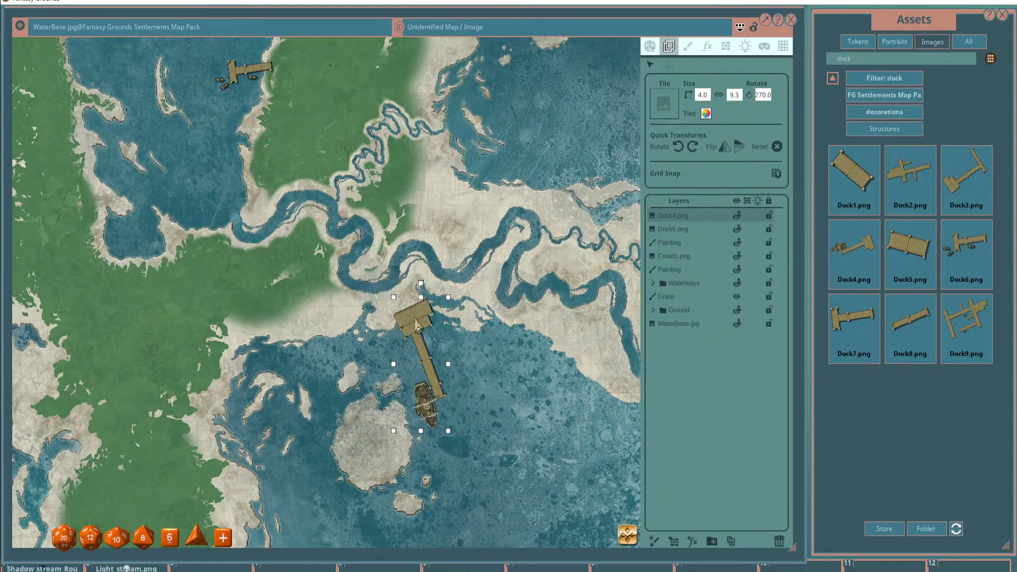
pyautogui.scroll(2, 433, 321)
pyautogui.scroll(-3, 434, 320)
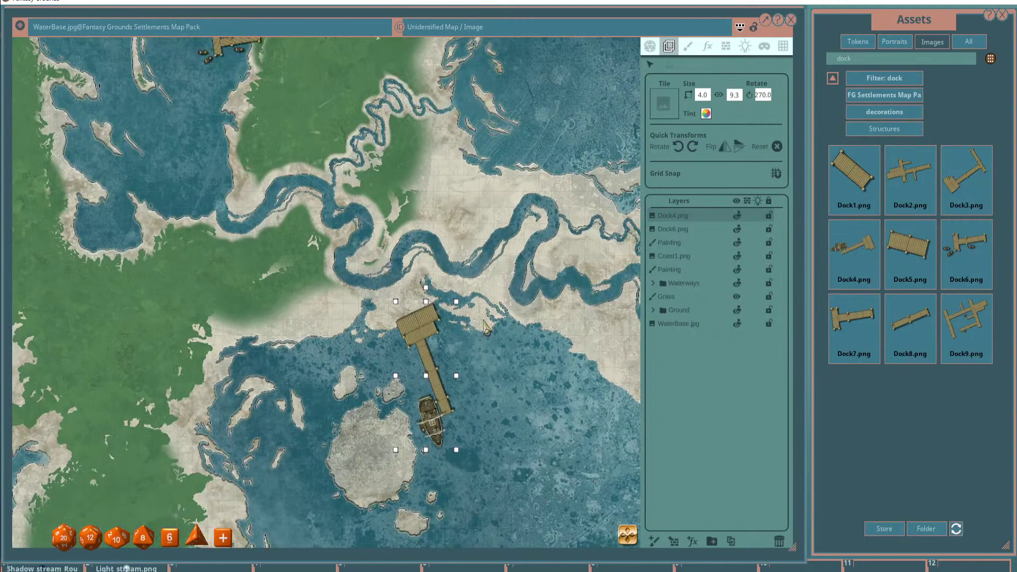
pyautogui.scroll(1, 426, 264)
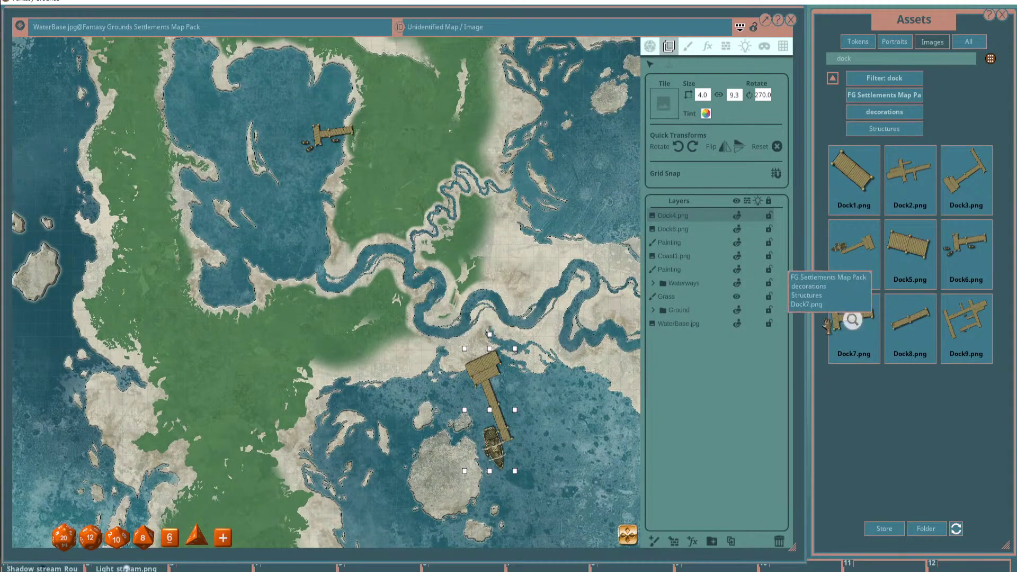
# Place the Dock9 image on the east coast of the southern peninsula and flip it horizontally so it extends into the sea.
pyautogui.moveTo(966, 318); pyautogui.dragTo(335, 244)
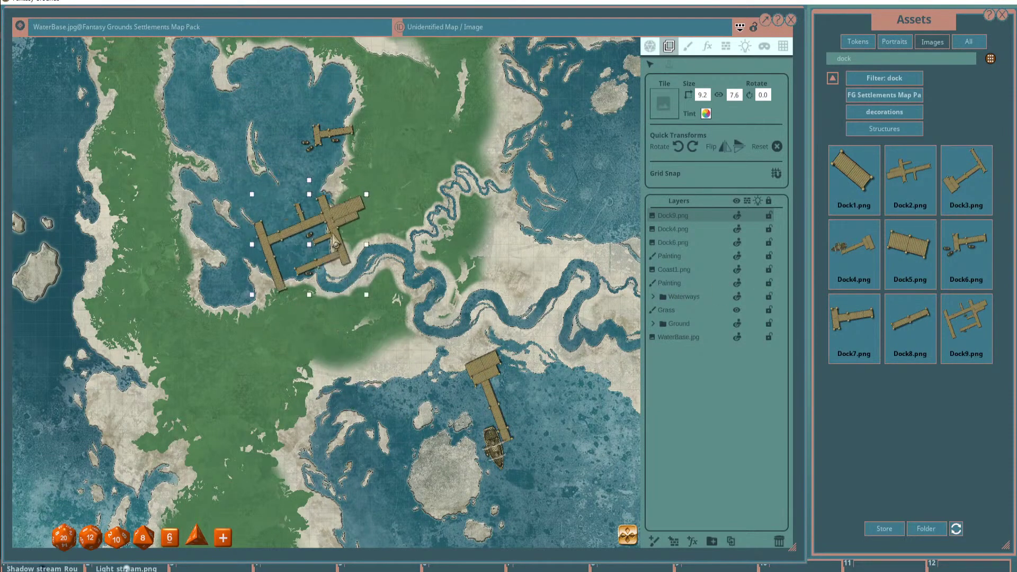
pyautogui.scroll(-3, 335, 244)
pyautogui.moveTo(271, 192); pyautogui.dragTo(313, 402)
pyautogui.click(725, 146)
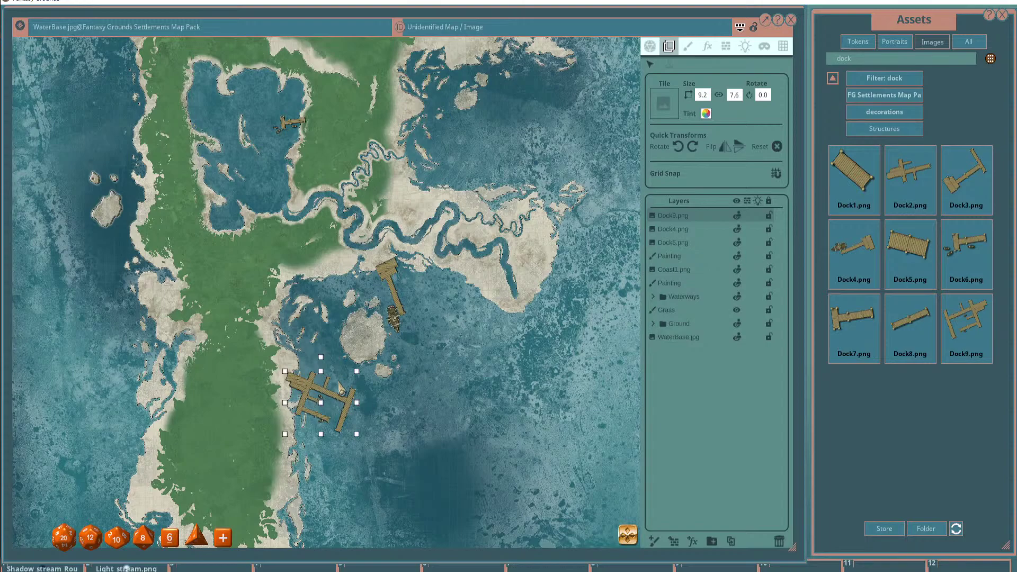
pyautogui.scroll(2, 320, 392)
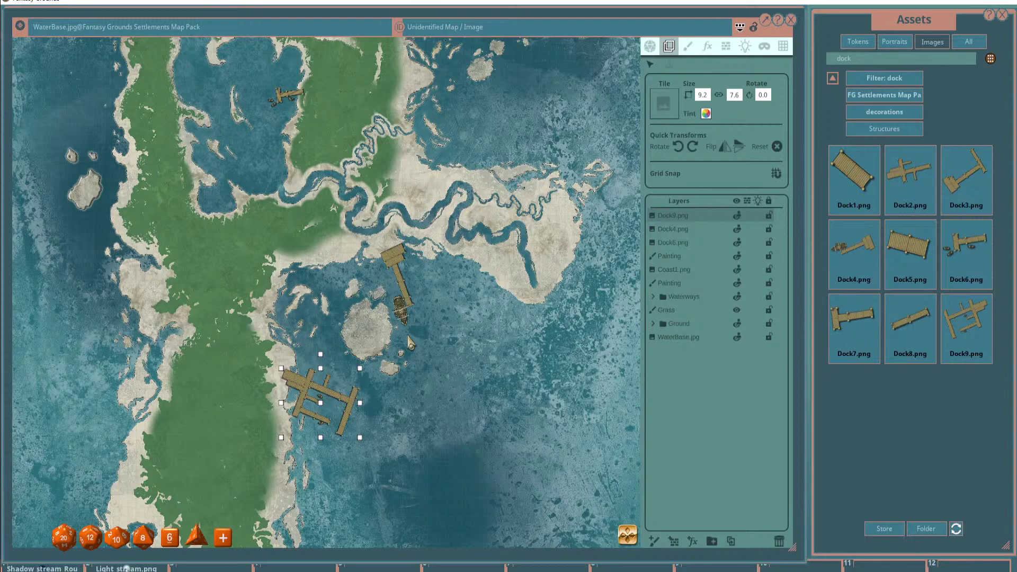
pyautogui.scroll(-3, 363, 208)
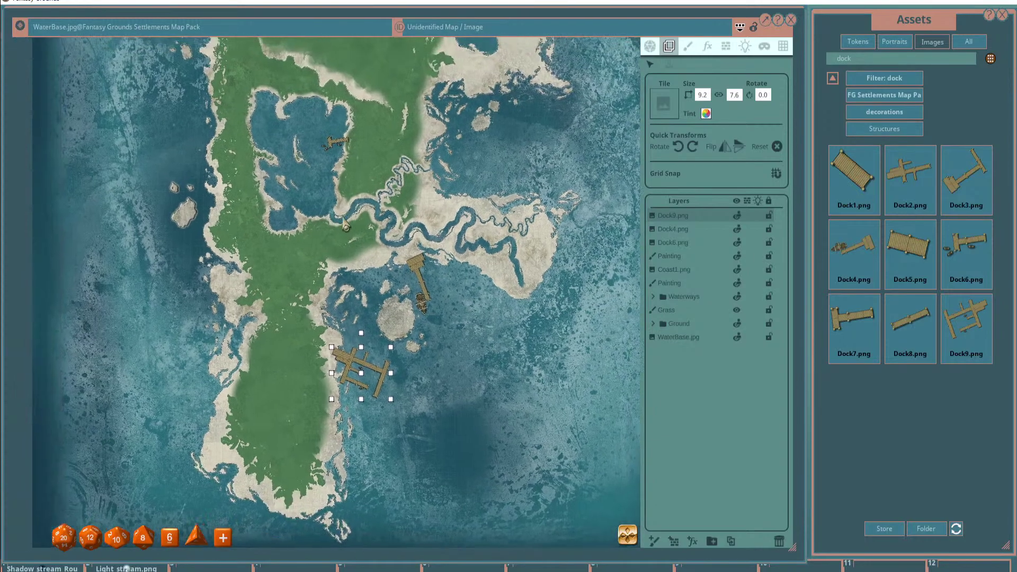
# Clear the dock filter from the image assets and place the Boat6 image in the water east of the Dock4 tile.
pyautogui.moveTo(440, 190); pyautogui.dragTo(436, 251)
pyautogui.click(874, 59)
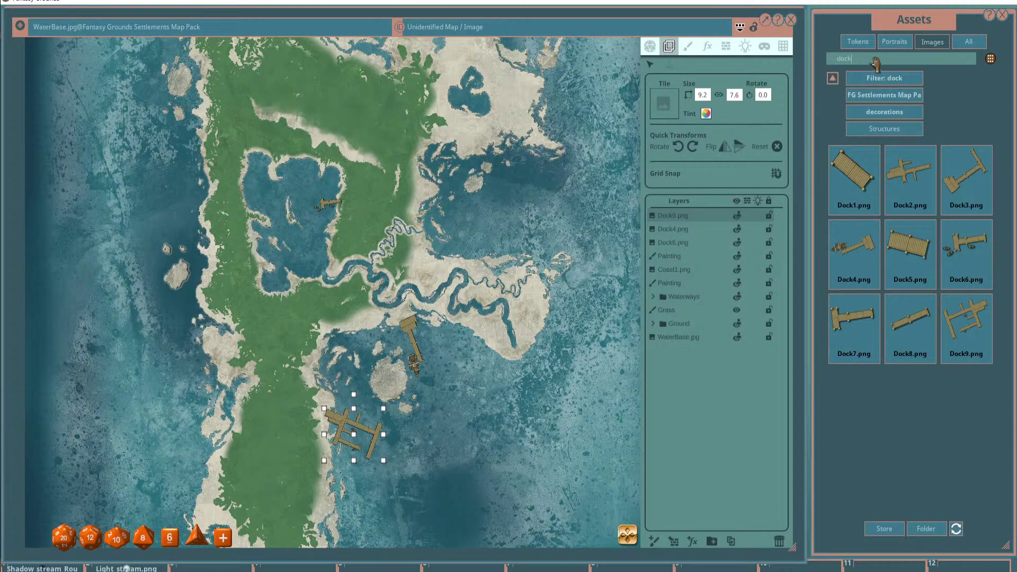
pyautogui.press('BackSpace')
pyautogui.press('BackSpace')
pyautogui.press('BackSpace')
pyautogui.press('BackSpace')
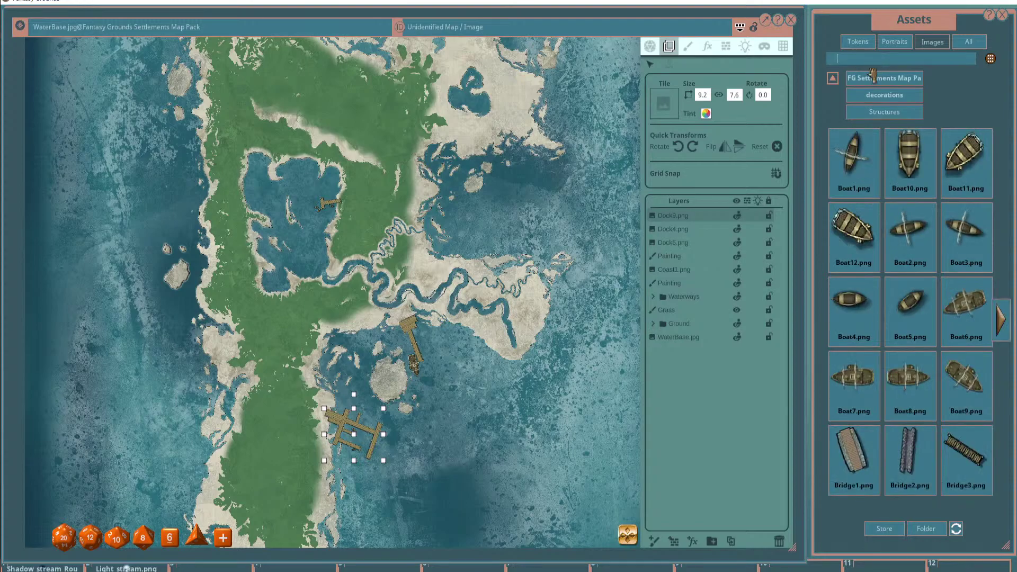
pyautogui.moveTo(612, 279); pyautogui.dragTo(576, 225)
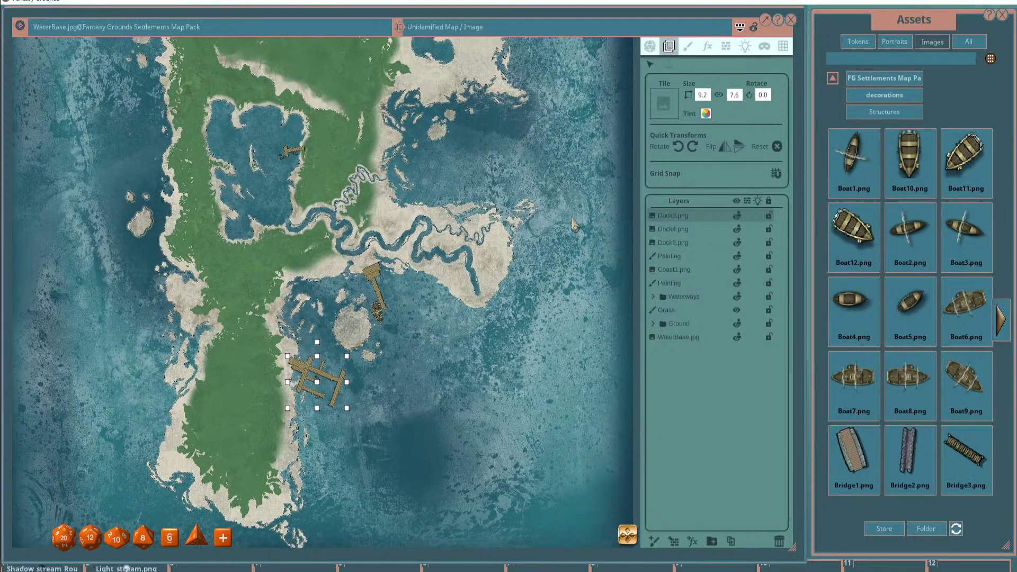
pyautogui.moveTo(989, 297); pyautogui.dragTo(418, 316)
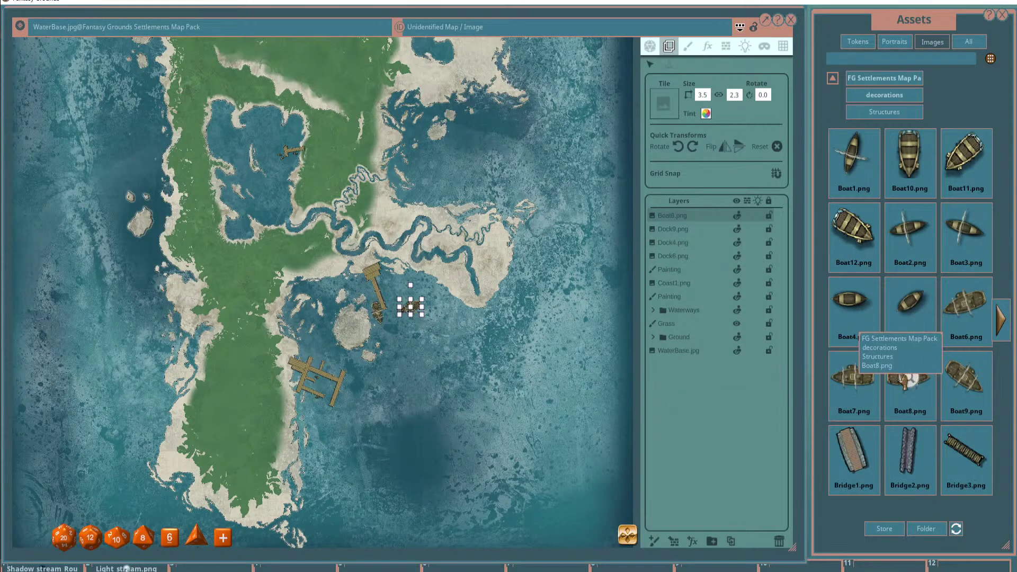
pyautogui.moveTo(908, 377); pyautogui.dragTo(406, 324)
pyautogui.scroll(4, 416, 381)
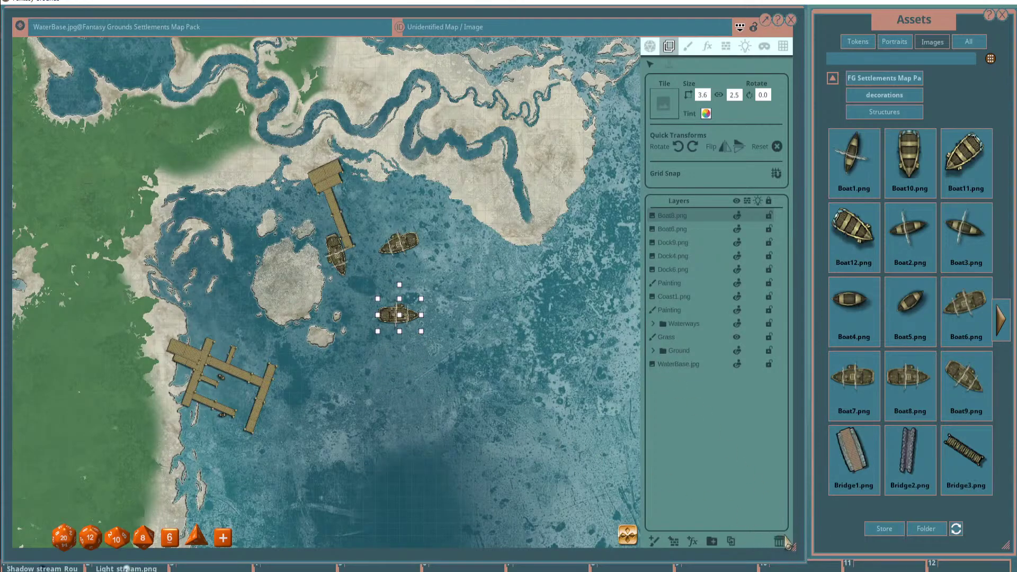
pyautogui.click(778, 541)
pyautogui.click(1004, 331)
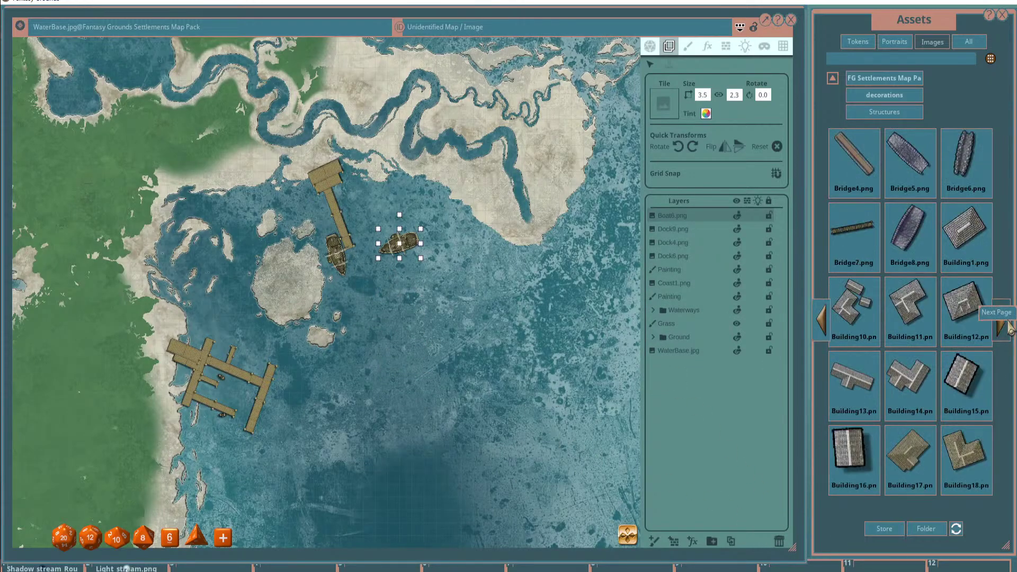
pyautogui.click(1004, 331)
pyautogui.click(820, 322)
pyautogui.click(819, 322)
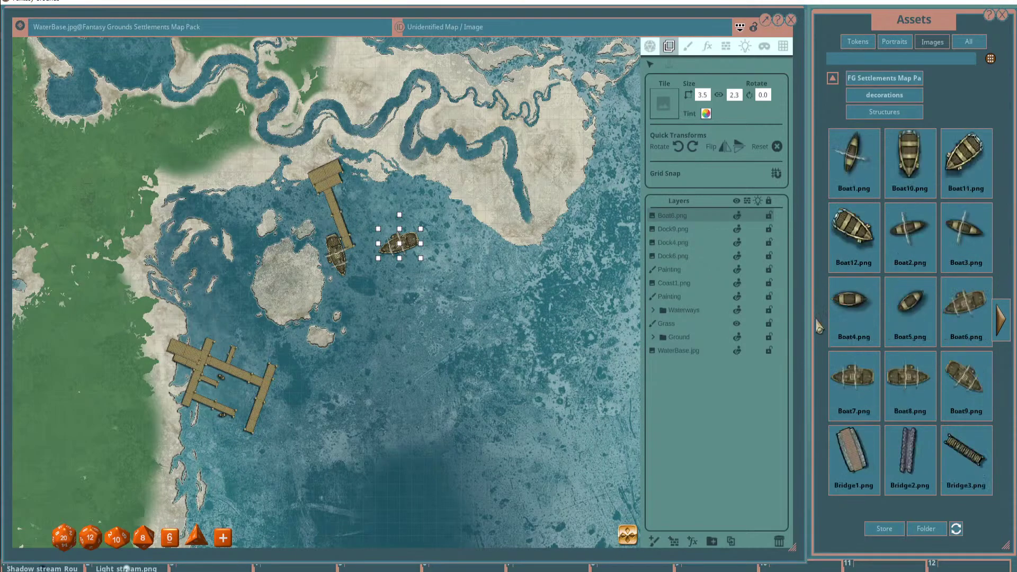
# Create a new layer folder and name it Structures.
pyautogui.scroll(-2, 492, 318)
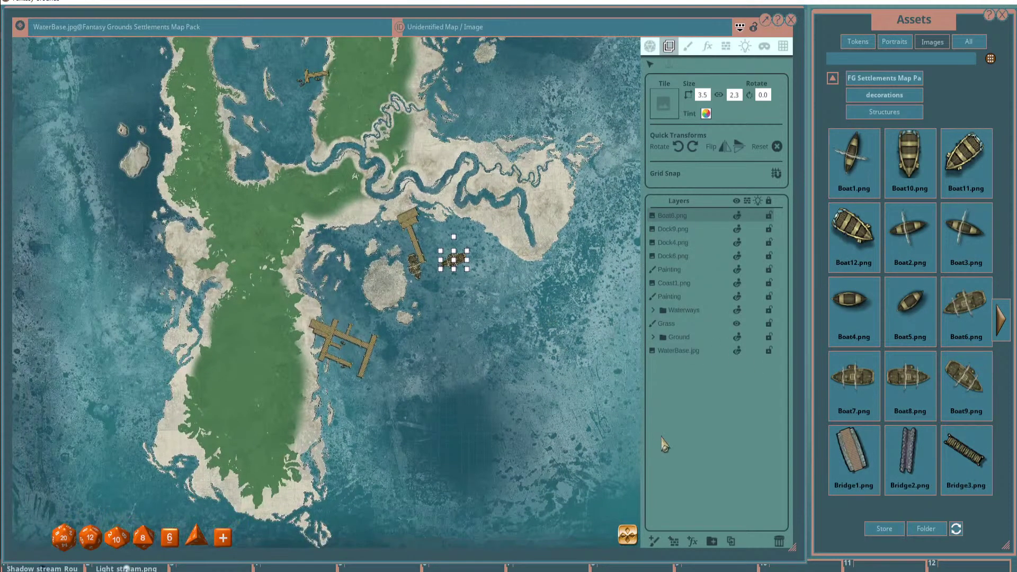
pyautogui.click(711, 540)
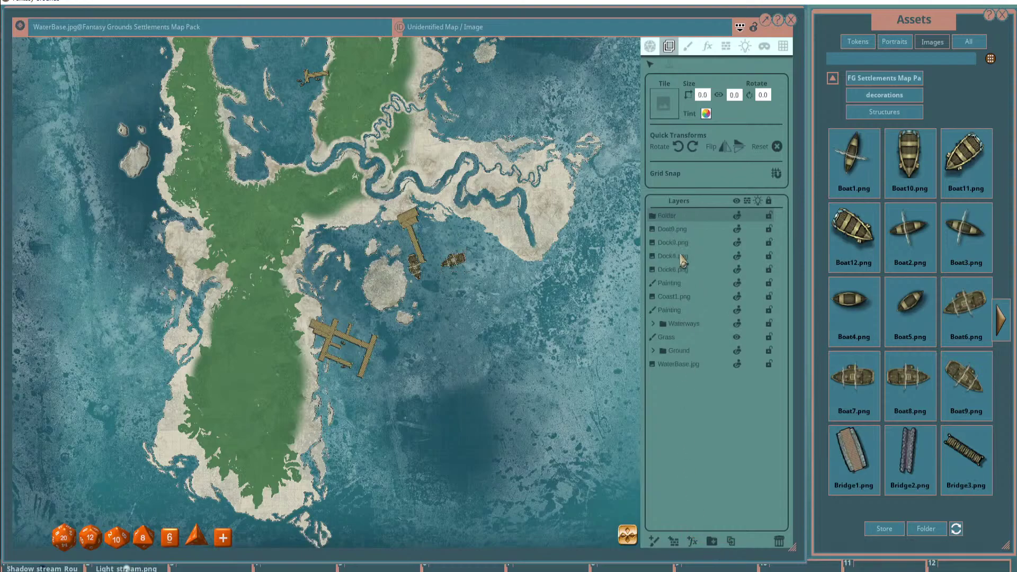
pyautogui.doubleClick(678, 217)
pyautogui.write('Structures')
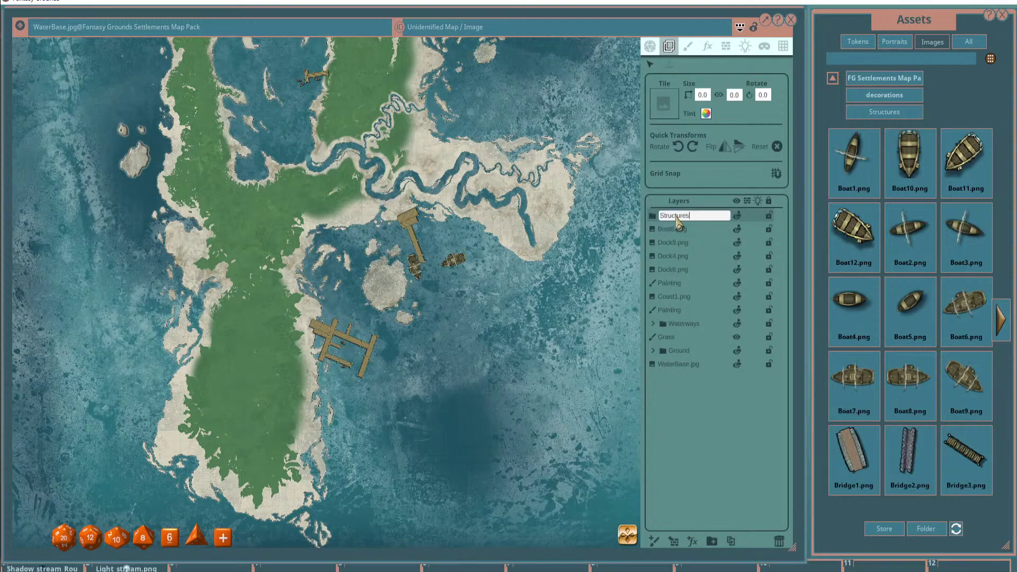
pyautogui.press('Return')
# Move the boat layer and the three dock layers into the Structures folder.
pyautogui.click(673, 232)
pyautogui.keyDown('shift'); pyautogui.click(673, 270); pyautogui.keyUp('shift')
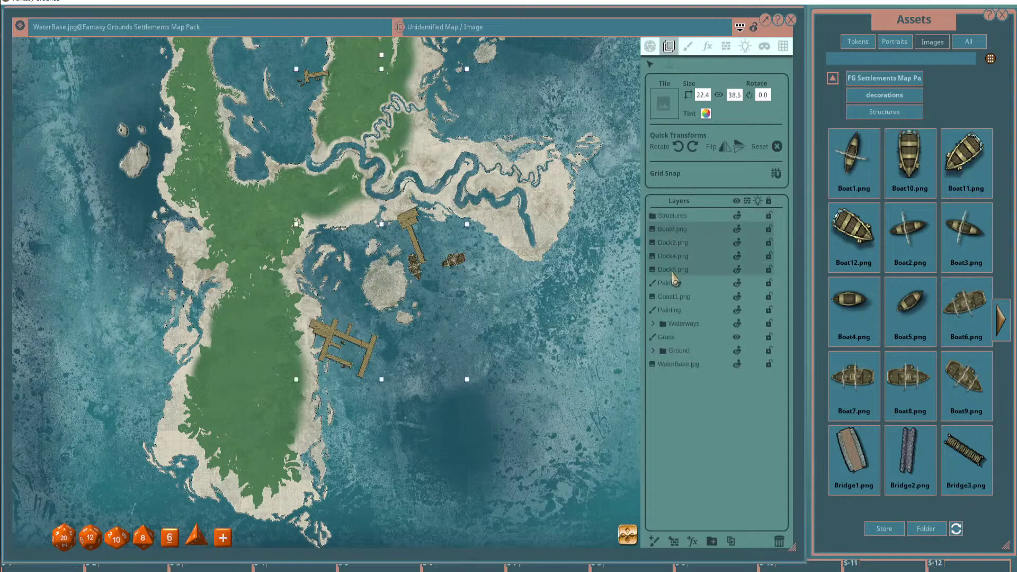
pyautogui.moveTo(683, 239); pyautogui.dragTo(674, 226)
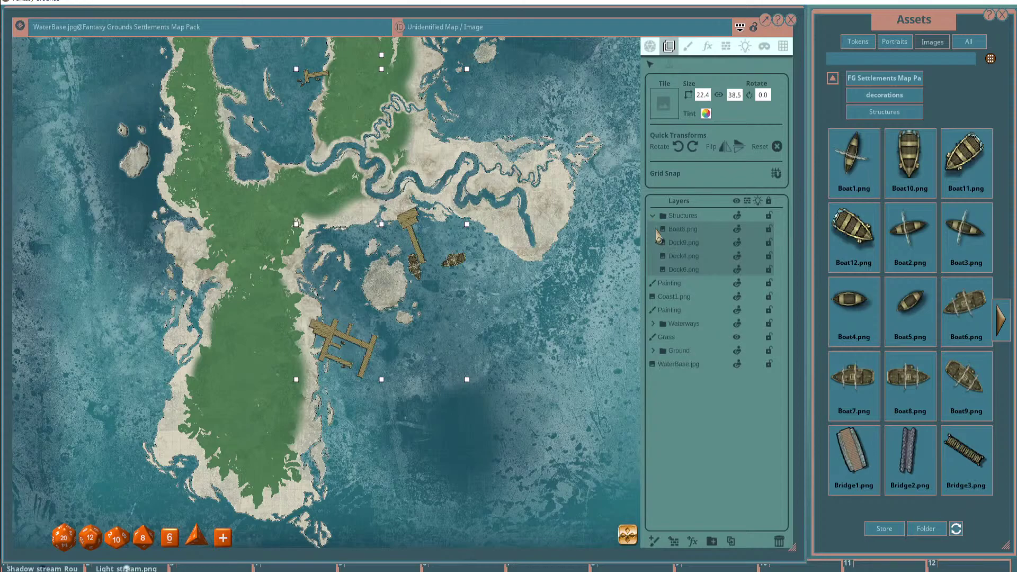
# Place the Bridge8 image across the river east of the lake and rotate it to 345° so it spans the channel.
pyautogui.click(1001, 324)
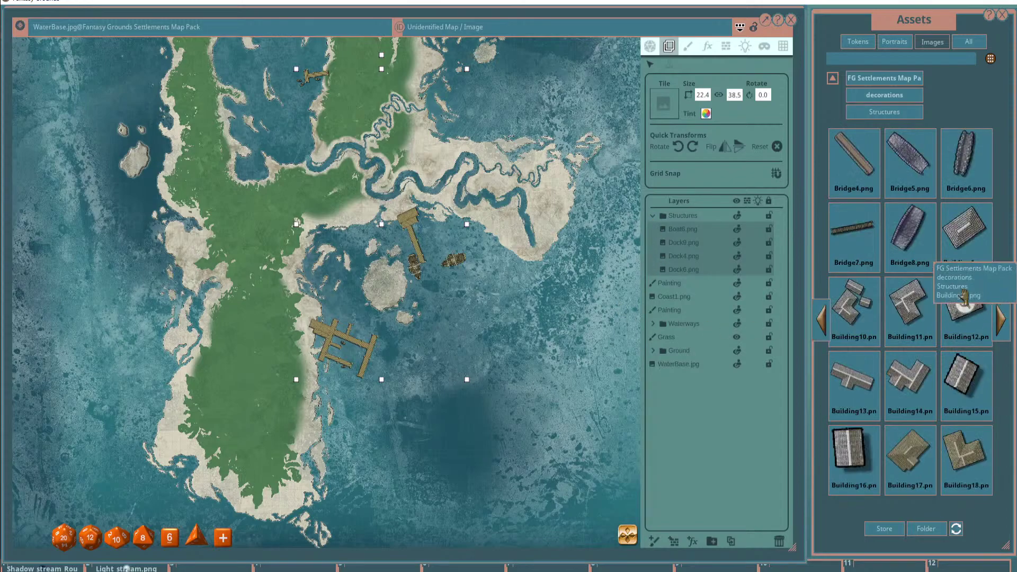
pyautogui.scroll(-2, 522, 258)
pyautogui.scroll(3, 352, 196)
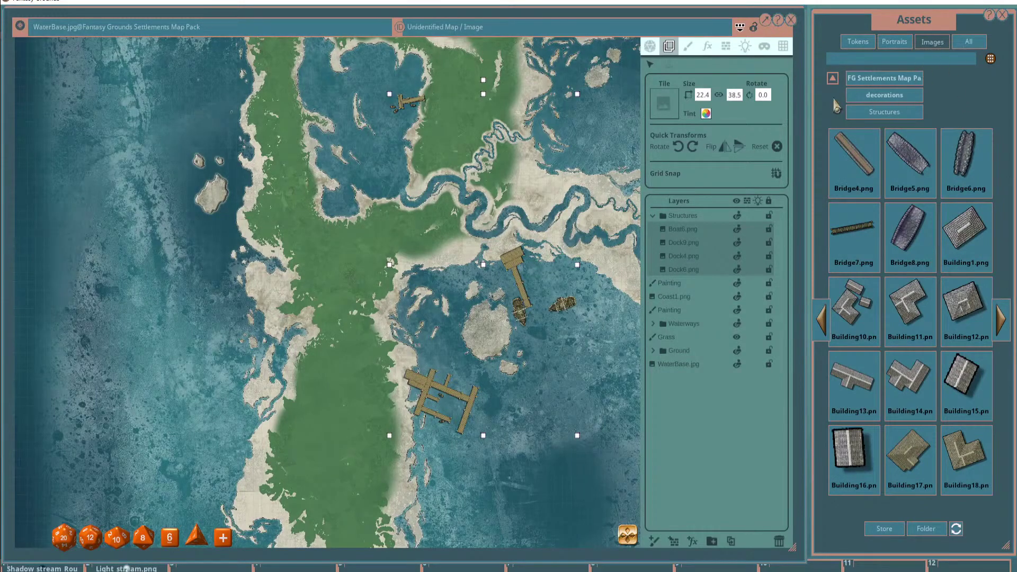
pyautogui.moveTo(909, 233); pyautogui.dragTo(459, 190)
pyautogui.scroll(3, 462, 187)
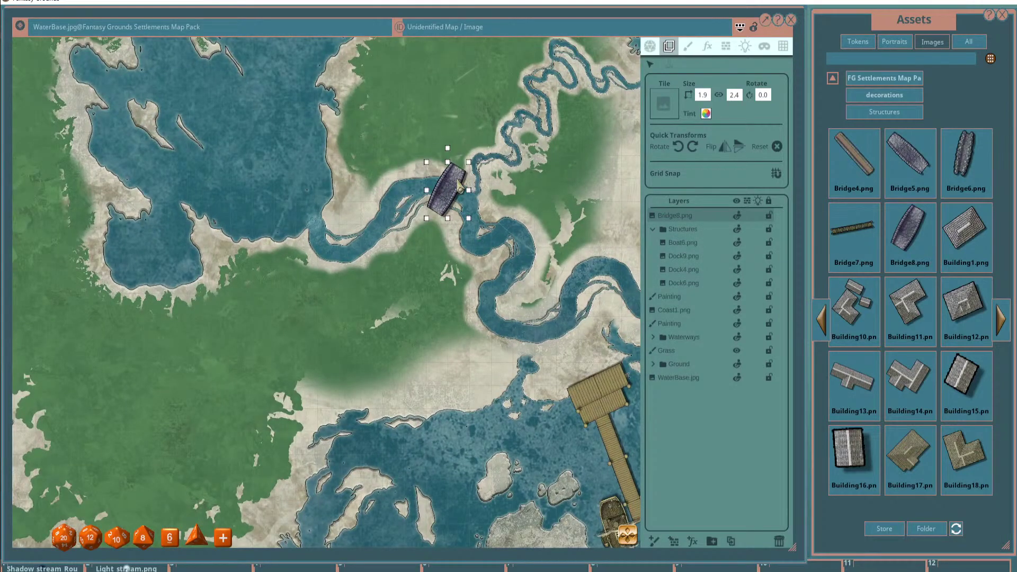
pyautogui.scroll(-3, 459, 187)
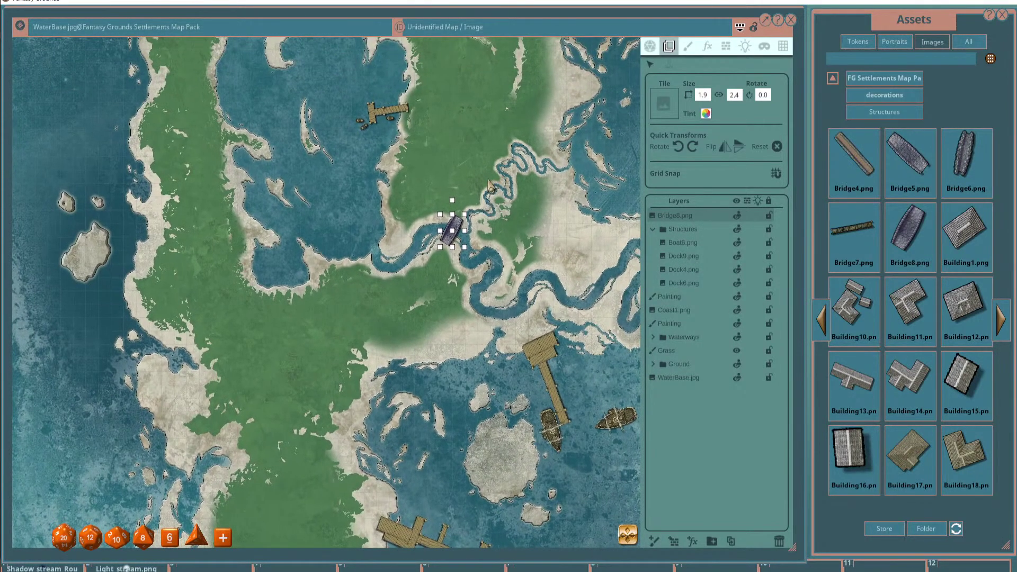
pyautogui.moveTo(452, 201); pyautogui.dragTo(444, 208)
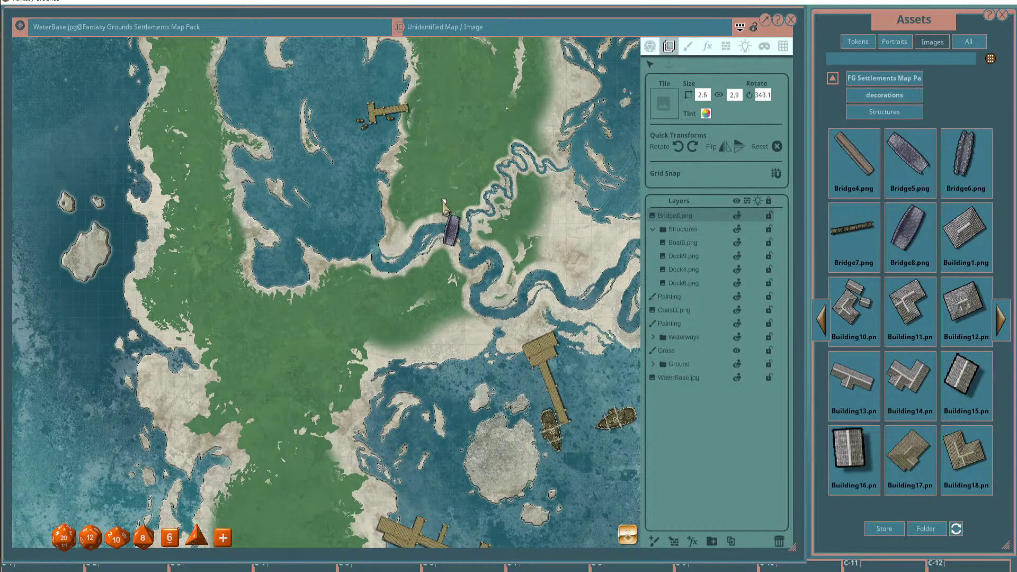
pyautogui.scroll(-4, 466, 221)
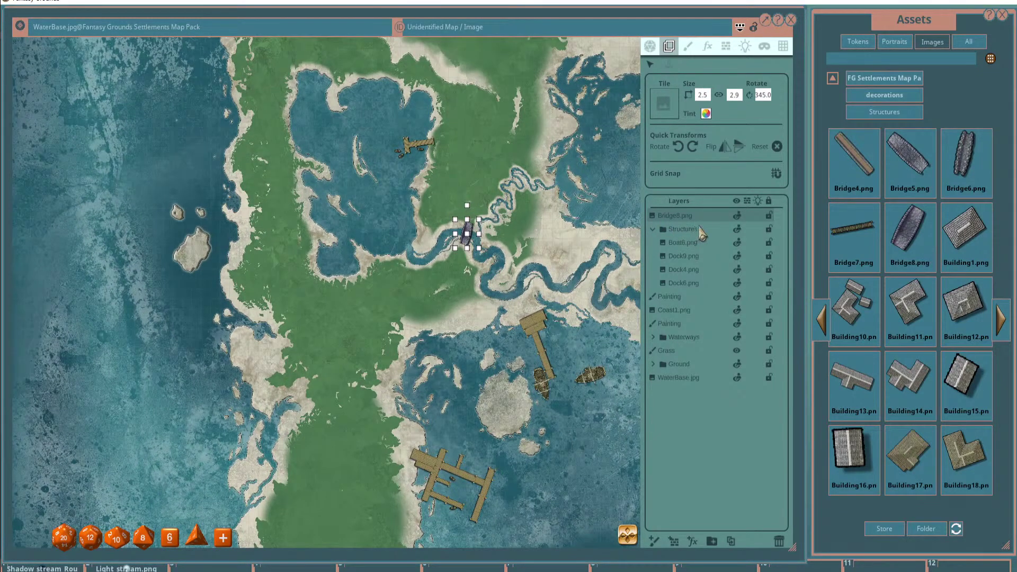
# Place the Bridge5 image across the river bend north of the Dock4 tile and rotate it to about 20.7°.
pyautogui.moveTo(909, 156); pyautogui.dragTo(540, 271)
pyautogui.scroll(3, 501, 238)
pyautogui.scroll(-3, 546, 273)
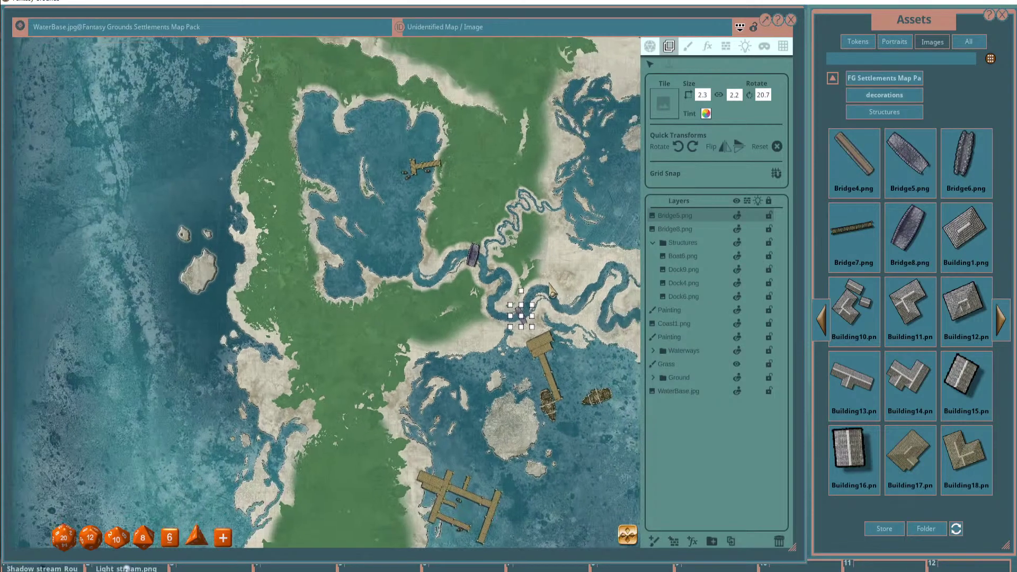
pyautogui.scroll(-2, 555, 273)
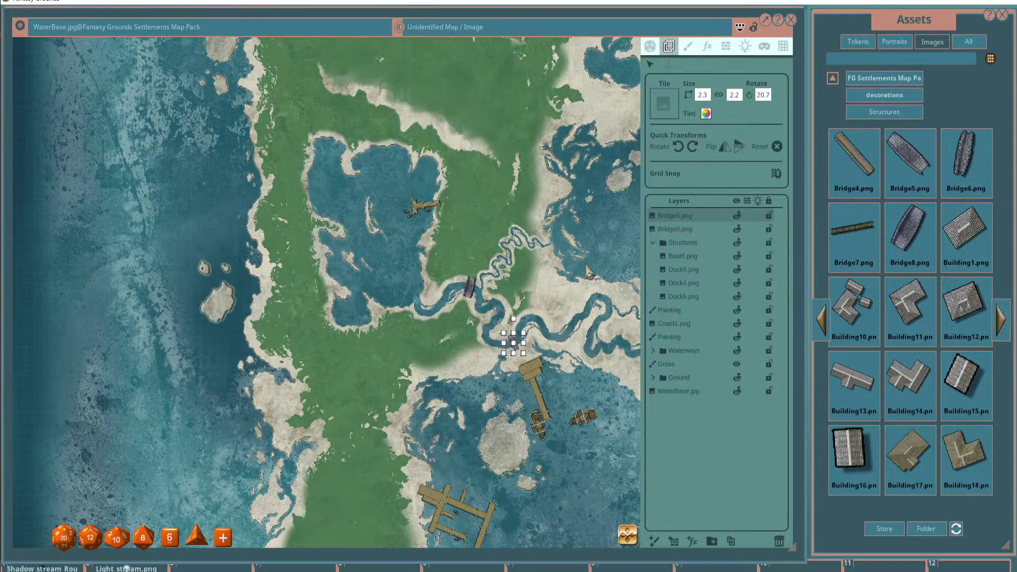
# Browse the structure images through to the building groups and examine the land around the lake for a settlement site.
pyautogui.click(1002, 320)
pyautogui.click(1002, 320)
pyautogui.click(1004, 322)
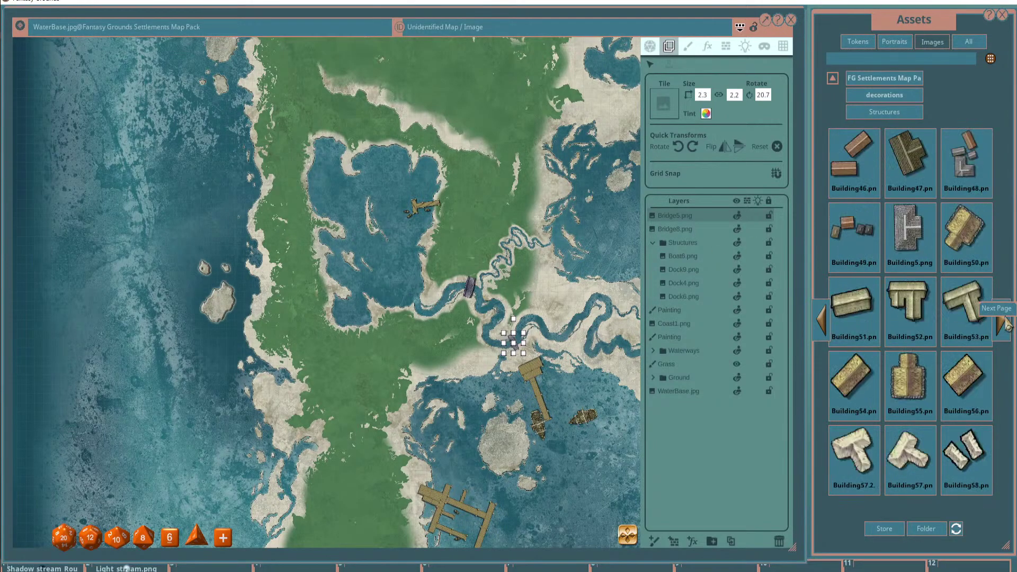
pyautogui.click(1004, 322)
pyautogui.click(1004, 322)
pyautogui.click(1005, 323)
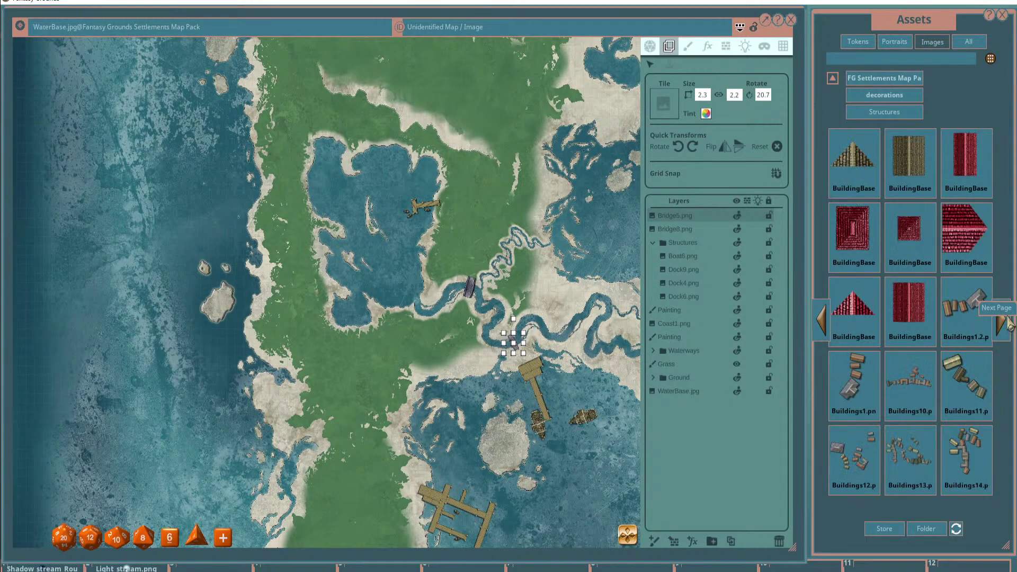
pyautogui.click(1006, 323)
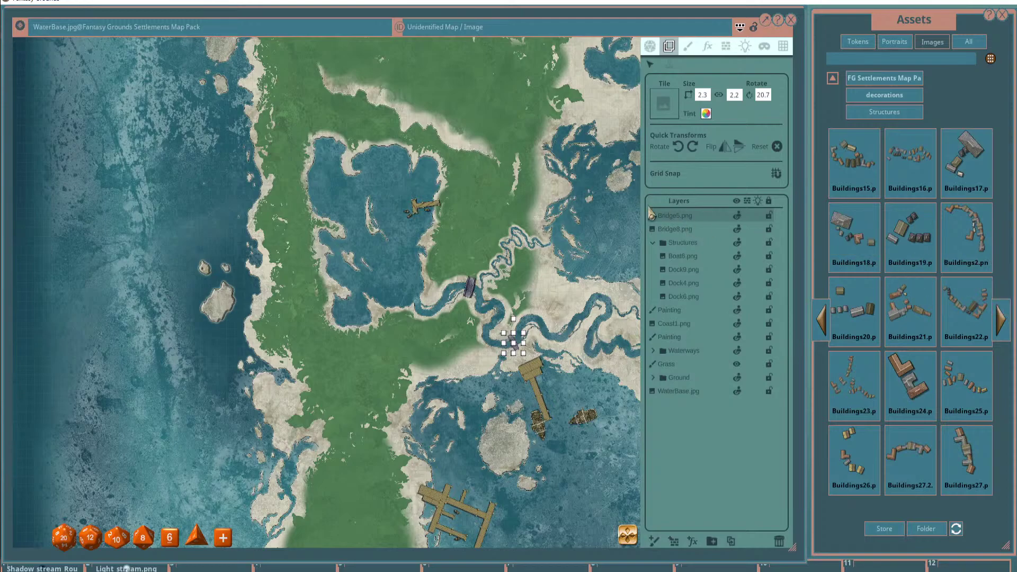
pyautogui.scroll(-1, 529, 271)
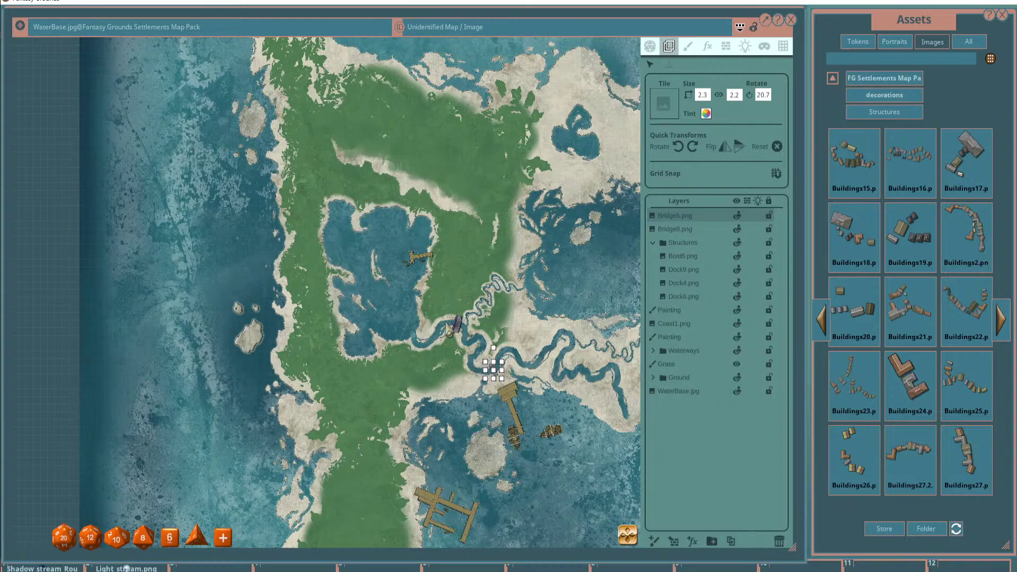
pyautogui.scroll(3, 450, 329)
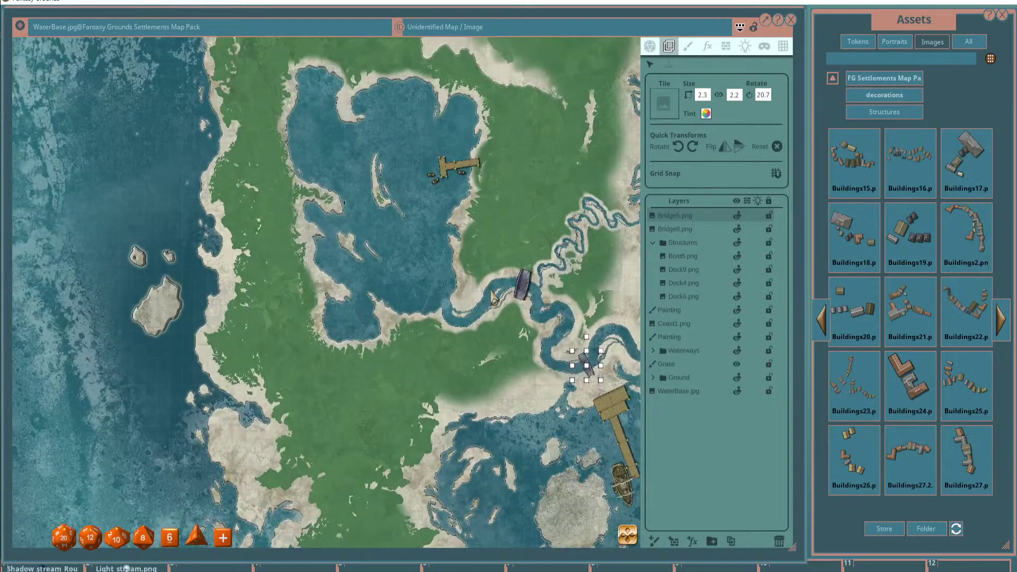
# Place the Buildings10 image on the land between the lake and the southern bay and rotate it to 325.5° to follow the shore.
pyautogui.scroll(-4, 494, 298)
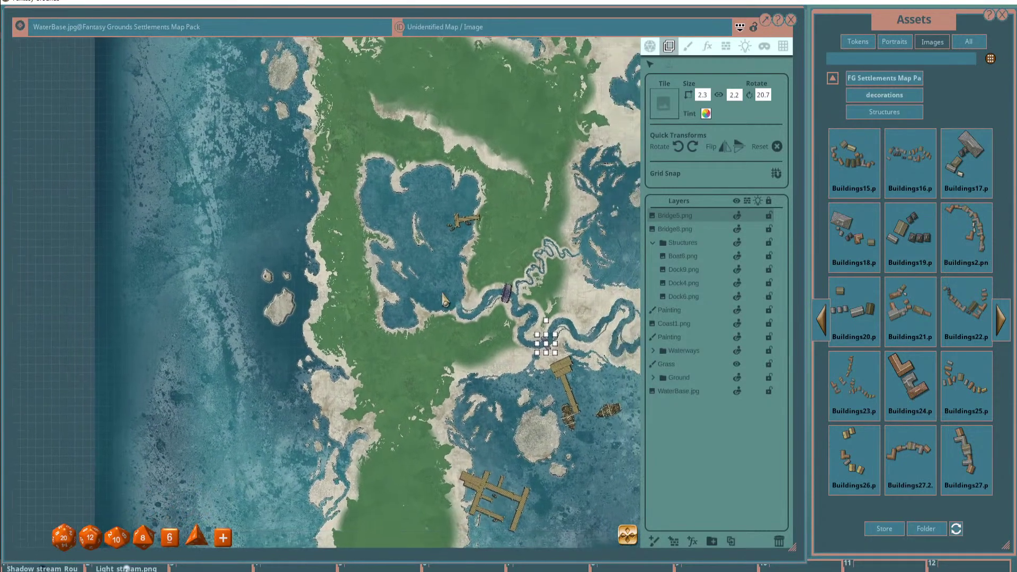
pyautogui.scroll(-2, 444, 300)
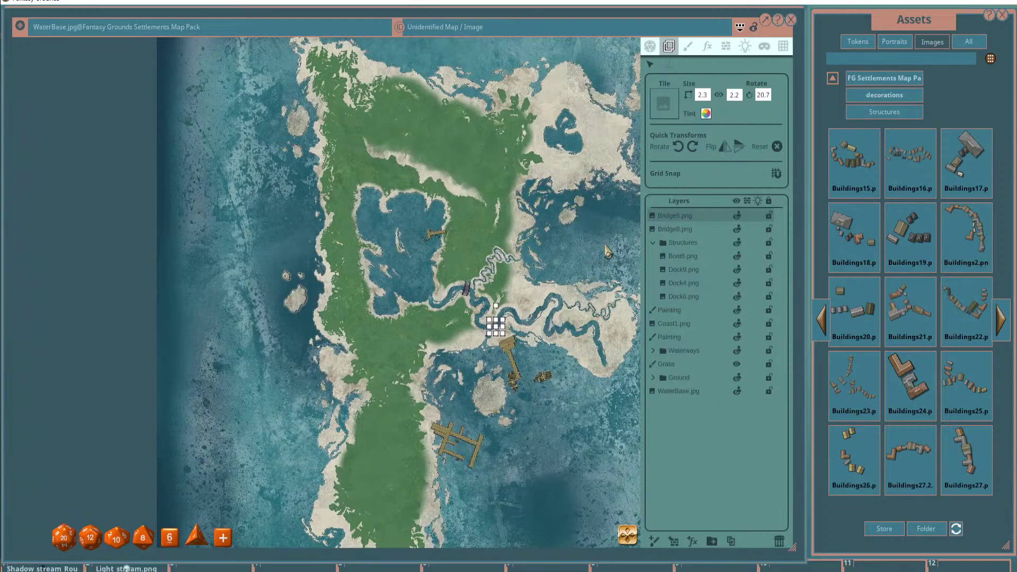
pyautogui.click(823, 319)
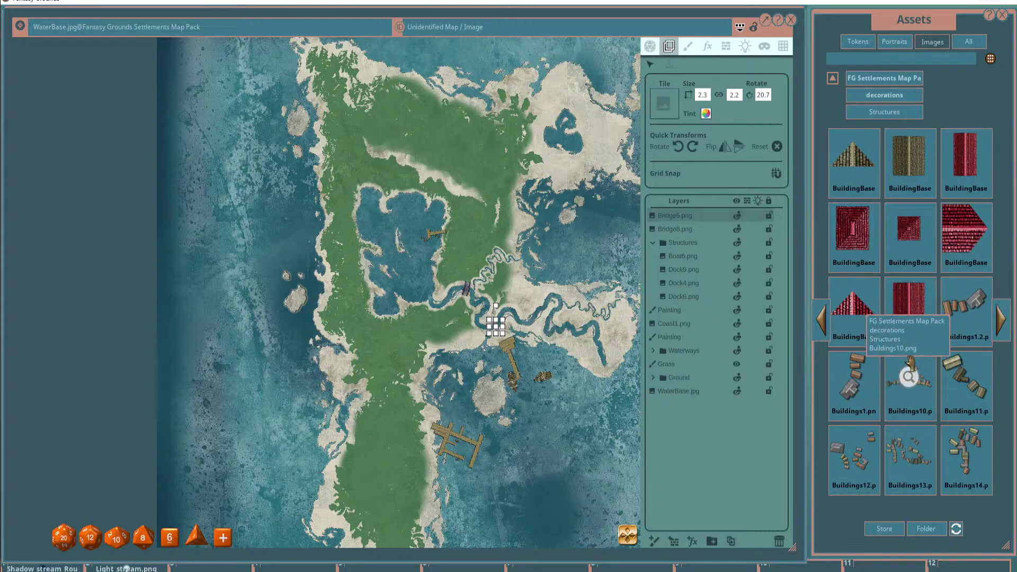
pyautogui.scroll(2, 429, 223)
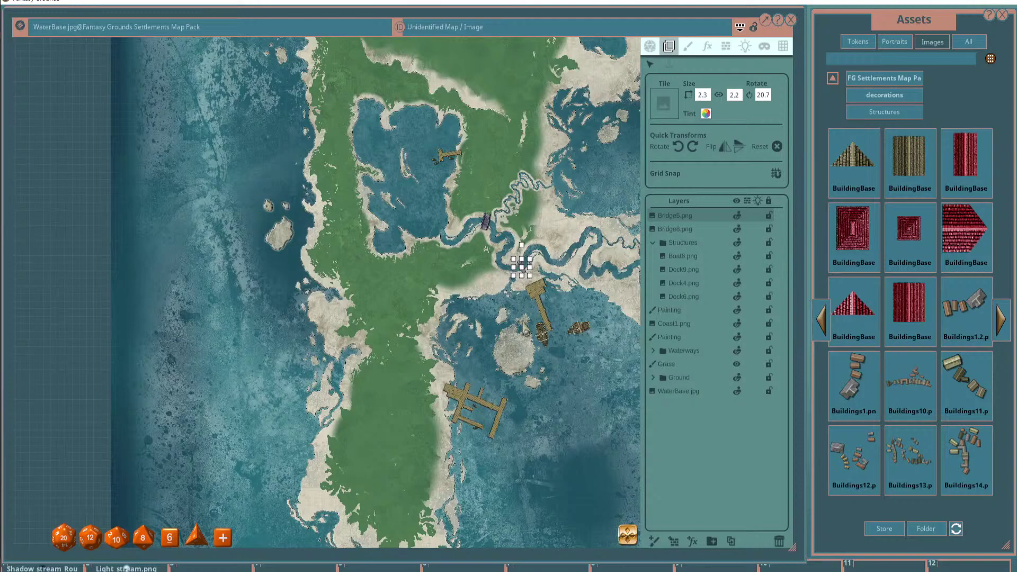
pyautogui.moveTo(428, 298); pyautogui.dragTo(451, 275)
pyautogui.scroll(5, 481, 298)
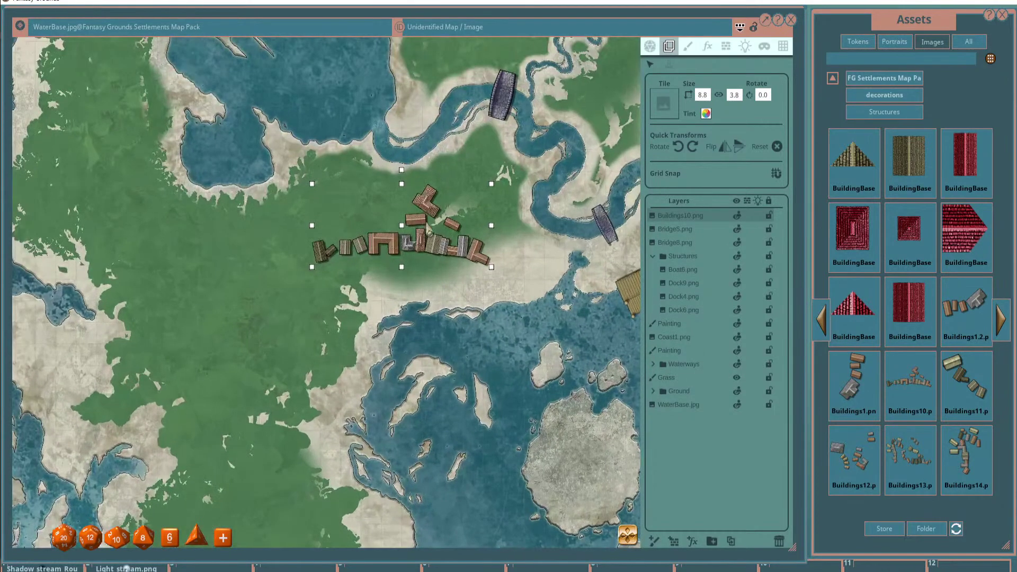
pyautogui.moveTo(402, 175); pyautogui.dragTo(373, 183)
pyautogui.scroll(-4, 423, 243)
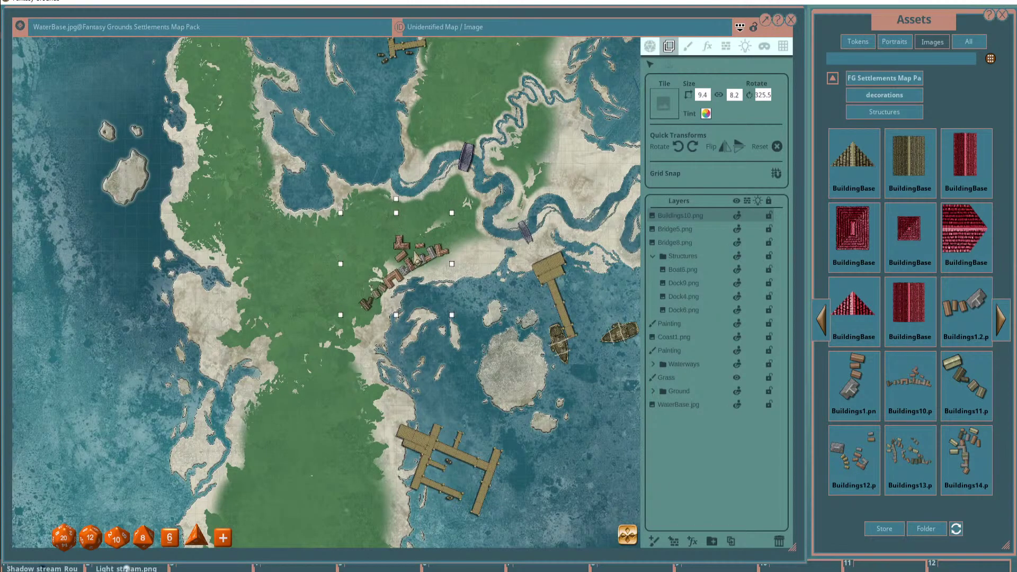
# Place the Buildings11 image southwest of the Buildings10 group and the Buildings12 image directly to its north, south of the lake.
pyautogui.scroll(-1, 465, 282)
pyautogui.scroll(-2, 465, 283)
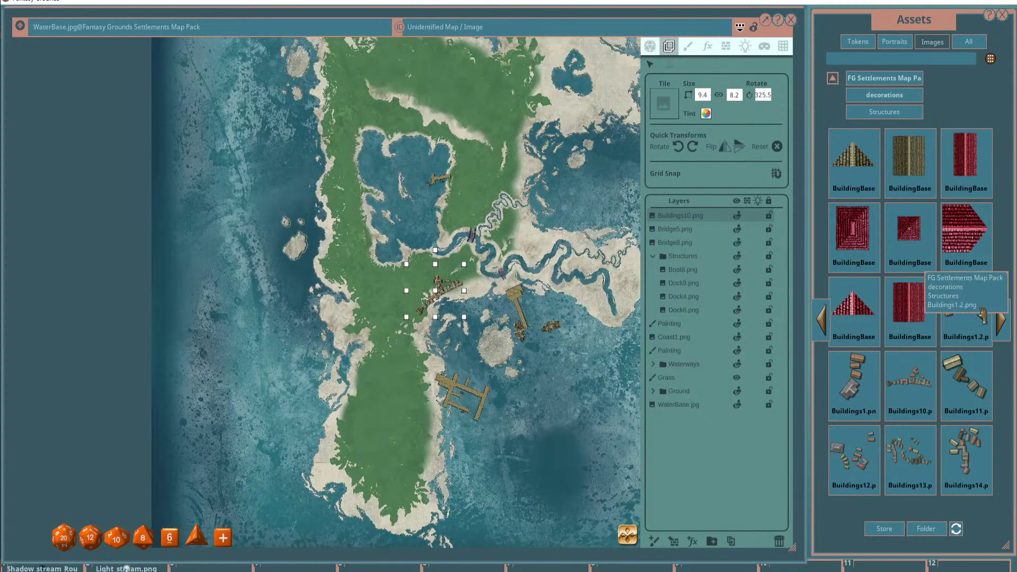
pyautogui.moveTo(911, 379); pyautogui.dragTo(435, 350)
pyautogui.scroll(3, 365, 289)
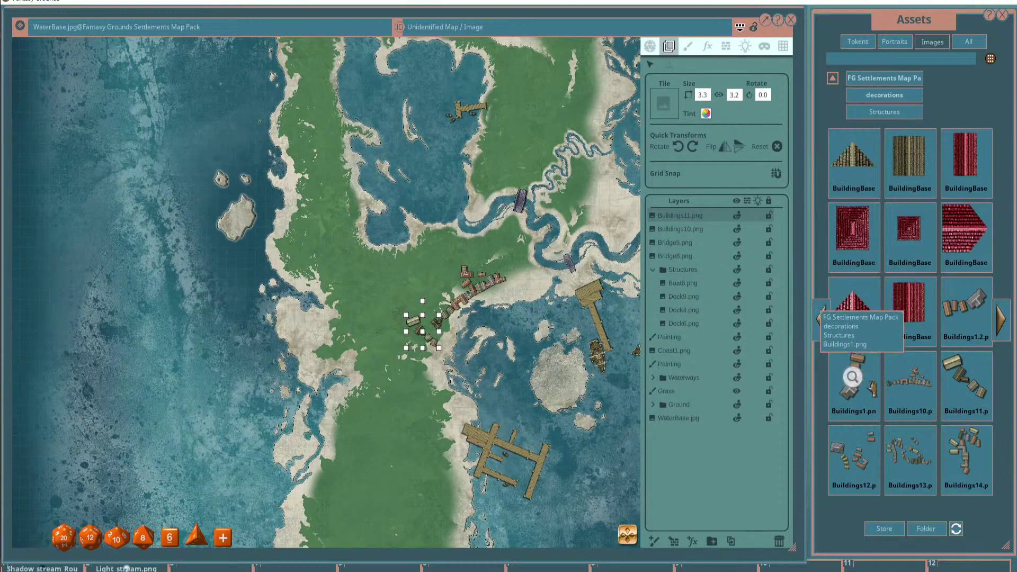
pyautogui.moveTo(854, 456); pyautogui.dragTo(425, 277)
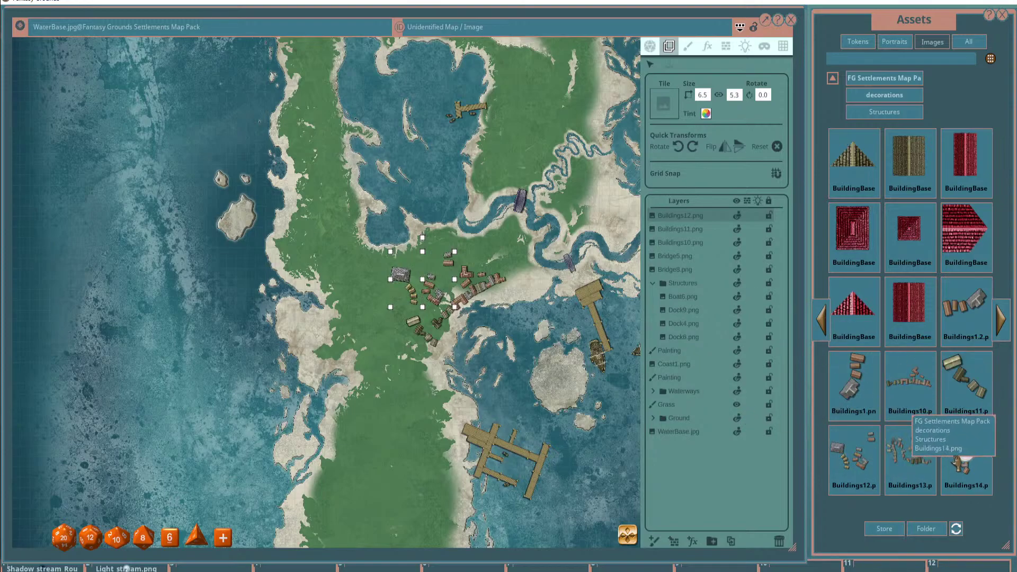
# Place Buildings14 on the lake's east shore north of the bridge, and Buildings13 southwest of the Buildings12 group, rotated to 27.8°.
pyautogui.moveTo(966, 455); pyautogui.dragTo(501, 156)
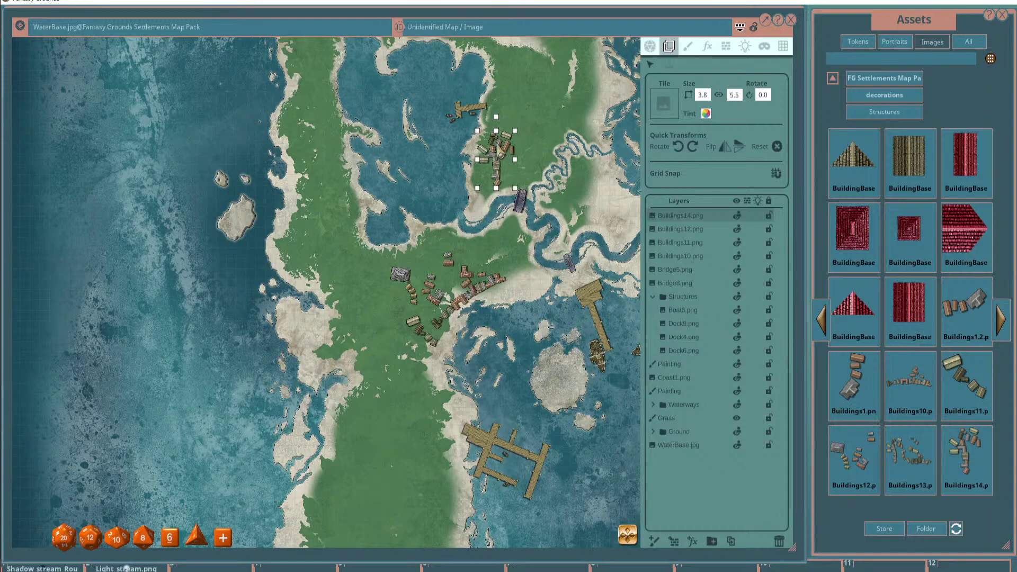
pyautogui.moveTo(907, 450); pyautogui.dragTo(362, 281)
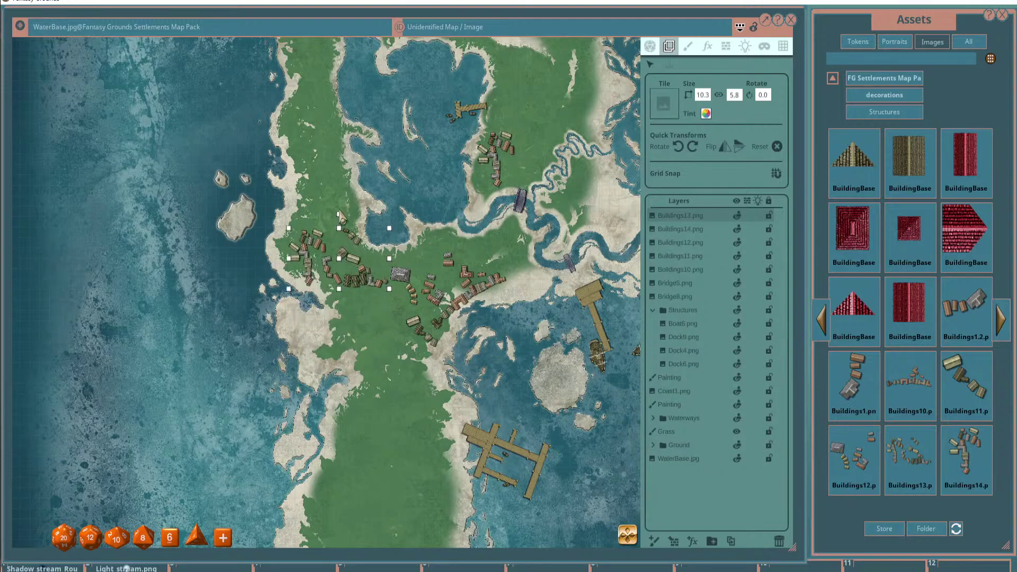
pyautogui.moveTo(340, 214); pyautogui.dragTo(359, 219)
pyautogui.moveTo(350, 284); pyautogui.dragTo(386, 338)
pyautogui.scroll(-3, 457, 343)
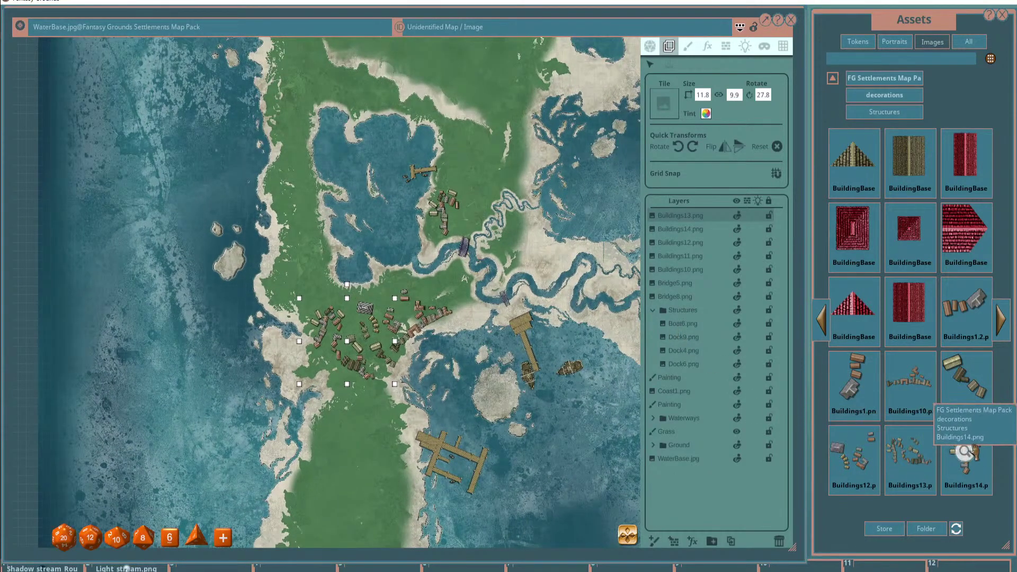
# Try a second Buildings14 image beside the river, delete it, and place the Buildings1.2 image southwest of the Bridge8 crossing.
pyautogui.moveTo(962, 445); pyautogui.dragTo(479, 317)
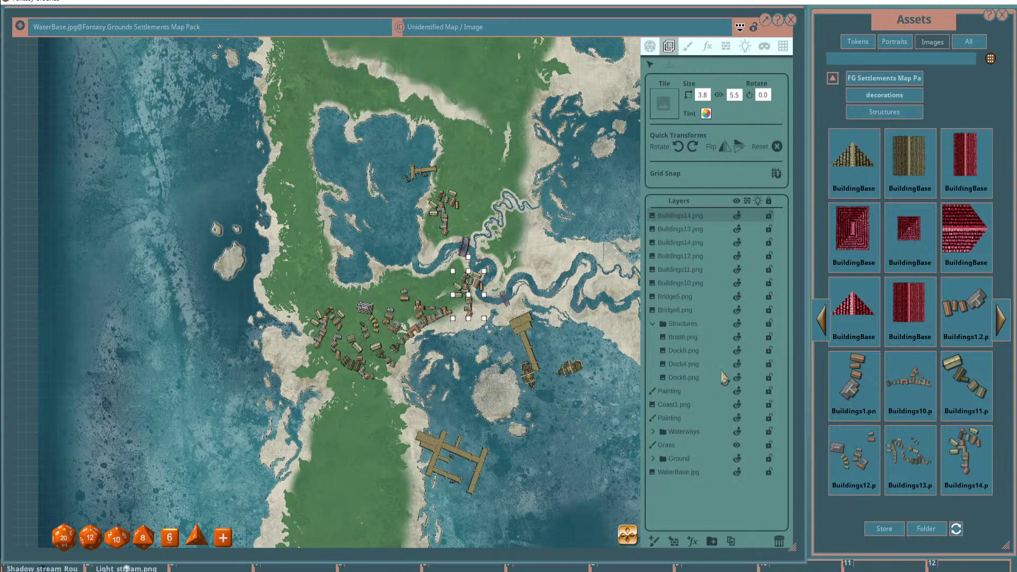
pyautogui.click(780, 541)
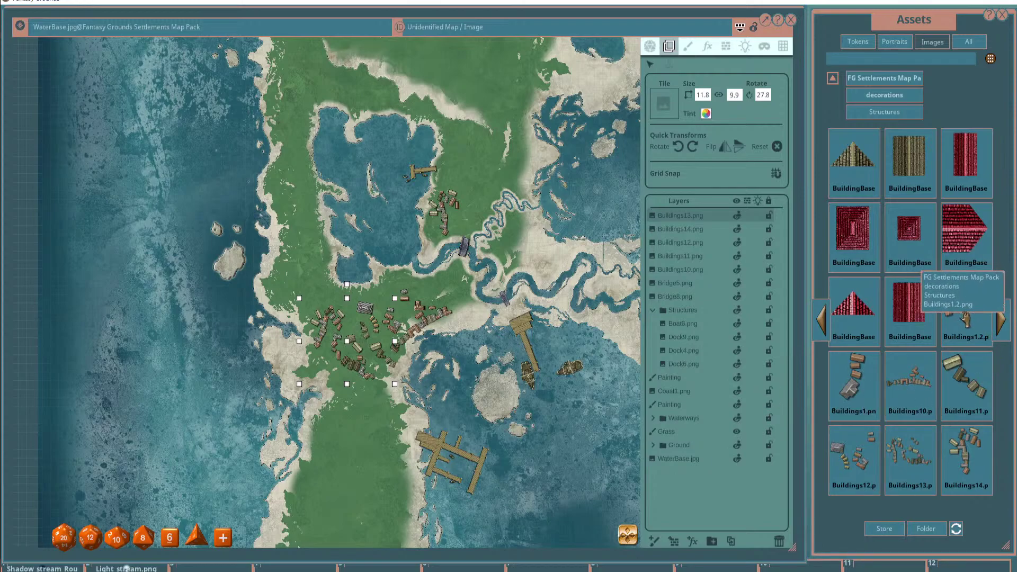
pyautogui.moveTo(451, 342); pyautogui.dragTo(443, 292)
pyautogui.scroll(2, 444, 321)
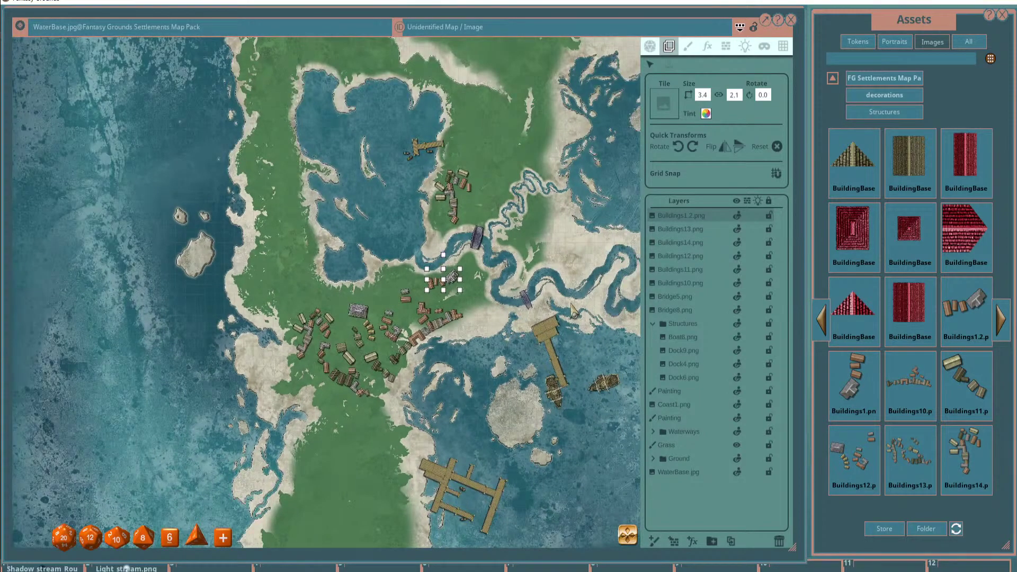
# Place the Buildings15 image at the western end of the southern settlement and the Buildings23 image on the grassland northeast of the lake.
pyautogui.click(1000, 319)
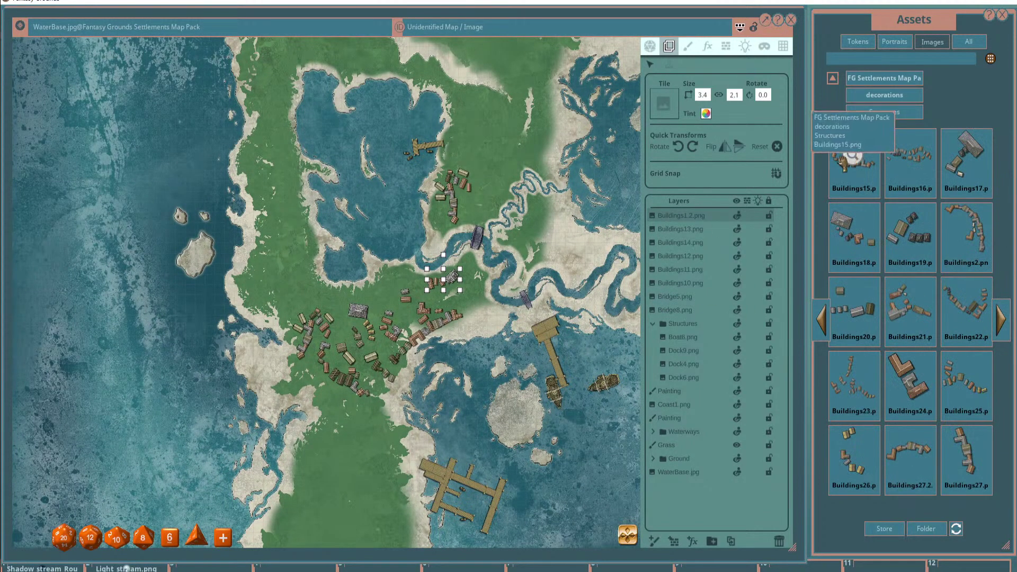
pyautogui.moveTo(847, 158); pyautogui.dragTo(279, 312)
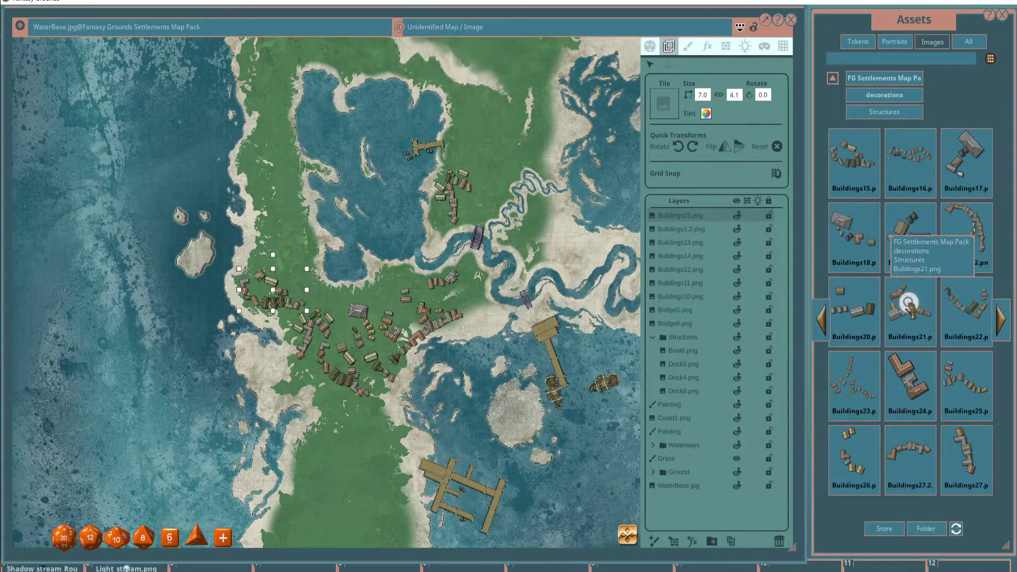
pyautogui.moveTo(908, 305); pyautogui.dragTo(510, 131)
pyautogui.scroll(2, 507, 101)
pyautogui.scroll(-3, 505, 175)
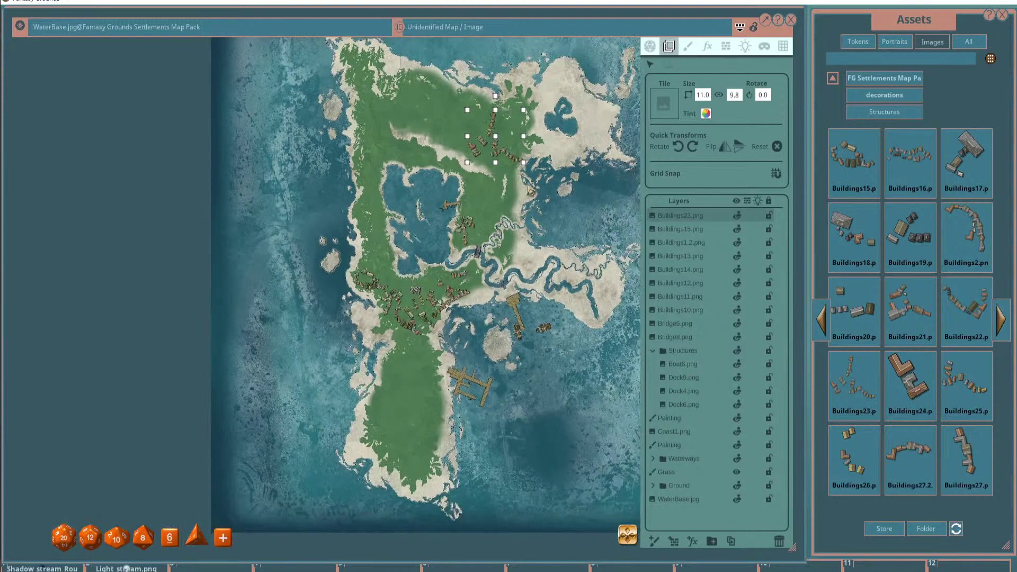
# Place the Buildings16 image along the southern edge of the Buildings23 group, northeast of the lake.
pyautogui.scroll(2, 500, 183)
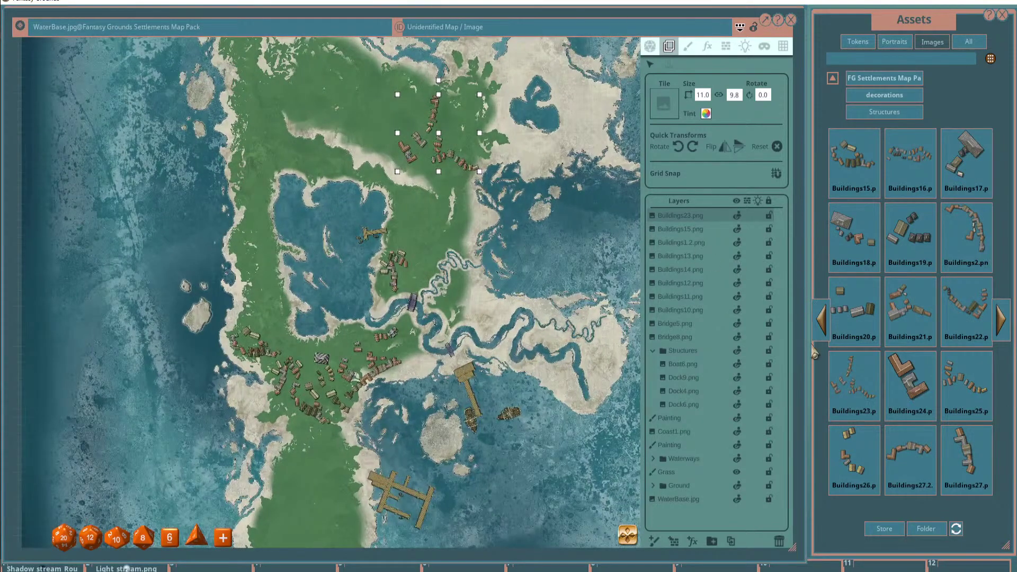
pyautogui.moveTo(906, 165); pyautogui.dragTo(439, 182)
pyautogui.scroll(3, 441, 190)
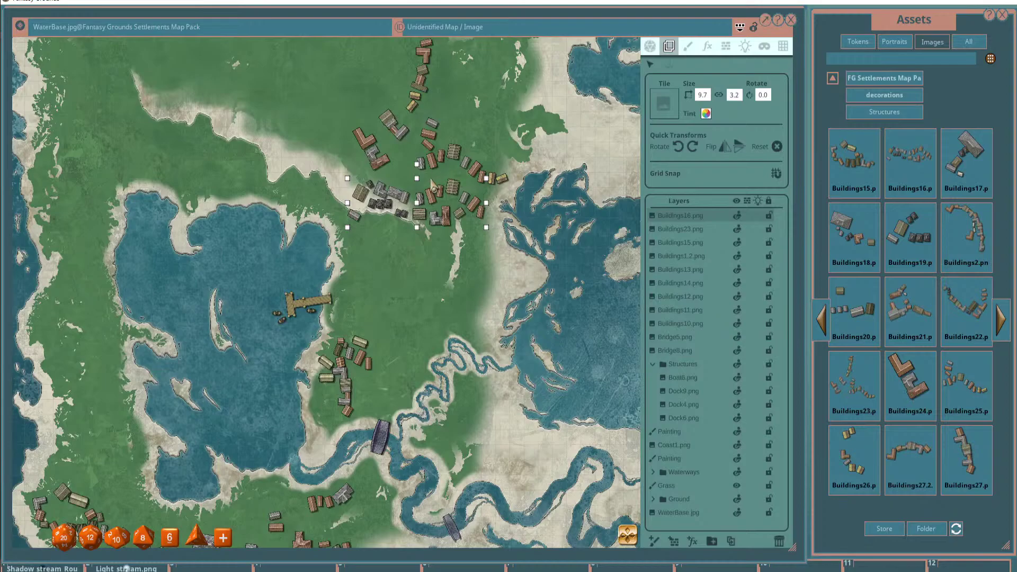
pyautogui.scroll(-3, 413, 169)
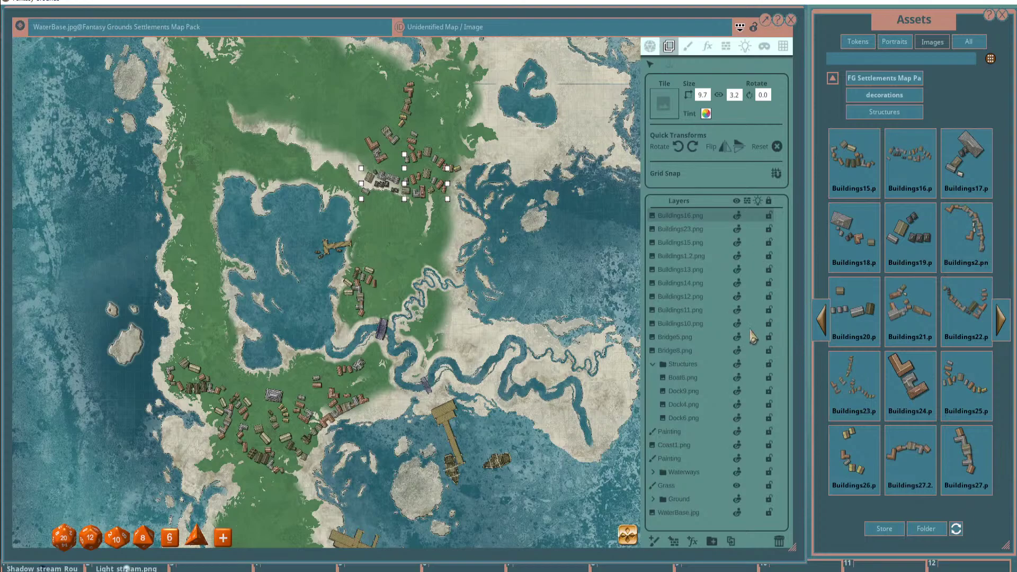
# Place the Buildings2 image northwest of the Buildings23 group and rotate it to 72.4° to form a curved row beside it.
pyautogui.moveTo(967, 228); pyautogui.dragTo(351, 90)
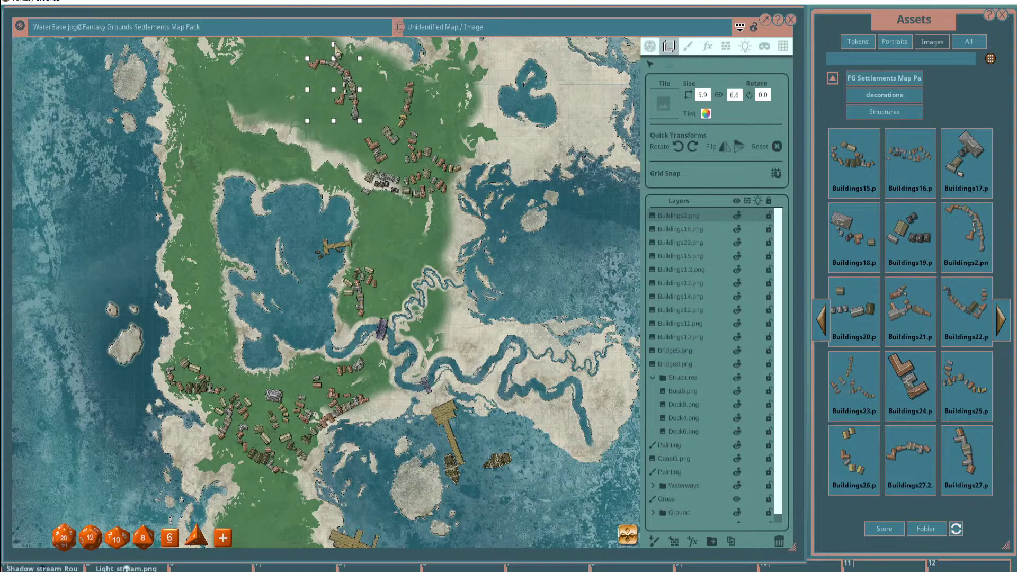
pyautogui.moveTo(336, 48); pyautogui.dragTo(389, 108)
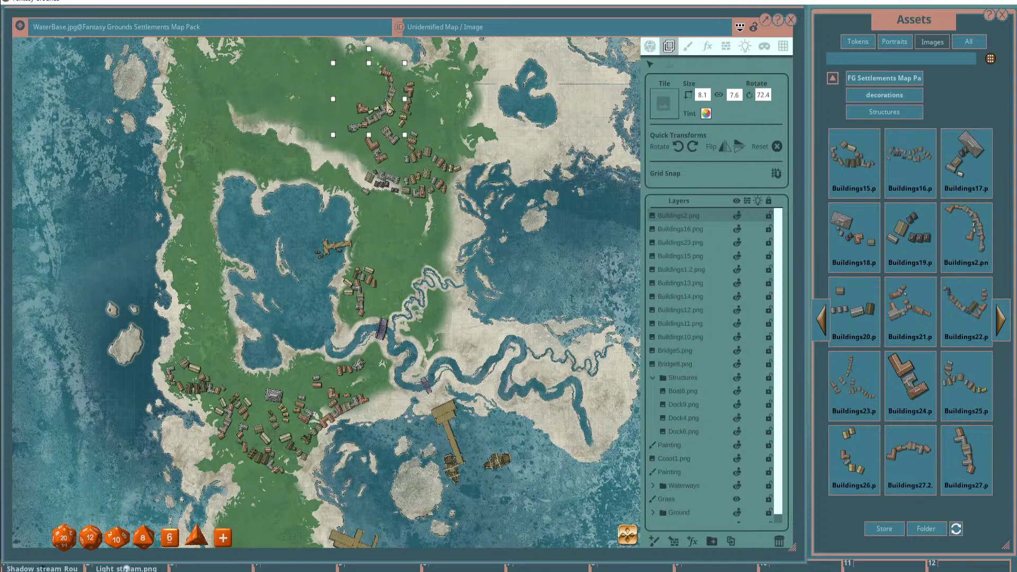
pyautogui.scroll(-4, 246, 162)
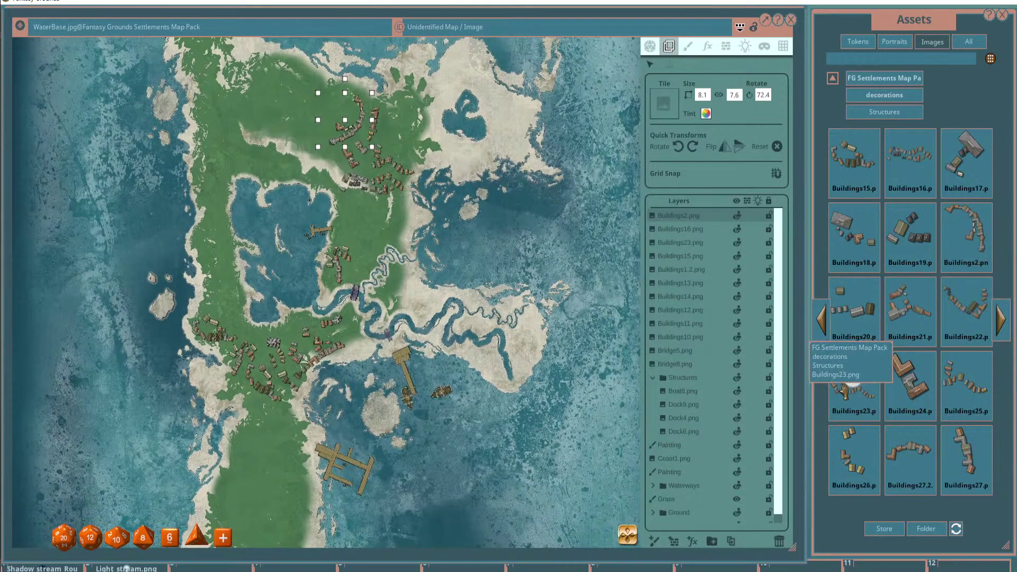
# Place the Buildings20 image near the coast east of the lake and the Buildings25 image just west of it, south of Buildings16.
pyautogui.moveTo(824, 326); pyautogui.dragTo(398, 216)
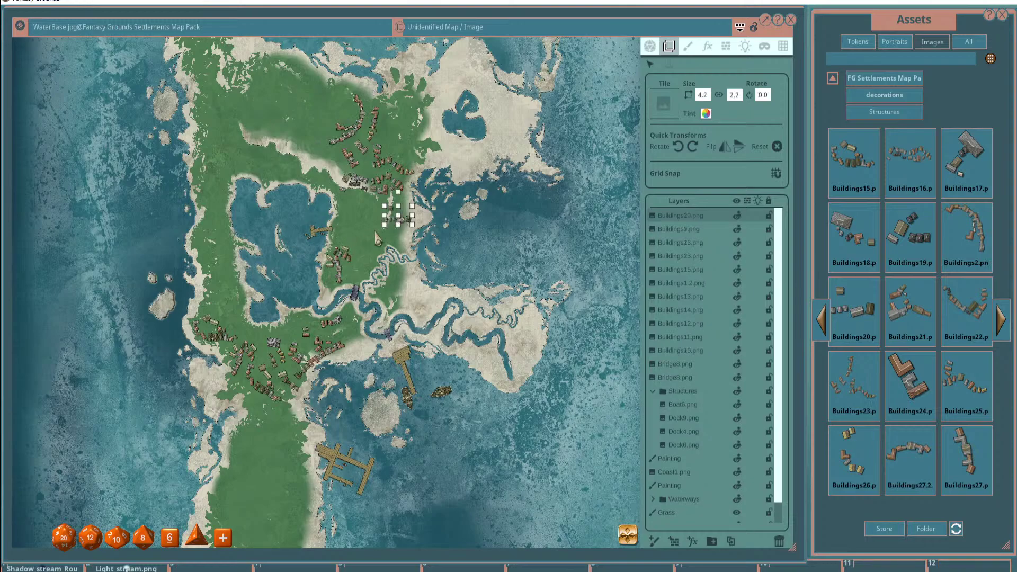
pyautogui.scroll(2, 377, 239)
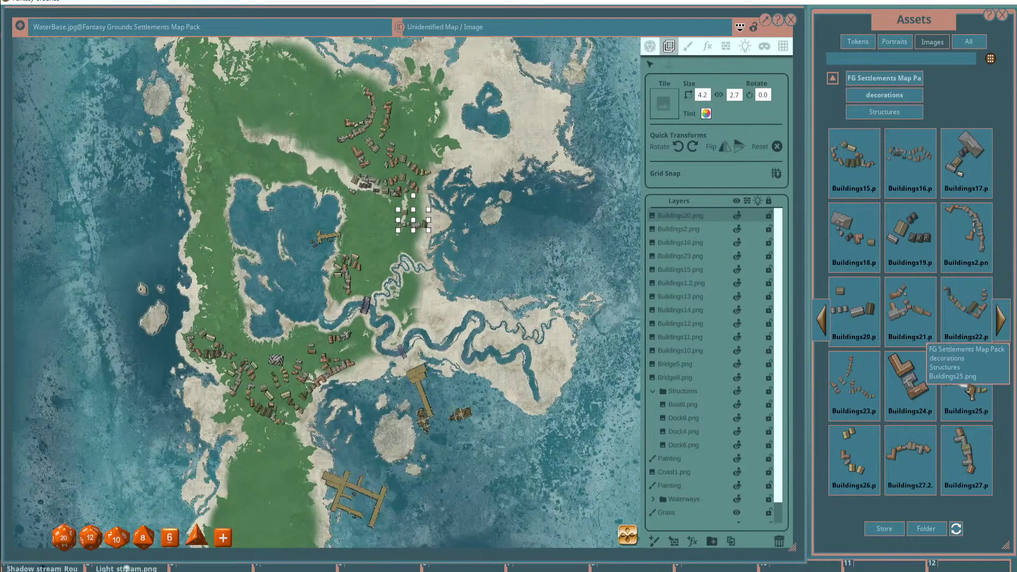
pyautogui.moveTo(377, 220); pyautogui.dragTo(403, 245)
pyautogui.scroll(2, 373, 217)
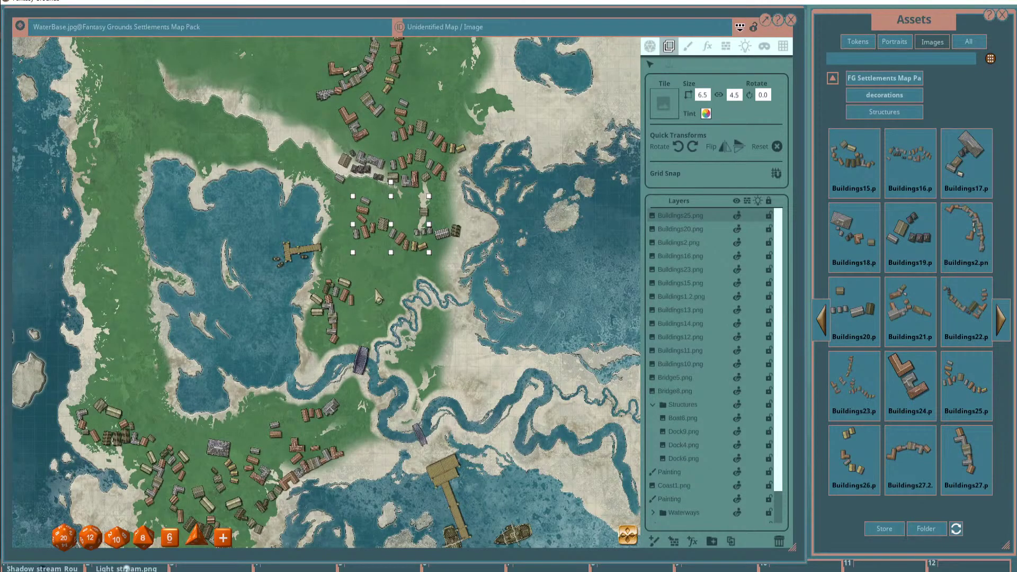
pyautogui.scroll(5, 377, 297)
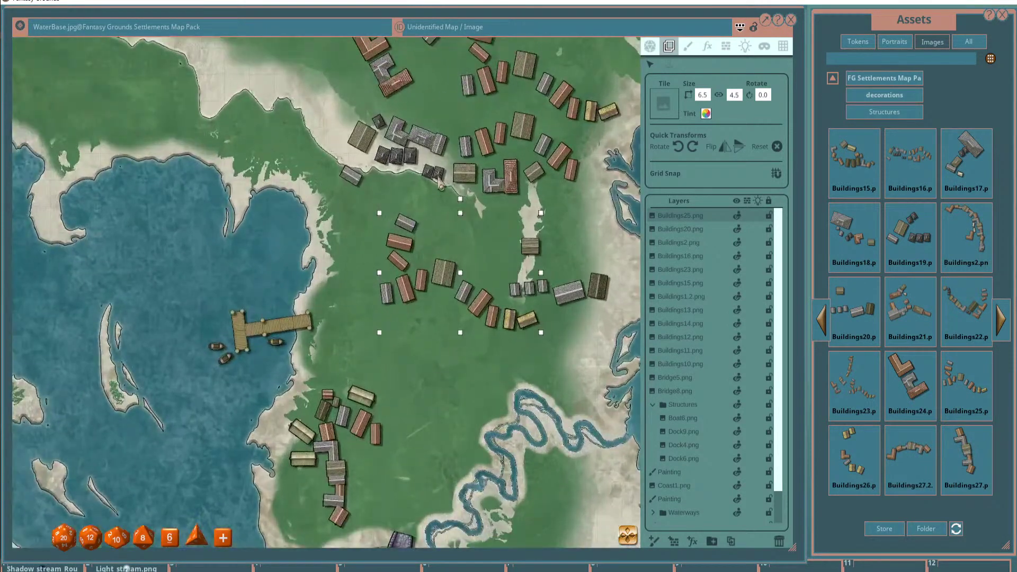
pyautogui.scroll(-6, 440, 187)
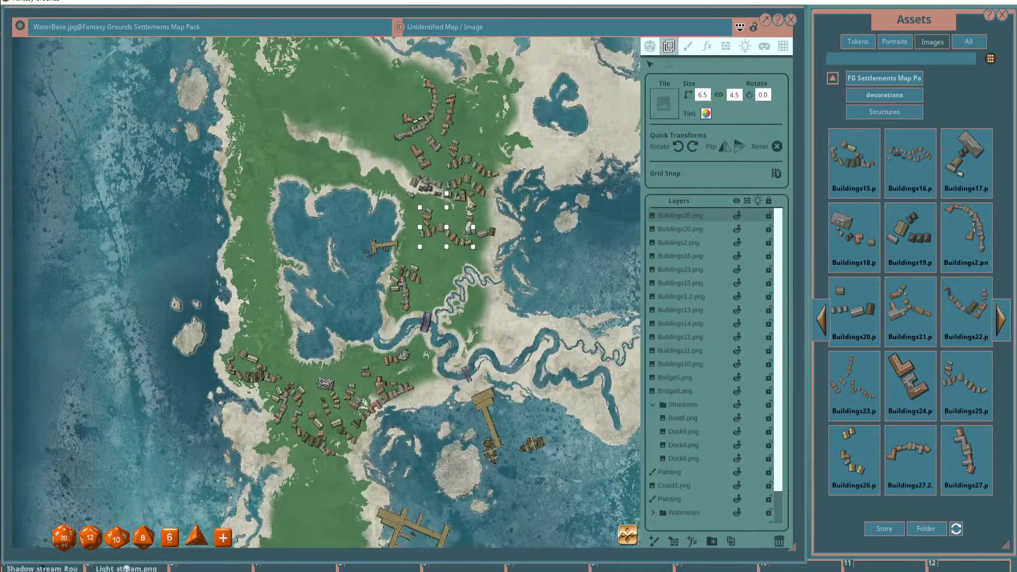
# Select the Buildings2, Buildings16 and Buildings23 tiles together and shift the group slightly northeast, off the sandy strip.
pyautogui.moveTo(471, 207); pyautogui.dragTo(448, 249)
pyautogui.click(431, 250)
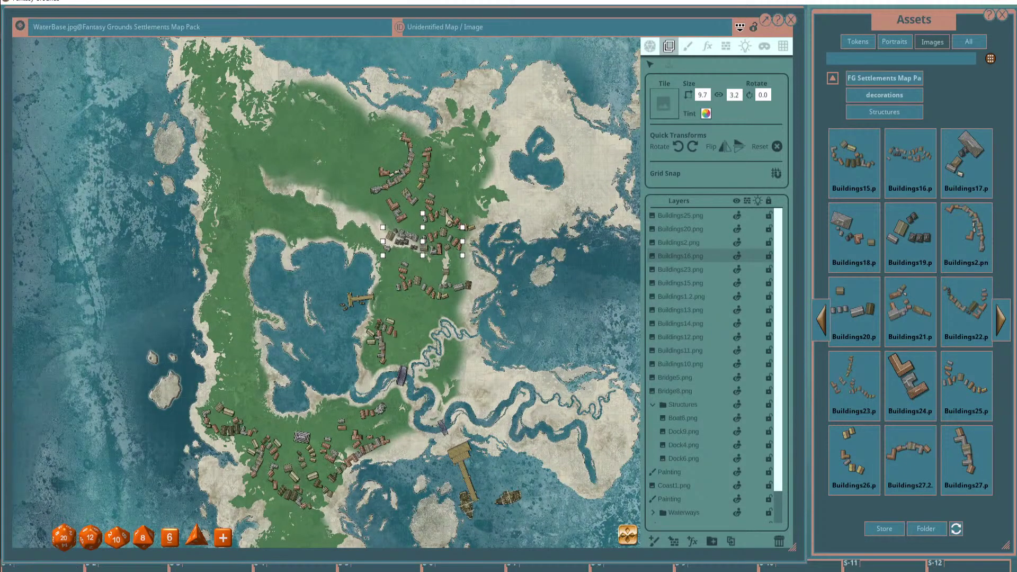
pyautogui.keyDown('ctrl'); pyautogui.click(448, 221); pyautogui.keyUp('ctrl')
pyautogui.keyDown('ctrl'); pyautogui.click(395, 212); pyautogui.keyUp('ctrl')
pyautogui.keyDown('ctrl'); pyautogui.click(410, 198); pyautogui.keyUp('ctrl')
pyautogui.keyDown('ctrl'); pyautogui.click(448, 221); pyautogui.keyUp('ctrl')
pyautogui.keyDown('ctrl'); pyautogui.click(448, 220); pyautogui.keyUp('ctrl')
pyautogui.keyDown('ctrl'); pyautogui.click(405, 243); pyautogui.keyUp('ctrl')
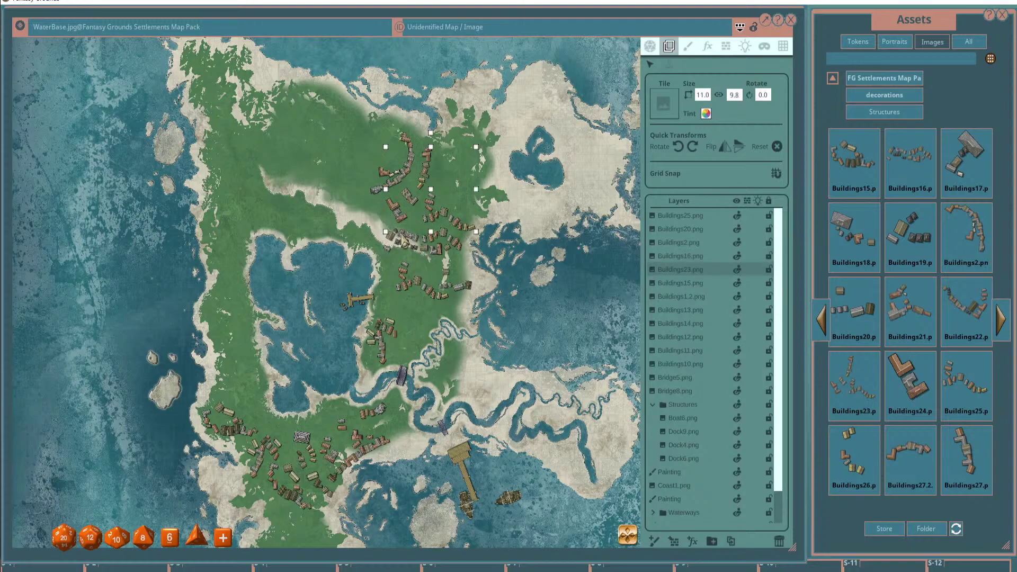
pyautogui.keyDown('ctrl'); pyautogui.click(405, 242); pyautogui.keyUp('ctrl')
pyautogui.keyDown('ctrl'); pyautogui.click(402, 182); pyautogui.keyUp('ctrl')
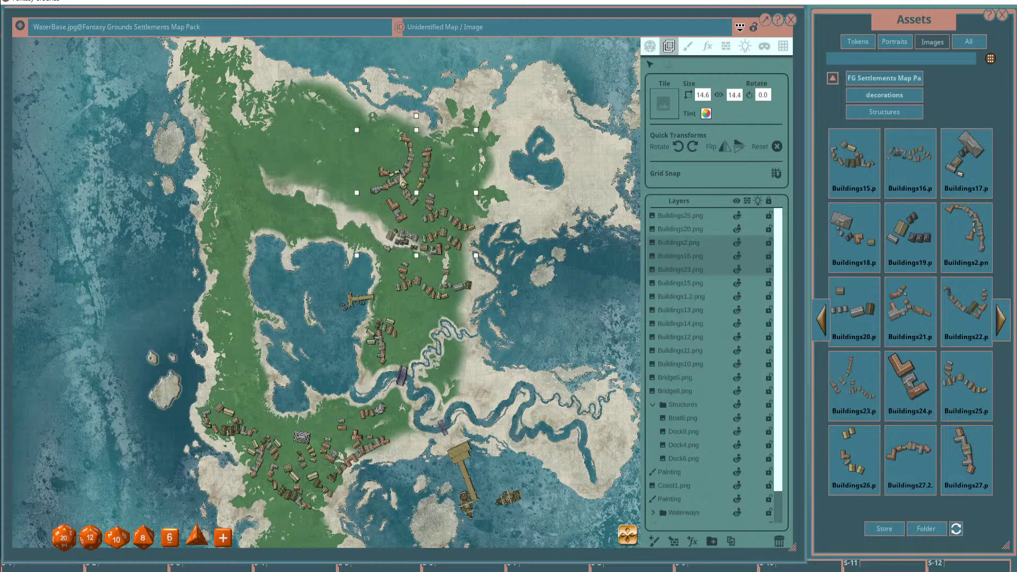
pyautogui.moveTo(409, 186)
pyautogui.mouseDown()
pyautogui.moveTo(419, 194)
pyautogui.moveTo(415, 182)
pyautogui.mouseUp()
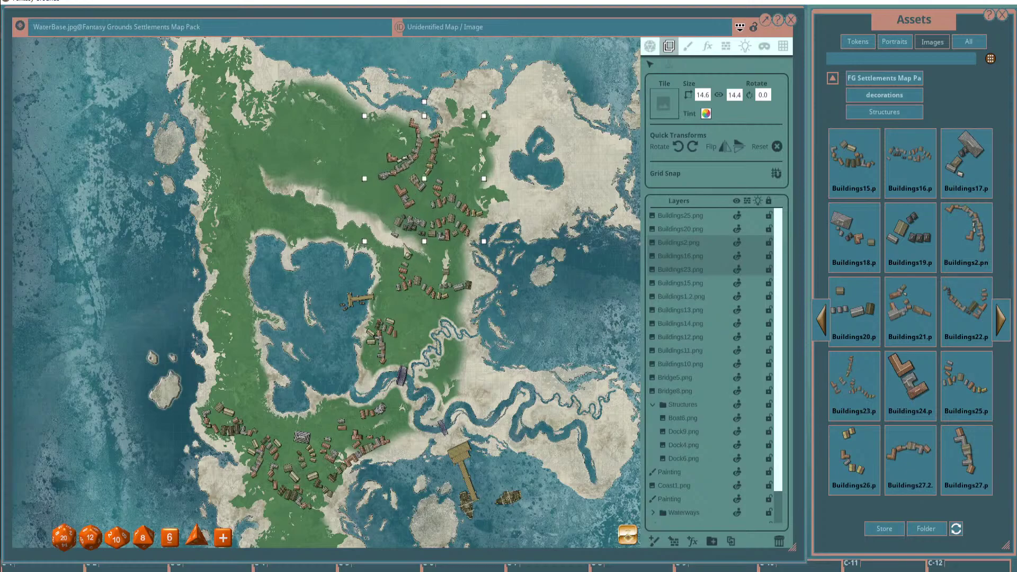
pyautogui.moveTo(447, 206); pyautogui.dragTo(457, 207)
pyautogui.scroll(-2, 490, 197)
pyautogui.scroll(-2, 485, 212)
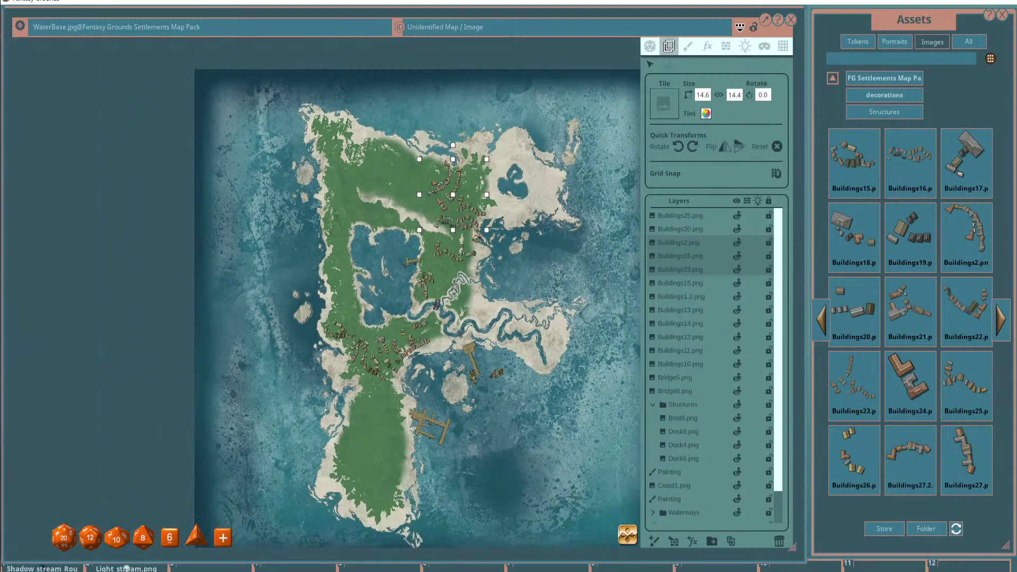
pyautogui.scroll(1, 433, 233)
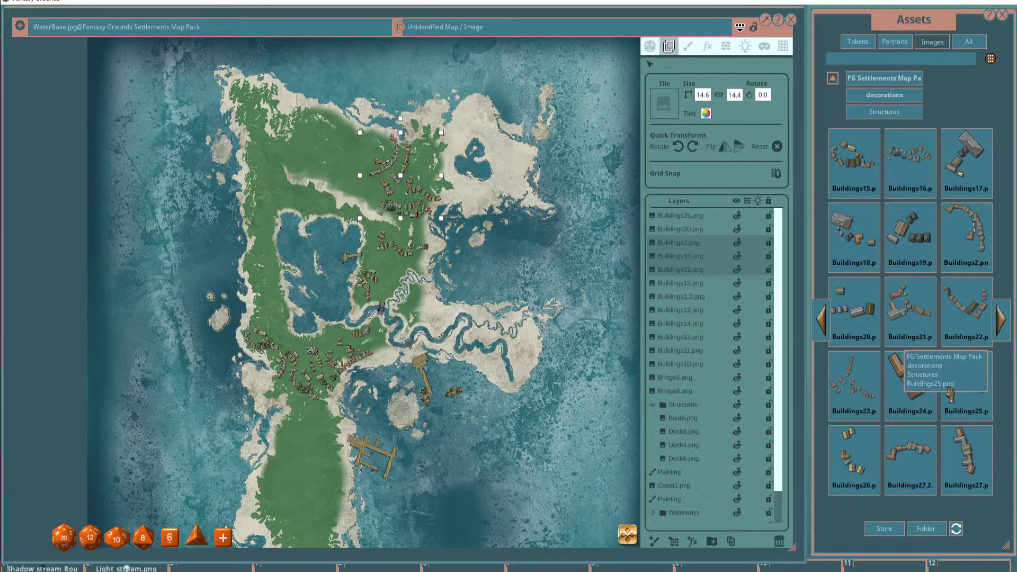
# Place the Buildings28 image in the northern meadow west of the Buildings2 row and the Buildings34 image just southeast of it.
pyautogui.click(1004, 328)
pyautogui.moveTo(854, 156); pyautogui.dragTo(356, 157)
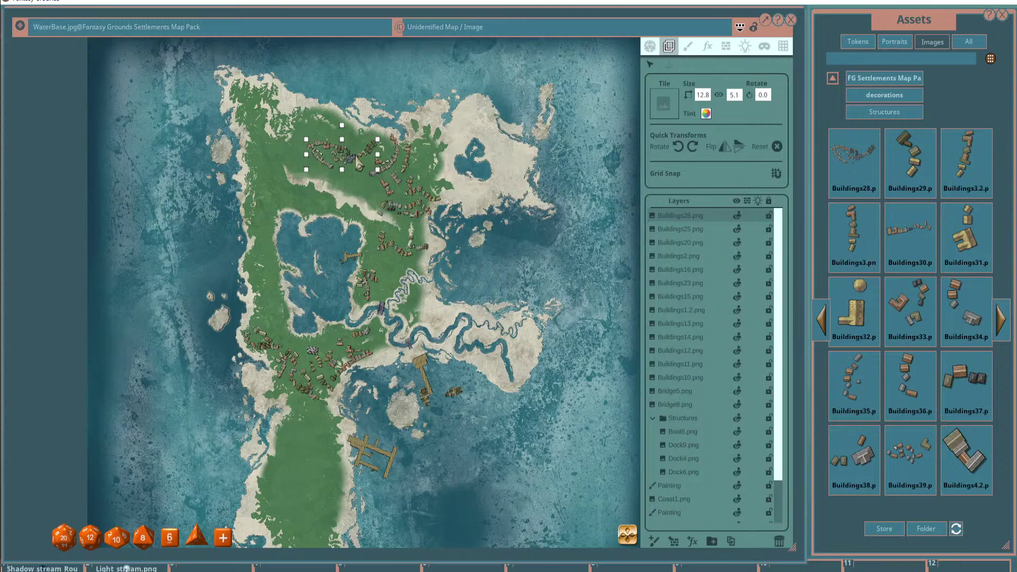
pyautogui.scroll(3, 373, 197)
pyautogui.scroll(-3, 372, 197)
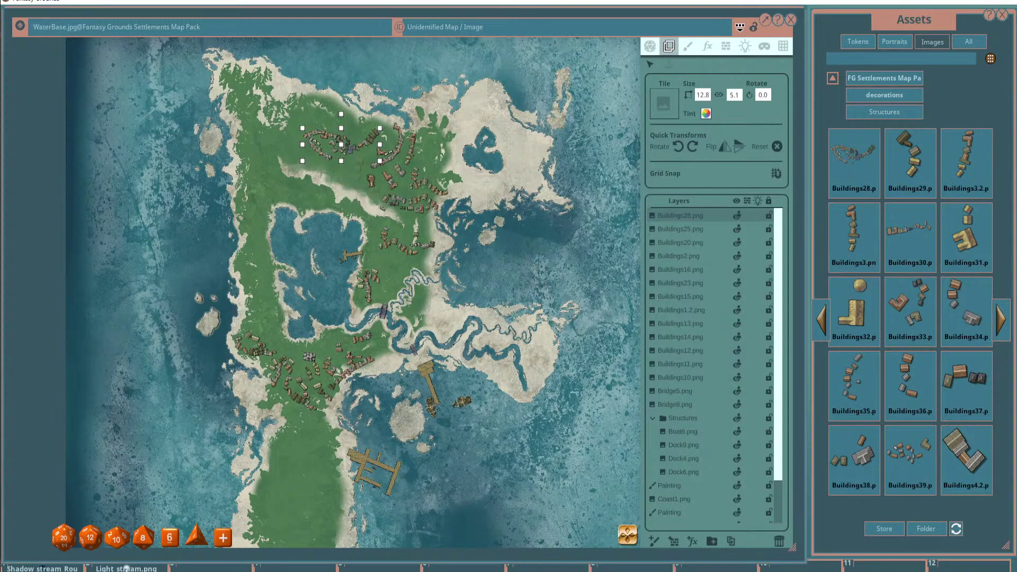
pyautogui.moveTo(371, 180); pyautogui.dragTo(371, 178)
pyautogui.scroll(3, 370, 178)
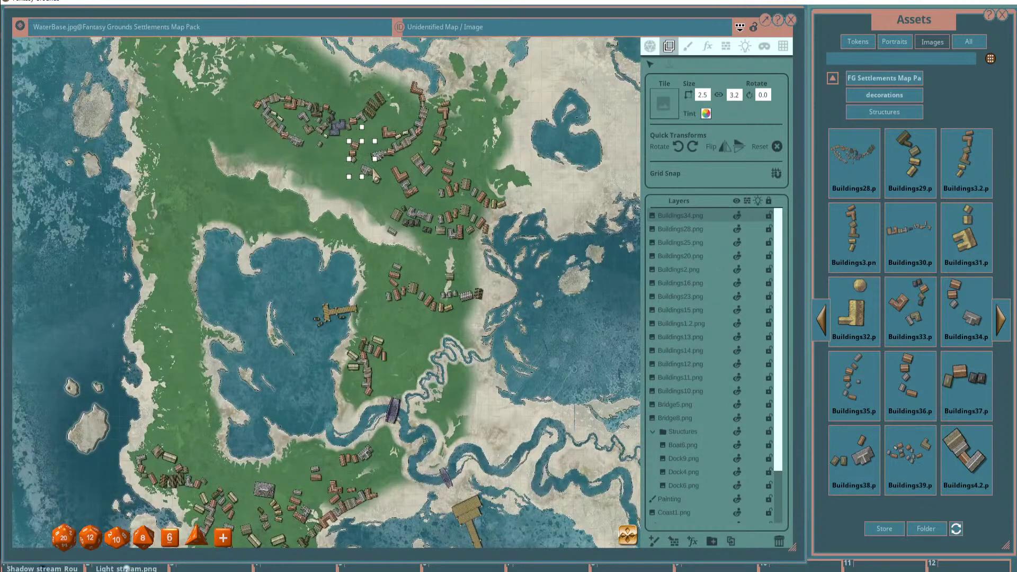
pyautogui.scroll(-4, 374, 175)
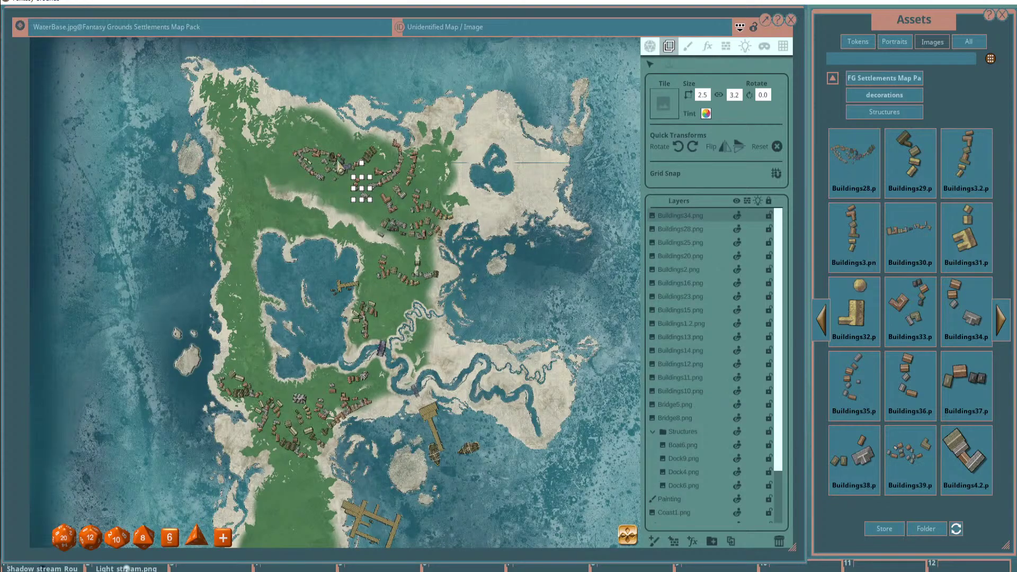
# Move Buildings28 to the strip west of the lake, rotated to 79.1°, and Buildings34 to the river bend northeast of the bridges, rotated to 40.0°.
pyautogui.moveTo(339, 167); pyautogui.dragTo(248, 339)
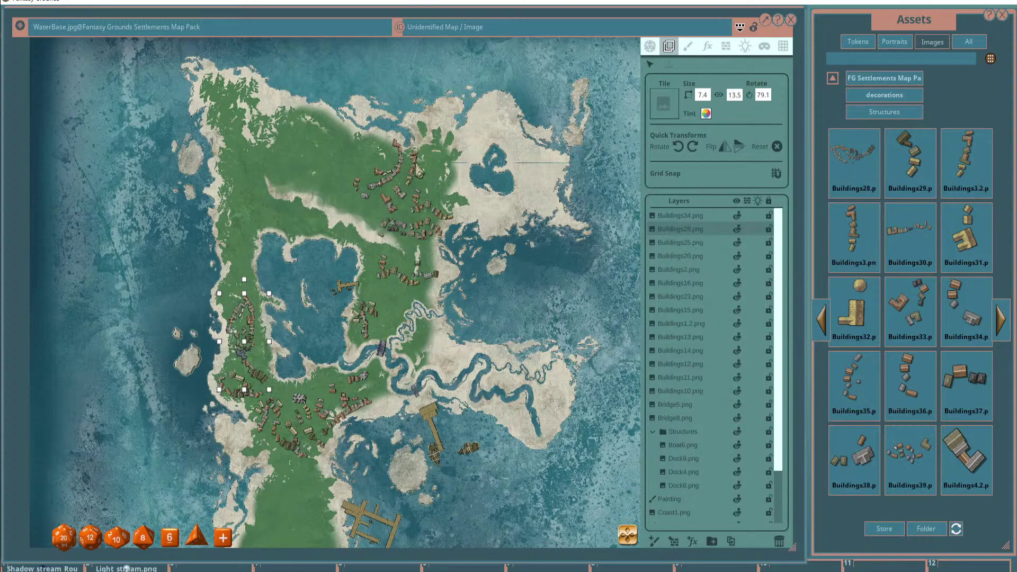
pyautogui.click(391, 181)
pyautogui.moveTo(367, 204); pyautogui.dragTo(427, 368)
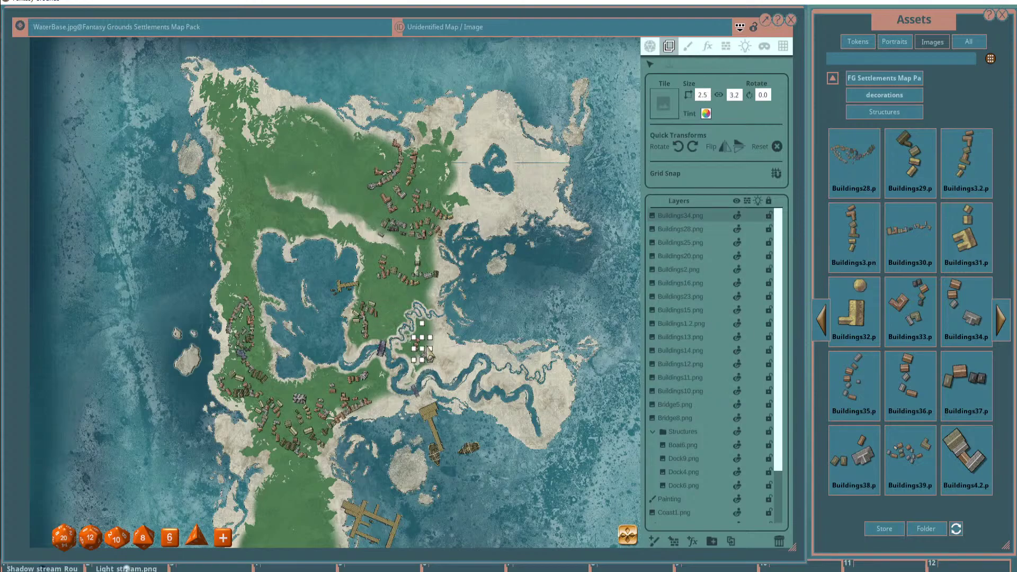
pyautogui.scroll(5, 431, 339)
pyautogui.scroll(-4, 394, 328)
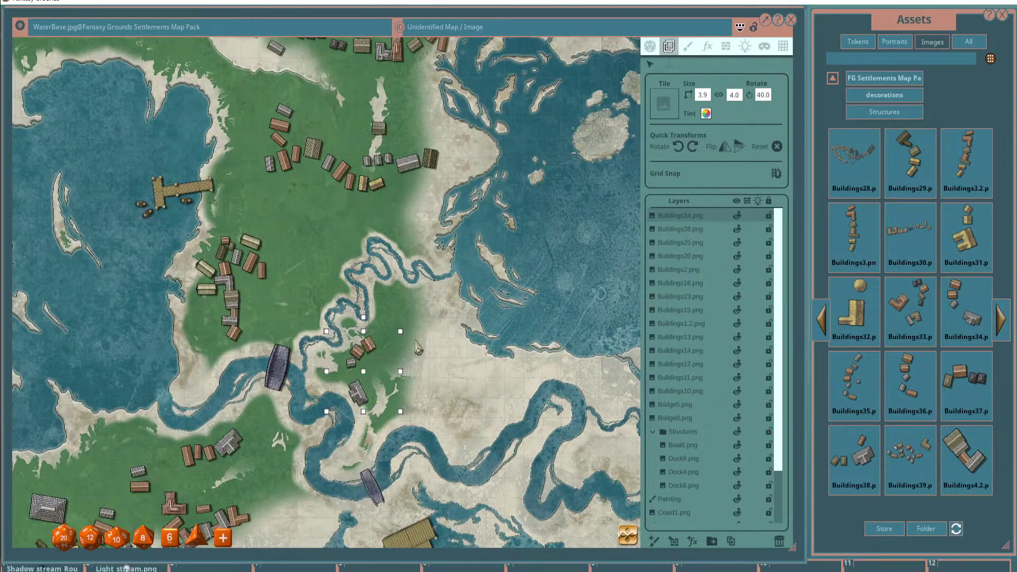
# Place the Buildings51 image across the neck of land at the southern edge of the building cluster south of the lake.
pyautogui.scroll(-5, 290, 288)
pyautogui.scroll(1, 289, 286)
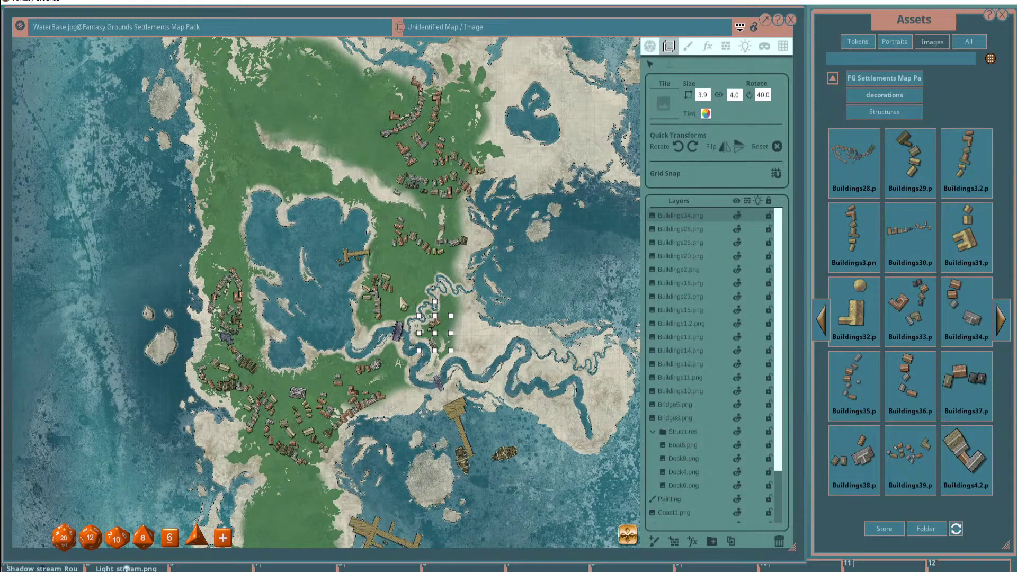
pyautogui.click(1001, 320)
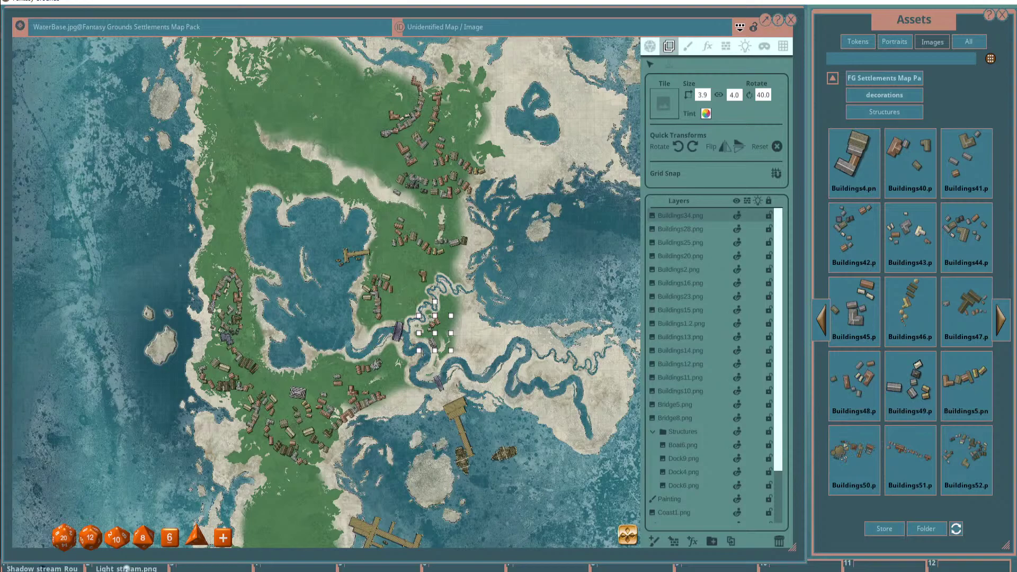
pyautogui.moveTo(422, 275); pyautogui.dragTo(331, 499)
pyautogui.moveTo(337, 405); pyautogui.dragTo(389, 258)
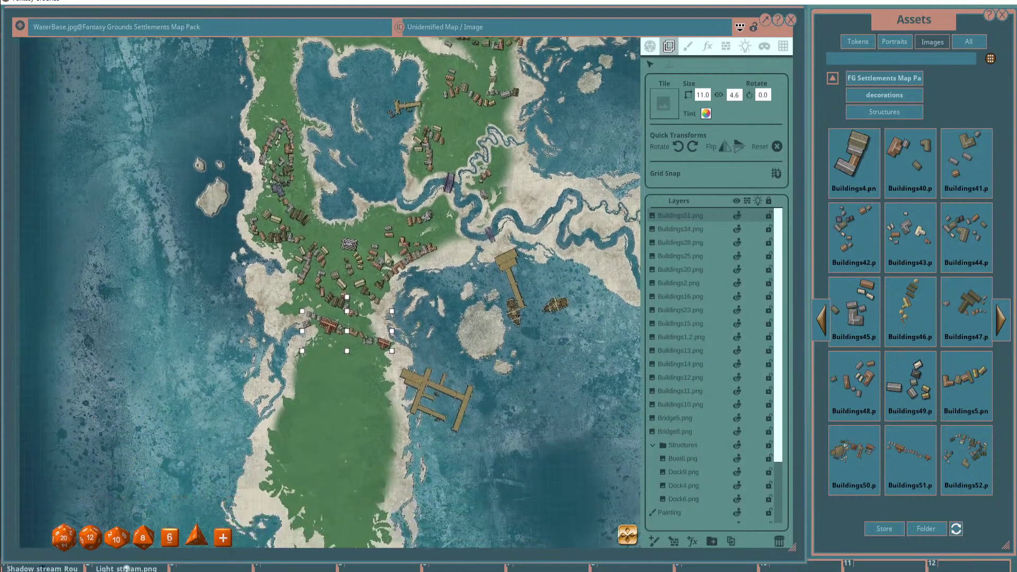
pyautogui.moveTo(355, 337); pyautogui.dragTo(334, 324)
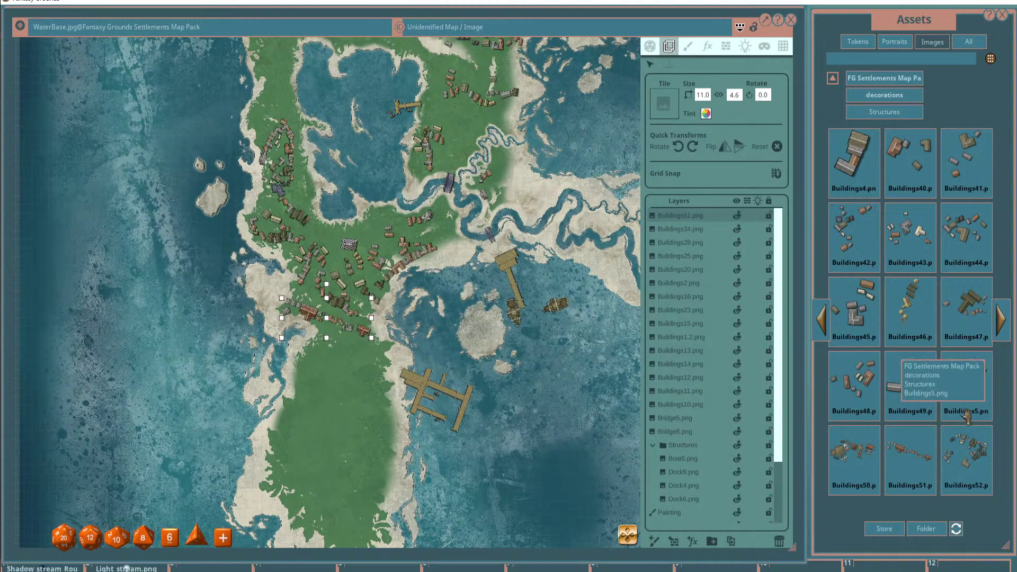
# Place the Buildings52 image just south of Buildings51 and the Buildings47 image southeast of it, beside the large dock.
pyautogui.moveTo(965, 454); pyautogui.dragTo(362, 360)
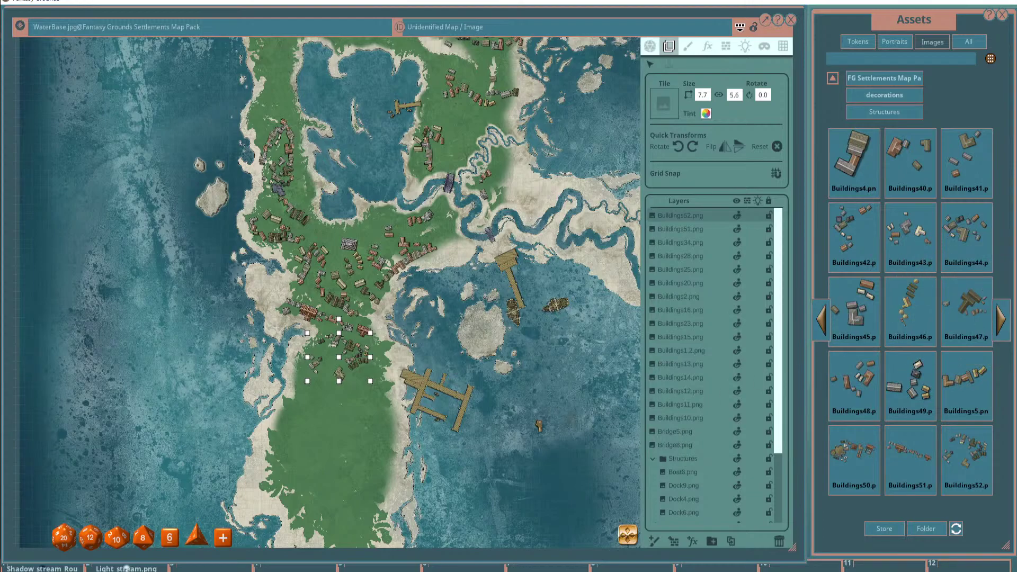
pyautogui.moveTo(349, 434); pyautogui.dragTo(373, 386)
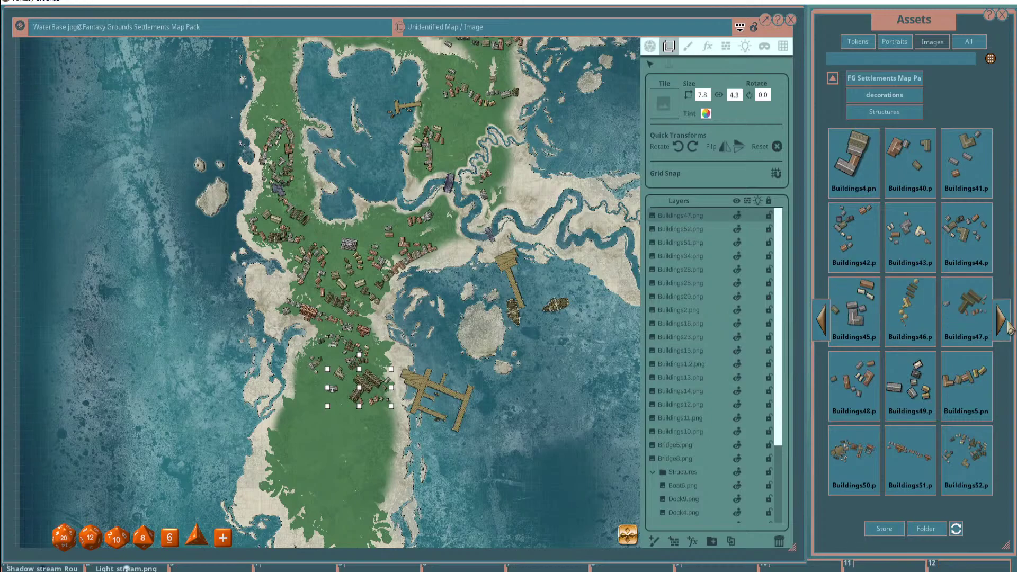
# Place the Buildings6 image southwest of Buildings47 on the southern peninsula and rotate it to 25.9°.
pyautogui.click(1000, 320)
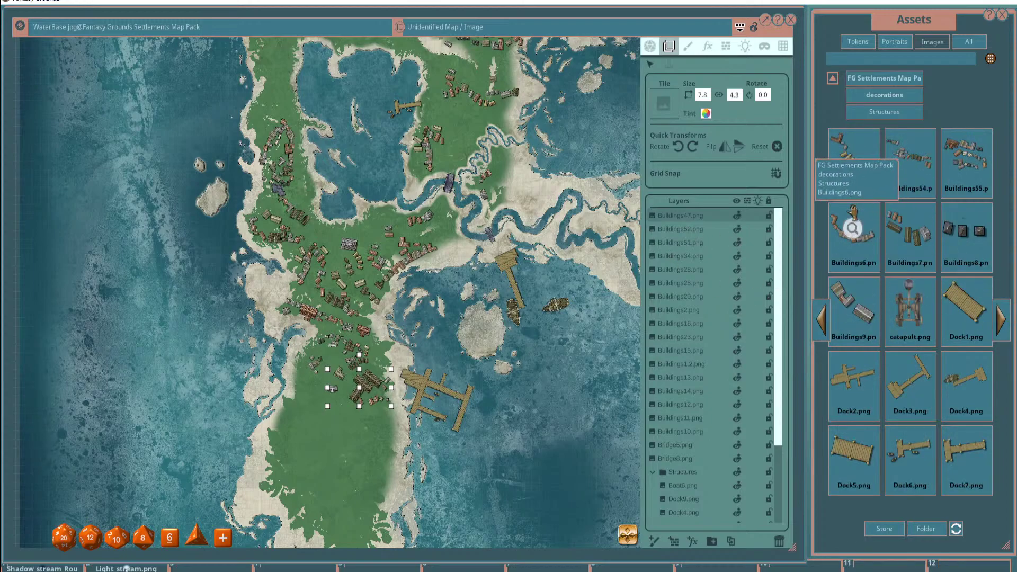
pyautogui.moveTo(580, 327); pyautogui.dragTo(324, 412)
pyautogui.scroll(3, 320, 397)
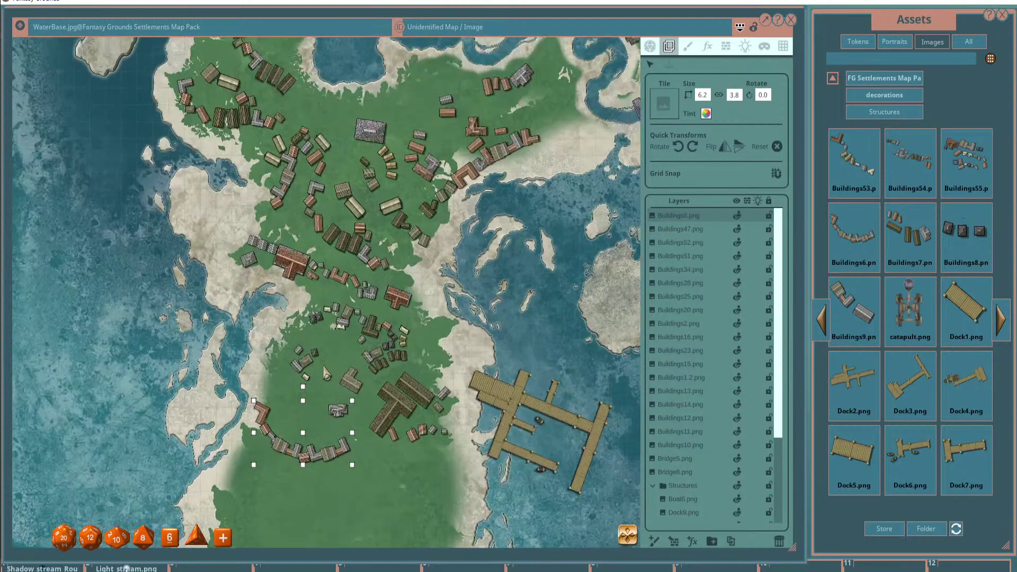
pyautogui.keyDown('ctrl'); pyautogui.scroll(1, 317, 396); pyautogui.keyUp('ctrl')
pyautogui.keyDown('ctrl'); pyautogui.scroll(3, 317, 395); pyautogui.keyUp('ctrl')
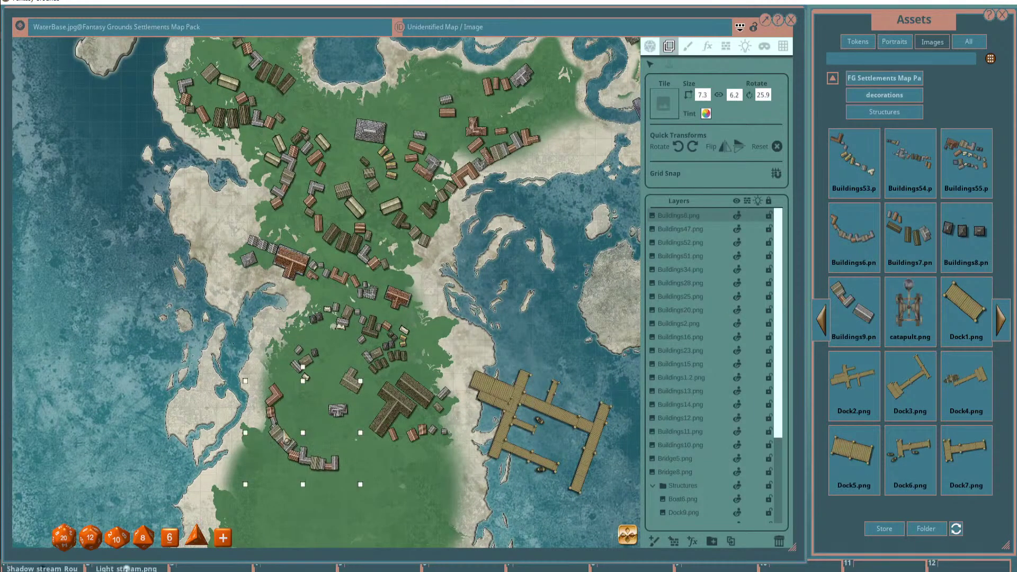
# Place the Buildings53 image on the southern peninsula and shift it west so it sits just below the Buildings6 row.
pyautogui.scroll(-2, 420, 381)
pyautogui.scroll(-3, 426, 379)
pyautogui.scroll(3, 418, 376)
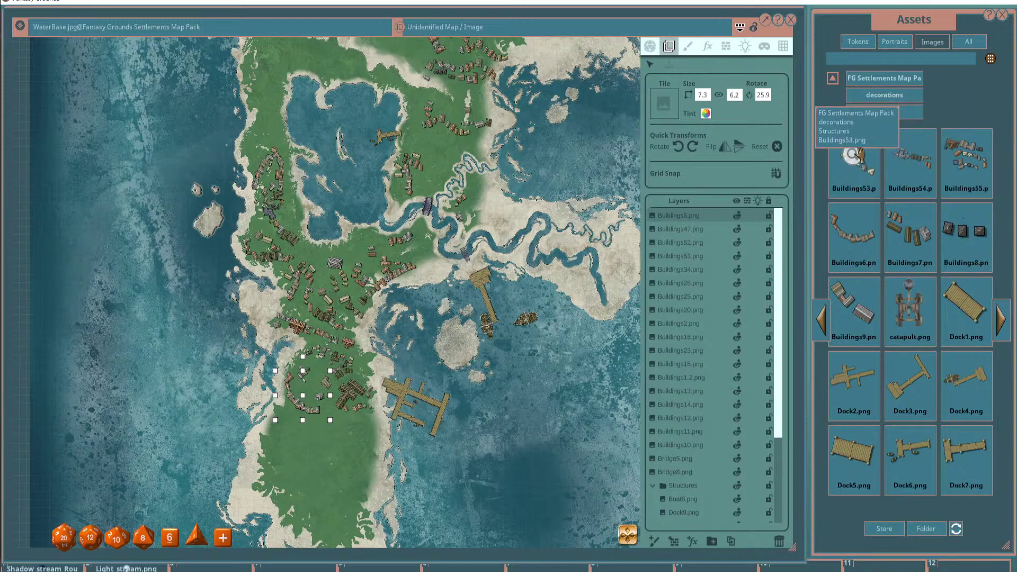
pyautogui.moveTo(858, 156); pyautogui.dragTo(346, 449)
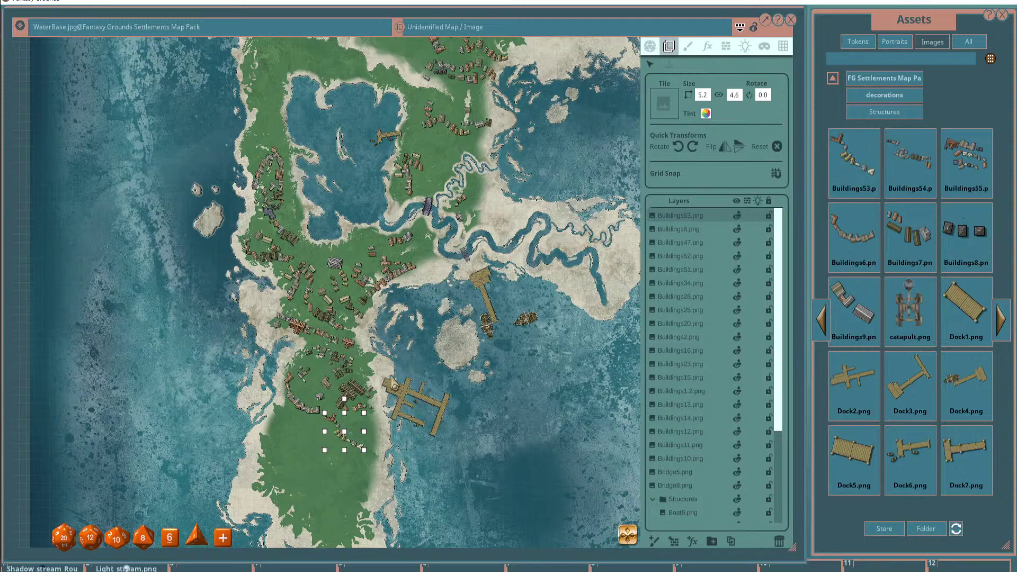
pyautogui.scroll(2, 317, 404)
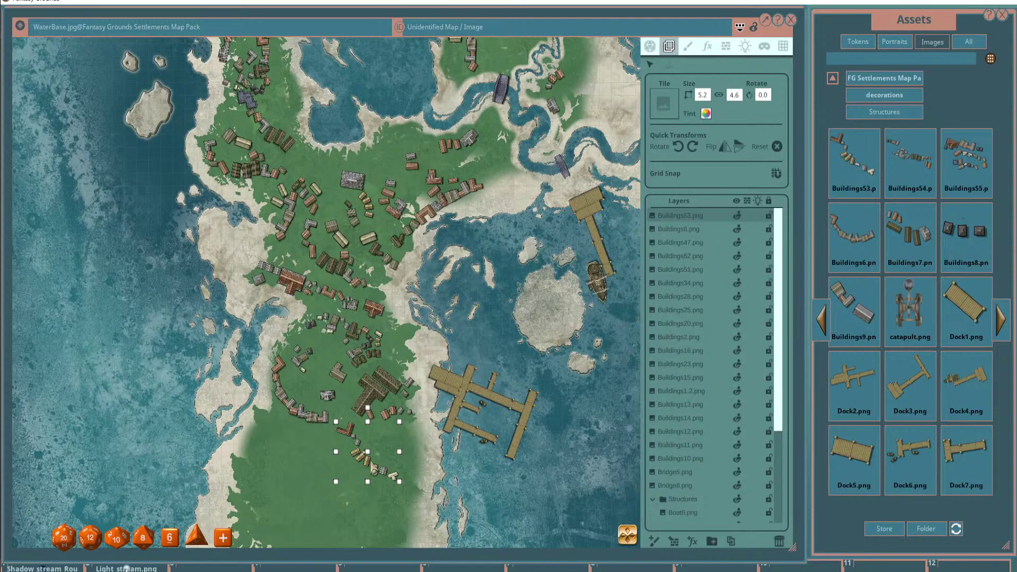
pyautogui.moveTo(374, 470); pyautogui.dragTo(298, 461)
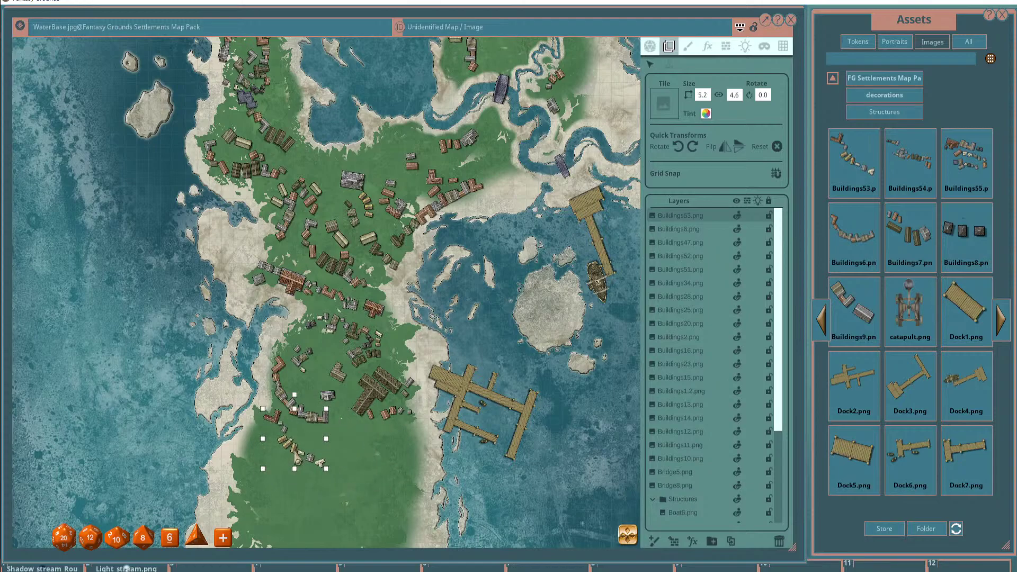
pyautogui.scroll(-3, 298, 461)
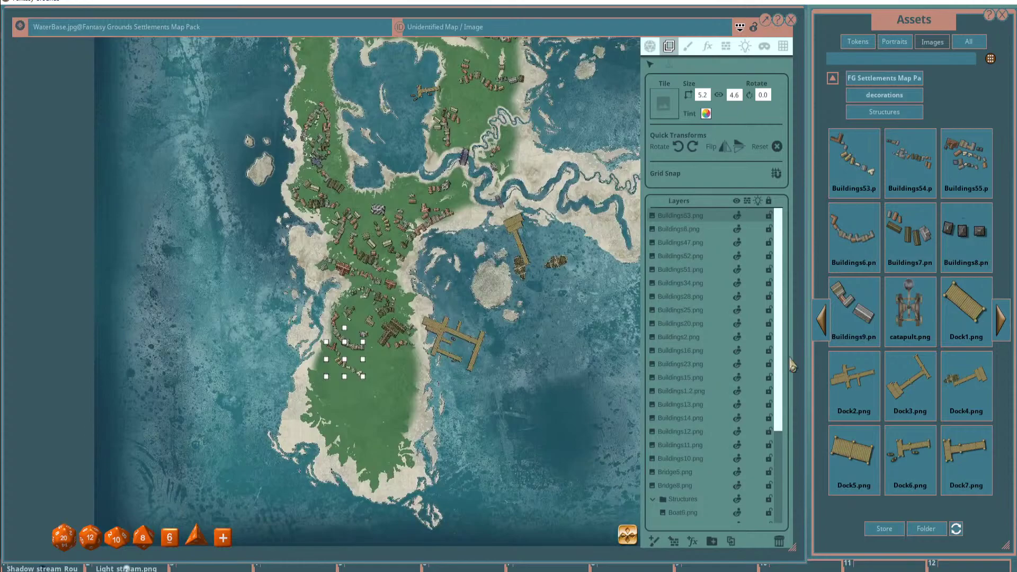
# Place the Fort2 image on the southern peninsula, east of the Buildings53 row.
pyautogui.click(998, 322)
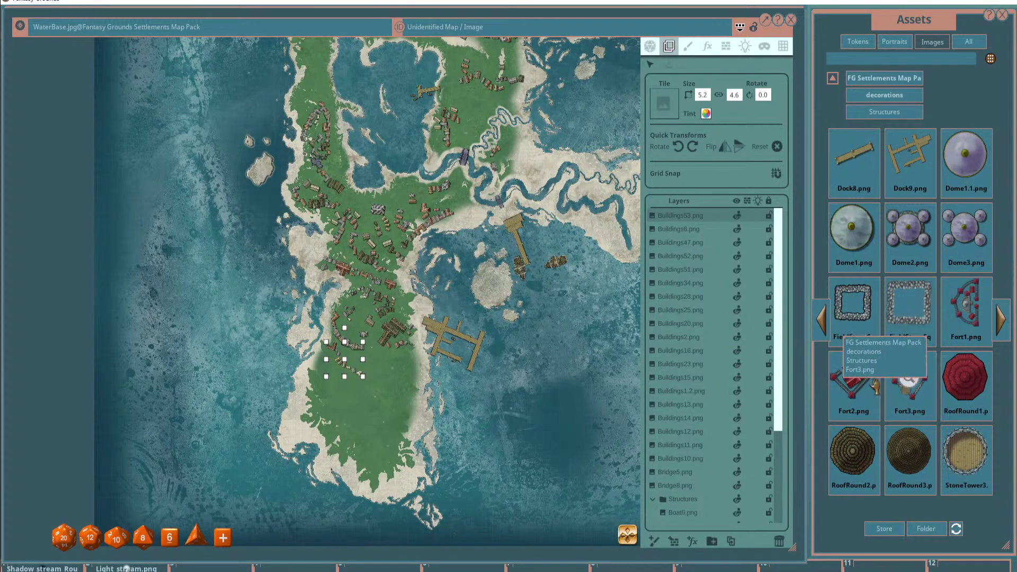
pyautogui.moveTo(853, 378); pyautogui.dragTo(363, 338)
pyautogui.scroll(3, 418, 407)
# Place the Fort3 image on the southern peninsula, shrink it to about 8.8 by 10.0, rotate it to 170.4° and position it below Buildings53.
pyautogui.moveTo(924, 350); pyautogui.dragTo(343, 432)
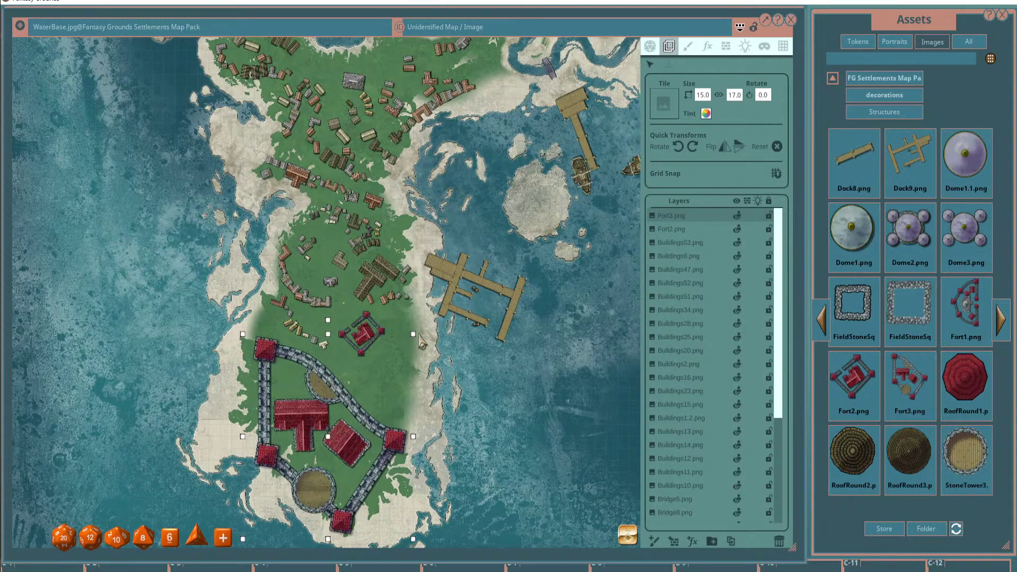
pyautogui.moveTo(413, 334); pyautogui.dragTo(402, 385)
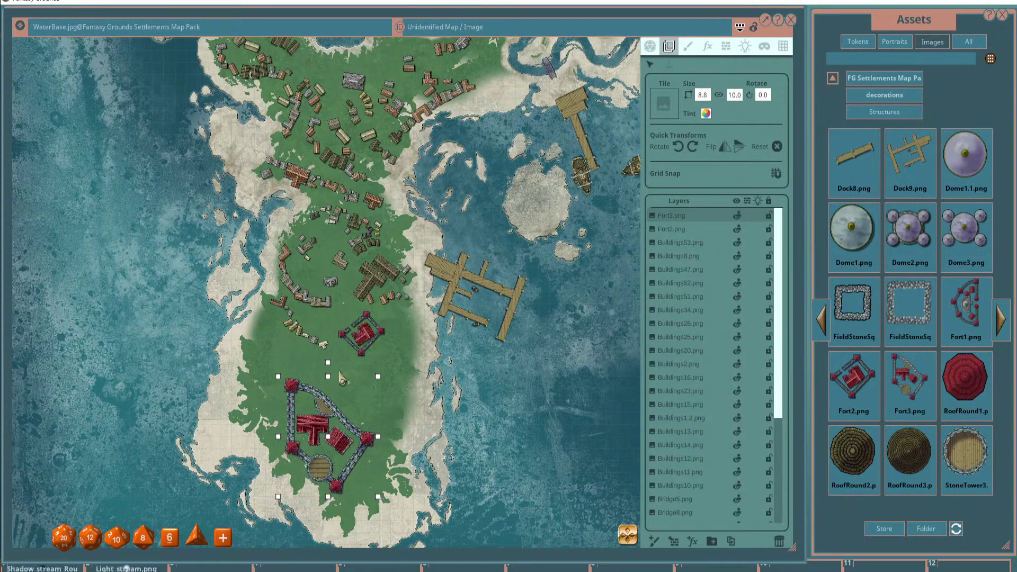
pyautogui.moveTo(330, 370); pyautogui.dragTo(344, 524)
pyautogui.moveTo(342, 453); pyautogui.dragTo(305, 406)
pyautogui.scroll(-3, 217, 487)
pyautogui.scroll(3, 486, 265)
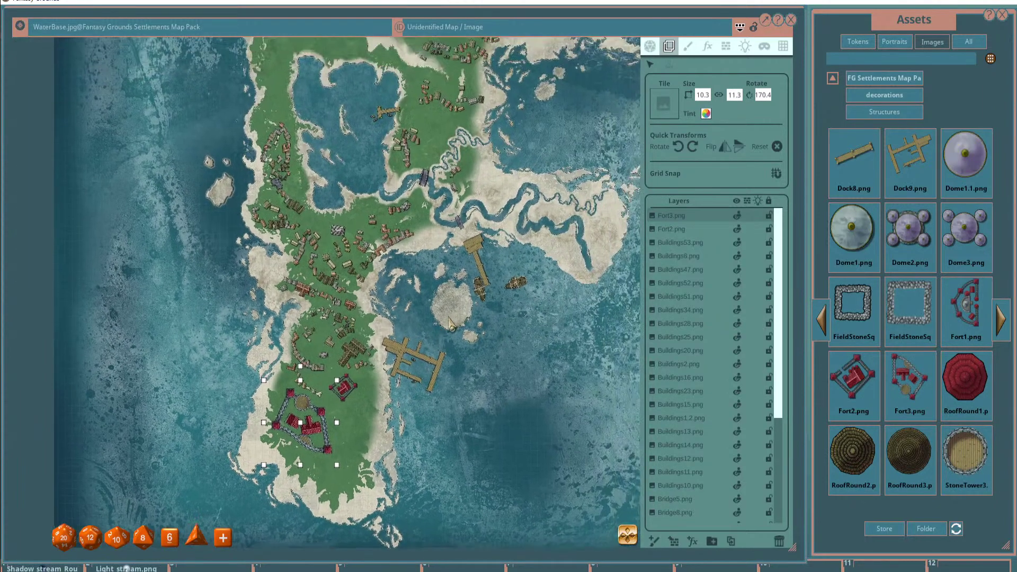
# Delete the small Fort2 tile from the southern peninsula.
pyautogui.click(322, 411)
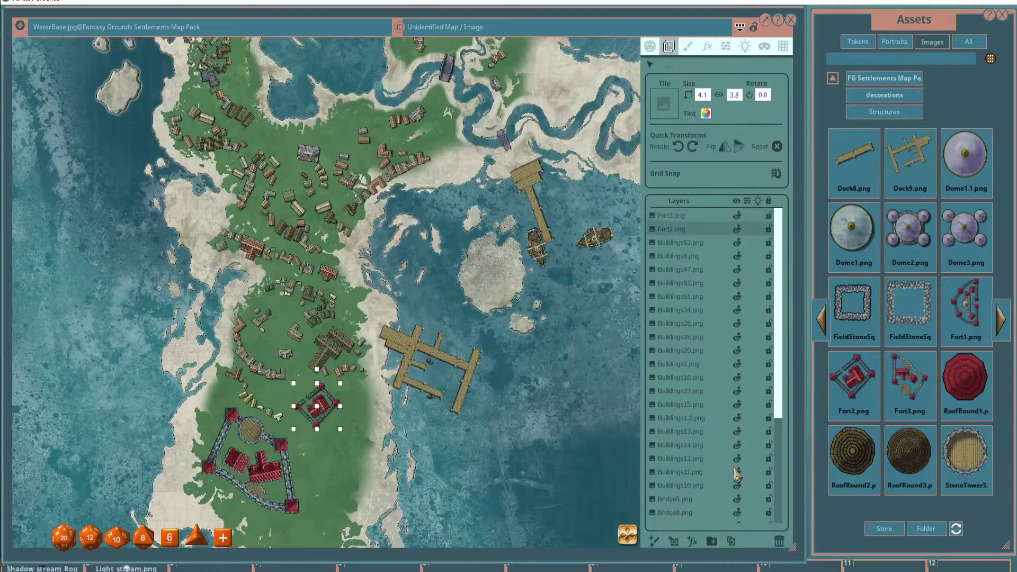
pyautogui.click(778, 541)
# Shift the Fort3 tile east toward the middle of the southern peninsula.
pyautogui.scroll(-3, 425, 337)
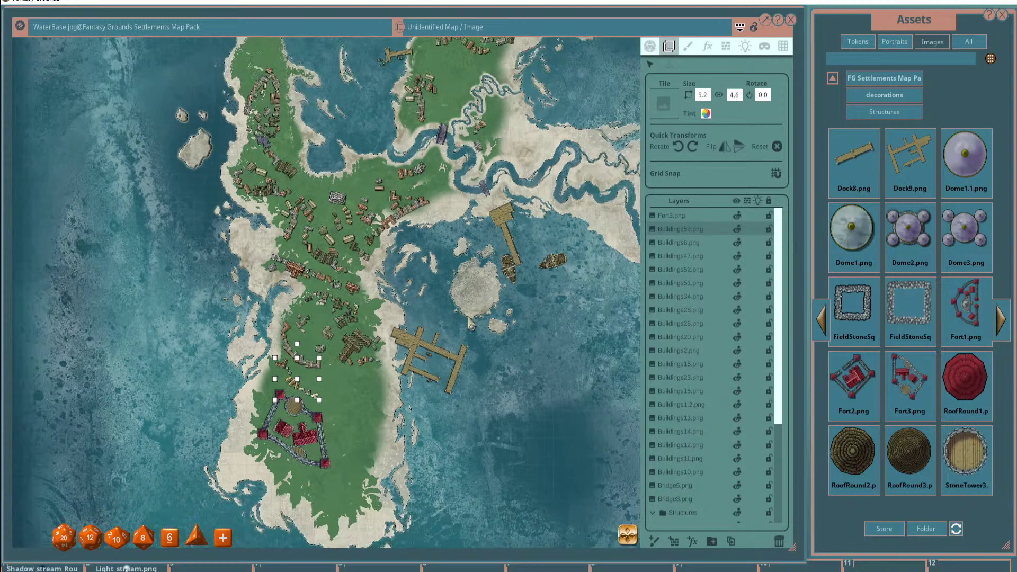
pyautogui.moveTo(380, 432); pyautogui.dragTo(386, 437)
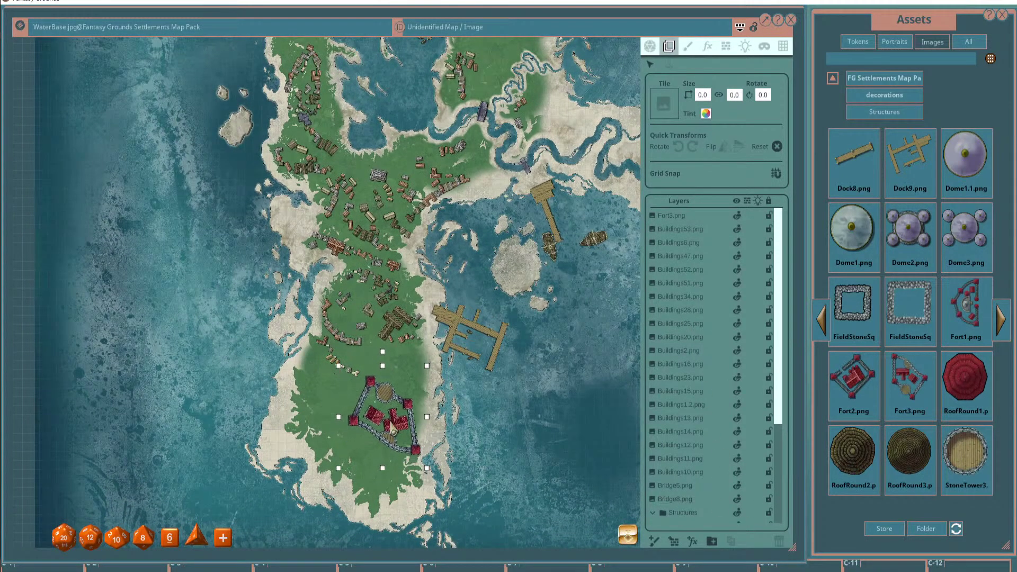
pyautogui.scroll(-3, 504, 313)
# Place the Fort1 image, rotate it to 109.3° and position it east of the northern building groups, beside the small northeastern lake.
pyautogui.moveTo(557, 274); pyautogui.dragTo(494, 409)
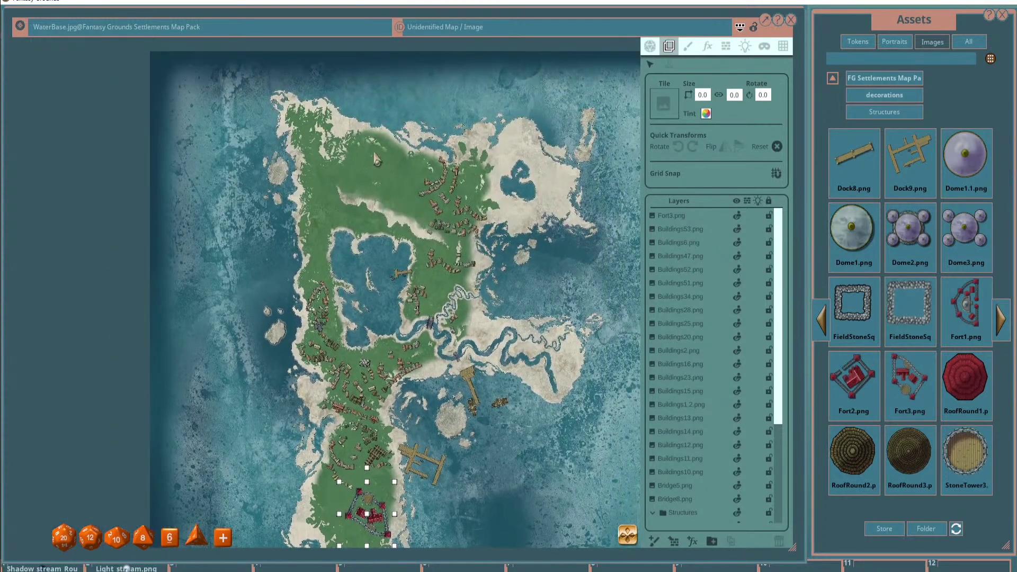
pyautogui.scroll(2, 434, 281)
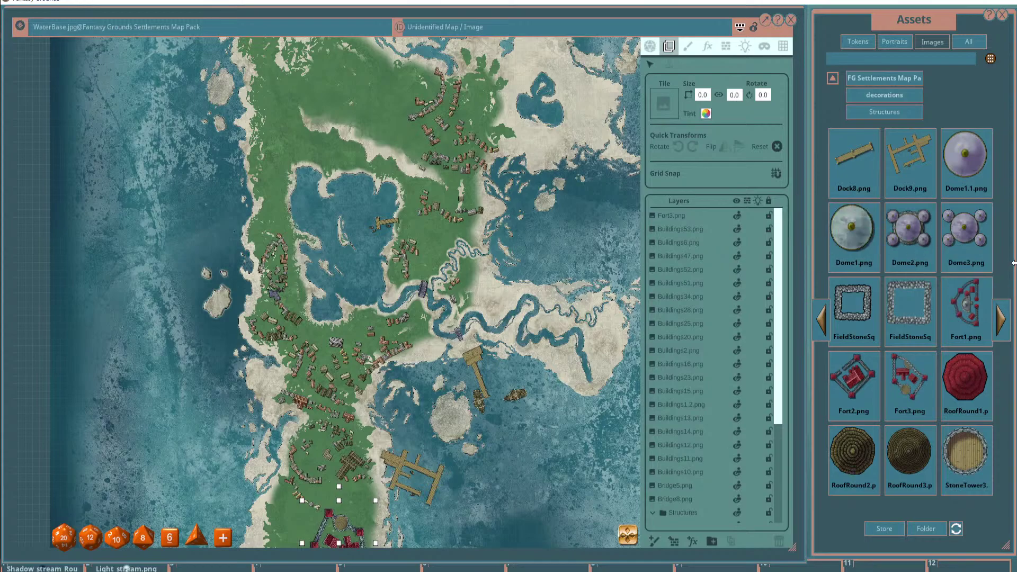
pyautogui.moveTo(969, 307); pyautogui.dragTo(440, 243)
pyautogui.scroll(-4, 463, 233)
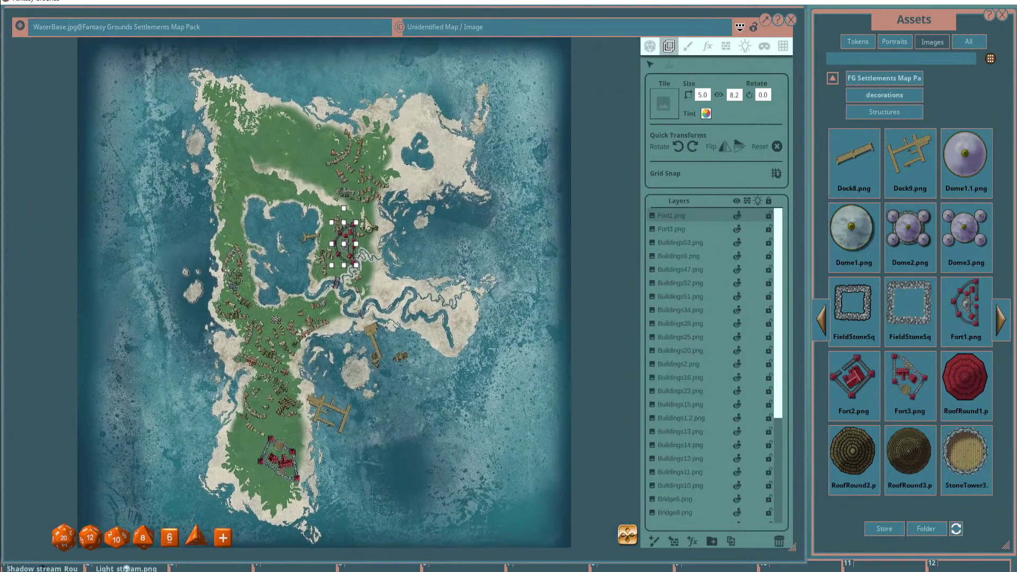
pyautogui.moveTo(347, 246); pyautogui.dragTo(472, 160)
pyautogui.scroll(2, 405, 260)
pyautogui.moveTo(416, 101); pyautogui.dragTo(383, 100)
pyautogui.scroll(-5, 397, 109)
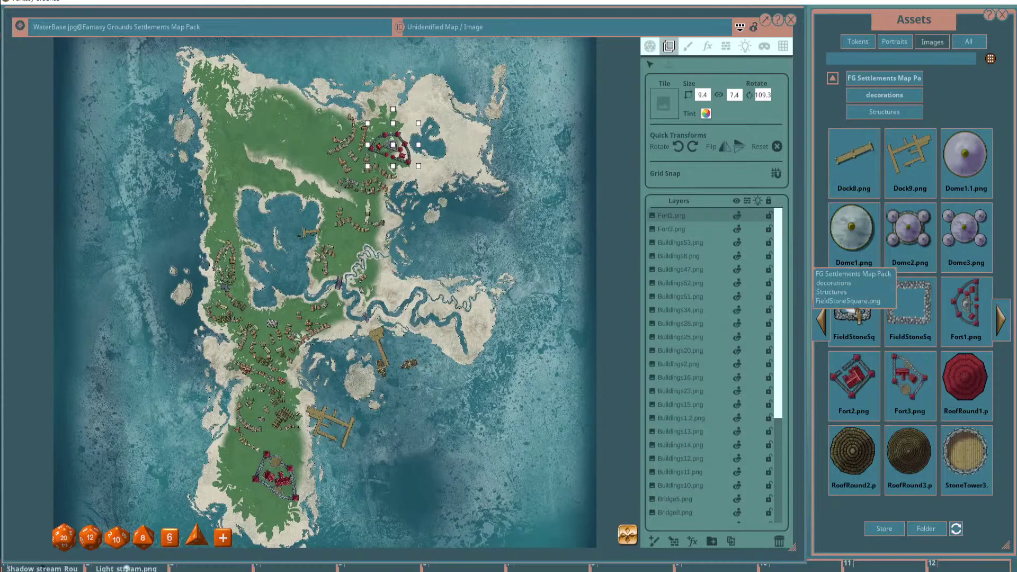
# Browse the Structures images and load the straight vertical wall Wall2.1-2.png as the painting brush.
pyautogui.click(1002, 320)
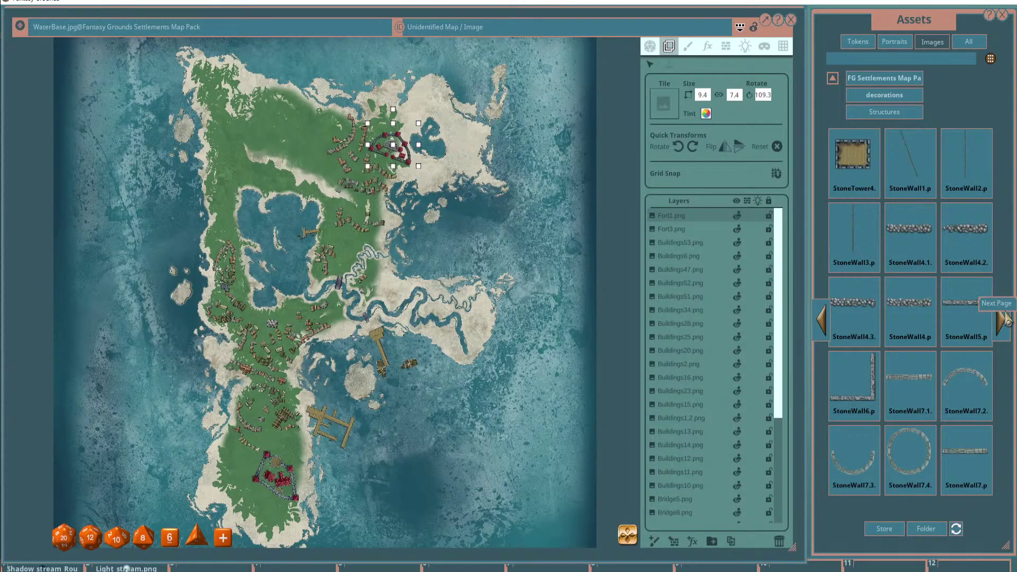
pyautogui.click(1004, 319)
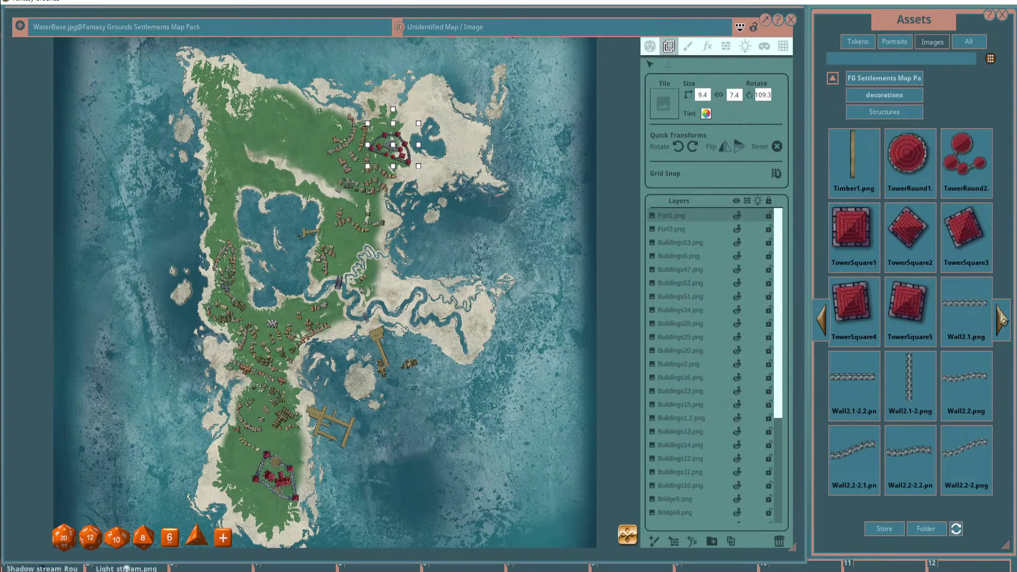
pyautogui.click(1005, 320)
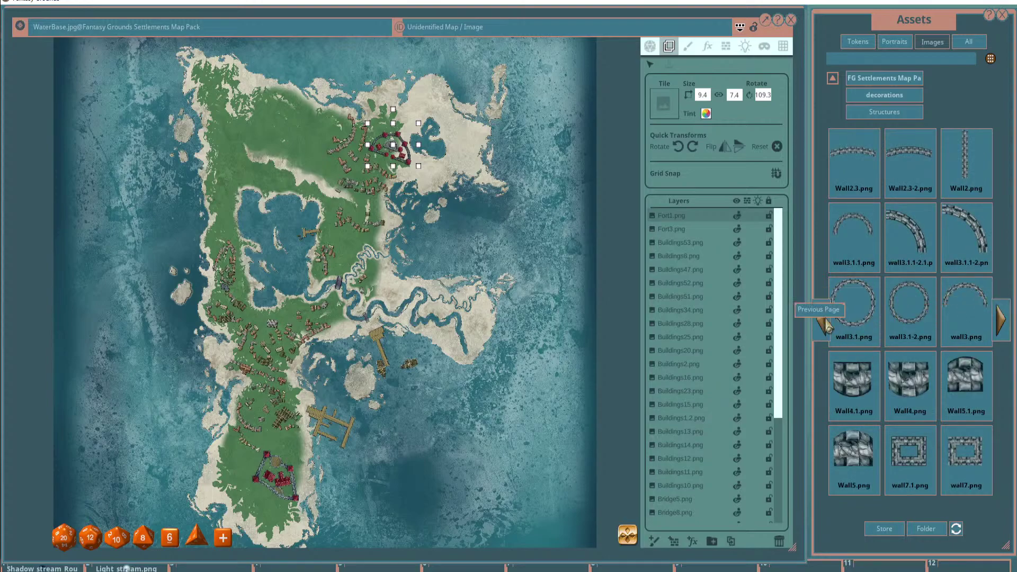
pyautogui.click(1005, 320)
pyautogui.click(823, 328)
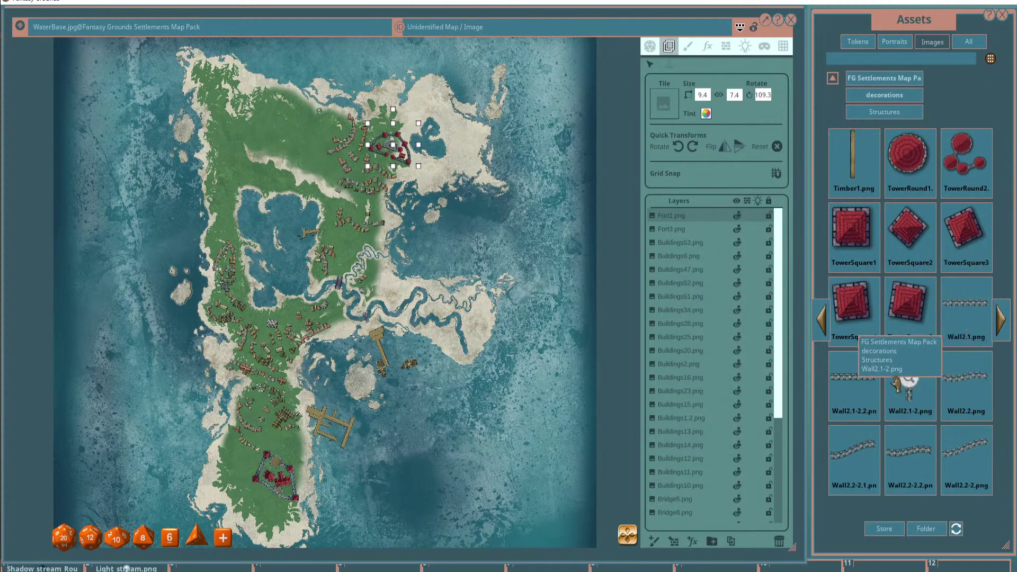
pyautogui.click(687, 46)
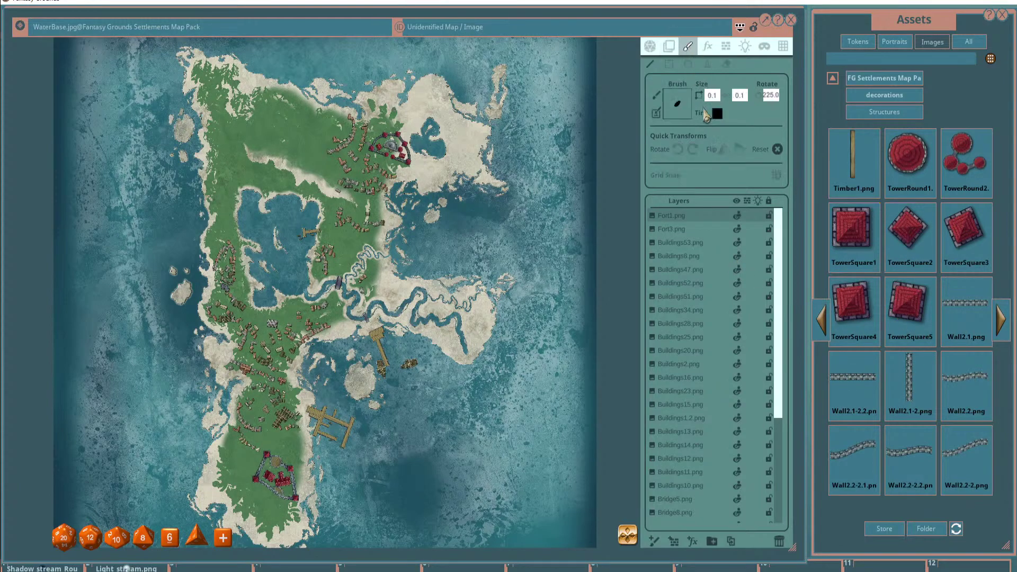
pyautogui.moveTo(661, 186)
pyautogui.mouseDown()
pyautogui.moveTo(687, 114)
pyautogui.moveTo(680, 105)
pyautogui.mouseUp()
# Try the wall brush at 2.1 by 11.6 beside the central lake and return it to 1.1 by 6.0.
pyautogui.scroll(5, 243, 212)
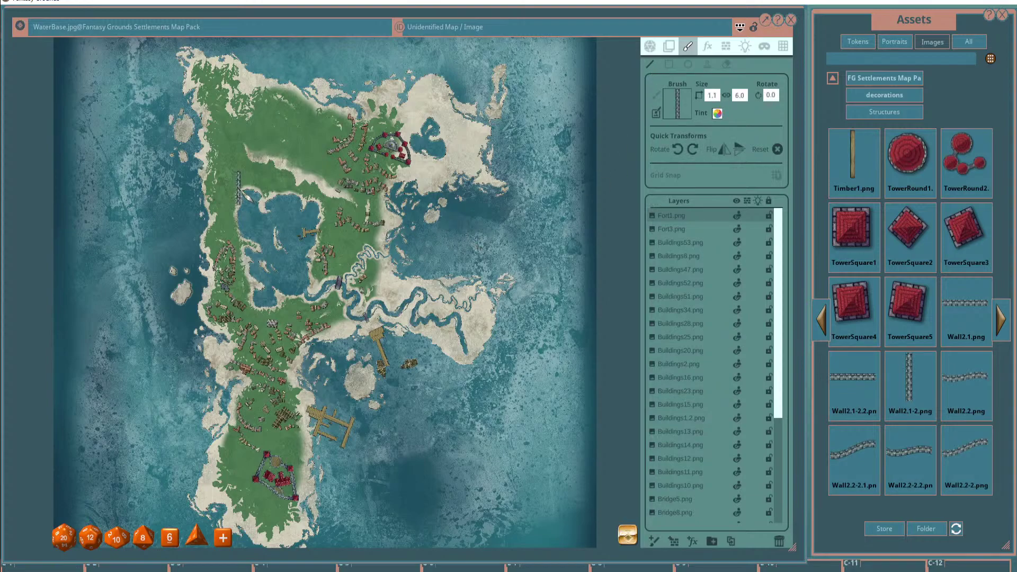
pyautogui.scroll(2, 214, 223)
pyautogui.scroll(2, 214, 223)
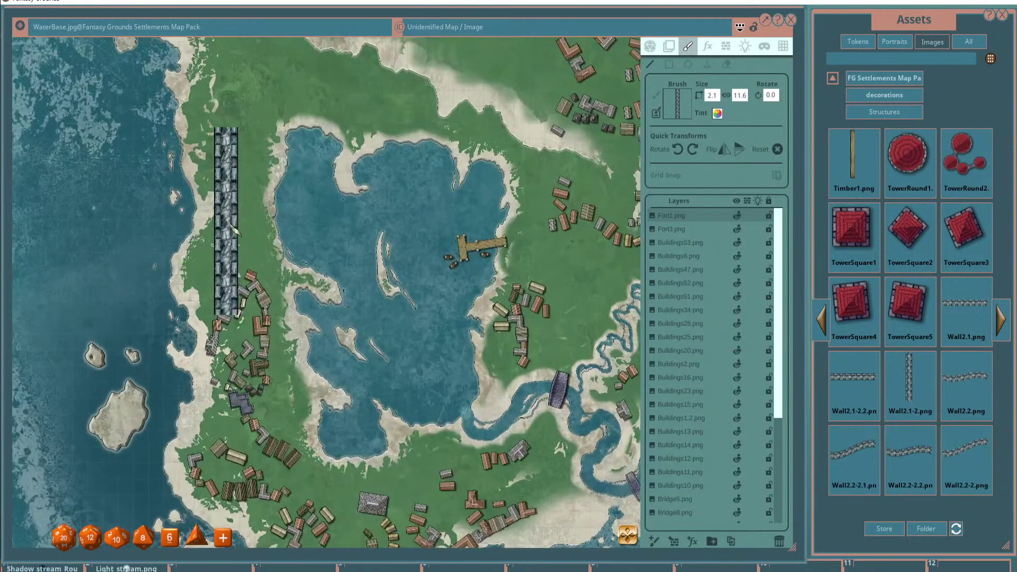
pyautogui.scroll(-2, 222, 222)
pyautogui.scroll(-3, 230, 223)
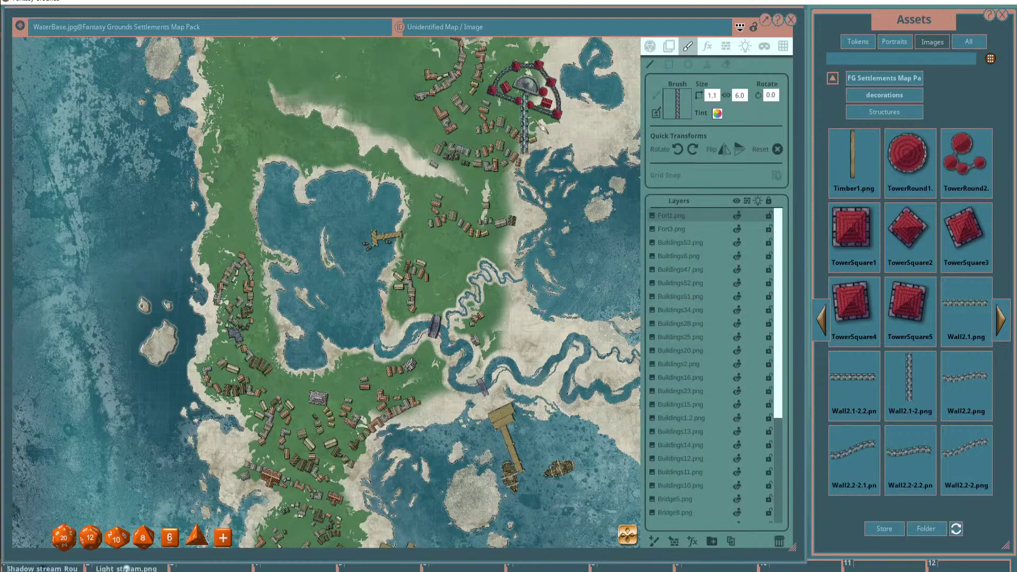
pyautogui.scroll(-2, 319, 145)
pyautogui.scroll(2, 320, 146)
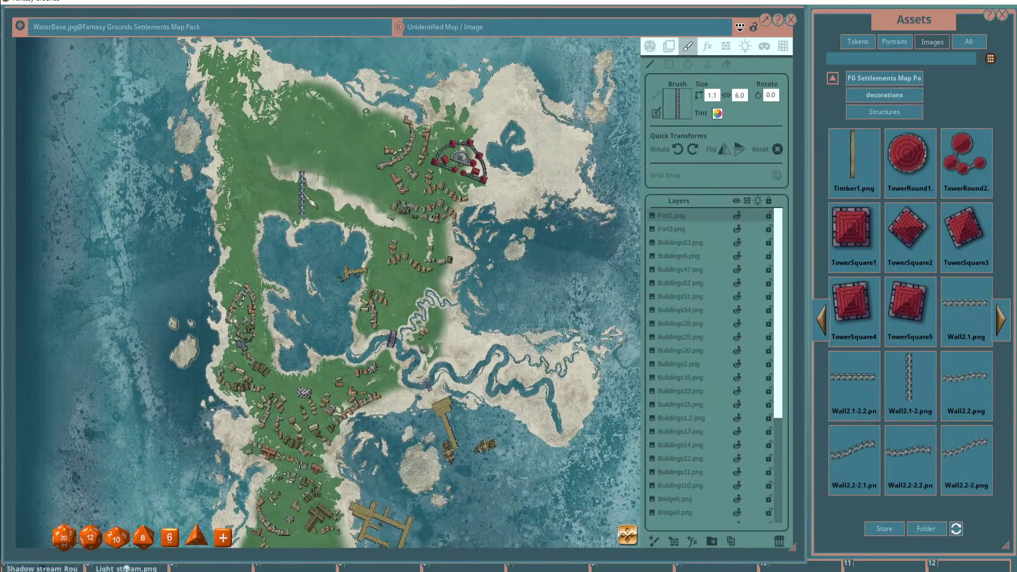
pyautogui.scroll(2, 305, 193)
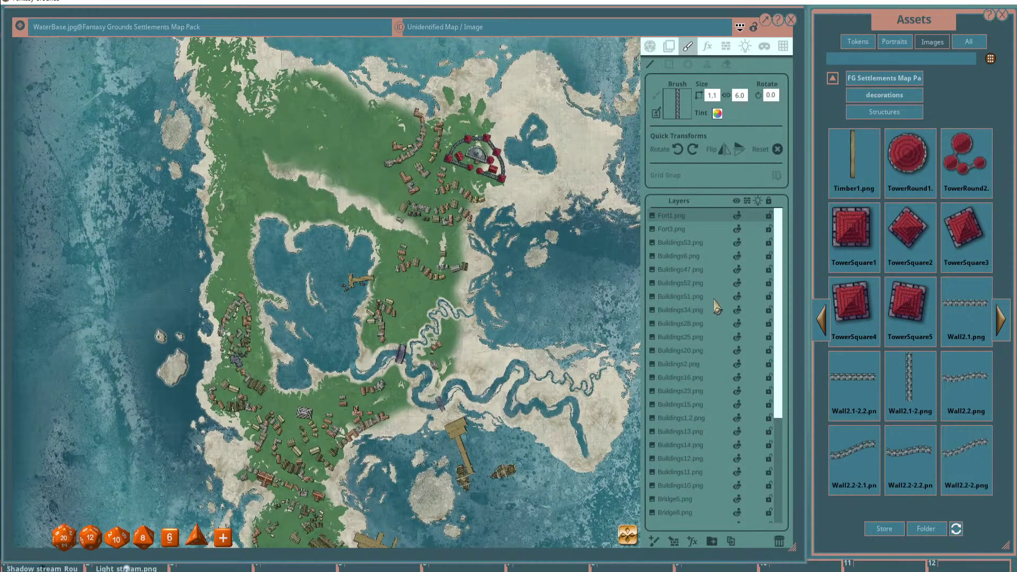
# Move all loose fort, building and bridge layers into the Structures folder and collapse the folder.
pyautogui.scroll(-4, 735, 375)
pyautogui.scroll(1, 735, 374)
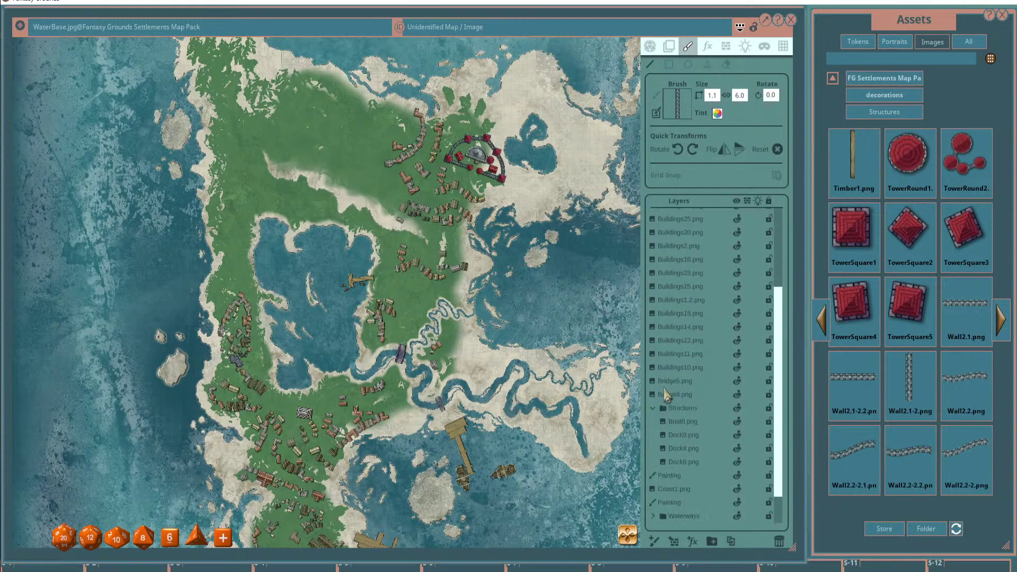
pyautogui.scroll(-1, 685, 380)
pyautogui.moveTo(684, 380)
pyautogui.mouseDown()
pyautogui.moveTo(674, 356)
pyautogui.moveTo(680, 216)
pyautogui.moveTo(683, 227)
pyautogui.mouseUp()
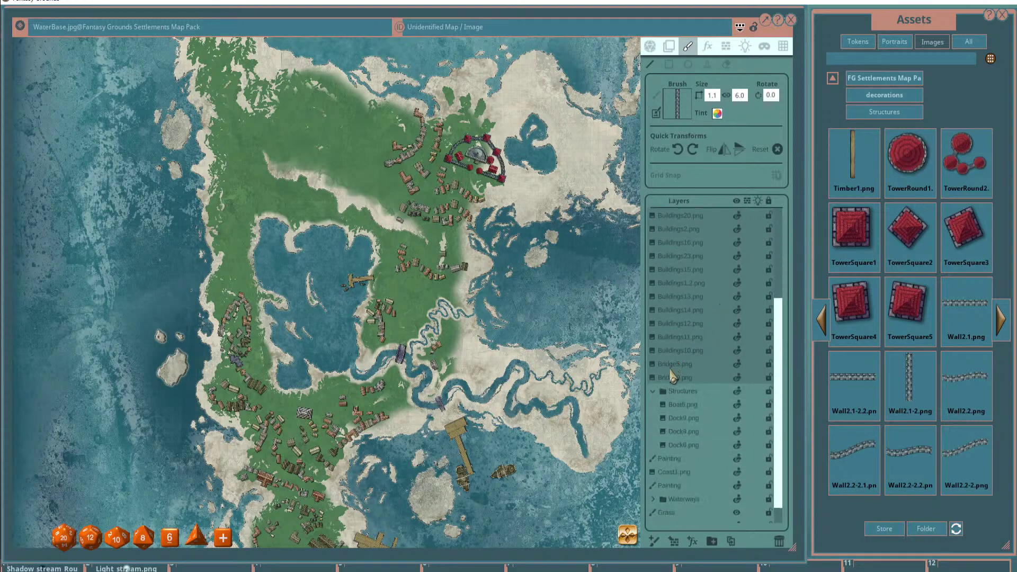
pyautogui.moveTo(671, 375)
pyautogui.mouseDown()
pyautogui.moveTo(672, 221)
pyautogui.moveTo(693, 229)
pyautogui.moveTo(682, 226)
pyautogui.moveTo(690, 256)
pyautogui.moveTo(680, 216)
pyautogui.mouseUp()
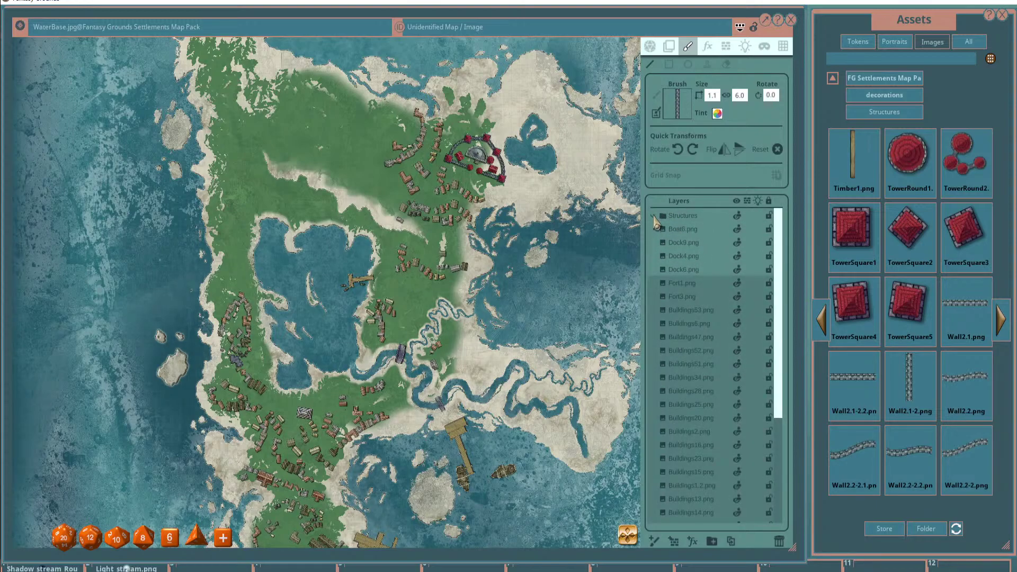
pyautogui.click(655, 216)
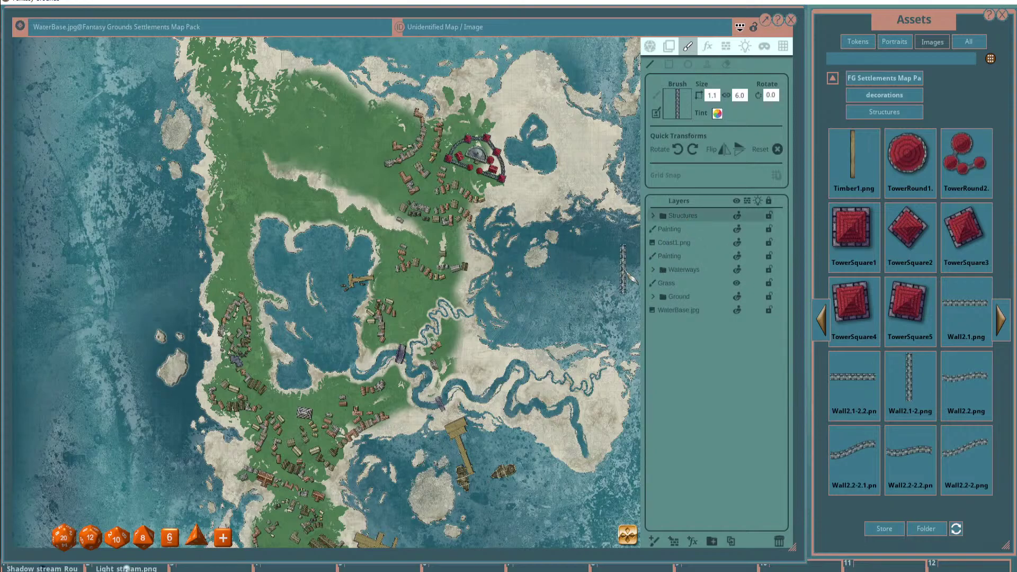
# Add a painting layer above the Structures folder and paint a closed wall loop around the northwestern grassland with the 1.1 by 6.0 wall brush.
pyautogui.scroll(-2, 562, 288)
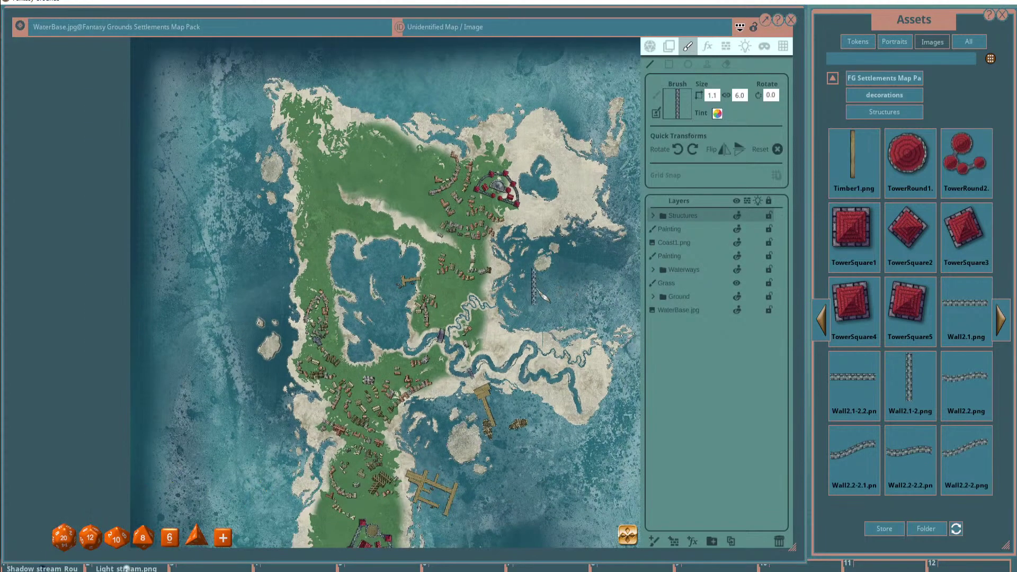
pyautogui.click(654, 541)
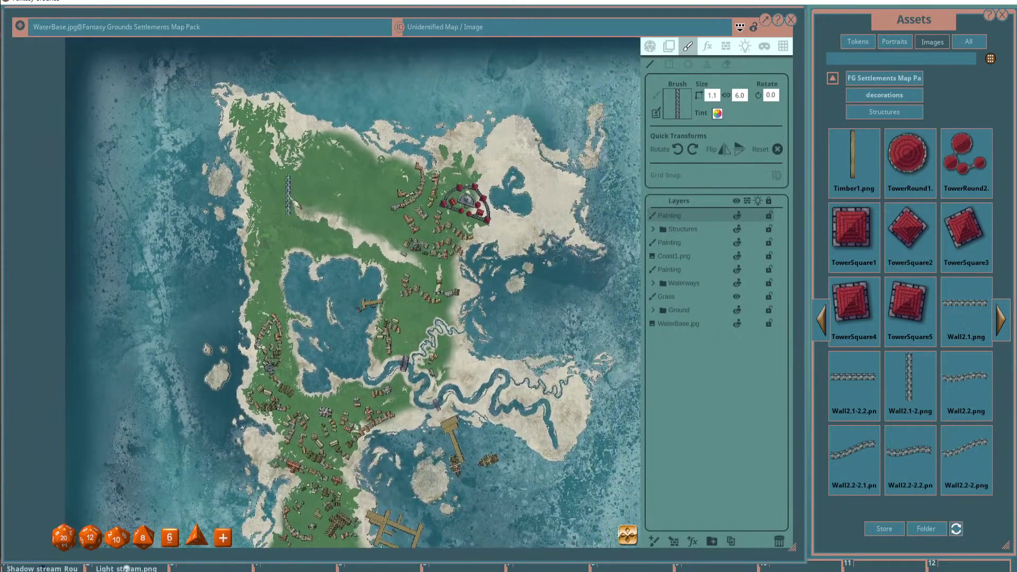
pyautogui.scroll(3, 307, 222)
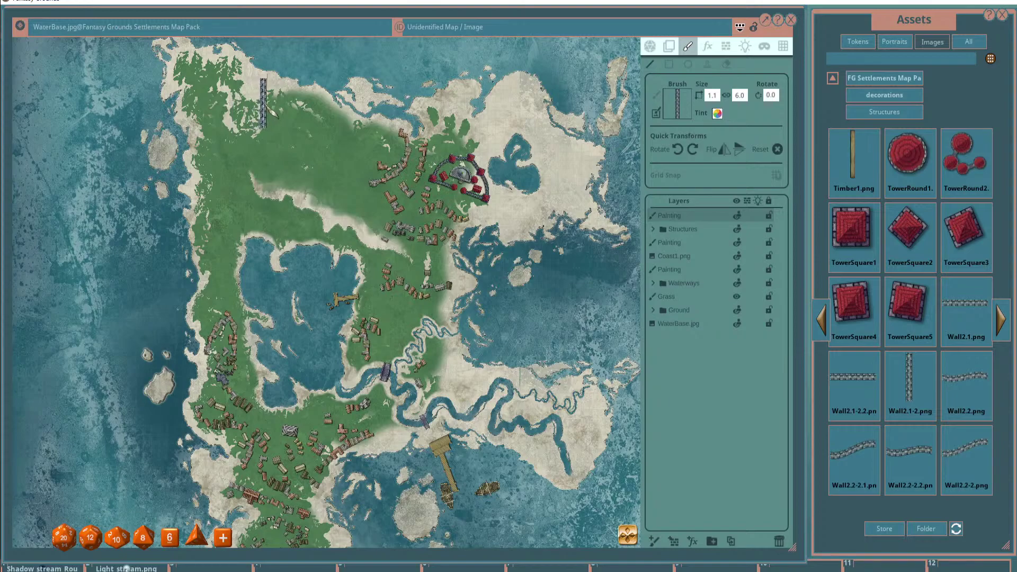
pyautogui.moveTo(313, 113)
pyautogui.mouseDown()
pyautogui.moveTo(379, 153)
pyautogui.moveTo(358, 225)
pyautogui.moveTo(247, 169)
pyautogui.moveTo(214, 220)
pyautogui.moveTo(196, 180)
pyautogui.moveTo(200, 113)
pyautogui.moveTo(247, 103)
pyautogui.mouseUp()
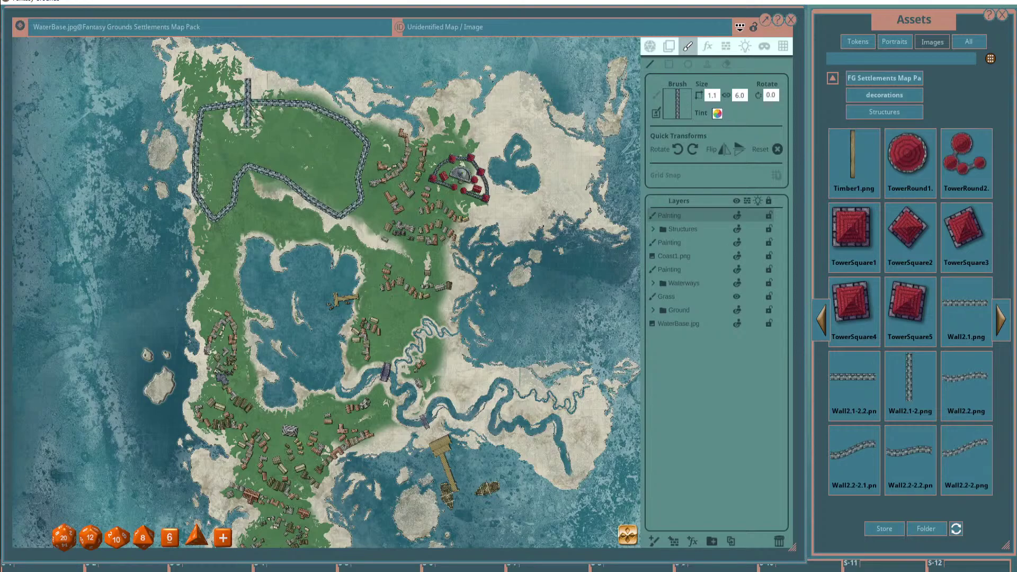
pyautogui.scroll(2, 300, 106)
pyautogui.scroll(3, 274, 213)
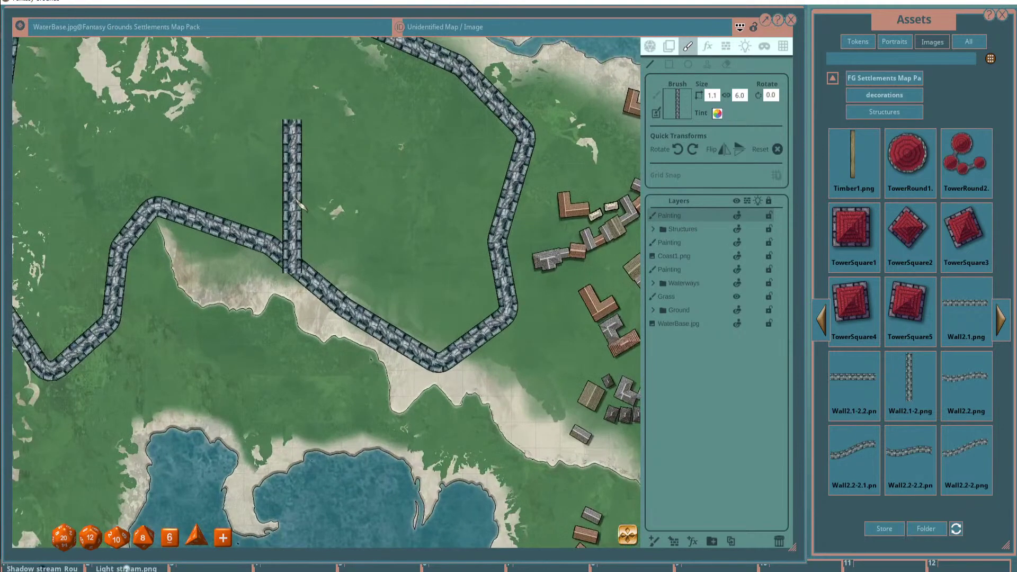
pyautogui.scroll(-5, 339, 174)
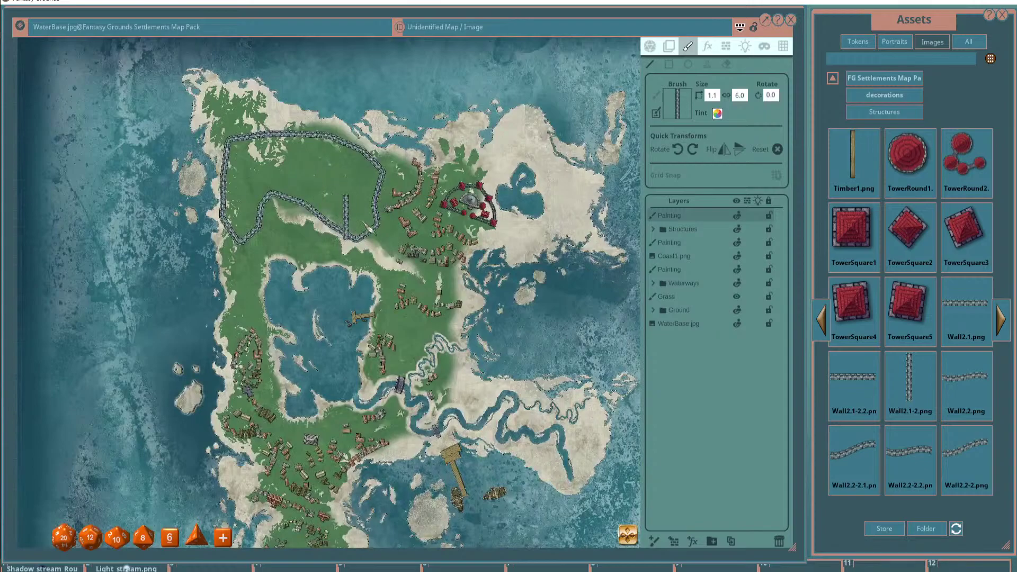
pyautogui.scroll(3, 361, 194)
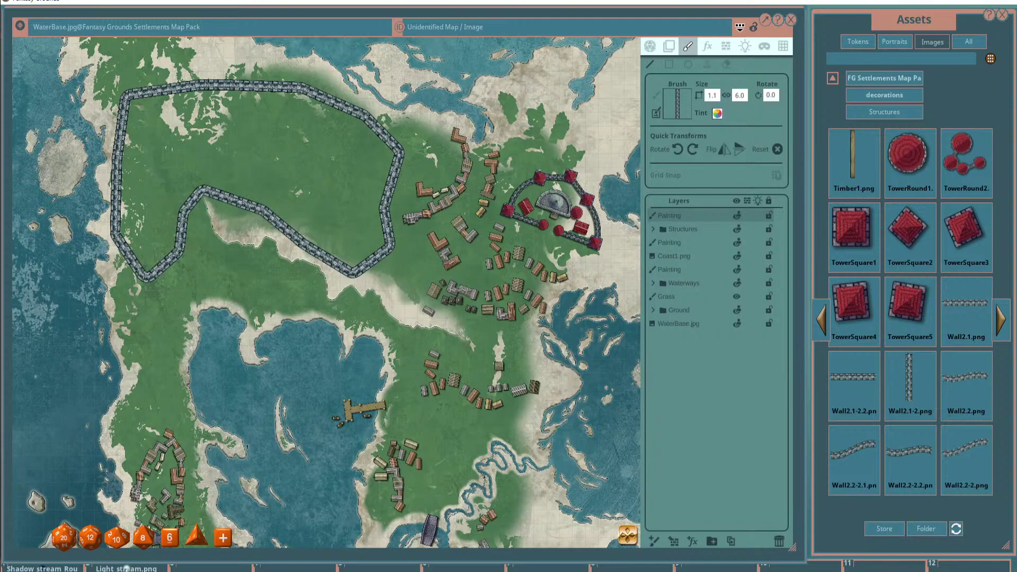
pyautogui.scroll(-2, 413, 206)
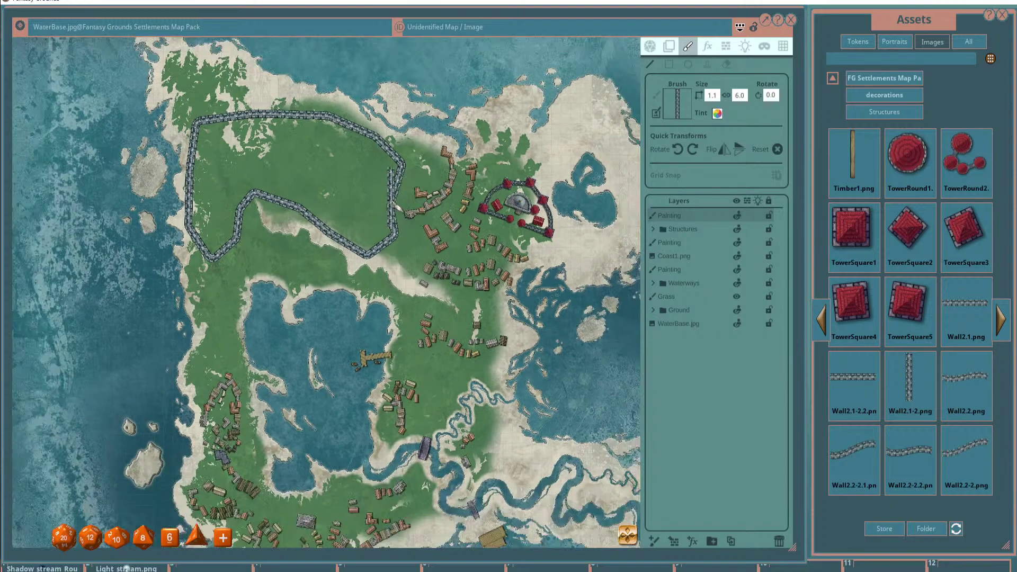
pyautogui.scroll(-3, 395, 196)
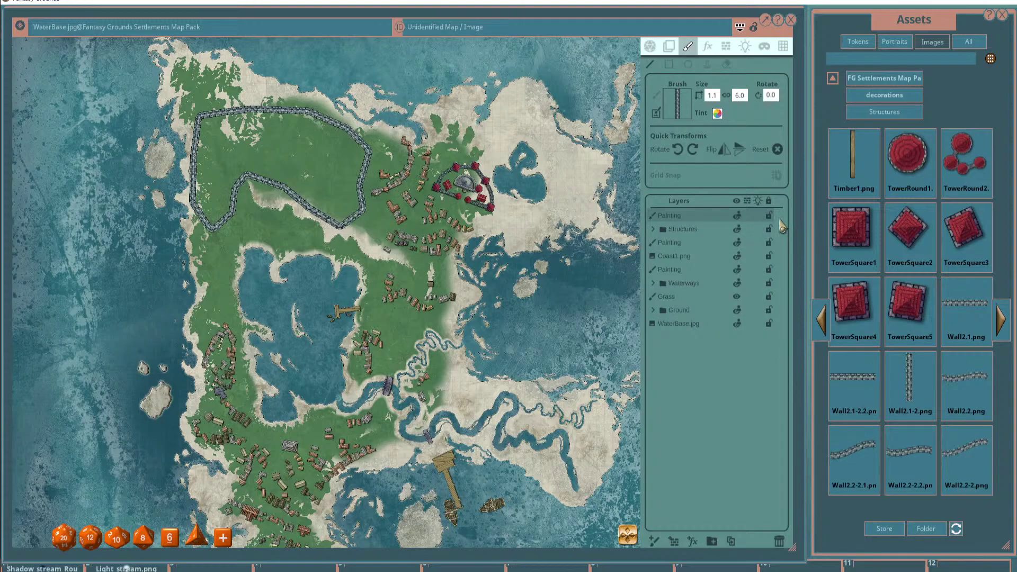
# Load the TowerSquare1 image as the brush, size it to 1.5 by 1.6 and stamp towers on the corners all around the wall loop.
pyautogui.click(857, 229)
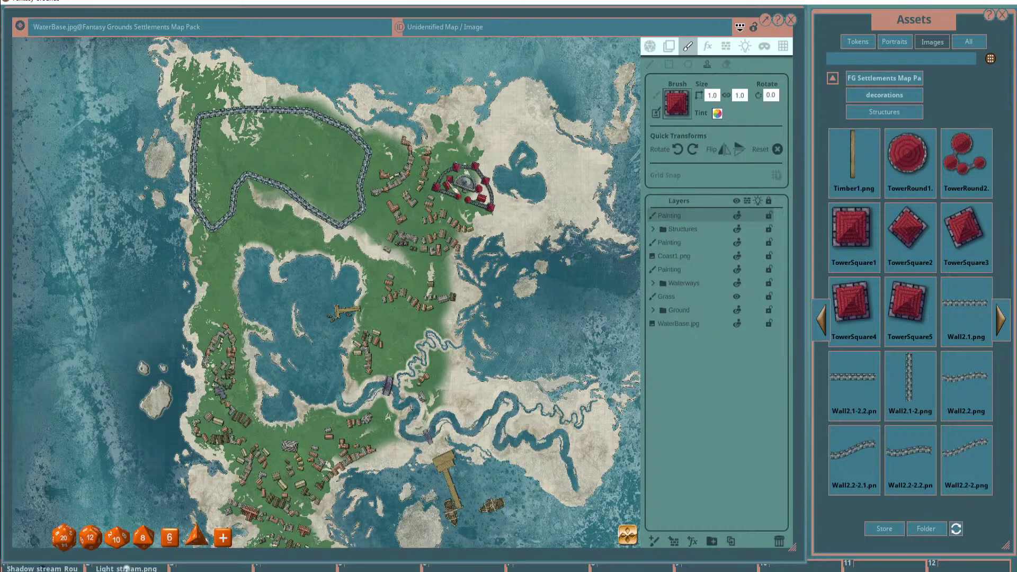
pyautogui.scroll(3, 373, 208)
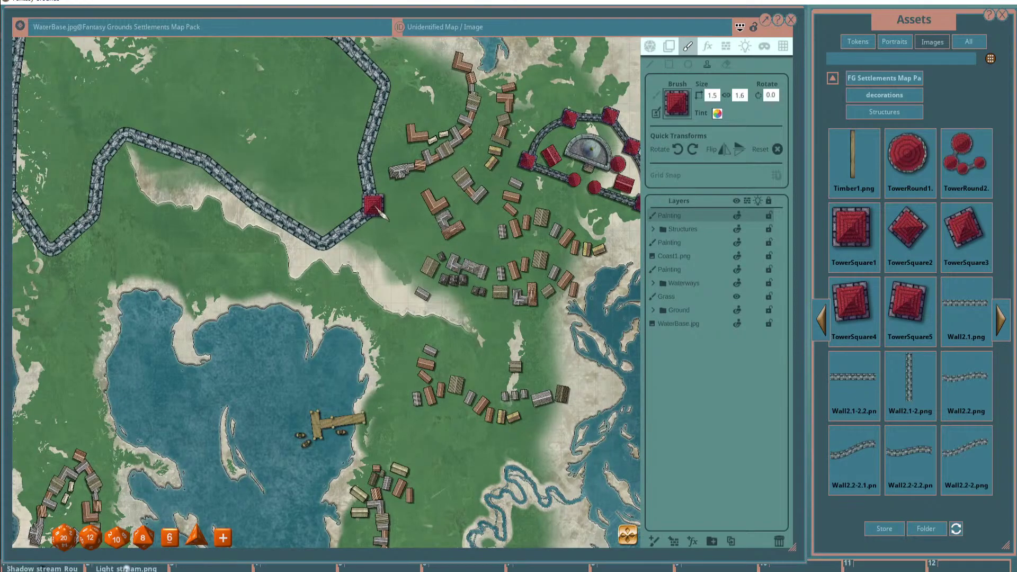
pyautogui.click(373, 205)
pyautogui.scroll(-2, 439, 202)
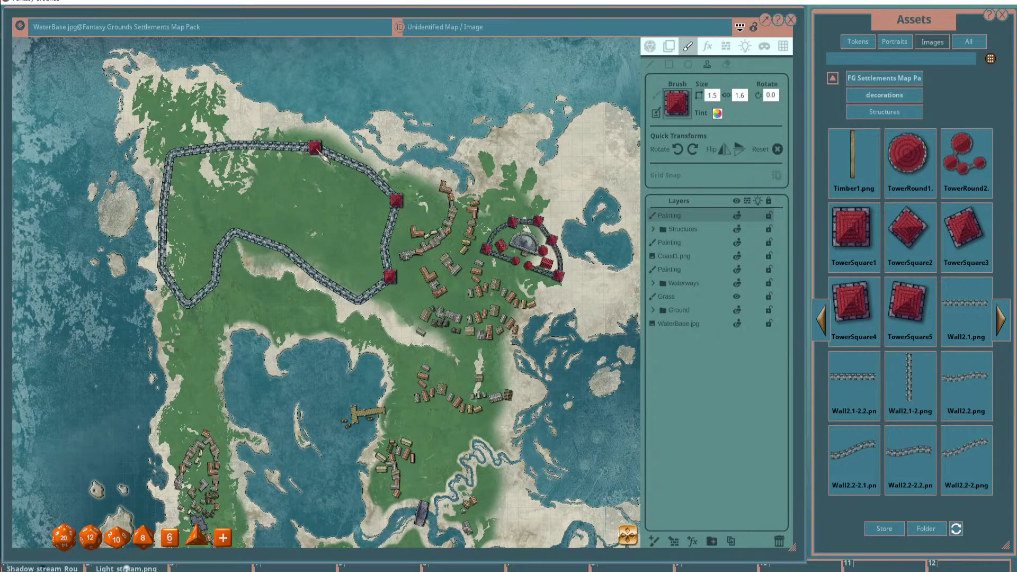
pyautogui.click(315, 148)
pyautogui.click(230, 145)
pyautogui.click(170, 154)
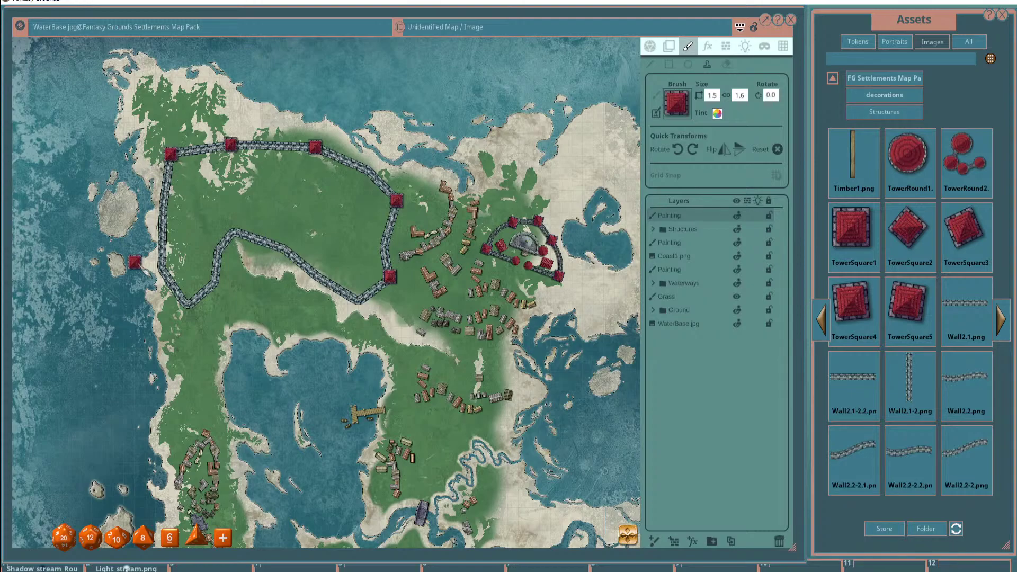
pyautogui.click(161, 210)
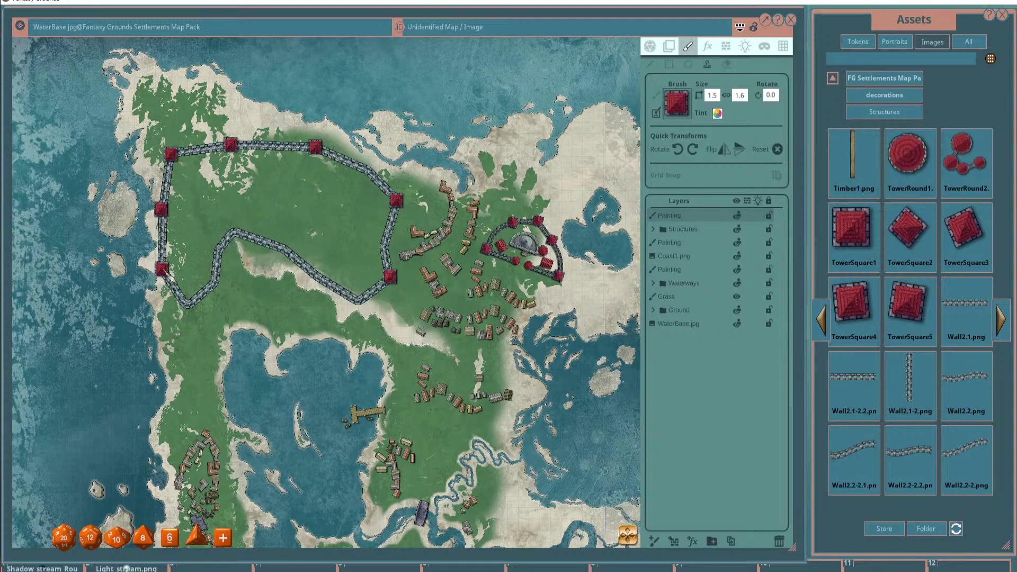
pyautogui.click(162, 268)
pyautogui.click(185, 303)
pyautogui.click(214, 281)
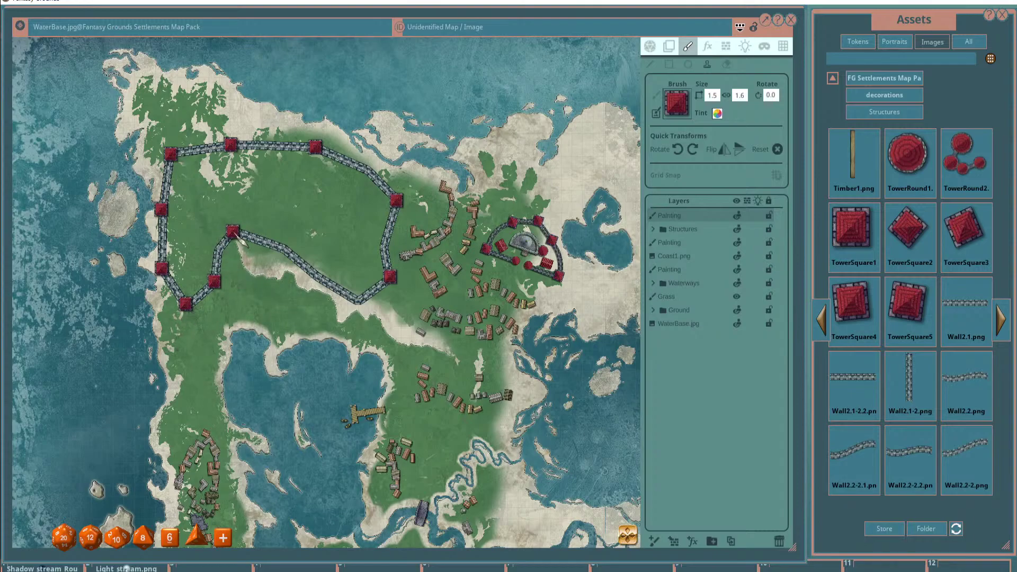
pyautogui.click(232, 231)
pyautogui.click(282, 249)
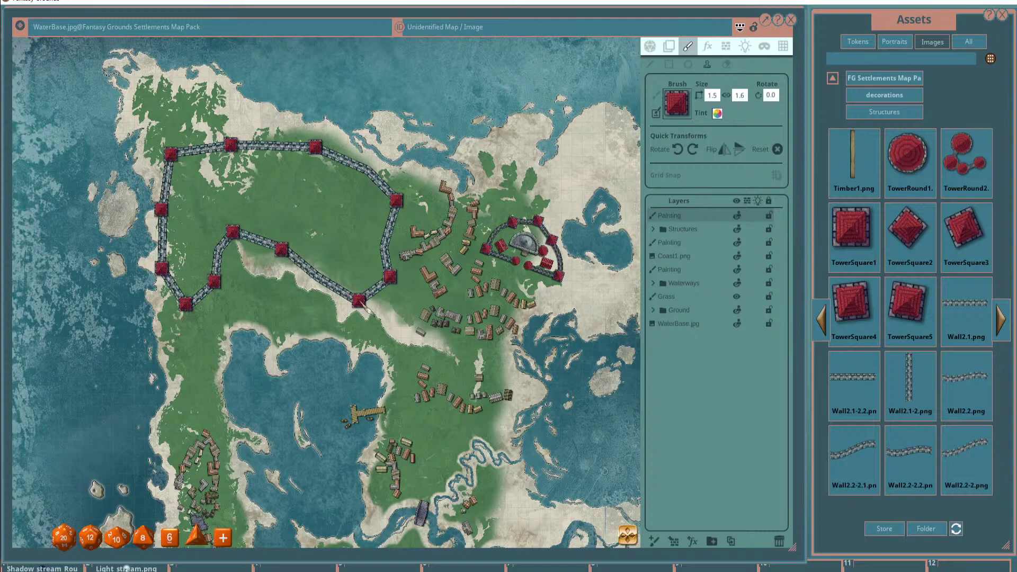
pyautogui.click(358, 300)
pyautogui.scroll(-3, 275, 301)
pyautogui.scroll(4, 278, 300)
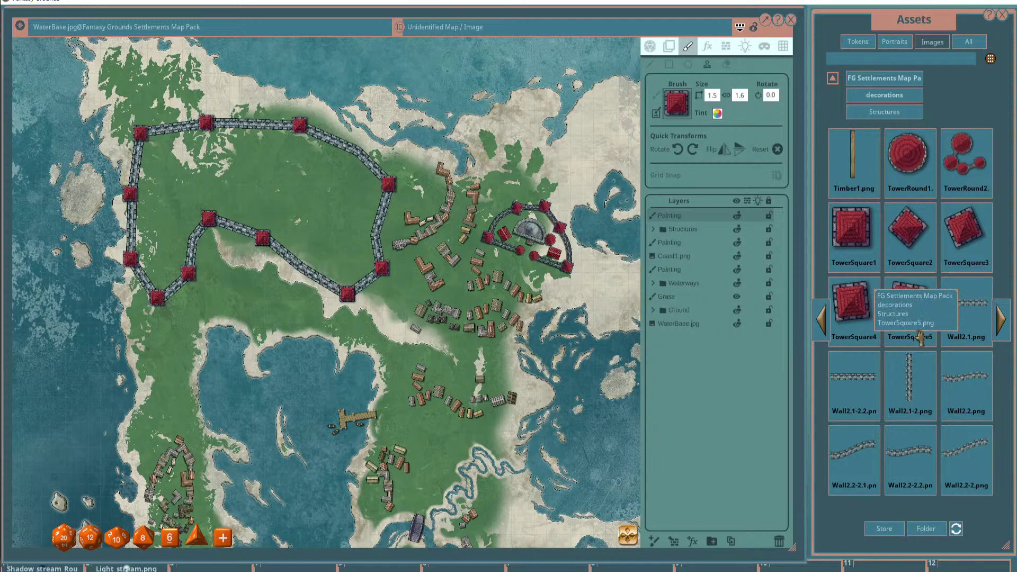
# Load the Wall4 image as the brush, size it to 1.6 by 1.4 and rotate it 30 degrees over the southern wall's bend.
pyautogui.click(1001, 320)
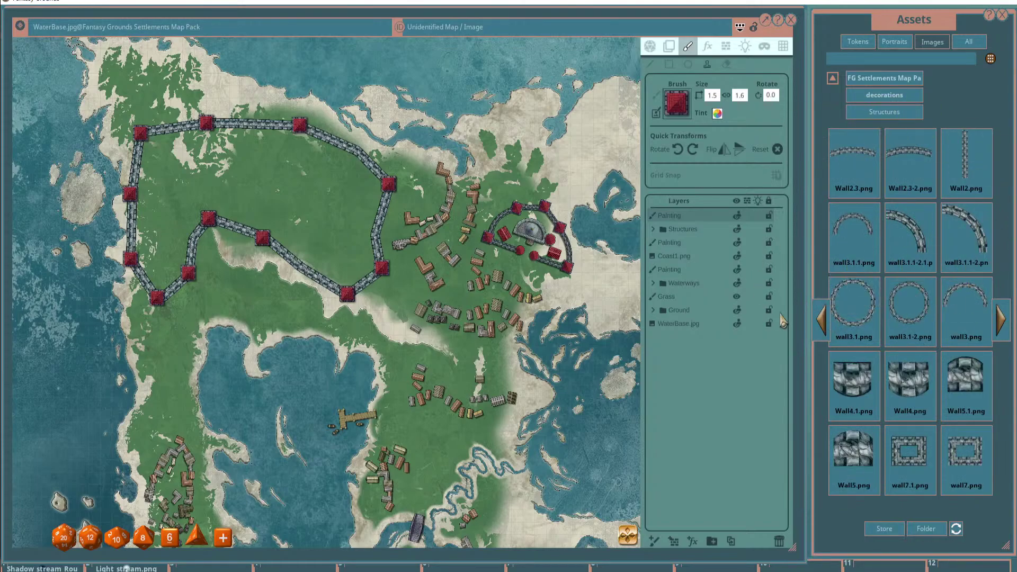
pyautogui.moveTo(910, 374)
pyautogui.mouseDown()
pyautogui.moveTo(775, 302)
pyautogui.moveTo(668, 114)
pyautogui.mouseUp()
pyautogui.scroll(3, 304, 274)
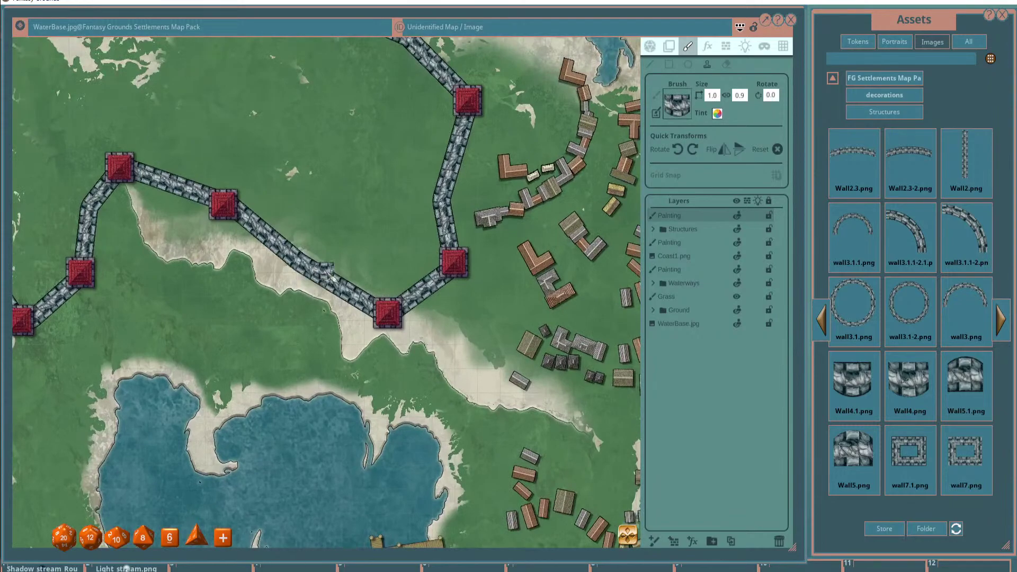
pyautogui.keyDown('ctrl'); pyautogui.scroll(6, 288, 241); pyautogui.keyUp('ctrl')
pyautogui.keyDown('alt'); pyautogui.scroll(2, 299, 260); pyautogui.keyUp('alt')
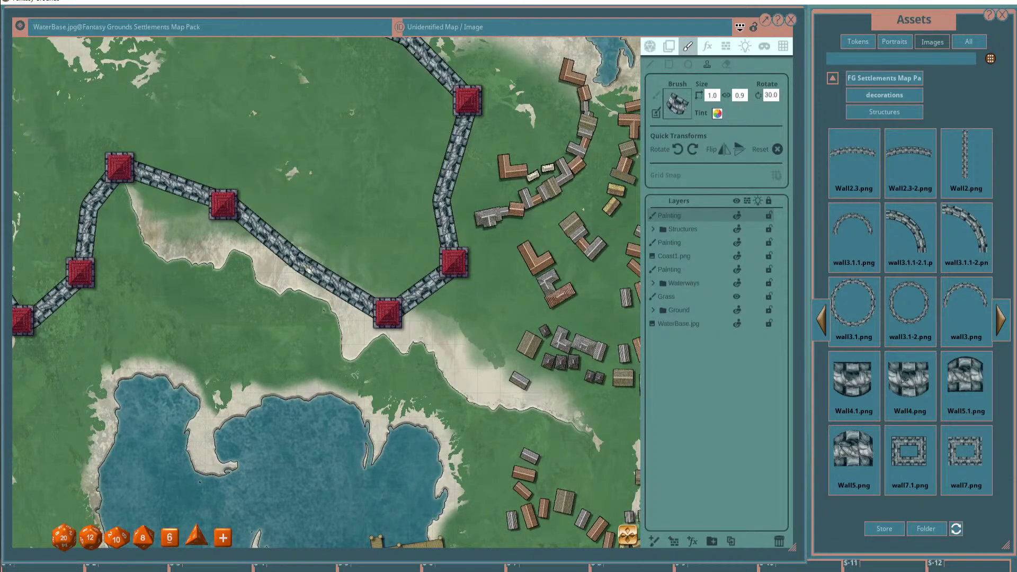
pyautogui.scroll(1, 299, 262)
pyautogui.keyDown('alt'); pyautogui.scroll(1, 300, 262); pyautogui.keyUp('alt')
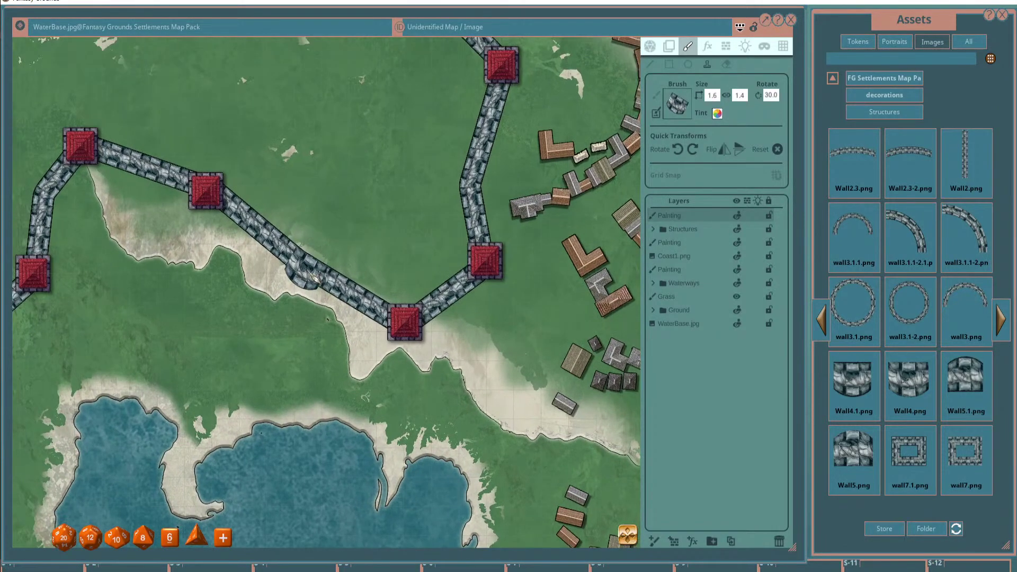
# Try the Wall4 brush at 1.3 by 1.1 on the southern wall's bend and return it to 1.6 by 1.4 at 30 degrees.
pyautogui.scroll(1, 301, 271)
pyautogui.scroll(1, 302, 272)
pyautogui.keyDown('ctrl'); pyautogui.scroll(-3, 302, 273); pyautogui.keyUp('ctrl')
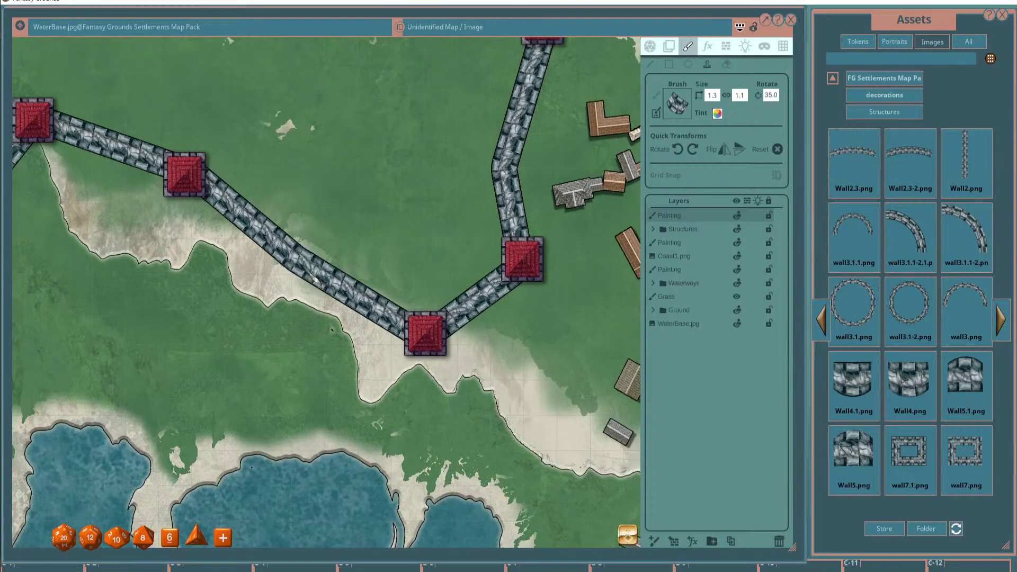
pyautogui.scroll(1, 302, 273)
pyautogui.keyDown('alt'); pyautogui.scroll(-1, 305, 270); pyautogui.keyUp('alt')
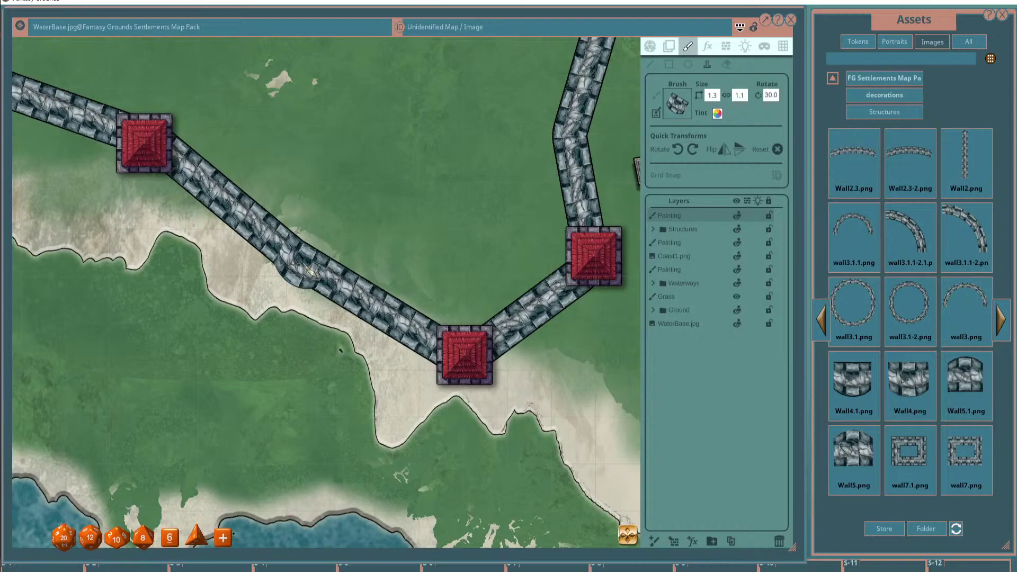
pyautogui.keyDown('alt'); pyautogui.scroll(1, 302, 268); pyautogui.keyUp('alt')
pyautogui.keyDown('alt'); pyautogui.scroll(-1, 303, 265); pyautogui.keyUp('alt')
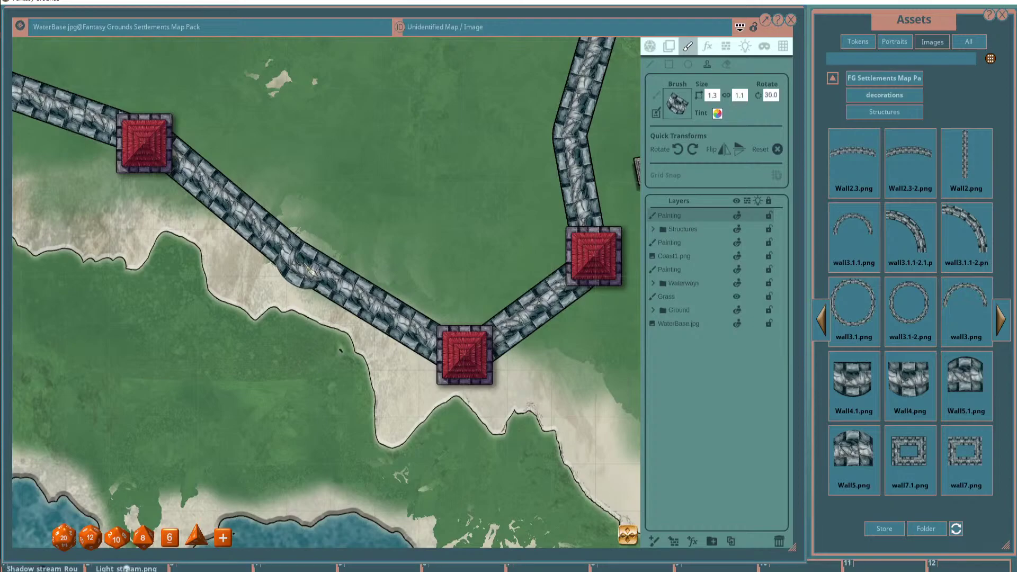
pyautogui.scroll(-3, 305, 268)
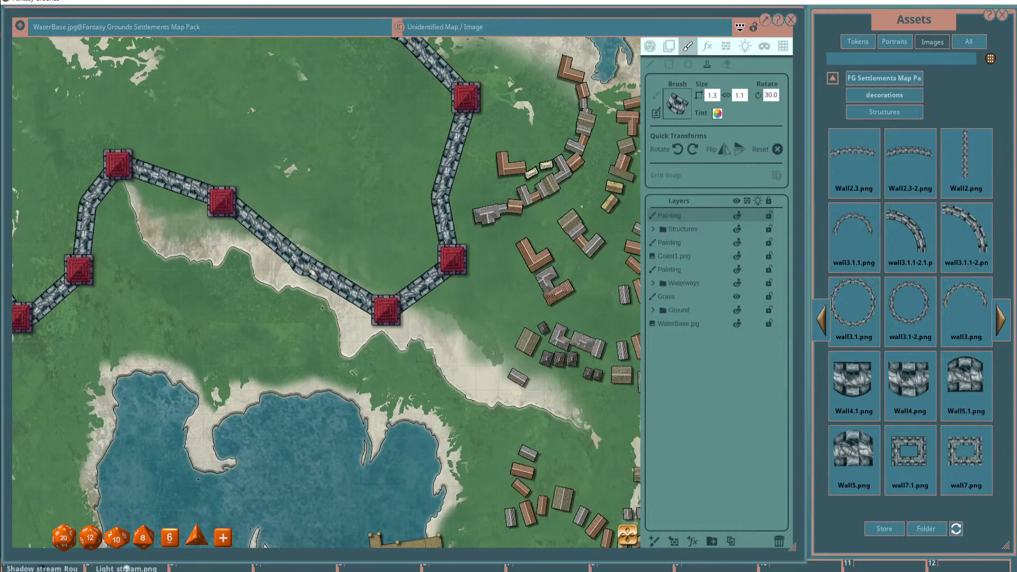
pyautogui.keyDown('ctrl'); pyautogui.scroll(3, 303, 268); pyautogui.keyUp('ctrl')
# Browse the Structures decorations of the settlements map pack, from the wall corners and water mills back to the boats and single buildings.
pyautogui.click(1002, 325)
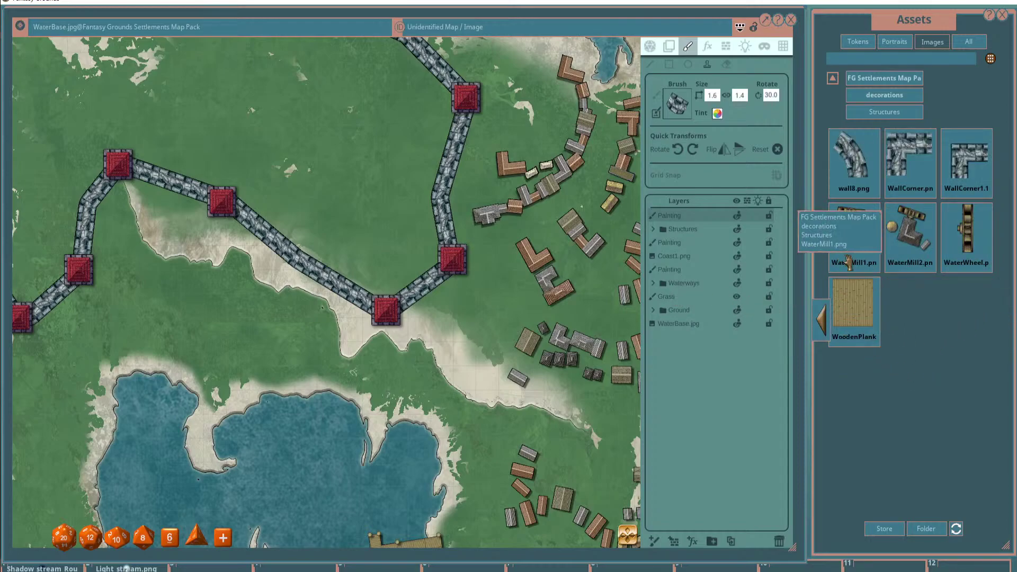
pyautogui.click(819, 334)
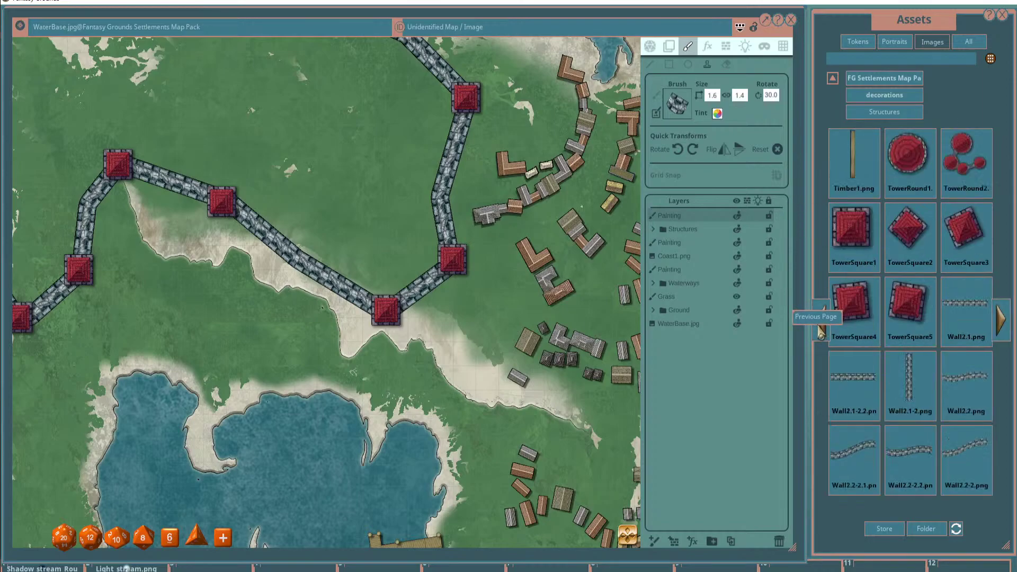
pyautogui.click(821, 329)
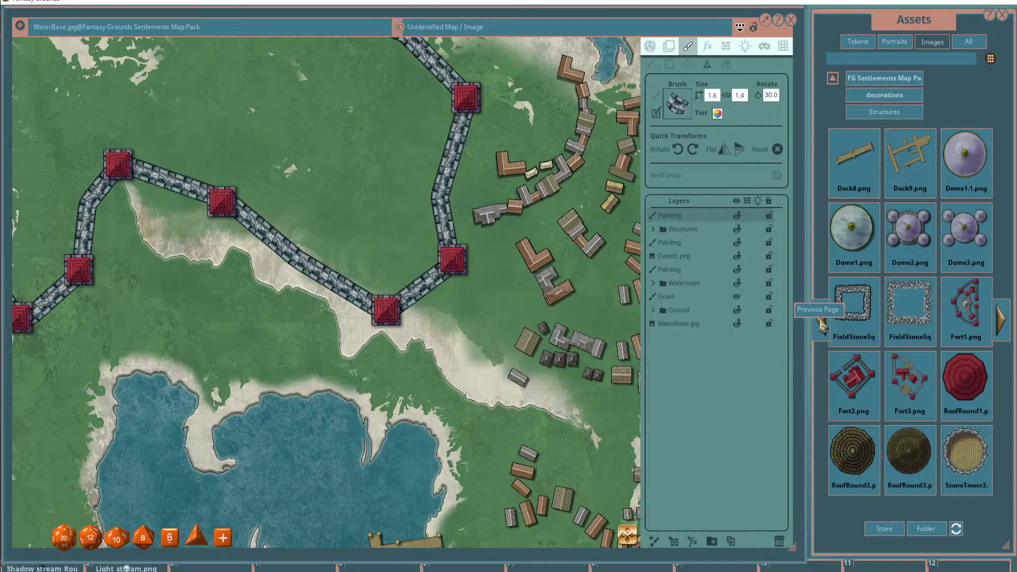
pyautogui.click(822, 329)
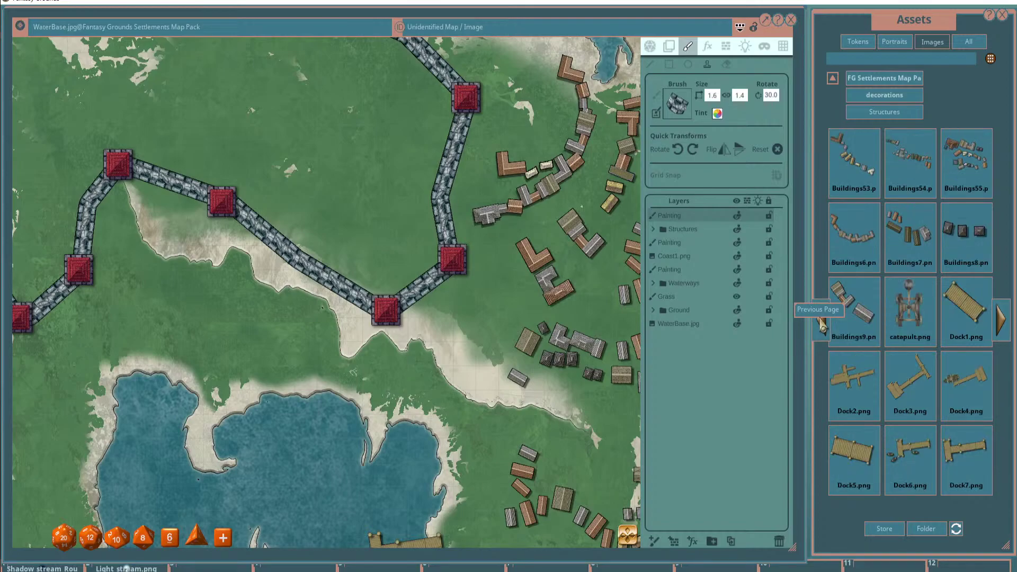
pyautogui.click(821, 328)
pyautogui.click(821, 328)
pyautogui.click(821, 327)
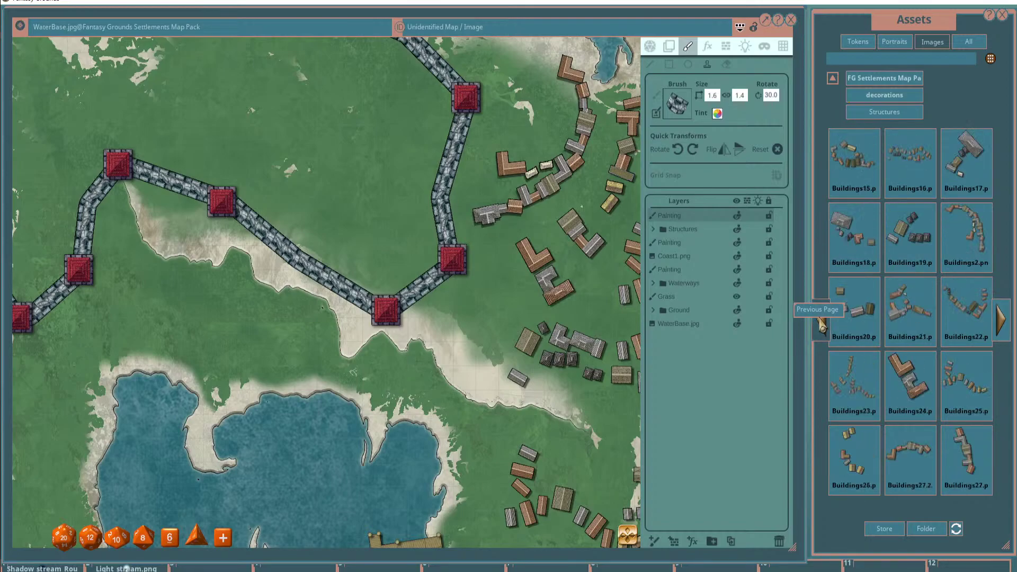
pyautogui.click(821, 327)
pyautogui.click(821, 329)
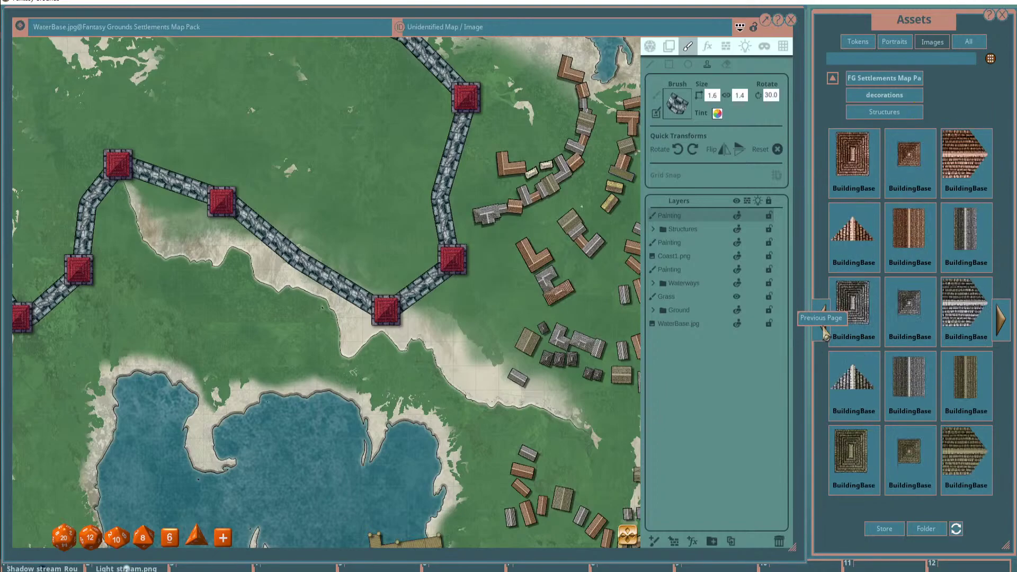
pyautogui.click(821, 329)
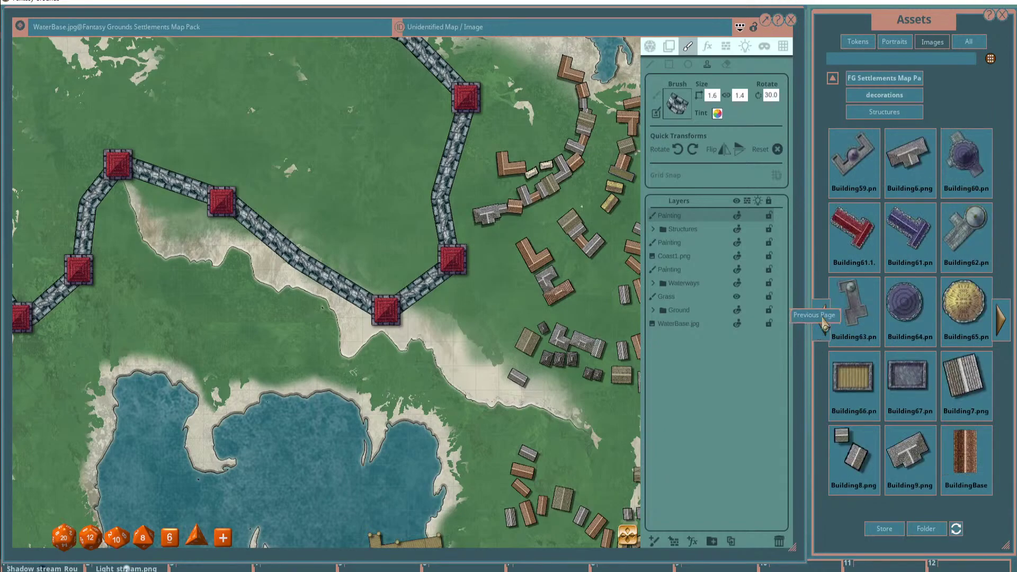
pyautogui.click(822, 328)
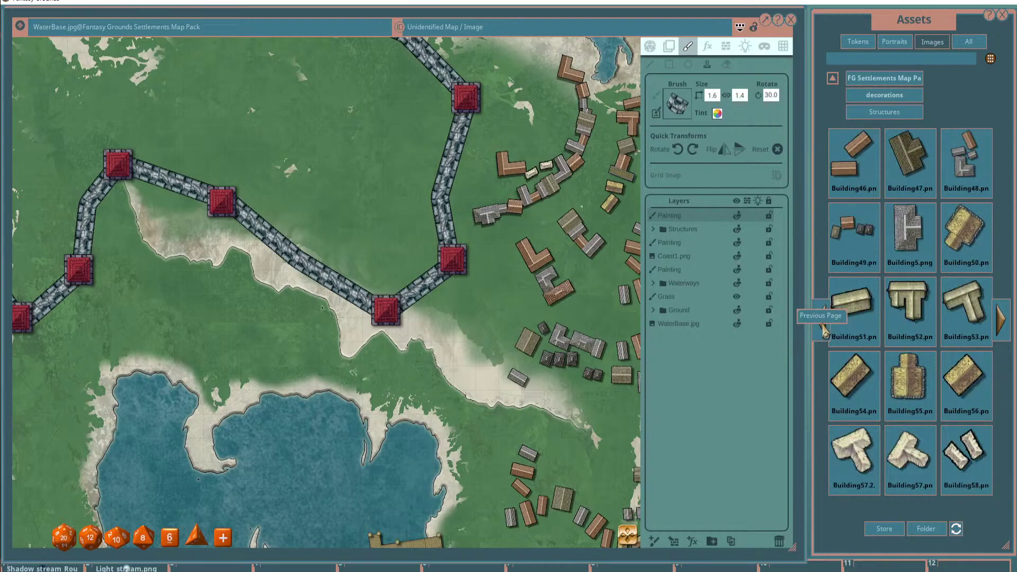
pyautogui.click(822, 327)
pyautogui.click(821, 328)
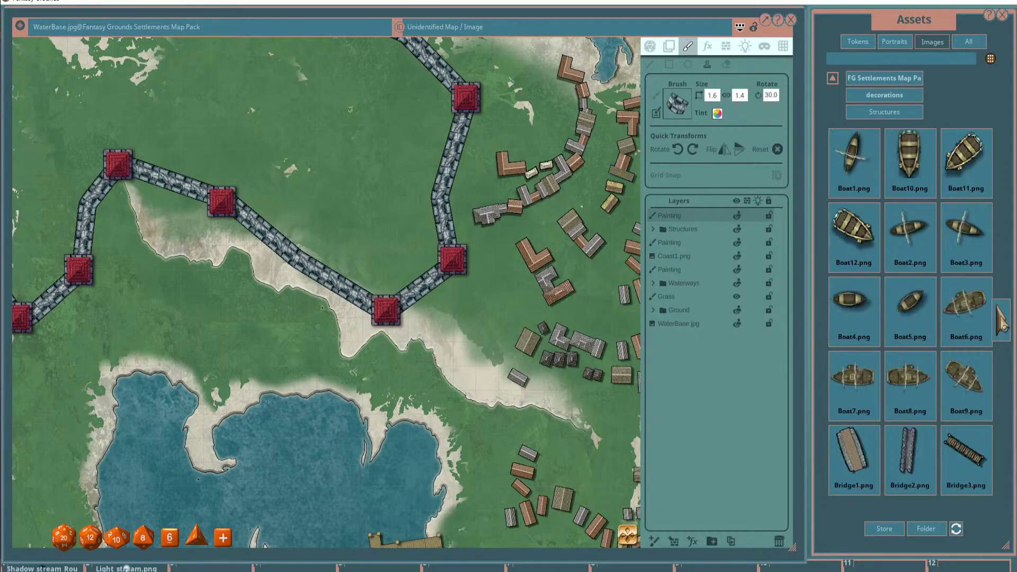
pyautogui.click(1003, 321)
pyautogui.click(1003, 322)
pyautogui.click(1004, 322)
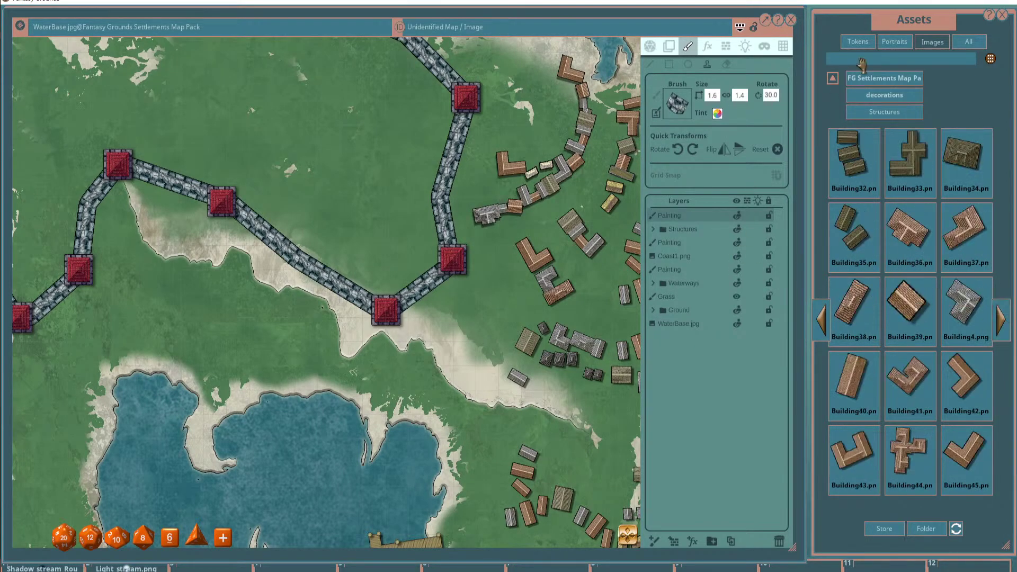
# Preview the Castle_town image in the settlements map pack's backgrounds folder and close the preview.
pyautogui.click(885, 79)
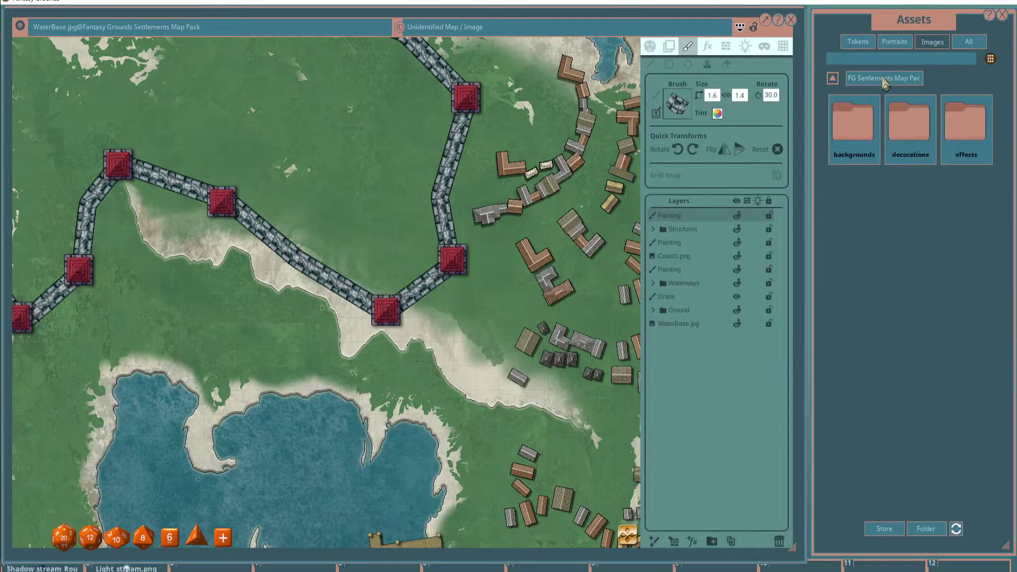
pyautogui.click(853, 129)
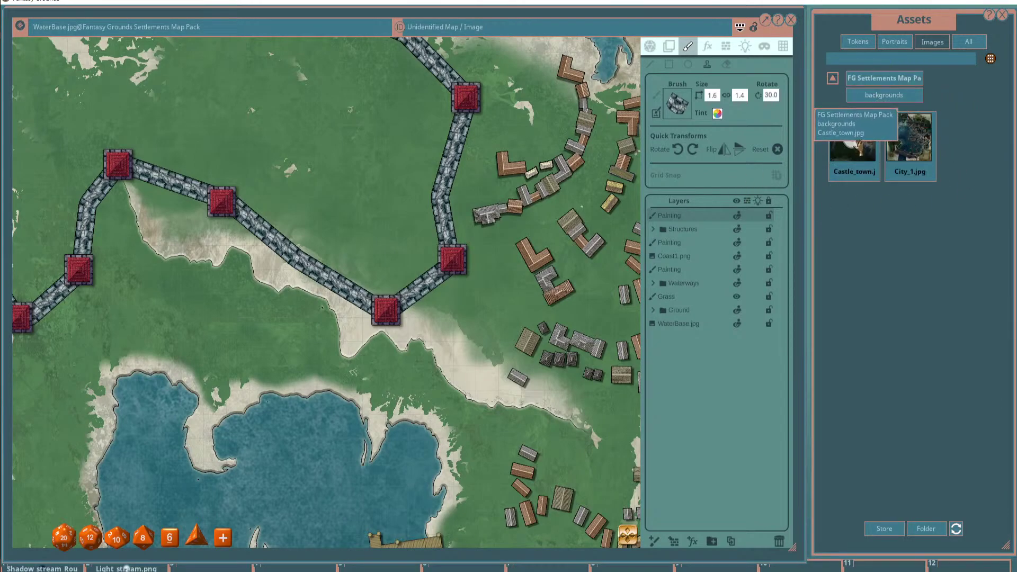
pyautogui.click(853, 138)
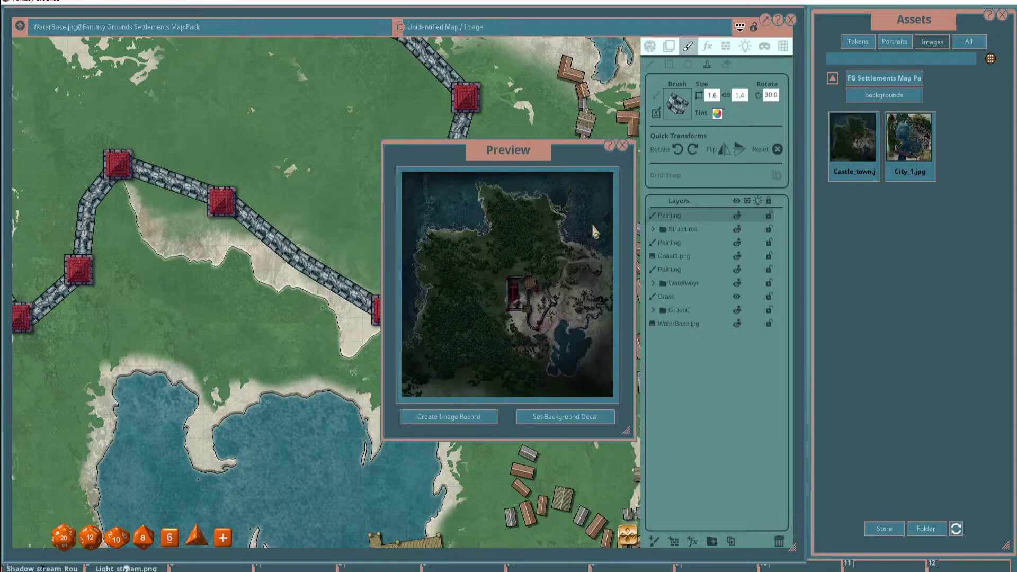
pyautogui.moveTo(618, 153); pyautogui.dragTo(471, 112)
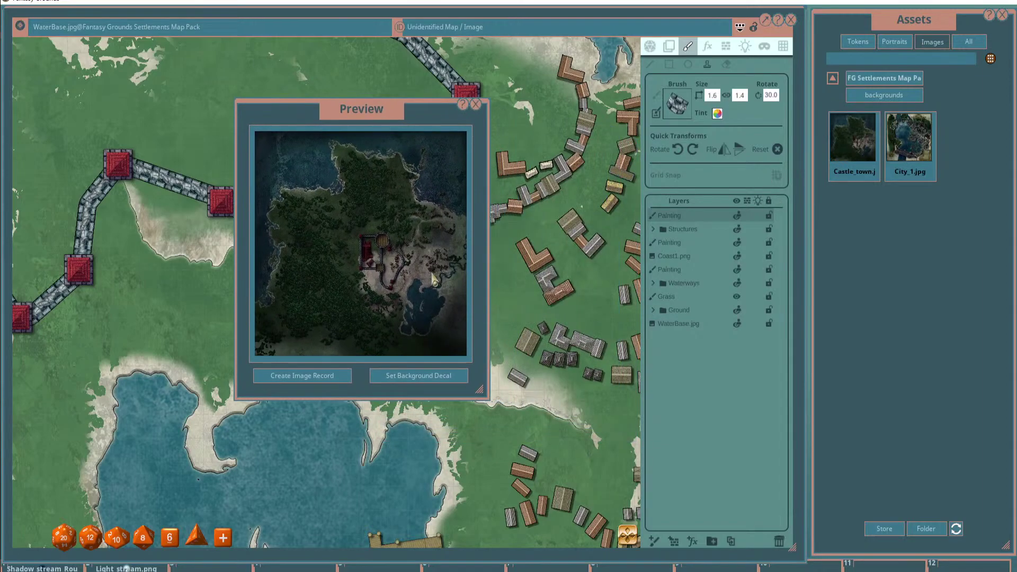
pyautogui.click(476, 104)
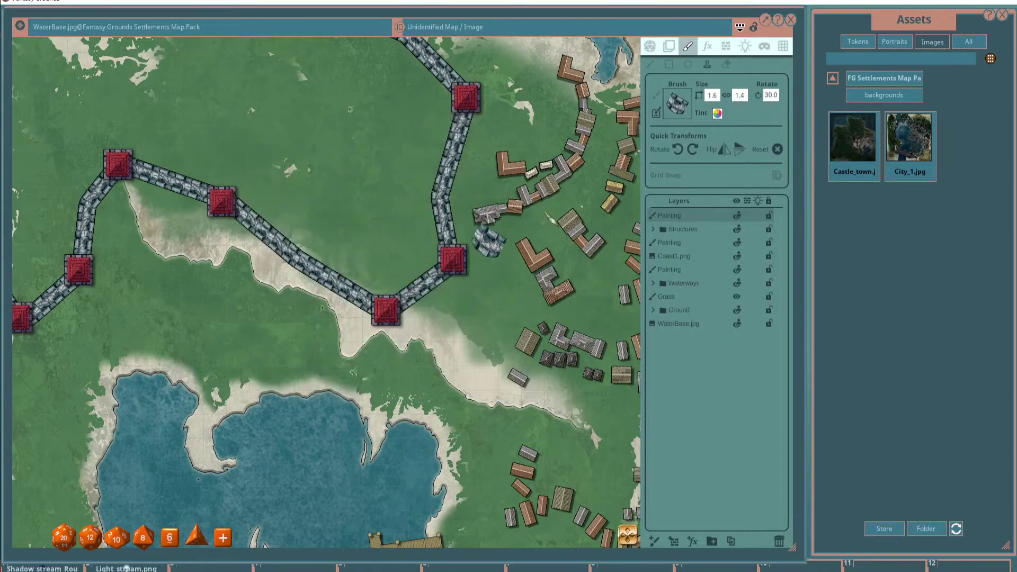
# Move the Assets window aside, view City1.jpg from Test Art Pack 1 in the campaign images and close it.
pyautogui.moveTo(906, 29); pyautogui.dragTo(779, 37)
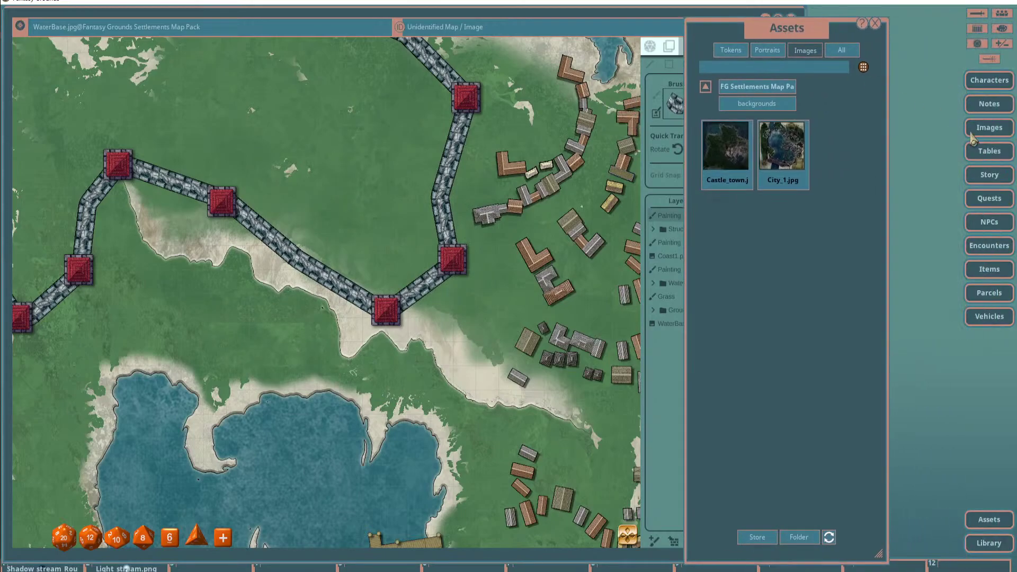
pyautogui.click(988, 127)
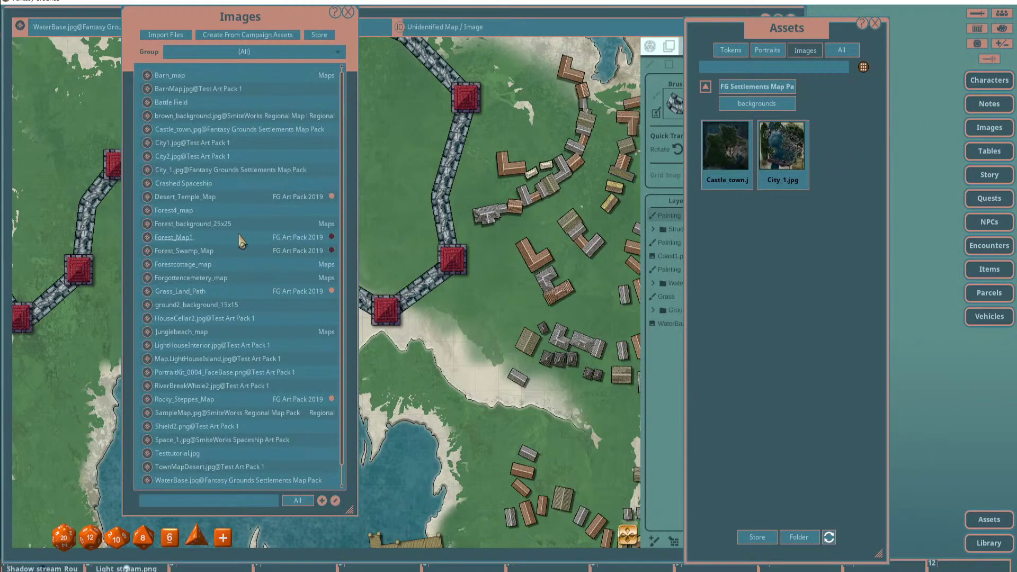
pyautogui.click(150, 143)
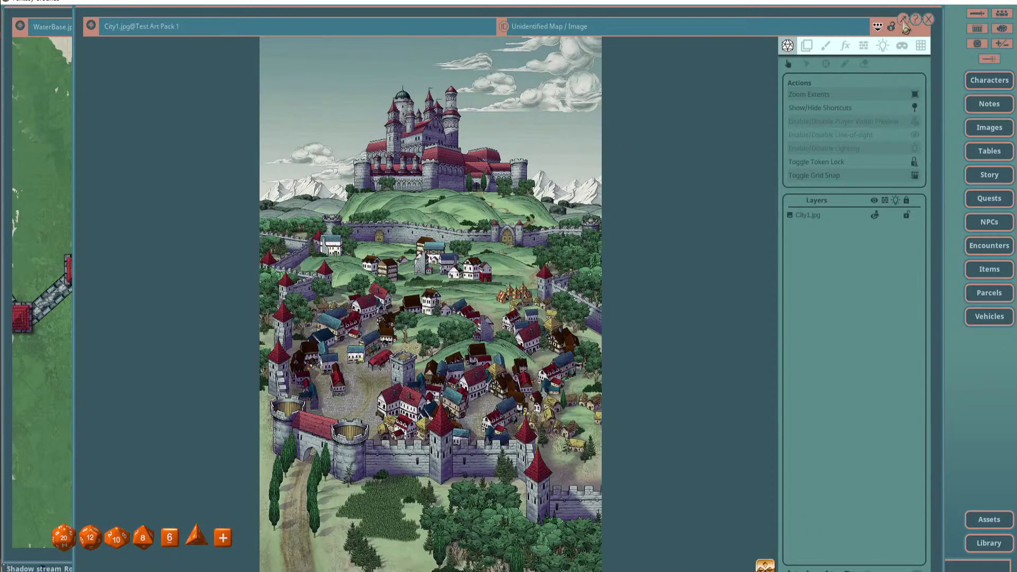
pyautogui.click(929, 20)
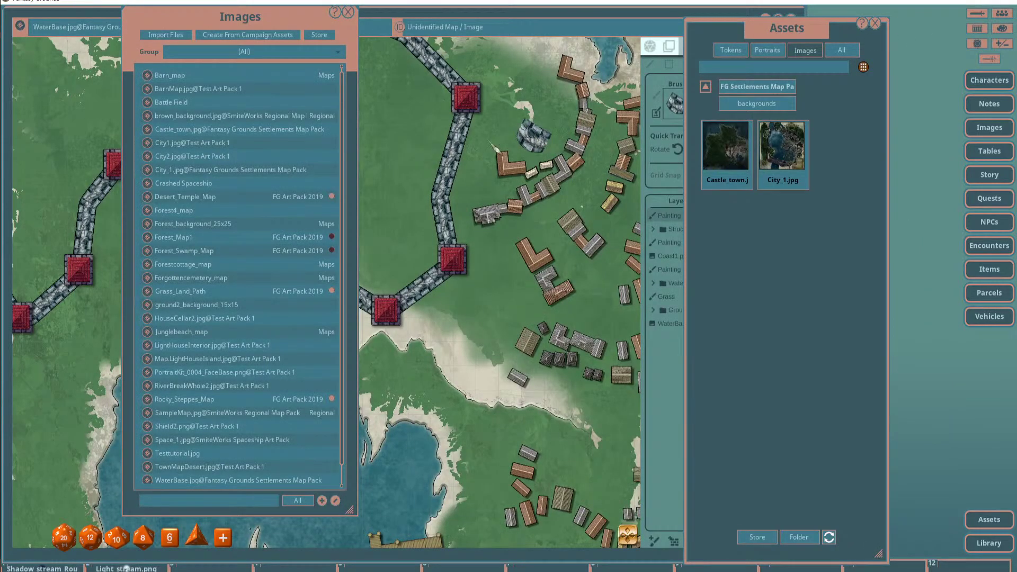
# Open City_1.jpg from the Fantasy Grounds Settlements Map Pack and examine how its walls, towers and red-roofed castle are assembled.
pyautogui.click(152, 170)
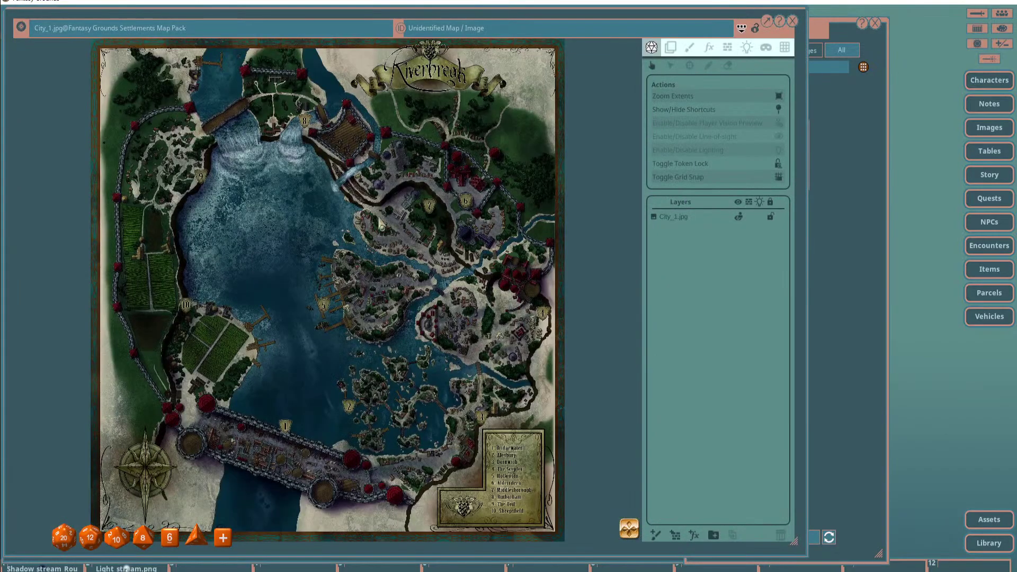
pyautogui.scroll(5, 416, 183)
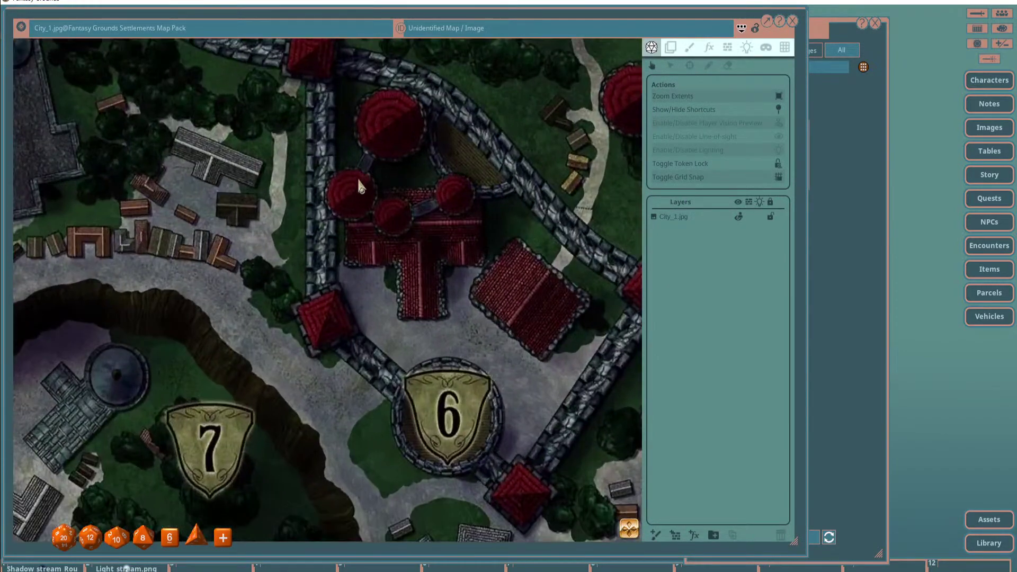
pyautogui.scroll(-5, 457, 217)
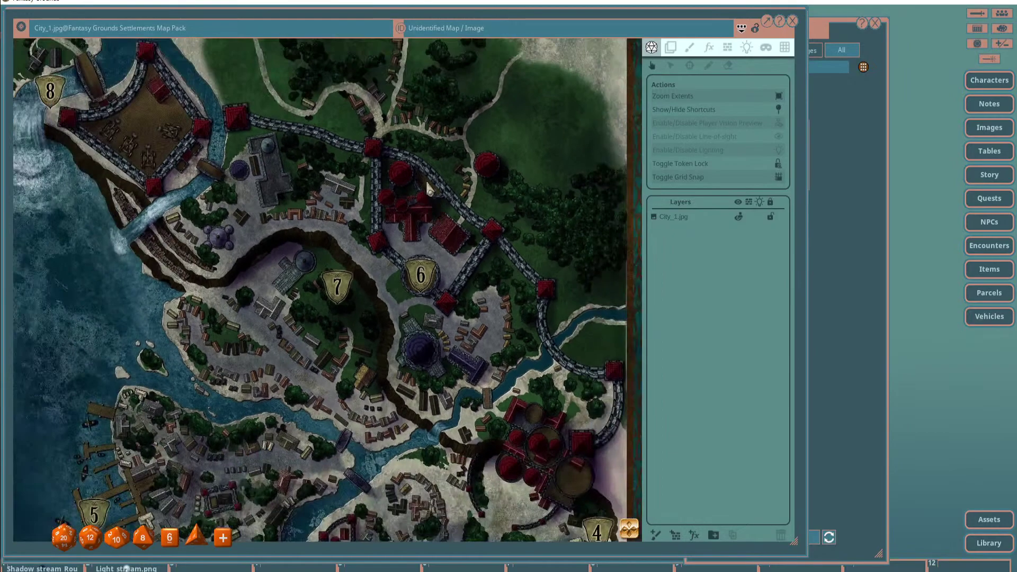
pyautogui.moveTo(429, 185); pyautogui.dragTo(363, 119)
pyautogui.scroll(3, 447, 393)
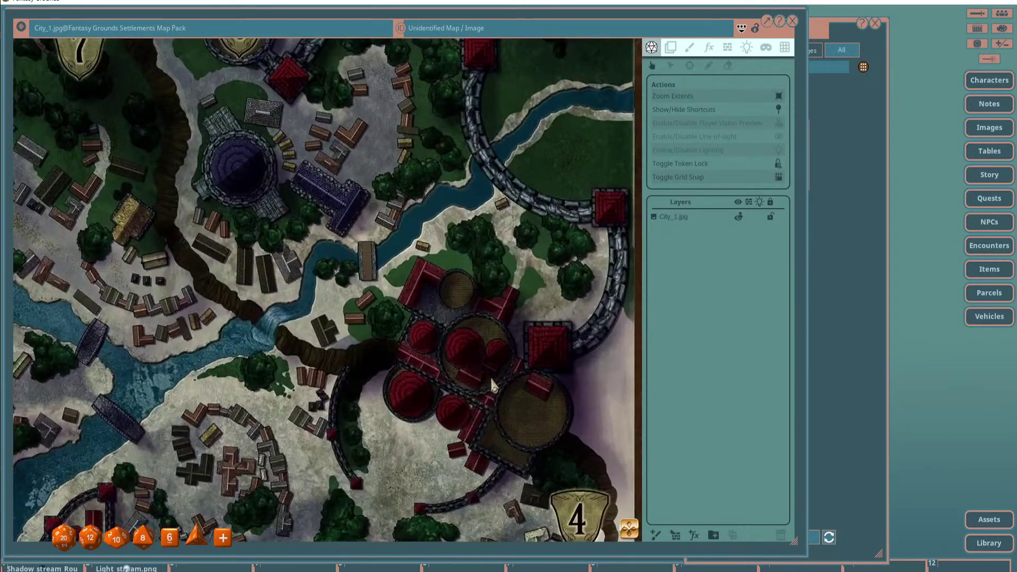
pyautogui.scroll(-3, 448, 393)
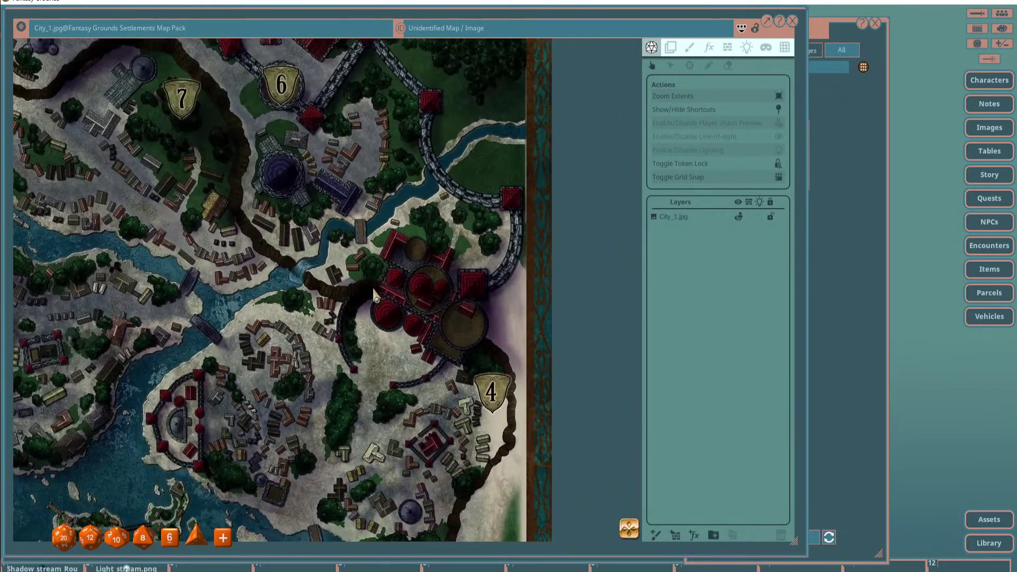
pyautogui.scroll(-2, 469, 327)
pyautogui.scroll(3, 427, 318)
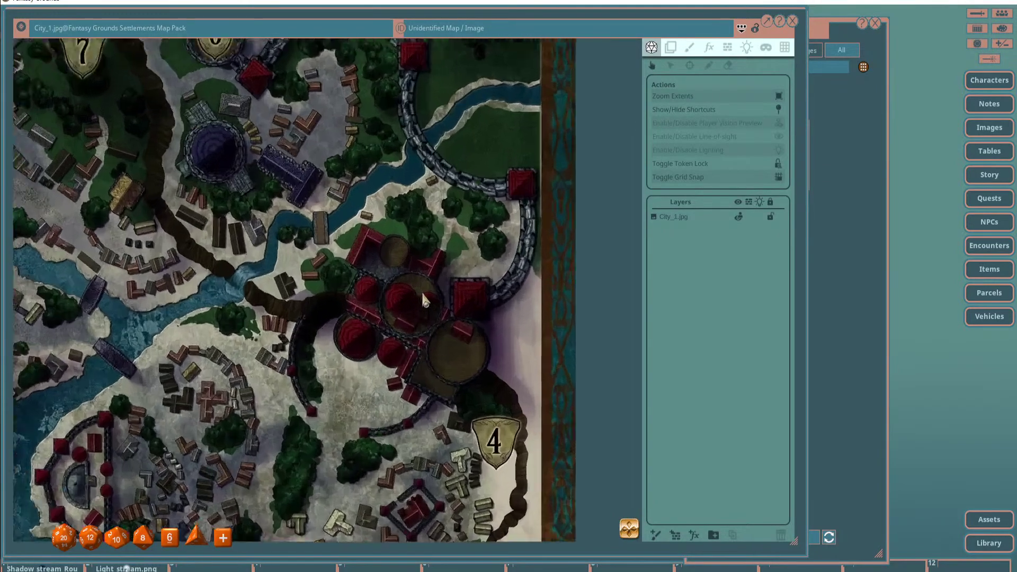
pyautogui.scroll(-2, 427, 316)
pyautogui.scroll(3, 450, 281)
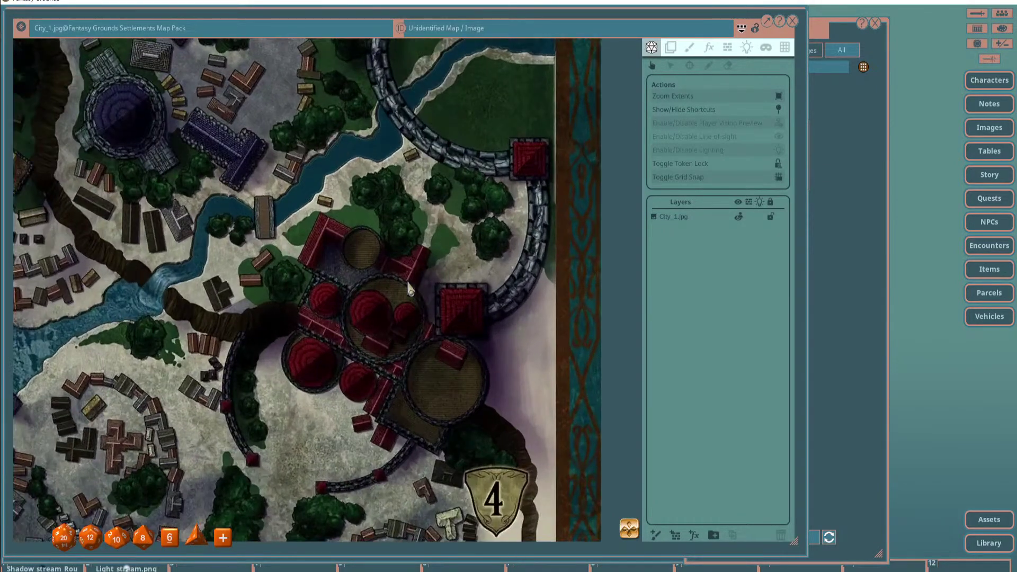
pyautogui.scroll(-3, 498, 291)
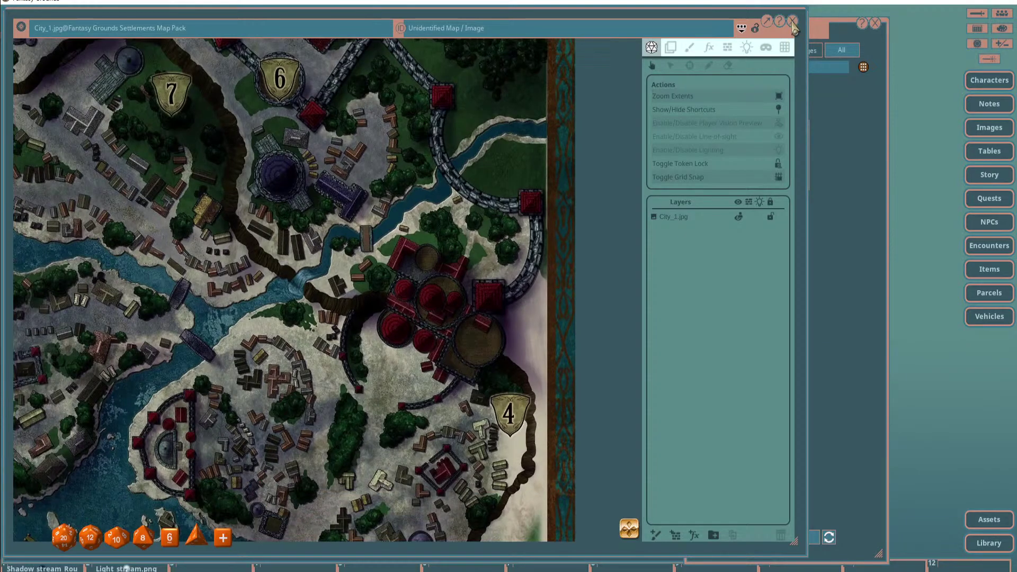
# Close City_1.jpg and the Images list, return to the walled settlement on the WaterBase.jpg map, and bring the Assets window alongside.
pyautogui.click(792, 21)
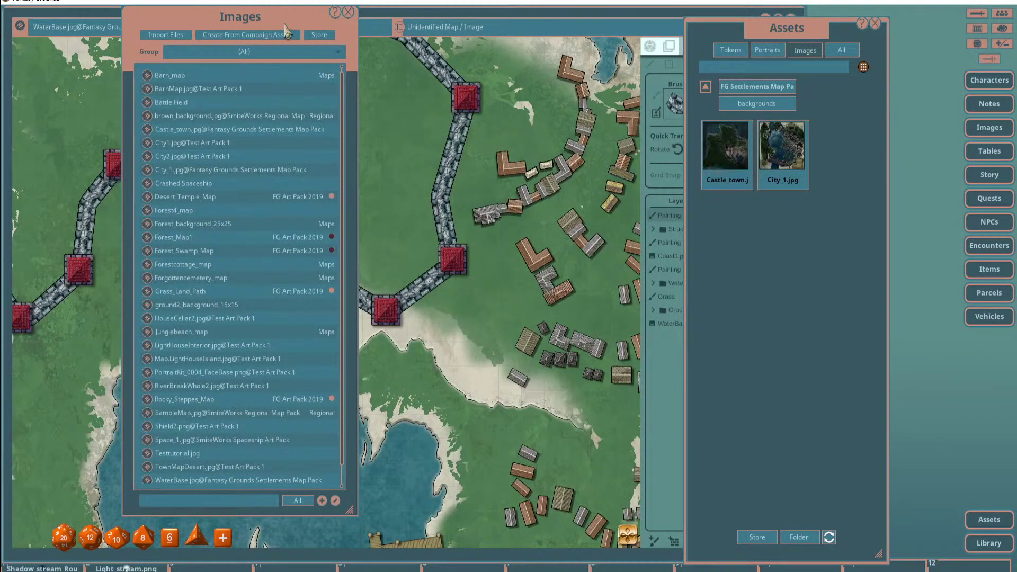
pyautogui.click(347, 12)
pyautogui.scroll(-5, 402, 111)
pyautogui.moveTo(383, 106); pyautogui.dragTo(436, 217)
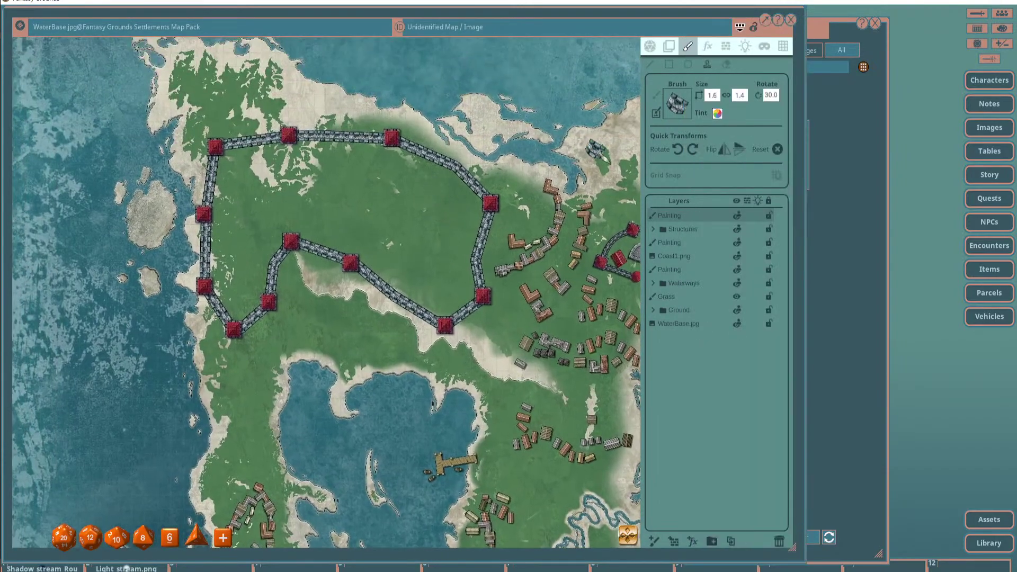
pyautogui.click(874, 125)
pyautogui.moveTo(875, 131); pyautogui.dragTo(947, 121)
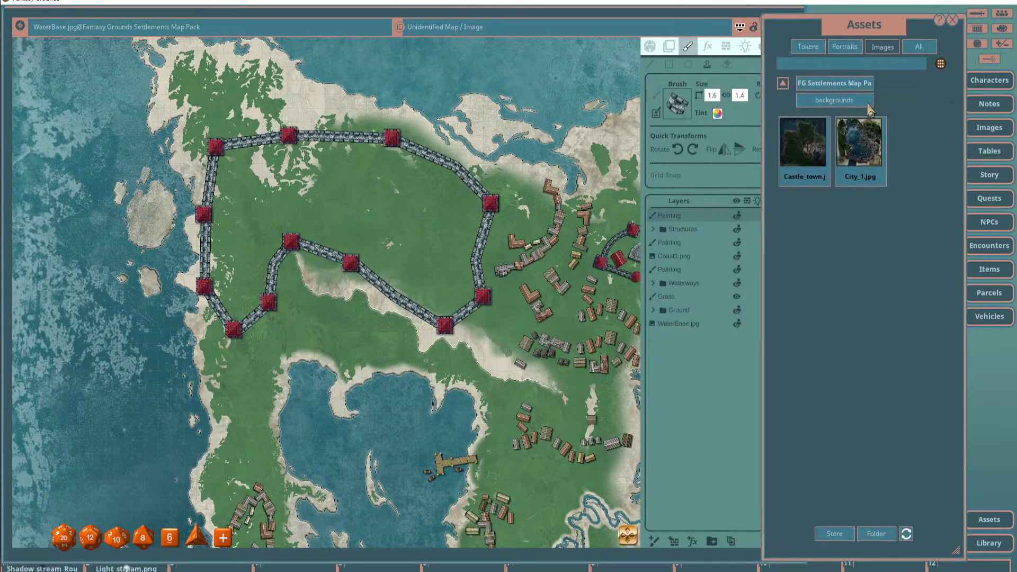
# Open the map pack's Structures decorations and place the red-roofed Building61.1.png inside the northern city wall.
pyautogui.click(836, 83)
pyautogui.click(852, 128)
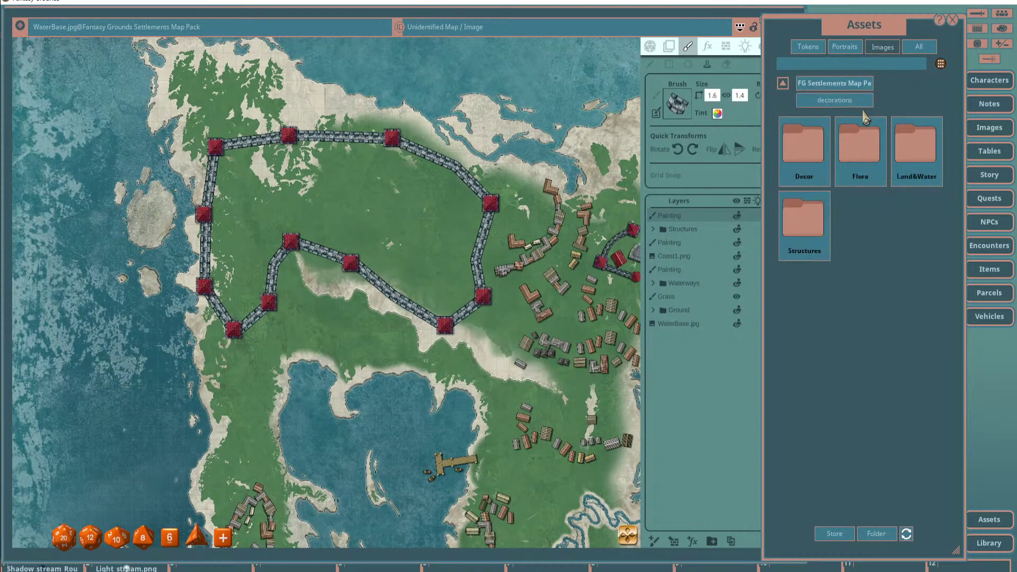
pyautogui.click(803, 217)
pyautogui.click(951, 325)
pyautogui.click(950, 326)
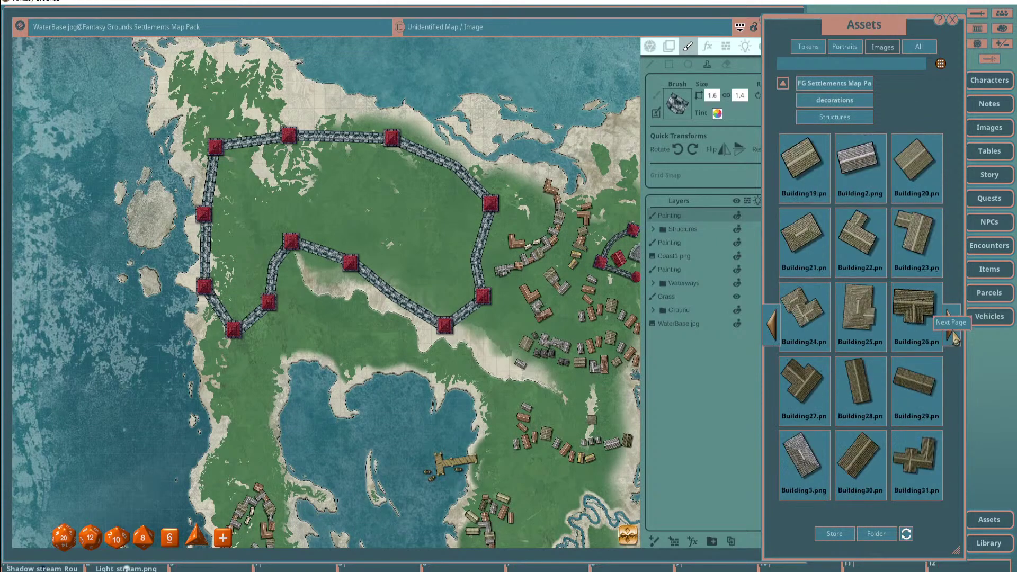
pyautogui.click(950, 326)
pyautogui.click(951, 325)
pyautogui.click(952, 334)
pyautogui.click(952, 334)
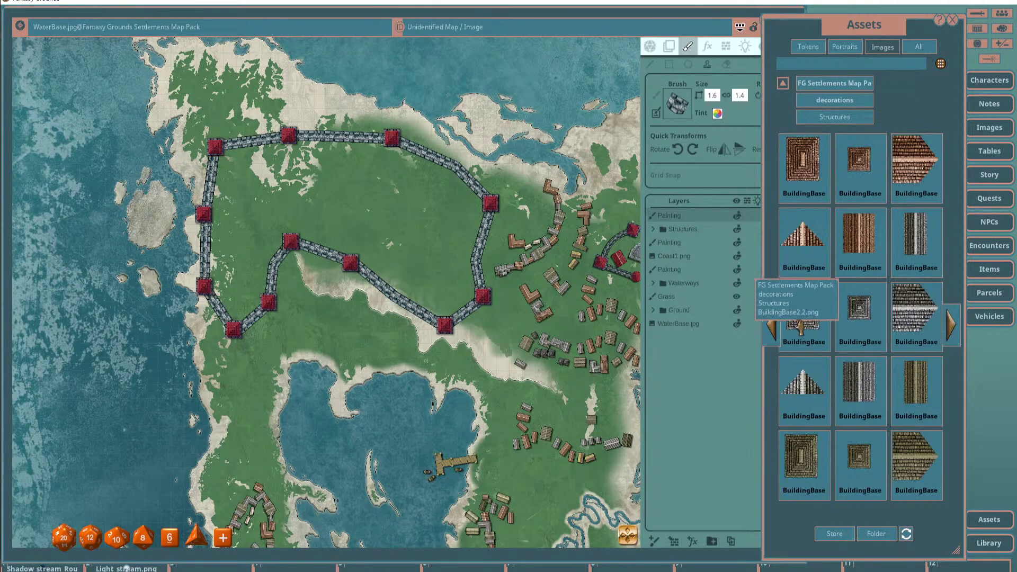
pyautogui.click(783, 317)
pyautogui.moveTo(806, 234); pyautogui.dragTo(364, 163)
pyautogui.scroll(3, 295, 194)
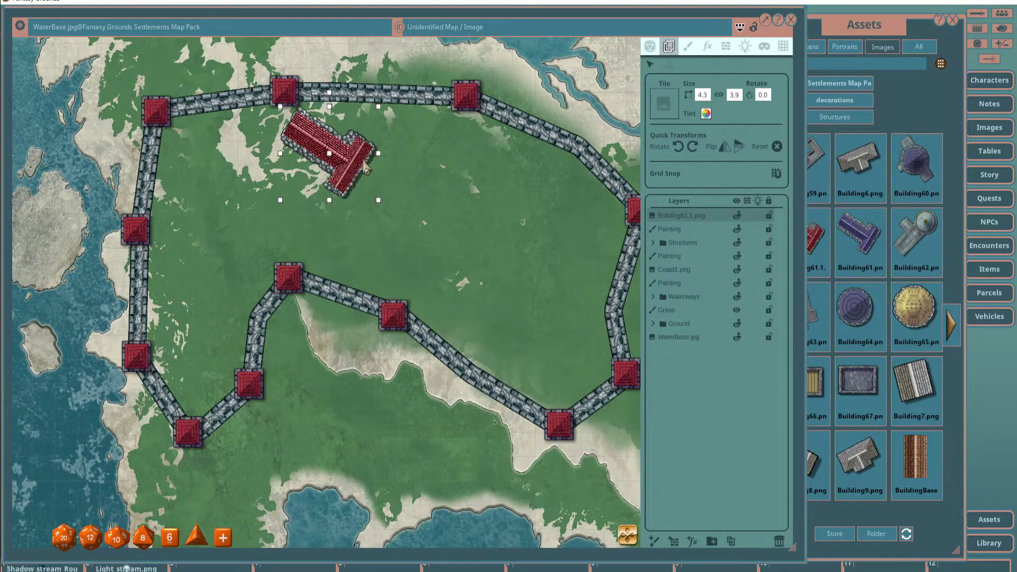
# Move the red T-shaped building just inside the eastern wall tower, trying a quarter turn and returning its rotation to 0.
pyautogui.click(681, 148)
pyautogui.moveTo(362, 139); pyautogui.dragTo(592, 212)
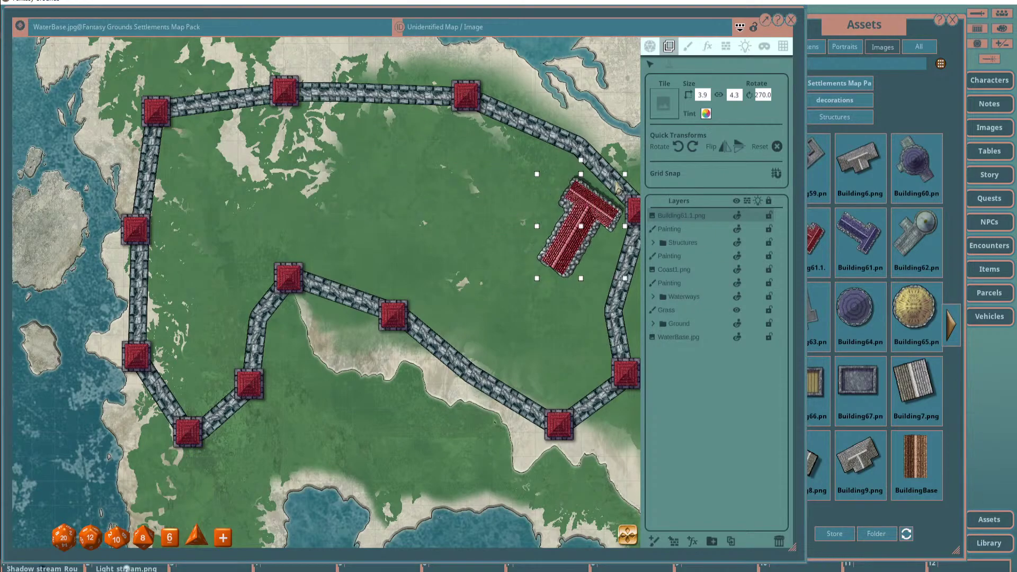
pyautogui.click(692, 147)
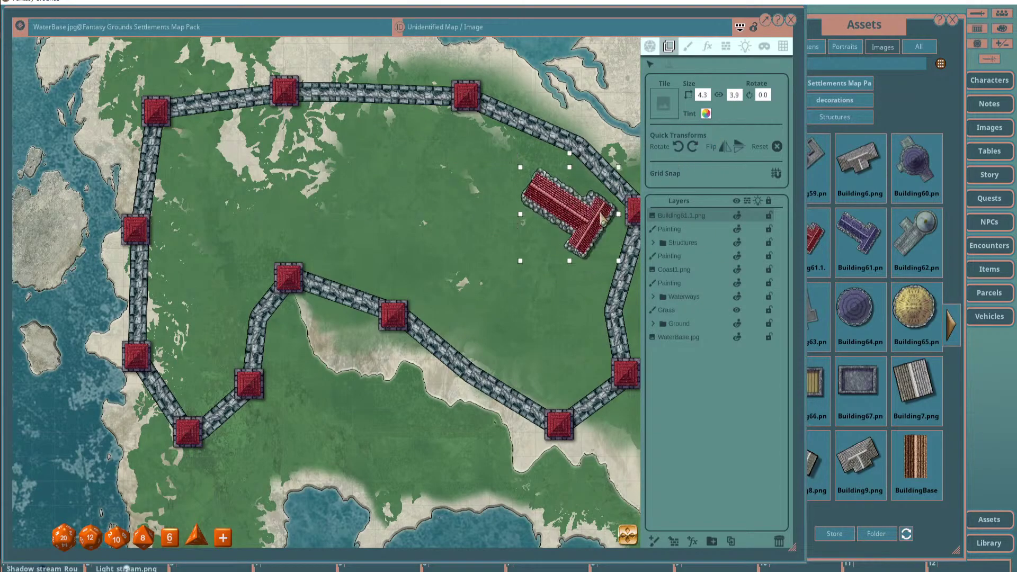
pyautogui.moveTo(608, 228); pyautogui.dragTo(600, 234)
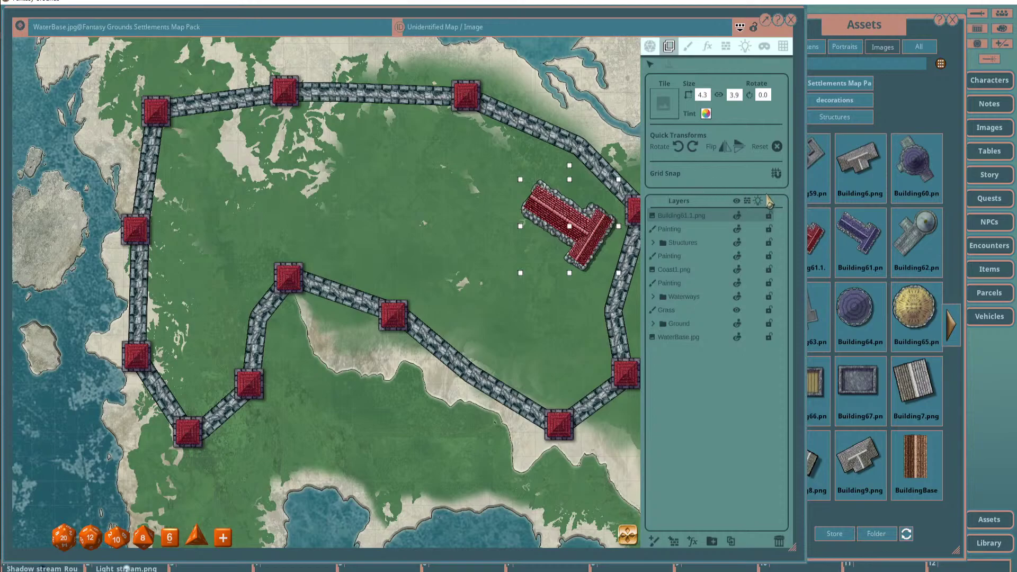
# Place the red roof segment BuildingBase4.1.png just inside the northern wall, near its easternmost tower.
pyautogui.click(858, 53)
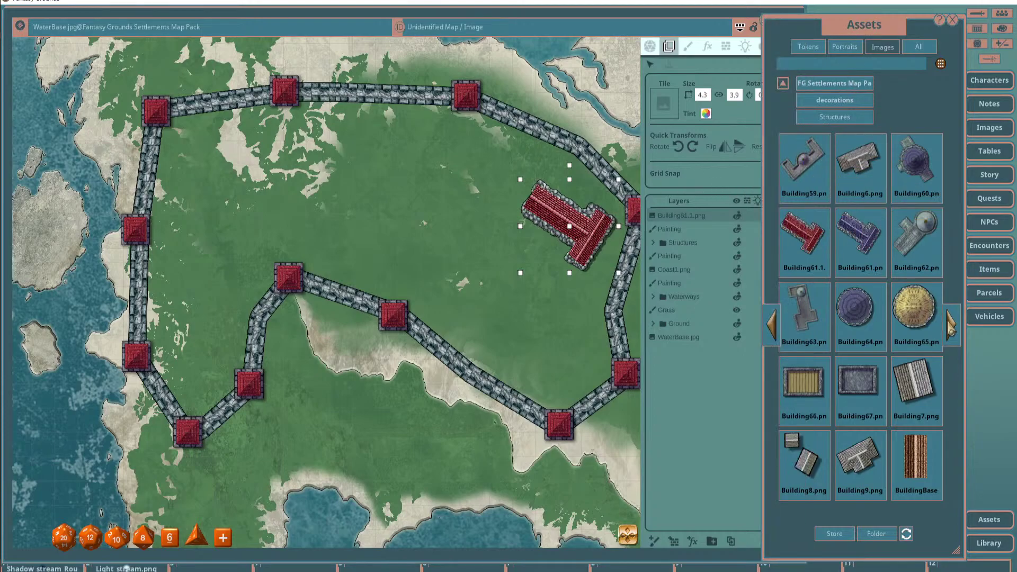
pyautogui.click(954, 323)
pyautogui.click(954, 323)
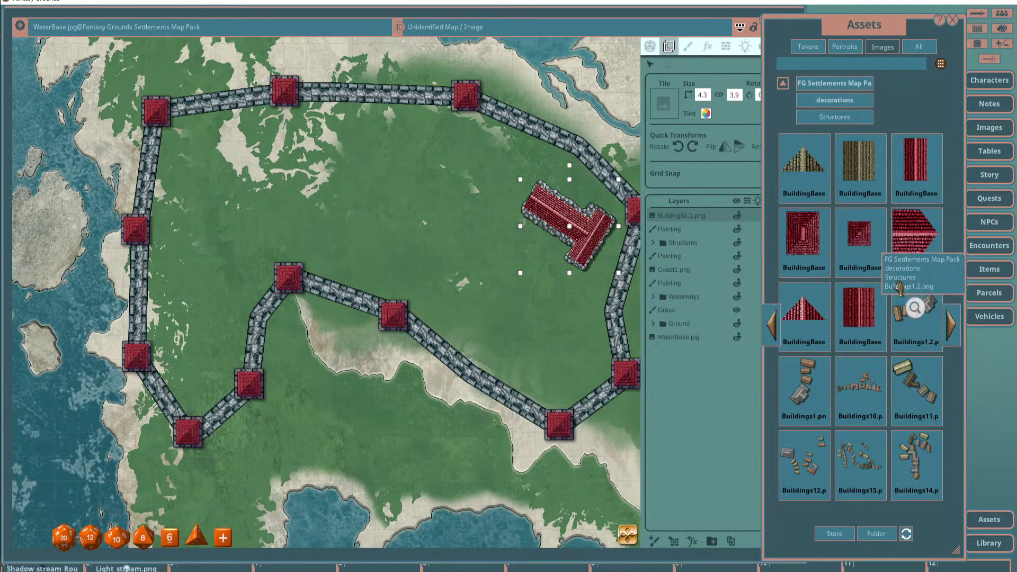
pyautogui.moveTo(899, 172); pyautogui.dragTo(443, 139)
pyautogui.scroll(5, 440, 169)
pyautogui.scroll(-6, 443, 165)
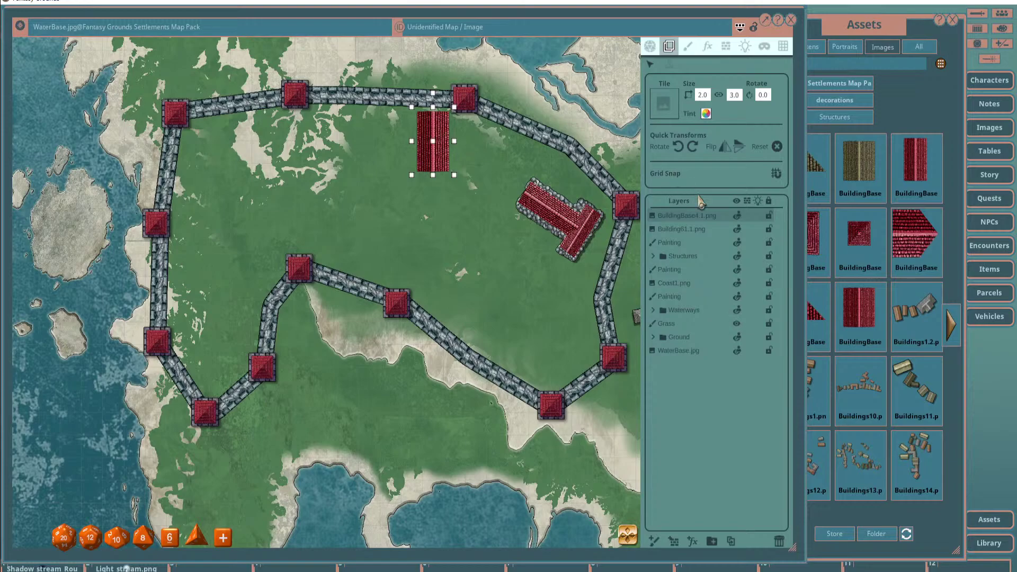
pyautogui.click(725, 150)
pyautogui.moveTo(444, 136); pyautogui.dragTo(442, 148)
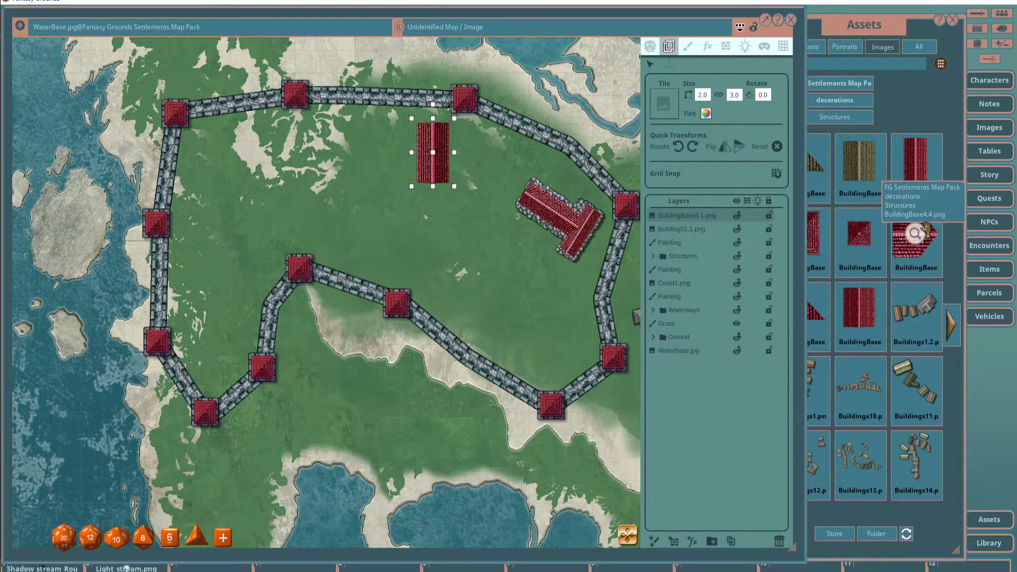
# Add BuildingBase4.4.png as a side wing joined to the western side of the long red roof segment.
pyautogui.moveTo(847, 241); pyautogui.dragTo(420, 143)
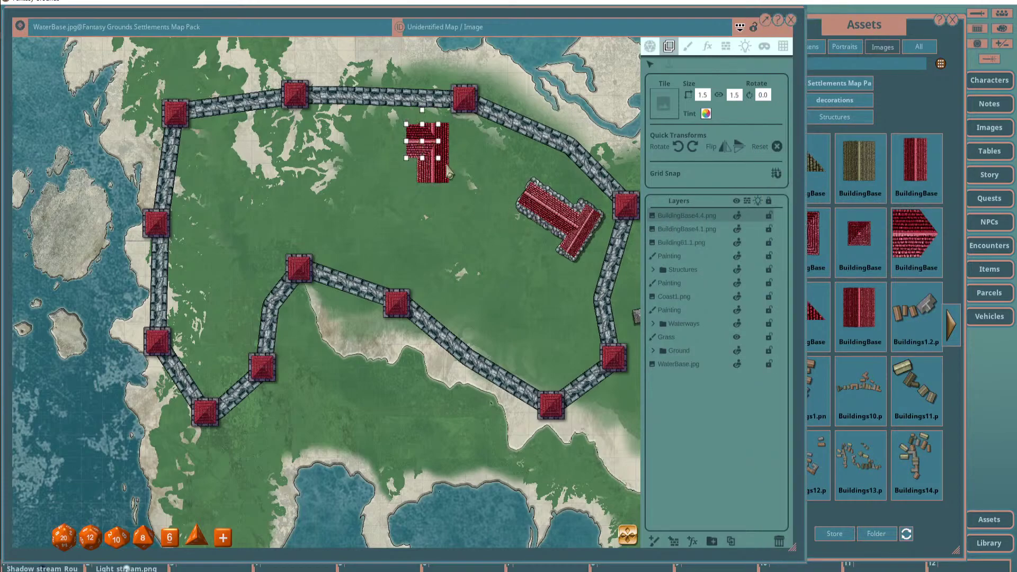
pyautogui.scroll(2, 448, 173)
pyautogui.scroll(-3, 564, 204)
pyautogui.scroll(2, 447, 135)
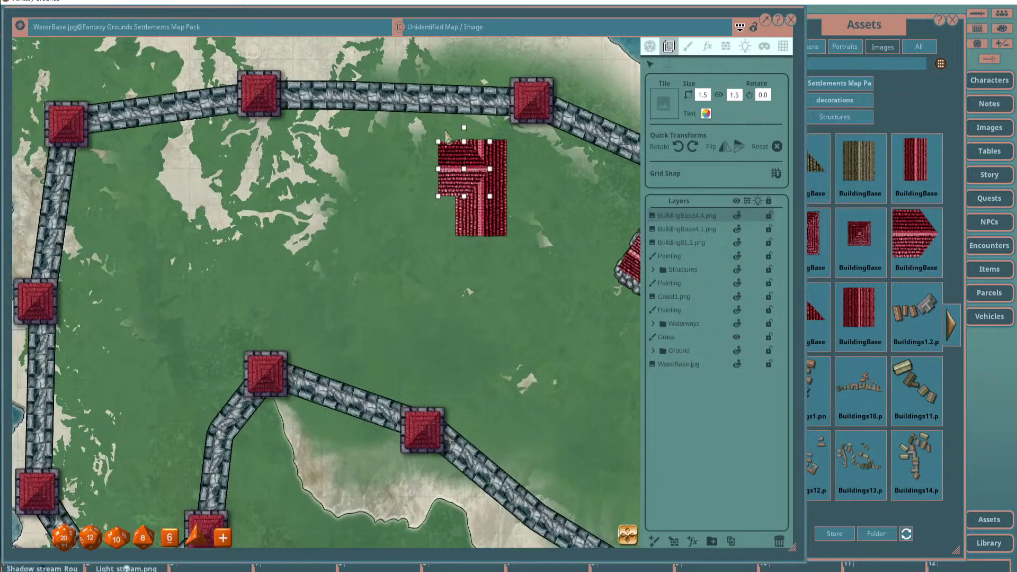
pyautogui.moveTo(461, 176); pyautogui.dragTo(453, 177)
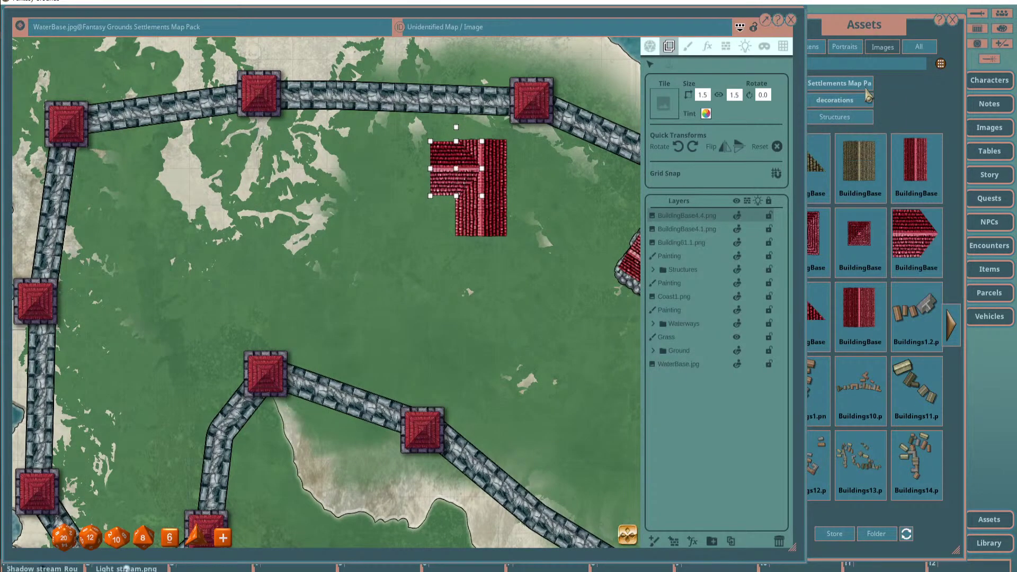
# Place the TowerRound2.png cluster of connected round towers inside the northwest corner of the city wall.
pyautogui.click(857, 32)
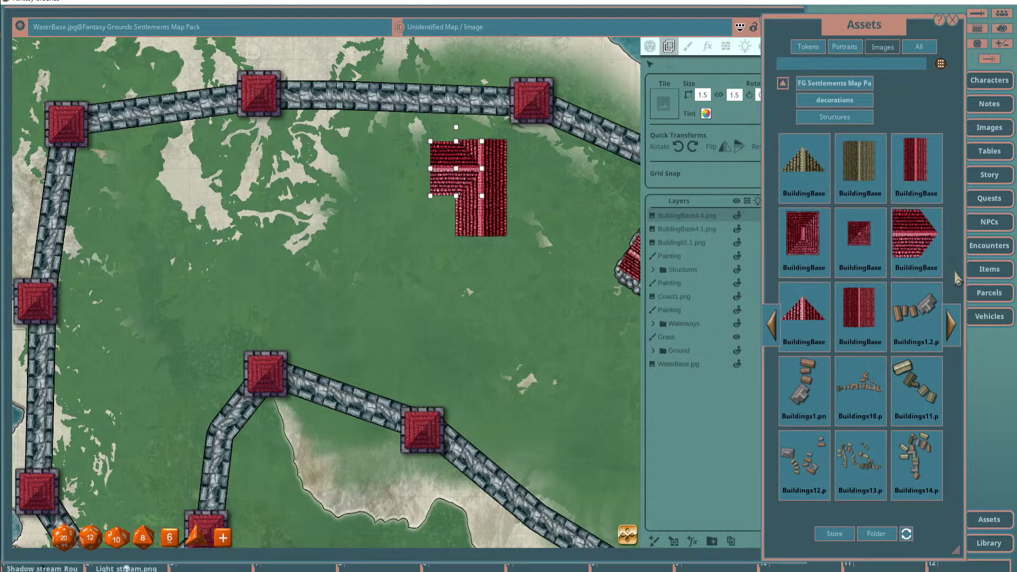
pyautogui.click(952, 331)
pyautogui.click(953, 331)
pyautogui.click(953, 331)
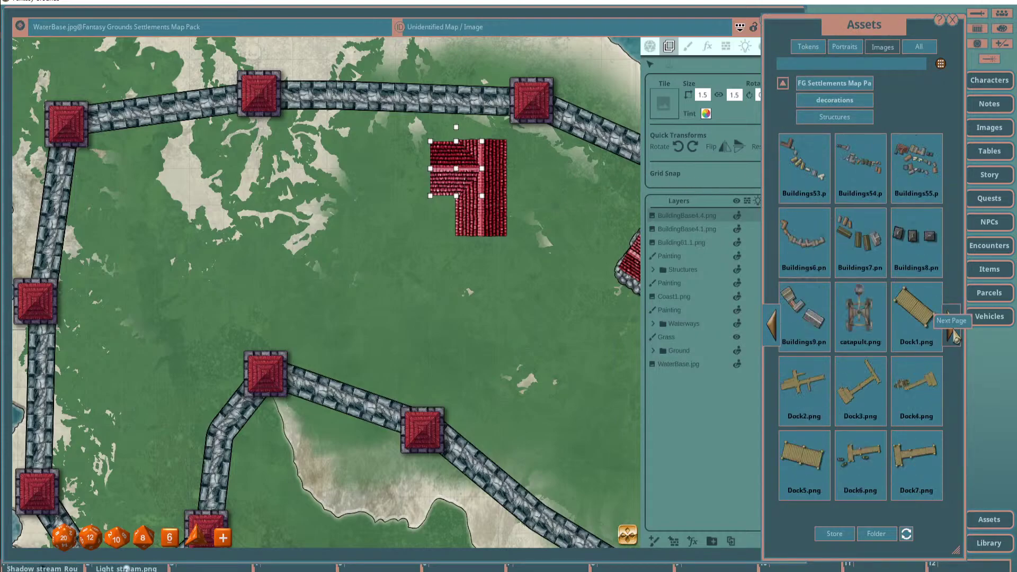
pyautogui.click(953, 333)
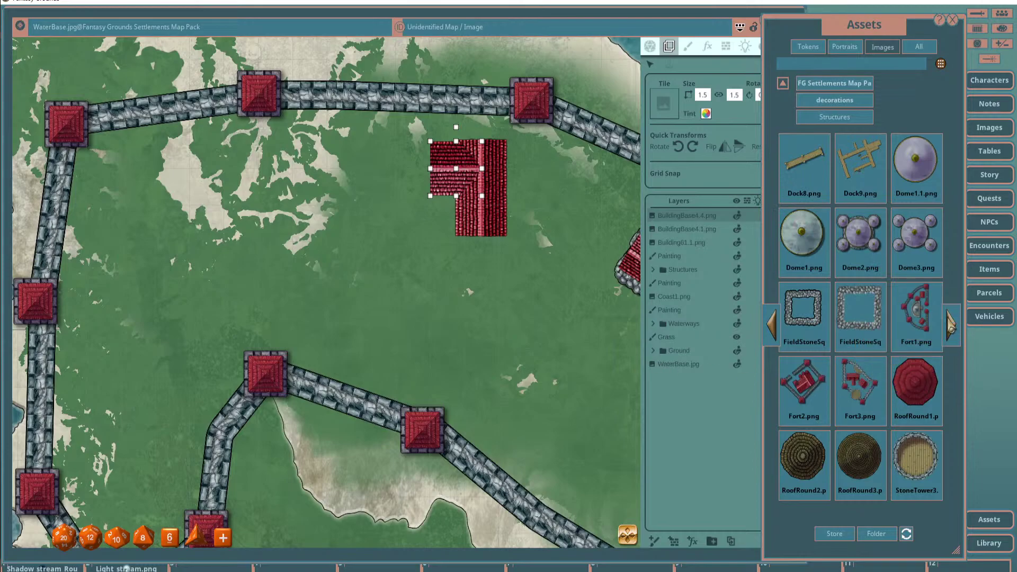
pyautogui.click(952, 331)
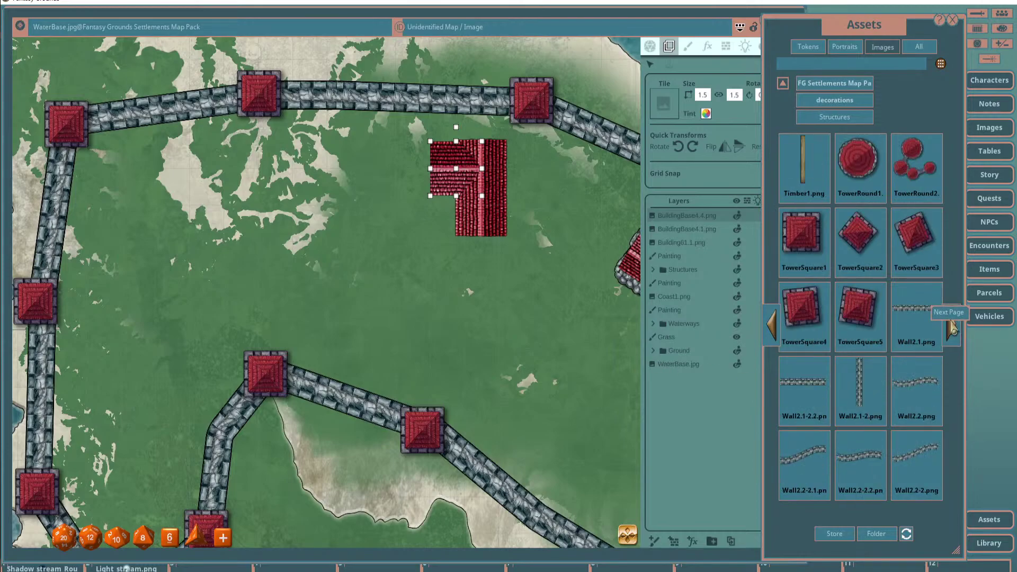
pyautogui.moveTo(916, 159); pyautogui.dragTo(139, 209)
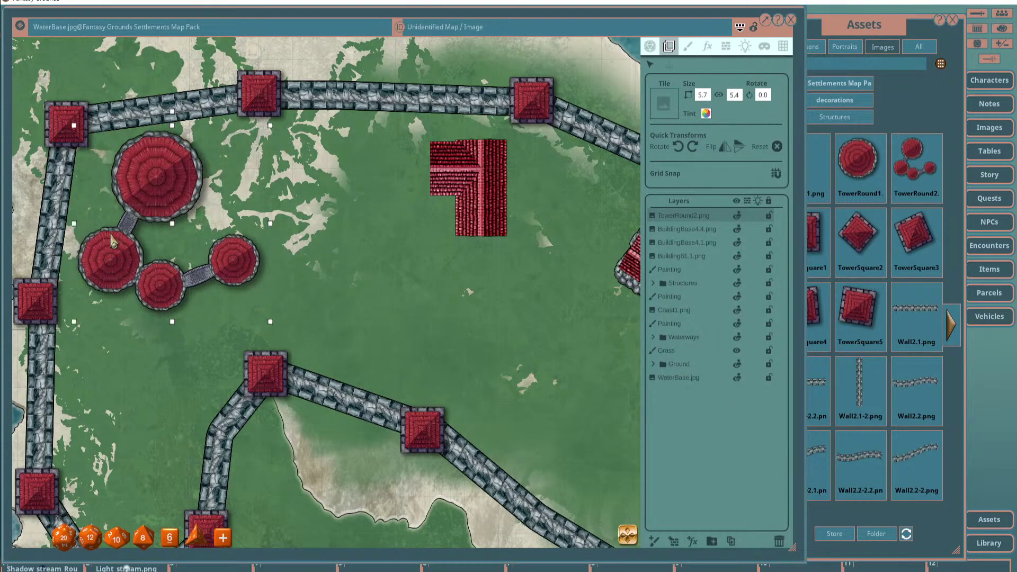
# Try the round tower cluster over the joined red roofs, and then move it up across the northern city wall.
pyautogui.scroll(1, 112, 241)
pyautogui.scroll(-3, 137, 264)
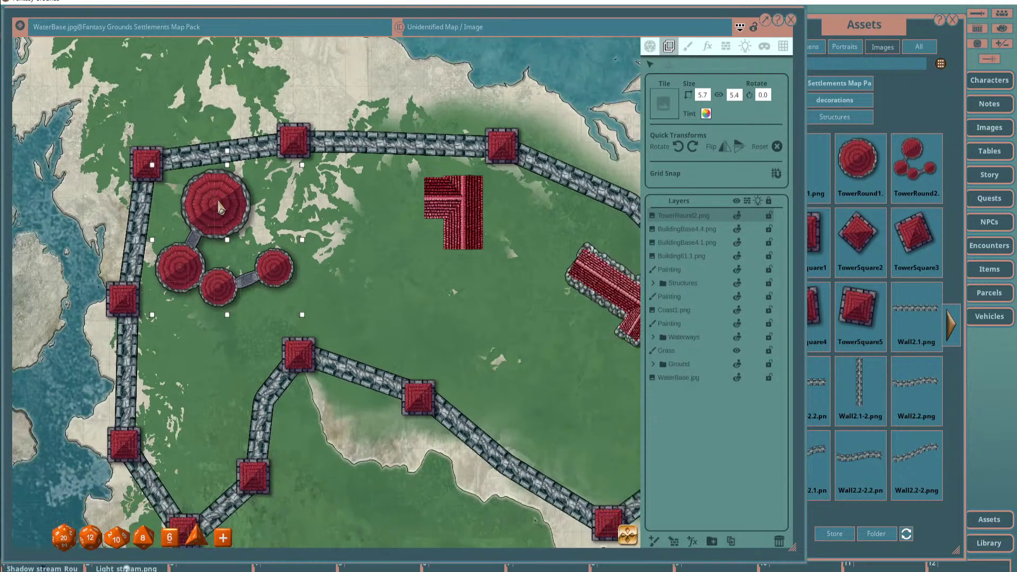
pyautogui.moveTo(218, 208); pyautogui.dragTo(406, 198)
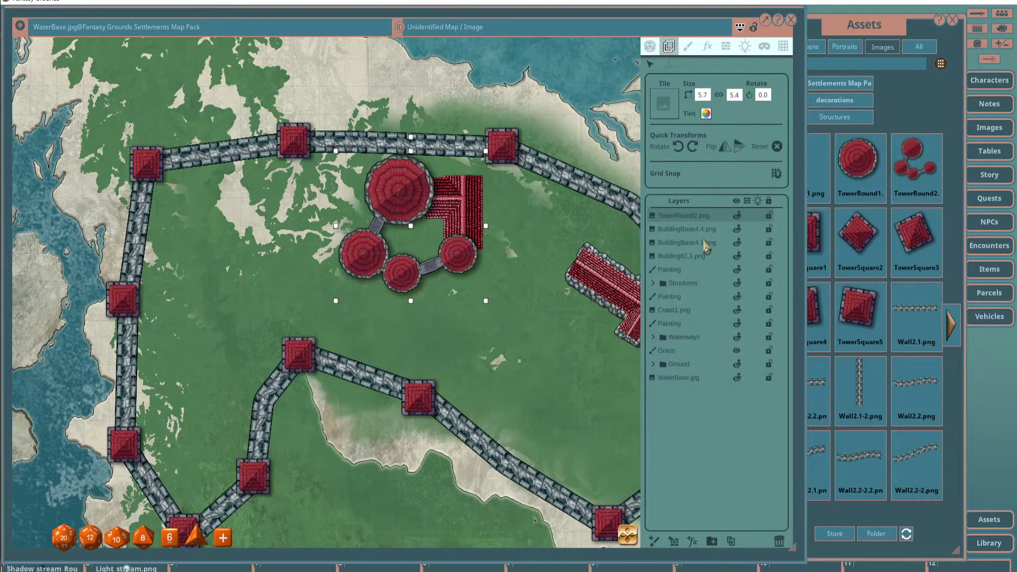
pyautogui.moveTo(401, 197); pyautogui.dragTo(341, 55)
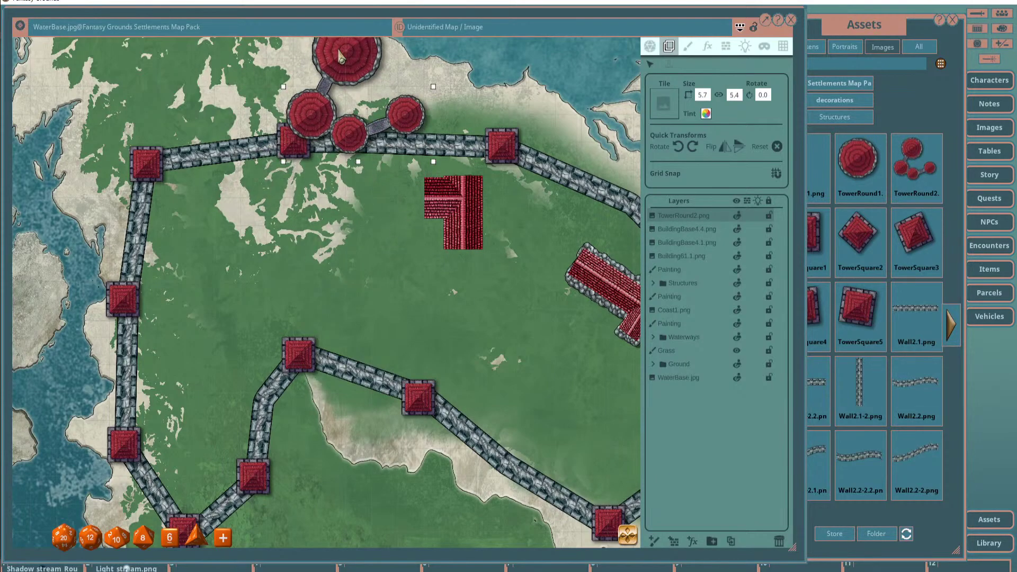
# Look through the neighbouring pages of Structures decorations for more tower pieces and return to the round and square towers.
pyautogui.click(860, 33)
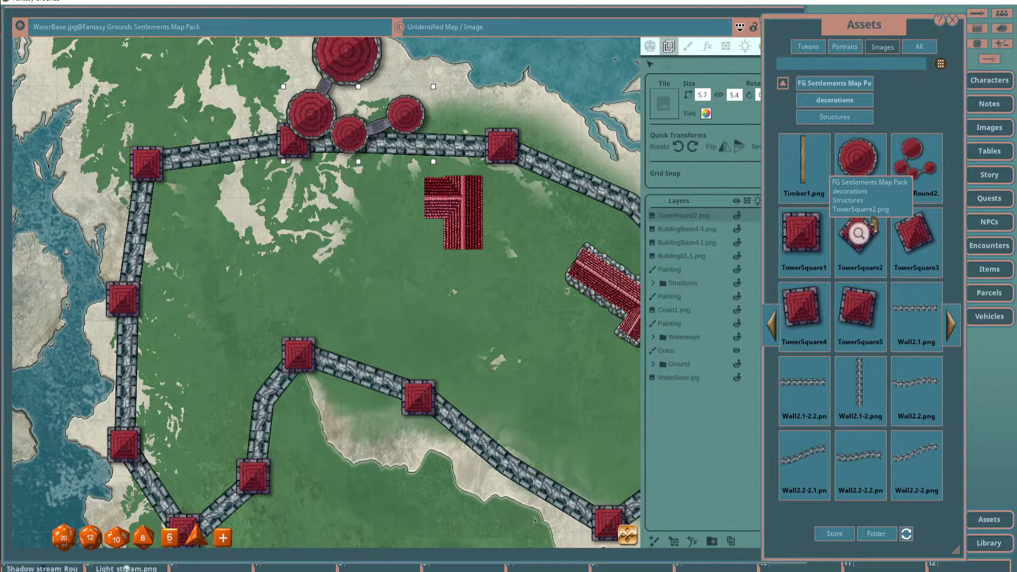
pyautogui.click(949, 325)
pyautogui.click(771, 325)
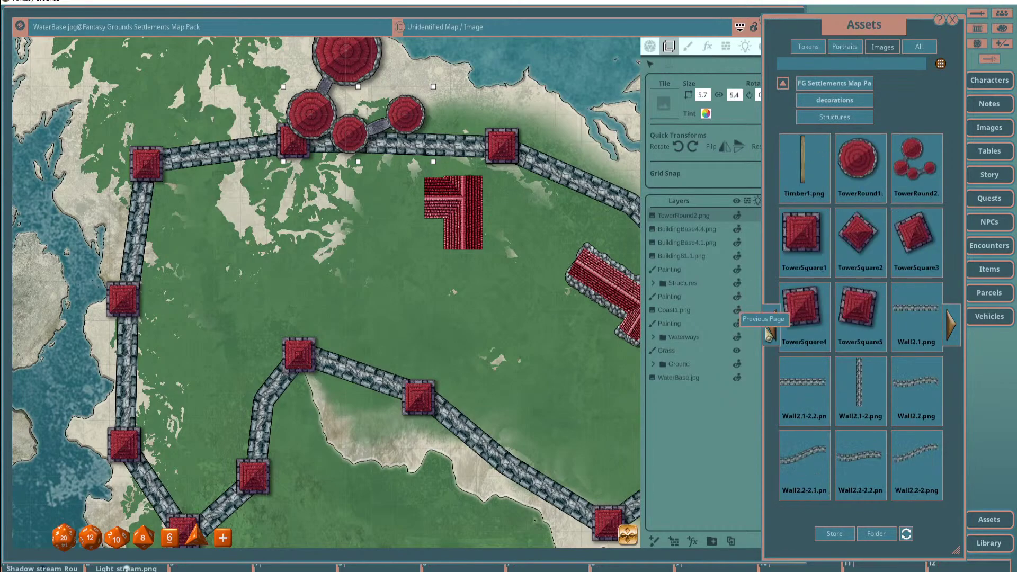
pyautogui.click(952, 331)
pyautogui.click(772, 331)
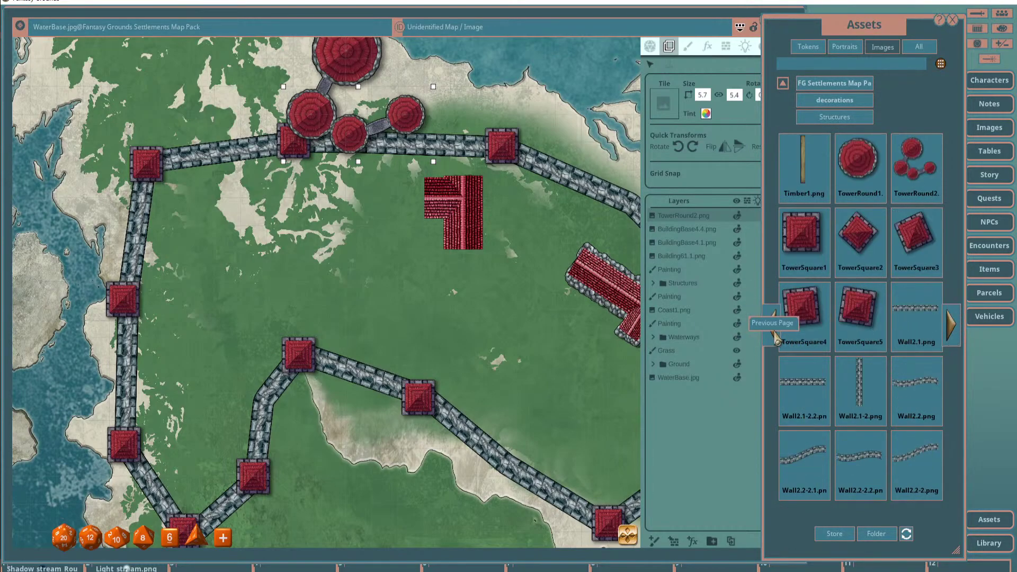
pyautogui.click(773, 333)
pyautogui.click(950, 323)
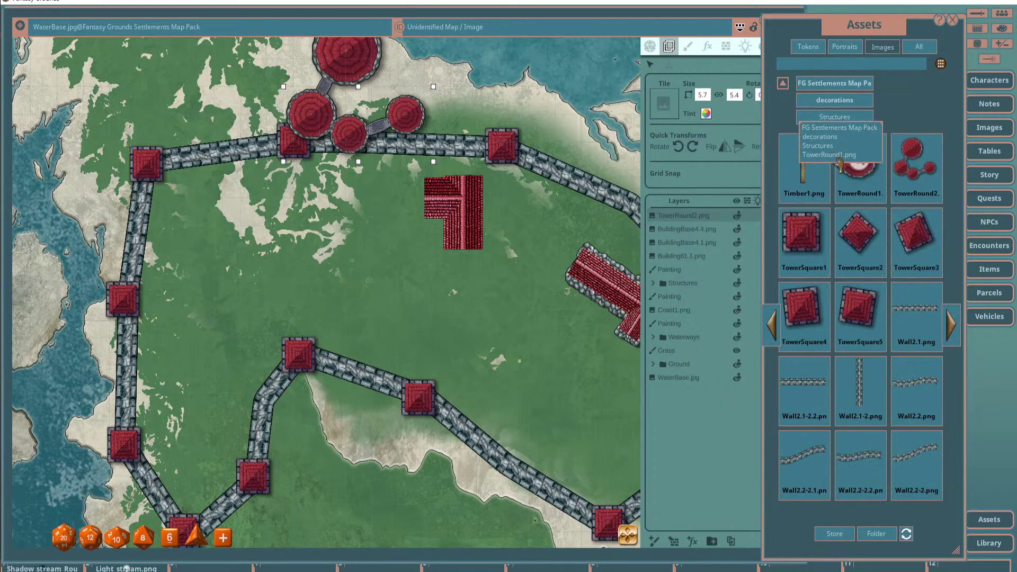
# Stamp TowerRound1.png, rotated to 355, at size 2.0 × 1.9 beside the joined red roofs and at 3.1 × 2.9 in the wall's northwest corner.
pyautogui.click(688, 47)
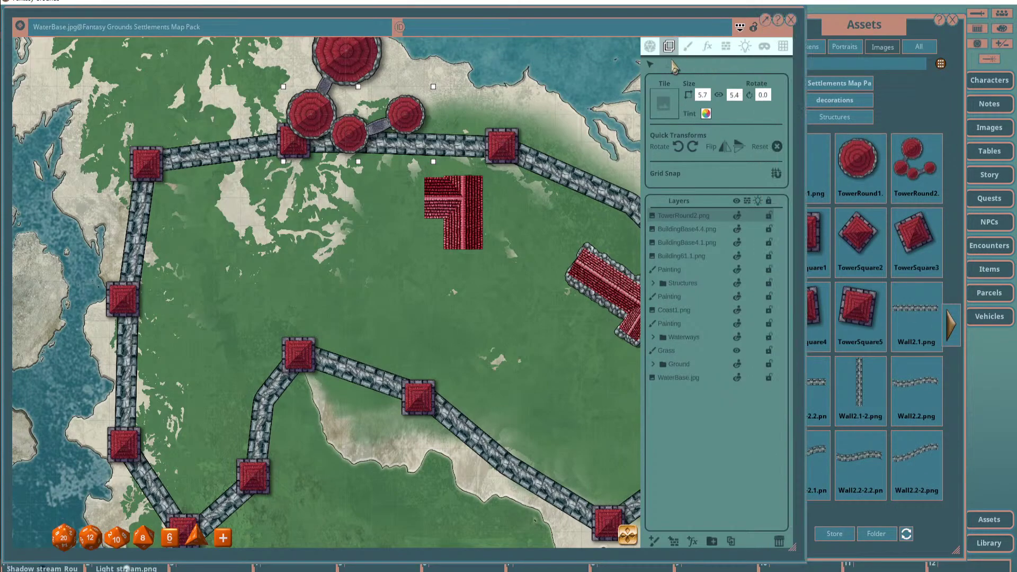
pyautogui.click(688, 47)
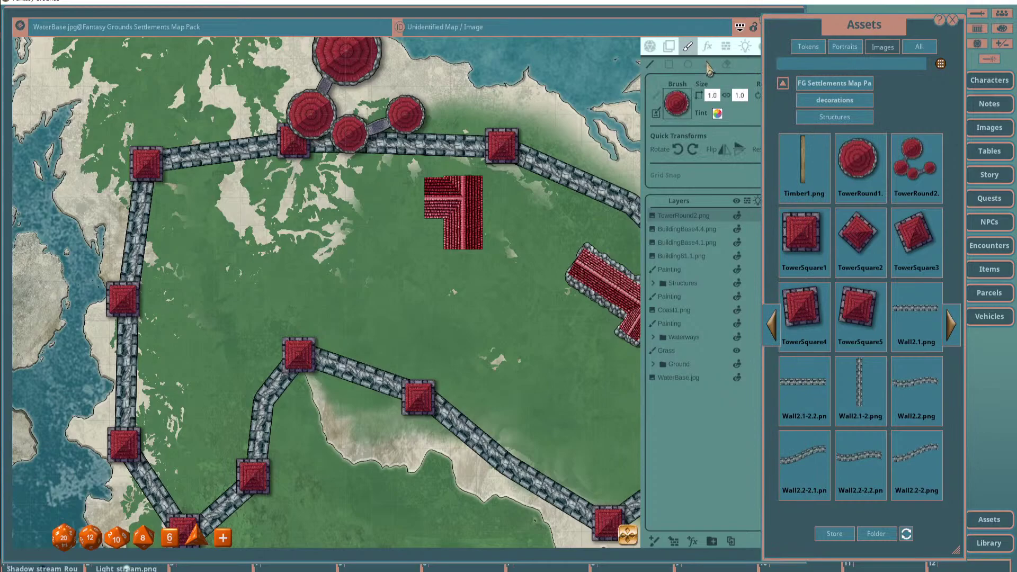
pyautogui.click(709, 68)
pyautogui.scroll(5, 408, 201)
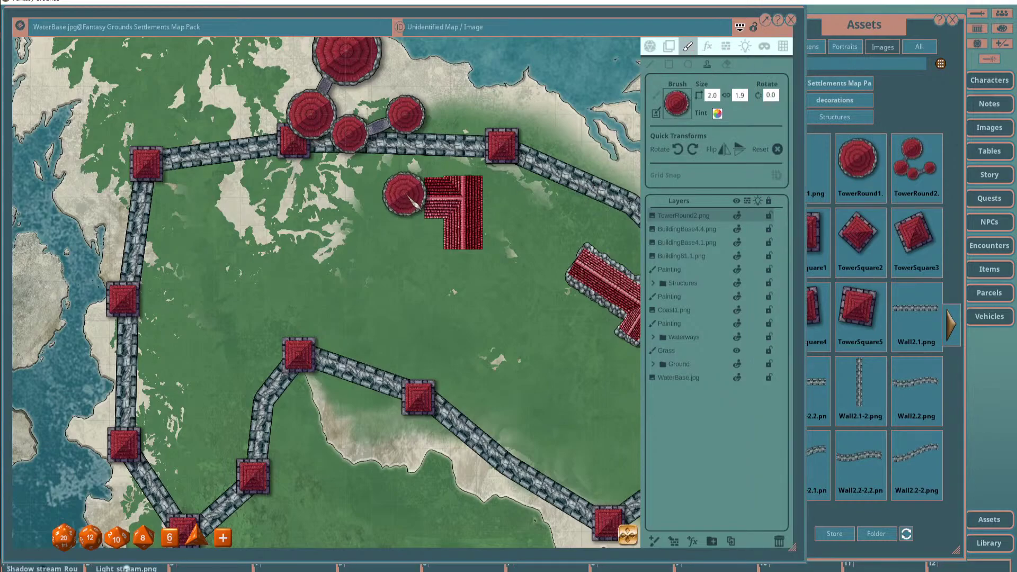
pyautogui.scroll(-1, 409, 197)
pyautogui.scroll(-3, 413, 192)
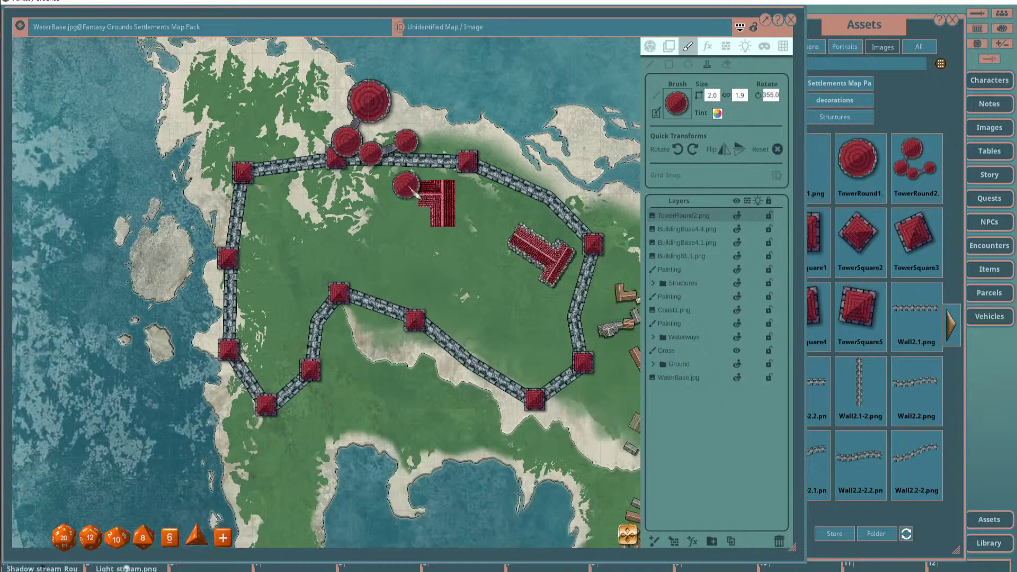
pyautogui.click(413, 192)
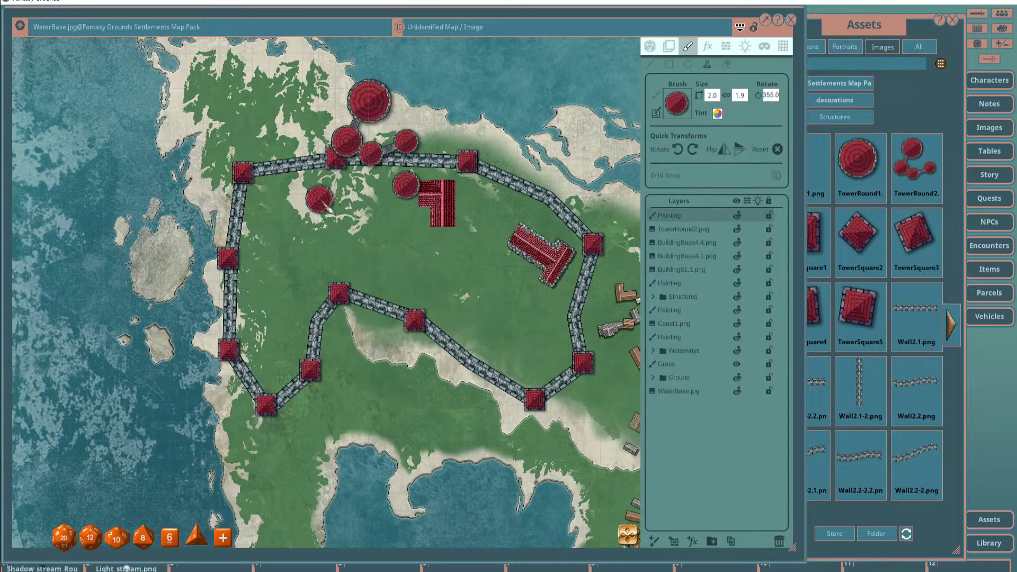
pyautogui.scroll(5, 318, 208)
pyautogui.click(295, 212)
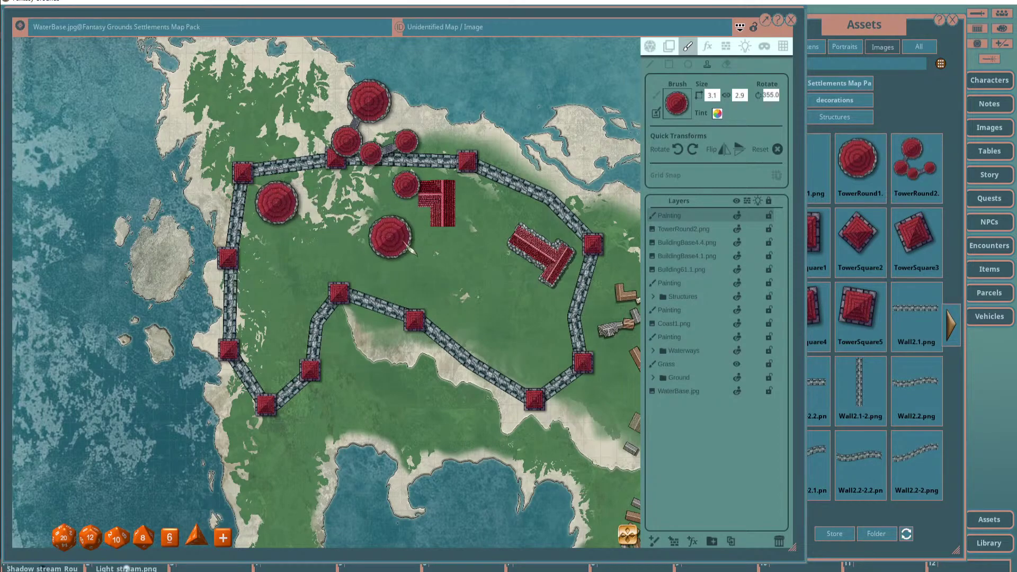
# Stamp a 2.0 × 1.9 TowerRound1.png just south of the large round tower in the wall's northwest corner.
pyautogui.scroll(-5, 286, 248)
pyautogui.click(272, 251)
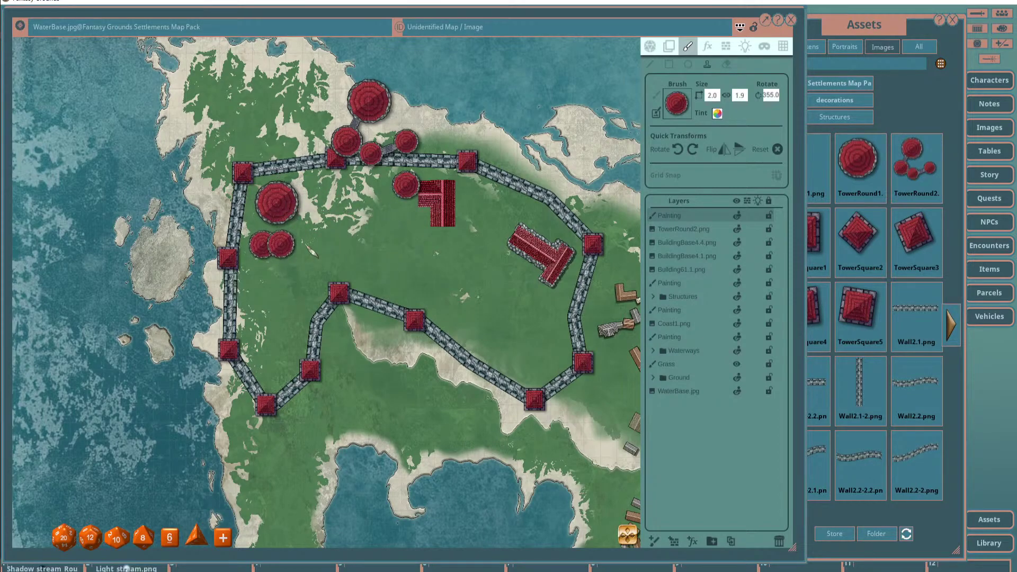
pyautogui.moveTo(431, 241); pyautogui.dragTo(418, 233)
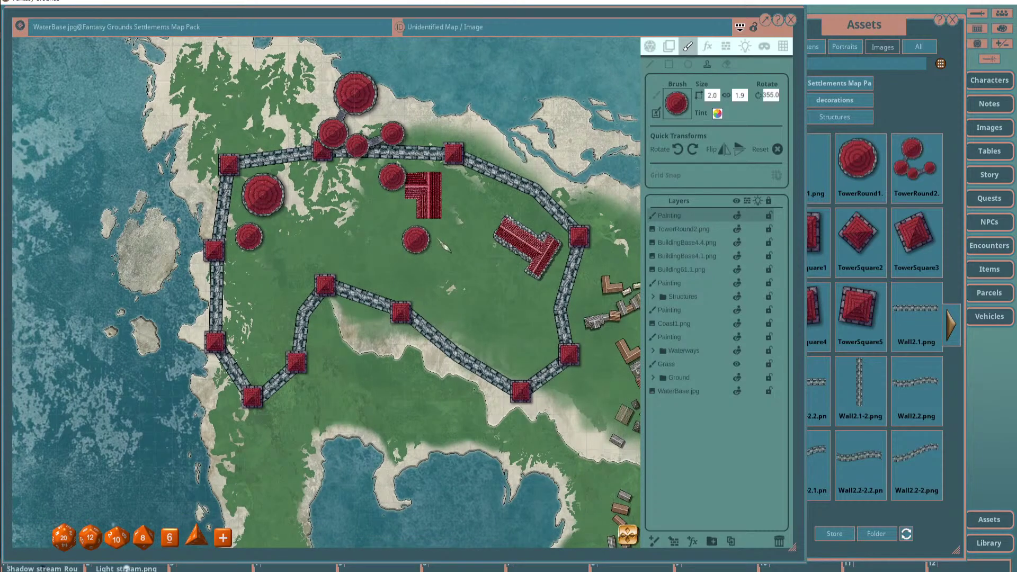
# Try RoofRound1.png as the brush, reduced to size 1.6 × 1.5.
pyautogui.click(875, 35)
pyautogui.click(772, 334)
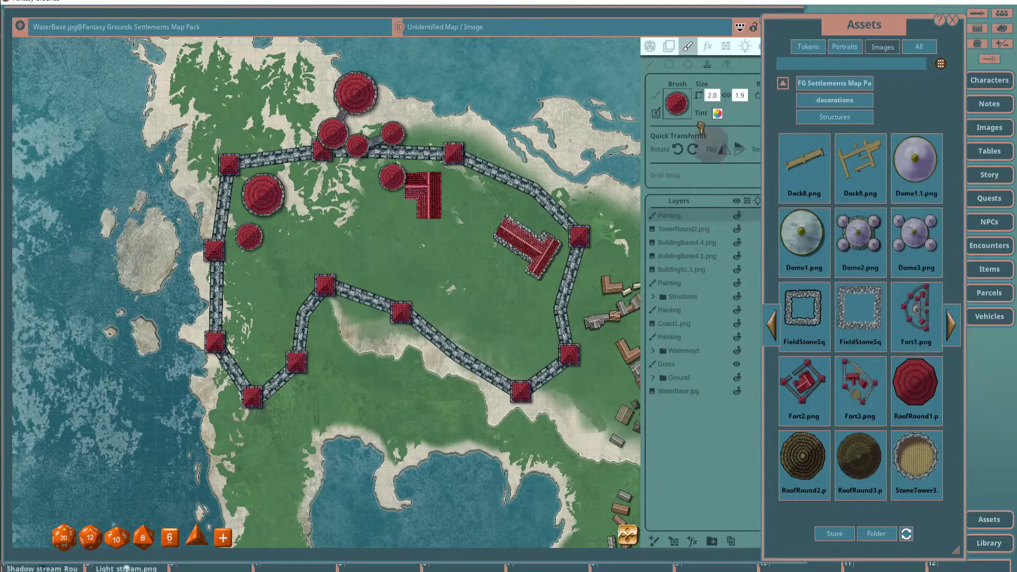
pyautogui.scroll(-4, 712, 95)
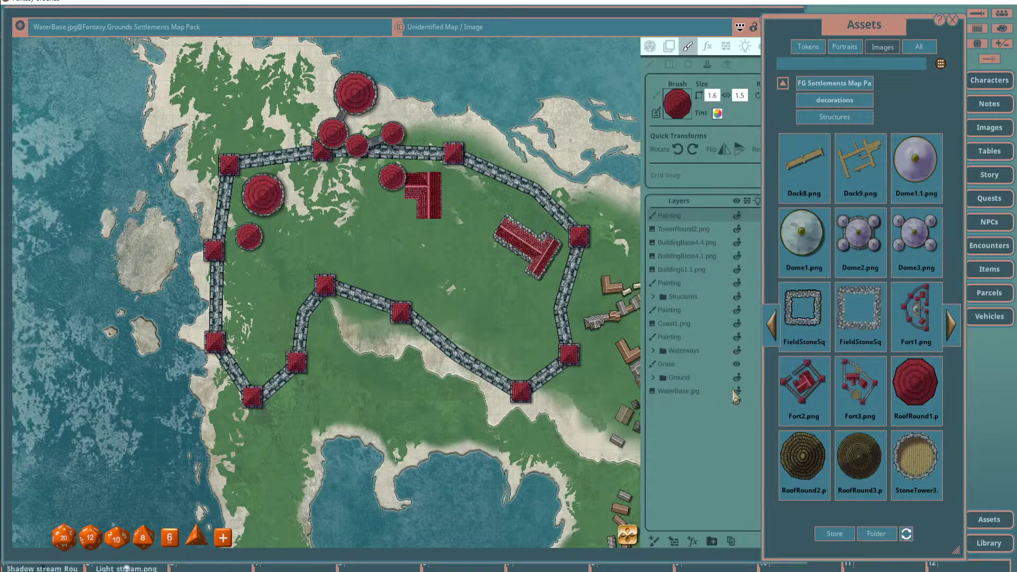
# Go back through the Structures decorations to the BuildingBase pieces and place the red roof BuildingBase4.png just west of the joined red roofs.
pyautogui.click(773, 329)
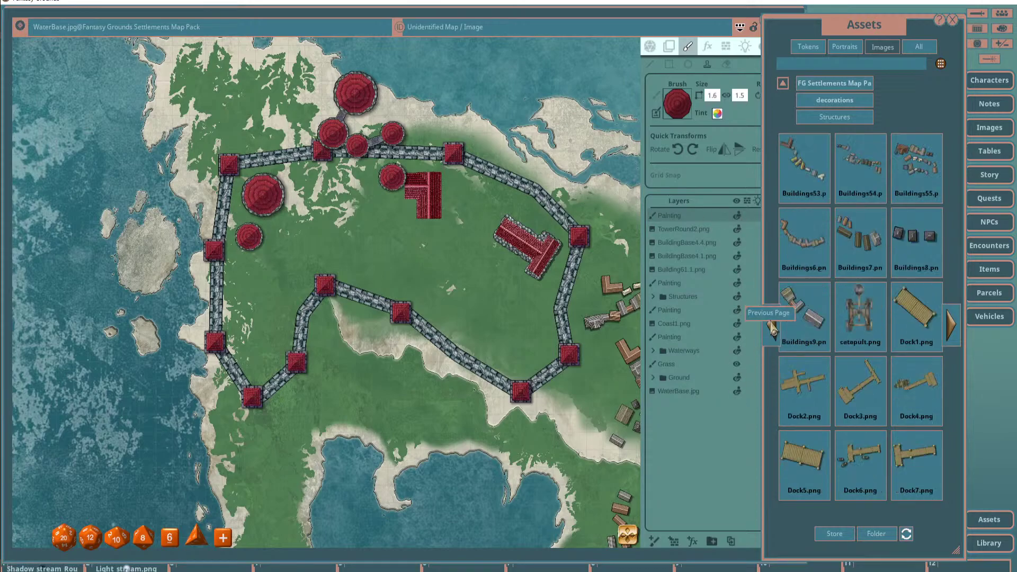
pyautogui.click(772, 329)
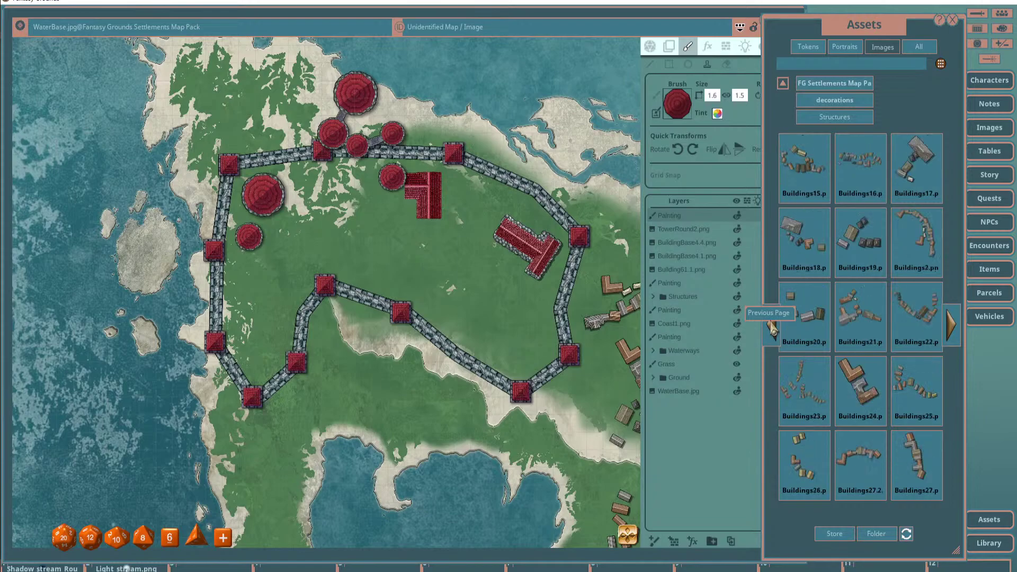
pyautogui.click(772, 329)
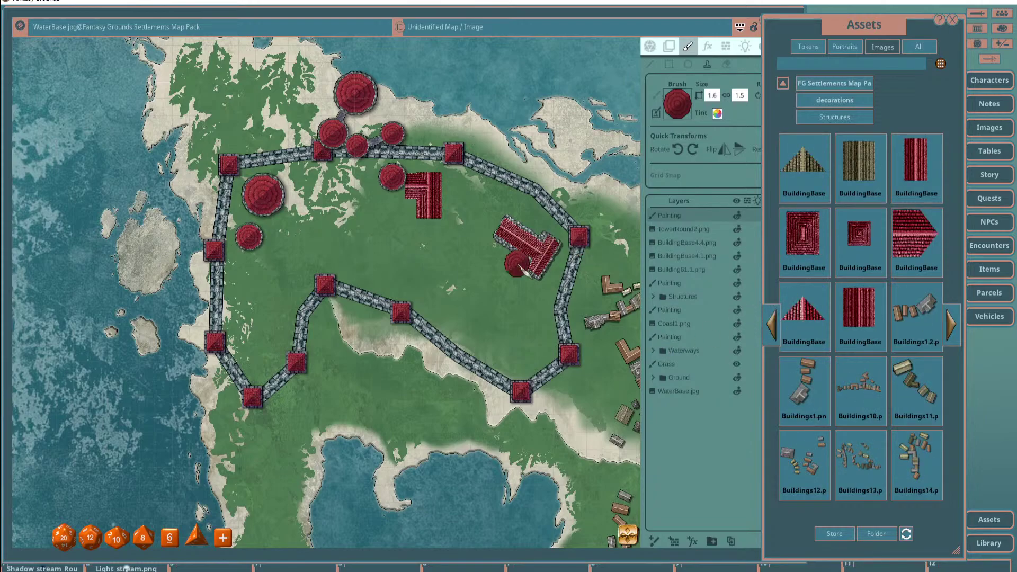
pyautogui.click(477, 241)
pyautogui.moveTo(478, 243); pyautogui.dragTo(416, 239)
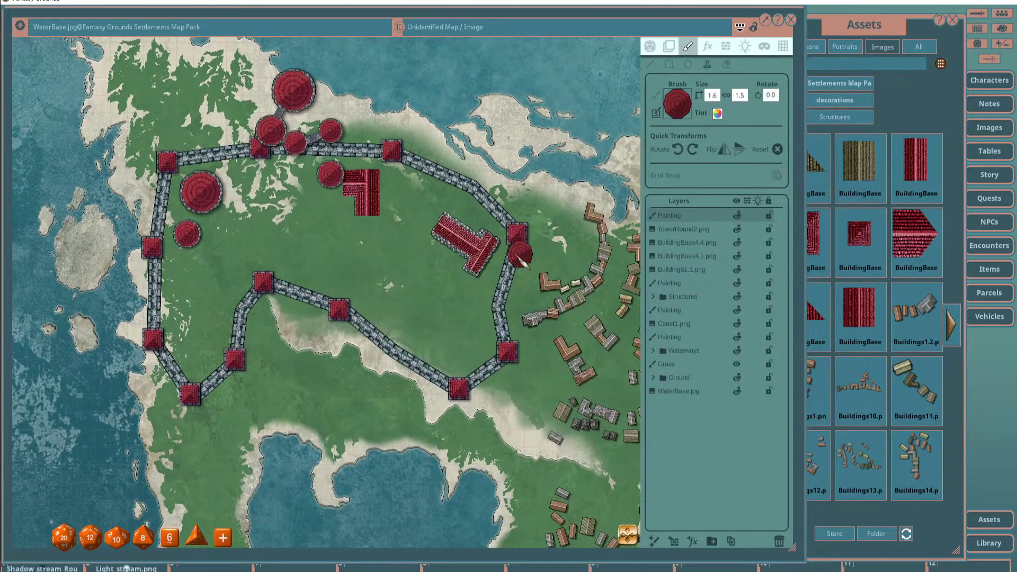
pyautogui.click(866, 29)
pyautogui.click(679, 242)
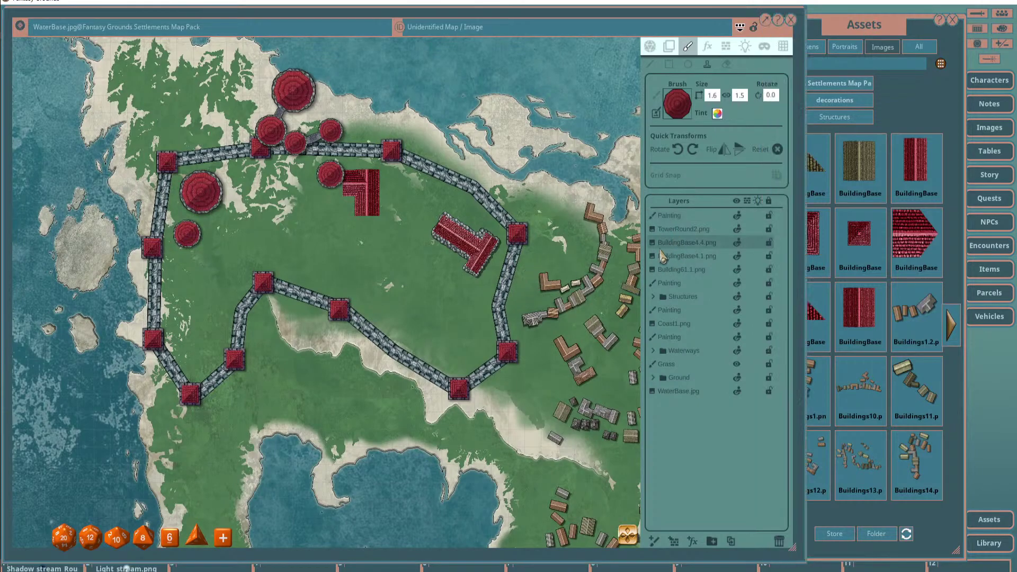
pyautogui.click(875, 27)
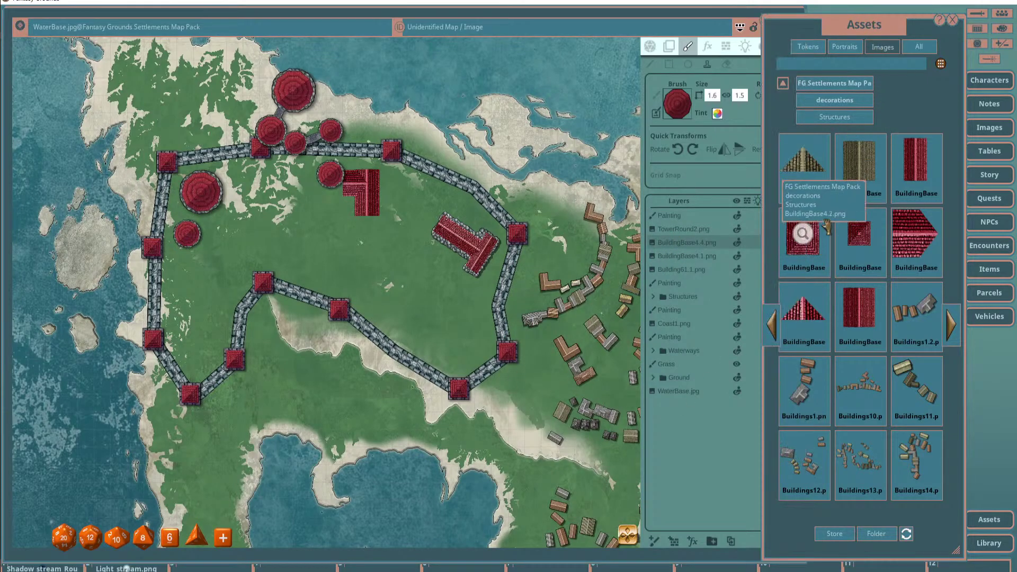
pyautogui.moveTo(848, 307); pyautogui.dragTo(296, 180)
pyautogui.scroll(2, 359, 257)
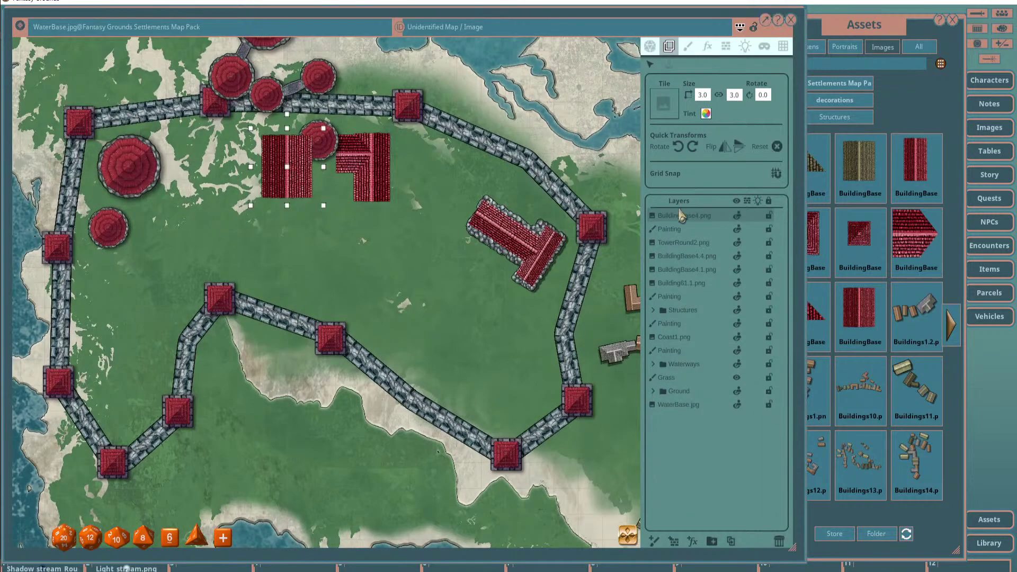
# Put the BuildingBase4.png layer below TowerRound2.png and slide the roof east beneath the round tower against the joined red roofs.
pyautogui.moveTo(681, 214); pyautogui.dragTo(683, 242)
pyautogui.moveTo(276, 183); pyautogui.dragTo(300, 181)
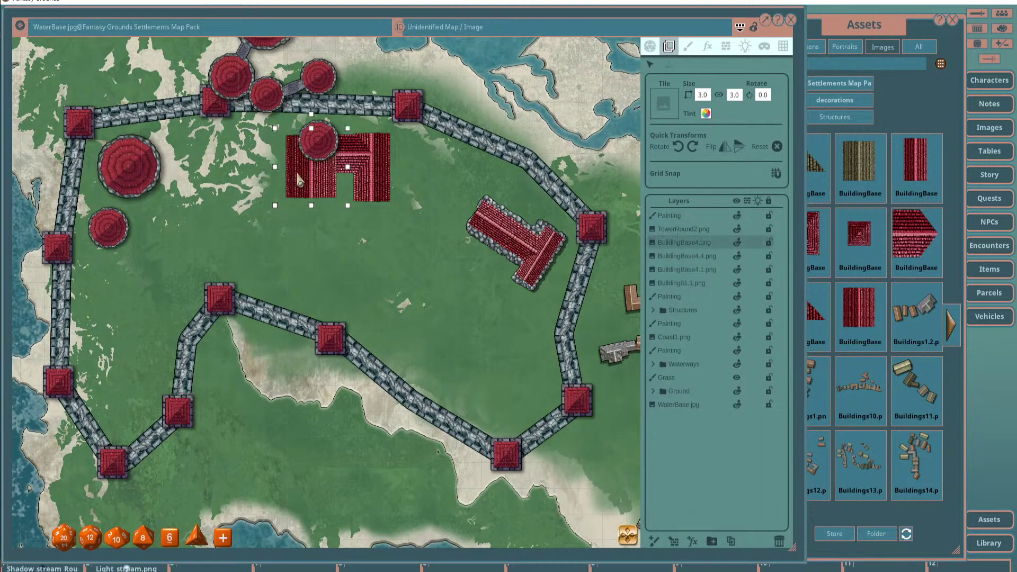
pyautogui.scroll(1, 308, 168)
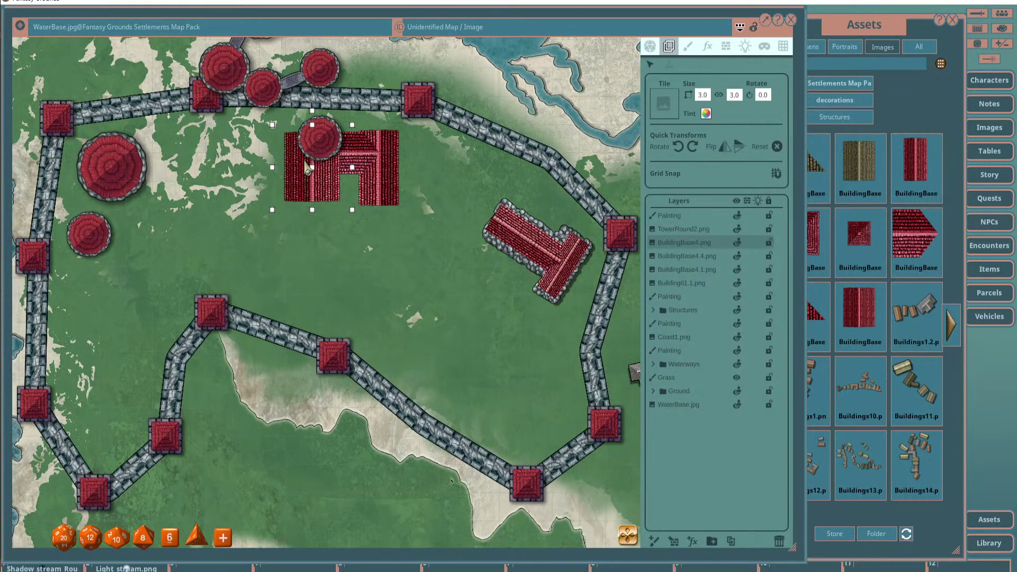
pyautogui.scroll(-2, 307, 168)
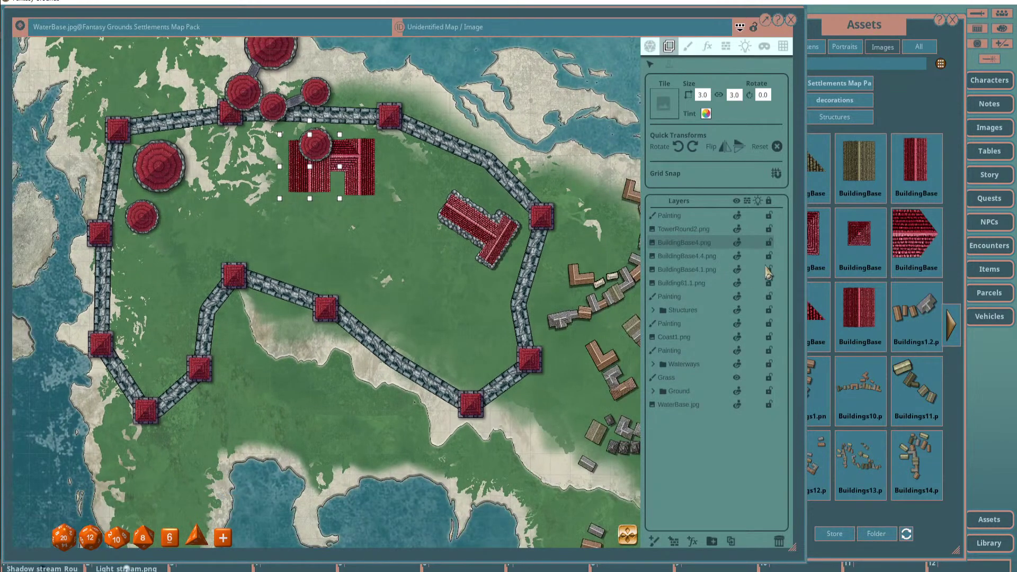
# Add another BuildingBase4.1.png roof, put its layer below TowerRound2.png, and place it on the west side of the castle roofs.
pyautogui.click(864, 27)
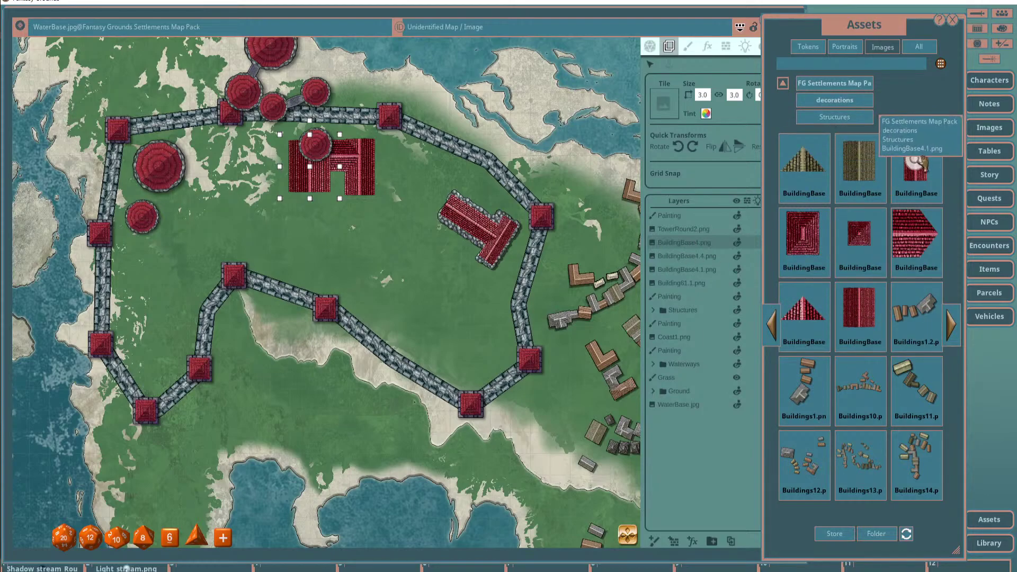
pyautogui.moveTo(920, 166); pyautogui.dragTo(373, 225)
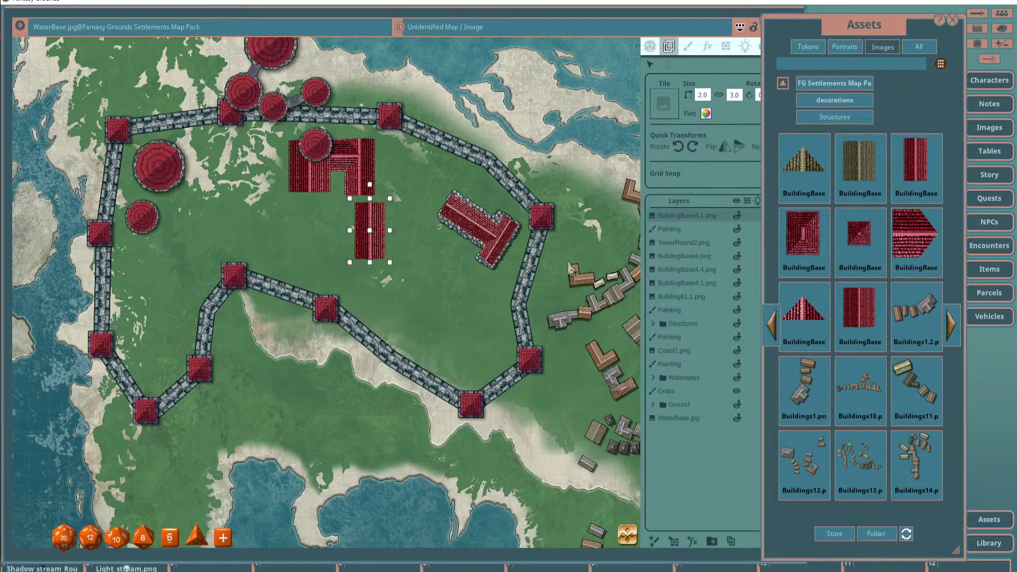
pyautogui.moveTo(692, 223); pyautogui.dragTo(692, 244)
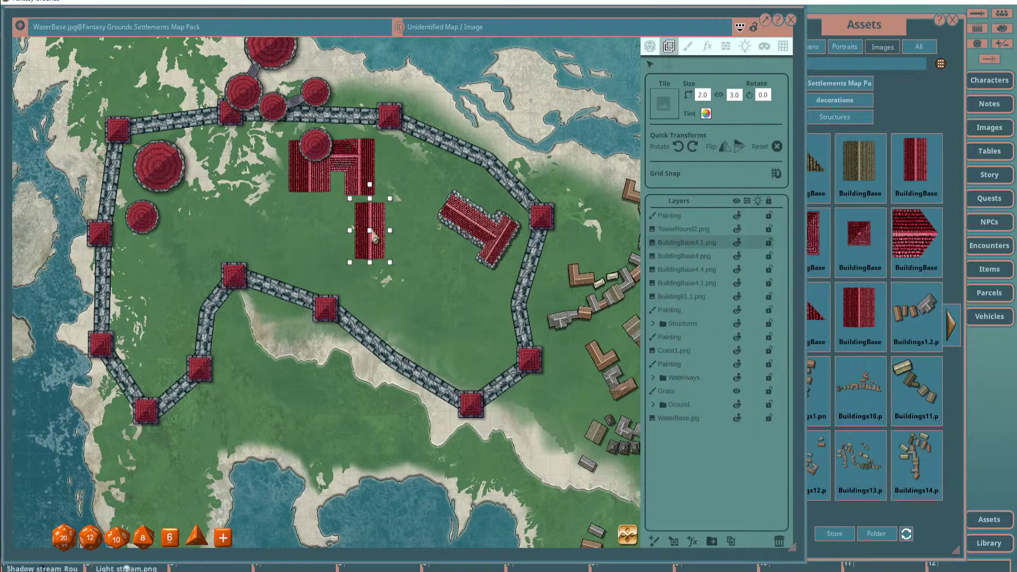
pyautogui.moveTo(373, 237); pyautogui.dragTo(276, 176)
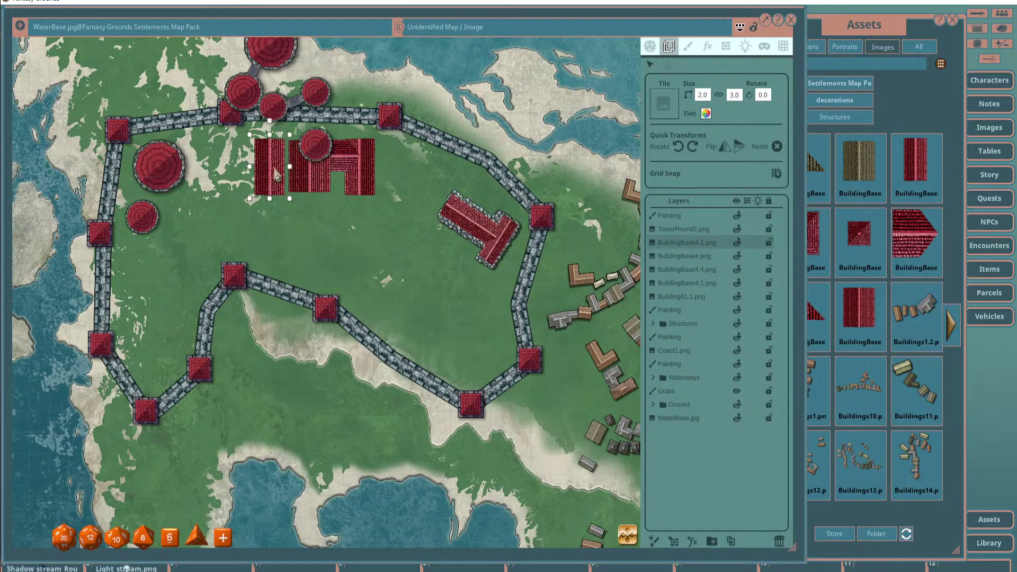
# Try flipping BuildingBase4.png and the western BuildingBase4.1.png, and flip the BuildingBase4.4.png connecting roof vertically.
pyautogui.click(314, 184)
pyautogui.click(740, 146)
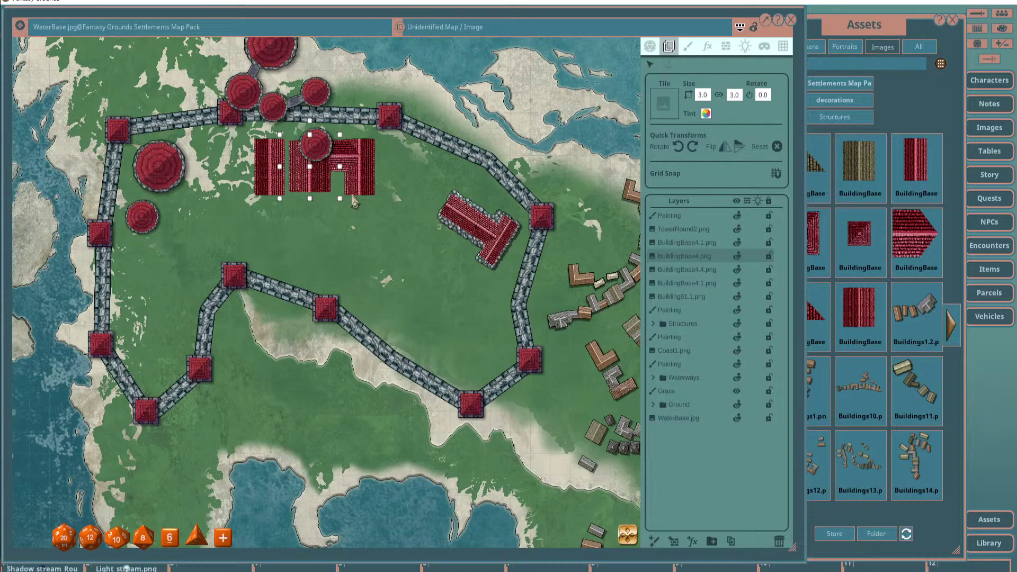
pyautogui.click(270, 193)
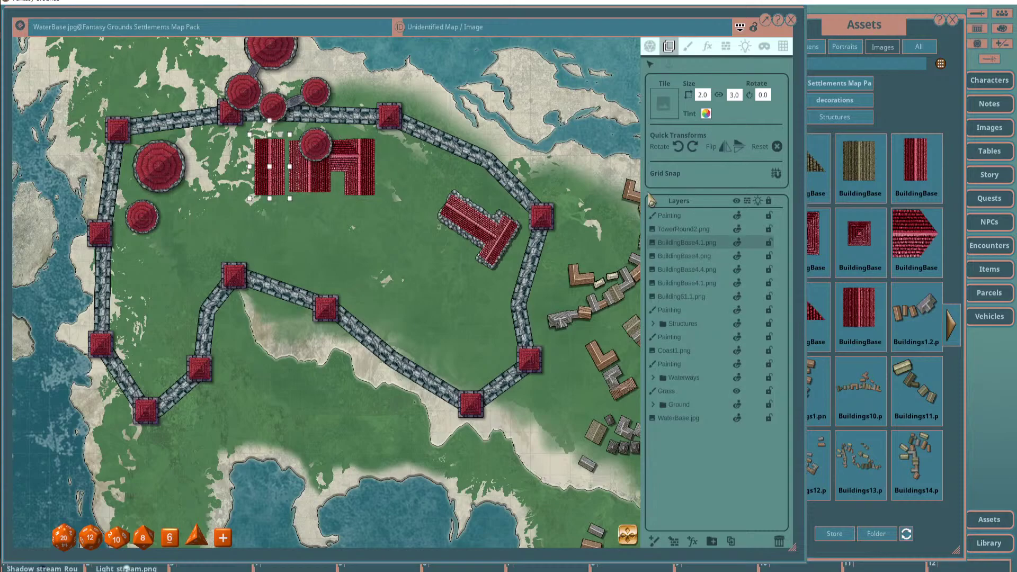
pyautogui.click(729, 148)
pyautogui.click(347, 162)
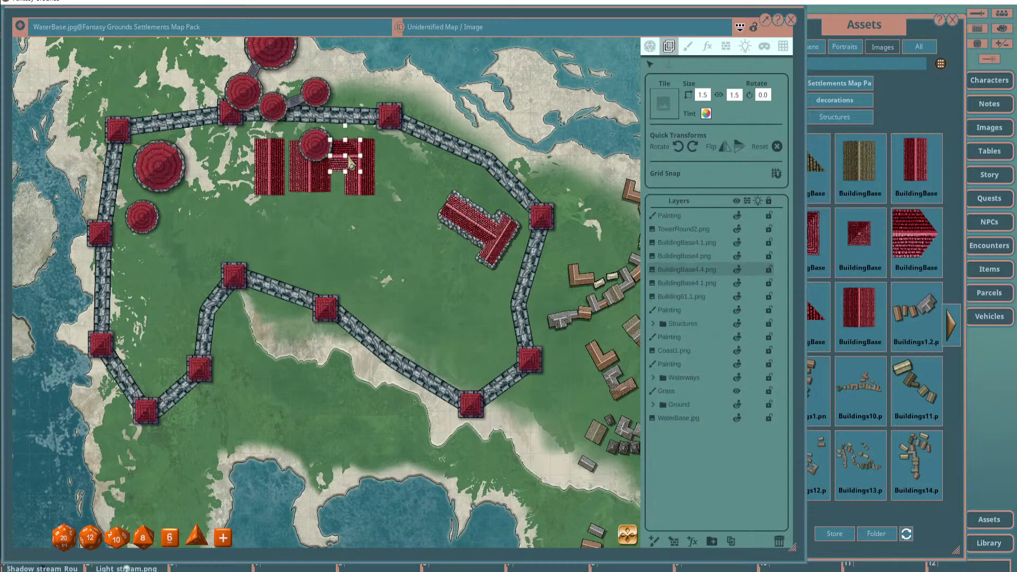
pyautogui.click(739, 148)
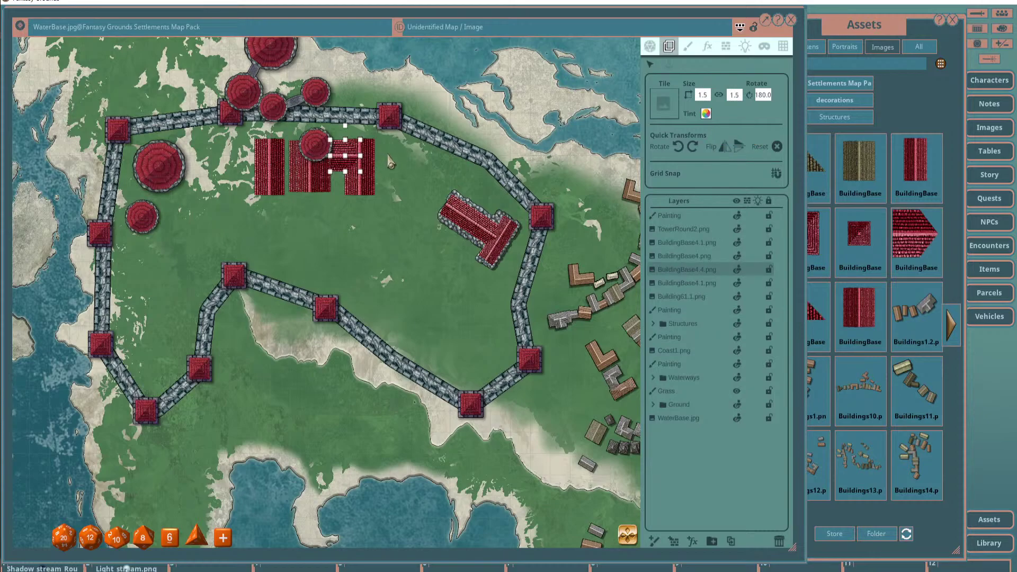
# Lengthen the western BuildingBase4.1.png roof to 2.0 × 3.8 and join it to the west edge of BuildingBase4.png.
pyautogui.moveTo(268, 180); pyautogui.dragTo(287, 194)
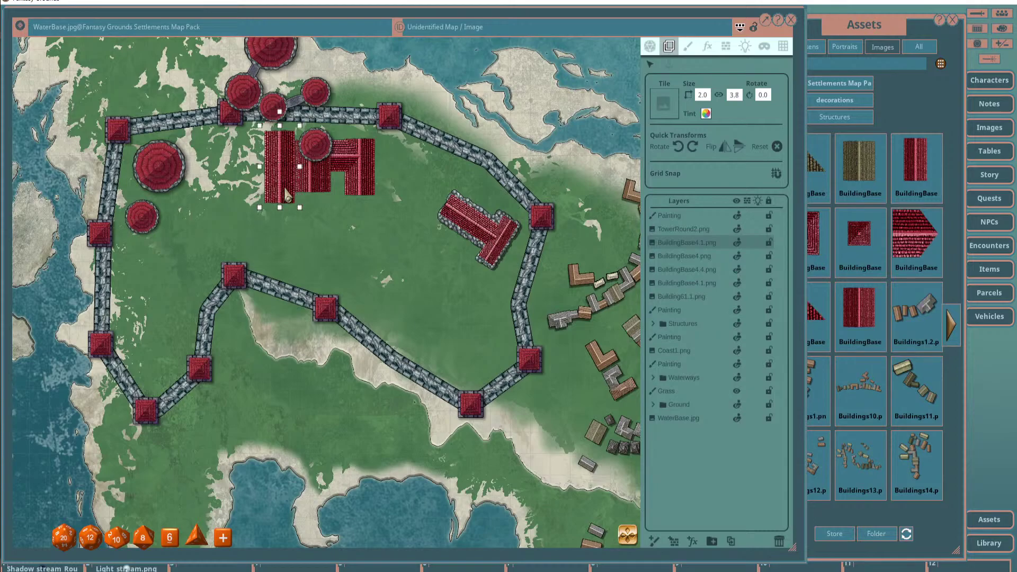
pyautogui.click(325, 151)
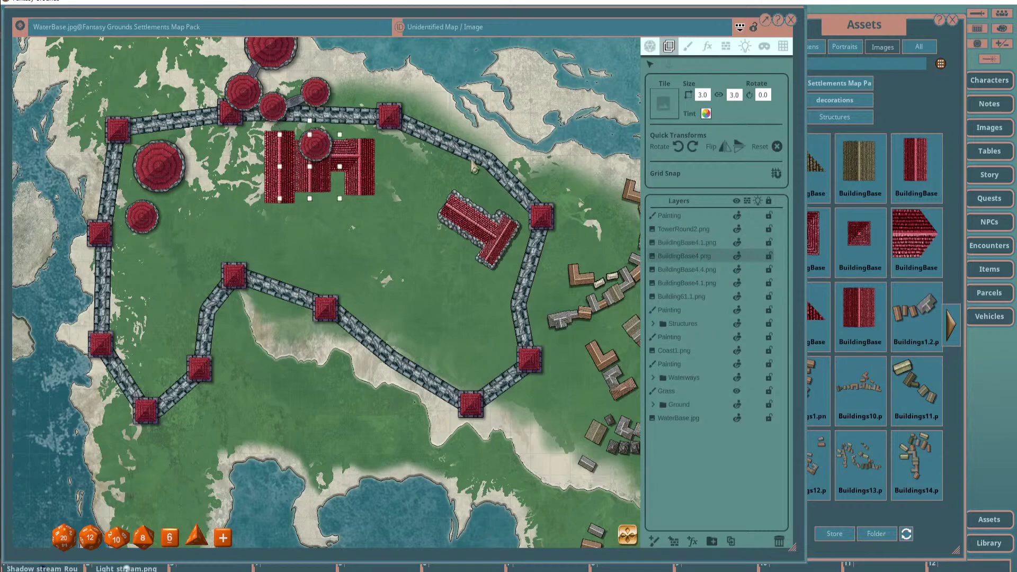
# Move the TowerRound2.png cluster off the northern wall onto the castle's west side and bring its layer above the painted towers.
pyautogui.scroll(-2, 391, 172)
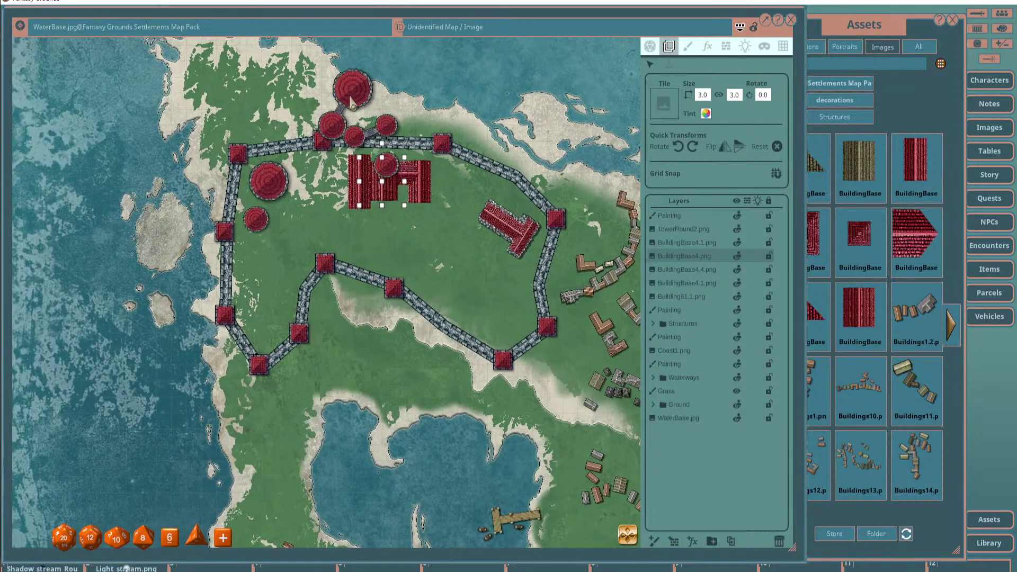
pyautogui.moveTo(350, 98); pyautogui.dragTo(346, 169)
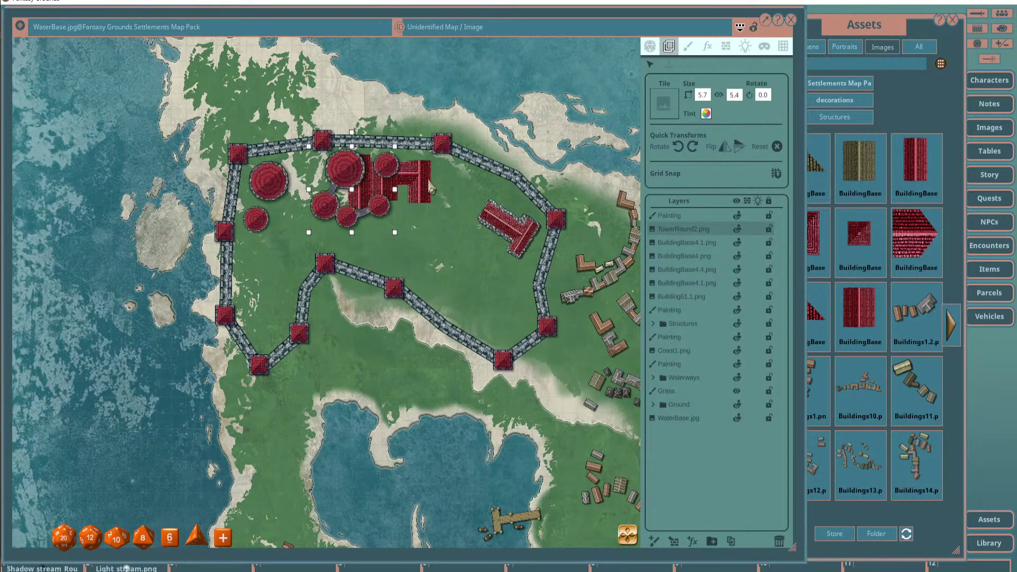
pyautogui.moveTo(687, 231); pyautogui.dragTo(684, 216)
pyautogui.moveTo(346, 173)
pyautogui.mouseDown()
pyautogui.moveTo(354, 181)
pyautogui.moveTo(305, 185)
pyautogui.moveTo(338, 183)
pyautogui.mouseUp()
pyautogui.scroll(2, 456, 191)
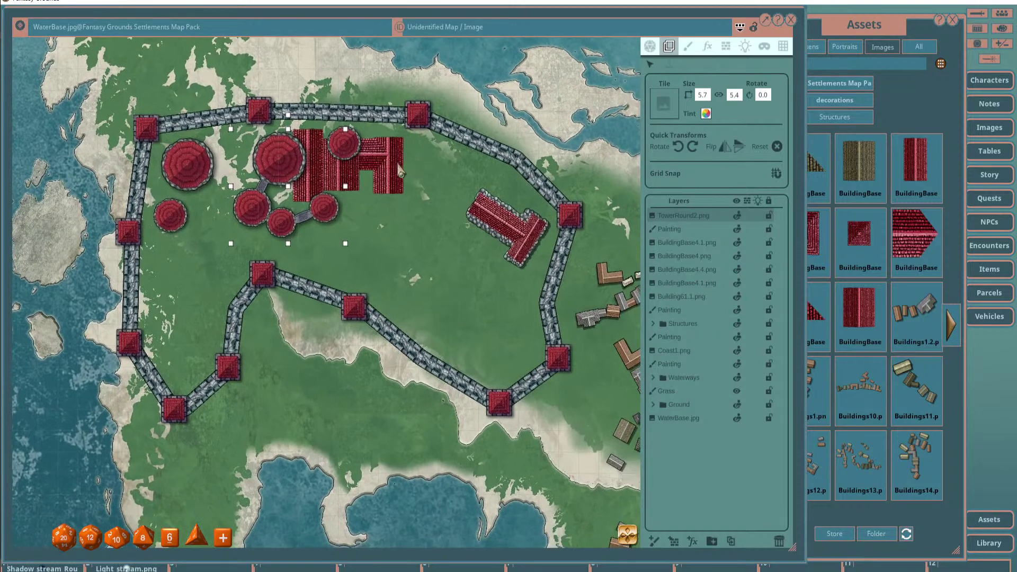
pyautogui.click(409, 178)
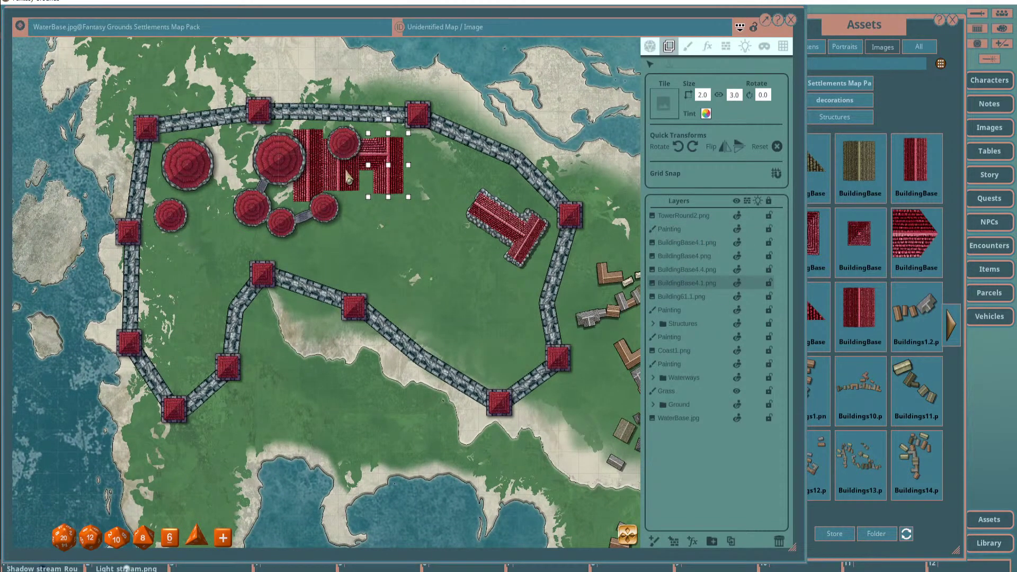
pyautogui.scroll(-1, 395, 241)
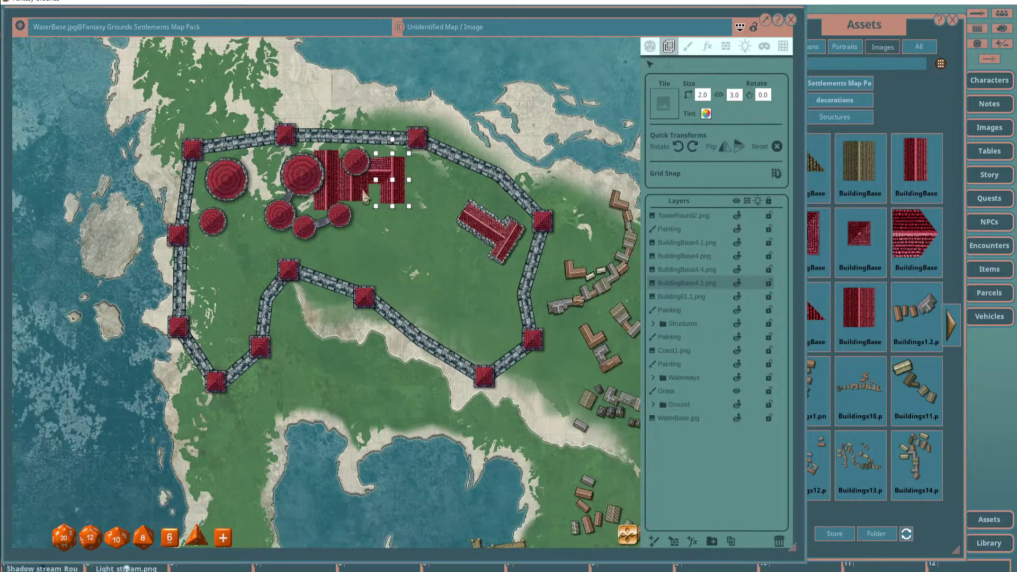
# Search the image assets for "wall".
pyautogui.click(860, 36)
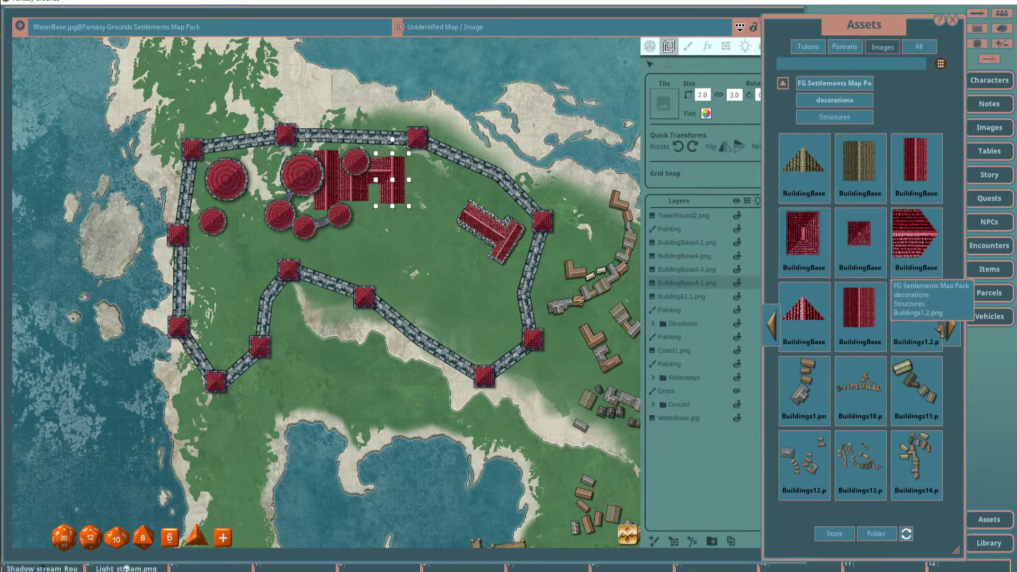
pyautogui.click(829, 65)
pyautogui.write('wa')
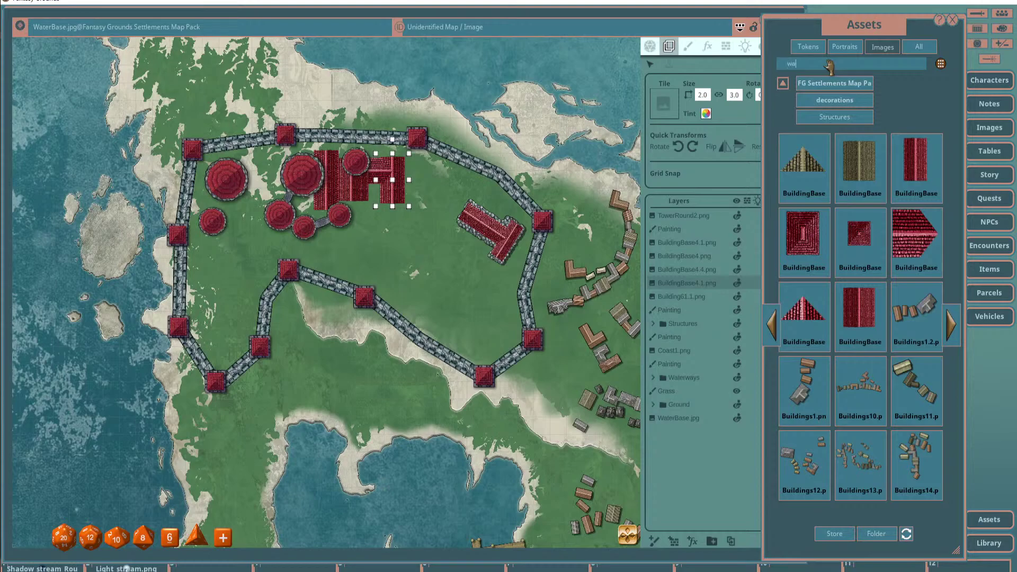
pyautogui.press('BackSpace')
pyautogui.press('BackSpace')
pyautogui.write('\\')
pyautogui.press('BackSpace')
pyautogui.write('w')
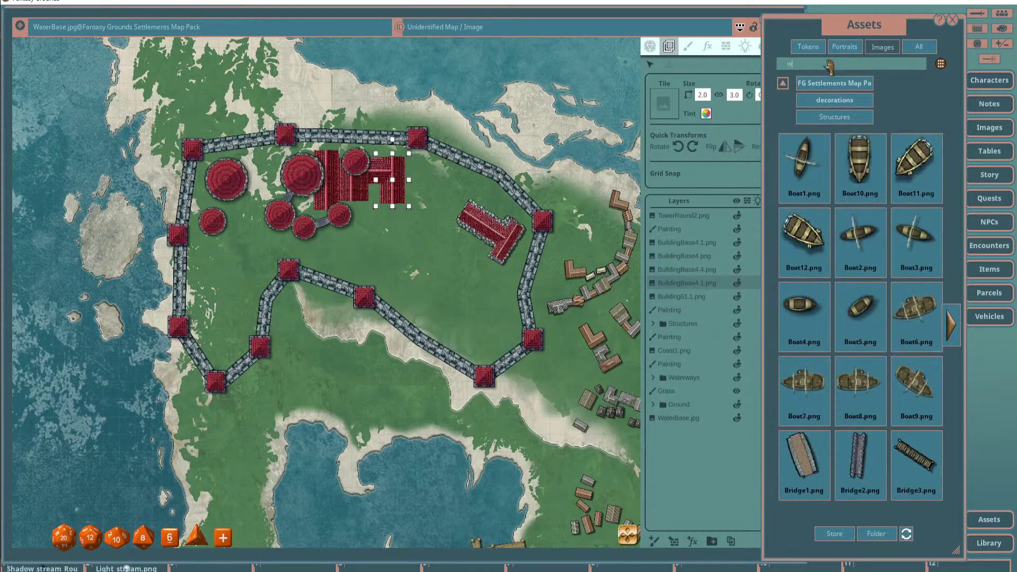
pyautogui.write('all')
# Filter the decorations folder of the FG Settlements Map Pack images for "wall".
pyautogui.click(820, 53)
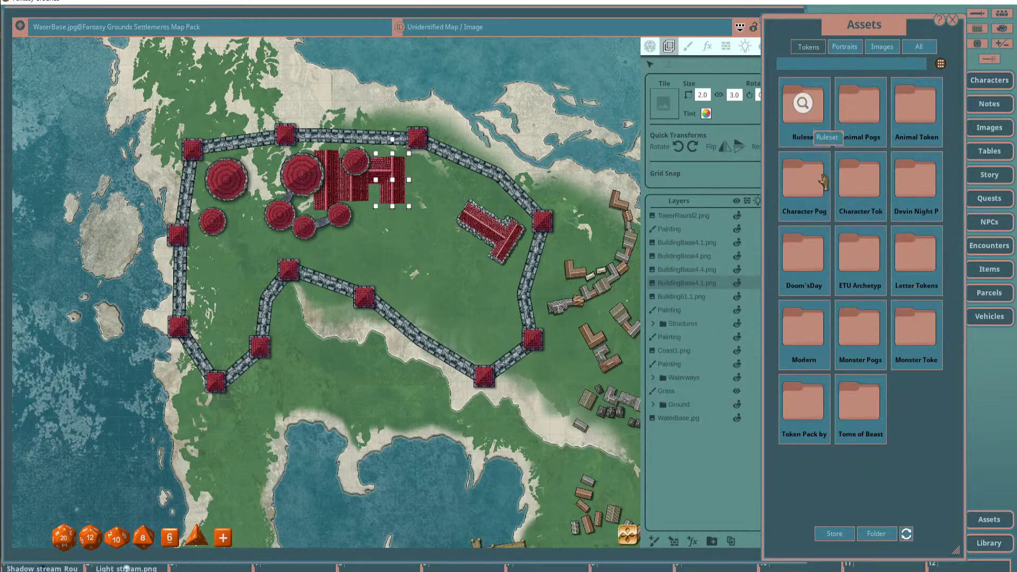
pyautogui.click(882, 48)
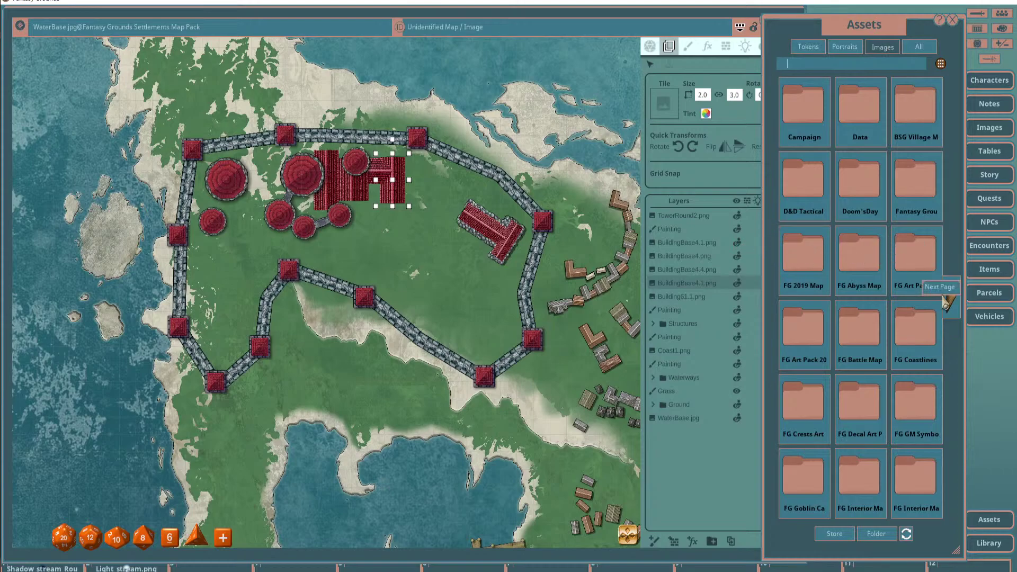
pyautogui.click(951, 300)
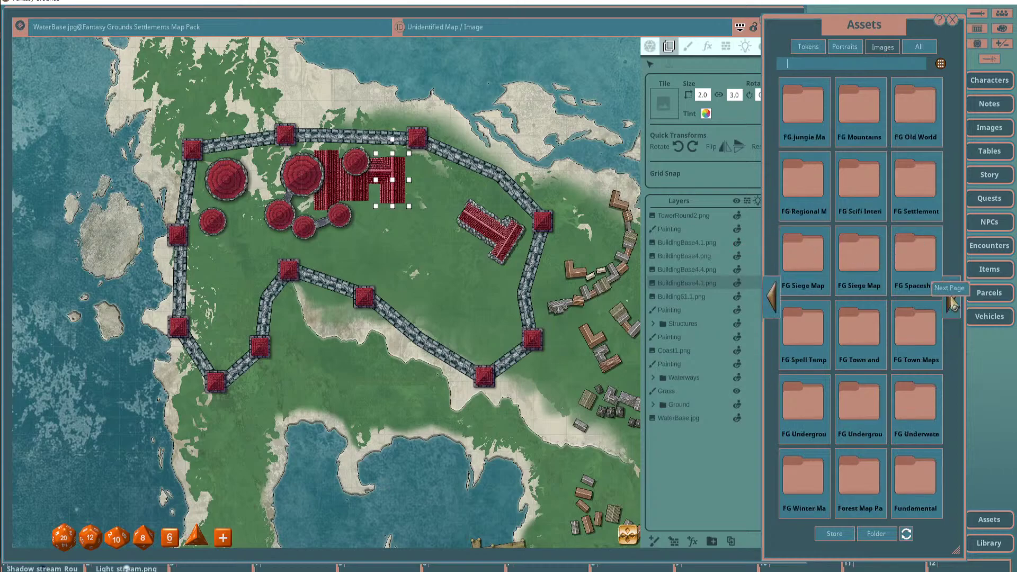
pyautogui.click(916, 186)
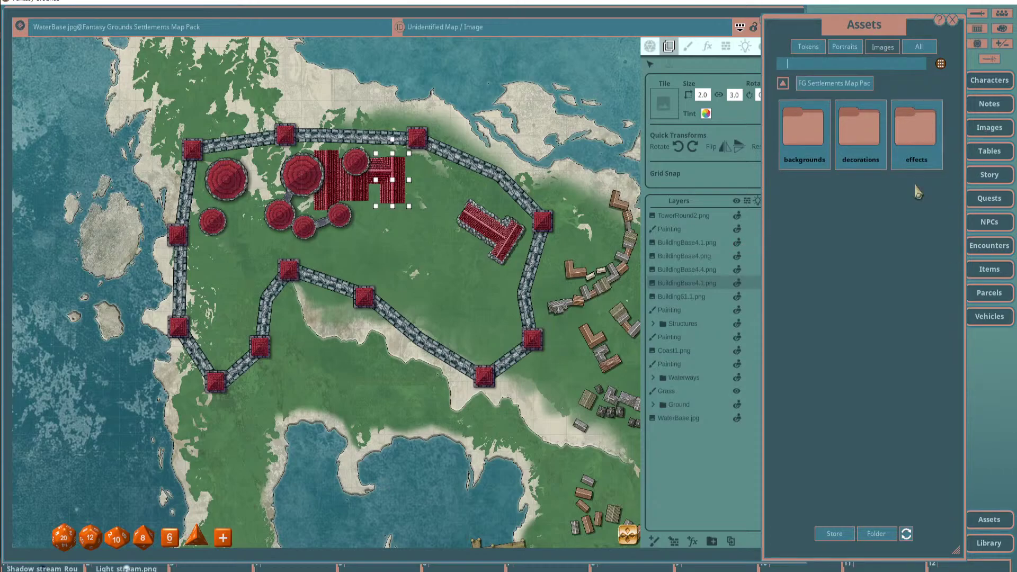
pyautogui.click(864, 135)
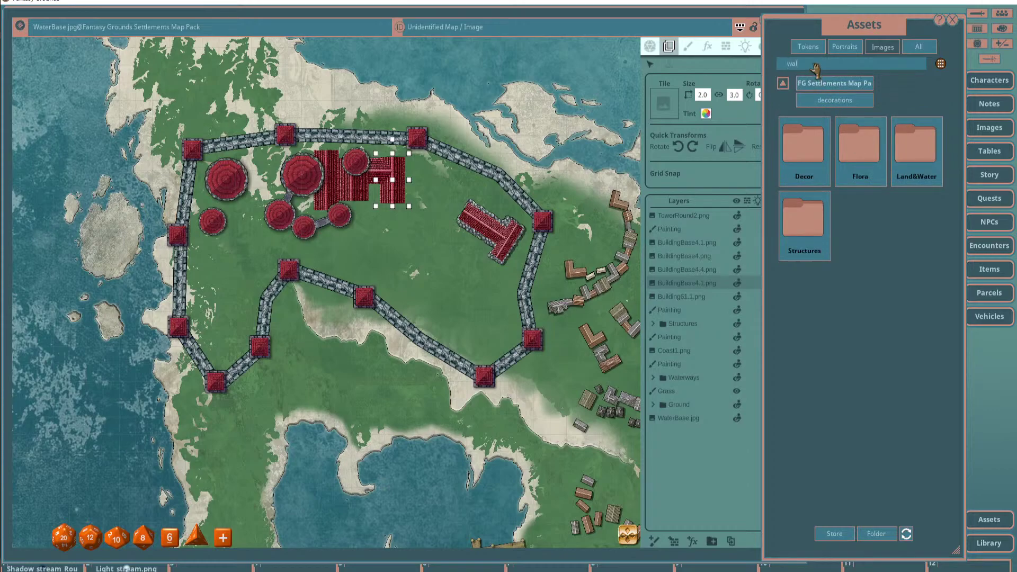
pyautogui.click(814, 68)
pyautogui.write('wall')
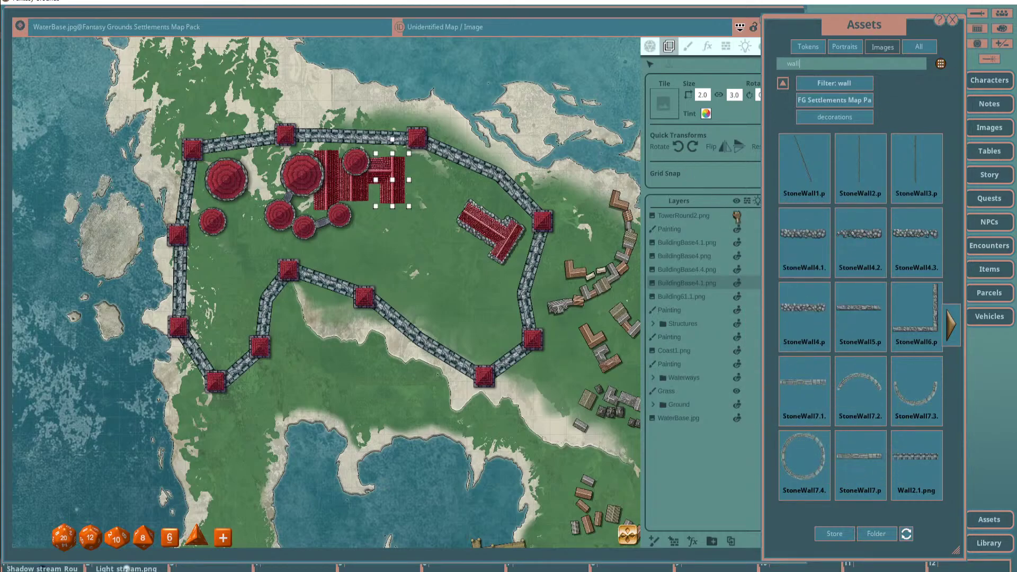
# Load StoneWall4.1 as the paint brush, rotated 90 degrees and sized 2.4 × 0.5.
pyautogui.click(687, 48)
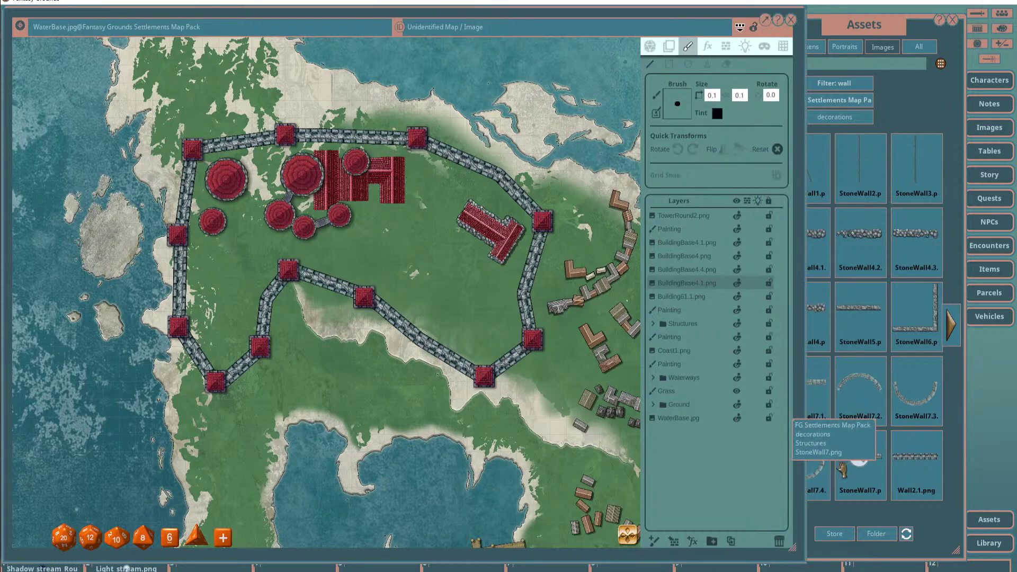
pyautogui.click(815, 403)
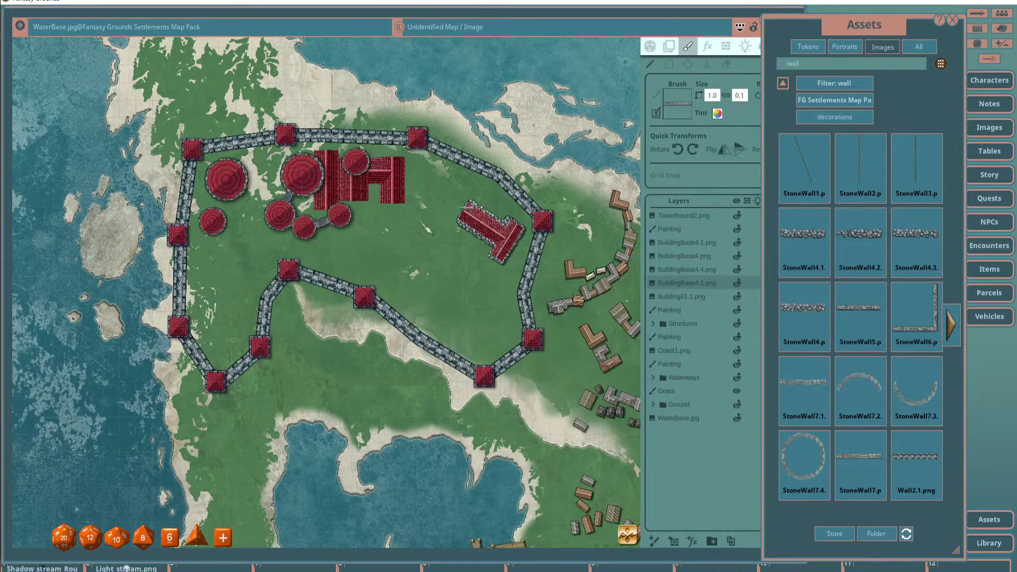
pyautogui.scroll(2, 367, 214)
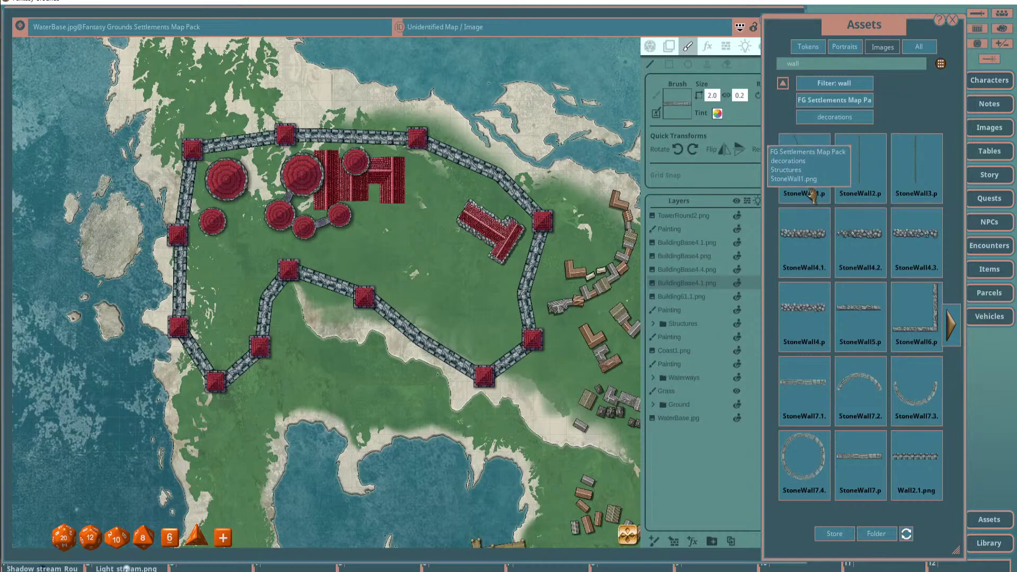
pyautogui.click(807, 233)
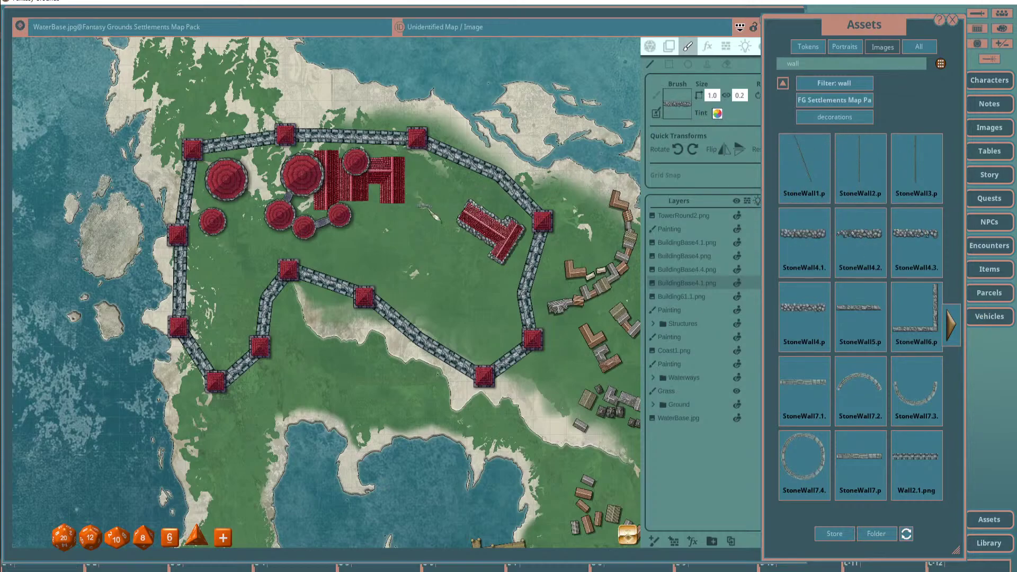
pyautogui.scroll(5, 426, 211)
pyautogui.click(693, 150)
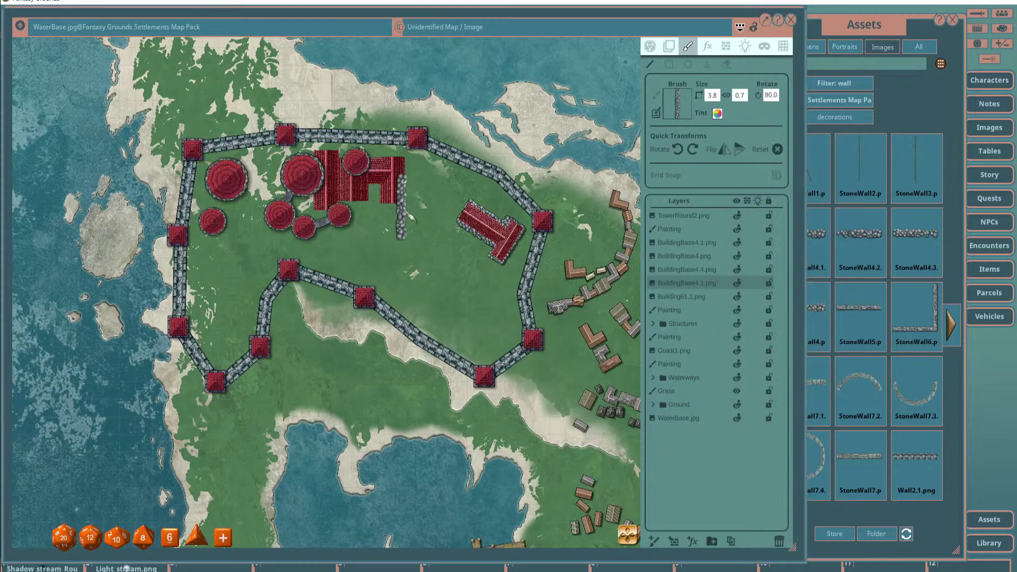
pyautogui.scroll(-3, 403, 206)
pyautogui.scroll(2, 392, 209)
pyautogui.scroll(3, 392, 212)
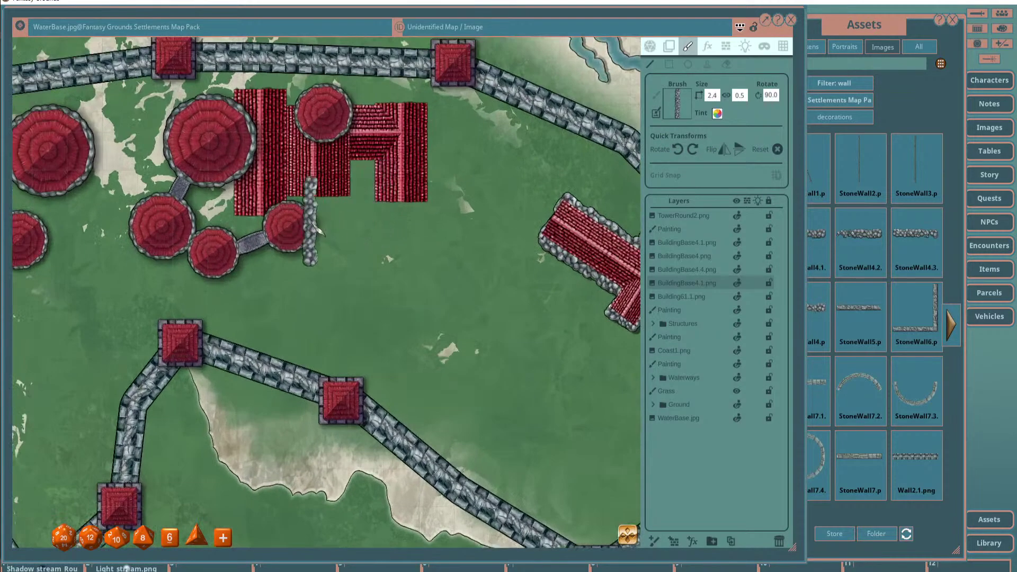
pyautogui.scroll(-2, 392, 212)
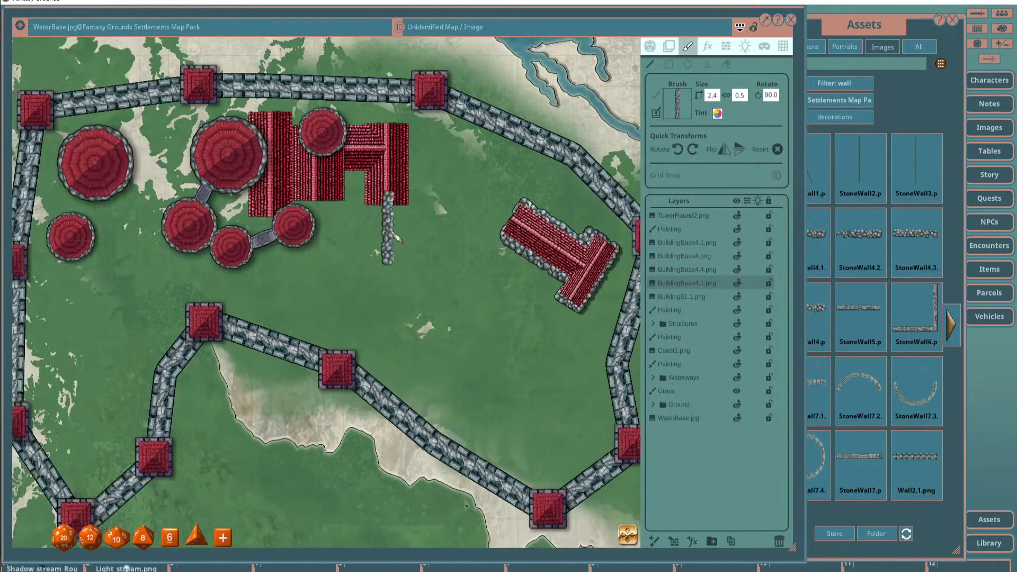
# Paint stone wall edging around the castle roofs on a new painting layer and move that layer directly below Building61.1.png.
pyautogui.click(654, 541)
pyautogui.moveTo(267, 164); pyautogui.dragTo(270, 207)
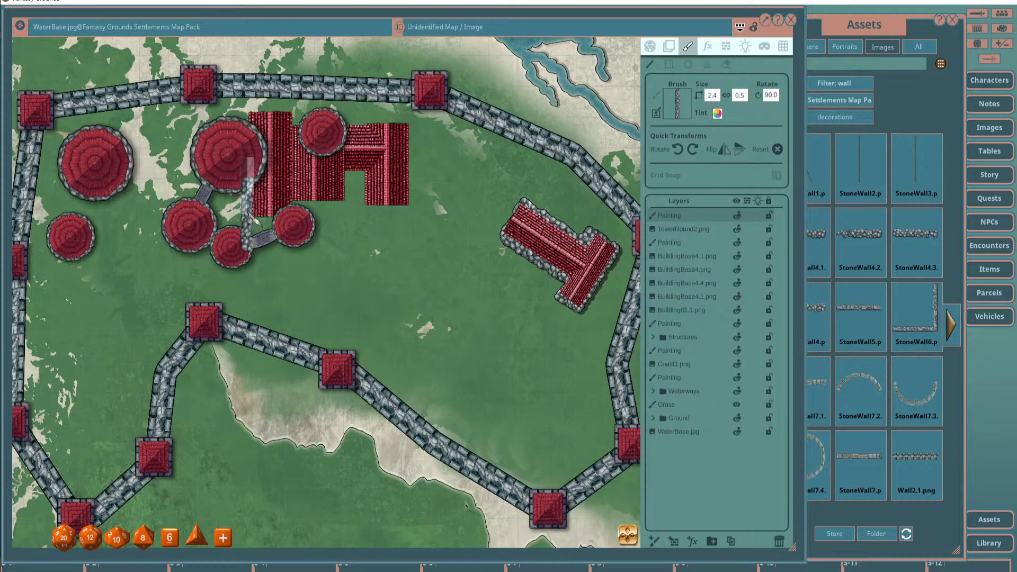
pyautogui.click(251, 221)
pyautogui.moveTo(255, 221)
pyautogui.mouseDown()
pyautogui.moveTo(341, 199)
pyautogui.moveTo(374, 177)
pyautogui.moveTo(374, 204)
pyautogui.moveTo(414, 211)
pyautogui.moveTo(414, 134)
pyautogui.moveTo(313, 130)
pyautogui.moveTo(250, 113)
pyautogui.moveTo(257, 159)
pyautogui.mouseUp()
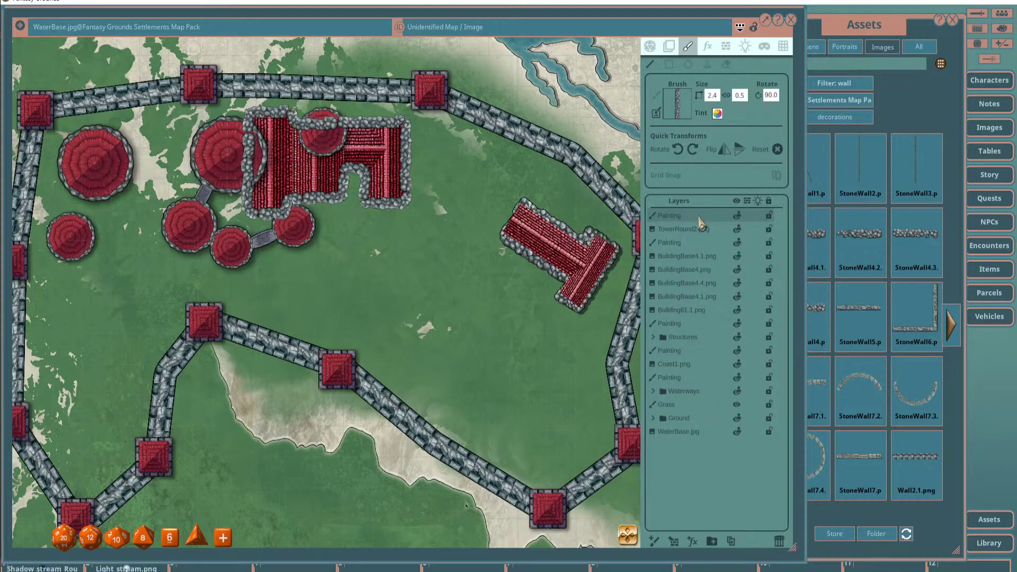
pyautogui.moveTo(696, 219); pyautogui.dragTo(695, 308)
pyautogui.scroll(-3, 440, 233)
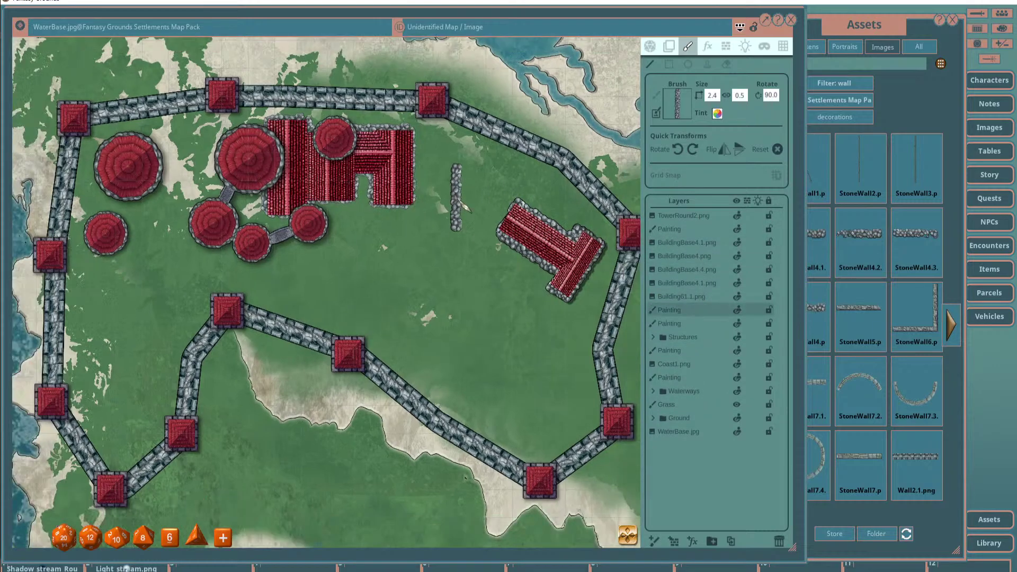
pyautogui.scroll(2, 440, 233)
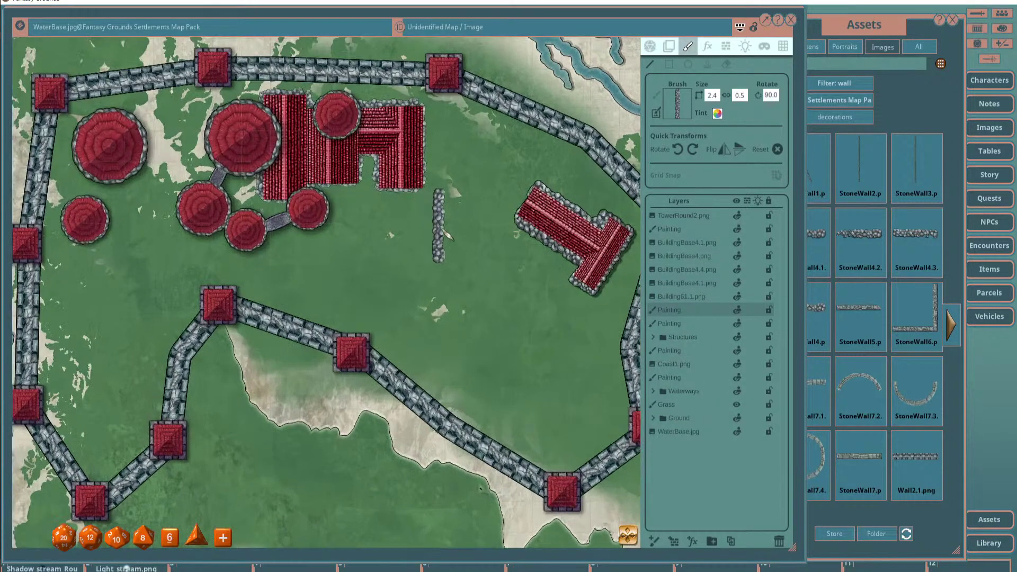
pyautogui.scroll(-2, 455, 233)
pyautogui.scroll(-1, 472, 234)
pyautogui.scroll(-1, 469, 233)
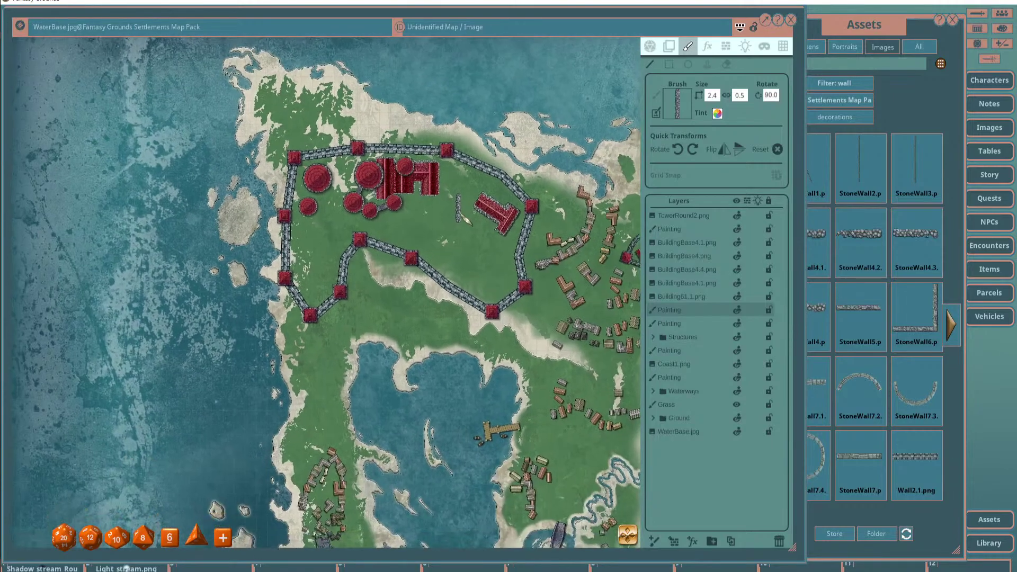
pyautogui.scroll(1, 448, 215)
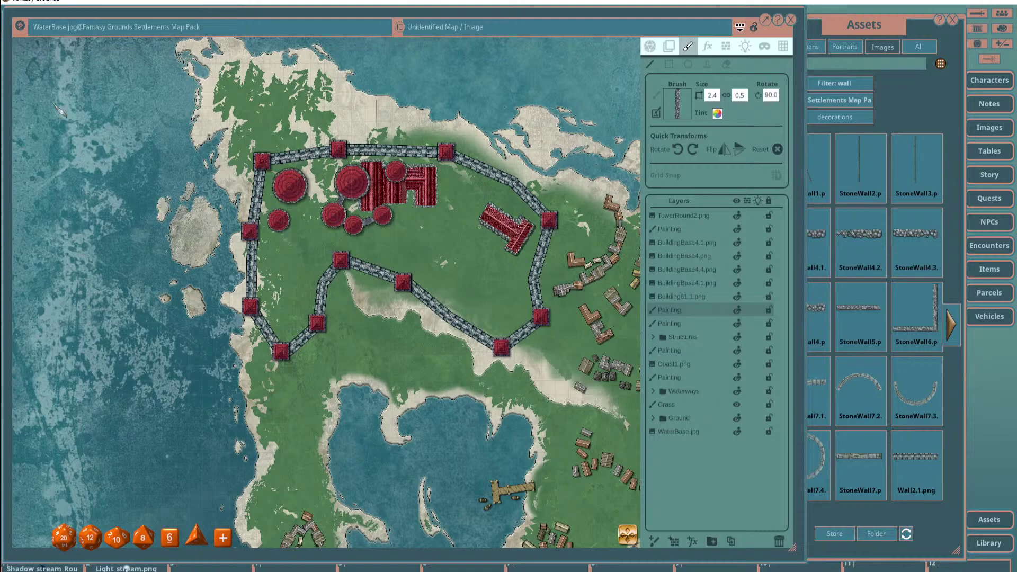
# Clear the wall filter and open the backgrounds folder of the FG Winter Map Pack in the image assets.
pyautogui.click(872, 36)
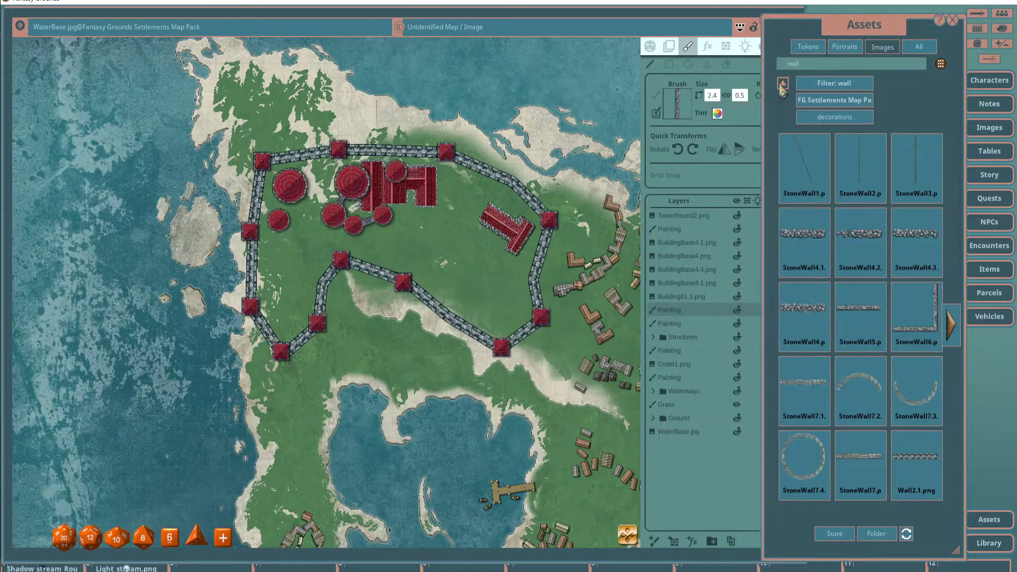
pyautogui.click(782, 84)
pyautogui.scroll(-5, 538, 108)
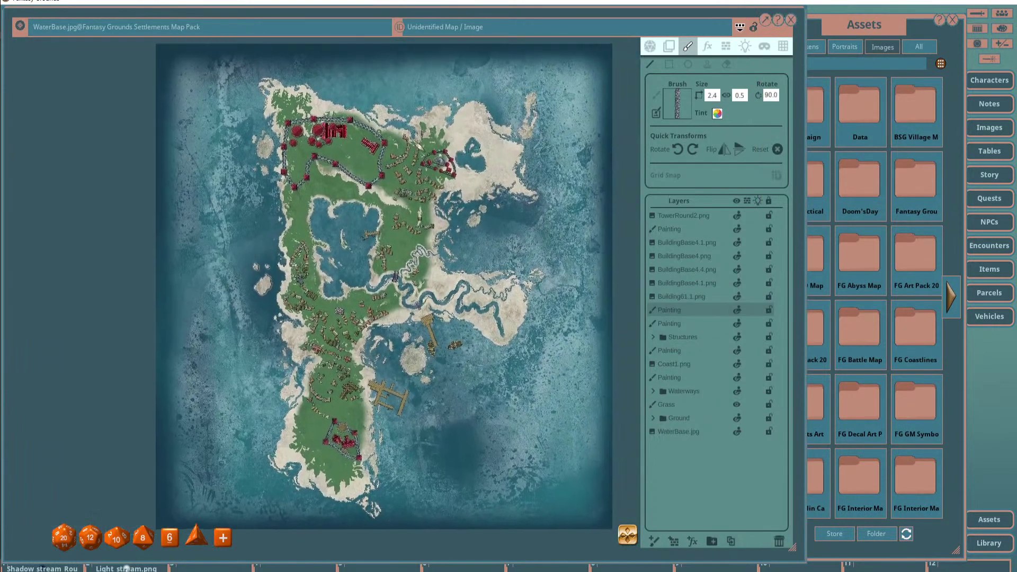
pyautogui.click(875, 29)
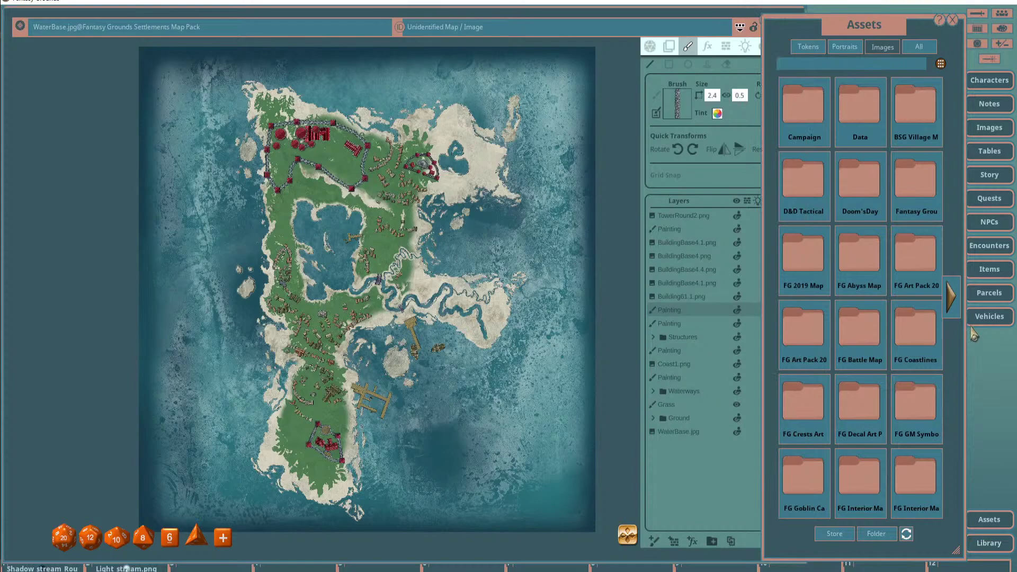
pyautogui.click(951, 298)
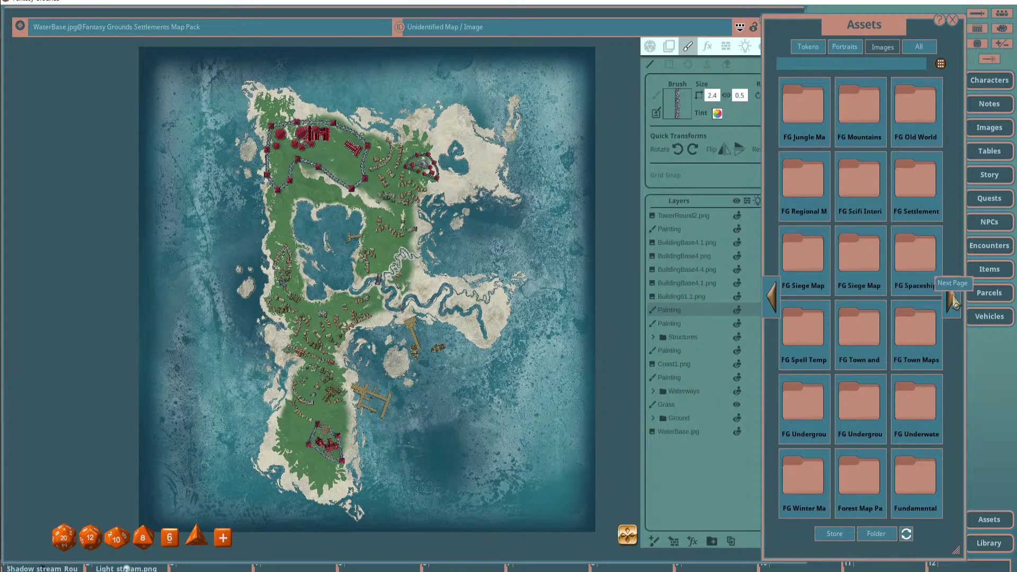
pyautogui.click(803, 473)
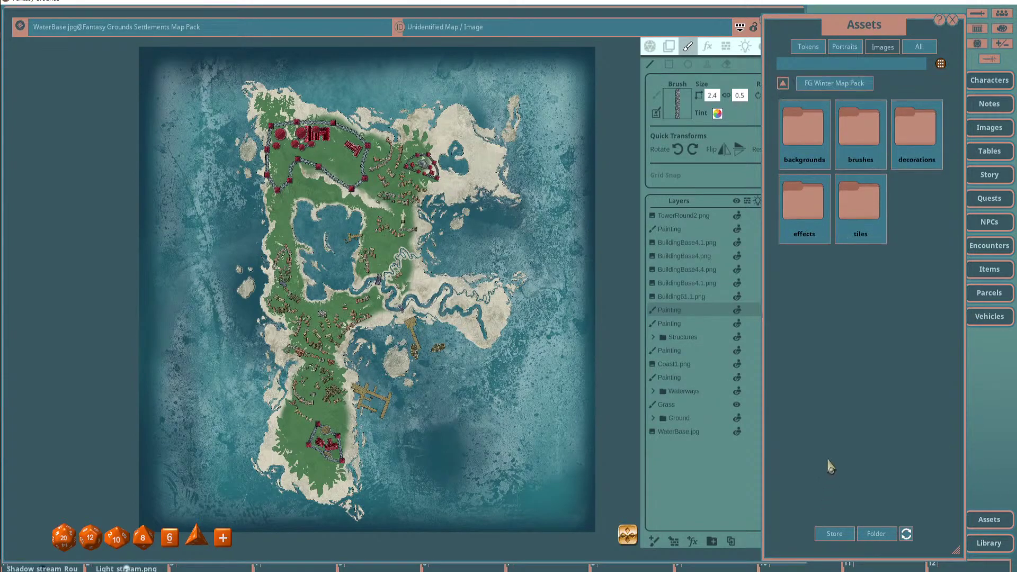
pyautogui.click(805, 137)
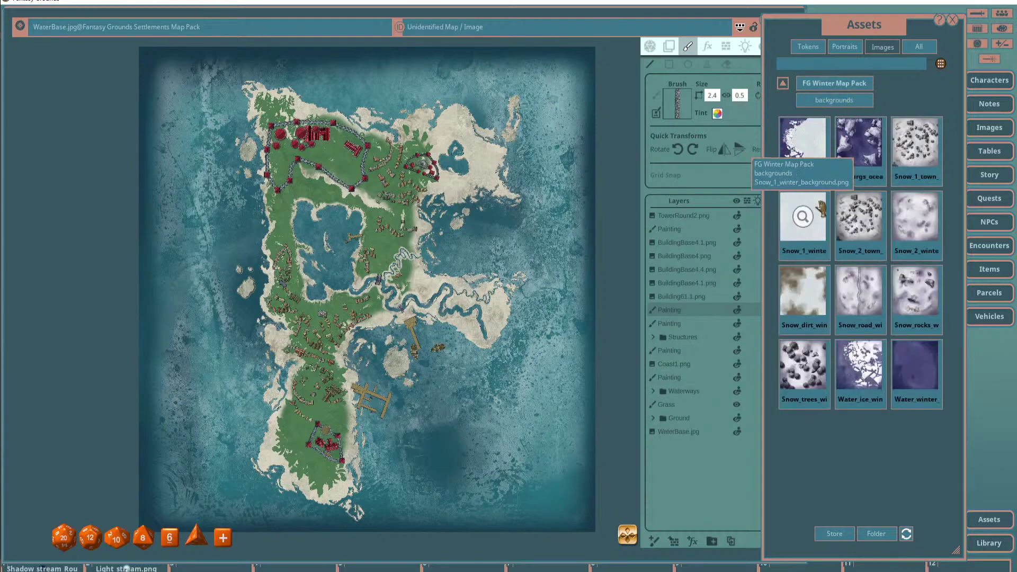
# Preview Snow_2_town_winter_background.jpg in an enlarged window.
pyautogui.moveTo(848, 23); pyautogui.dragTo(784, 19)
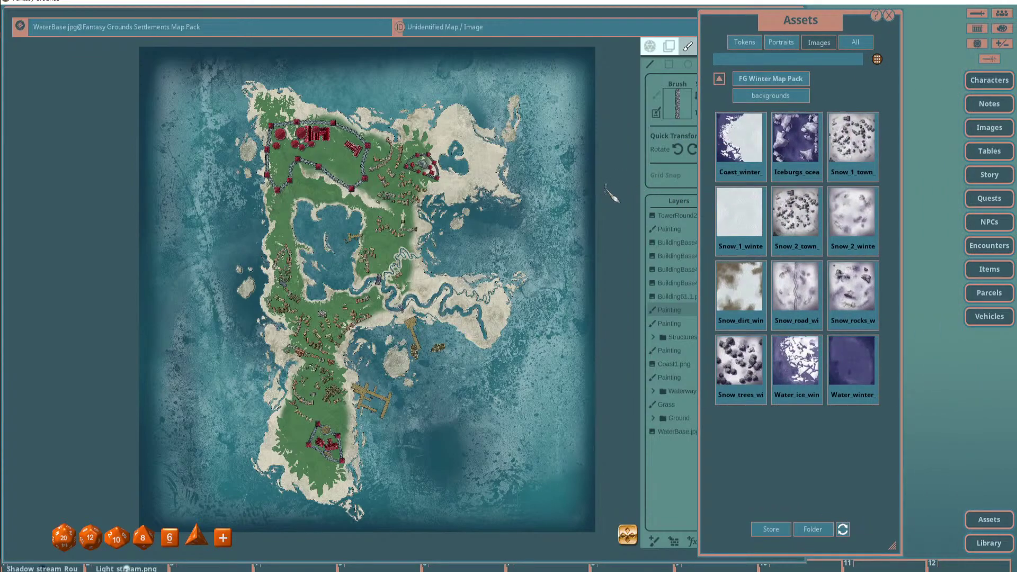
pyautogui.click(794, 222)
pyautogui.moveTo(507, 150); pyautogui.dragTo(155, 55)
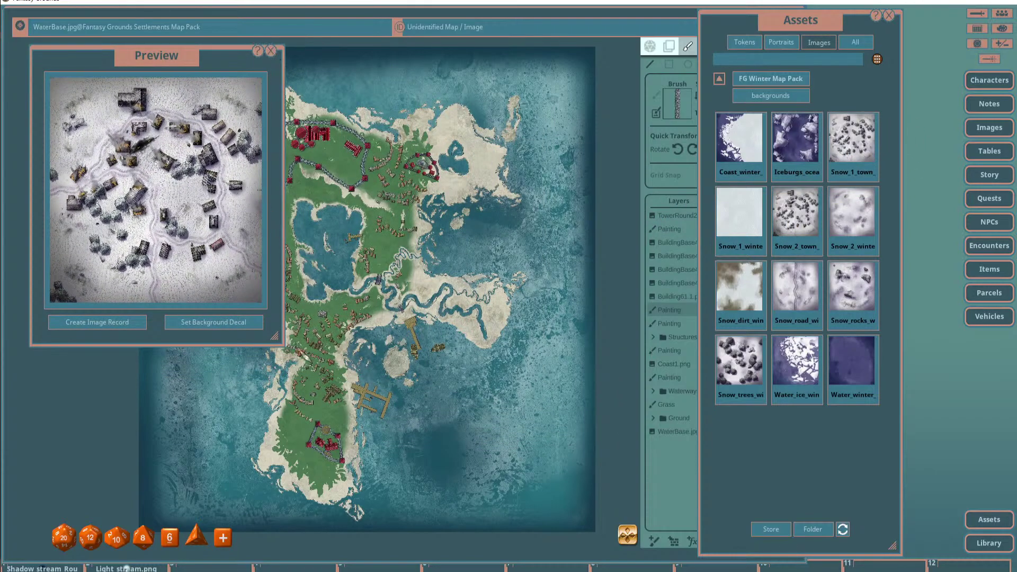
pyautogui.moveTo(285, 345); pyautogui.dragTo(871, 570)
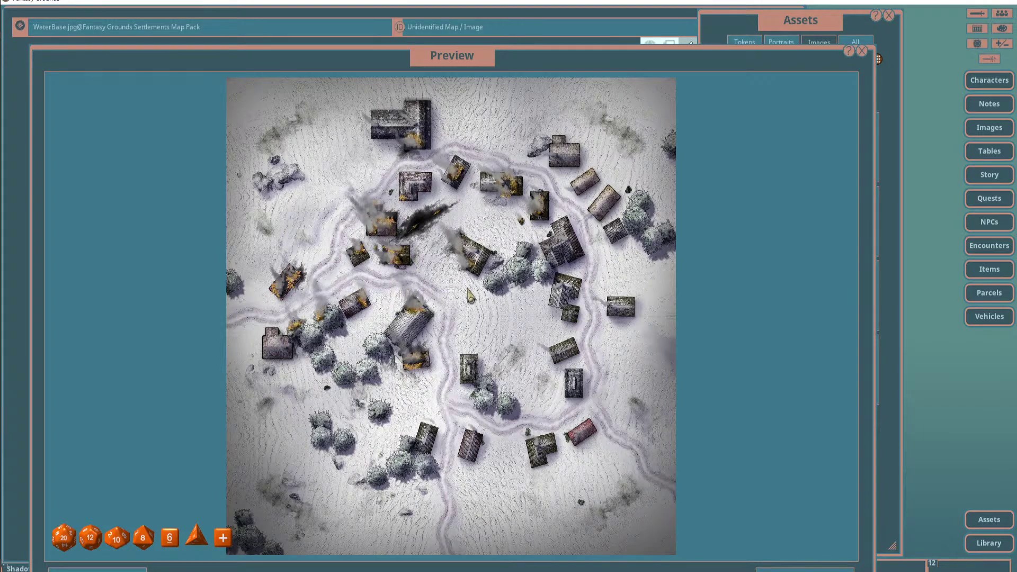
# Preview the Snow_1_town winter background at large size and close the preview.
pyautogui.click(789, 32)
pyautogui.moveTo(790, 32); pyautogui.dragTo(792, 67)
pyautogui.click(847, 172)
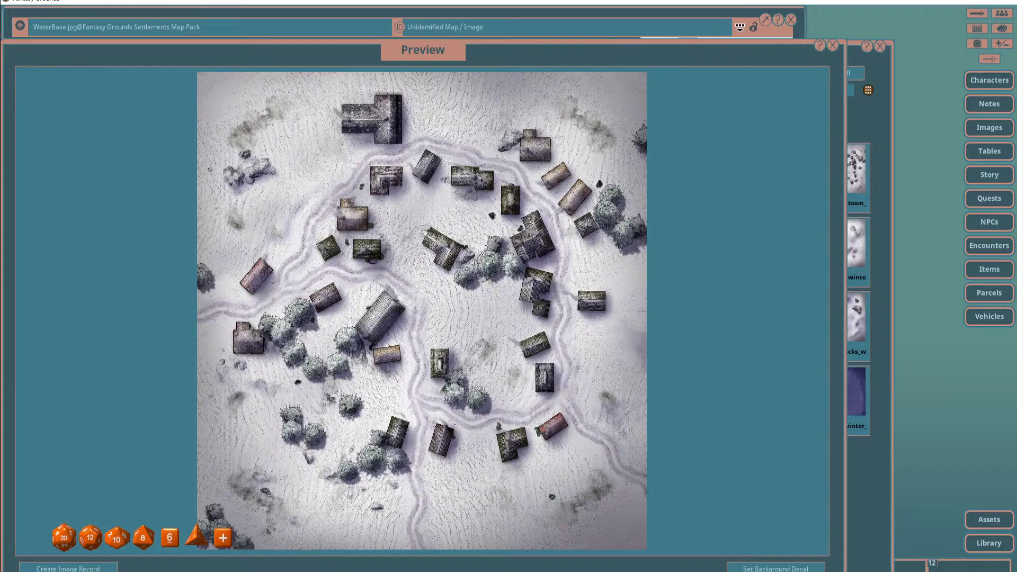
pyautogui.moveTo(435, 45)
pyautogui.mouseDown()
pyautogui.moveTo(450, 58)
pyautogui.moveTo(428, 22)
pyautogui.moveTo(482, 405)
pyautogui.moveTo(431, 18)
pyautogui.moveTo(430, 32)
pyautogui.mouseUp()
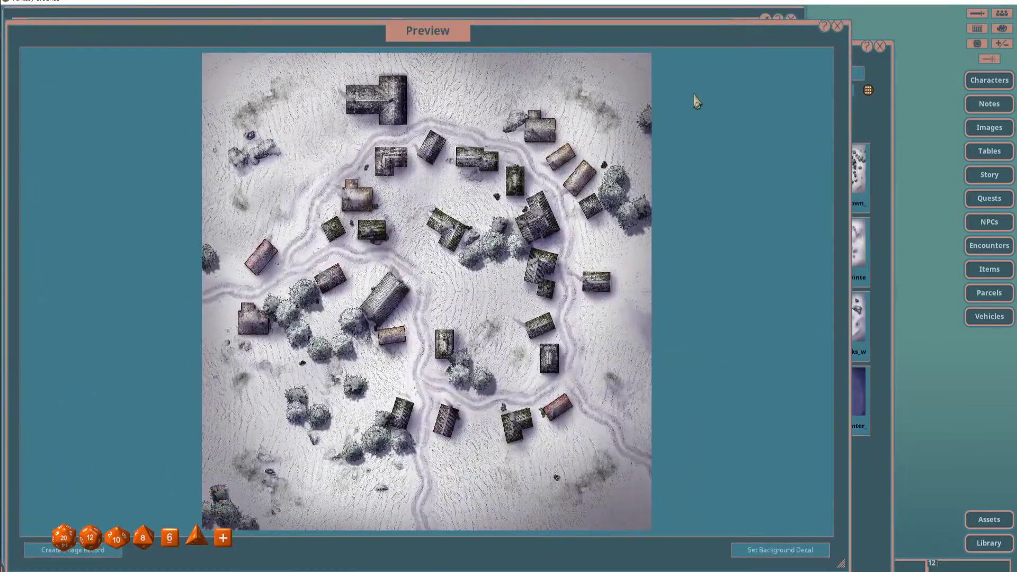
pyautogui.click(838, 26)
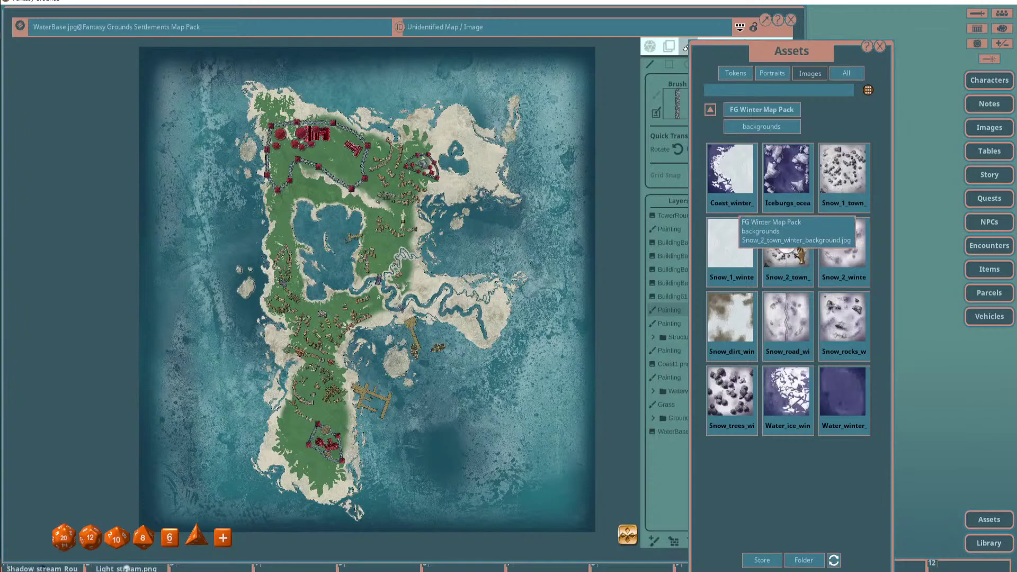
# Preview the Snow_2_town and Coast_winter backgrounds enlarged, close the preview and return to the top-level image folders.
pyautogui.click(780, 255)
pyautogui.moveTo(634, 397); pyautogui.dragTo(308, 319)
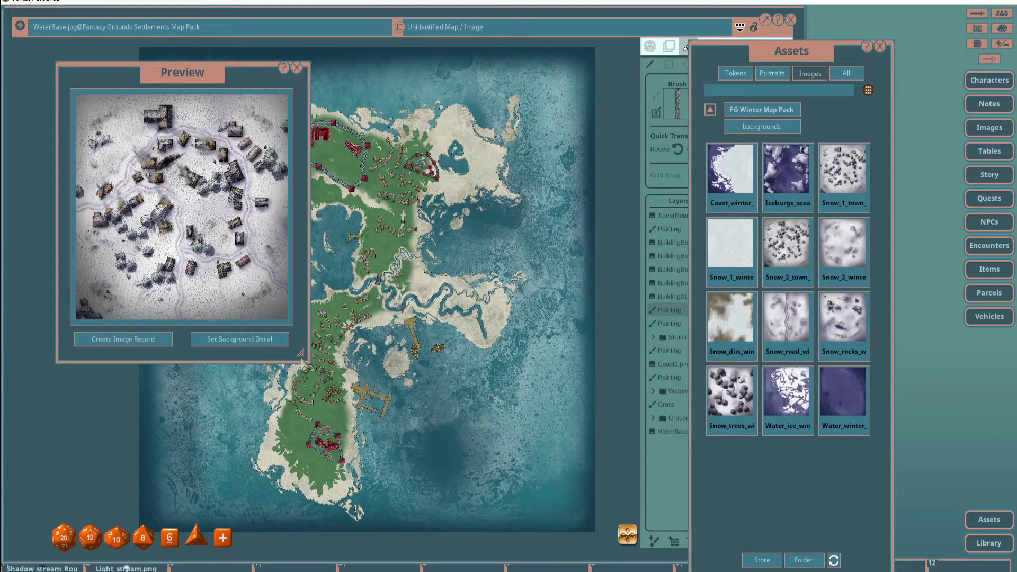
pyautogui.moveTo(304, 365); pyautogui.dragTo(594, 533)
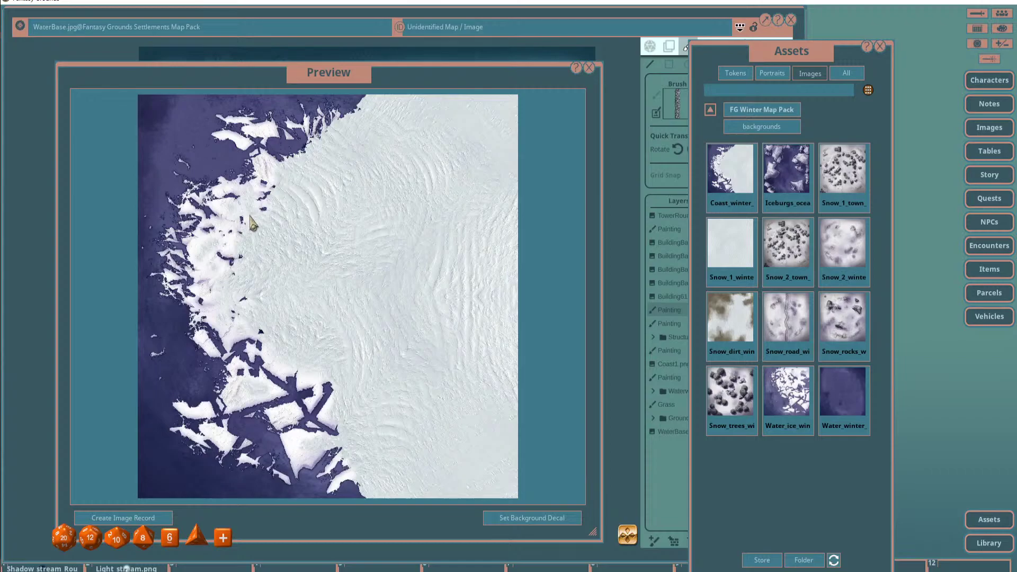
pyautogui.click(589, 67)
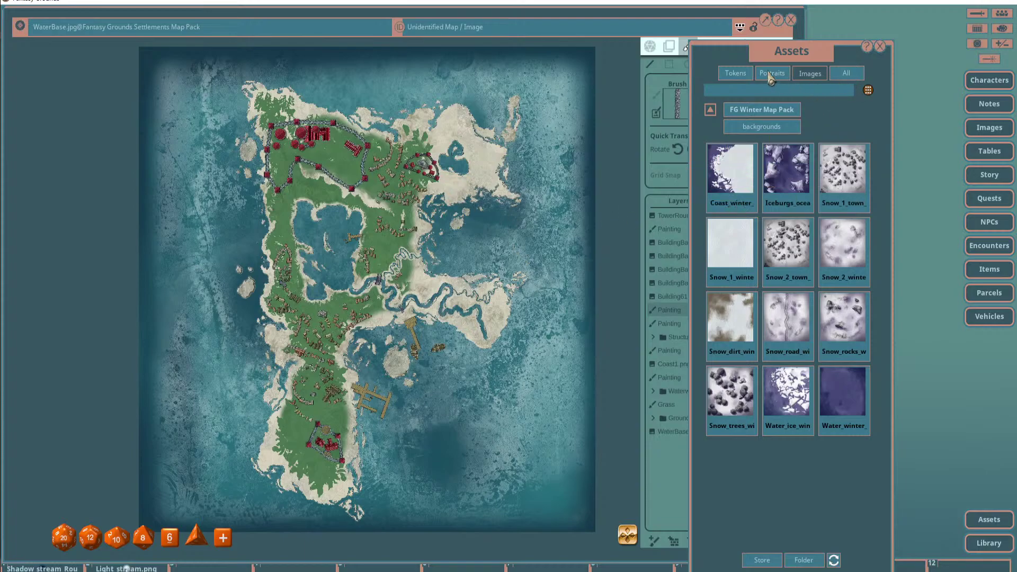
pyautogui.click(712, 110)
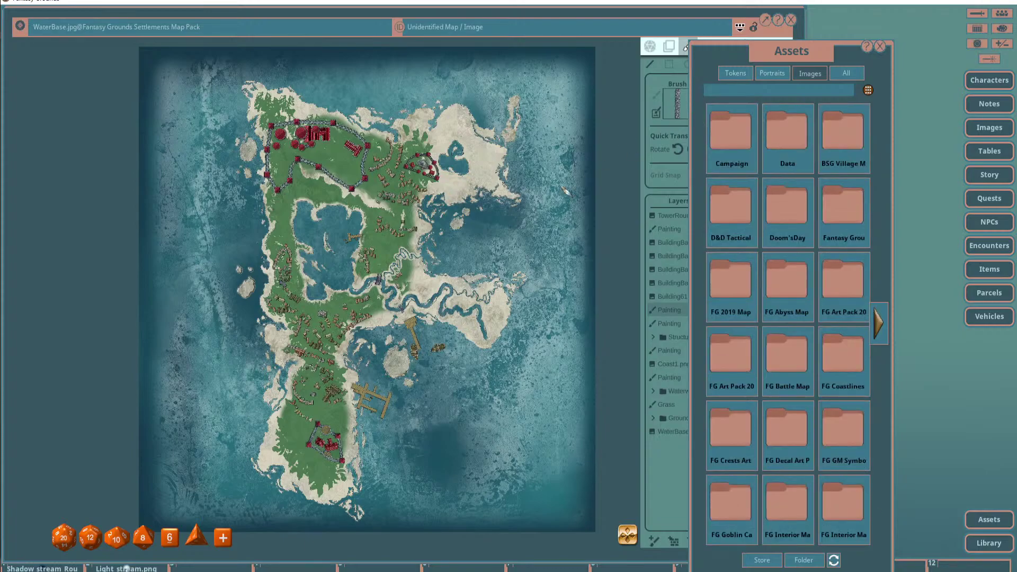
# Examine the settlement map at several zoom levels, including the castle, inland lake, villages and docks.
pyautogui.scroll(4, 318, 179)
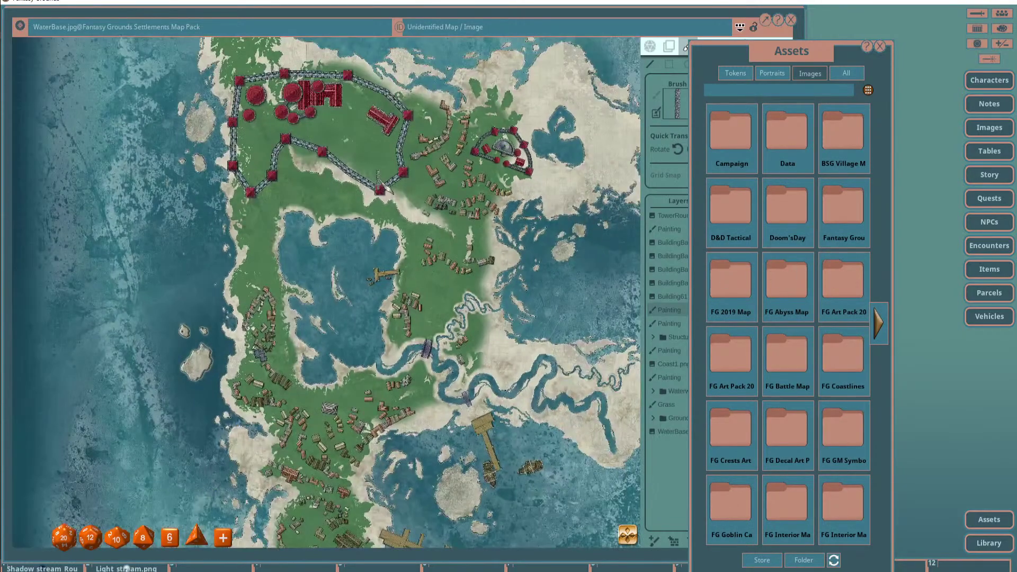
pyautogui.scroll(-5, 384, 183)
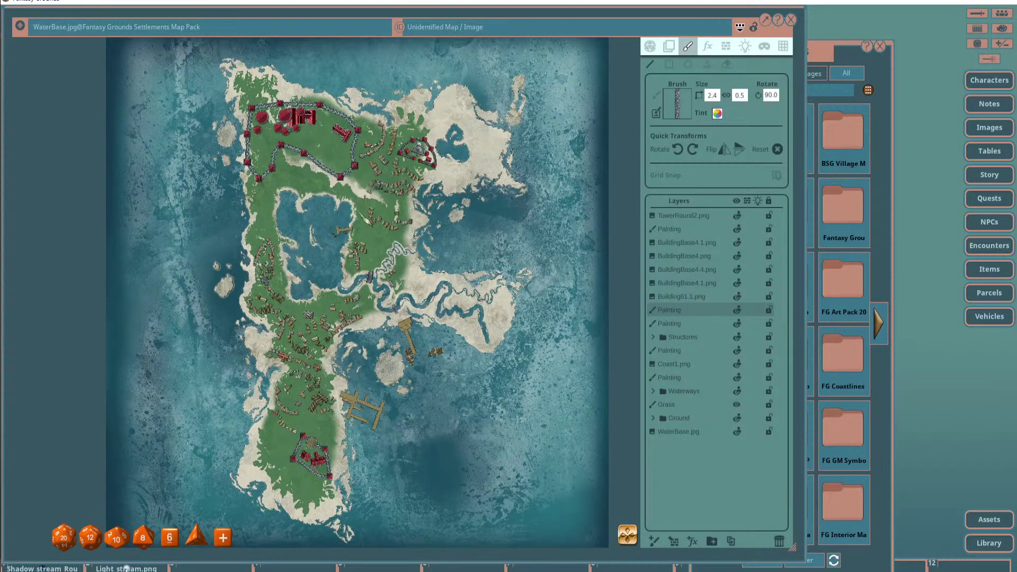
pyautogui.scroll(4, 329, 242)
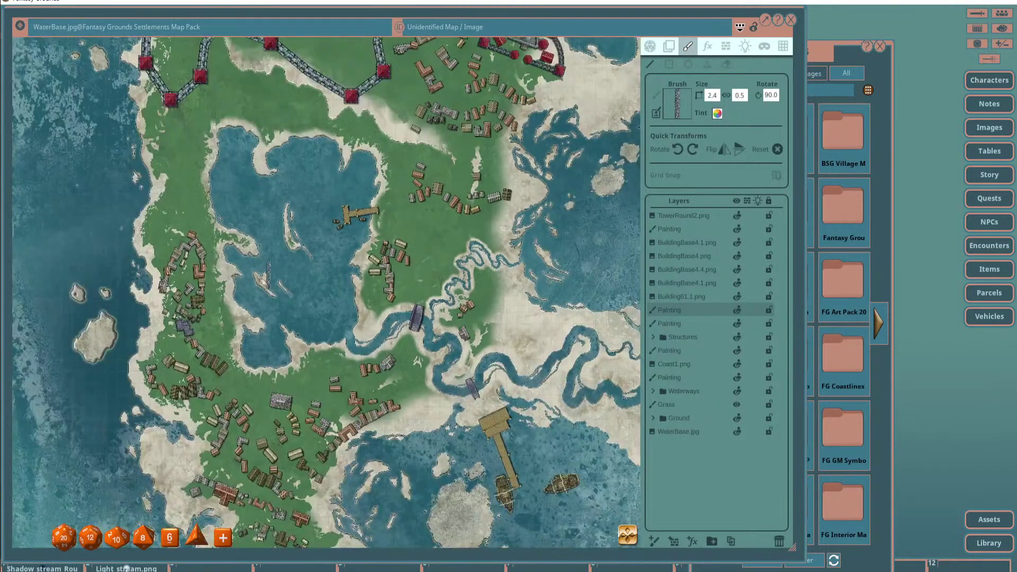
pyautogui.scroll(3, 205, 278)
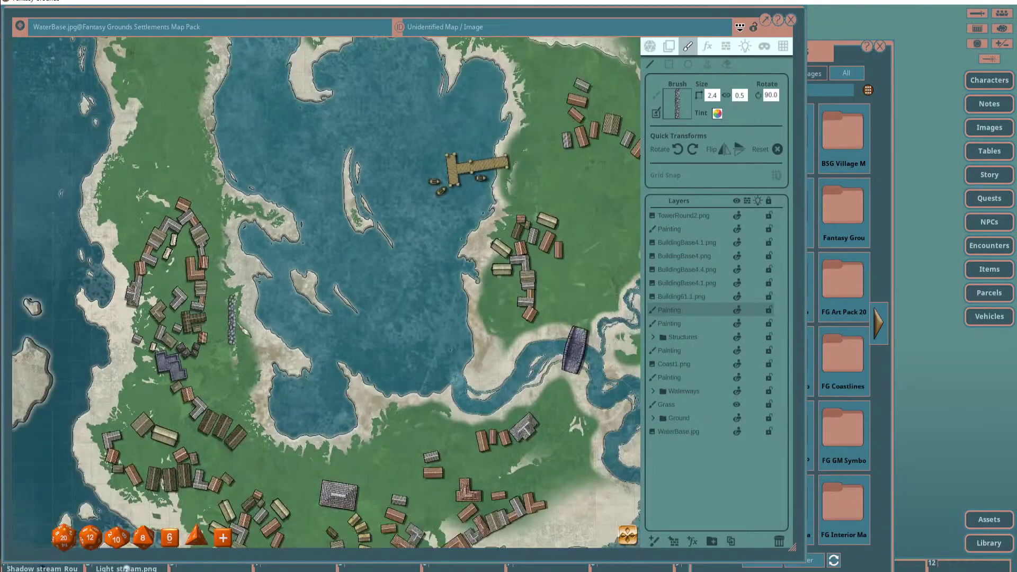
pyautogui.scroll(-5, 326, 291)
pyautogui.scroll(-2, 333, 286)
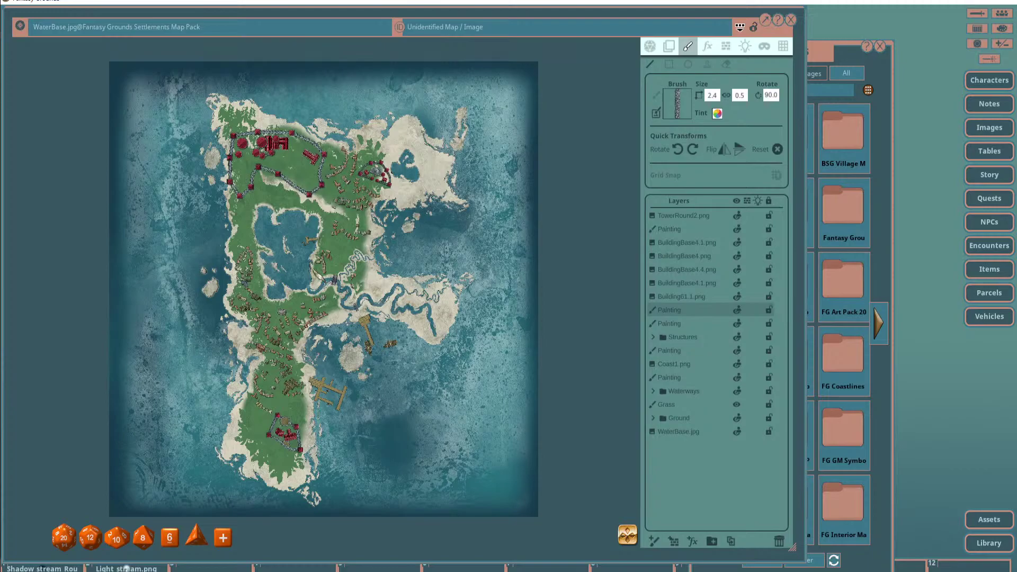
pyautogui.scroll(4, 307, 244)
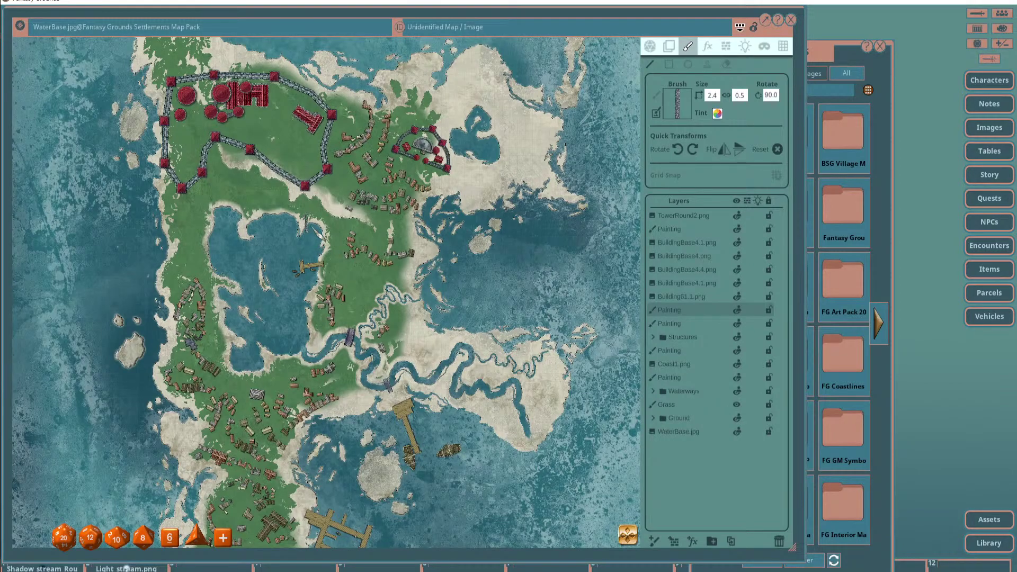
pyautogui.scroll(-3, 329, 247)
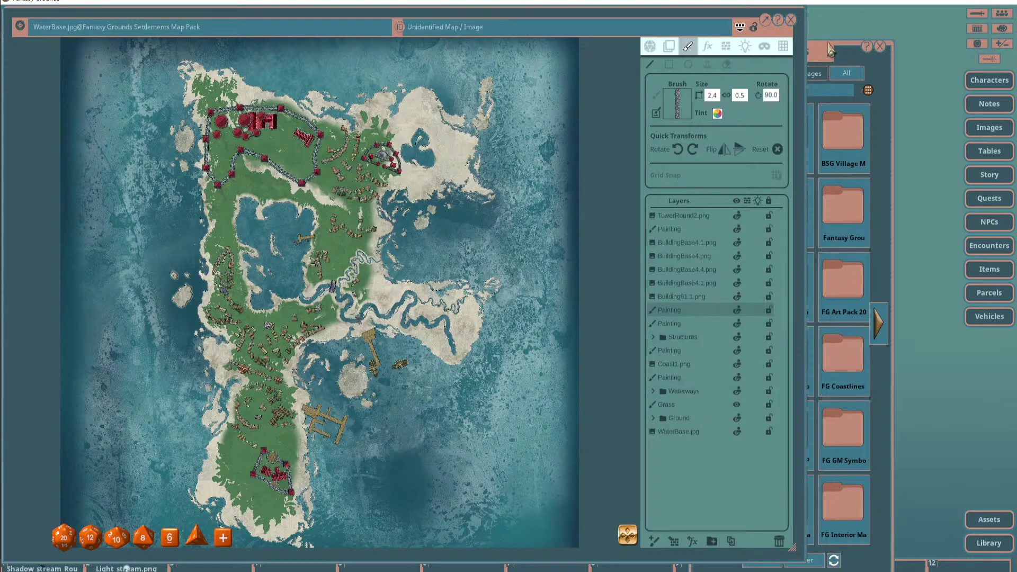
# Move the Assets window clear of the map's layer list and show the next set of image folders.
pyautogui.moveTo(811, 151); pyautogui.dragTo(886, 127)
pyautogui.click(954, 304)
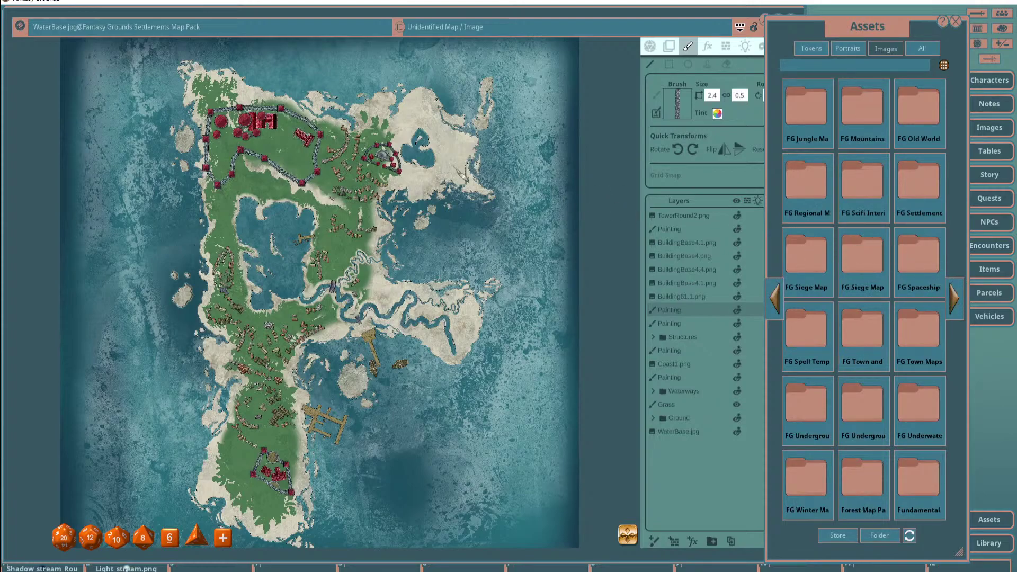
pyautogui.scroll(2, 276, 185)
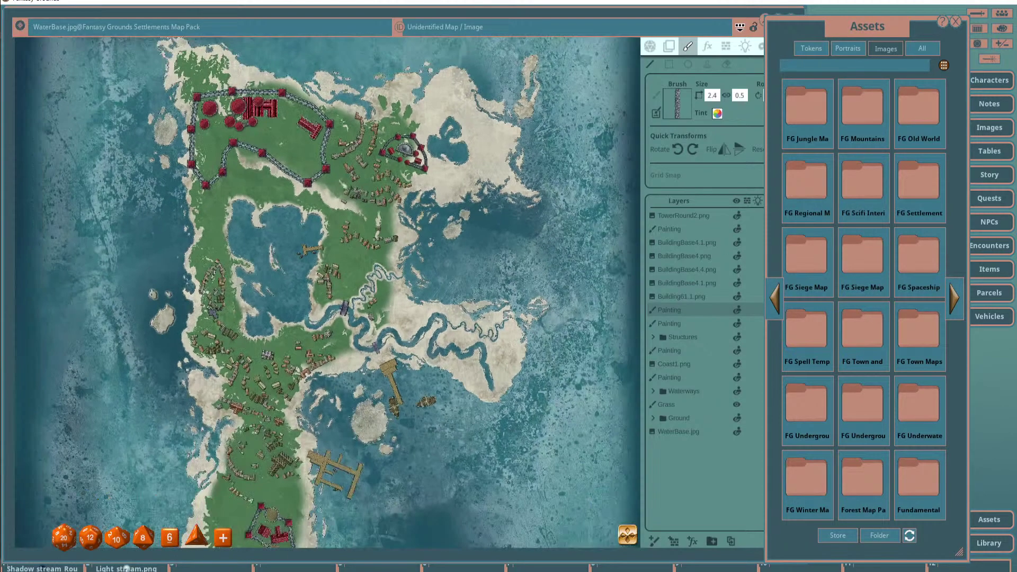
pyautogui.scroll(-4, 321, 175)
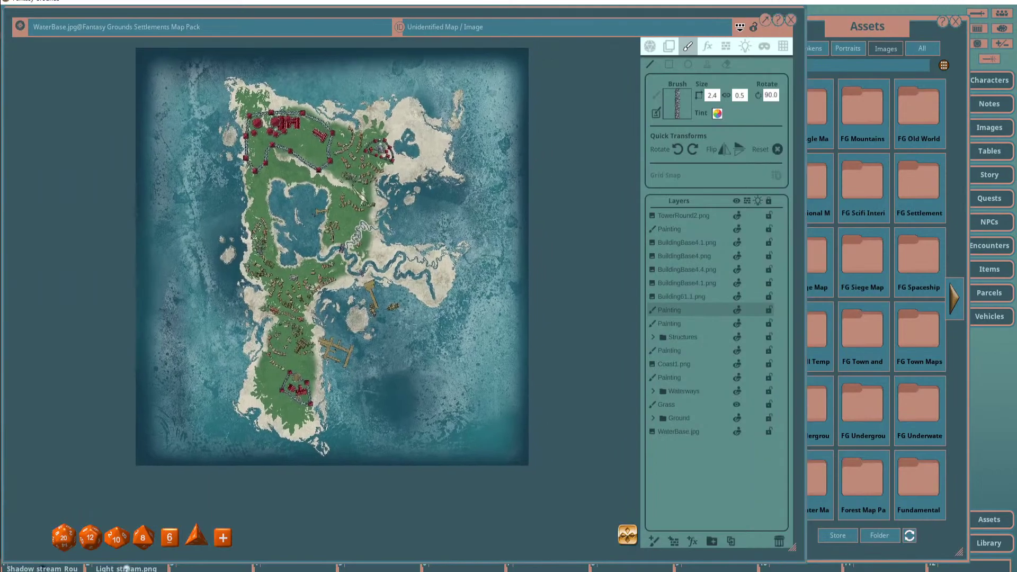
pyautogui.scroll(3, 307, 174)
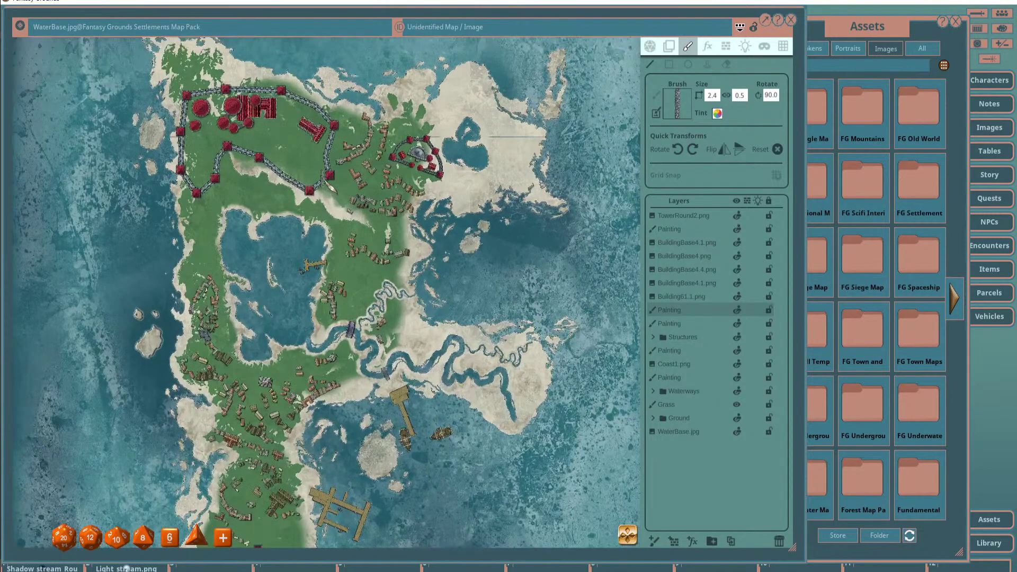
# Select the TowerRound2.png layer and open the Flora decorations of the FG Settlements Map Pack in the image assets.
pyautogui.click(701, 216)
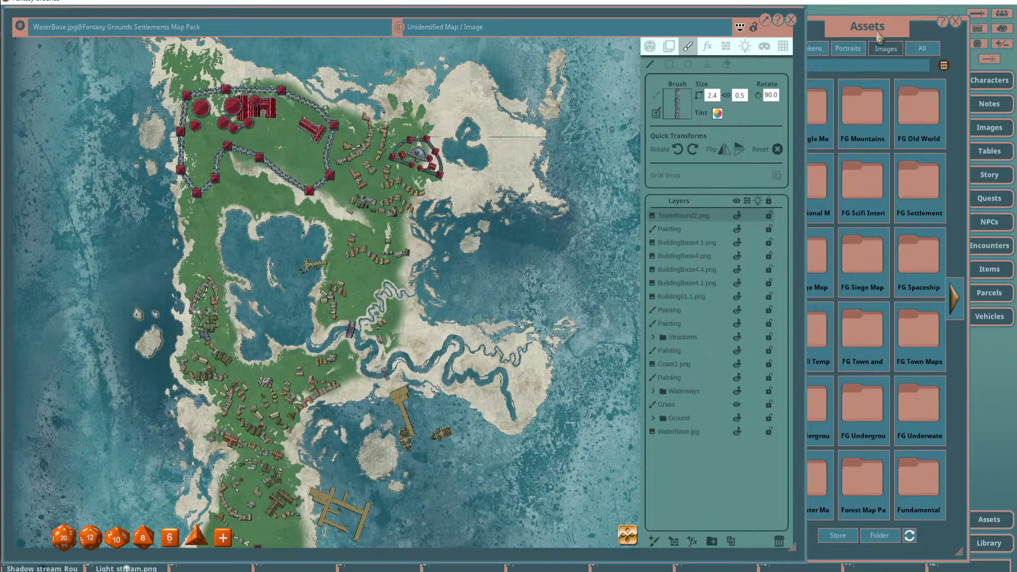
pyautogui.click(948, 290)
pyautogui.click(920, 193)
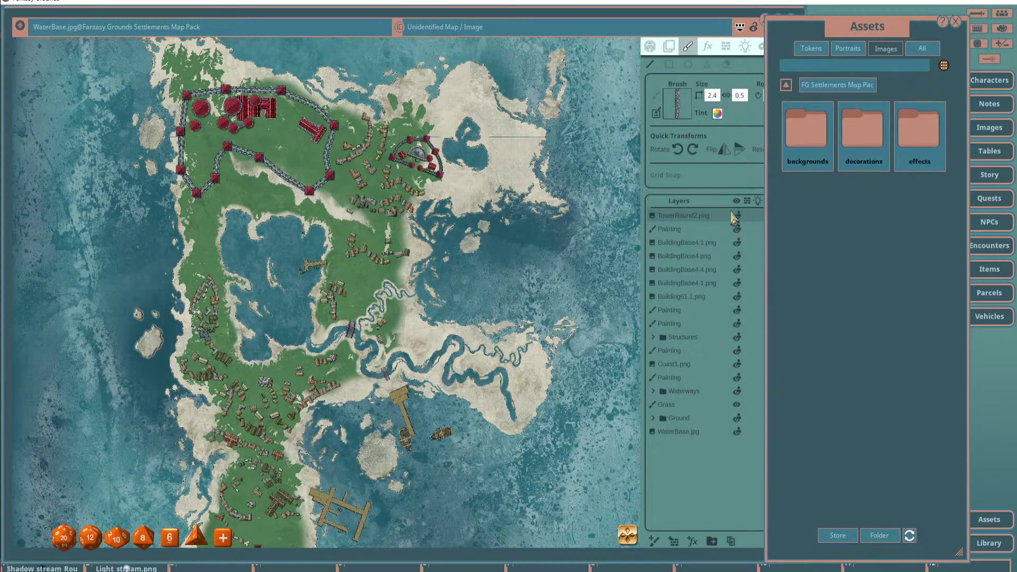
pyautogui.click(861, 132)
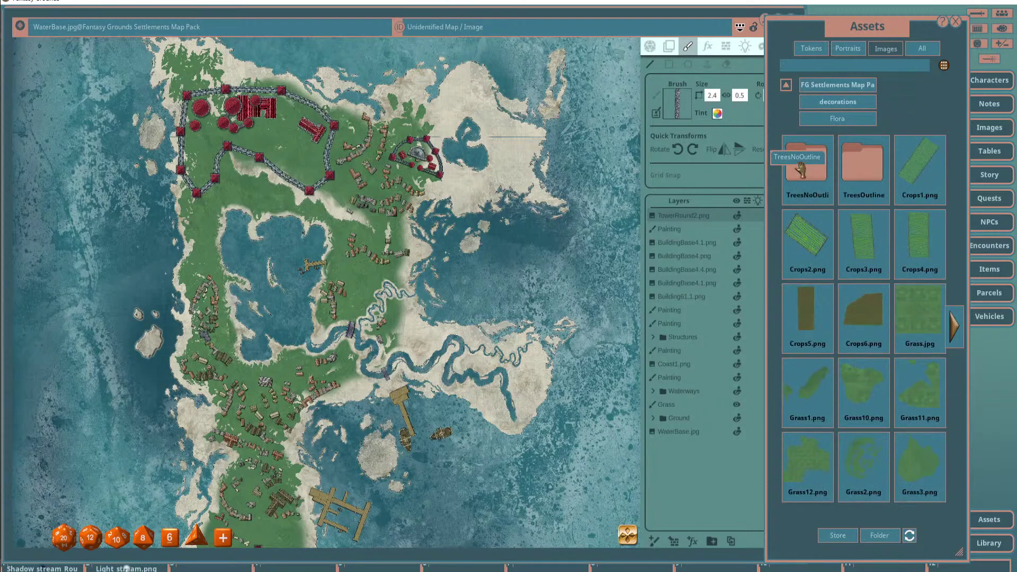
# View the TreesNoOutline images within Flora and open the Land&Water decorations folder.
pyautogui.scroll(1, 588, 156)
pyautogui.click(490, 209)
pyautogui.scroll(1, 572, 170)
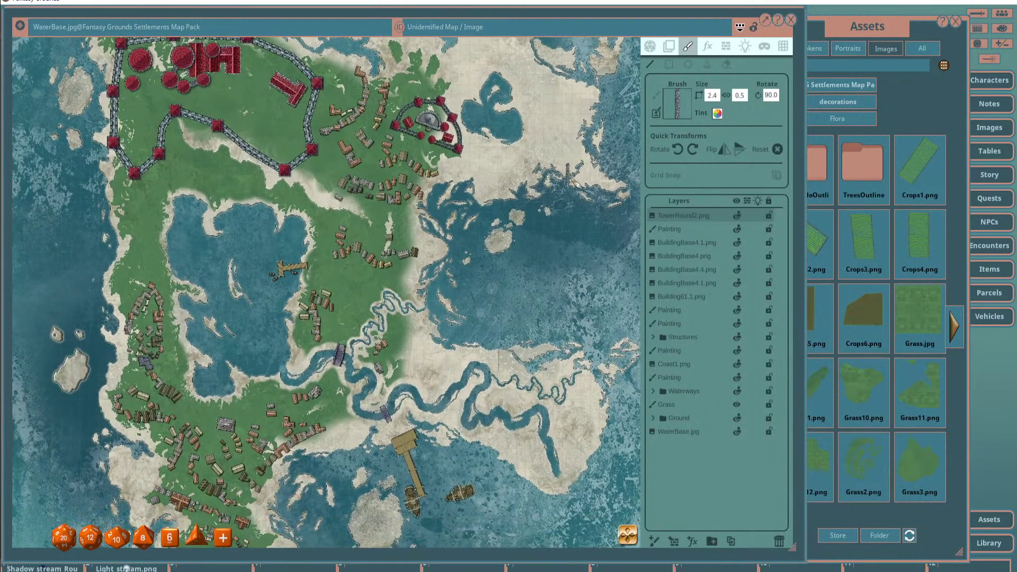
pyautogui.click(853, 40)
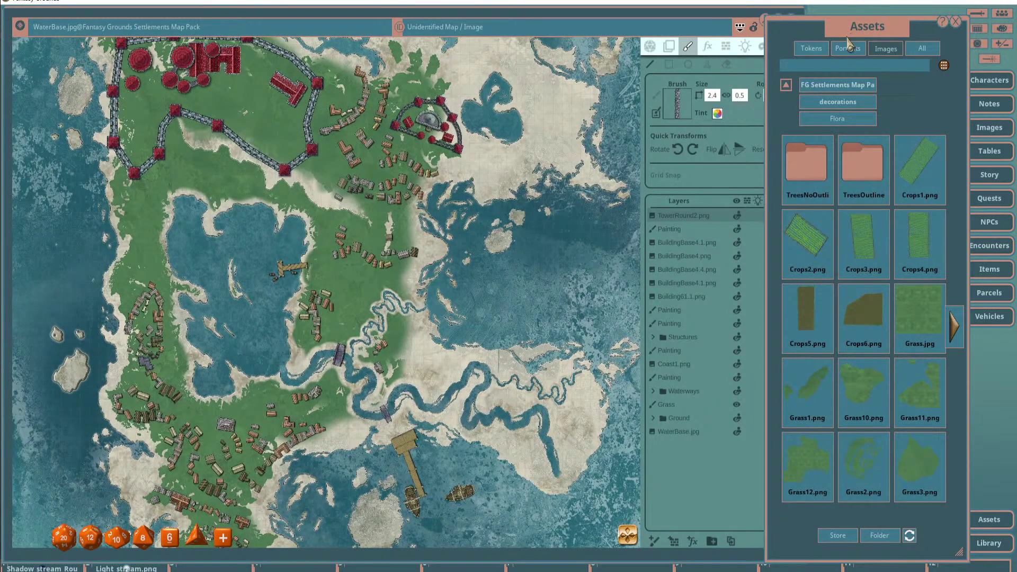
pyautogui.click(809, 168)
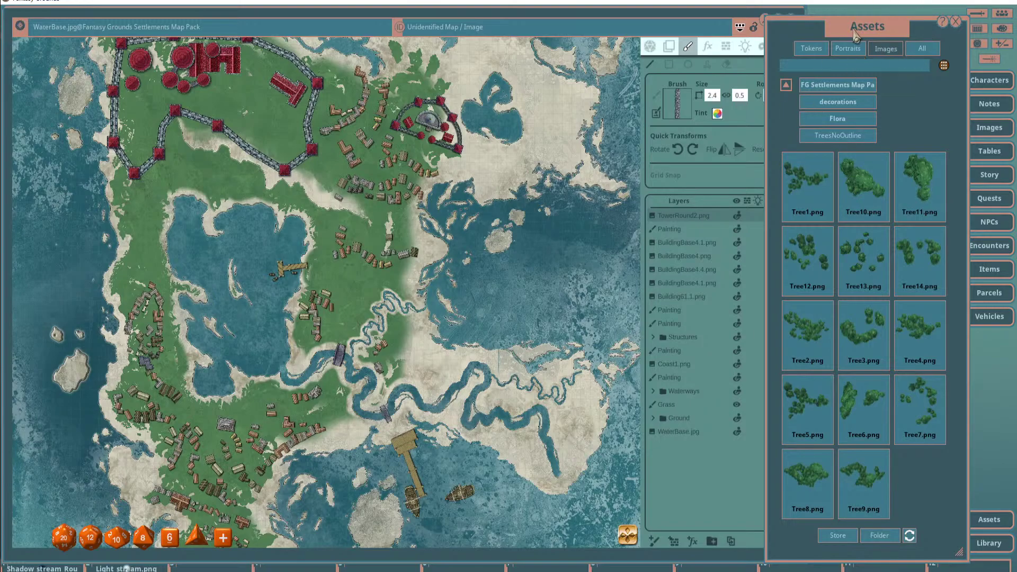
pyautogui.click(843, 103)
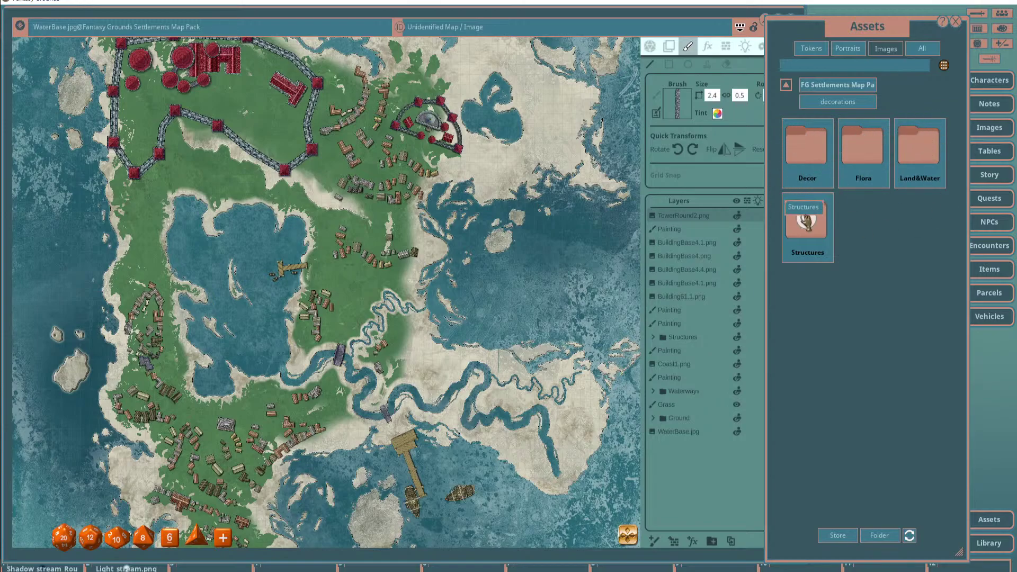
pyautogui.click(919, 153)
# Load the Cliff1_brush image as the brush at size 1.9 by 3.8 and paint a long north-south cliff in the eastern sea.
pyautogui.moveTo(863, 159); pyautogui.dragTo(680, 116)
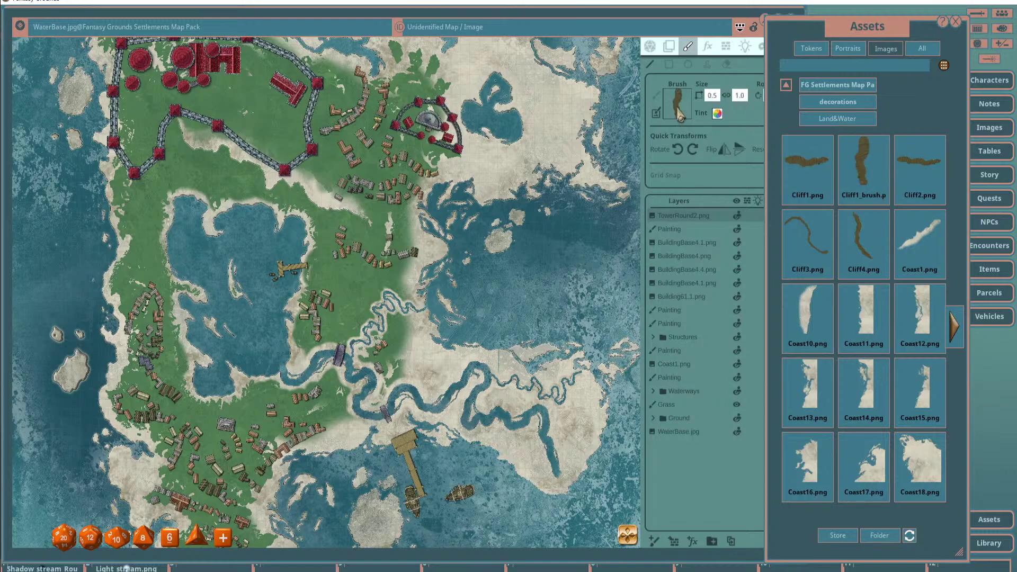
pyautogui.scroll(3, 373, 220)
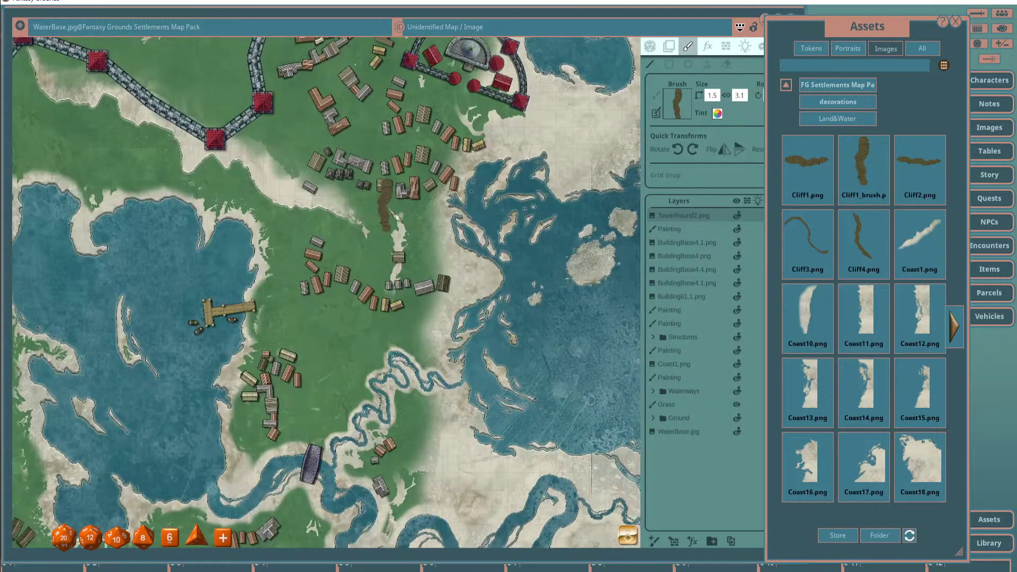
pyautogui.moveTo(386, 159); pyautogui.dragTo(386, 249)
pyautogui.scroll(-4, 381, 228)
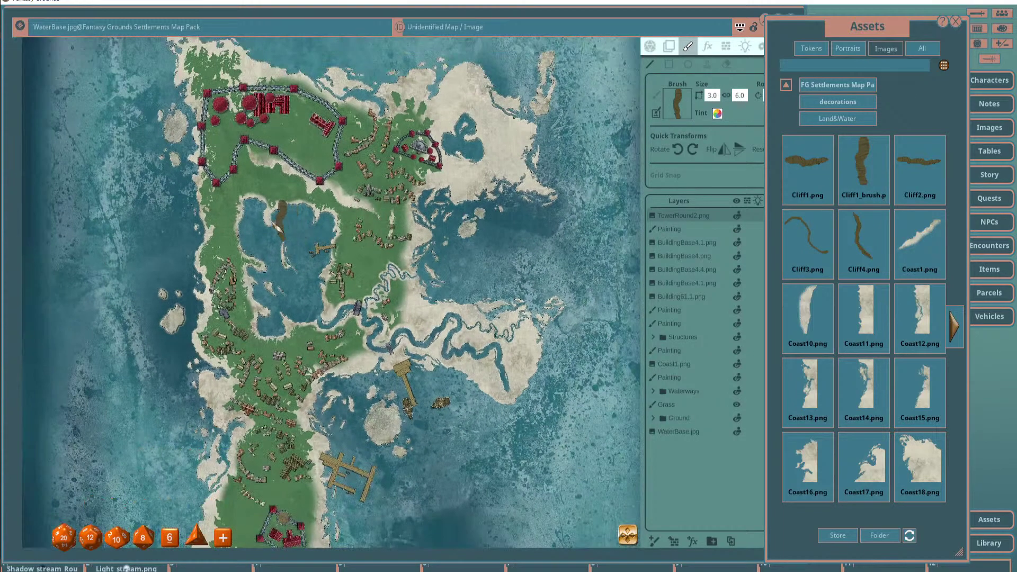
pyautogui.scroll(-2, 233, 217)
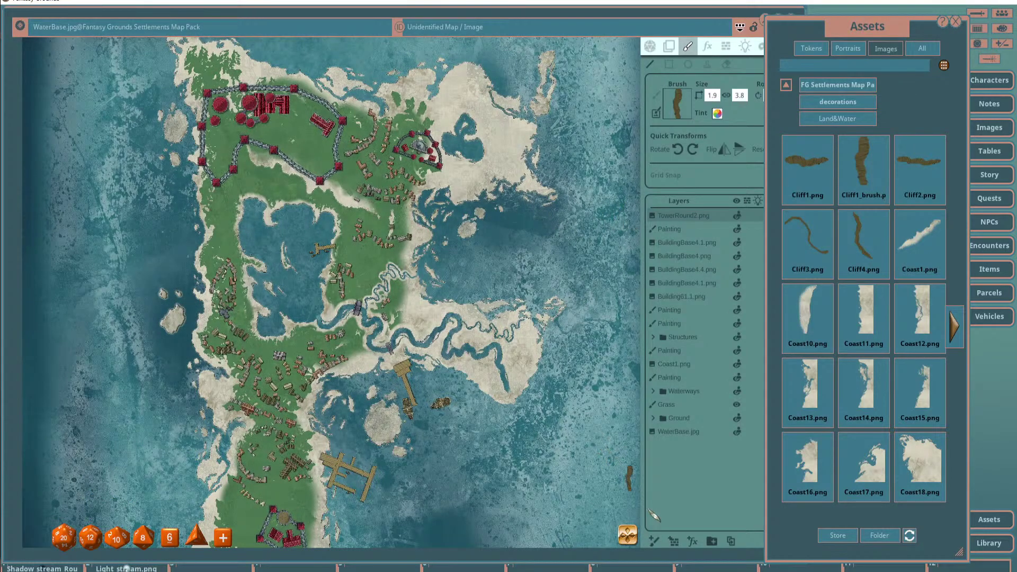
pyautogui.moveTo(477, 165); pyautogui.dragTo(371, 169)
pyautogui.moveTo(472, 110); pyautogui.dragTo(479, 450)
# Paint a curved cliff around the east side of the small lake on the northeastern peninsula.
pyautogui.scroll(4, 503, 339)
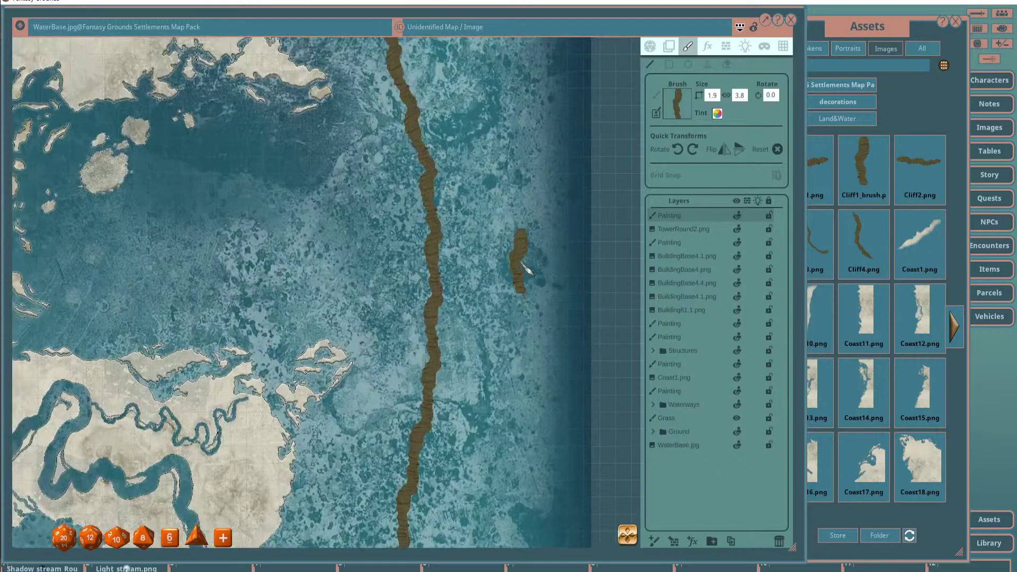
pyautogui.scroll(-4, 524, 268)
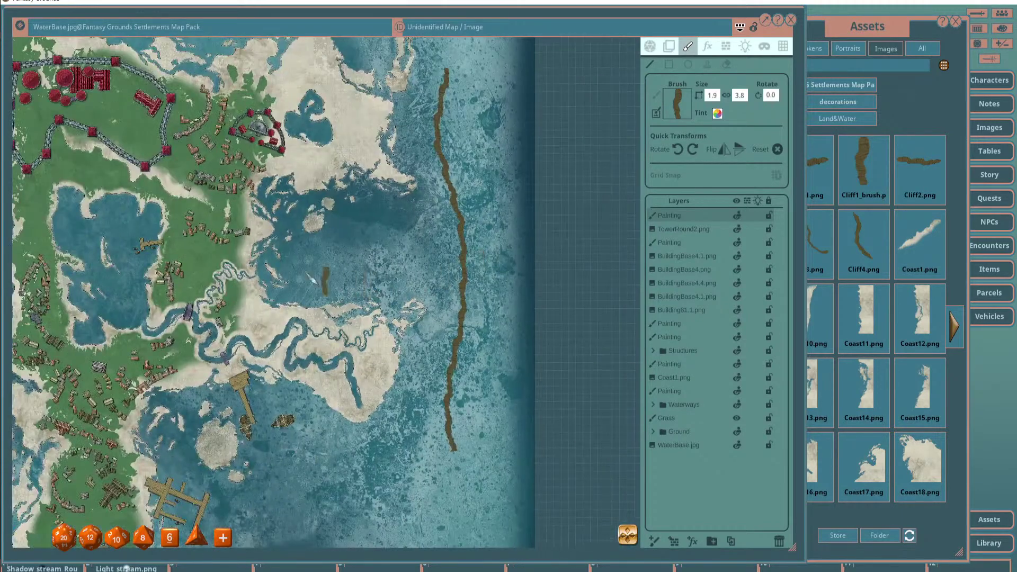
pyautogui.scroll(3, 323, 275)
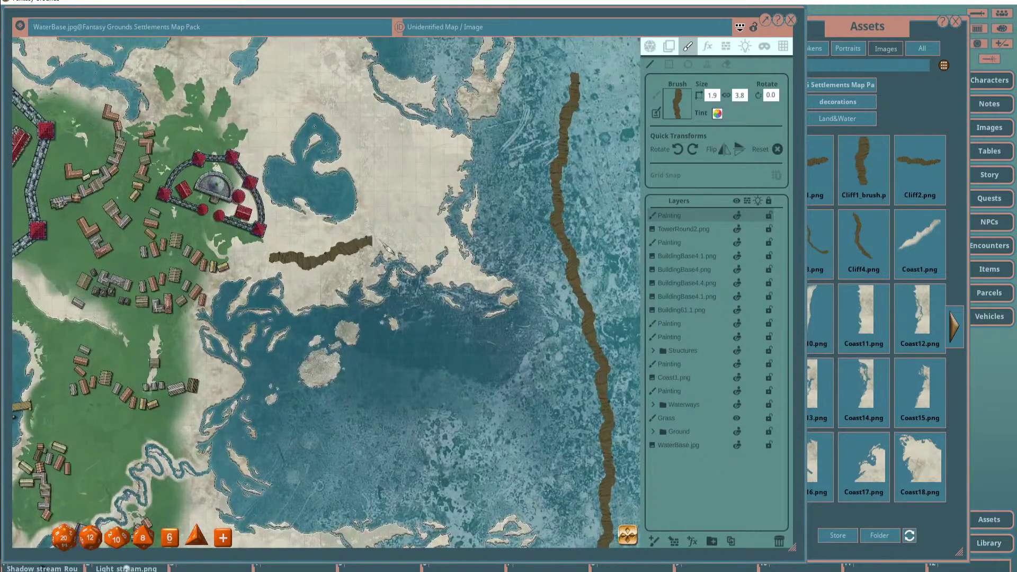
pyautogui.moveTo(371, 241)
pyautogui.mouseDown()
pyautogui.moveTo(410, 194)
pyautogui.moveTo(398, 148)
pyautogui.moveTo(352, 91)
pyautogui.moveTo(307, 79)
pyautogui.mouseUp()
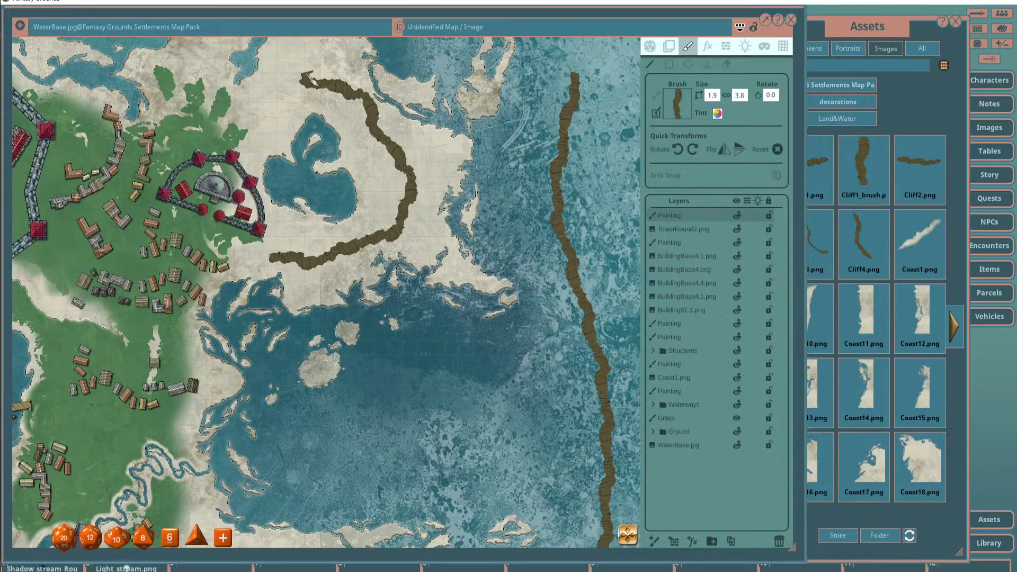
# Look over the painted cliffs on the map and delete the top painting layer that contains them.
pyautogui.scroll(-3, 255, 129)
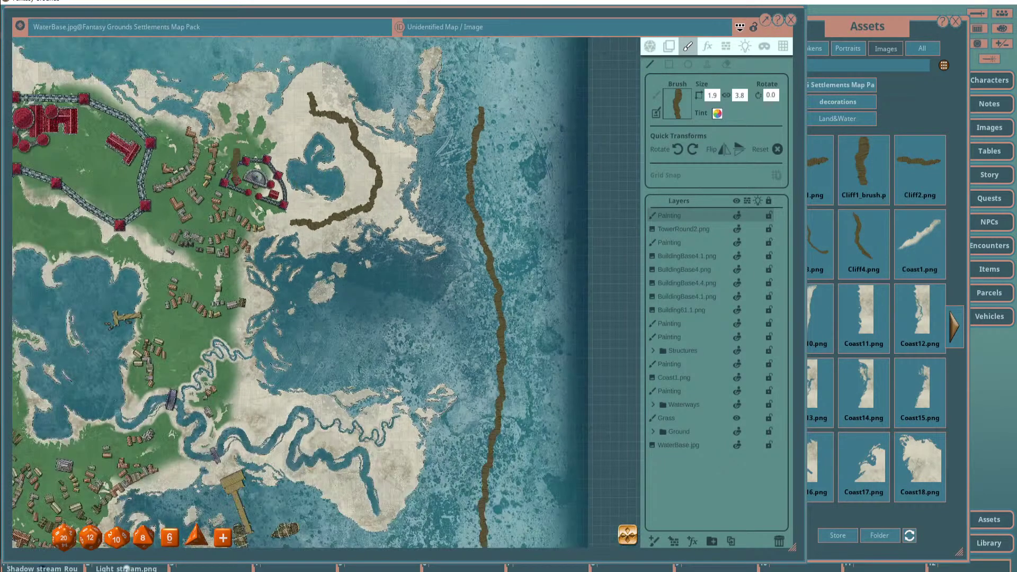
pyautogui.moveTo(303, 347); pyautogui.dragTo(444, 264)
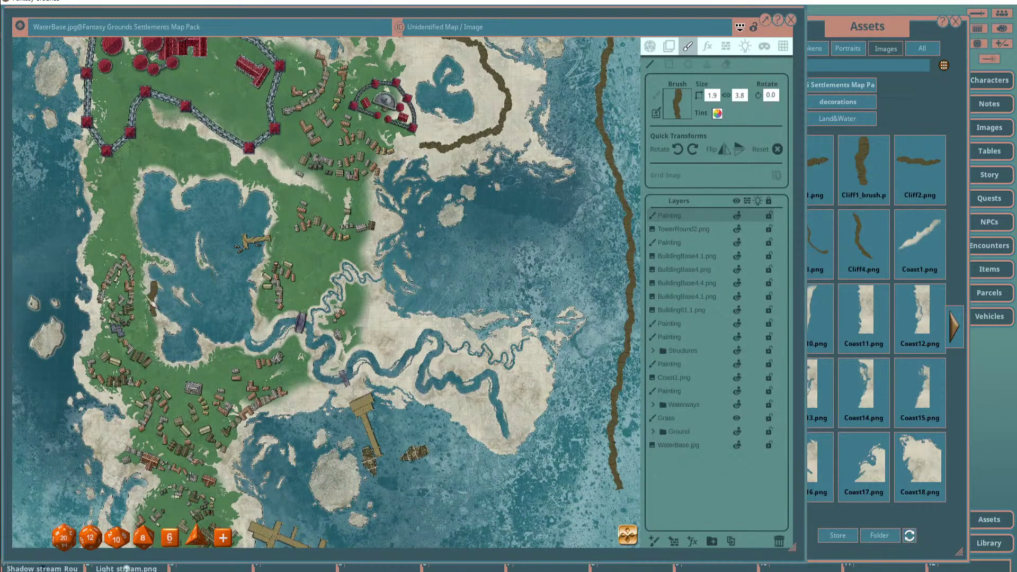
pyautogui.scroll(3, 69, 289)
pyautogui.scroll(-3, 93, 273)
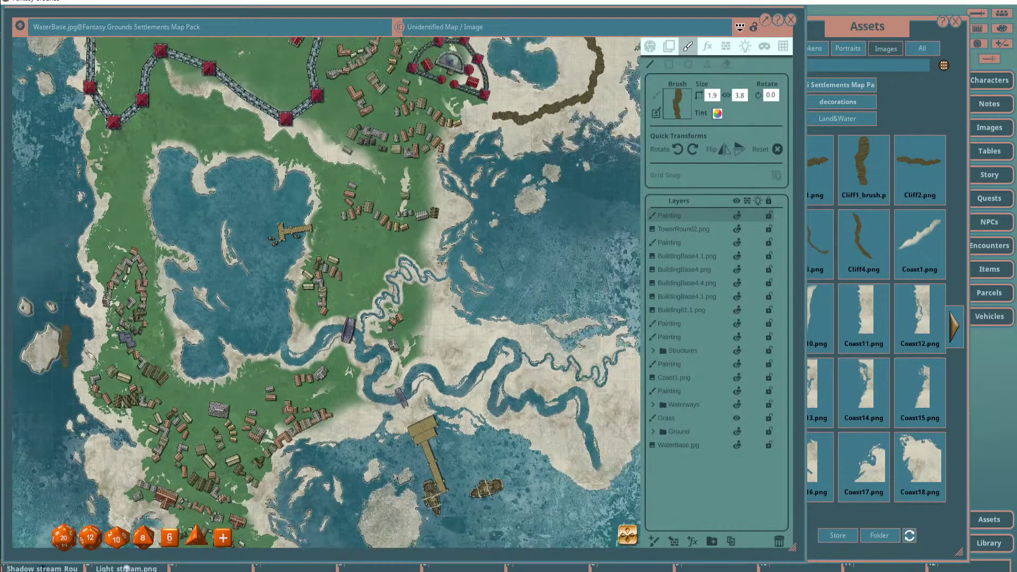
pyautogui.scroll(-2, 111, 371)
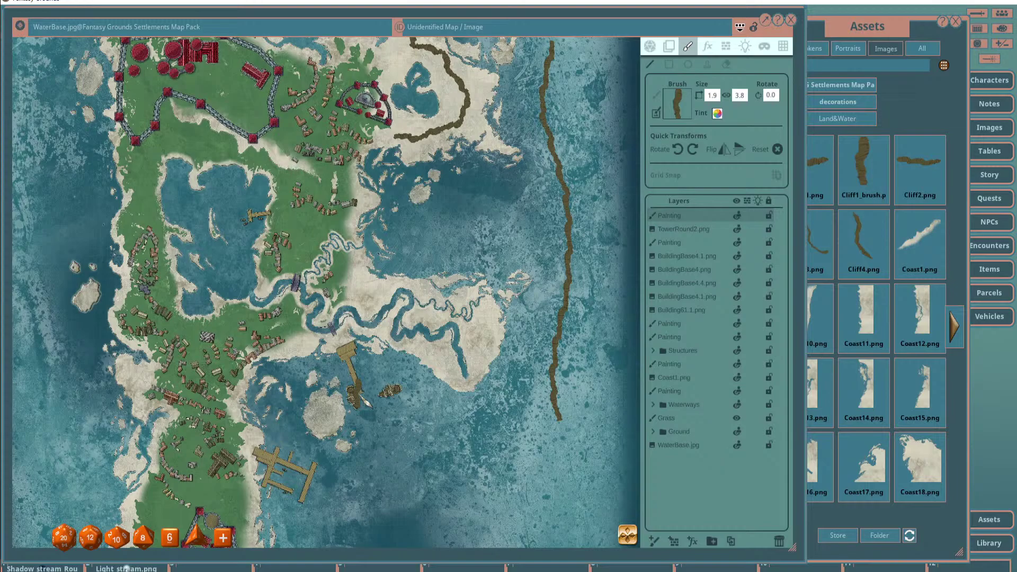
pyautogui.scroll(-3, 365, 403)
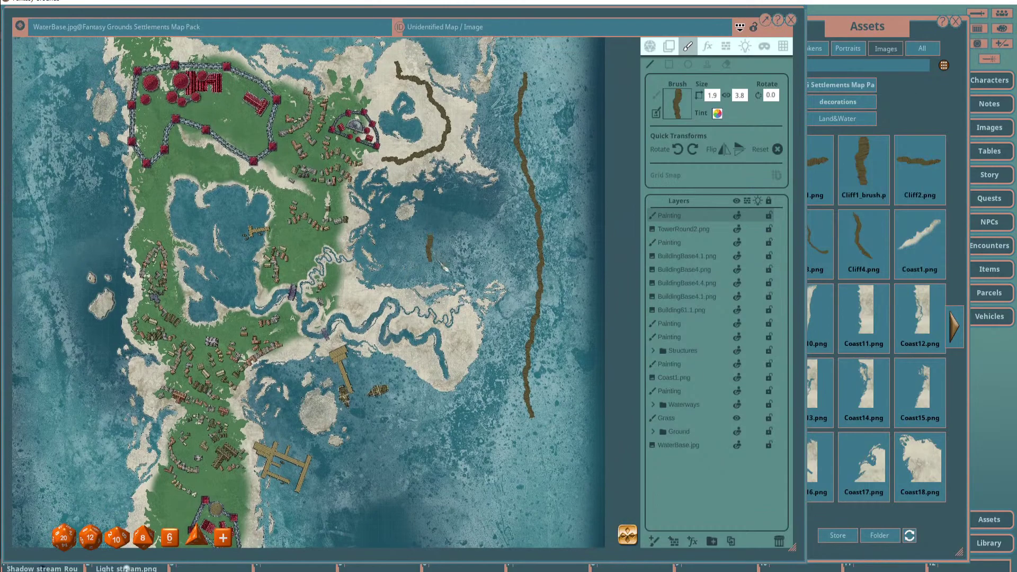
pyautogui.click(783, 539)
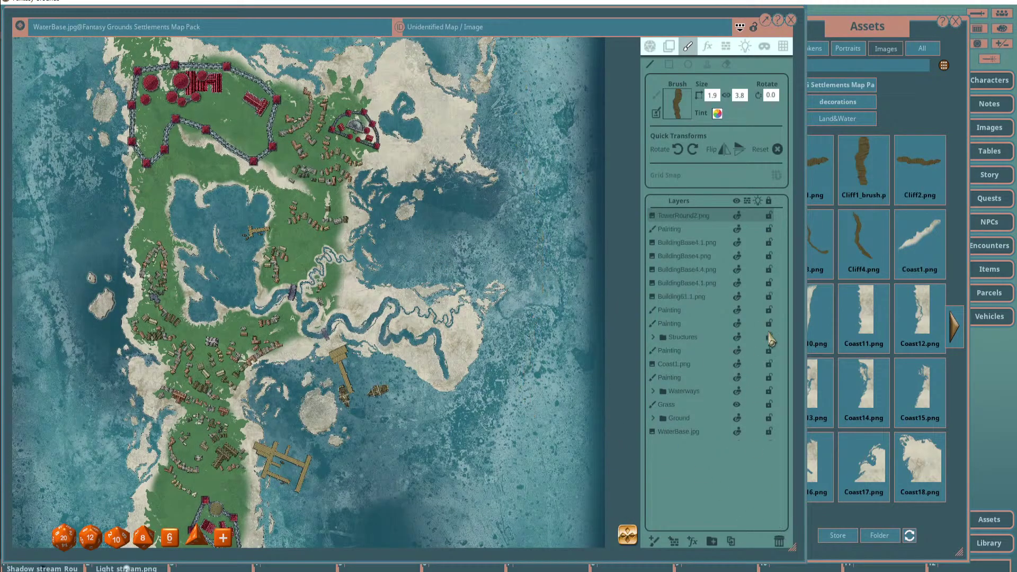
# Load a straight coast strip image as the brush at size 9.1 by 18.2 and paint a long north-south coast in the western sea.
pyautogui.click(858, 24)
pyautogui.moveTo(919, 244)
pyautogui.mouseDown()
pyautogui.moveTo(724, 147)
pyautogui.moveTo(673, 108)
pyautogui.mouseUp()
pyautogui.scroll(10, 410, 206)
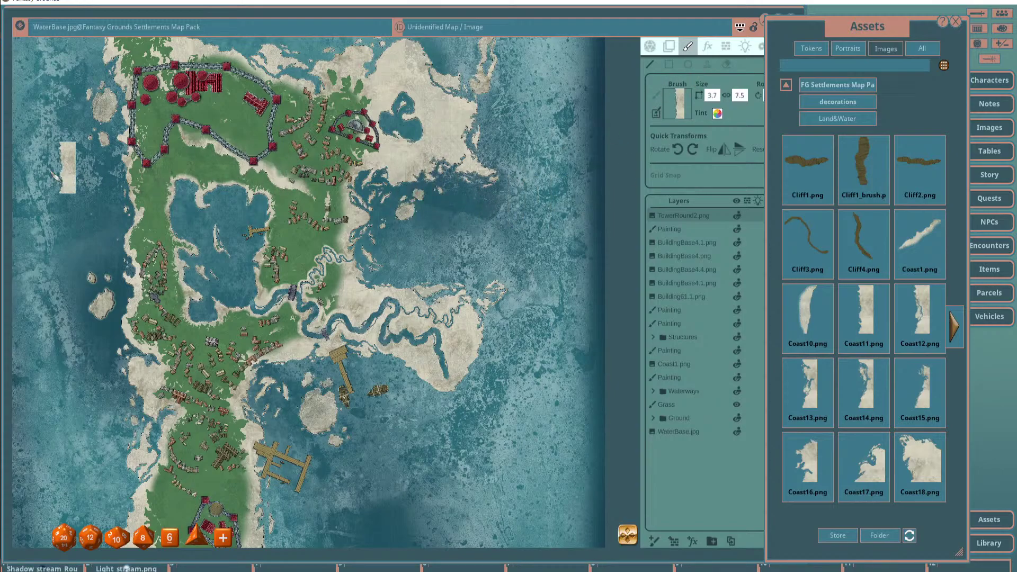
pyautogui.moveTo(64, 167); pyautogui.dragTo(312, 159)
pyautogui.scroll(5, 311, 159)
pyautogui.scroll(3, 310, 159)
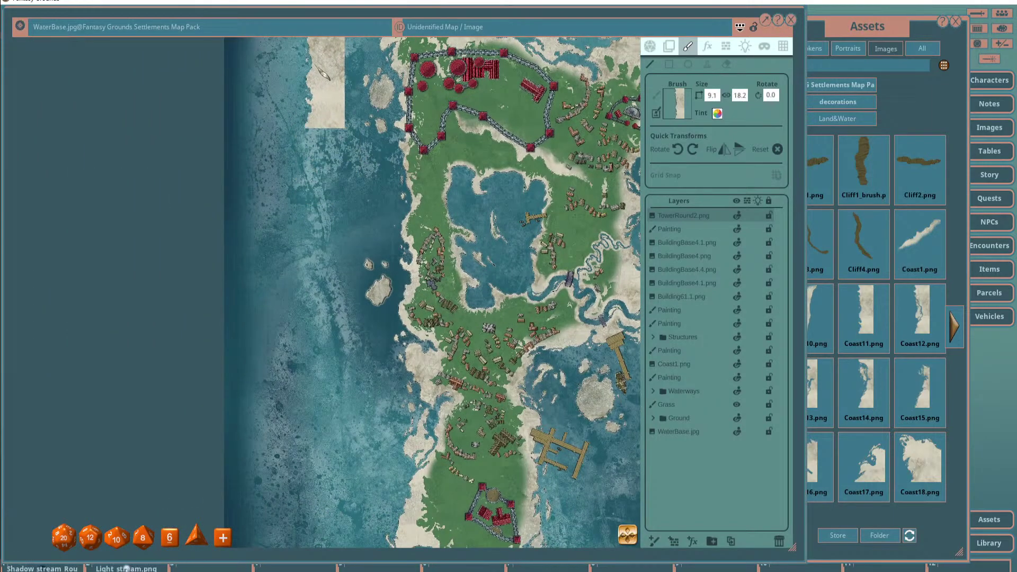
pyautogui.click(297, 167)
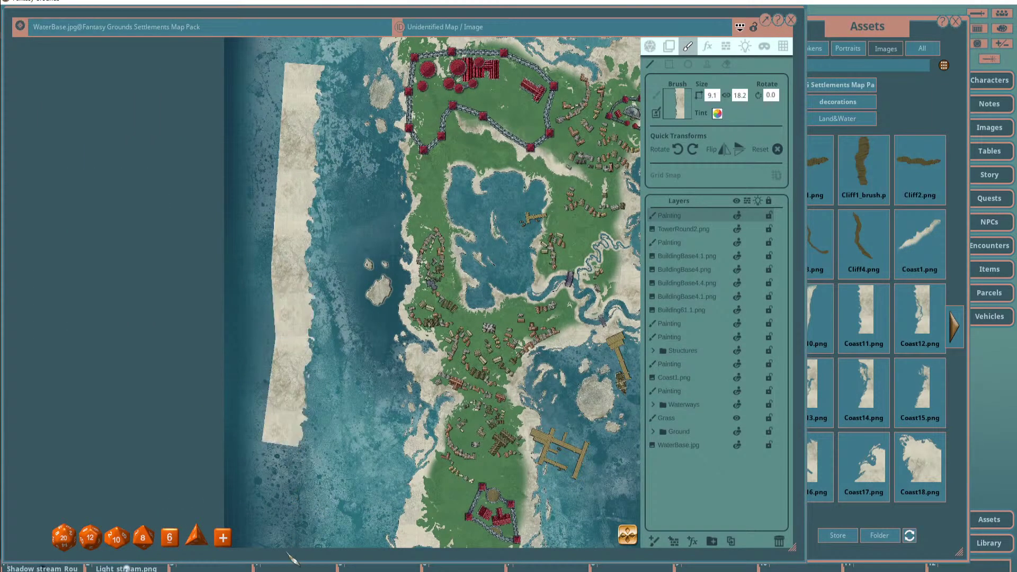
# Inspect the coast painted in the western sea up close and delete the painting layer that contains it.
pyautogui.scroll(3, 336, 217)
pyautogui.scroll(-4, 323, 170)
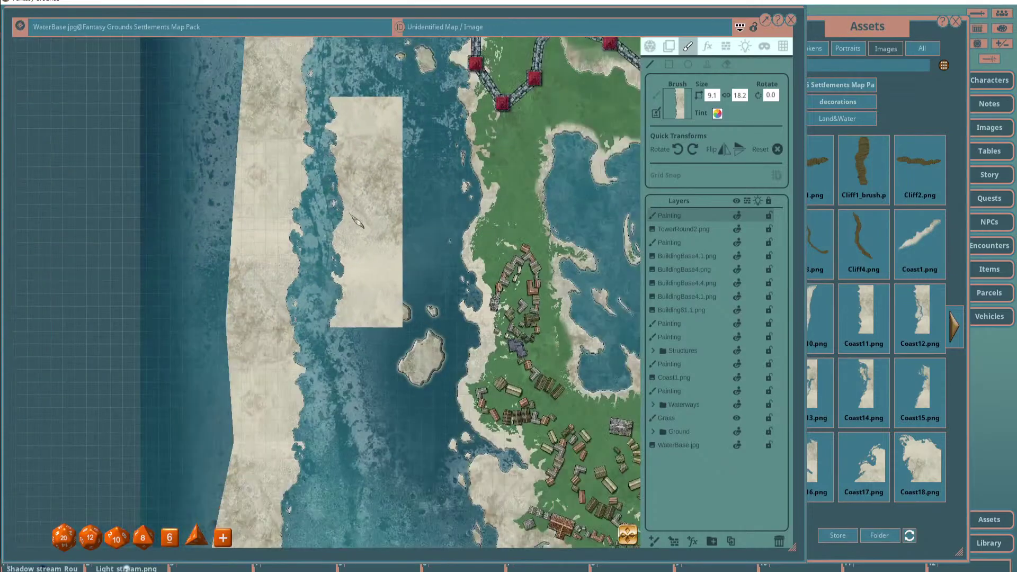
pyautogui.scroll(4, 323, 171)
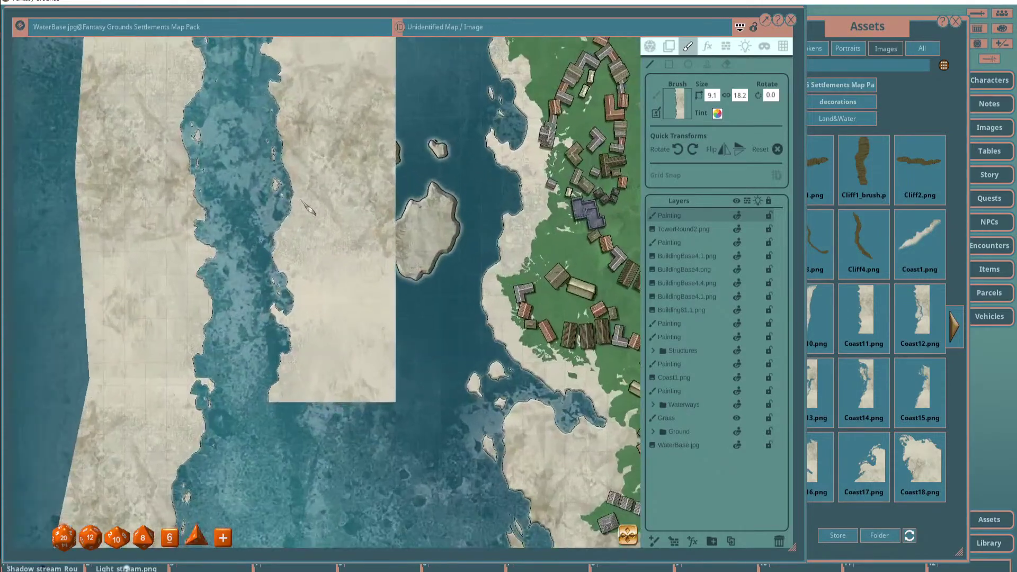
pyautogui.scroll(5, 310, 207)
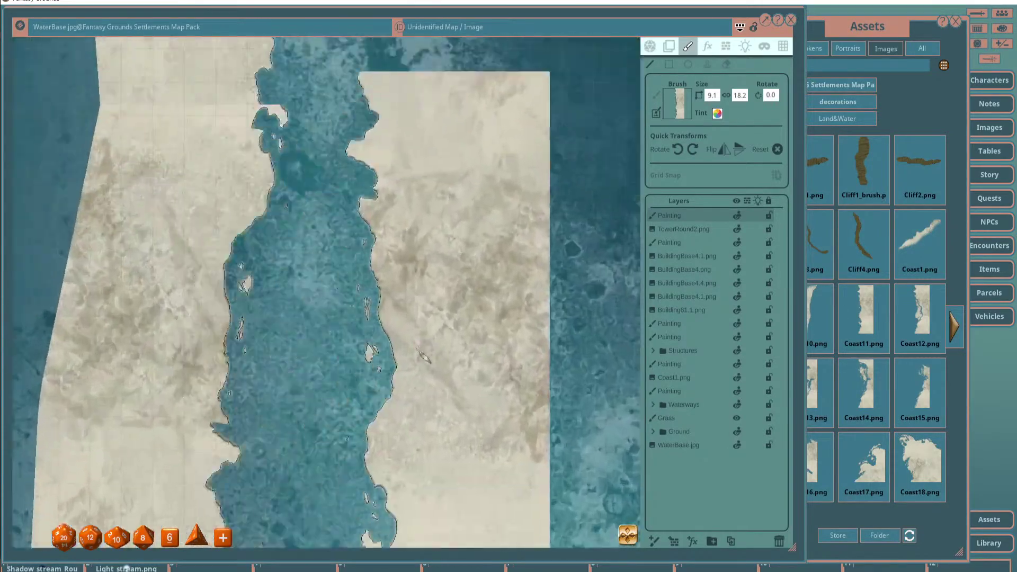
pyautogui.scroll(-6, 383, 231)
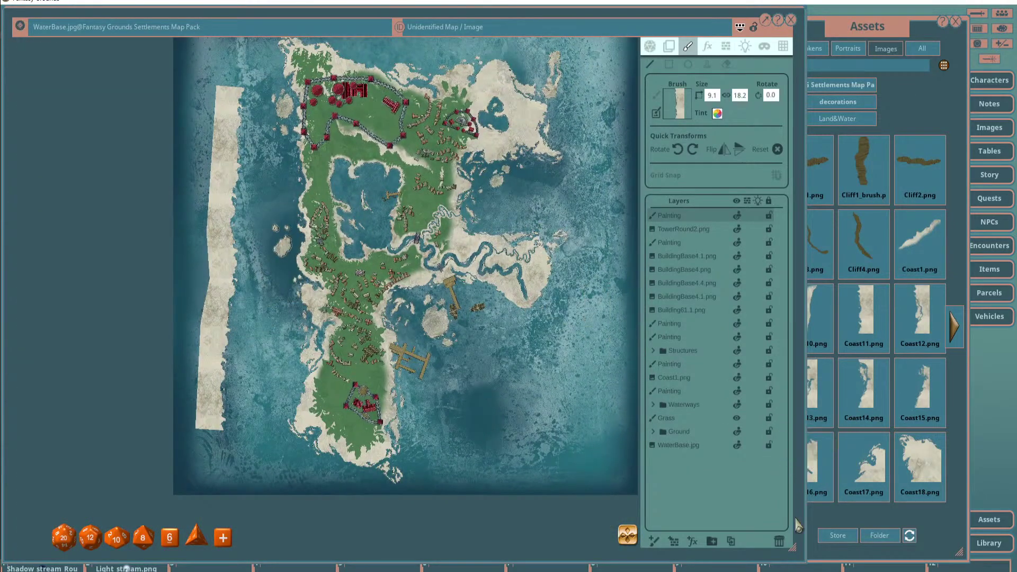
pyautogui.click(779, 541)
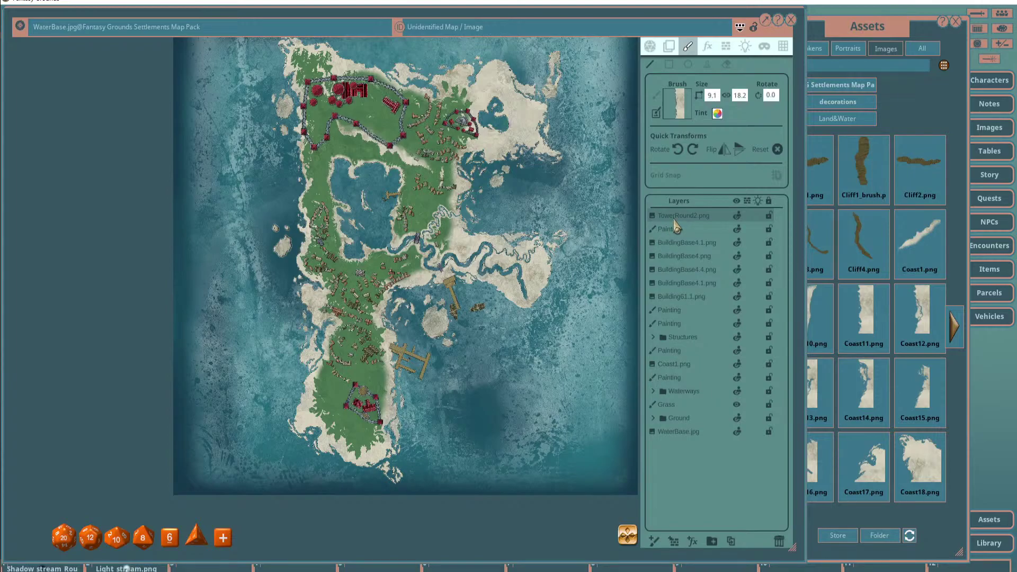
# Paint a large closed ring of coast with the circle shape, beyond the eastern edge of the map.
pyautogui.moveTo(561, 260); pyautogui.dragTo(450, 256)
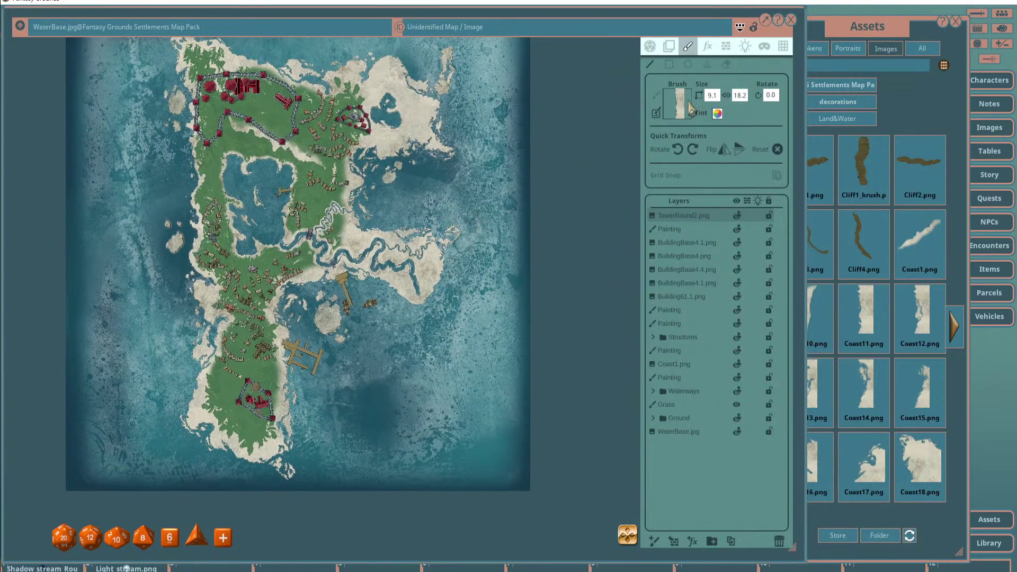
pyautogui.click(688, 64)
pyautogui.scroll(-3, 477, 255)
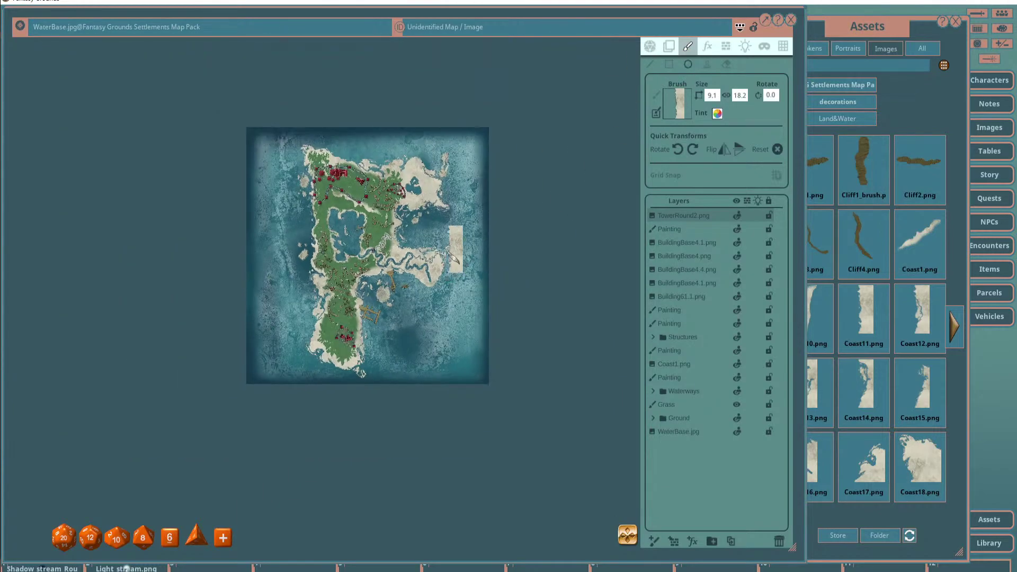
pyautogui.scroll(3, 476, 249)
pyautogui.moveTo(274, 155)
pyautogui.mouseDown()
pyautogui.moveTo(320, 250)
pyautogui.moveTo(371, 307)
pyautogui.mouseUp()
pyautogui.moveTo(506, 394)
pyautogui.mouseDown()
pyautogui.moveTo(586, 443)
pyautogui.moveTo(601, 517)
pyautogui.mouseUp()
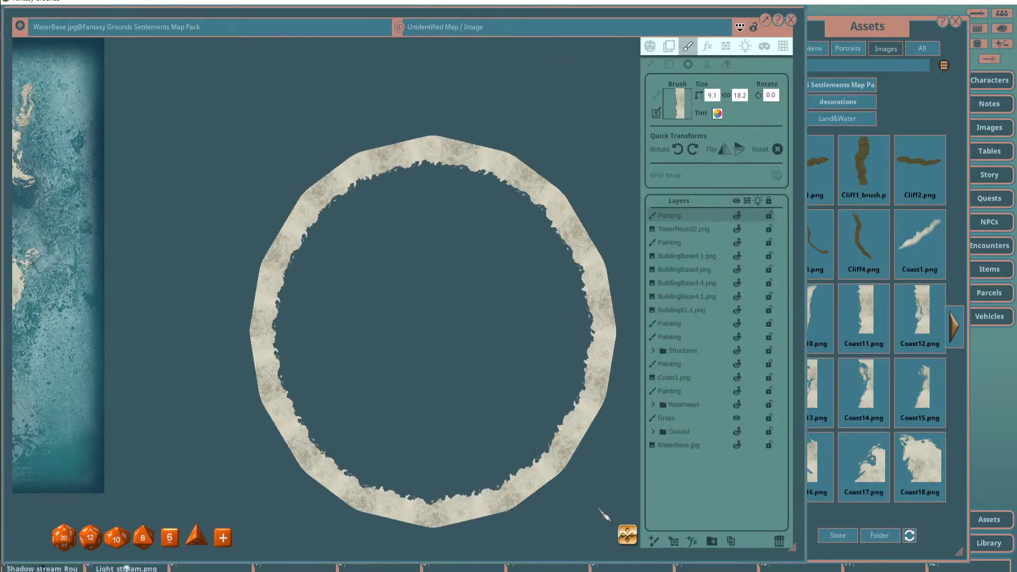
pyautogui.scroll(3, 509, 343)
pyautogui.scroll(-4, 397, 265)
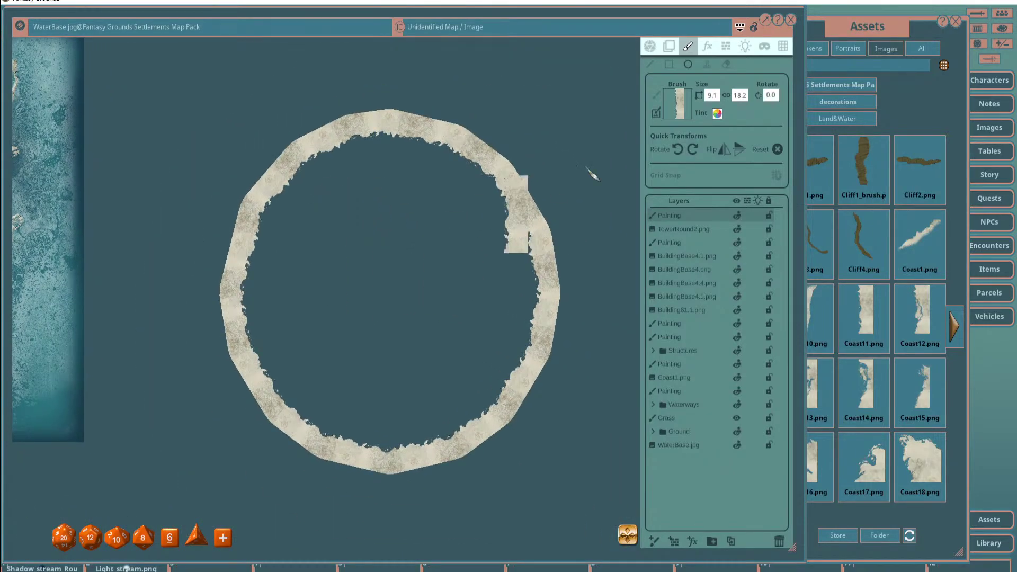
# Paint a smaller coast ring inside the large one with the brush flipped horizontally, and delete the layer holding both rings.
pyautogui.click(724, 150)
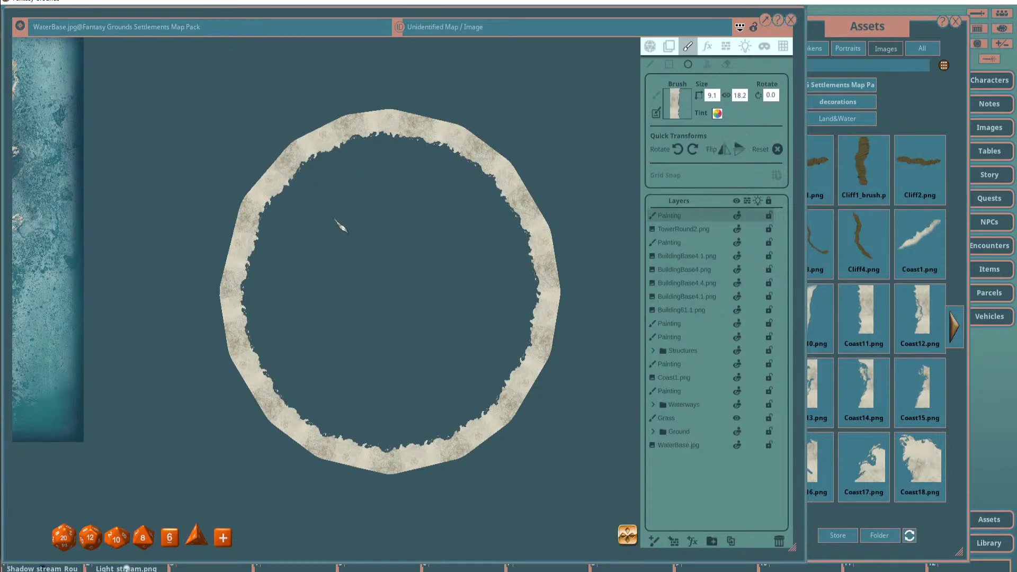
pyautogui.moveTo(336, 222)
pyautogui.mouseDown()
pyautogui.moveTo(546, 476)
pyautogui.moveTo(523, 408)
pyautogui.moveTo(504, 447)
pyautogui.moveTo(496, 392)
pyautogui.moveTo(497, 422)
pyautogui.moveTo(513, 377)
pyautogui.moveTo(443, 297)
pyautogui.moveTo(416, 236)
pyautogui.mouseUp()
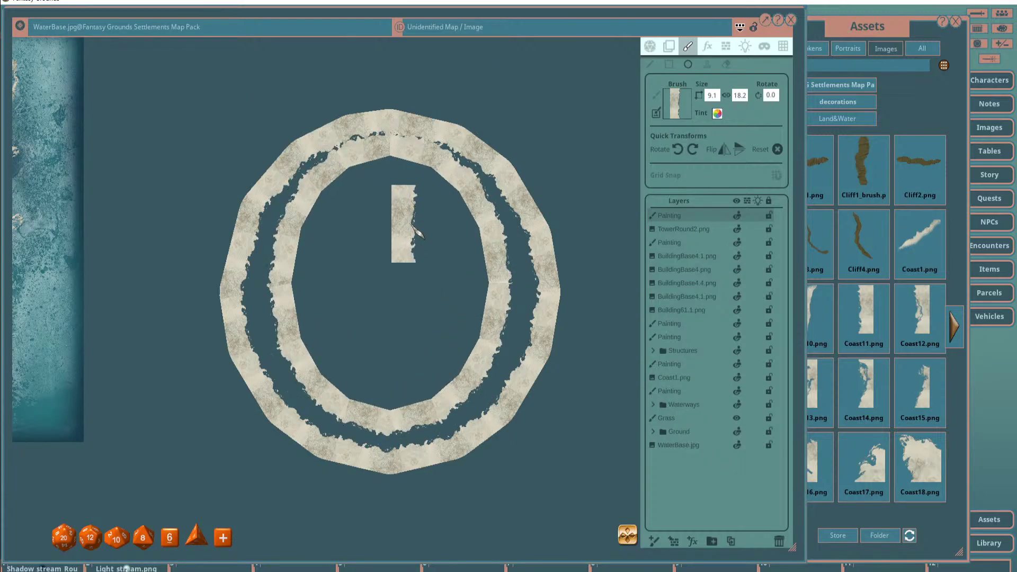
pyautogui.scroll(3, 413, 233)
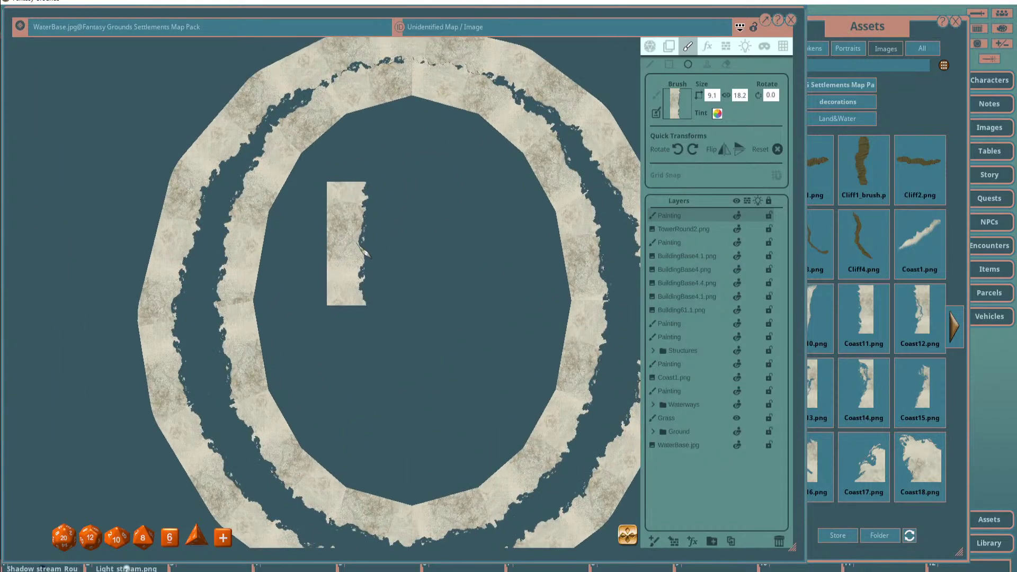
pyautogui.scroll(-3, 359, 243)
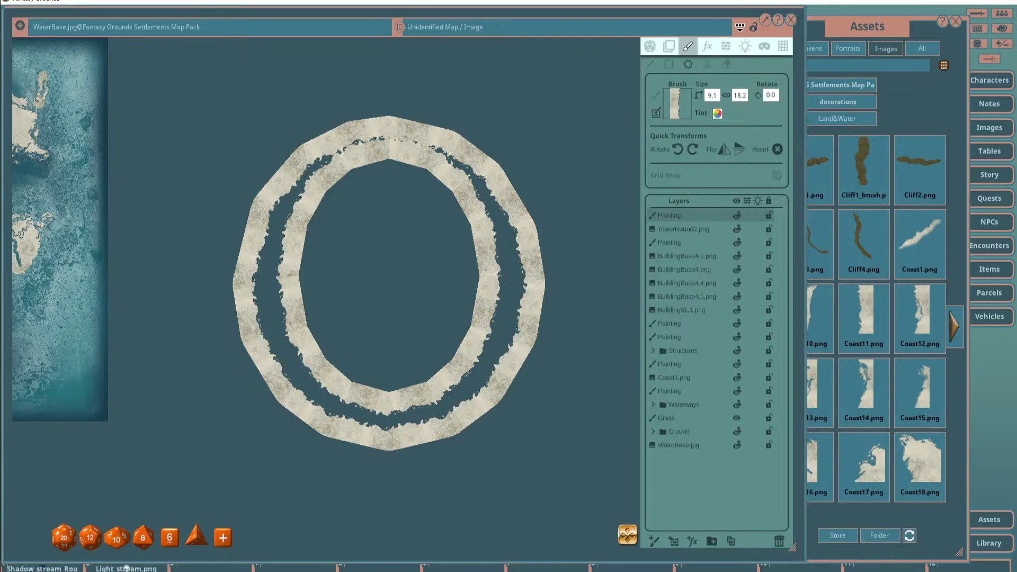
pyautogui.click(778, 541)
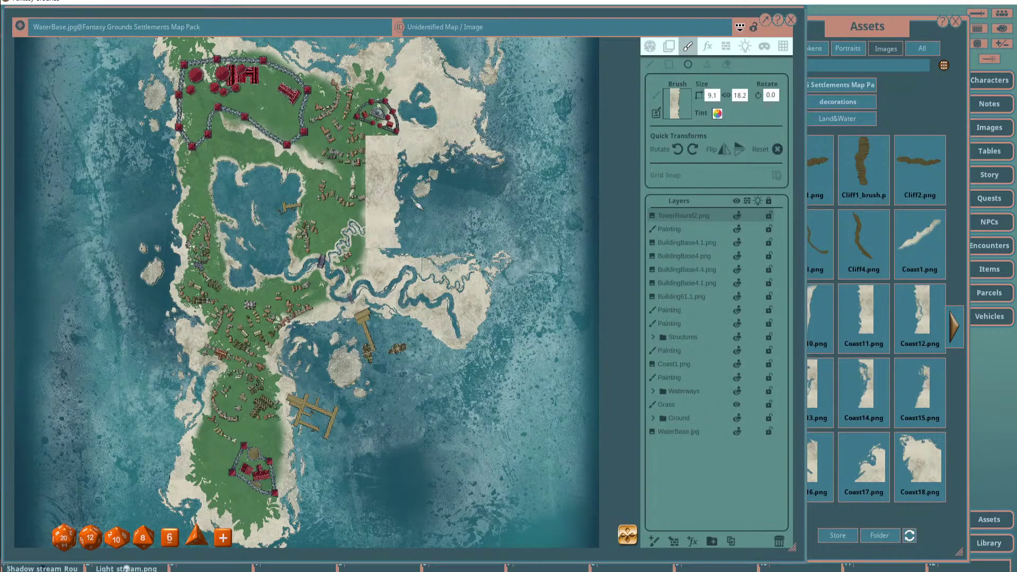
# Load a tree cluster from the Flora TreesNoOutline folder as the brush and switch to stamping.
pyautogui.click(872, 37)
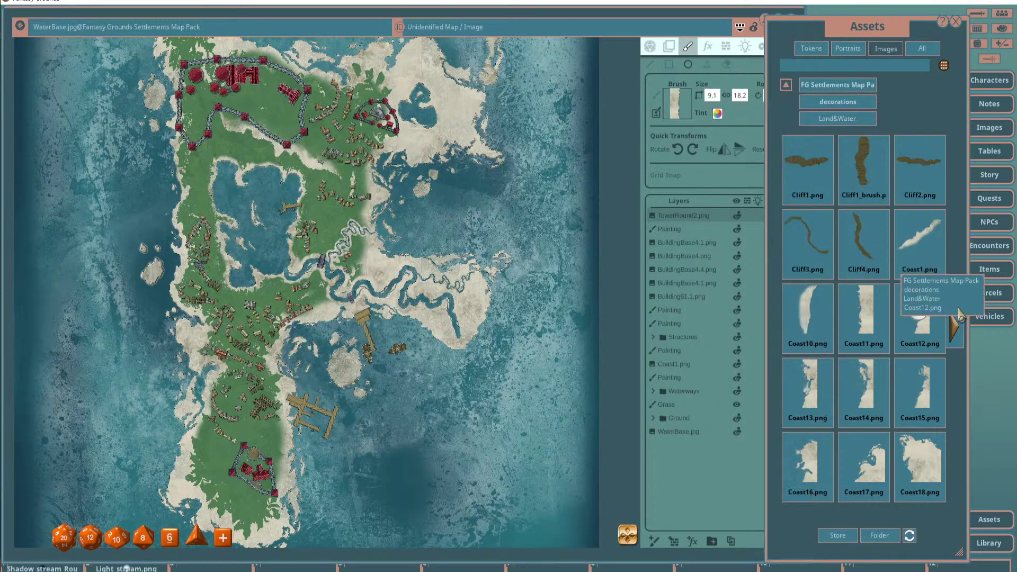
pyautogui.click(953, 324)
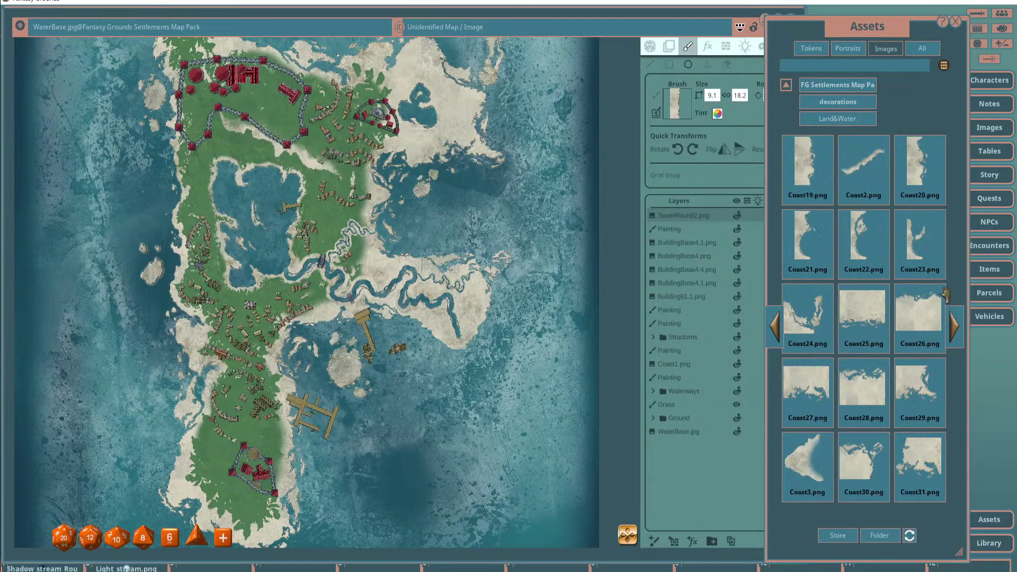
pyautogui.click(840, 102)
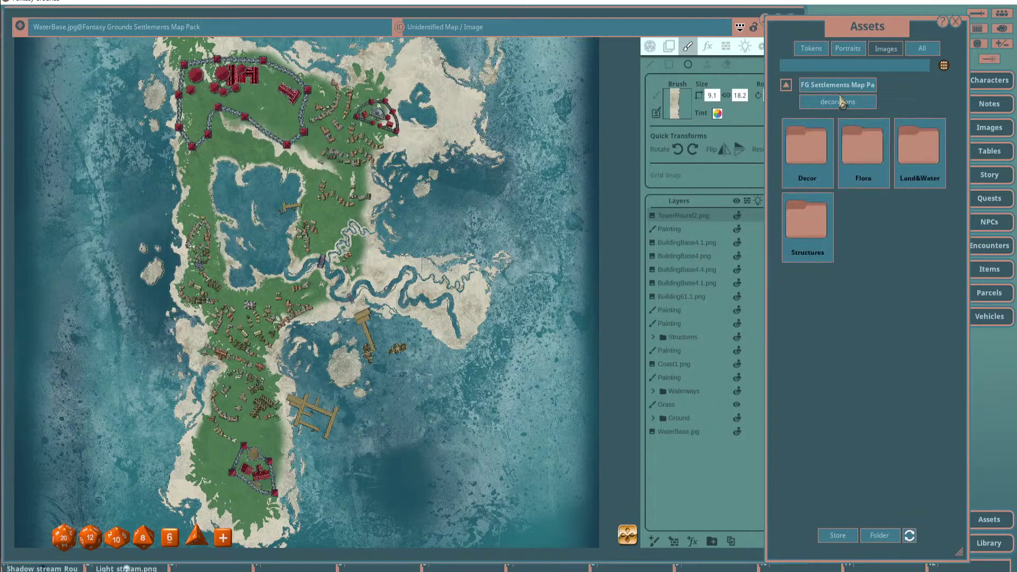
pyautogui.click(862, 145)
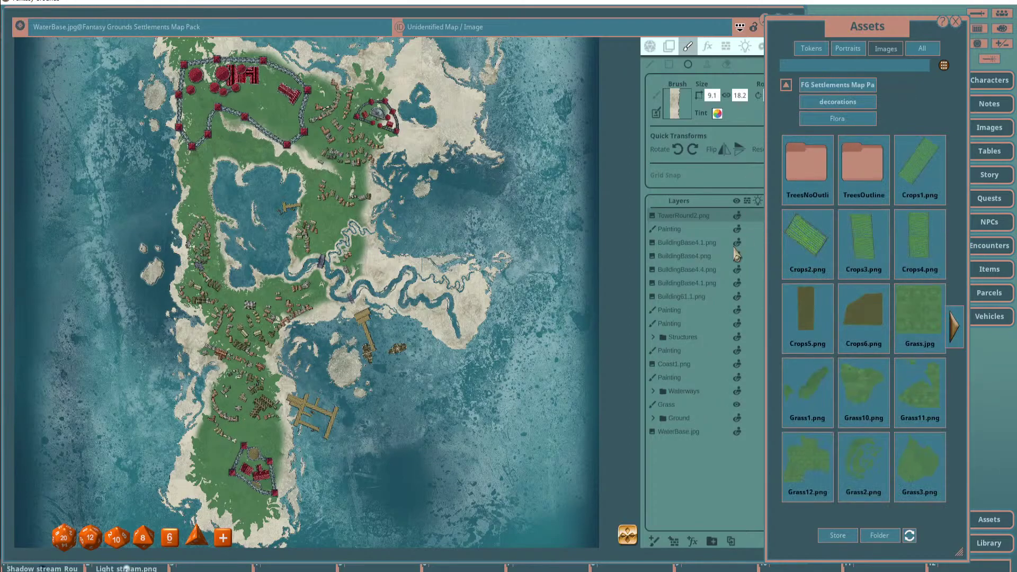
pyautogui.click(809, 172)
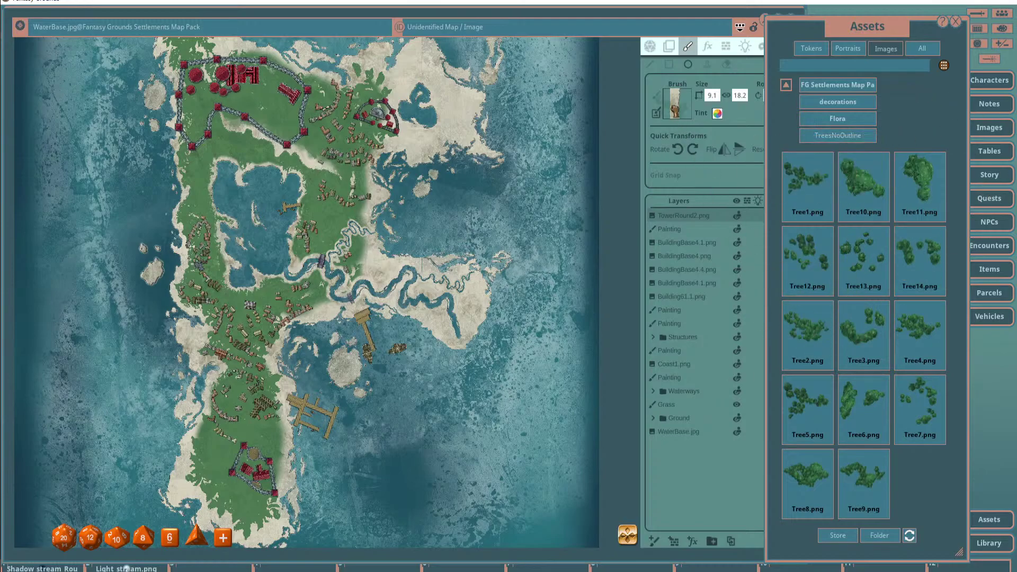
pyautogui.click(704, 66)
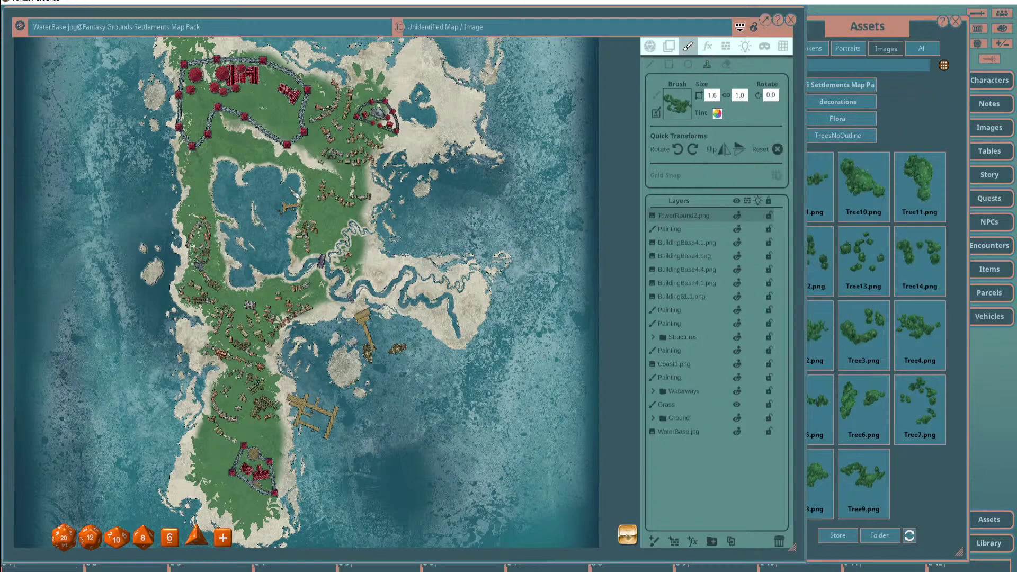
# Resize the tree cluster stamp to 7.5 by 4.7 and set its rotation to 355 degrees.
pyautogui.scroll(-3, 265, 159)
pyautogui.scroll(6, 265, 159)
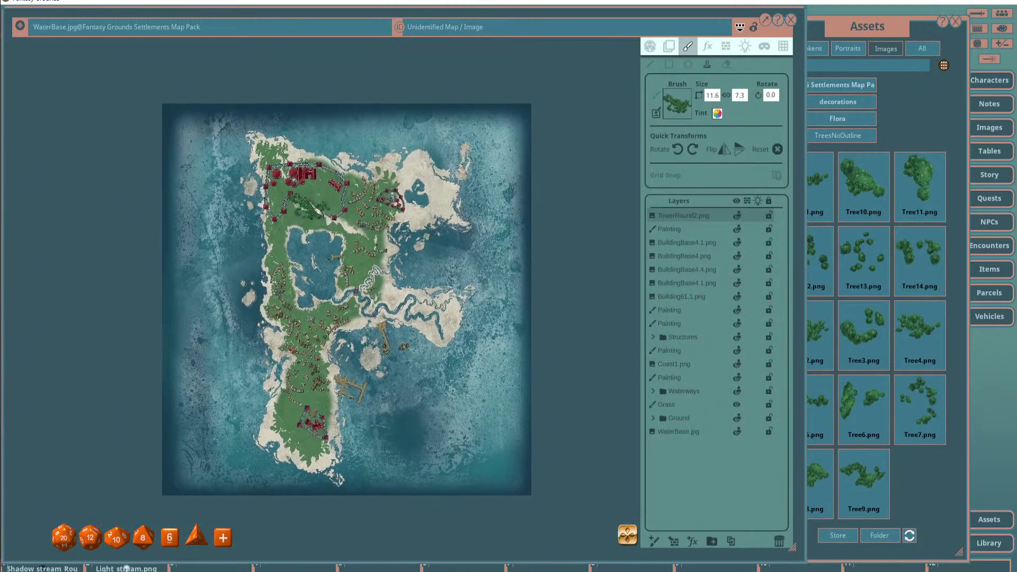
pyautogui.scroll(2, 317, 223)
pyautogui.scroll(2, 313, 225)
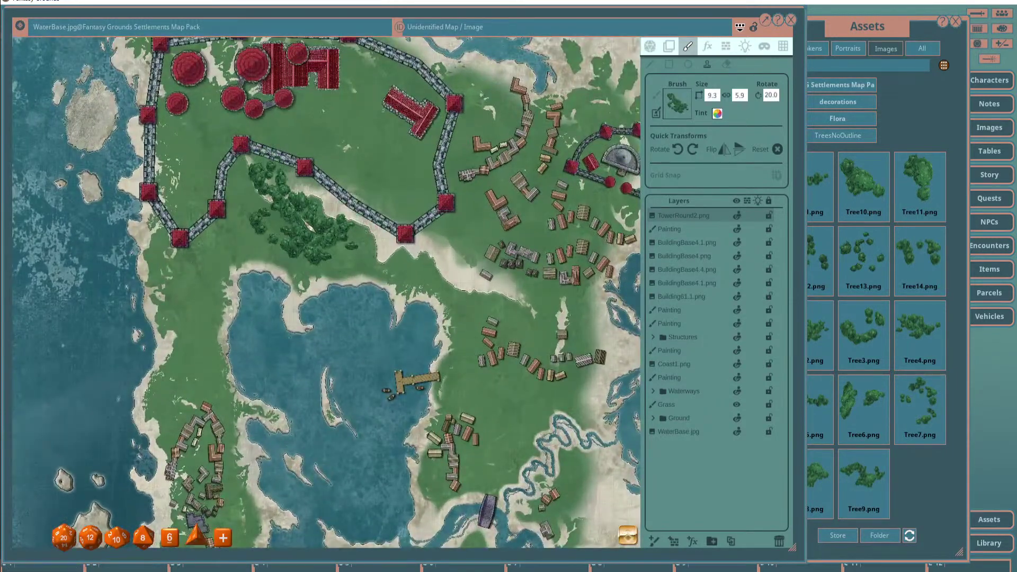
pyautogui.scroll(4, 307, 231)
pyautogui.scroll(-6, 305, 232)
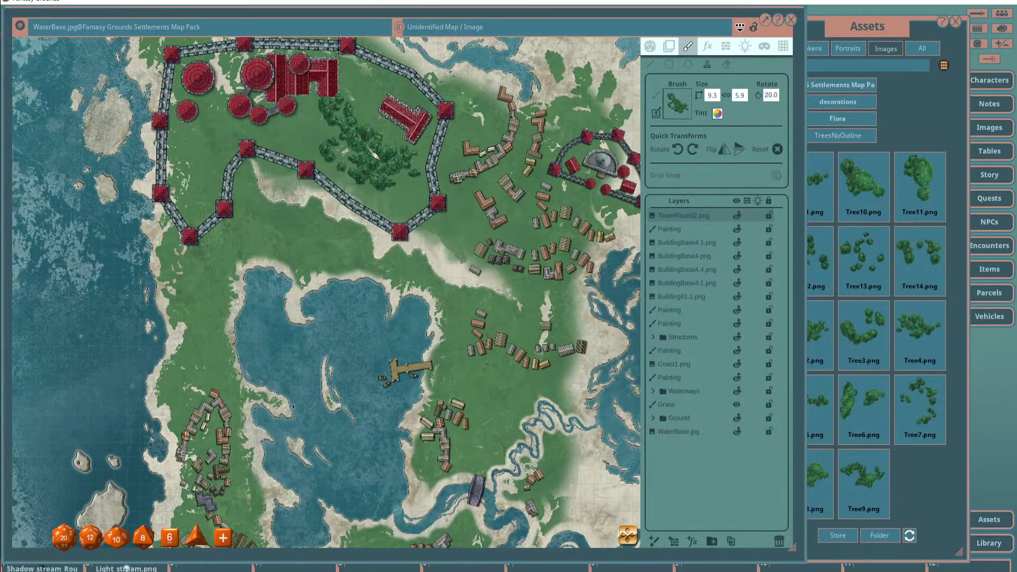
pyautogui.scroll(-5, 294, 236)
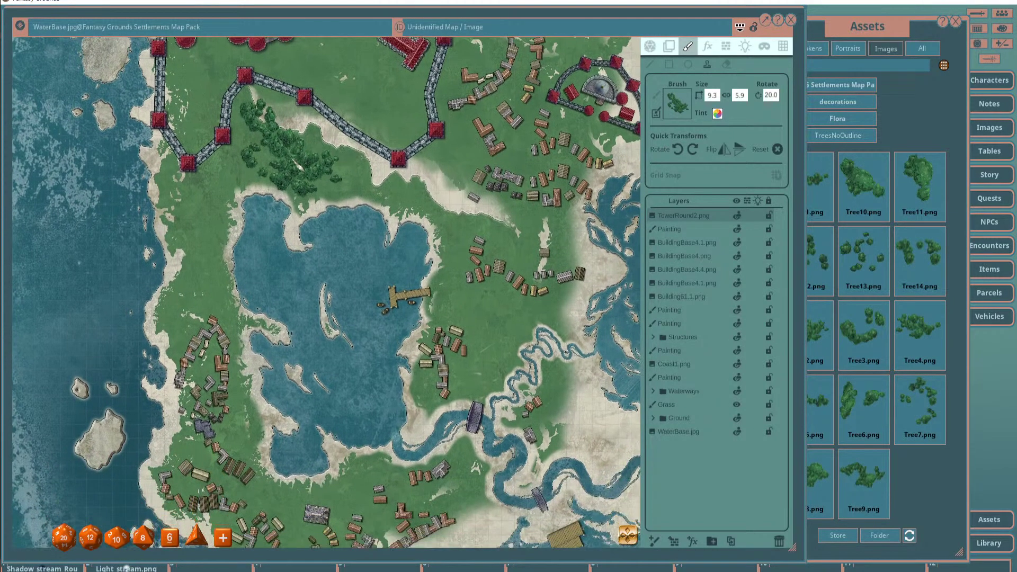
pyautogui.scroll(3, 318, 238)
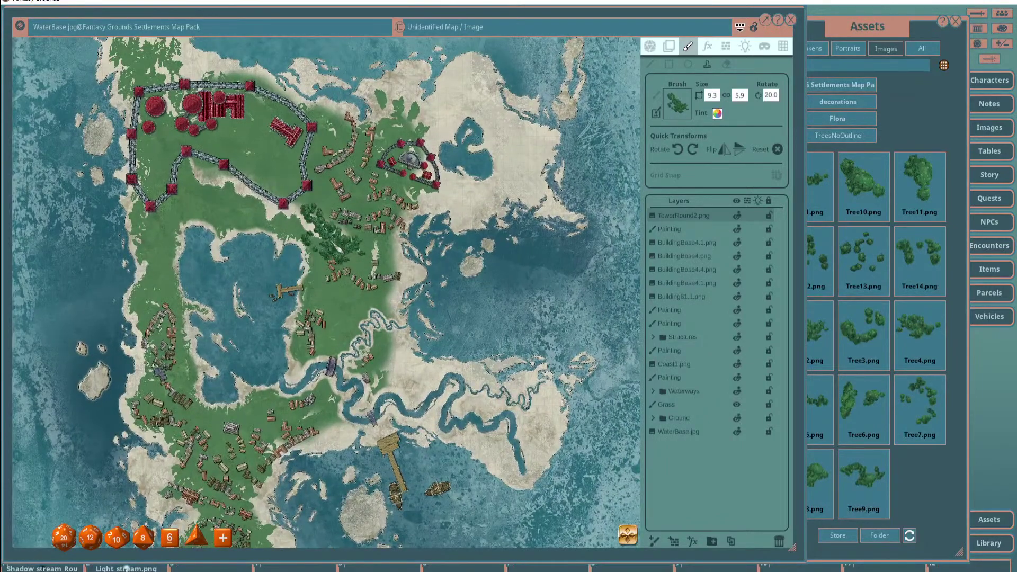
pyautogui.scroll(3, 331, 238)
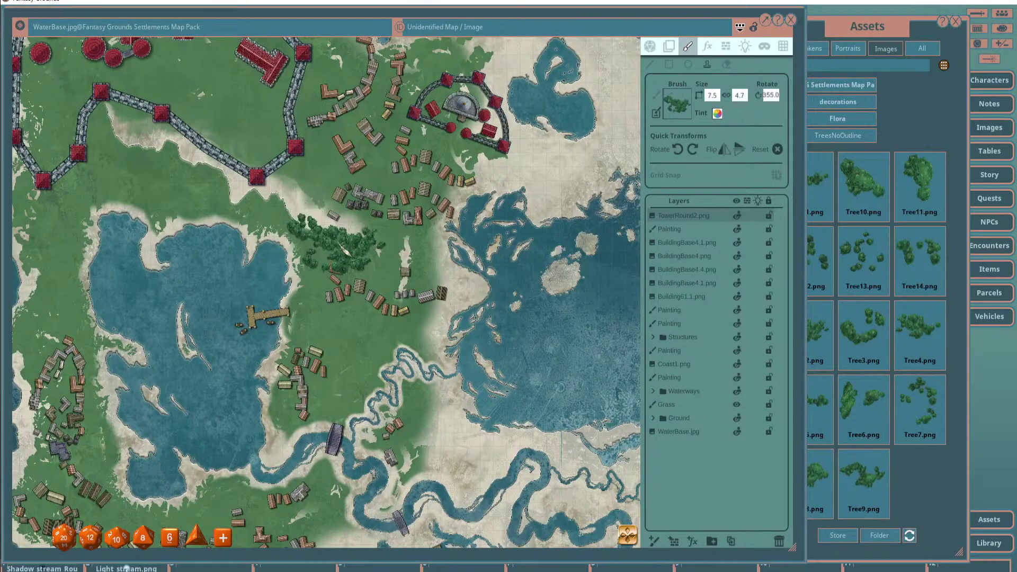
# Stamp overlapping tree clusters on the grass between the castle's southern wall and the lake.
pyautogui.moveTo(201, 212); pyautogui.dragTo(346, 223)
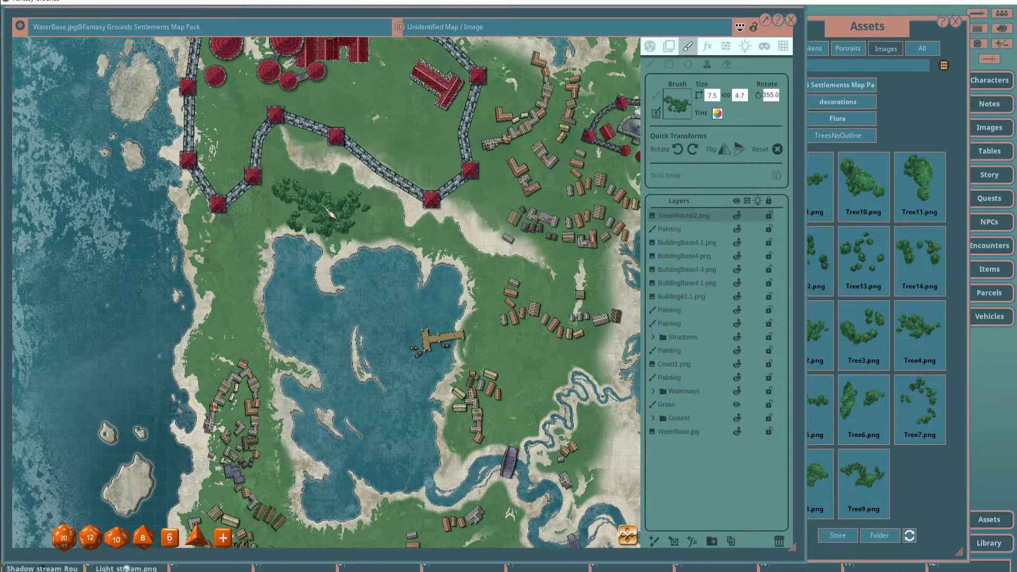
pyautogui.scroll(3, 331, 213)
pyautogui.click(292, 207)
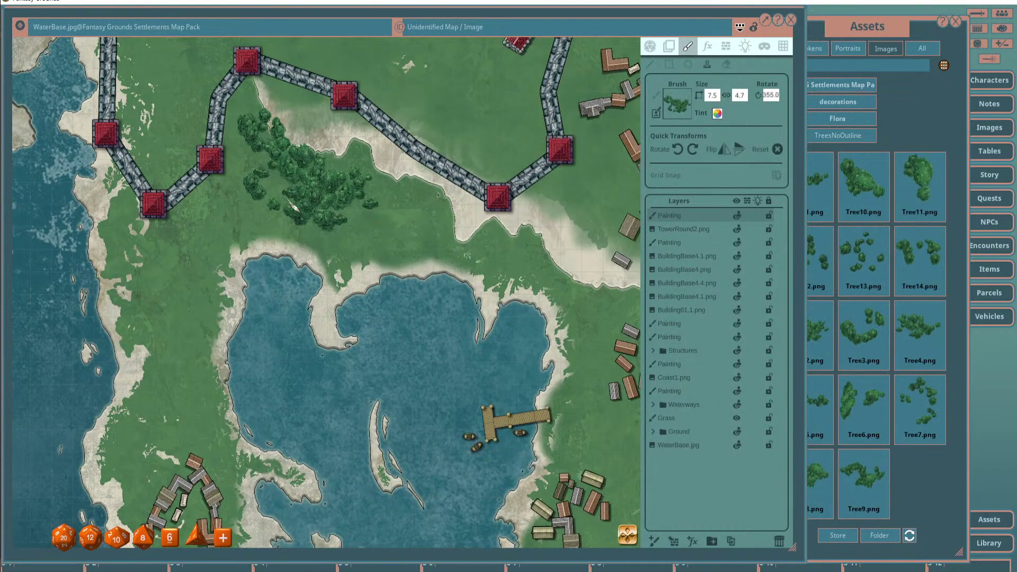
pyautogui.click(277, 216)
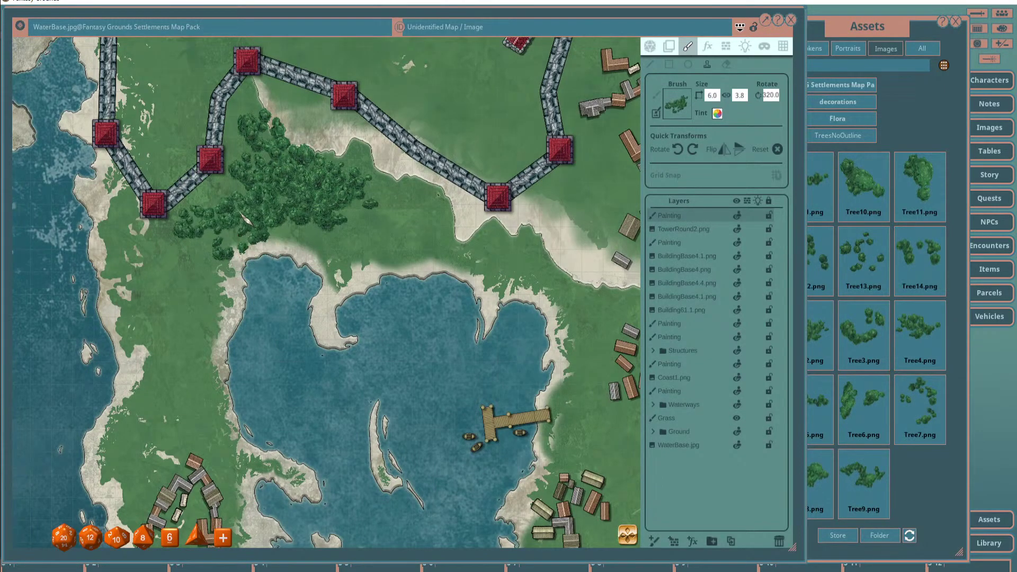
# Extend the forest south along the lake's western shore with rotated tree stamps at size 6.0 by 3.8.
pyautogui.moveTo(247, 217)
pyautogui.mouseDown()
pyautogui.moveTo(223, 217)
pyautogui.moveTo(254, 206)
pyautogui.moveTo(170, 249)
pyautogui.moveTo(223, 280)
pyautogui.moveTo(252, 267)
pyautogui.moveTo(280, 278)
pyautogui.moveTo(275, 249)
pyautogui.moveTo(265, 254)
pyautogui.moveTo(299, 312)
pyautogui.moveTo(286, 296)
pyautogui.moveTo(318, 275)
pyautogui.moveTo(382, 297)
pyautogui.mouseUp()
pyautogui.scroll(-3, 328, 276)
pyautogui.scroll(2, 280, 278)
pyautogui.scroll(2, 258, 266)
pyautogui.scroll(2, 381, 297)
pyautogui.scroll(-6, 425, 305)
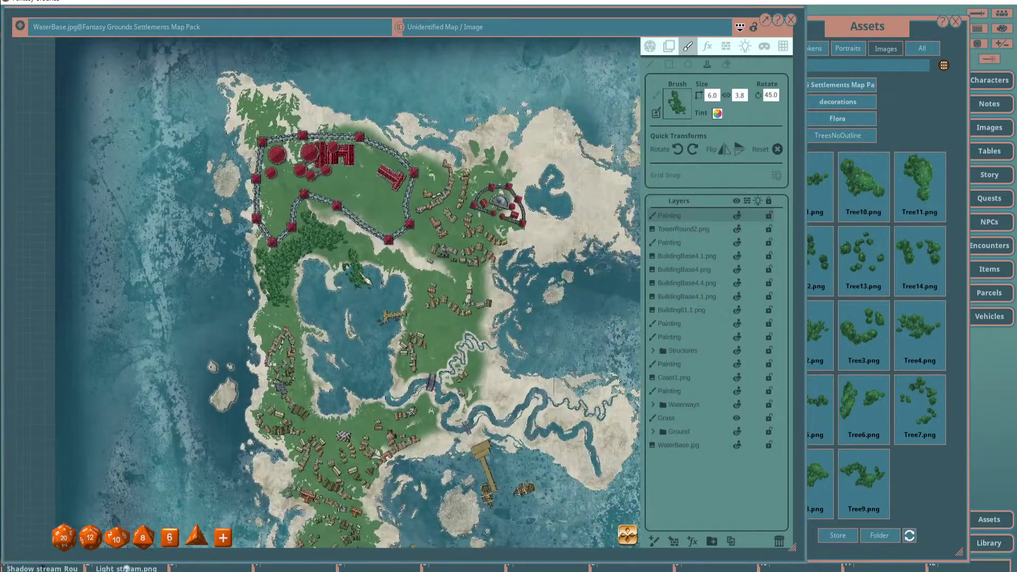
pyautogui.scroll(2, 300, 264)
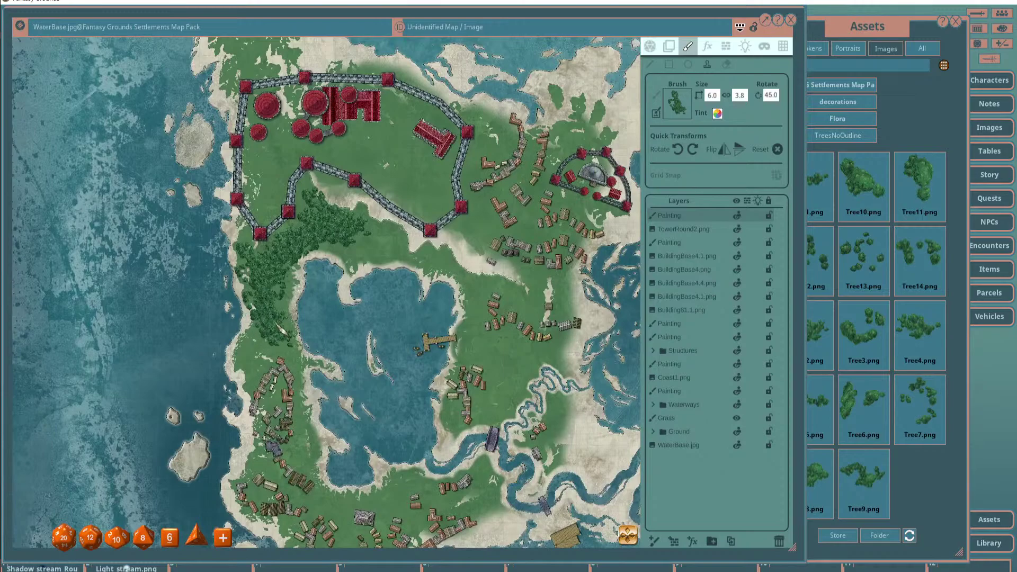
pyautogui.scroll(10, 280, 339)
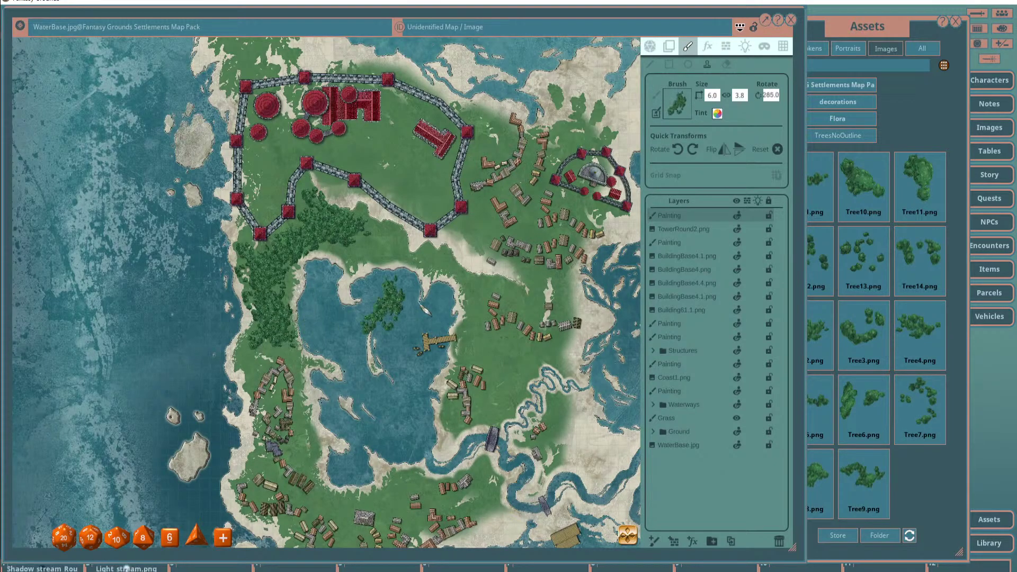
pyautogui.scroll(2, 307, 291)
# Open the TreesOutline folder of the Flora decorations in the settlement map pack.
pyautogui.click(875, 33)
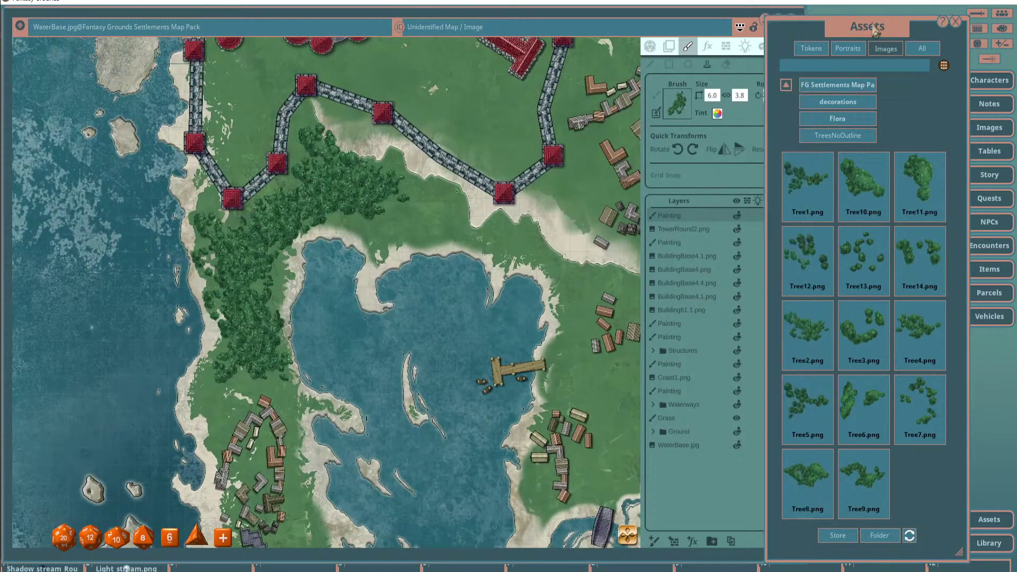
pyautogui.click(849, 106)
pyautogui.click(859, 159)
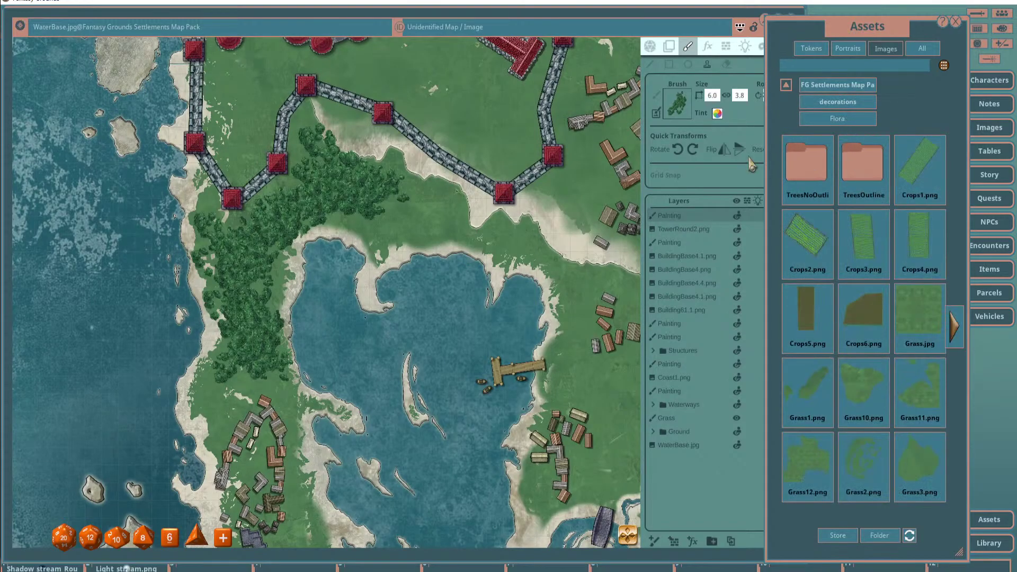
pyautogui.click(855, 159)
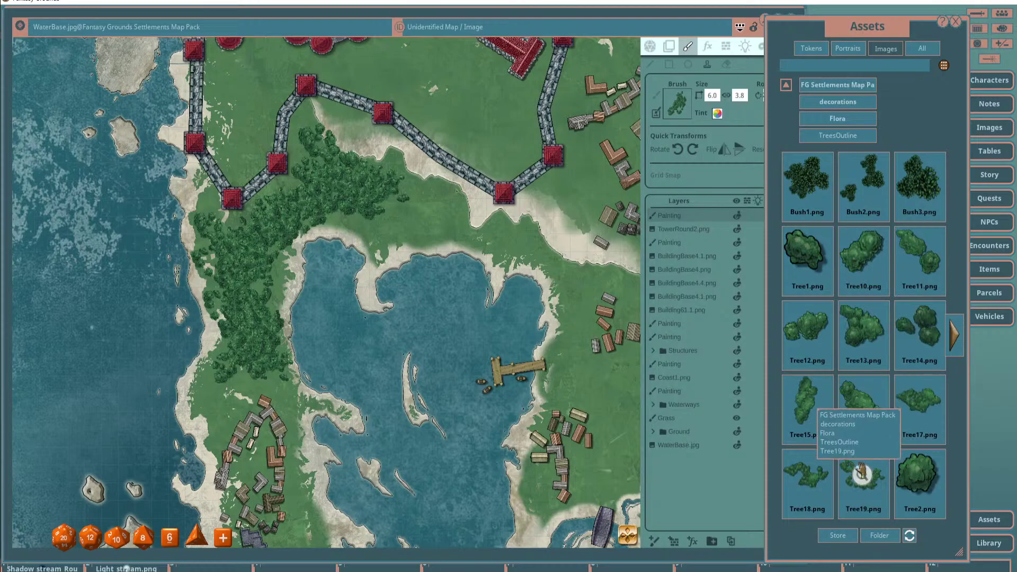
# Load the Tree19 stamp, resize it to 4.8 by 3.0 and add outlined trees to the forest south of the castle wall.
pyautogui.moveTo(349, 192); pyautogui.dragTo(430, 223)
pyautogui.scroll(3, 430, 223)
pyautogui.scroll(2, 430, 223)
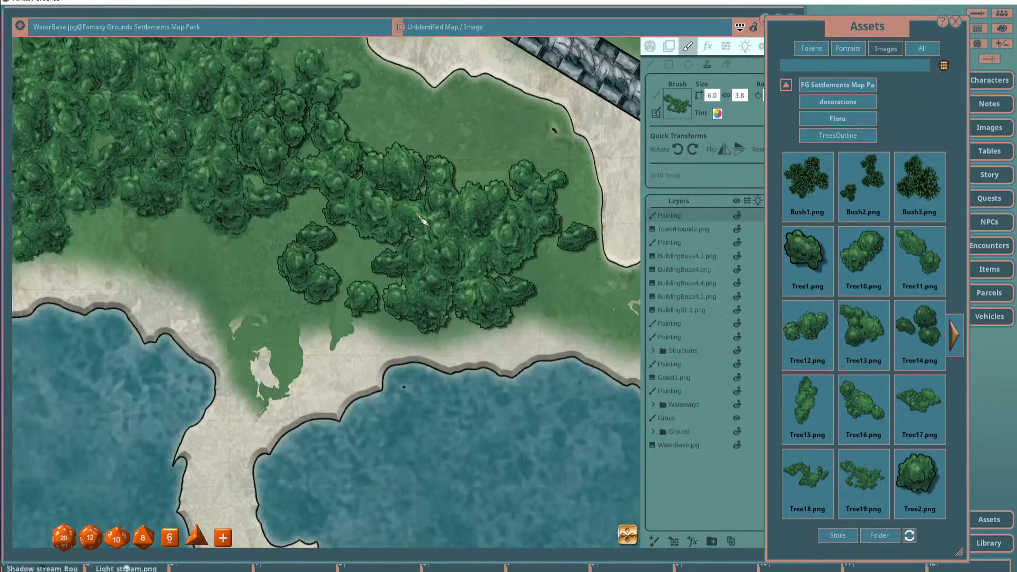
pyautogui.scroll(-3, 424, 221)
pyautogui.click(358, 216)
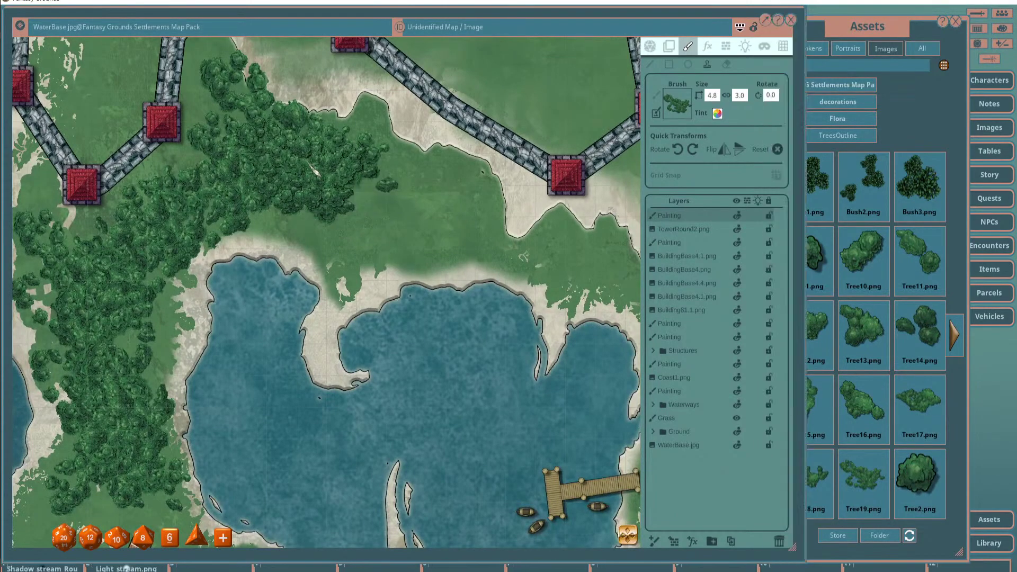
# Fill gaps in the forest along the lake's western shore with the Tree19 stamp at 3.8 by 2.4, rotated to 270 degrees.
pyautogui.scroll(-2, 297, 212)
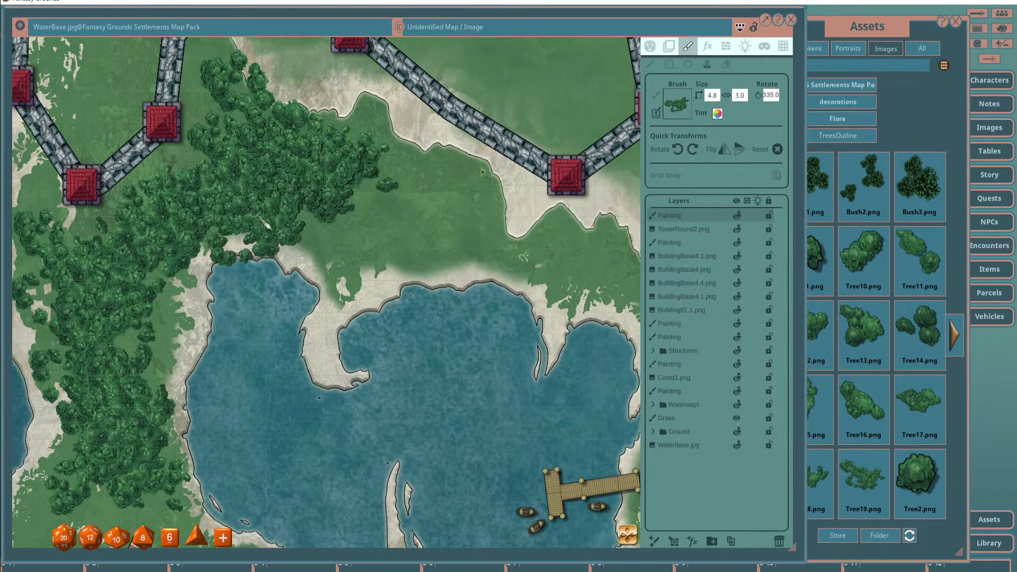
pyautogui.scroll(-2, 283, 214)
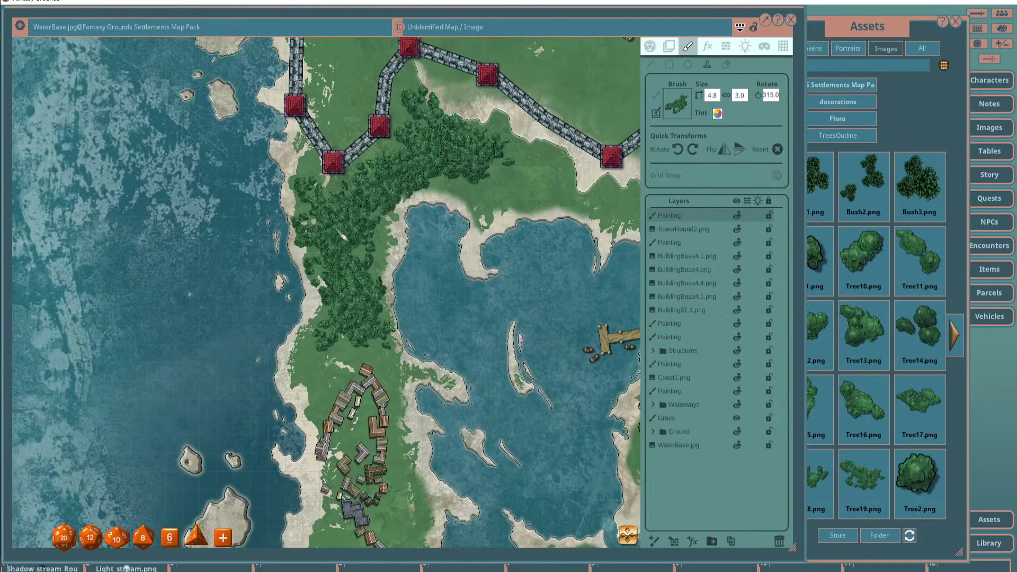
pyautogui.scroll(2, 358, 238)
pyautogui.keyDown('ctrl'); pyautogui.scroll(-1, 350, 244); pyautogui.keyUp('ctrl')
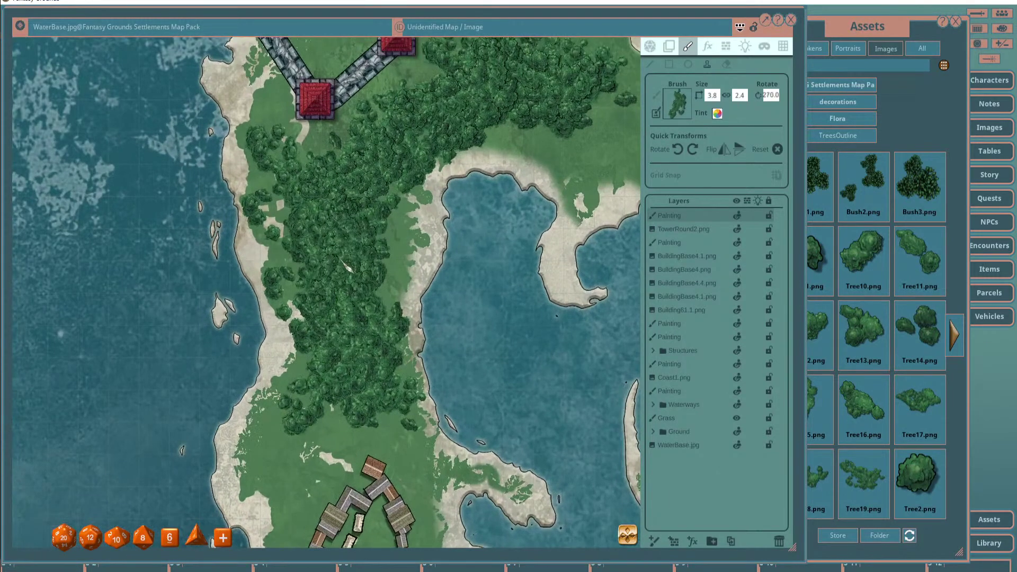
pyautogui.scroll(2, 397, 244)
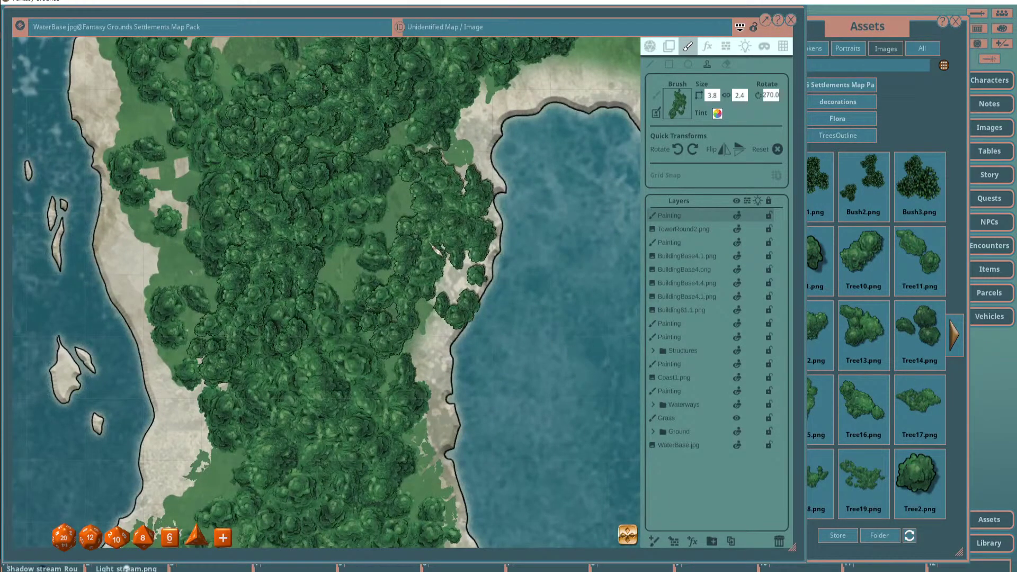
pyautogui.scroll(-3, 503, 273)
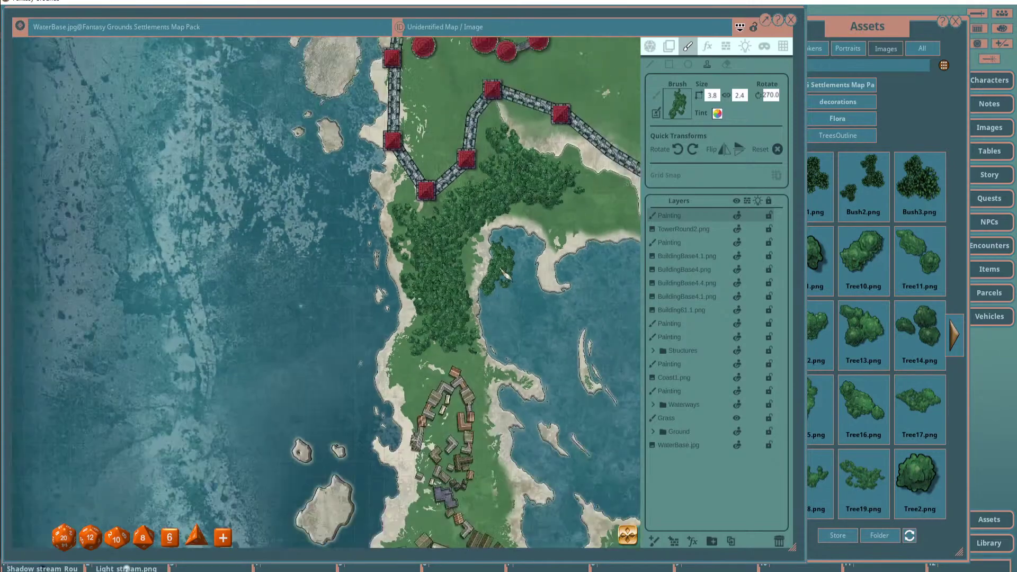
# Load a loosely scattered tree group from the next page of TreesOutline images as the stamp brush.
pyautogui.scroll(-4, 506, 275)
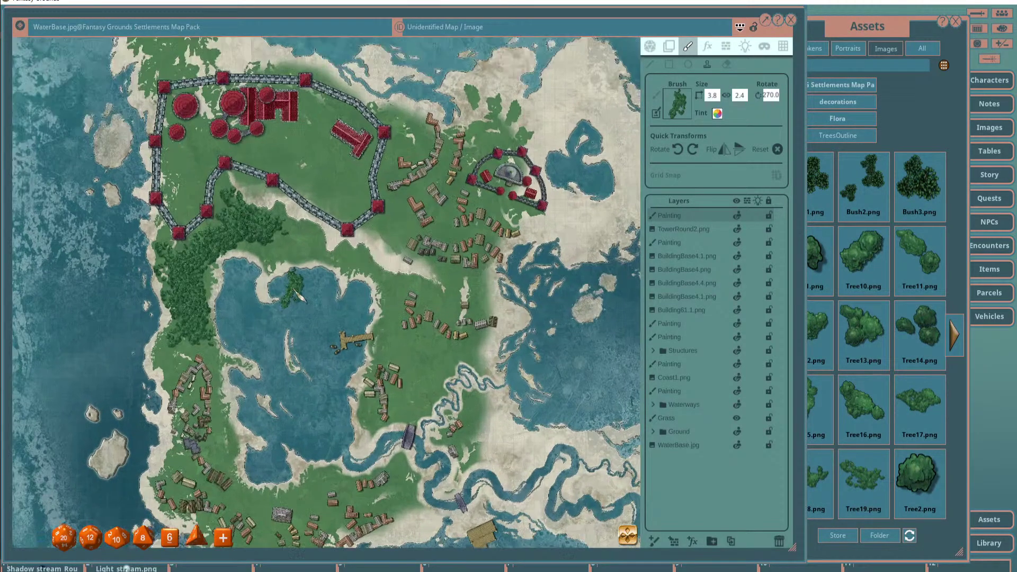
pyautogui.scroll(3, 288, 286)
pyautogui.scroll(-4, 291, 284)
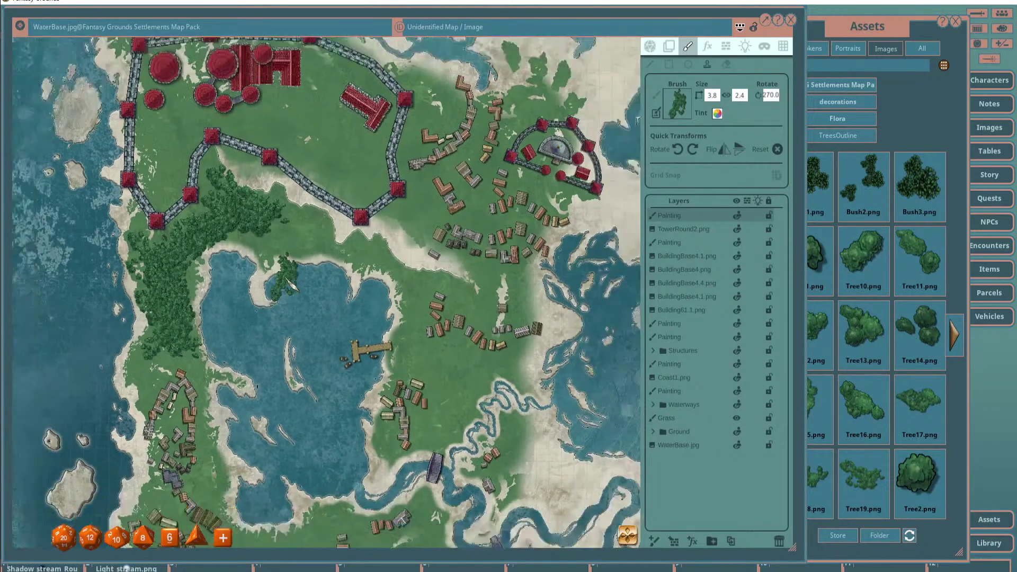
pyautogui.click(883, 30)
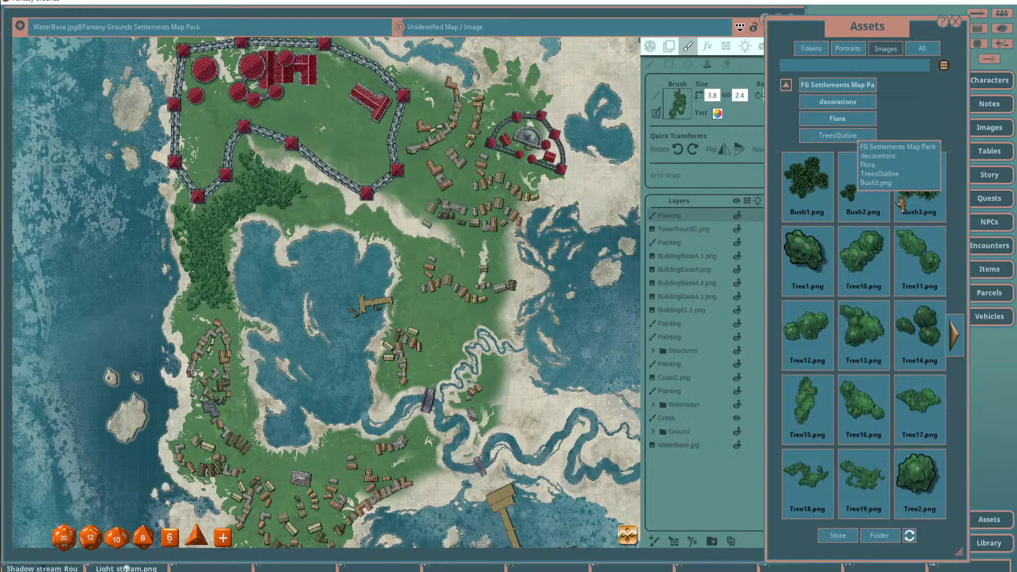
pyautogui.moveTo(855, 317); pyautogui.dragTo(563, 286)
pyautogui.scroll(3, 370, 286)
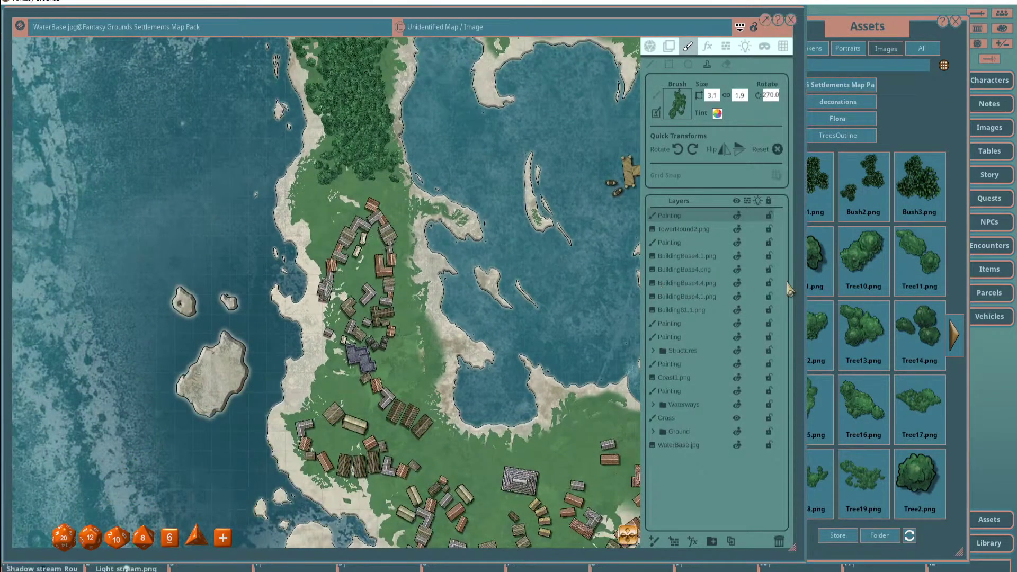
pyautogui.click(879, 42)
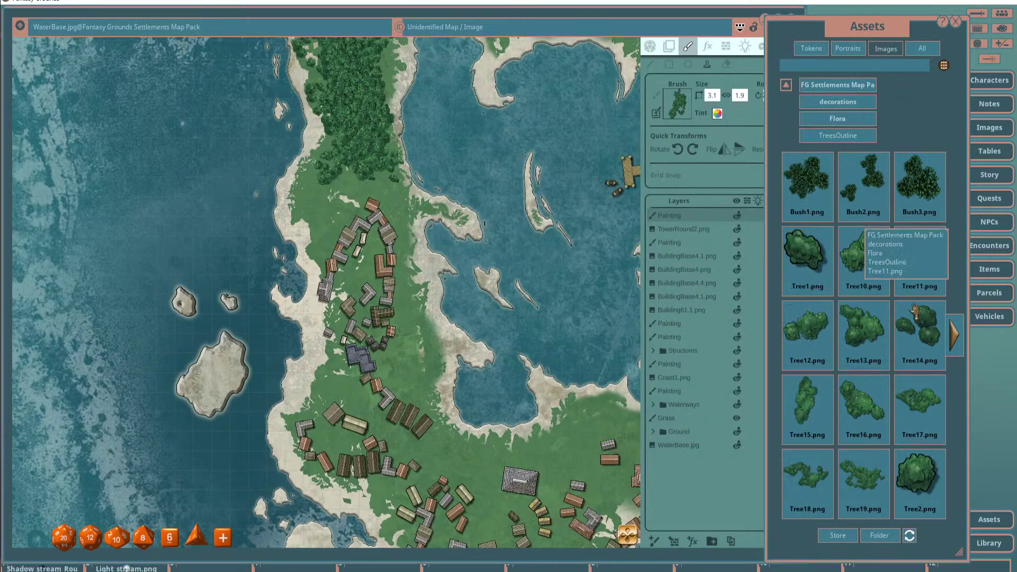
pyautogui.click(954, 335)
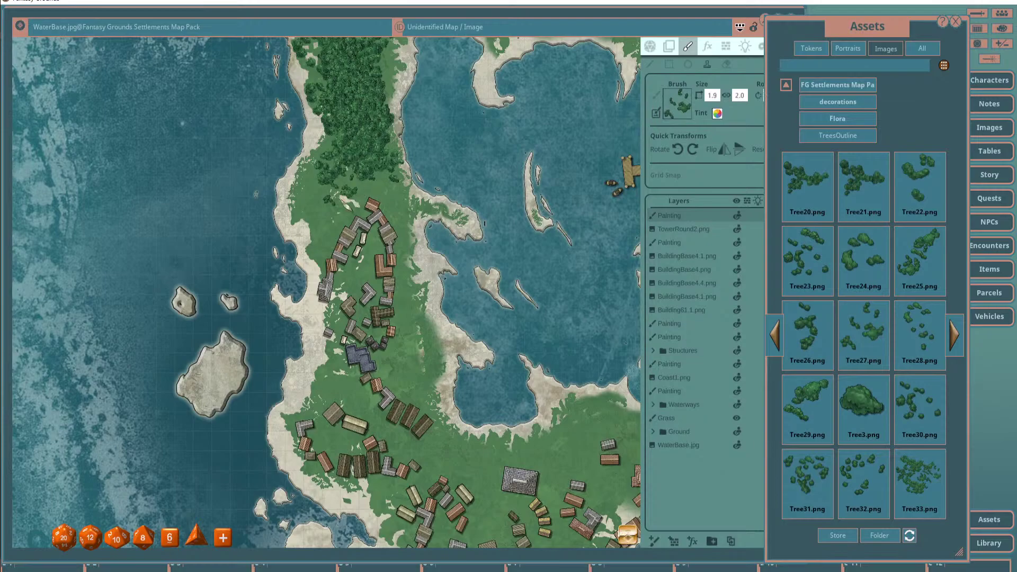
# Stamp scattered tree groups at size 3.7 by 3.8 around the village houses south of the forest.
pyautogui.scroll(1, 339, 223)
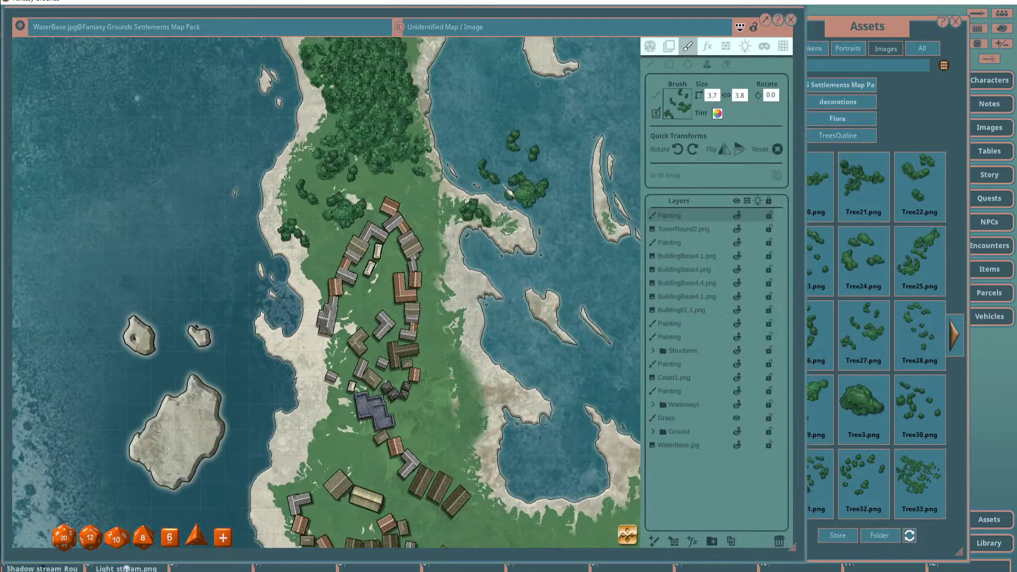
pyautogui.scroll(-2, 477, 212)
pyautogui.moveTo(318, 291); pyautogui.dragTo(249, 291)
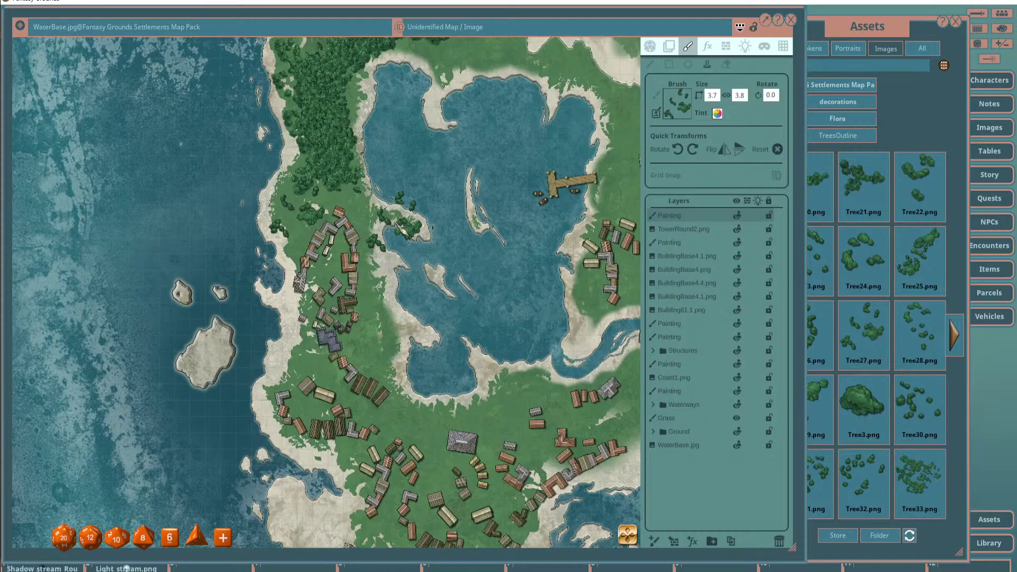
pyautogui.scroll(-3, 402, 227)
pyautogui.scroll(5, 283, 223)
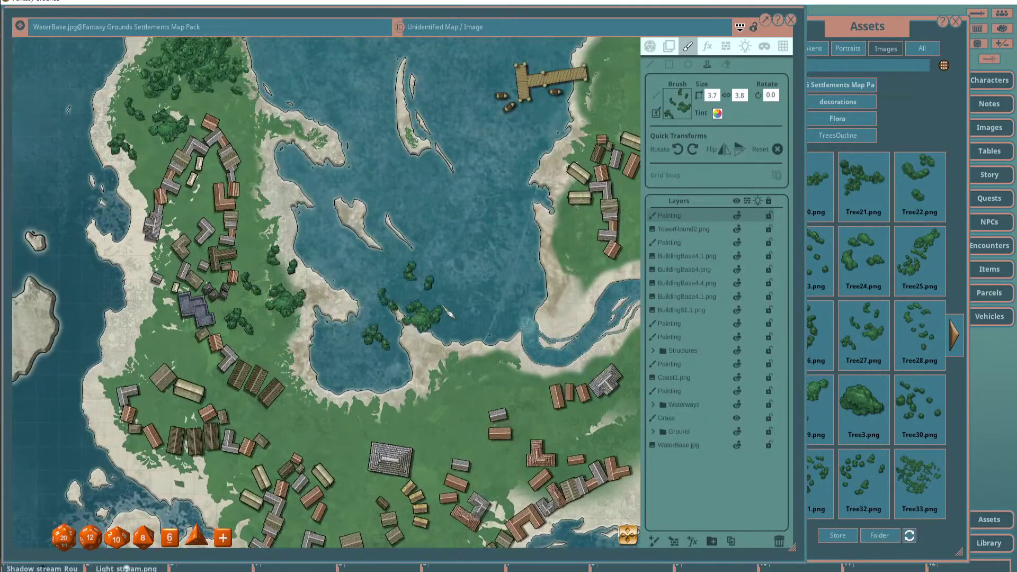
# Examine the whole island and the tree placement around the lake, castle and villages.
pyautogui.scroll(-3, 327, 293)
pyautogui.scroll(-3, 326, 291)
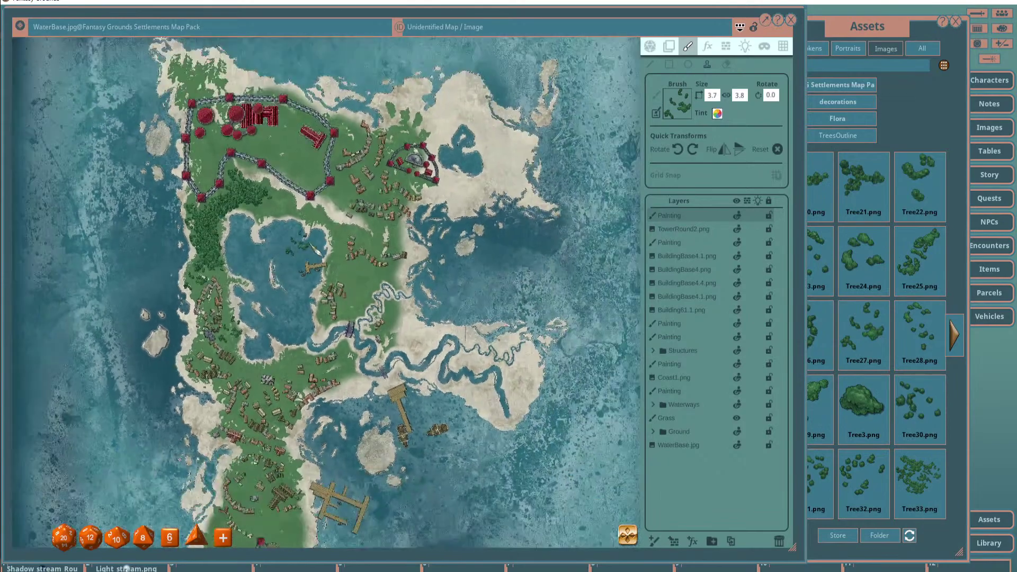
pyautogui.scroll(-3, 326, 291)
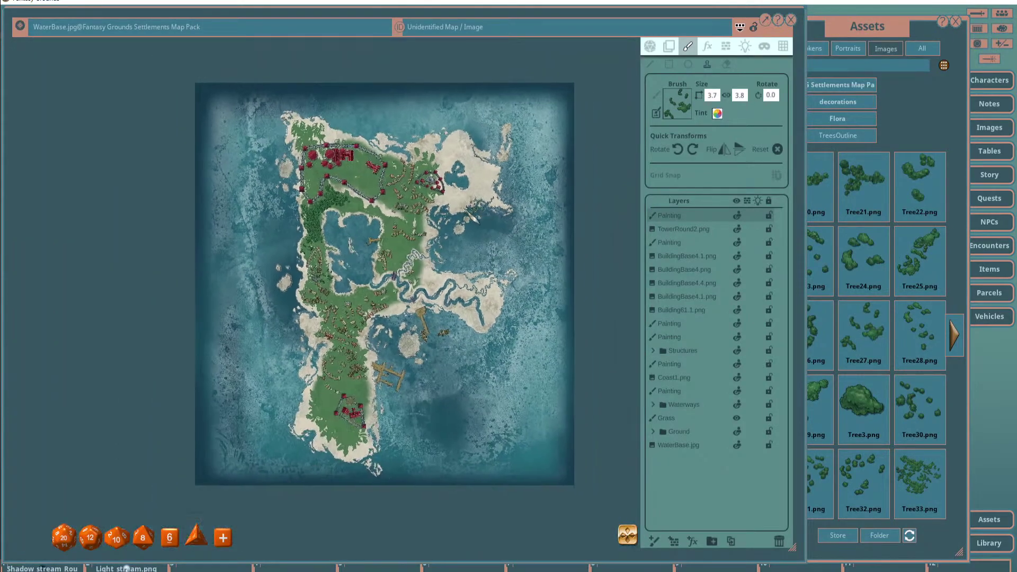
pyautogui.scroll(1, 459, 199)
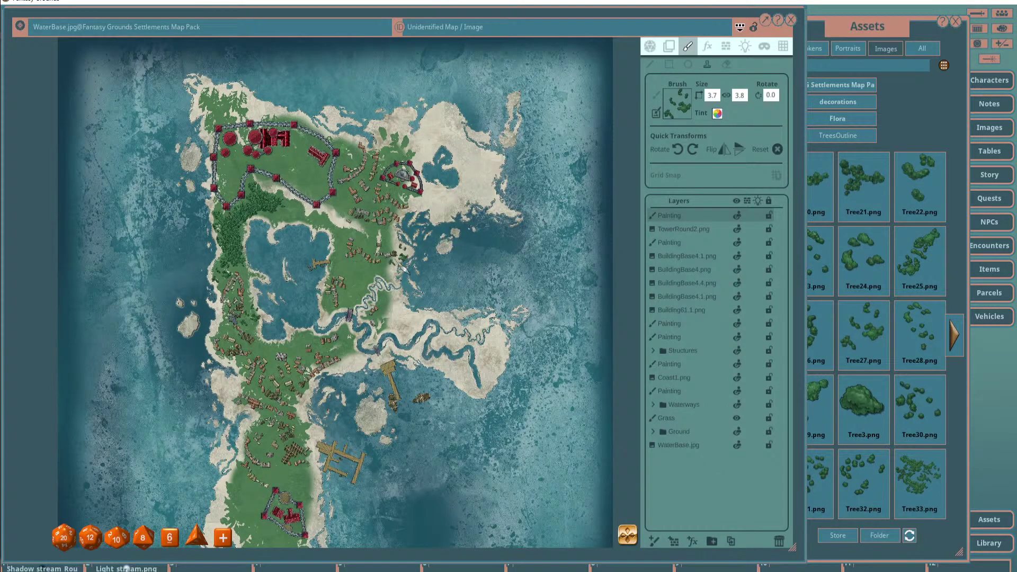
pyautogui.scroll(3, 368, 239)
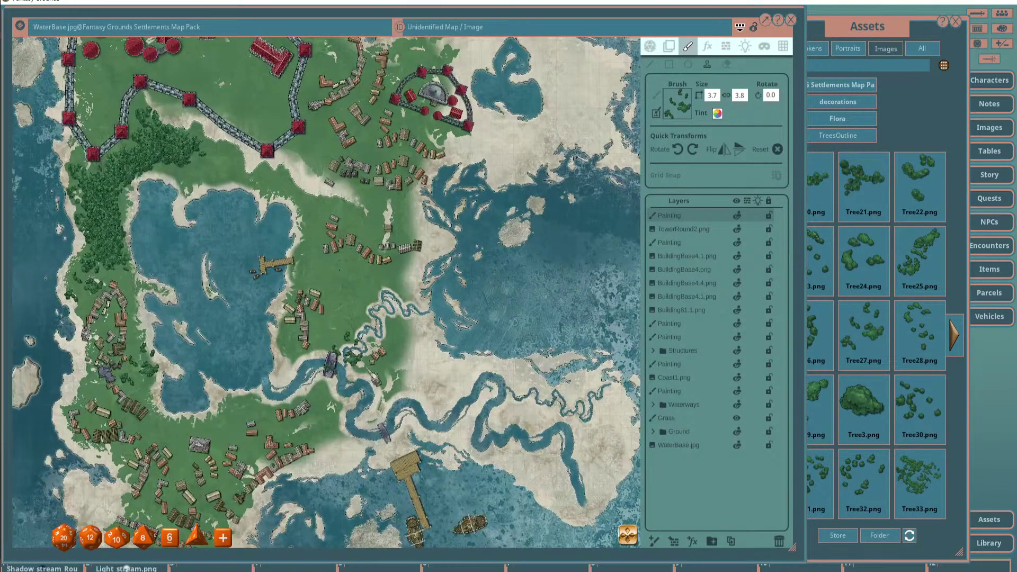
pyautogui.scroll(-2, 350, 318)
pyautogui.scroll(4, 278, 295)
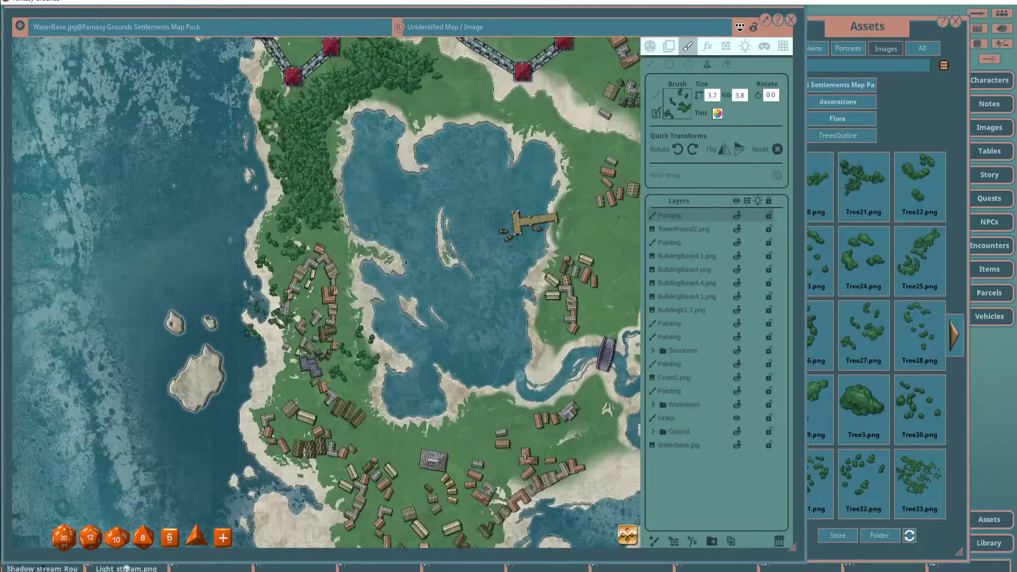
# Load the Tree33 stamp and enlarge it to 7.5 by 6.0 for the grass between the lake and the eastern river.
pyautogui.scroll(-3, 299, 280)
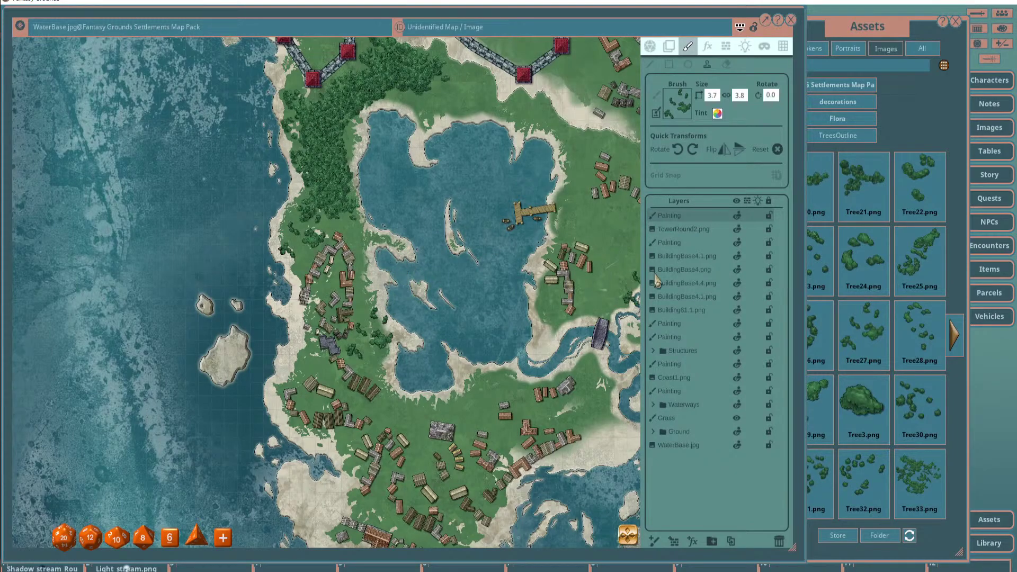
pyautogui.click(866, 411)
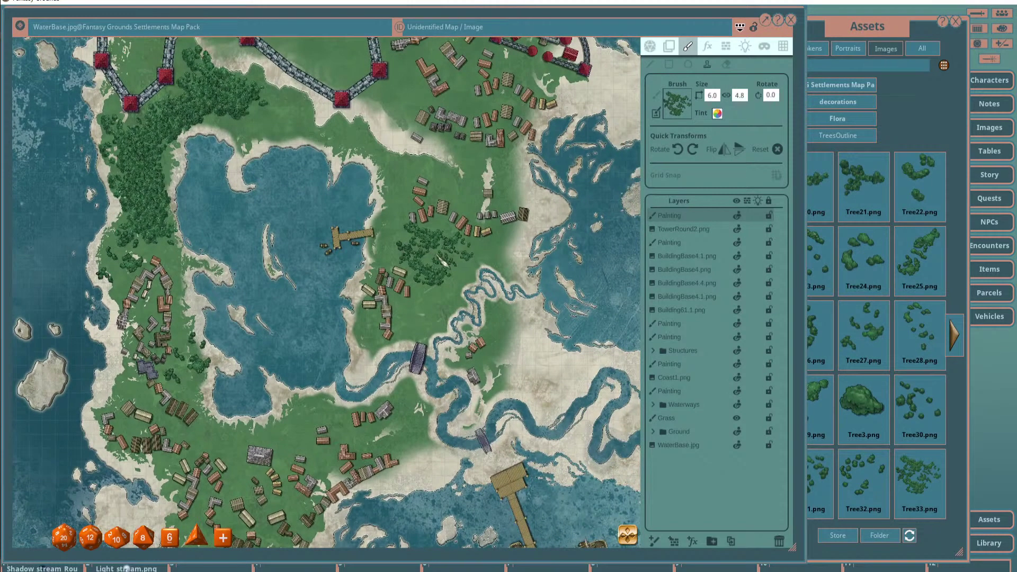
pyautogui.scroll(-2, 443, 261)
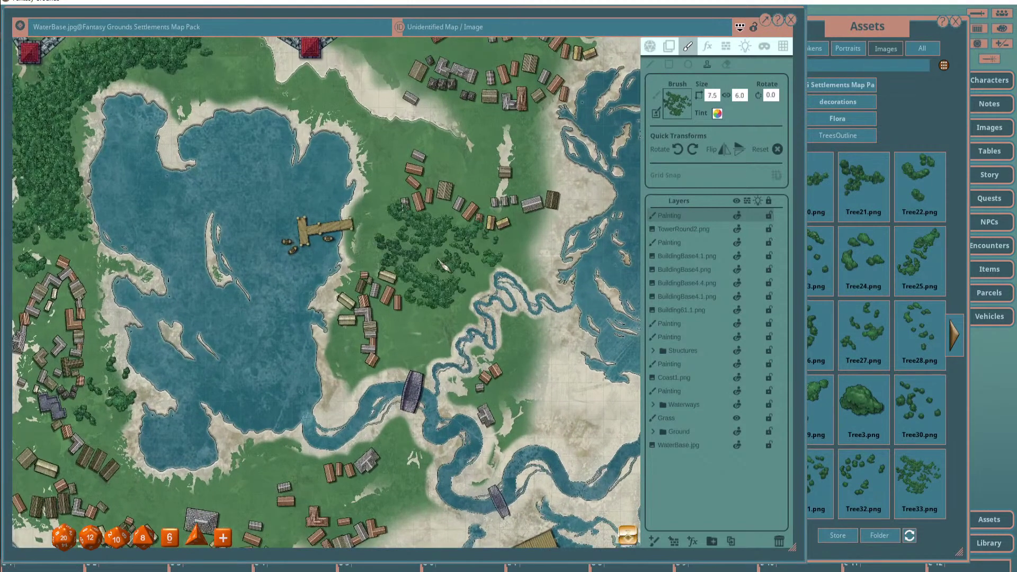
# Stamp a dense cluster of trees on the coast just outside the north-west corner of the large walled castle.
pyautogui.scroll(-2, 435, 255)
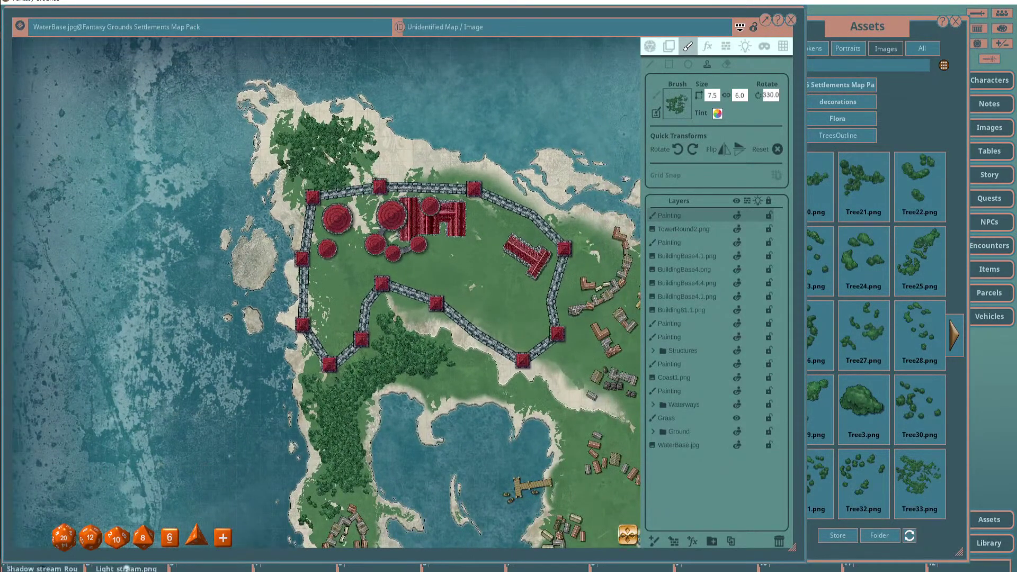
pyautogui.moveTo(322, 156)
pyautogui.mouseDown()
pyautogui.moveTo(392, 159)
pyautogui.moveTo(402, 101)
pyautogui.mouseUp()
pyautogui.scroll(2, 402, 101)
pyautogui.scroll(1, 409, 133)
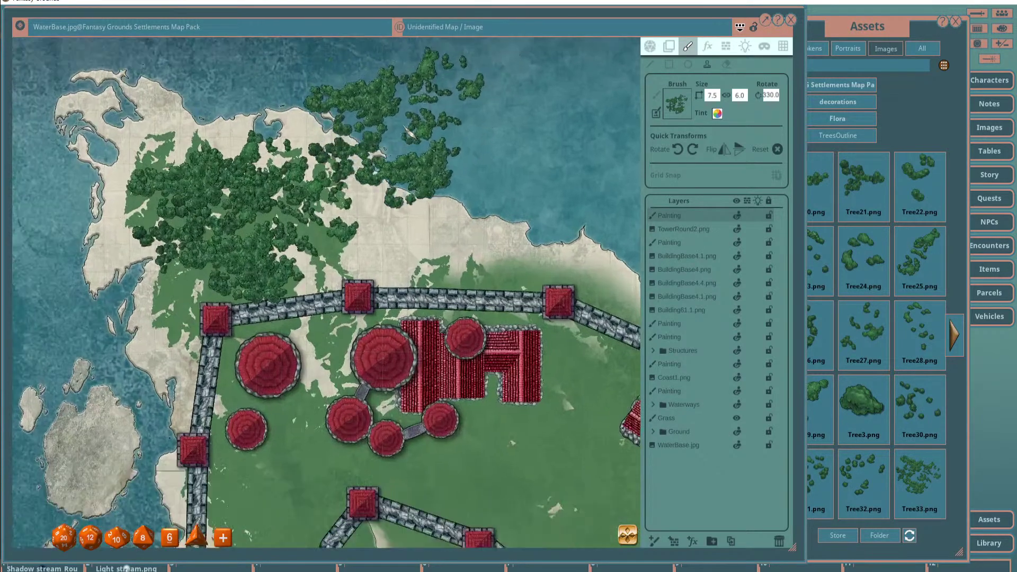
# Add an effects layer above all other layers and set its FX type to Adjust colors.
pyautogui.scroll(-1, 409, 133)
pyautogui.scroll(-3, 495, 229)
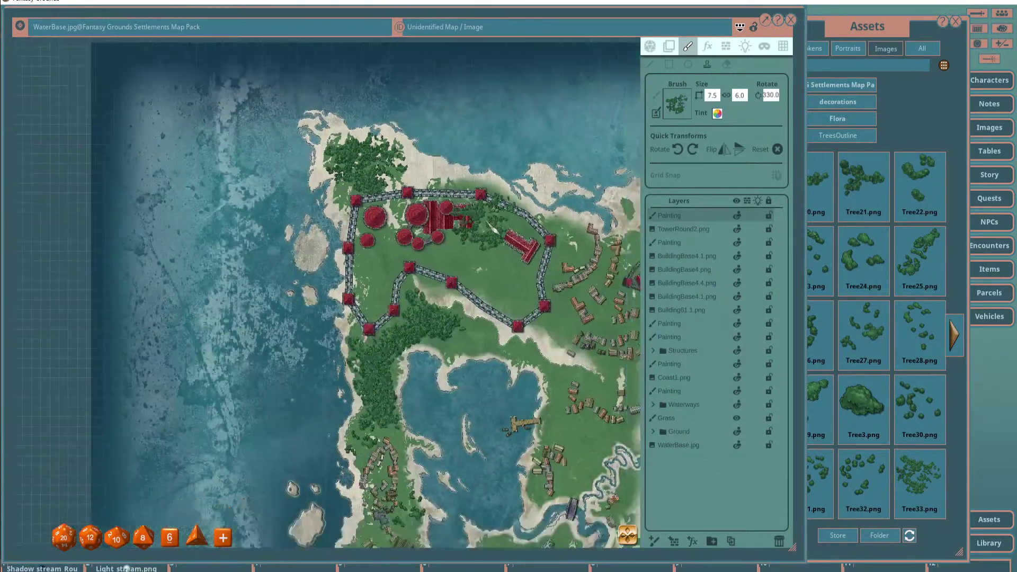
pyautogui.scroll(-2, 326, 291)
pyautogui.scroll(4, 326, 291)
pyautogui.scroll(-1, 325, 291)
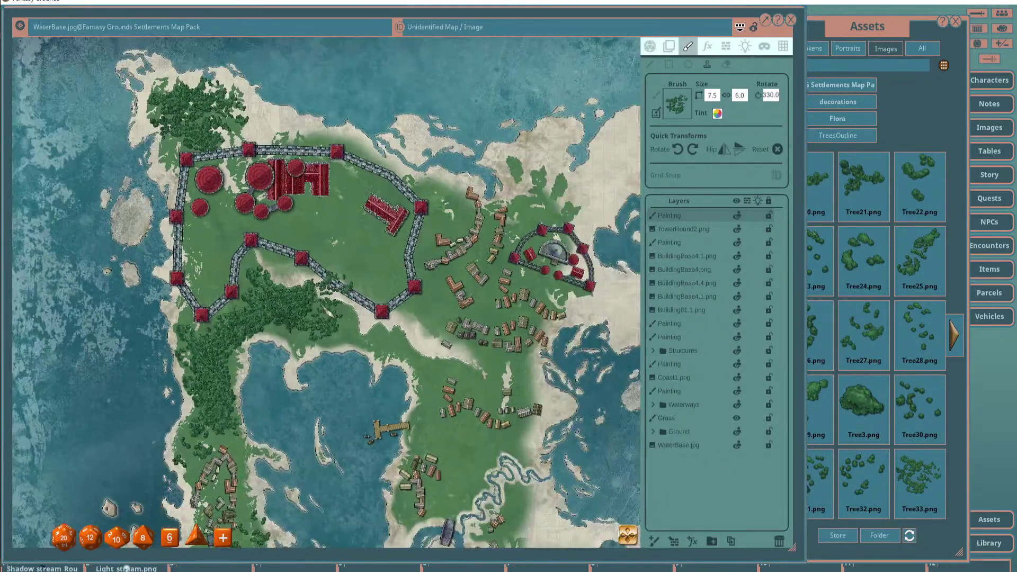
pyautogui.scroll(-3, 326, 291)
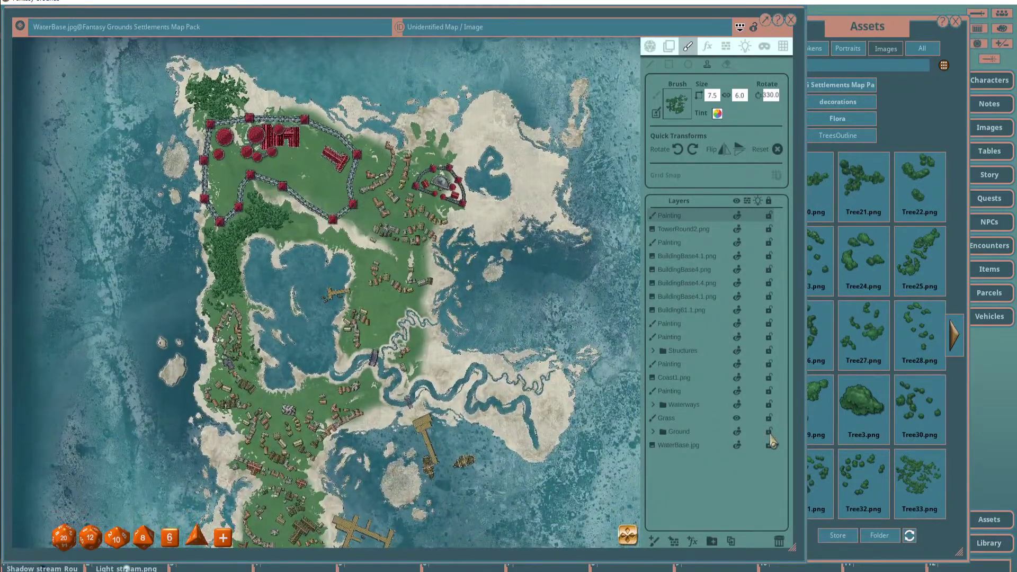
pyautogui.click(693, 541)
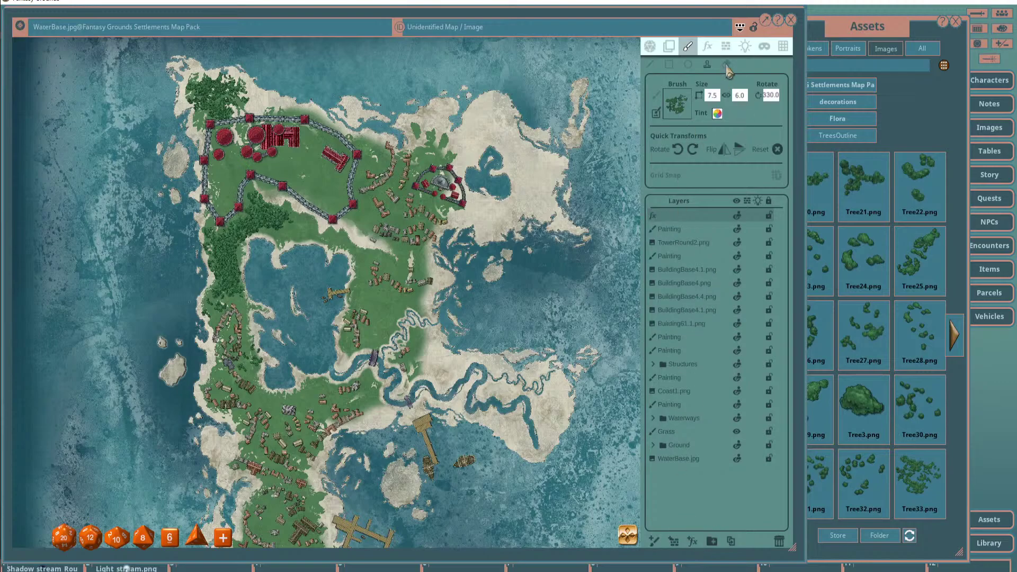
pyautogui.click(707, 47)
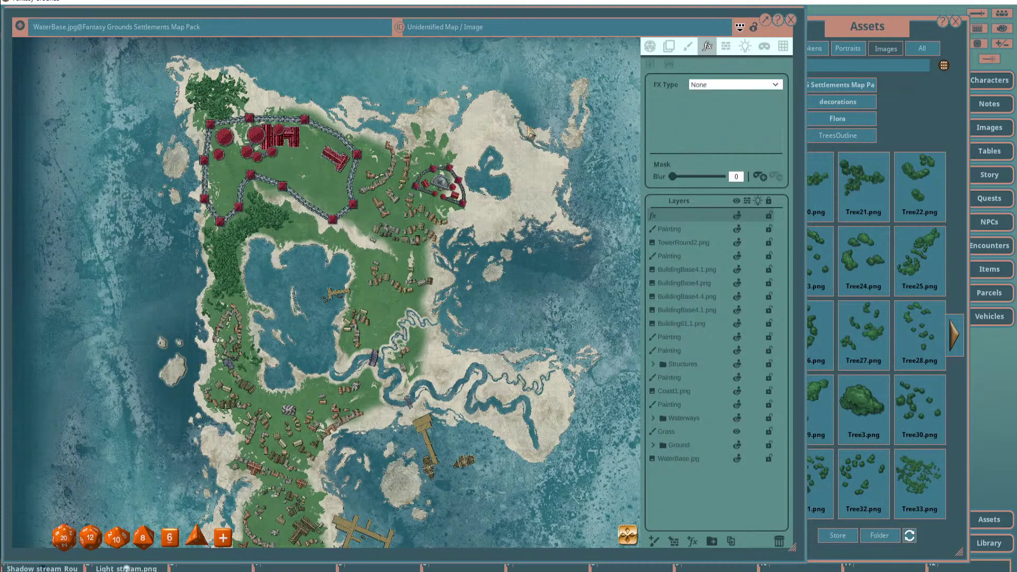
pyautogui.scroll(-2, 528, 130)
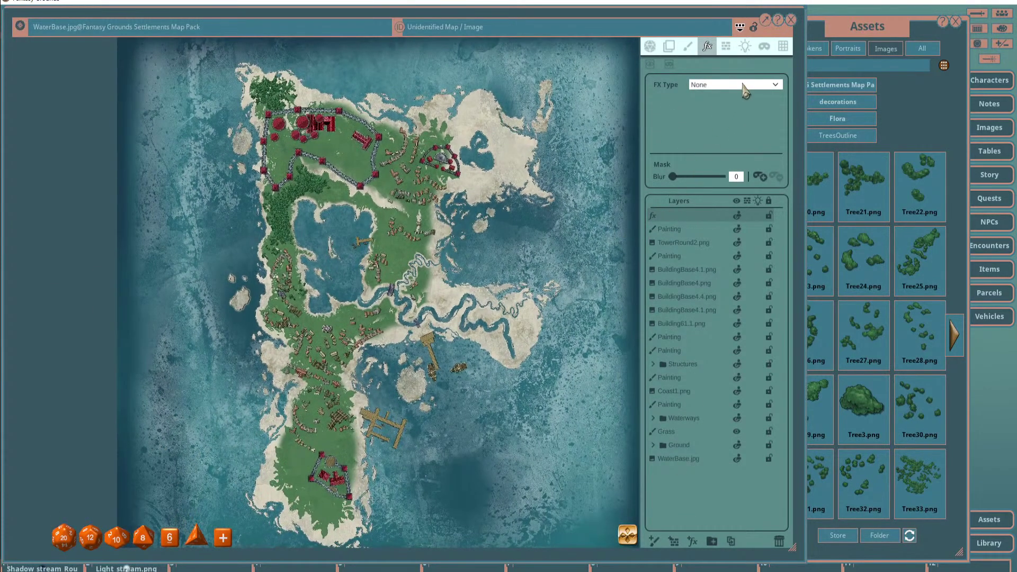
pyautogui.click(746, 88)
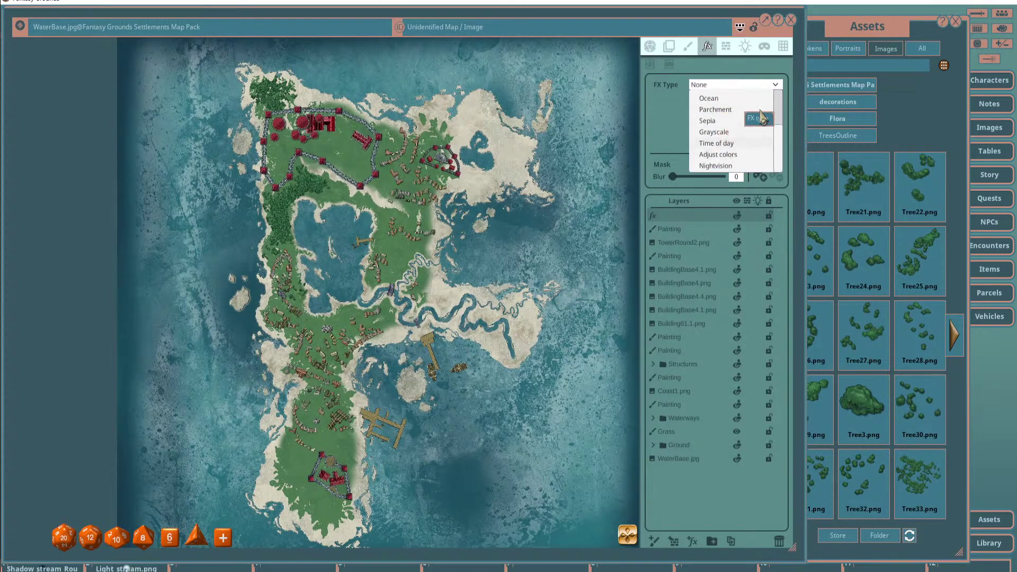
pyautogui.click(741, 155)
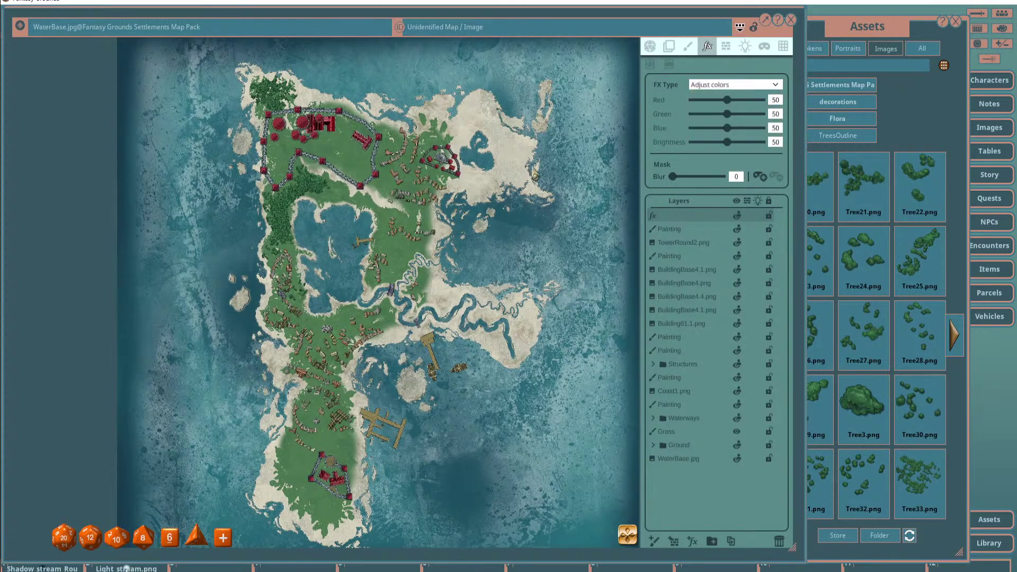
# Lower the color adjustment's brightness to 47 so the whole map darkens slightly.
pyautogui.moveTo(726, 143); pyautogui.dragTo(722, 141)
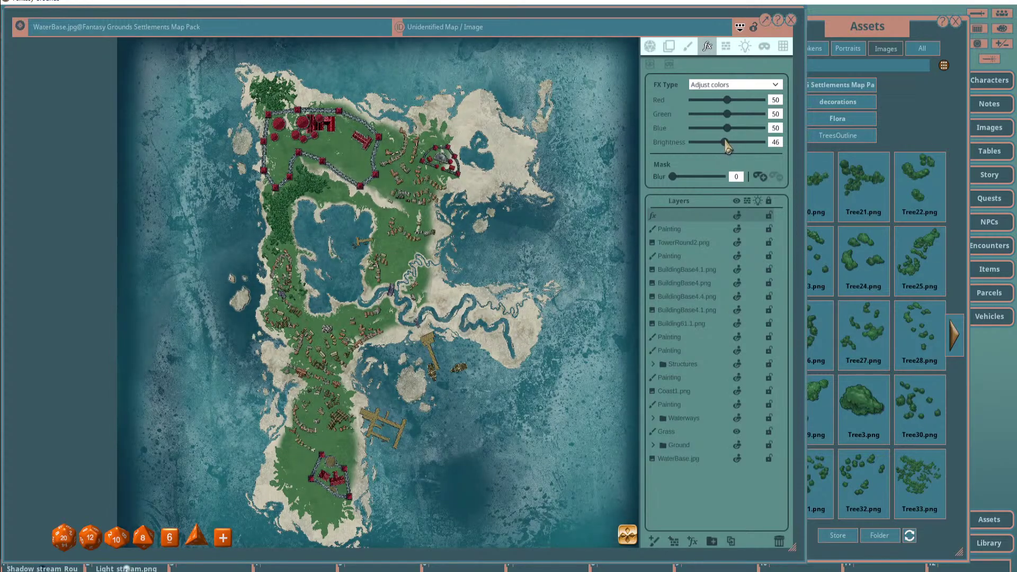
pyautogui.scroll(-3, 532, 177)
pyautogui.scroll(1, 533, 180)
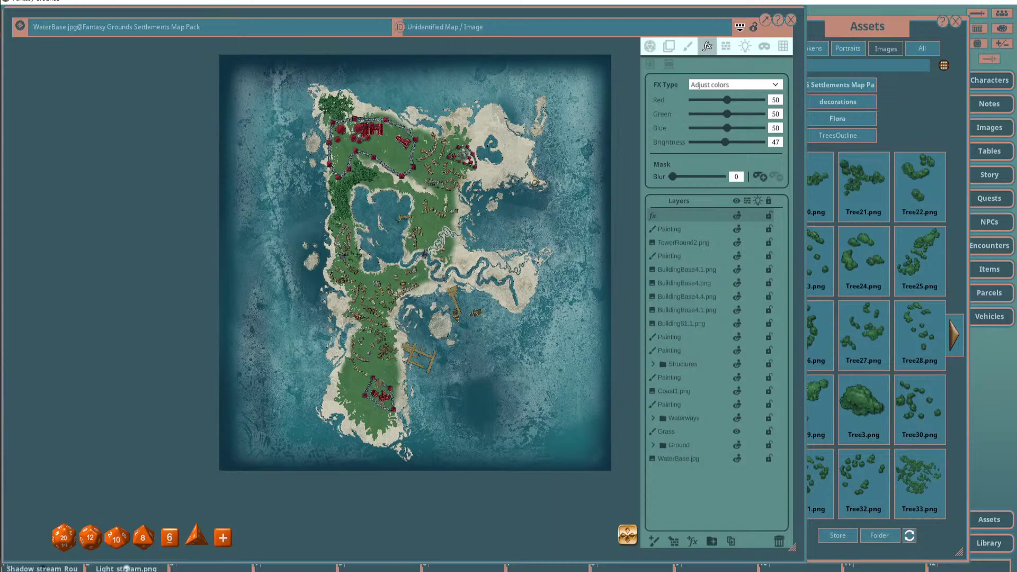
# Select the painting layer directly below the Adjust colors layer and activate the stamp tool.
pyautogui.scroll(5, 357, 212)
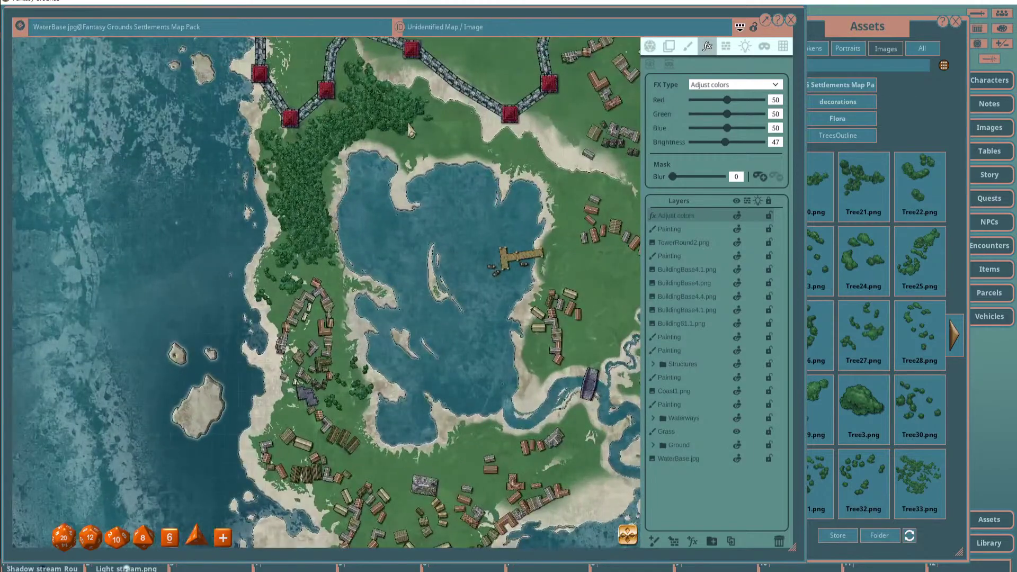
pyautogui.scroll(-2, 320, 183)
pyautogui.click(672, 230)
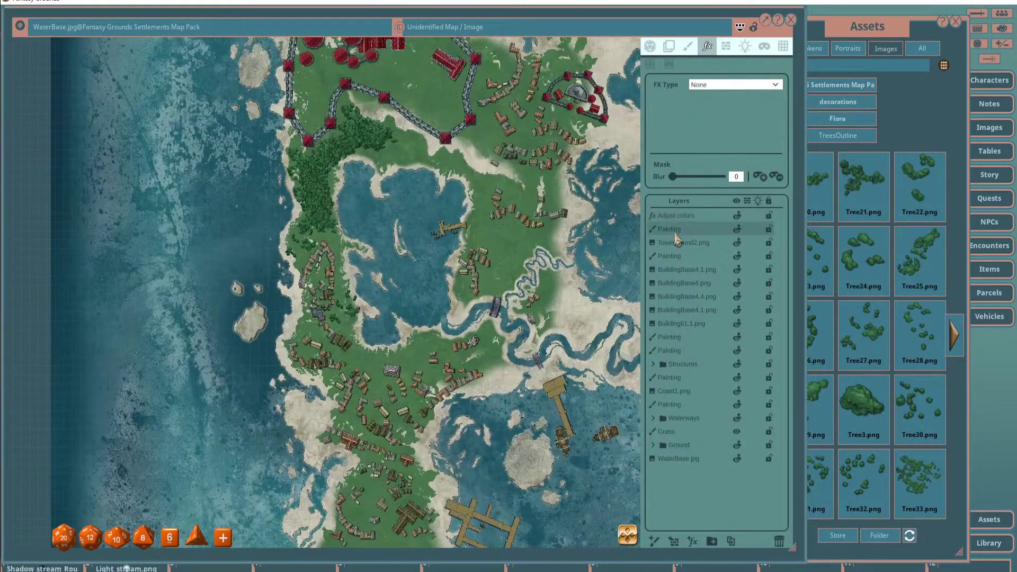
pyautogui.click(689, 48)
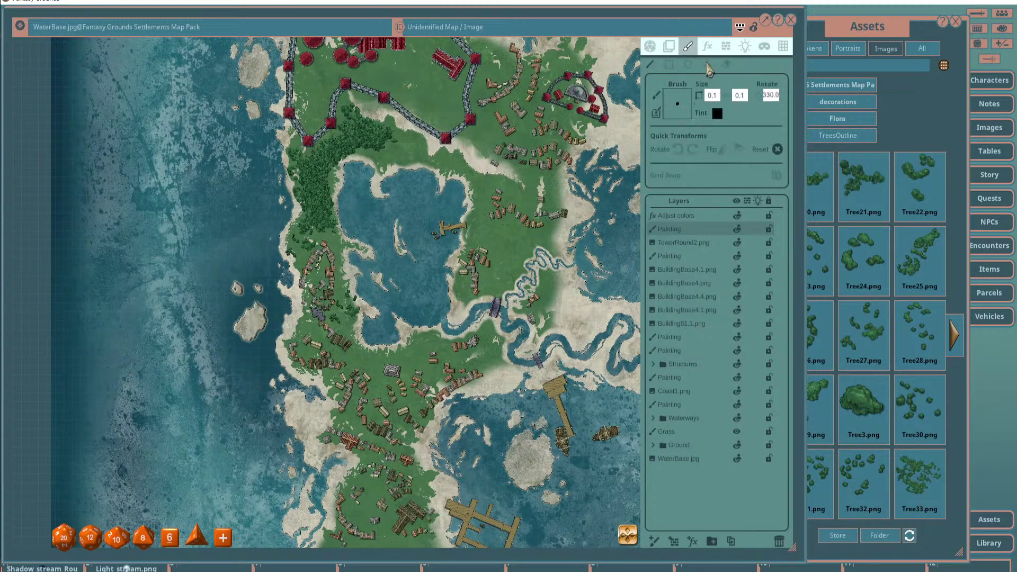
pyautogui.click(707, 65)
pyautogui.scroll(2, 529, 212)
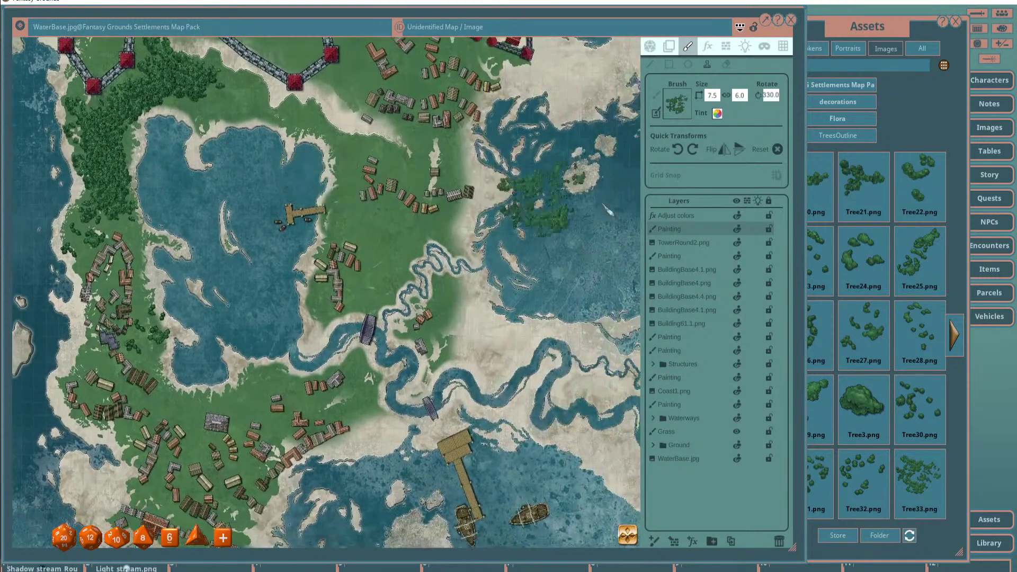
# Load Tree2.png from the TreesNoOutline assets as the stamp and enlarge it to 4.8 by 3.0.
pyautogui.click(892, 50)
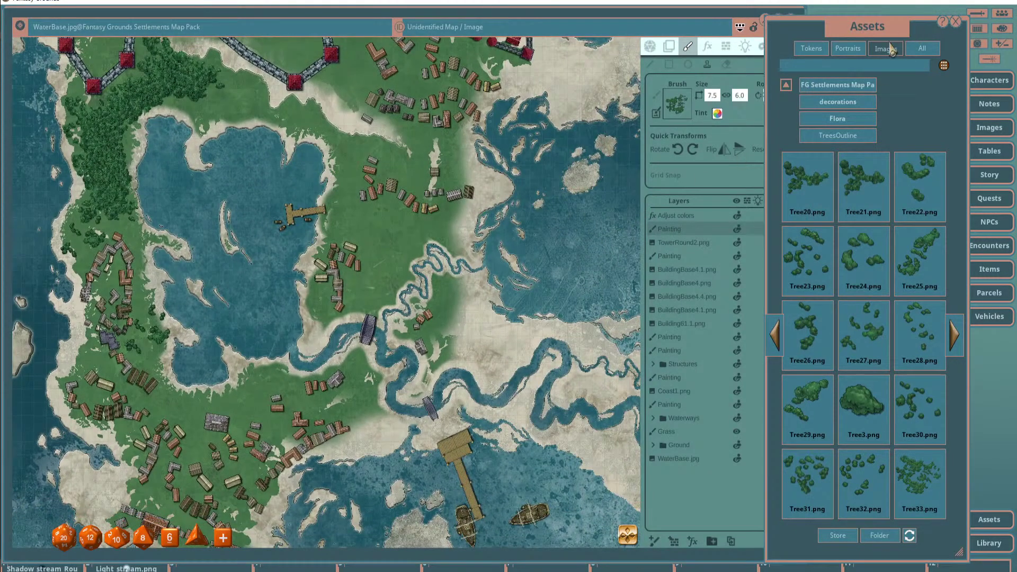
pyautogui.click(852, 123)
pyautogui.click(808, 175)
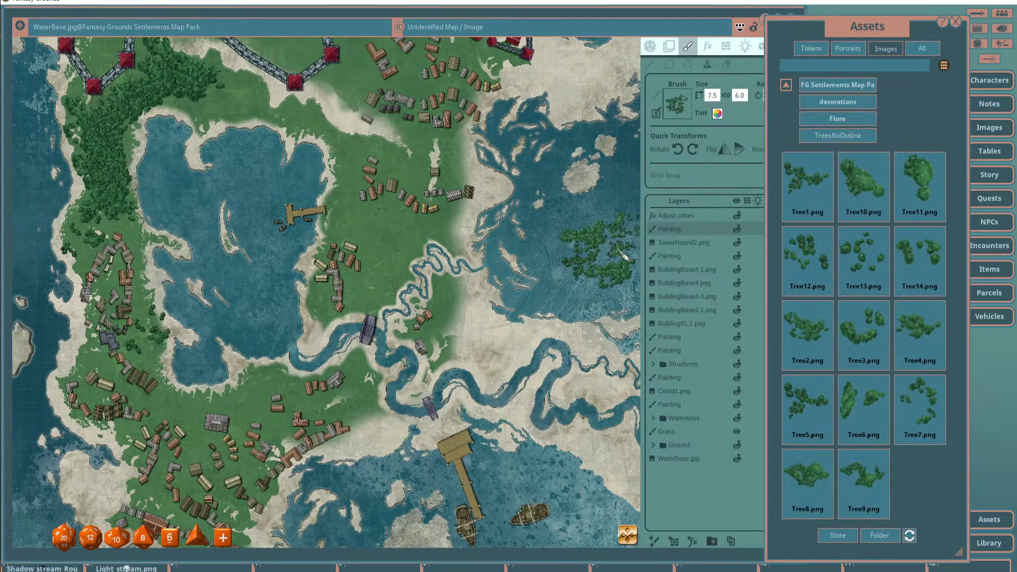
pyautogui.click(794, 330)
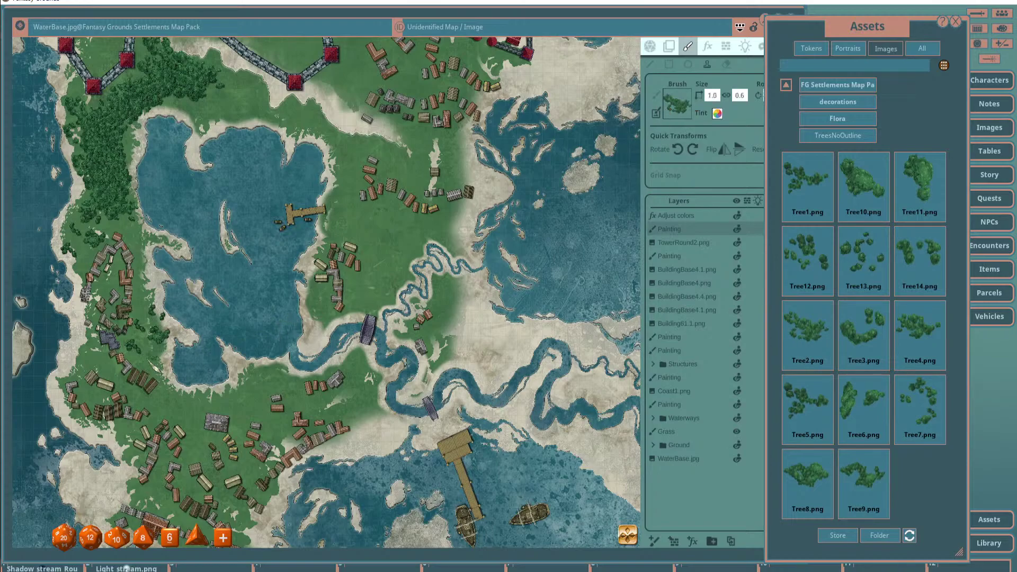
pyautogui.scroll(-3, 366, 331)
pyautogui.scroll(6, 366, 334)
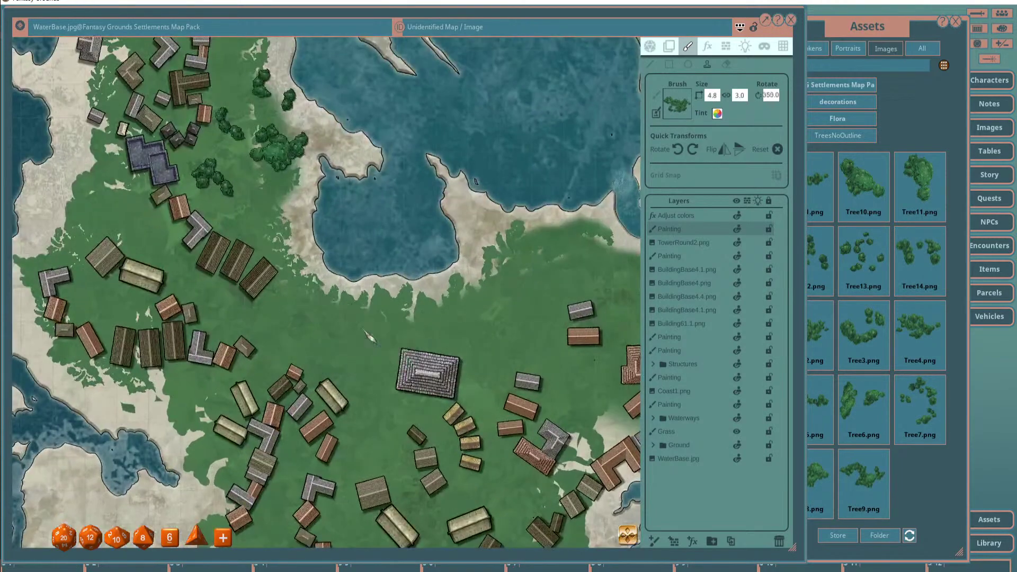
# Stamp a band of outline-free trees along the lake's southern shore, north of the large grey-roofed building.
pyautogui.moveTo(318, 223)
pyautogui.mouseDown()
pyautogui.moveTo(296, 201)
pyautogui.moveTo(328, 159)
pyautogui.moveTo(382, 159)
pyautogui.mouseUp()
pyautogui.scroll(4, 405, 273)
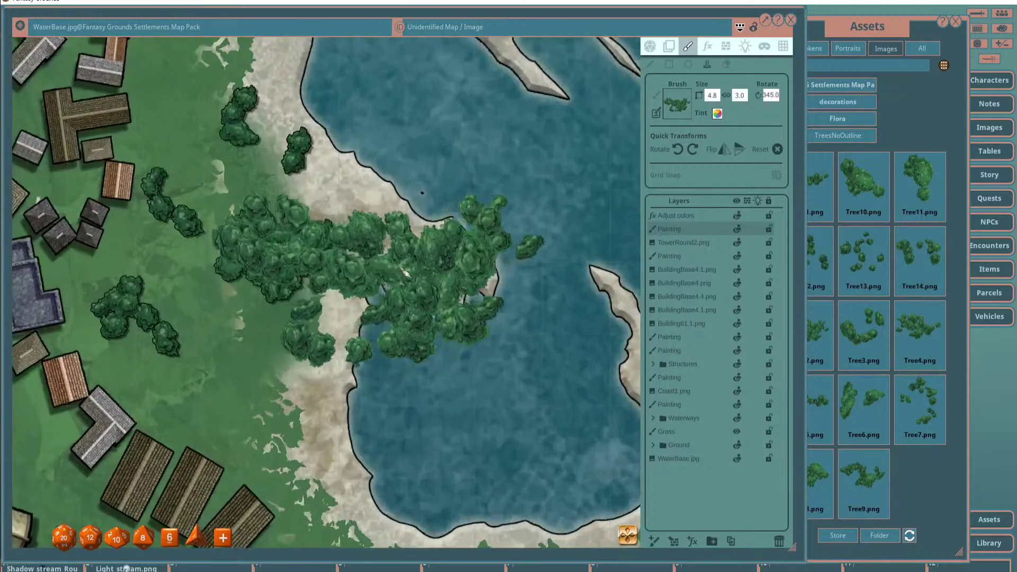
pyautogui.moveTo(406, 273)
pyautogui.mouseDown()
pyautogui.moveTo(610, 212)
pyautogui.moveTo(471, 228)
pyautogui.mouseUp()
pyautogui.scroll(4, 472, 227)
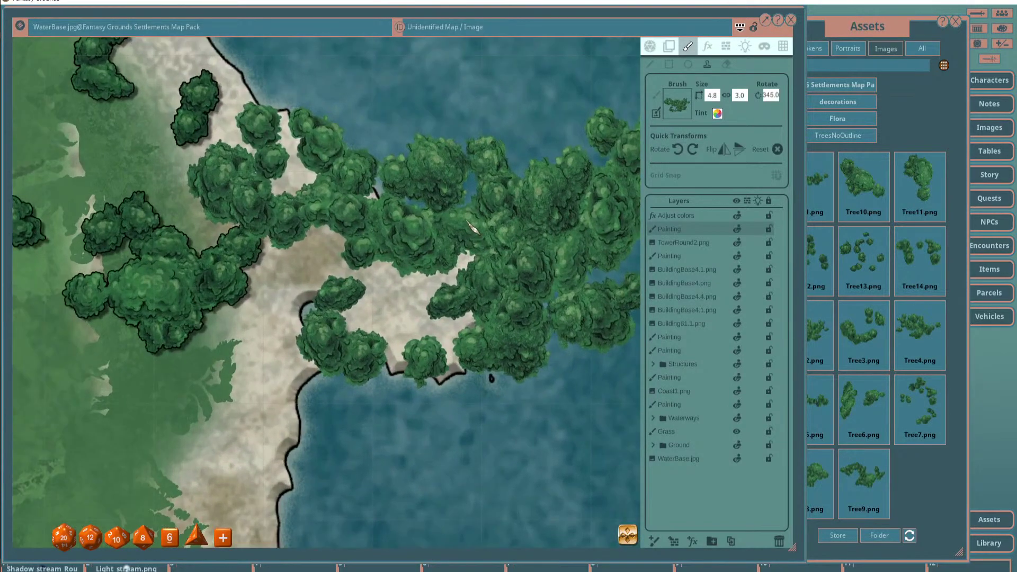
pyautogui.scroll(-8, 473, 229)
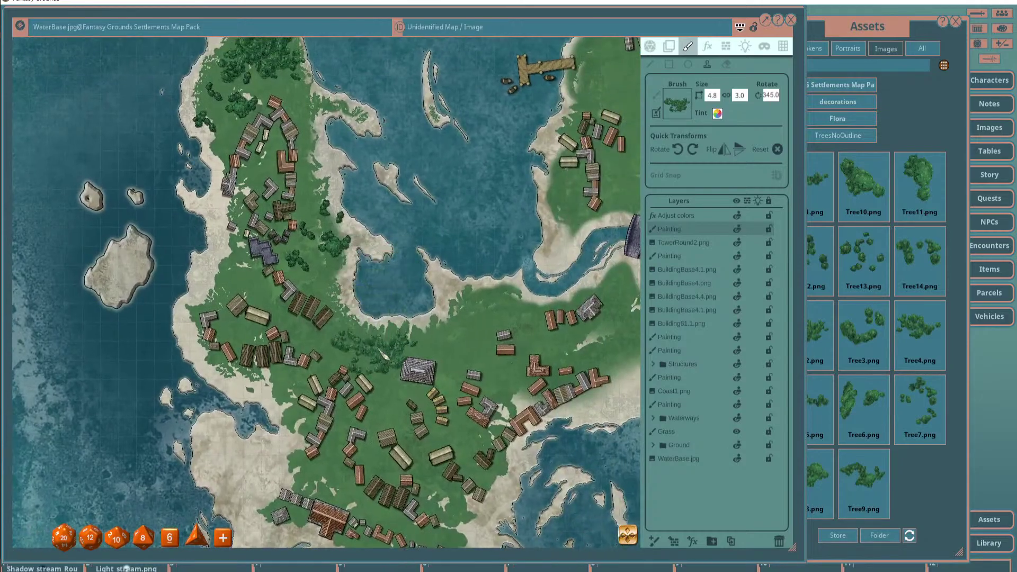
pyautogui.moveTo(381, 349)
pyautogui.mouseDown()
pyautogui.moveTo(360, 339)
pyautogui.moveTo(377, 343)
pyautogui.moveTo(466, 312)
pyautogui.moveTo(424, 328)
pyautogui.moveTo(466, 318)
pyautogui.moveTo(456, 335)
pyautogui.mouseUp()
pyautogui.click(452, 331)
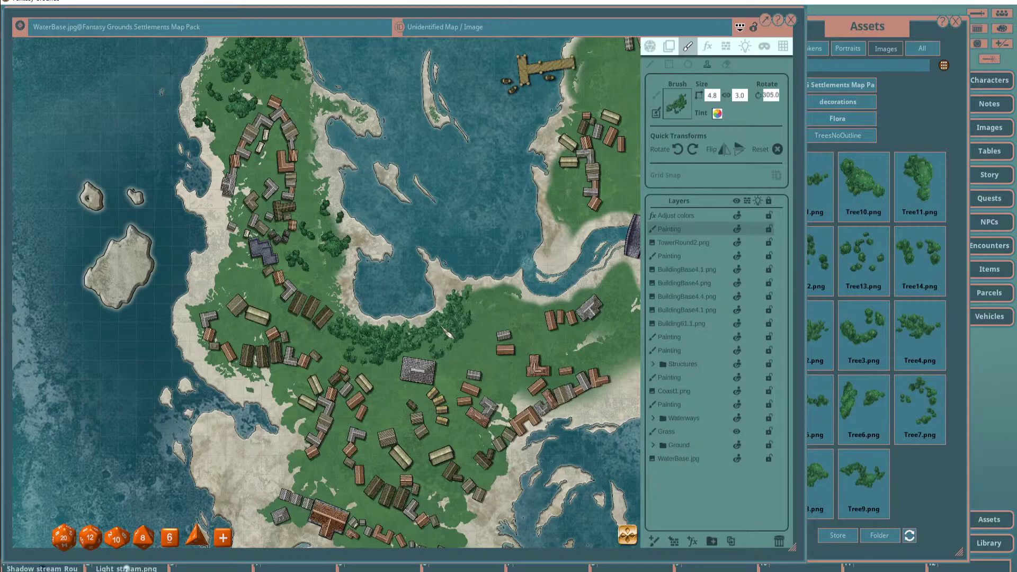
pyautogui.click(452, 331)
pyautogui.click(452, 331)
# Stamp more trees along the lake's south-west shore beside the village, and reduce the stamp to 3.8 by 2.4.
pyautogui.click(350, 302)
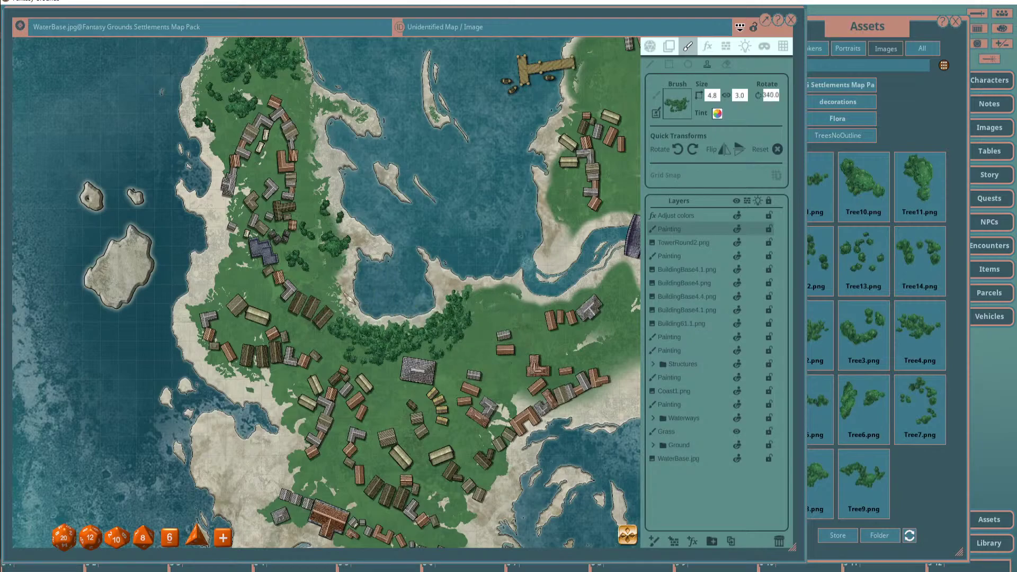
pyautogui.click(342, 290)
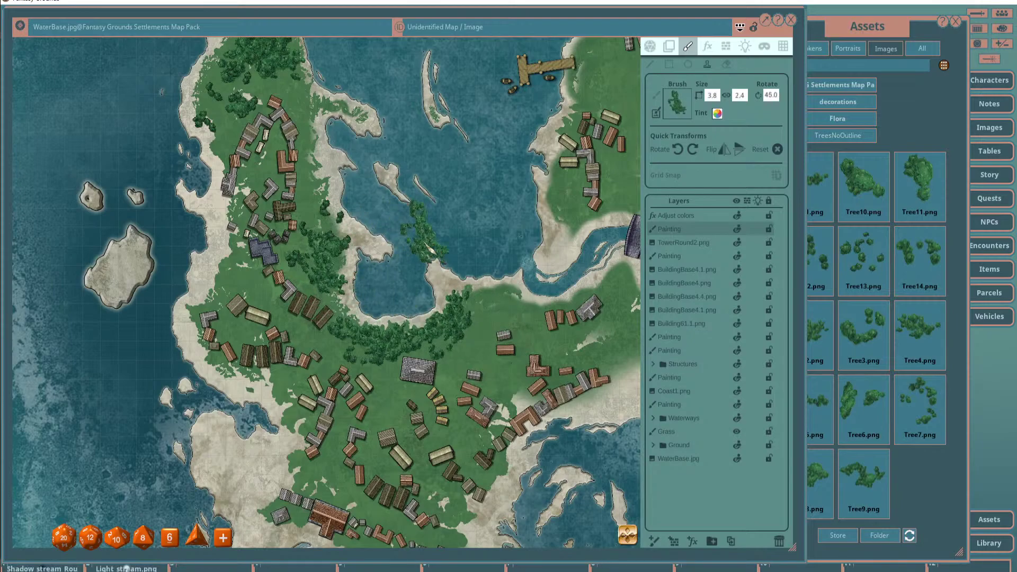
pyautogui.scroll(3, 424, 241)
pyautogui.scroll(-3, 326, 291)
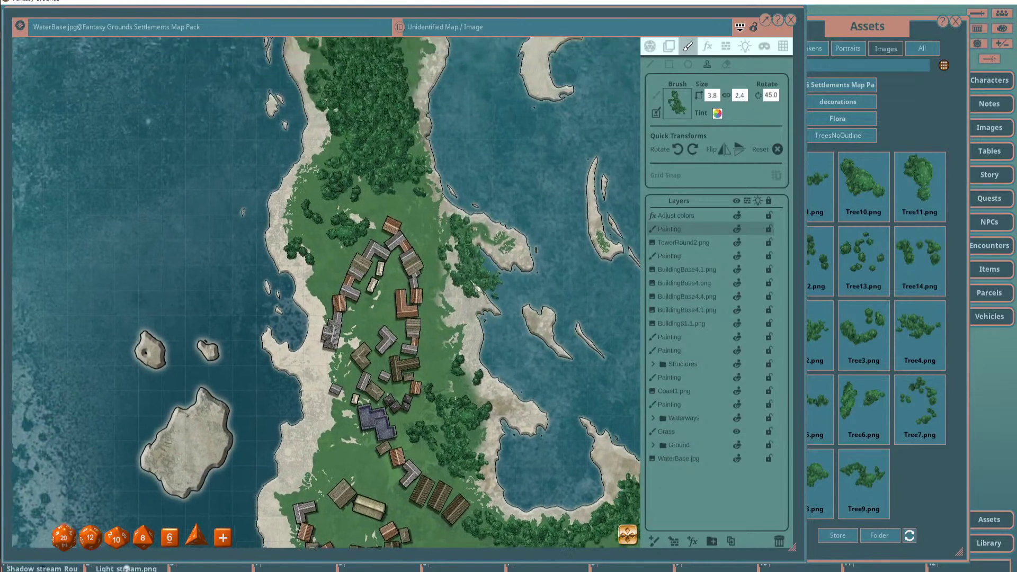
pyautogui.scroll(-2, 325, 292)
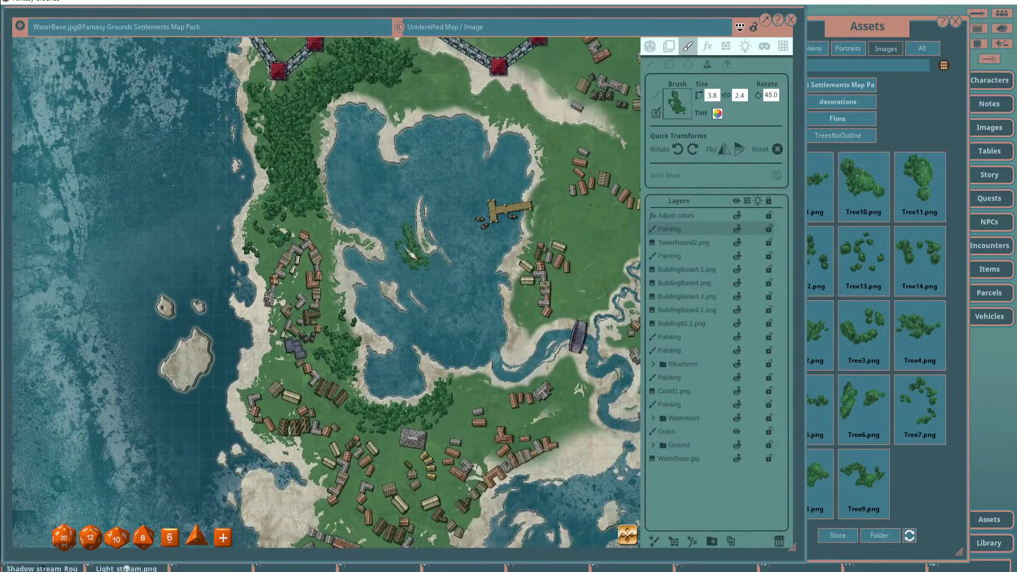
# Erase patches of the forest south of the castle wall with a 1.0 eraser, separating its western and eastern parts.
pyautogui.scroll(3, 323, 302)
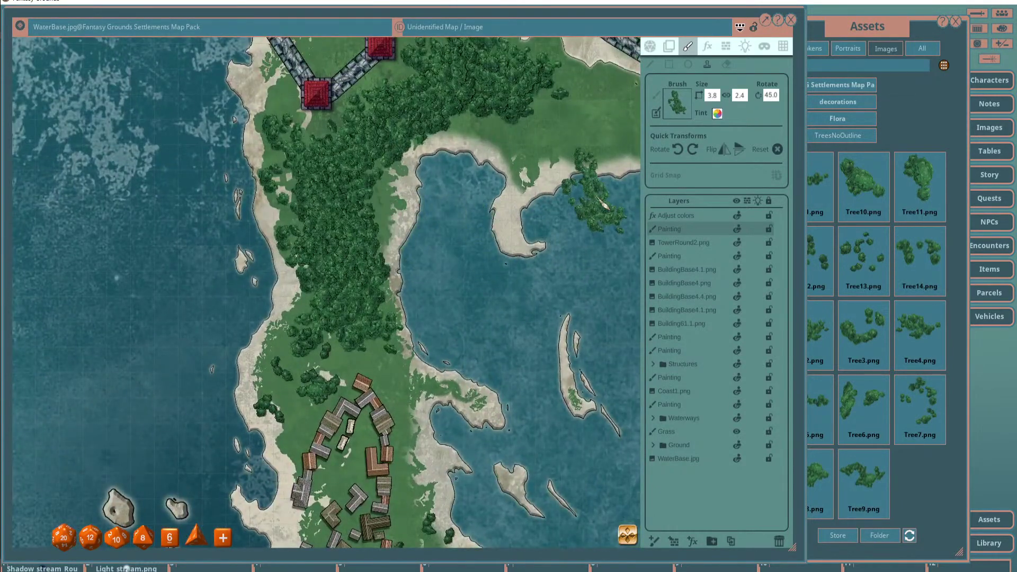
pyautogui.click(726, 64)
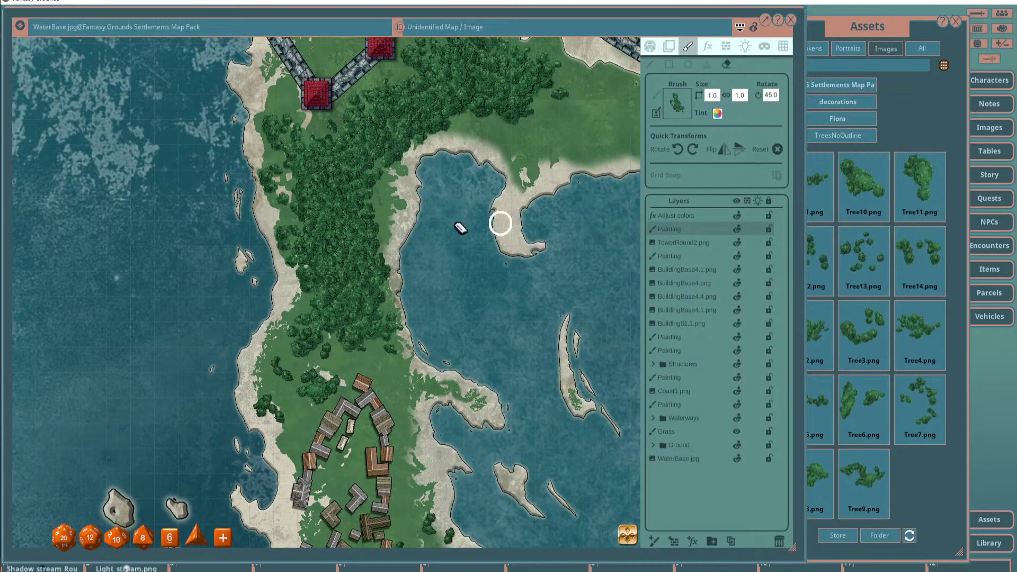
pyautogui.moveTo(404, 189)
pyautogui.mouseDown()
pyautogui.moveTo(329, 225)
pyautogui.moveTo(350, 268)
pyautogui.mouseUp()
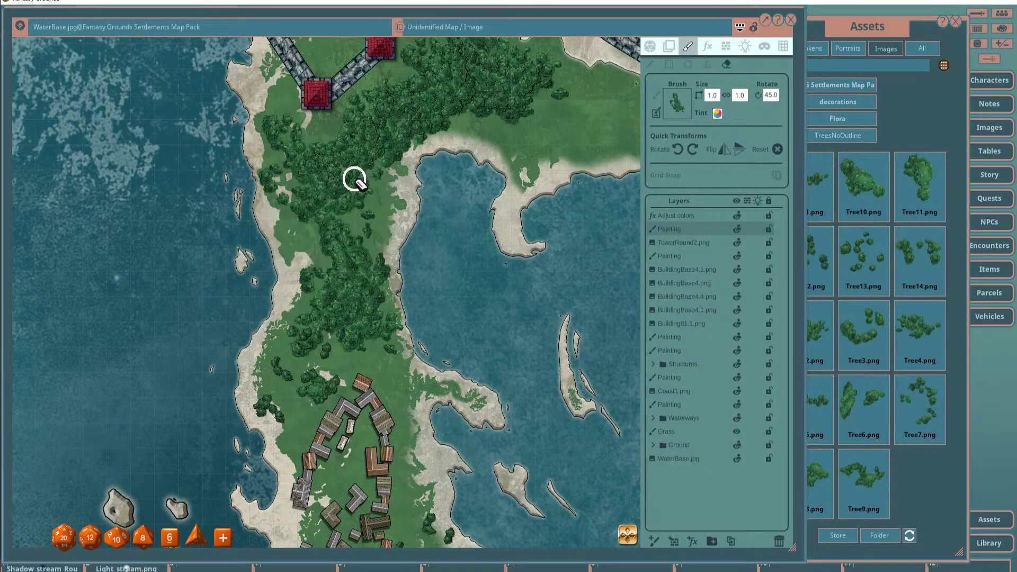
pyautogui.moveTo(391, 139)
pyautogui.mouseDown()
pyautogui.moveTo(461, 63)
pyautogui.moveTo(432, 102)
pyautogui.mouseUp()
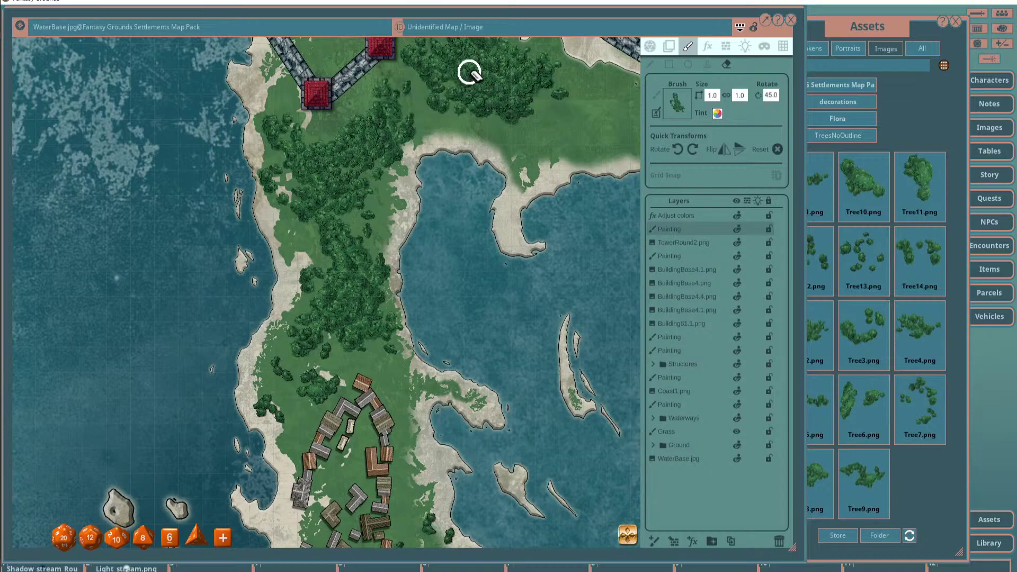
# Erase trees within and around the eastern forest clump between the castle wall and the lake to thin it.
pyautogui.moveTo(470, 71); pyautogui.dragTo(522, 74)
pyautogui.moveTo(474, 150); pyautogui.dragTo(486, 215)
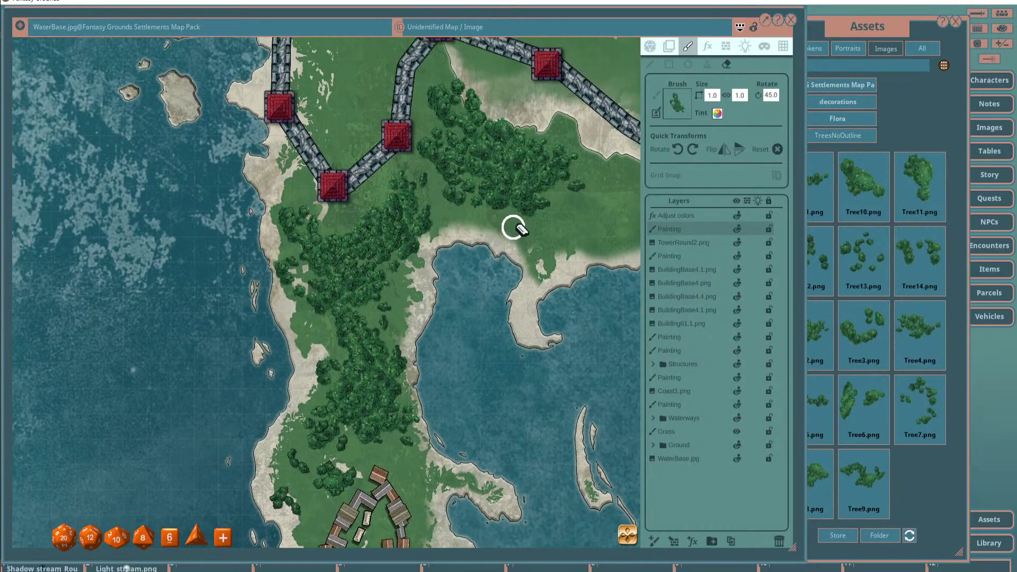
pyautogui.moveTo(502, 175); pyautogui.dragTo(529, 247)
pyautogui.moveTo(530, 158)
pyautogui.mouseDown()
pyautogui.moveTo(406, 168)
pyautogui.moveTo(471, 112)
pyautogui.mouseUp()
# Stamp trees at 3.8 by 2.4 on the grass between the lake's north-east shore and the neighbouring village houses.
pyautogui.scroll(-5, 549, 212)
pyautogui.scroll(-2, 442, 197)
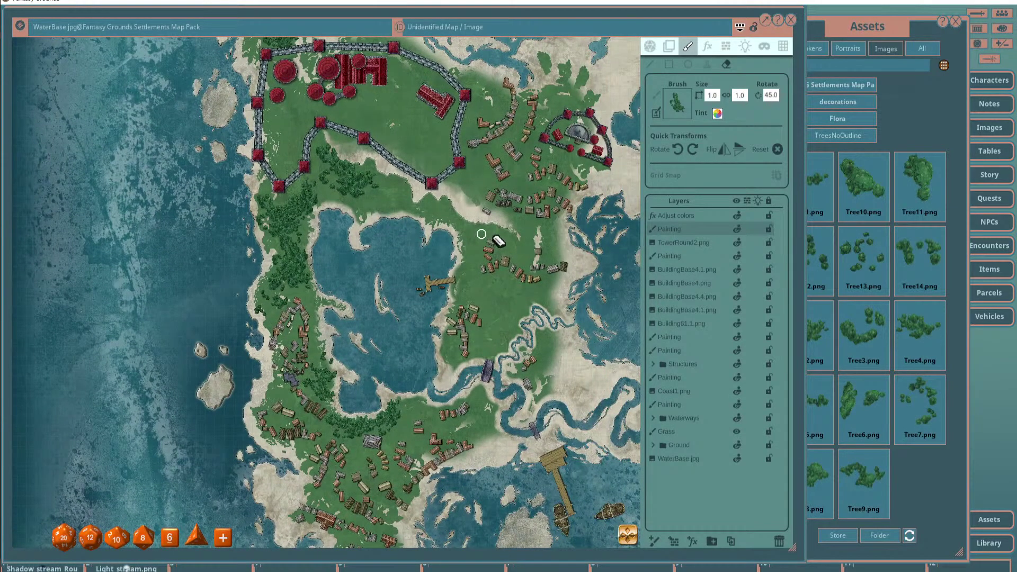
pyautogui.click(708, 65)
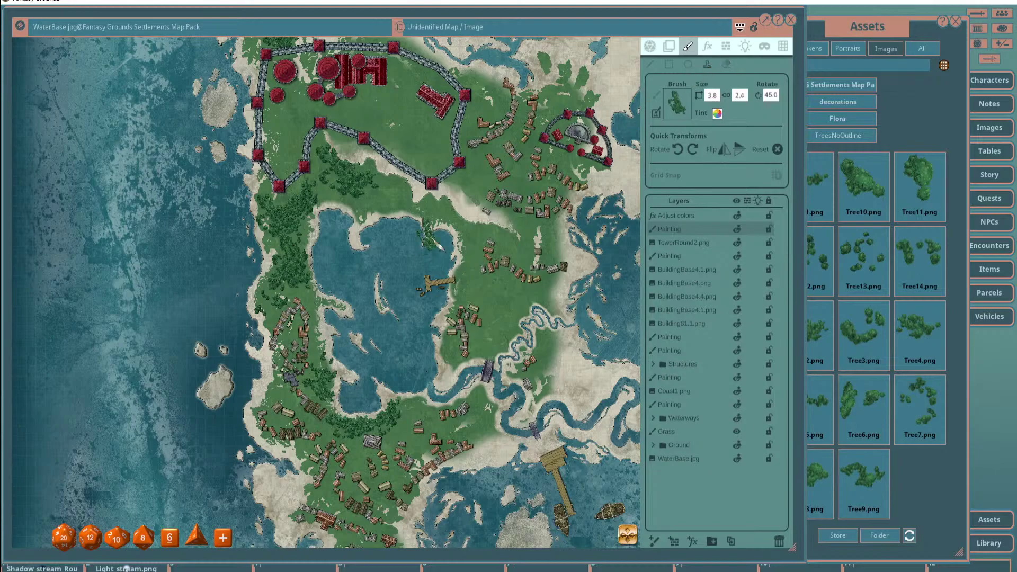
pyautogui.scroll(3, 416, 256)
pyautogui.click(513, 254)
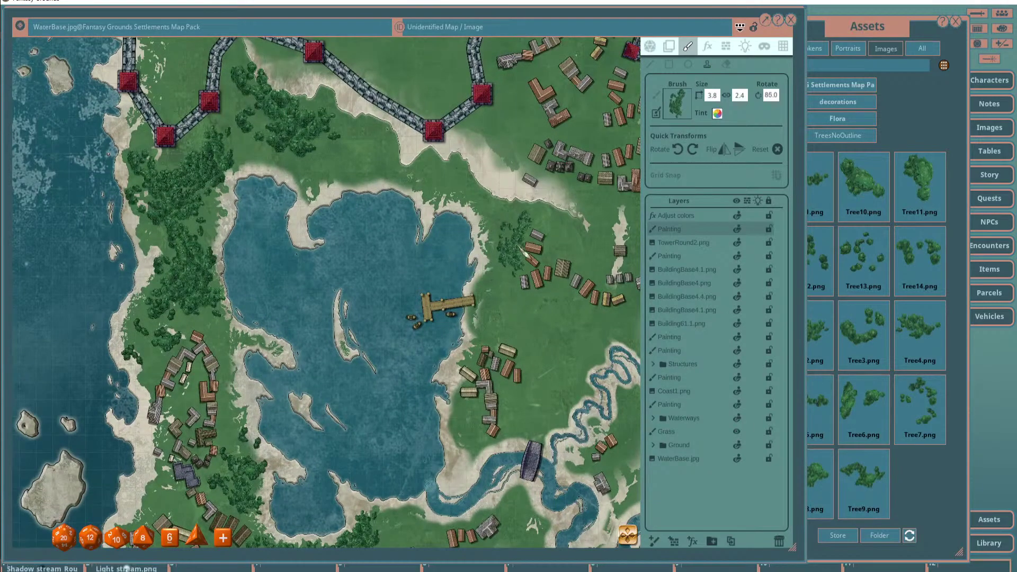
pyautogui.scroll(13, 513, 220)
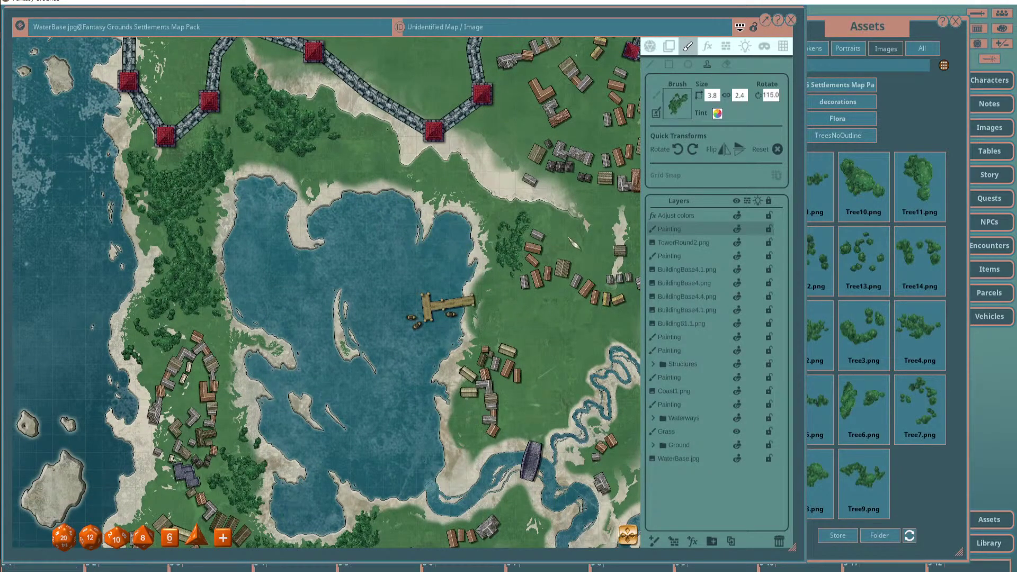
# Enlarge the tree stamp to 4.8 by 3.0 and extend the forest south of the castle wall to the lake's northern shore.
pyautogui.scroll(-5, 318, 476)
pyautogui.scroll(2, 476, 225)
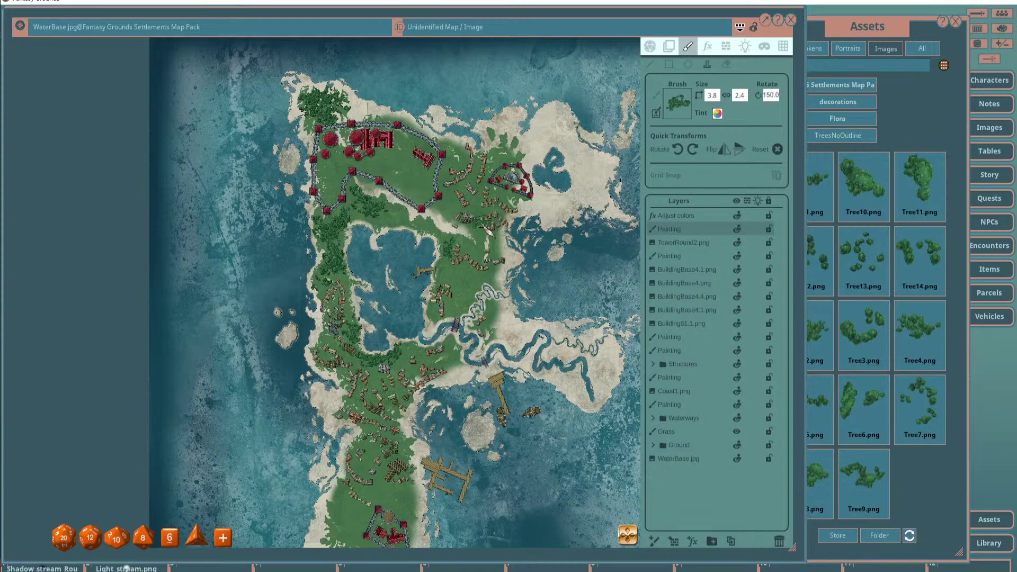
pyautogui.scroll(4, 479, 233)
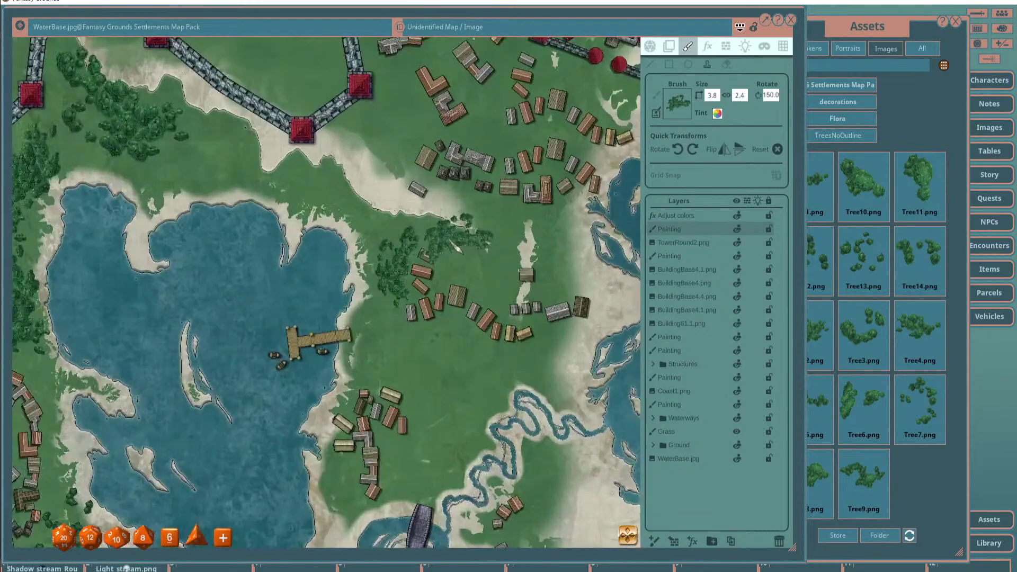
pyautogui.scroll(7, 428, 229)
pyautogui.moveTo(204, 170)
pyautogui.mouseDown()
pyautogui.moveTo(370, 239)
pyautogui.moveTo(312, 250)
pyautogui.mouseUp()
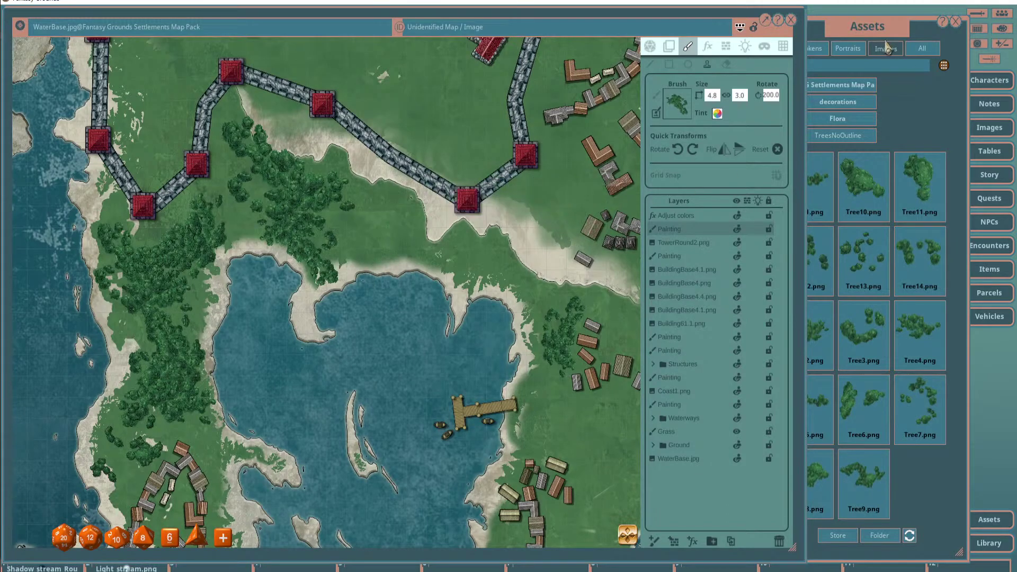
# Load a different outline-free tree asset as the stamp and add small clumps at the forest edge on the lake's northern headland.
pyautogui.click(814, 227)
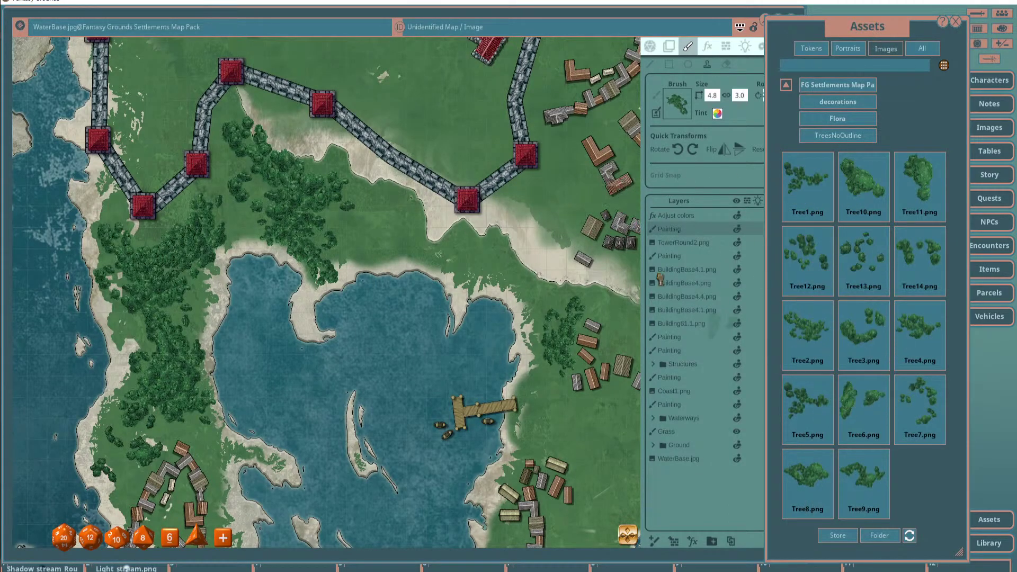
pyautogui.moveTo(674, 101); pyautogui.dragTo(677, 101)
pyautogui.scroll(3, 294, 278)
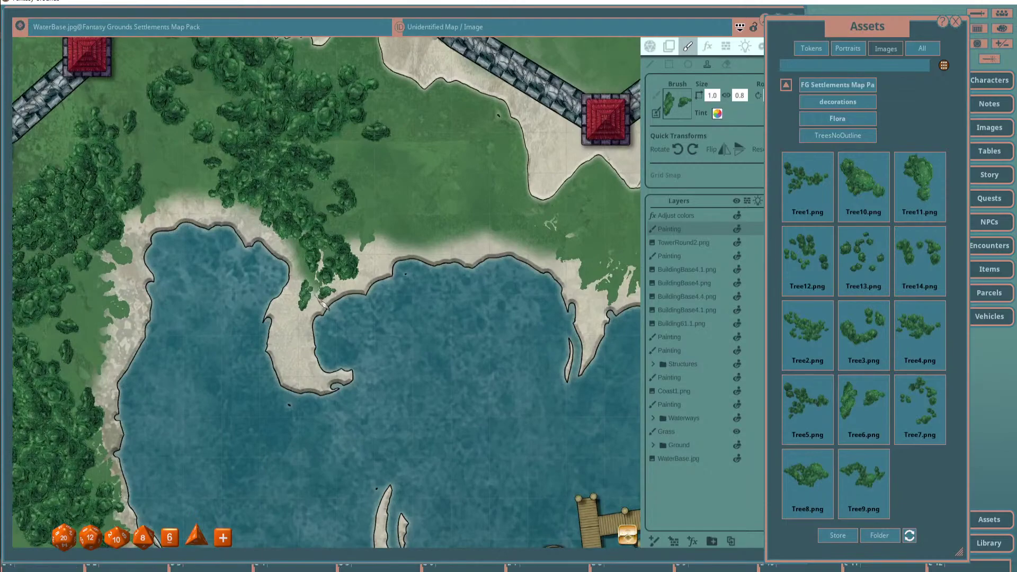
pyautogui.click(309, 283)
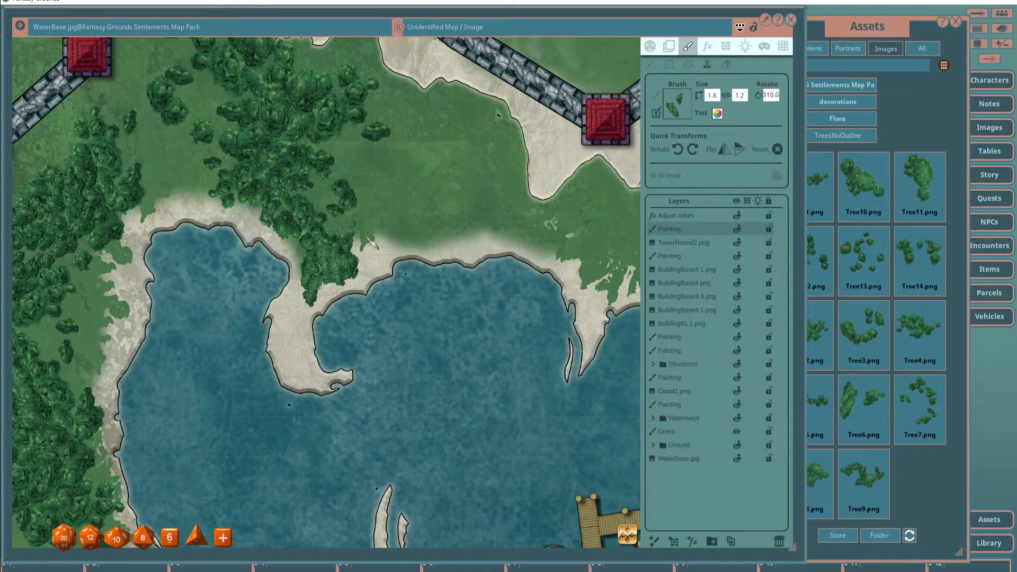
pyautogui.click(373, 241)
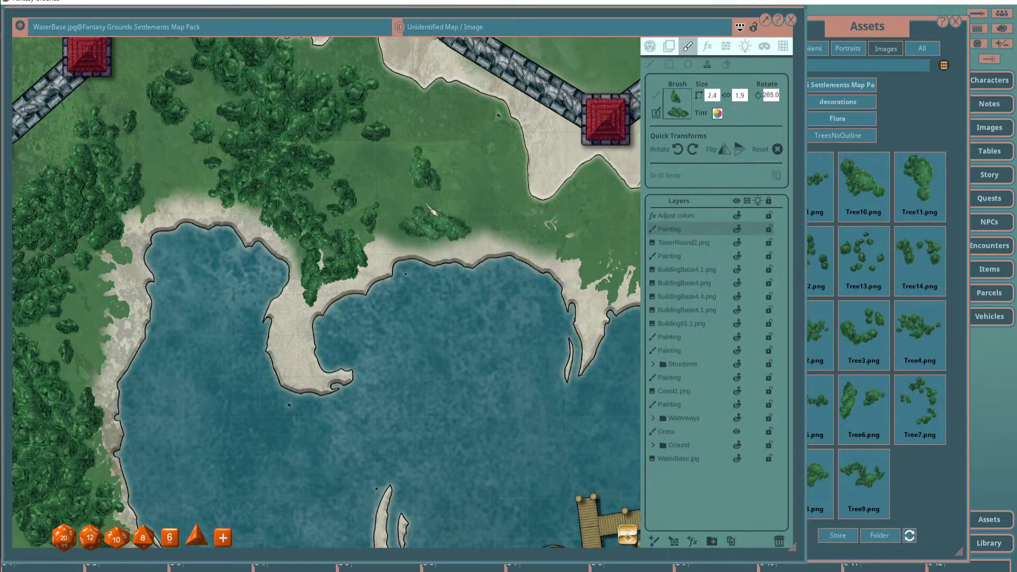
# Stamp a clump south-west of the large grey-roofed building, and scatter Tree7.png trees east of the southern shore forest.
pyautogui.scroll(-5, 416, 210)
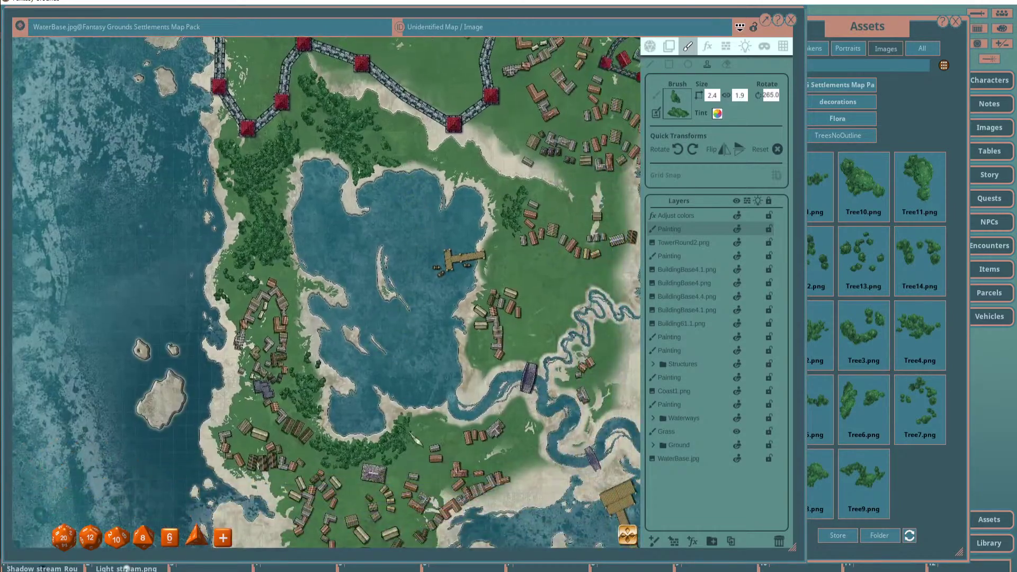
pyautogui.scroll(3, 430, 262)
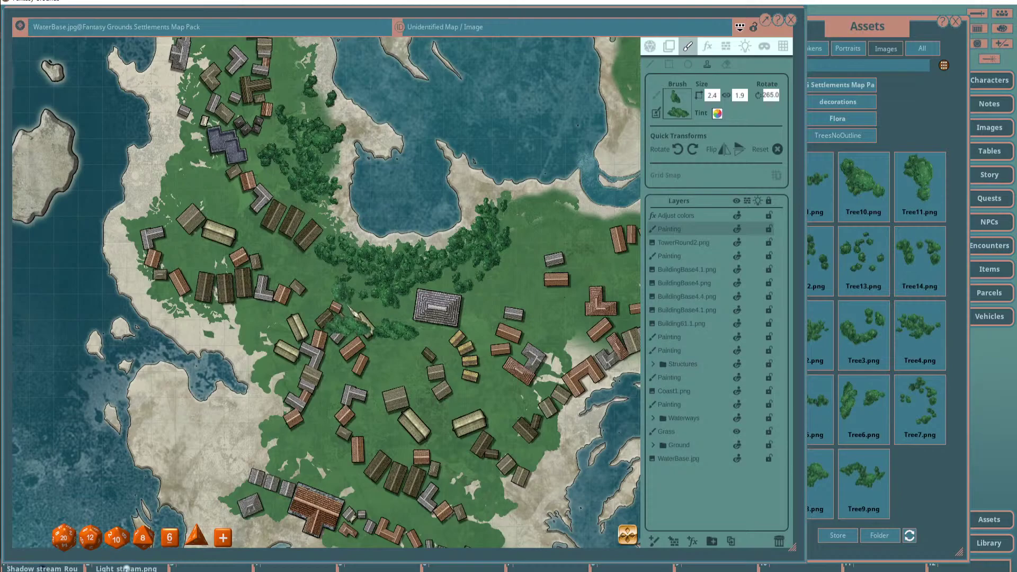
pyautogui.click(869, 64)
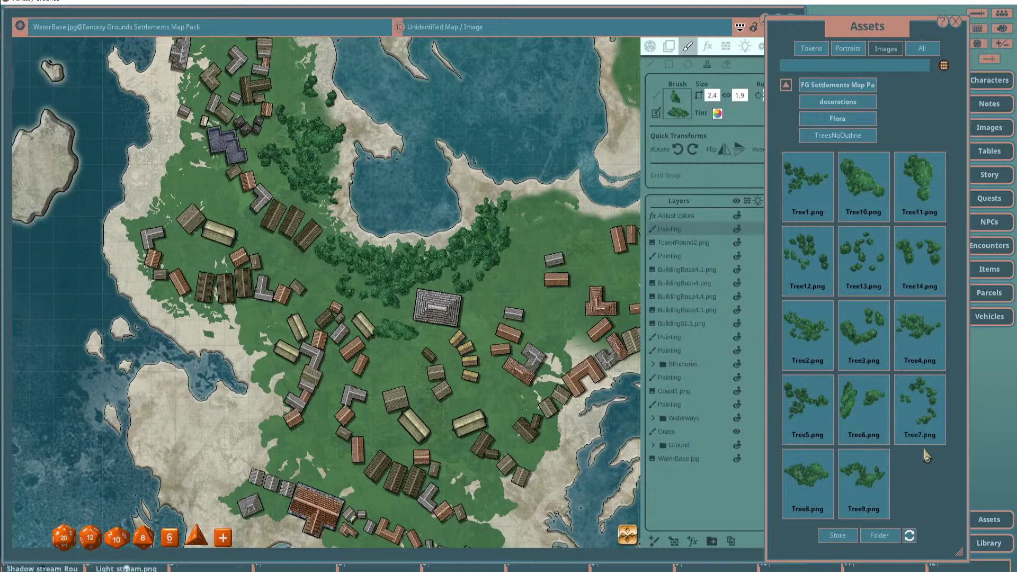
pyautogui.click(920, 402)
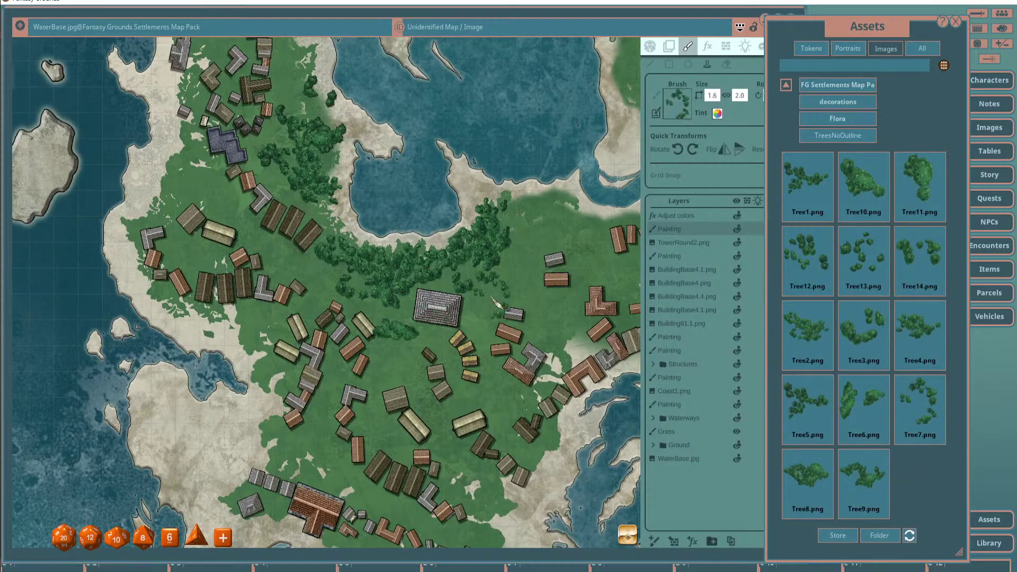
pyautogui.moveTo(491, 300)
pyautogui.mouseDown()
pyautogui.moveTo(474, 249)
pyautogui.moveTo(498, 296)
pyautogui.moveTo(483, 284)
pyautogui.moveTo(569, 339)
pyautogui.moveTo(535, 366)
pyautogui.moveTo(578, 302)
pyautogui.moveTo(563, 283)
pyautogui.mouseUp()
pyautogui.scroll(-3, 405, 283)
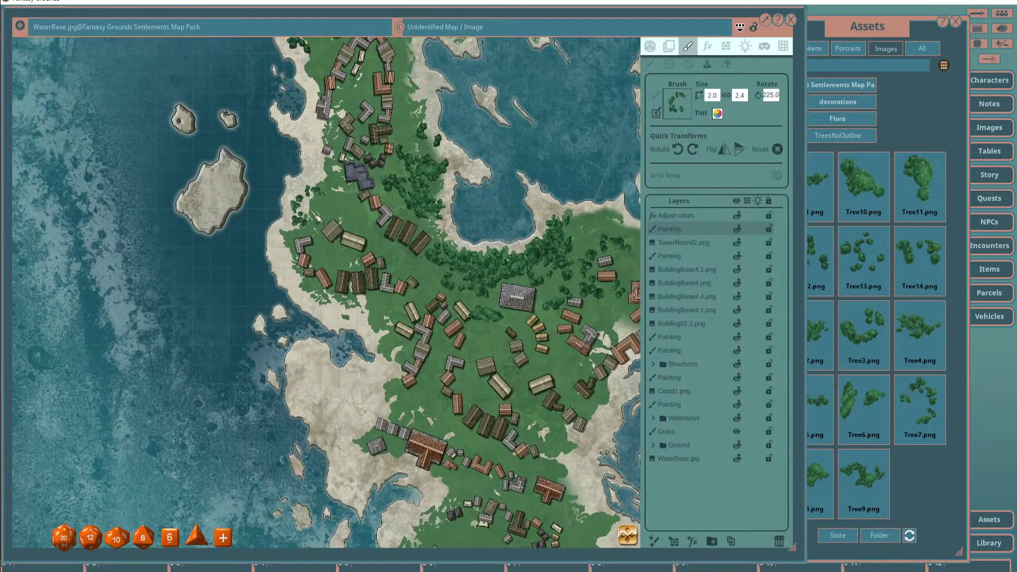
# Stamp scattered Tree7.png trees at 2.5 by 3.1 along the village's western coast, around and below the dark-roofed building.
pyautogui.click(321, 209)
pyautogui.click(318, 208)
pyautogui.click(338, 204)
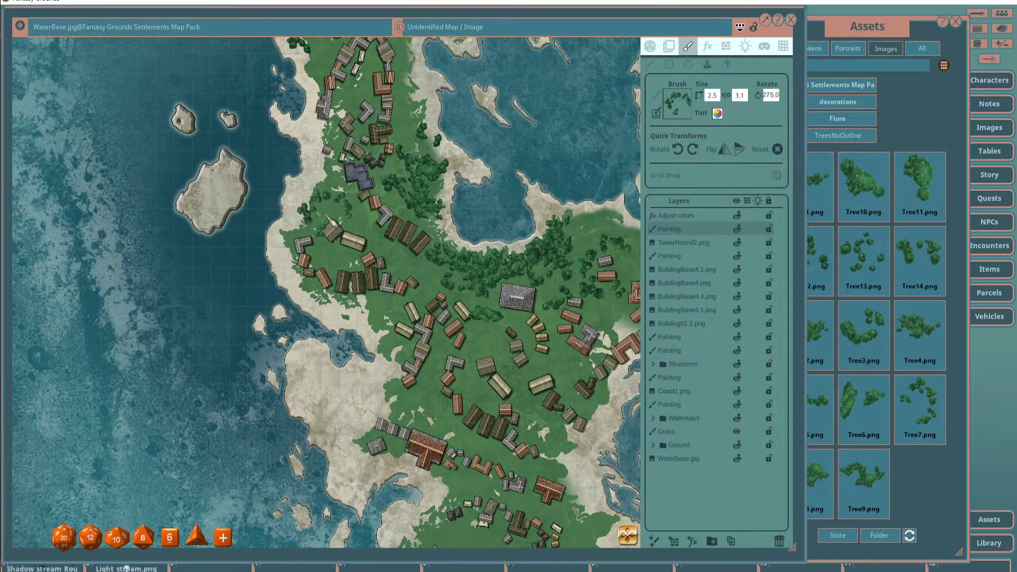
pyautogui.moveTo(255, 243)
pyautogui.mouseDown()
pyautogui.moveTo(241, 280)
pyautogui.moveTo(289, 391)
pyautogui.mouseUp()
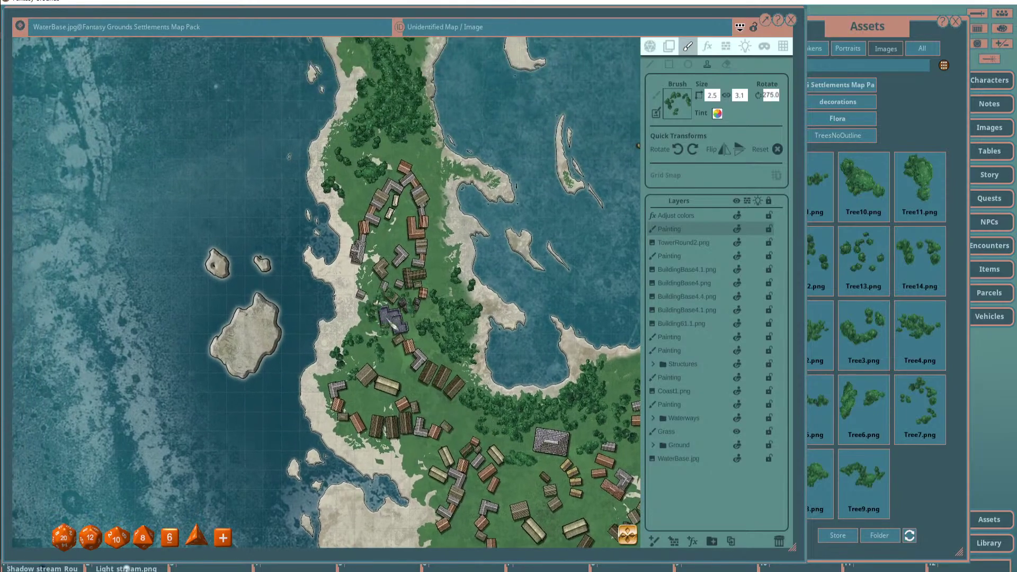
pyautogui.click(366, 304)
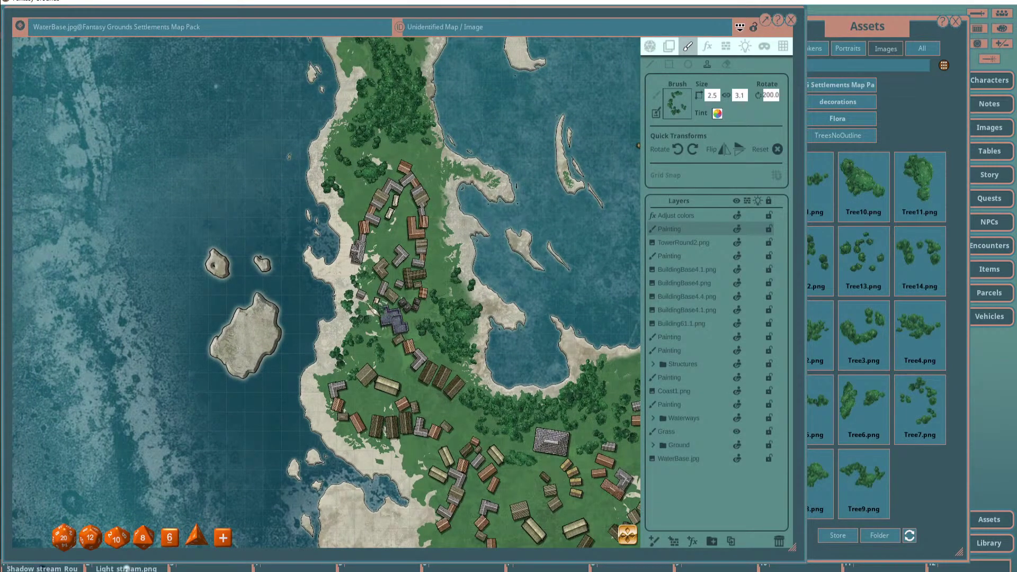
pyautogui.click(355, 310)
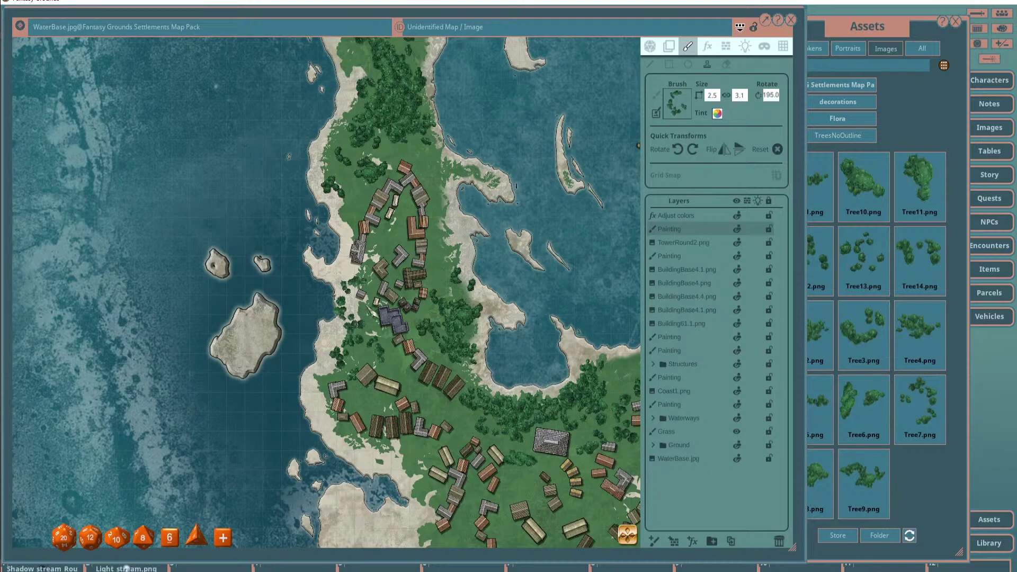
# Load Tree14.png from the TreesOutline assets as the stamp and rotate it to 90 degrees.
pyautogui.click(848, 39)
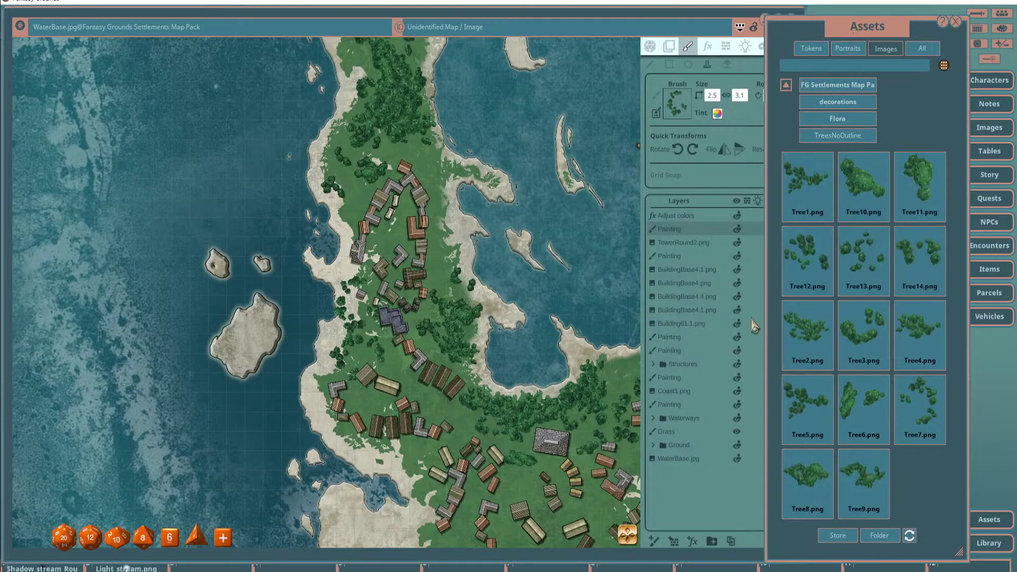
pyautogui.click(848, 119)
pyautogui.click(859, 158)
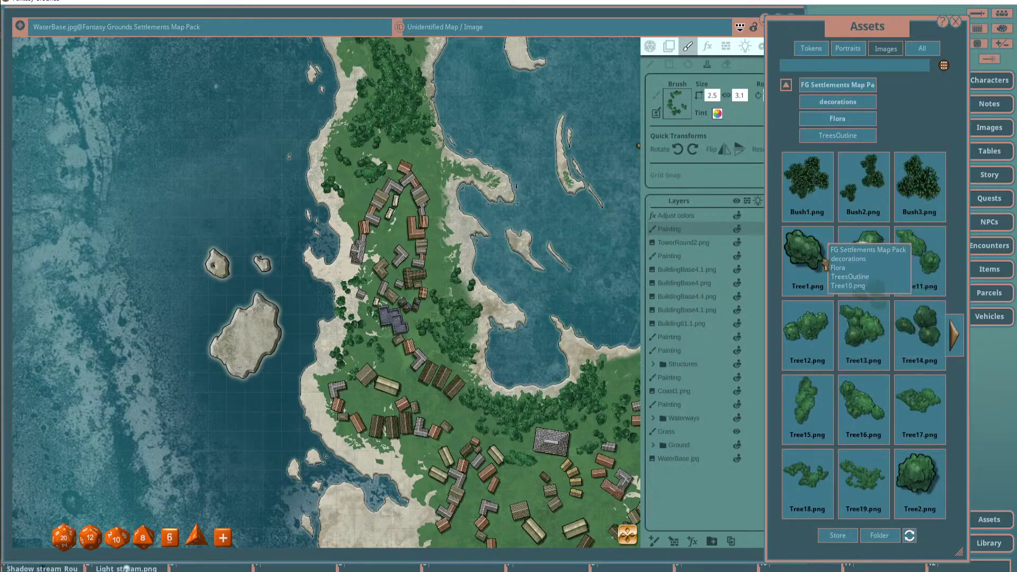
pyautogui.moveTo(685, 110); pyautogui.dragTo(678, 106)
pyautogui.scroll(5, 413, 329)
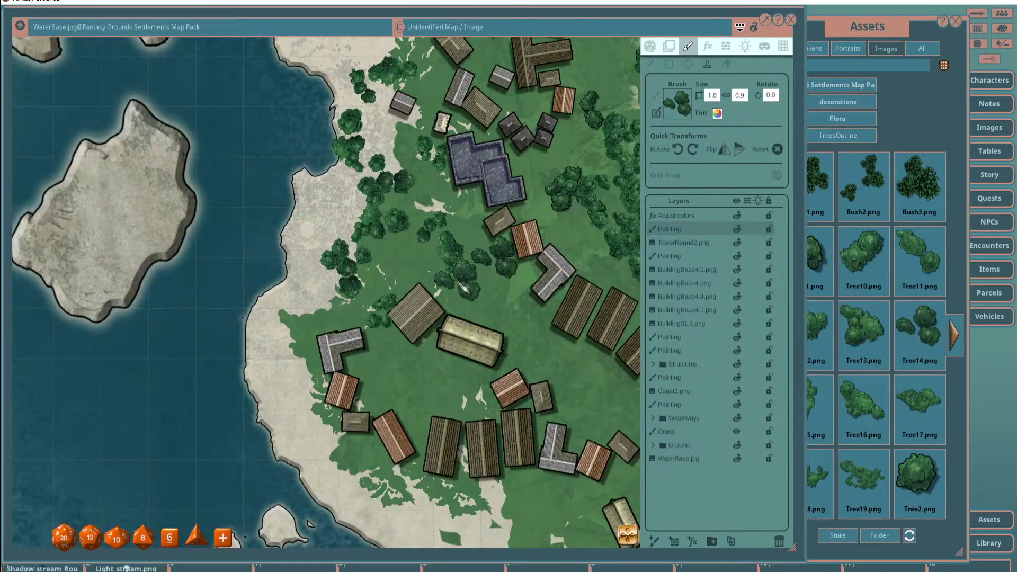
pyautogui.scroll(1, 424, 268)
pyautogui.scroll(-5, 545, 277)
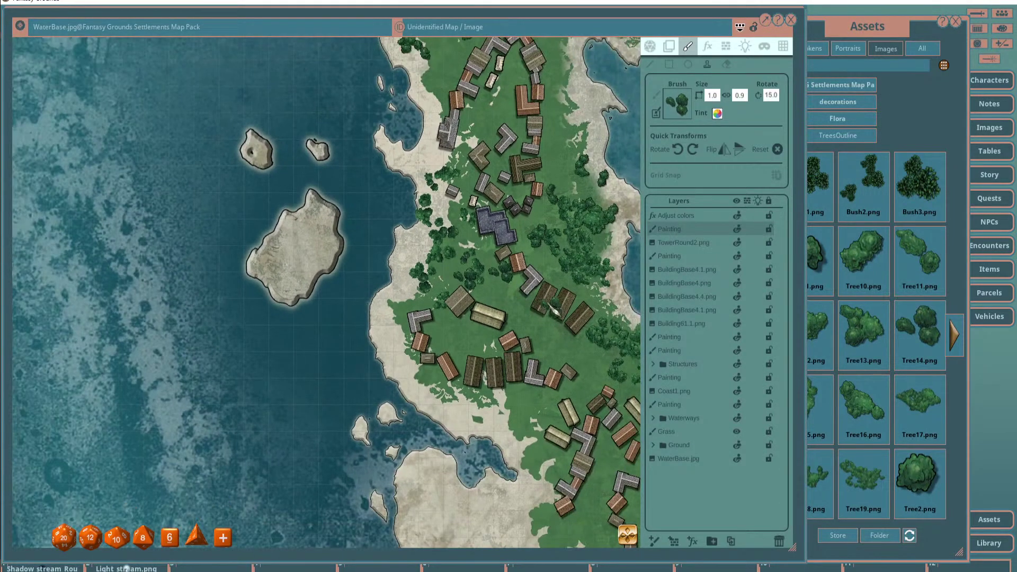
pyautogui.moveTo(458, 322); pyautogui.dragTo(501, 490)
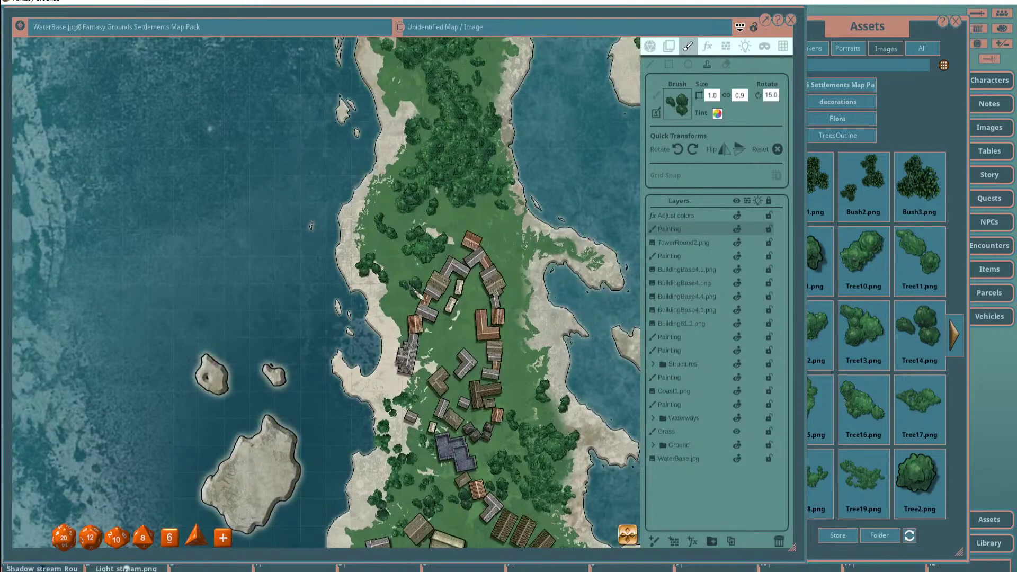
pyautogui.scroll(5, 411, 272)
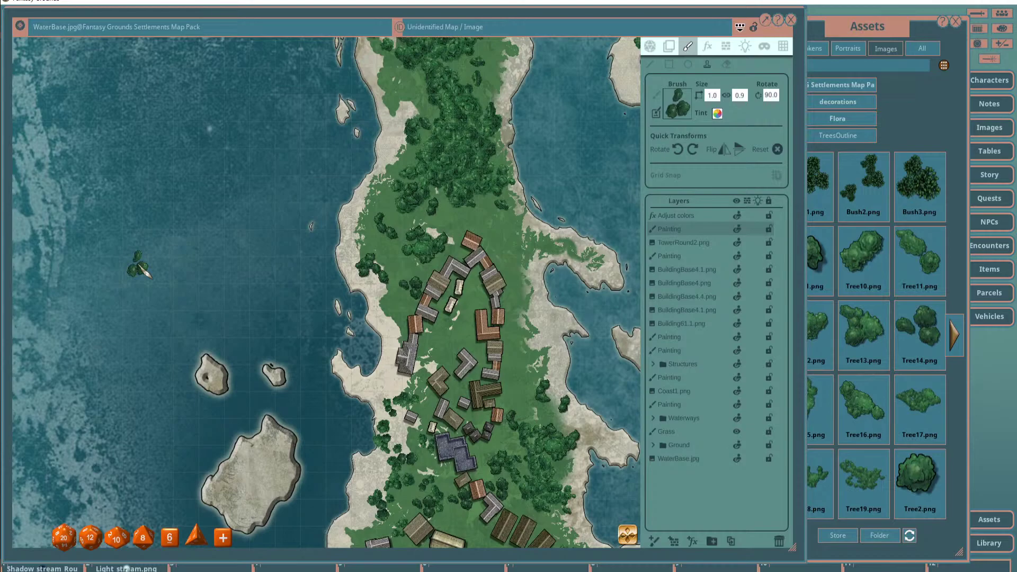
# Review the tree coverage across the whole map, from the northern castle to the southern settlement and fort.
pyautogui.scroll(-5, 377, 324)
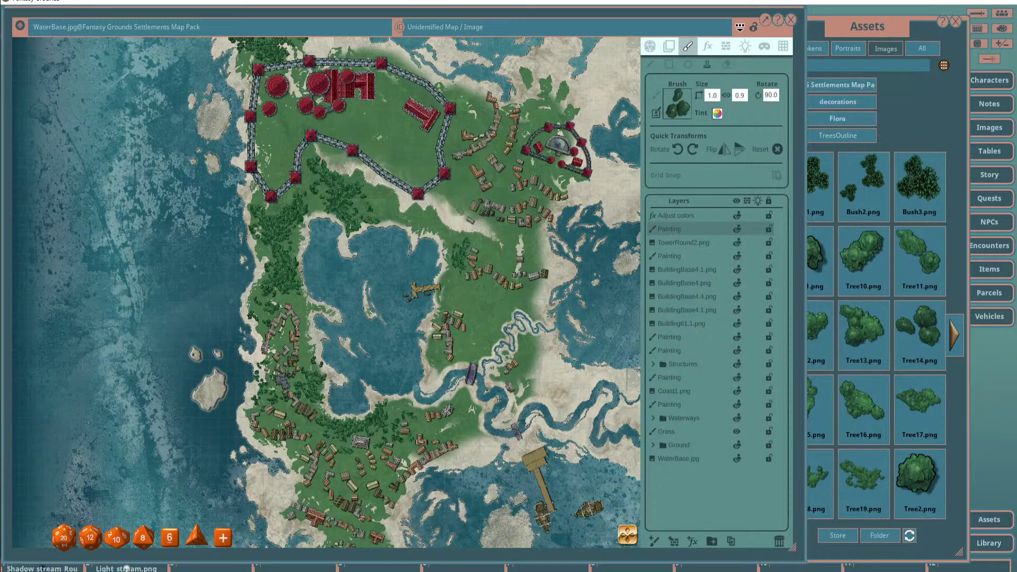
pyautogui.scroll(-2, 394, 378)
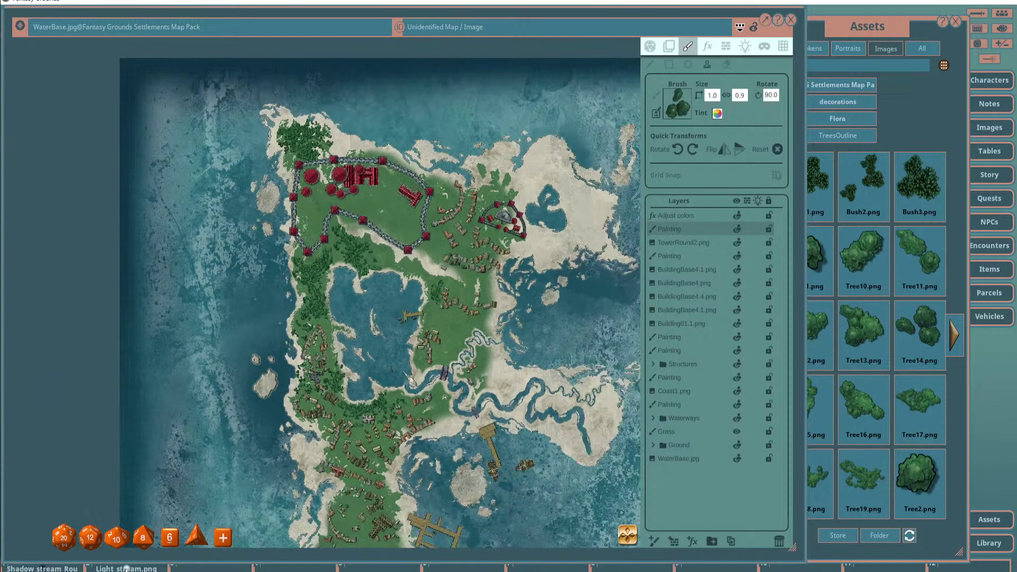
pyautogui.scroll(1, 412, 403)
pyautogui.moveTo(397, 300); pyautogui.dragTo(399, 276)
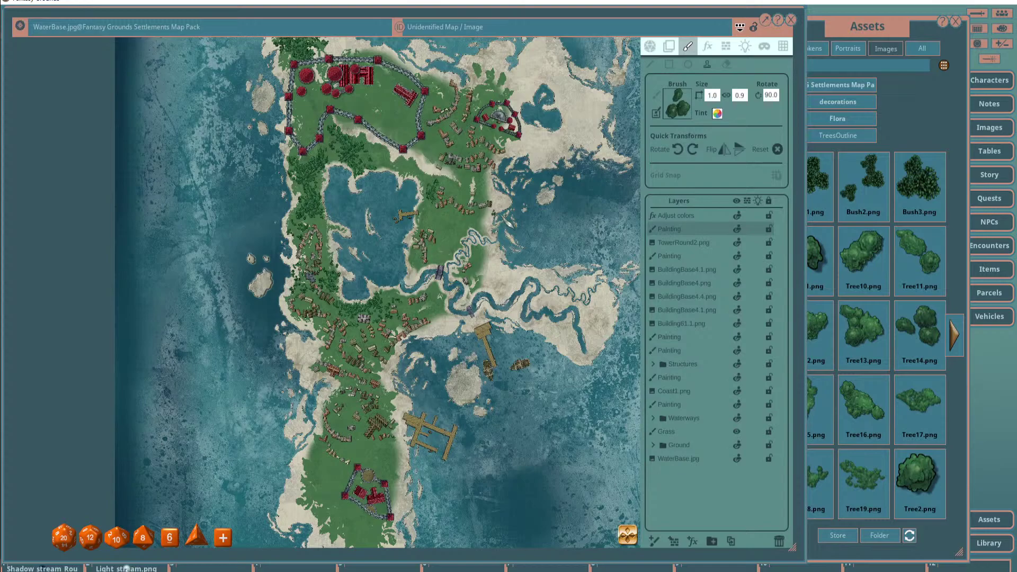
pyautogui.scroll(6, 376, 344)
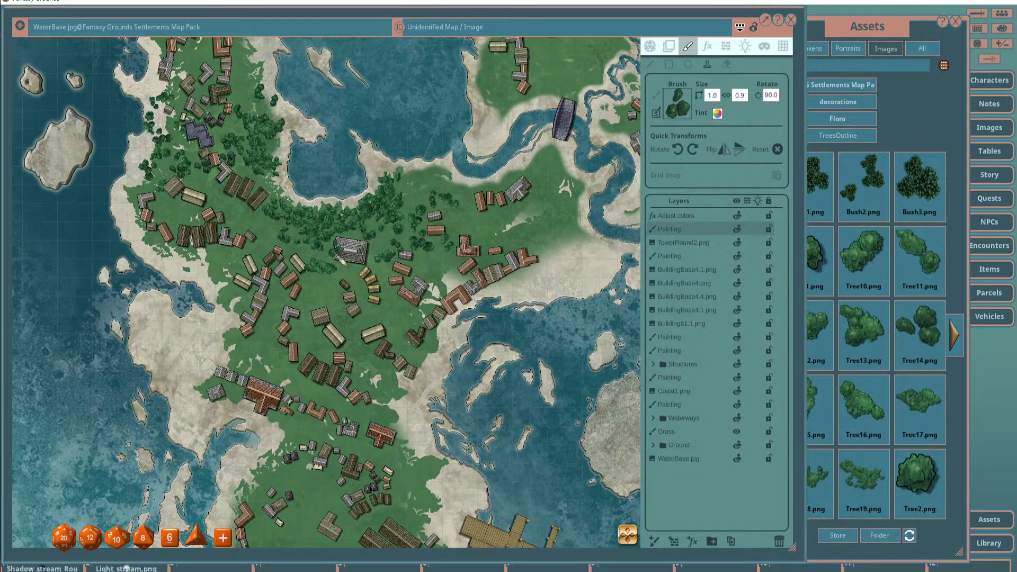
pyautogui.scroll(-2, 309, 331)
pyautogui.scroll(-2, 356, 306)
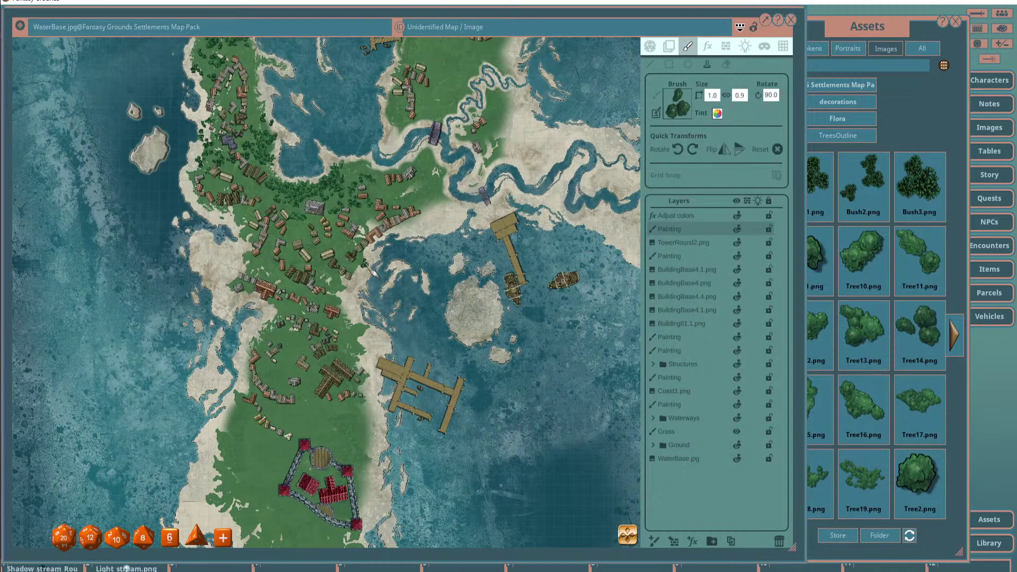
# Rotate the tree stamp to 135 degrees over the western village and move the Assets window clear of the map window.
pyautogui.scroll(4, 391, 296)
pyautogui.scroll(4, 331, 335)
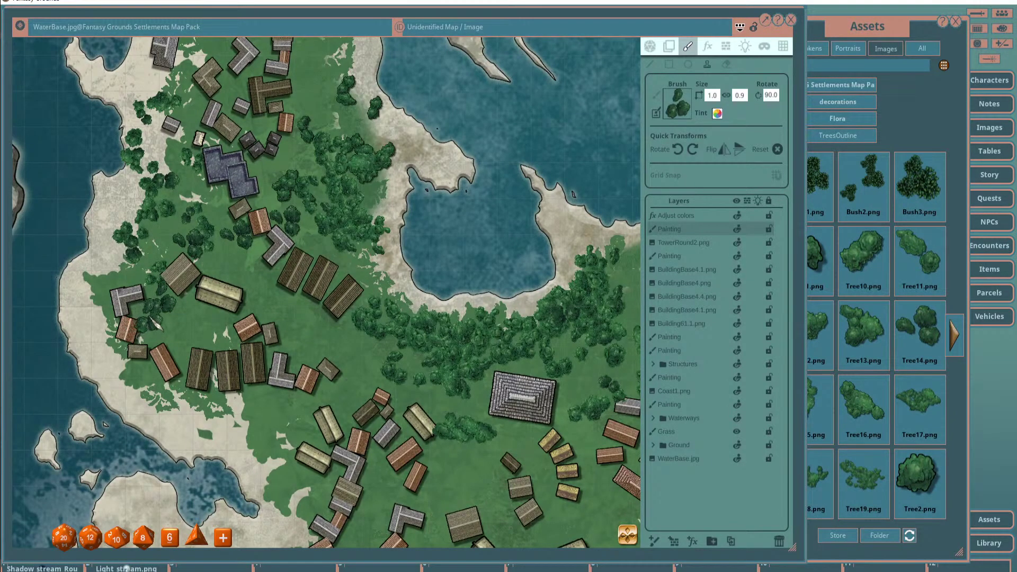
pyautogui.scroll(-1, 135, 297)
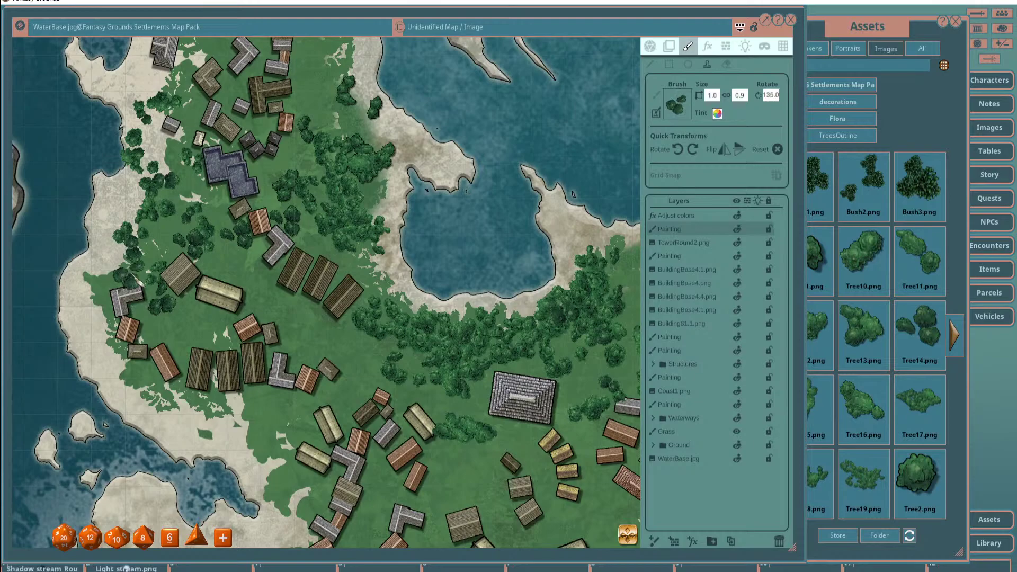
pyautogui.scroll(-2, 180, 318)
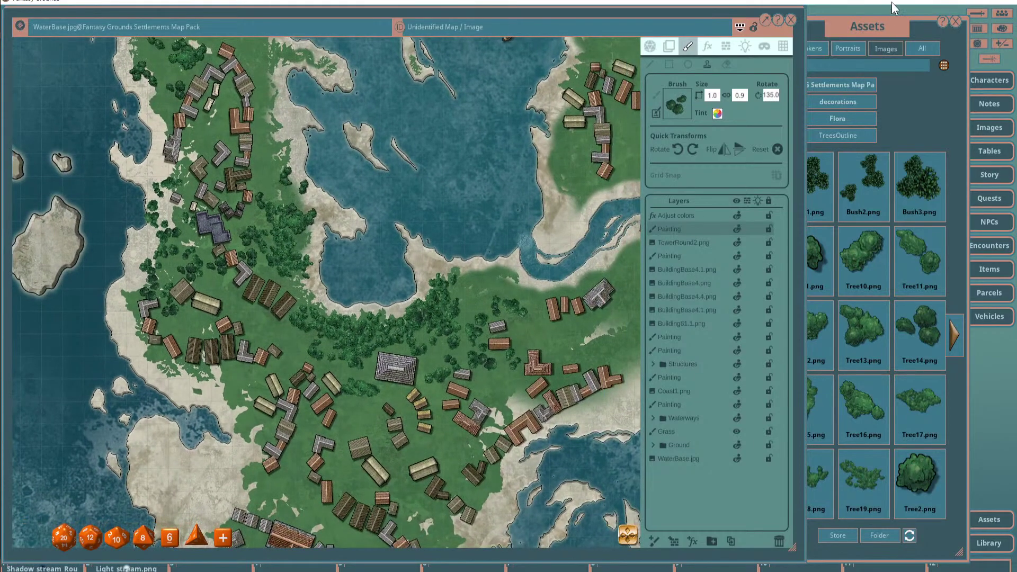
pyautogui.moveTo(872, 31); pyautogui.dragTo(901, 31)
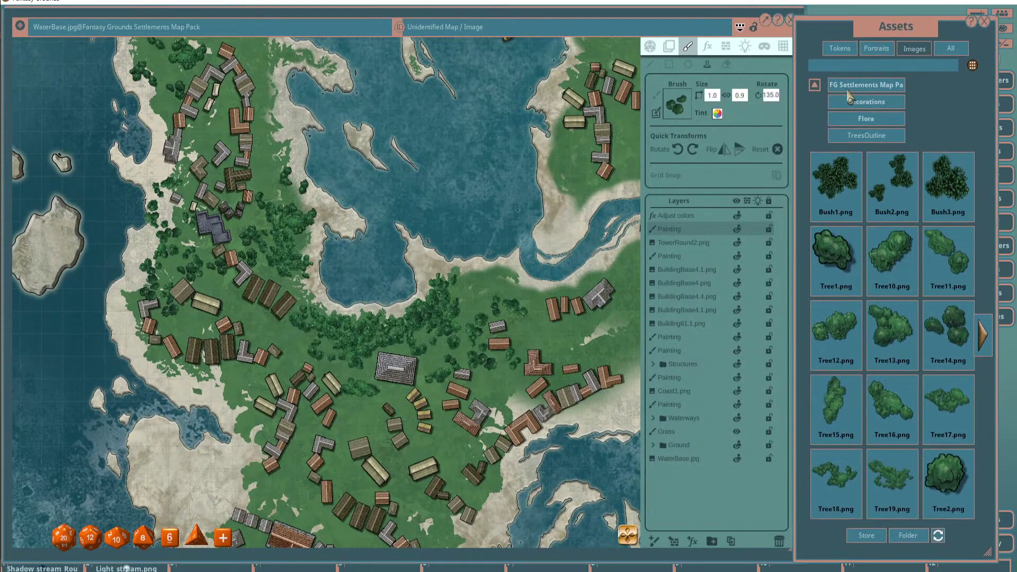
# Load Tree1.png as the stamp and place small trees at 0.5 by 0.5 among the houses south of the western village.
pyautogui.moveTo(835, 251)
pyautogui.mouseDown()
pyautogui.moveTo(746, 220)
pyautogui.moveTo(678, 106)
pyautogui.mouseUp()
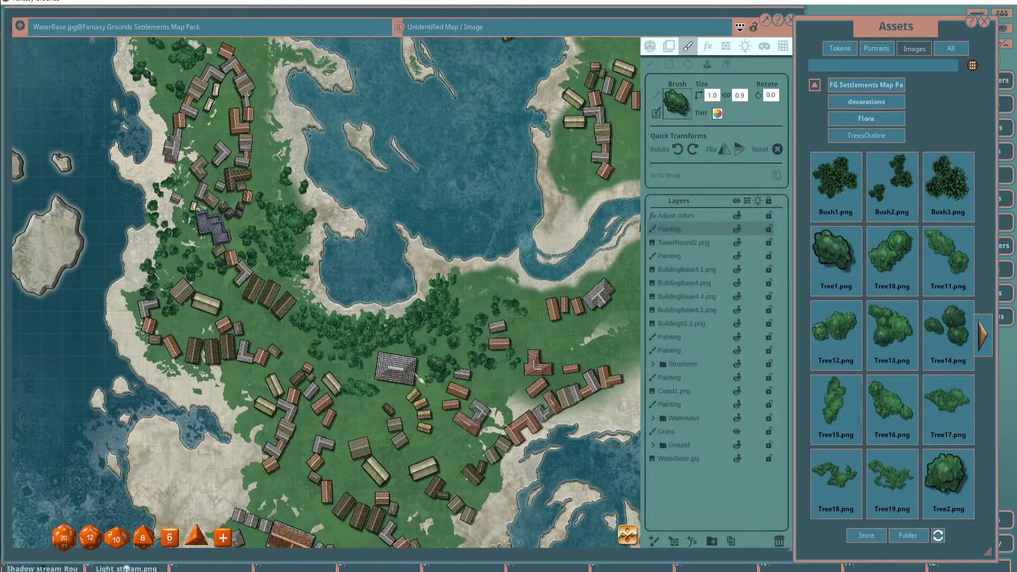
pyautogui.scroll(2, 415, 377)
pyautogui.scroll(2, 334, 363)
pyautogui.click(431, 348)
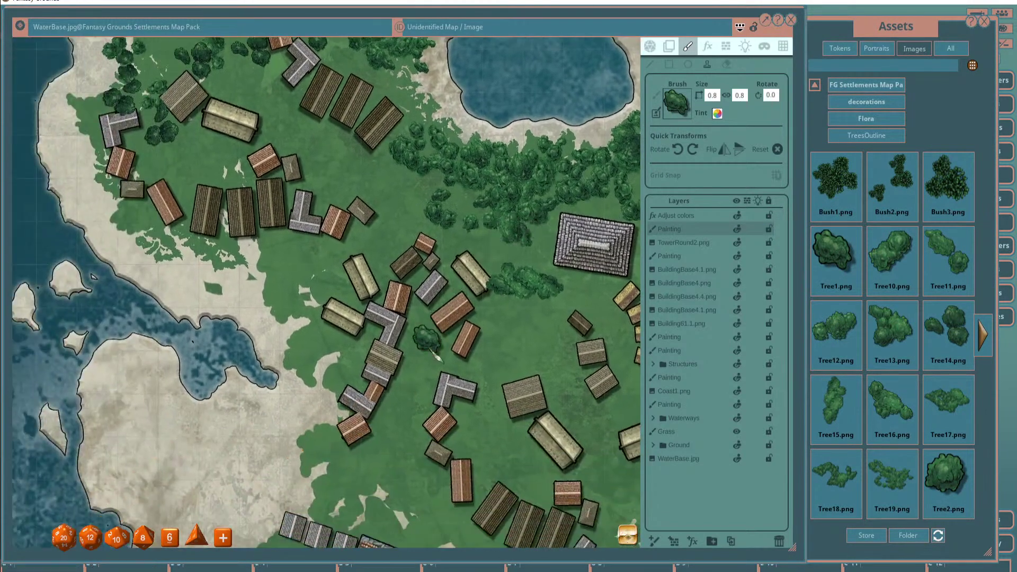
pyautogui.click(345, 286)
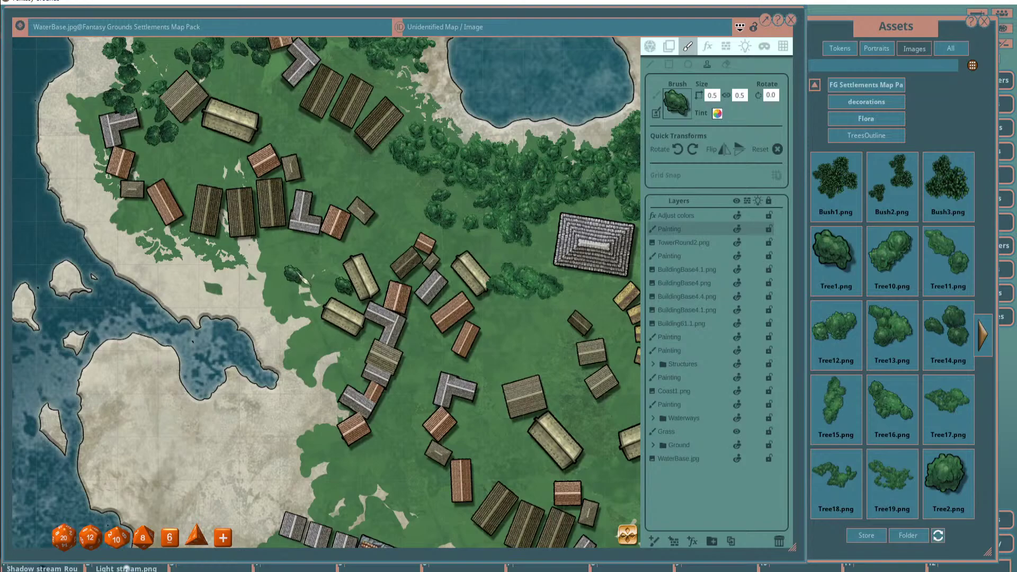
pyautogui.scroll(-4, 297, 277)
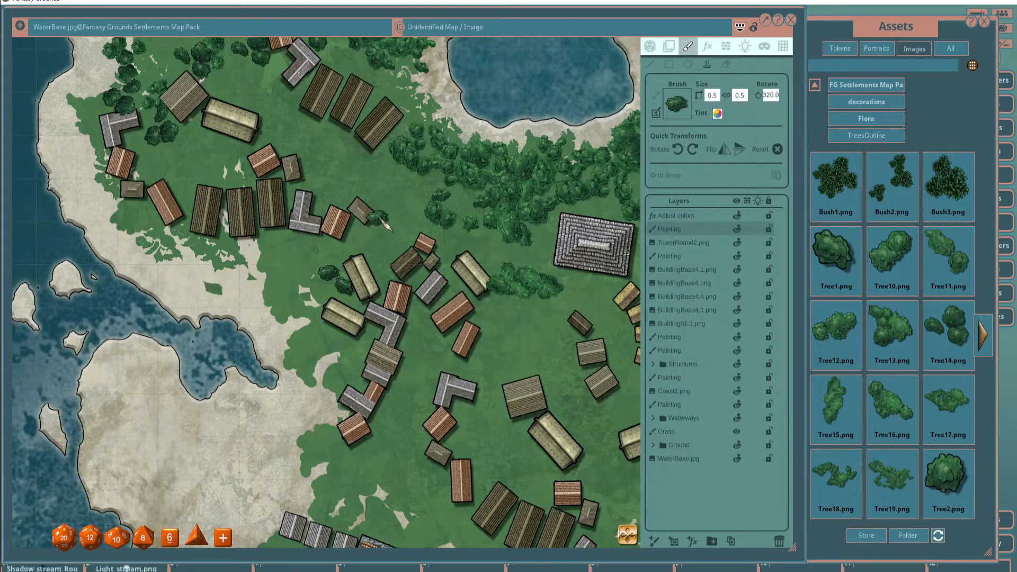
pyautogui.scroll(-2, 445, 246)
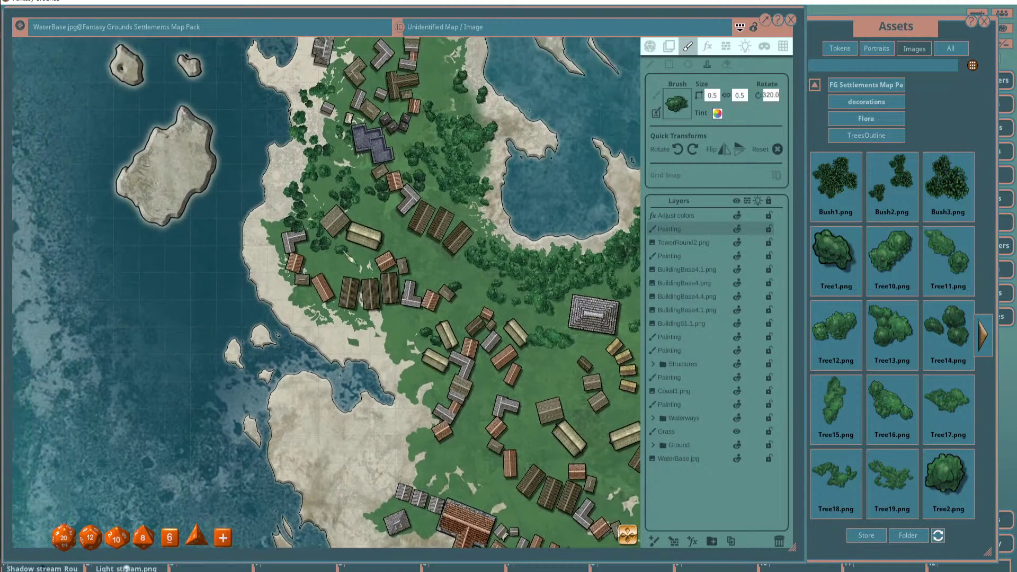
pyautogui.scroll(3, 308, 296)
pyautogui.scroll(-3, 312, 297)
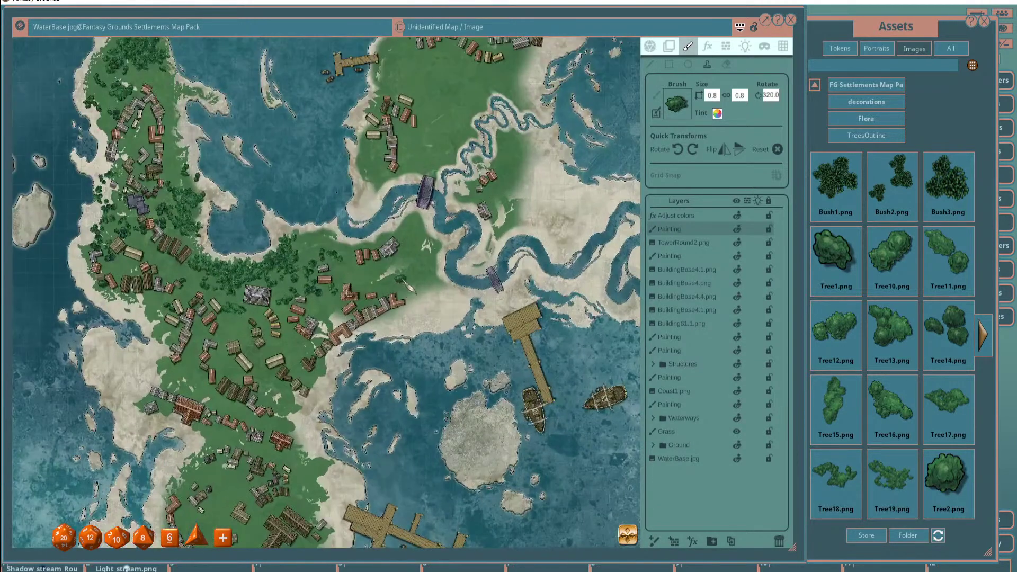
# Stamp Tree1.png at the end of the eastern house row, then at 1.3 by 1.2 beside the purple bridge and the riverside houses.
pyautogui.click(378, 275)
pyautogui.scroll(3, 386, 196)
pyautogui.click(442, 168)
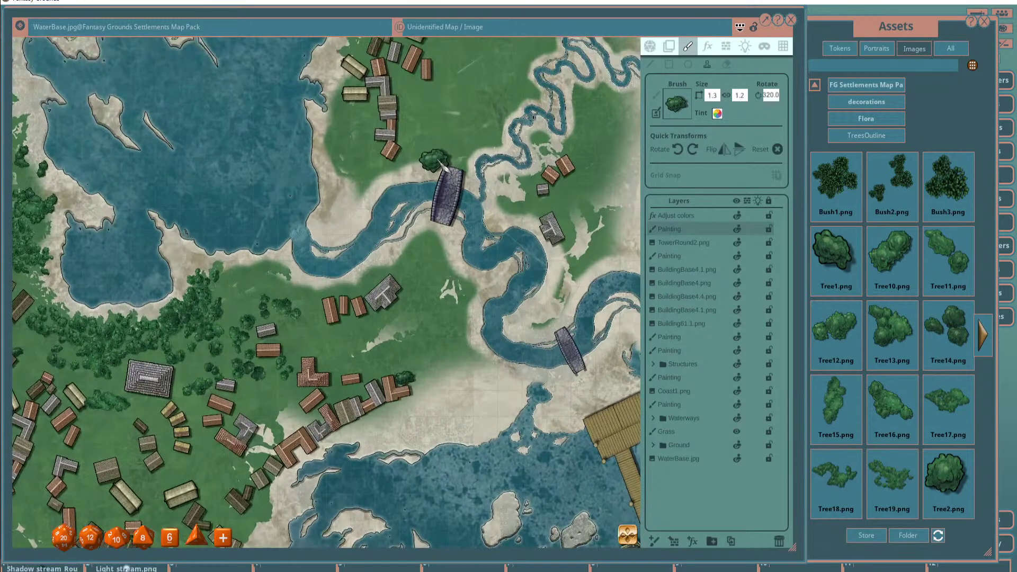
pyautogui.click(408, 180)
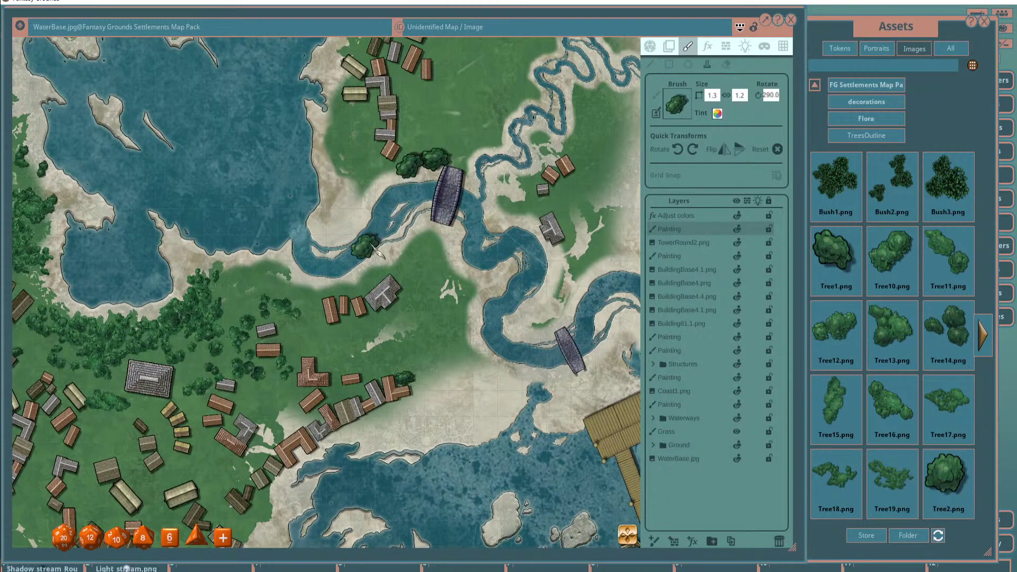
pyautogui.scroll(-3, 449, 284)
pyautogui.scroll(1, 449, 285)
pyautogui.scroll(1, 441, 276)
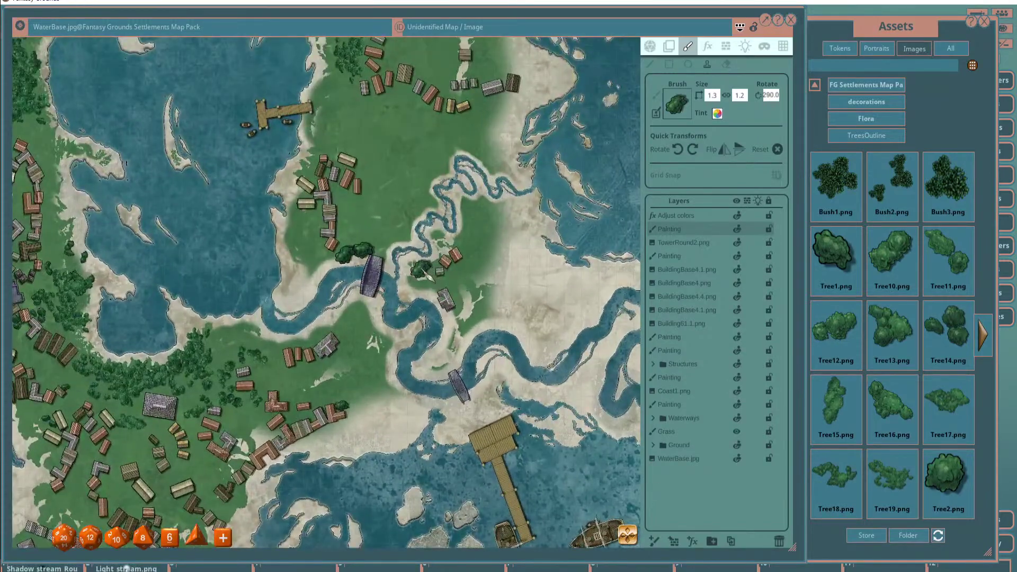
# Load Bush1.png as the stamp and scale it to 0.8 by 0.7 over the northern end of the western village.
pyautogui.scroll(-2, 444, 262)
pyautogui.scroll(4, 442, 262)
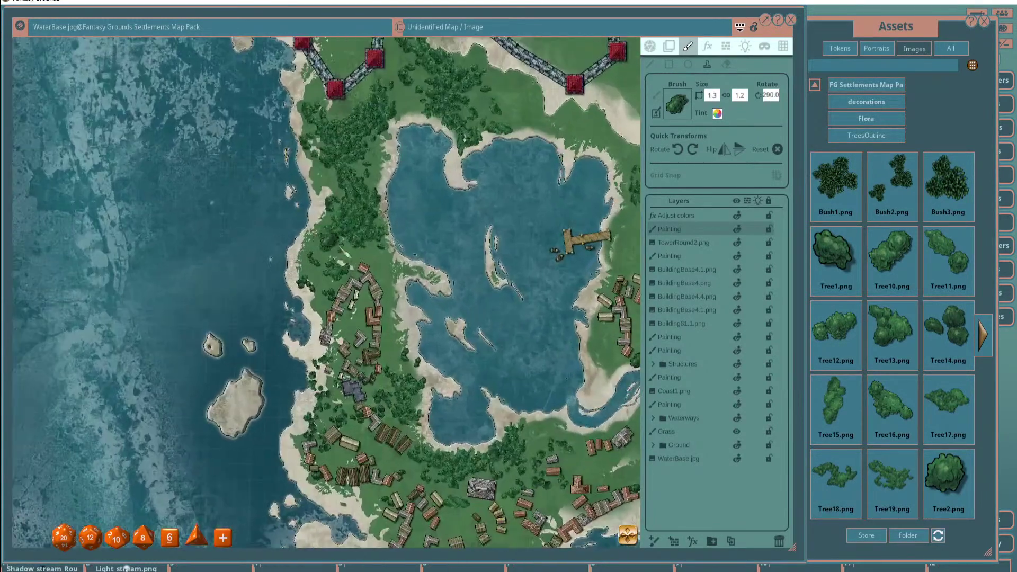
pyautogui.scroll(-4, 369, 259)
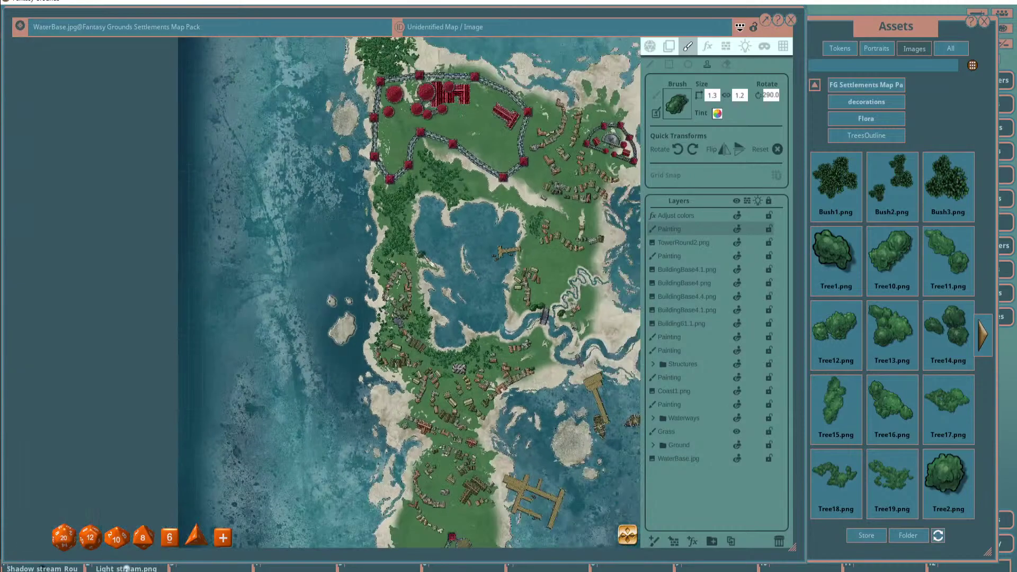
pyautogui.scroll(-1, 466, 268)
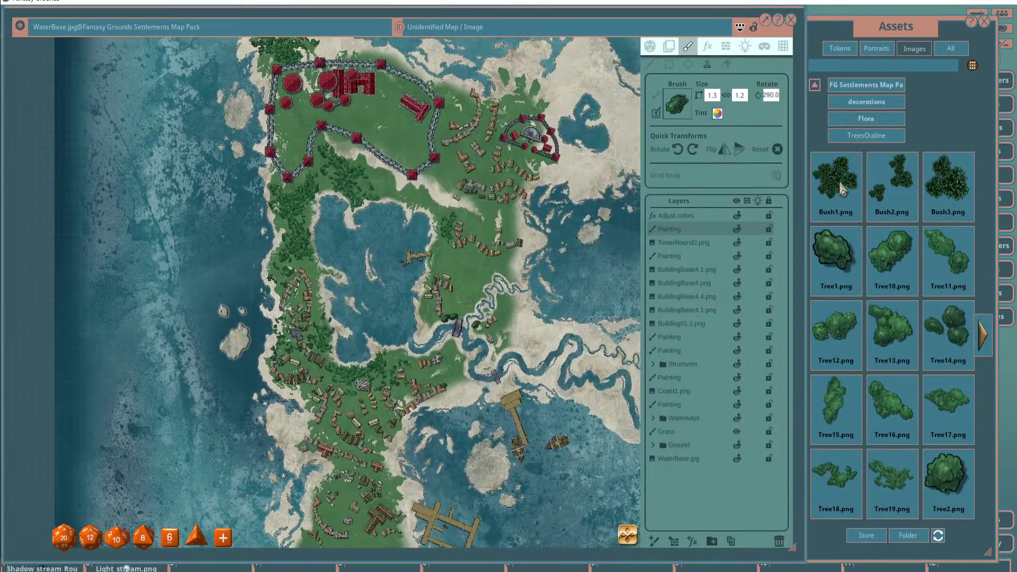
pyautogui.click(685, 118)
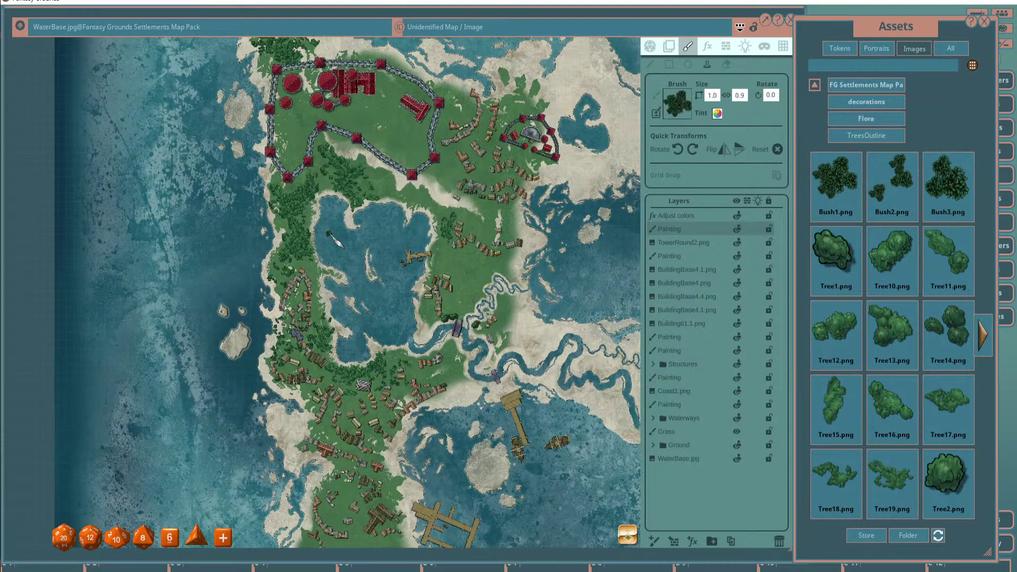
pyautogui.scroll(4, 297, 273)
pyautogui.scroll(4, 317, 275)
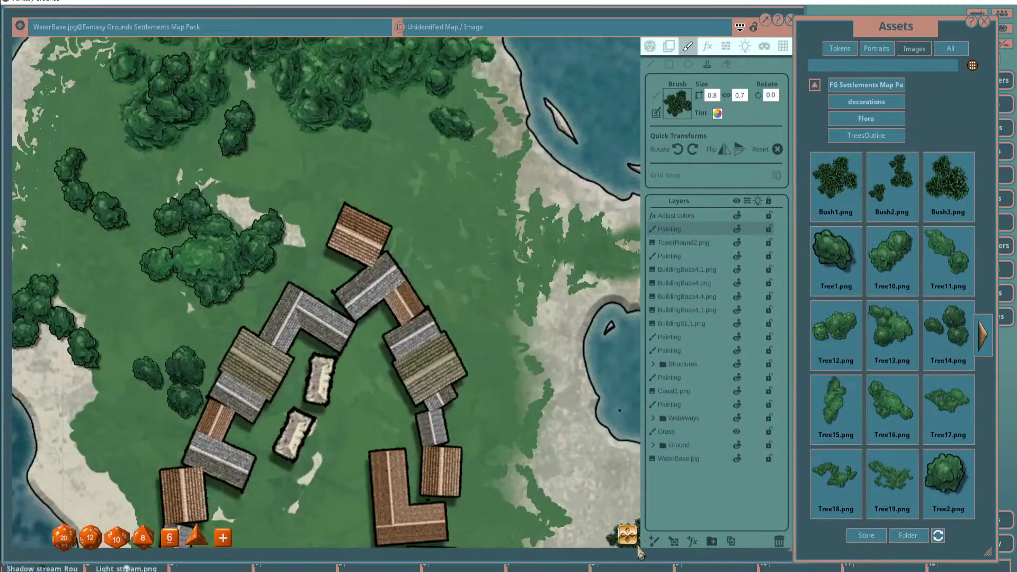
# Add a new painting layer and arrange the layers so that a painting layer sits directly below the Structures folder.
pyautogui.click(654, 541)
pyautogui.moveTo(710, 215); pyautogui.dragTo(697, 249)
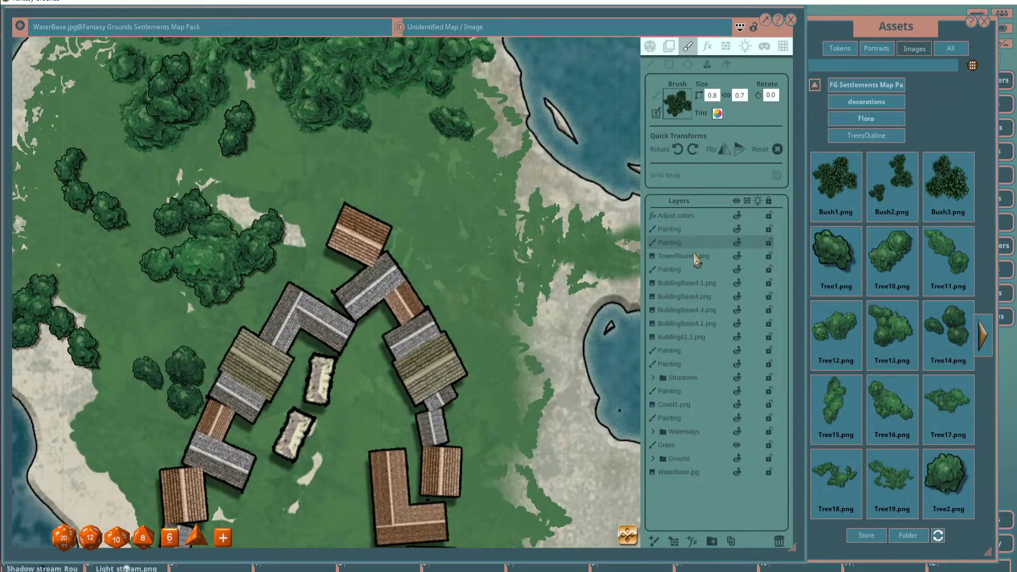
pyautogui.click(683, 284)
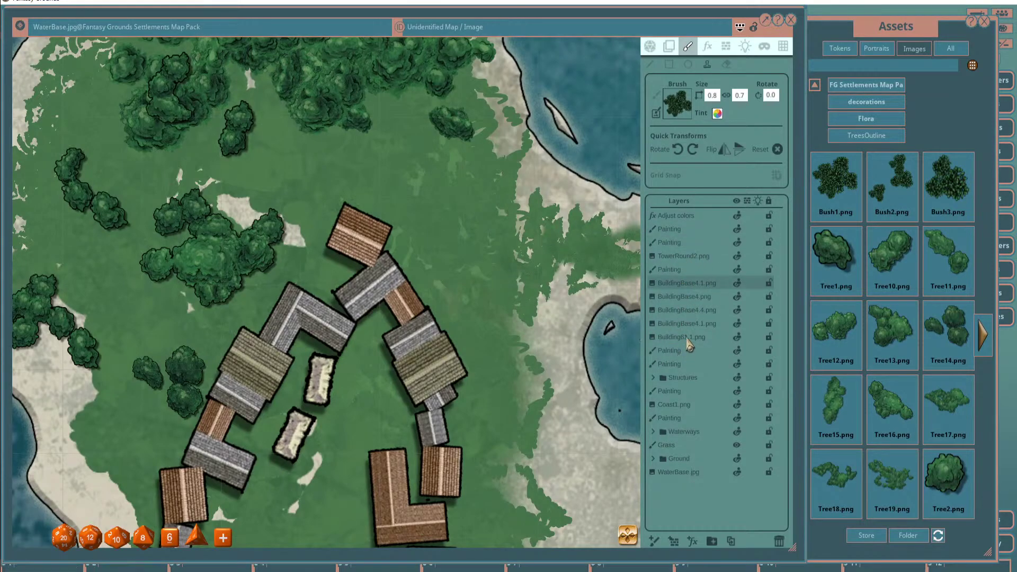
pyautogui.keyDown('shift'); pyautogui.click(684, 338); pyautogui.keyUp('shift')
pyautogui.moveTo(682, 295)
pyautogui.mouseDown()
pyautogui.moveTo(657, 386)
pyautogui.moveTo(674, 390)
pyautogui.moveTo(671, 324)
pyautogui.moveTo(697, 376)
pyautogui.moveTo(580, 344)
pyautogui.moveTo(662, 350)
pyautogui.moveTo(684, 382)
pyautogui.moveTo(682, 252)
pyautogui.moveTo(672, 275)
pyautogui.moveTo(679, 377)
pyautogui.moveTo(670, 379)
pyautogui.mouseUp()
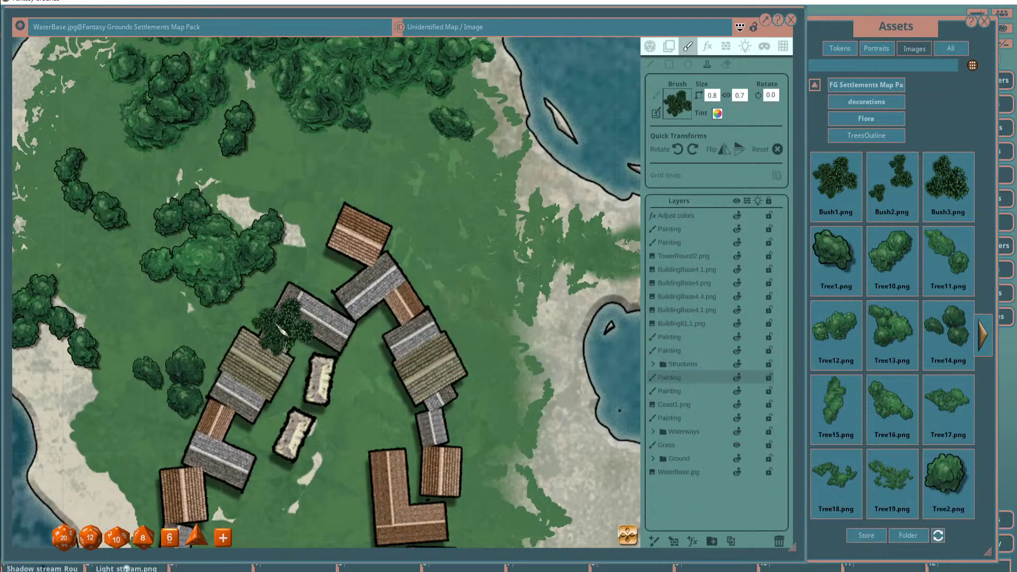
# Stamp Bush1.png bushes at varied rotations around the village's northern houses, reducing the stamp to 0.6 by 0.6.
pyautogui.scroll(-2, 260, 331)
pyautogui.scroll(-2, 252, 342)
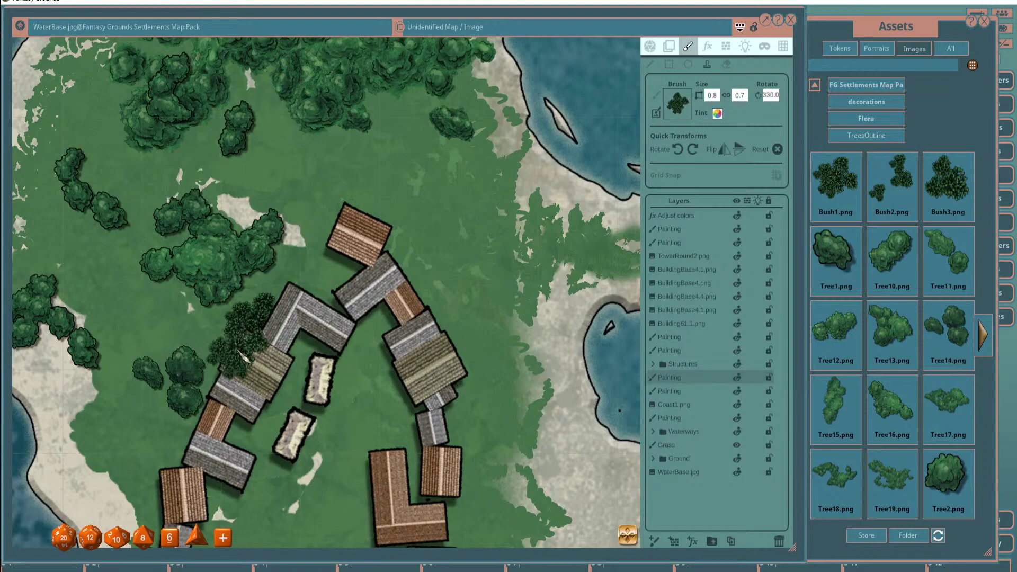
pyautogui.scroll(-1, 243, 350)
pyautogui.scroll(-5, 242, 350)
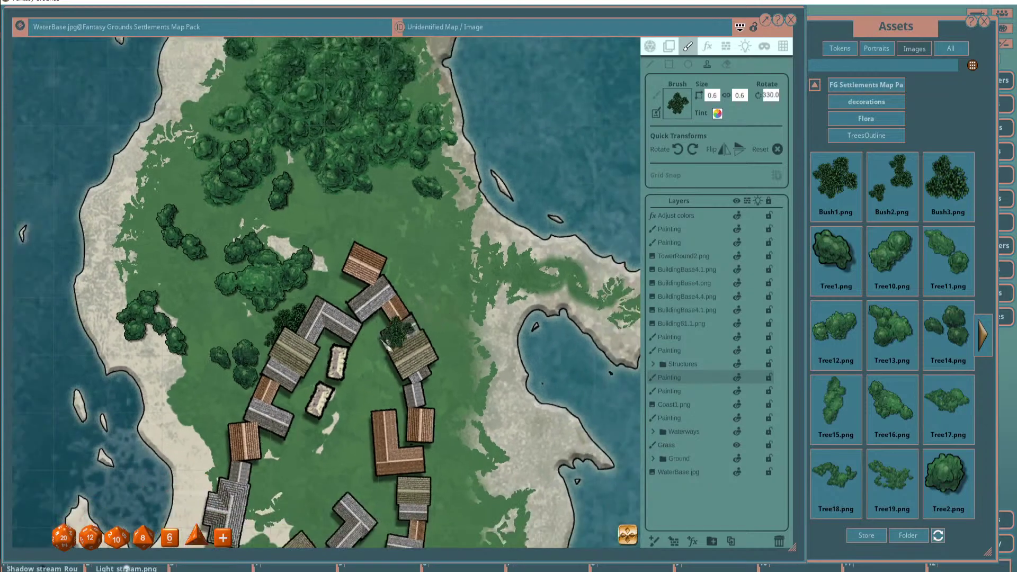
pyautogui.scroll(5, 466, 365)
pyautogui.scroll(-4, 466, 370)
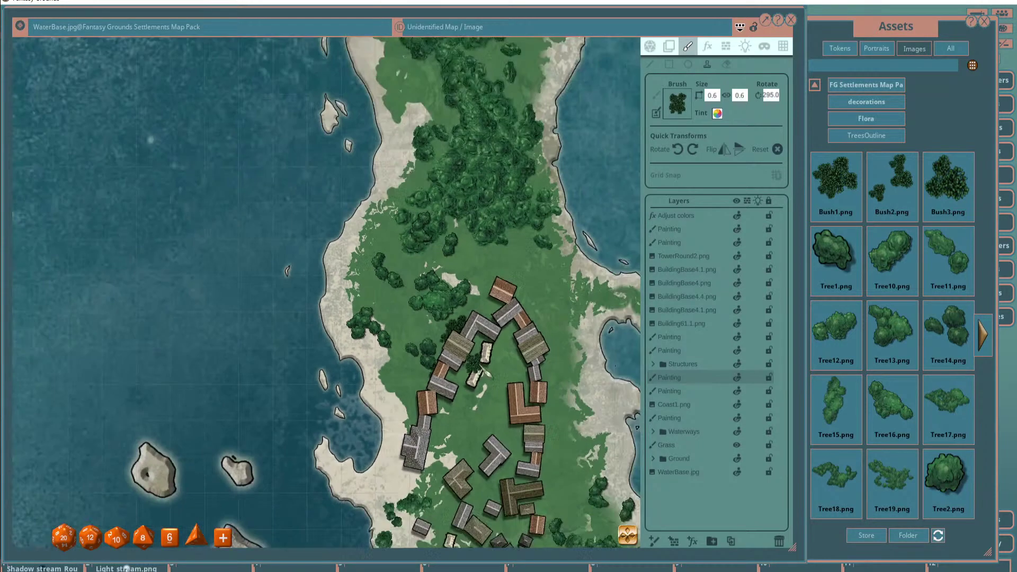
pyautogui.moveTo(483, 372); pyautogui.dragTo(440, 454)
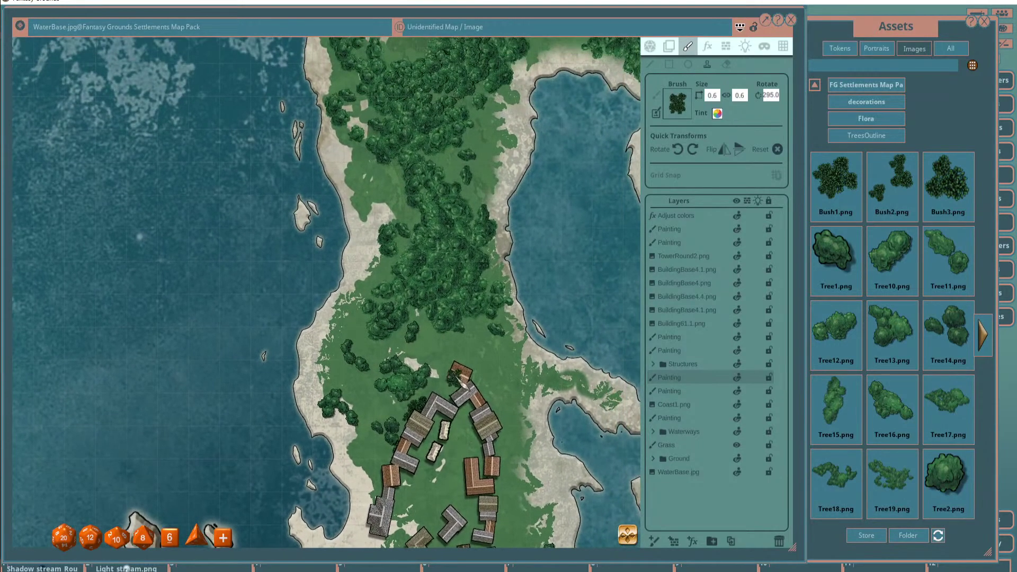
# Enlarge the Bush1.png stamp to 1.0 by 0.9 and fill gaps in the forest between the village and the castle.
pyautogui.scroll(2, 471, 319)
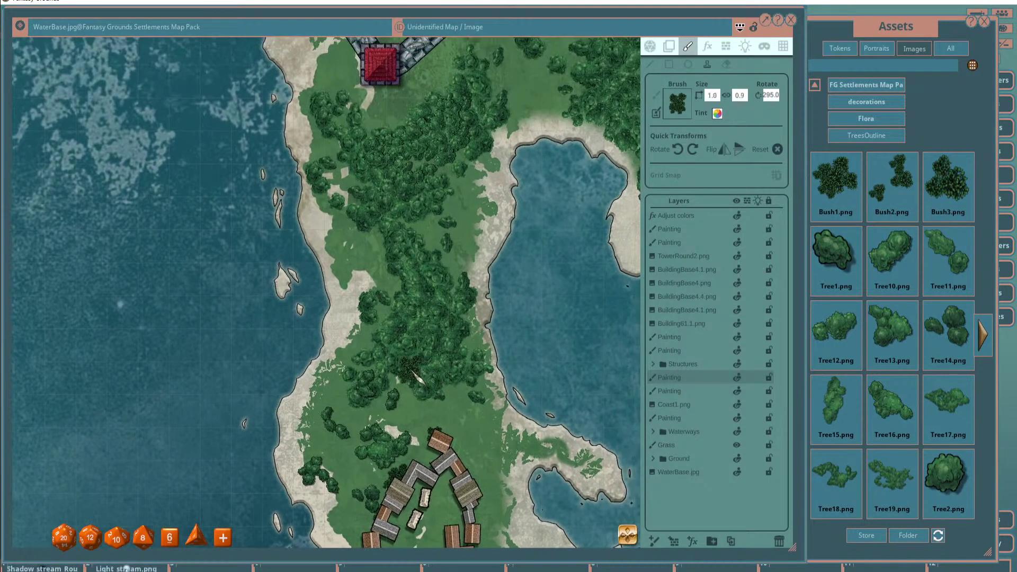
pyautogui.scroll(2, 418, 360)
pyautogui.scroll(2, 380, 378)
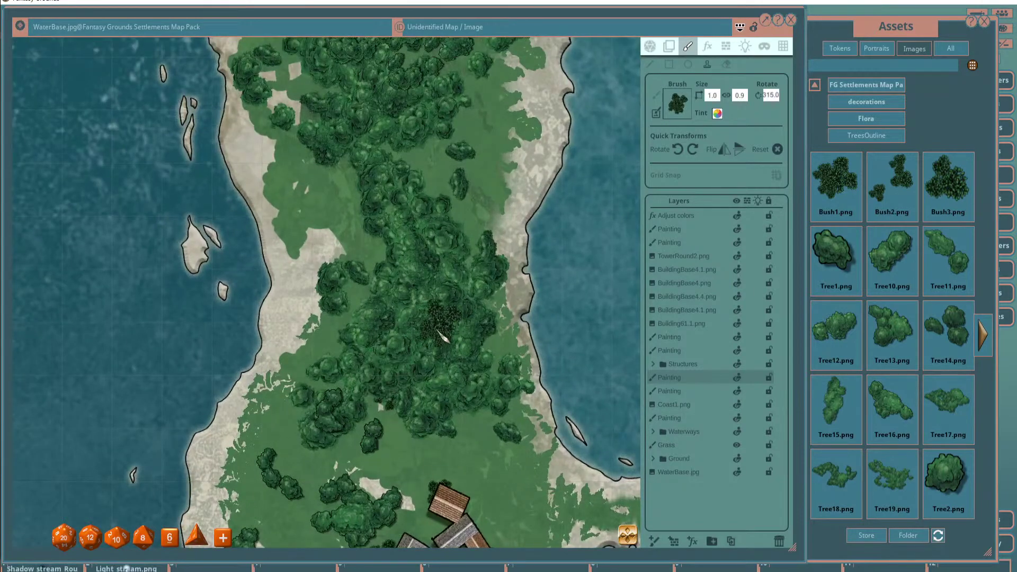
pyautogui.moveTo(441, 324); pyautogui.dragTo(413, 392)
pyautogui.scroll(-1, 395, 236)
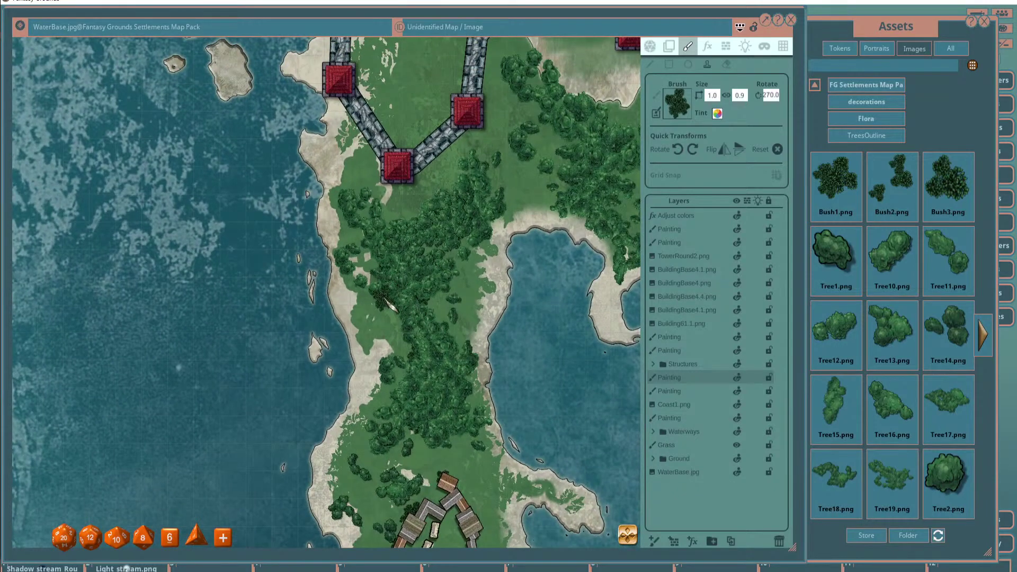
# Load Bush2.png as the stamp and scatter bushes at 1.0 by 1.0 around the castle's southernmost tower, rotating between placements.
pyautogui.click(891, 180)
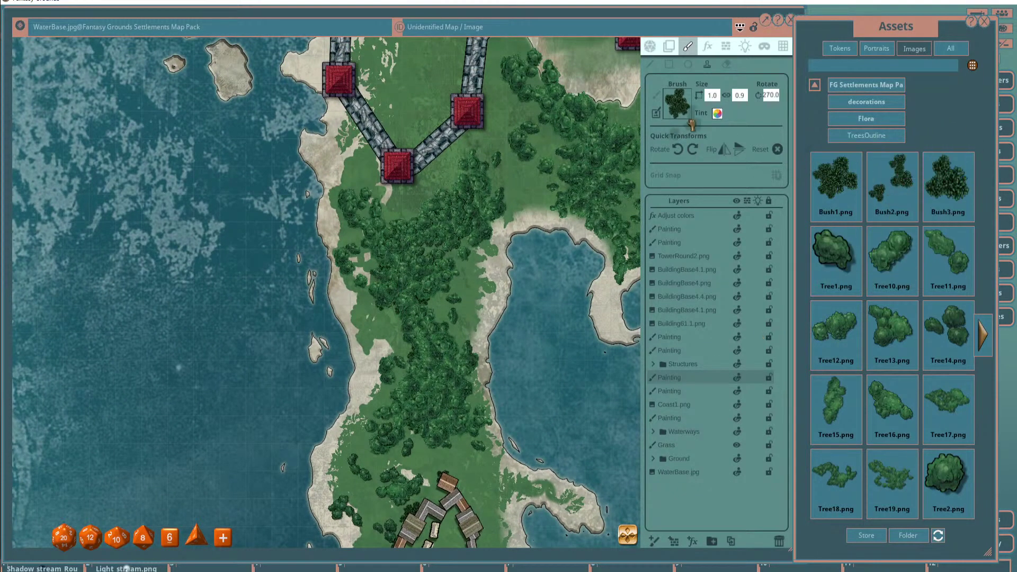
pyautogui.scroll(2, 400, 233)
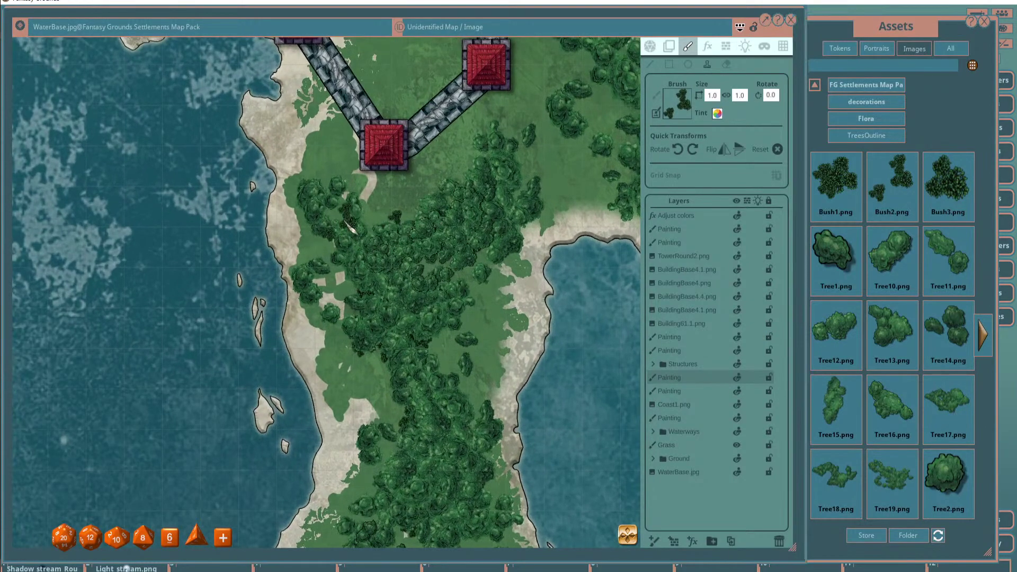
pyautogui.keyDown('ctrl'); pyautogui.scroll(5, 339, 222); pyautogui.keyUp('ctrl')
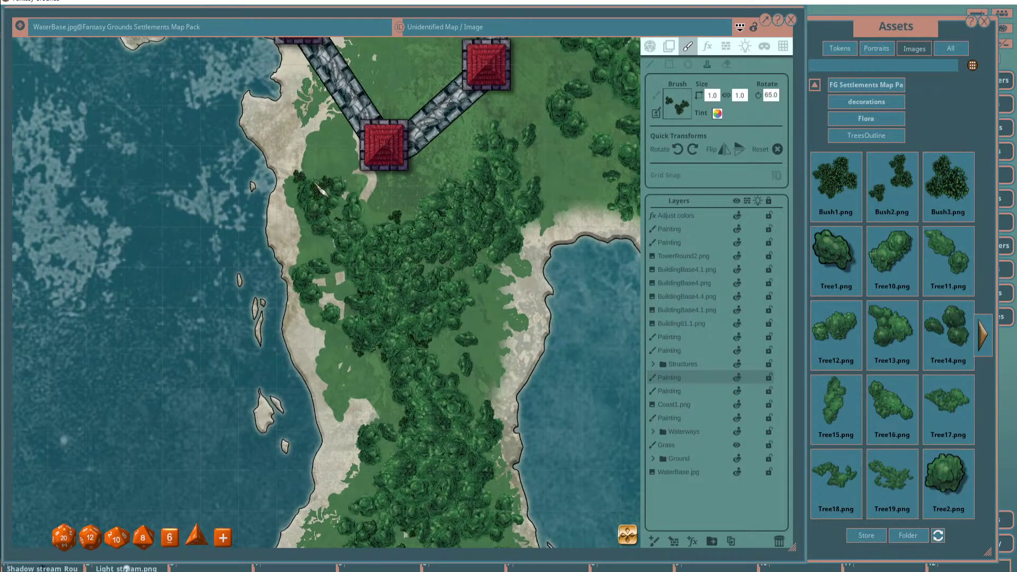
pyautogui.moveTo(470, 182); pyautogui.dragTo(390, 250)
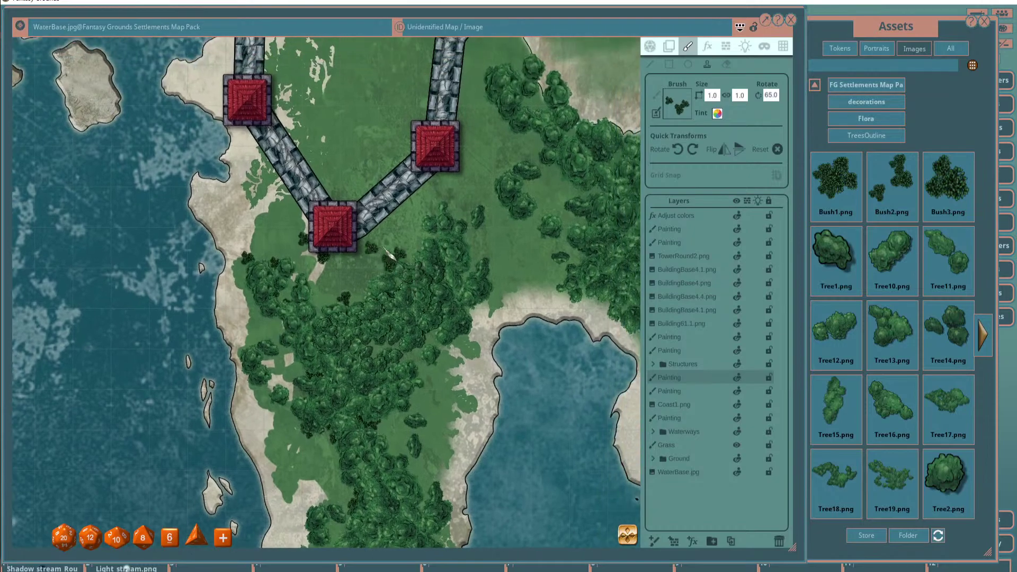
pyautogui.keyDown('ctrl'); pyautogui.scroll(-8, 389, 244); pyautogui.keyUp('ctrl')
# Enlarge the Bush2.png stamp to 1.6 by 1.6 and place bushes along the forest down to the village.
pyautogui.scroll(-5, 387, 227)
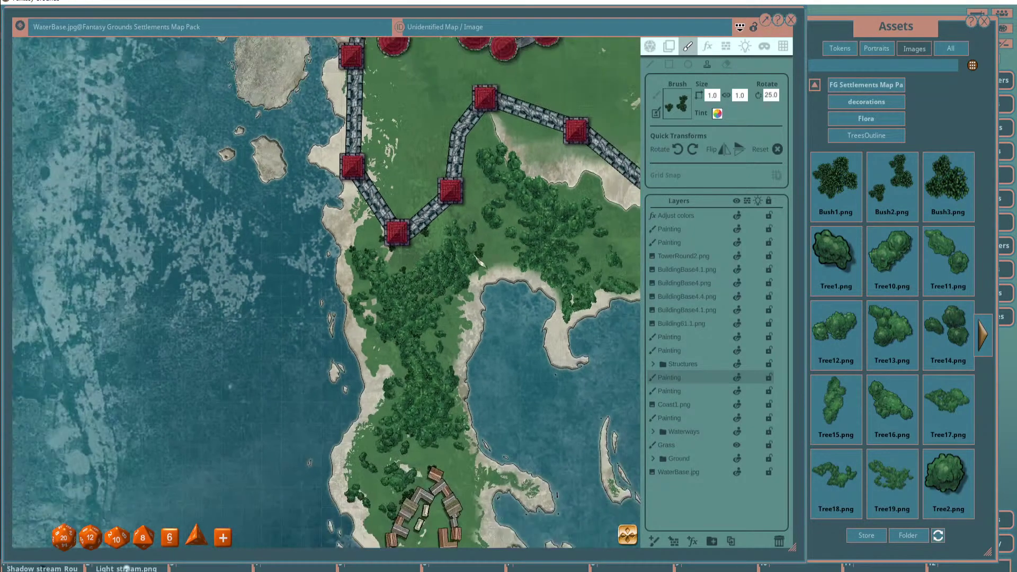
pyautogui.scroll(4, 414, 249)
pyautogui.keyDown('shift'); pyautogui.scroll(4, 435, 270); pyautogui.keyUp('shift')
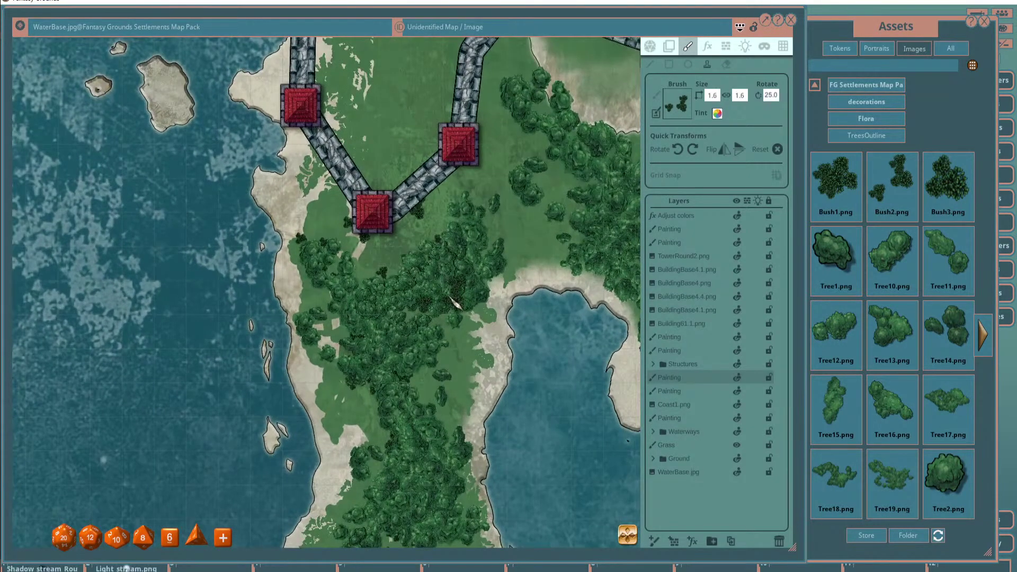
pyautogui.scroll(-3, 439, 297)
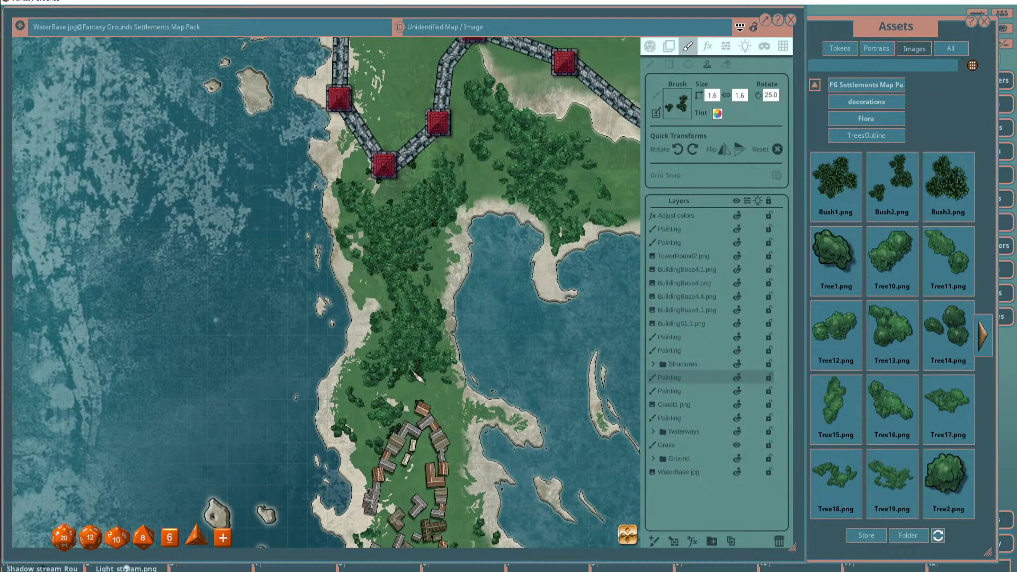
# Stamp Bush2.png bushes at 1.6 by 1.6 through the woods north of the lake, rotating them to 100, 80 and 335 degrees.
pyautogui.scroll(3, 557, 203)
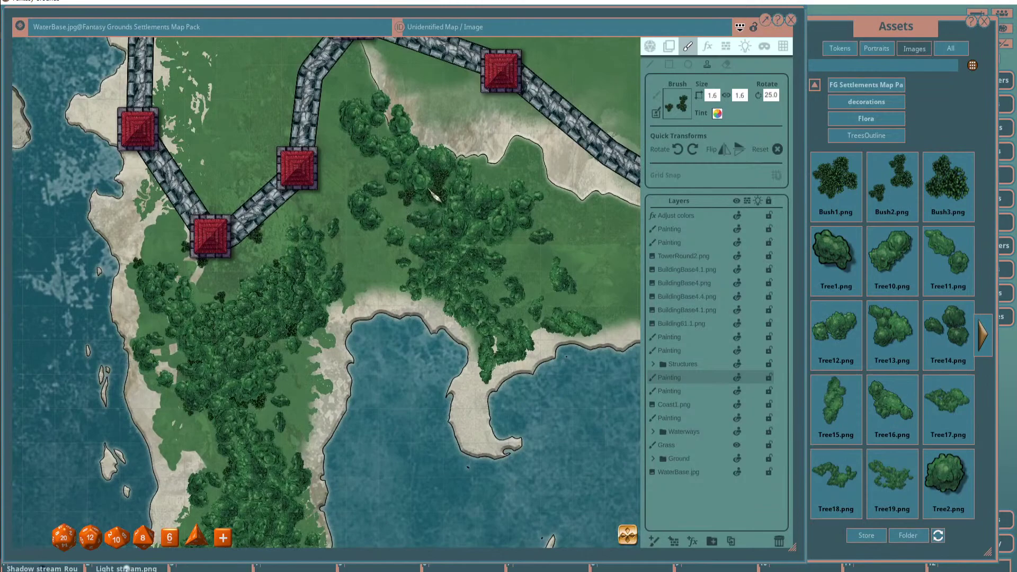
pyautogui.keyDown('ctrl'); pyautogui.scroll(7, 437, 242); pyautogui.keyUp('ctrl')
pyautogui.keyDown('ctrl'); pyautogui.scroll(3, 439, 240); pyautogui.keyUp('ctrl')
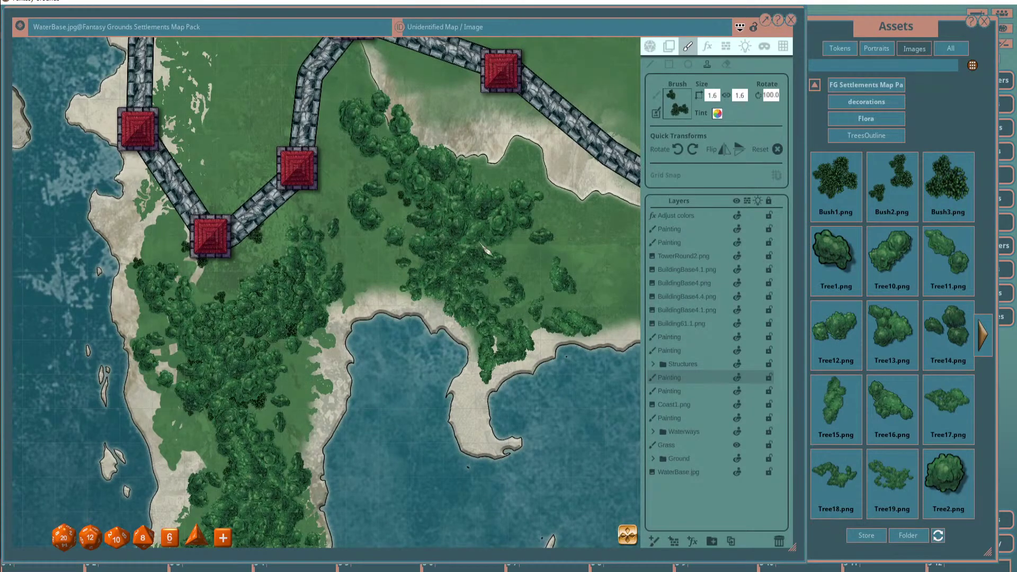
pyautogui.click(504, 228)
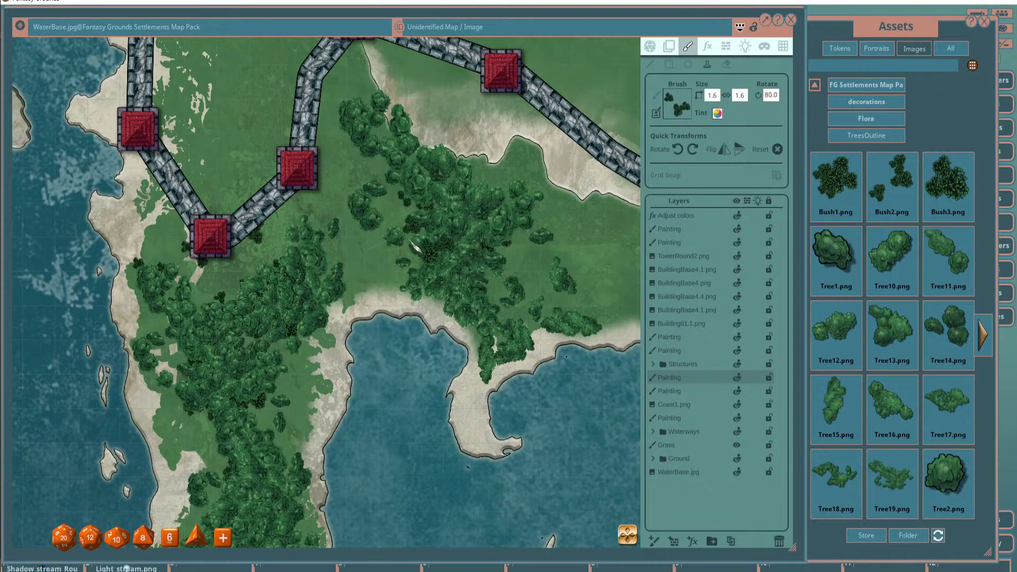
pyautogui.click(397, 193)
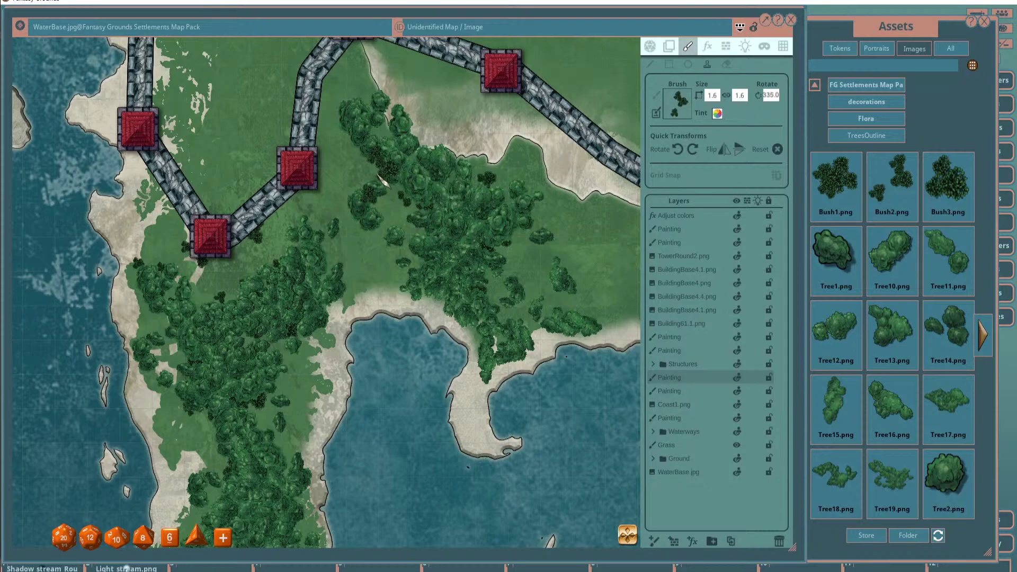
# Reduce the Bush2.png stamp to 1.2 by 1.3 and place bushes between the houses of the village west of the lake.
pyautogui.scroll(-3, 371, 208)
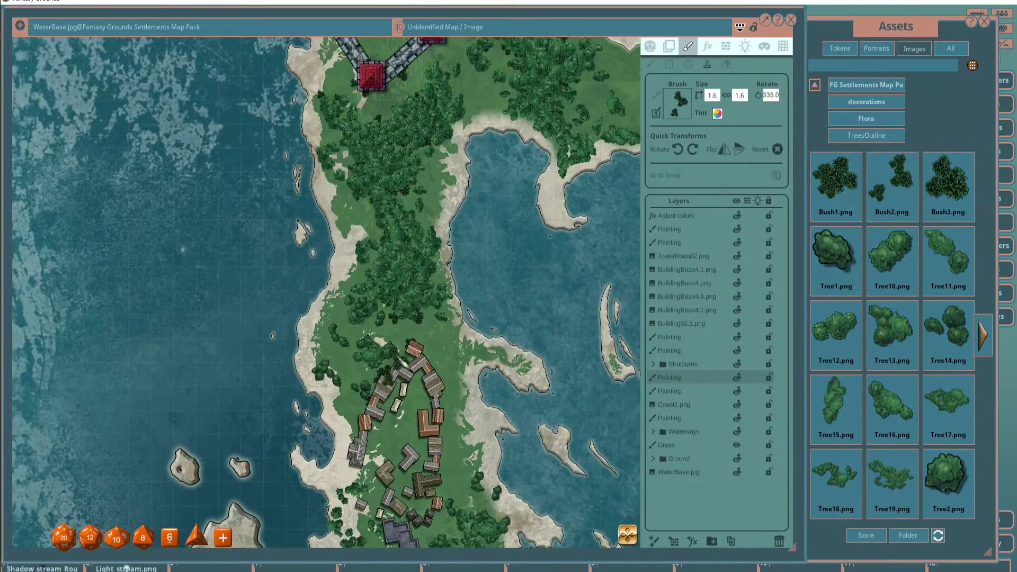
pyautogui.scroll(3, 397, 277)
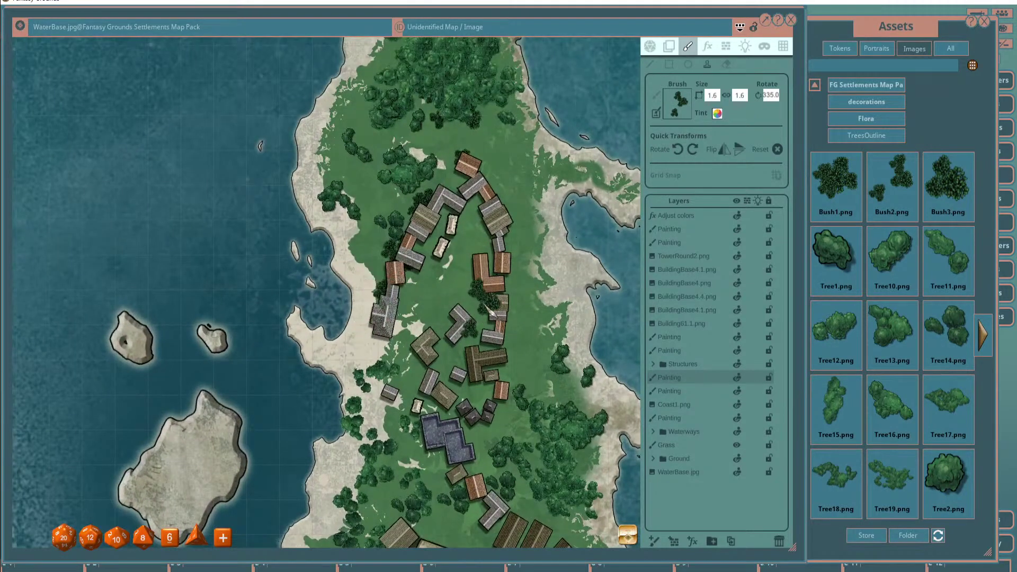
pyautogui.click(490, 289)
pyautogui.moveTo(455, 241); pyautogui.dragTo(434, 312)
pyautogui.scroll(-2, 476, 265)
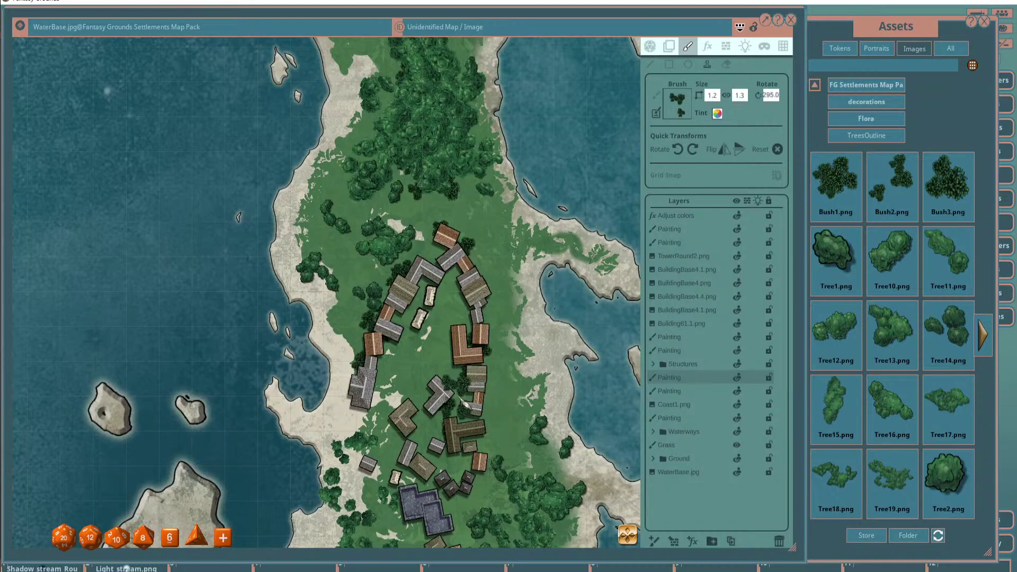
# Add Bush2.png bushes beside the village's eastern houses and among the trees northwest of it, rotating to 255, 275 and 295 degrees.
pyautogui.click(449, 393)
pyautogui.click(516, 432)
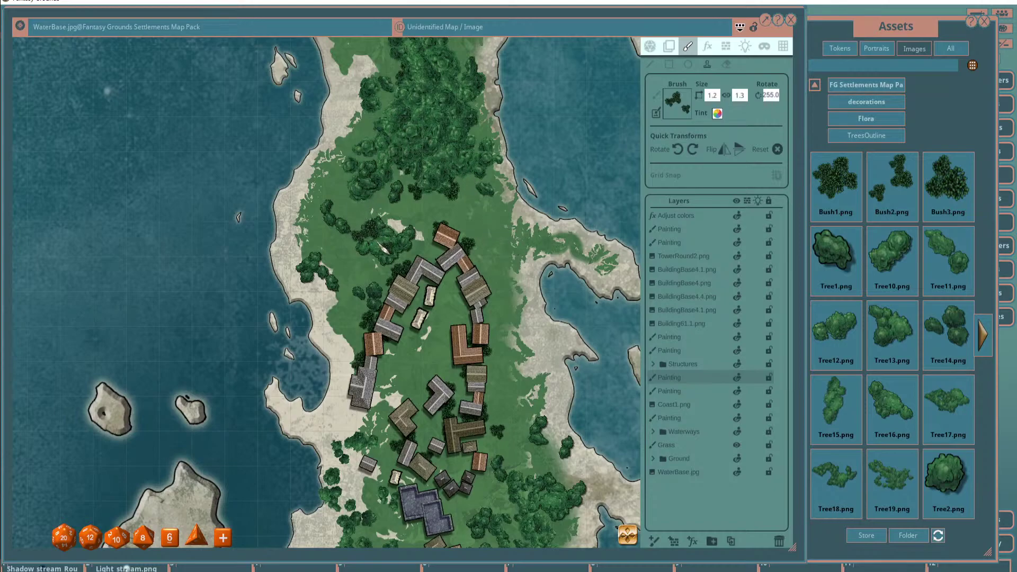
pyautogui.click(331, 220)
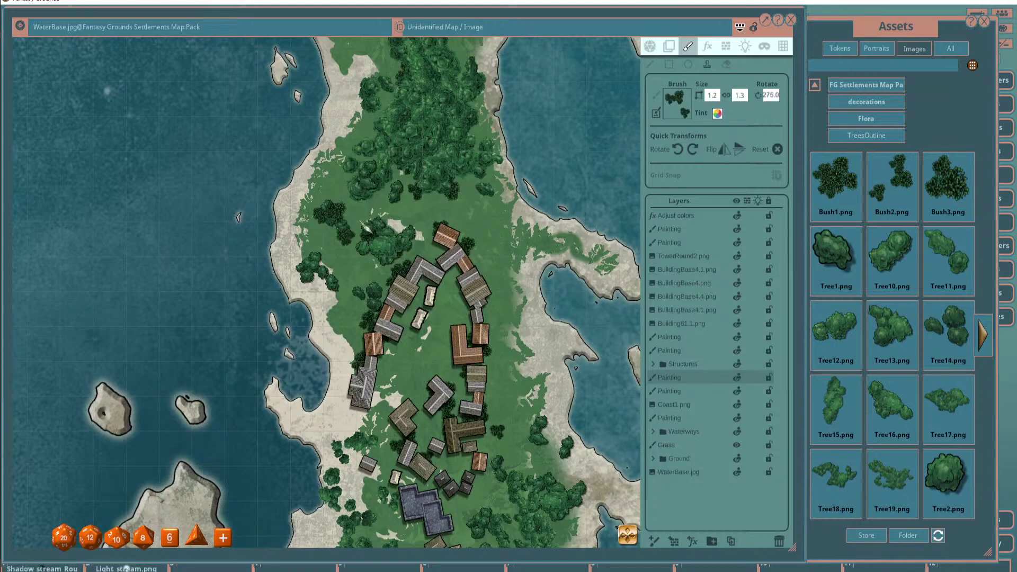
pyautogui.click(356, 171)
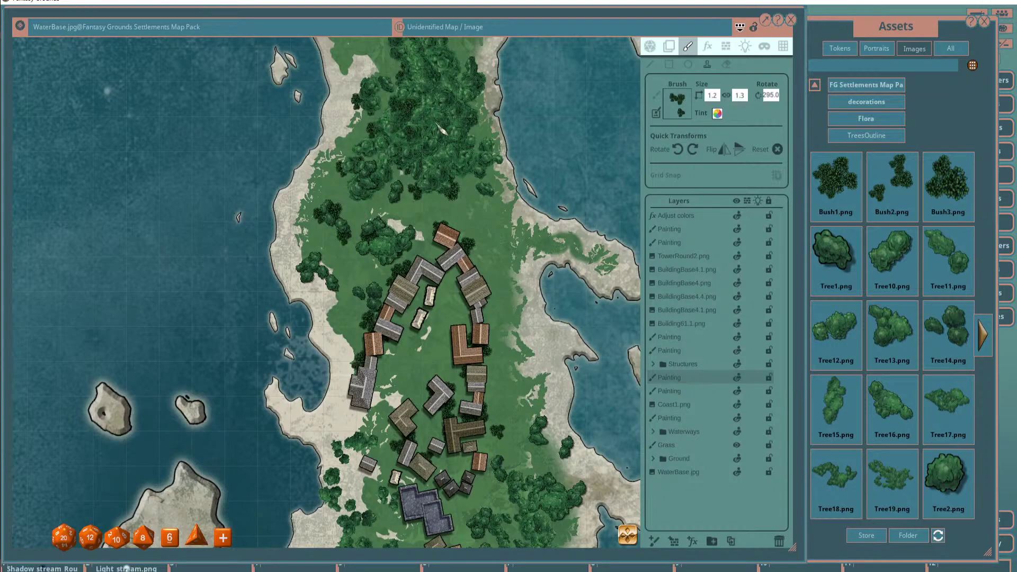
# Stamp Bush2.png bushes at 1.2 by 1.3 in the woods southeast of the village, rotating to 255 degrees between placements.
pyautogui.scroll(-3, 475, 142)
pyautogui.moveTo(474, 141); pyautogui.dragTo(392, 305)
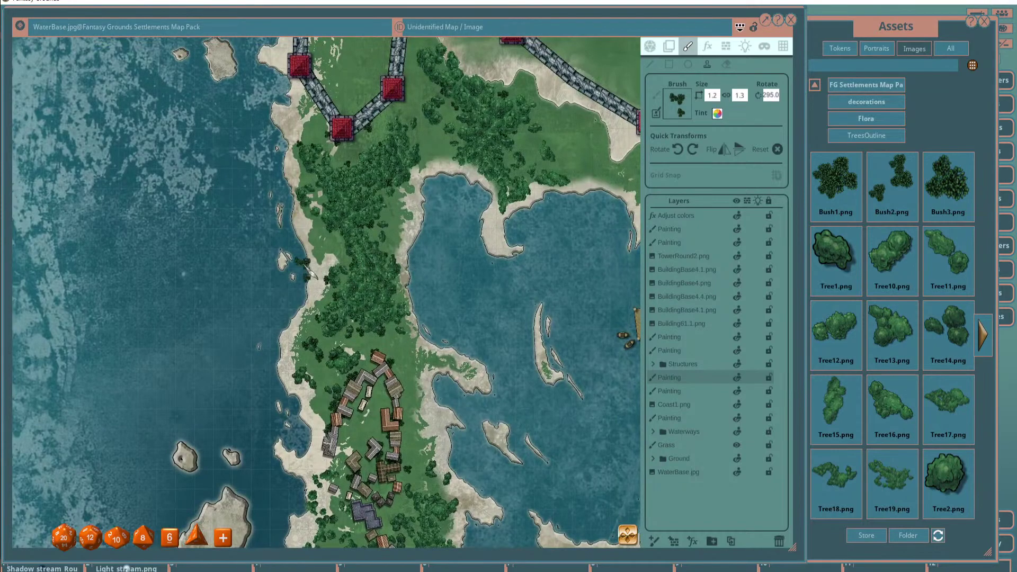
pyautogui.scroll(-3, 310, 273)
pyautogui.scroll(5, 422, 358)
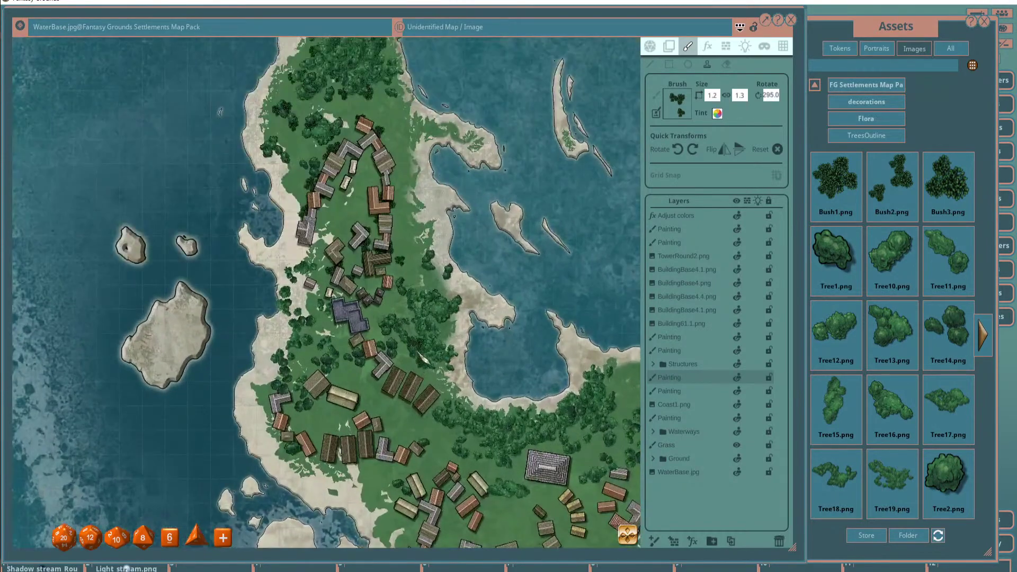
pyautogui.scroll(3, 422, 323)
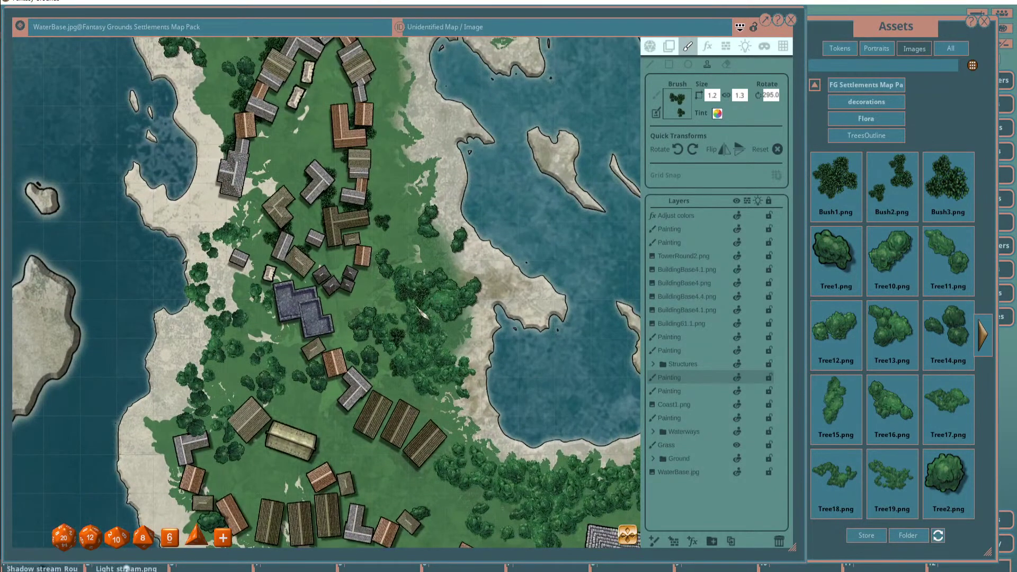
pyautogui.scroll(-4, 446, 320)
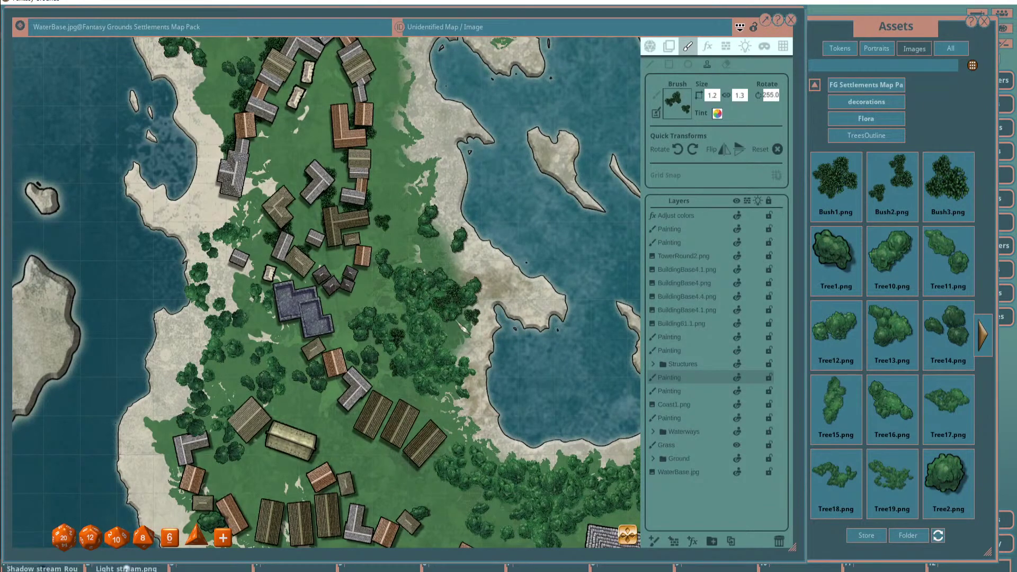
# Scatter Bush2.png bushes through the forest along the lake's southern shore, rotating them to 260, 305, 275 and 245 degrees.
pyautogui.scroll(-3, 464, 328)
pyautogui.scroll(5, 333, 327)
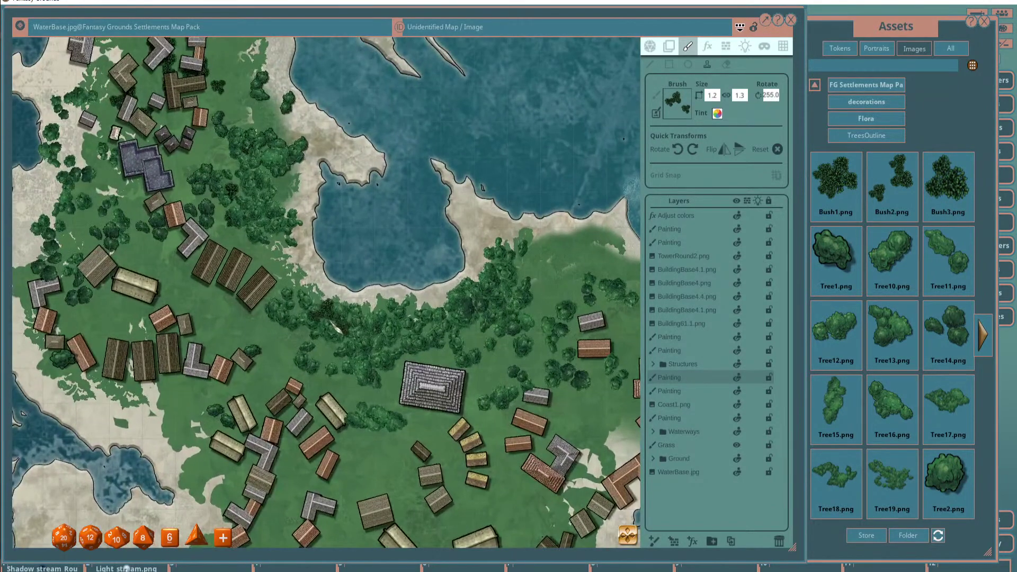
pyautogui.scroll(1, 336, 327)
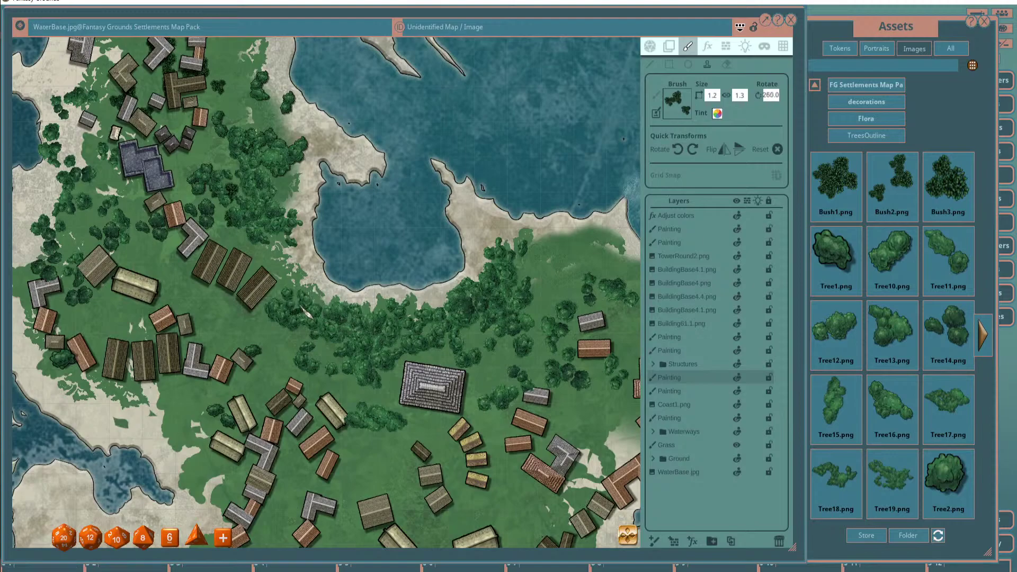
pyautogui.scroll(9, 306, 311)
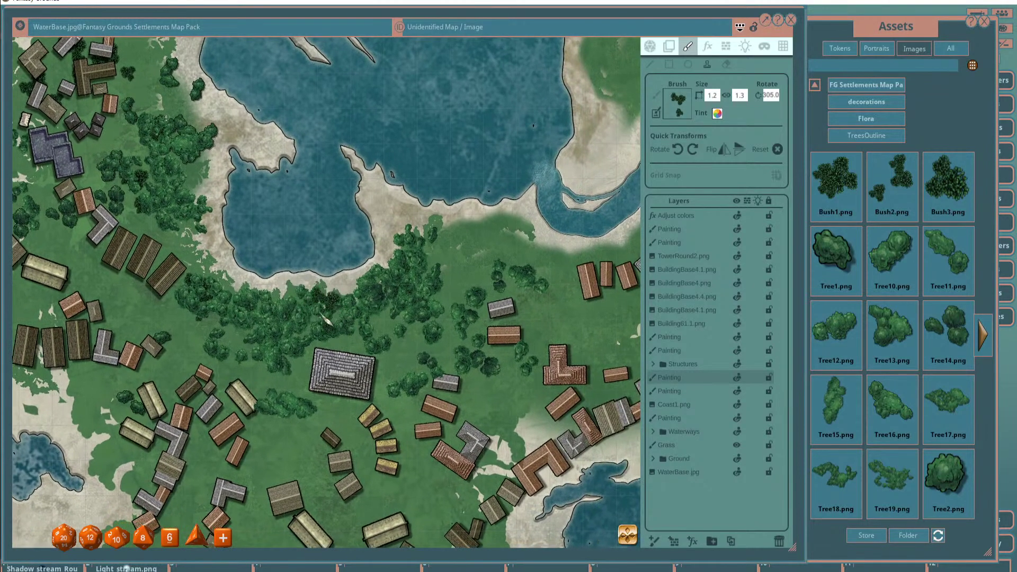
pyautogui.scroll(-6, 265, 339)
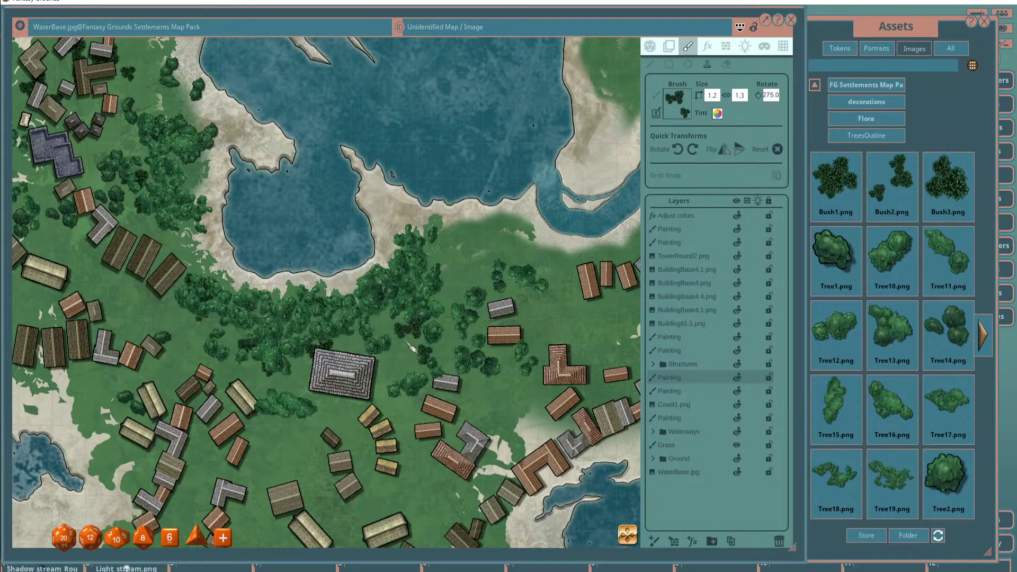
pyautogui.scroll(-6, 342, 354)
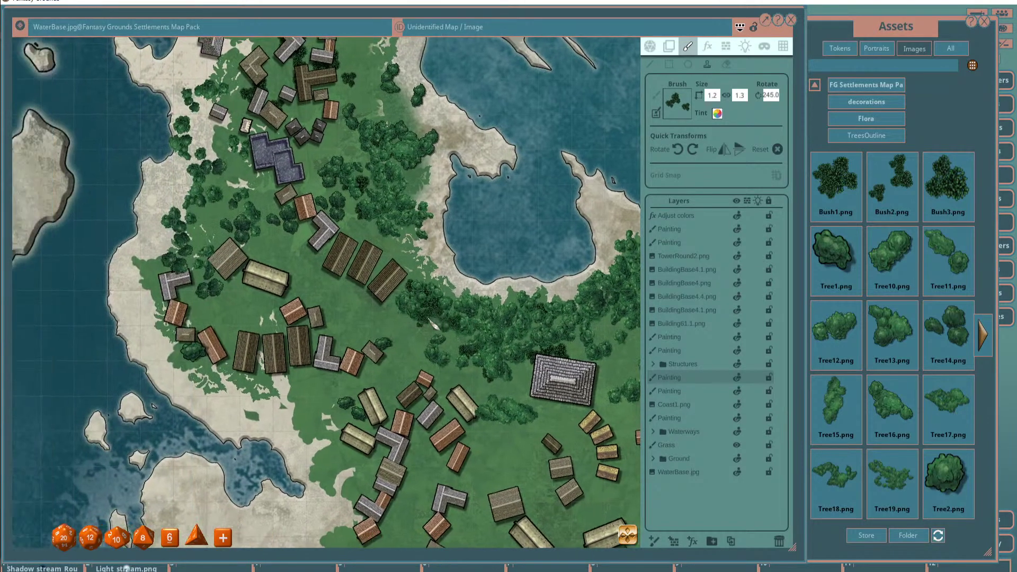
# Place Bush2.png bushes around the cluster of houses on the lake's eastern shore, rotating them to 215 and 200 degrees.
pyautogui.moveTo(199, 305)
pyautogui.mouseDown()
pyautogui.moveTo(421, 312)
pyautogui.moveTo(445, 325)
pyautogui.moveTo(426, 326)
pyautogui.mouseUp()
pyautogui.scroll(-6, 381, 263)
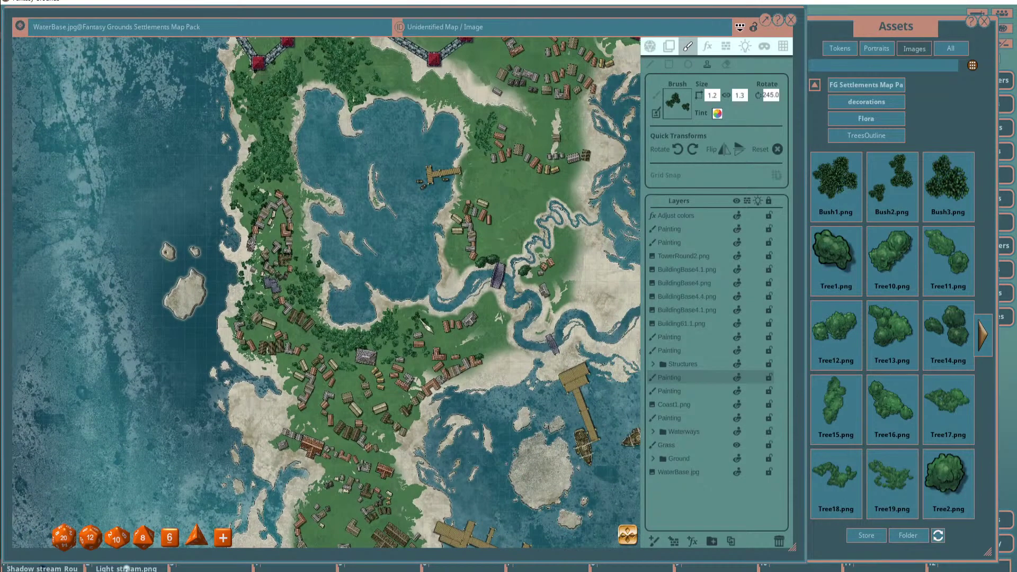
pyautogui.scroll(4, 426, 326)
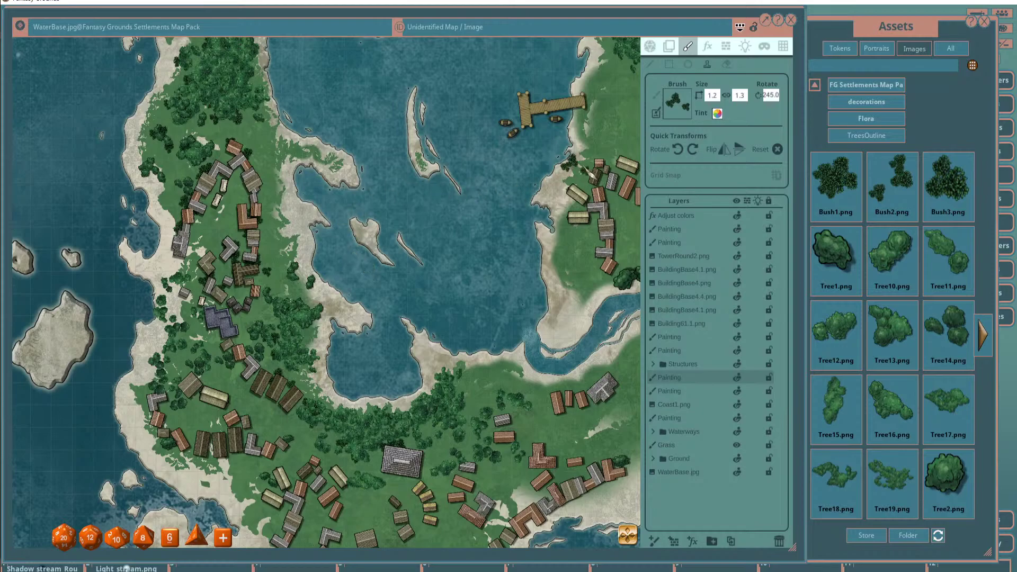
pyautogui.scroll(-3, 595, 220)
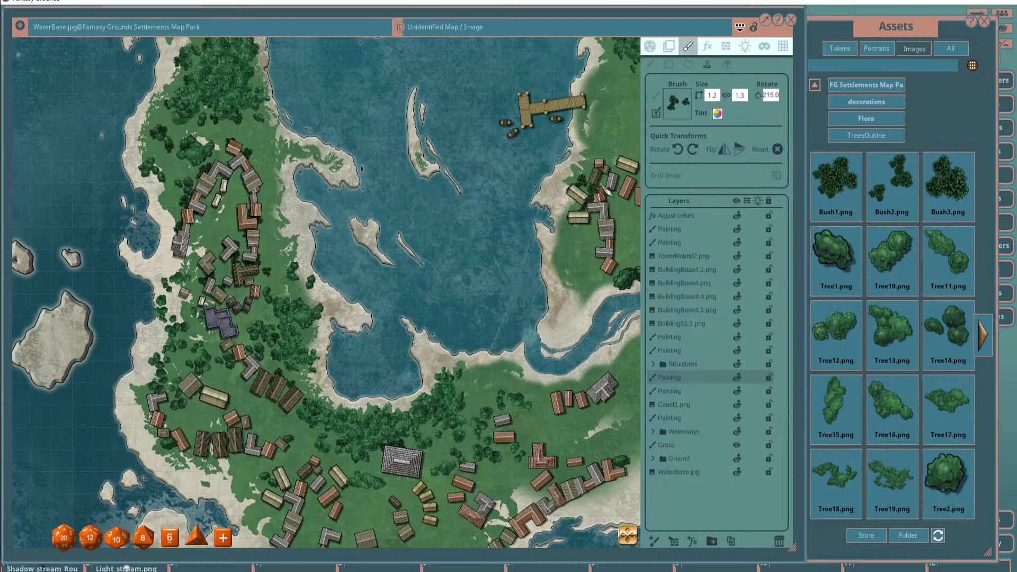
pyautogui.click(571, 190)
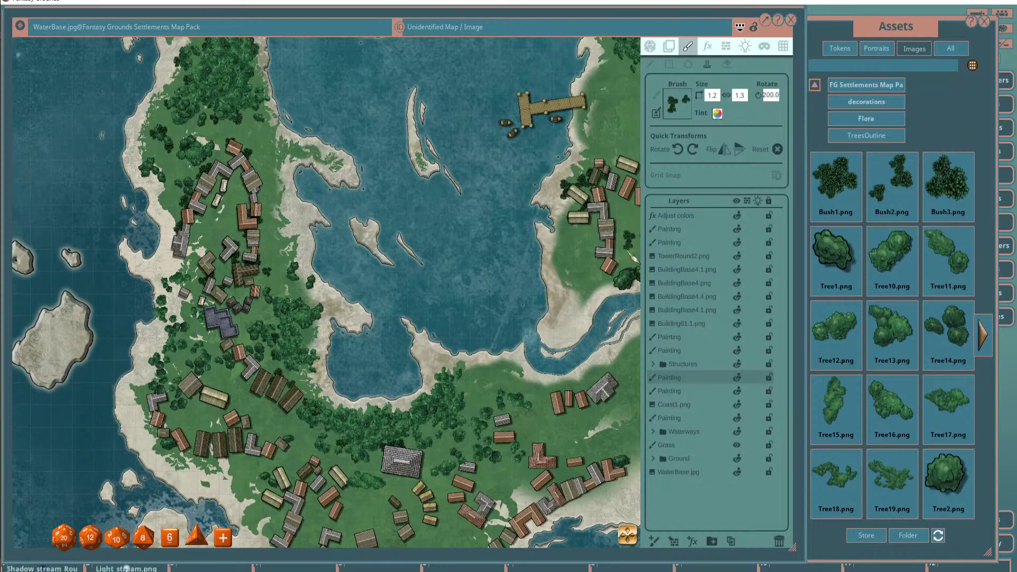
# Add bushes to the grove beside the houses northeast of the lake and rotate the stamp to 250 degrees.
pyautogui.scroll(-2, 326, 292)
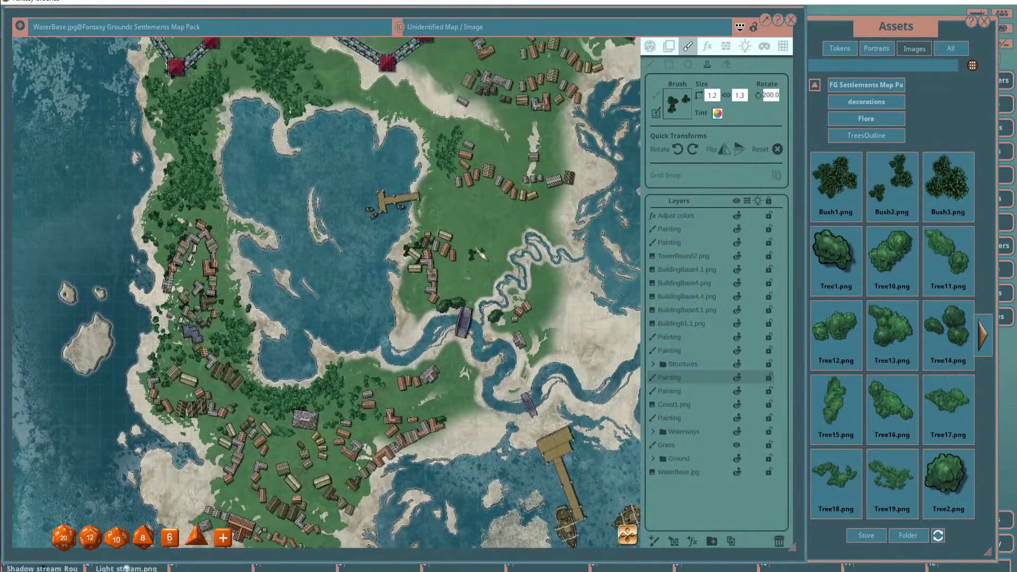
pyautogui.scroll(3, 549, 204)
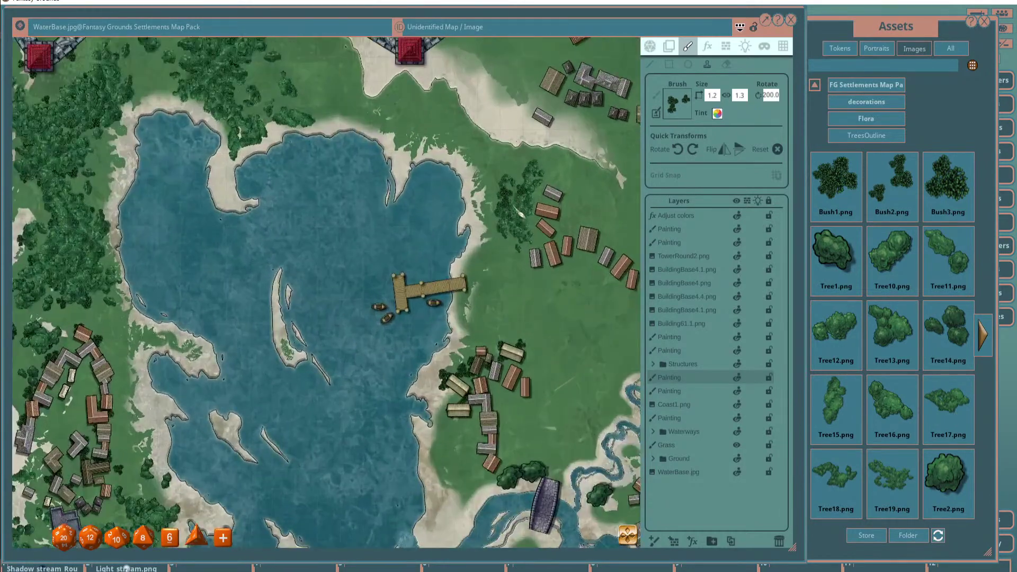
pyautogui.scroll(5, 549, 204)
pyautogui.scroll(-3, 432, 246)
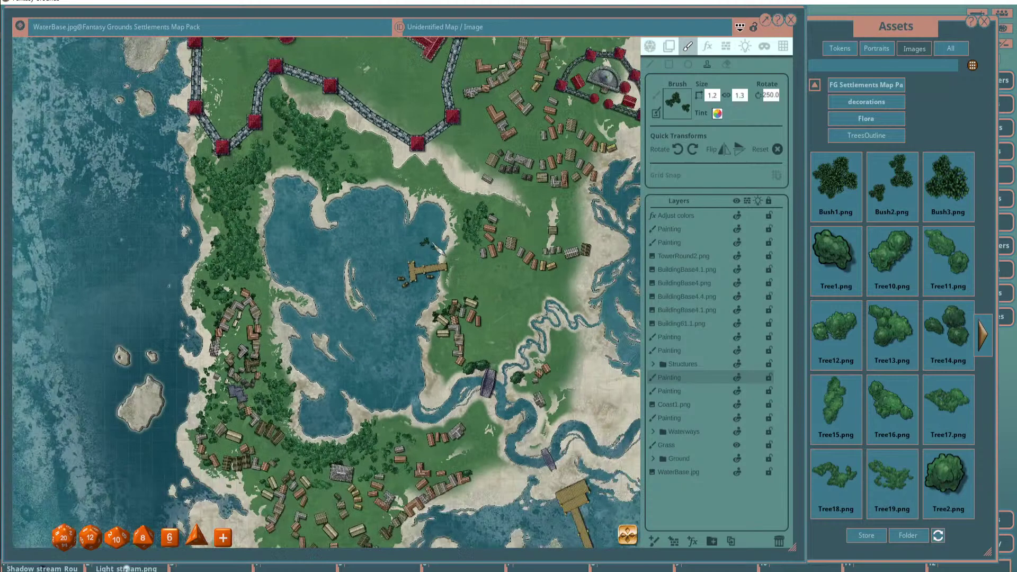
# Stamp Bush2.png bushes along the castle's southern wall and the adjoining woods, rotating the stamp to 175 degrees.
pyautogui.scroll(5, 427, 278)
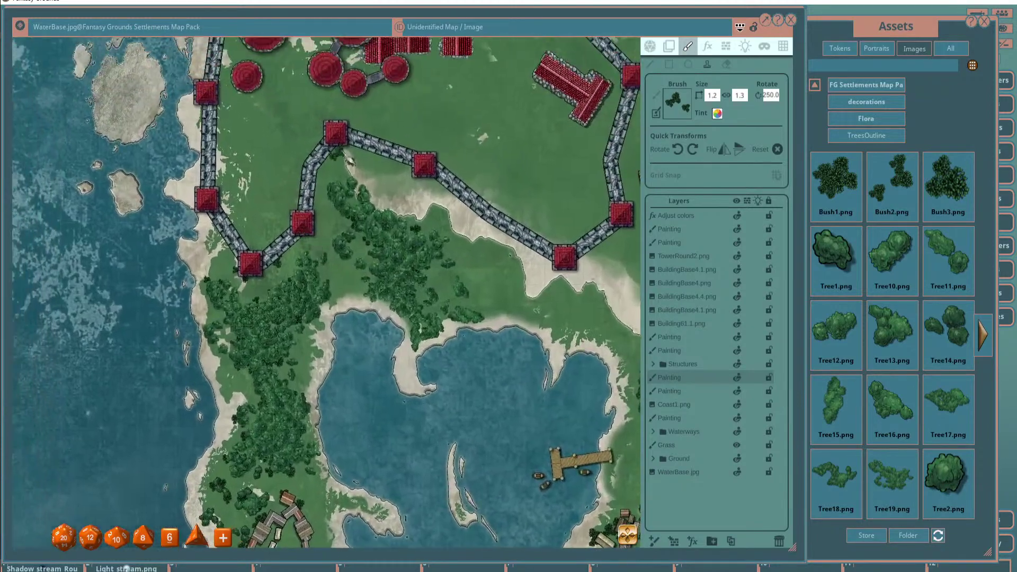
pyautogui.scroll(3, 341, 174)
pyautogui.scroll(-1, 325, 159)
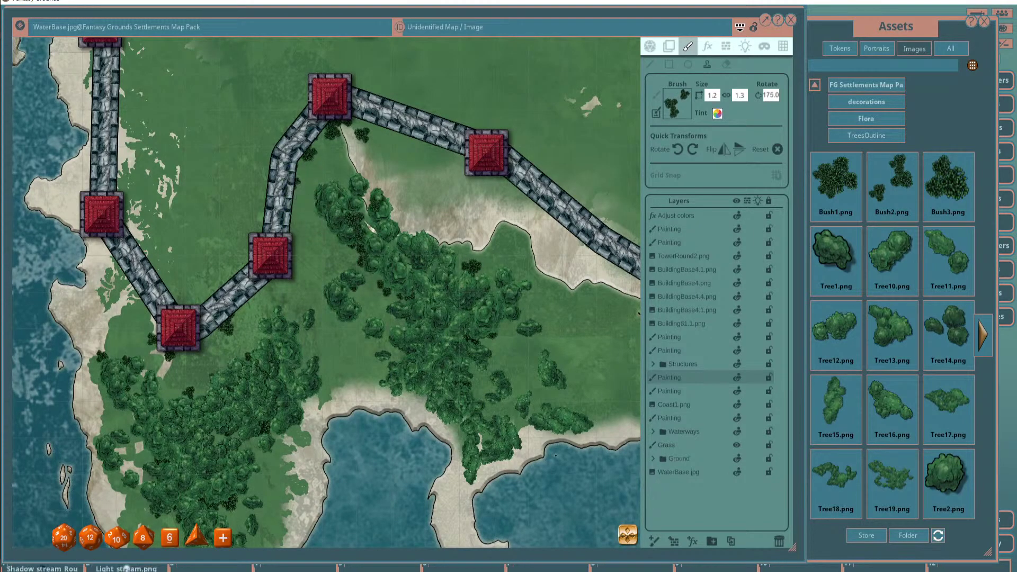
pyautogui.scroll(-3, 363, 216)
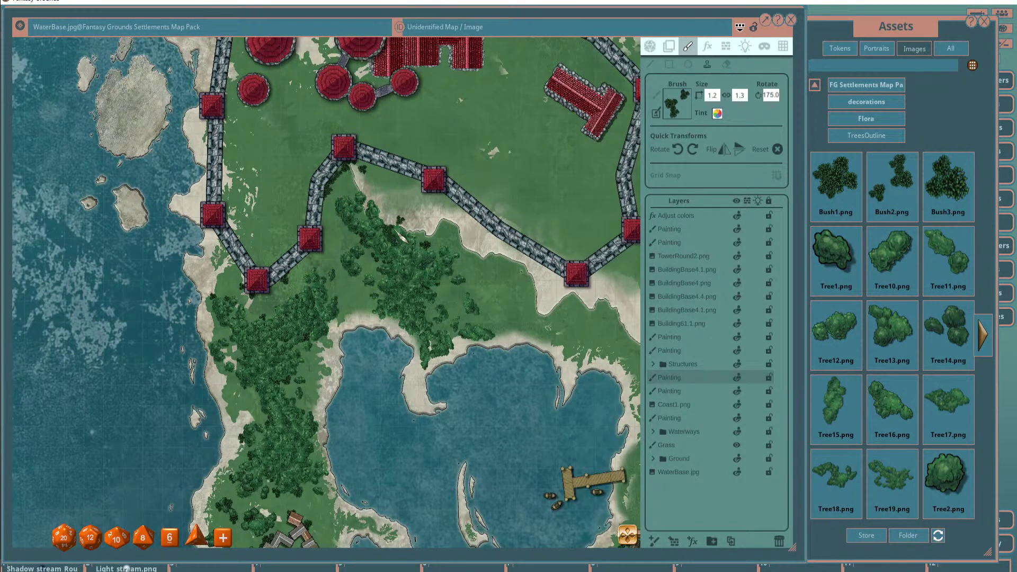
pyautogui.scroll(2, 389, 233)
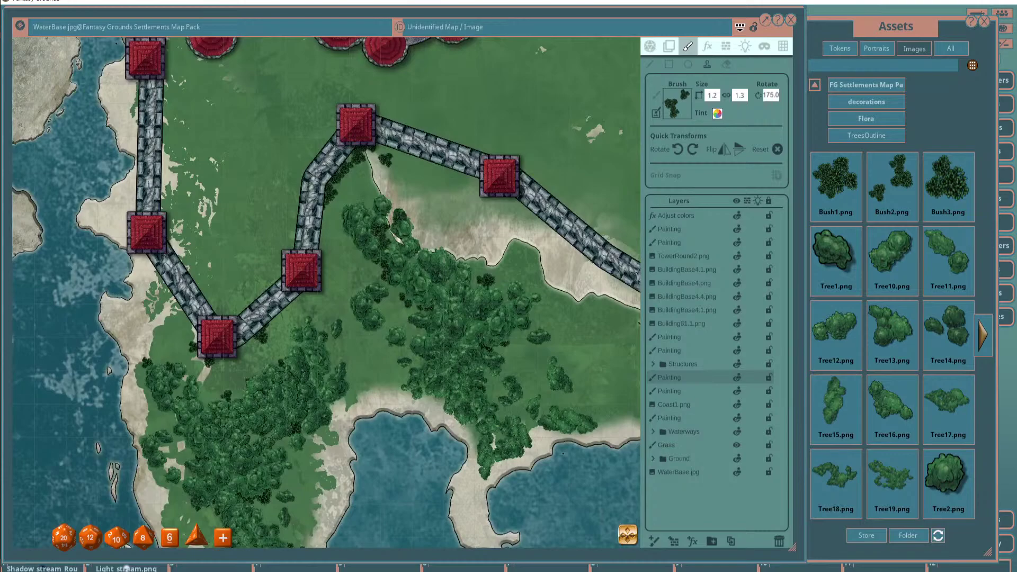
pyautogui.scroll(-3, 461, 239)
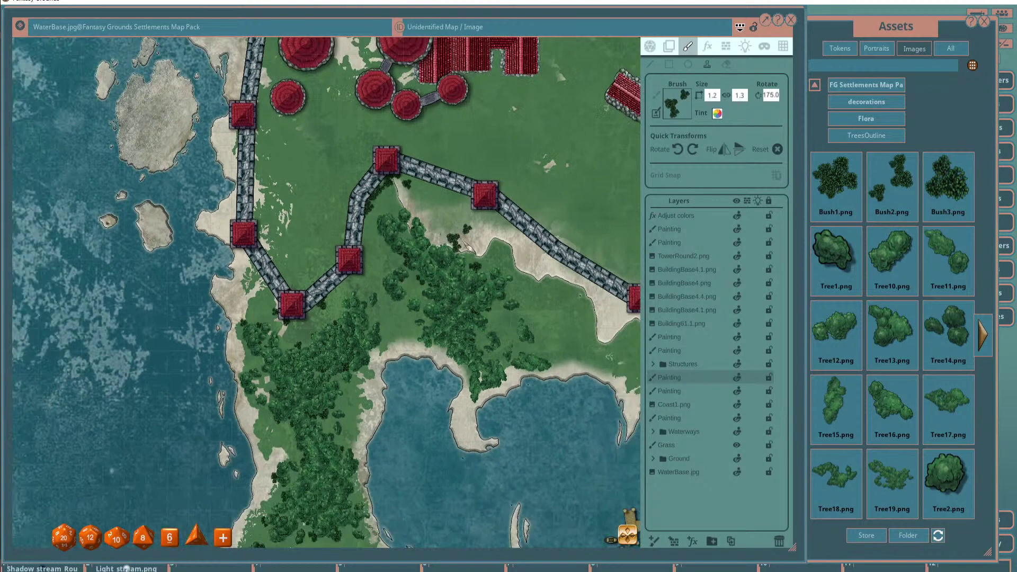
# Place bushes beside the castle's western wall tower and along its northern wall, rotating the stamp to 225 degrees.
pyautogui.scroll(2, 390, 246)
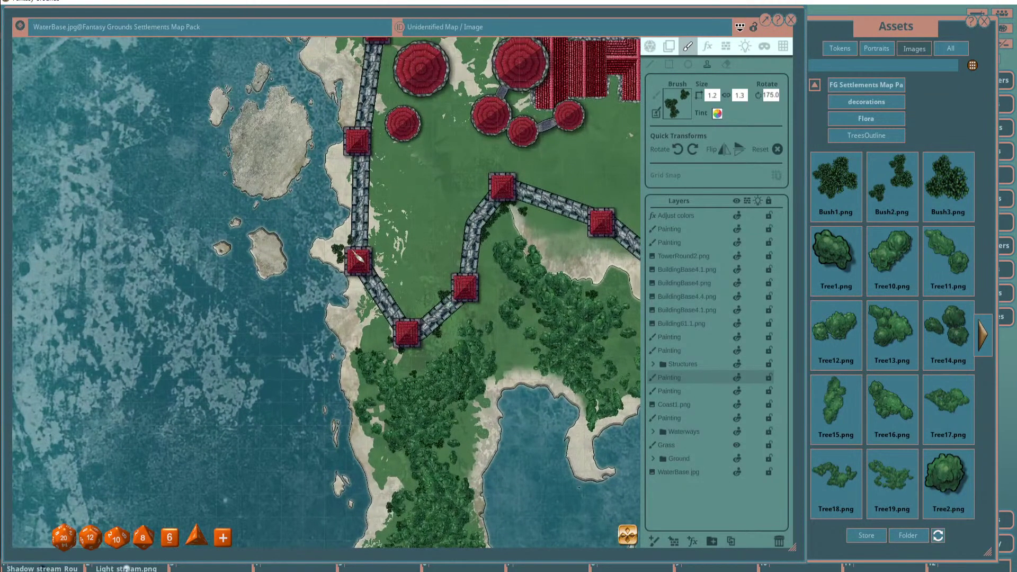
pyautogui.scroll(-4, 392, 233)
pyautogui.scroll(3, 415, 217)
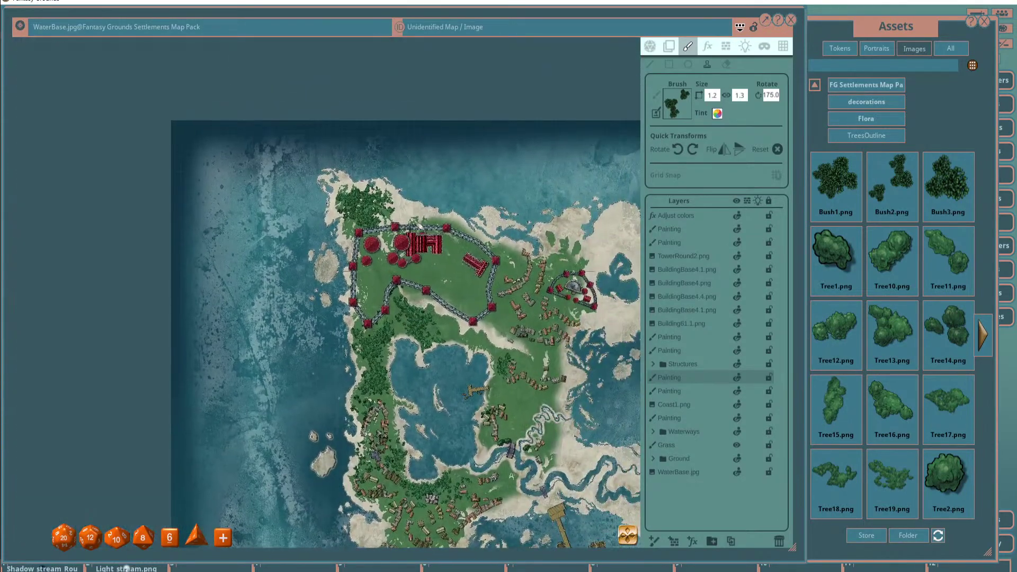
pyautogui.scroll(2, 430, 268)
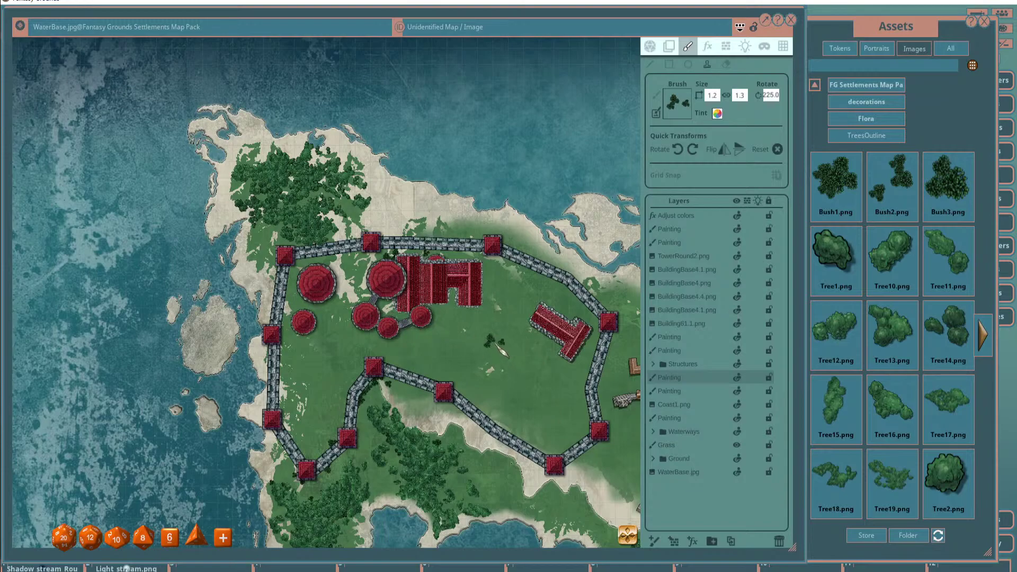
# Place Bush2.png bushes through the forest and village west of the lake, rotating them to 250, 350 and 20 degrees.
pyautogui.scroll(-2, 500, 351)
pyautogui.moveTo(500, 351); pyautogui.dragTo(398, 119)
pyautogui.scroll(2, 351, 293)
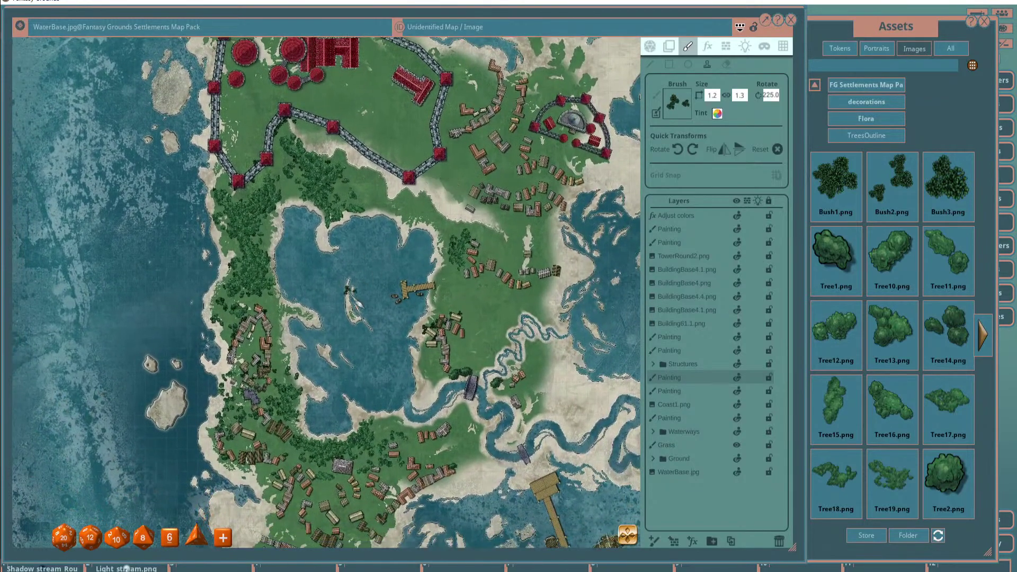
pyautogui.scroll(2, 388, 228)
pyautogui.scroll(4, 343, 199)
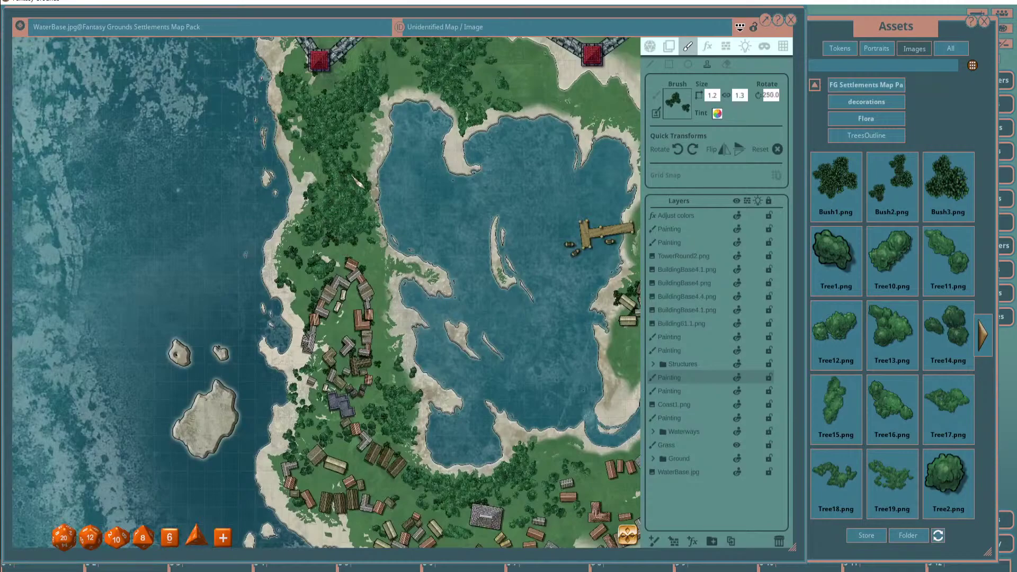
pyautogui.scroll(4, 329, 174)
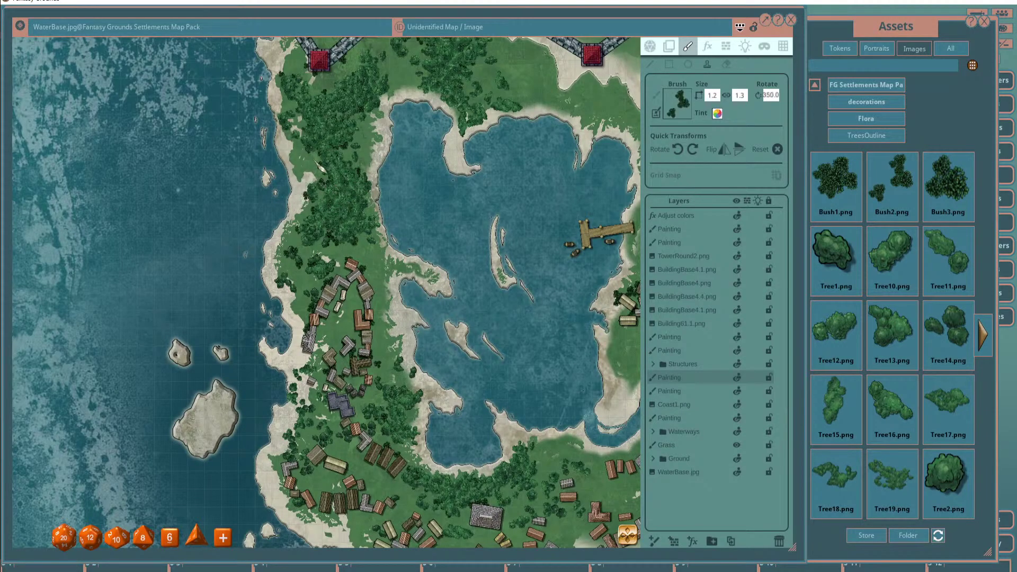
pyautogui.scroll(-2, 390, 217)
pyautogui.scroll(5, 332, 225)
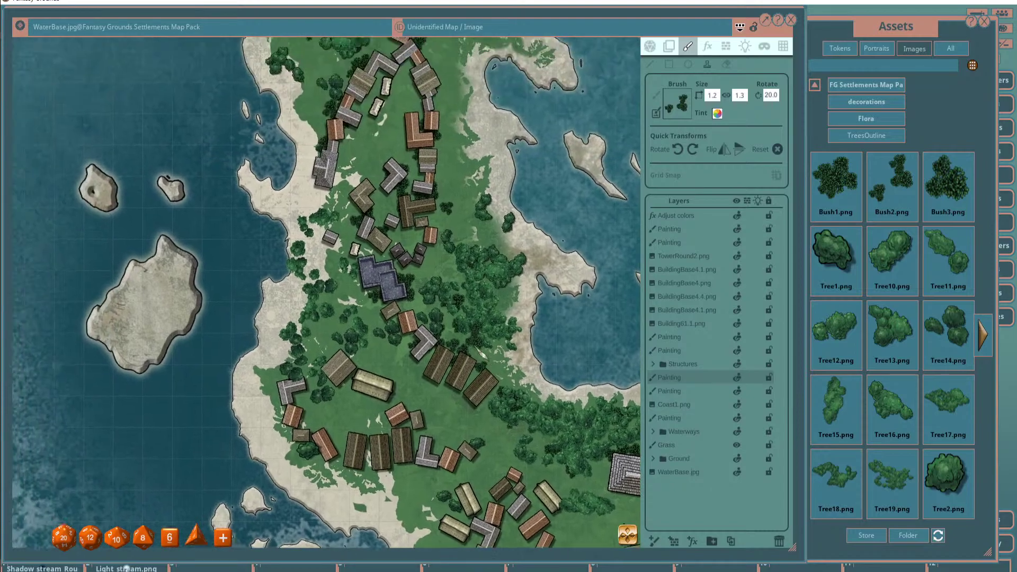
pyautogui.scroll(-4, 402, 230)
pyautogui.scroll(5, 421, 206)
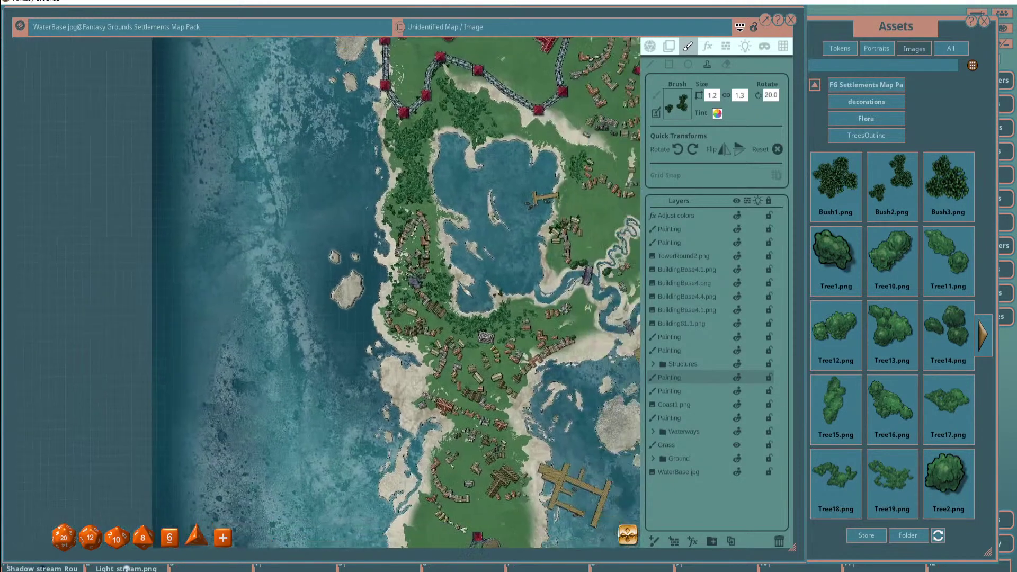
# Place Bush2.png bushes around the houses east of the lake near the bridge, rotating the stamp to 345 and 285 degrees.
pyautogui.scroll(-5, 423, 169)
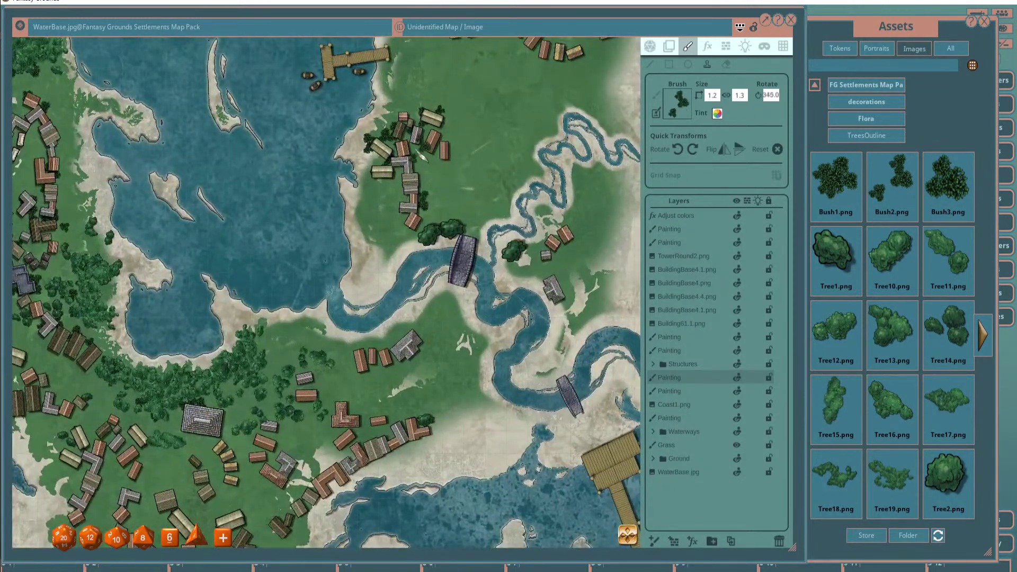
pyautogui.scroll(1, 440, 137)
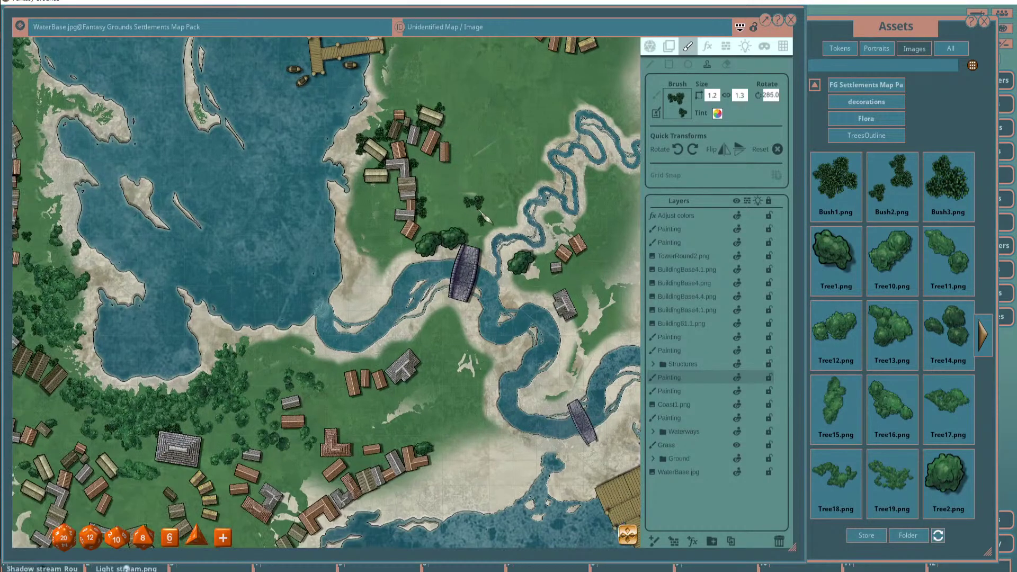
pyautogui.scroll(-4, 435, 142)
pyautogui.scroll(2, 378, 260)
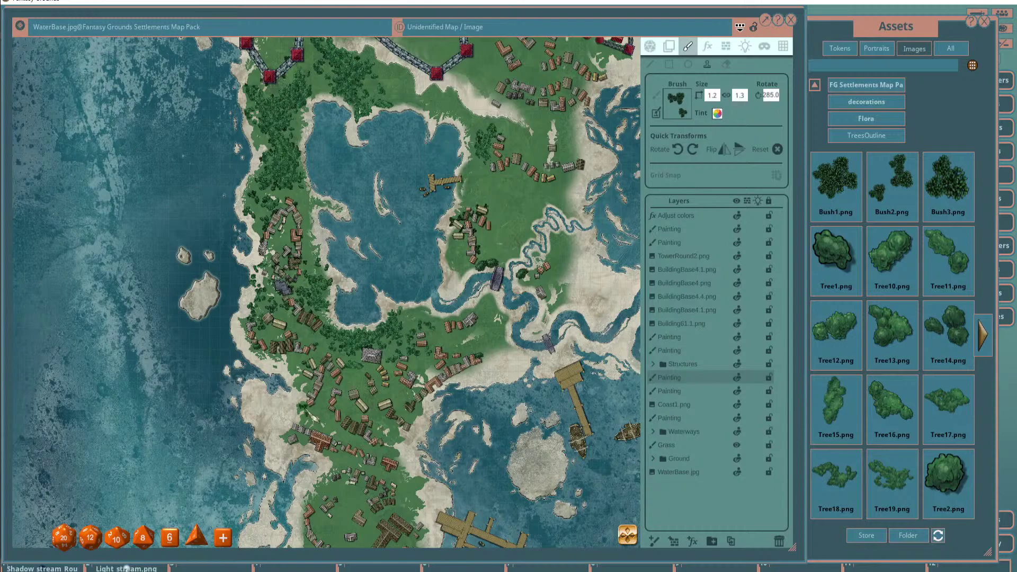
# Place Bush2.png bushes among the village houses south of the lake, rotating the stamp to 260, 335 and 45 degrees.
pyautogui.moveTo(312, 417); pyautogui.dragTo(353, 311)
pyautogui.scroll(5, 343, 305)
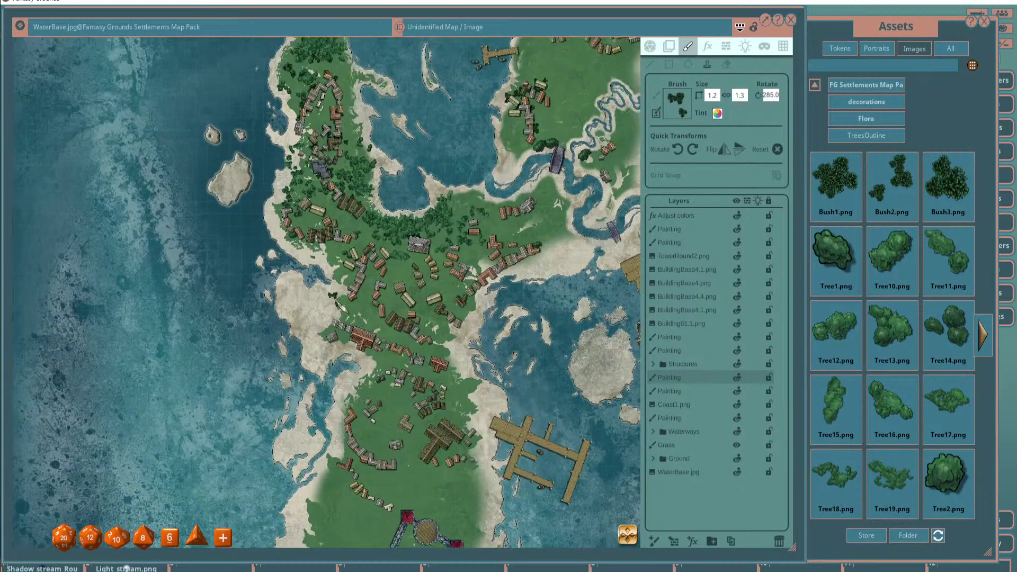
pyautogui.scroll(-2, 401, 362)
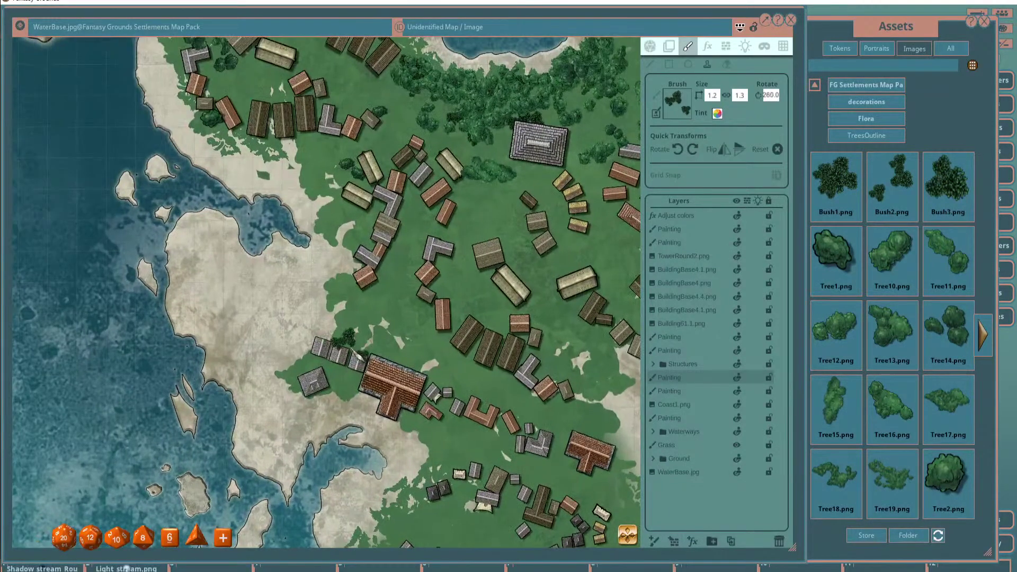
pyautogui.scroll(-3, 401, 360)
pyautogui.click(402, 356)
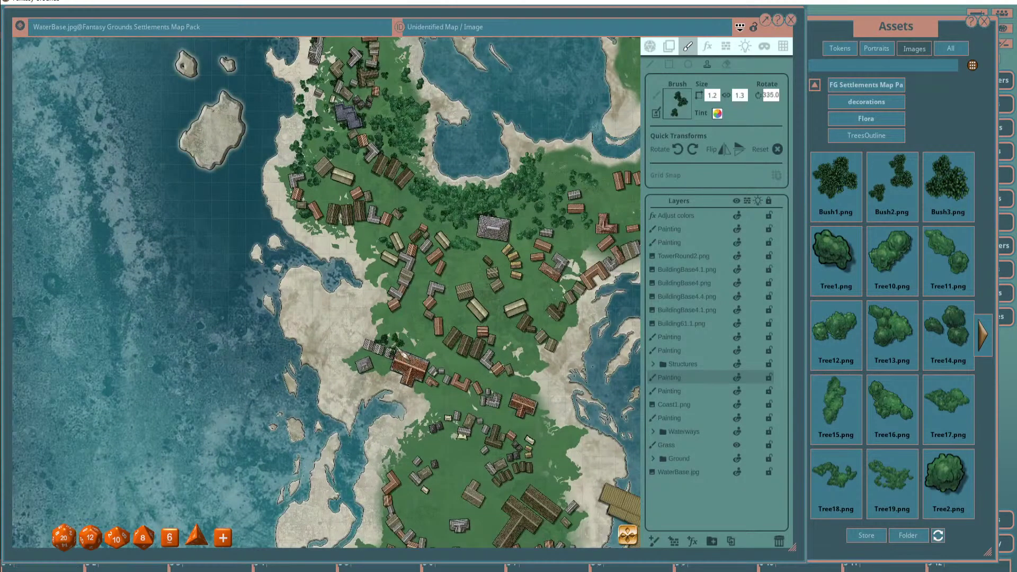
pyautogui.click(474, 351)
pyautogui.scroll(-3, 474, 351)
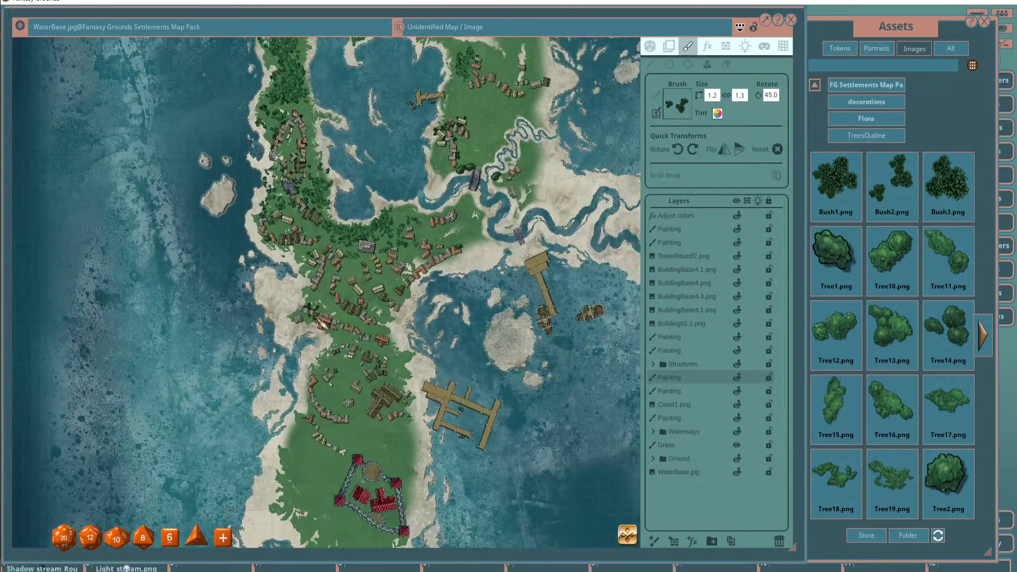
# Add Bush2.png bushes to the woods along the lake's southern shore and rotate the stamp to 70 degrees.
pyautogui.scroll(6, 396, 183)
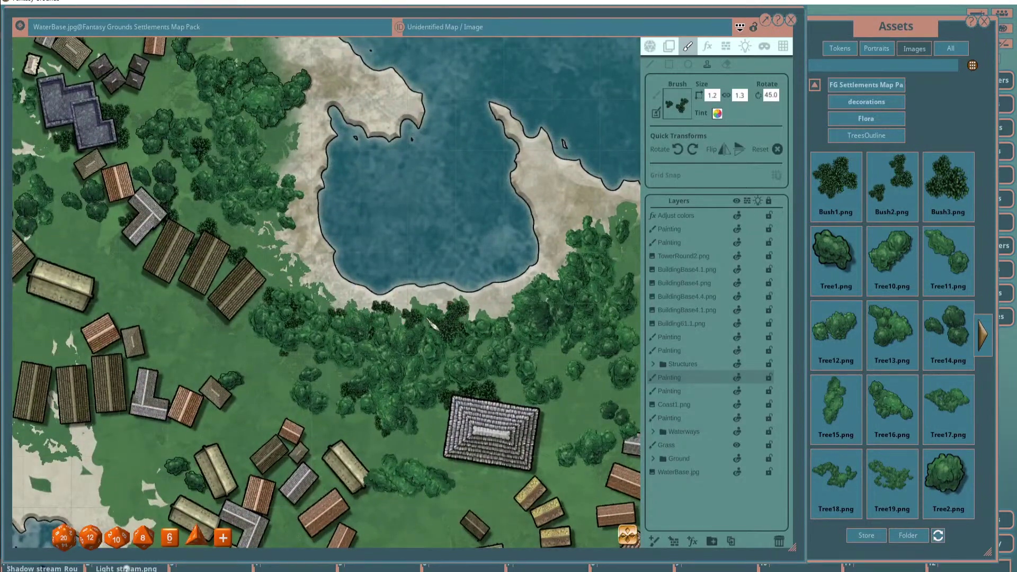
pyautogui.click(431, 325)
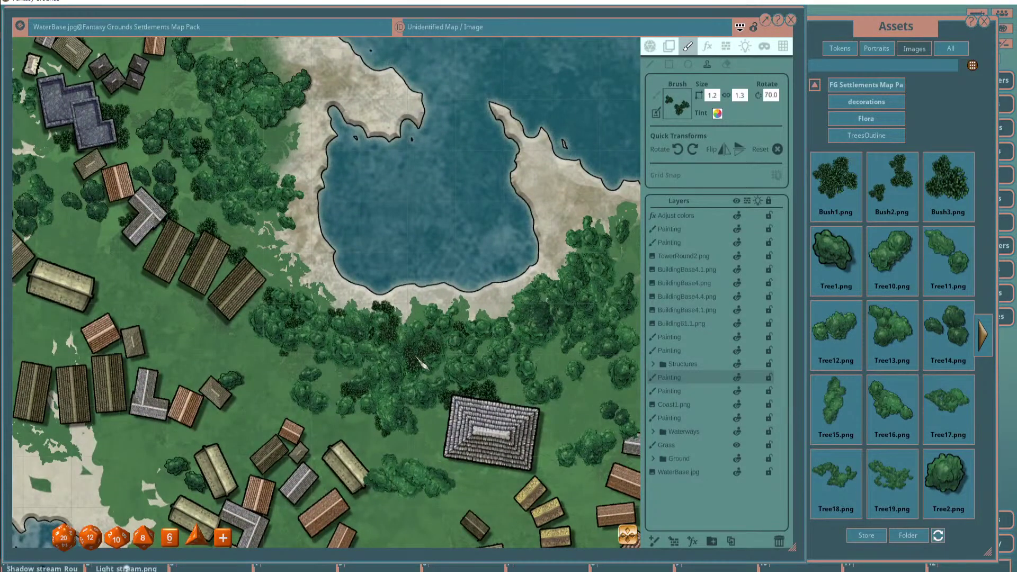
pyautogui.scroll(-3, 388, 349)
pyautogui.scroll(3, 389, 349)
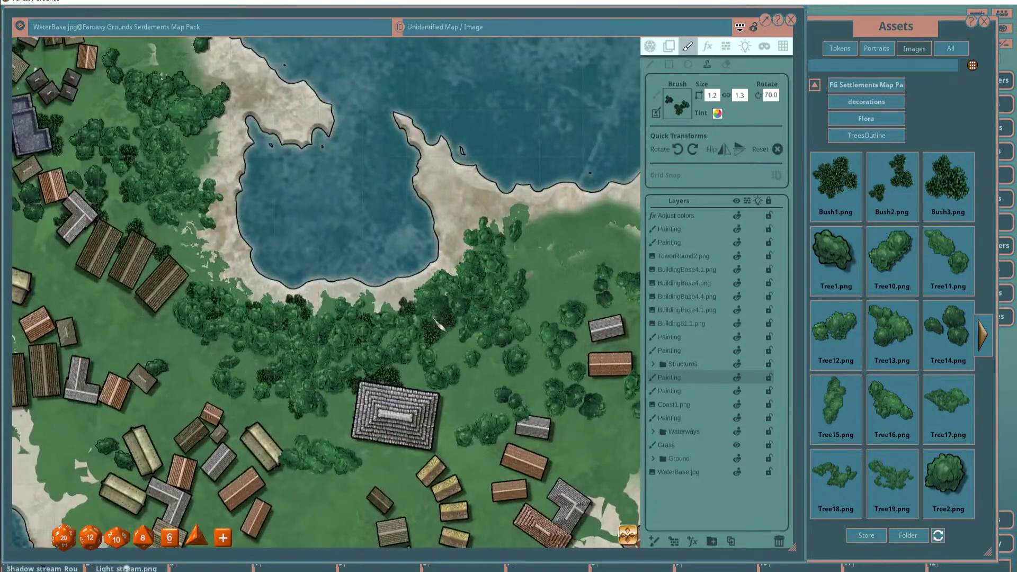
pyautogui.scroll(-3, 433, 324)
pyautogui.scroll(-5, 433, 325)
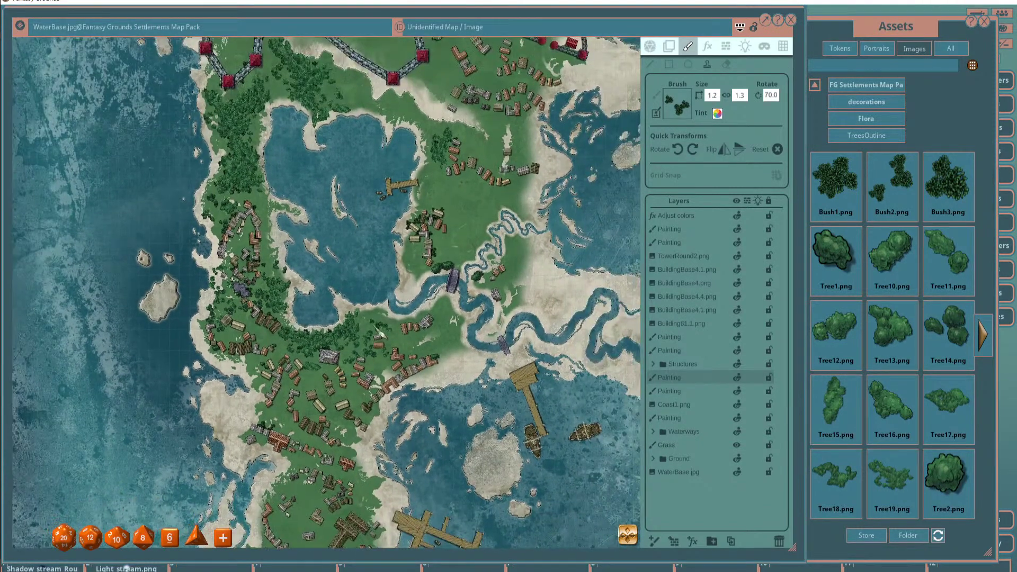
# Stamp Bush2.png bushes around the domed building and red house inside the small eastern fort, rotating them to 35, 55 and 200 degrees.
pyautogui.moveTo(377, 329); pyautogui.dragTo(355, 350)
pyautogui.scroll(3, 332, 332)
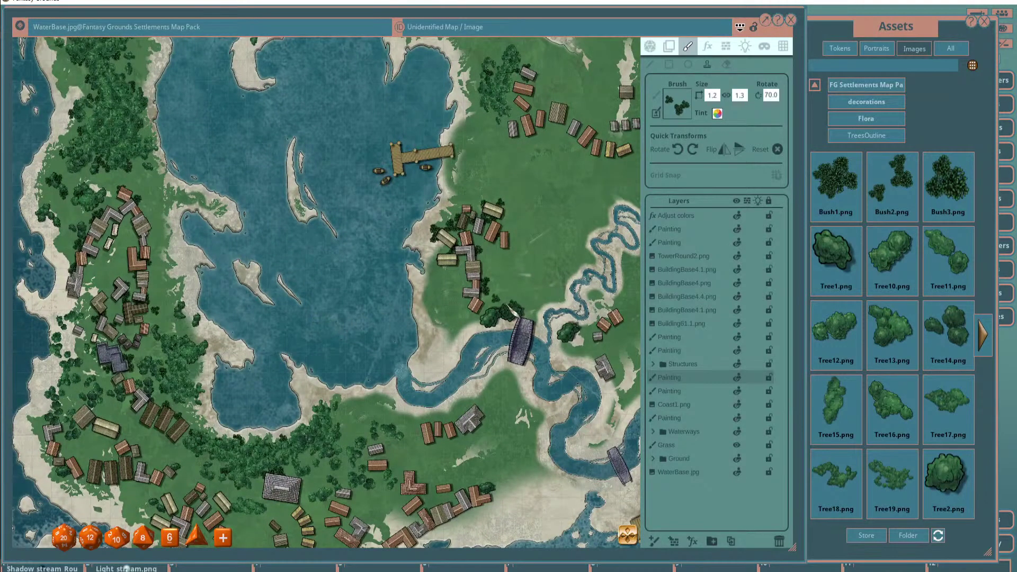
pyautogui.scroll(-1, 360, 324)
pyautogui.scroll(1, 384, 328)
pyautogui.scroll(-3, 384, 327)
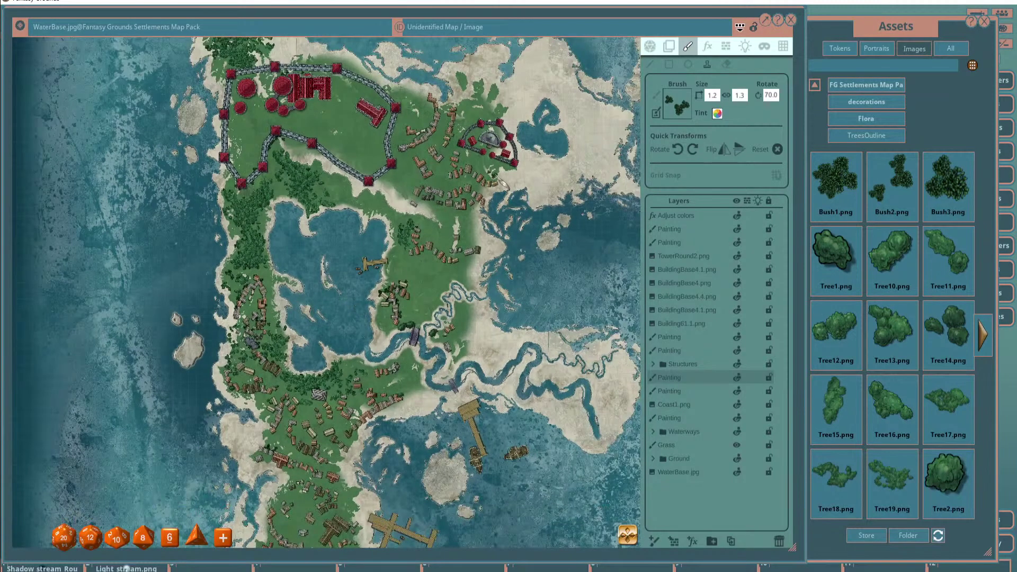
pyautogui.scroll(4, 526, 132)
pyautogui.scroll(1, 400, 190)
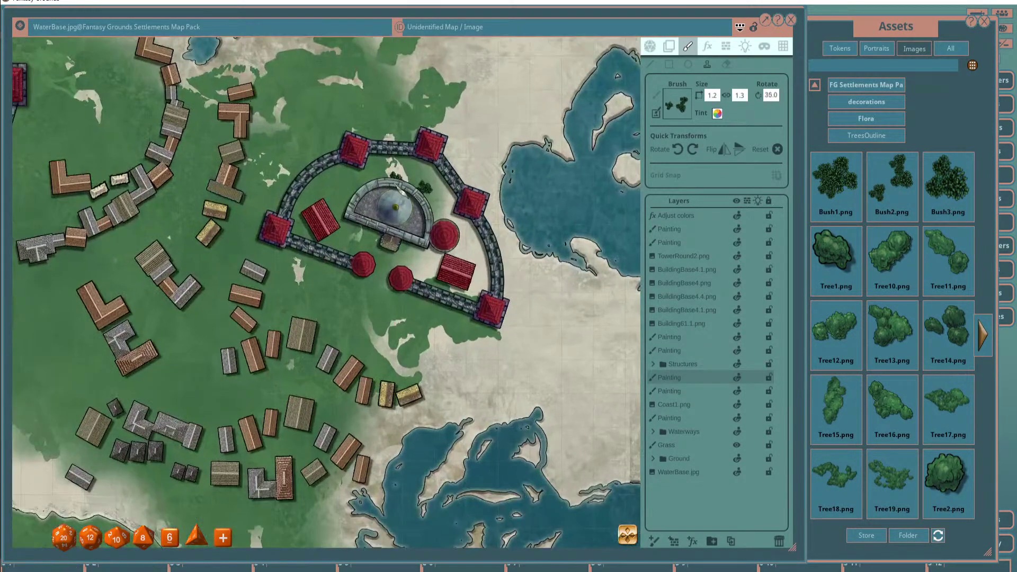
pyautogui.click(385, 169)
pyautogui.click(361, 181)
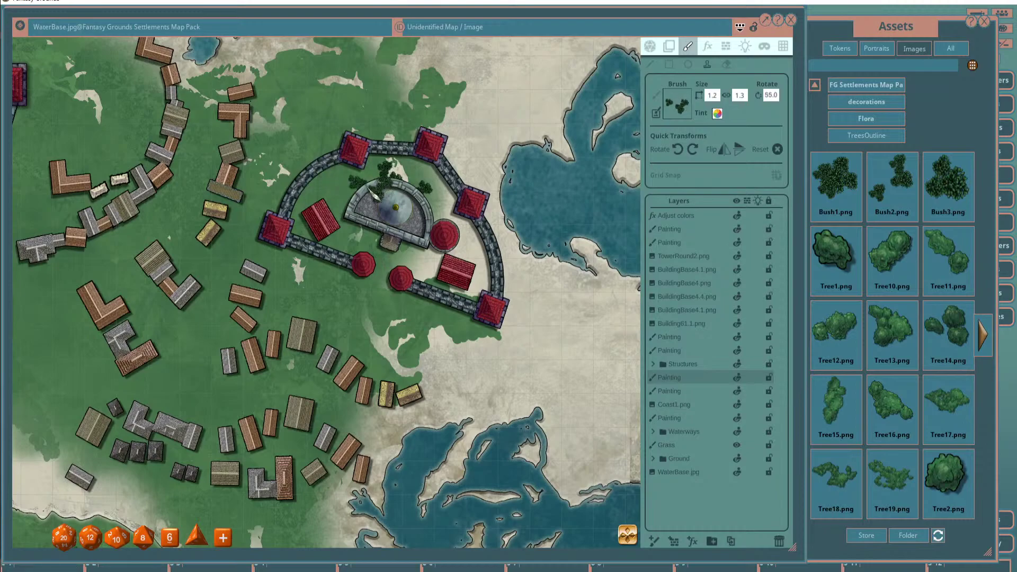
pyautogui.click(349, 188)
pyautogui.click(344, 192)
pyautogui.click(317, 197)
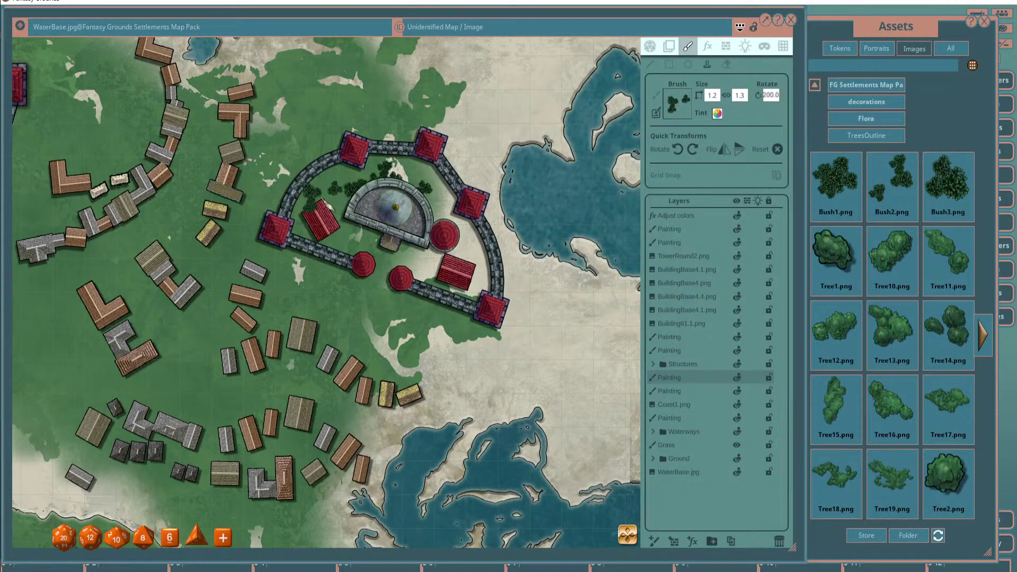
# Position the Bush2.png stamp around the main castle's inner buildings and rotate it to 235 and 195 degrees.
pyautogui.scroll(-3, 323, 202)
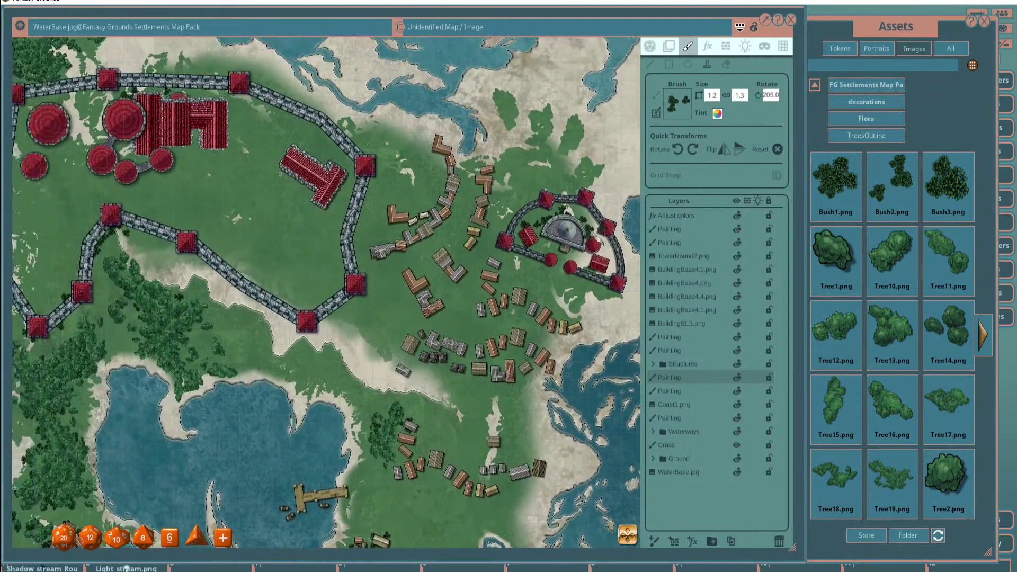
pyautogui.scroll(3, 321, 163)
pyautogui.scroll(-5, 291, 139)
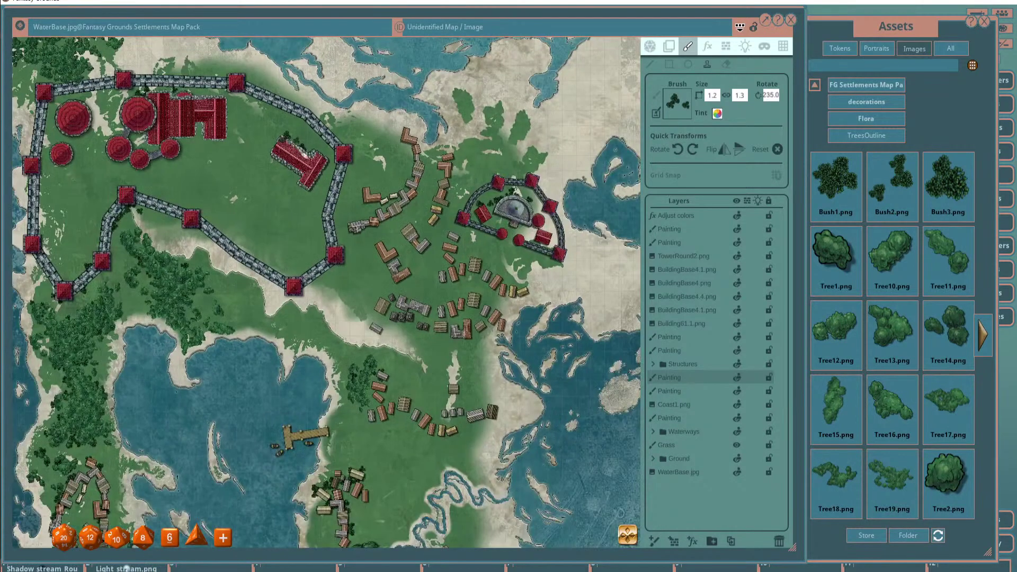
pyautogui.scroll(1, 212, 100)
pyautogui.moveTo(212, 101); pyautogui.dragTo(308, 158)
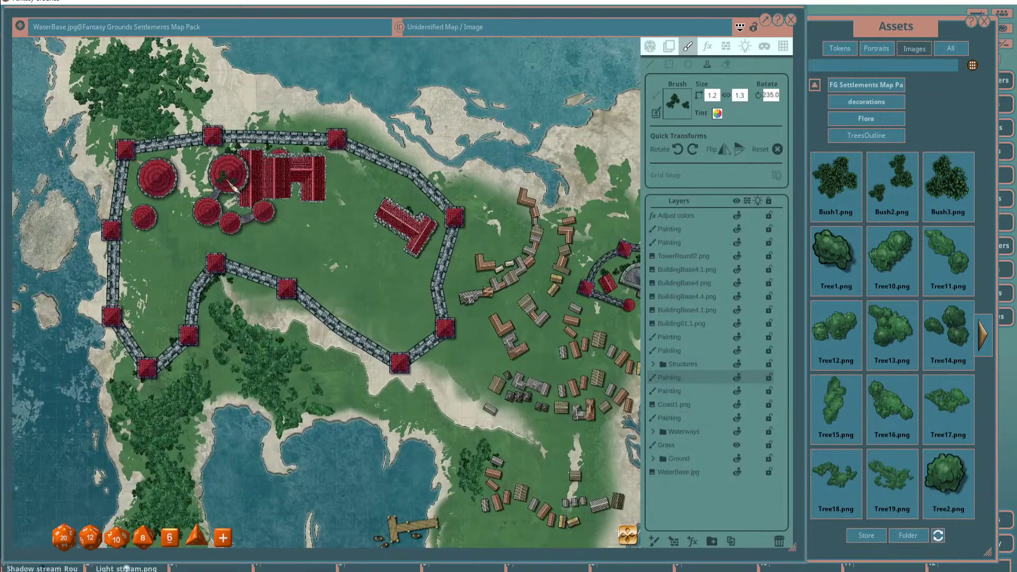
pyautogui.scroll(8, 138, 181)
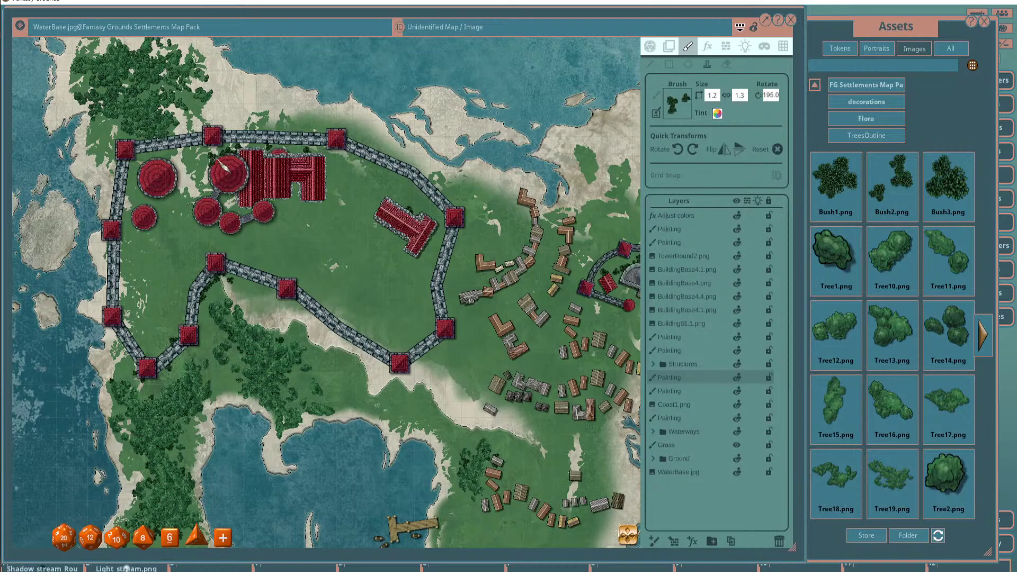
# Select the existing Adjust colors layer and set its brightness to 39.
pyautogui.scroll(-5, 225, 169)
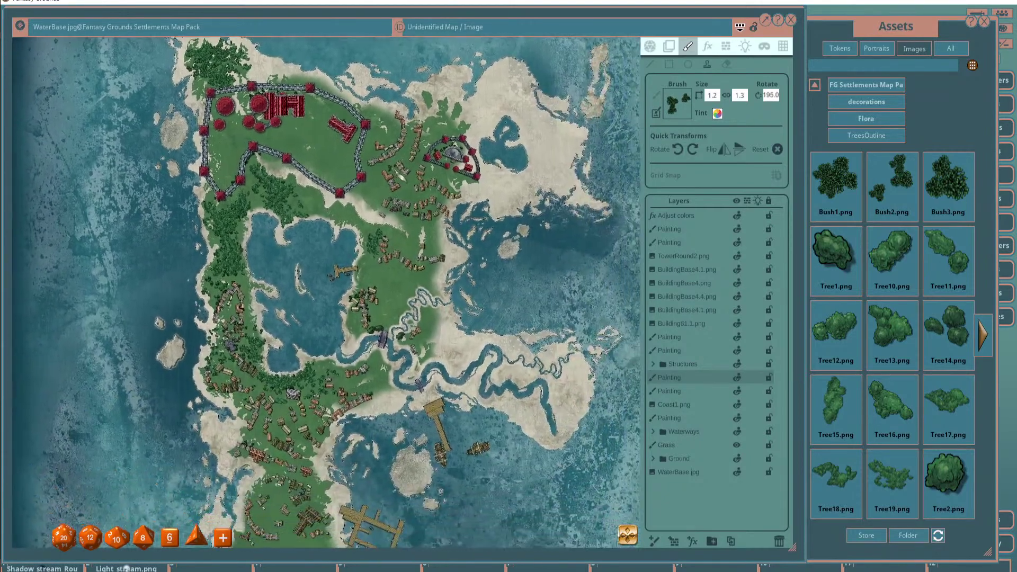
pyautogui.scroll(-2, 400, 200)
pyautogui.scroll(-1, 403, 201)
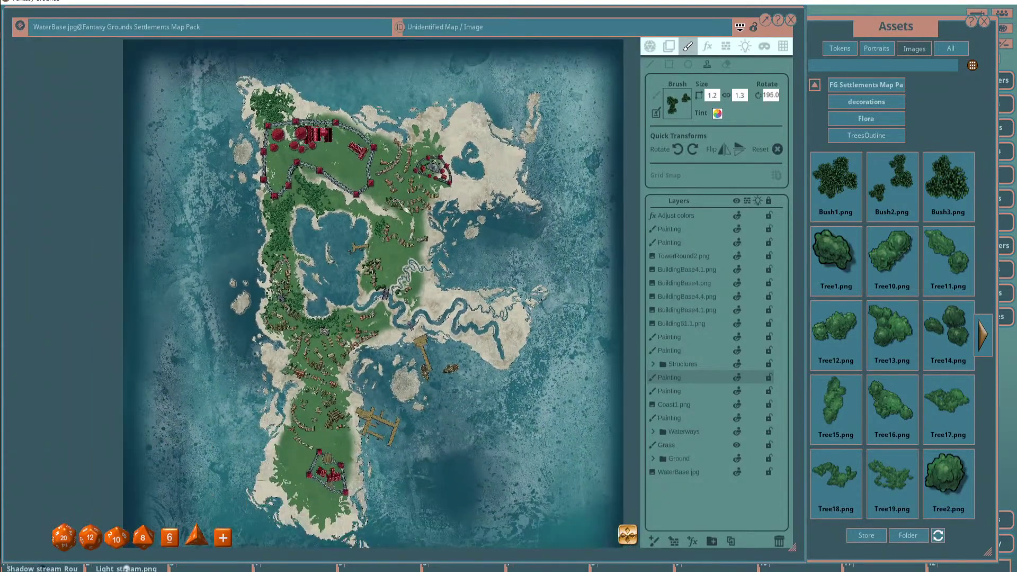
pyautogui.click(682, 217)
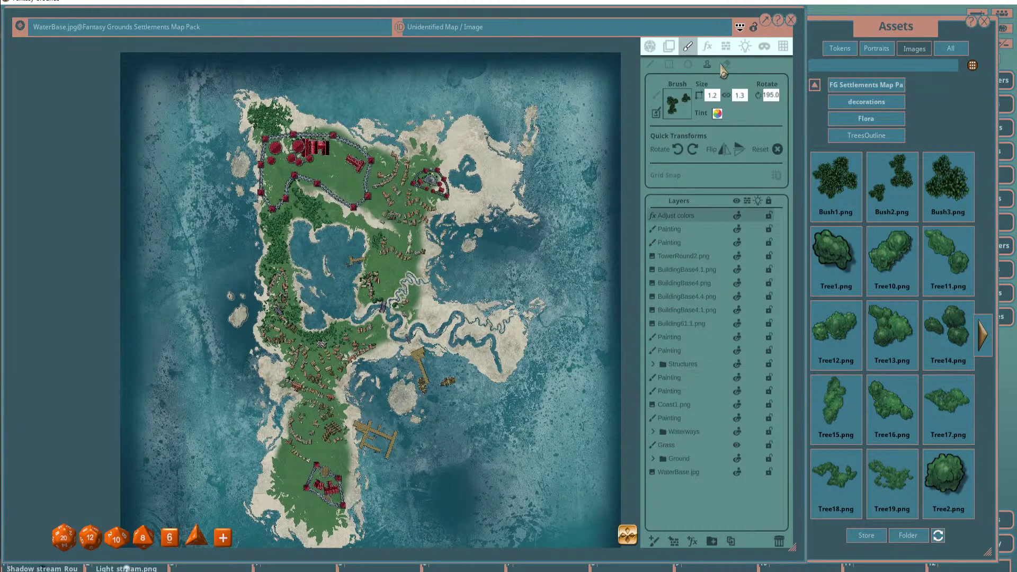
pyautogui.moveTo(726, 149); pyautogui.dragTo(725, 148)
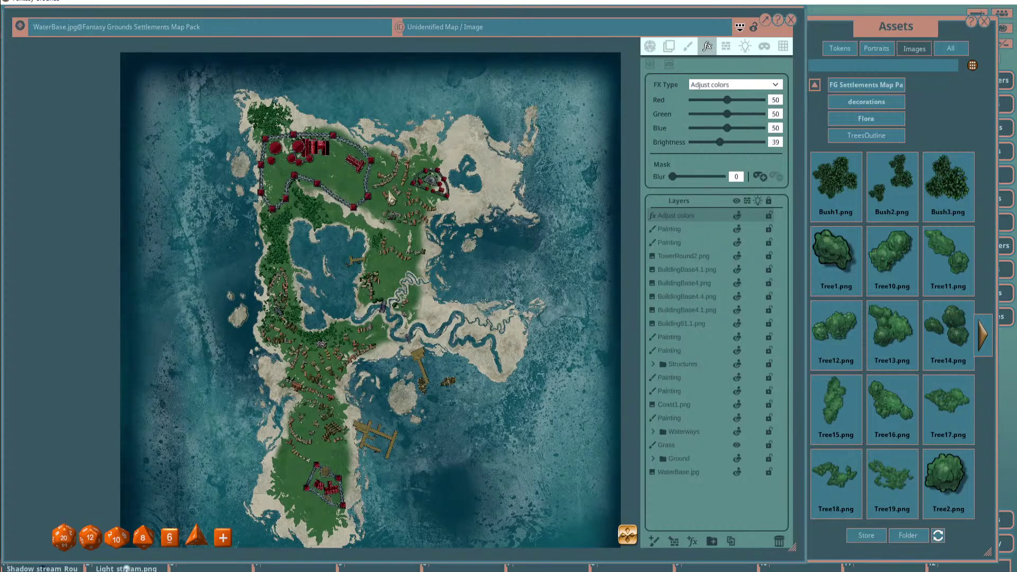
# Inspect the forest and castle under the Adjust colors effect, and hide that layer.
pyautogui.scroll(2, 426, 188)
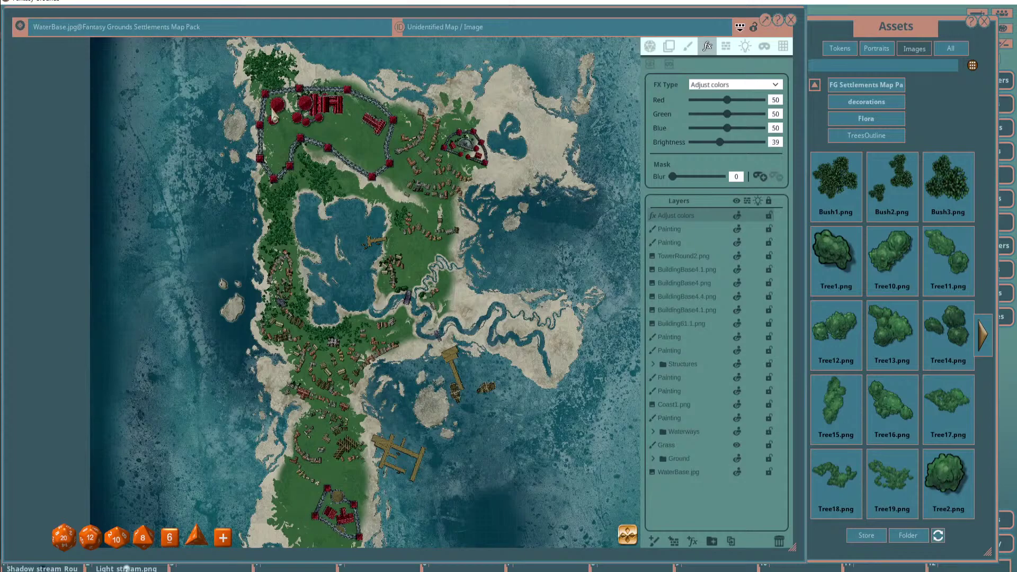
pyautogui.scroll(5, 274, 118)
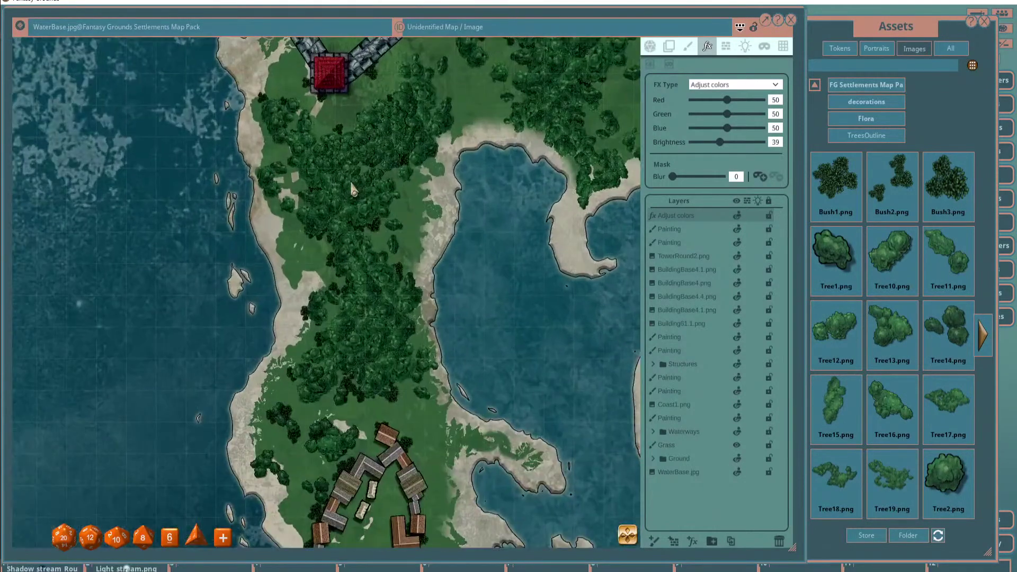
pyautogui.scroll(-3, 353, 188)
pyautogui.moveTo(430, 205); pyautogui.dragTo(408, 239)
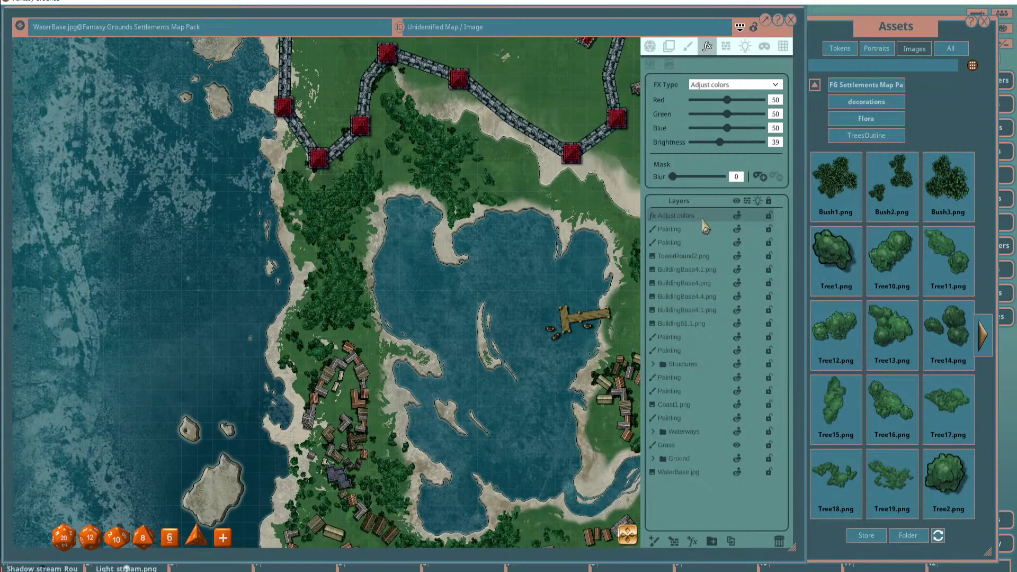
pyautogui.click(738, 217)
pyautogui.scroll(4, 490, 227)
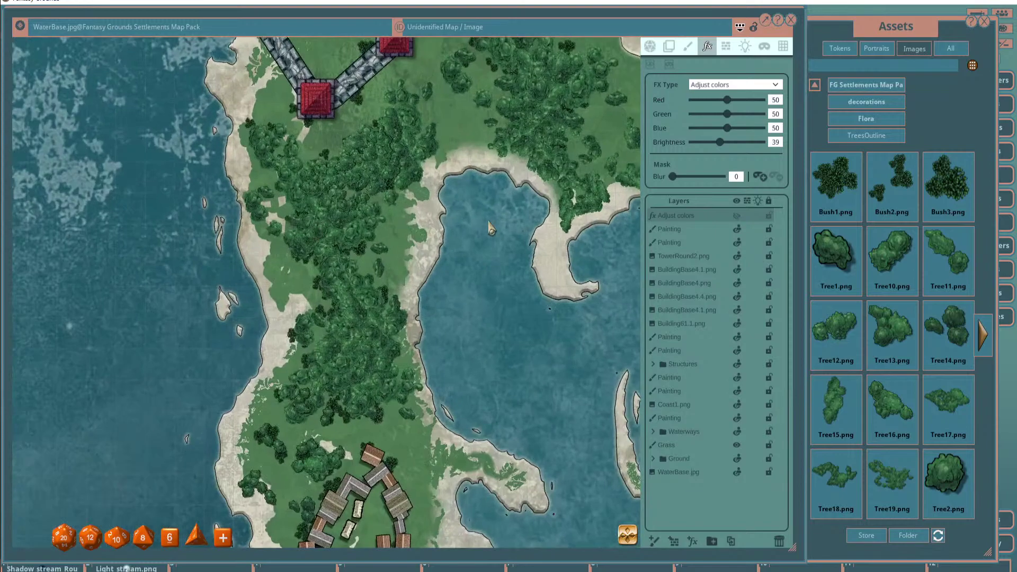
# Add a new effects layer above the others and set its FX type to Adjust colors.
pyautogui.click(692, 541)
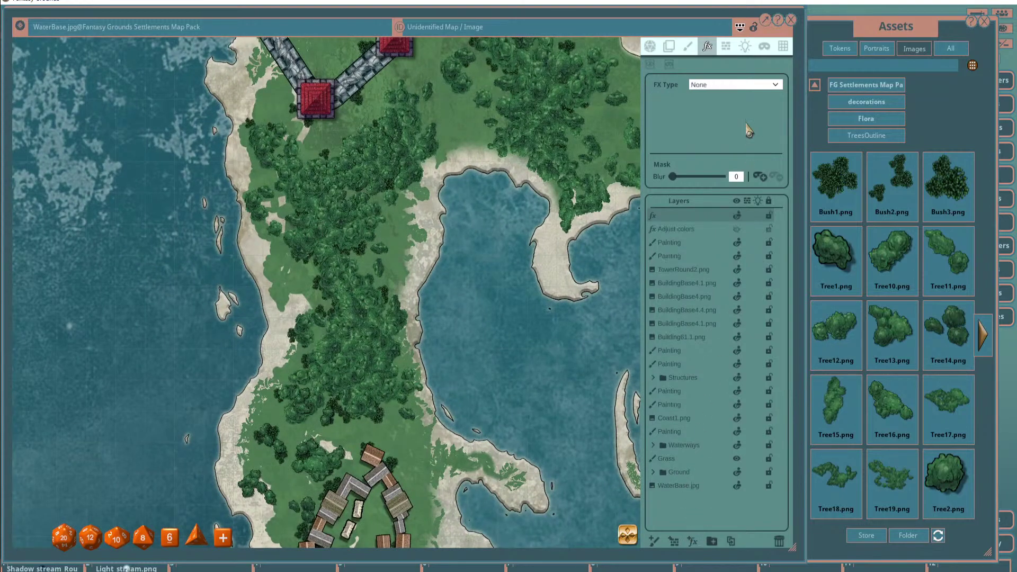
pyautogui.click(737, 85)
pyautogui.scroll(2, 737, 144)
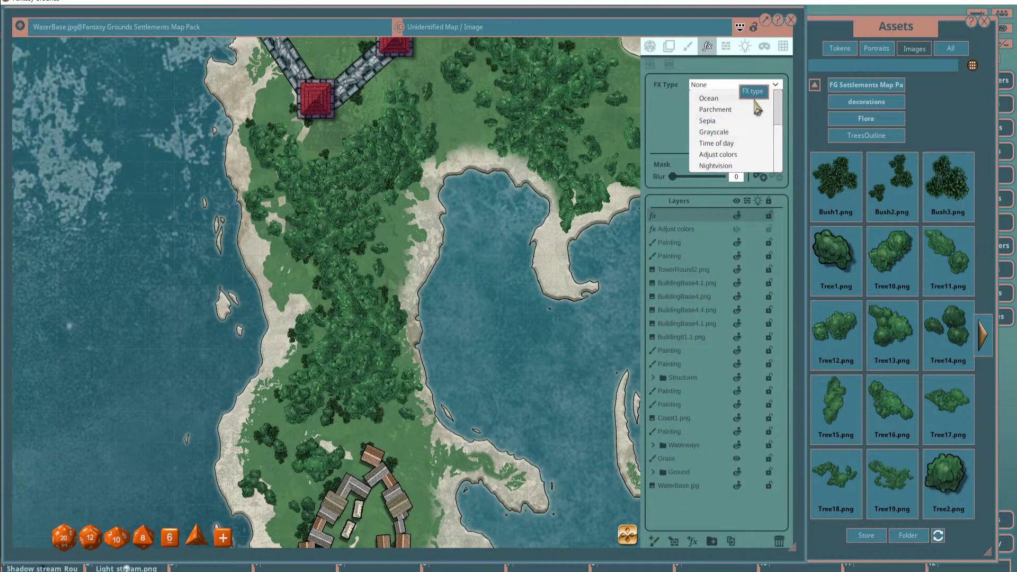
pyautogui.click(741, 154)
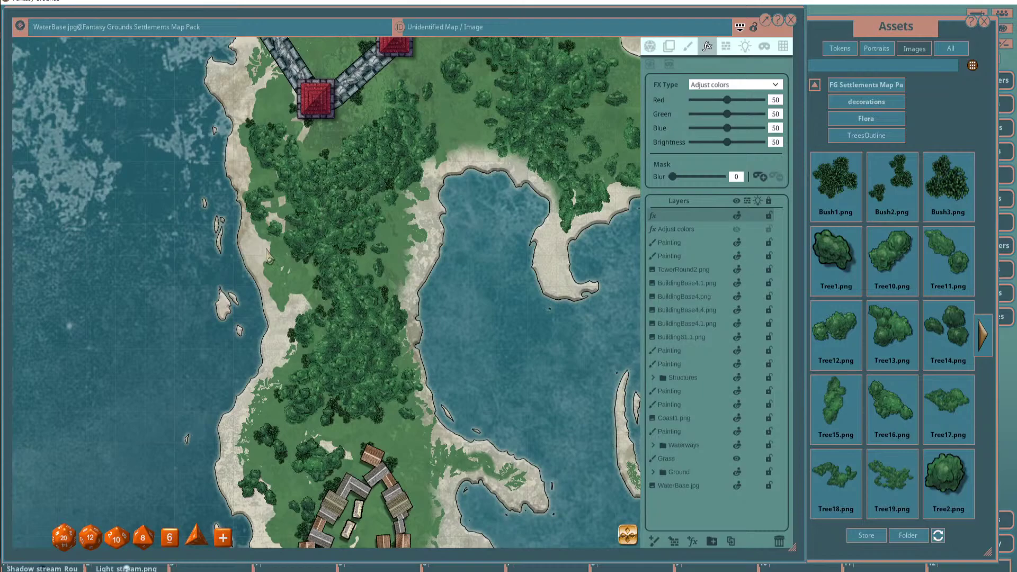
# Warm the map's tint on the new Adjust colors layer by setting red to 59, green to 48 and blue to 45.
pyautogui.scroll(-3, 270, 259)
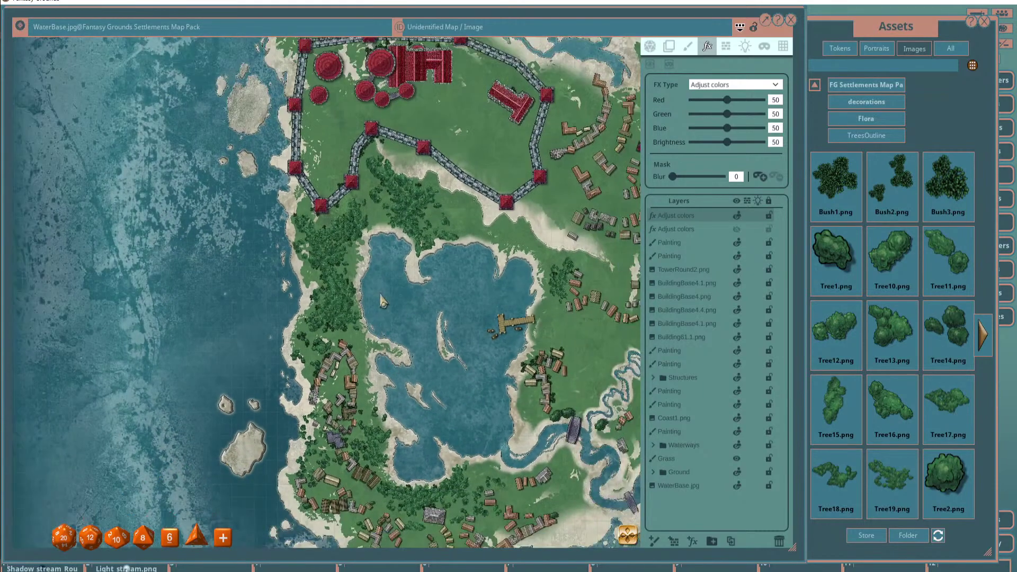
pyautogui.moveTo(381, 300); pyautogui.dragTo(370, 270)
pyautogui.scroll(3, 370, 273)
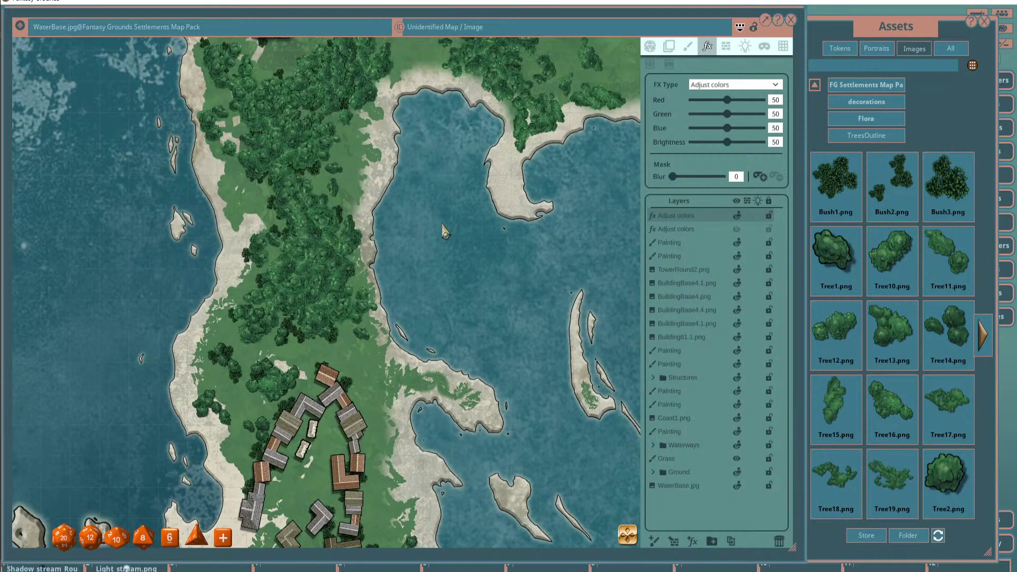
pyautogui.scroll(2, 503, 225)
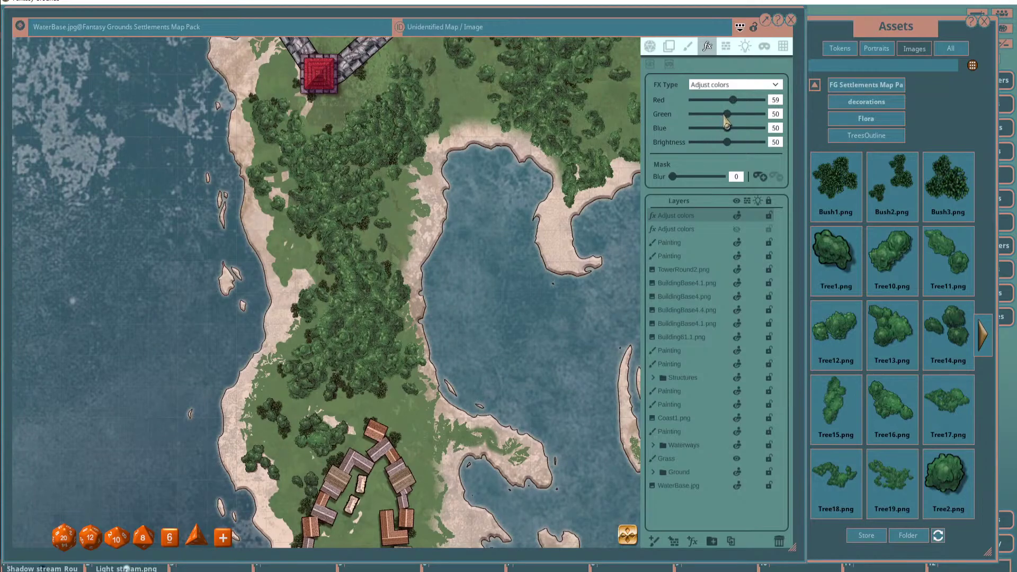
pyautogui.moveTo(727, 114); pyautogui.dragTo(729, 117)
pyautogui.scroll(-8, 483, 180)
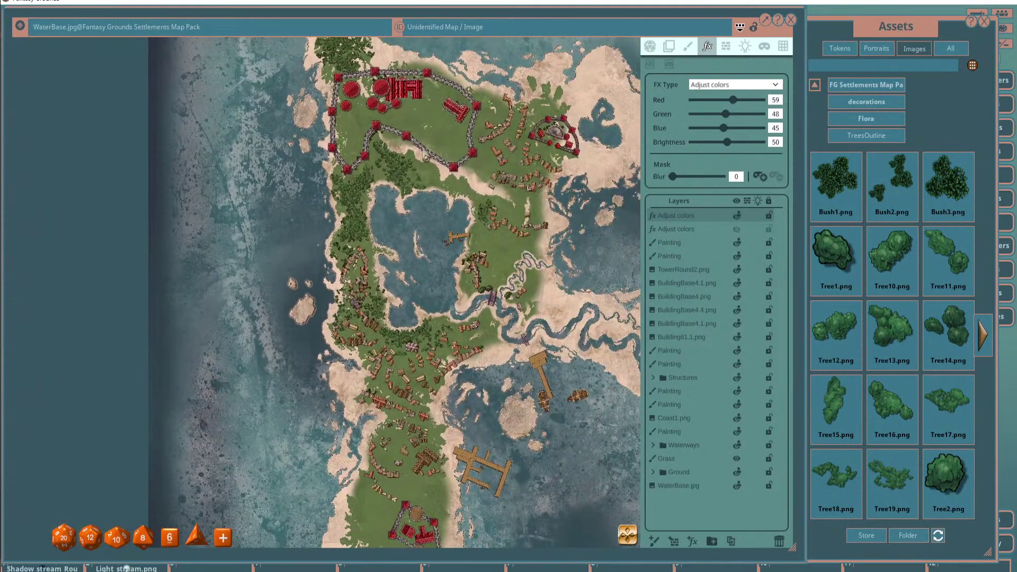
# Add a mask to the new Adjust colors layer and paint a few patches on the forest just below the castle's southwest tower.
pyautogui.scroll(5, 424, 158)
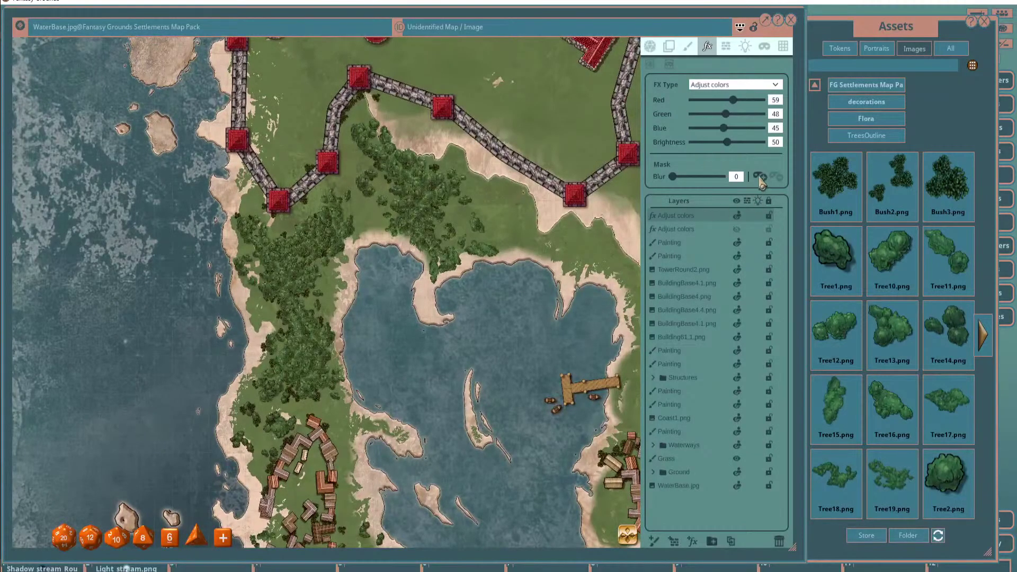
pyautogui.scroll(3, 302, 241)
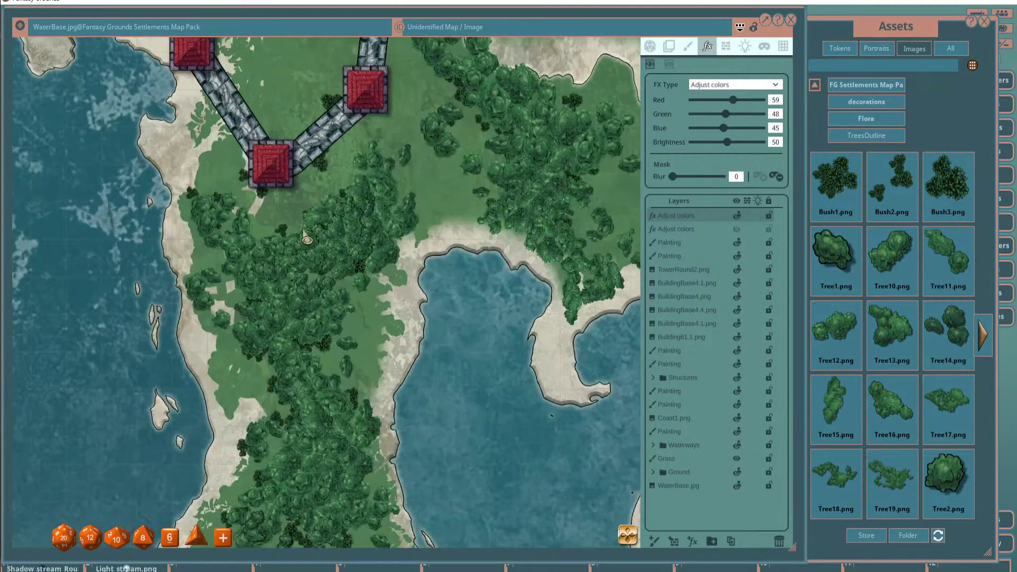
pyautogui.scroll(3, 304, 233)
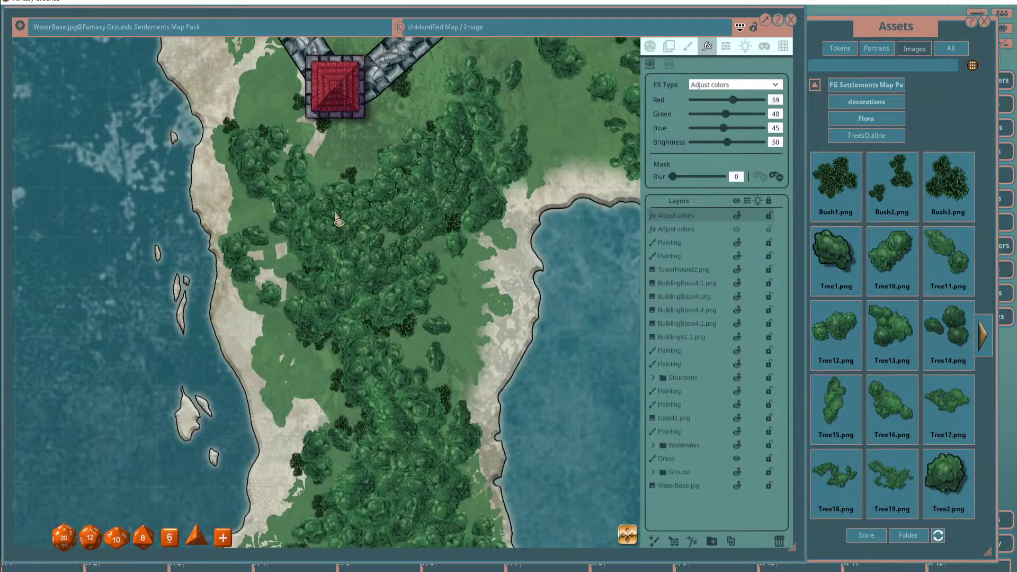
pyautogui.moveTo(334, 213)
pyautogui.mouseDown()
pyautogui.moveTo(344, 241)
pyautogui.moveTo(342, 211)
pyautogui.mouseUp()
pyautogui.moveTo(403, 203)
pyautogui.mouseDown()
pyautogui.moveTo(404, 230)
pyautogui.moveTo(401, 191)
pyautogui.moveTo(377, 203)
pyautogui.moveTo(426, 175)
pyautogui.moveTo(453, 194)
pyautogui.moveTo(430, 233)
pyautogui.mouseUp()
pyautogui.moveTo(334, 248)
pyautogui.mouseDown()
pyautogui.moveTo(353, 300)
pyautogui.moveTo(309, 218)
pyautogui.mouseUp()
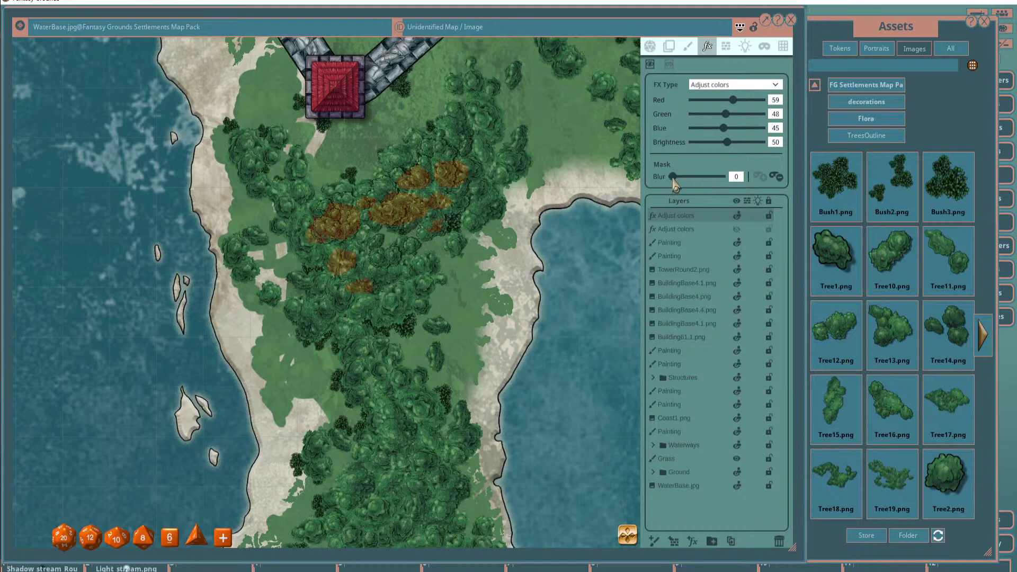
# Set the mask blur to 30 and paint more tinted patches over both forests between the castle wall and the lake.
pyautogui.moveTo(673, 180)
pyautogui.mouseDown()
pyautogui.moveTo(703, 183)
pyautogui.moveTo(687, 181)
pyautogui.mouseUp()
pyautogui.scroll(-3, 539, 201)
pyautogui.scroll(3, 401, 186)
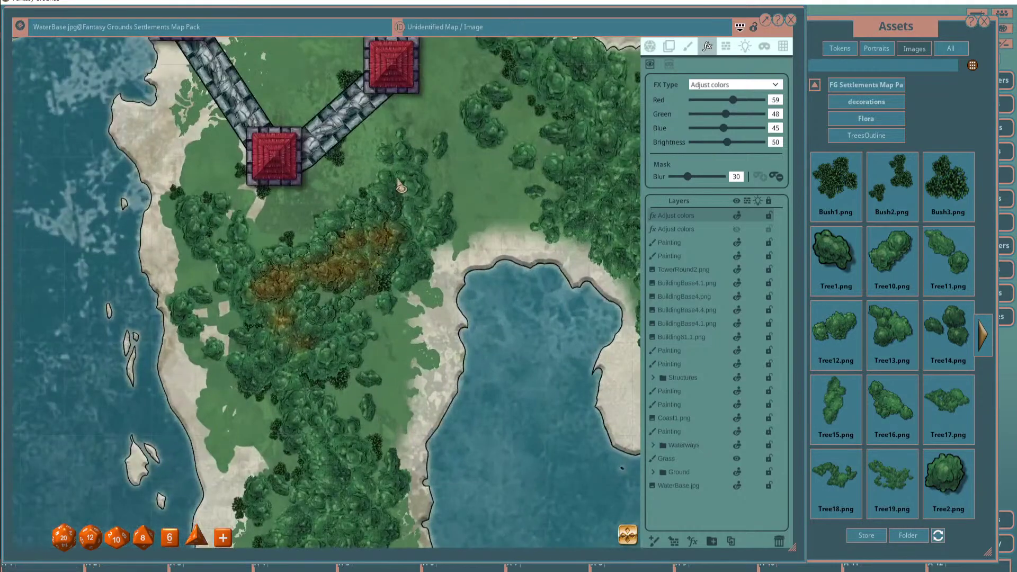
pyautogui.moveTo(401, 186)
pyautogui.mouseDown()
pyautogui.moveTo(425, 232)
pyautogui.moveTo(446, 237)
pyautogui.moveTo(432, 259)
pyautogui.moveTo(456, 233)
pyautogui.moveTo(458, 196)
pyautogui.moveTo(418, 158)
pyautogui.moveTo(394, 175)
pyautogui.moveTo(426, 197)
pyautogui.moveTo(410, 213)
pyautogui.moveTo(457, 274)
pyautogui.moveTo(412, 281)
pyautogui.mouseUp()
pyautogui.scroll(-3, 426, 248)
pyautogui.scroll(3, 421, 249)
pyautogui.scroll(-5, 412, 281)
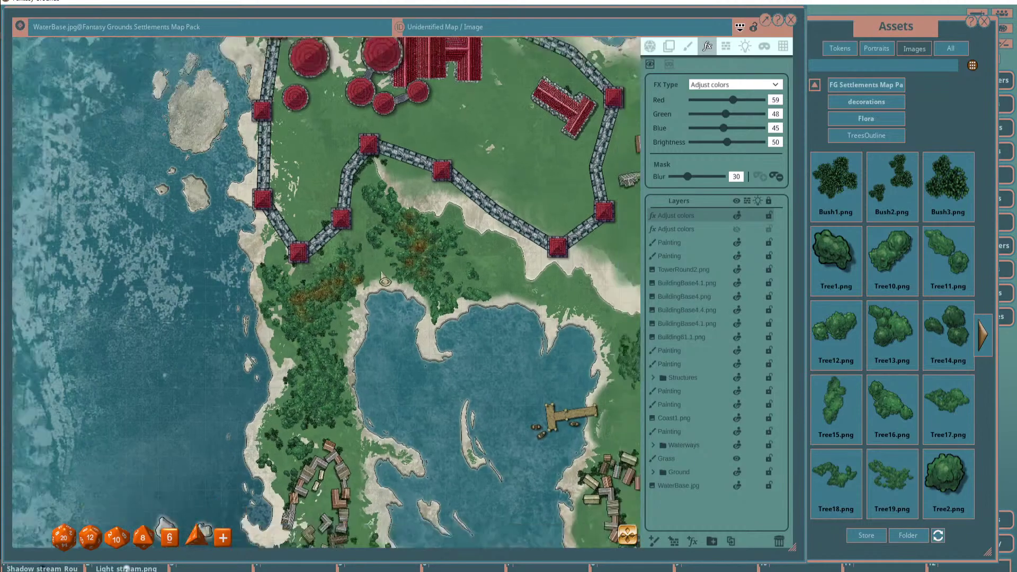
pyautogui.scroll(5, 343, 256)
pyautogui.moveTo(343, 255)
pyautogui.mouseDown()
pyautogui.moveTo(313, 247)
pyautogui.moveTo(322, 260)
pyautogui.moveTo(298, 239)
pyautogui.moveTo(307, 234)
pyautogui.moveTo(290, 204)
pyautogui.mouseUp()
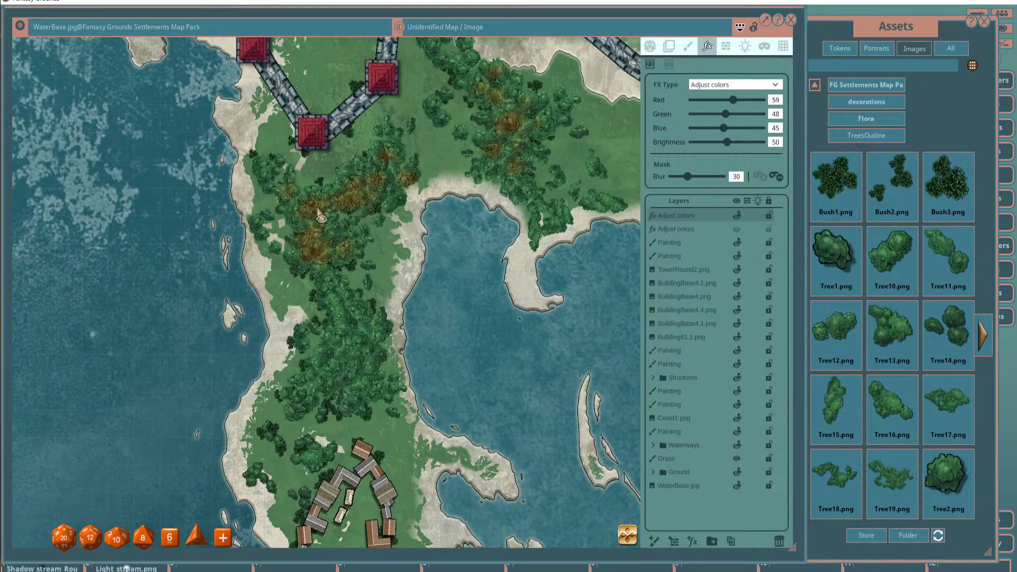
# Try darkening the masked forest patches with red at 47 and green at 42.
pyautogui.scroll(1, 373, 225)
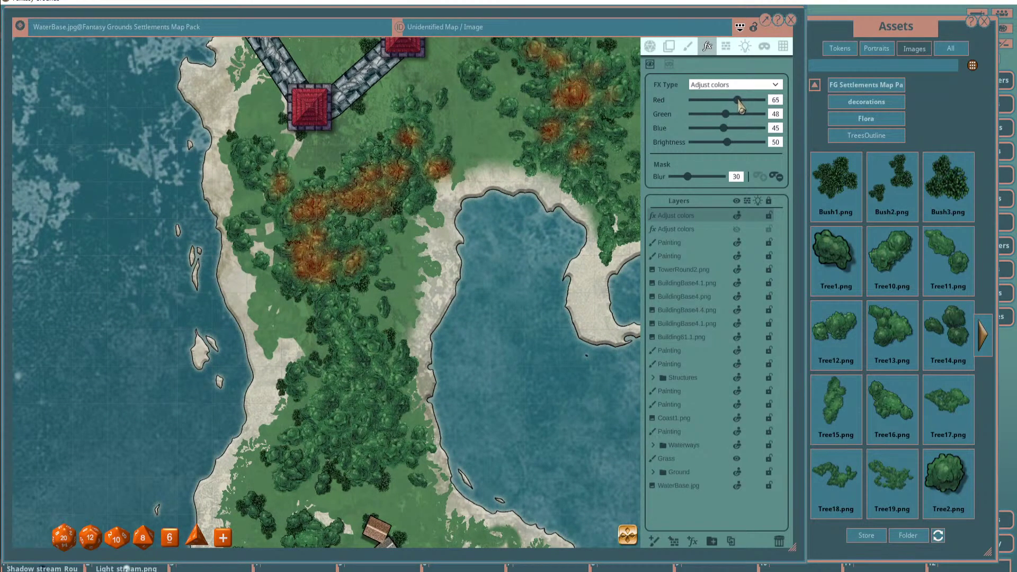
pyautogui.moveTo(740, 106); pyautogui.dragTo(721, 117)
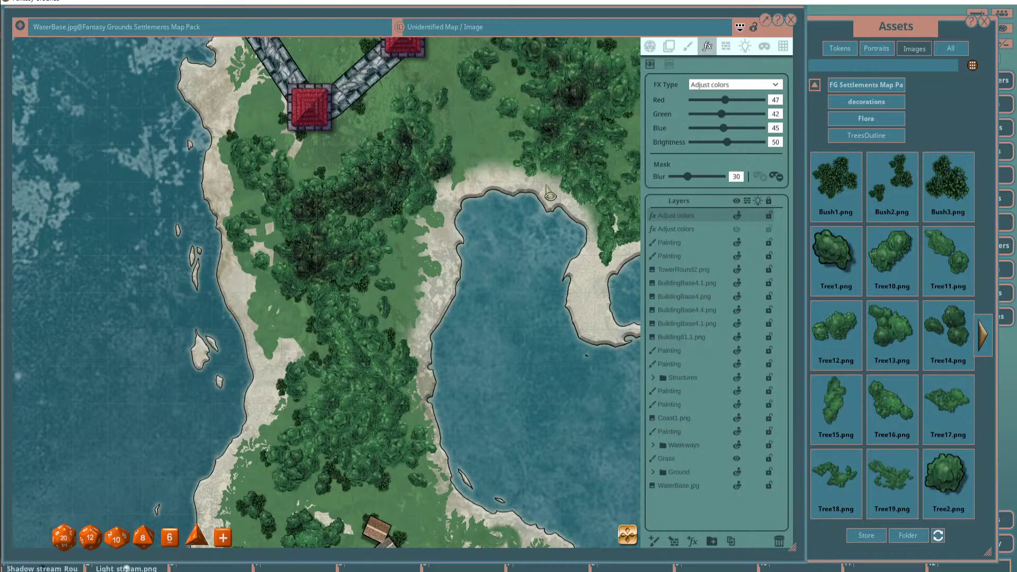
pyautogui.scroll(-3, 564, 159)
pyautogui.scroll(3, 519, 201)
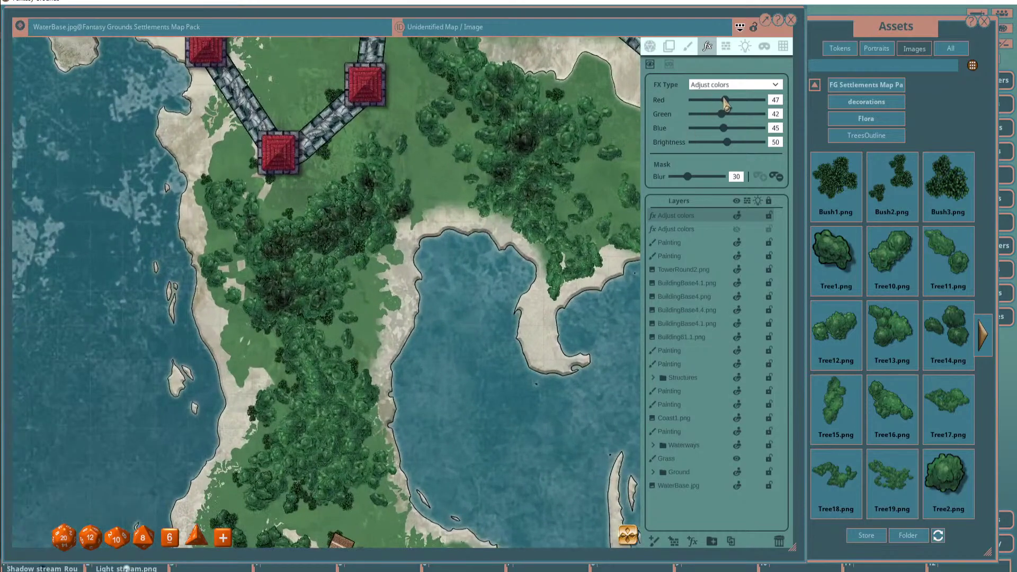
# Turn the masked forest patches yellow by setting red to 66, green to 57 and brightness to 45.
pyautogui.moveTo(729, 105); pyautogui.dragTo(733, 115)
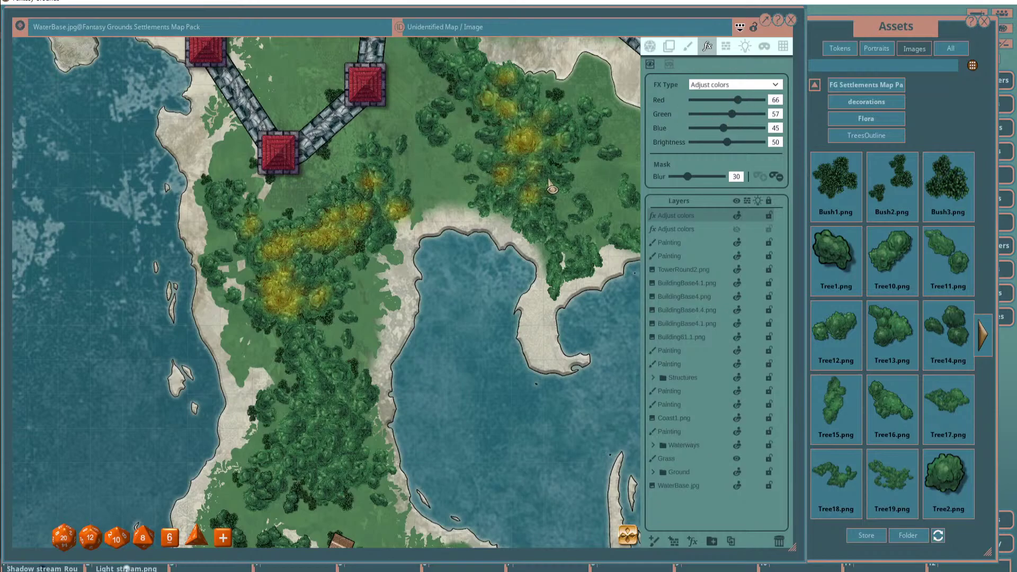
pyautogui.scroll(-2, 550, 188)
pyautogui.moveTo(729, 149); pyautogui.dragTo(726, 149)
pyautogui.scroll(-5, 489, 203)
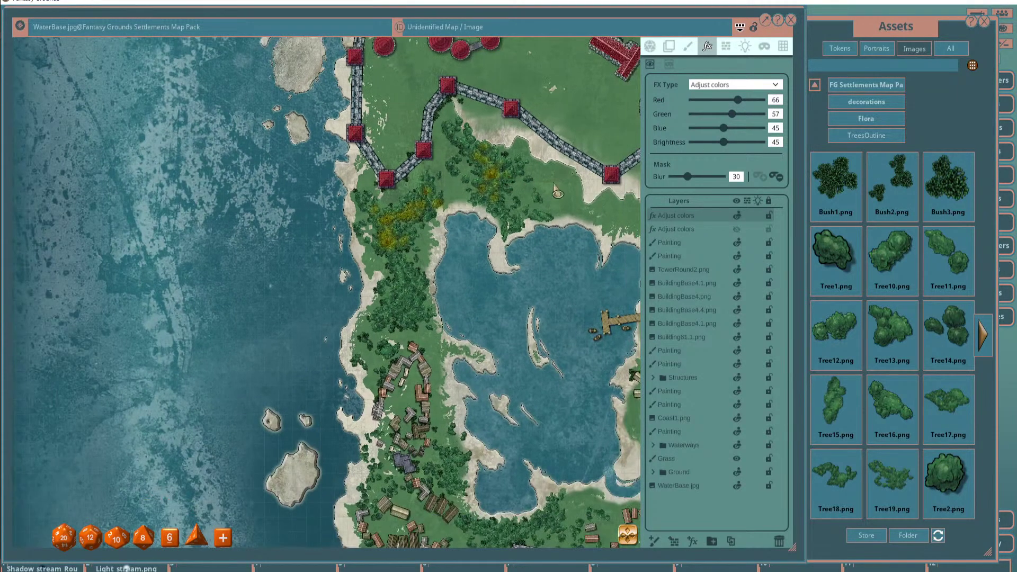
# Examine the yellow forest patches south of the castle, both up close and from farther out.
pyautogui.scroll(3, 488, 203)
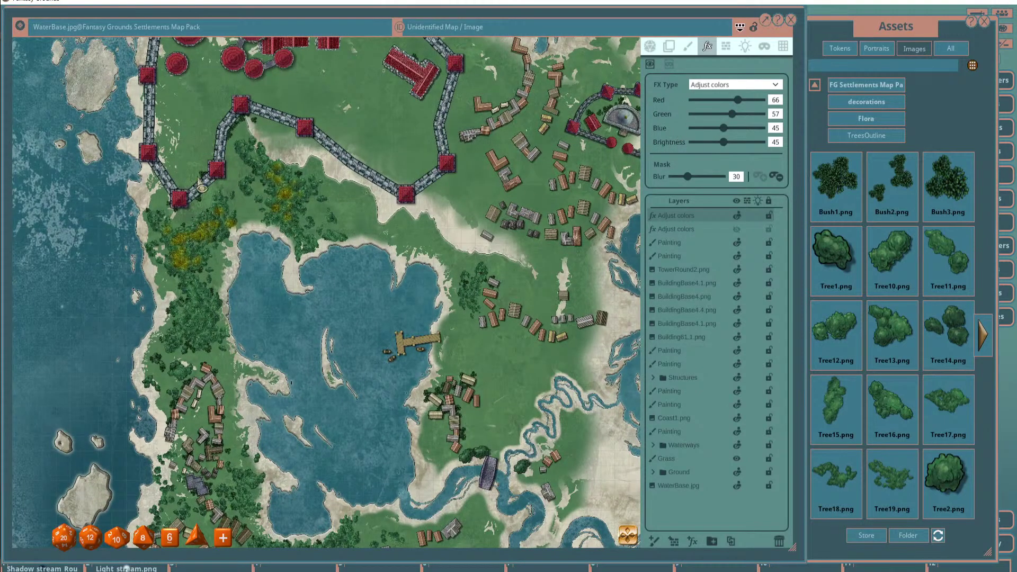
pyautogui.scroll(3, 203, 185)
pyautogui.scroll(2, 203, 259)
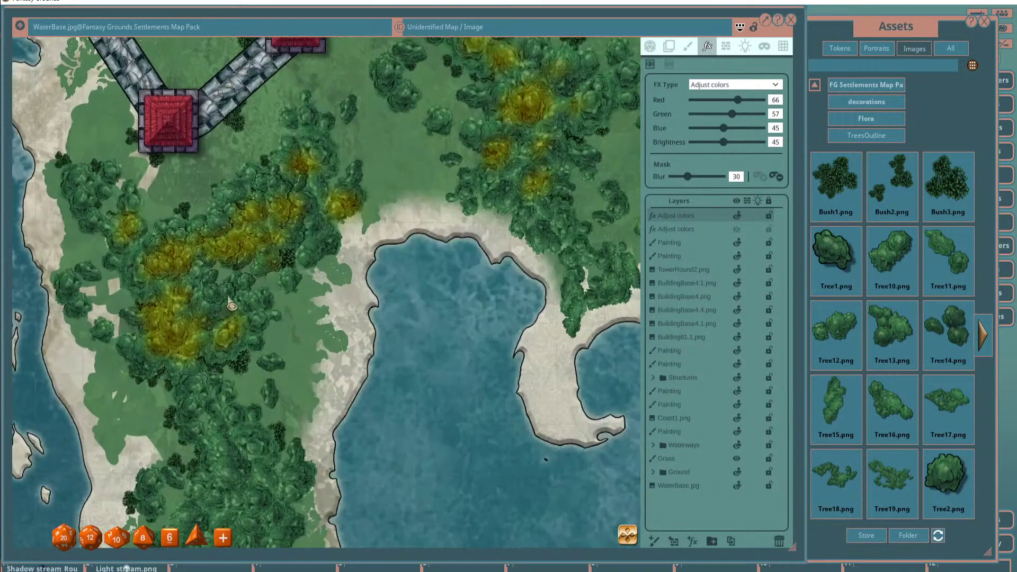
pyautogui.scroll(-2, 233, 302)
pyautogui.moveTo(255, 307)
pyautogui.mouseDown()
pyautogui.moveTo(385, 290)
pyautogui.moveTo(336, 297)
pyautogui.mouseUp()
pyautogui.scroll(2, 312, 309)
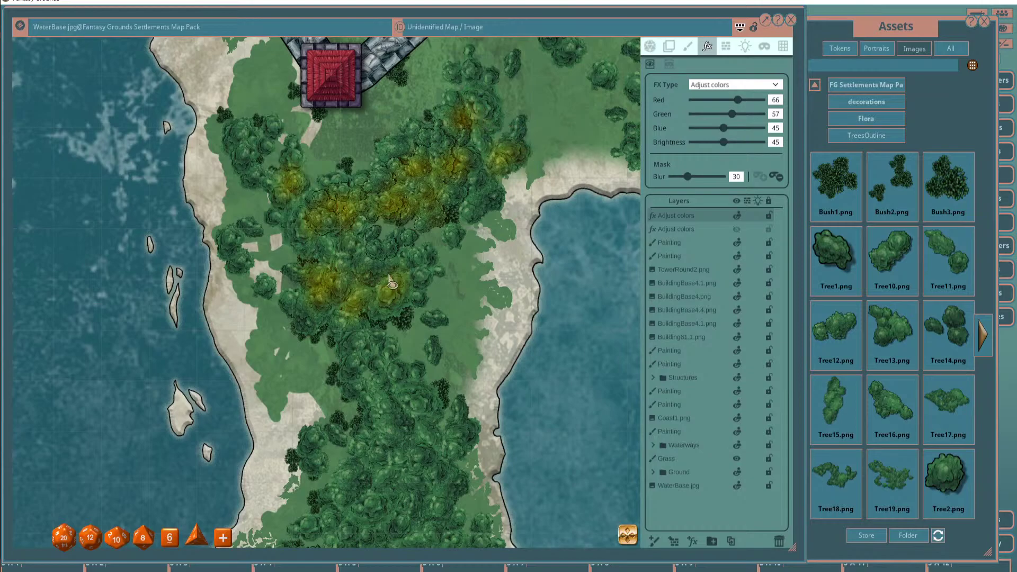
pyautogui.scroll(-5, 377, 314)
pyautogui.scroll(5, 375, 238)
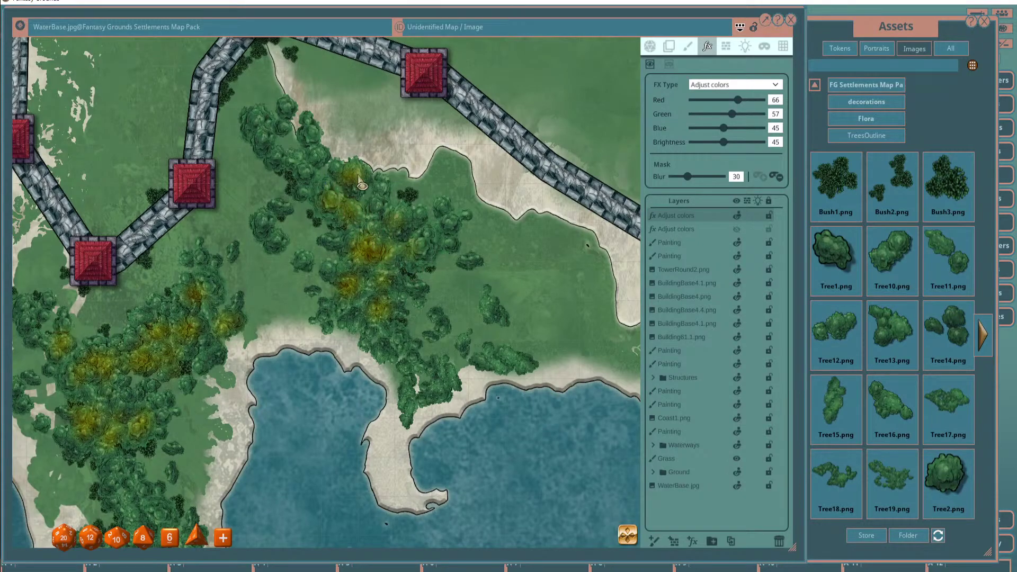
pyautogui.scroll(-6, 454, 272)
pyautogui.scroll(2, 422, 286)
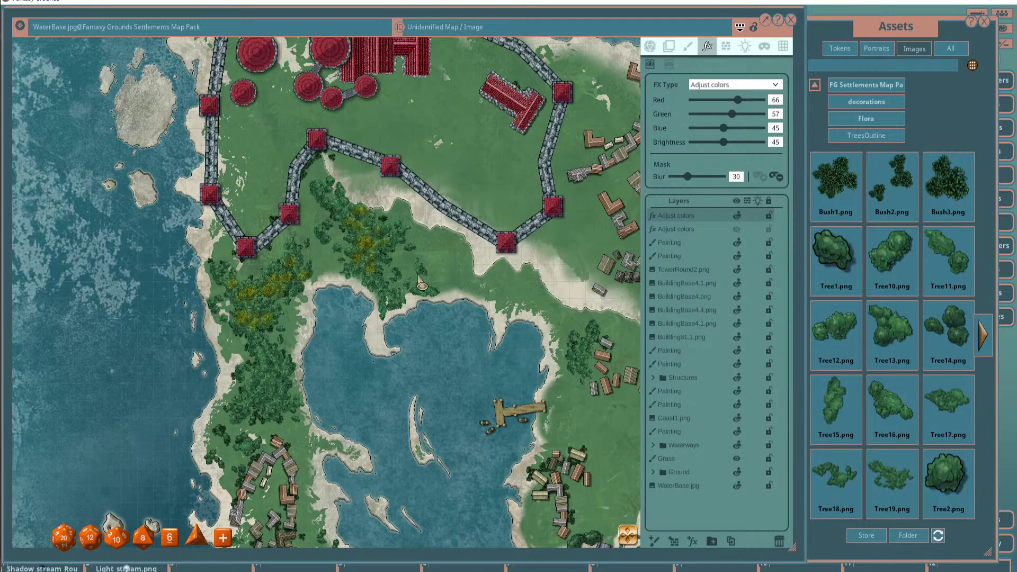
# Show the hidden Adjust colors layer again and check its effect on the forests and coast.
pyautogui.scroll(-6, 423, 286)
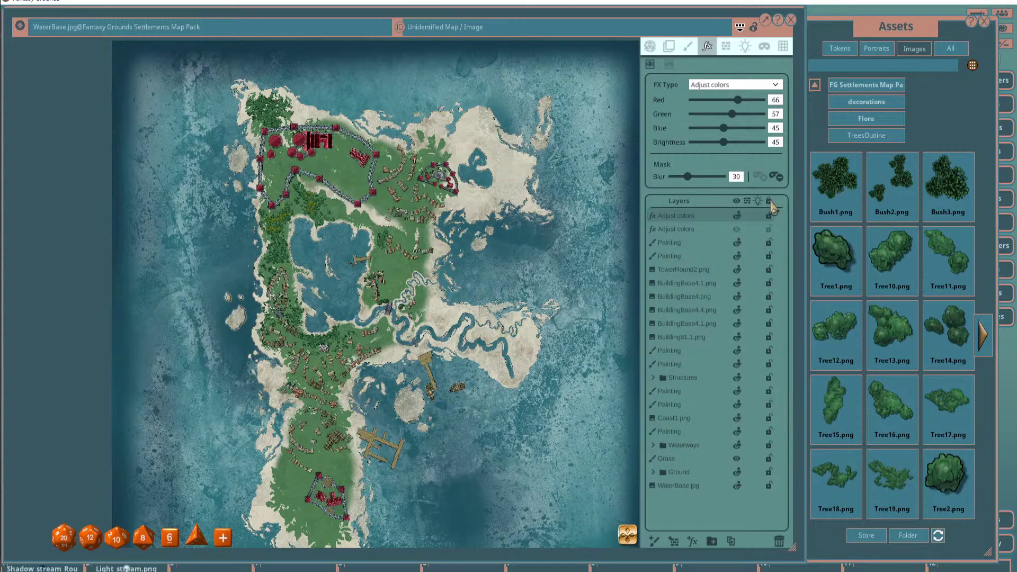
pyautogui.click(736, 229)
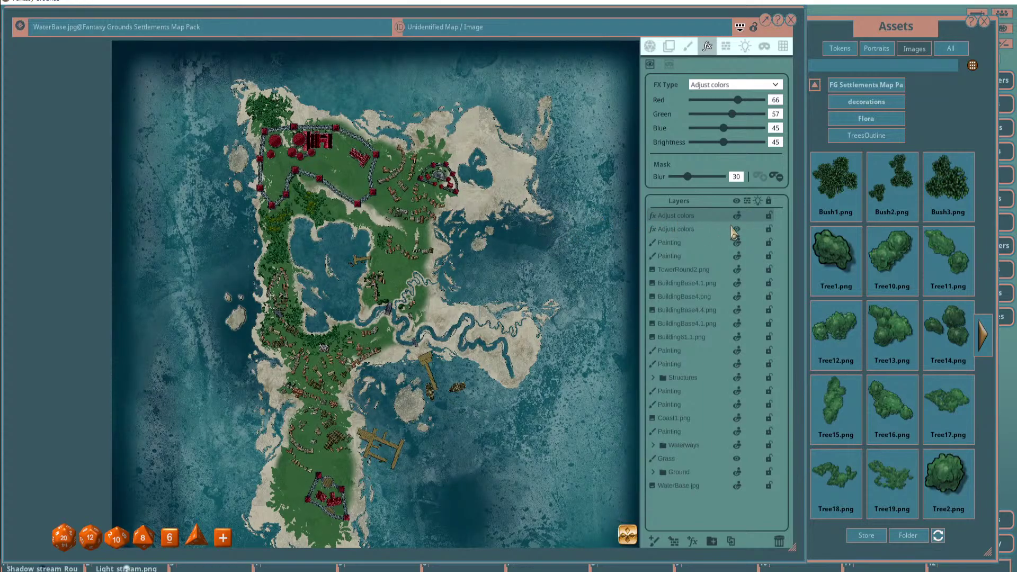
pyautogui.scroll(5, 353, 227)
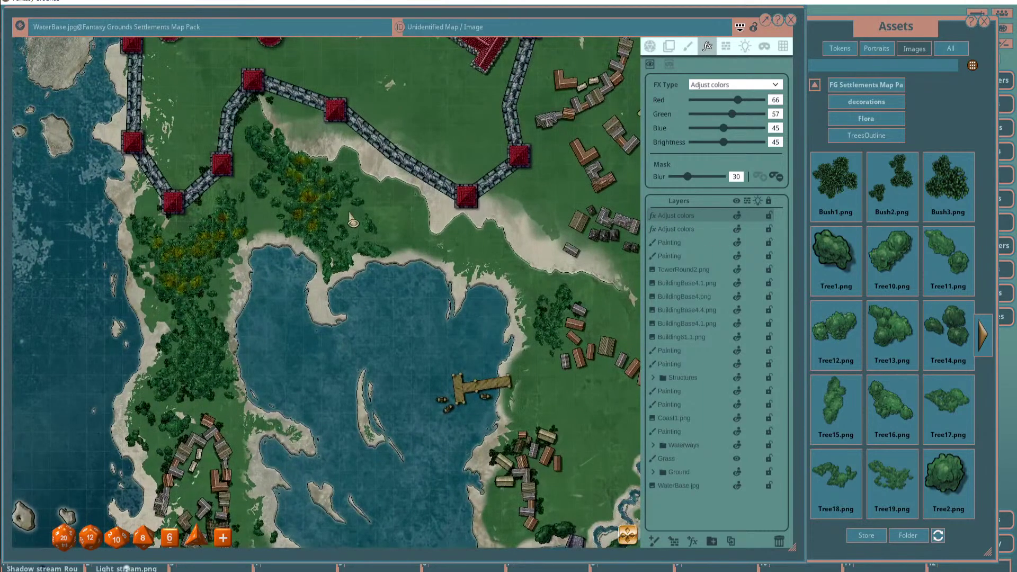
pyautogui.scroll(-5, 354, 223)
pyautogui.scroll(4, 424, 207)
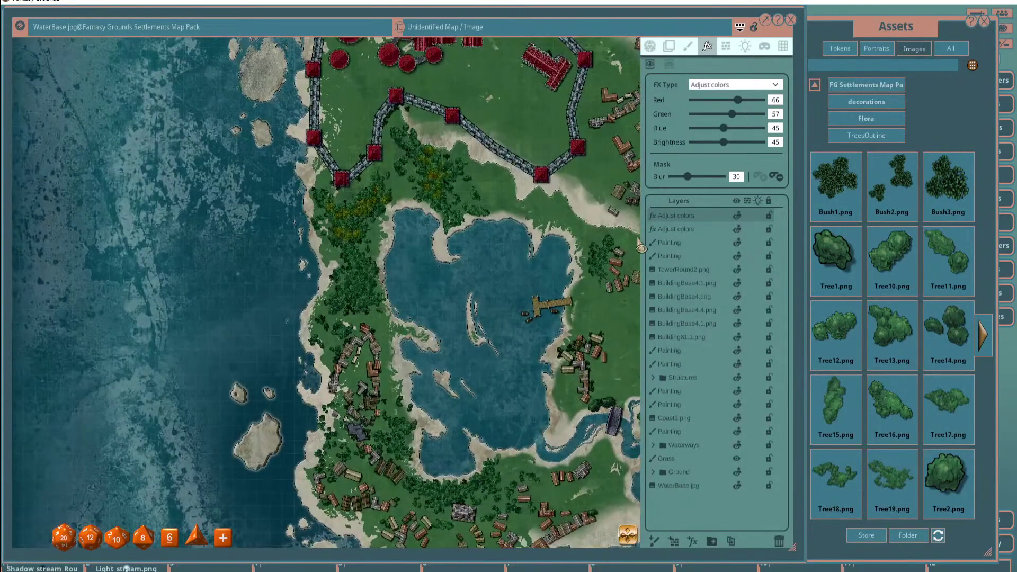
# Move the unmasked Adjust colors layer above the masked one and check the forest and castle colors.
pyautogui.moveTo(678, 229)
pyautogui.mouseDown()
pyautogui.moveTo(686, 220)
pyautogui.moveTo(672, 218)
pyautogui.mouseUp()
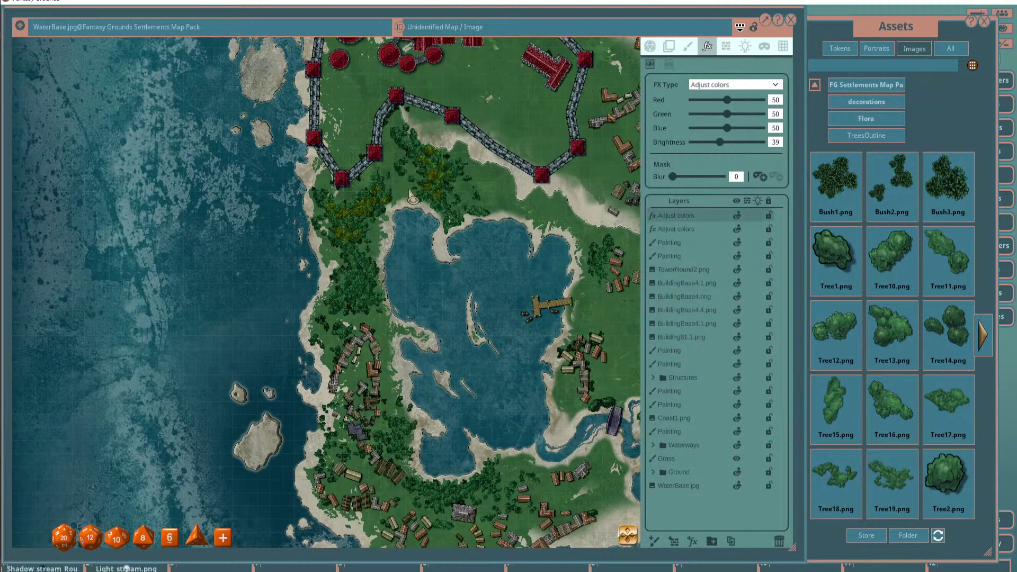
pyautogui.scroll(2, 410, 197)
pyautogui.scroll(-3, 474, 225)
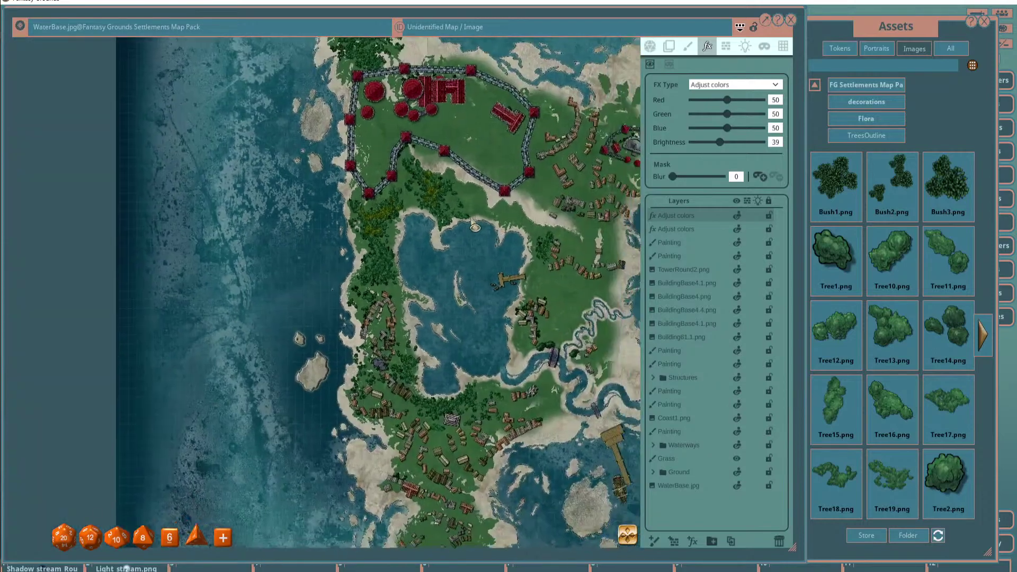
pyautogui.scroll(2, 474, 226)
pyautogui.scroll(-1, 475, 295)
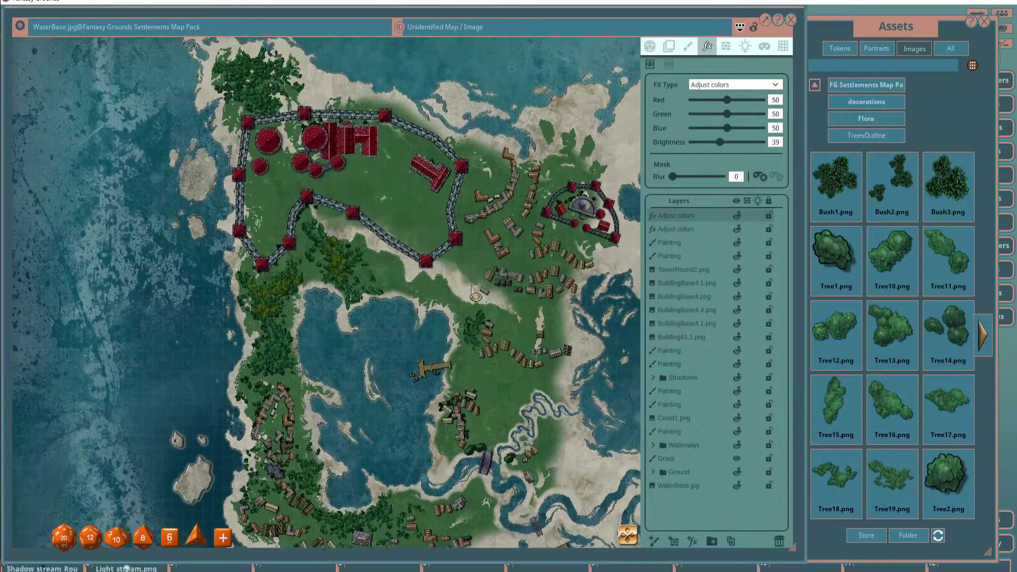
pyautogui.scroll(2, 475, 295)
pyautogui.scroll(-2, 476, 283)
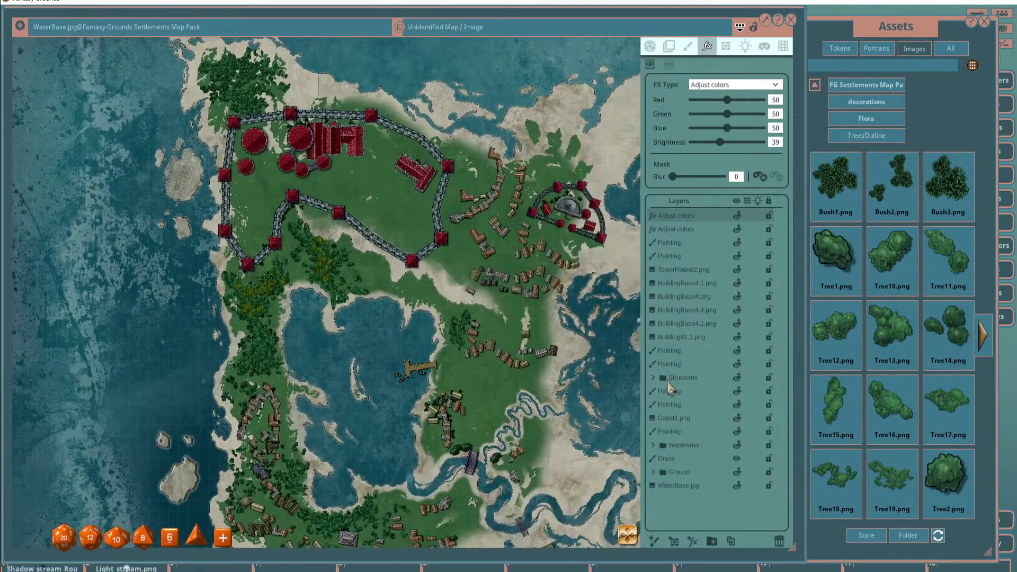
# Add another effects layer on top of the stack and set its FX type to Adjust colors.
pyautogui.click(693, 541)
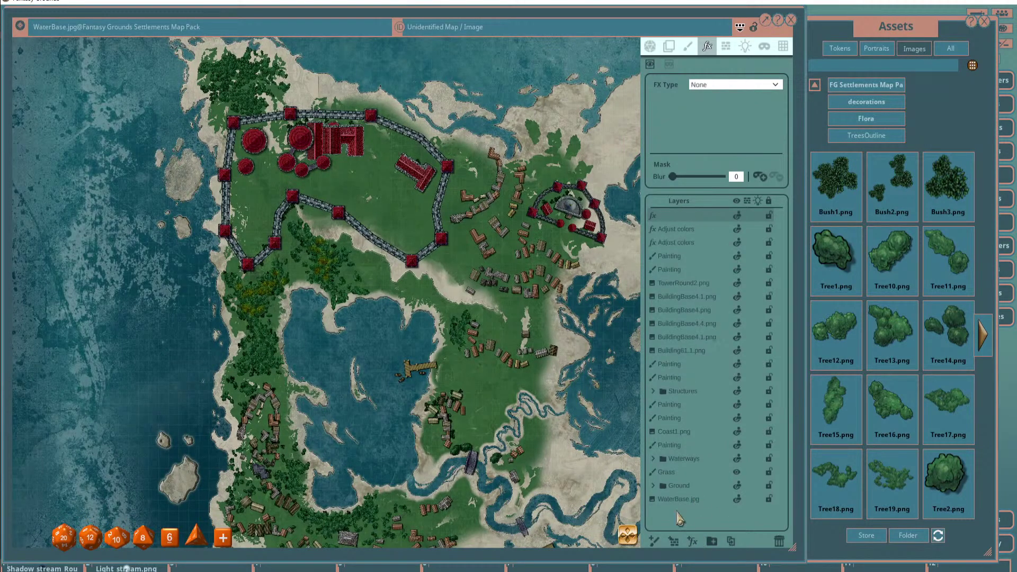
pyautogui.click(752, 90)
pyautogui.scroll(-1, 741, 135)
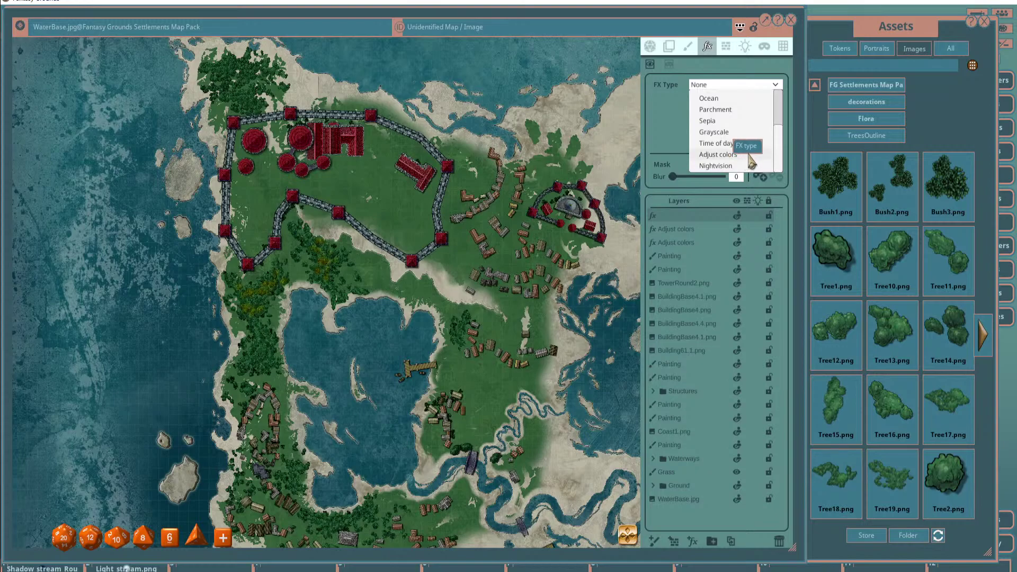
pyautogui.click(733, 154)
# Give the new layer a dark bluish tint with red at 42, green at 40 and brightness at 45.
pyautogui.scroll(2, 401, 169)
pyautogui.scroll(-1, 401, 169)
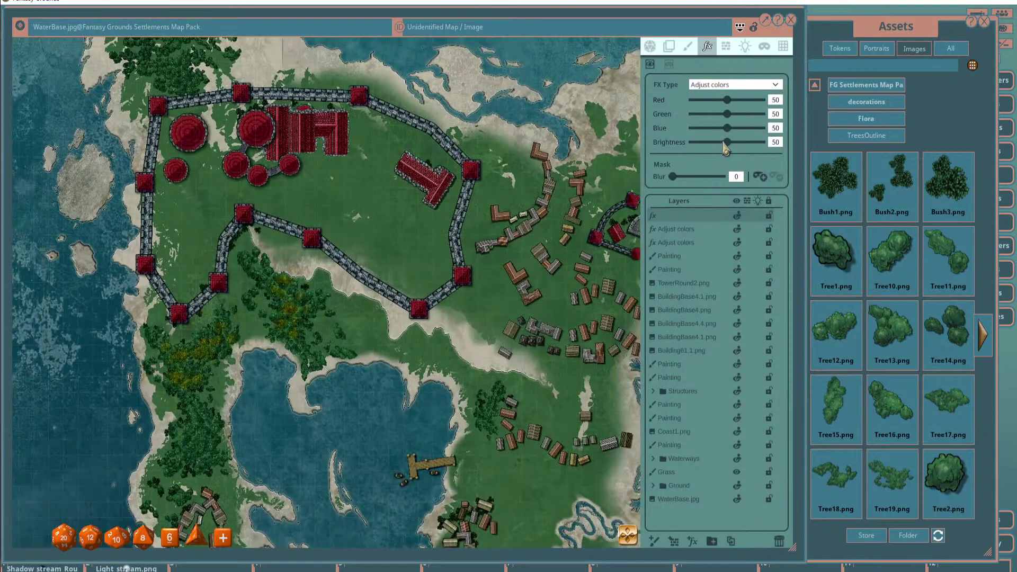
pyautogui.moveTo(729, 144); pyautogui.dragTo(725, 114)
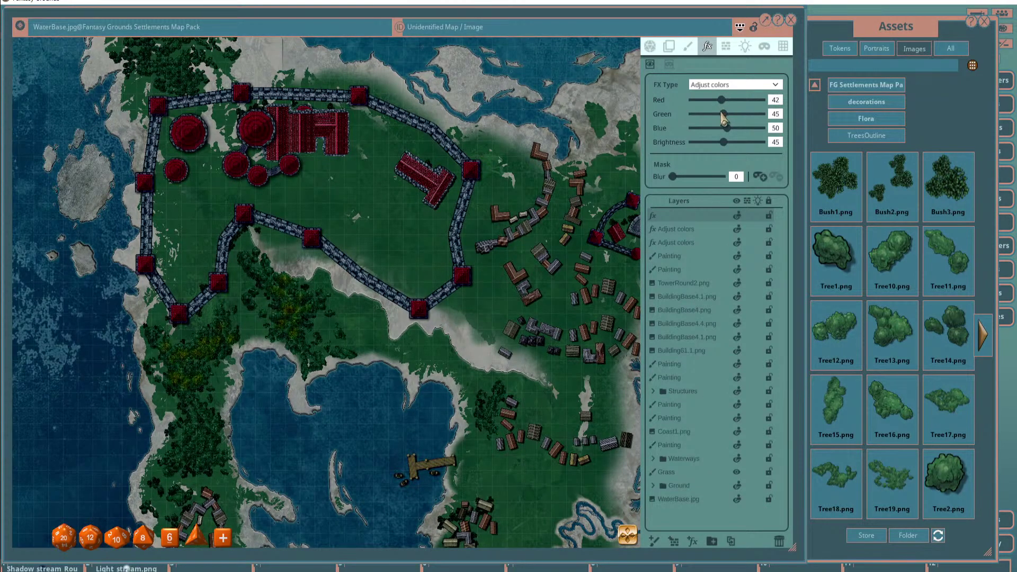
pyautogui.moveTo(723, 115); pyautogui.dragTo(720, 115)
pyautogui.scroll(-3, 528, 187)
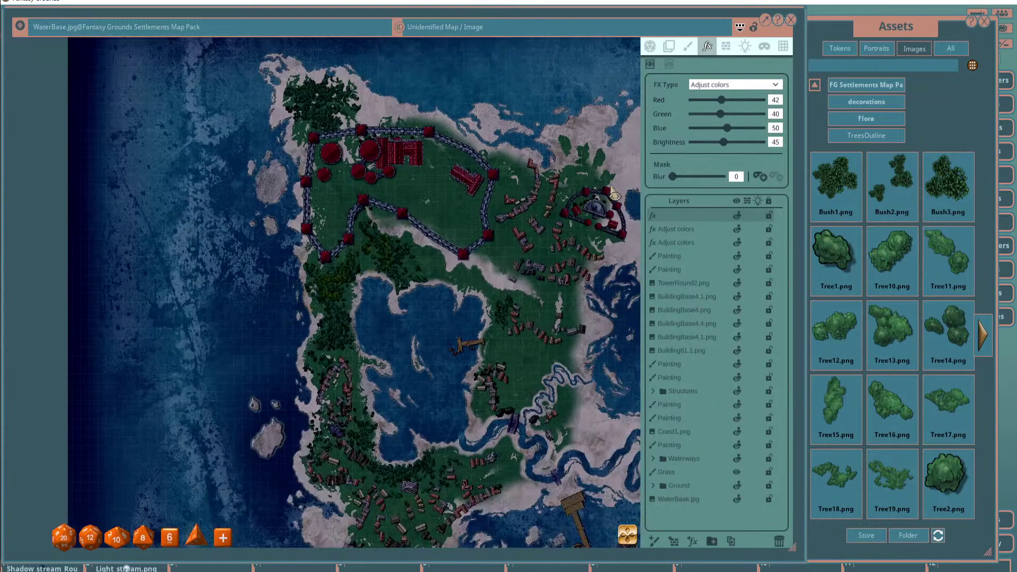
# Mask the dark tint to a painted shadow strip along the outside of the castle's east wall, and set the mask blur to 56.
pyautogui.scroll(3, 556, 183)
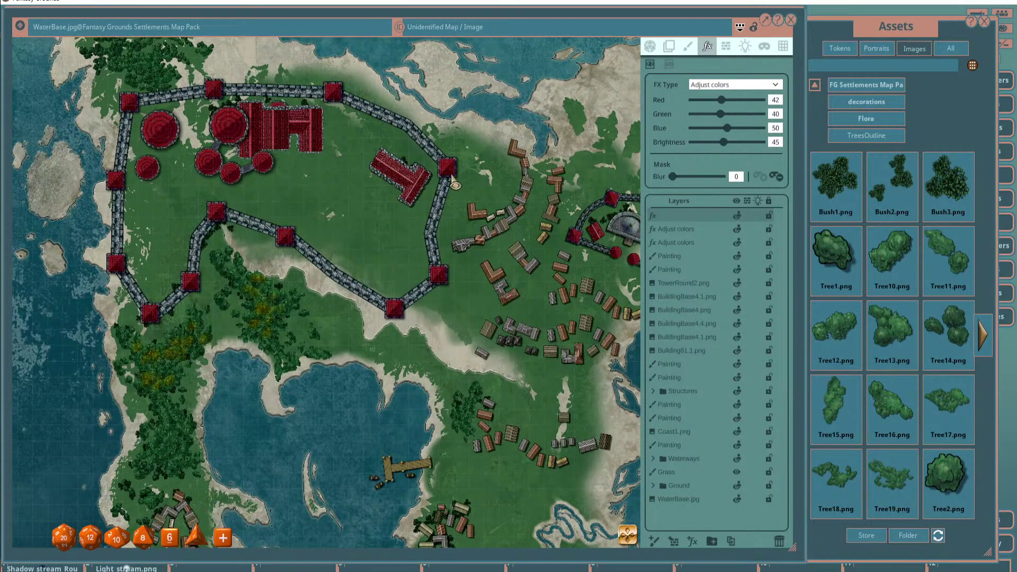
pyautogui.moveTo(450, 173)
pyautogui.mouseDown()
pyautogui.moveTo(439, 294)
pyautogui.moveTo(400, 314)
pyautogui.moveTo(448, 302)
pyautogui.moveTo(449, 286)
pyautogui.mouseUp()
pyautogui.moveTo(672, 177); pyautogui.dragTo(685, 178)
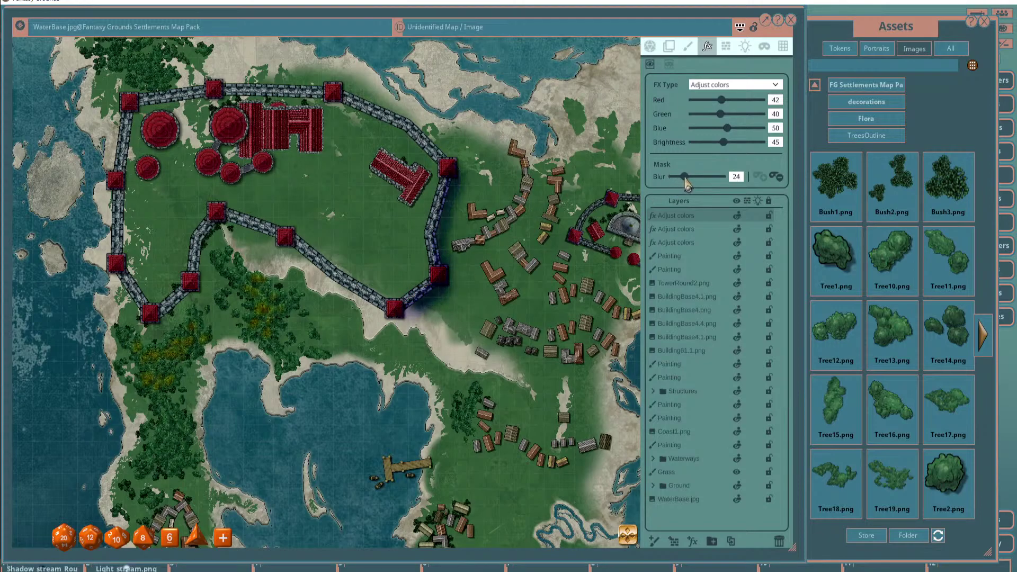
pyautogui.scroll(-3, 525, 239)
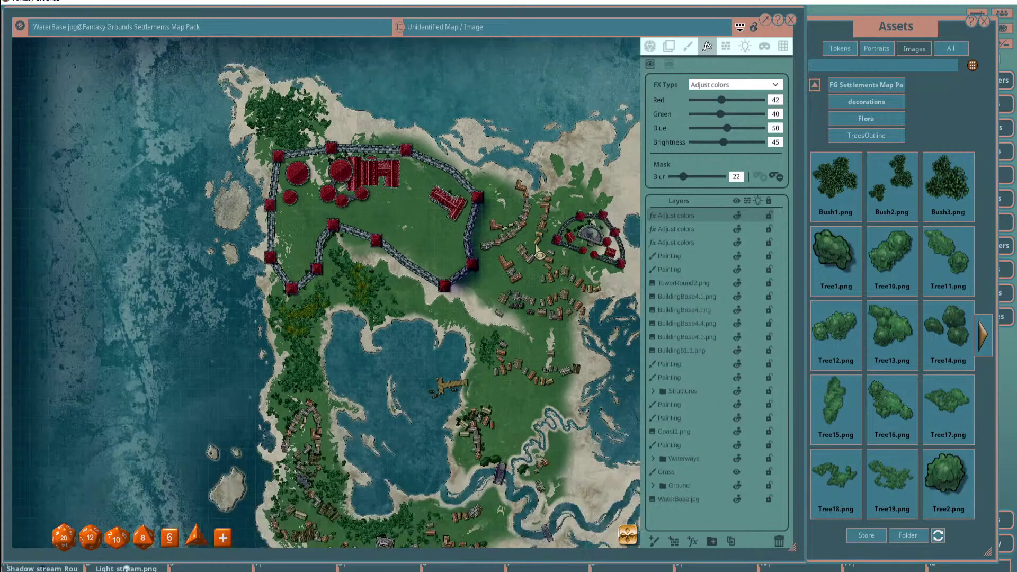
pyautogui.scroll(6, 524, 238)
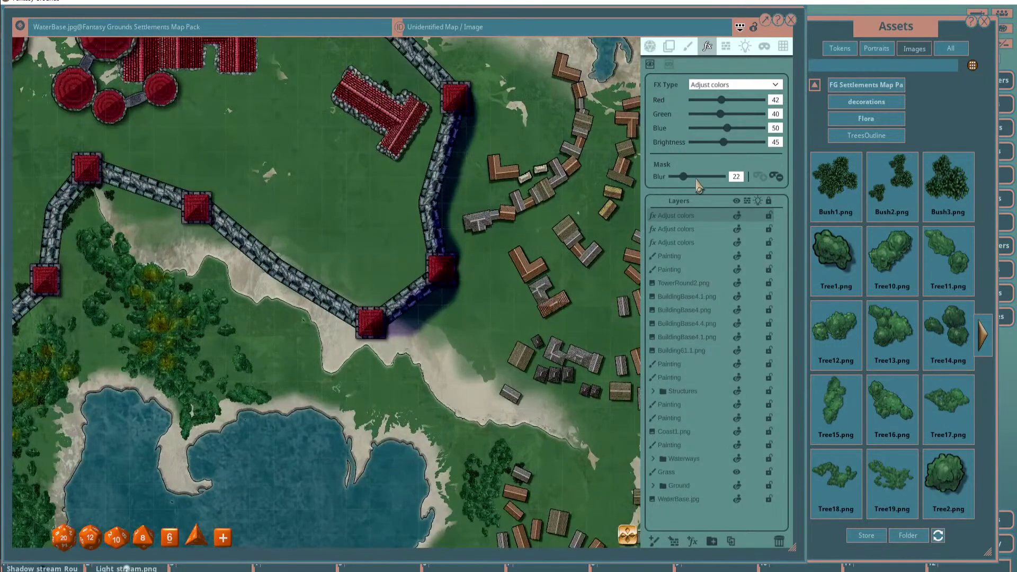
pyautogui.moveTo(691, 182); pyautogui.dragTo(708, 186)
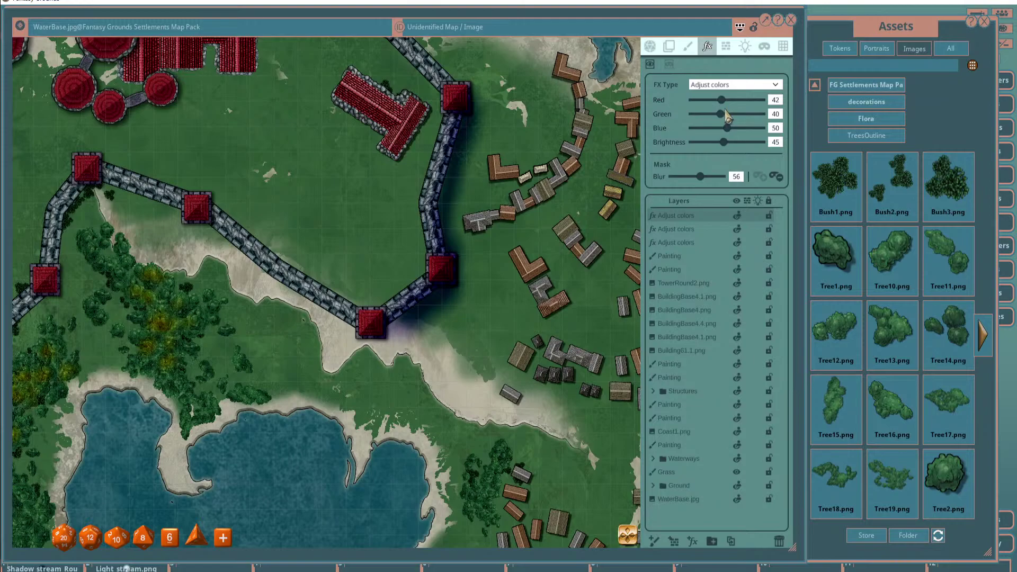
# Soften the top Adjust colors layer's shadow tint by setting red and green to 45.
pyautogui.moveTo(722, 115); pyautogui.dragTo(724, 115)
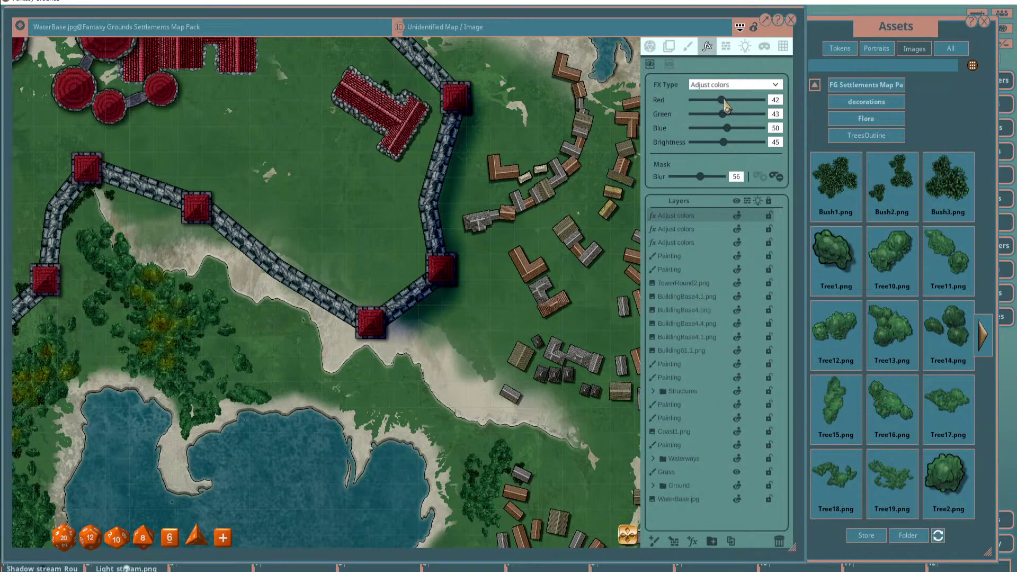
pyautogui.moveTo(725, 114); pyautogui.dragTo(725, 115)
pyautogui.scroll(-3, 623, 162)
pyautogui.scroll(3, 500, 257)
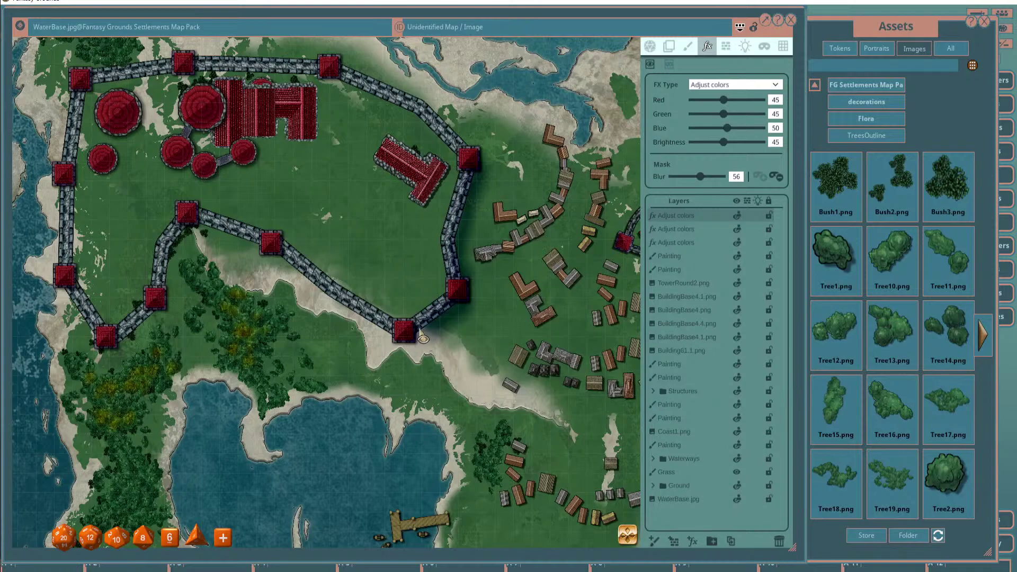
# Paint the shadow mask along the outer side of the castle's southern wall, around to the southwest corner tower.
pyautogui.moveTo(422, 335)
pyautogui.mouseDown()
pyautogui.moveTo(328, 302)
pyautogui.moveTo(343, 328)
pyautogui.mouseUp()
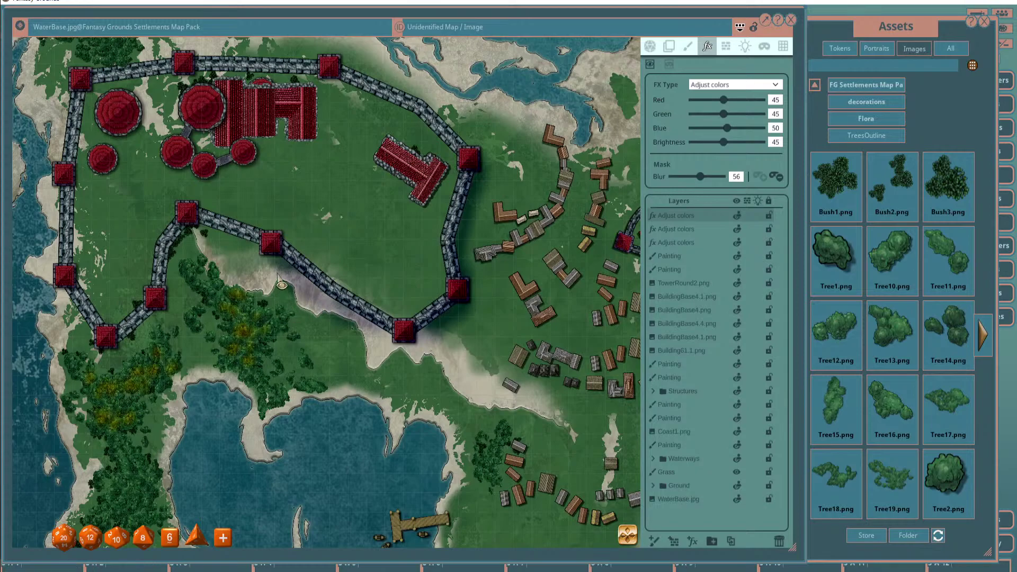
pyautogui.moveTo(277, 271); pyautogui.dragTo(333, 318)
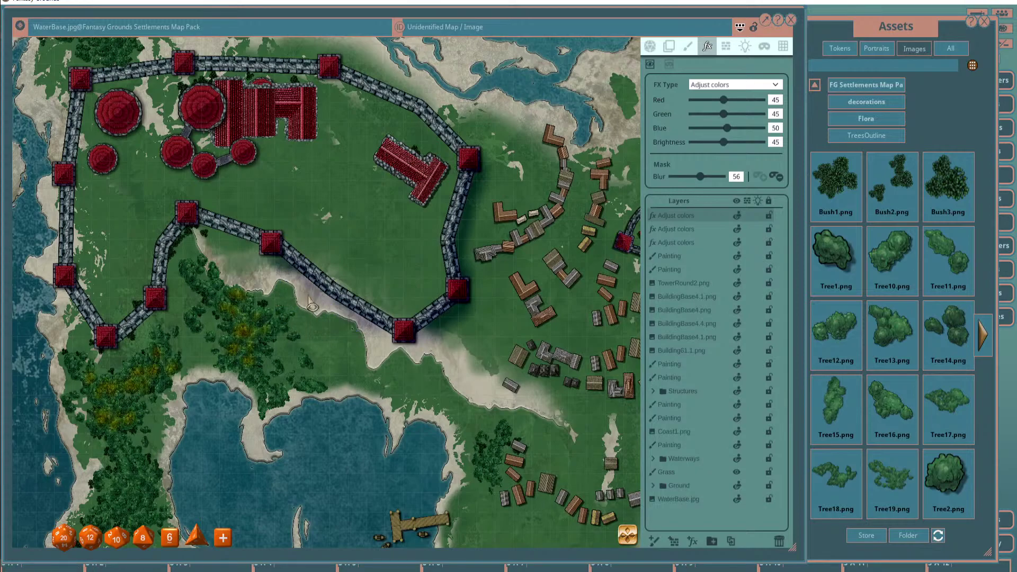
pyautogui.scroll(3, 313, 256)
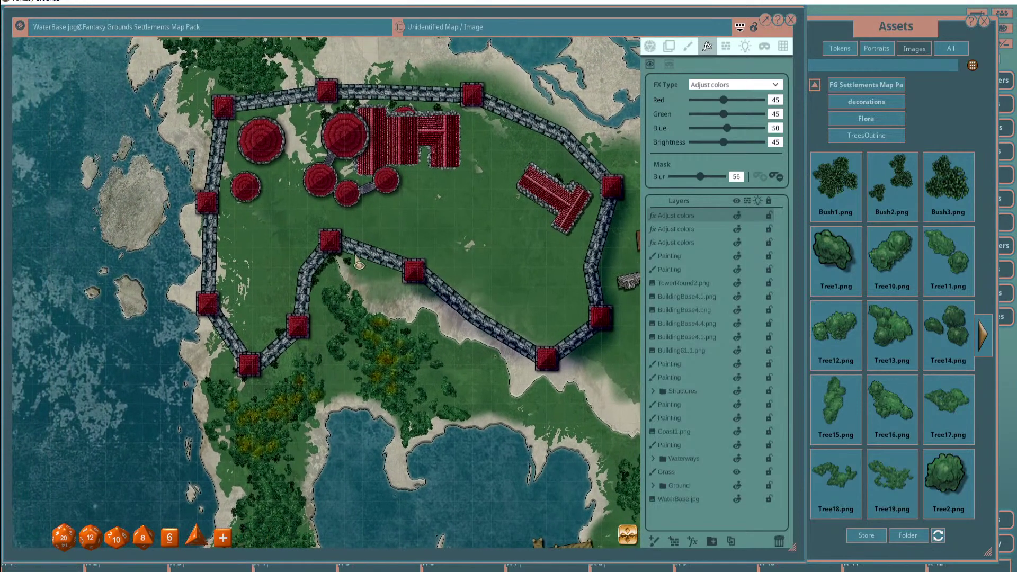
pyautogui.moveTo(335, 258)
pyautogui.mouseDown()
pyautogui.moveTo(310, 291)
pyautogui.moveTo(306, 321)
pyautogui.moveTo(338, 258)
pyautogui.mouseUp()
pyautogui.moveTo(307, 323)
pyautogui.mouseDown()
pyautogui.moveTo(309, 339)
pyautogui.moveTo(265, 367)
pyautogui.moveTo(295, 365)
pyautogui.moveTo(310, 334)
pyautogui.mouseUp()
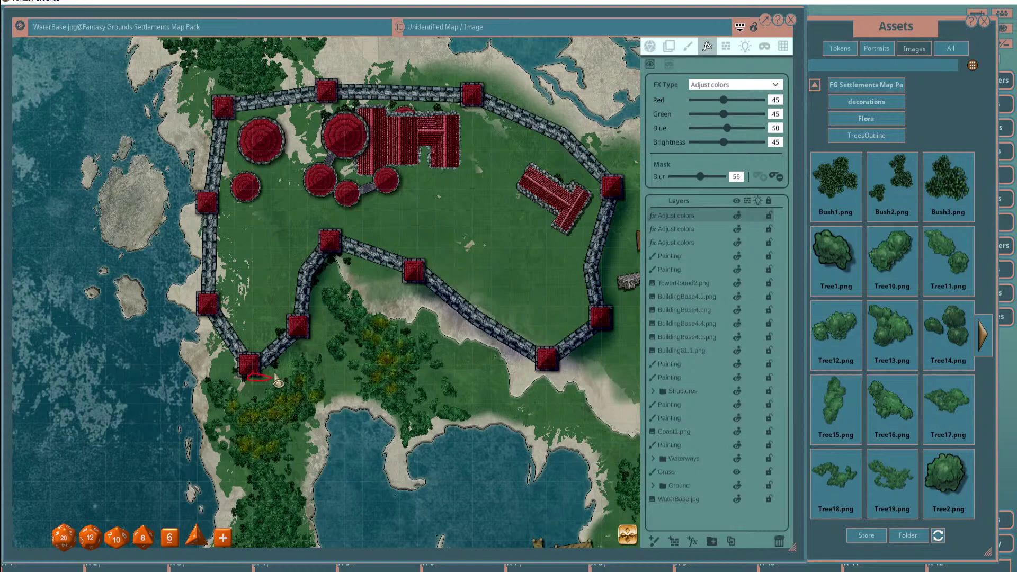
pyautogui.scroll(-3, 321, 339)
pyautogui.scroll(4, 471, 286)
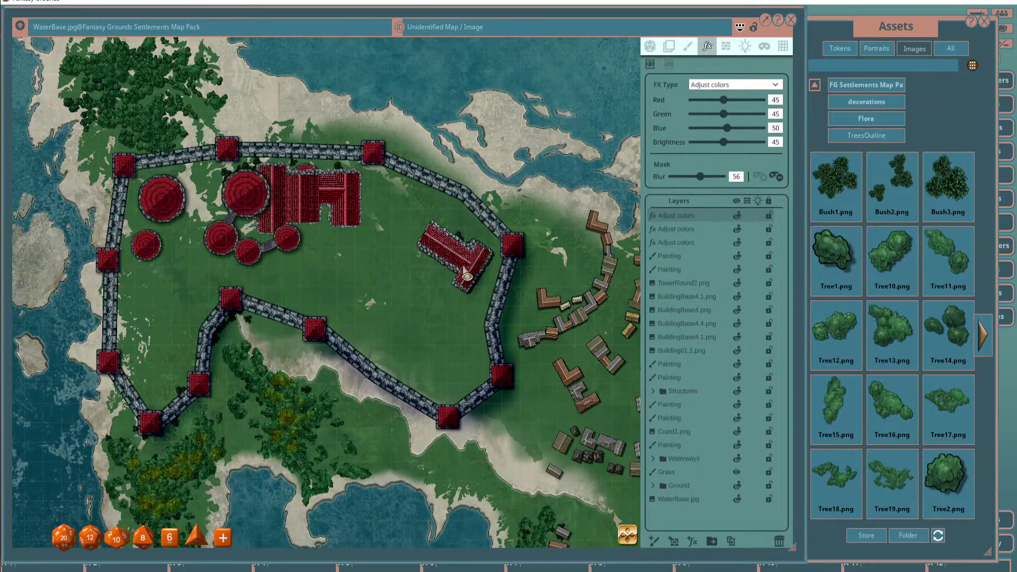
# Paint shadows beside the T-shaped hall and along the inner side of the castle's north wall.
pyautogui.moveTo(448, 260)
pyautogui.mouseDown()
pyautogui.moveTo(427, 259)
pyautogui.moveTo(461, 279)
pyautogui.mouseUp()
pyautogui.scroll(-3, 373, 320)
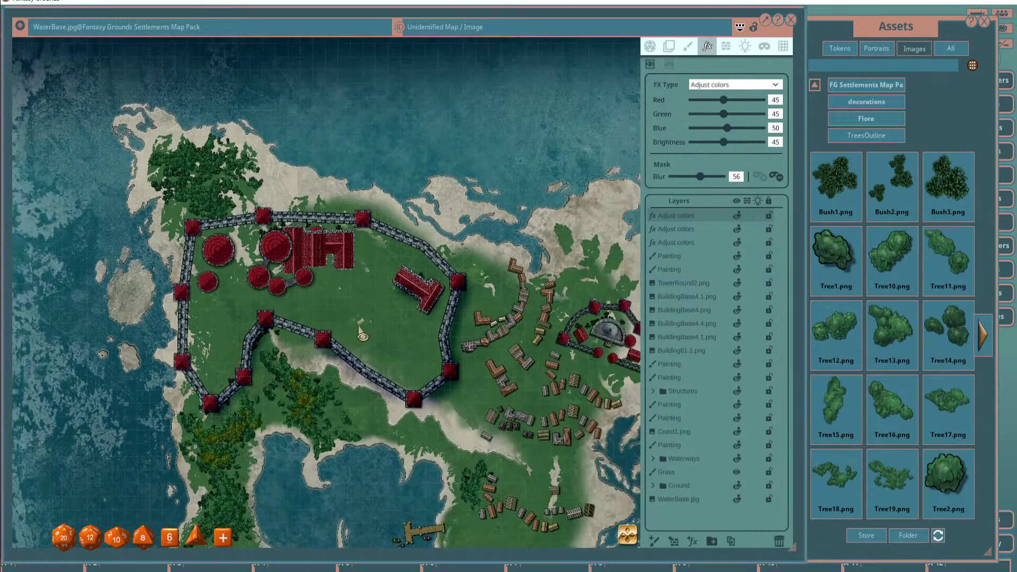
pyautogui.scroll(2, 364, 310)
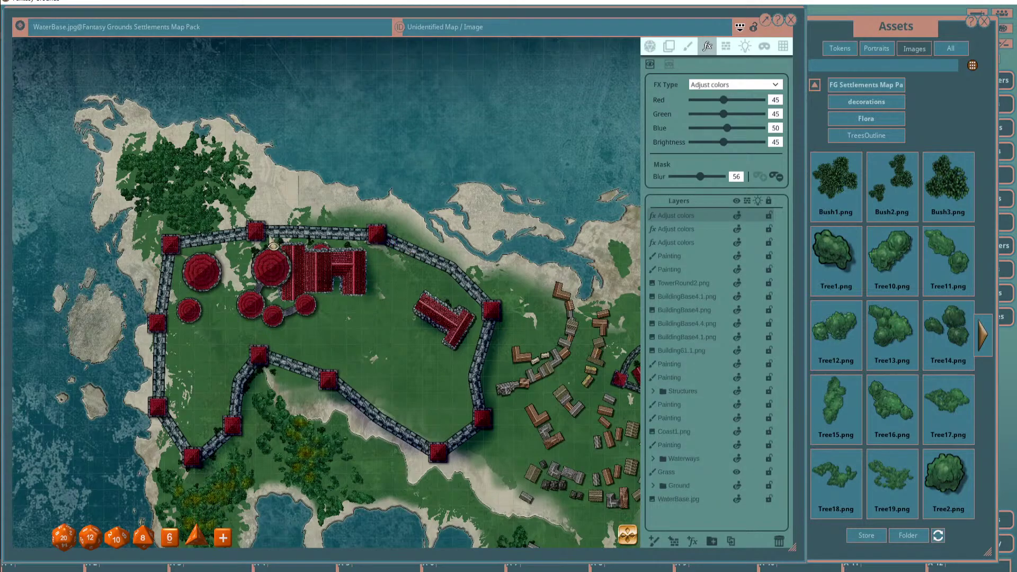
pyautogui.moveTo(271, 239)
pyautogui.mouseDown()
pyautogui.moveTo(363, 244)
pyautogui.moveTo(304, 250)
pyautogui.mouseUp()
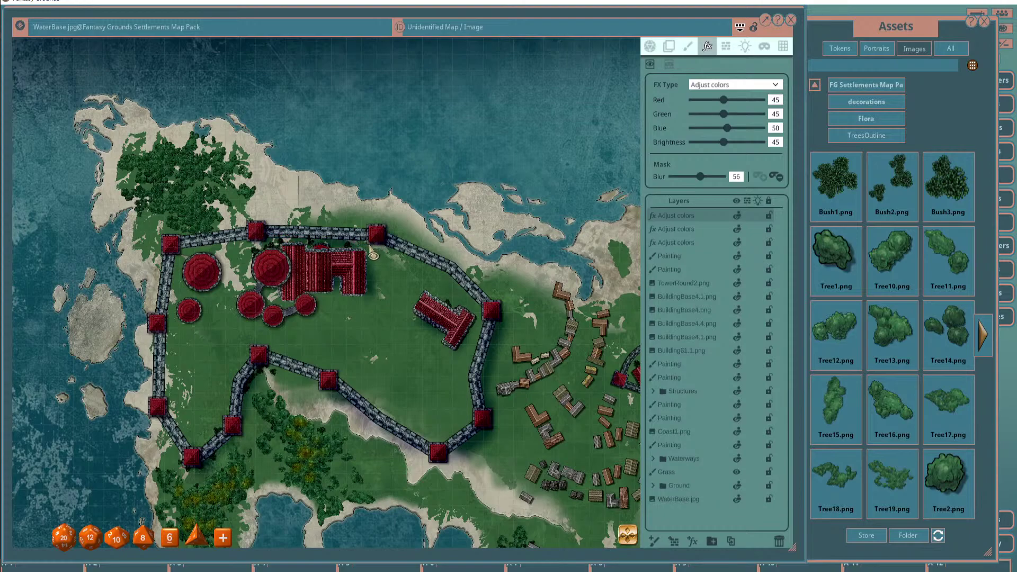
pyautogui.moveTo(377, 245); pyautogui.dragTo(396, 262)
# Paint shadows beside the castle's round towers and along the inner side of its west and southwest walls.
pyautogui.moveTo(215, 247)
pyautogui.mouseDown()
pyautogui.moveTo(239, 246)
pyautogui.moveTo(184, 256)
pyautogui.moveTo(258, 251)
pyautogui.mouseUp()
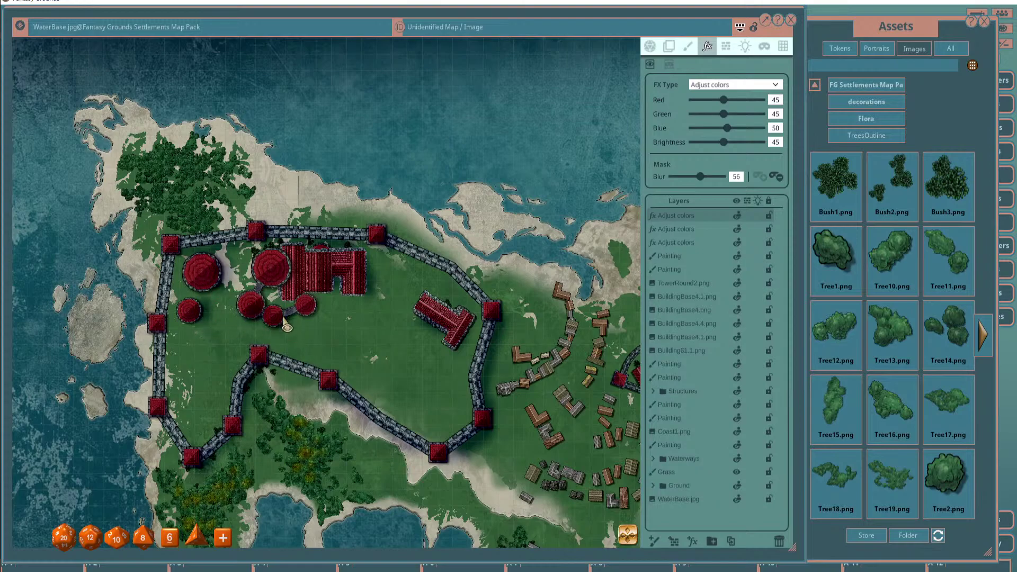
pyautogui.moveTo(294, 314); pyautogui.dragTo(320, 315)
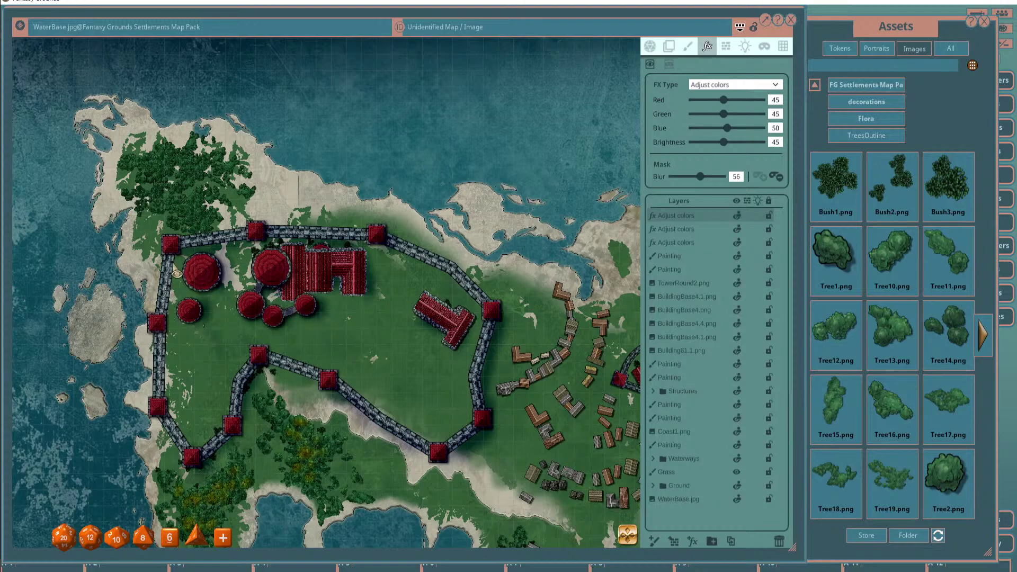
pyautogui.moveTo(174, 266)
pyautogui.mouseDown()
pyautogui.moveTo(162, 318)
pyautogui.moveTo(167, 395)
pyautogui.moveTo(173, 333)
pyautogui.mouseUp()
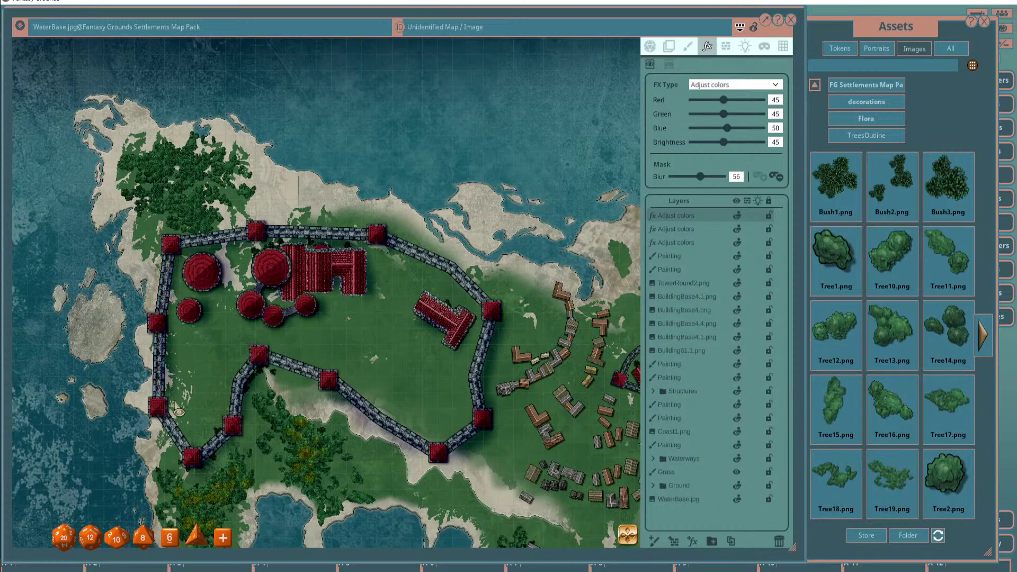
pyautogui.moveTo(162, 405); pyautogui.dragTo(197, 450)
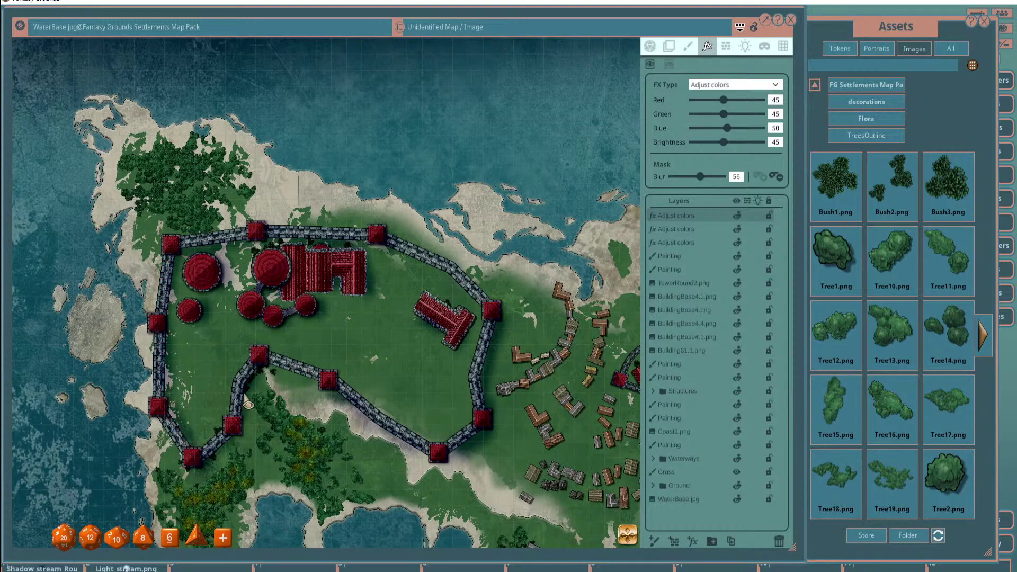
pyautogui.scroll(-3, 292, 405)
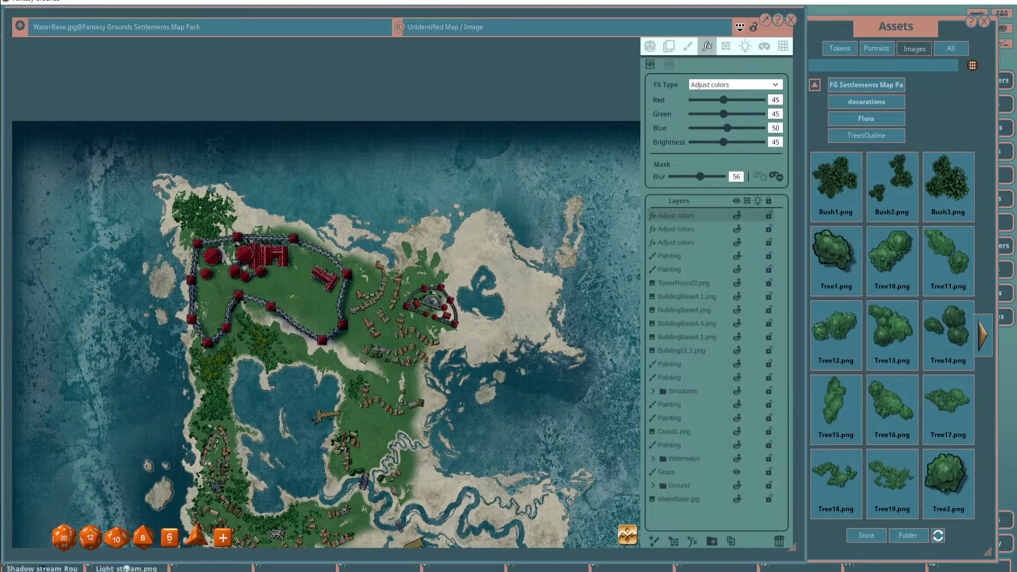
# Paint shadow over the forest between the castle's southwest corner and the village west of the lake.
pyautogui.scroll(-4, 259, 400)
pyautogui.moveTo(265, 421); pyautogui.dragTo(313, 272)
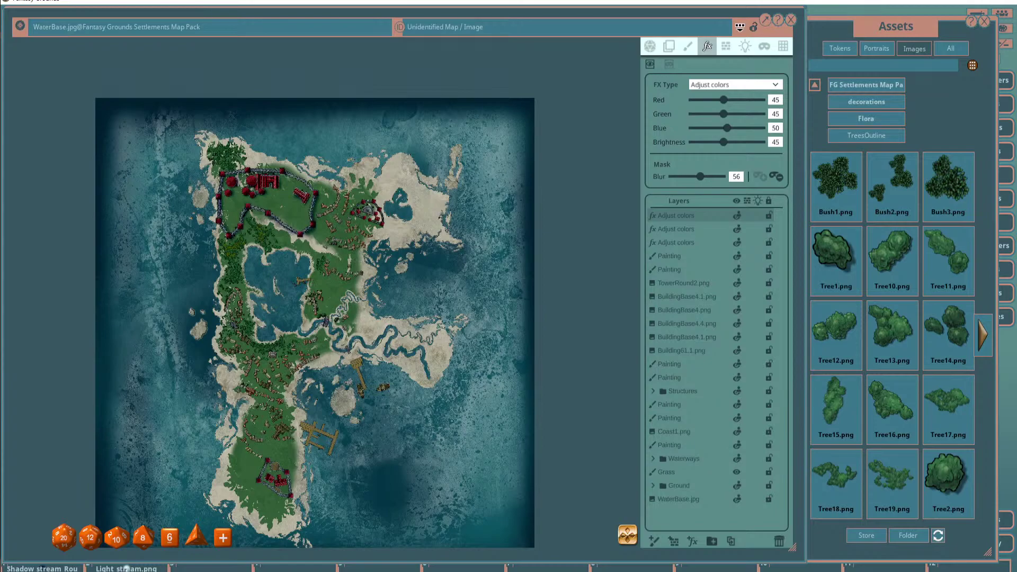
pyautogui.scroll(5, 279, 330)
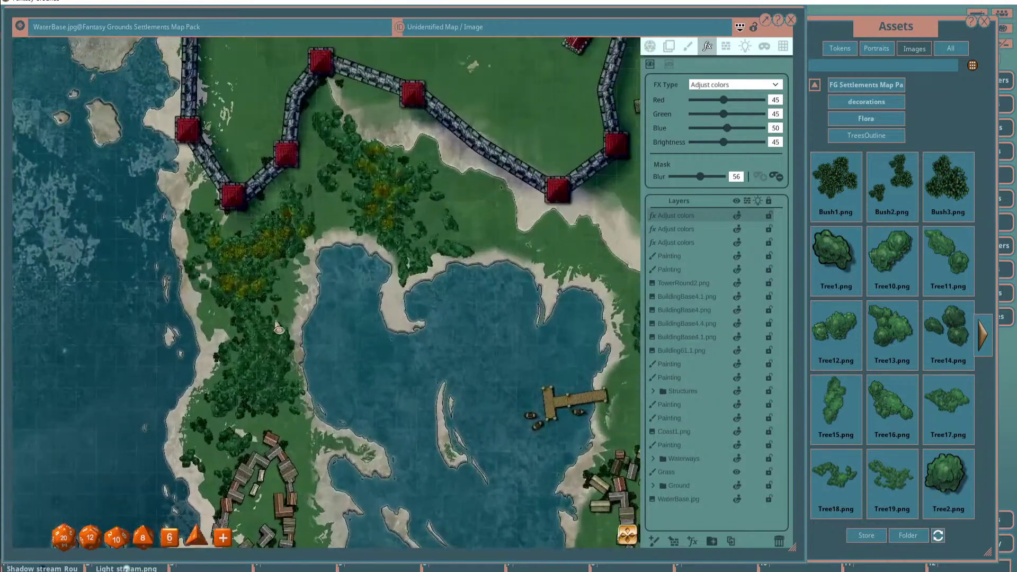
pyautogui.moveTo(279, 330)
pyautogui.mouseDown()
pyautogui.moveTo(300, 241)
pyautogui.moveTo(253, 310)
pyautogui.moveTo(272, 339)
pyautogui.moveTo(282, 400)
pyautogui.moveTo(245, 420)
pyautogui.moveTo(216, 410)
pyautogui.mouseUp()
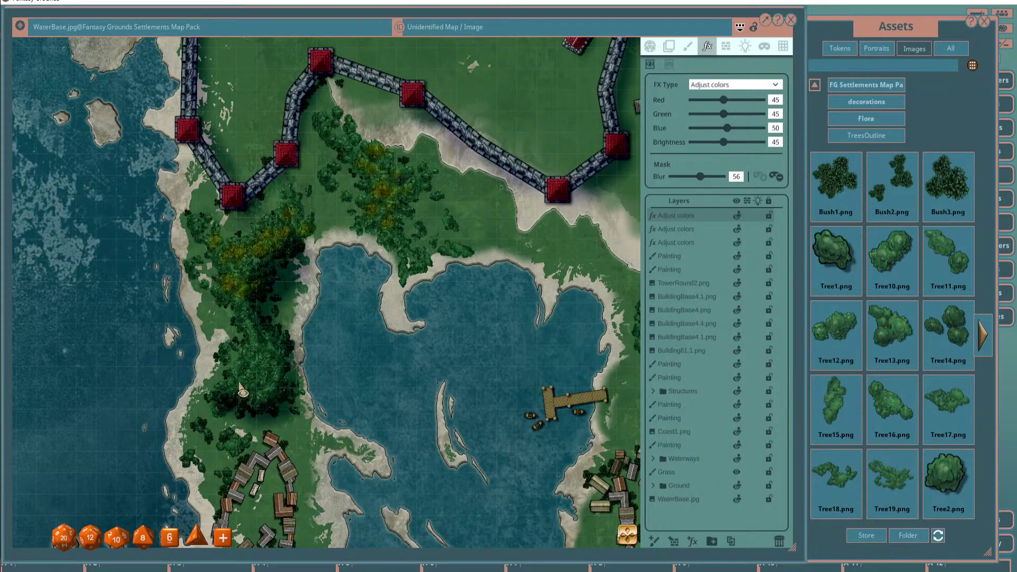
pyautogui.moveTo(291, 260)
pyautogui.mouseDown()
pyautogui.moveTo(281, 283)
pyautogui.moveTo(304, 265)
pyautogui.moveTo(303, 308)
pyautogui.moveTo(249, 296)
pyautogui.moveTo(273, 241)
pyautogui.moveTo(290, 229)
pyautogui.moveTo(302, 248)
pyautogui.mouseUp()
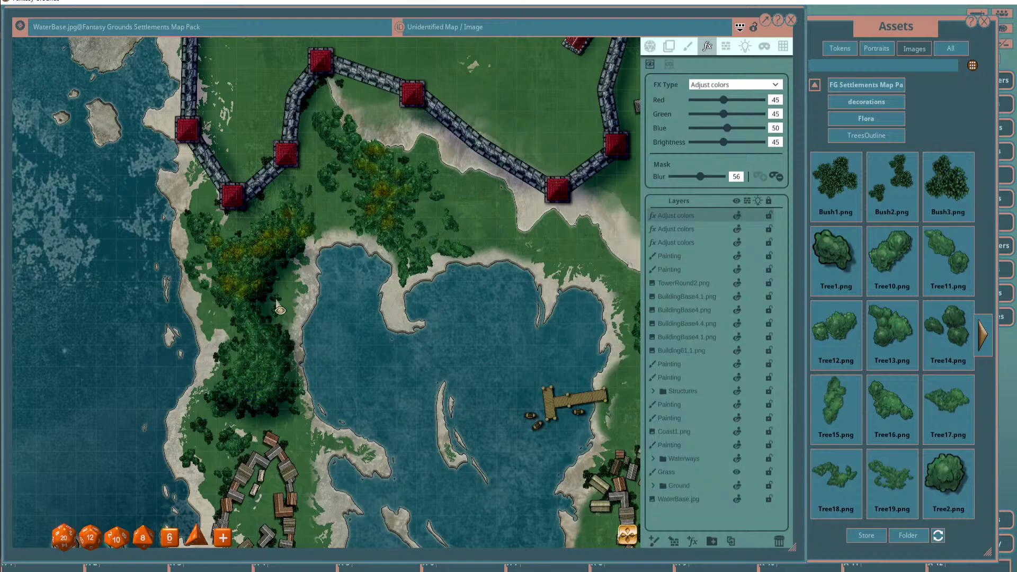
pyautogui.scroll(-5, 284, 271)
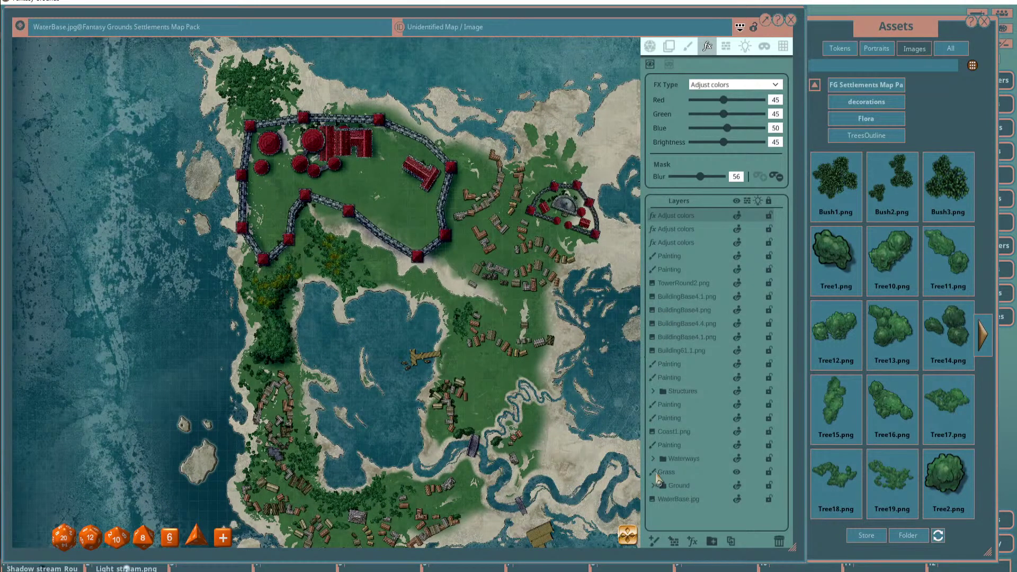
# Add another effects layer on top of the stack, set its FX type to Water and set droplet to 60.
pyautogui.click(694, 541)
pyautogui.click(730, 86)
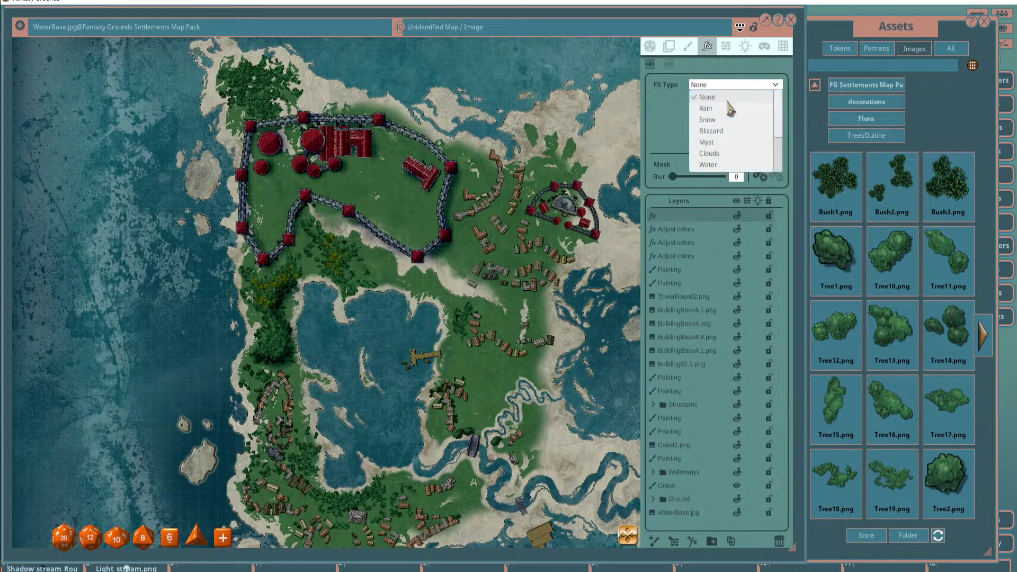
pyautogui.scroll(-2, 741, 122)
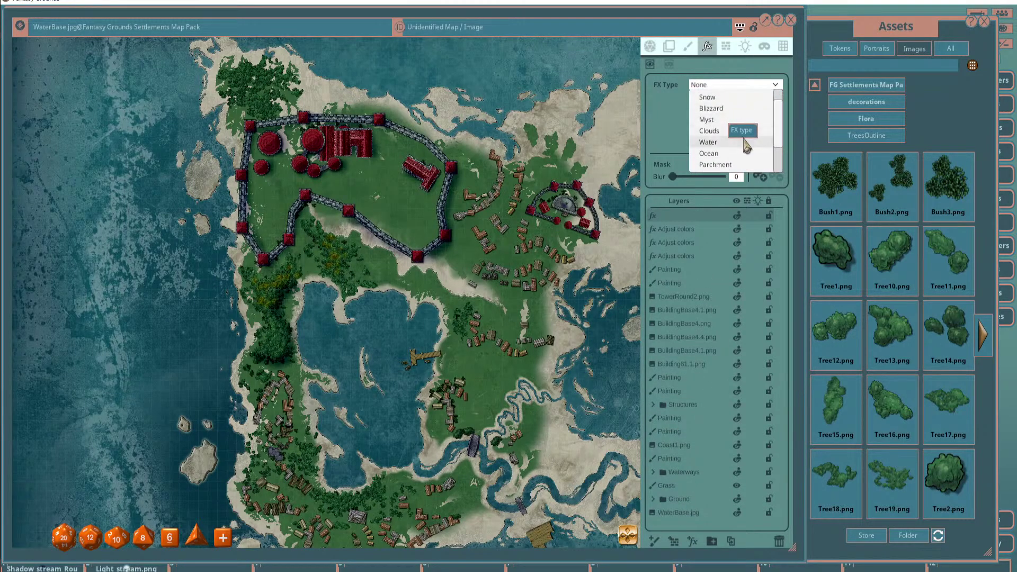
pyautogui.click(747, 142)
pyautogui.scroll(-2, 583, 196)
pyautogui.moveTo(583, 195); pyautogui.dragTo(487, 180)
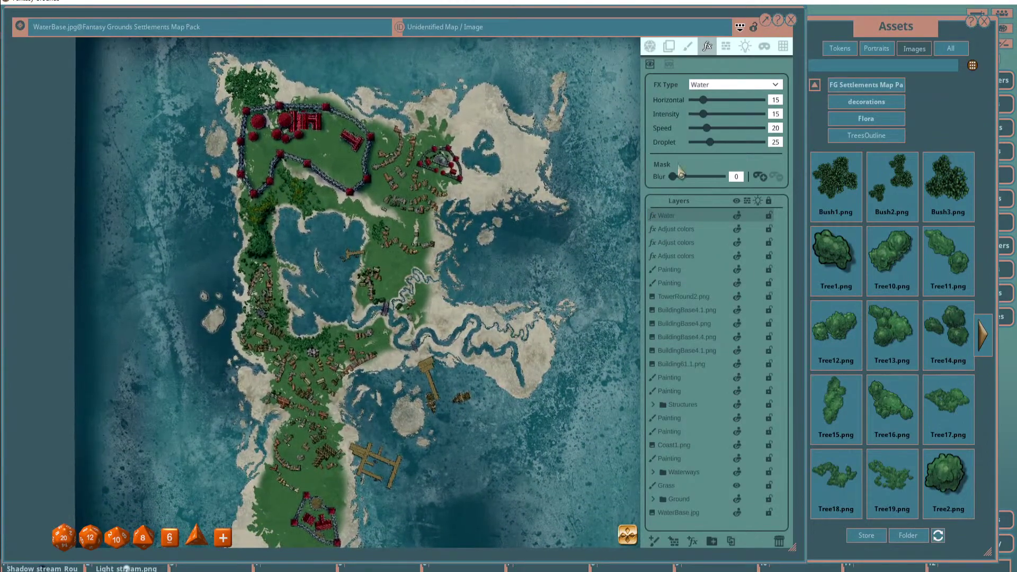
pyautogui.moveTo(710, 142); pyautogui.dragTo(734, 144)
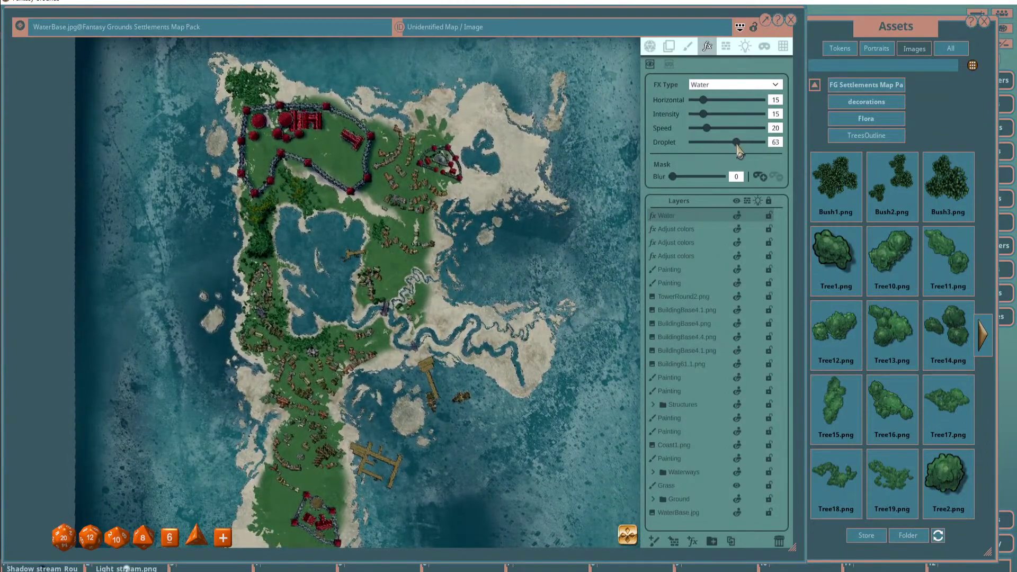
pyautogui.scroll(5, 451, 193)
pyautogui.scroll(-5, 450, 194)
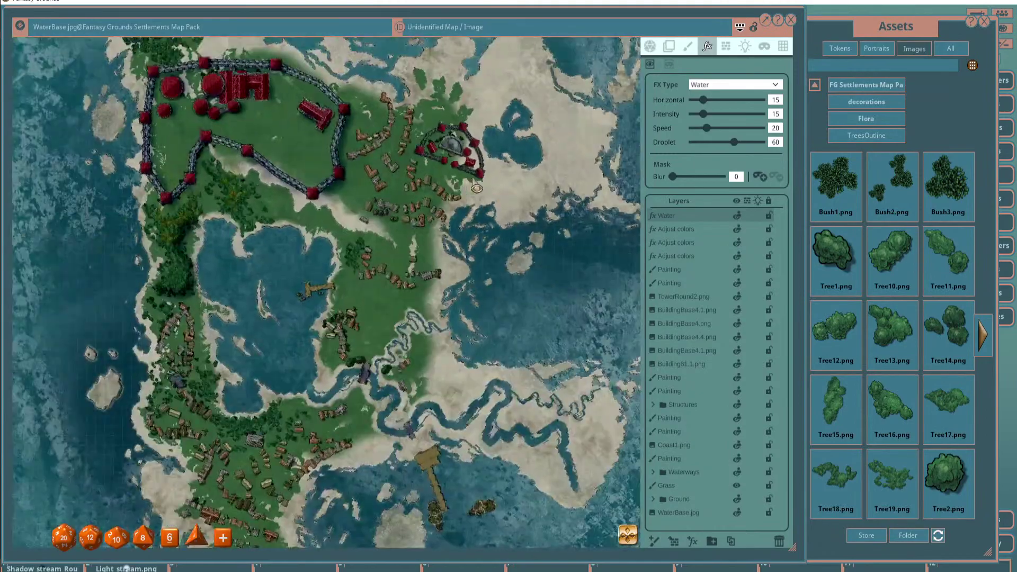
# Move the Water effect layer down the stack to directly above WaterBase.jpg.
pyautogui.moveTo(720, 216); pyautogui.dragTo(698, 497)
pyautogui.scroll(3, 594, 300)
pyautogui.moveTo(594, 300); pyautogui.dragTo(479, 294)
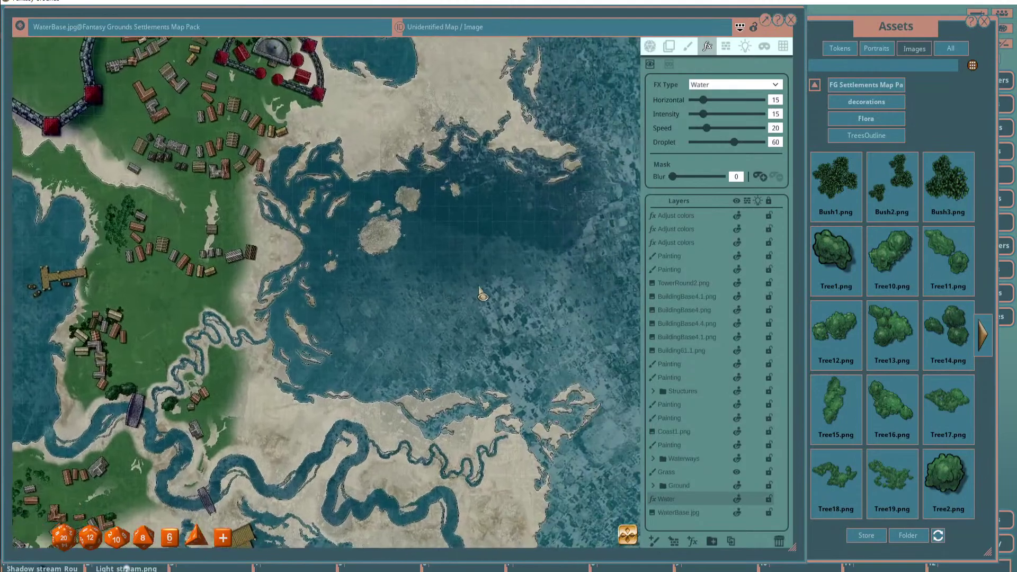
pyautogui.moveTo(554, 321); pyautogui.dragTo(521, 286)
# Set the Water effect's intensity to 7 and droplet to 26, checking the open sea up close.
pyautogui.scroll(3, 496, 250)
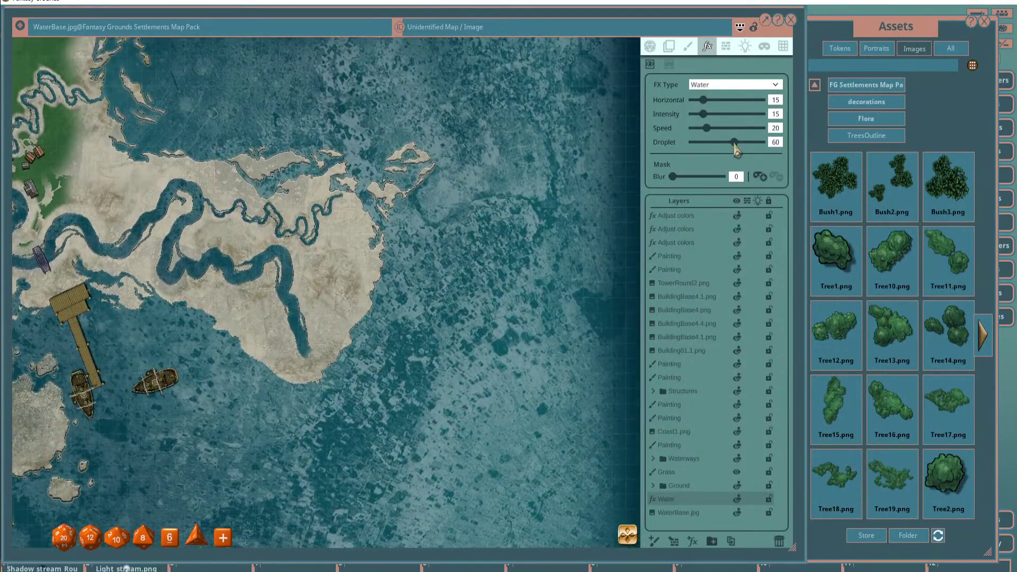
pyautogui.moveTo(735, 150); pyautogui.dragTo(722, 149)
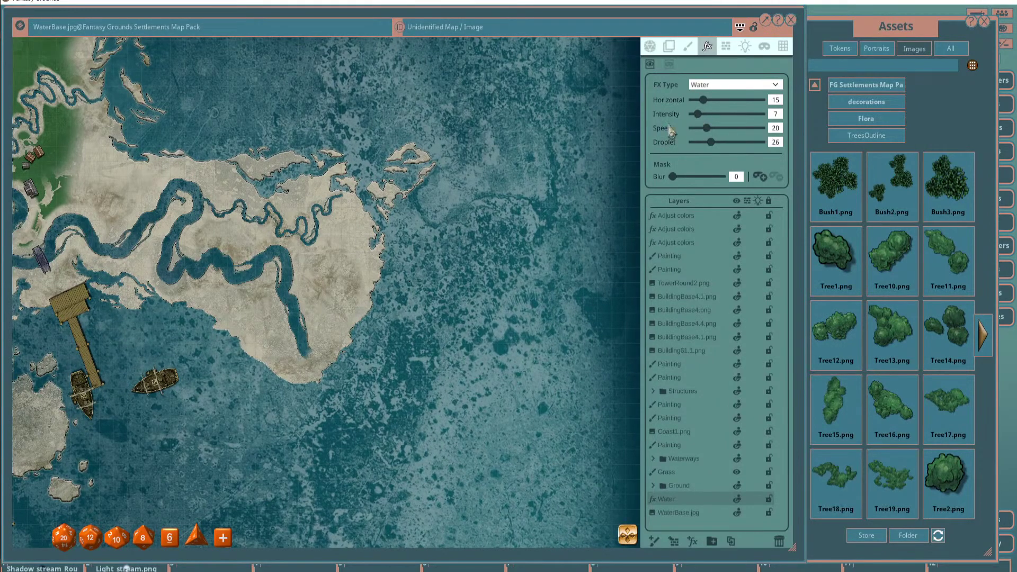
pyautogui.scroll(3, 327, 286)
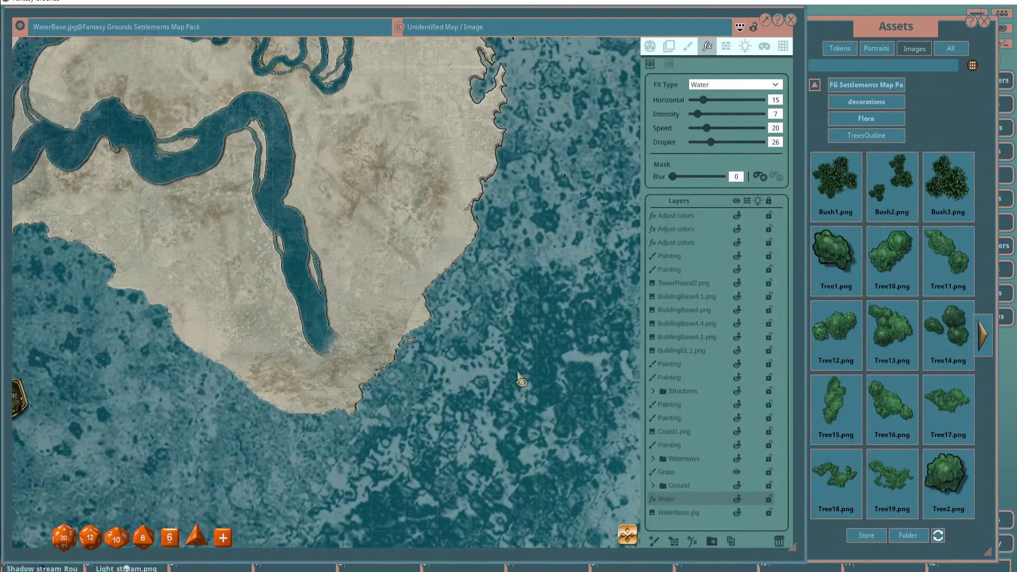
pyautogui.moveTo(520, 380); pyautogui.dragTo(402, 283)
pyautogui.scroll(2, 429, 310)
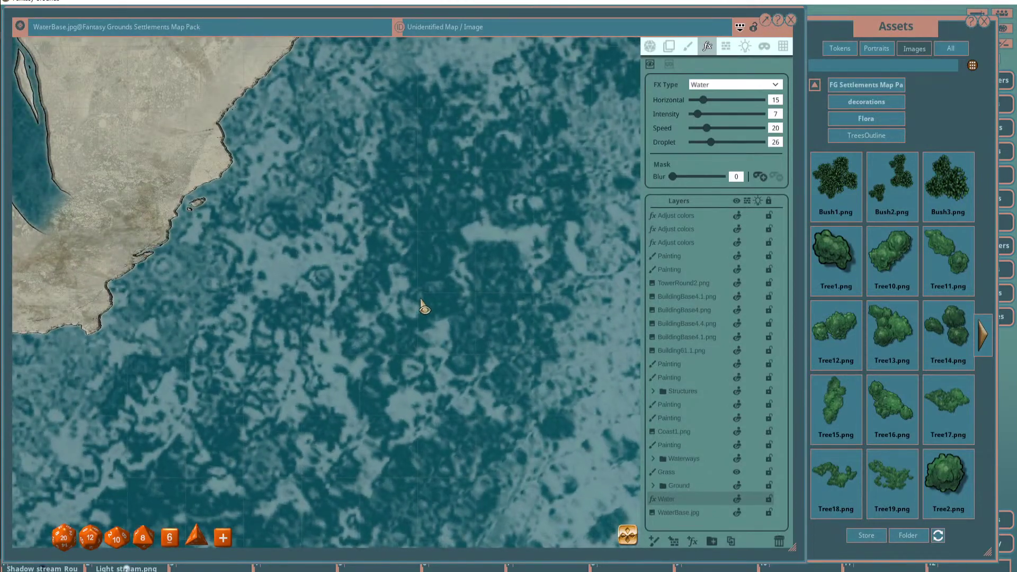
# Examine the water effect along the eastern and western coasts, both close up and from a distance.
pyautogui.scroll(-3, 429, 306)
pyautogui.scroll(-4, 433, 310)
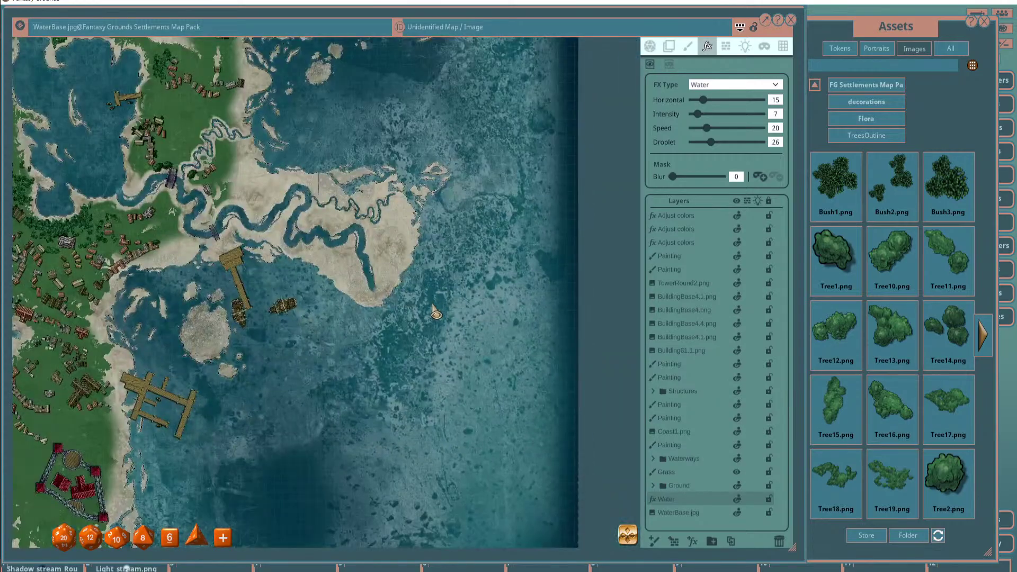
pyautogui.scroll(3, 392, 293)
pyautogui.scroll(2, 392, 296)
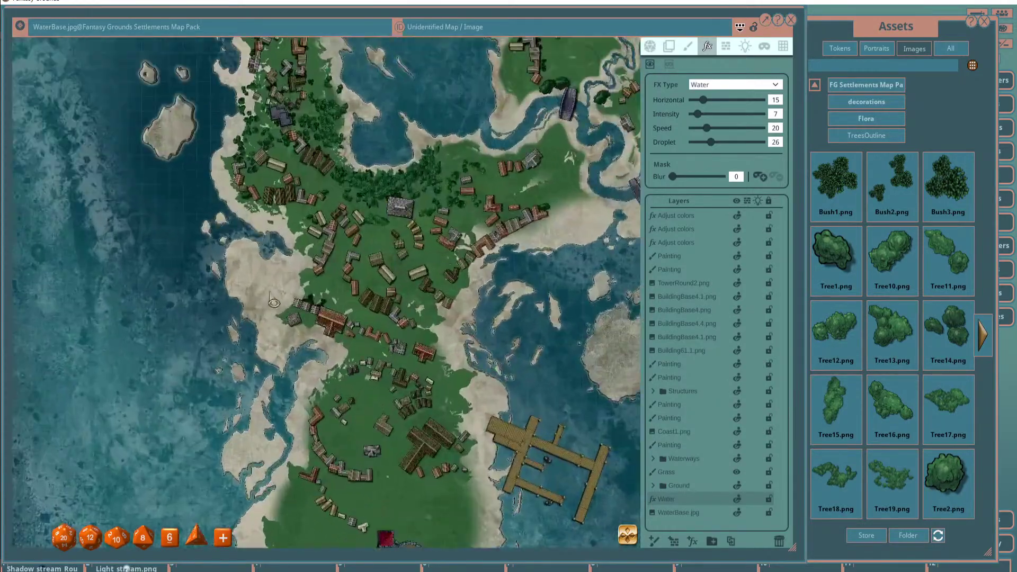
pyautogui.scroll(2, 277, 291)
pyautogui.scroll(2, 215, 271)
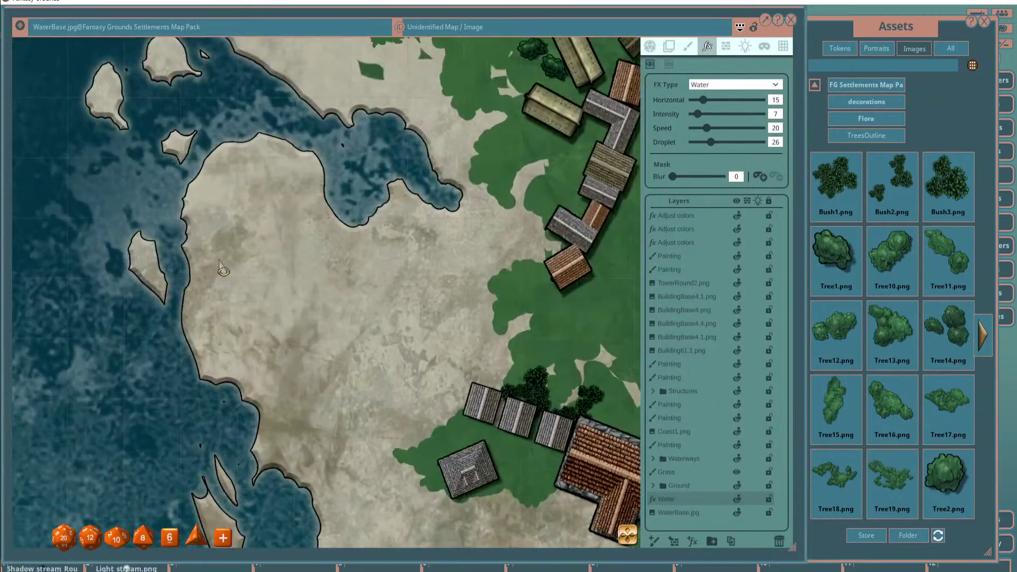
pyautogui.scroll(-2, 220, 267)
pyautogui.scroll(1, 468, 313)
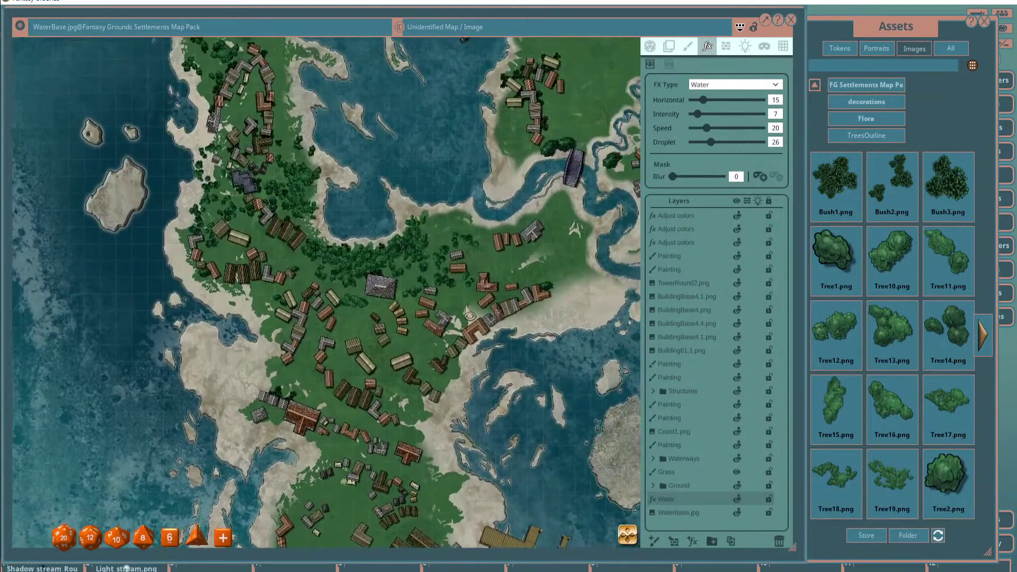
# Try masking a shadow along the lagoon's northwestern shore on the topmost Adjust colors layer.
pyautogui.click(720, 215)
pyautogui.moveTo(344, 132); pyautogui.dragTo(459, 273)
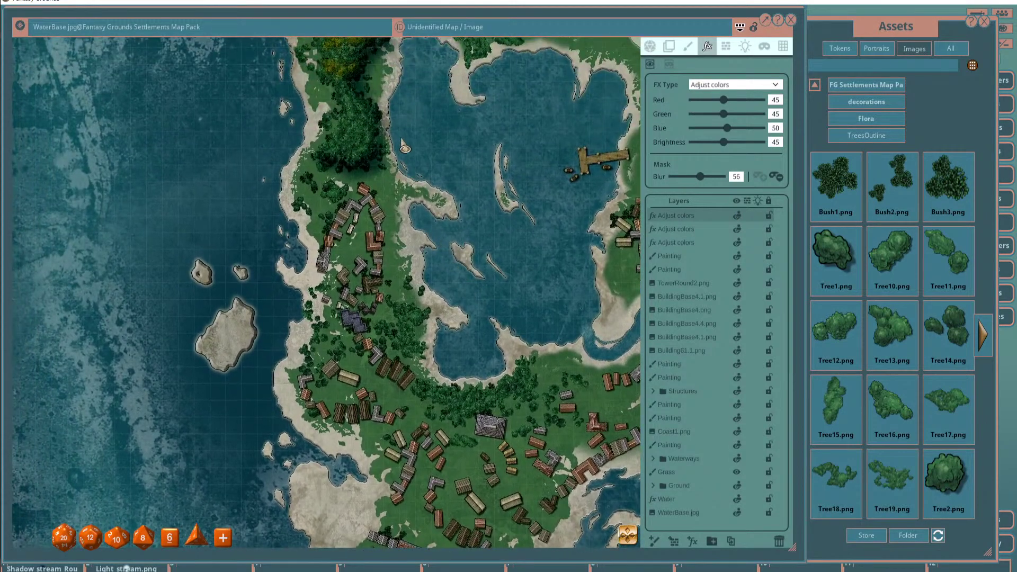
pyautogui.moveTo(402, 144); pyautogui.dragTo(402, 171)
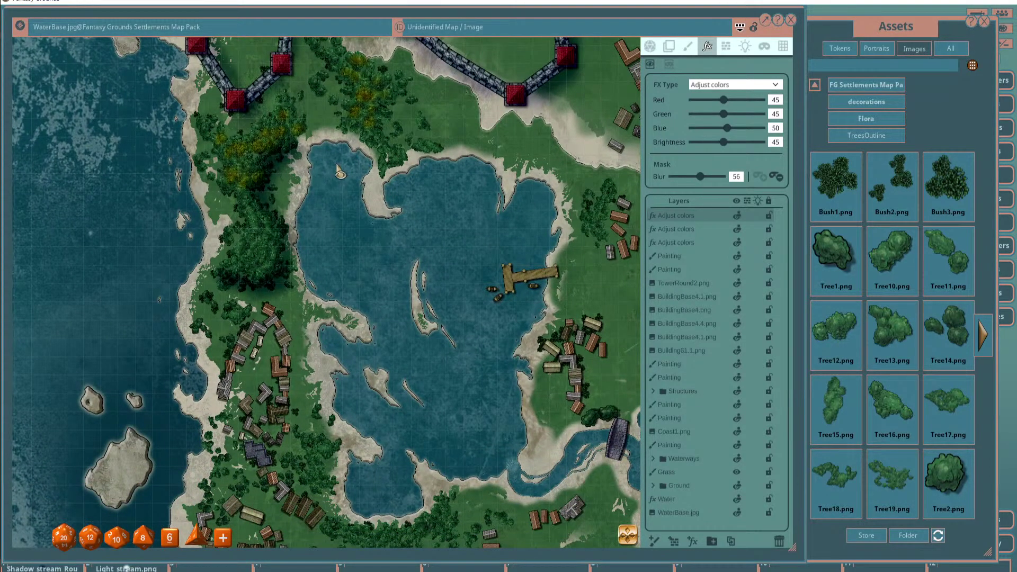
pyautogui.moveTo(308, 147); pyautogui.dragTo(292, 221)
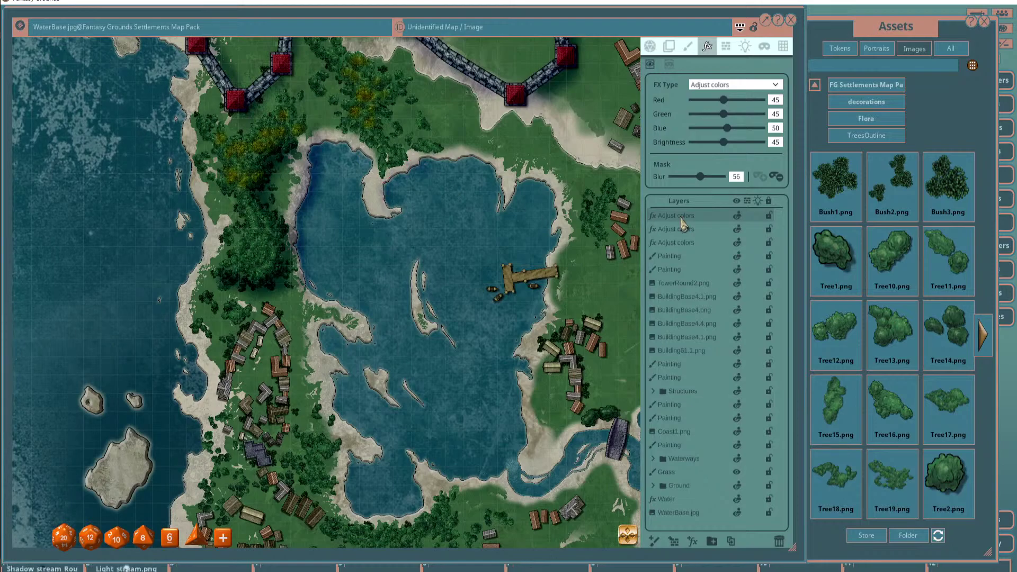
pyautogui.scroll(-2, 197, 429)
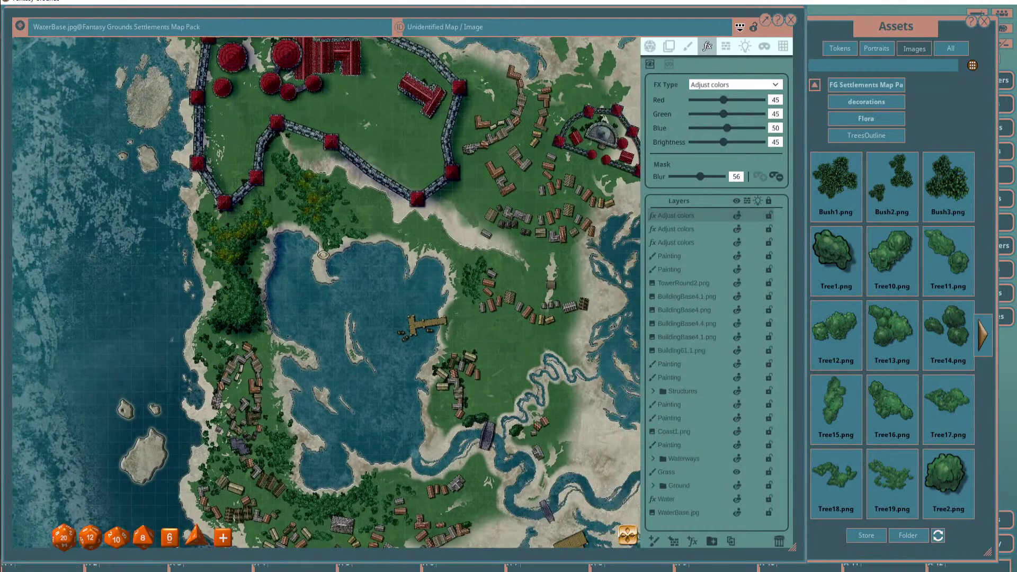
pyautogui.scroll(2, 286, 279)
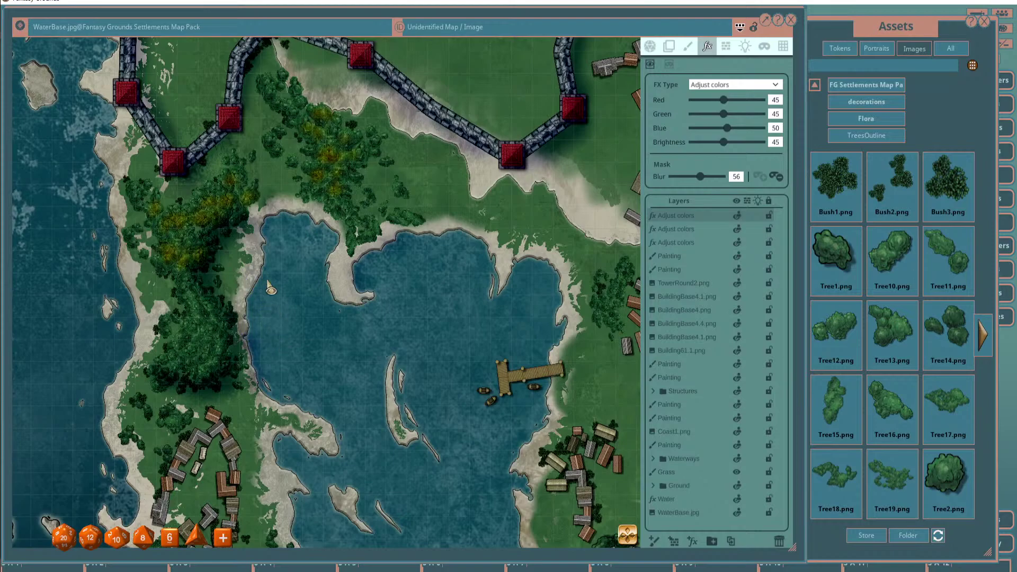
# Outline the dense forest west of the lagoon and clear the topmost color effect's shadow from it.
pyautogui.scroll(-3, 289, 318)
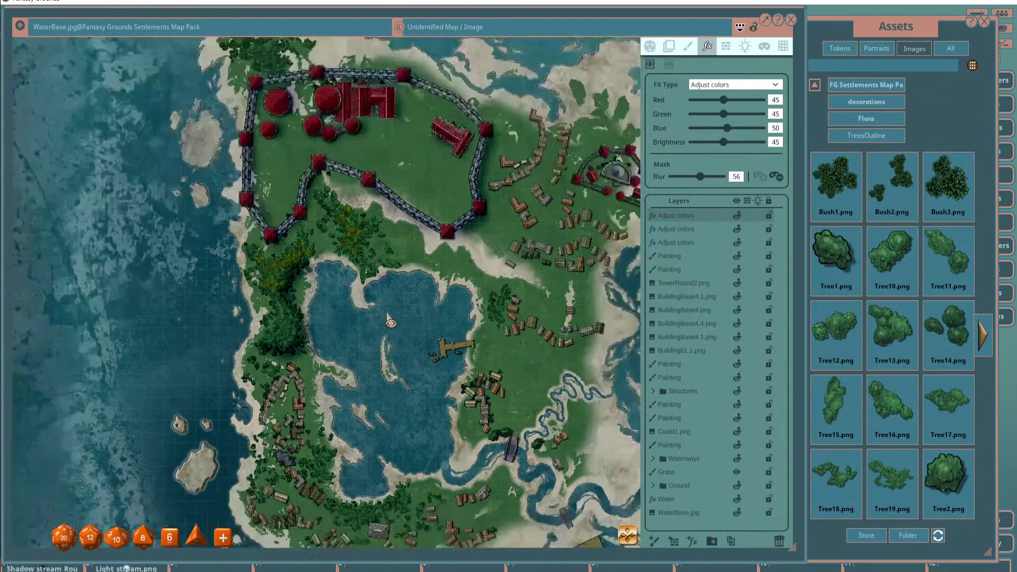
pyautogui.scroll(2, 289, 318)
pyautogui.scroll(2, 317, 283)
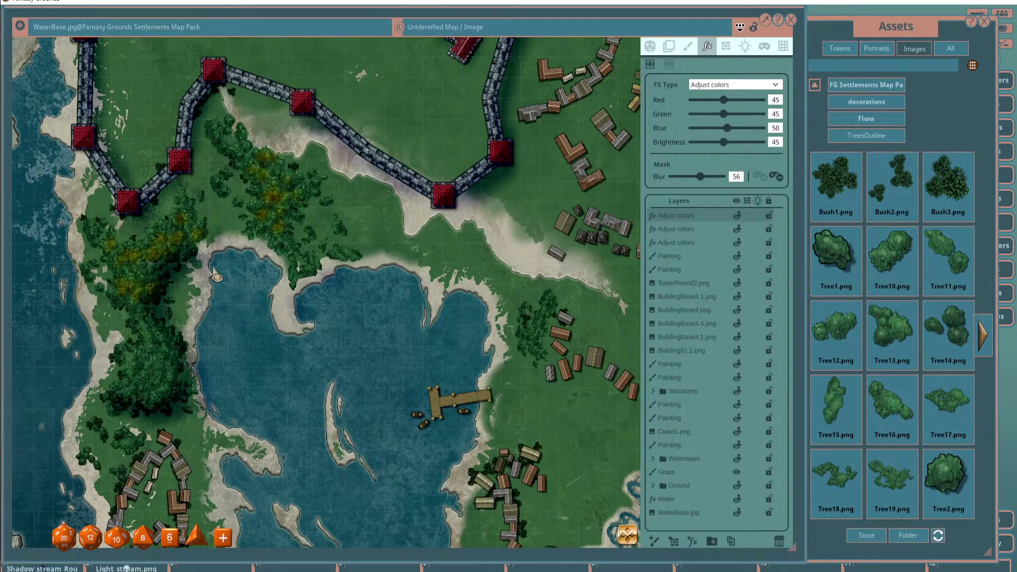
pyautogui.moveTo(153, 327); pyautogui.dragTo(182, 421)
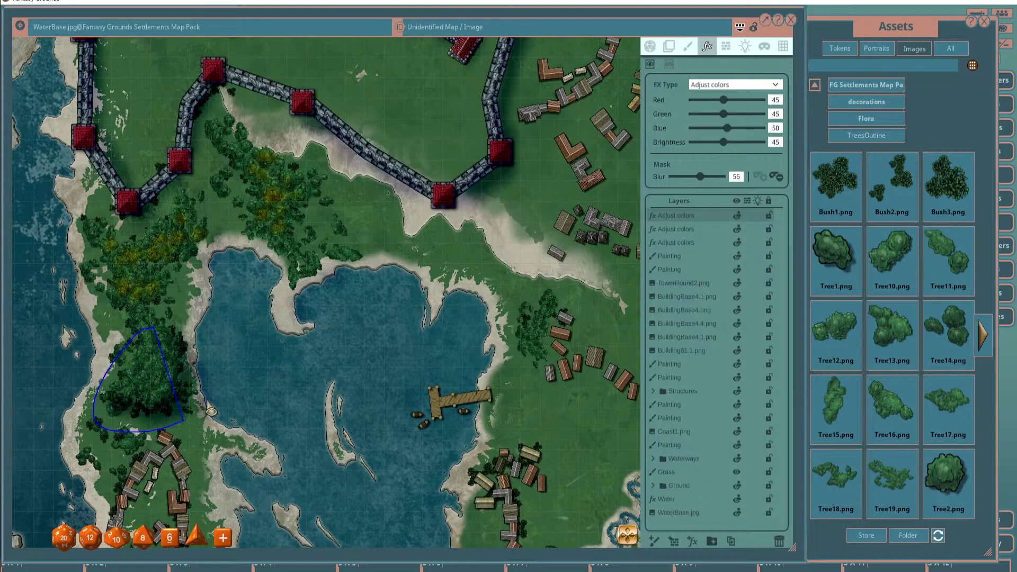
pyautogui.scroll(-2, 282, 324)
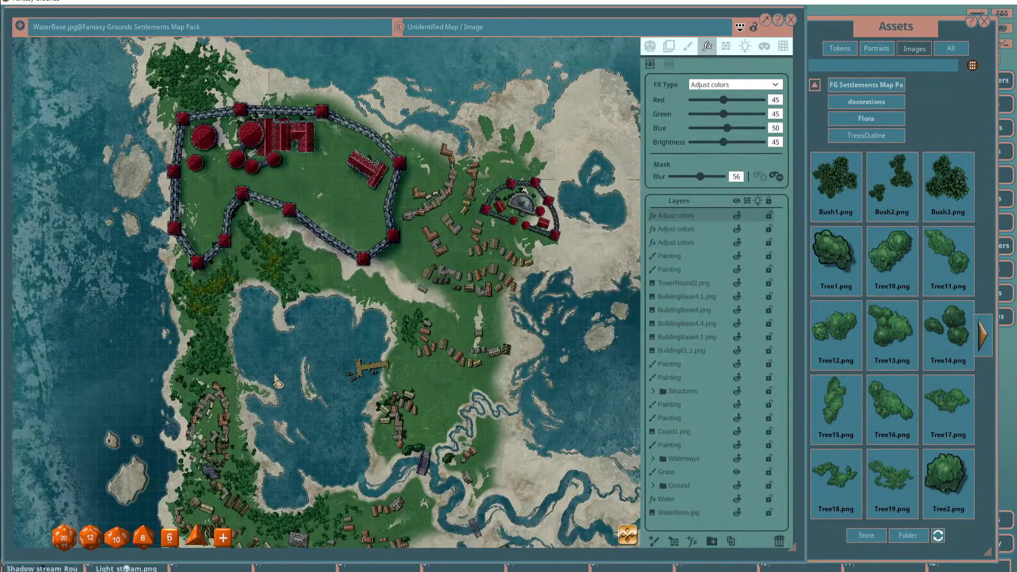
# Rename the topmost Adjust colors layer as Structure Shadows.
pyautogui.doubleClick(697, 217)
pyautogui.write('Str')
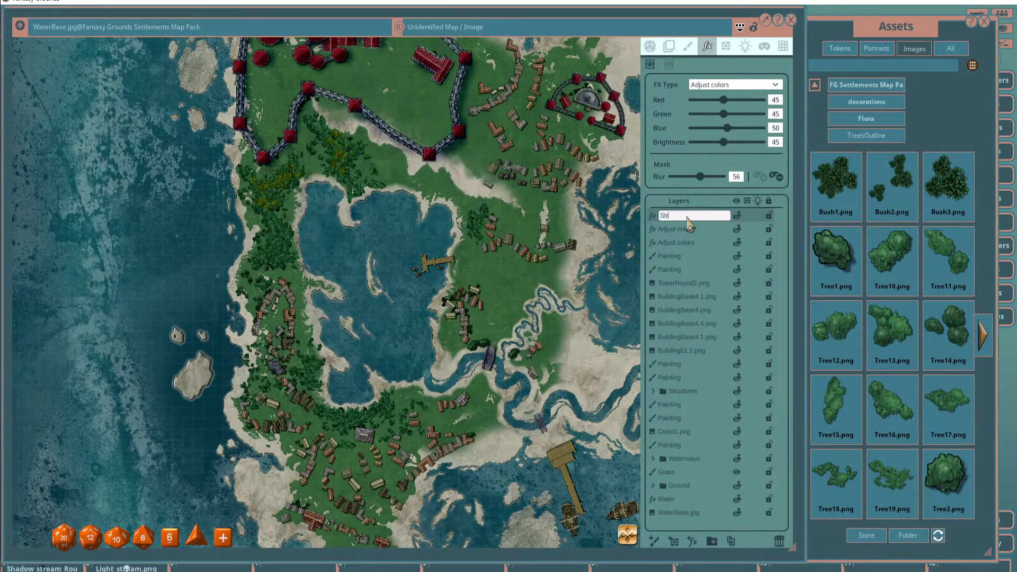
pyautogui.write('ucture Shadows')
pyautogui.press('Return')
# Mask shadows on the Structure Shadows layer along the outer building rows on both sides of the southern village.
pyautogui.moveTo(530, 349)
pyautogui.mouseDown()
pyautogui.moveTo(526, 299)
pyautogui.moveTo(511, 294)
pyautogui.moveTo(495, 304)
pyautogui.moveTo(489, 332)
pyautogui.moveTo(463, 339)
pyautogui.mouseUp()
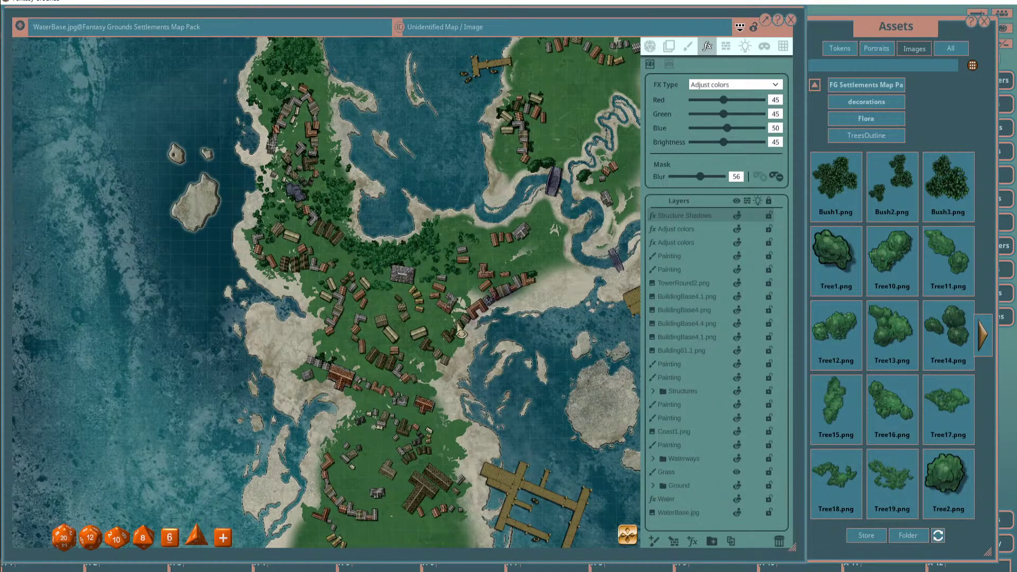
pyautogui.moveTo(448, 375); pyautogui.dragTo(469, 345)
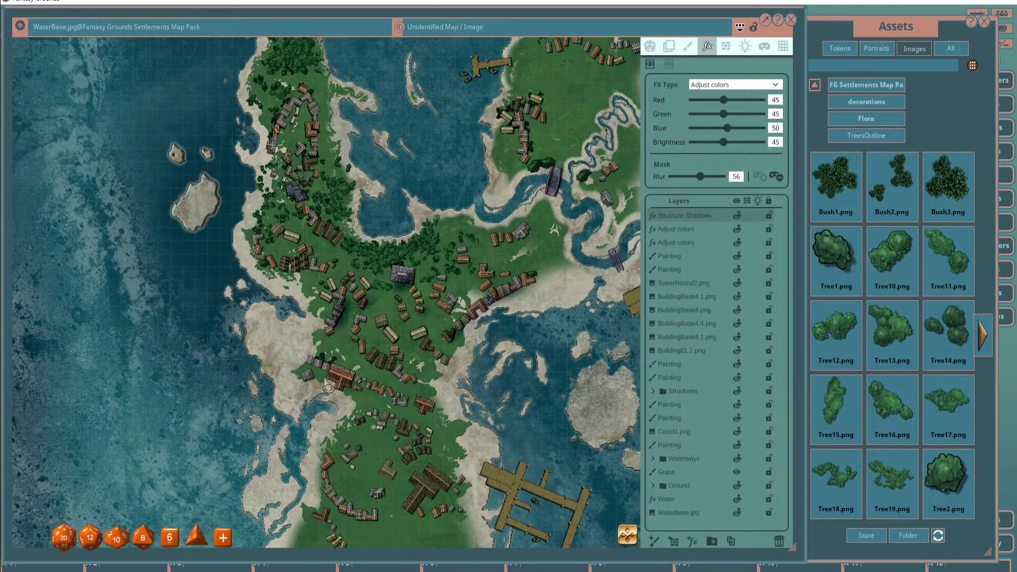
pyautogui.scroll(-5, 309, 389)
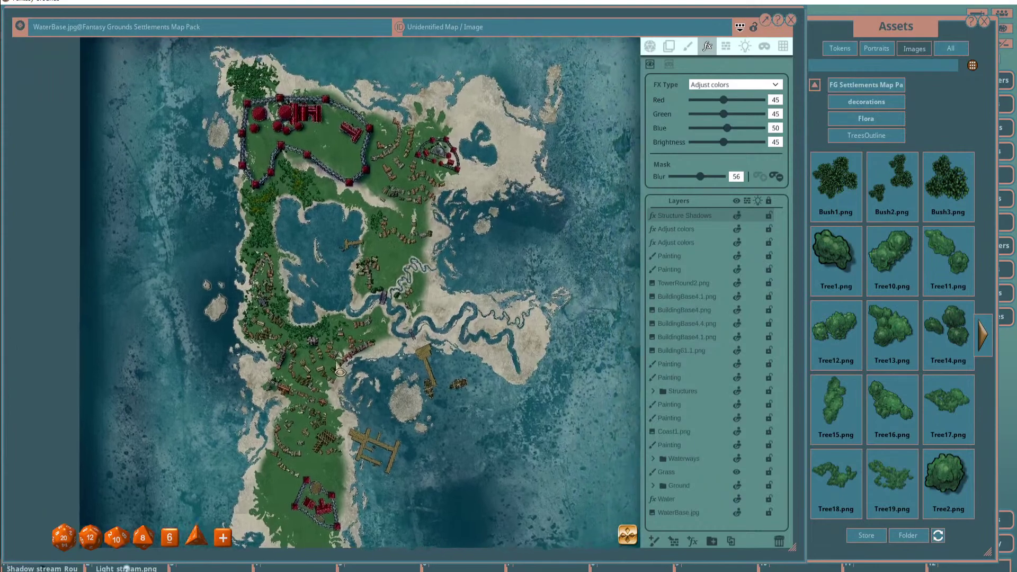
# Mask a small shadow beside the houses at the village's western edge, checking the structure shadows across the map.
pyautogui.scroll(5, 396, 188)
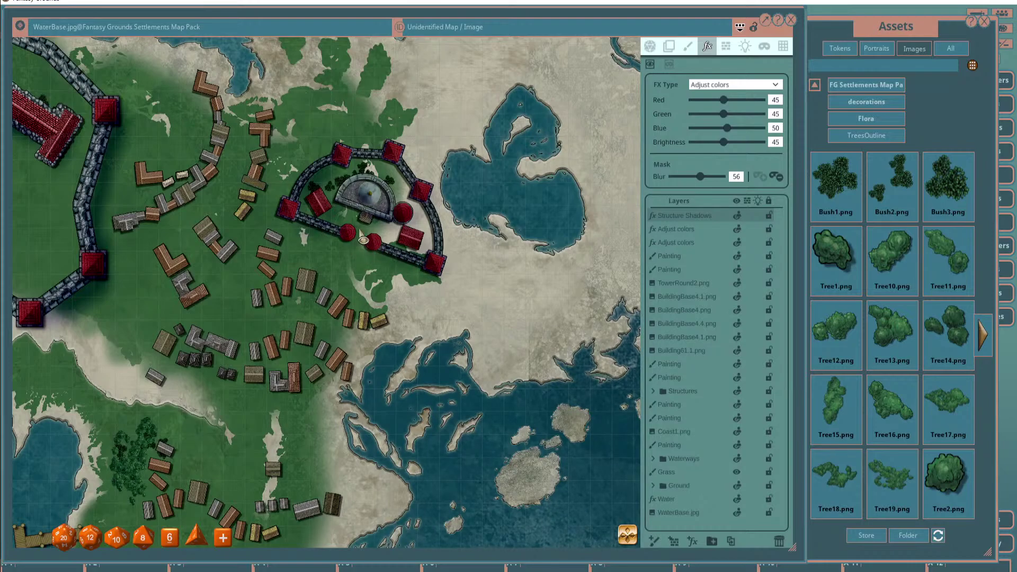
pyautogui.scroll(-5, 438, 261)
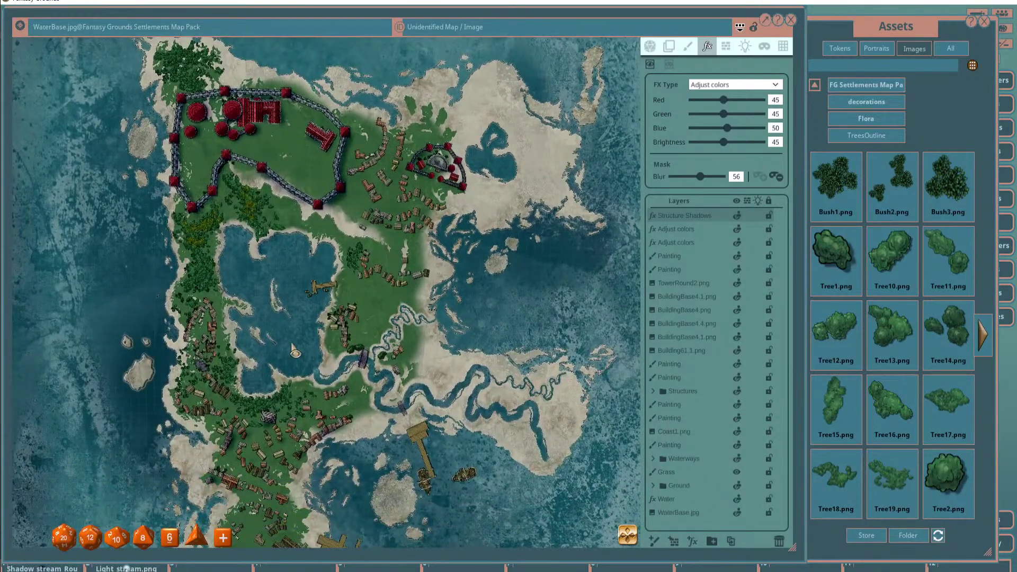
pyautogui.scroll(5, 307, 368)
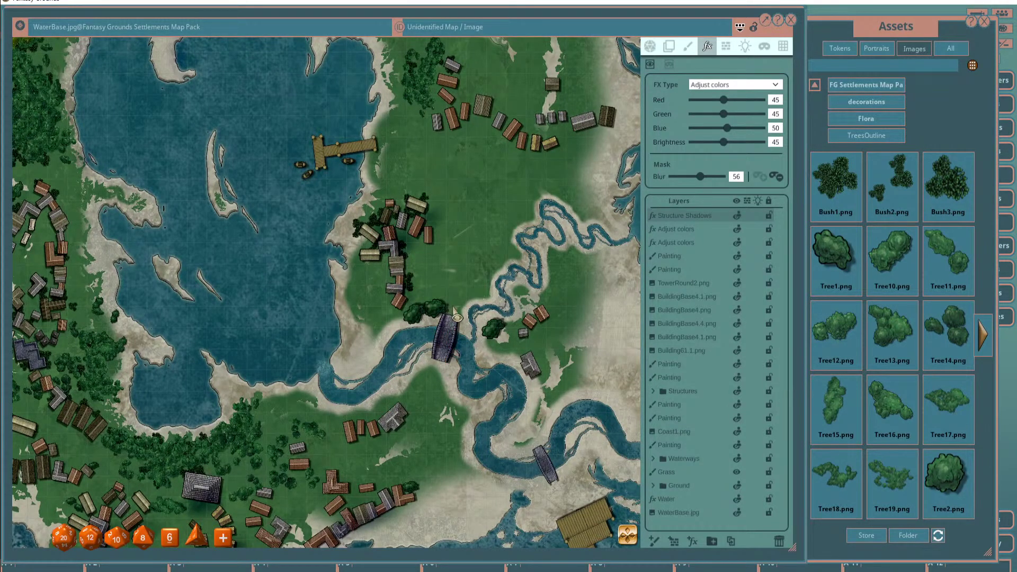
pyautogui.scroll(-5, 459, 339)
pyautogui.scroll(4, 385, 276)
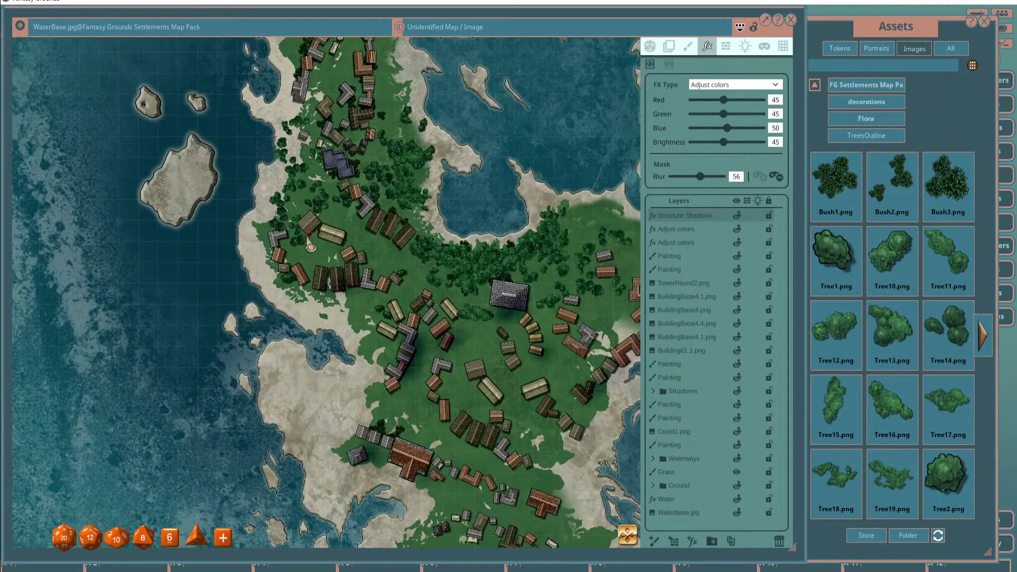
pyautogui.moveTo(277, 247); pyautogui.dragTo(291, 237)
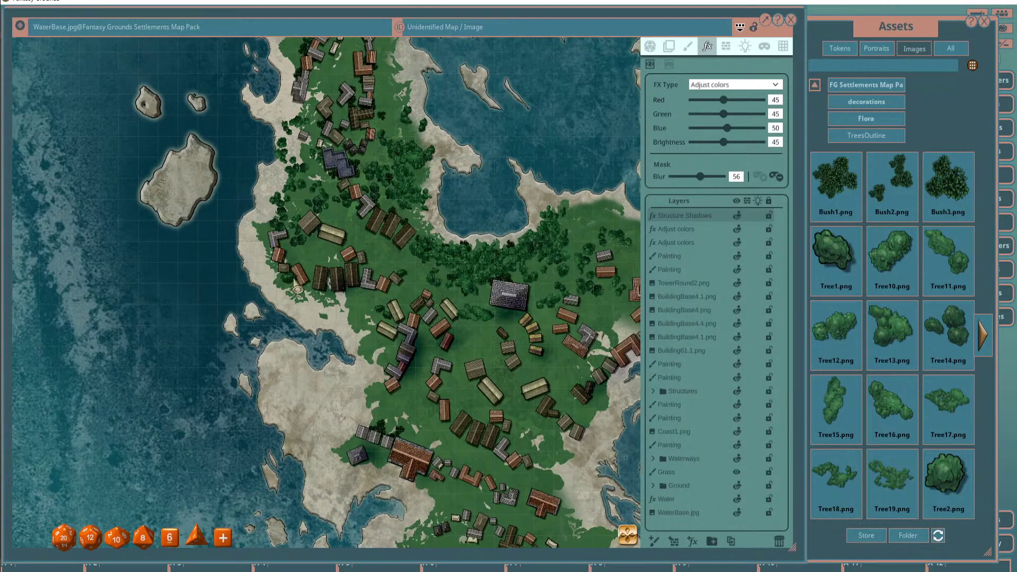
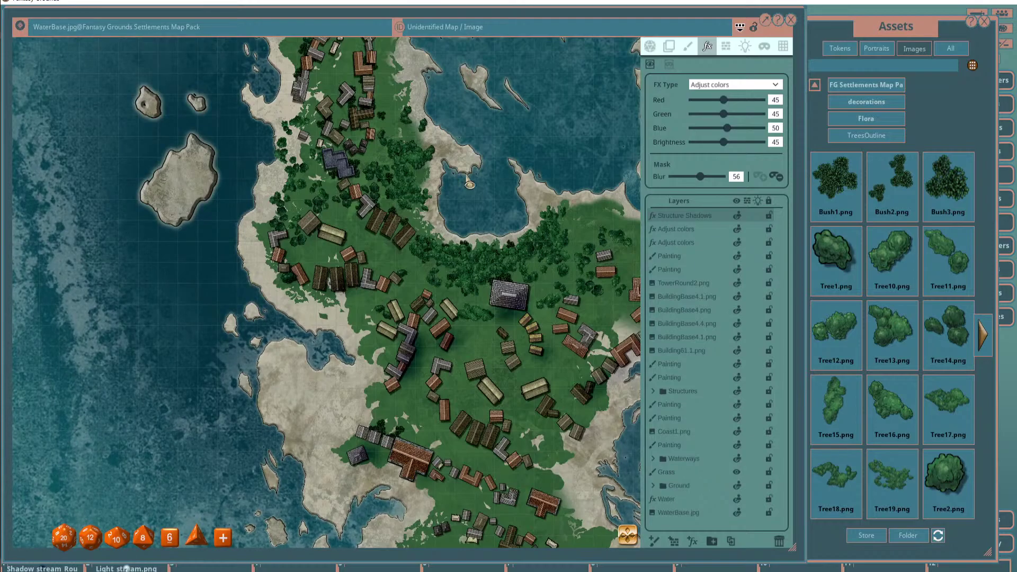
pyautogui.scroll(-5, 469, 185)
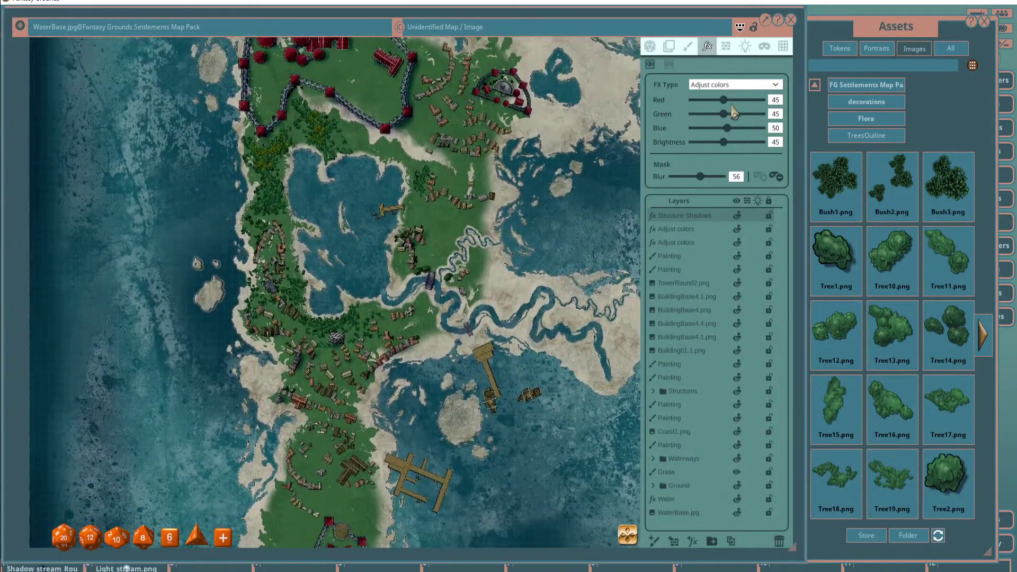
# Browse to the Structures folder in the decorations assets and filter it by "wall".
pyautogui.click(866, 101)
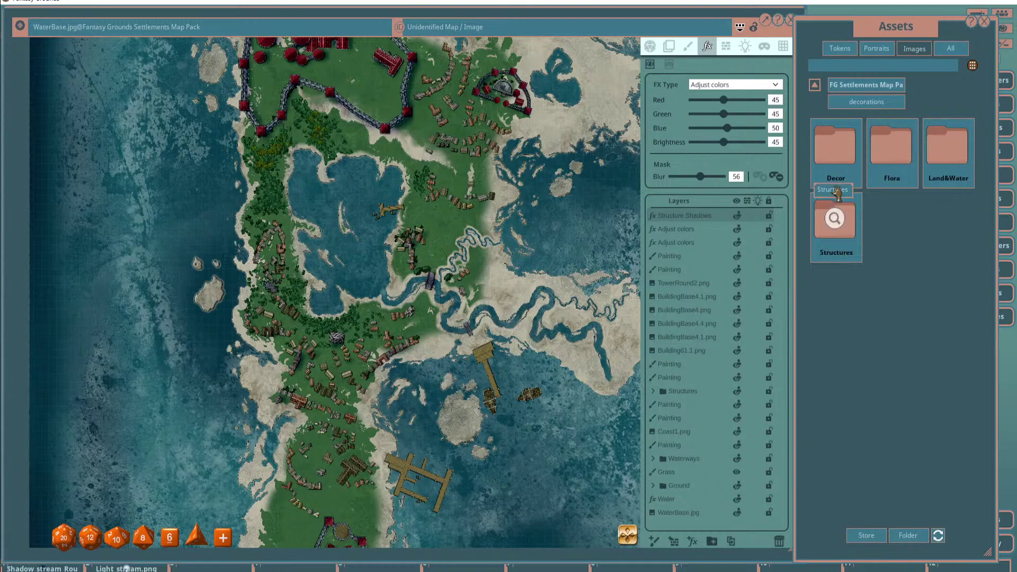
pyautogui.click(835, 225)
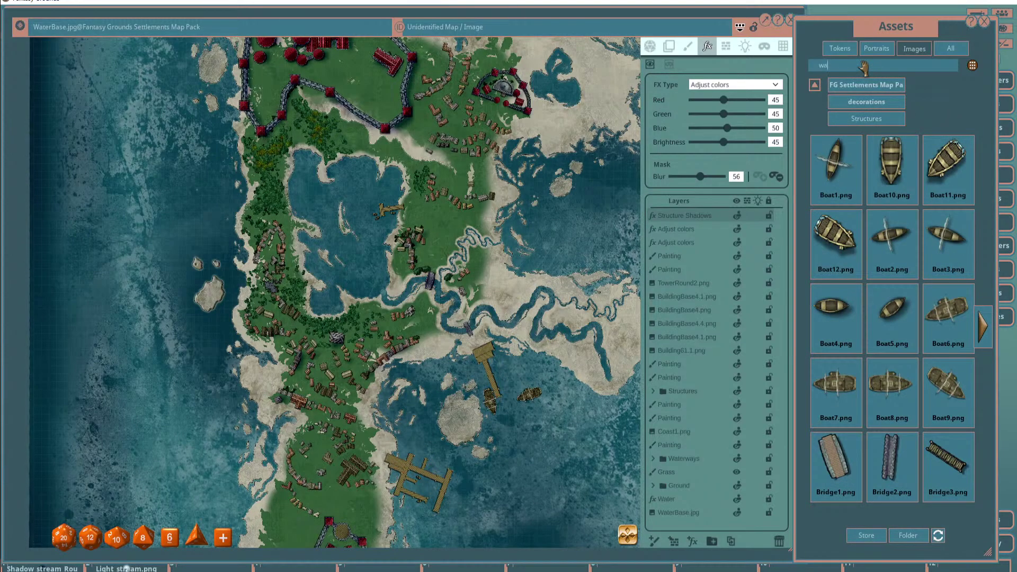
pyautogui.press('Return')
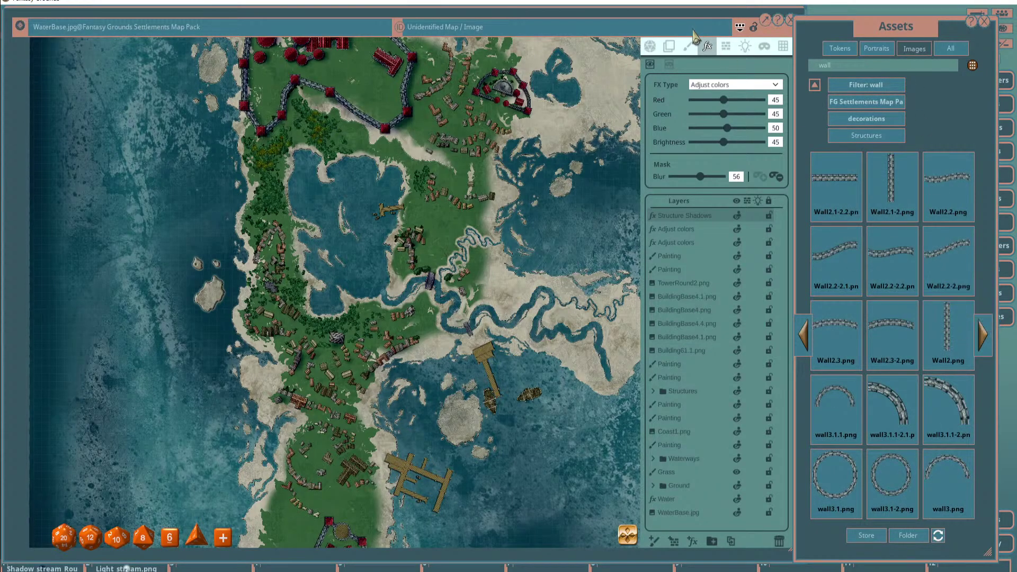
# Load Wall2.png as the painting brush and enlarge it to 2.1 by 11.6.
pyautogui.scroll(3, 488, 153)
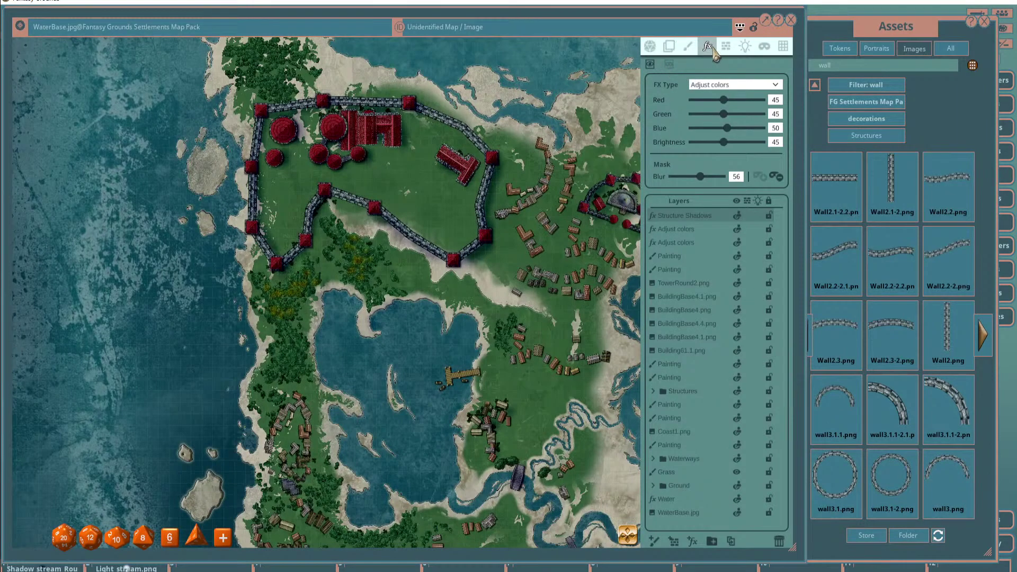
pyautogui.click(688, 47)
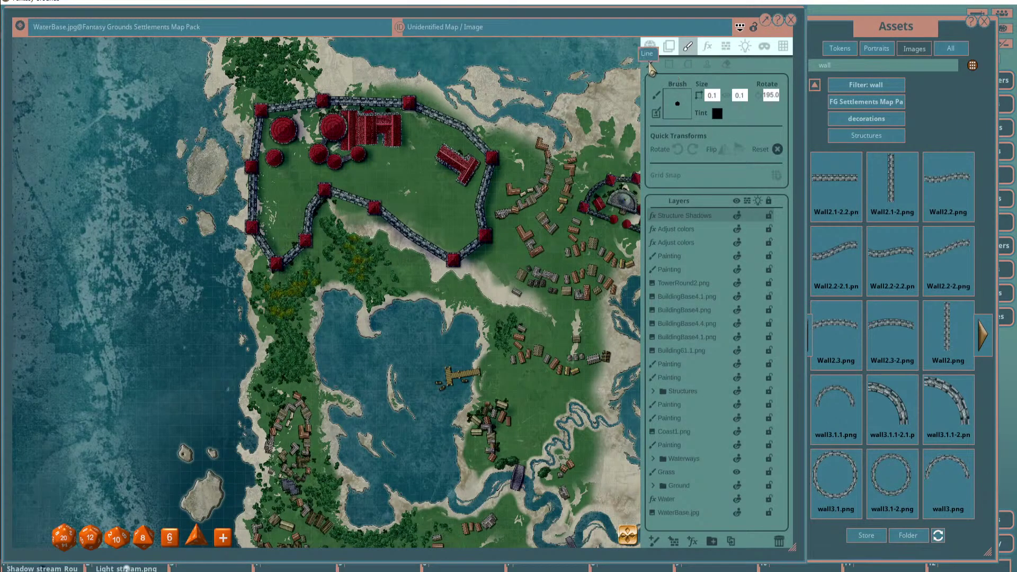
pyautogui.click(946, 331)
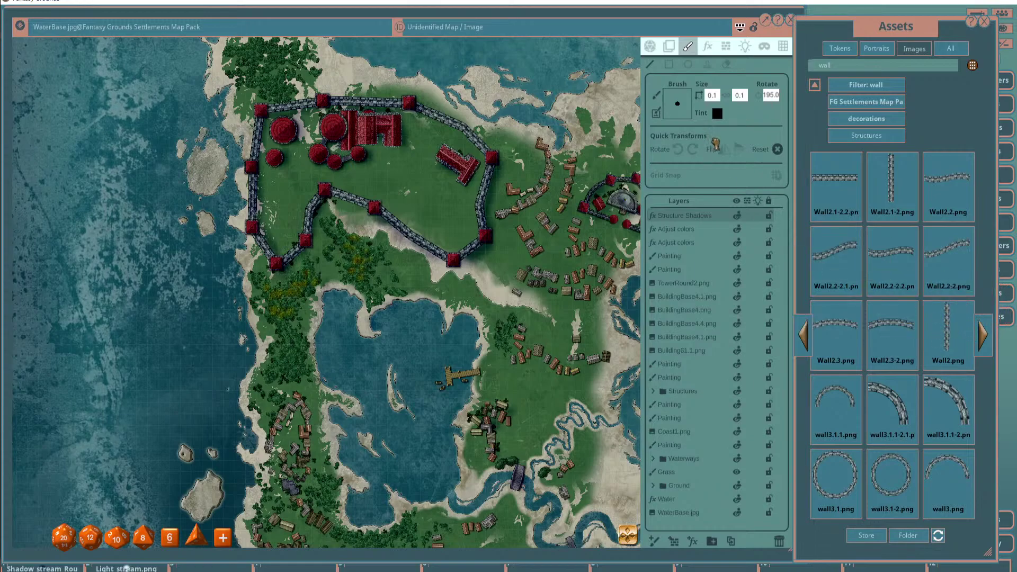
pyautogui.moveTo(790, 162); pyautogui.dragTo(670, 114)
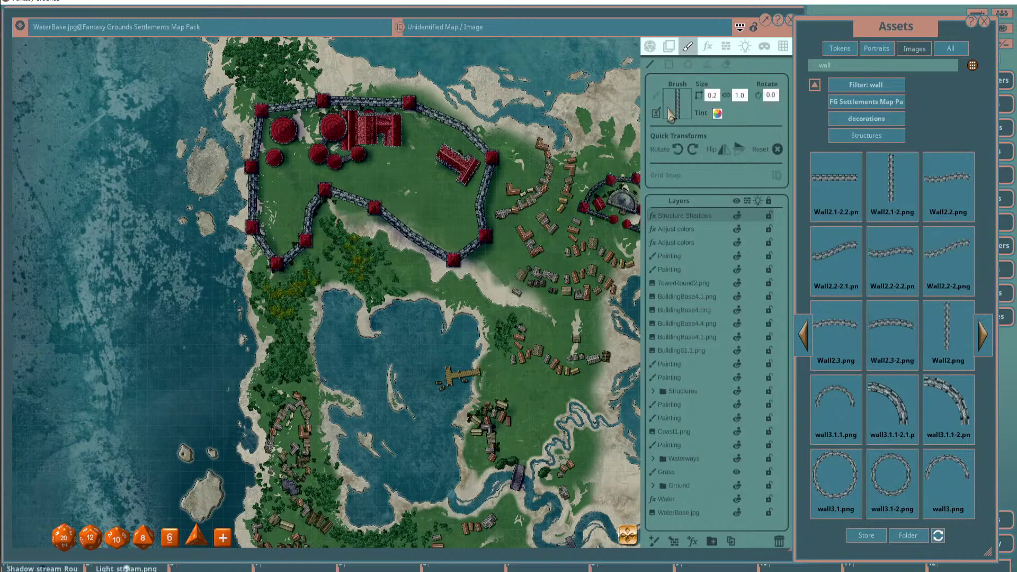
pyautogui.scroll(5, 190, 185)
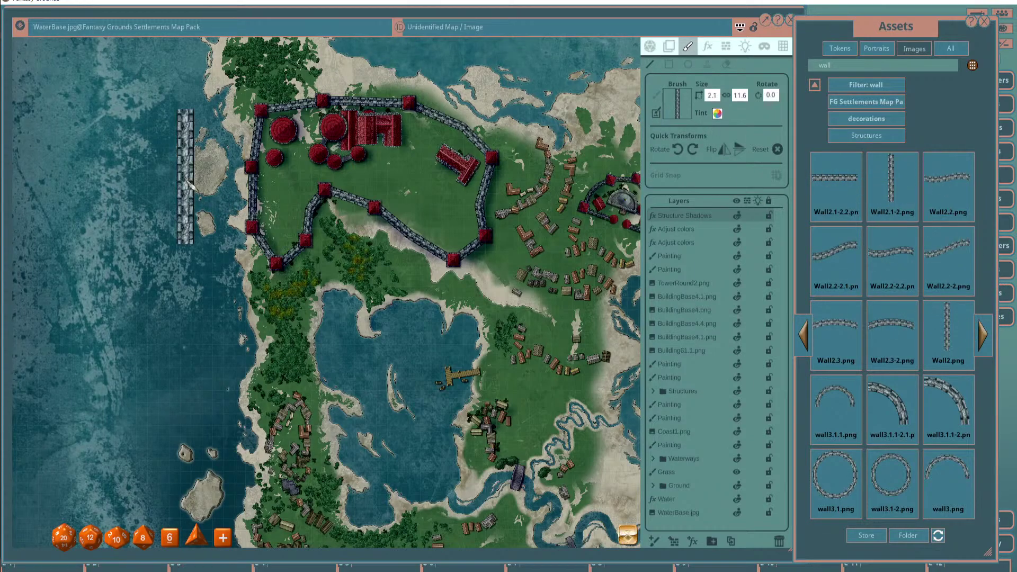
# Reduce the wall brush to 1.3 by 7.5 and paint a large closed wall loop in the sea west of the peninsula.
pyautogui.moveTo(184, 177)
pyautogui.mouseDown()
pyautogui.moveTo(363, 231)
pyautogui.moveTo(364, 122)
pyautogui.mouseUp()
pyautogui.scroll(-2, 335, 167)
pyautogui.moveTo(335, 167); pyautogui.dragTo(381, 262)
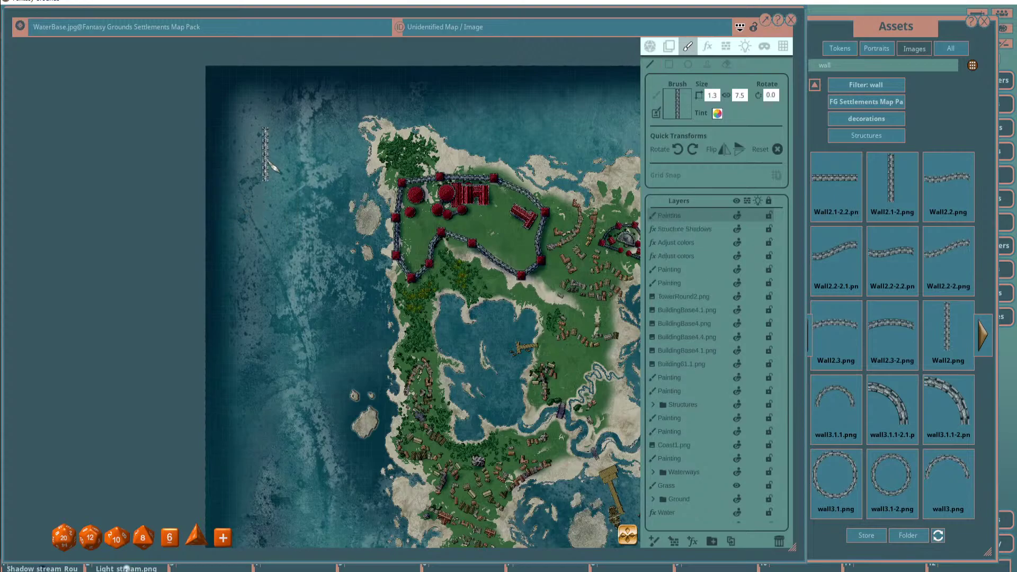
pyautogui.moveTo(265, 157)
pyautogui.mouseDown()
pyautogui.moveTo(247, 228)
pyautogui.moveTo(314, 319)
pyautogui.mouseUp()
pyautogui.moveTo(342, 217)
pyautogui.mouseDown()
pyautogui.moveTo(373, 142)
pyautogui.moveTo(296, 98)
pyautogui.moveTo(267, 125)
pyautogui.moveTo(272, 159)
pyautogui.mouseUp()
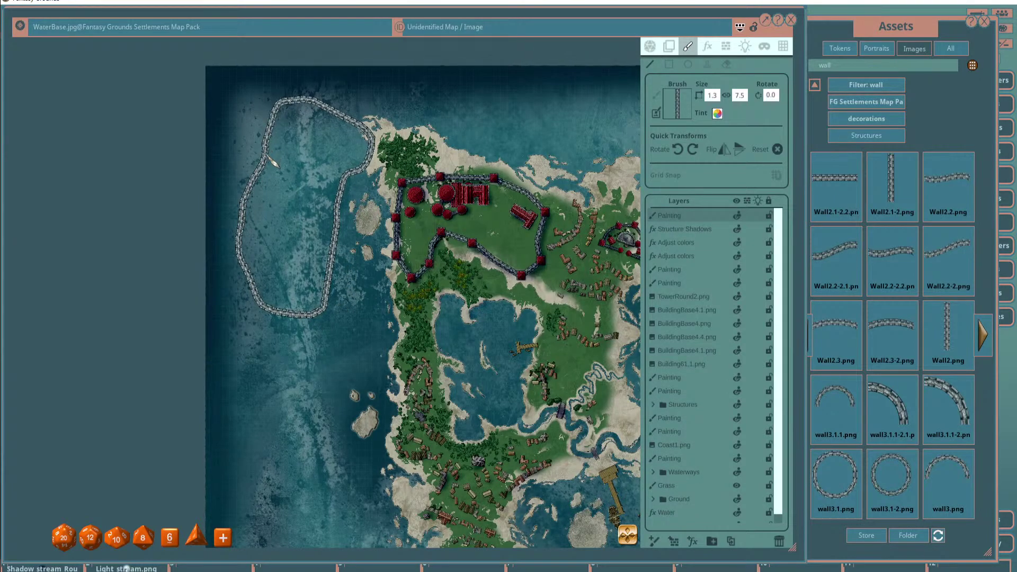
# Erase a gap in the southern end of the wall loop with the eraser at size 1.0.
pyautogui.scroll(-2, 279, 291)
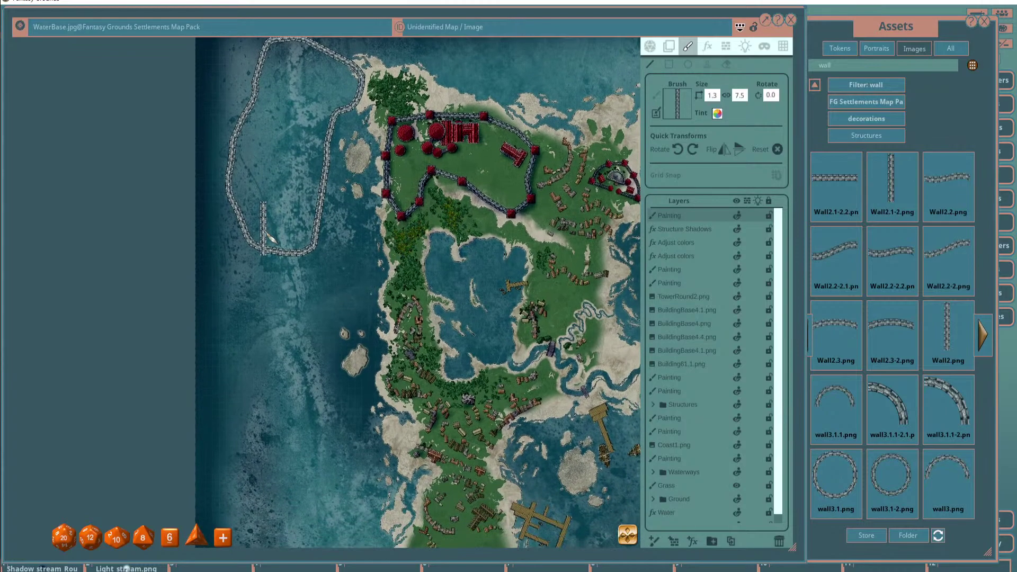
pyautogui.click(699, 93)
pyautogui.scroll(3, 272, 191)
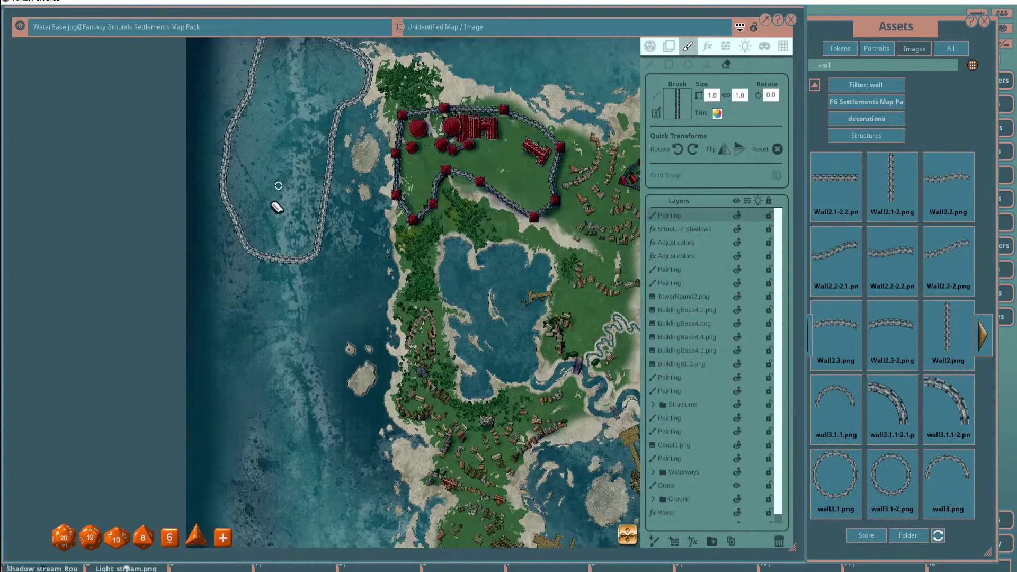
pyautogui.scroll(-2, 186, 201)
pyautogui.scroll(3, 248, 238)
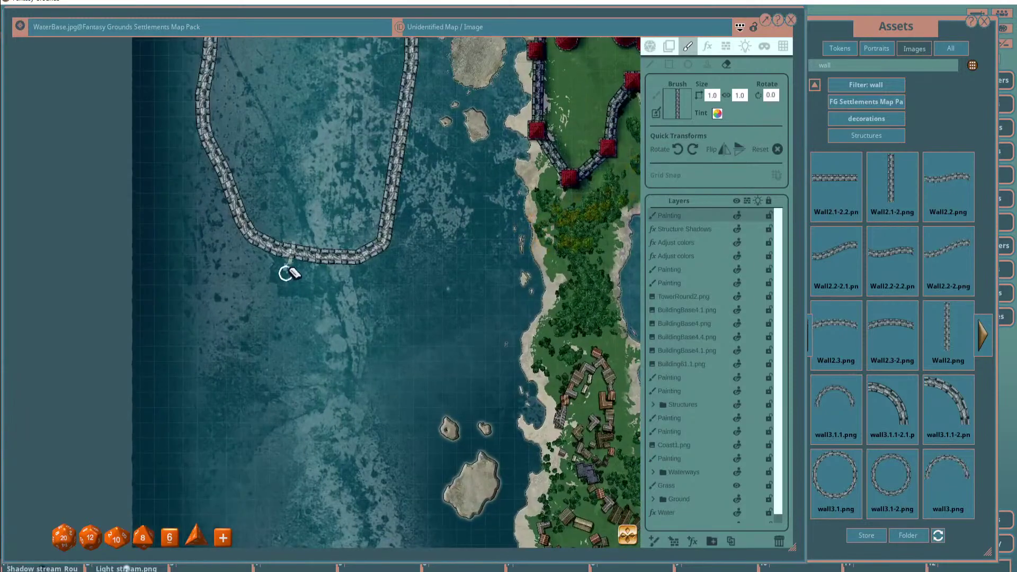
pyautogui.scroll(-5, 306, 281)
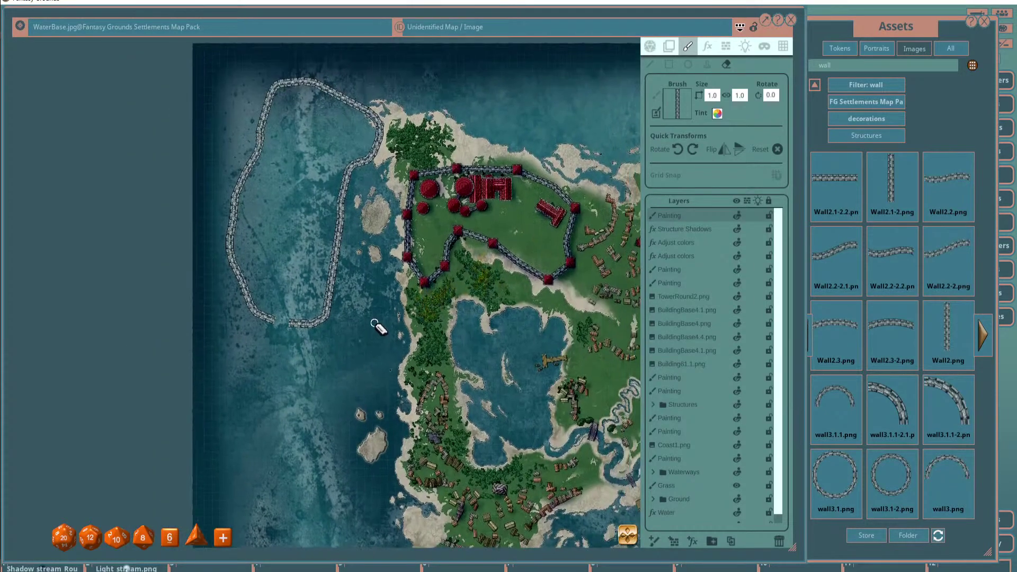
pyautogui.scroll(3, 280, 344)
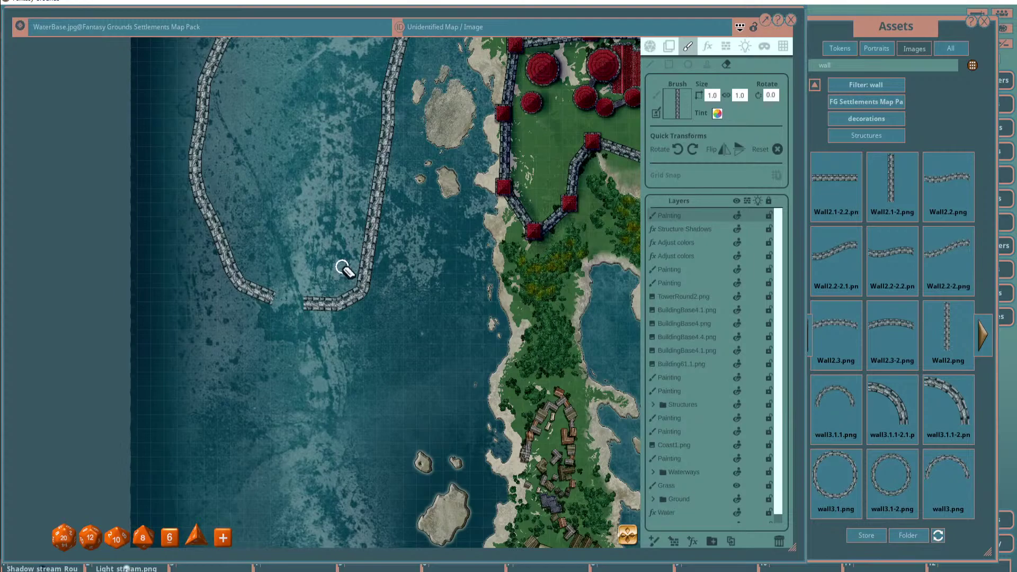
# Delete the topmost painting layer containing the wall loop drawn in the sea.
pyautogui.scroll(-1, 360, 264)
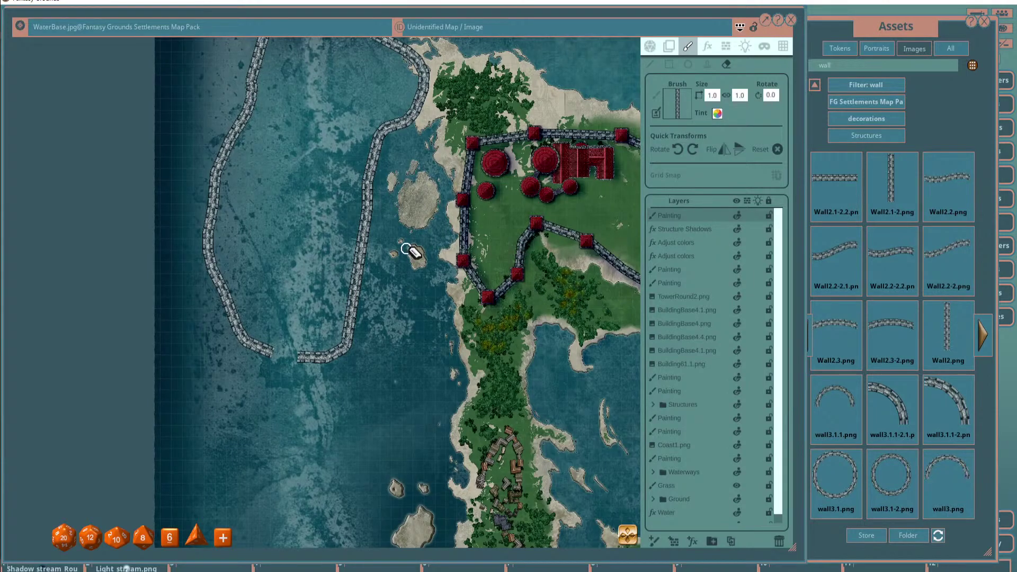
pyautogui.moveTo(414, 254); pyautogui.dragTo(408, 278)
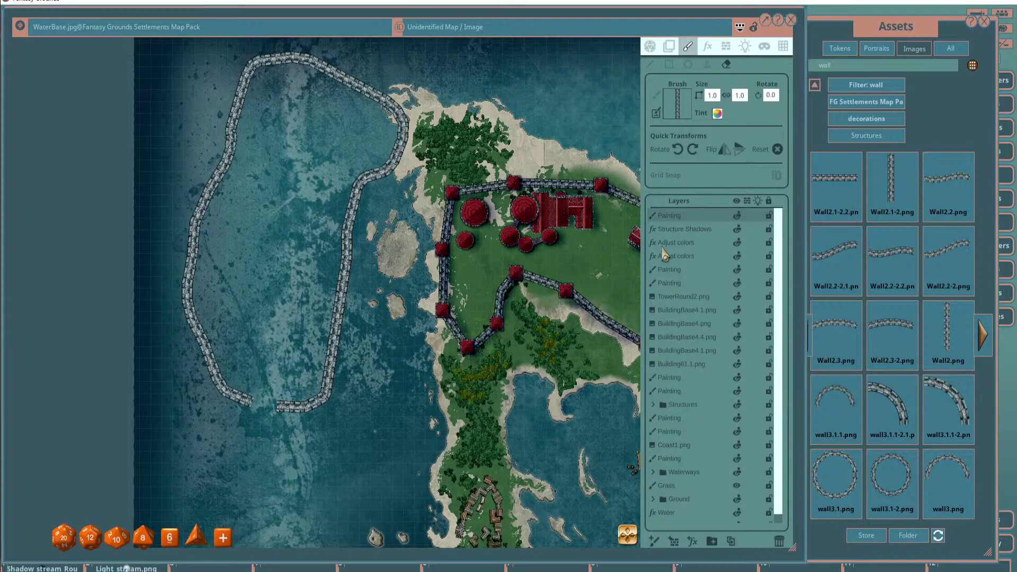
pyautogui.click(780, 540)
# Reveal the Structure Shadows effect around the large brown building just west of the southern harbour docks.
pyautogui.scroll(-5, 456, 153)
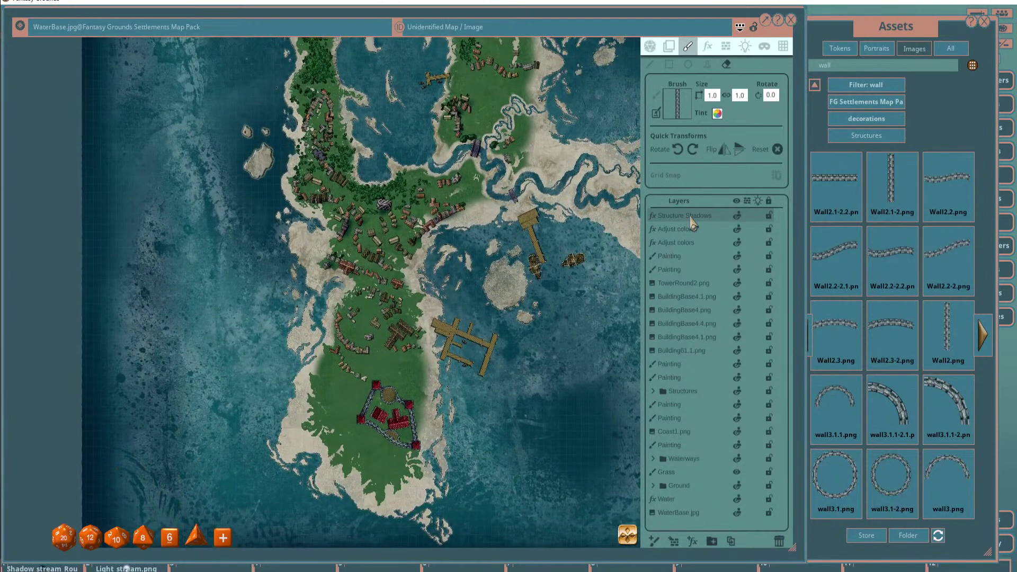
pyautogui.click(708, 47)
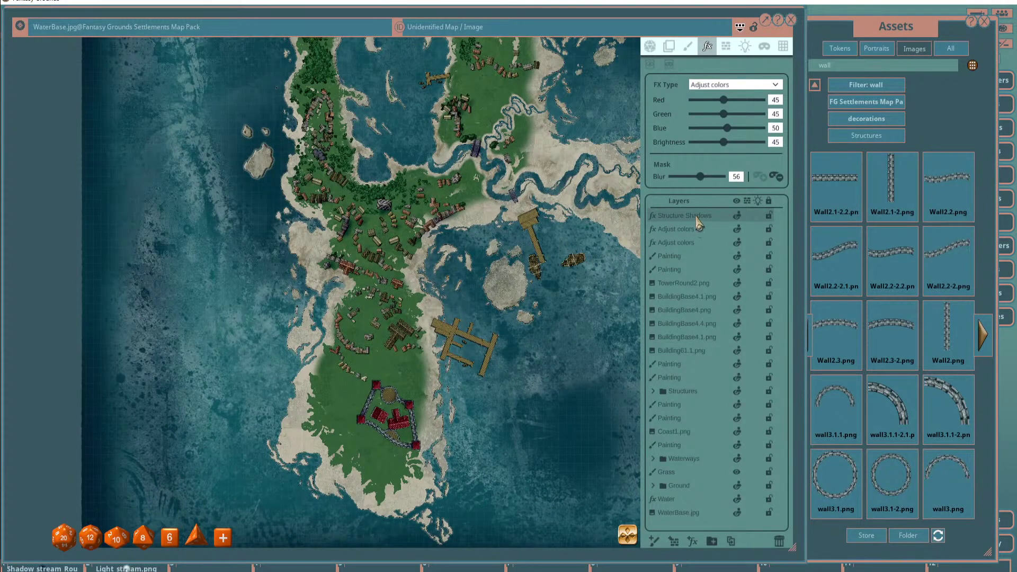
pyautogui.scroll(6, 418, 197)
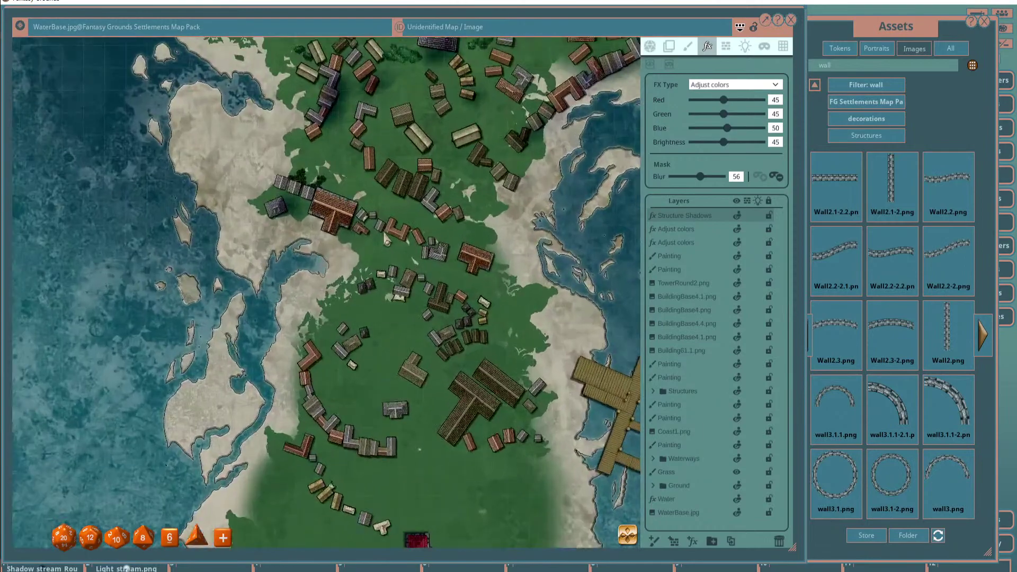
pyautogui.scroll(1, 471, 153)
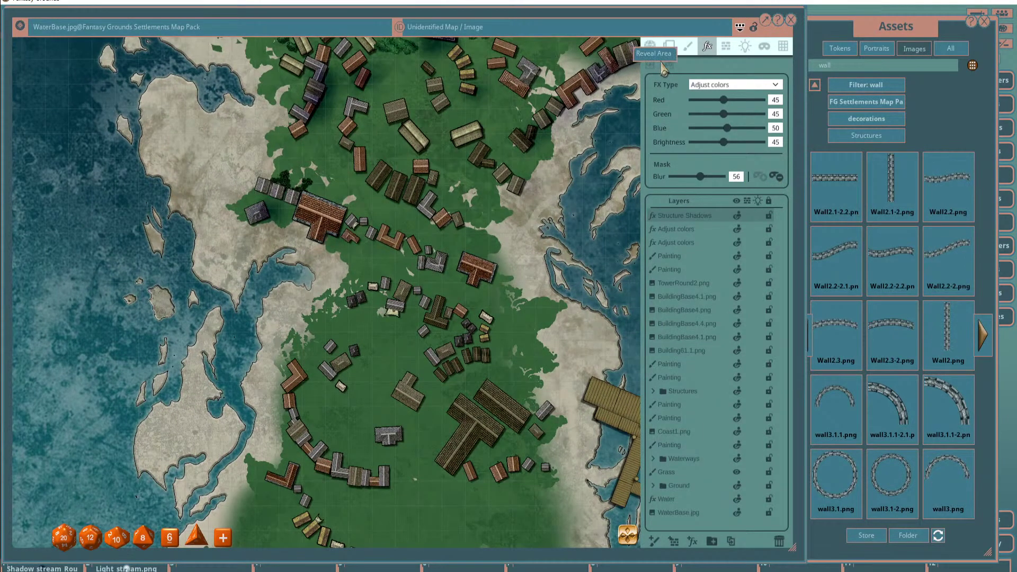
pyautogui.scroll(3, 325, 209)
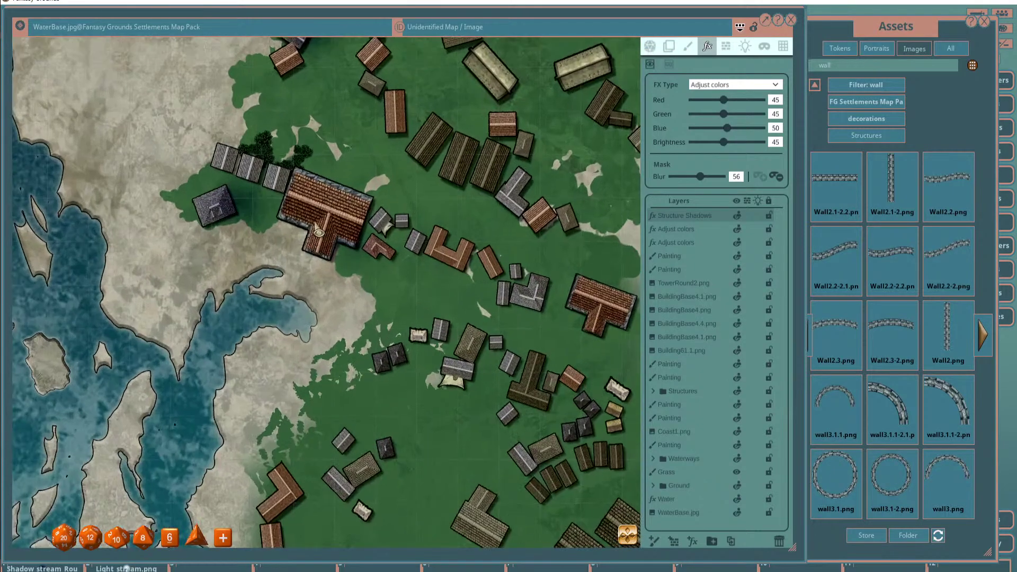
pyautogui.scroll(-5, 366, 254)
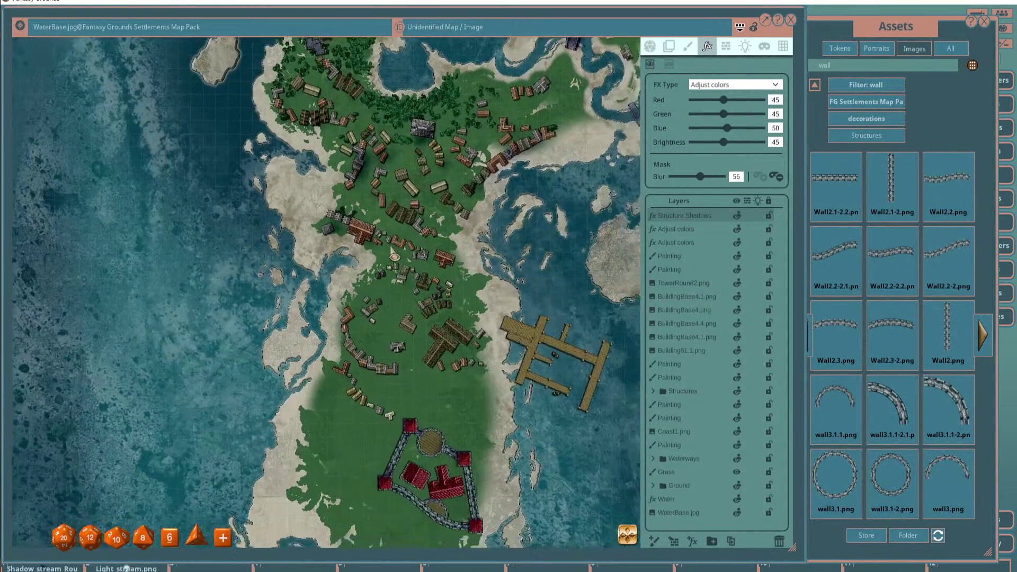
pyautogui.scroll(2, 377, 290)
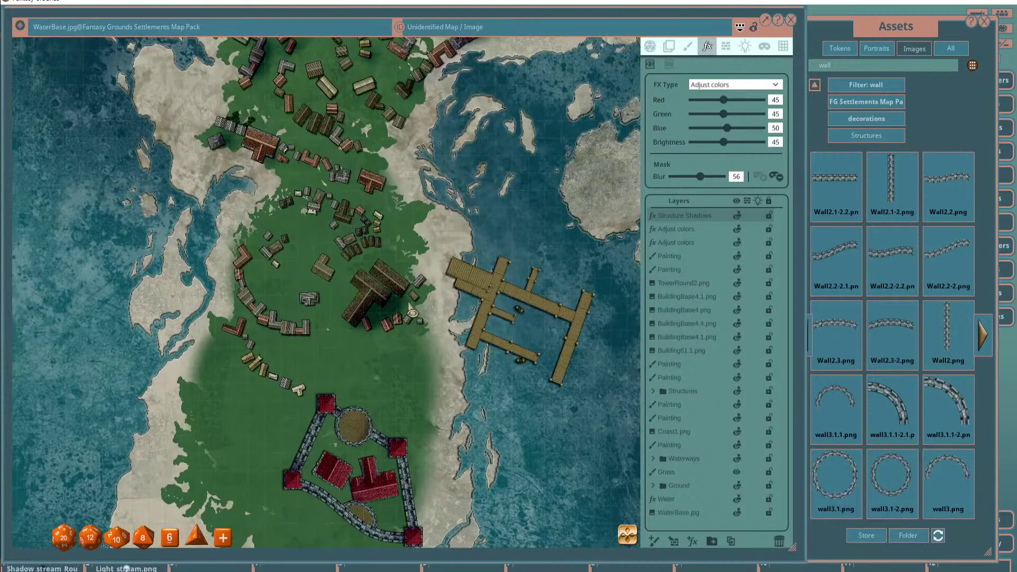
pyautogui.moveTo(391, 303)
pyautogui.mouseDown()
pyautogui.moveTo(401, 303)
pyautogui.moveTo(377, 318)
pyautogui.moveTo(393, 319)
pyautogui.moveTo(403, 295)
pyautogui.moveTo(406, 302)
pyautogui.mouseUp()
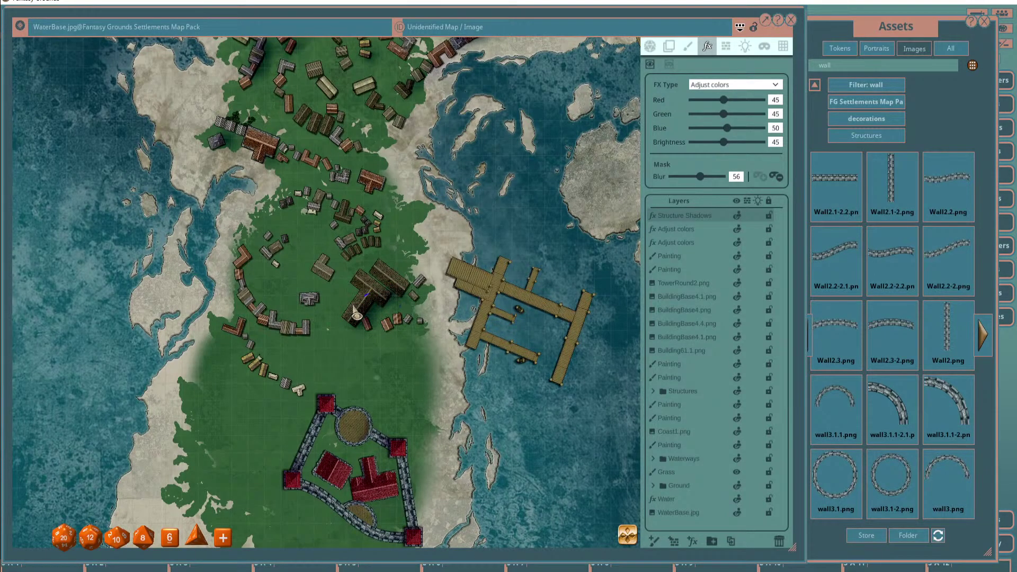
pyautogui.scroll(-5, 359, 317)
pyautogui.scroll(4, 409, 312)
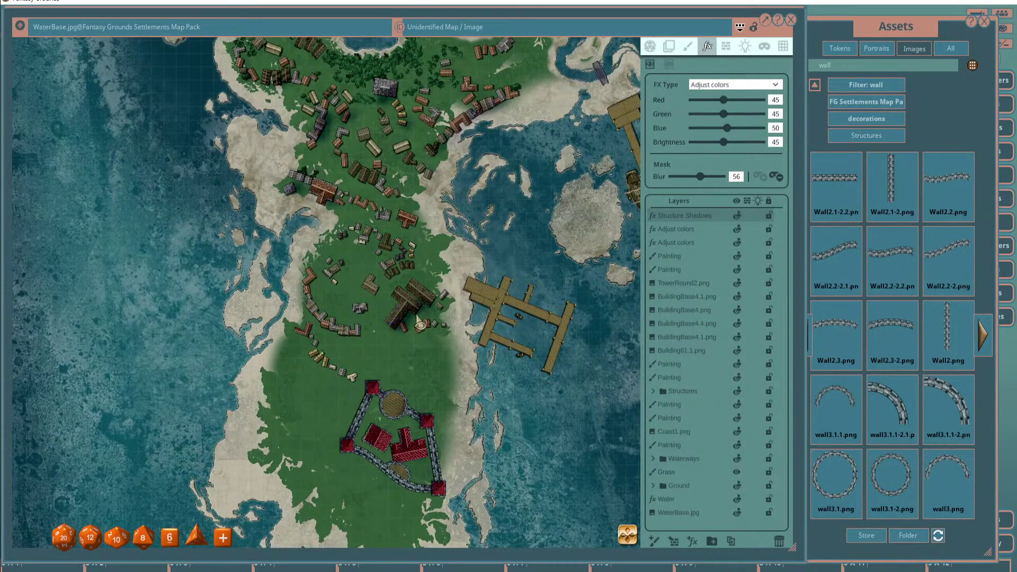
# Examine the shadowing around the southern town, the large northern walled castle and the villages to its east.
pyautogui.moveTo(406, 276); pyautogui.dragTo(406, 337)
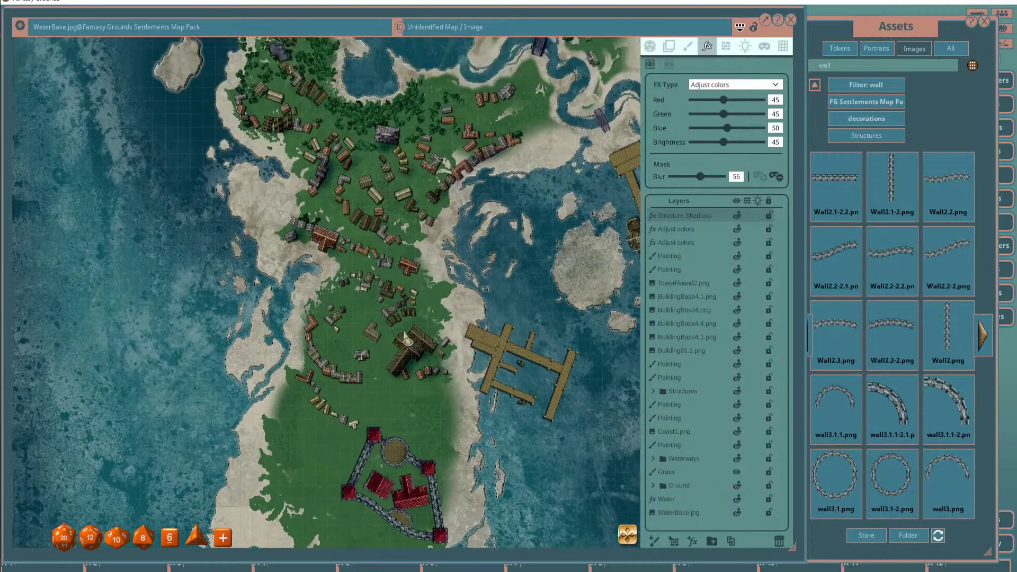
pyautogui.scroll(2, 404, 331)
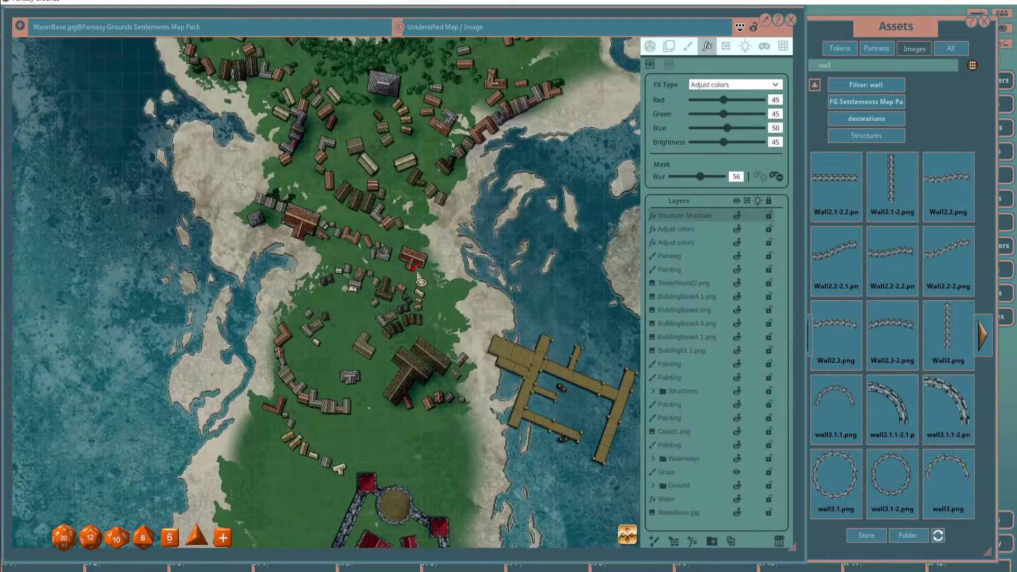
pyautogui.scroll(-3, 352, 238)
pyautogui.moveTo(353, 238); pyautogui.dragTo(339, 318)
pyautogui.scroll(1, 339, 318)
pyautogui.scroll(3, 386, 216)
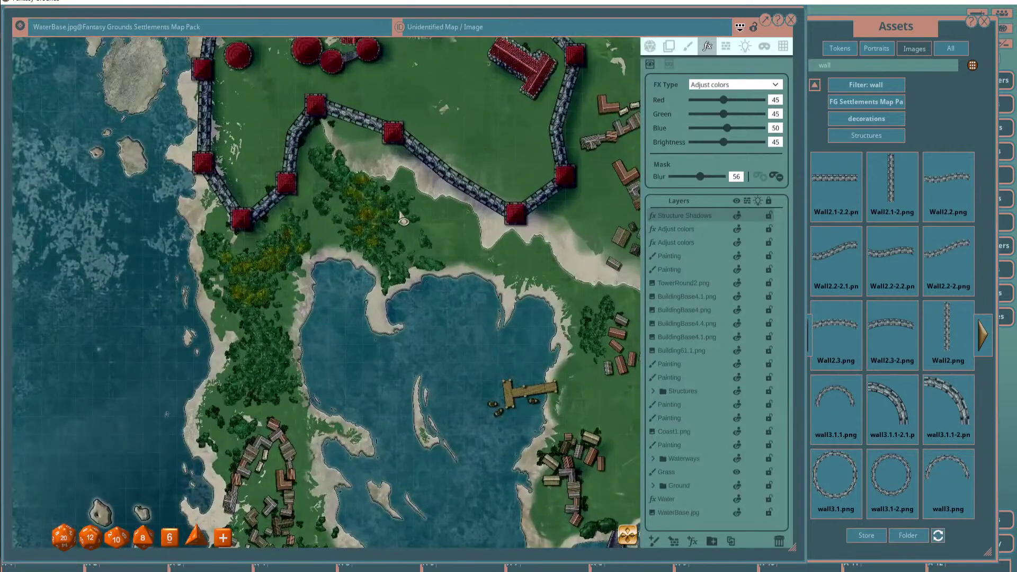
pyautogui.scroll(-3, 444, 231)
pyautogui.moveTo(444, 231); pyautogui.dragTo(405, 275)
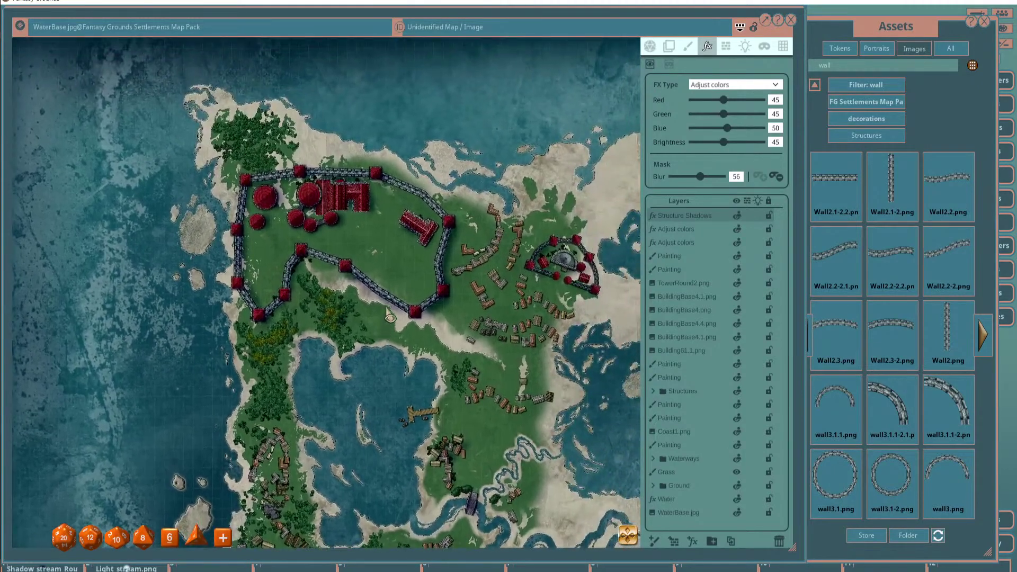
pyautogui.scroll(4, 333, 203)
pyautogui.scroll(-2, 335, 203)
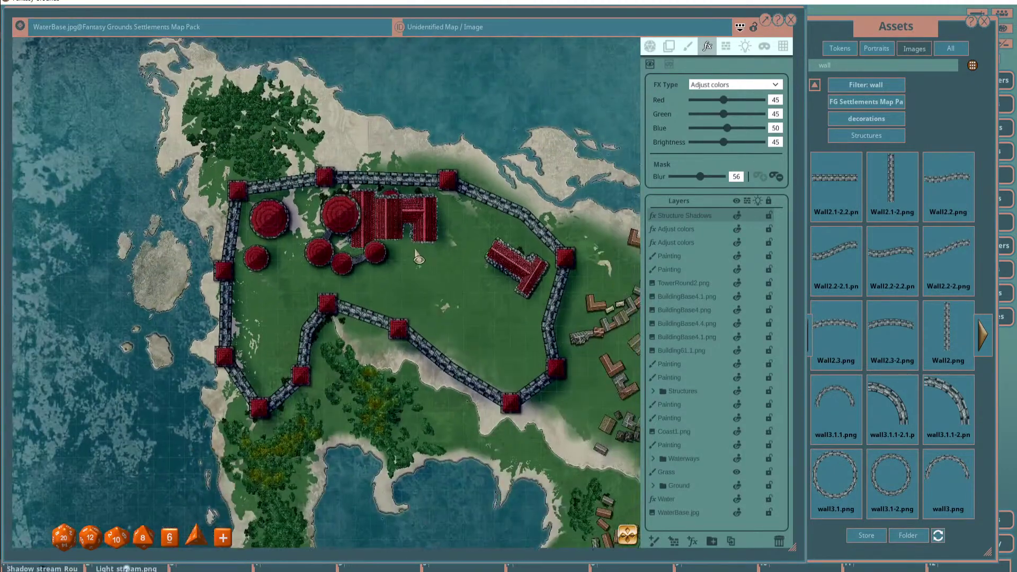
pyautogui.moveTo(529, 275); pyautogui.dragTo(383, 227)
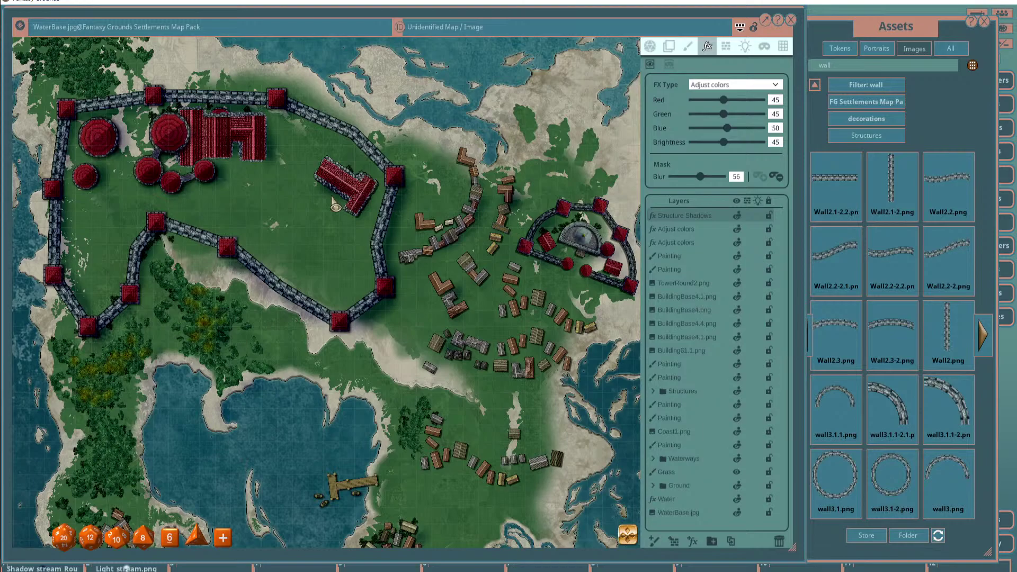
pyautogui.scroll(-2, 333, 201)
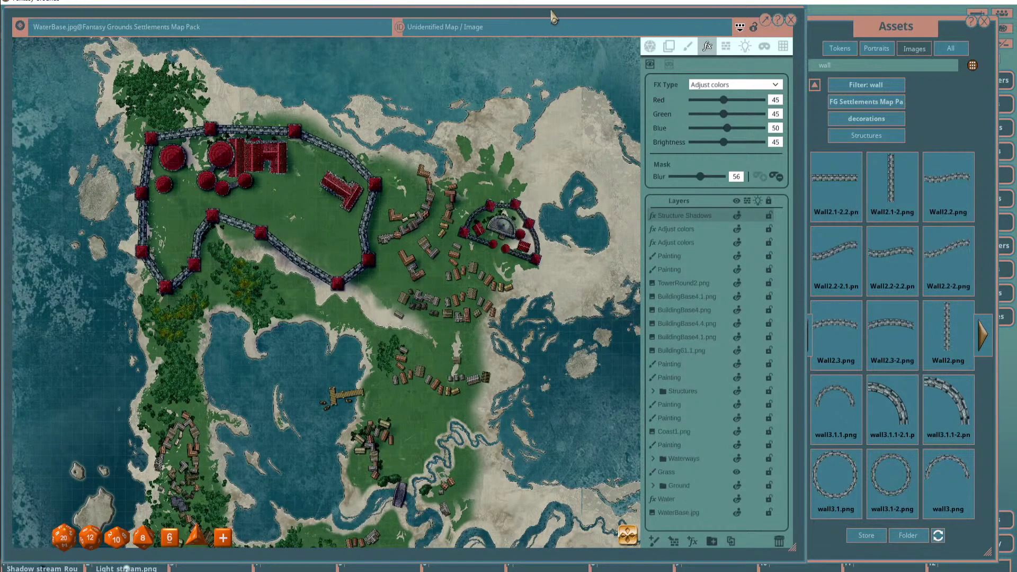
# Move the map window slightly aside and set the grid colour to opaque red, FFFF0000.
pyautogui.moveTo(552, 17); pyautogui.dragTo(573, 10)
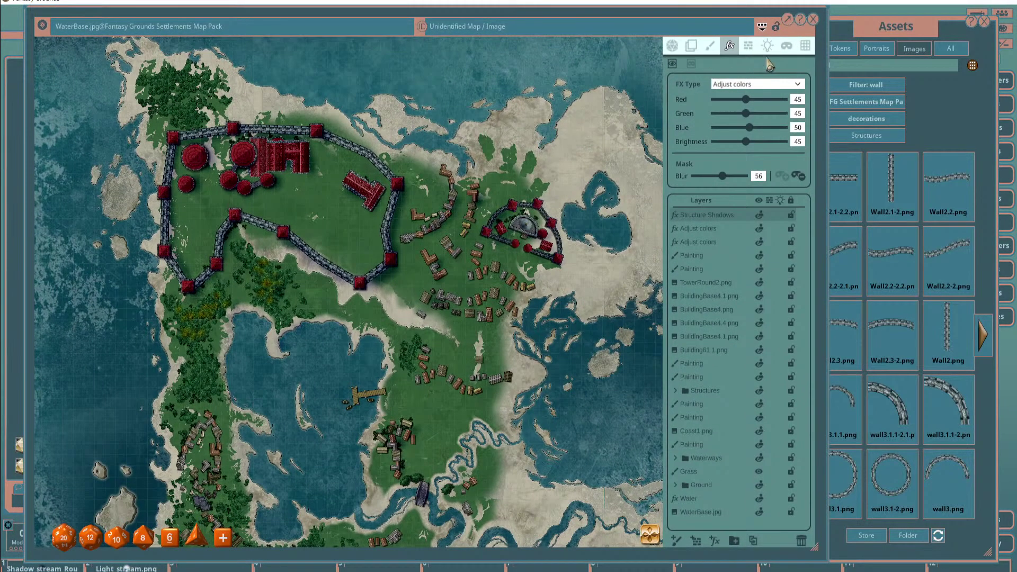
pyautogui.click(767, 46)
pyautogui.click(805, 46)
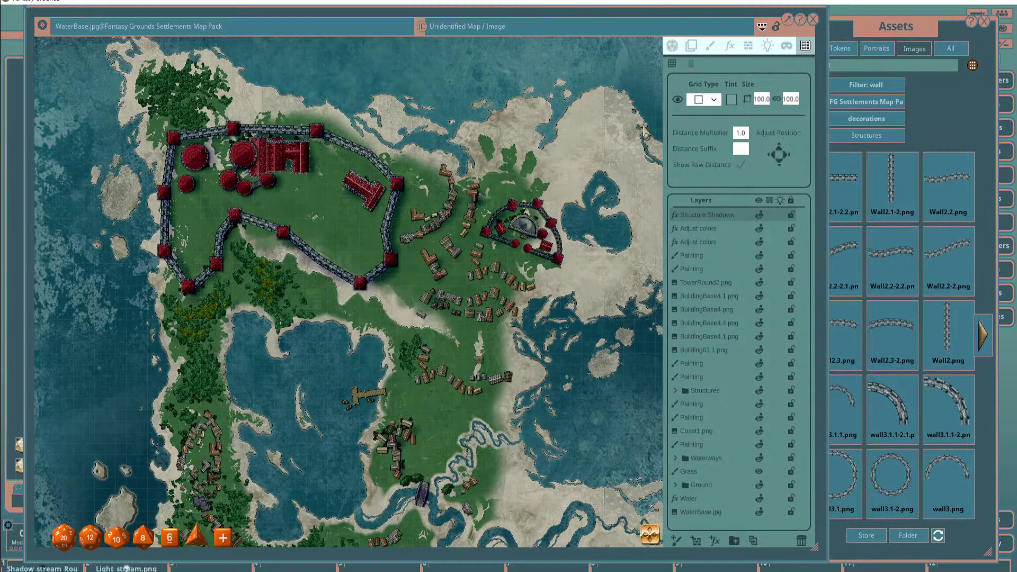
pyautogui.scroll(-1, 486, 167)
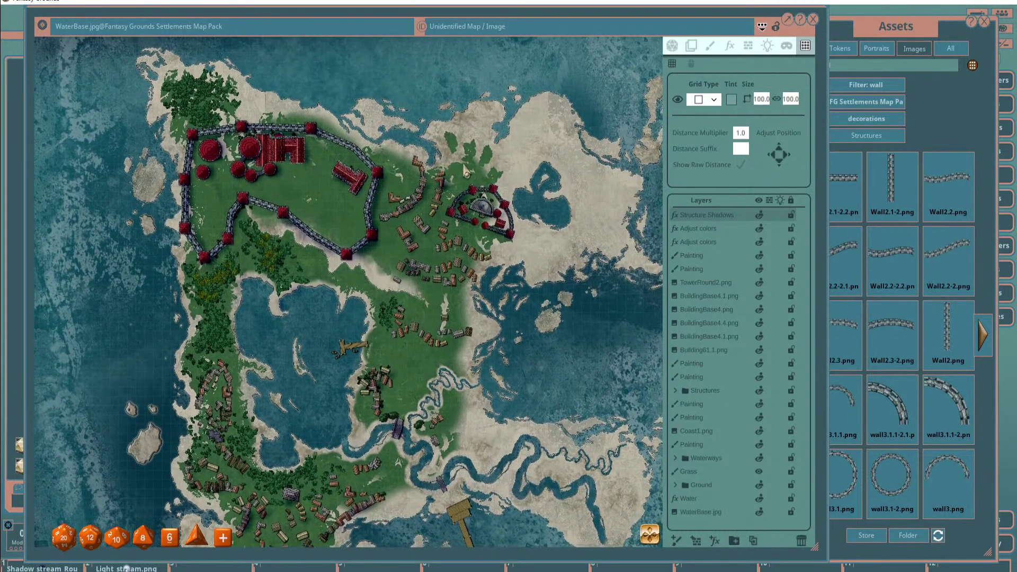
pyautogui.scroll(2, 572, 191)
pyautogui.click(731, 100)
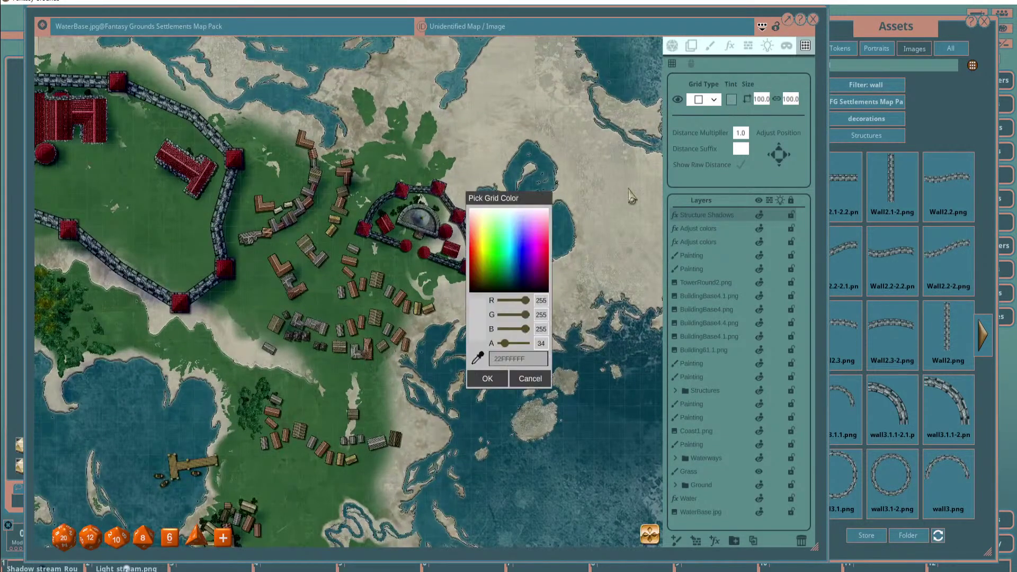
pyautogui.moveTo(510, 351); pyautogui.dragTo(609, 323)
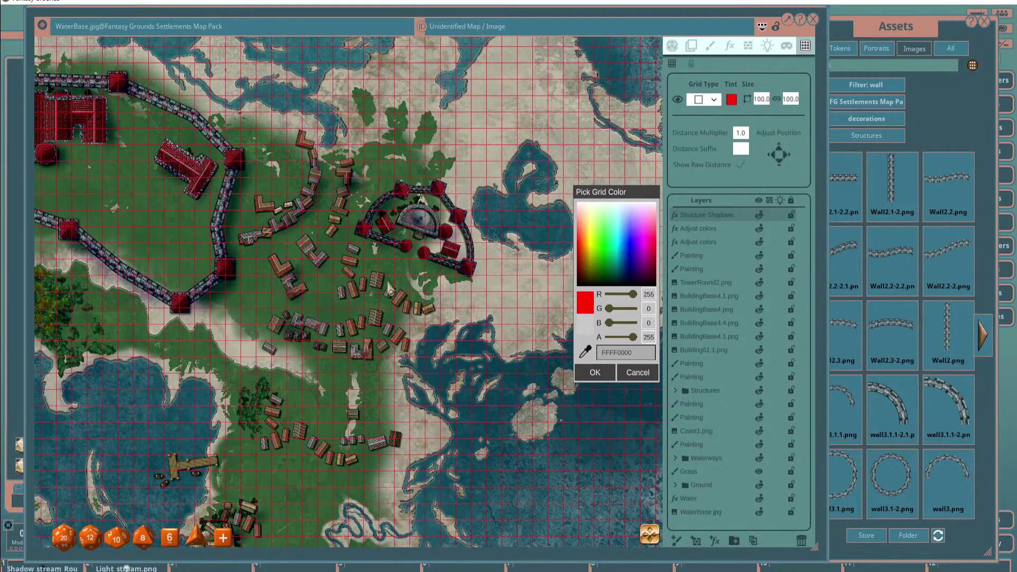
pyautogui.scroll(3, 466, 265)
pyautogui.click(595, 372)
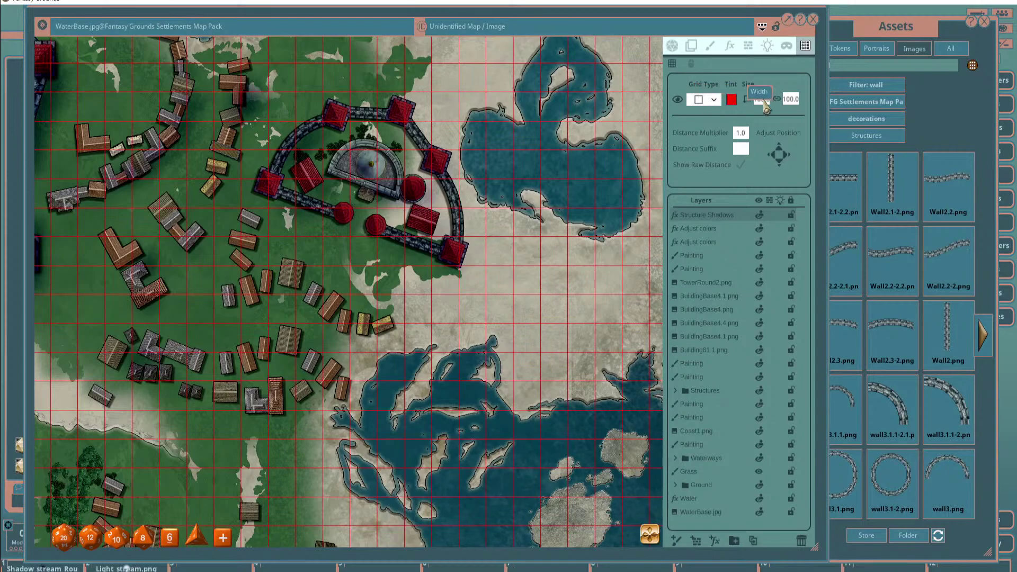
# Try a grid width of 85.2 and restore the width to 100.0.
pyautogui.scroll(3, 529, 286)
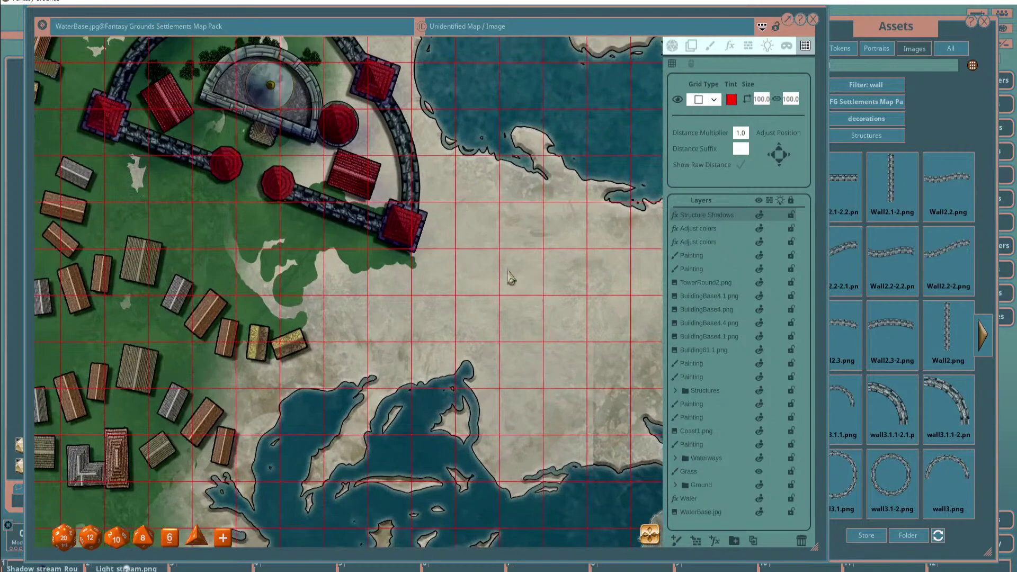
pyautogui.scroll(-3, 511, 279)
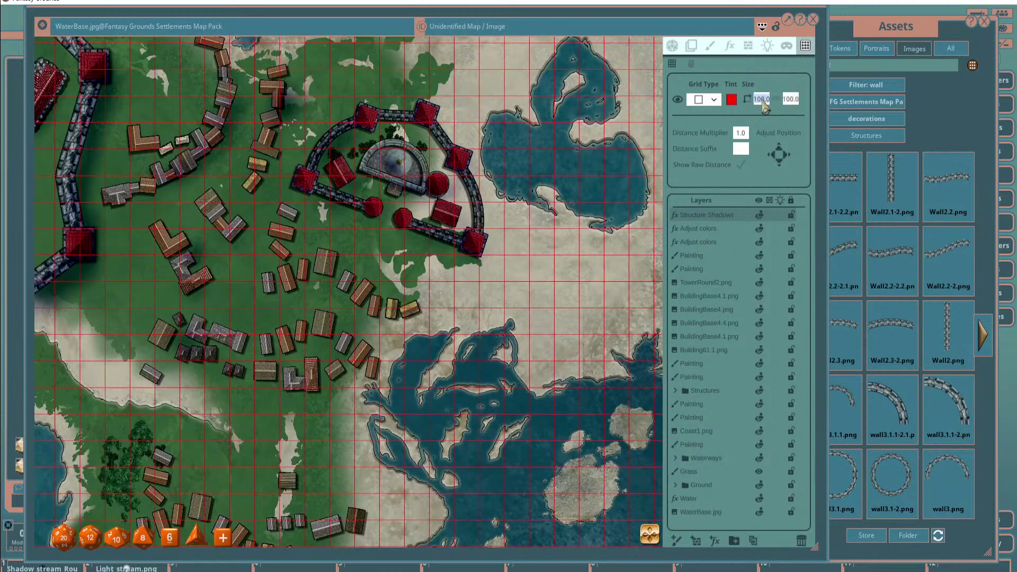
pyautogui.click(762, 99)
pyautogui.press('BackSpace')
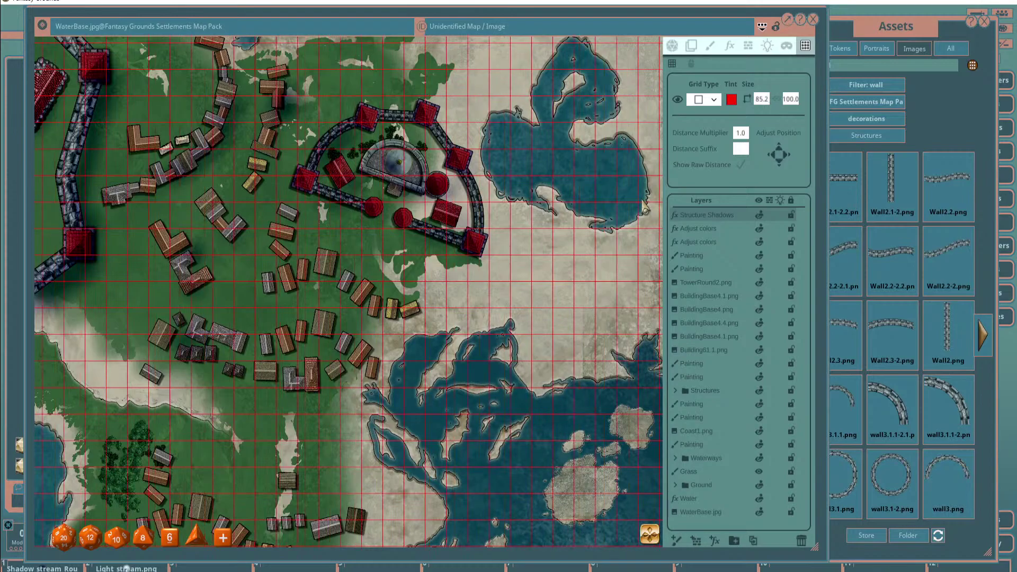
pyautogui.scroll(3, 535, 257)
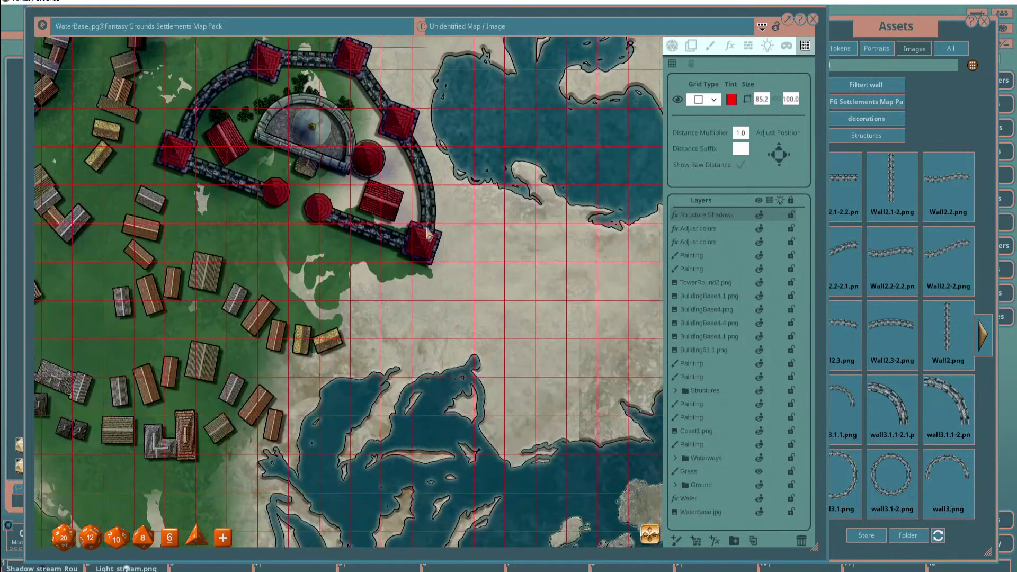
pyautogui.doubleClick(766, 100)
pyautogui.write('100.0')
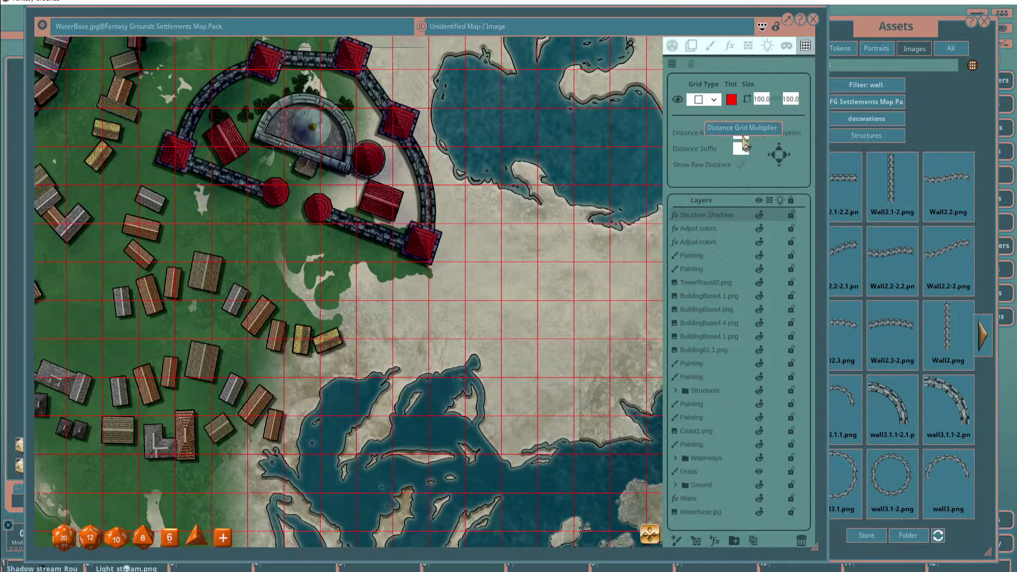
# Draw a horizontal measuring arrow about 8 grid squares long, running east below the small eastern castle.
pyautogui.click(674, 47)
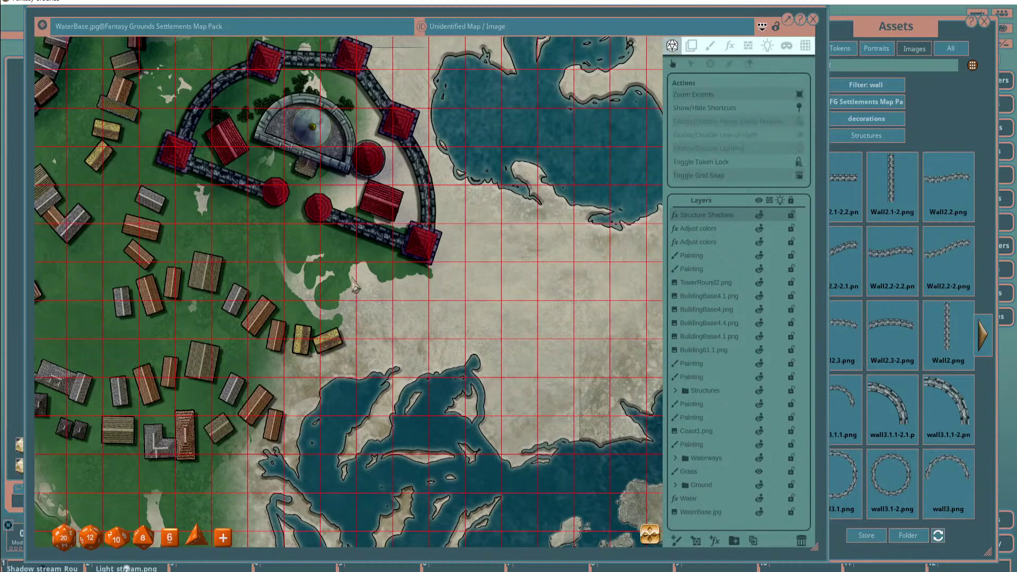
pyautogui.moveTo(246, 262); pyautogui.dragTo(570, 288)
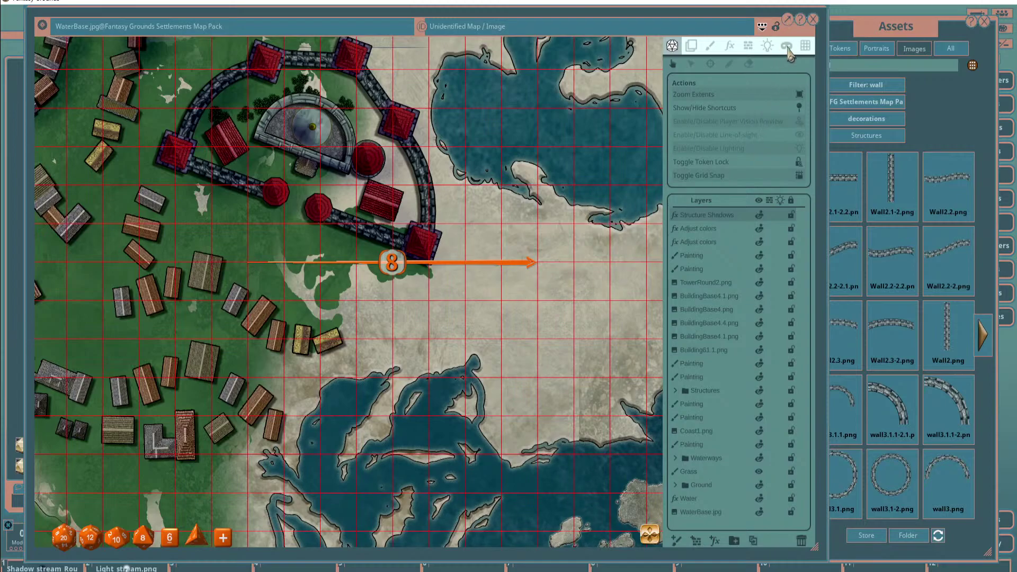
# Set the grid's distance multiplier to 5 and its distance suffix to feet.
pyautogui.click(805, 46)
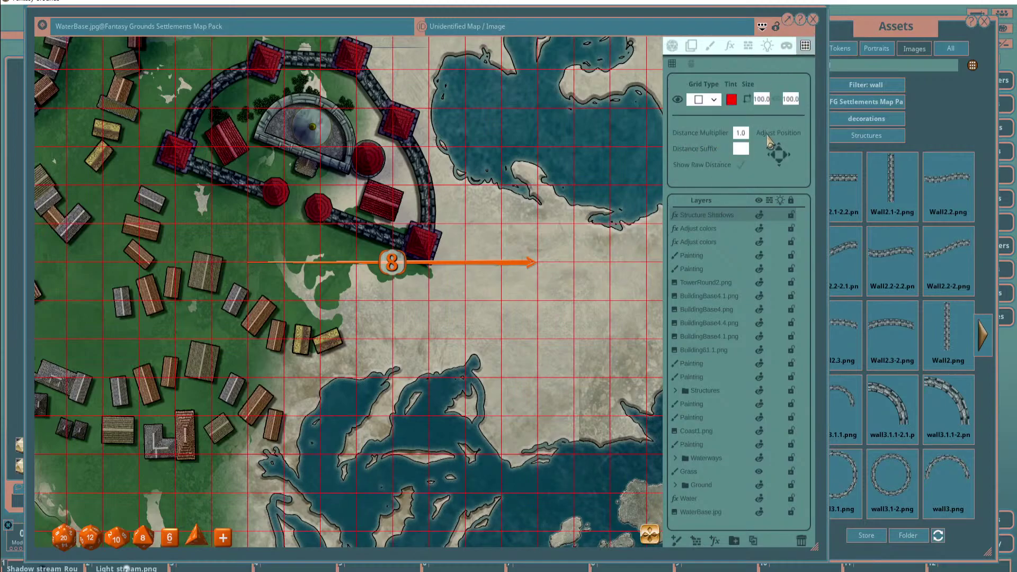
pyautogui.doubleClick(741, 133)
pyautogui.write('5')
pyautogui.press('Tab')
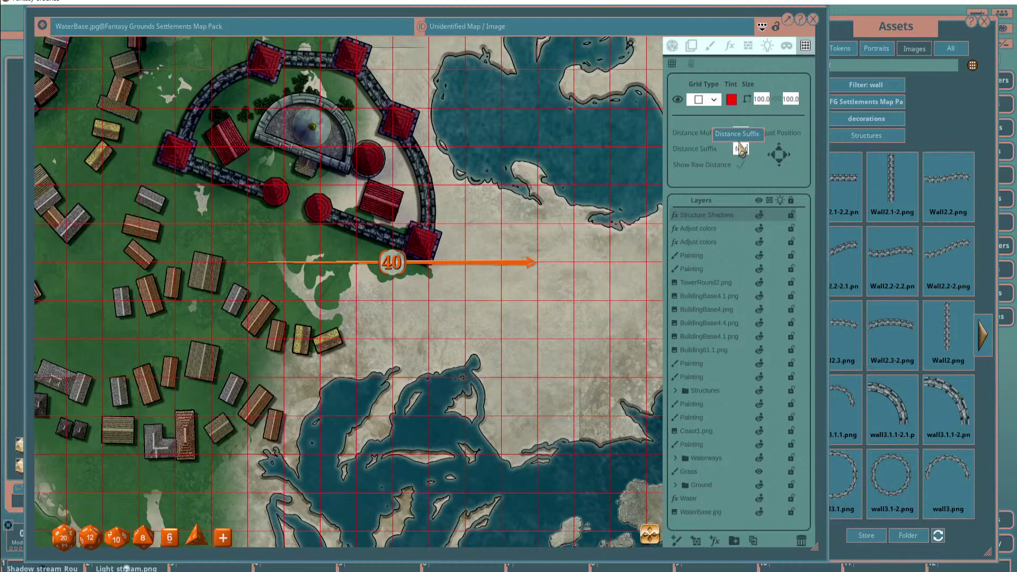
pyautogui.write('feet')
pyautogui.scroll(4, 394, 246)
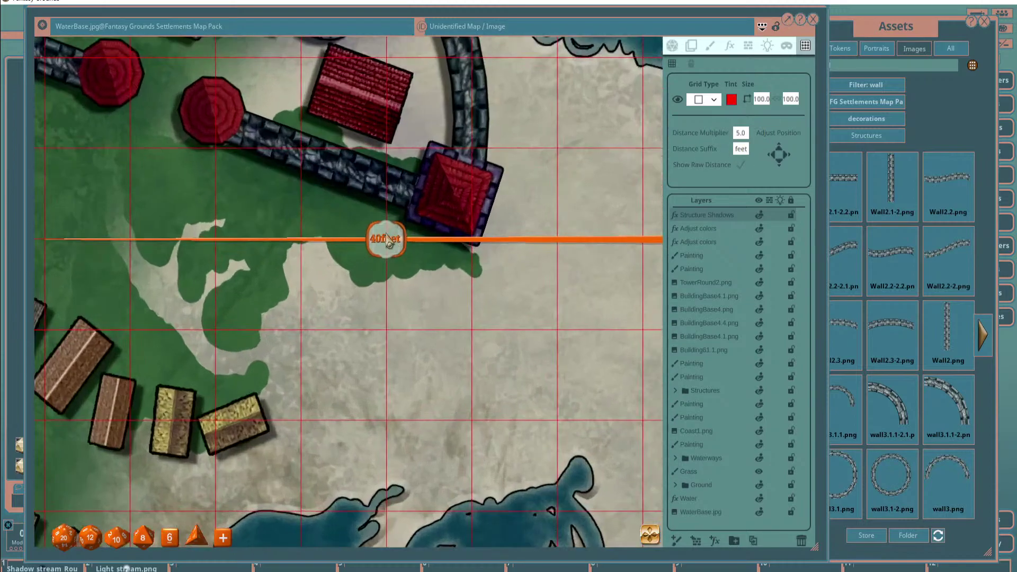
pyautogui.scroll(-2, 399, 250)
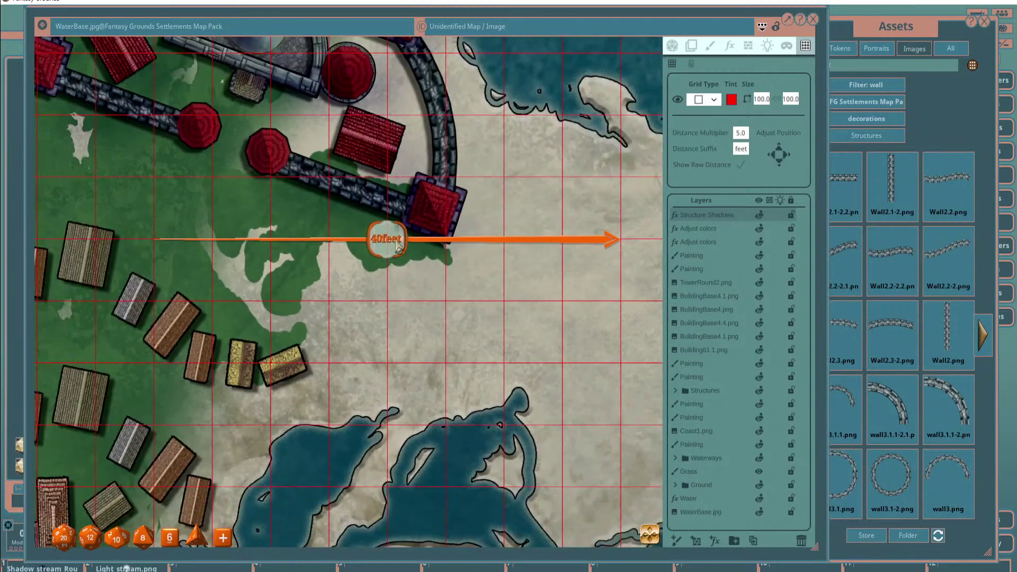
# Try a foot mark (') as the grid's distance suffix and a distance multiplier of 100.
pyautogui.doubleClick(746, 149)
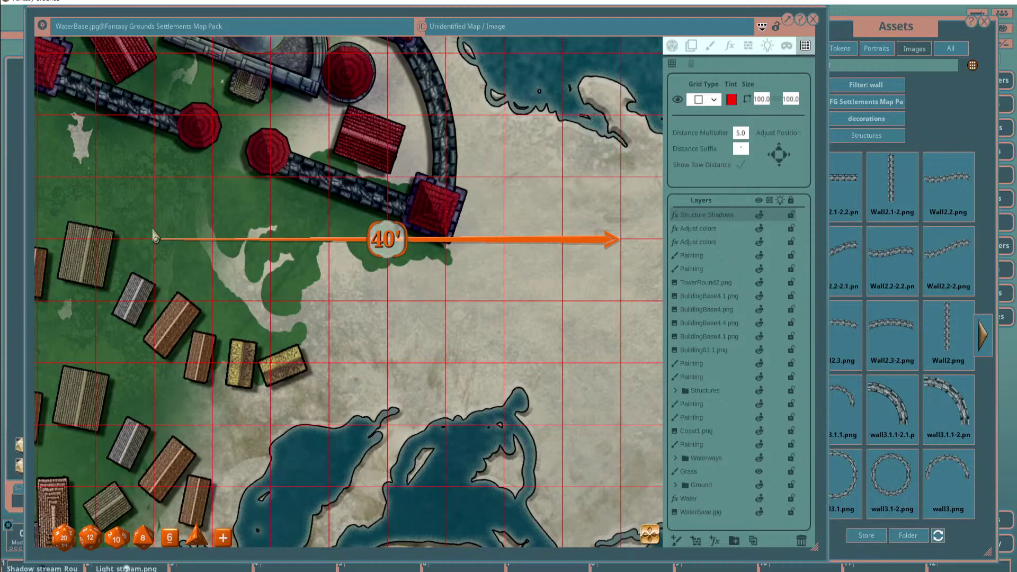
pyautogui.scroll(-3, 358, 198)
pyautogui.scroll(3, 206, 193)
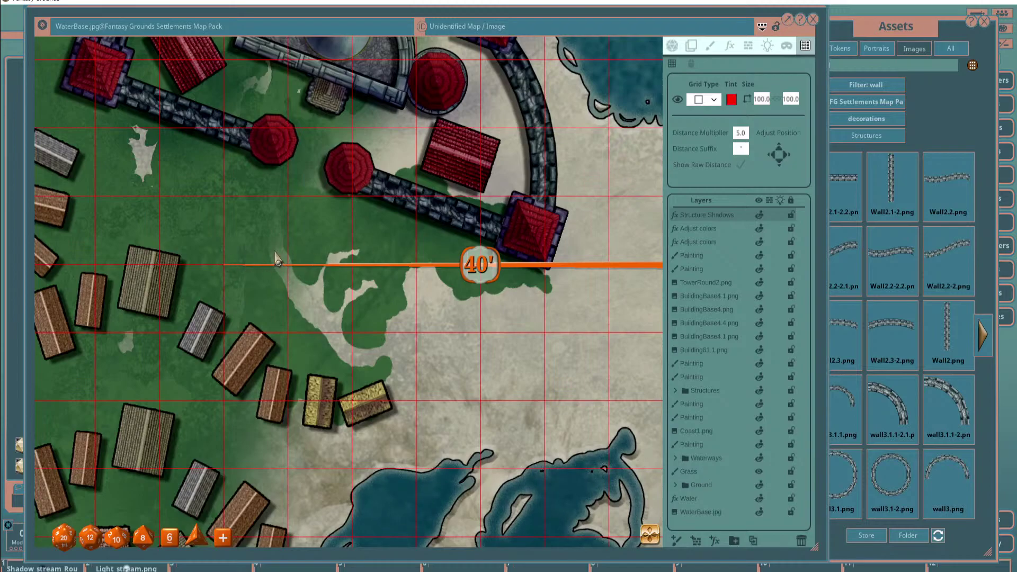
pyautogui.click(742, 134)
pyautogui.write('100')
pyautogui.press('Return')
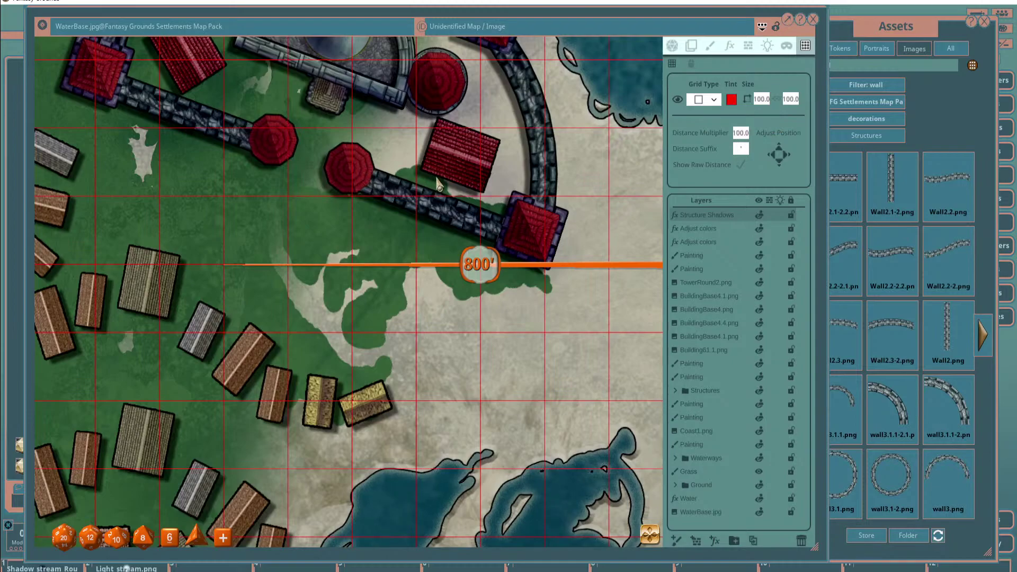
pyautogui.scroll(1, 568, 277)
pyautogui.scroll(-2, 529, 270)
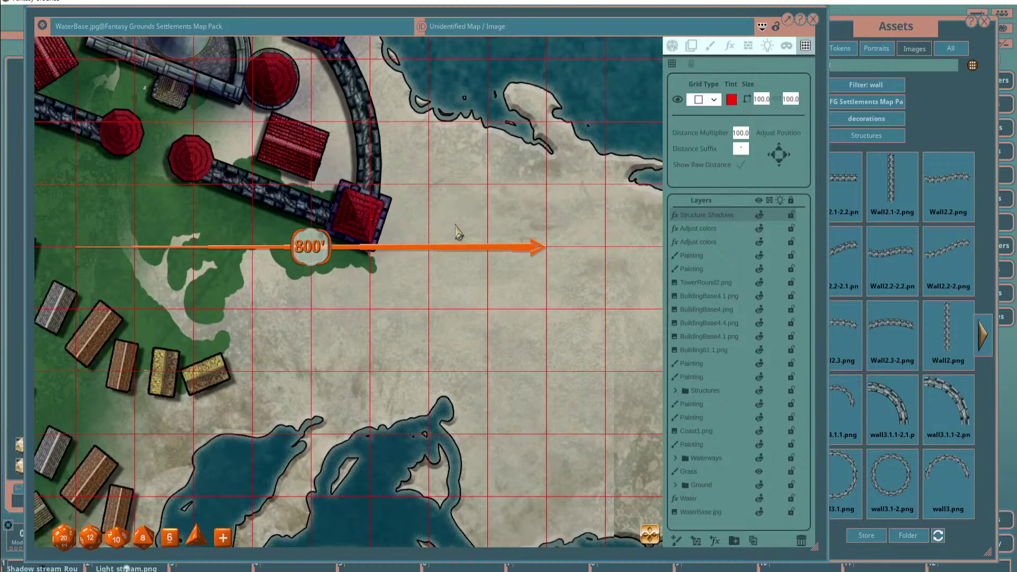
pyautogui.click(671, 49)
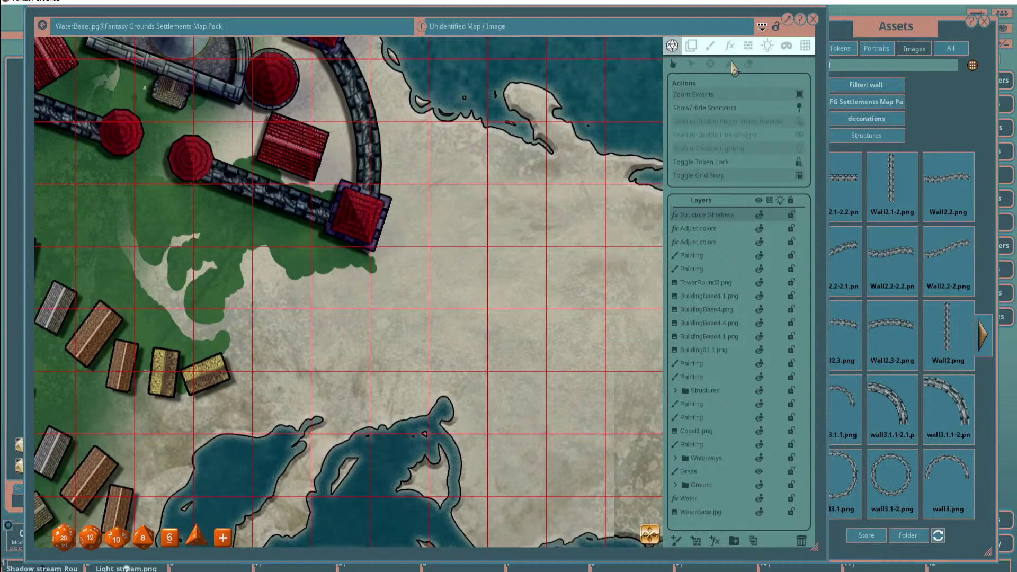
# Set the grid's distance multiplier to 1 and its distance suffix to Square.
pyautogui.click(805, 46)
pyautogui.doubleClick(739, 133)
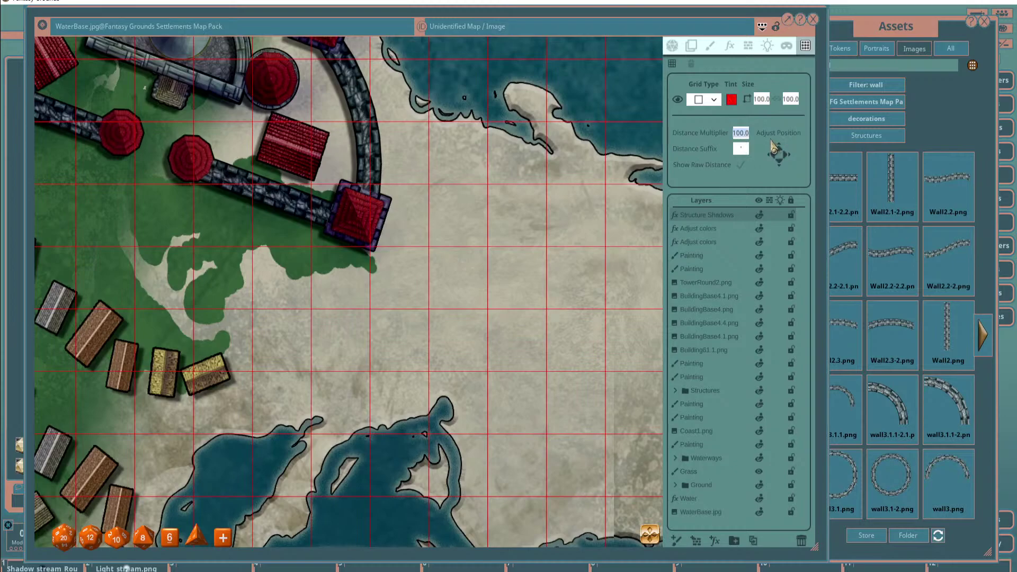
pyautogui.write('1')
pyautogui.doubleClick(740, 148)
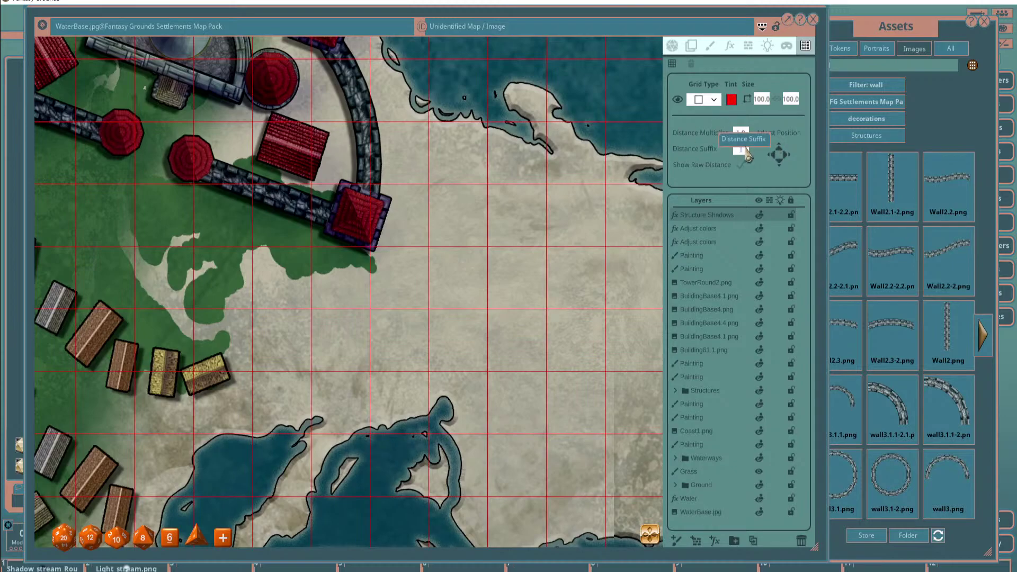
pyautogui.scroll(-3, 551, 140)
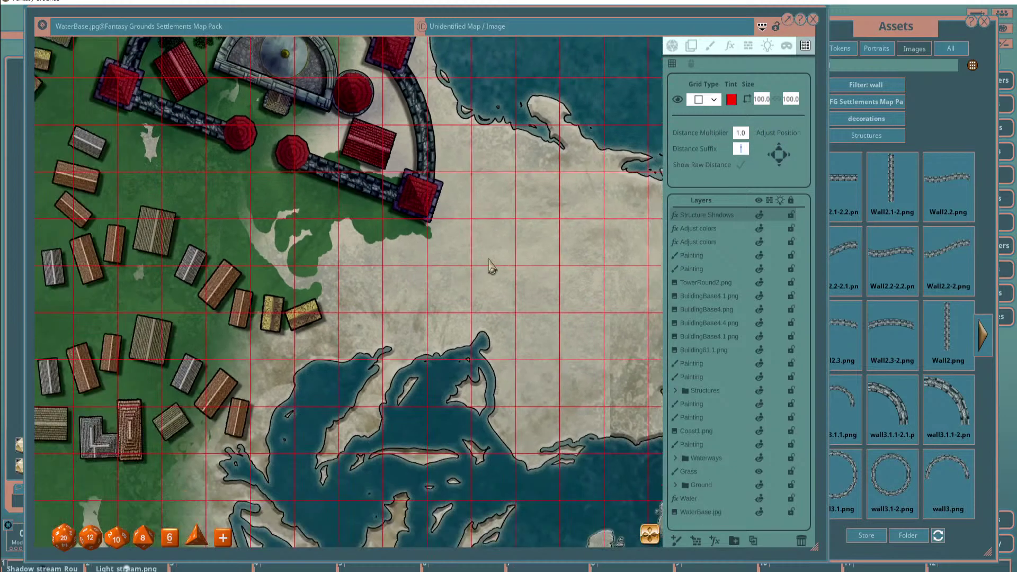
pyautogui.write('square')
pyautogui.press('Return')
# Measure a horizontal distance of about 6 grid squares running east along the base of the small eastern castle.
pyautogui.click(672, 46)
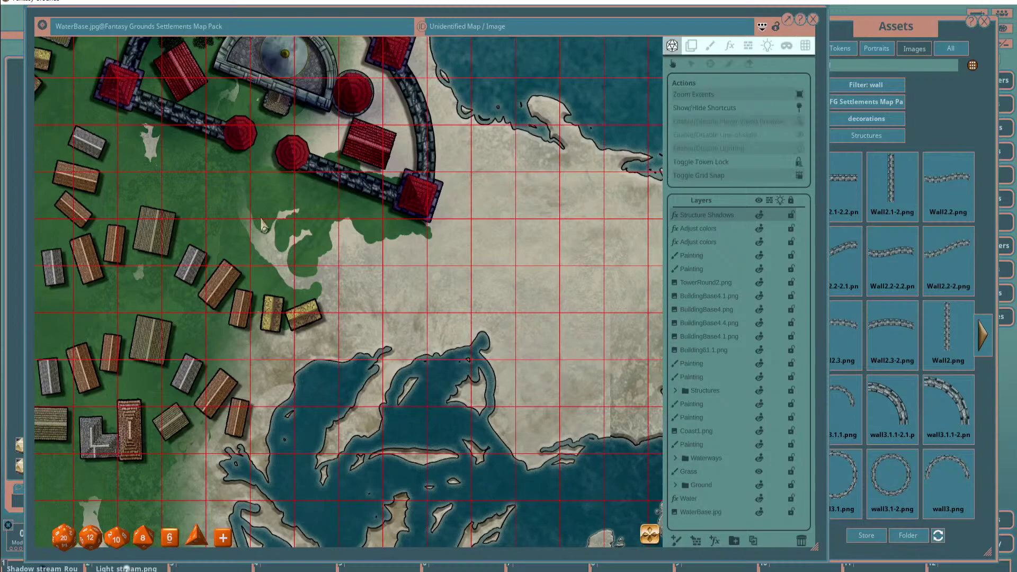
pyautogui.moveTo(249, 220); pyautogui.dragTo(510, 220)
pyautogui.scroll(2, 393, 217)
pyautogui.scroll(2, 393, 217)
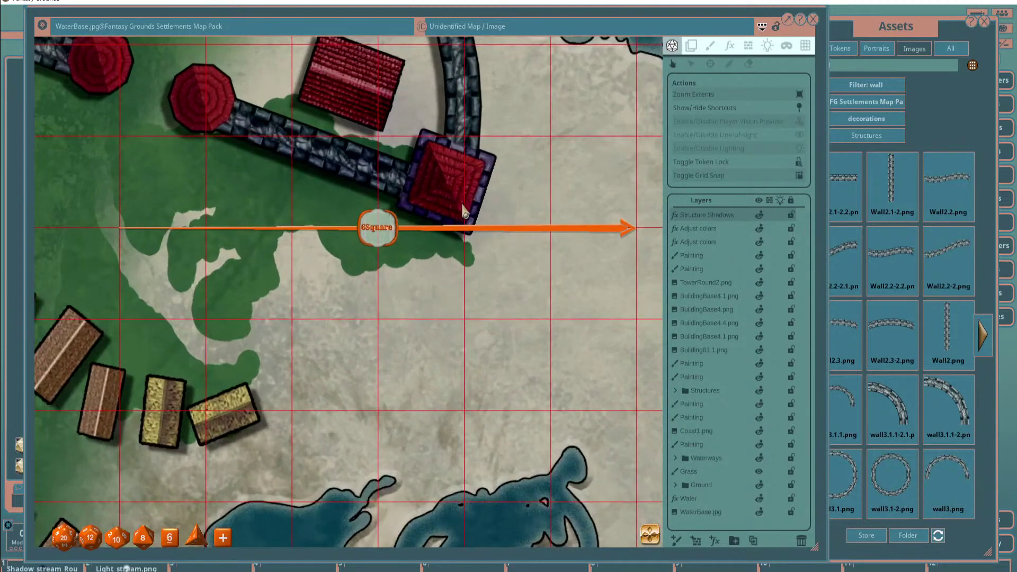
pyautogui.scroll(-3, 464, 211)
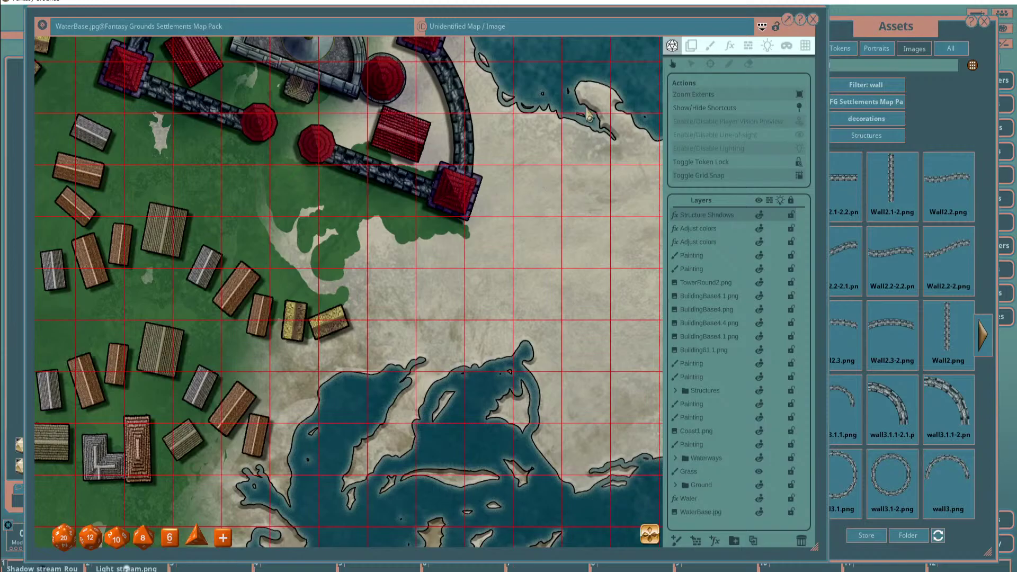
pyautogui.scroll(-5, 545, 170)
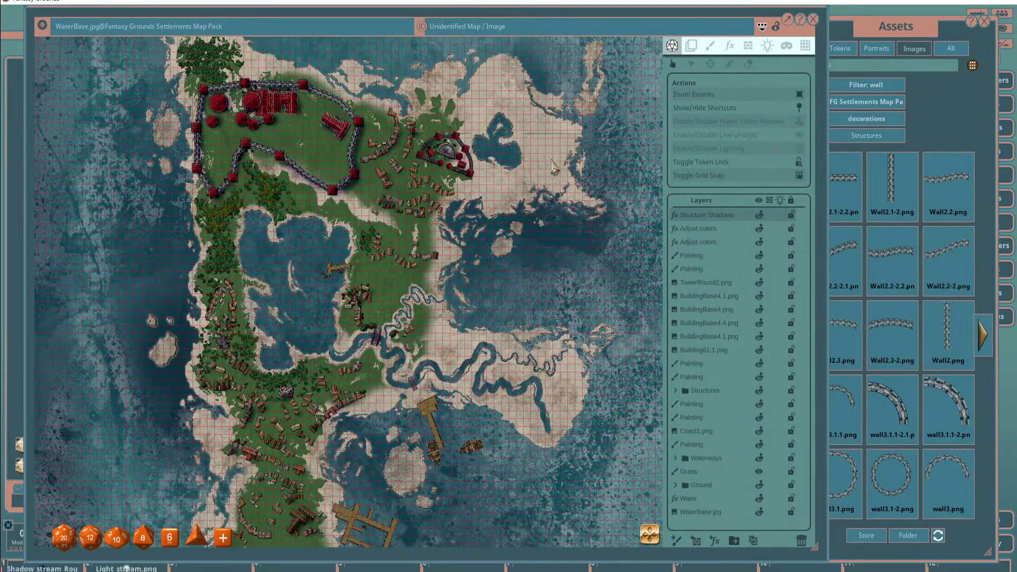
# Set the grid colour to faint translucent white, 33FFFFFF, with an alpha of 51.
pyautogui.scroll(2, 561, 168)
pyautogui.click(805, 46)
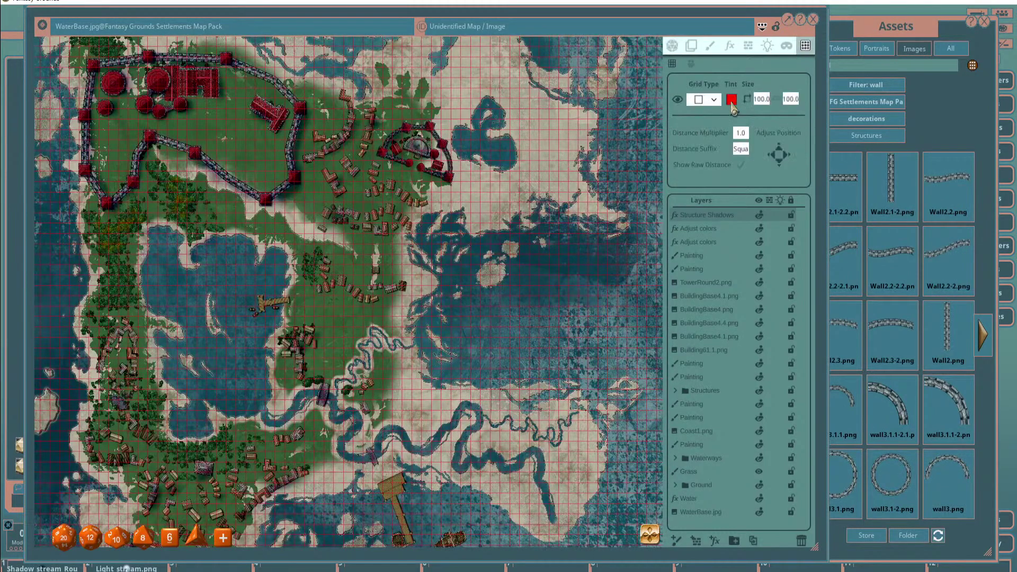
pyautogui.click(732, 100)
pyautogui.moveTo(503, 315); pyautogui.dragTo(514, 343)
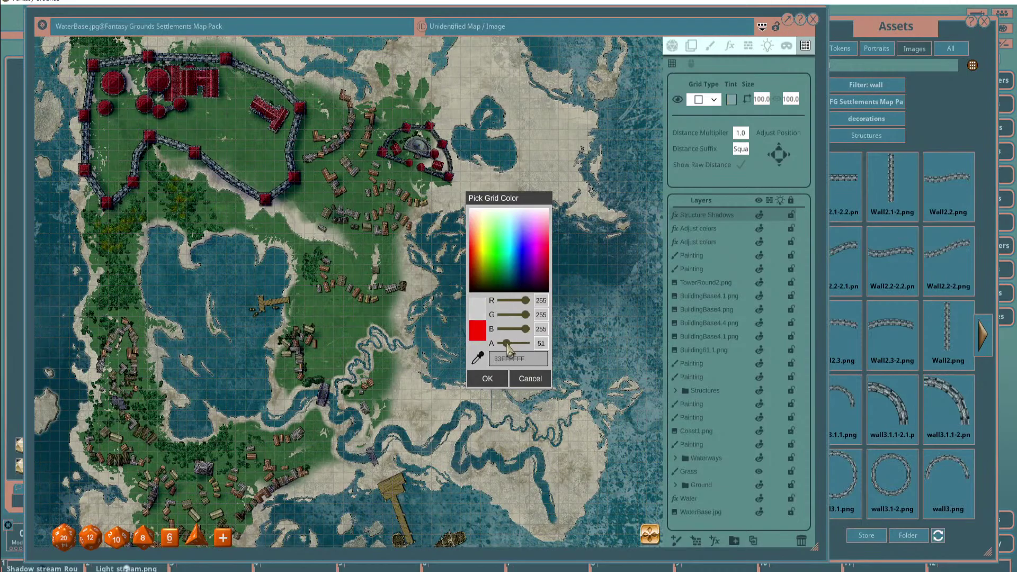
pyautogui.click(497, 379)
pyautogui.scroll(5, 413, 180)
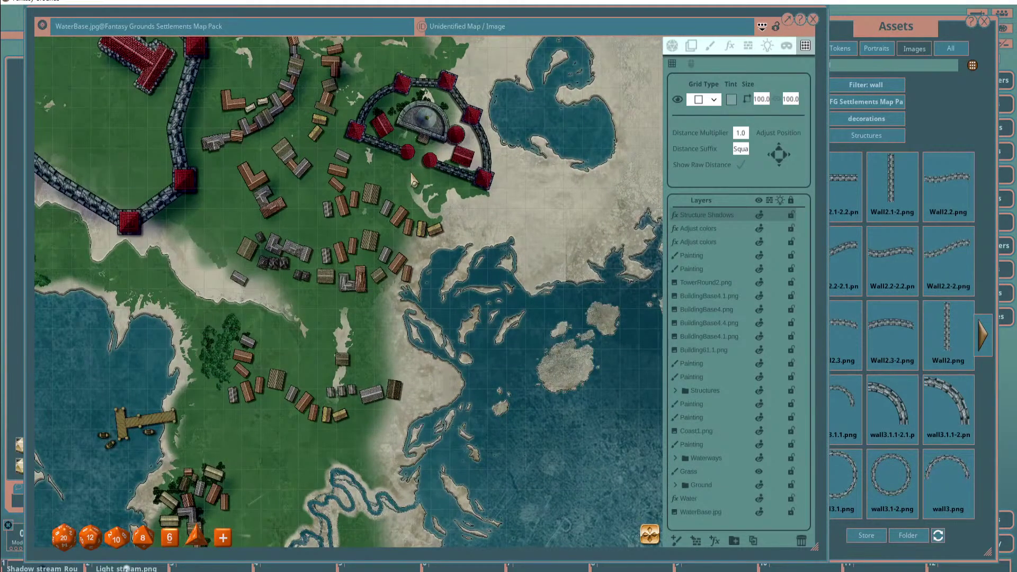
# Load Wall2.1-2.png as the paint brush and enlarge the brush to 1.1 by 6.0.
pyautogui.click(710, 46)
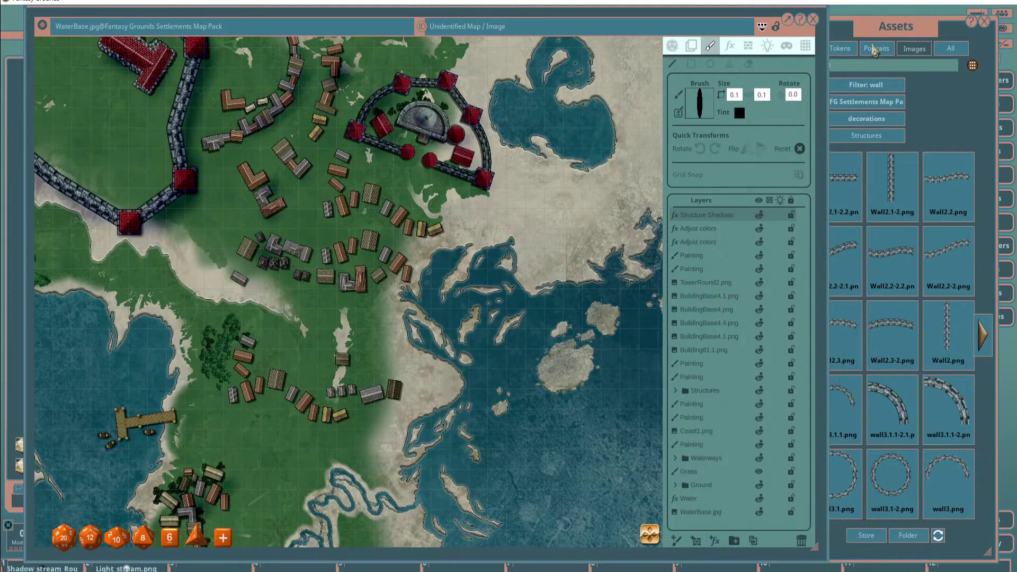
pyautogui.click(892, 178)
pyautogui.scroll(-5, 457, 169)
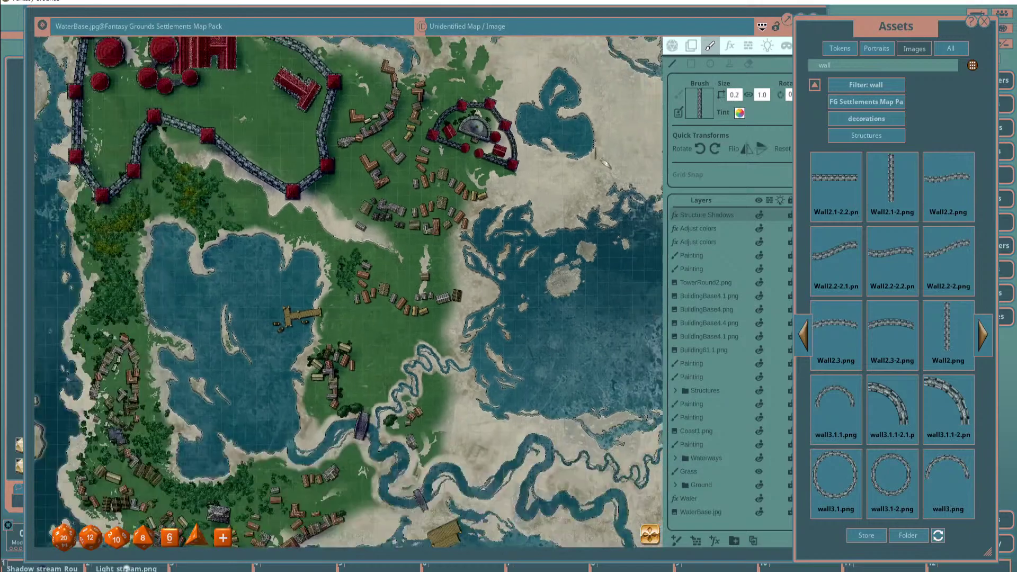
pyautogui.scroll(5, 413, 159)
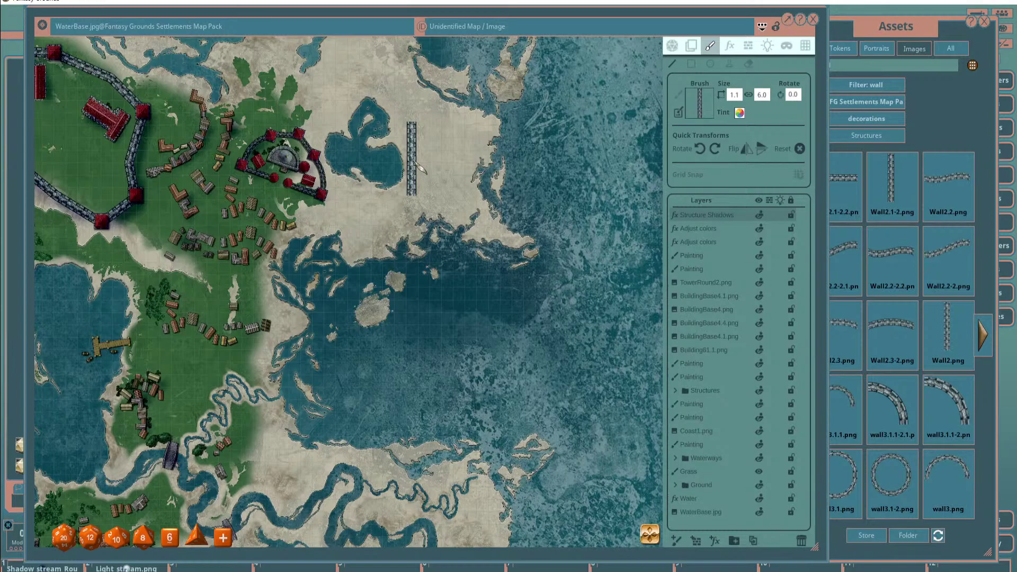
pyautogui.scroll(-2, 530, 159)
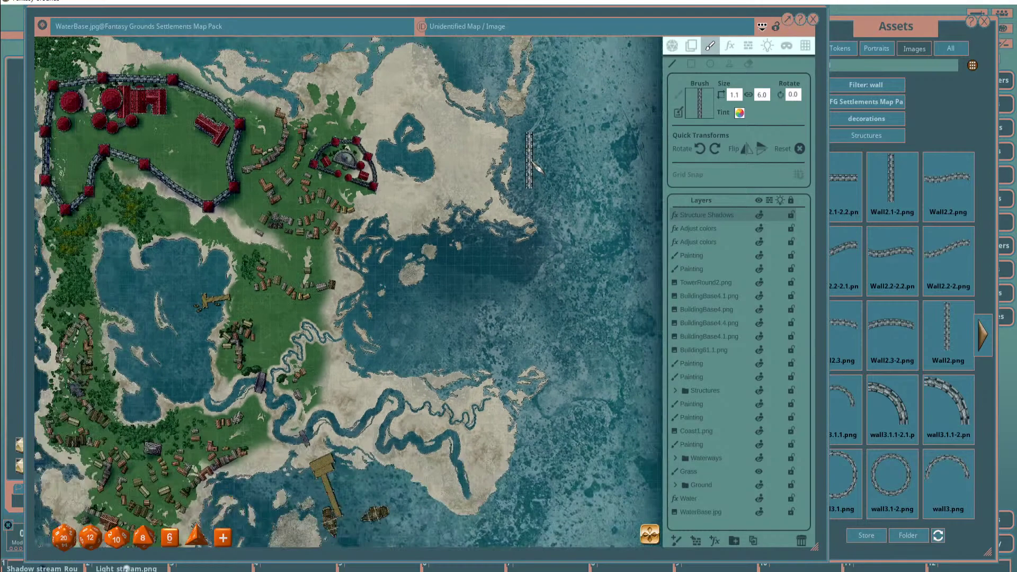
pyautogui.scroll(2, 477, 185)
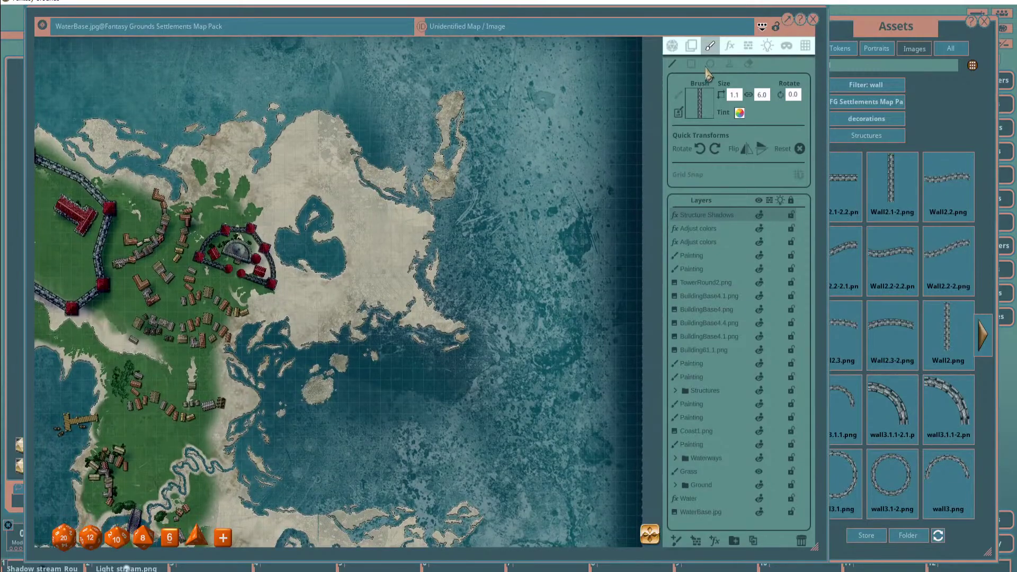
# Paint a large elliptical wall ring across the eastern peninsula and the sea beside it.
pyautogui.click(711, 64)
pyautogui.moveTo(318, 140)
pyautogui.mouseDown()
pyautogui.moveTo(302, 132)
pyautogui.moveTo(536, 398)
pyautogui.mouseUp()
pyautogui.scroll(3, 536, 398)
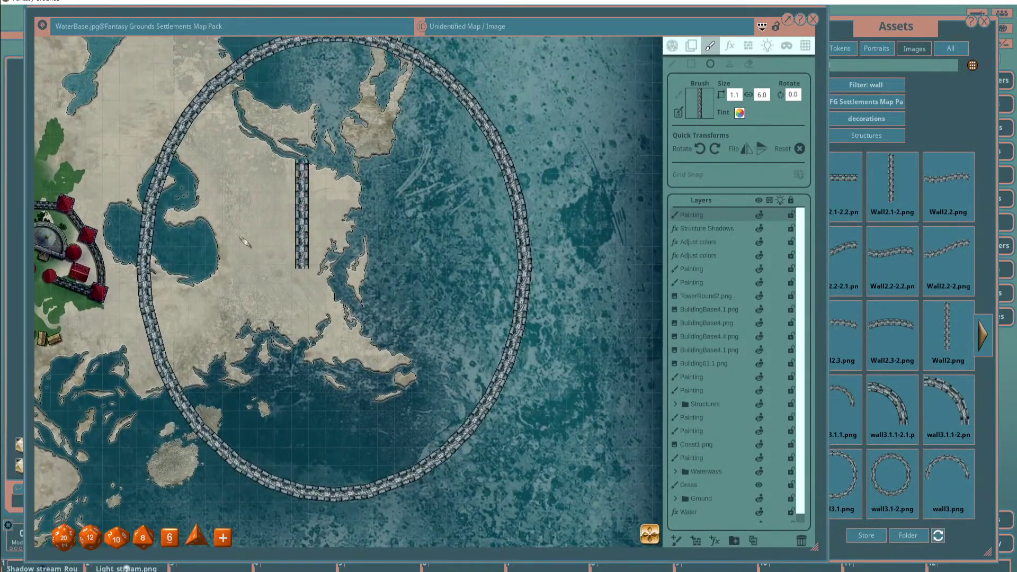
pyautogui.scroll(-2, 364, 212)
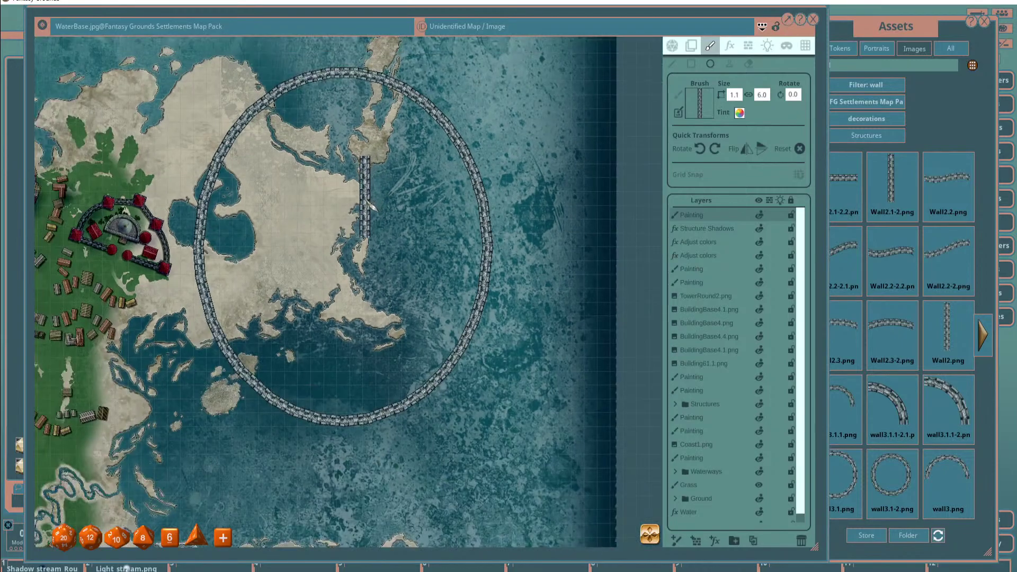
# Duplicate the wall ring's paint layer as walls and delete the duplicated wall layer.
pyautogui.click(747, 46)
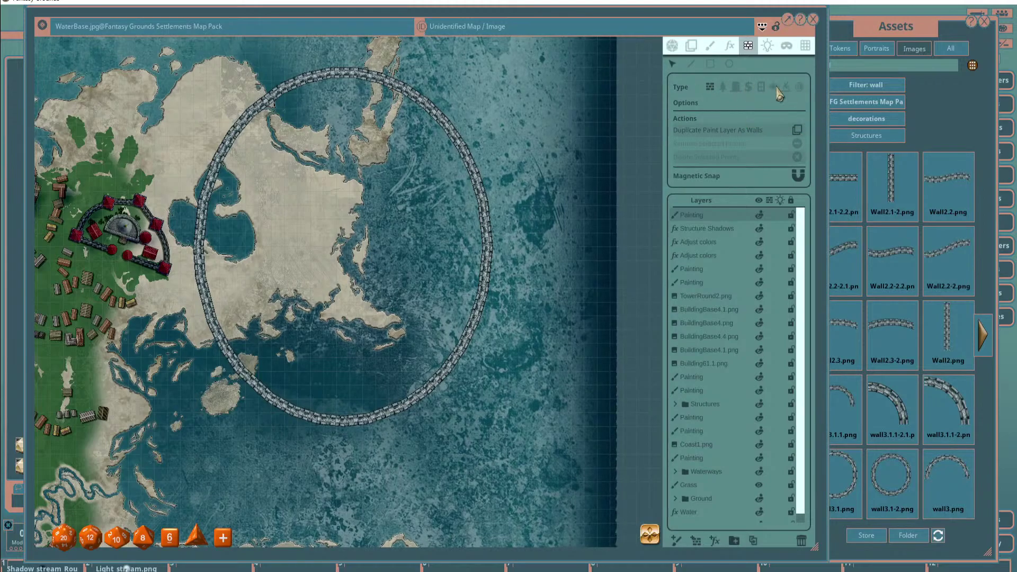
pyautogui.click(796, 130)
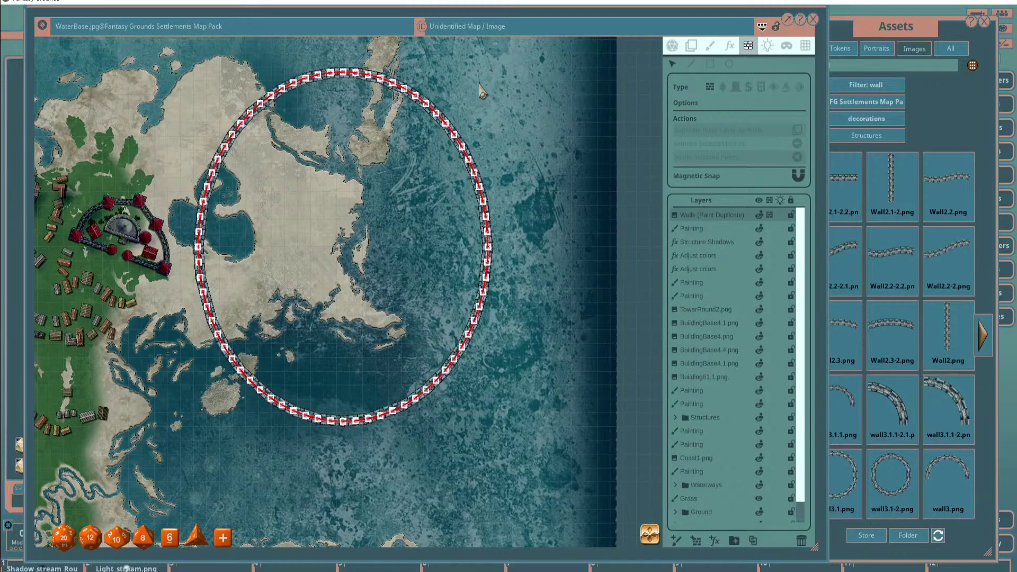
pyautogui.click(802, 541)
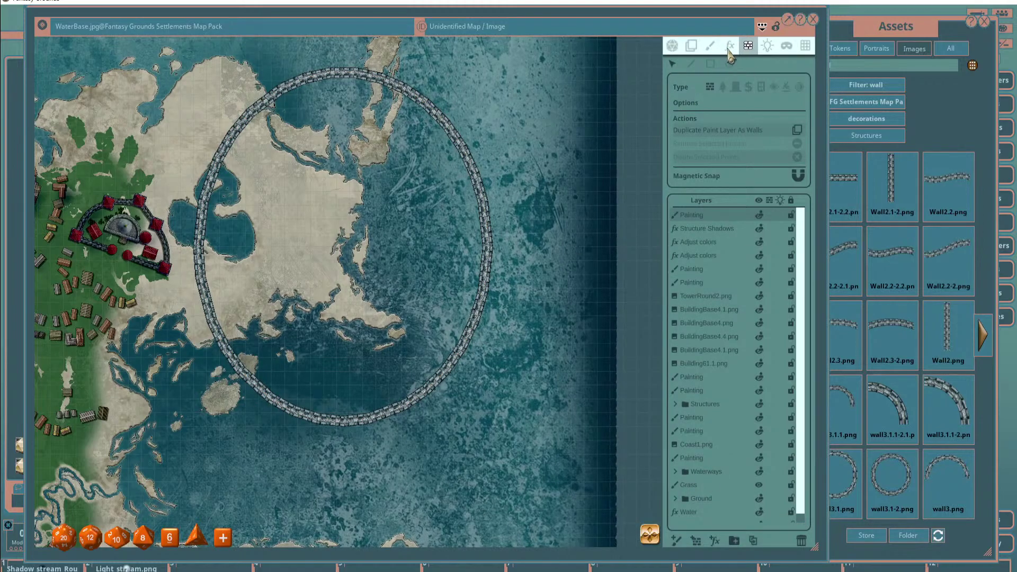
# Erase one gap in the southern end of the painted wall ring and another in its northwestern side.
pyautogui.click(710, 46)
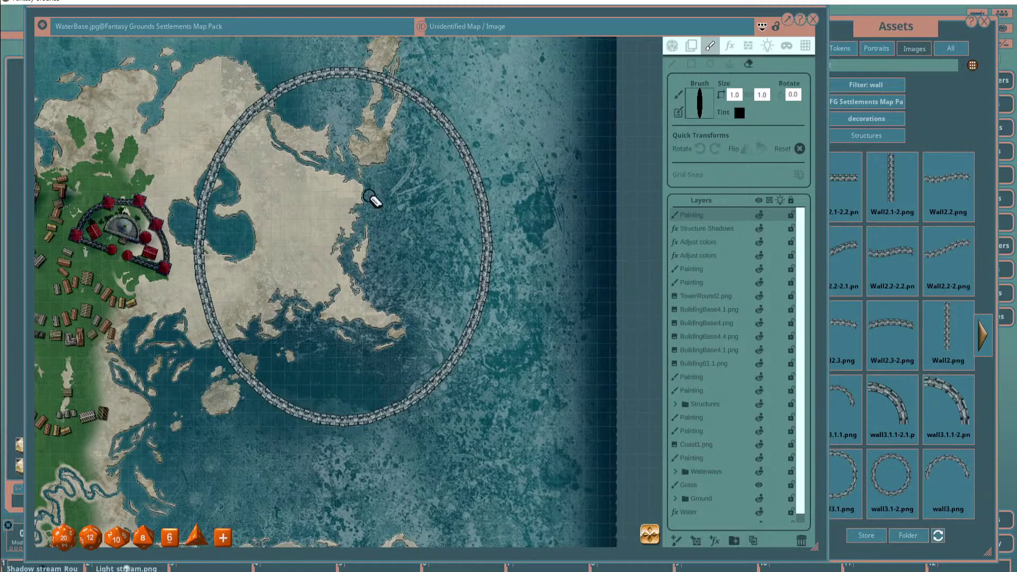
pyautogui.scroll(2, 284, 447)
pyautogui.moveTo(344, 407); pyautogui.dragTo(392, 407)
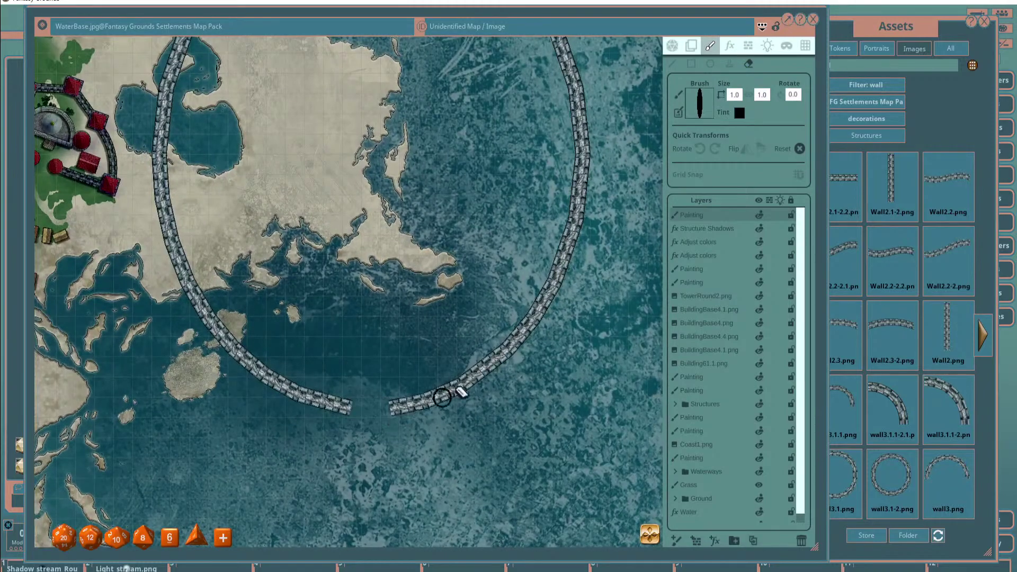
pyautogui.scroll(-3, 430, 161)
pyautogui.moveTo(430, 161); pyautogui.dragTo(409, 227)
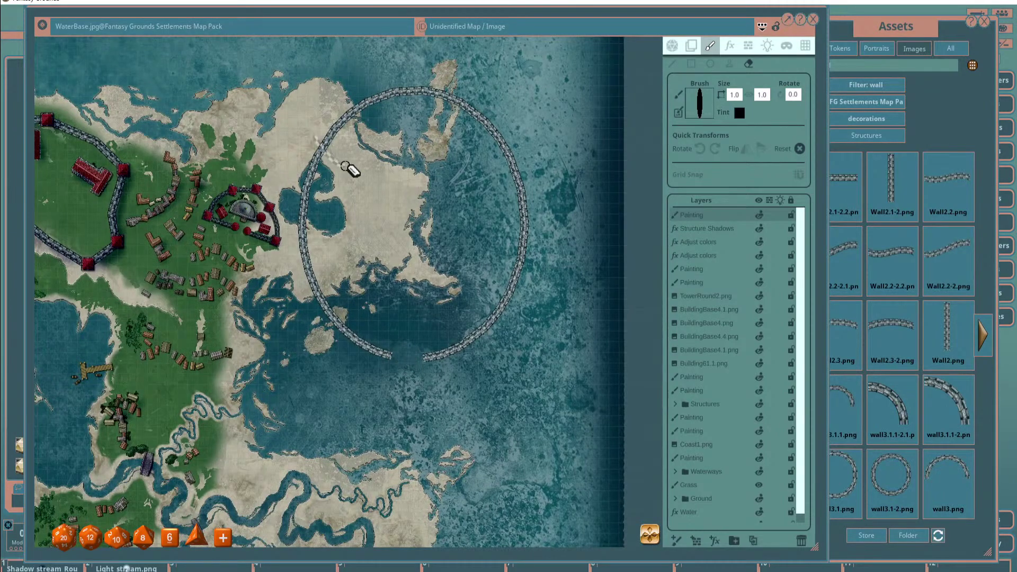
pyautogui.click(329, 144)
pyautogui.scroll(2, 354, 131)
pyautogui.scroll(-2, 404, 200)
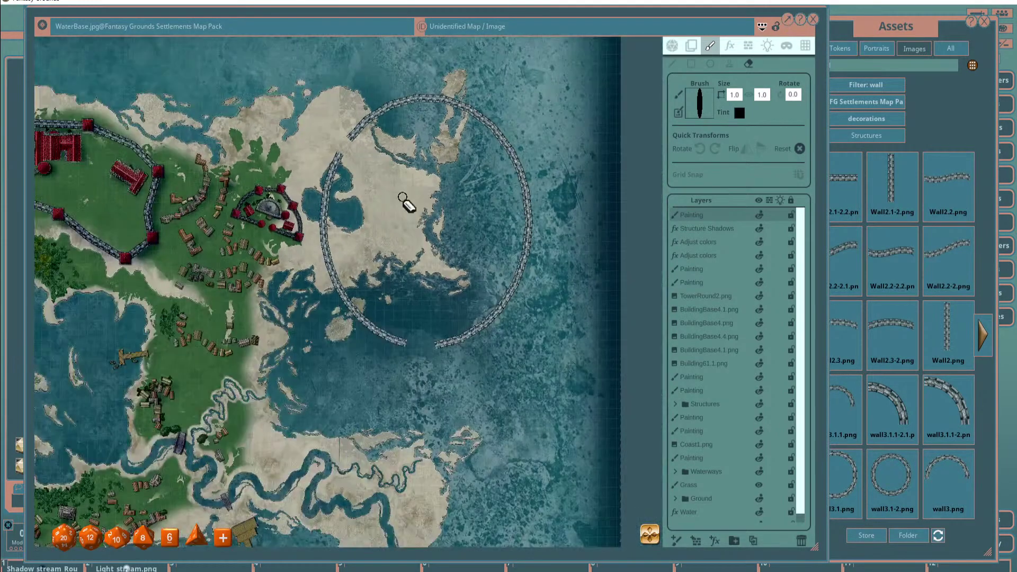
# Duplicate the gapped wall ring's paint layer as walls and inspect the wall points around the openings.
pyautogui.click(748, 47)
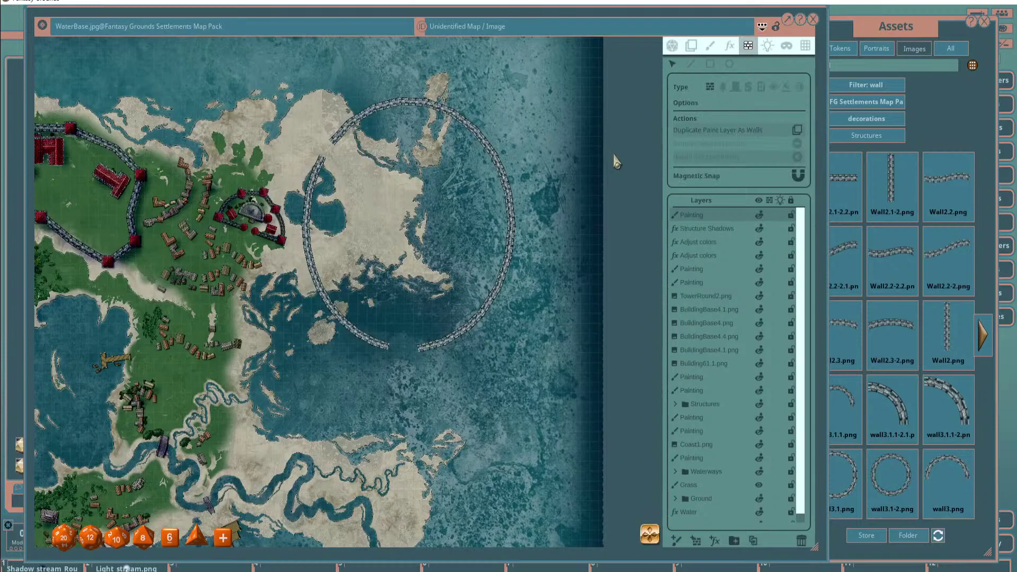
pyautogui.click(797, 130)
pyautogui.scroll(2, 397, 169)
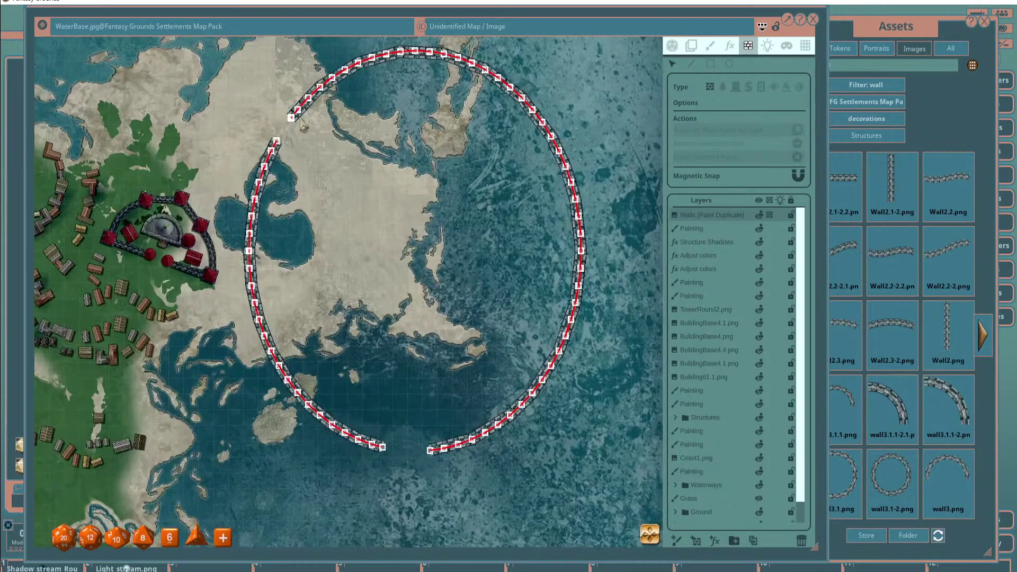
pyautogui.scroll(2, 371, 403)
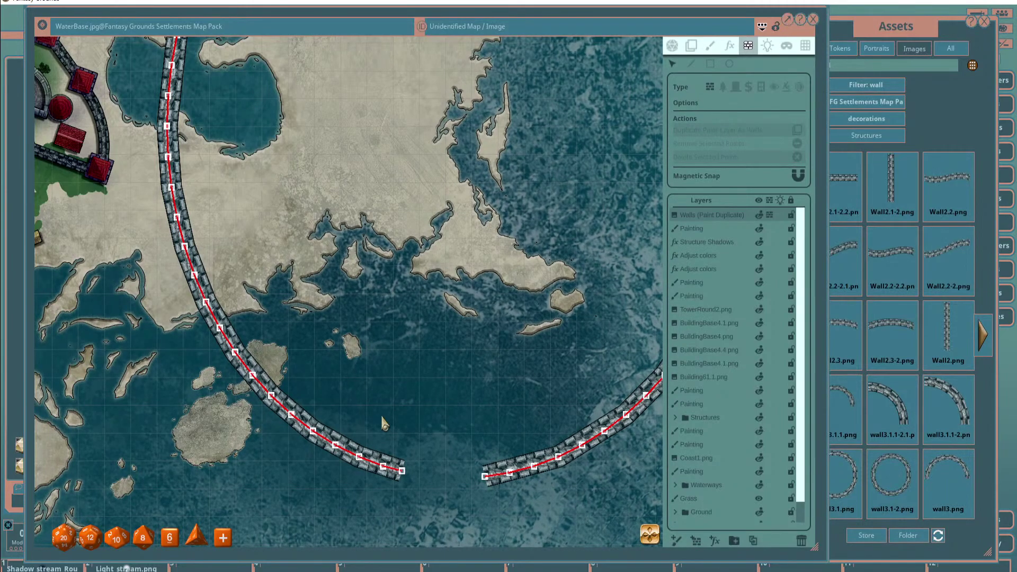
# Delete the duplicated wall layer and the painted wall ring layer.
pyautogui.scroll(-5, 383, 422)
pyautogui.moveTo(122, 177); pyautogui.dragTo(259, 167)
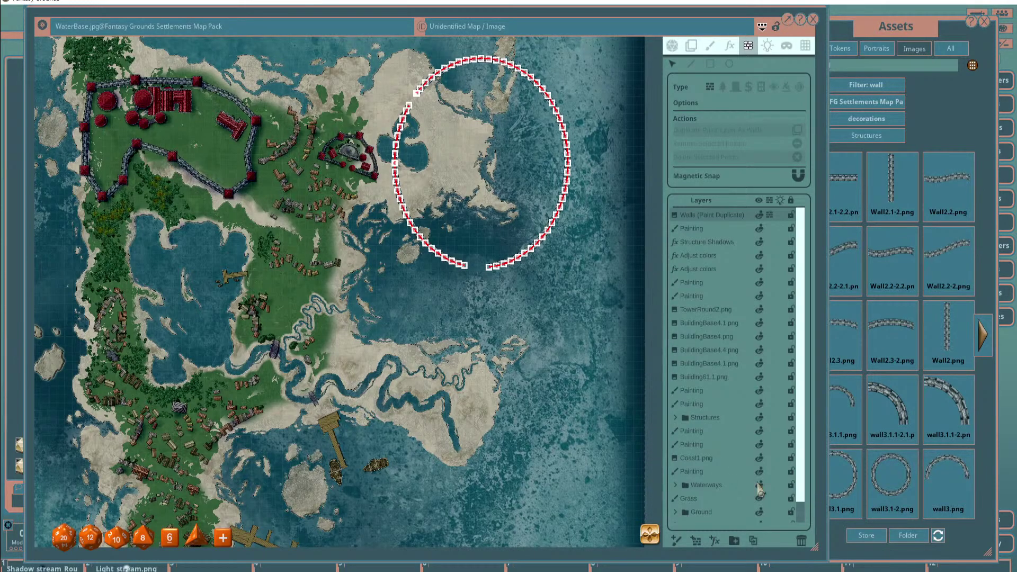
pyautogui.click(802, 540)
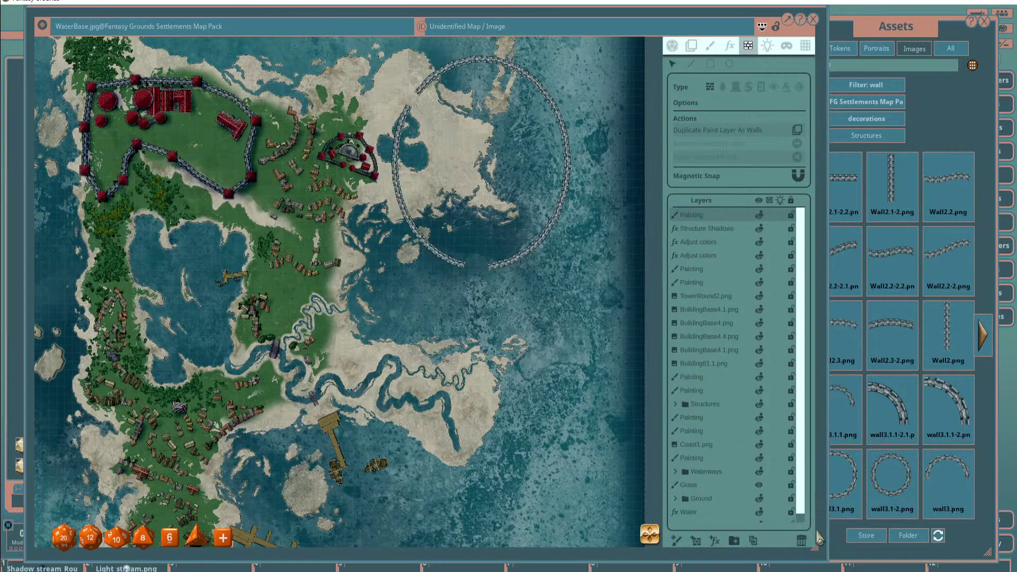
pyautogui.click(801, 540)
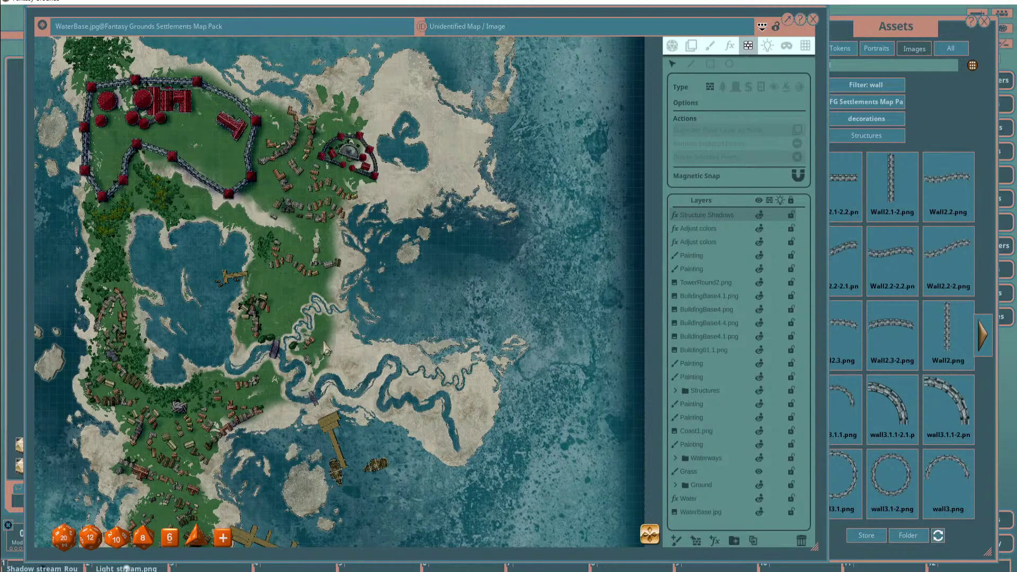
# Switch from wall editing to effect editing and activate the effect tool for the Adjust colors type.
pyautogui.scroll(5, 397, 220)
pyautogui.scroll(-4, 382, 220)
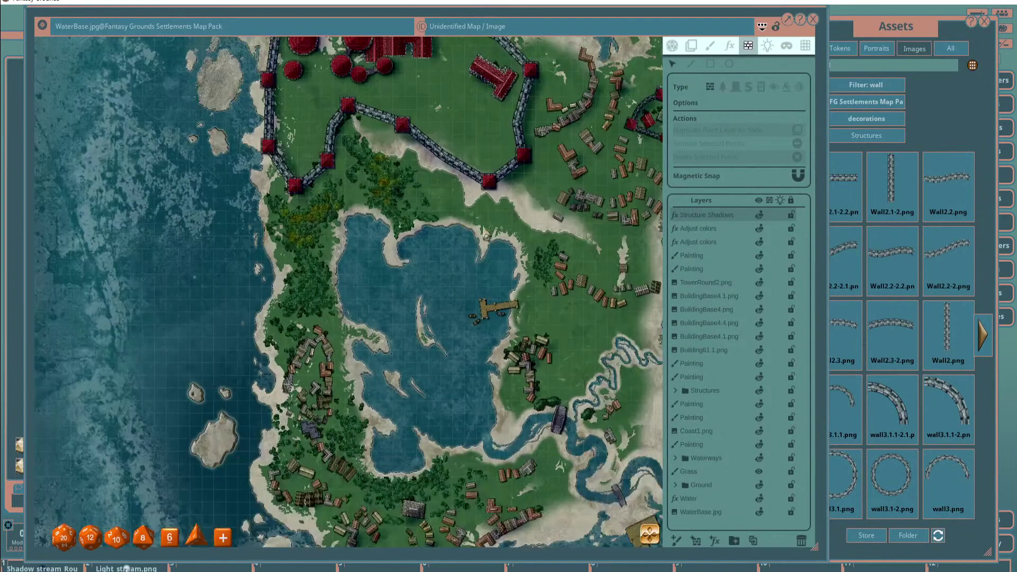
pyautogui.scroll(5, 516, 166)
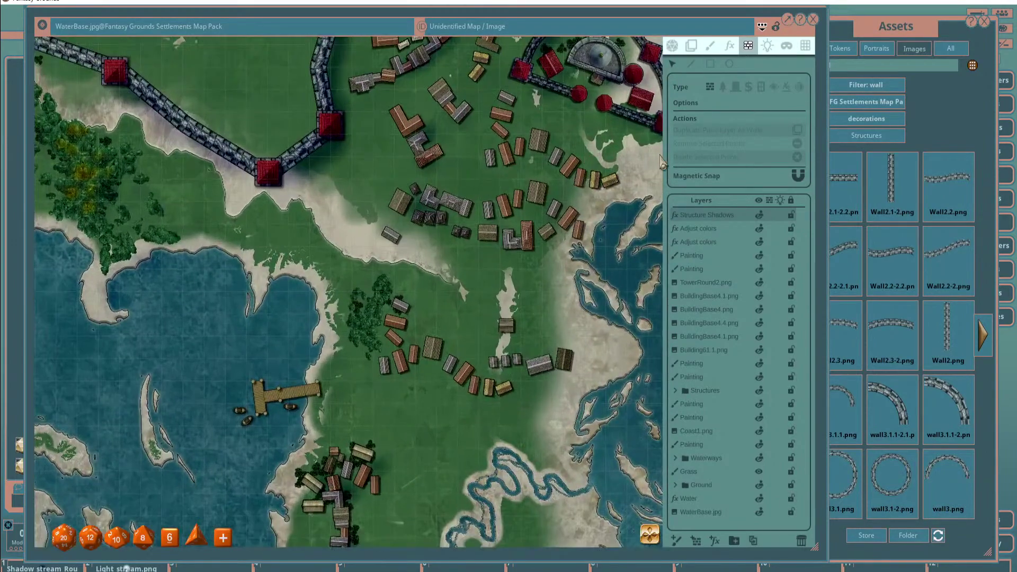
pyautogui.click(729, 45)
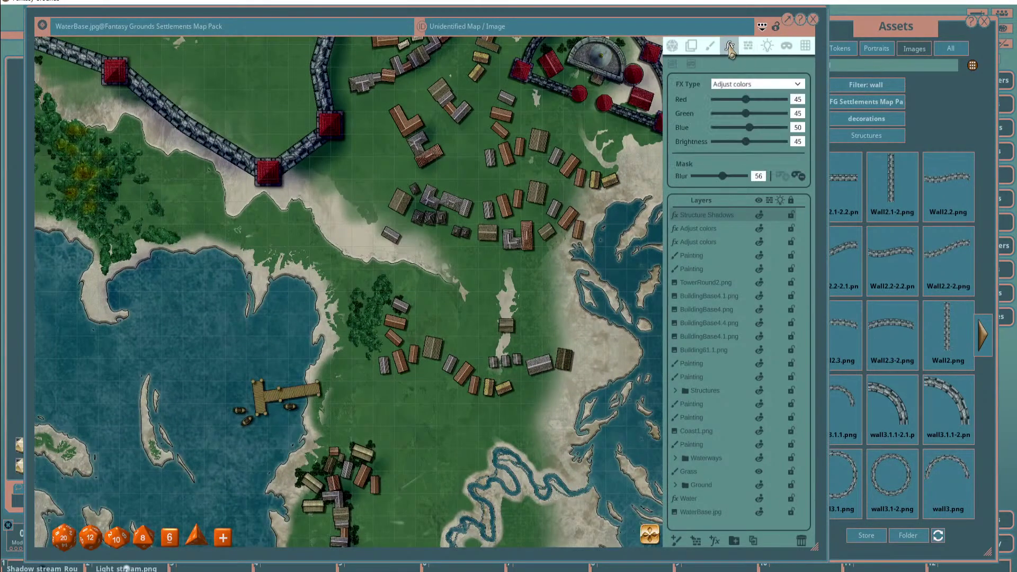
pyautogui.click(673, 64)
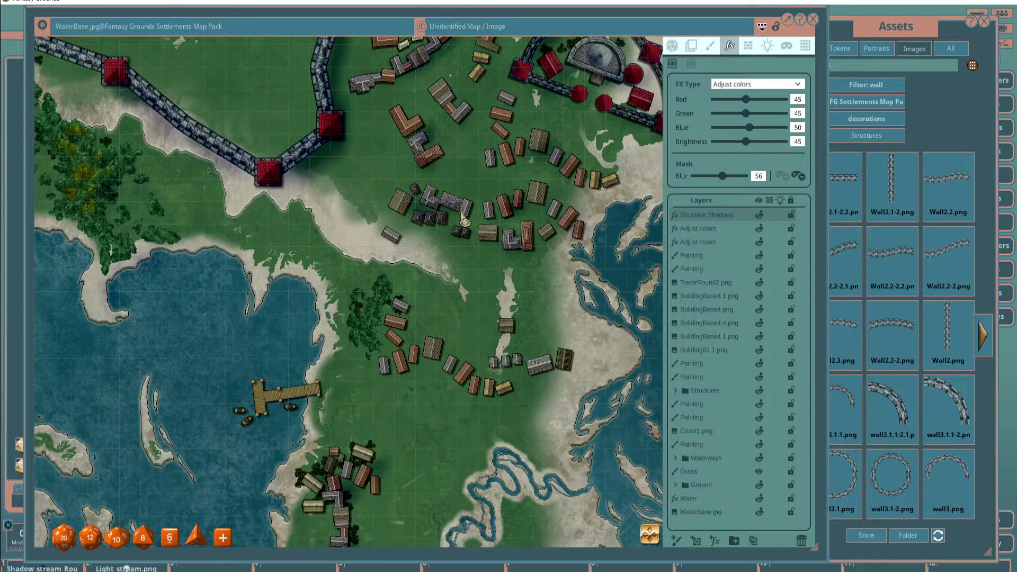
# Examine the walled castle grounds, the houses east of them and the small walled domed compound on the map.
pyautogui.scroll(-5, 462, 219)
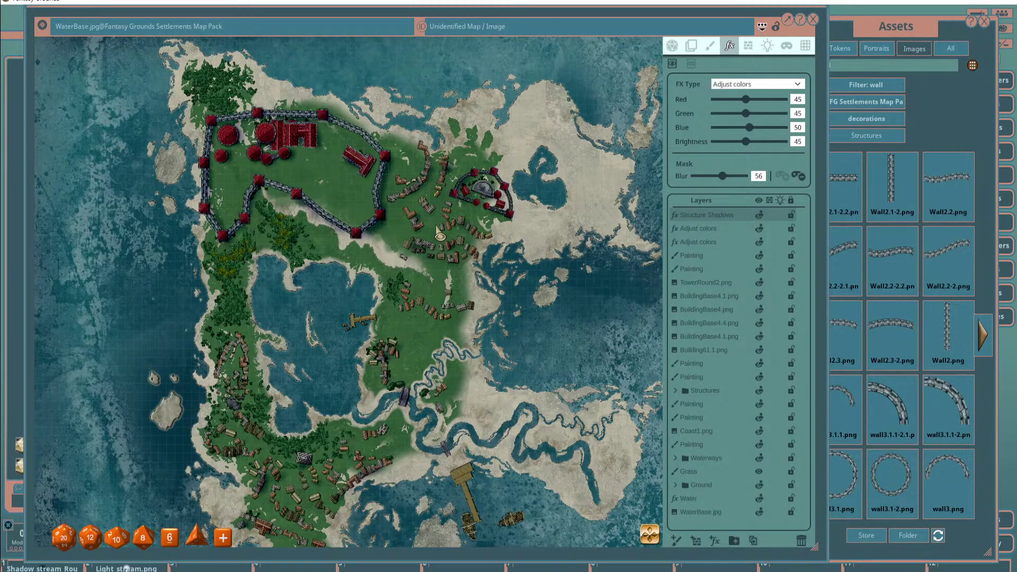
pyautogui.scroll(2, 320, 317)
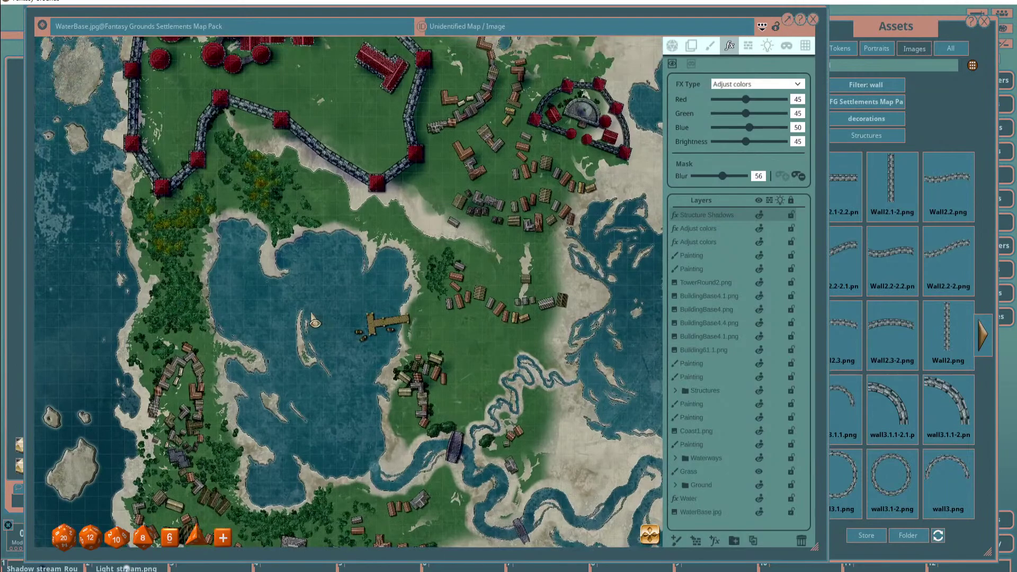
pyautogui.moveTo(233, 201); pyautogui.dragTo(352, 226)
pyautogui.scroll(3, 352, 227)
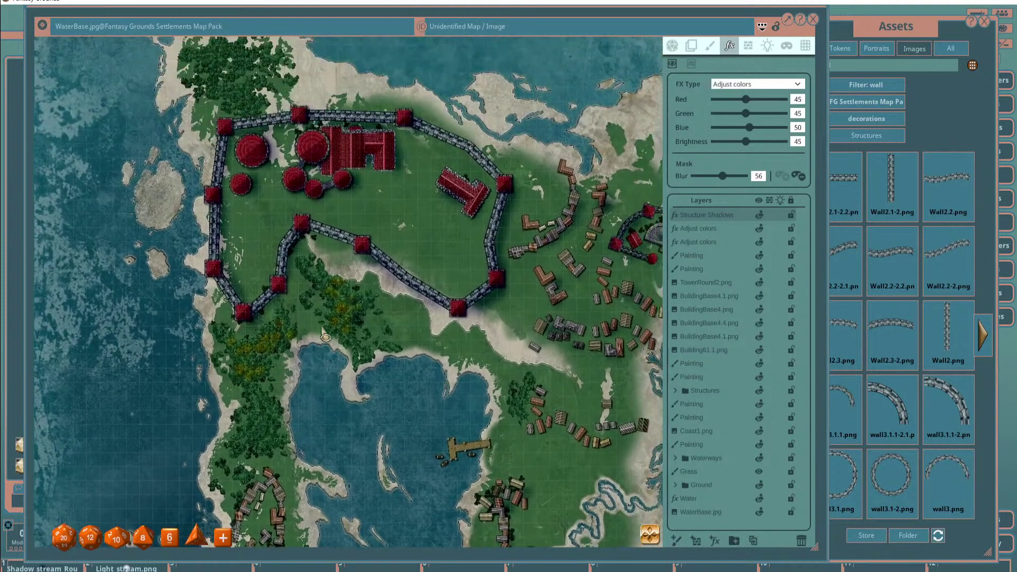
pyautogui.scroll(3, 418, 290)
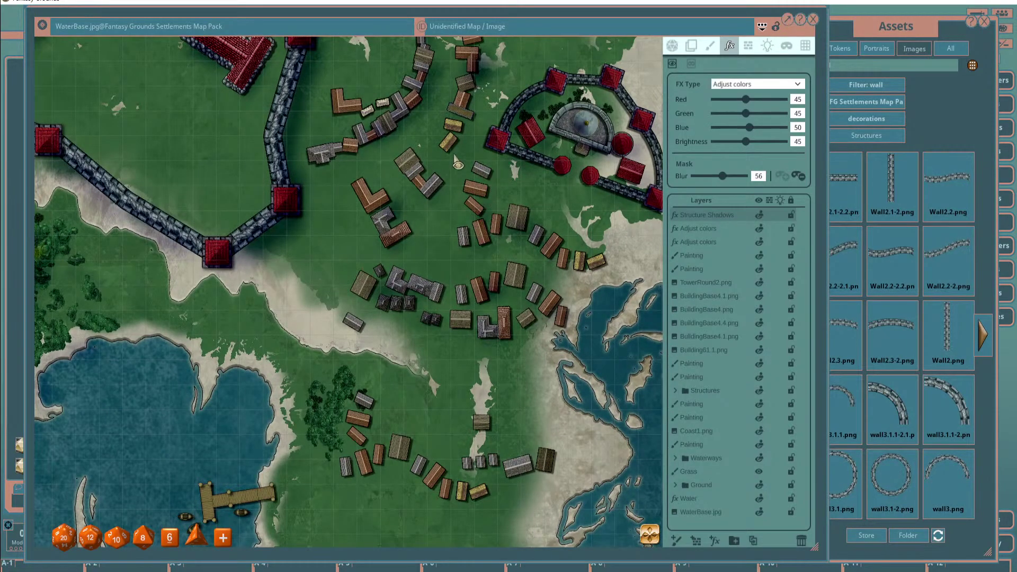
pyautogui.moveTo(481, 121); pyautogui.dragTo(448, 224)
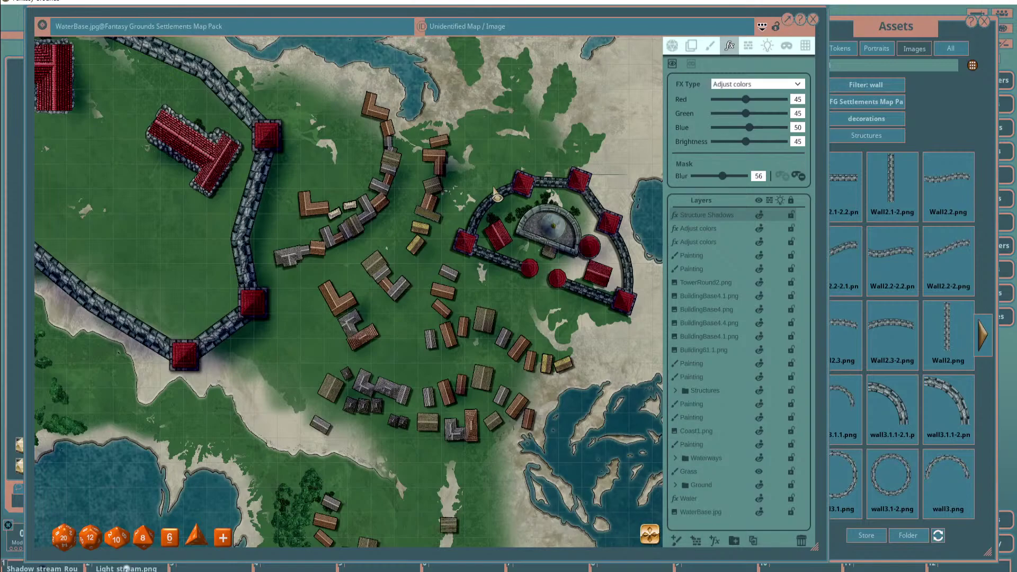
pyautogui.scroll(-3, 421, 225)
pyautogui.scroll(5, 421, 225)
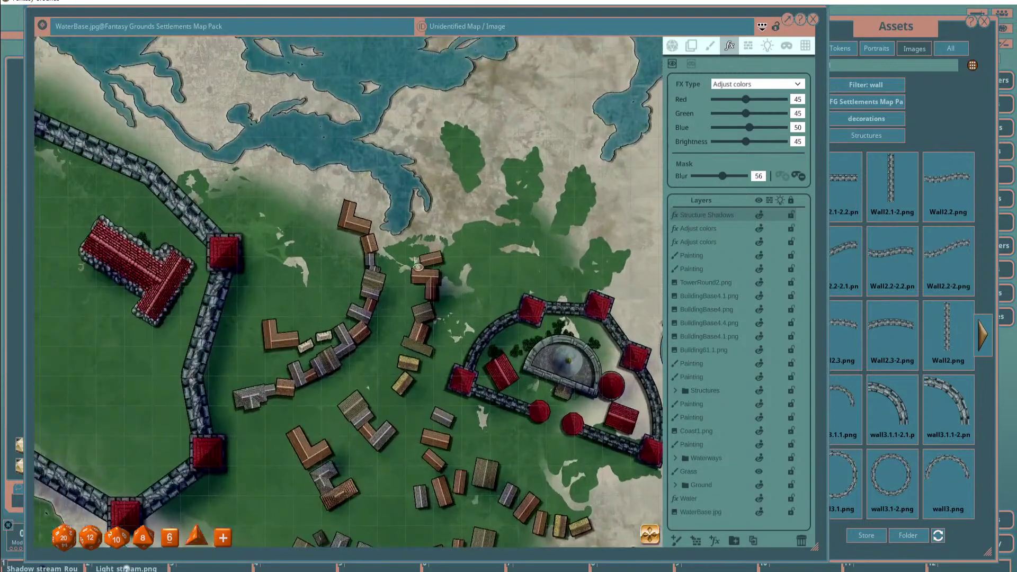
pyautogui.scroll(2, 417, 267)
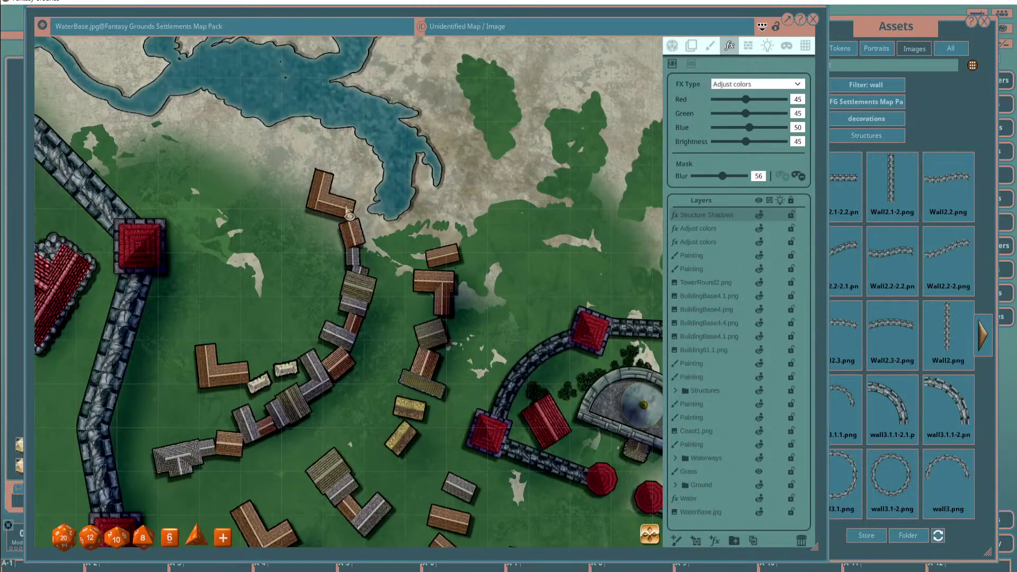
pyautogui.scroll(-3, 349, 216)
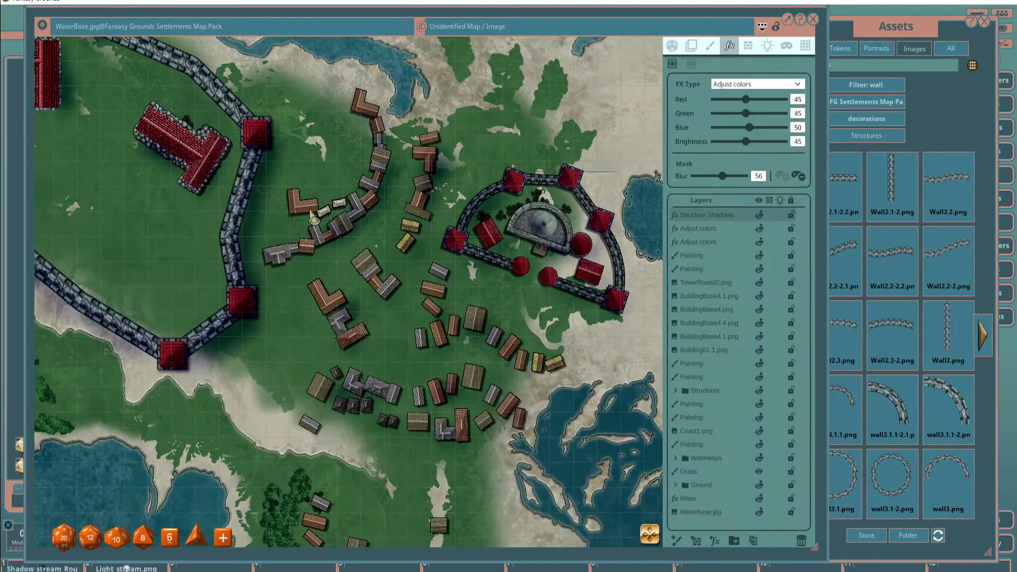
# Inspect the houses between the lake and the eastern coast and review the overall settlement layout.
pyautogui.scroll(-3, 316, 220)
pyautogui.scroll(1, 467, 216)
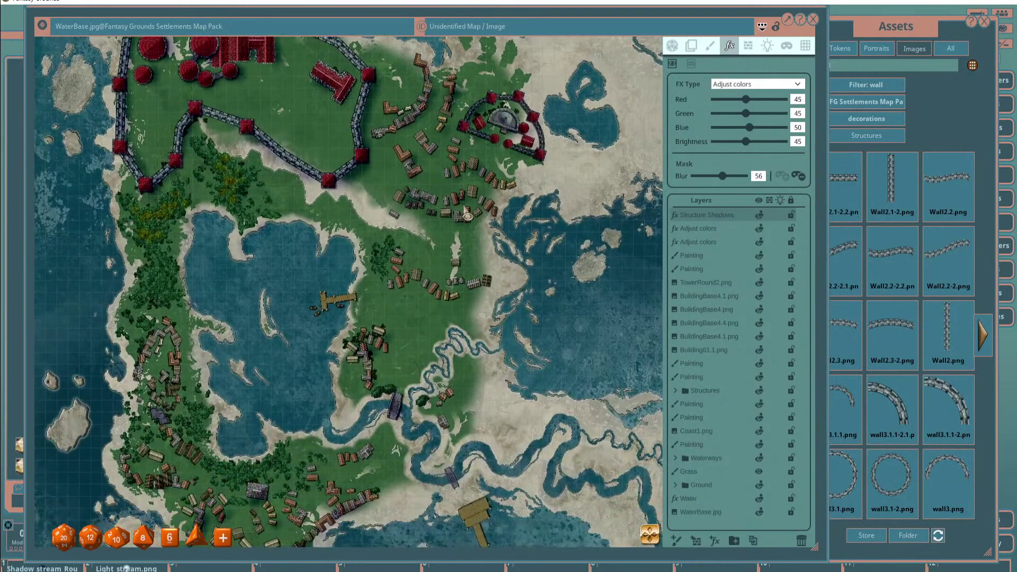
pyautogui.scroll(2, 467, 217)
pyautogui.scroll(1, 438, 152)
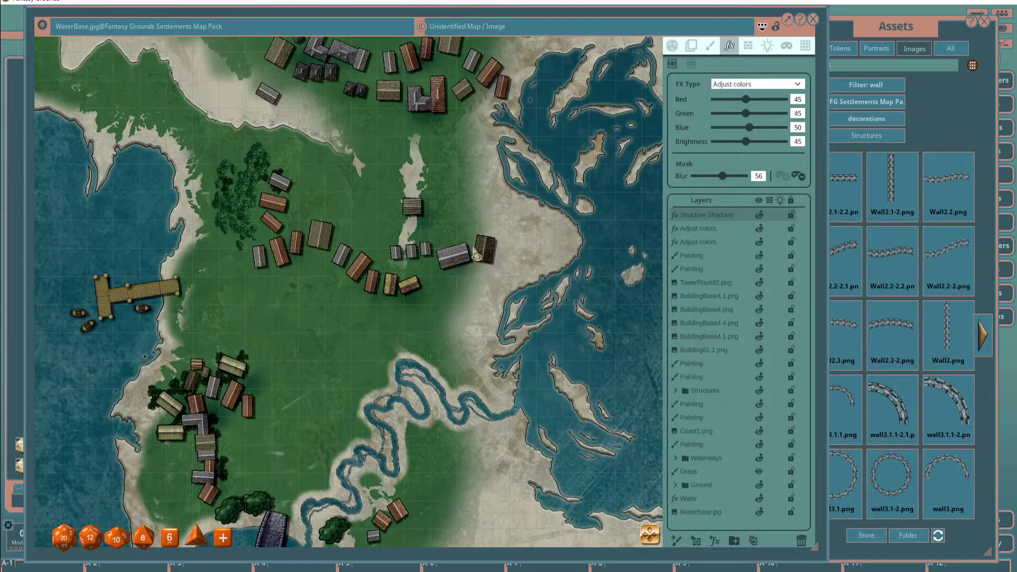
pyautogui.scroll(-5, 416, 260)
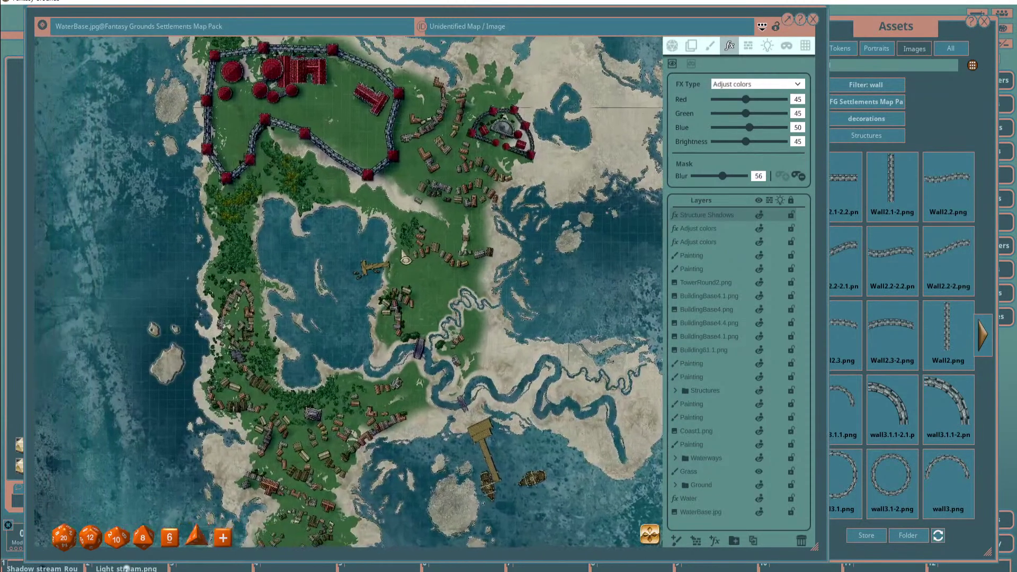
pyautogui.scroll(-2, 406, 259)
pyautogui.scroll(2, 374, 257)
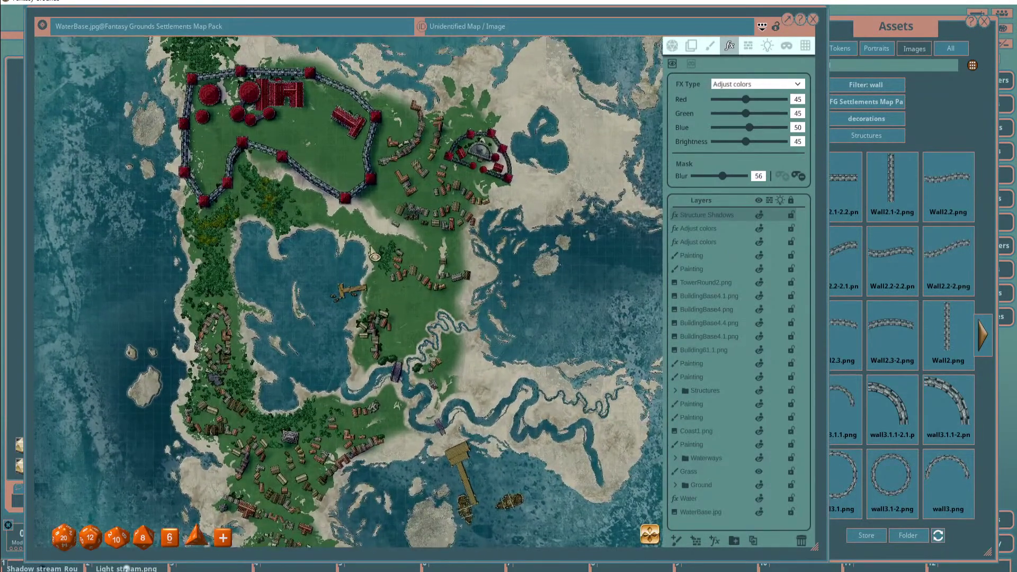
# Inspect the whole island map and the shadows around the red-roofed round towers in the northern walled enclosure.
pyautogui.scroll(-2, 375, 257)
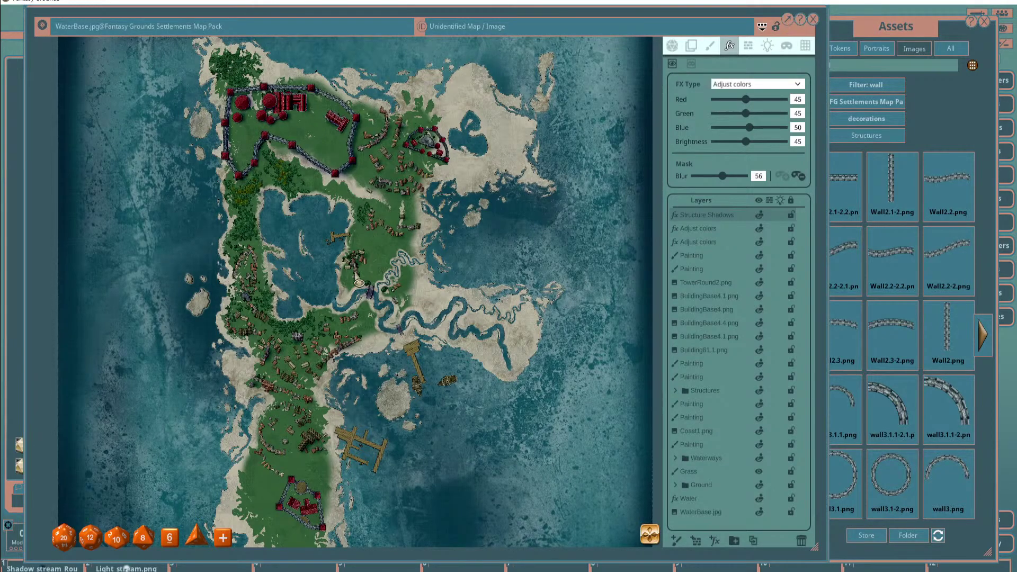
pyautogui.scroll(3, 305, 258)
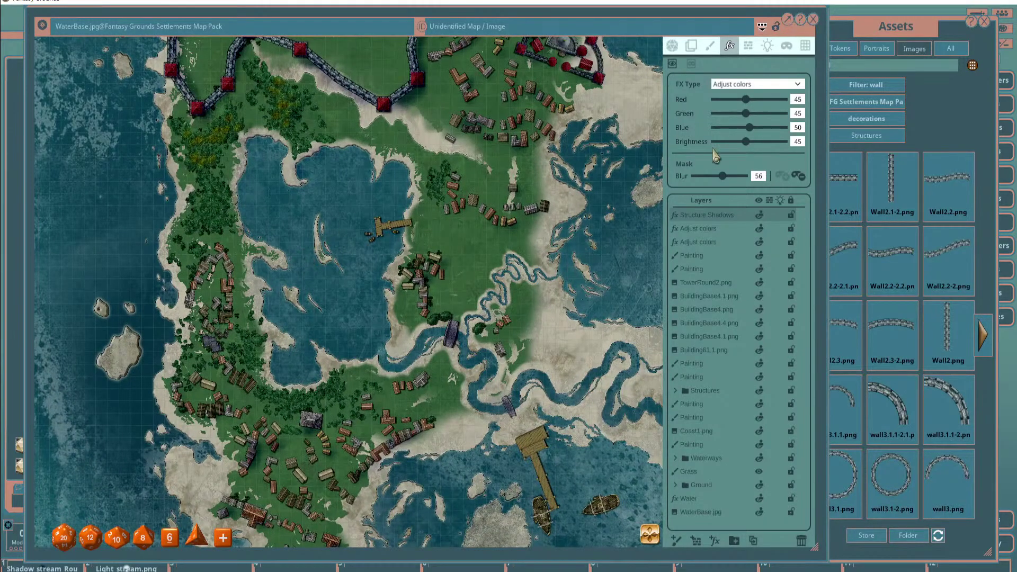
pyautogui.click(872, 29)
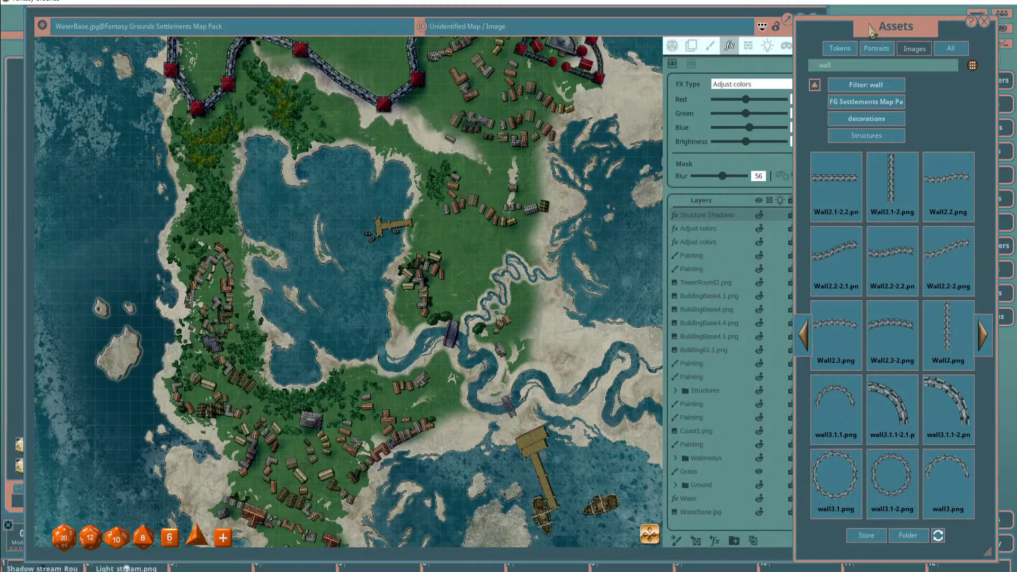
pyautogui.scroll(-3, 427, 215)
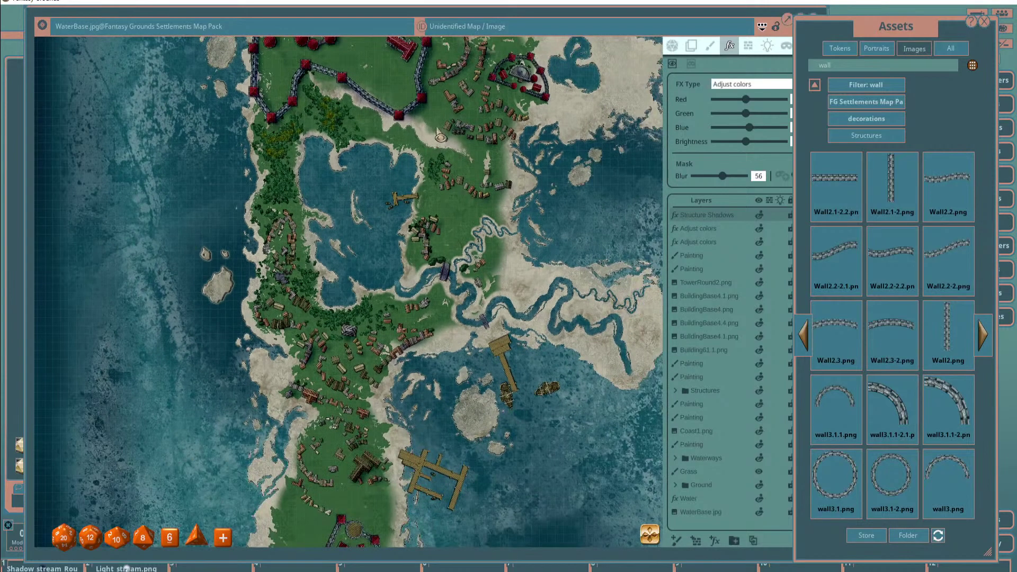
pyautogui.scroll(2, 427, 214)
pyautogui.scroll(6, 309, 102)
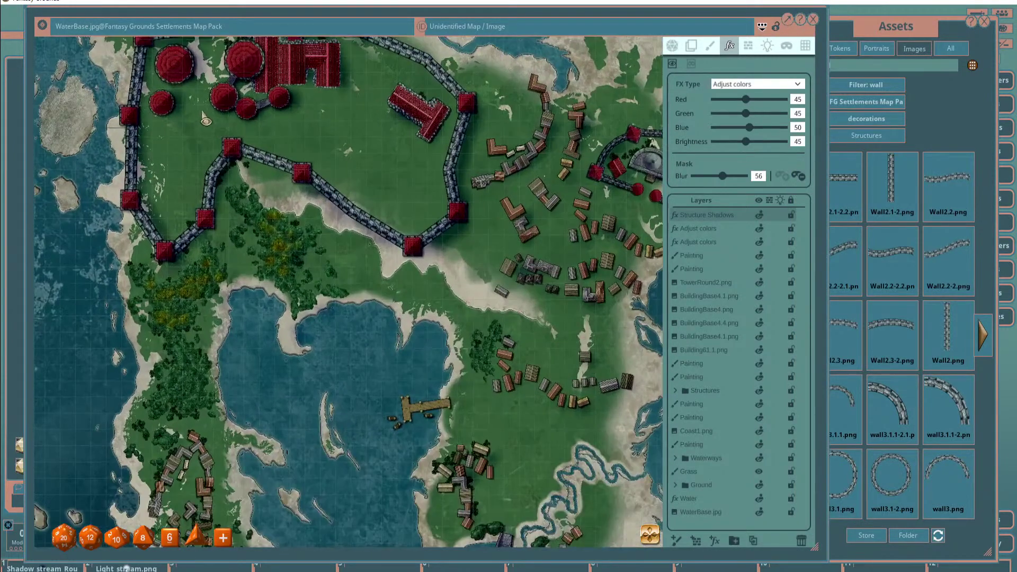
pyautogui.scroll(2, 317, 173)
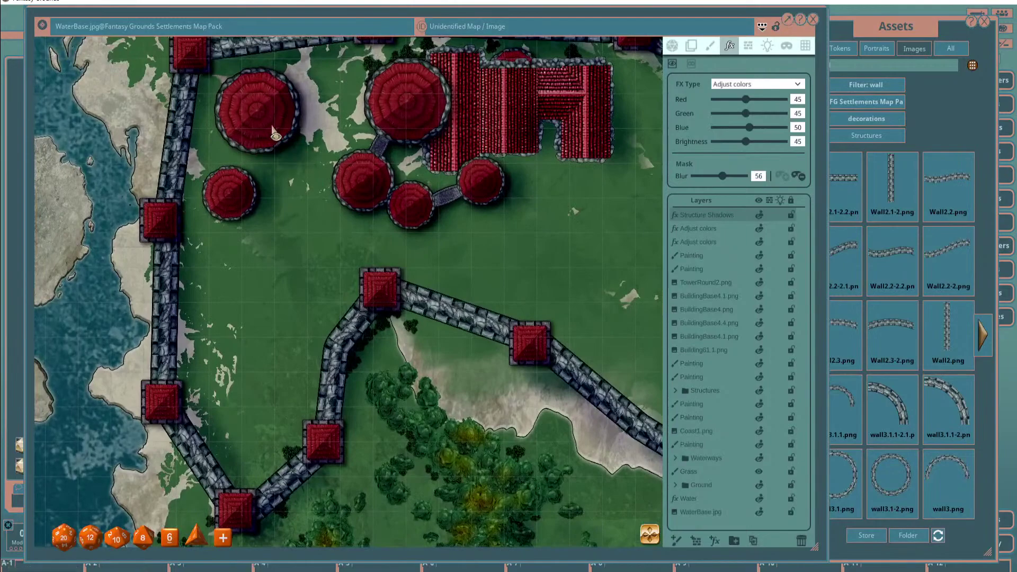
pyautogui.scroll(-2, 397, 135)
pyautogui.scroll(2, 407, 122)
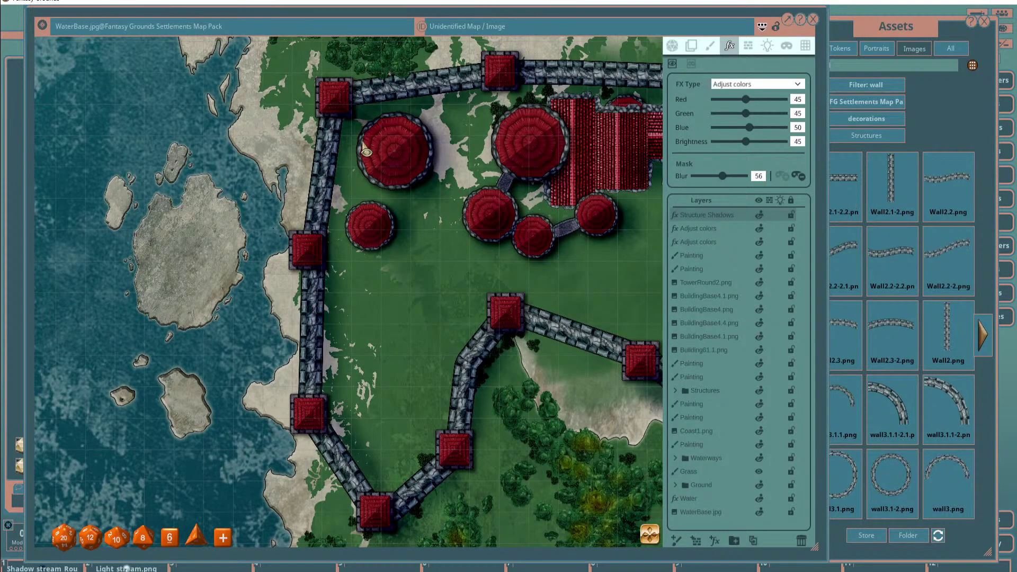
# Examine the shadows along the walls, corner towers and T-shaped building of the large northern enclosure.
pyautogui.moveTo(346, 255)
pyautogui.mouseDown()
pyautogui.moveTo(349, 193)
pyautogui.moveTo(331, 319)
pyautogui.moveTo(287, 181)
pyautogui.moveTo(152, 260)
pyautogui.mouseUp()
pyautogui.scroll(1, 364, 339)
pyautogui.scroll(-2, 276, 303)
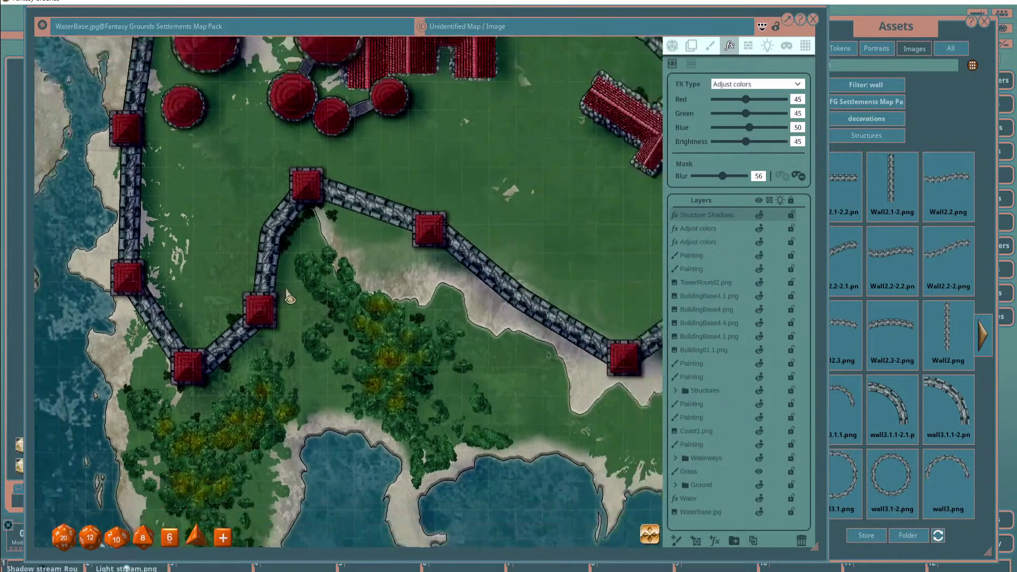
pyautogui.moveTo(291, 216); pyautogui.dragTo(304, 223)
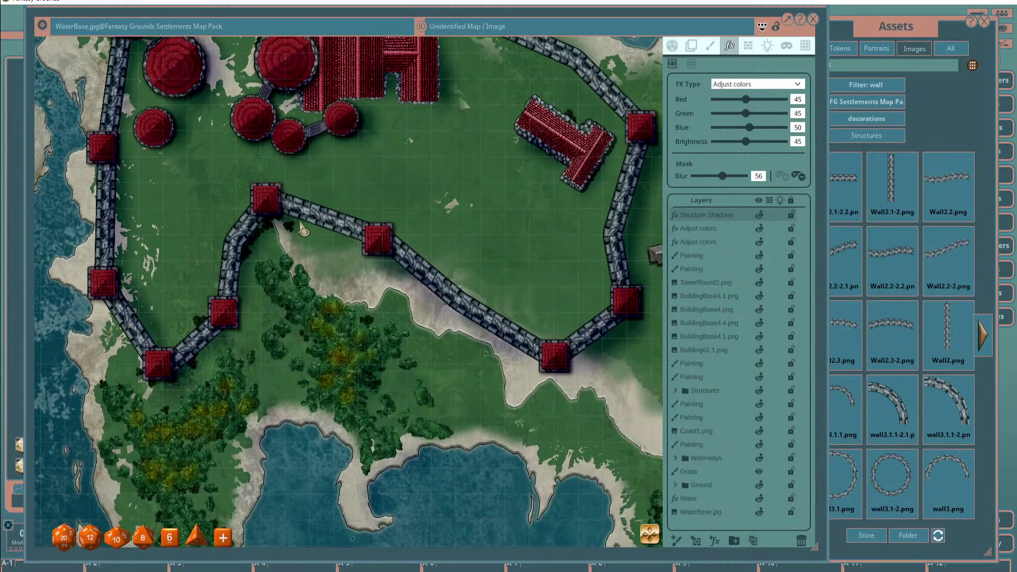
pyautogui.moveTo(398, 258); pyautogui.dragTo(329, 249)
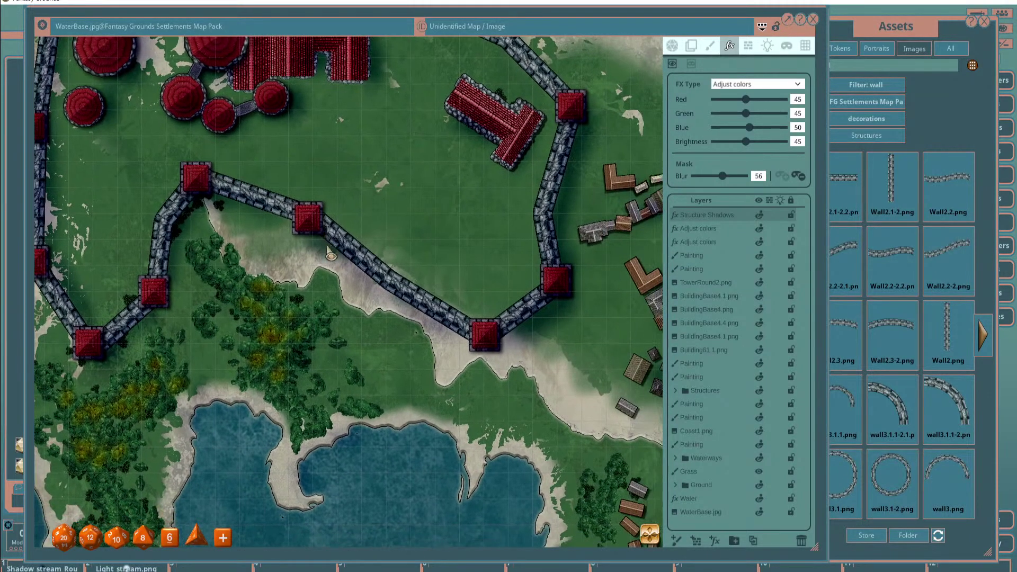
pyautogui.moveTo(483, 305); pyautogui.dragTo(316, 318)
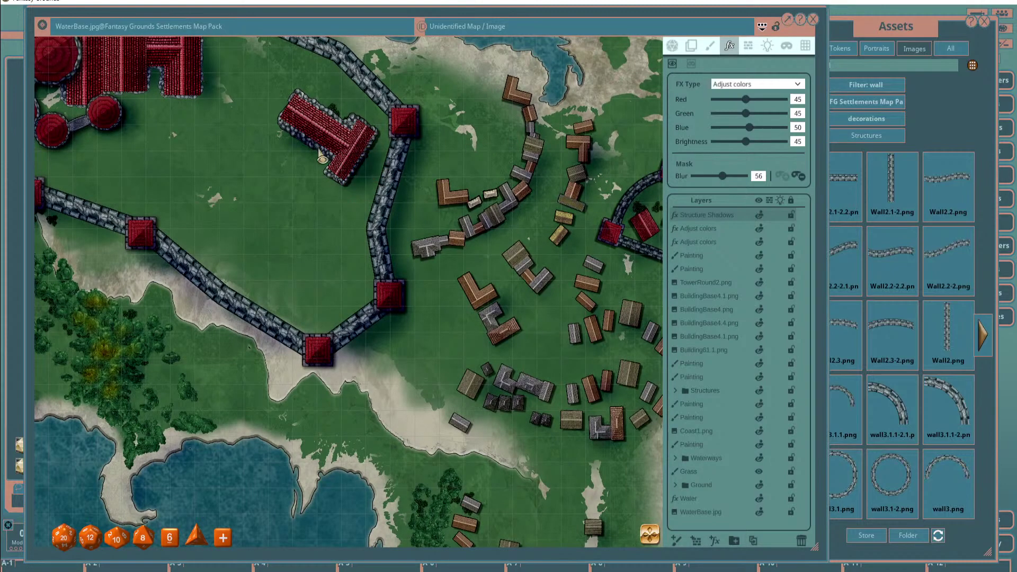
pyautogui.moveTo(321, 158); pyautogui.dragTo(335, 163)
pyautogui.scroll(-10, 341, 170)
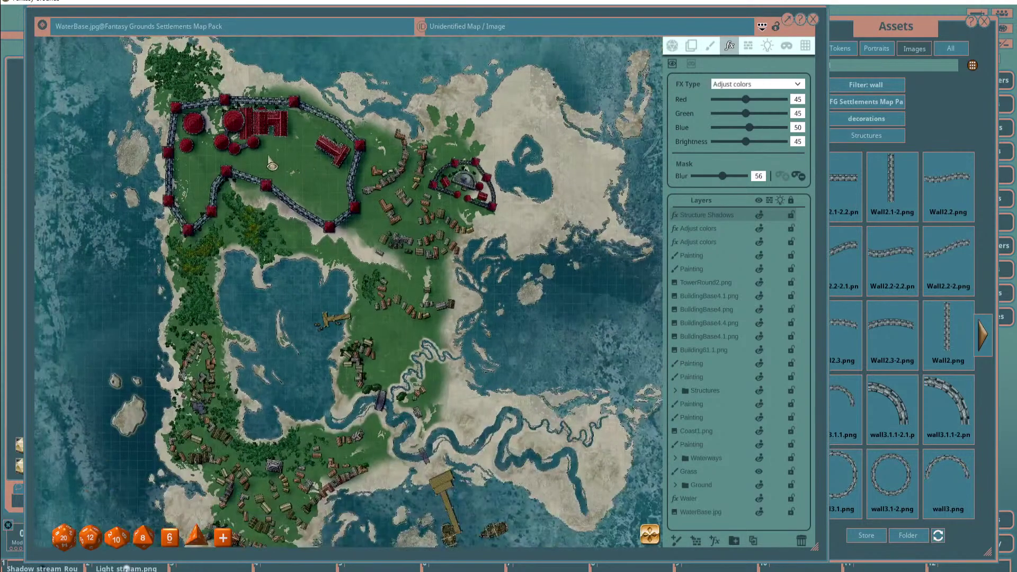
# Compare the shadows of the small eastern walled compound with those of the northern keep and its southern wall.
pyautogui.scroll(5, 398, 164)
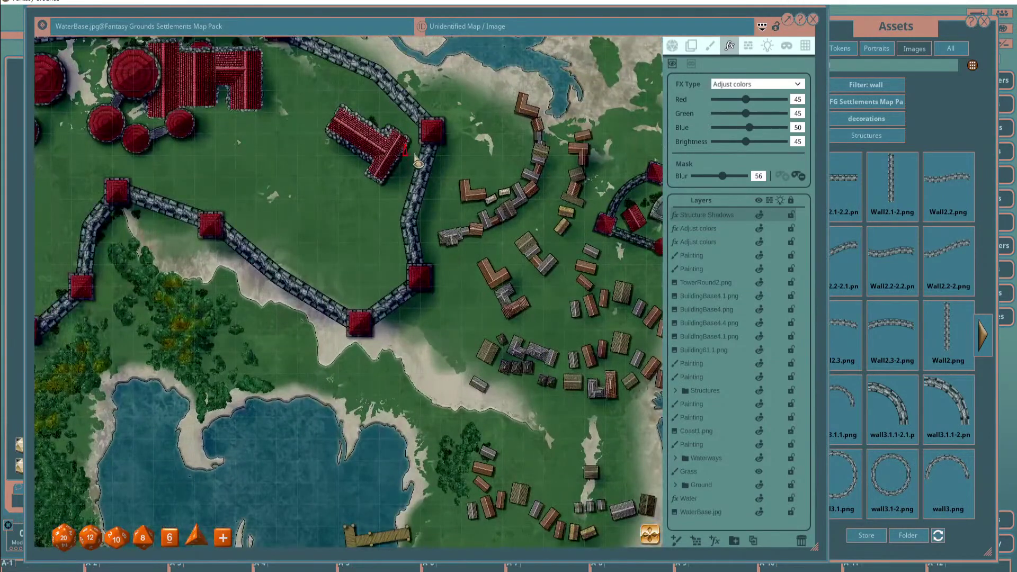
pyautogui.scroll(-6, 356, 169)
pyautogui.scroll(5, 555, 242)
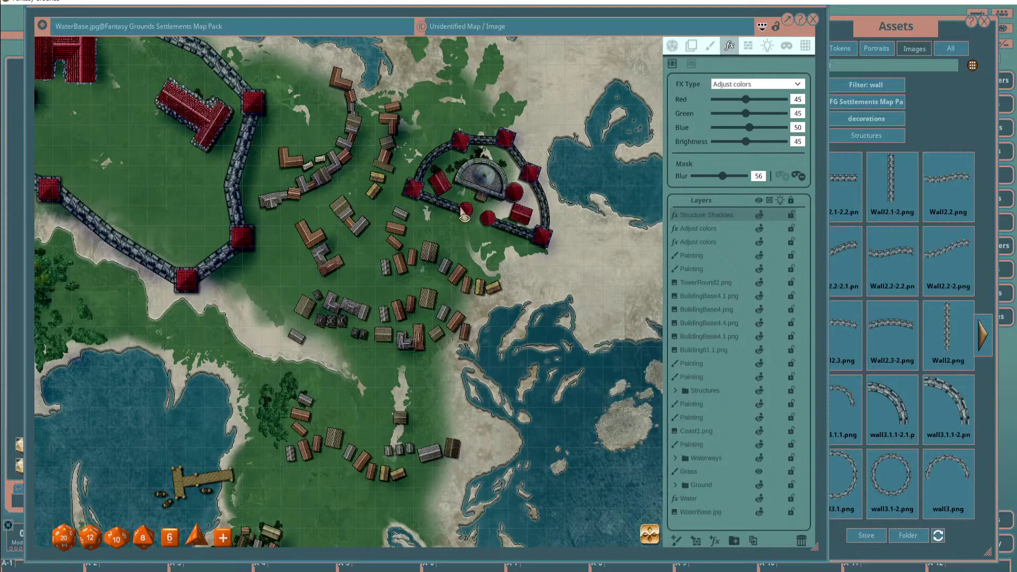
pyautogui.scroll(-3, 470, 214)
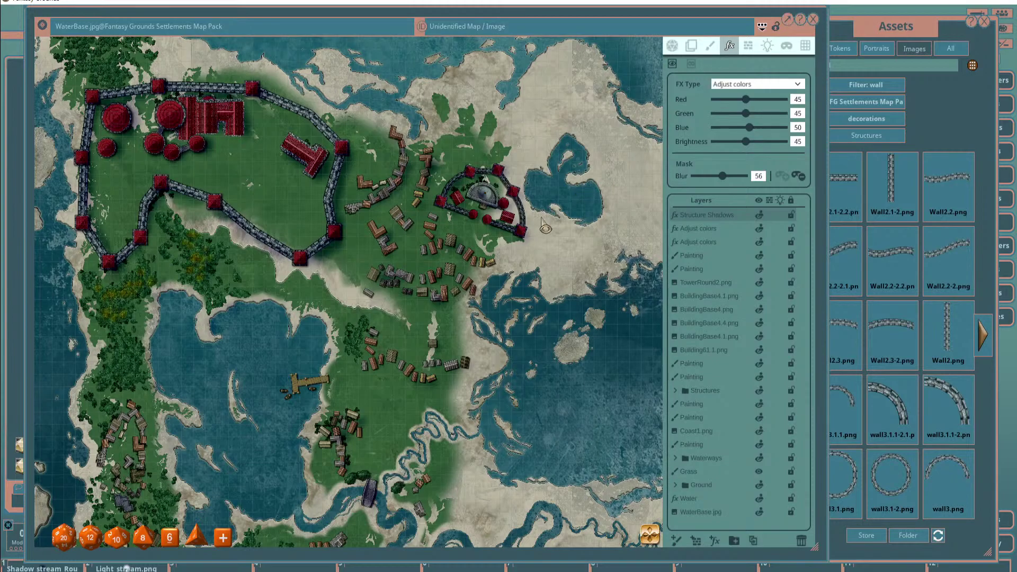
pyautogui.scroll(5, 174, 189)
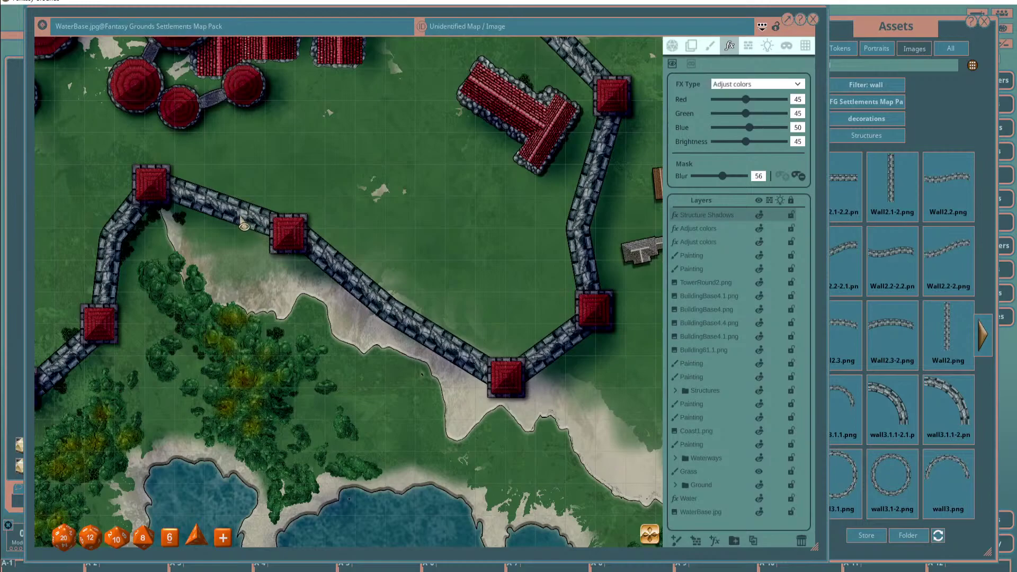
pyautogui.moveTo(181, 202); pyautogui.dragTo(228, 224)
pyautogui.scroll(-5, 229, 224)
pyautogui.scroll(3, 253, 226)
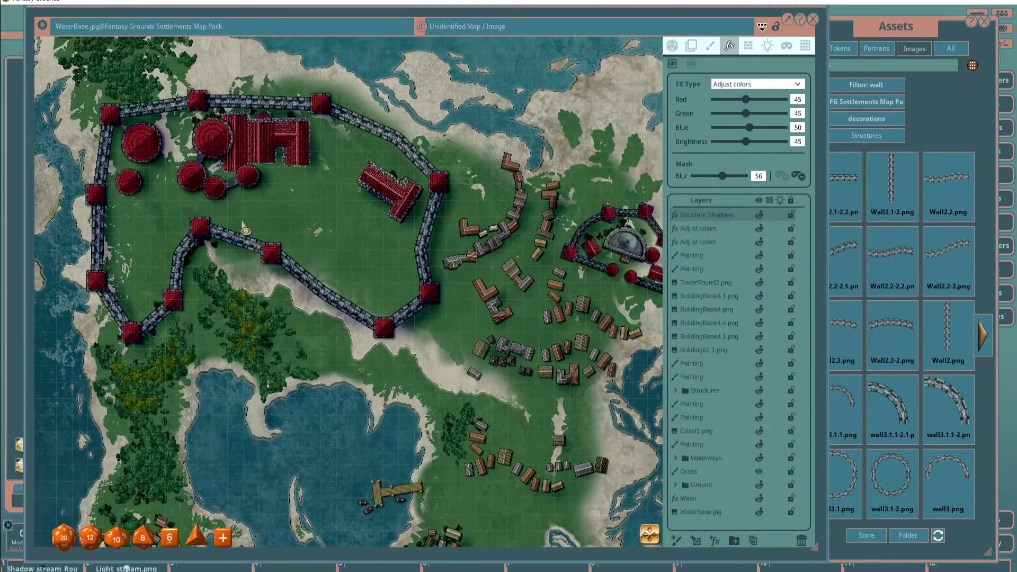
pyautogui.scroll(2, 253, 226)
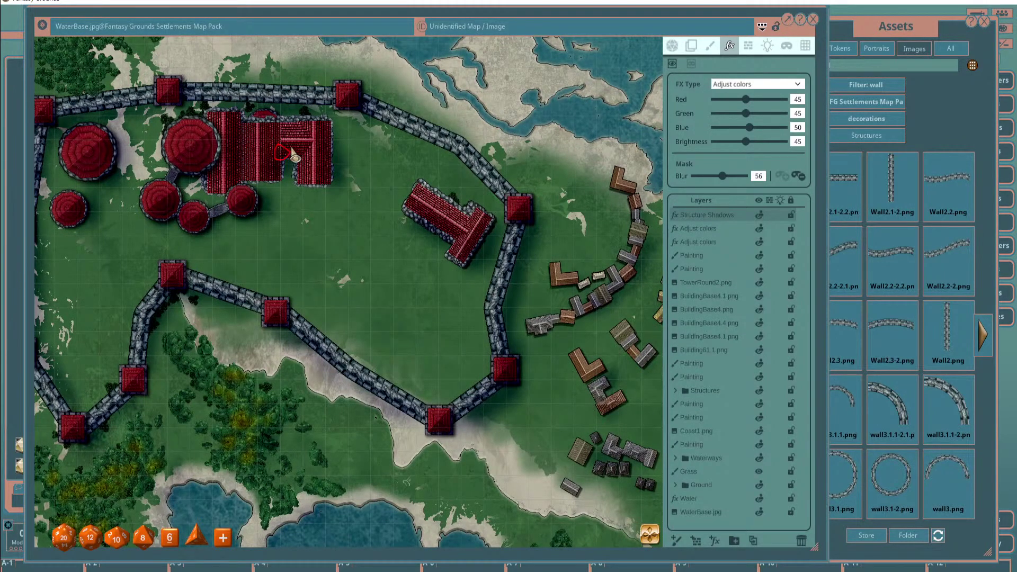
pyautogui.moveTo(320, 126); pyautogui.dragTo(322, 132)
pyautogui.scroll(-5, 325, 196)
pyautogui.scroll(-1, 328, 208)
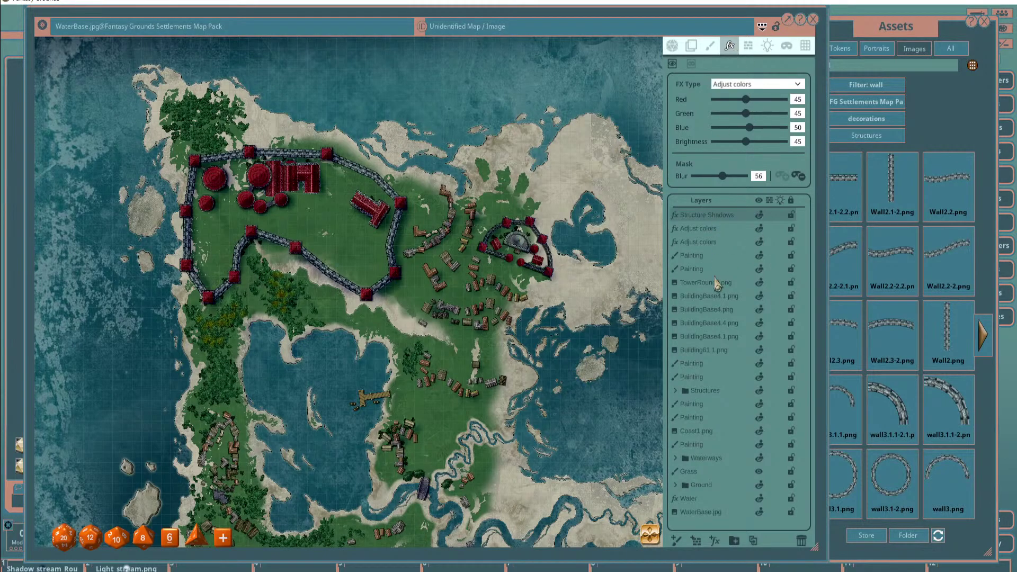
# Add a new effect layer to the map and set its FX type to Adjust colors.
pyautogui.click(715, 544)
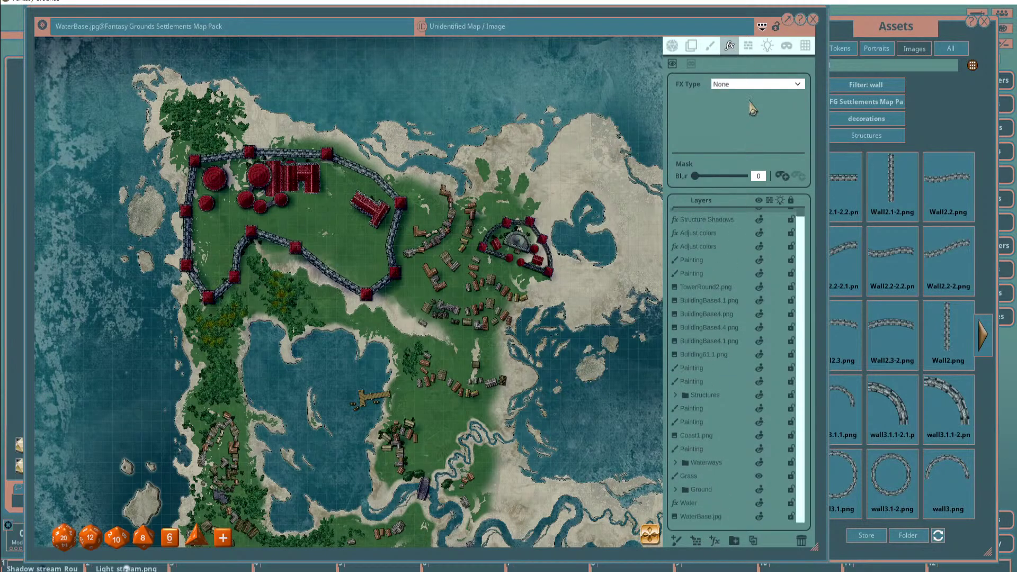
pyautogui.click(749, 85)
pyautogui.scroll(-2, 748, 138)
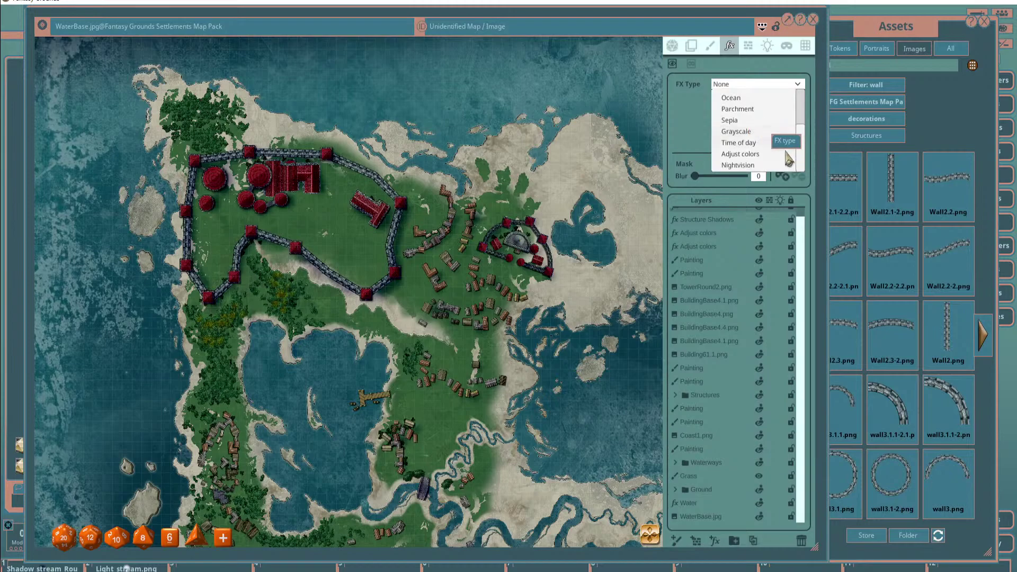
pyautogui.click(778, 154)
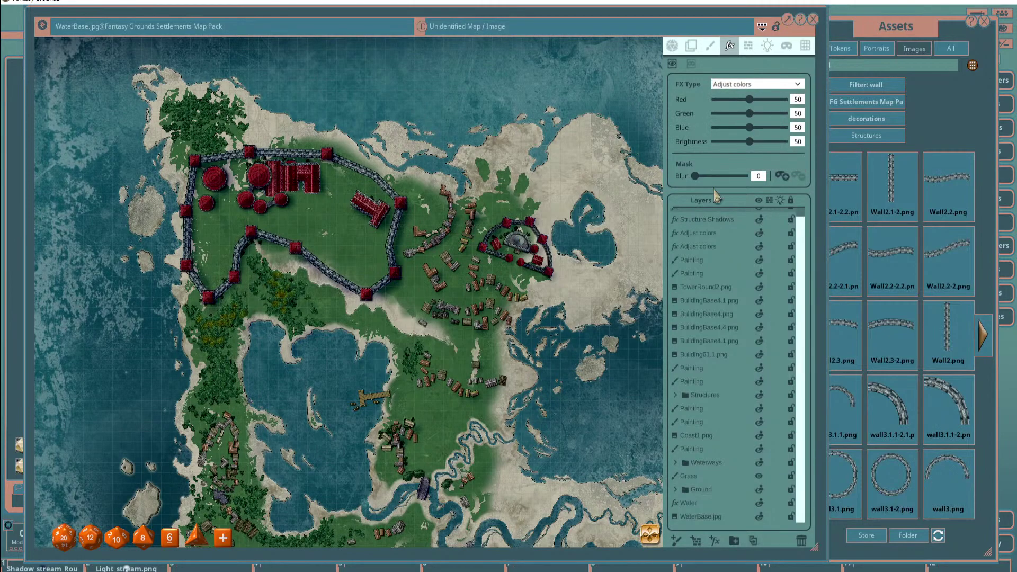
pyautogui.scroll(1, 720, 233)
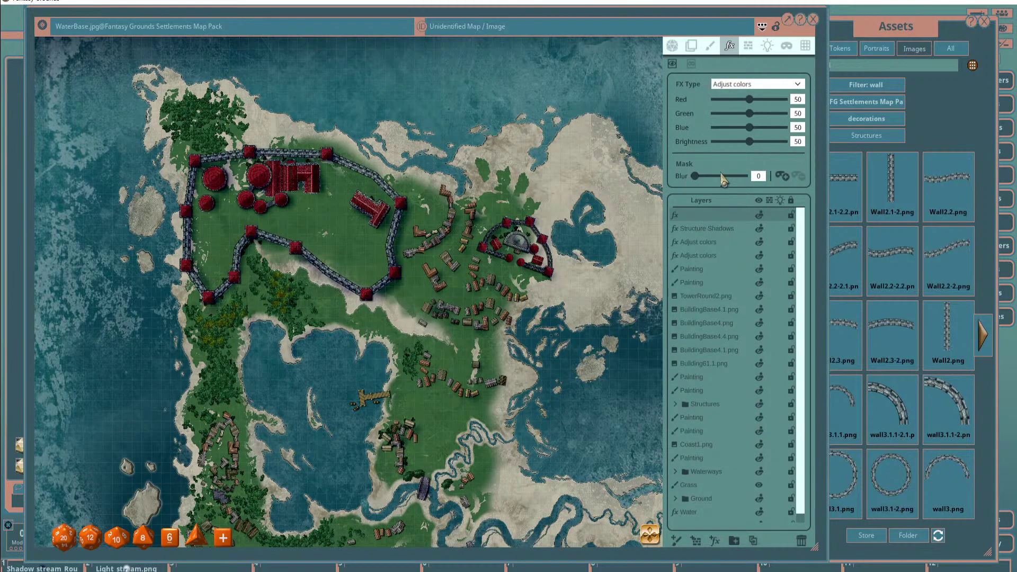
# Place the new Adjust colors layer directly above WaterBase.jpg and delete the Water effect layer.
pyautogui.moveTo(704, 220); pyautogui.dragTo(699, 501)
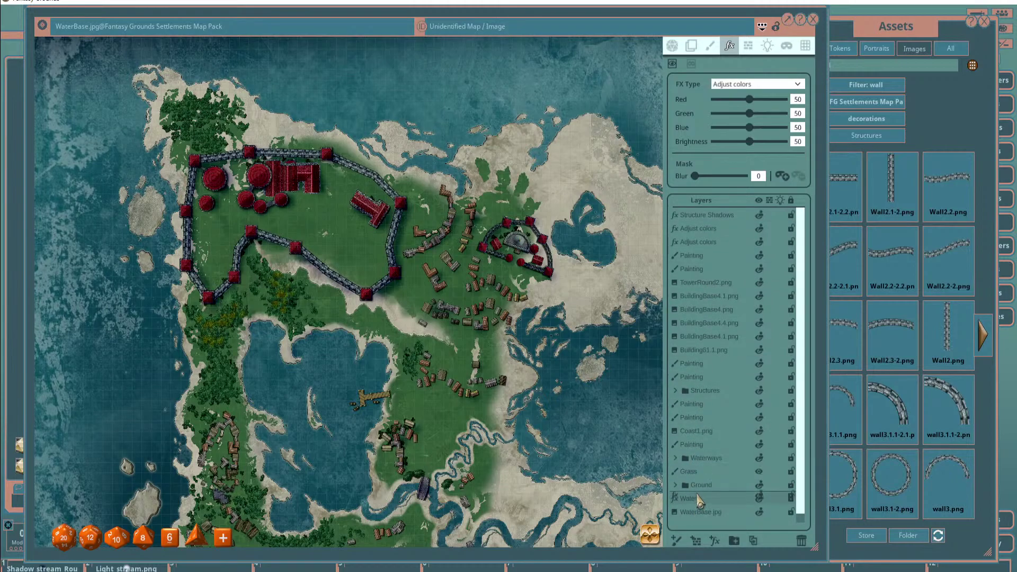
pyautogui.scroll(-2, 657, 465)
pyautogui.scroll(-1, 721, 463)
pyautogui.scroll(3, 585, 455)
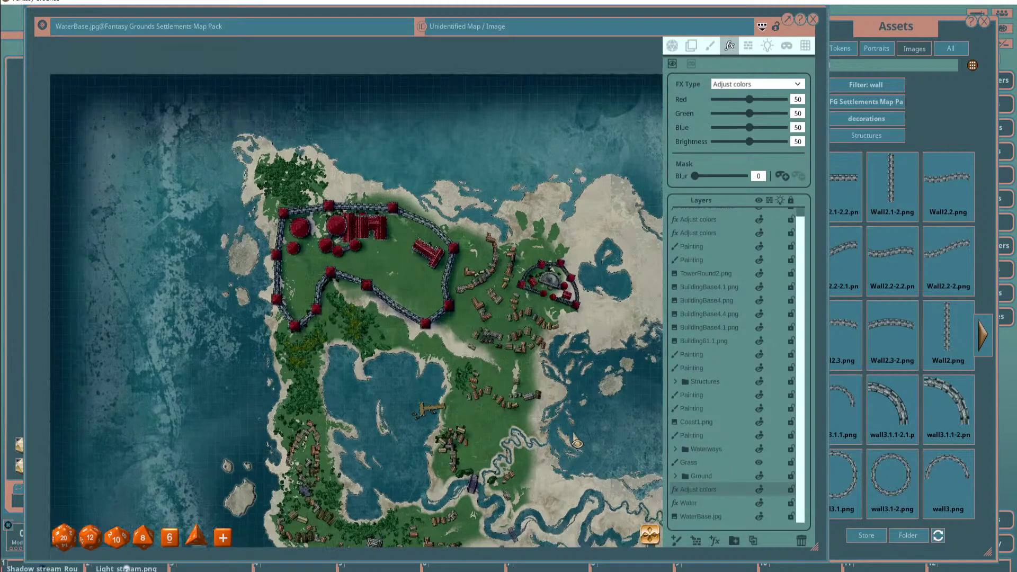
pyautogui.moveTo(721, 498); pyautogui.dragTo(715, 506)
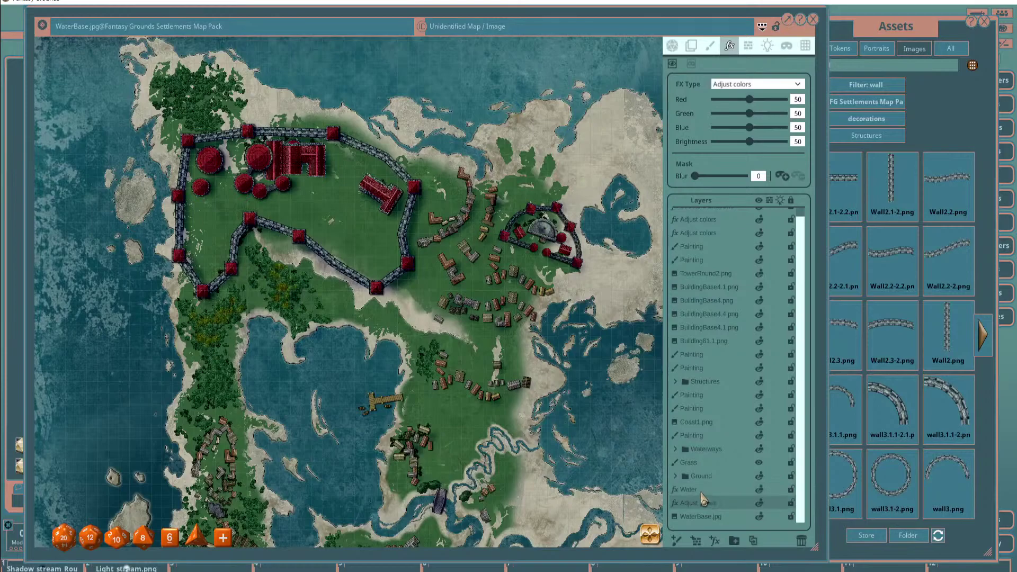
pyautogui.click(728, 490)
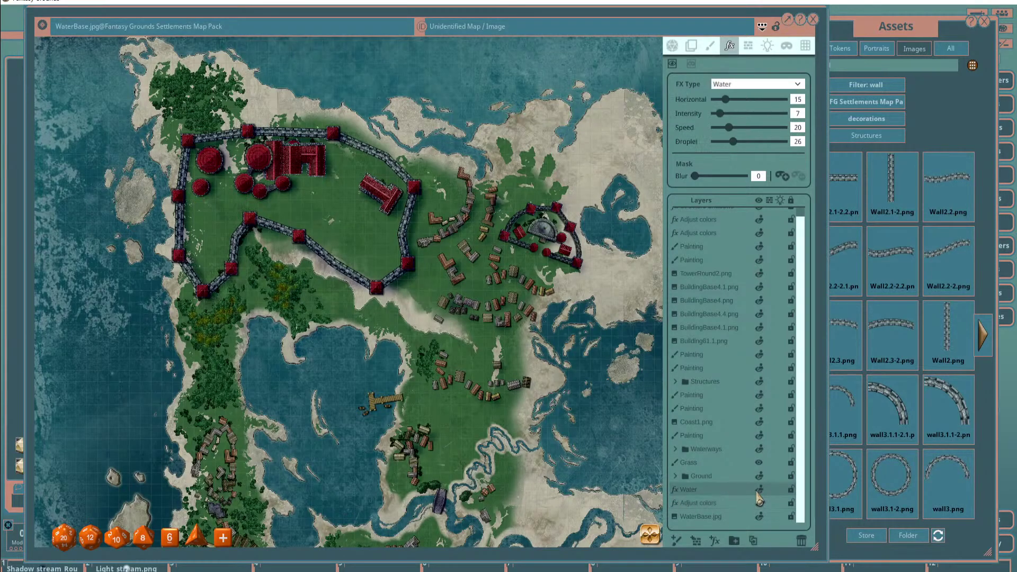
pyautogui.click(801, 541)
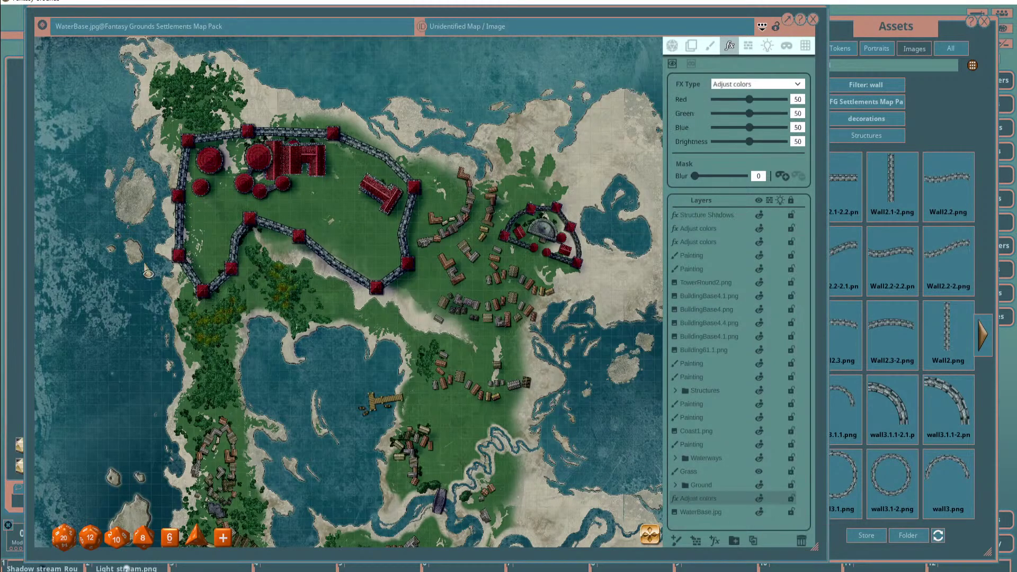
# Set the brightness of the Adjust colors layer above WaterBase.jpg to 72.
pyautogui.scroll(3, 103, 243)
pyautogui.scroll(-2, 303, 259)
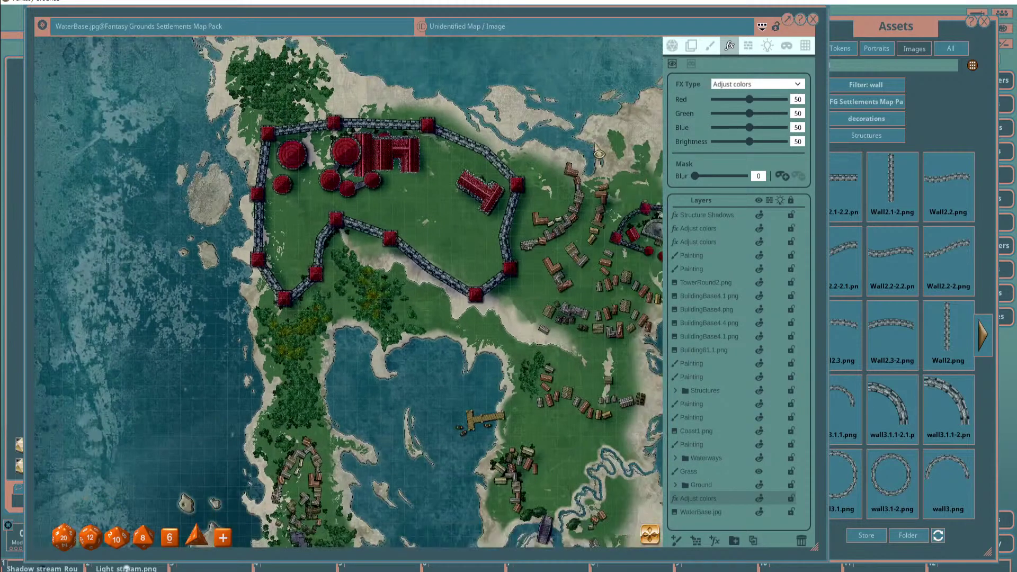
pyautogui.moveTo(754, 149)
pyautogui.mouseDown()
pyautogui.moveTo(772, 148)
pyautogui.moveTo(765, 146)
pyautogui.mouseUp()
pyautogui.scroll(-3, 571, 129)
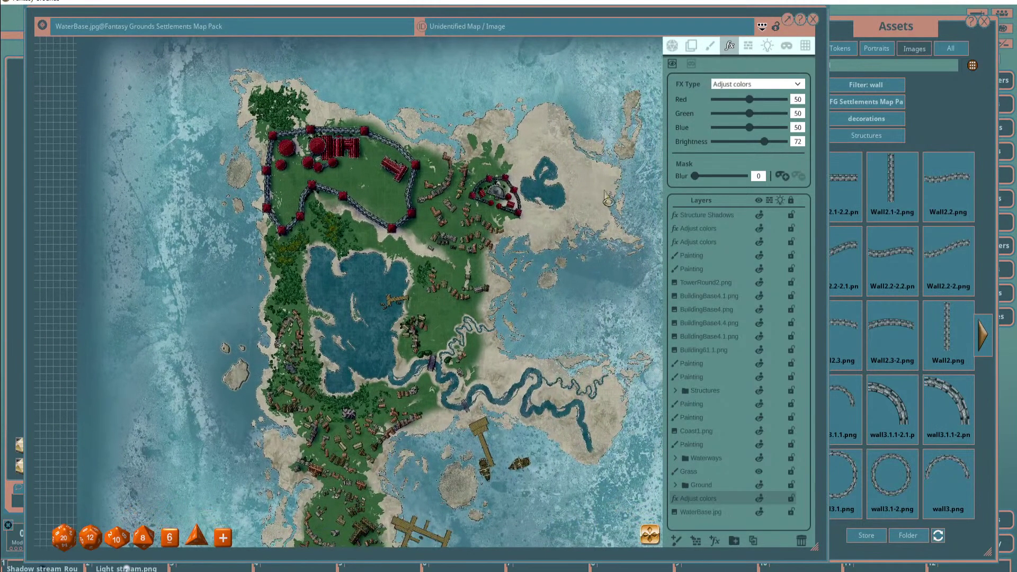
# Add a mask to the Adjust colors layer and outline coastal strips of water so the brightening applies only near the shore.
pyautogui.click(786, 178)
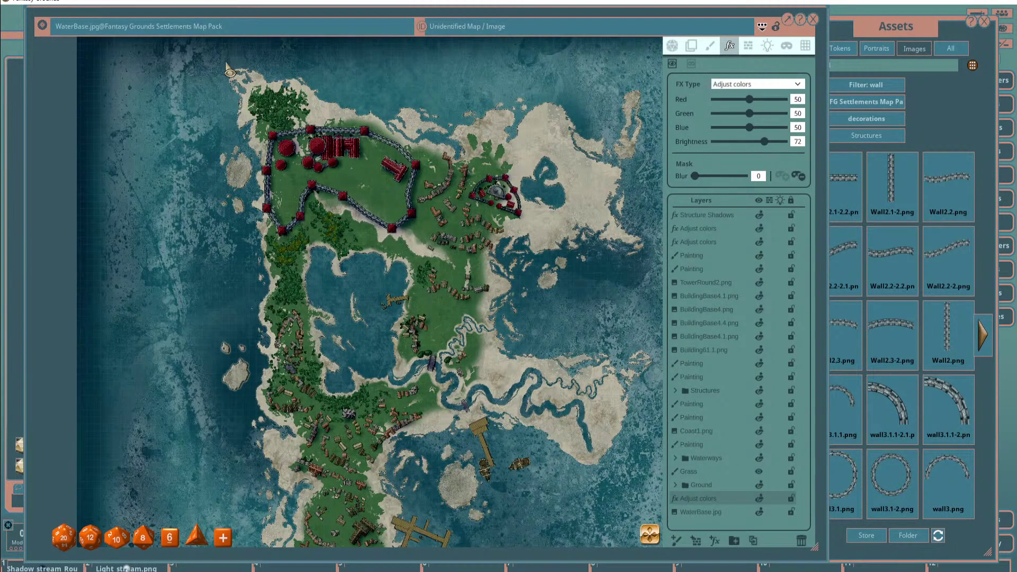
pyautogui.moveTo(234, 63)
pyautogui.mouseDown()
pyautogui.moveTo(241, 133)
pyautogui.moveTo(229, 71)
pyautogui.moveTo(212, 167)
pyautogui.moveTo(222, 223)
pyautogui.moveTo(245, 233)
pyautogui.moveTo(246, 312)
pyautogui.moveTo(238, 335)
pyautogui.moveTo(217, 342)
pyautogui.moveTo(223, 396)
pyautogui.moveTo(242, 406)
pyautogui.moveTo(246, 437)
pyautogui.moveTo(270, 461)
pyautogui.moveTo(331, 469)
pyautogui.moveTo(519, 455)
pyautogui.moveTo(554, 421)
pyautogui.moveTo(506, 366)
pyautogui.moveTo(518, 255)
pyautogui.moveTo(458, 148)
pyautogui.moveTo(238, 62)
pyautogui.mouseUp()
pyautogui.scroll(2, 265, 225)
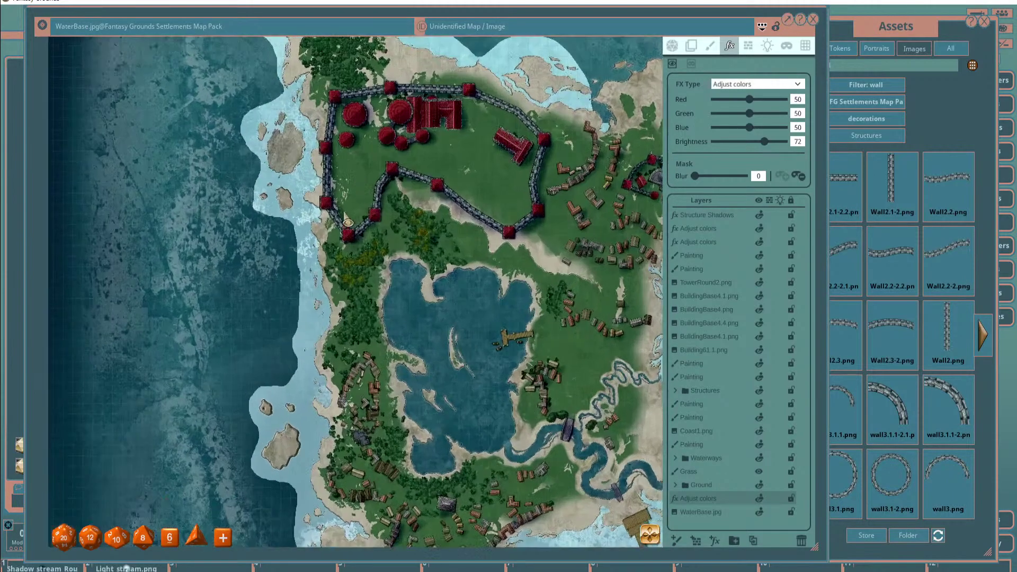
pyautogui.scroll(-2, 259, 221)
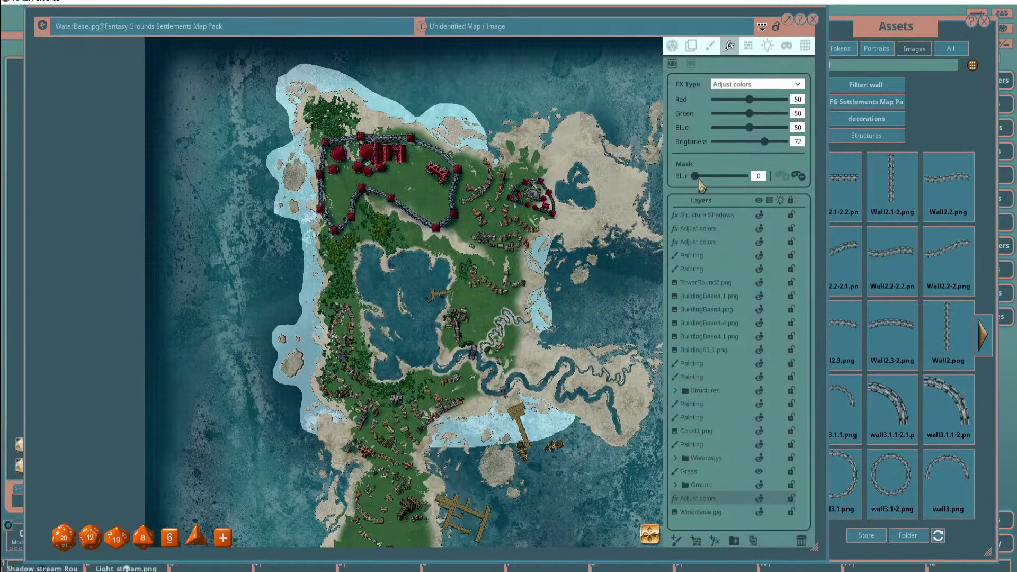
# Set the mask blur of the coastal Adjust colors layer to 33 and check the northwest shoreline.
pyautogui.moveTo(695, 176)
pyautogui.mouseDown()
pyautogui.moveTo(722, 174)
pyautogui.moveTo(711, 177)
pyautogui.mouseUp()
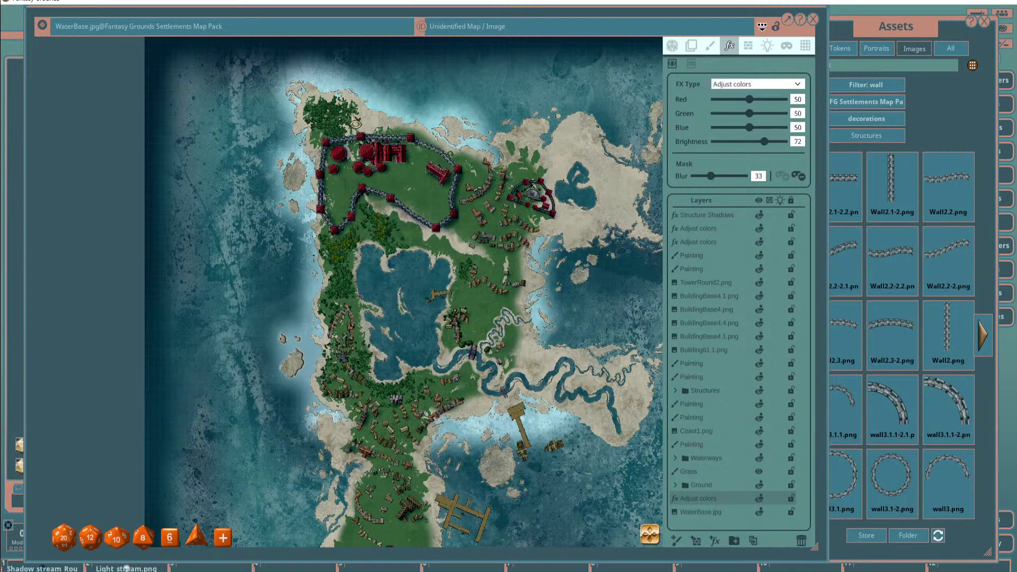
pyautogui.scroll(2, 380, 148)
pyautogui.moveTo(387, 106); pyautogui.dragTo(479, 154)
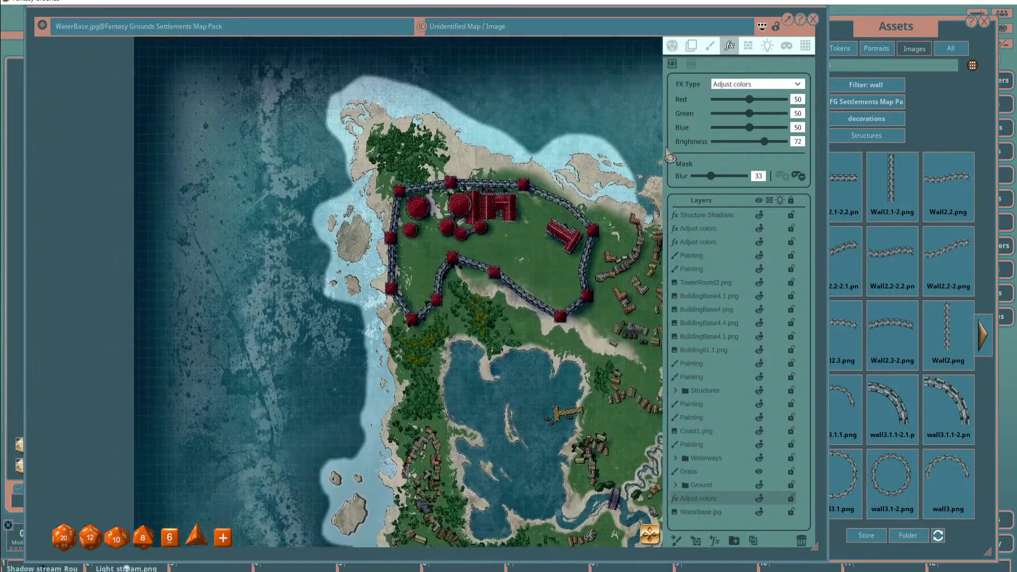
# Set the mask blur of the coastal Adjust colors layer to 100 and check the softened shoreline edge.
pyautogui.moveTo(712, 180); pyautogui.dragTo(744, 178)
pyautogui.scroll(2, 483, 151)
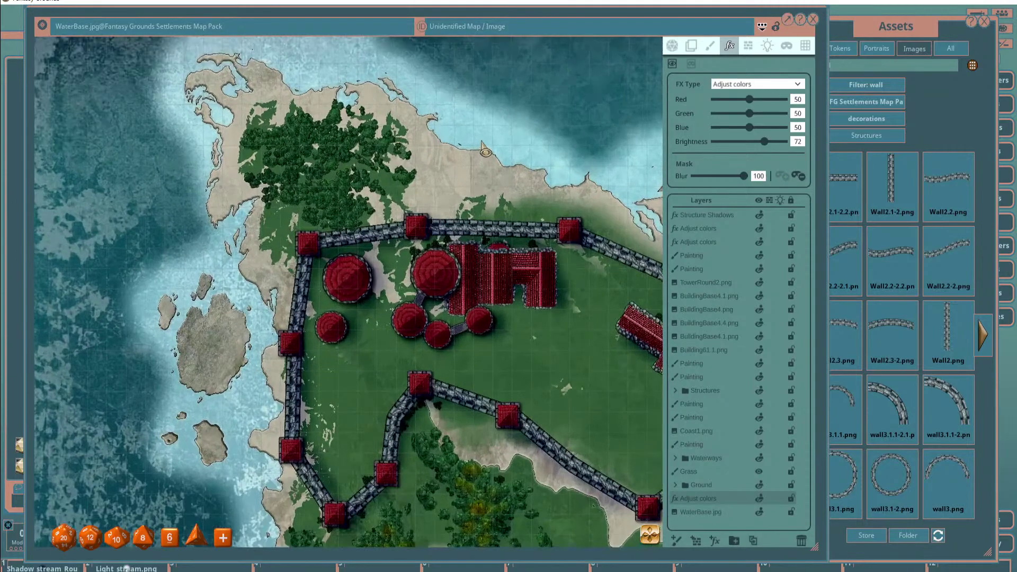
pyautogui.scroll(-5, 505, 148)
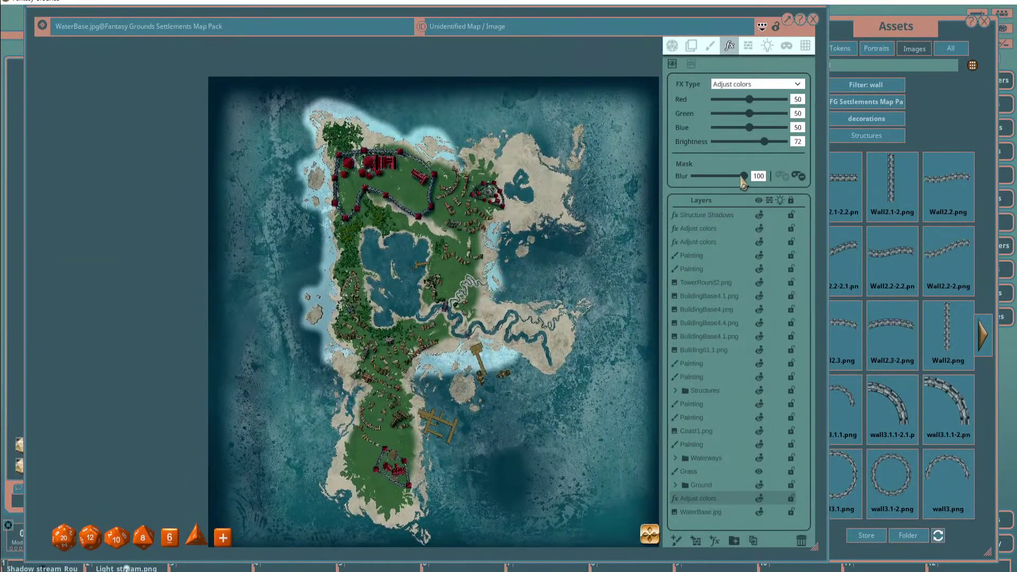
# Try brightness values of 42 and 45 on the coastal Adjust colors layer to darken the near-shore water.
pyautogui.moveTo(736, 182)
pyautogui.mouseDown()
pyautogui.moveTo(655, 187)
pyautogui.moveTo(739, 184)
pyautogui.mouseUp()
pyautogui.moveTo(766, 149); pyautogui.dragTo(745, 153)
pyautogui.scroll(5, 476, 153)
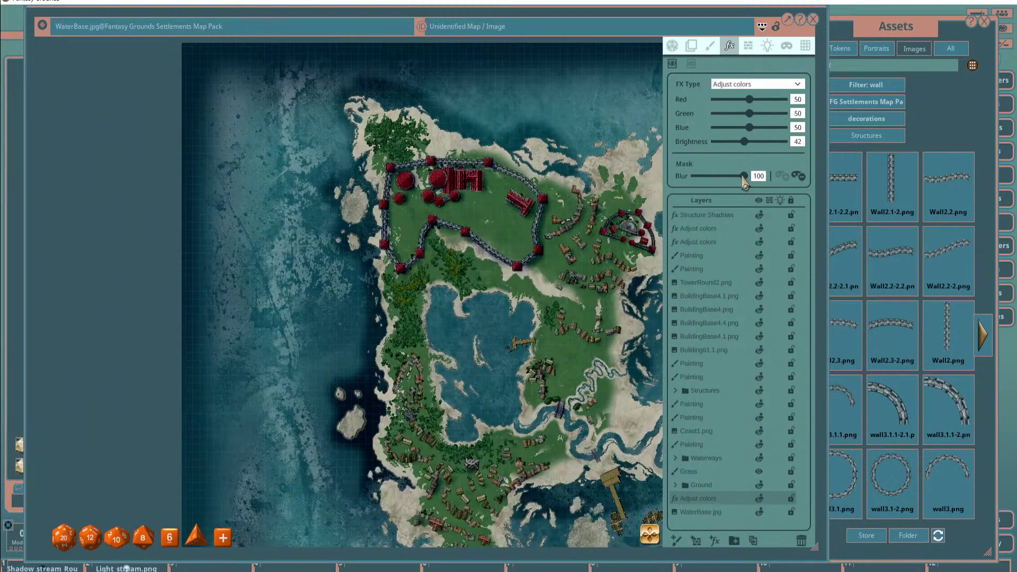
pyautogui.moveTo(741, 174); pyautogui.dragTo(748, 152)
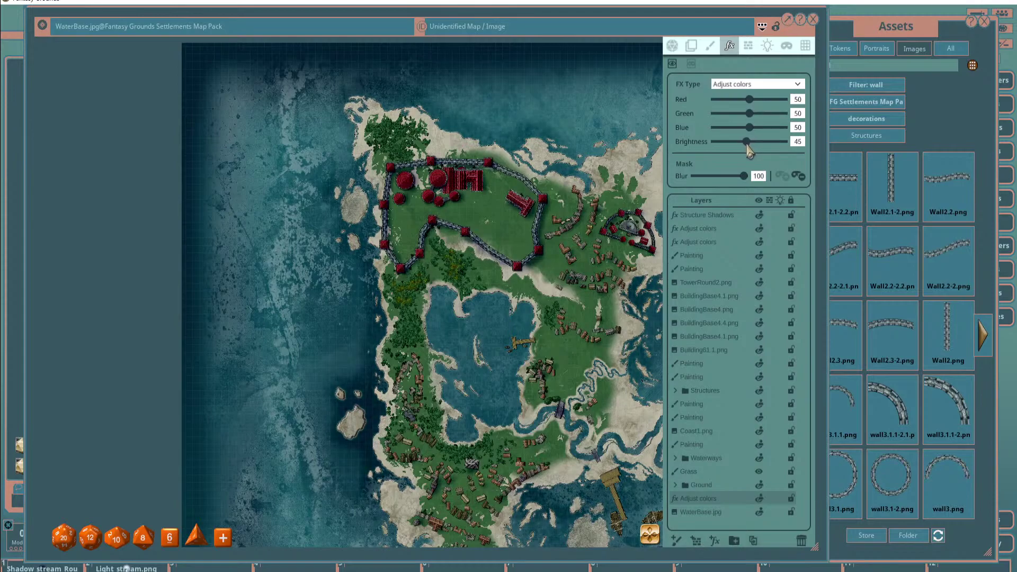
pyautogui.scroll(2, 503, 132)
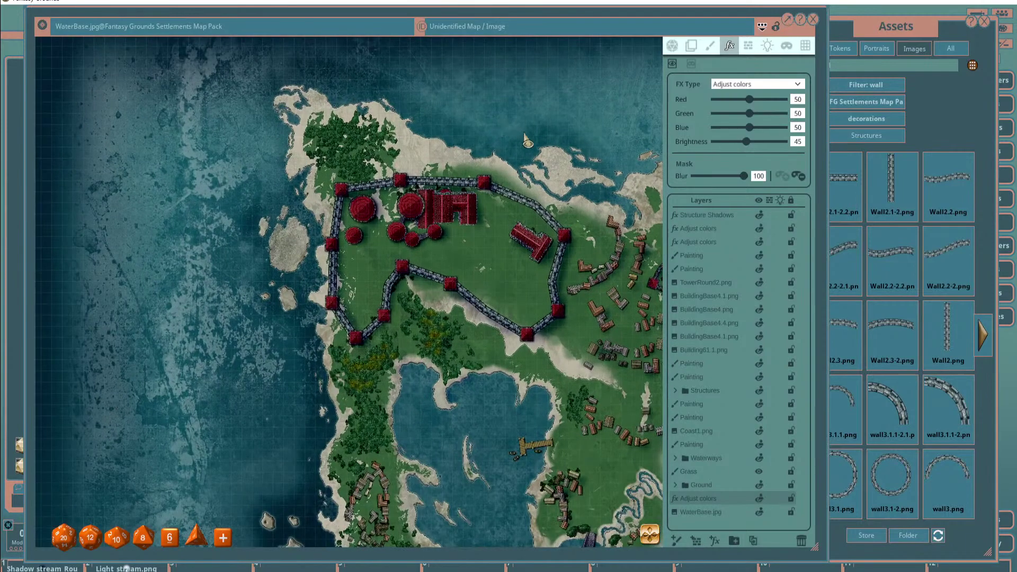
pyautogui.scroll(-1, 469, 129)
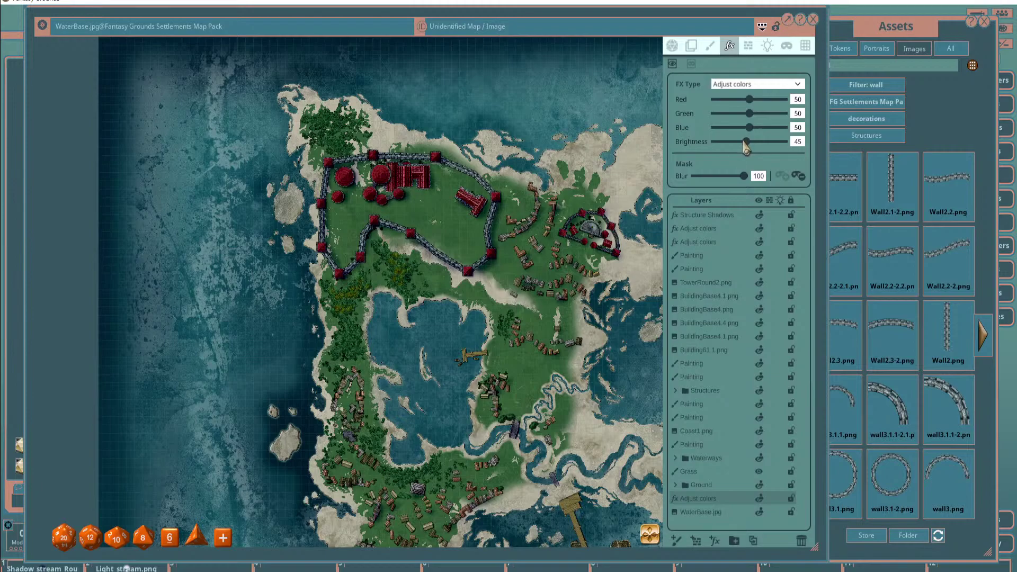
# Set the brightness of the coastal Adjust colors layer to 42 and inspect the island's eastern coast.
pyautogui.moveTo(745, 150); pyautogui.dragTo(744, 150)
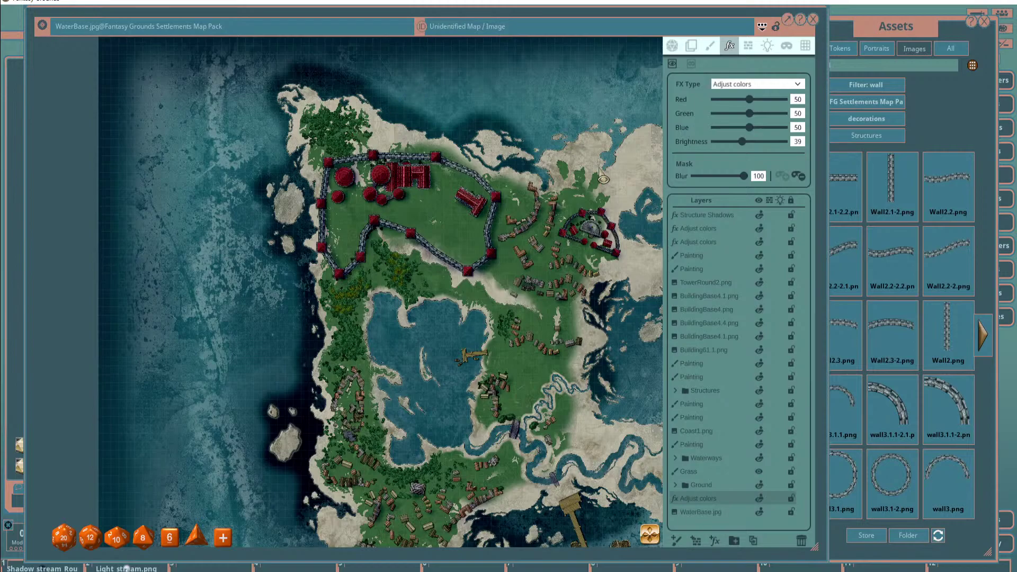
pyautogui.moveTo(744, 143); pyautogui.dragTo(754, 179)
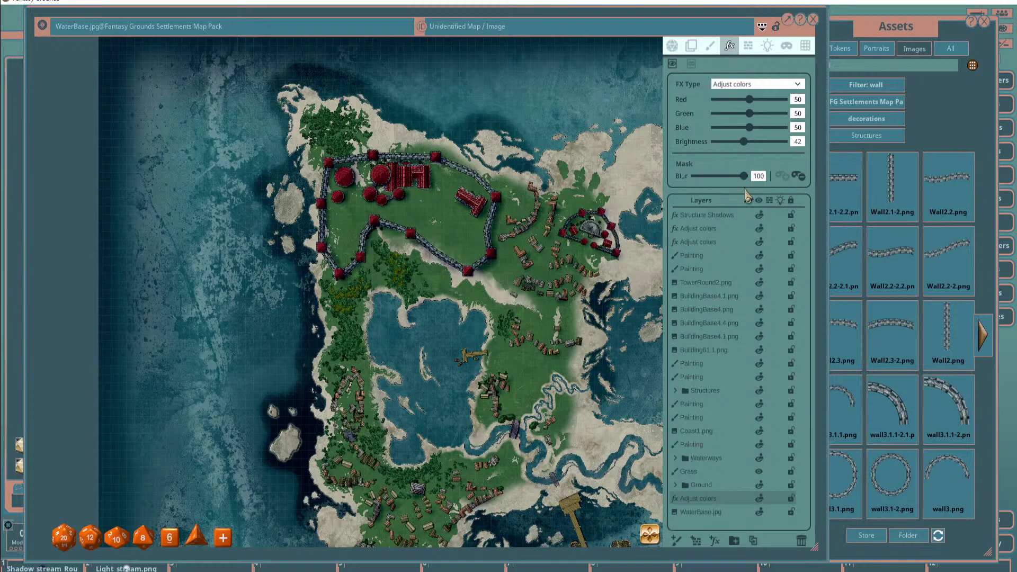
pyautogui.scroll(-3, 485, 209)
pyautogui.scroll(4, 487, 206)
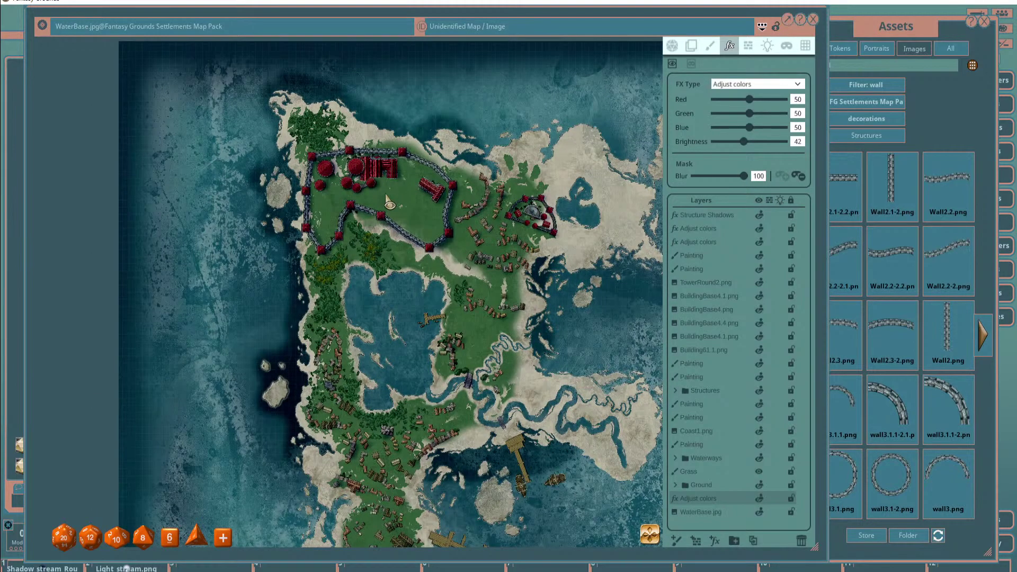
pyautogui.moveTo(546, 208); pyautogui.dragTo(389, 195)
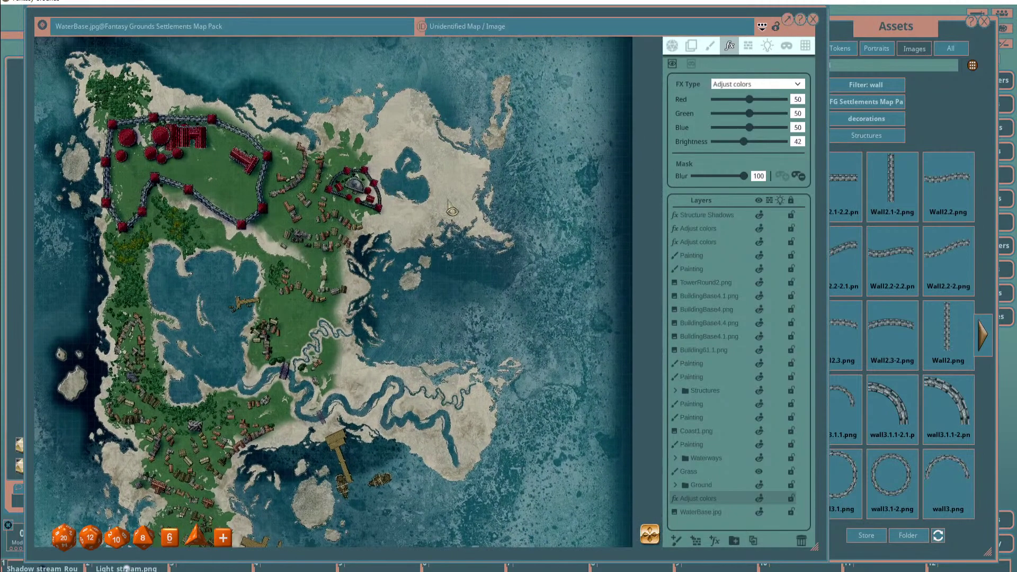
pyautogui.moveTo(507, 214); pyautogui.dragTo(402, 227)
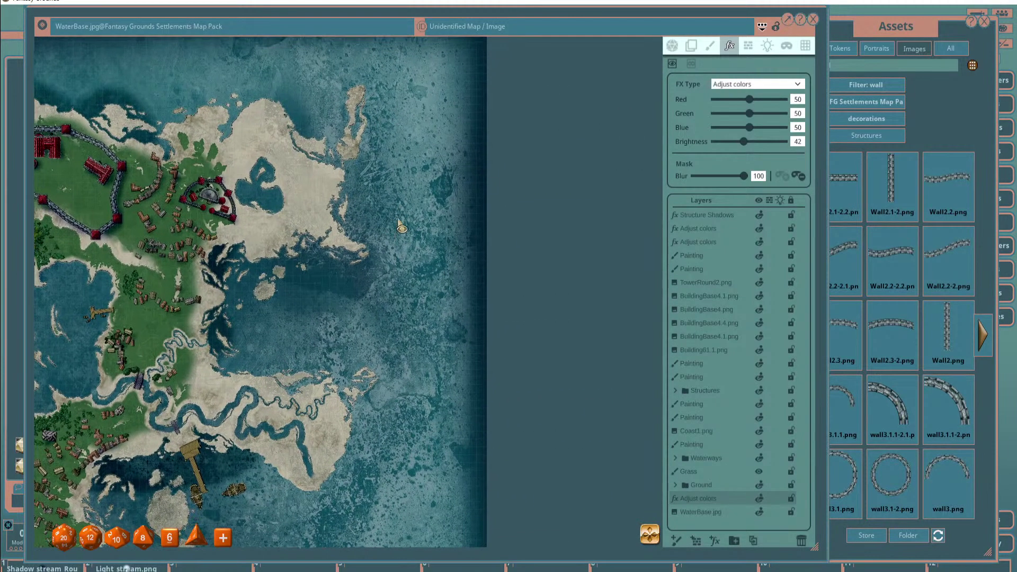
# Clear the wall filter from the image assets and open the decorations of FG Interior Map Pack 2.
pyautogui.click(908, 31)
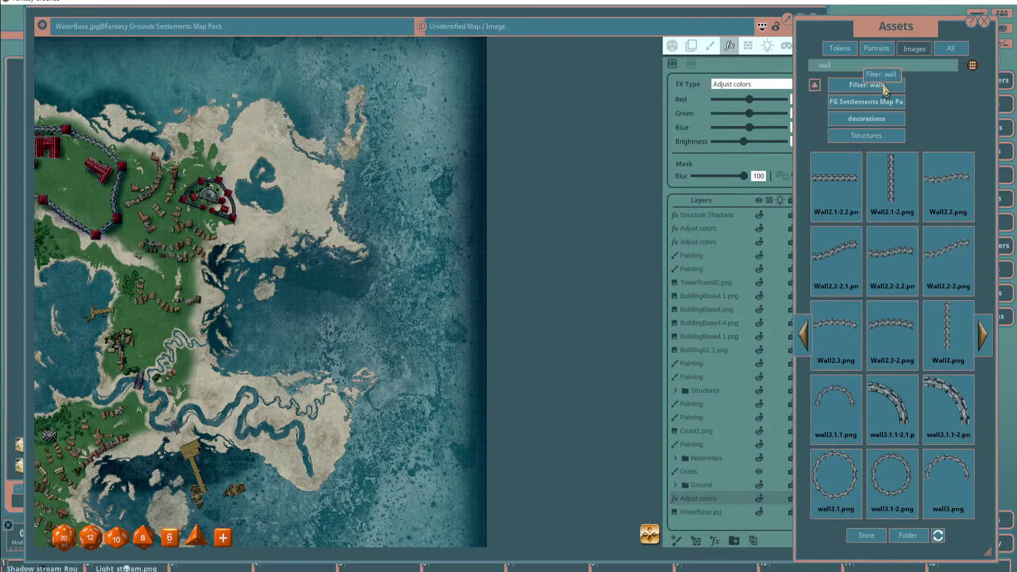
pyautogui.click(885, 86)
pyautogui.click(815, 85)
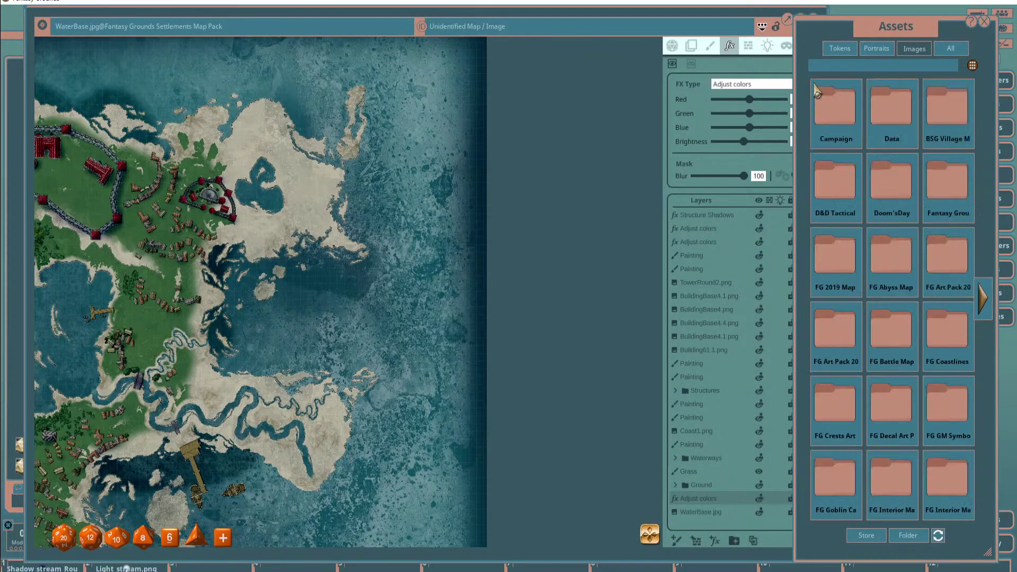
pyautogui.click(984, 303)
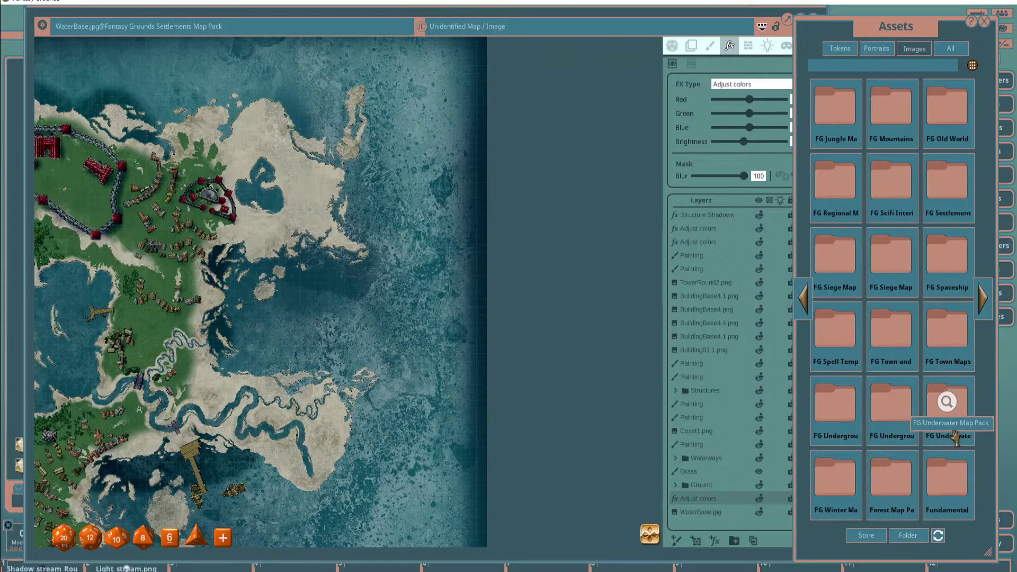
pyautogui.click(805, 305)
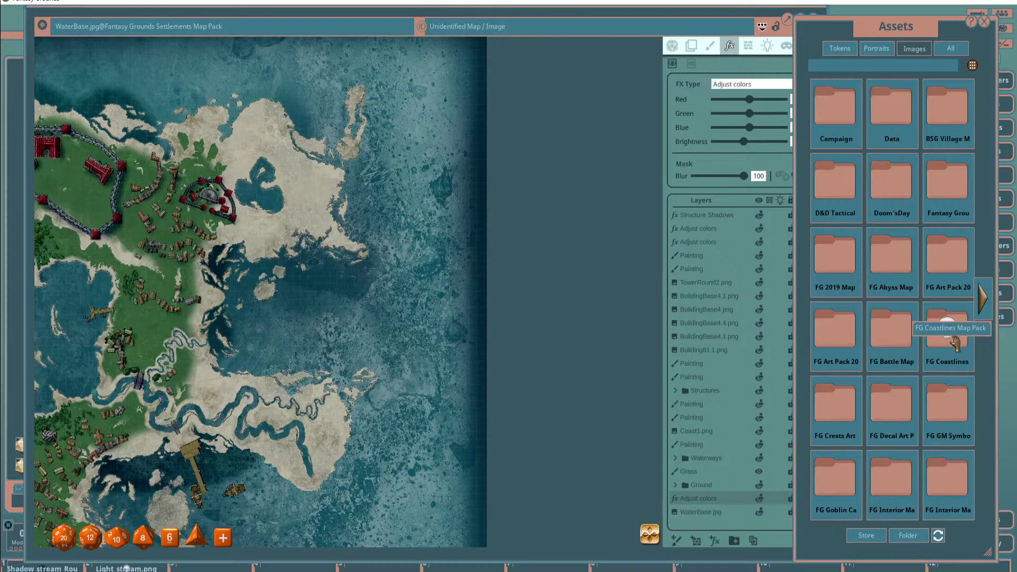
pyautogui.click(943, 478)
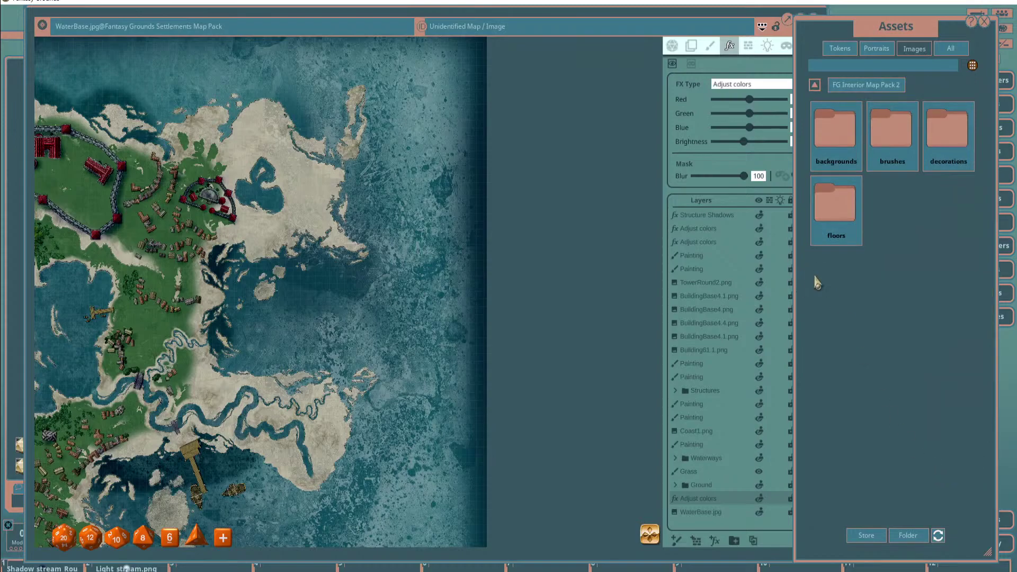
pyautogui.click(941, 128)
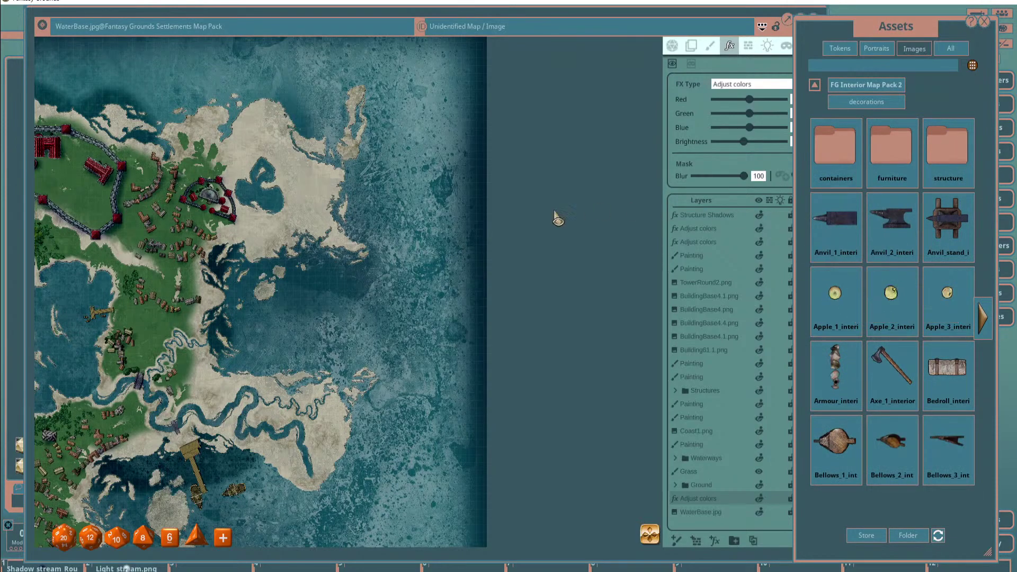
# Place the anvil stand decoration from FG Interior Map Pack 2 in the empty area east of the map.
pyautogui.moveTo(392, 255); pyautogui.dragTo(282, 204)
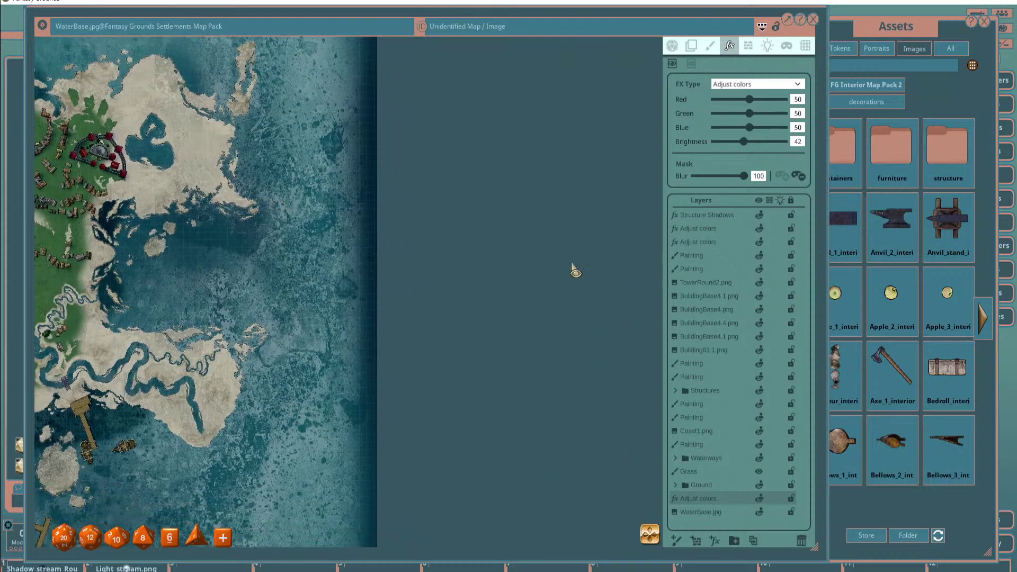
pyautogui.moveTo(414, 193); pyautogui.dragTo(418, 244)
pyautogui.moveTo(549, 182); pyautogui.dragTo(498, 200)
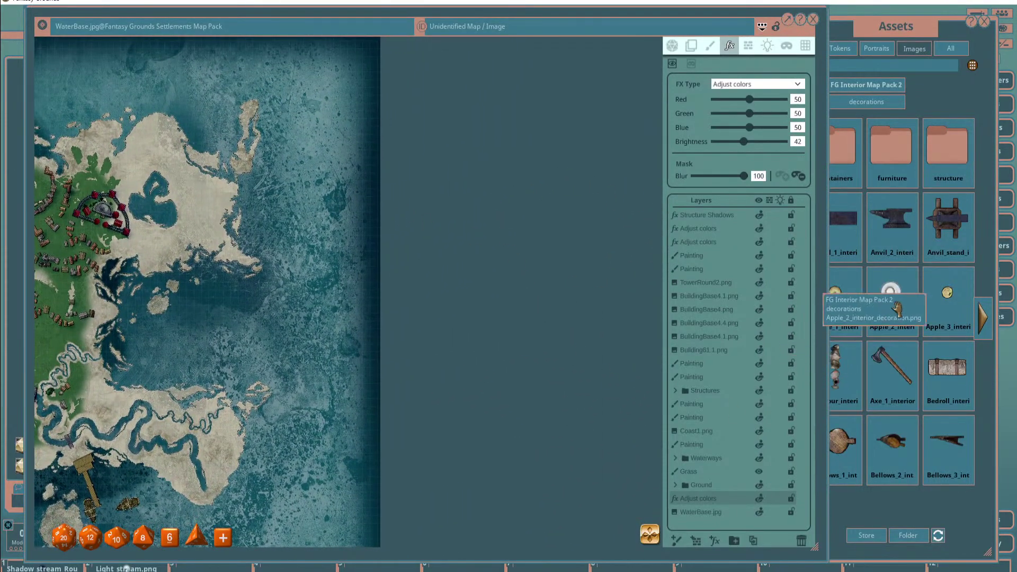
pyautogui.click(906, 53)
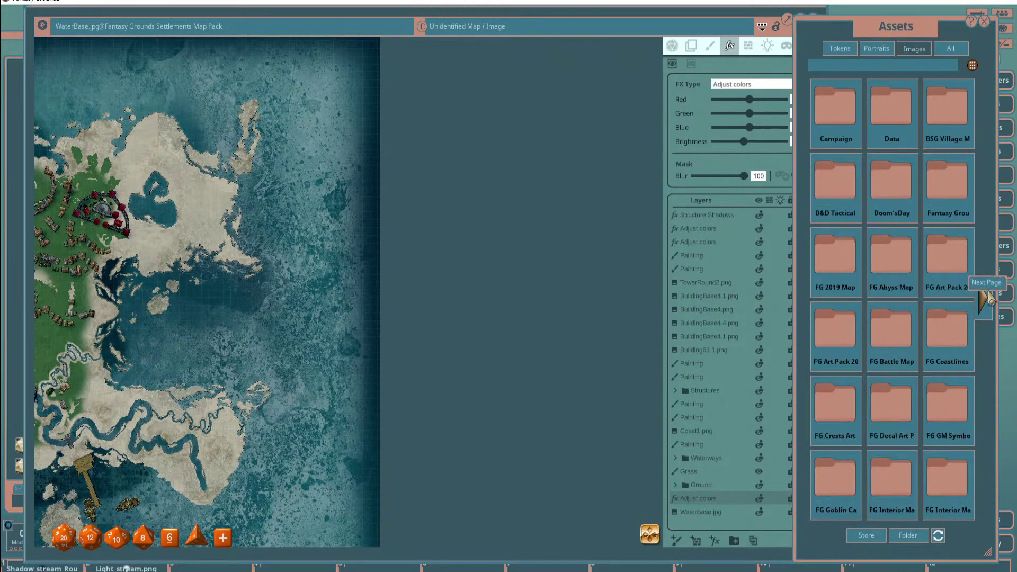
pyautogui.click(950, 483)
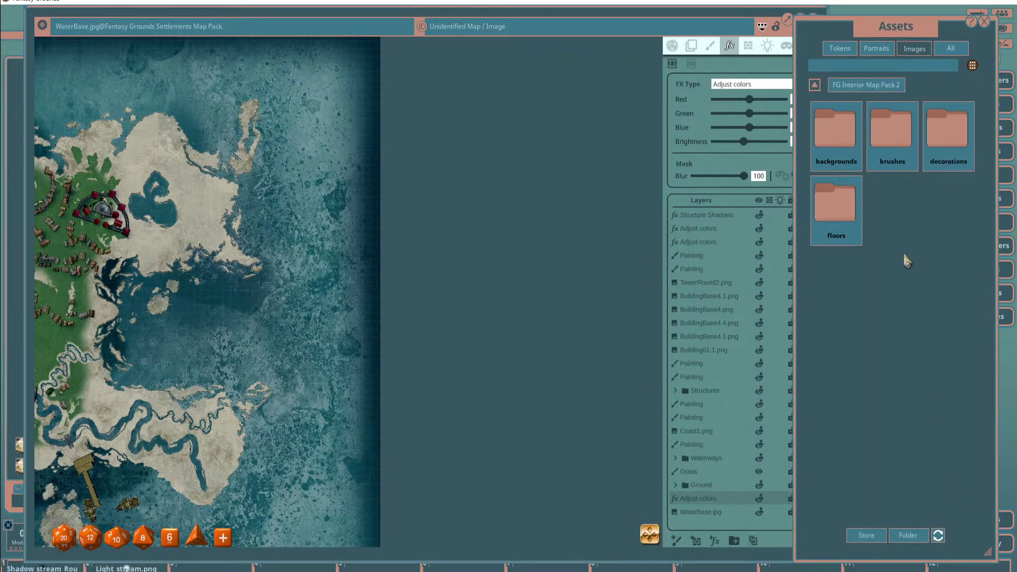
pyautogui.click(956, 135)
pyautogui.moveTo(948, 218); pyautogui.dragTo(535, 208)
pyautogui.scroll(3, 551, 201)
pyautogui.scroll(3, 551, 204)
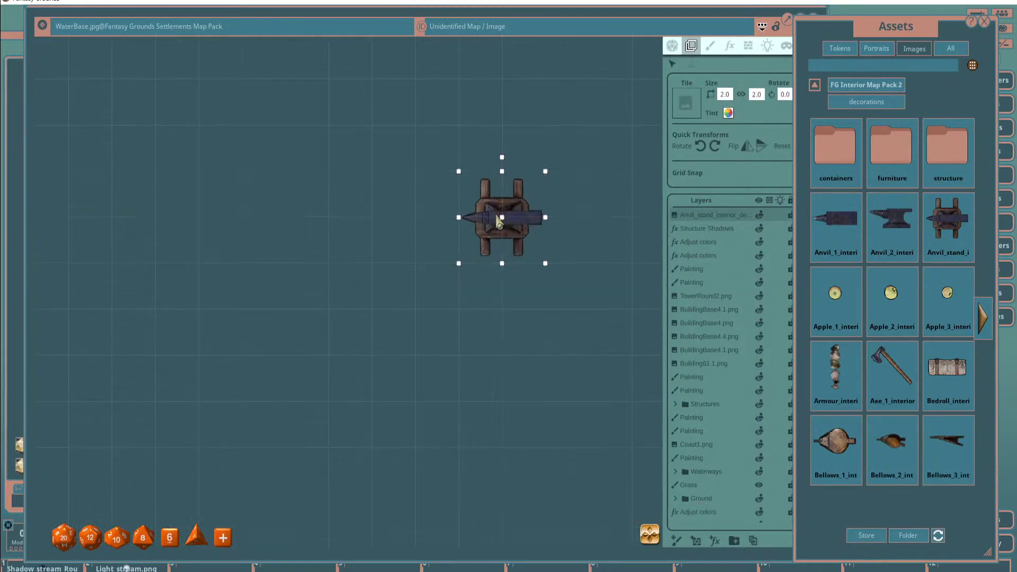
pyautogui.scroll(2, 551, 254)
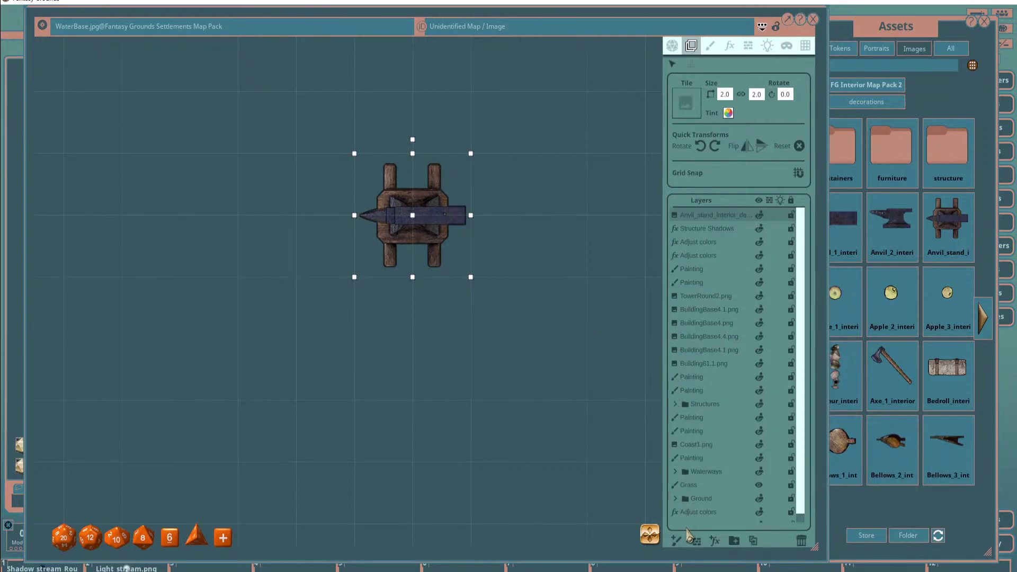
# Add a new painting layer and set the brush to a light grey tint and a size of 4.4.
pyautogui.click(677, 540)
pyautogui.click(710, 46)
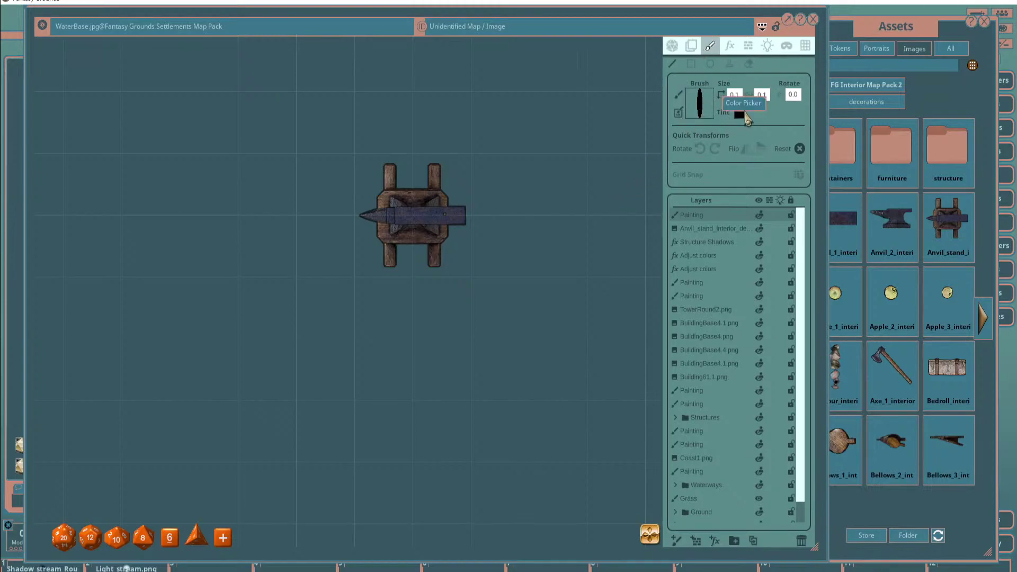
pyautogui.click(740, 113)
pyautogui.moveTo(501, 300)
pyautogui.mouseDown()
pyautogui.moveTo(517, 300)
pyautogui.moveTo(512, 332)
pyautogui.moveTo(523, 332)
pyautogui.moveTo(522, 317)
pyautogui.mouseUp()
pyautogui.click(506, 380)
pyautogui.scroll(5, 364, 206)
pyautogui.scroll(-2, 363, 200)
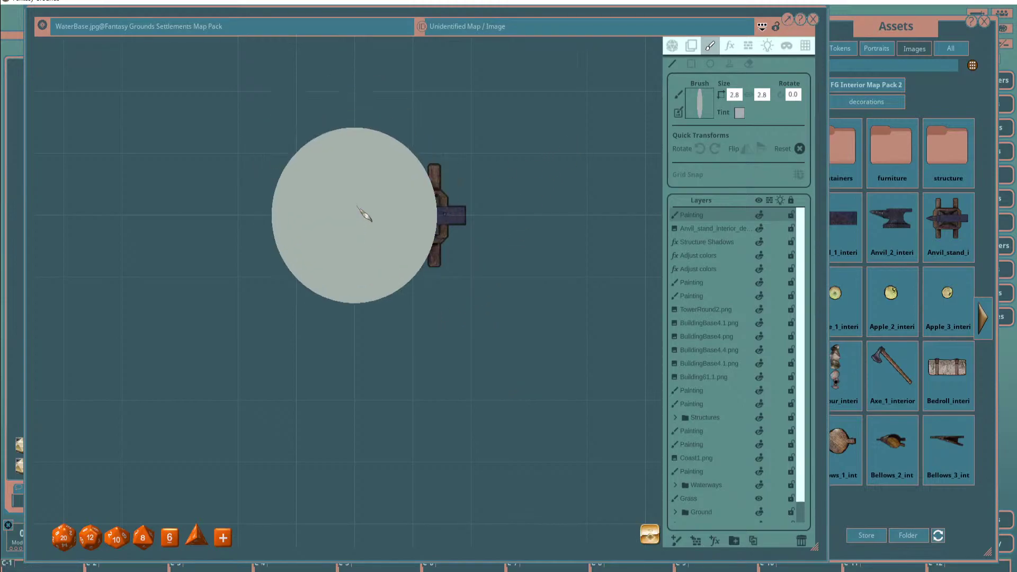
pyautogui.scroll(3, 312, 229)
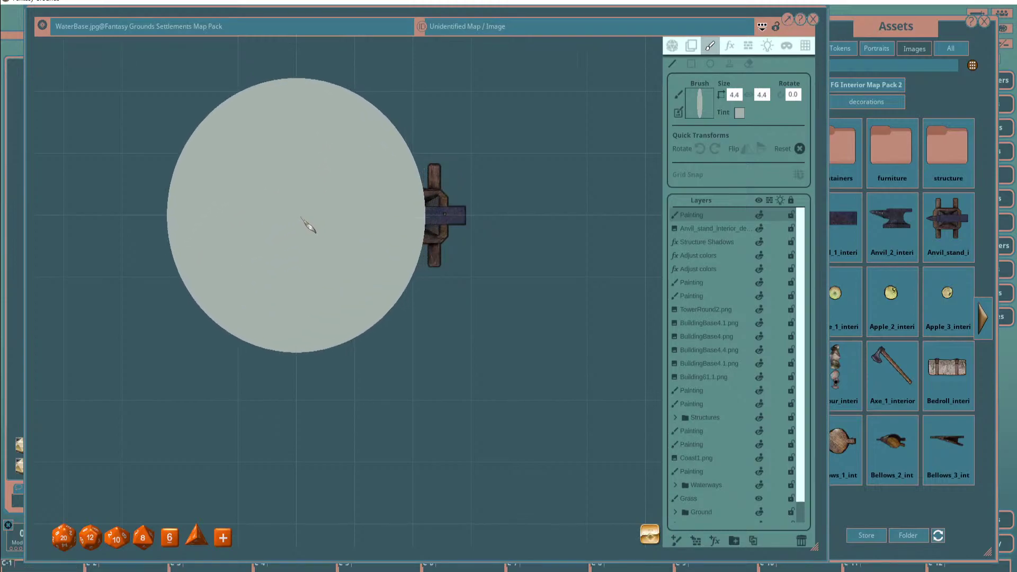
# Paint a light grey square patch around the anvil stand and move its painting layer below the anvil layer.
pyautogui.moveTo(309, 225)
pyautogui.mouseDown()
pyautogui.moveTo(508, 222)
pyautogui.moveTo(590, 233)
pyautogui.moveTo(596, 222)
pyautogui.moveTo(442, 273)
pyautogui.mouseUp()
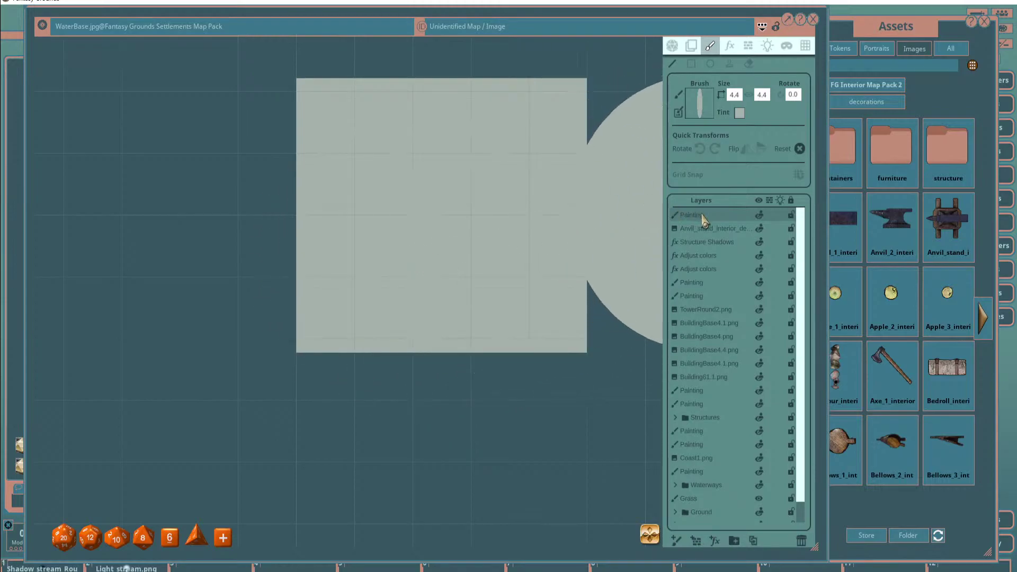
pyautogui.moveTo(704, 223); pyautogui.dragTo(707, 230)
pyautogui.scroll(-2, 535, 281)
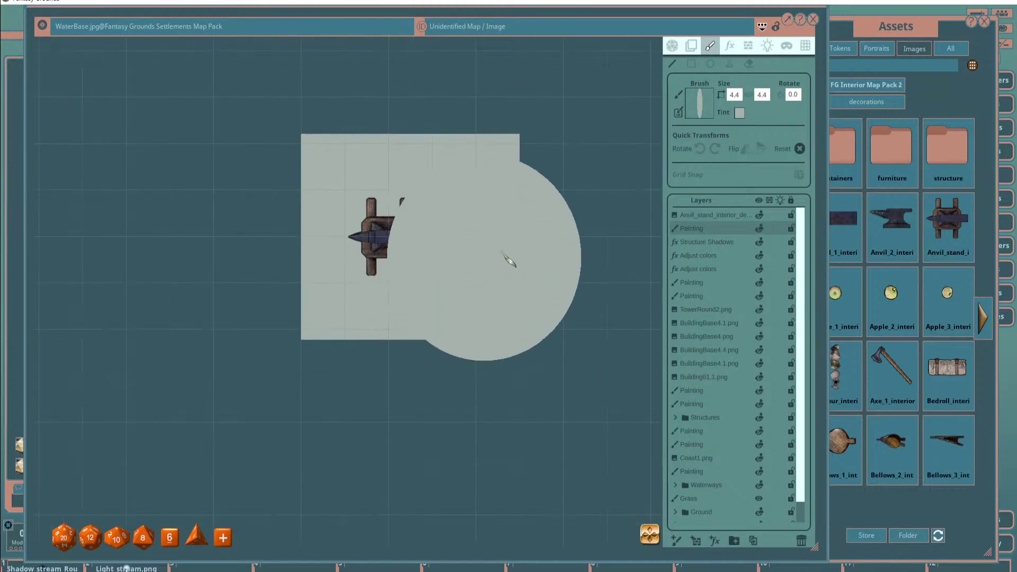
# Show the lighting settings, then narrow the map window and move it clear of the assets window.
pyautogui.click(767, 46)
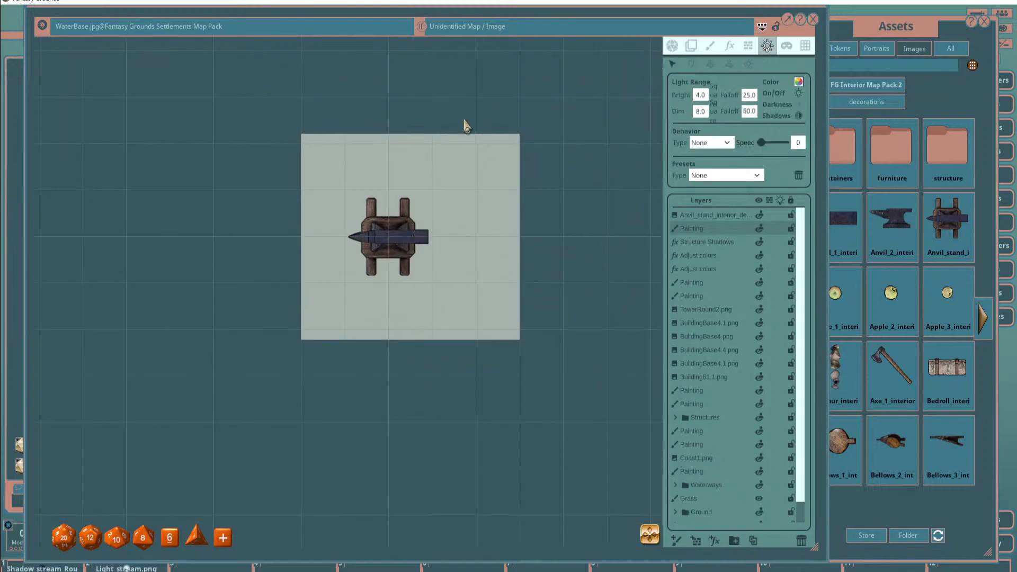
pyautogui.scroll(3, 386, 178)
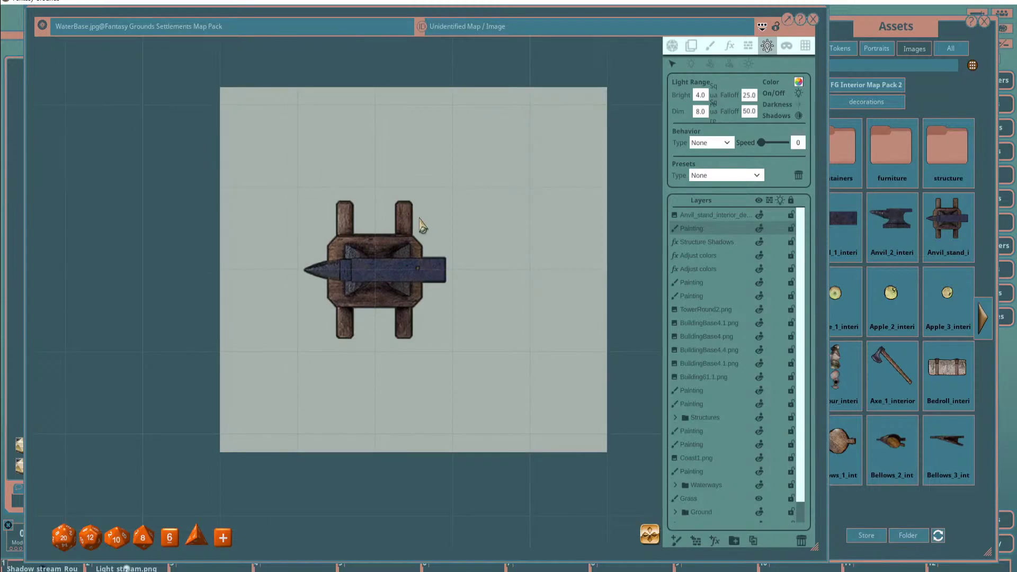
pyautogui.moveTo(828, 176); pyautogui.dragTo(657, 177)
pyautogui.moveTo(406, 15); pyautogui.dragTo(511, 45)
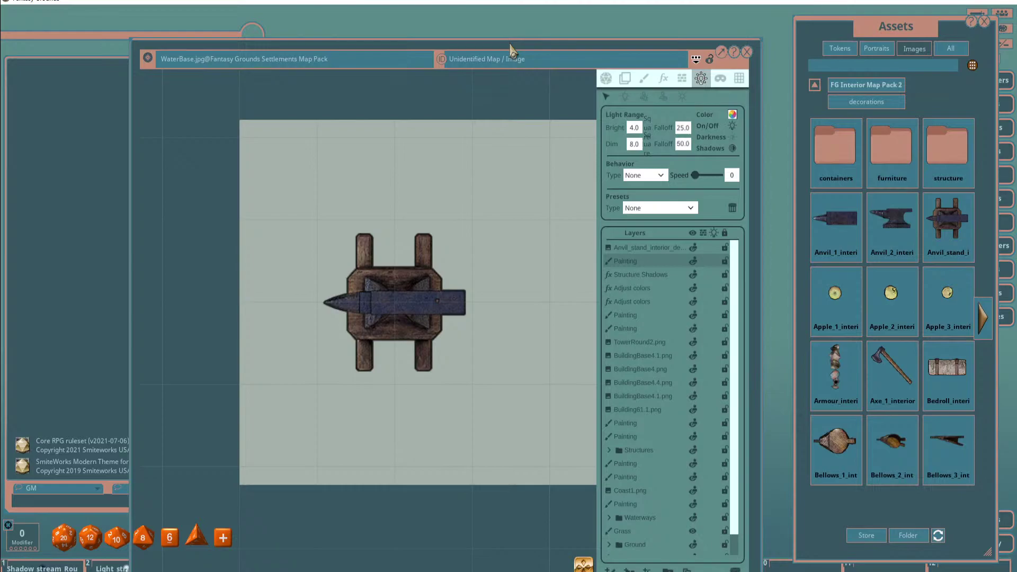
# On the anvil stand's layer, trace a closed Shadow Caster outline with the line tool around the anvil from its horn tip.
pyautogui.scroll(-8, 454, 261)
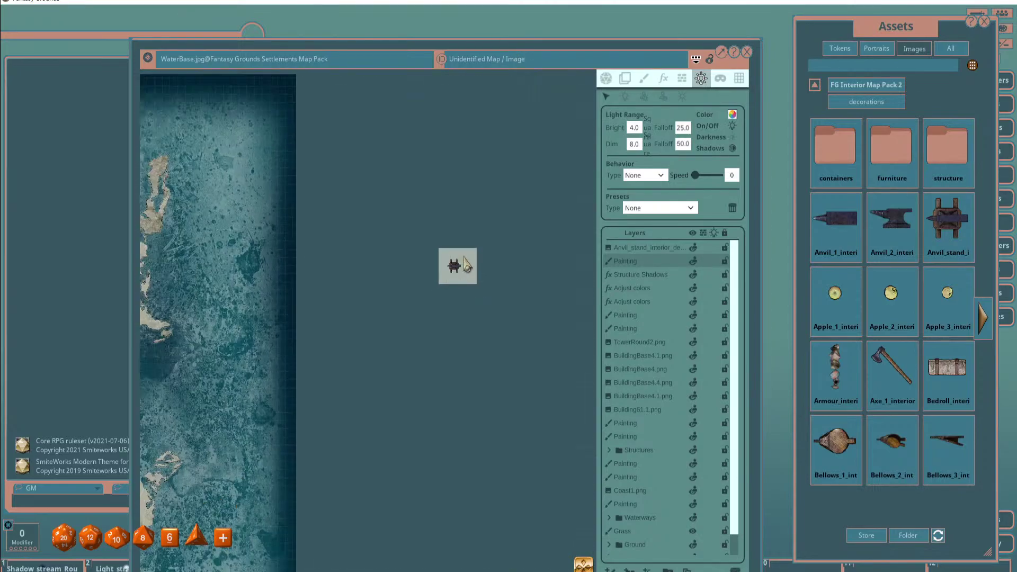
pyautogui.scroll(3, 442, 296)
pyautogui.scroll(2, 442, 296)
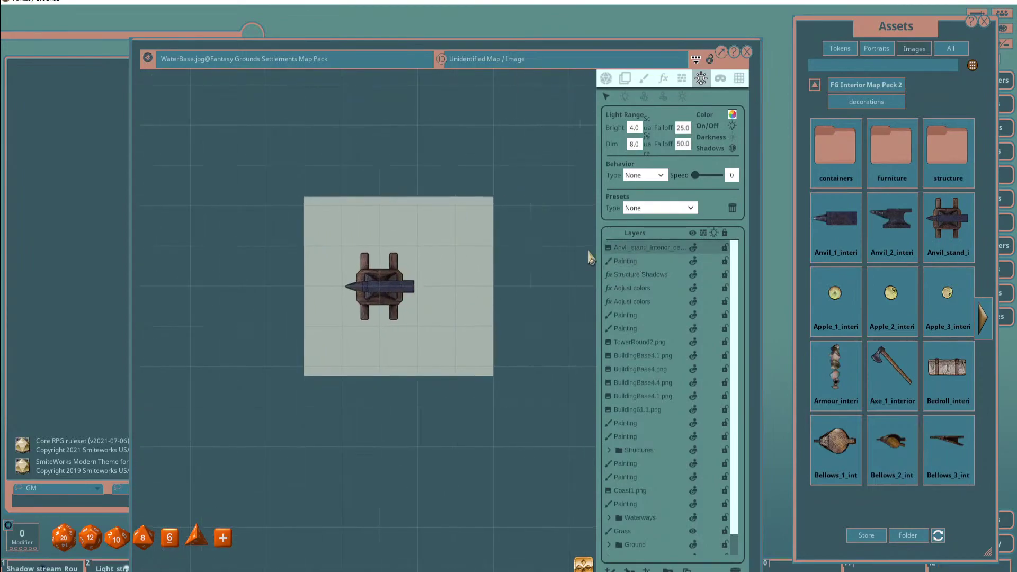
pyautogui.scroll(2, 401, 271)
pyautogui.moveTo(509, 283); pyautogui.dragTo(444, 275)
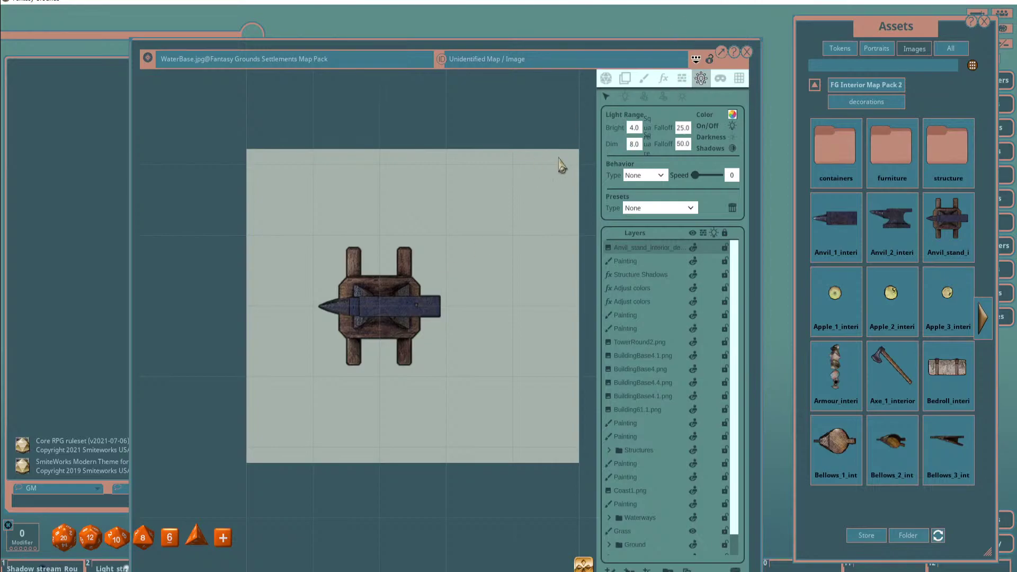
pyautogui.click(682, 80)
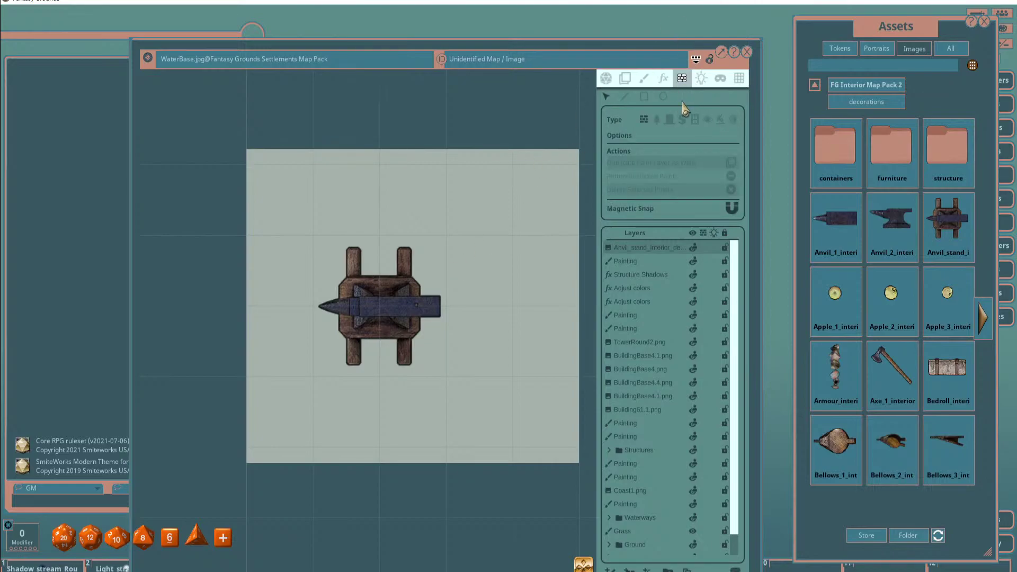
pyautogui.click(732, 119)
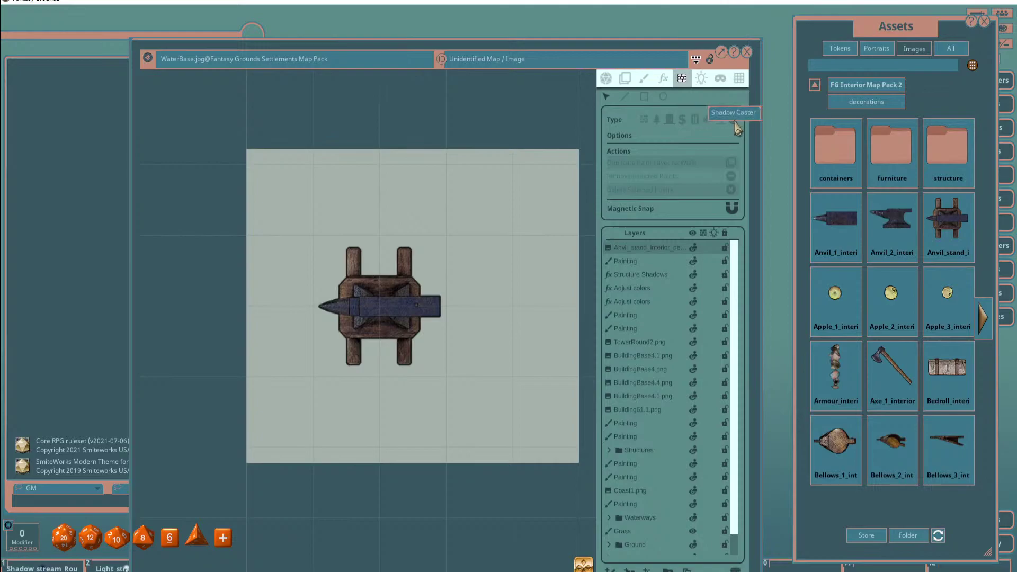
pyautogui.click(625, 96)
pyautogui.scroll(3, 388, 299)
pyautogui.scroll(-1, 399, 254)
pyautogui.scroll(2, 409, 207)
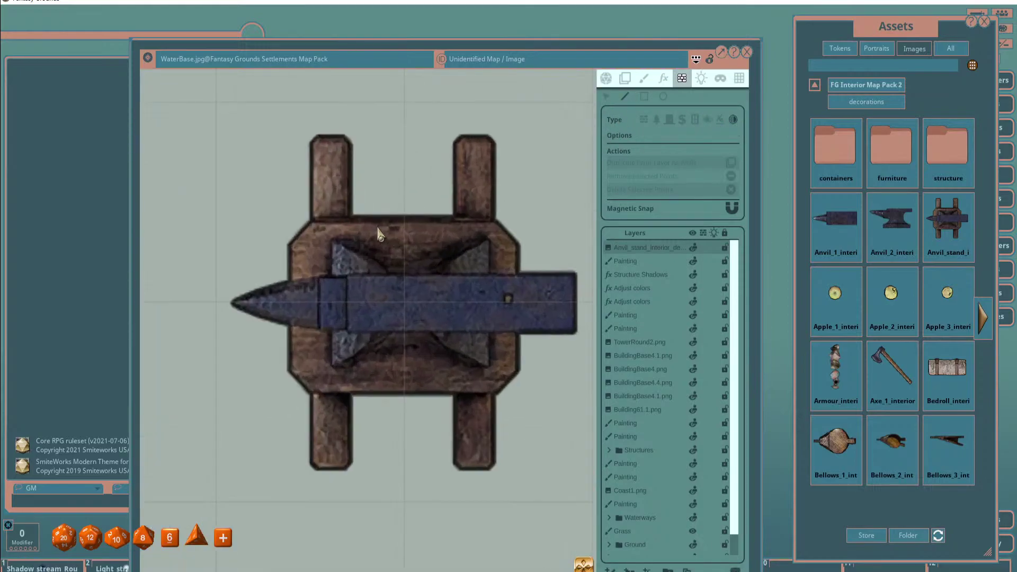
pyautogui.scroll(-2, 406, 222)
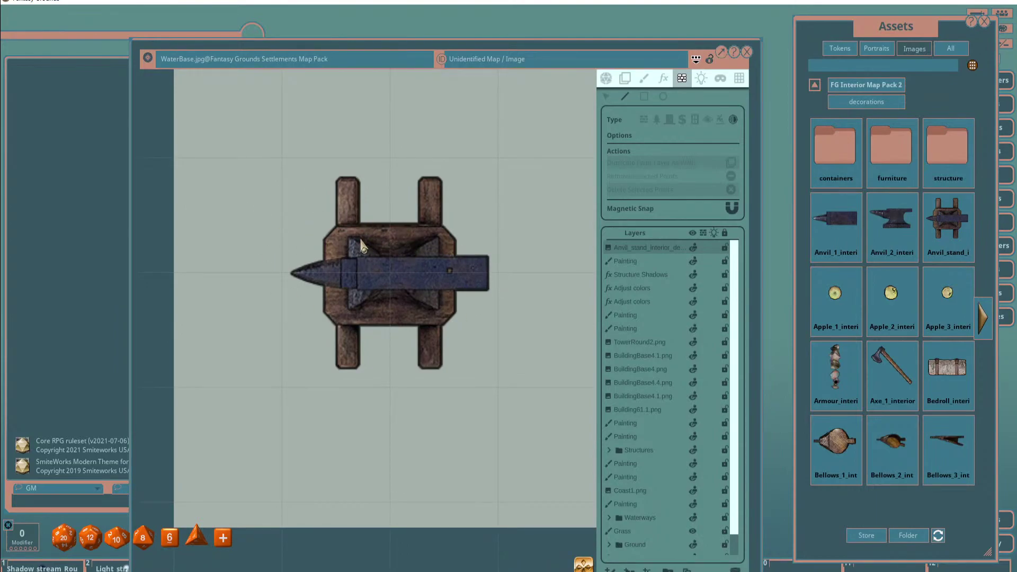
pyautogui.click(292, 271)
pyautogui.click(342, 261)
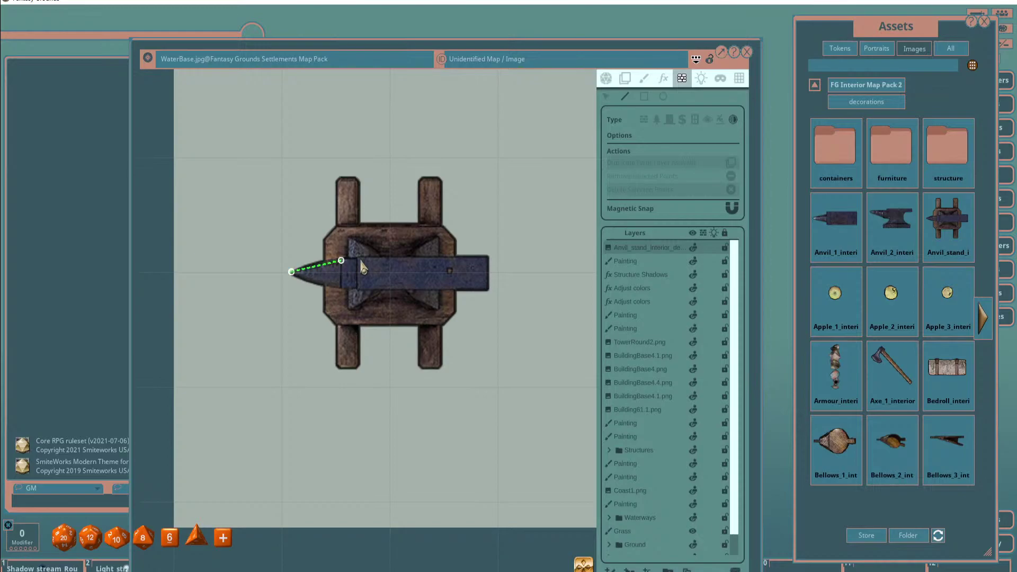
pyautogui.click(486, 258)
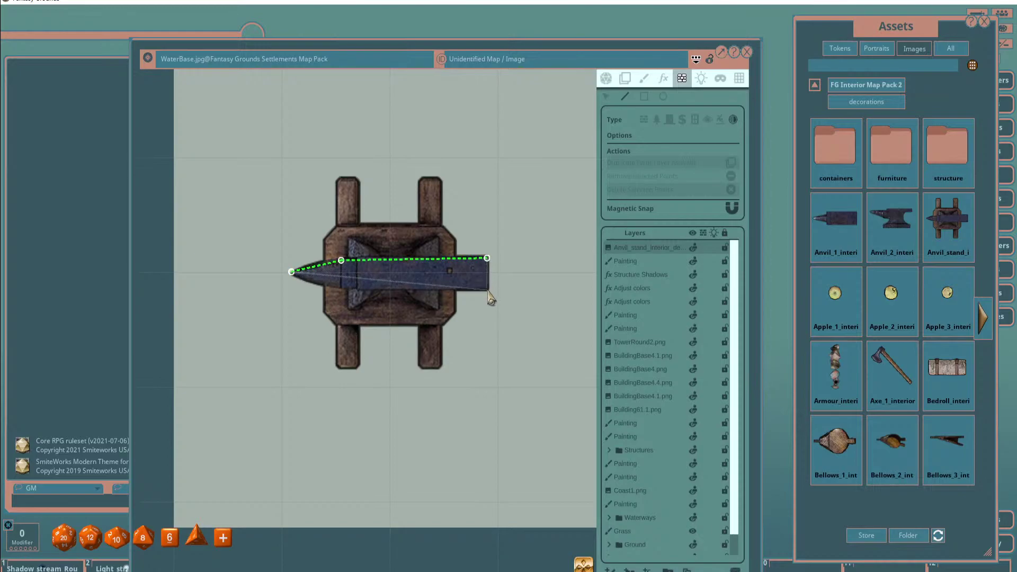
pyautogui.click(487, 289)
pyautogui.click(341, 289)
pyautogui.click(291, 272)
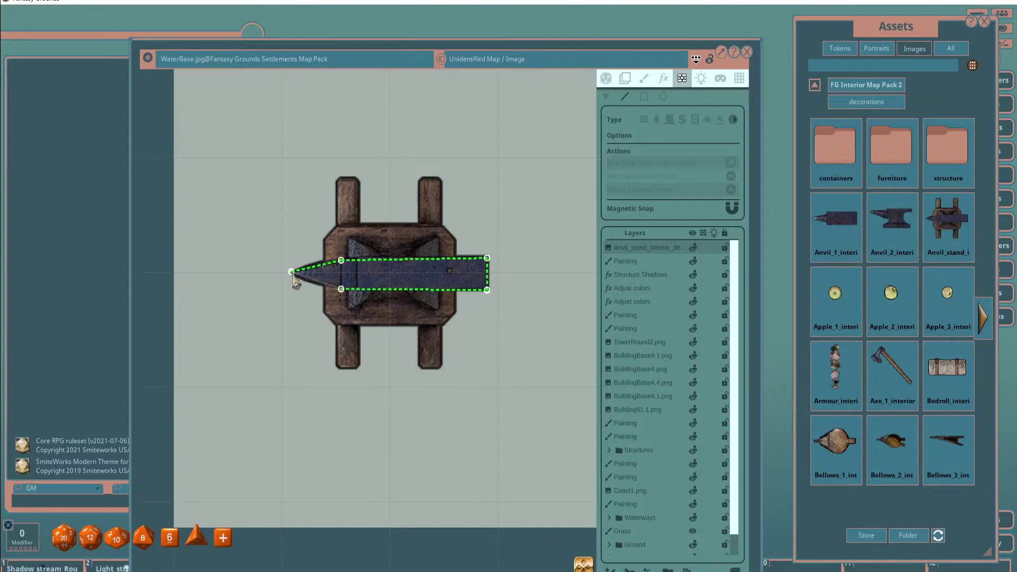
# Move the anvil stand northeast on the grey patch to check that its shadow caster outline follows, and return it to the west side.
pyautogui.scroll(-4, 454, 259)
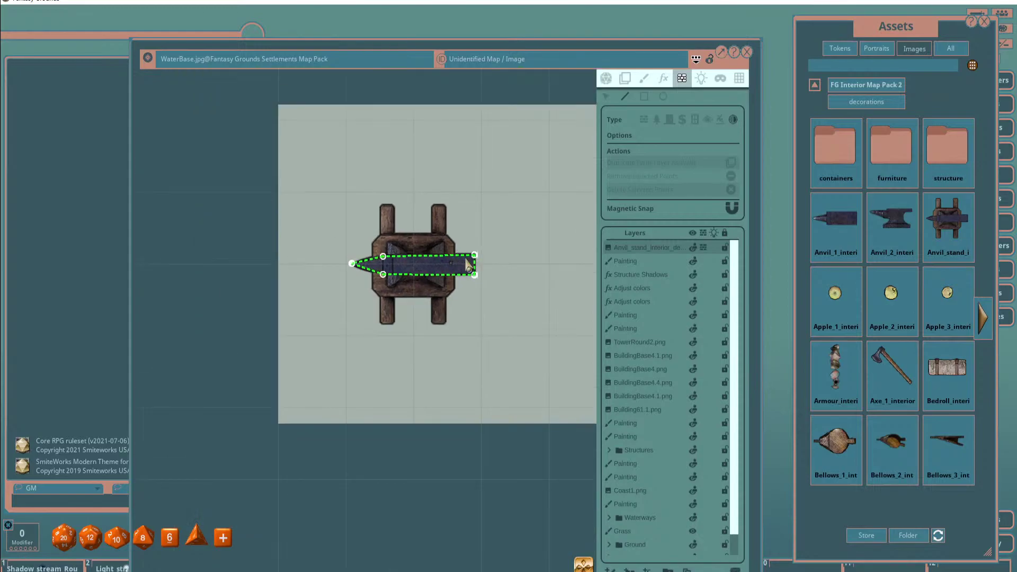
pyautogui.moveTo(523, 264); pyautogui.dragTo(433, 270)
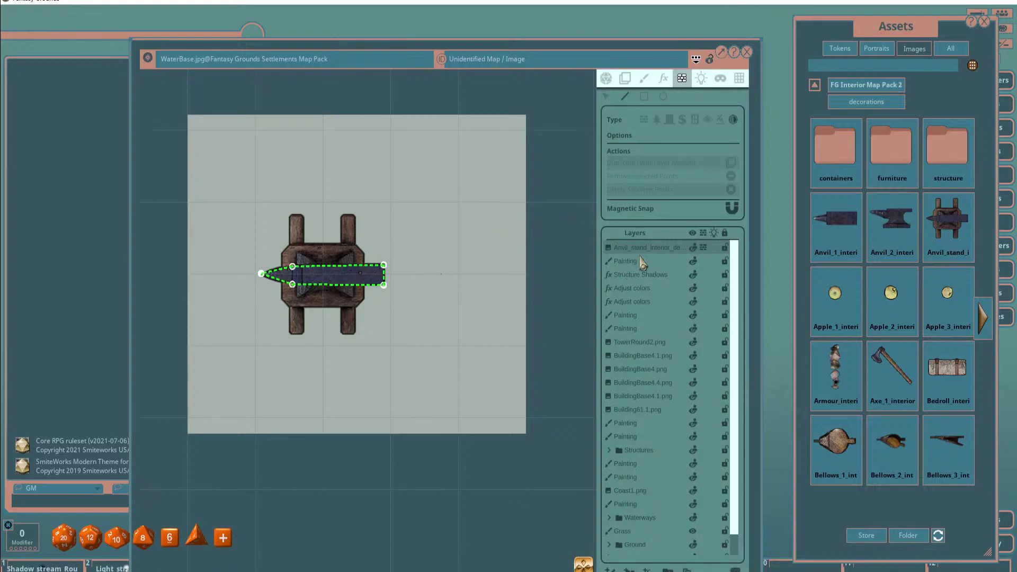
pyautogui.click(624, 78)
pyautogui.moveTo(386, 257); pyautogui.dragTo(459, 230)
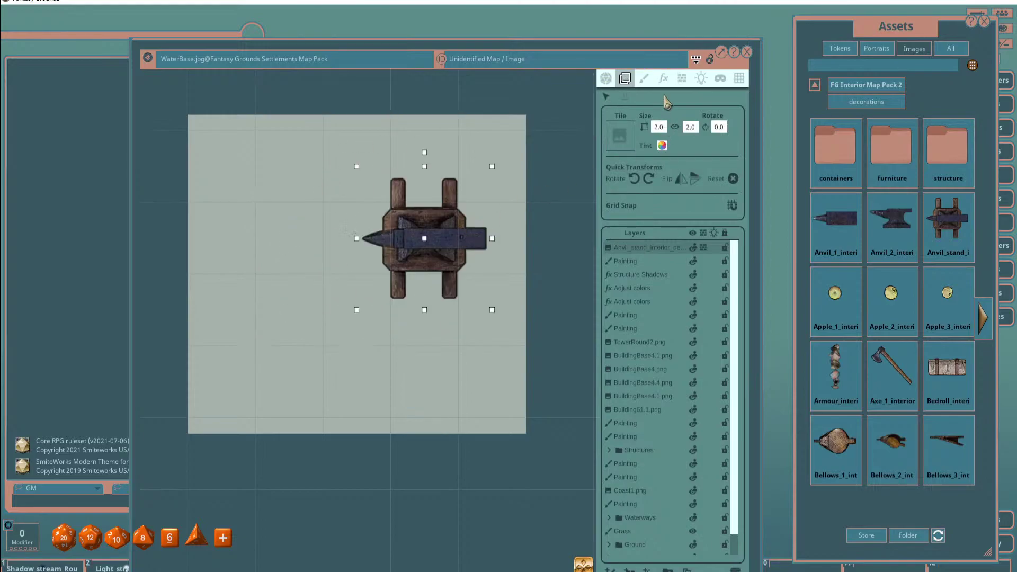
pyautogui.click(682, 78)
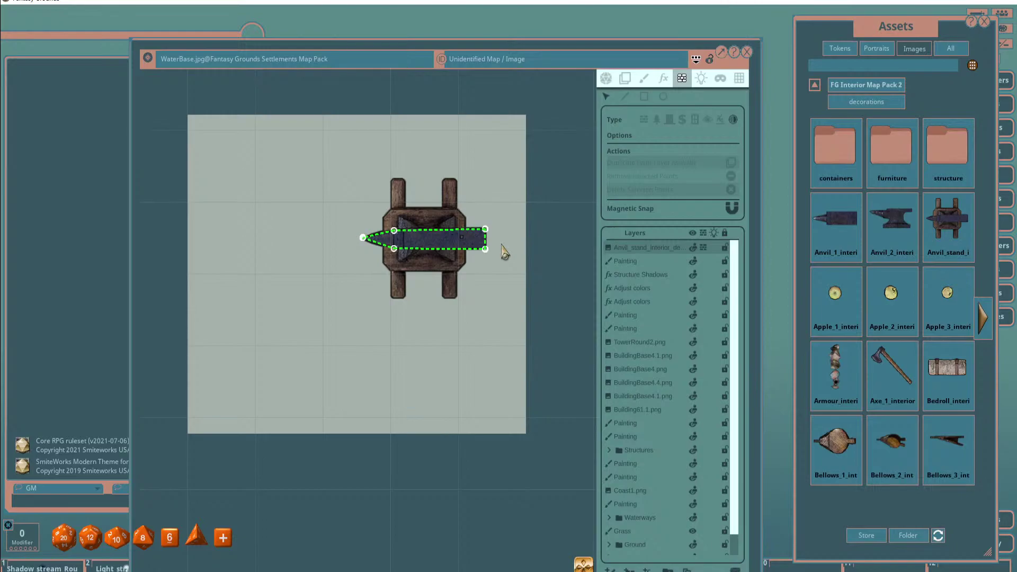
pyautogui.click(625, 80)
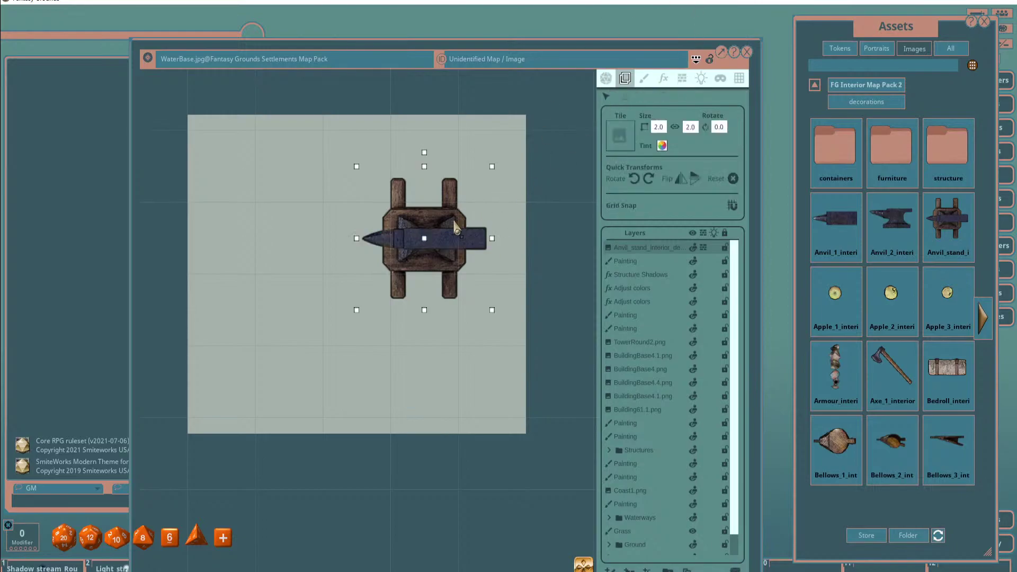
pyautogui.moveTo(454, 221); pyautogui.dragTo(353, 219)
# Enable line-of-sight and lighting for the map and turn on the player vision preview.
pyautogui.click(700, 79)
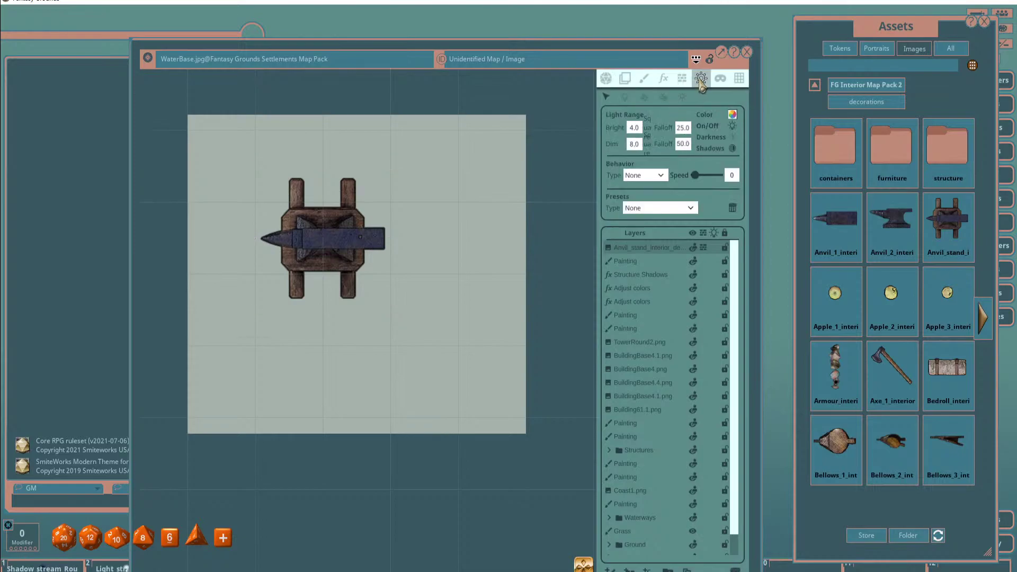
pyautogui.click(607, 80)
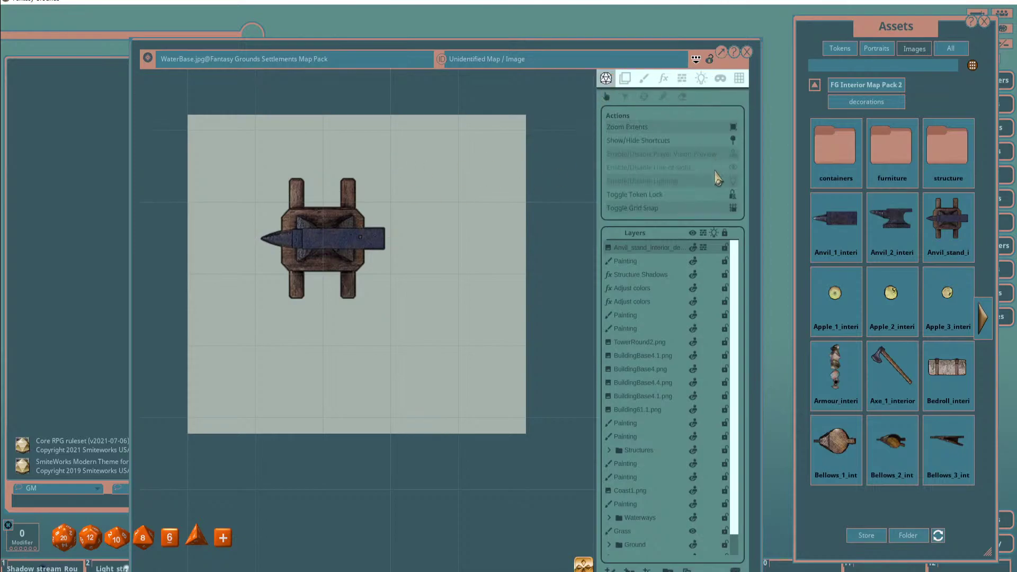
pyautogui.click(732, 168)
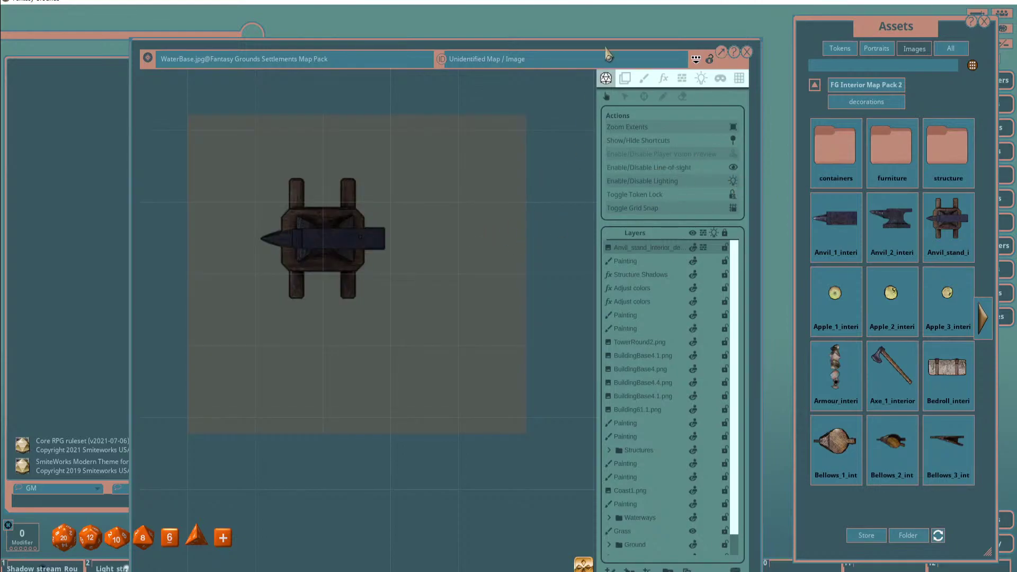
pyautogui.click(733, 154)
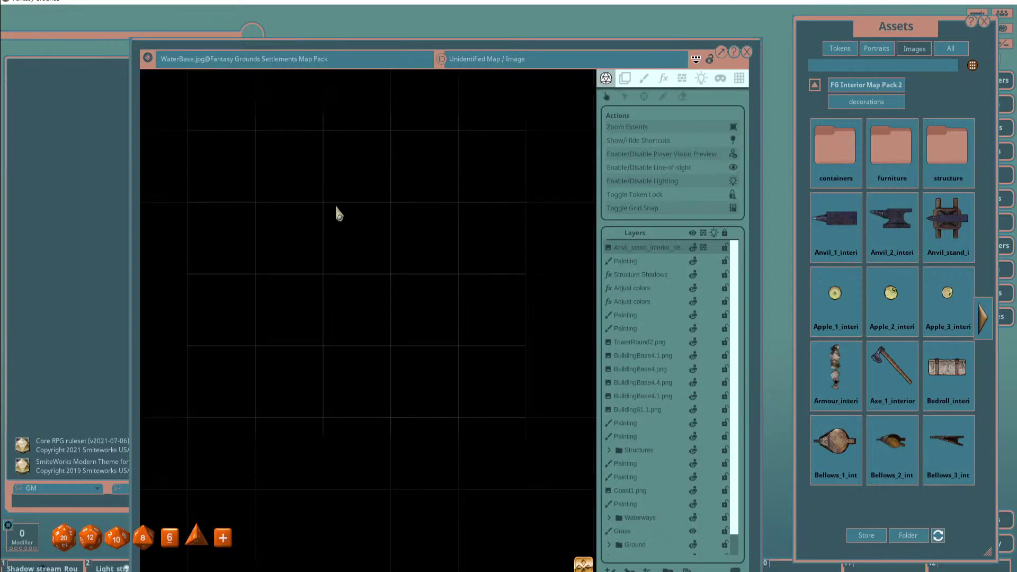
pyautogui.click(734, 154)
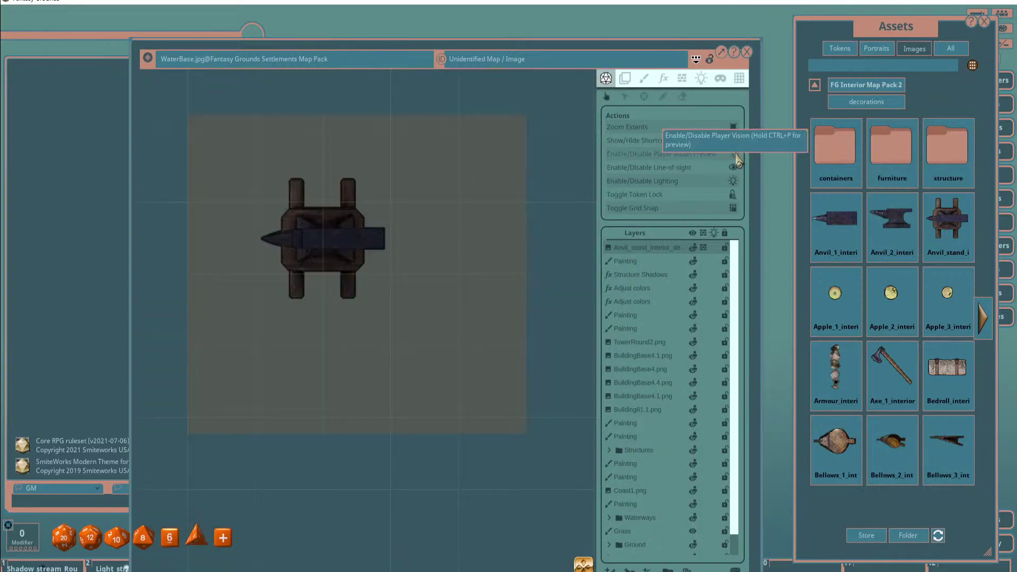
pyautogui.click(733, 155)
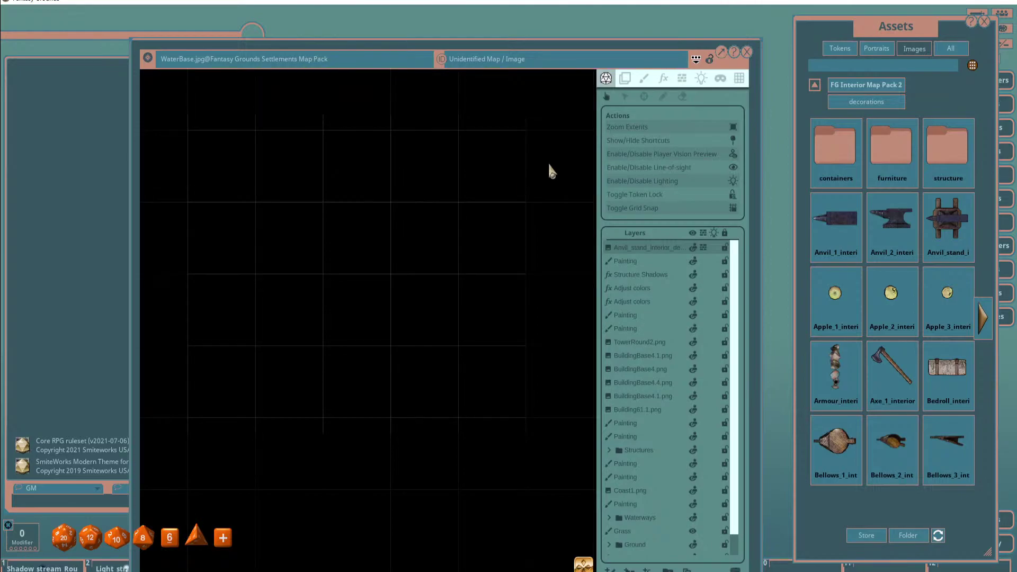
# Apply the Sunlight preset to the map's ambient lighting and inspect the anvil's shadow.
pyautogui.click(701, 79)
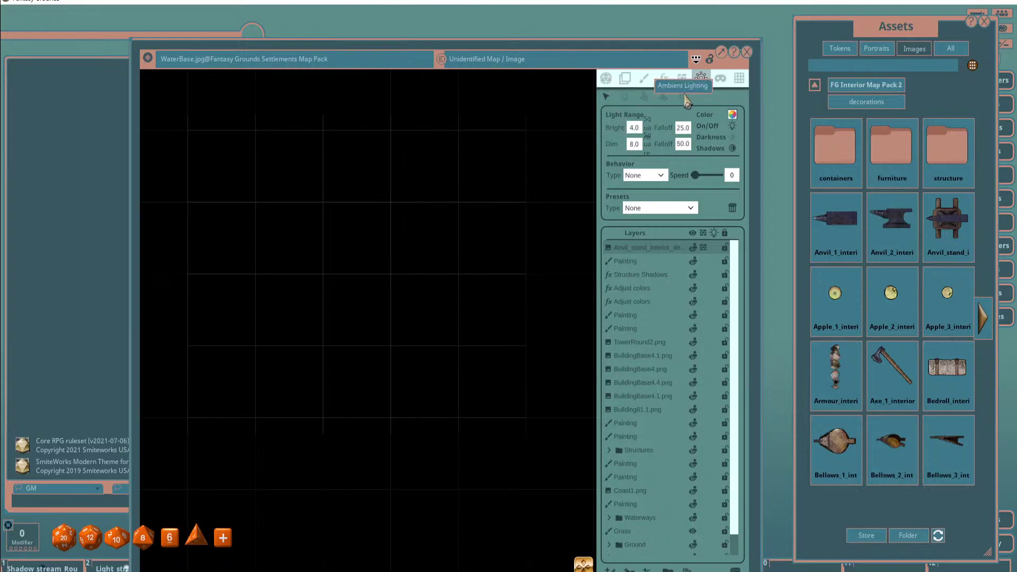
pyautogui.click(681, 96)
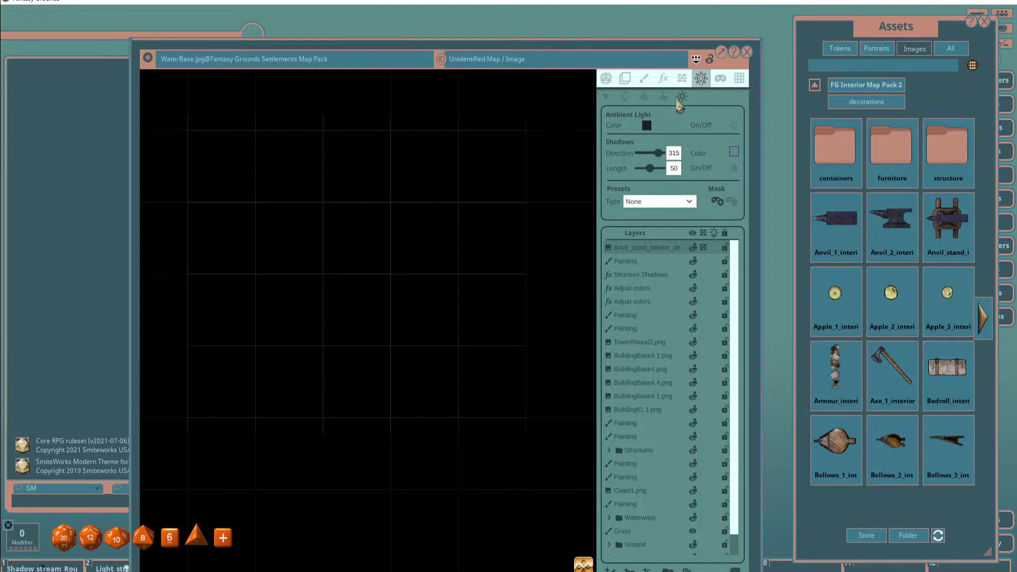
pyautogui.click(670, 202)
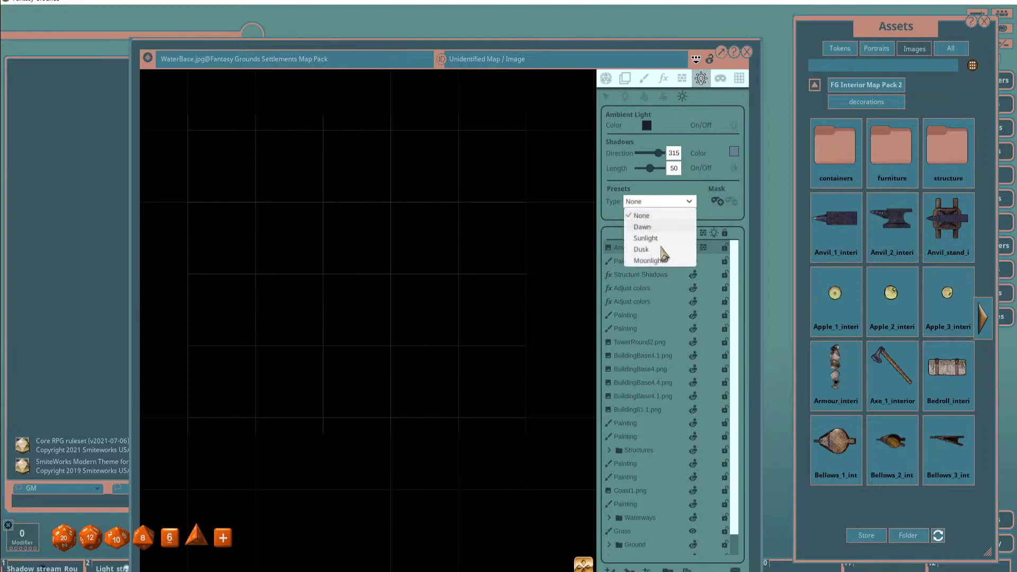
pyautogui.click(678, 239)
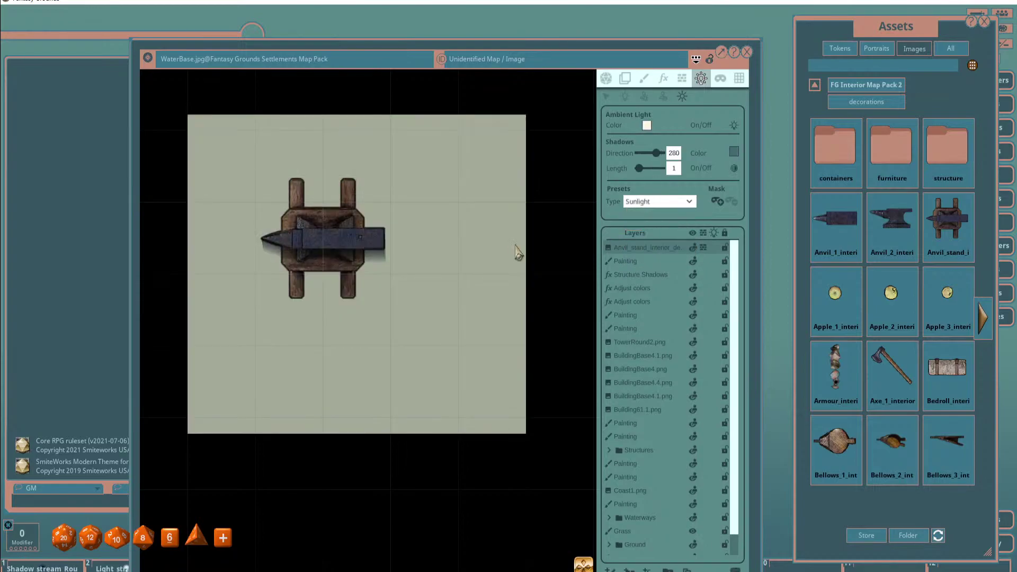
pyautogui.scroll(5, 337, 268)
pyautogui.scroll(-4, 307, 245)
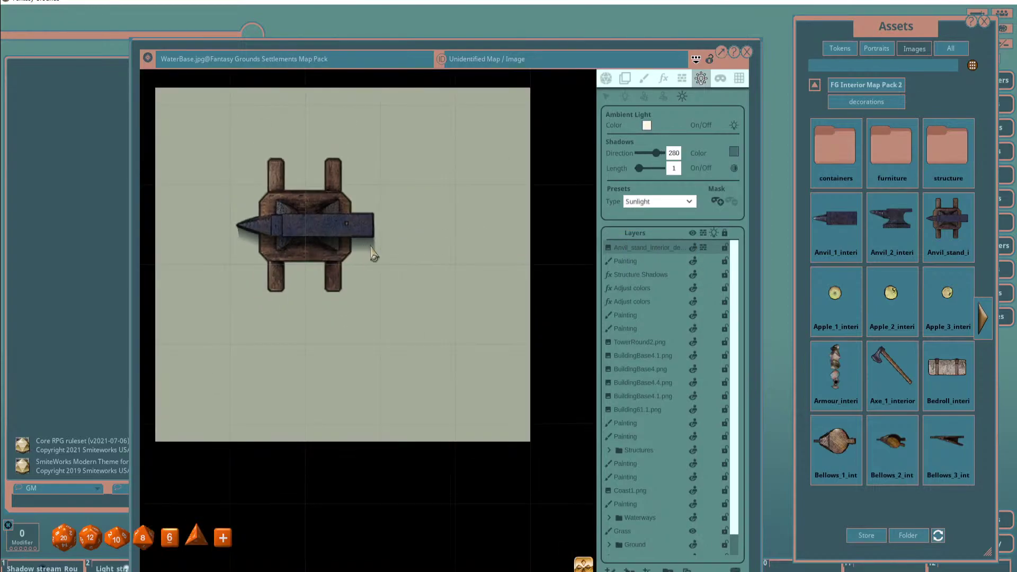
# Set the ambient shadow direction to 290 and the shadow length to 5.
pyautogui.moveTo(660, 160); pyautogui.dragTo(642, 171)
pyautogui.scroll(2, 325, 254)
pyautogui.scroll(-2, 363, 254)
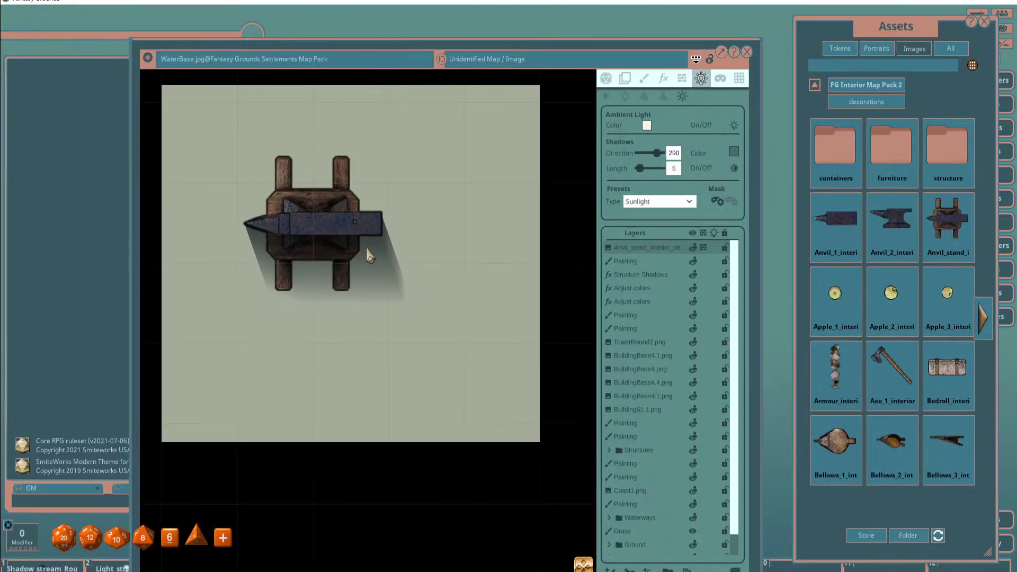
pyautogui.moveTo(424, 252); pyautogui.dragTo(476, 249)
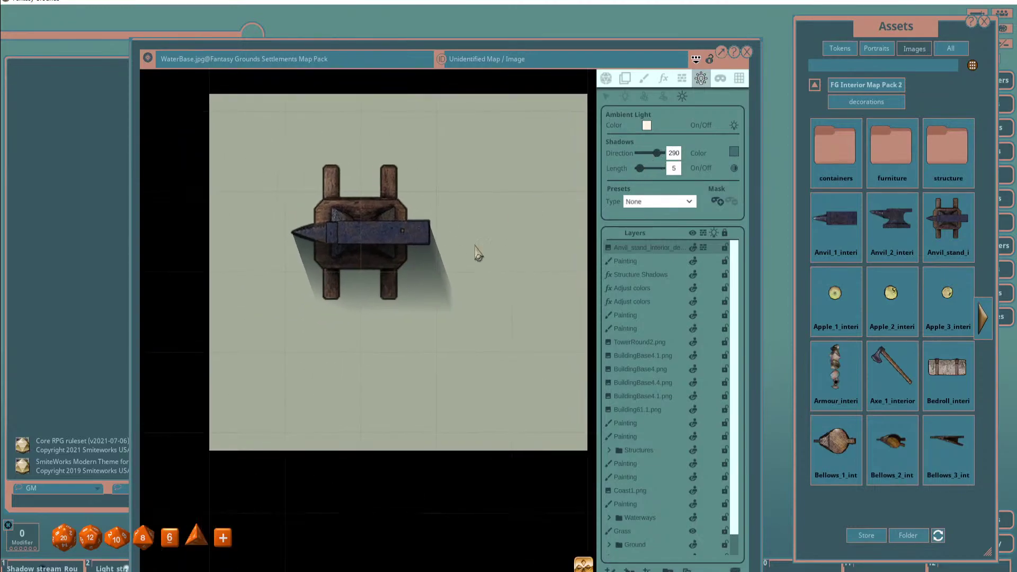
# Change the ambient shadow color to black (R, G and B at 0) with an alpha of 153.
pyautogui.click(734, 153)
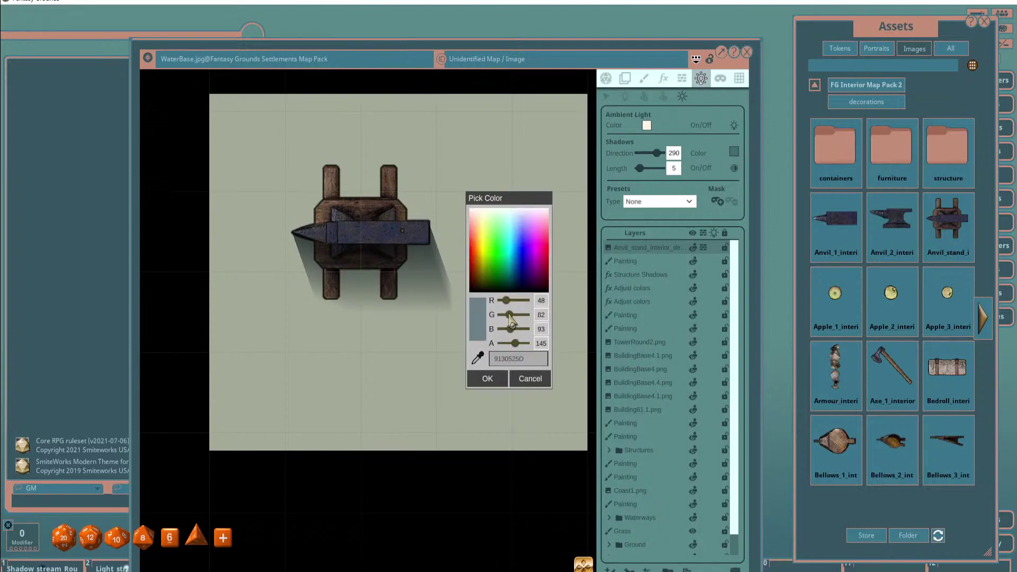
pyautogui.moveTo(508, 316); pyautogui.dragTo(517, 358)
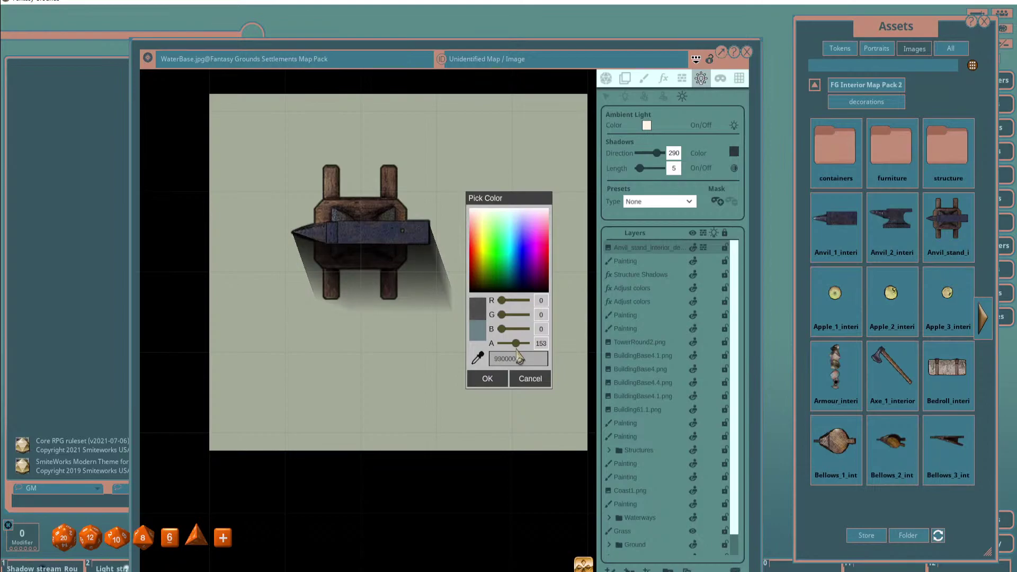
pyautogui.click(487, 379)
# Set the ambient shadow length to 3 and the shadow direction to 316.
pyautogui.scroll(-3, 466, 301)
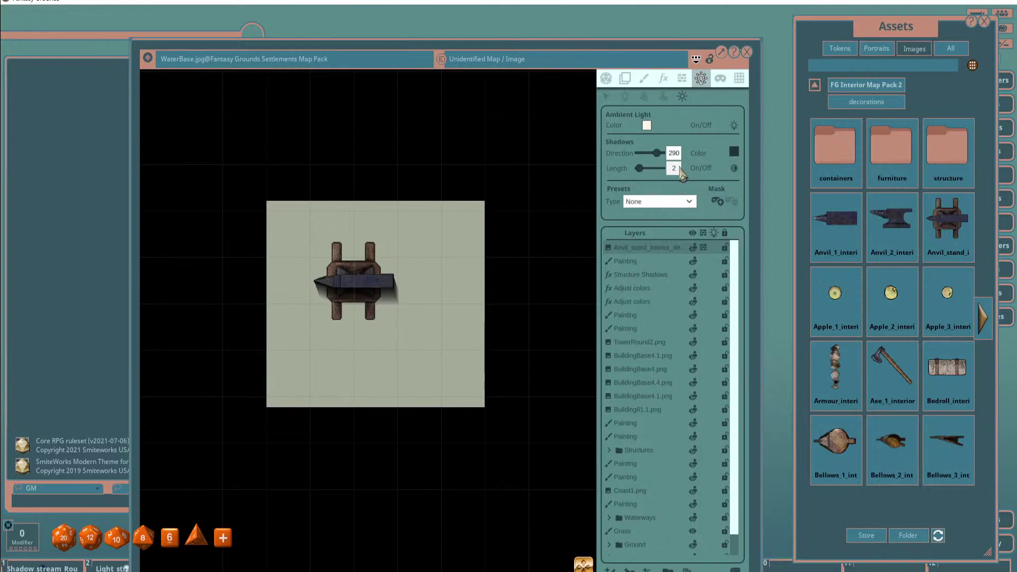
pyautogui.write('3')
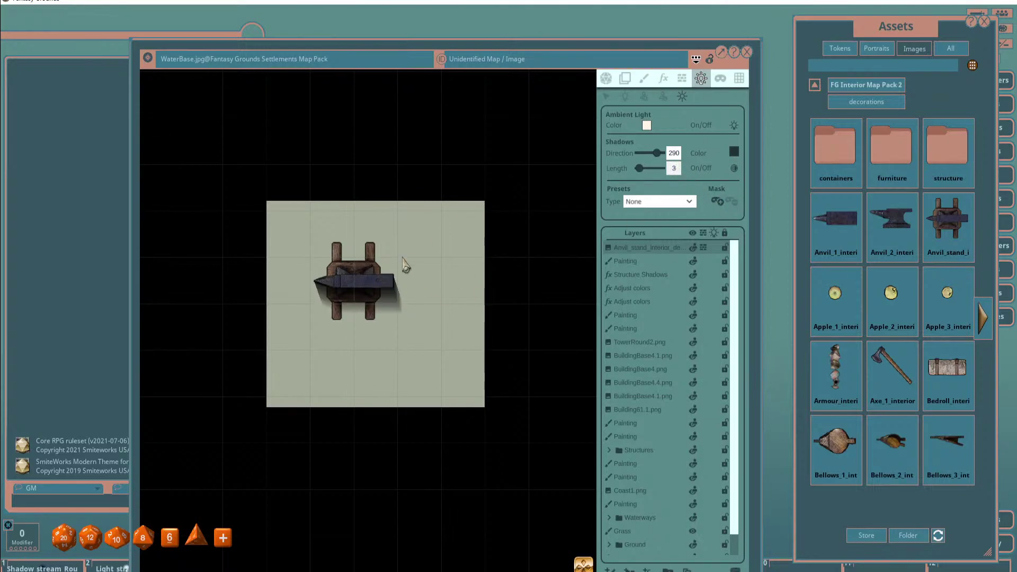
pyautogui.scroll(2, 369, 263)
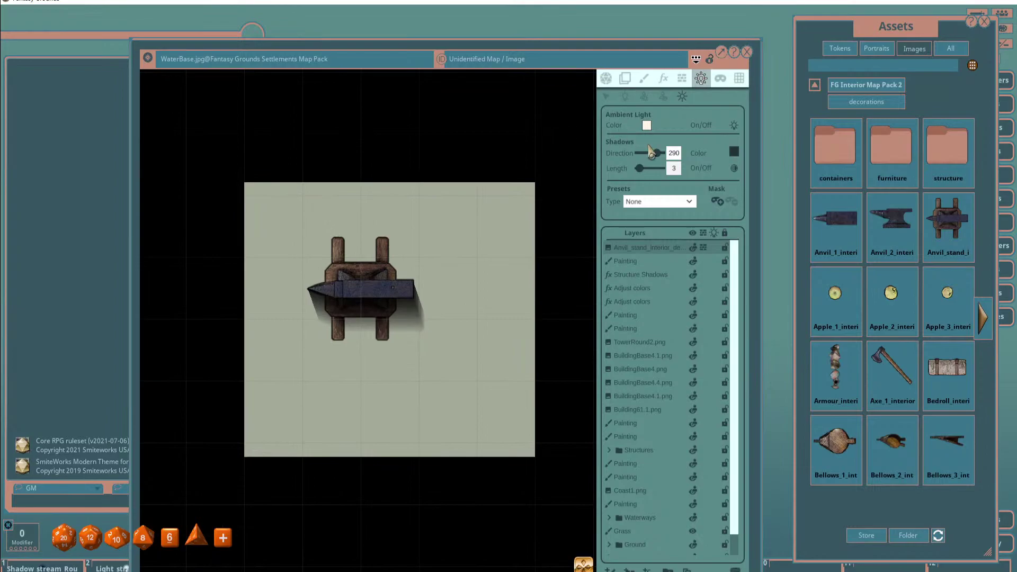
pyautogui.moveTo(658, 156); pyautogui.dragTo(661, 159)
pyautogui.scroll(3, 415, 311)
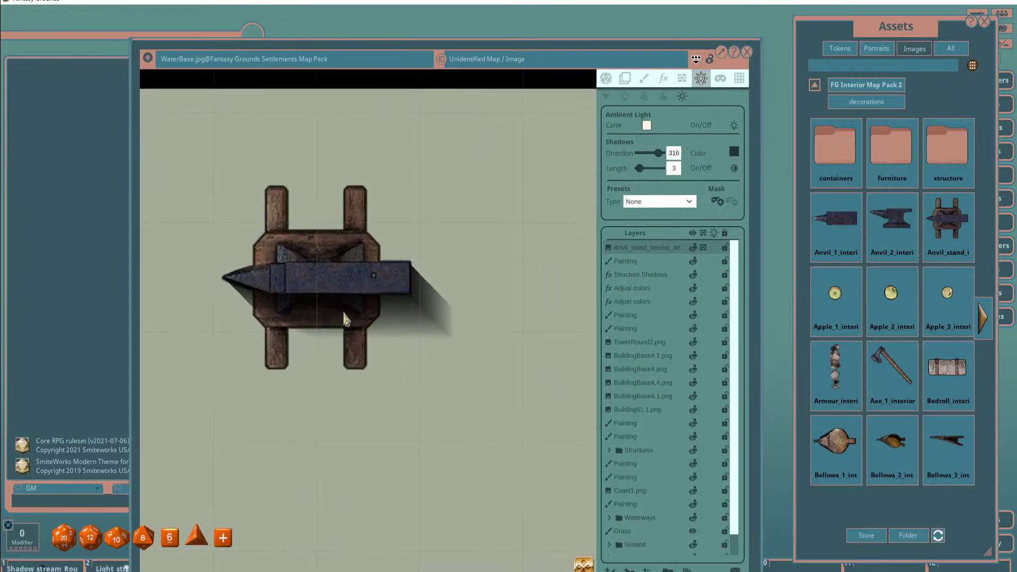
pyautogui.scroll(-5, 345, 317)
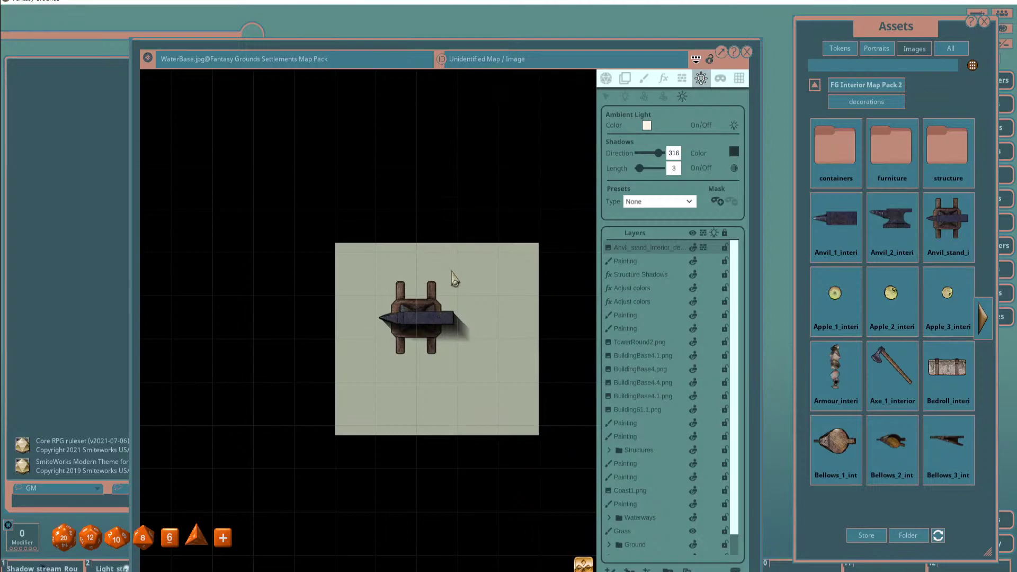
# Set the map's ambient shadow direction to 270.
pyautogui.scroll(1, 506, 282)
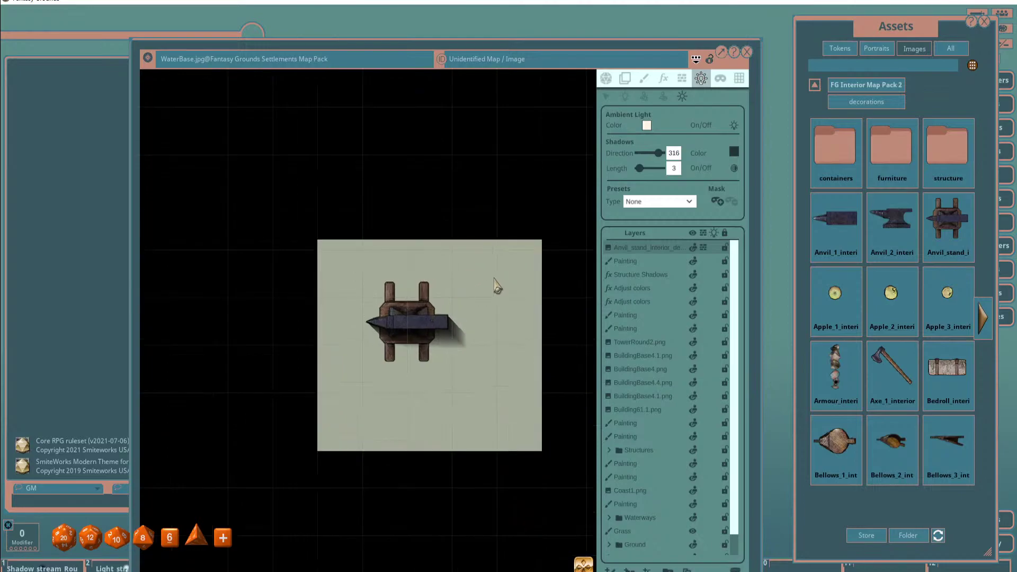
pyautogui.moveTo(495, 284); pyautogui.dragTo(416, 289)
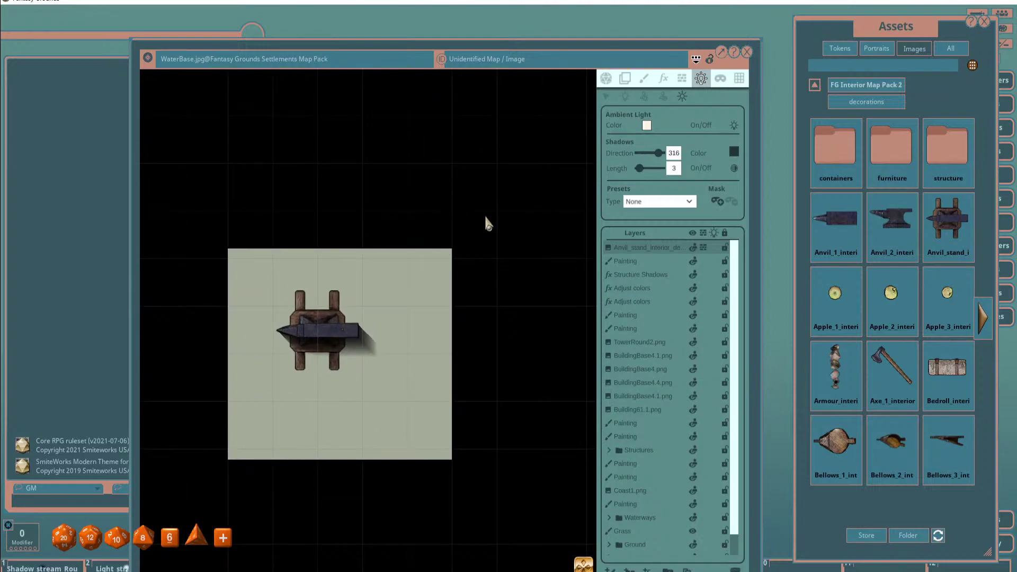
pyautogui.moveTo(660, 157); pyautogui.dragTo(659, 155)
pyautogui.scroll(2, 371, 286)
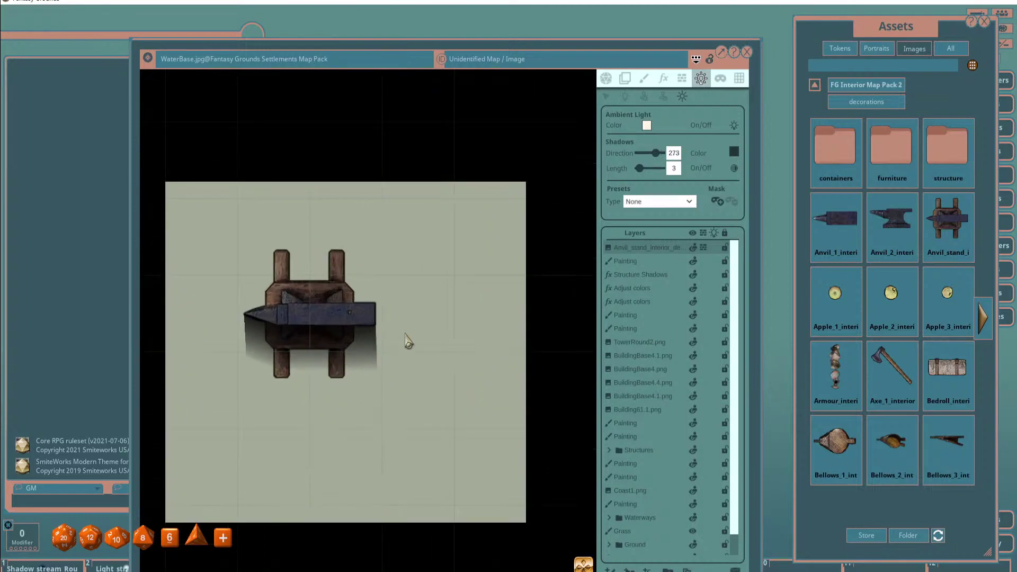
pyautogui.doubleClick(680, 155)
pyautogui.scroll(-2, 455, 281)
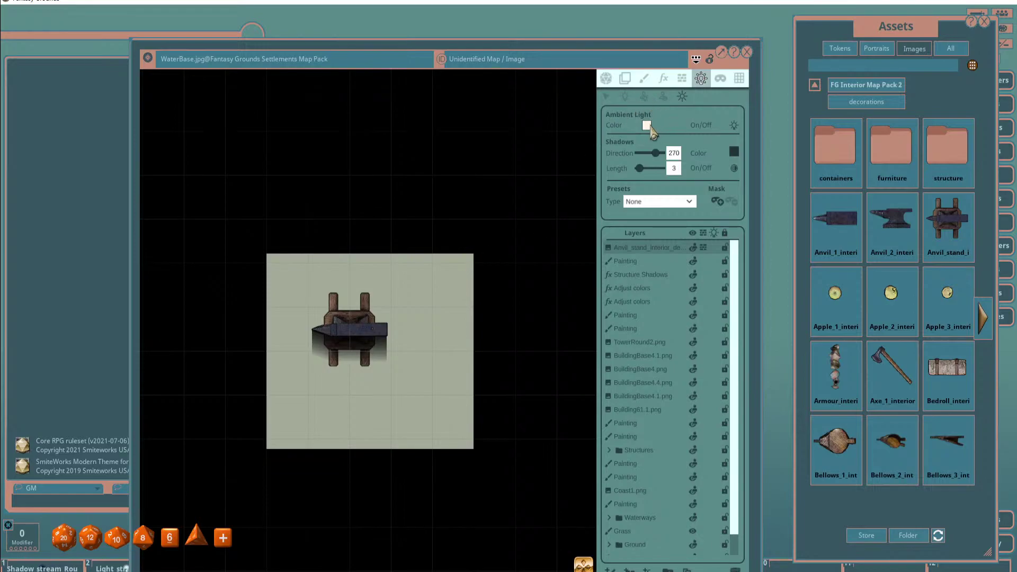
# Change the ambient light color to yellow with R 255, G 255 and B 170.
pyautogui.click(647, 126)
pyautogui.moveTo(526, 317); pyautogui.dragTo(517, 329)
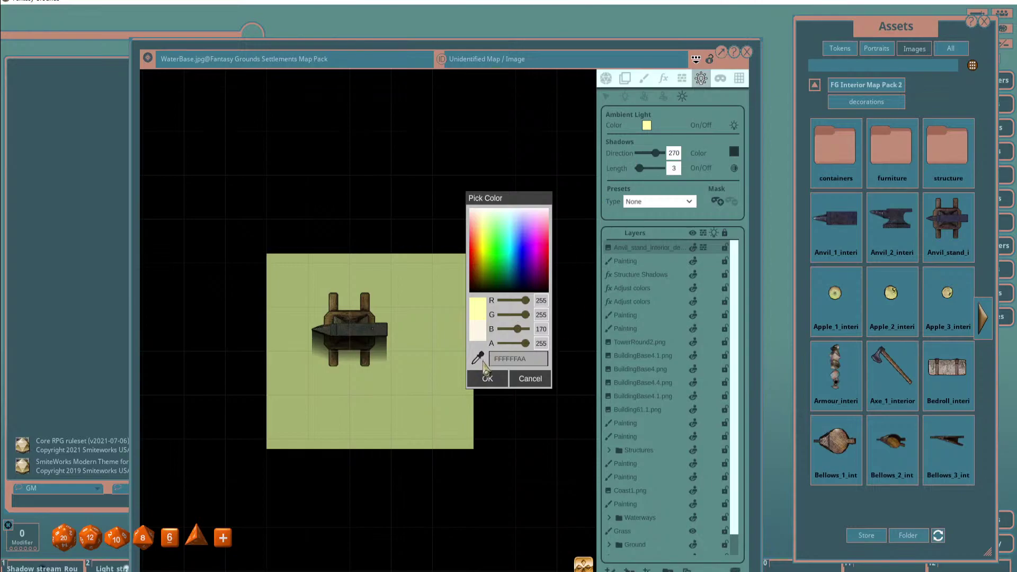
pyautogui.click(487, 378)
# Tint the ambient shadow color dark blue by raising only its blue component.
pyautogui.click(734, 151)
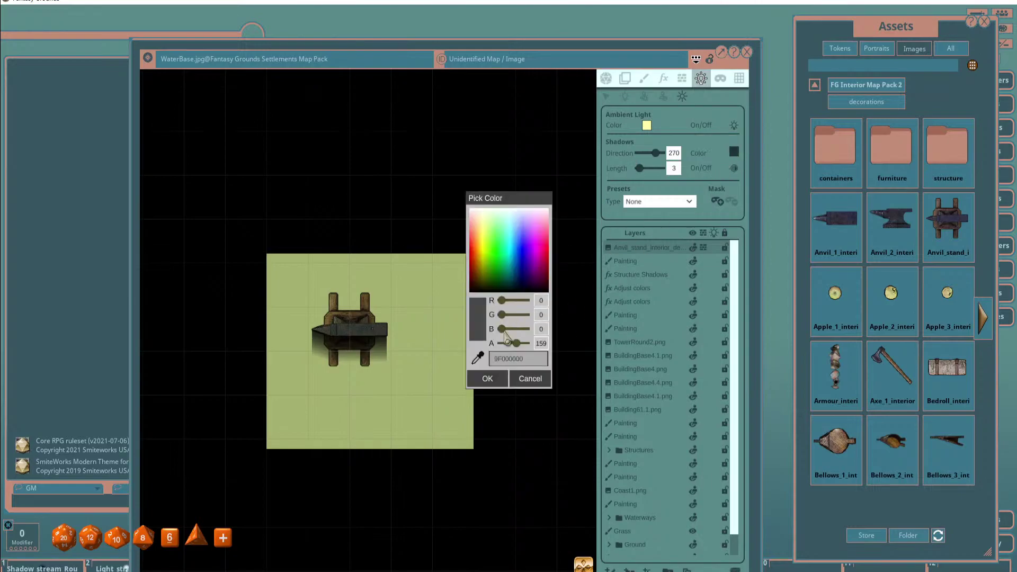
pyautogui.moveTo(504, 329); pyautogui.dragTo(514, 329)
pyautogui.click(487, 378)
# Soften the ambient light color by setting its blue component to 233.
pyautogui.click(647, 125)
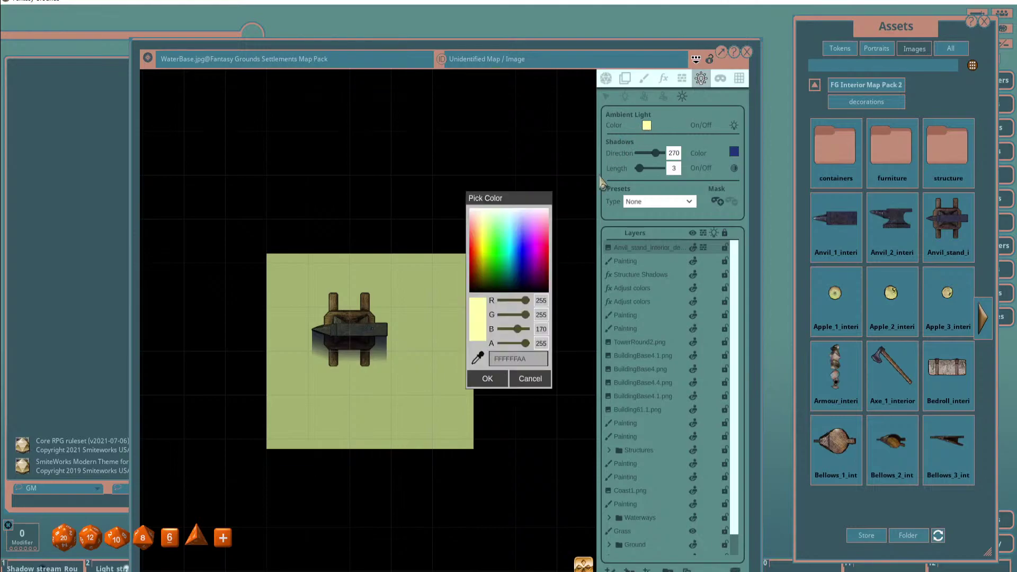
pyautogui.moveTo(517, 329); pyautogui.dragTo(524, 329)
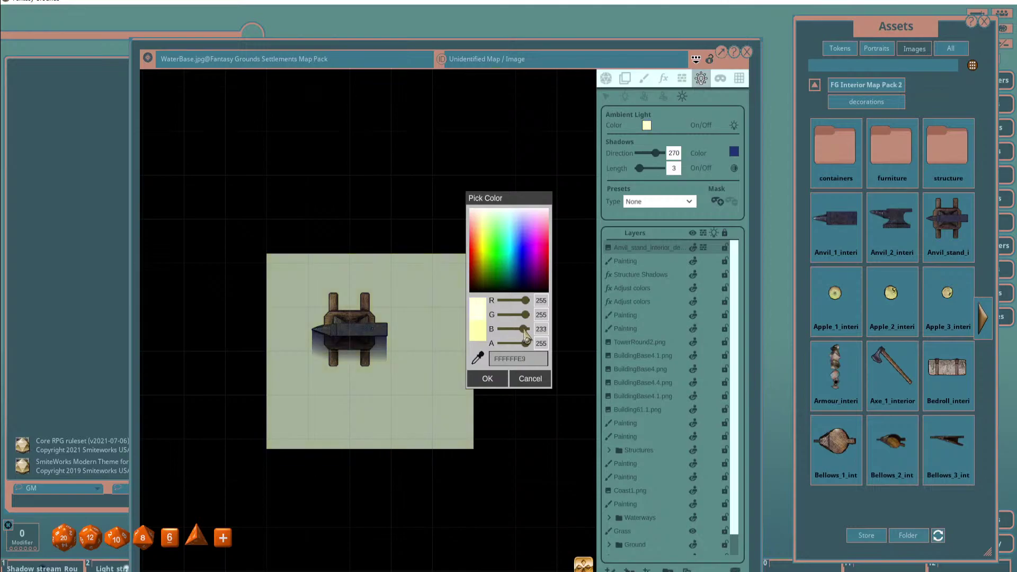
pyautogui.click(487, 378)
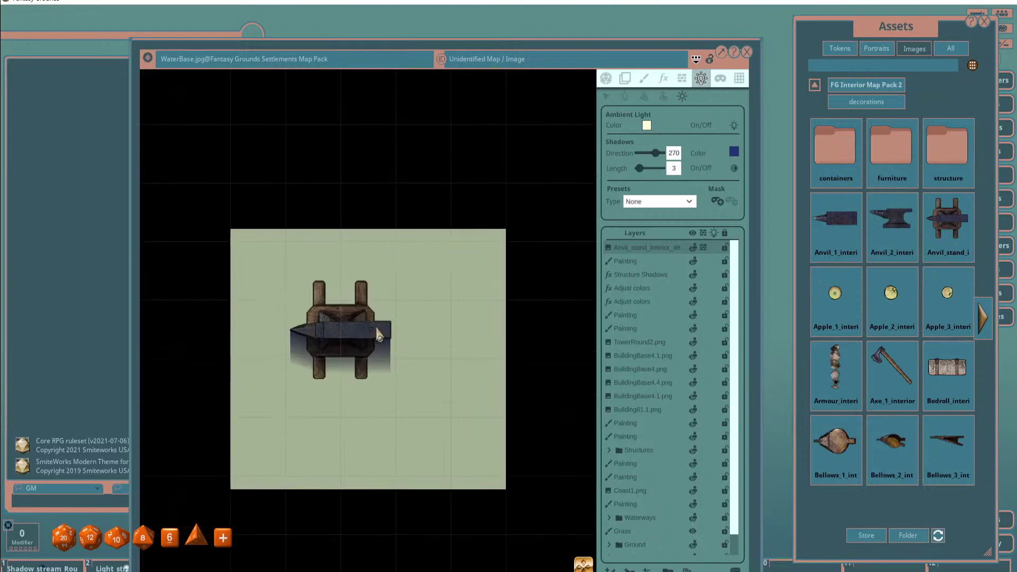
# Open the Combat Tracker and place the player character's token in the lower right square of the anvil area.
pyautogui.moveTo(890, 42); pyautogui.dragTo(847, 44)
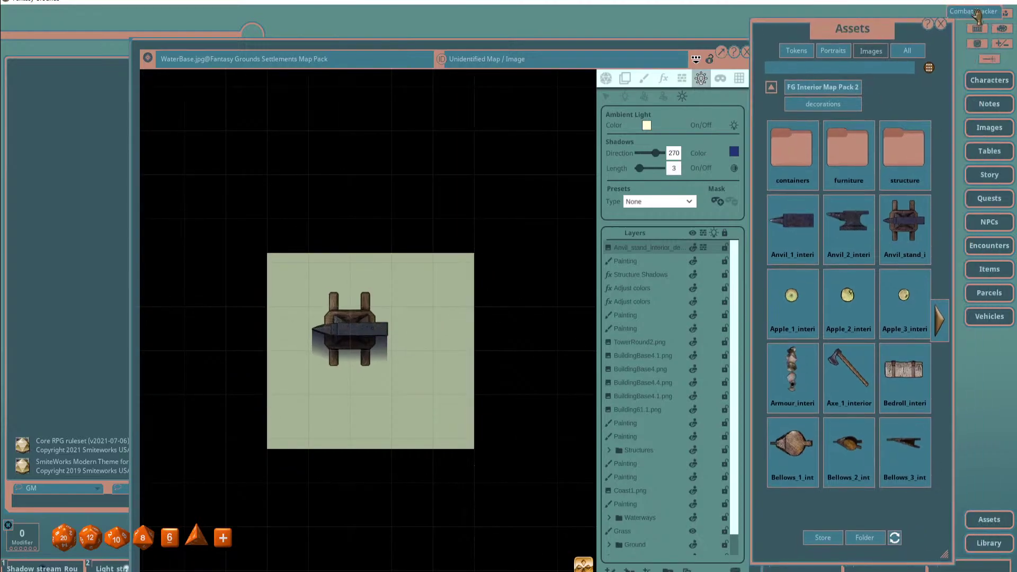
pyautogui.click(1001, 13)
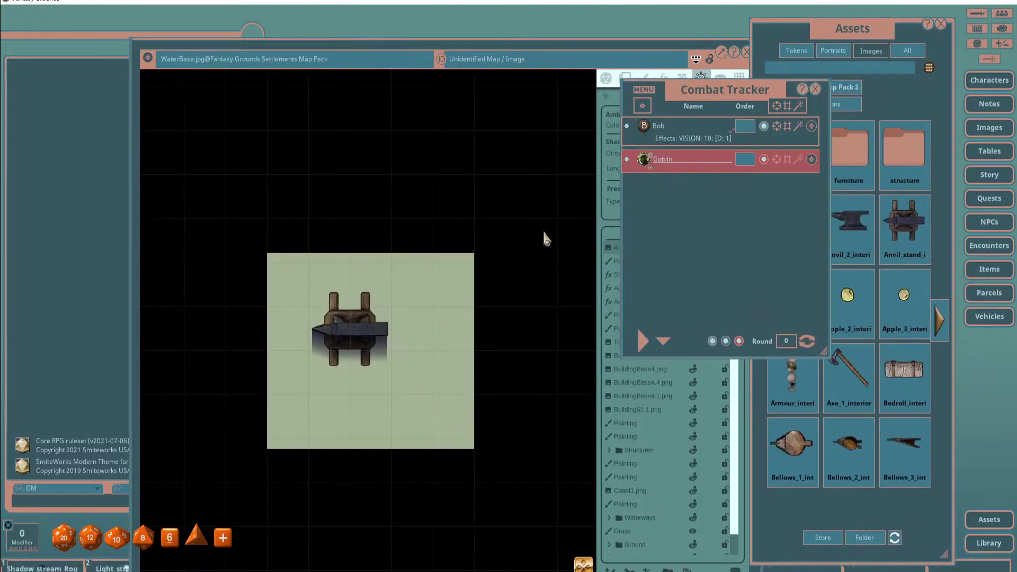
pyautogui.moveTo(724, 81); pyautogui.dragTo(861, 105)
pyautogui.click(605, 79)
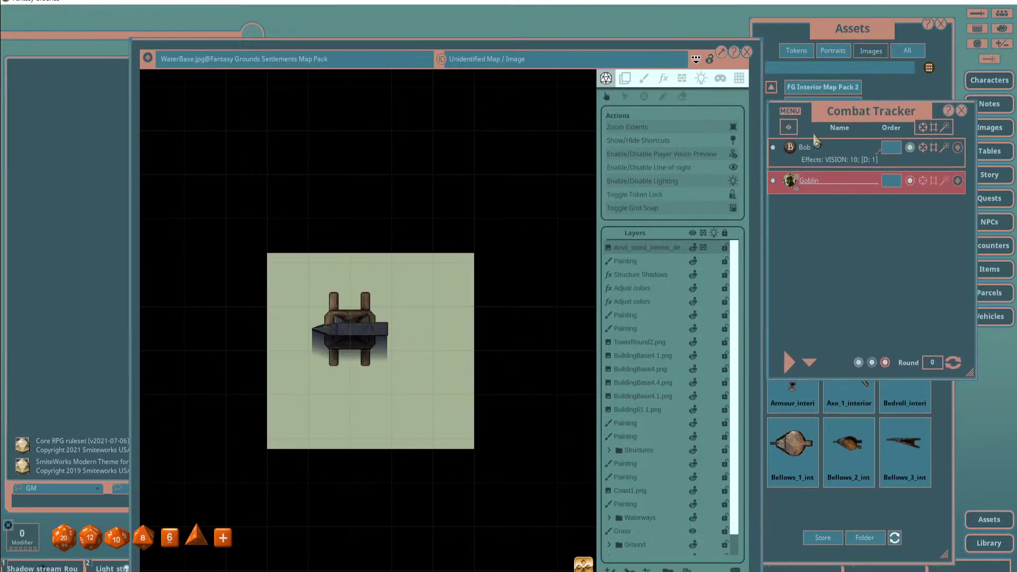
pyautogui.moveTo(789, 153); pyautogui.dragTo(454, 424)
pyautogui.scroll(3, 453, 424)
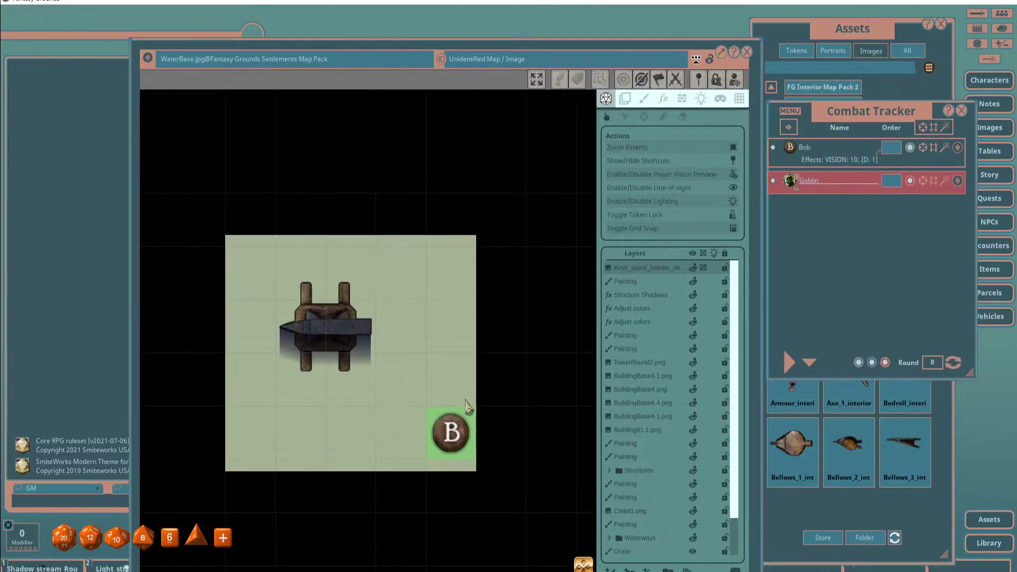
# Move the player character's token around the anvil to examine the ambient shadow without a token light.
pyautogui.click(452, 438)
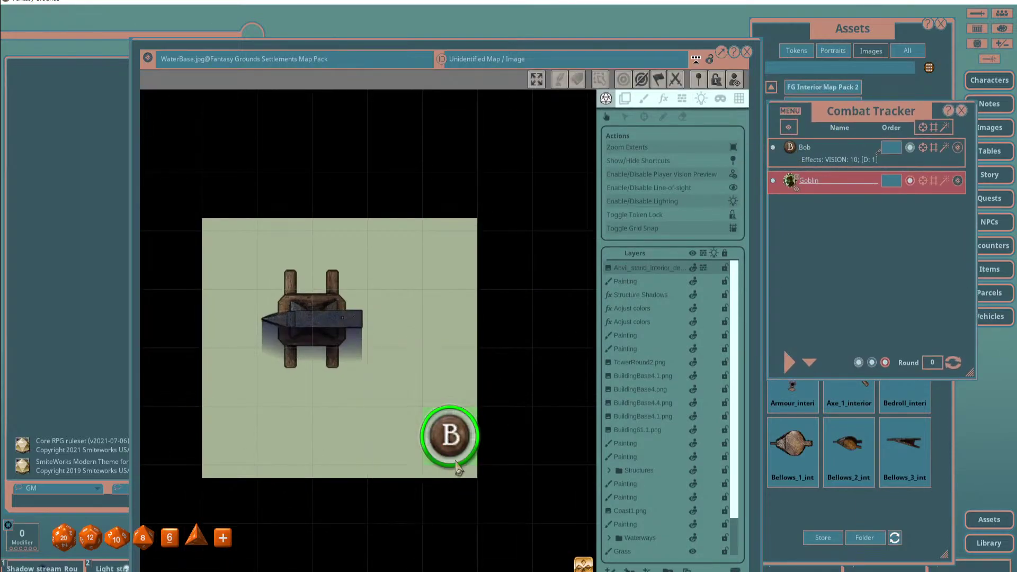
pyautogui.scroll(-2, 500, 421)
pyautogui.press('Left')
pyautogui.press('Left')
pyautogui.press('Left')
pyautogui.press('Left')
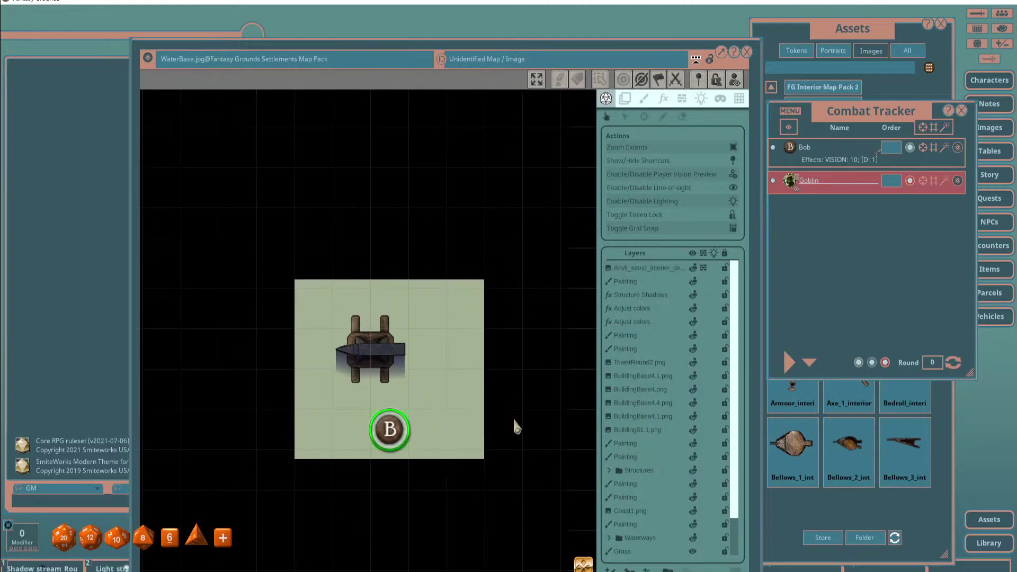
pyautogui.press('Up')
pyautogui.press('Up')
pyautogui.press('Up')
pyautogui.press('Up')
pyautogui.press('Right')
pyautogui.press('Right')
pyautogui.press('Right')
pyautogui.press('Right')
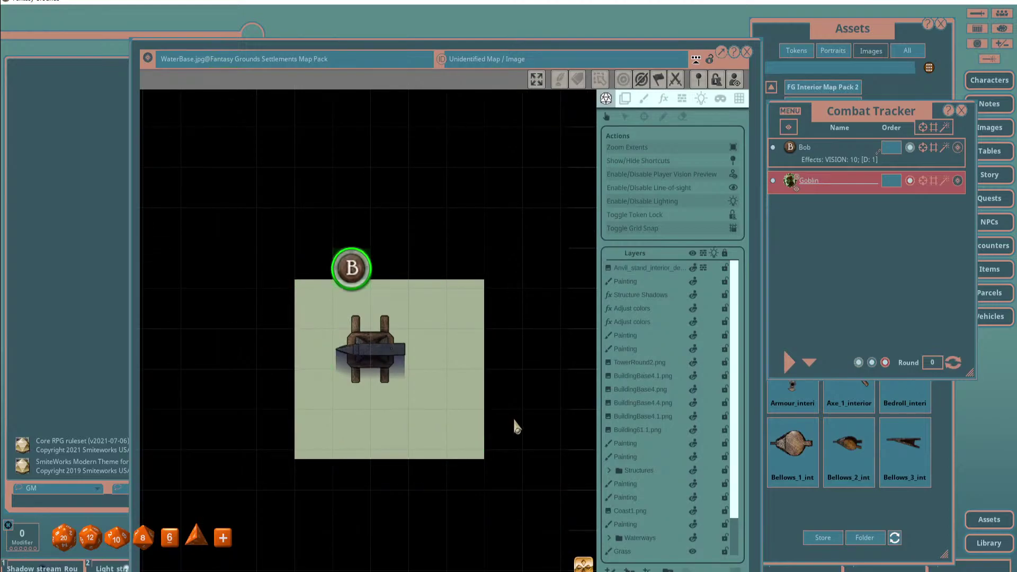
pyautogui.press('Down')
pyautogui.press('Down')
pyautogui.press('Down')
pyautogui.press('Down')
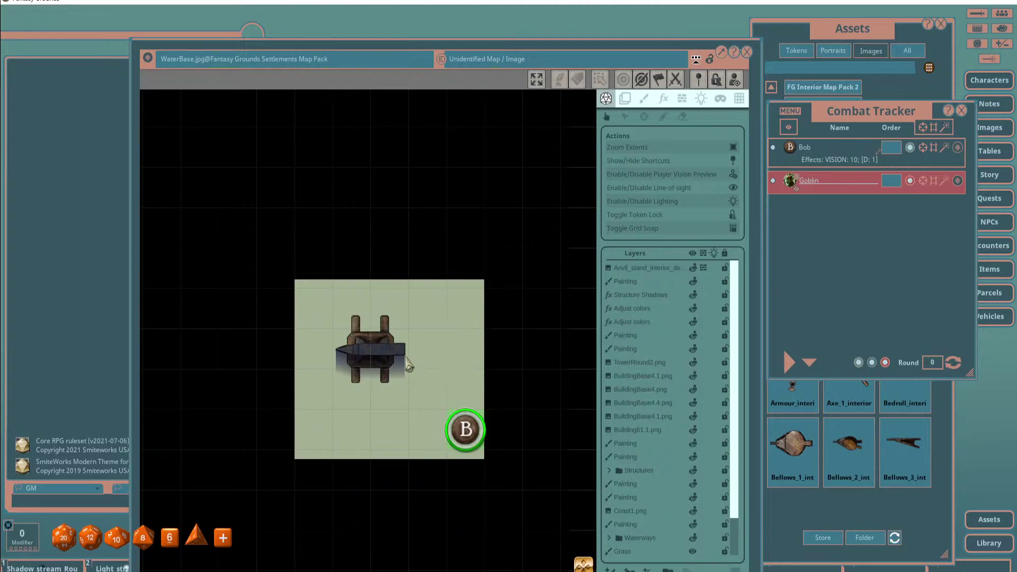
pyautogui.press('Left')
pyautogui.press('Left')
pyautogui.press('Left')
pyautogui.press('Right')
pyautogui.press('Right')
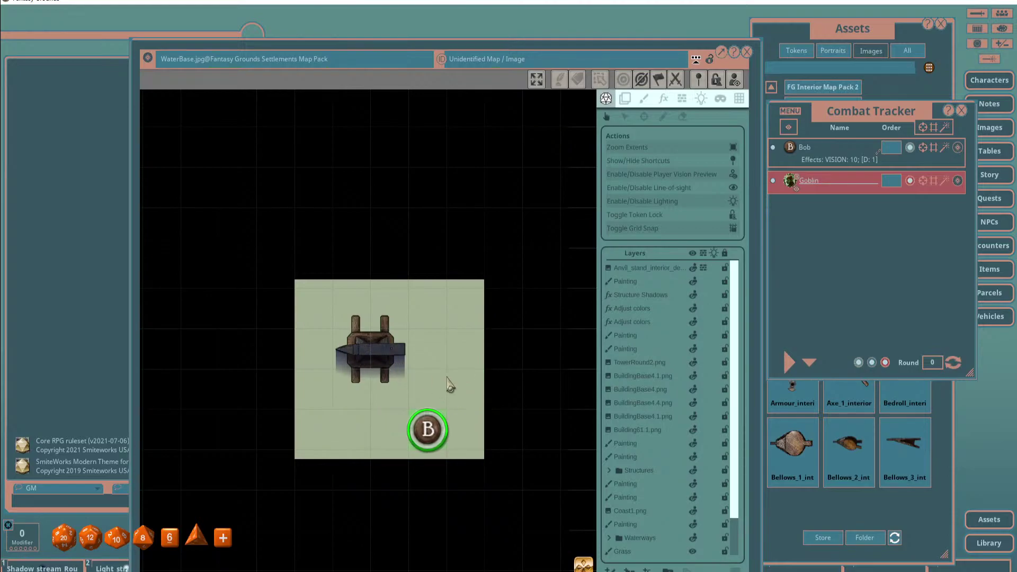
pyautogui.press('Right')
pyautogui.press('Left')
# Apply the Candle light effect preset to the player character in the Combat Tracker and close the Effects window.
pyautogui.moveTo(853, 121); pyautogui.dragTo(679, 132)
pyautogui.moveTo(854, 21); pyautogui.dragTo(876, 41)
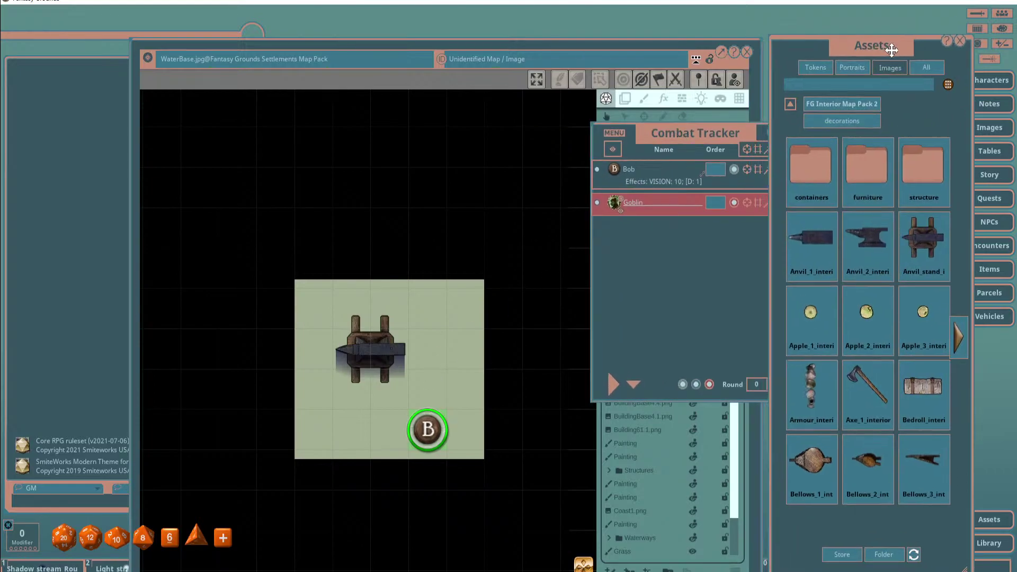
pyautogui.click(988, 59)
pyautogui.moveTo(585, 247); pyautogui.dragTo(233, 44)
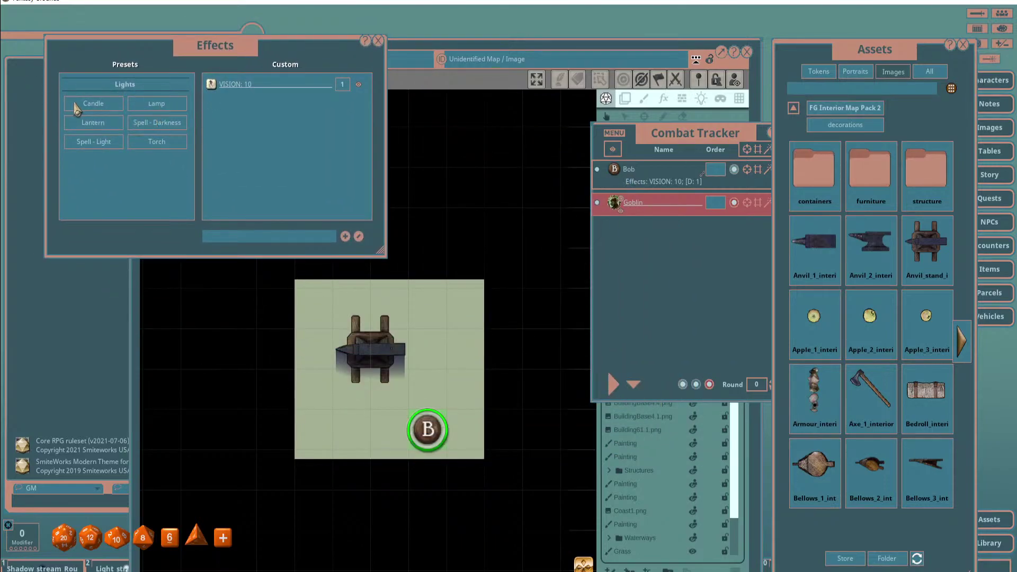
pyautogui.moveTo(77, 108); pyautogui.dragTo(621, 179)
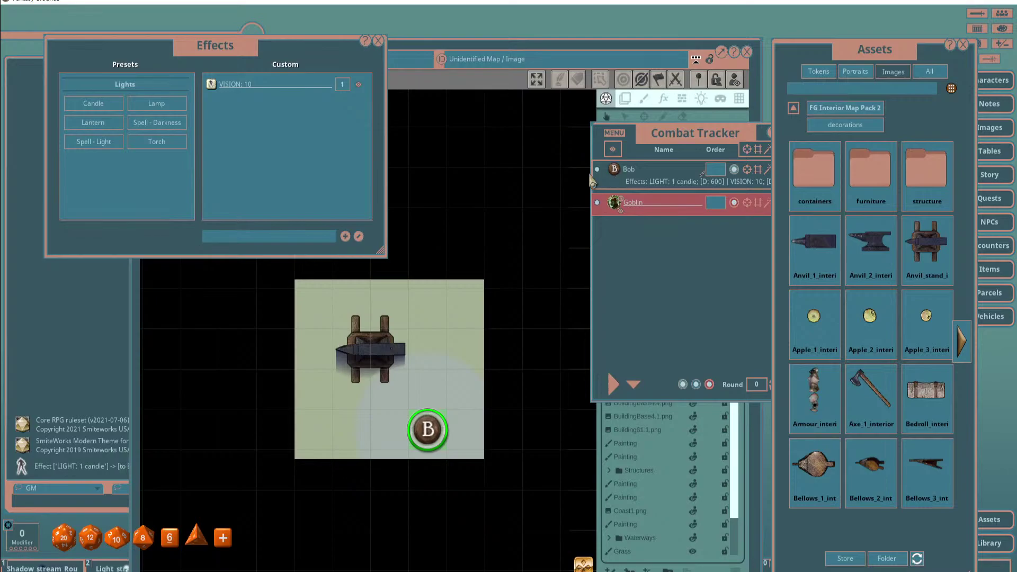
pyautogui.click(378, 42)
# Move the candle-lit token from below the anvil around its left side to the upper right, examining how the shadows change.
pyautogui.scroll(5, 477, 329)
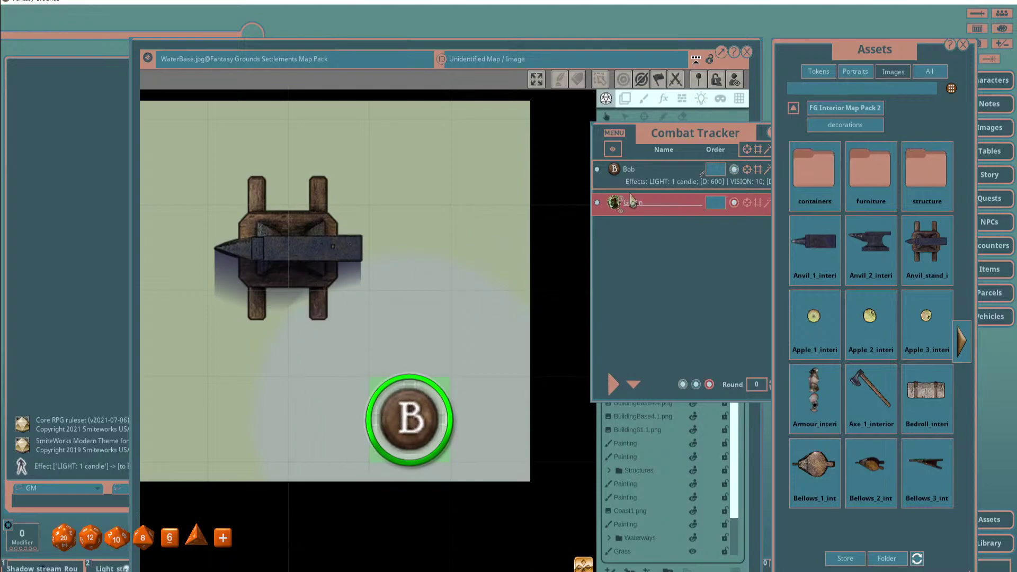
pyautogui.press('Left')
pyautogui.press('Left')
pyautogui.press('Up')
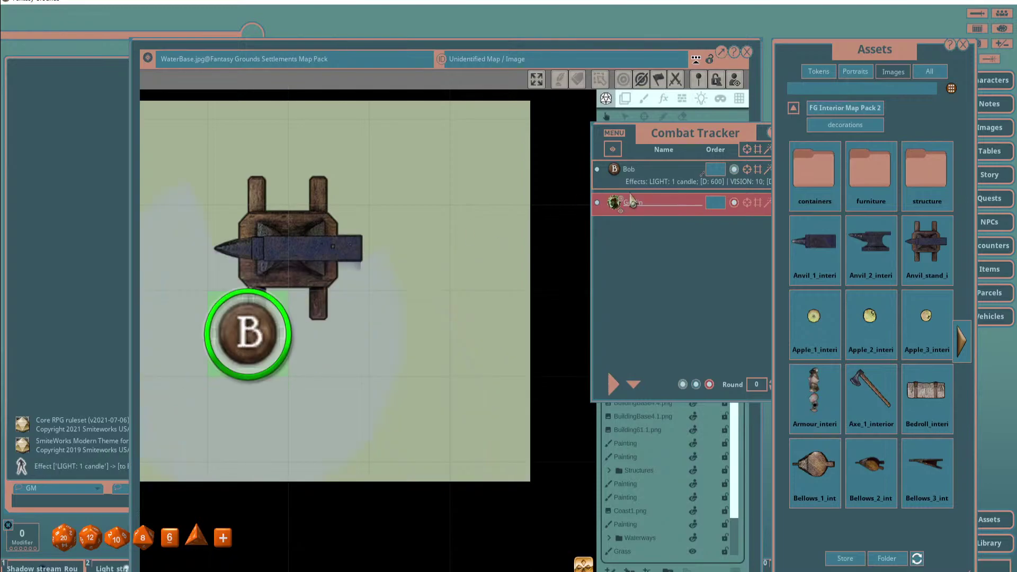
pyautogui.press('Left')
pyautogui.press('Up')
pyautogui.press('Up')
pyautogui.press('Right')
pyautogui.press('Right')
pyautogui.press('Right')
pyautogui.press('Right')
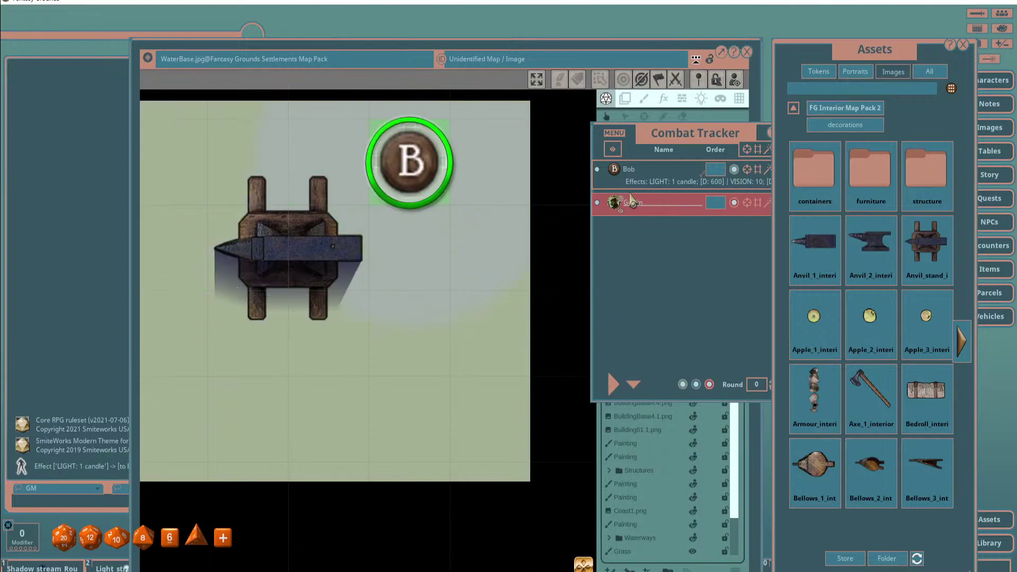
# Bring the candle-lit token down past the anvil's right side and directly beneath it to compare how its shadow reacts.
pyautogui.press('Down')
pyautogui.press('Down')
pyautogui.press('Left')
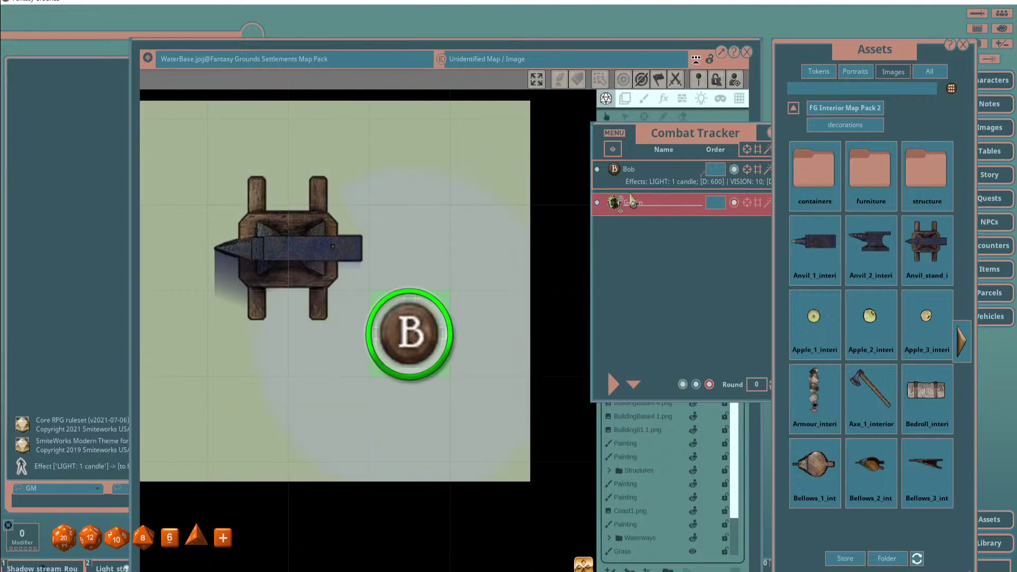
pyautogui.press('Right')
pyautogui.scroll(3, 326, 264)
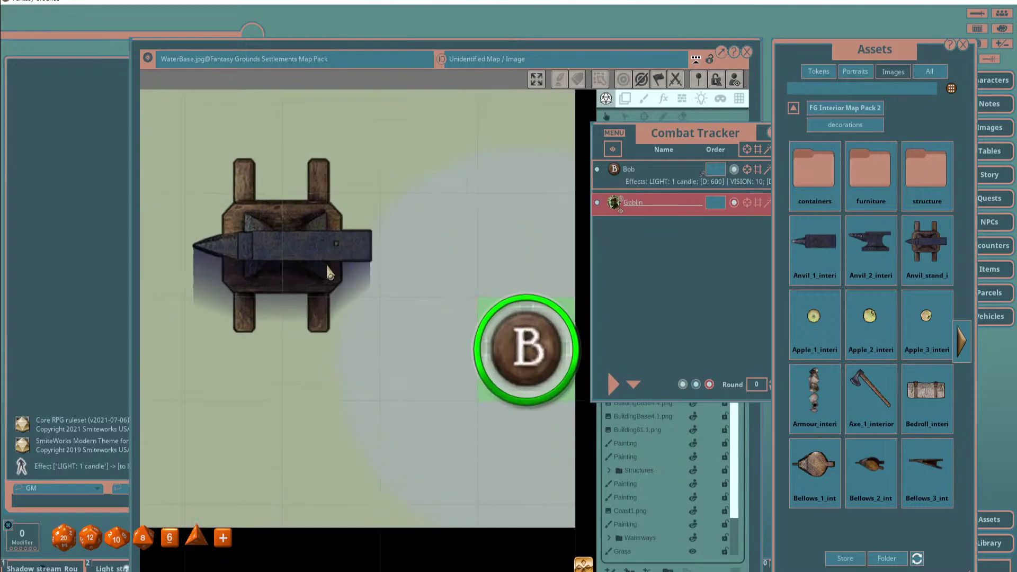
pyautogui.press('Left')
pyautogui.press('Left')
pyautogui.scroll(-3, 466, 246)
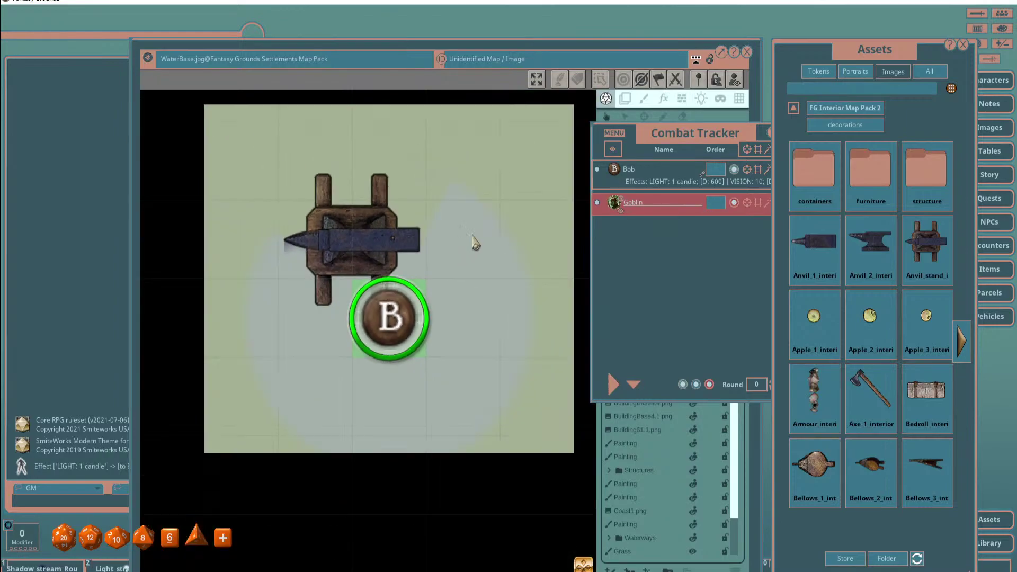
# Clear the Combat Tracker off the map and move the candle-lit token back and forth below the anvil to examine its shadow.
pyautogui.moveTo(690, 137); pyautogui.dragTo(804, 169)
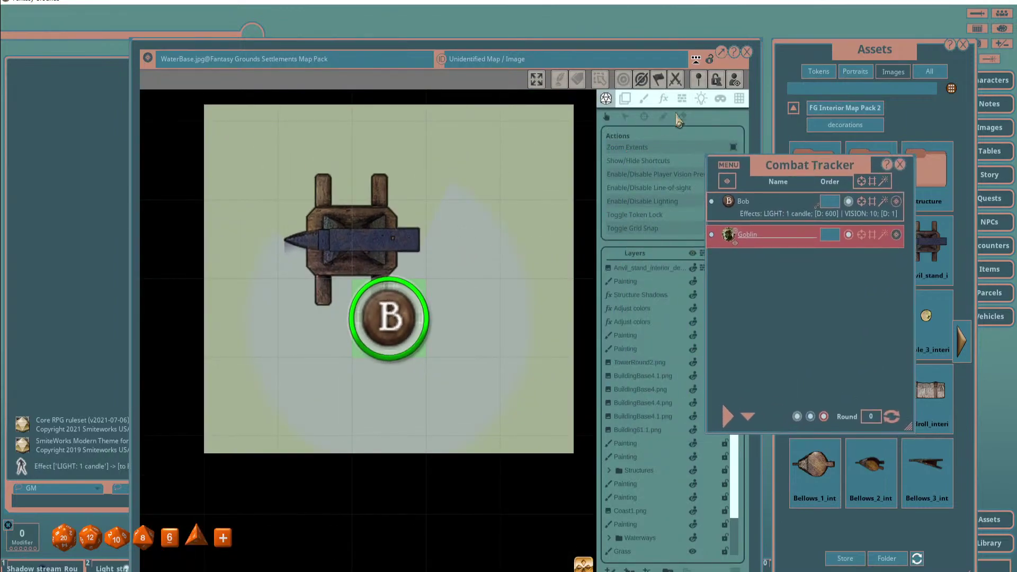
pyautogui.press('Left')
pyautogui.press('Left')
pyautogui.press('Right')
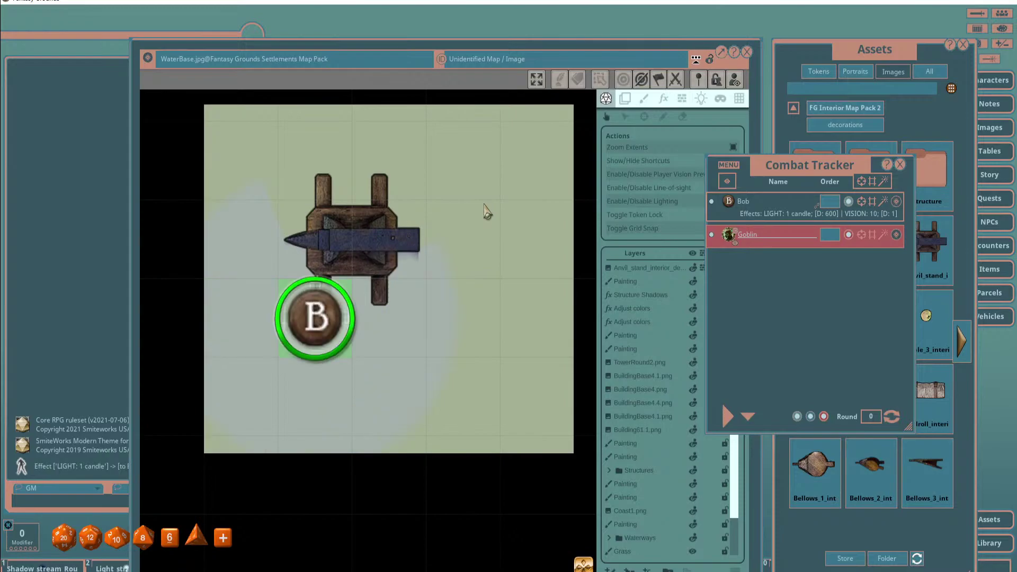
pyautogui.press('Right')
pyautogui.press('Right')
pyautogui.press('Down')
pyautogui.press('Right')
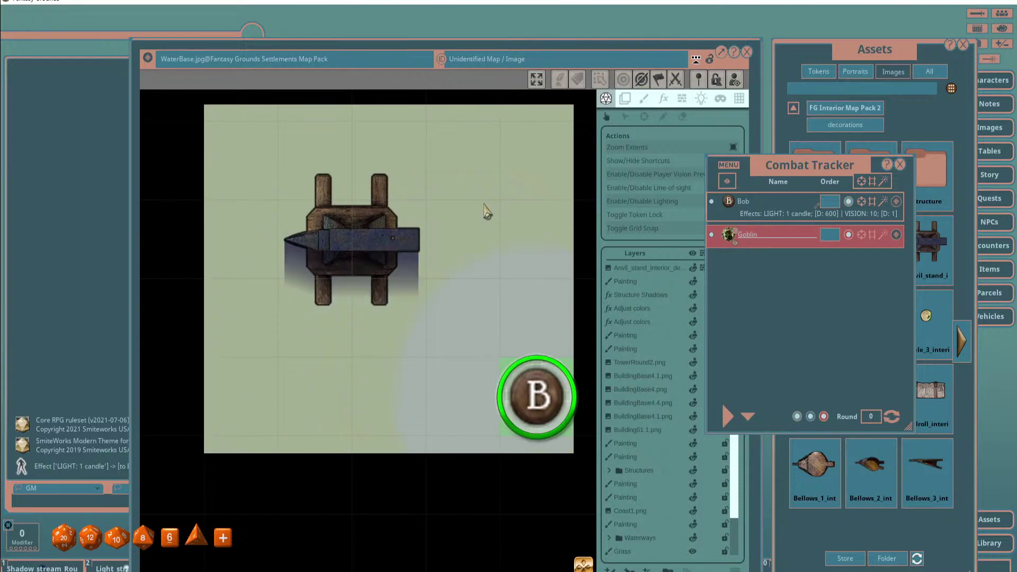
pyautogui.press('Up')
pyautogui.scroll(-3, 487, 211)
pyautogui.press('Left')
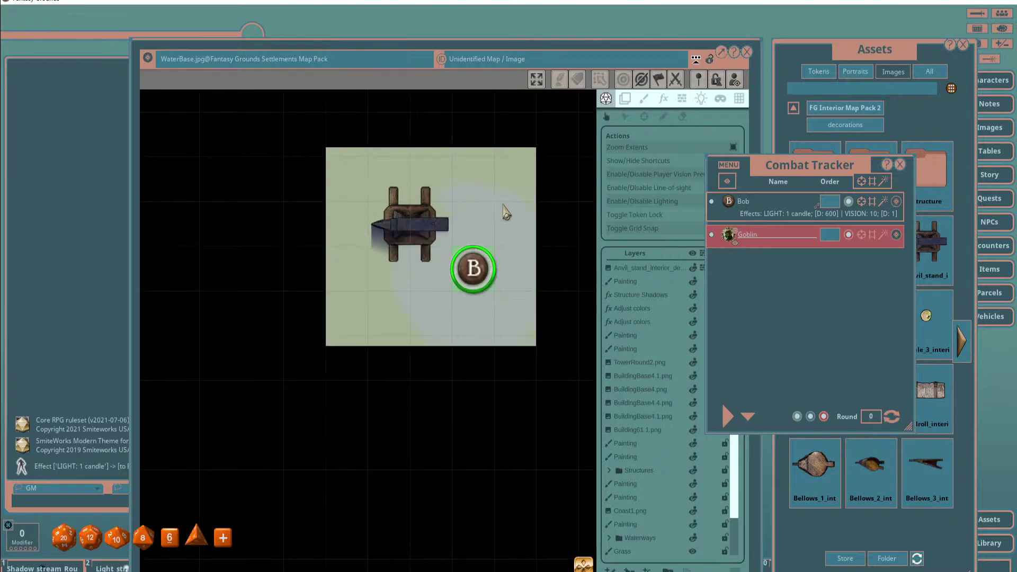
pyautogui.scroll(3, 486, 221)
pyautogui.press('Left')
pyautogui.press('Left')
pyautogui.press('Left')
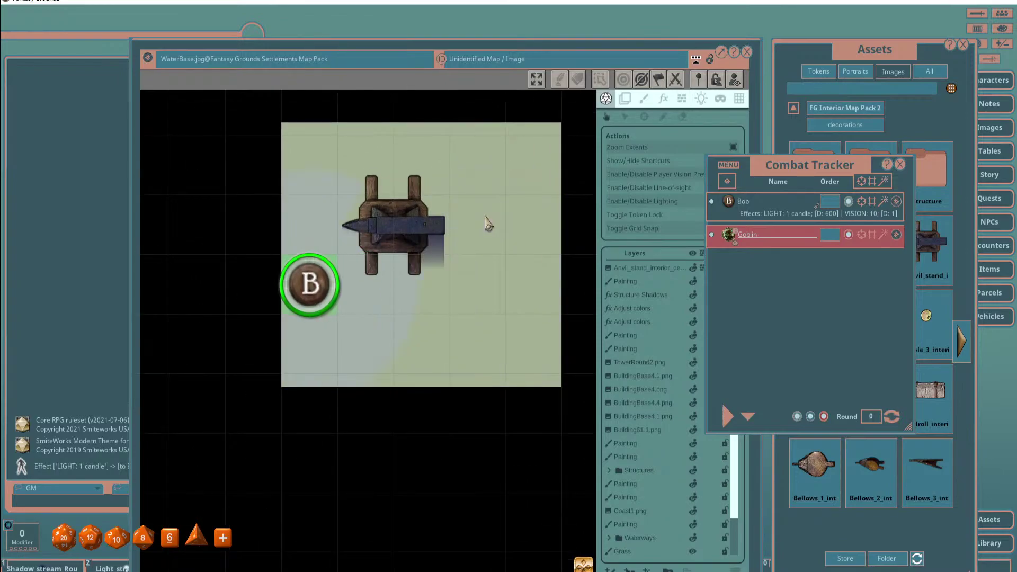
pyautogui.press('Right')
pyautogui.press('Right')
pyautogui.press('Right')
pyautogui.press('Right')
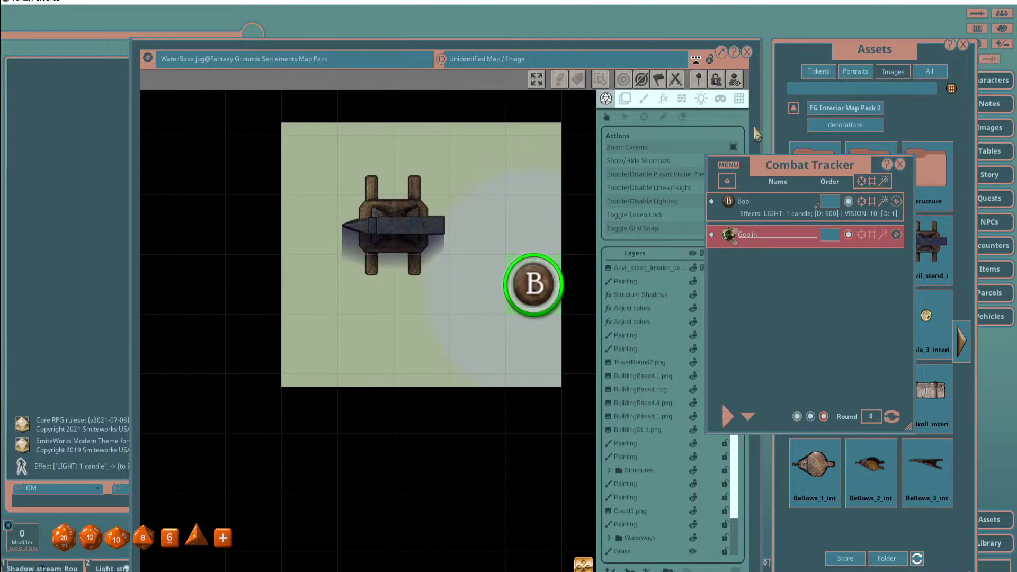
# Move the Combat Tracker clear of the map tools, and set the ambient light's shadow color to black and shadow length to 9.
pyautogui.moveTo(812, 158); pyautogui.dragTo(879, 154)
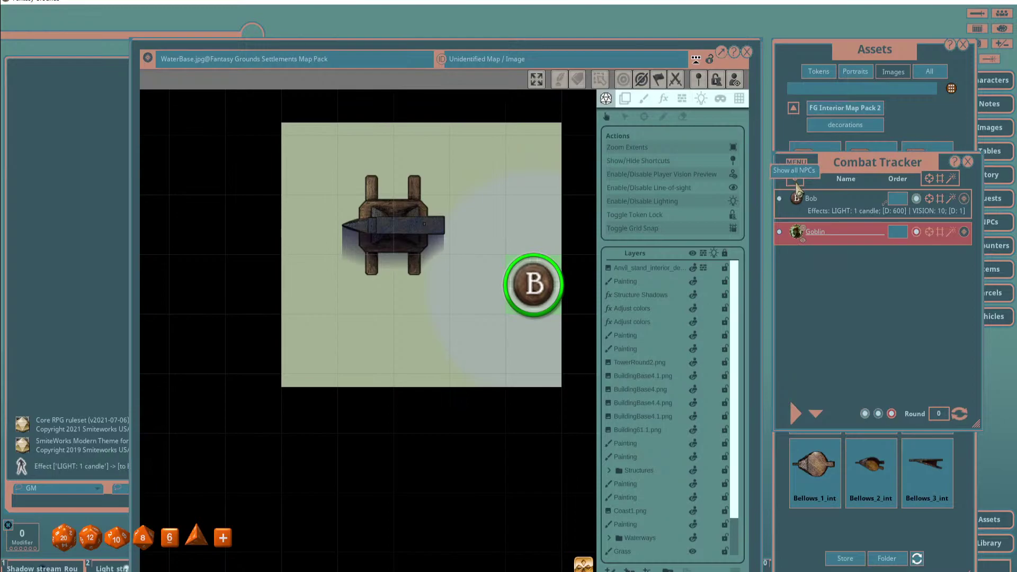
pyautogui.click(701, 99)
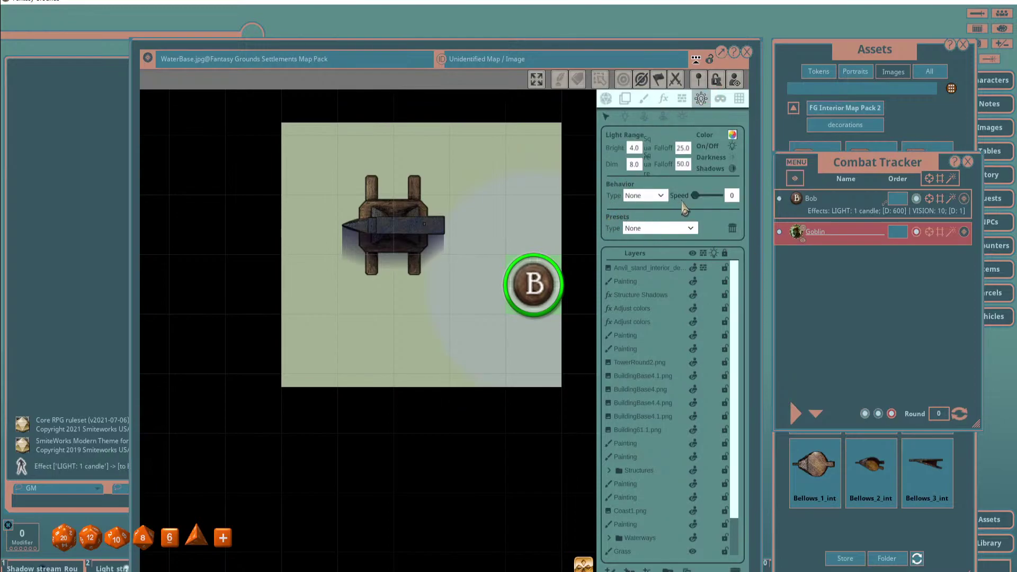
pyautogui.click(682, 116)
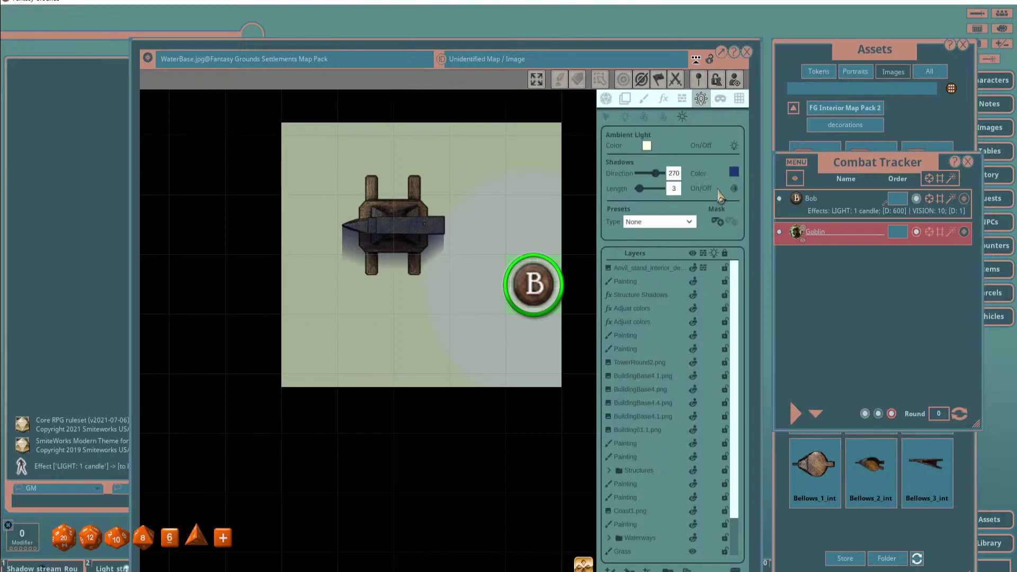
pyautogui.click(734, 173)
pyautogui.moveTo(530, 344); pyautogui.dragTo(491, 339)
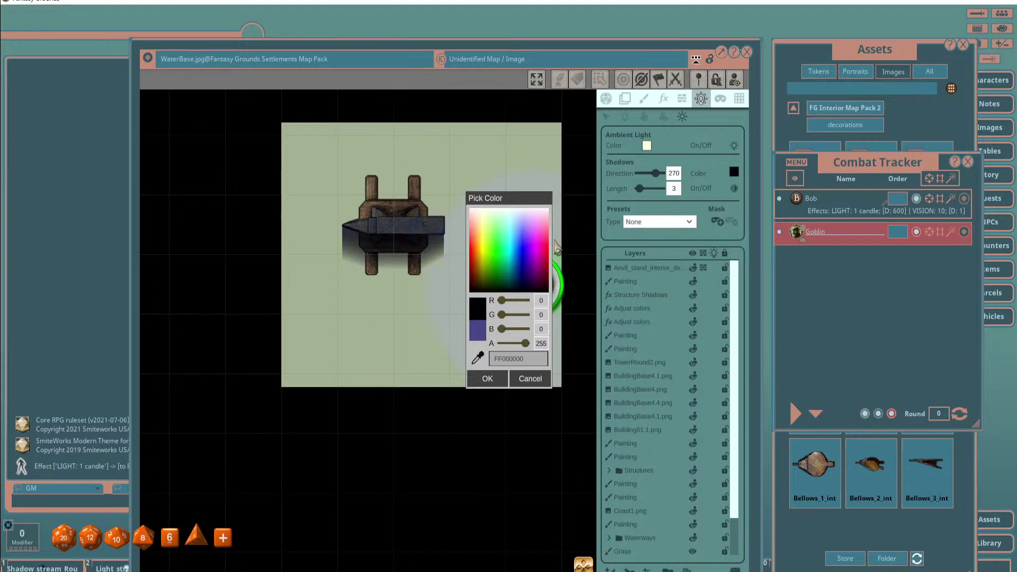
pyautogui.click(487, 379)
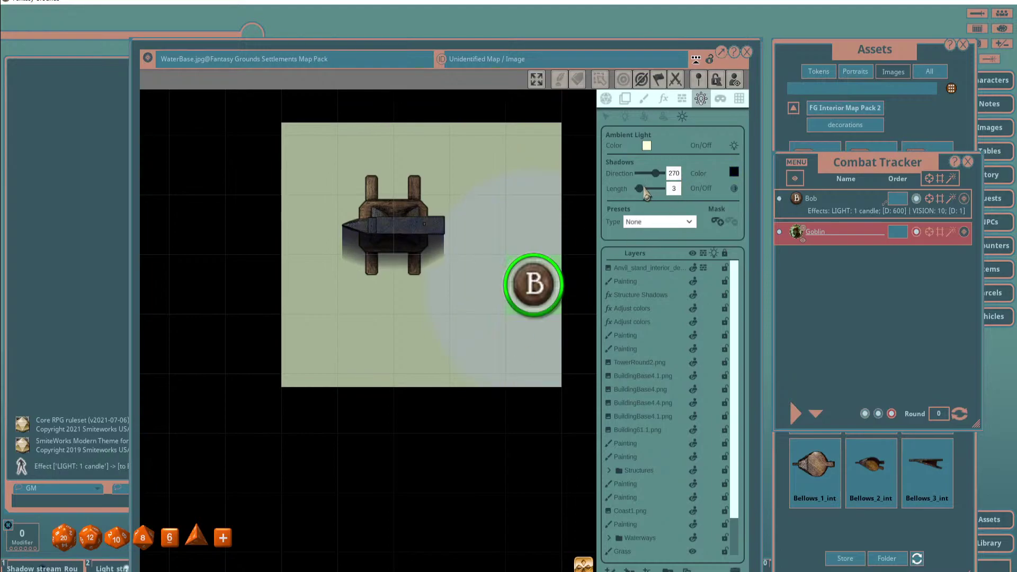
pyautogui.moveTo(645, 195); pyautogui.dragTo(643, 196)
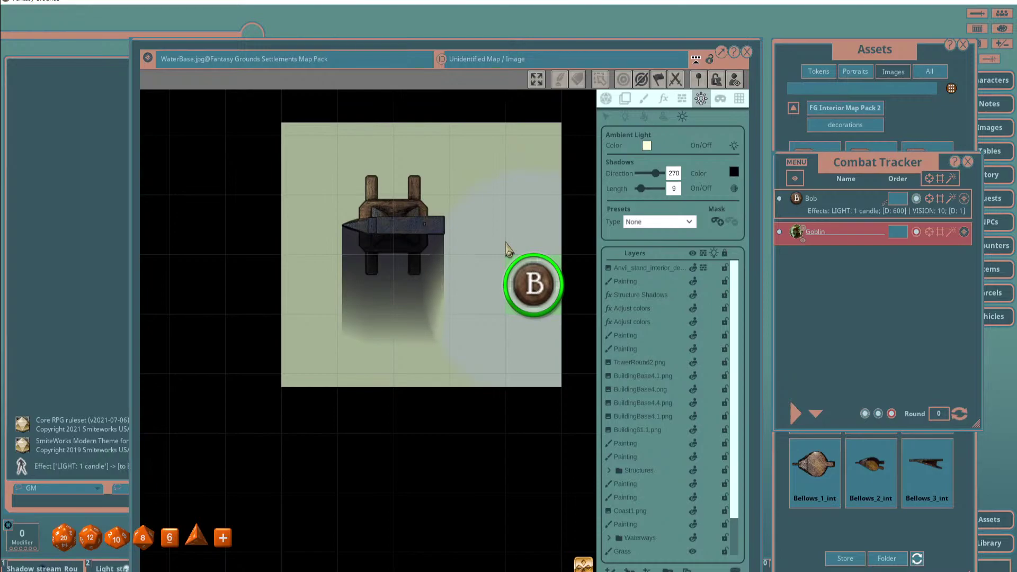
# Change the ambient light color to pure white with an alpha of 204.
pyautogui.click(646, 146)
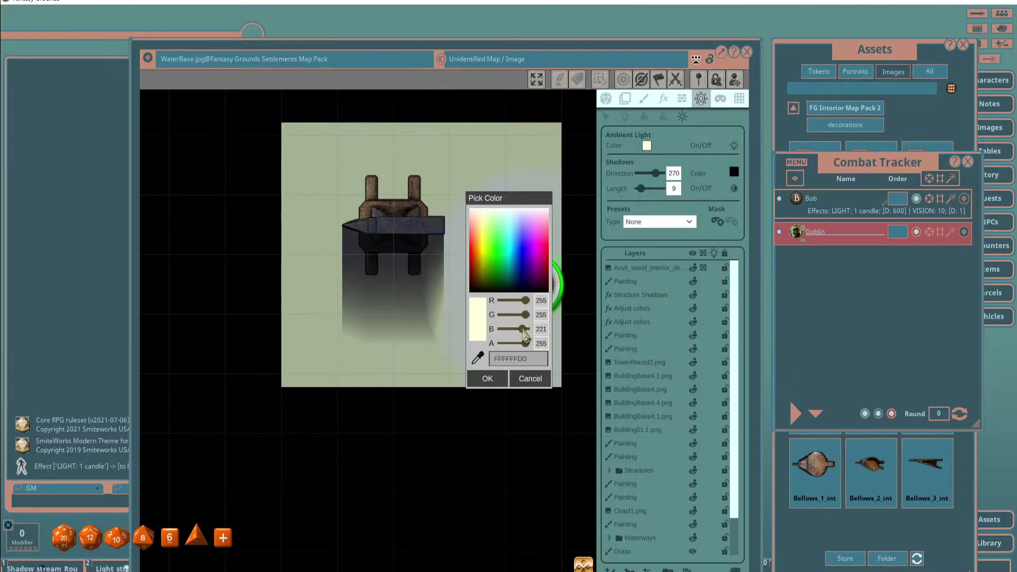
pyautogui.moveTo(524, 332)
pyautogui.mouseDown()
pyautogui.moveTo(540, 332)
pyautogui.moveTo(522, 343)
pyautogui.mouseUp()
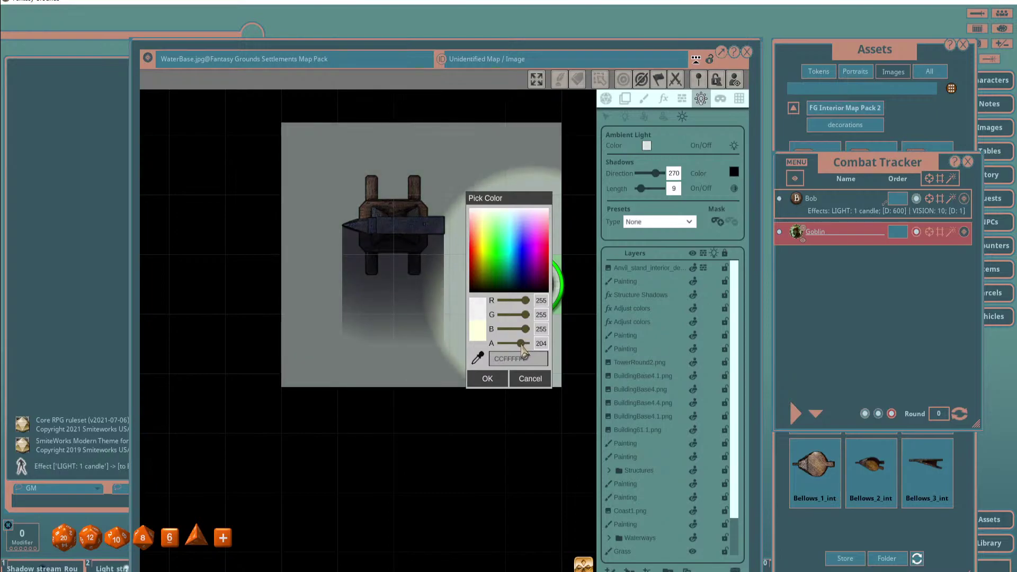
pyautogui.click(487, 377)
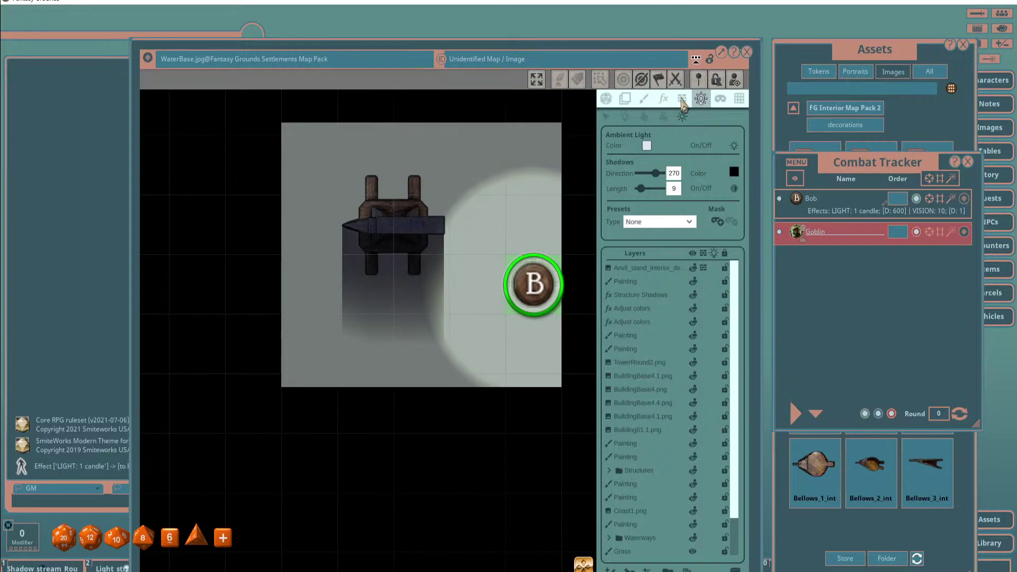
# Switch the ambient light off and move the candle-lit token left to just below the anvil's left leg.
pyautogui.click(732, 148)
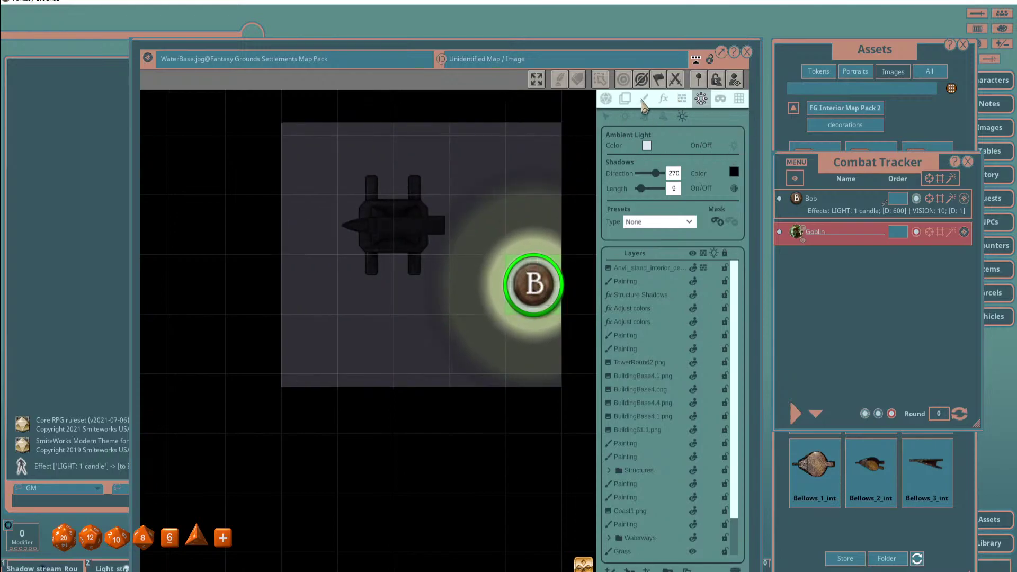
pyautogui.click(606, 98)
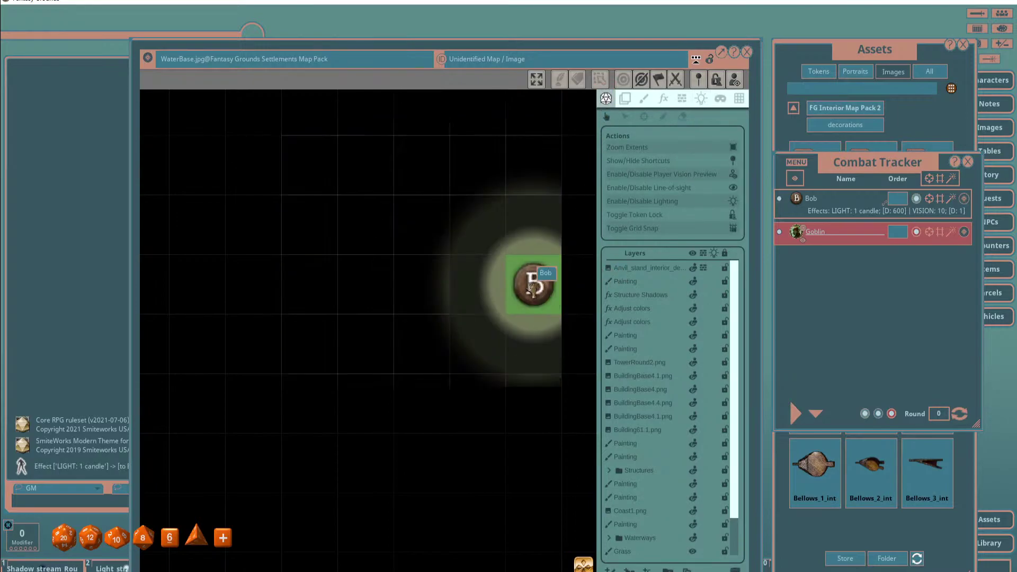
pyautogui.doubleClick(531, 286)
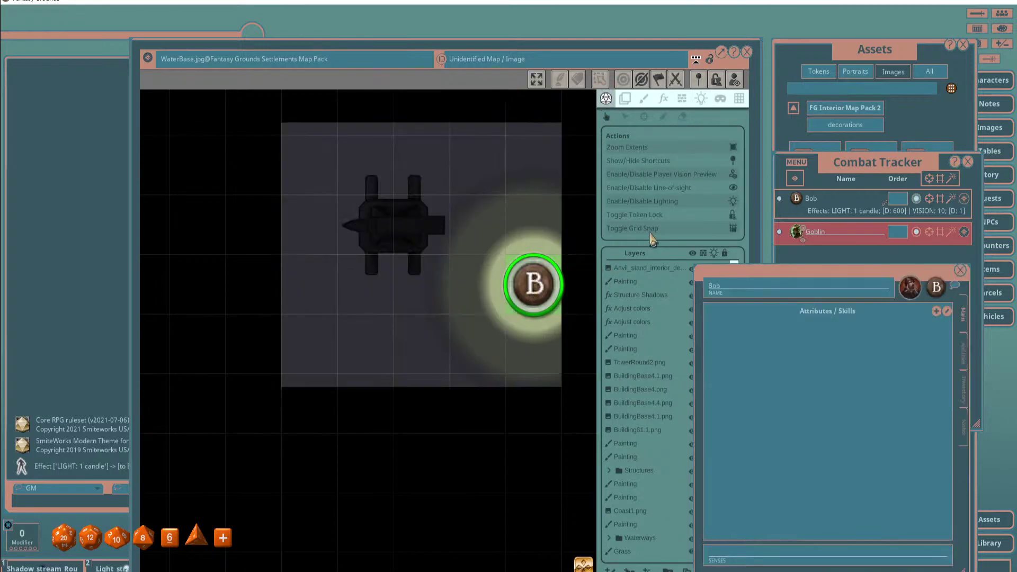
pyautogui.click(960, 270)
pyautogui.press('Left')
pyautogui.press('Left')
pyautogui.press('Left')
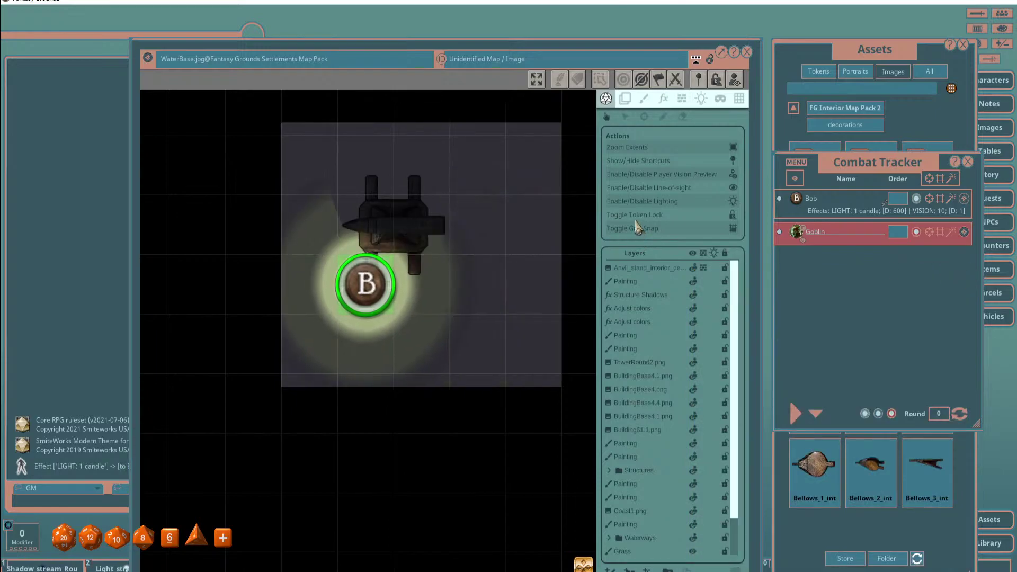
# Move the candle-lit token around the anvil's left side to above it, examining the shadows cast in the dark.
pyautogui.press('Left')
pyautogui.press('Up')
pyautogui.press('Up')
pyautogui.press('Right')
pyautogui.press('Down')
pyautogui.press('Up')
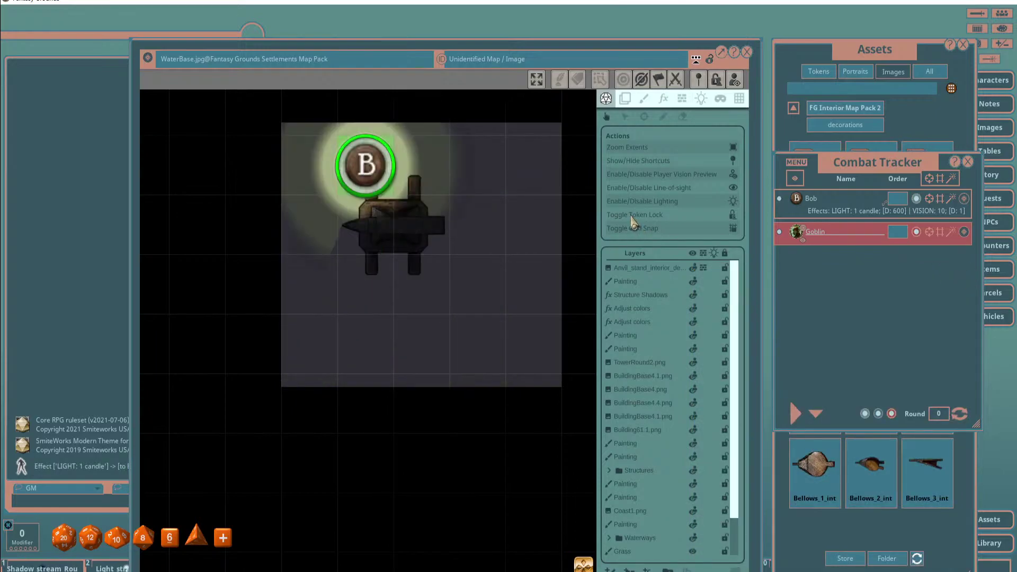
pyautogui.press('Right')
pyautogui.press('Left')
# Delete the VISION: 10 effect from the player character in the Combat Tracker.
pyautogui.moveTo(861, 163); pyautogui.dragTo(802, 127)
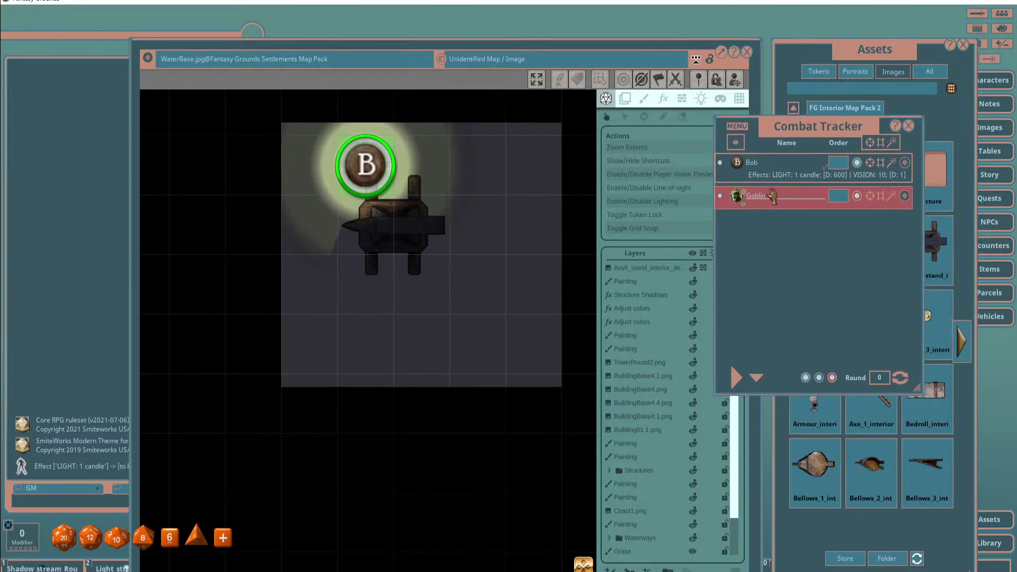
pyautogui.click(891, 163)
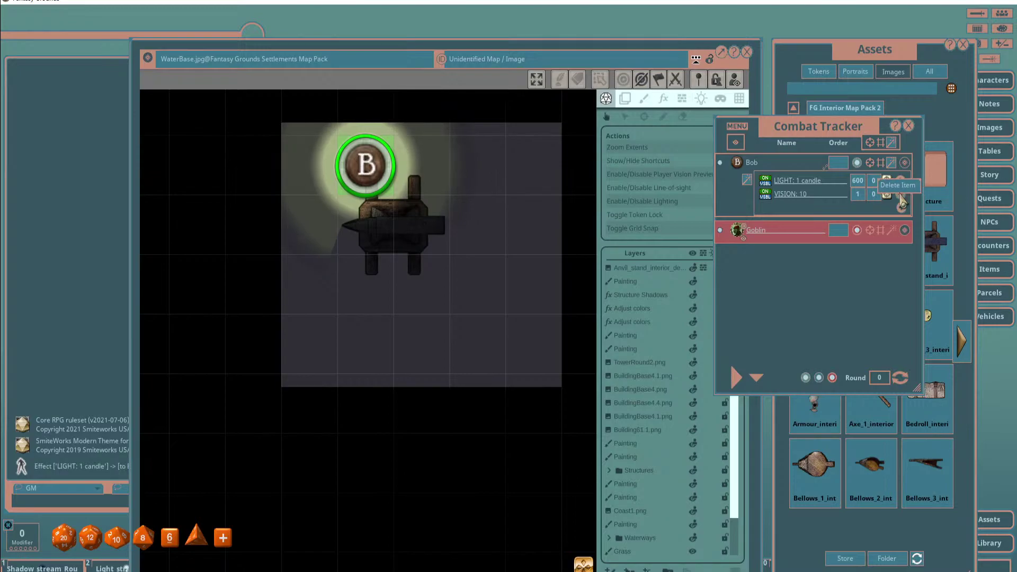
pyautogui.click(903, 202)
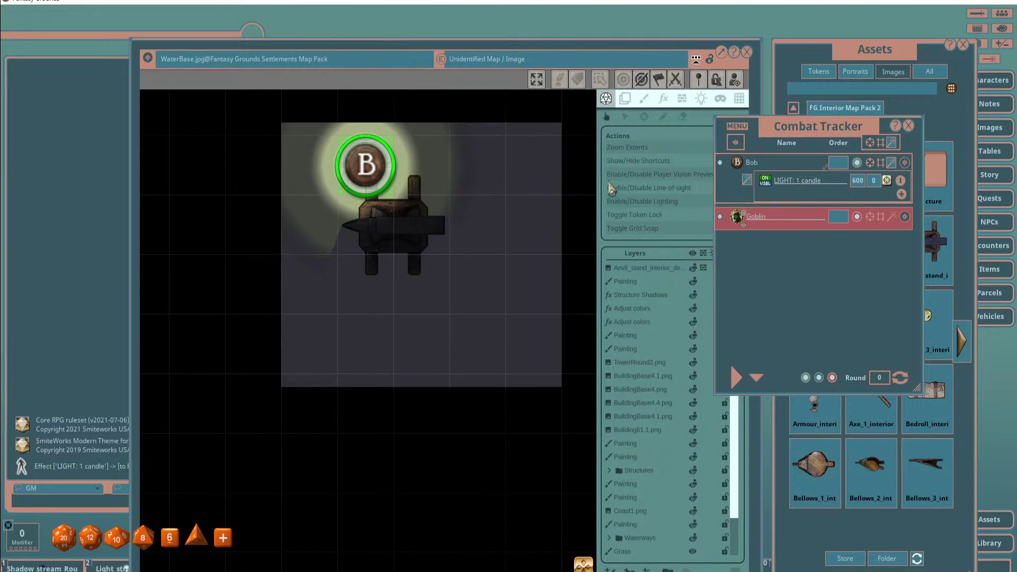
pyautogui.click(710, 45)
# Set the player token light's dim range to 3 and its bright range to 2.
pyautogui.click(701, 98)
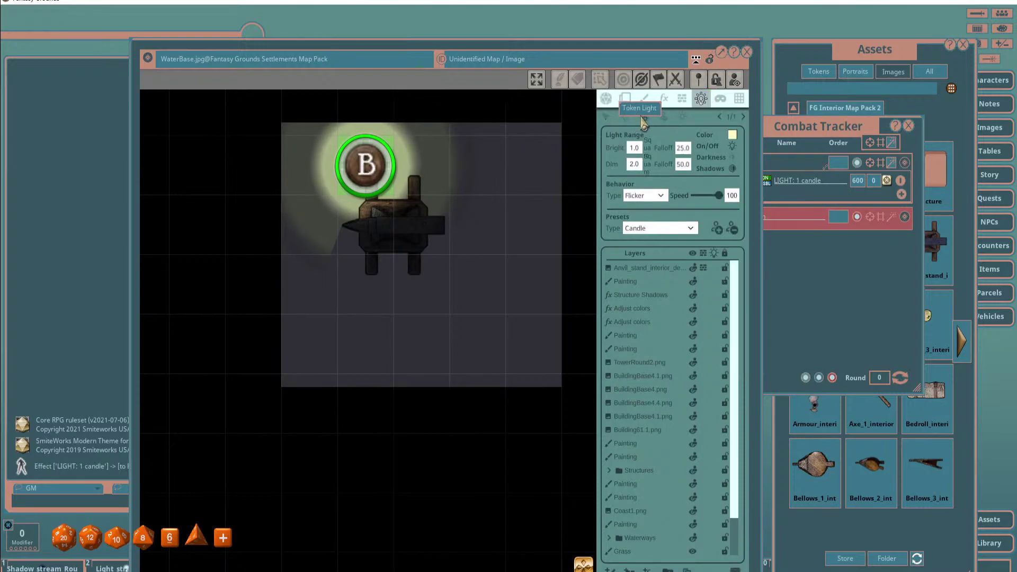
pyautogui.click(634, 163)
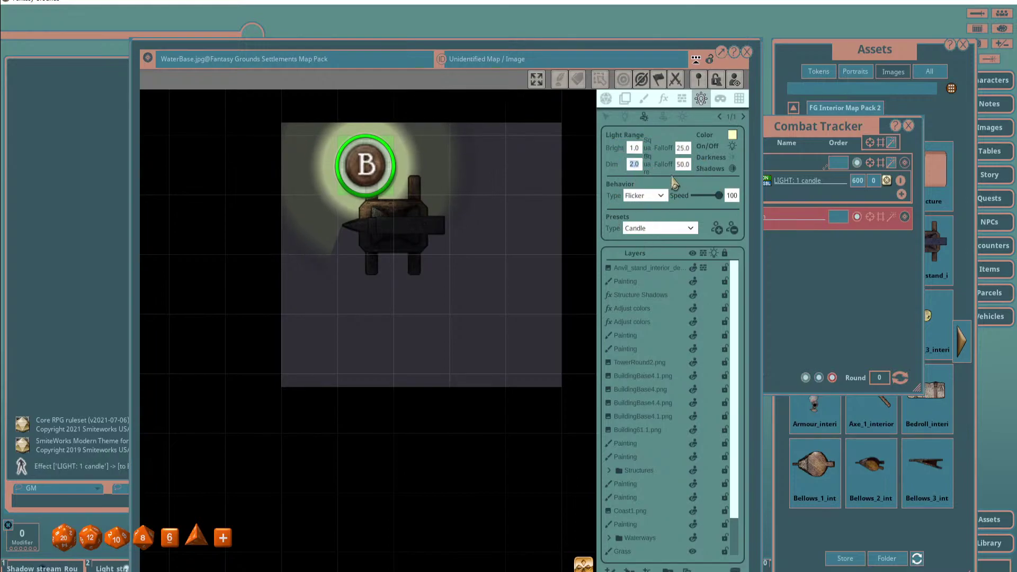
pyautogui.write('3')
pyautogui.press('Return')
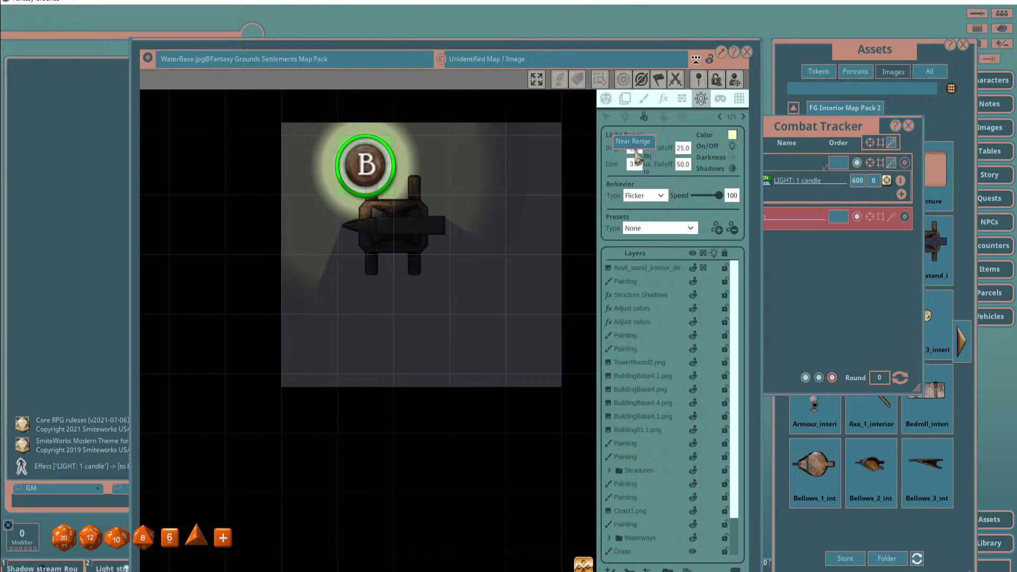
pyautogui.scroll(1, 636, 154)
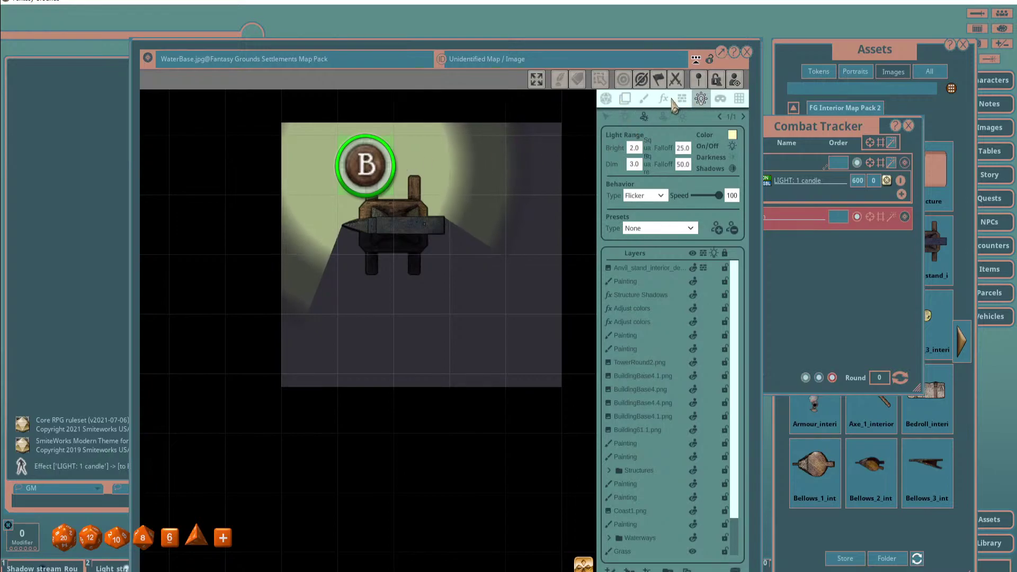
# Move the lit token back and forth above the anvil to examine the shadows cast by the larger light.
pyautogui.click(605, 98)
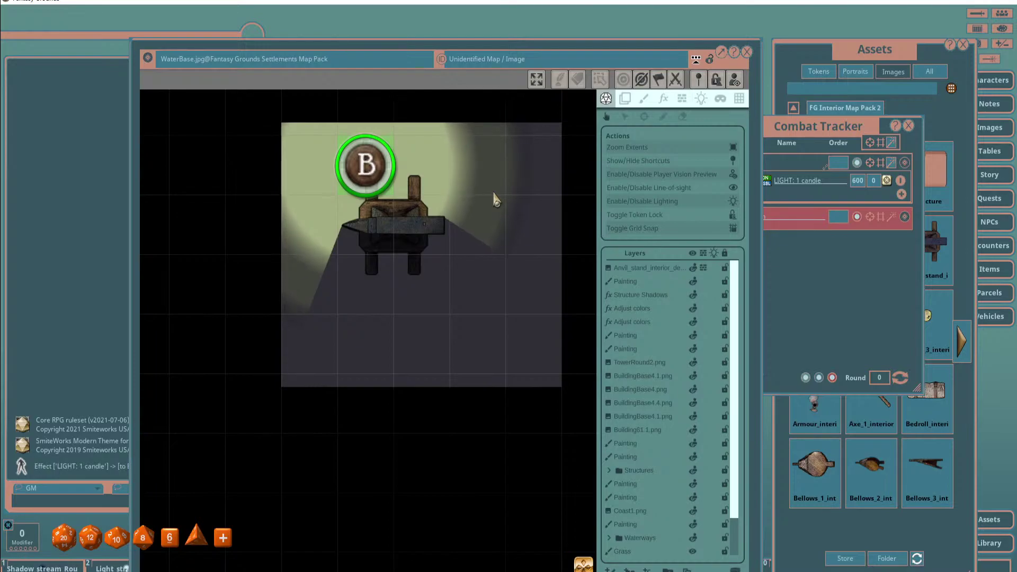
pyautogui.press('Right')
pyautogui.press('Right')
pyautogui.press('Left')
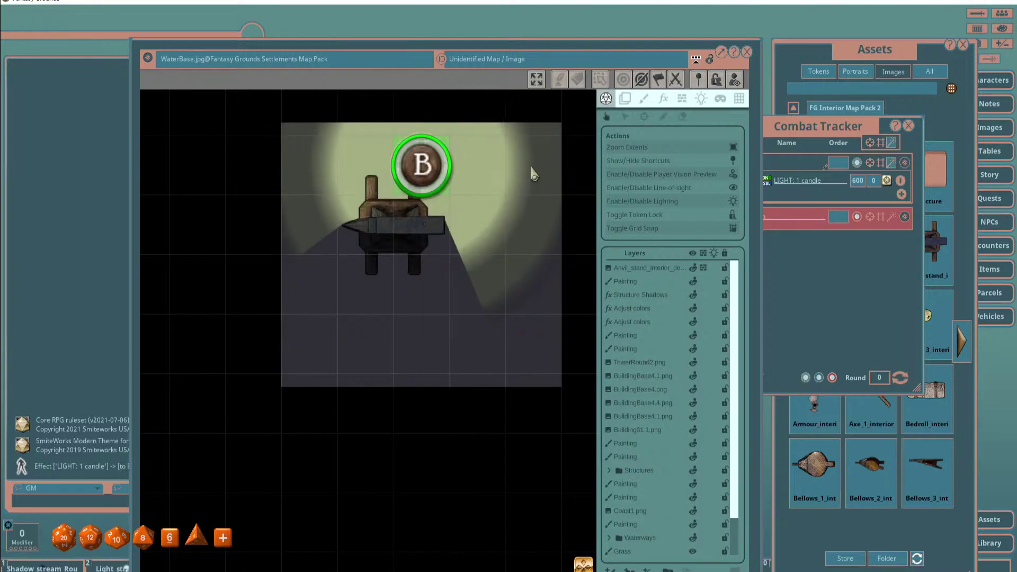
pyautogui.press('Left')
pyautogui.press('Left')
pyautogui.press('Right')
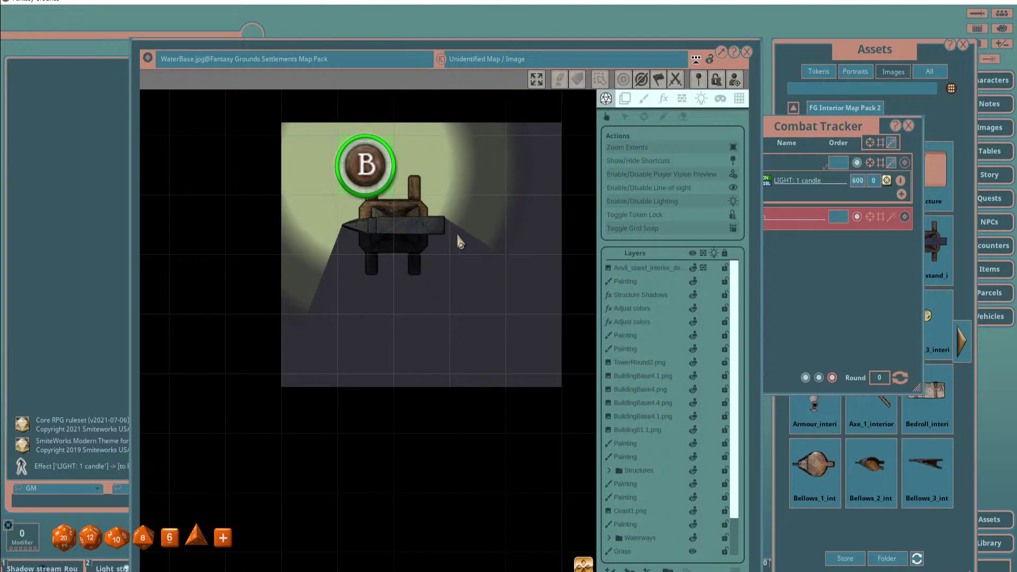
# Place the goblin from the Combat Tracker in the square below the anvil's right leg and clear the tracker off the map tools.
pyautogui.click(820, 130)
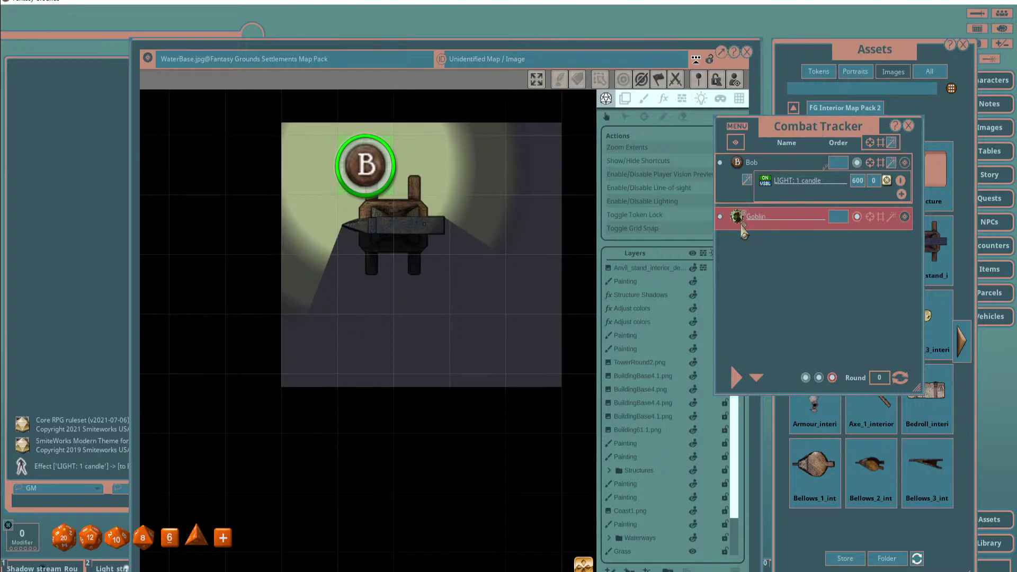
pyautogui.moveTo(737, 217); pyautogui.dragTo(421, 283)
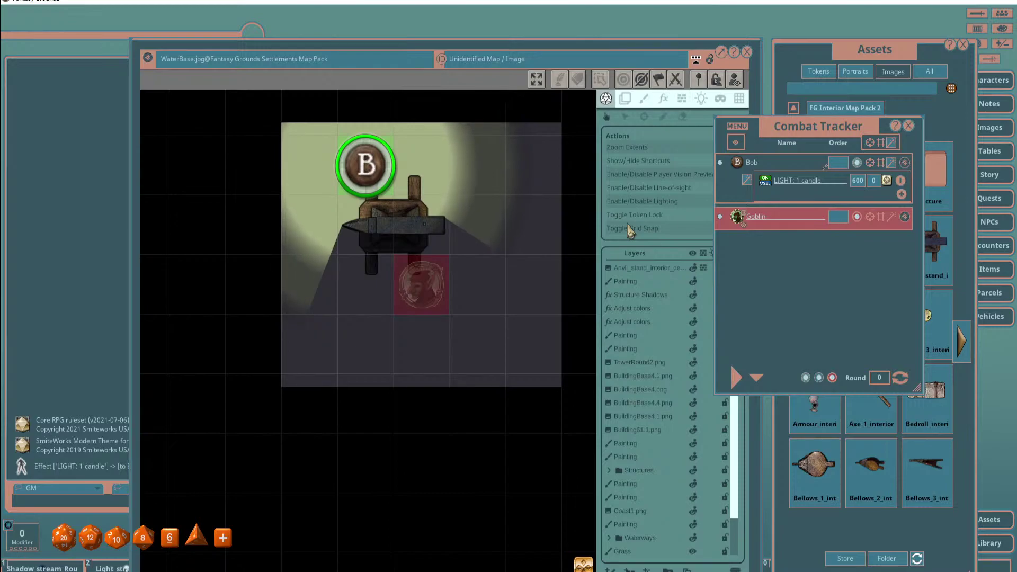
pyautogui.moveTo(794, 131); pyautogui.dragTo(848, 133)
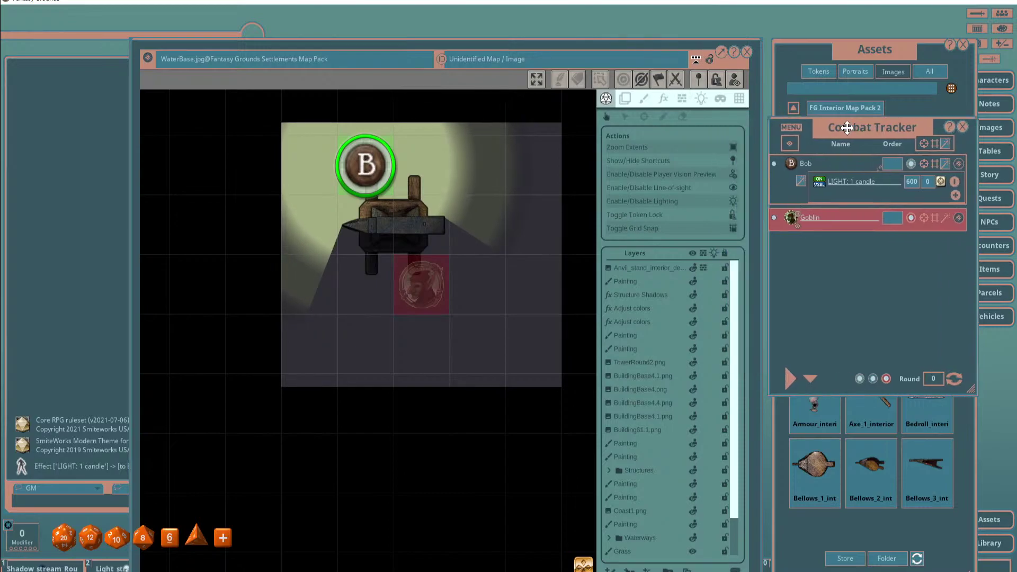
# Set the ambient light's shadow length to 0.
pyautogui.click(701, 98)
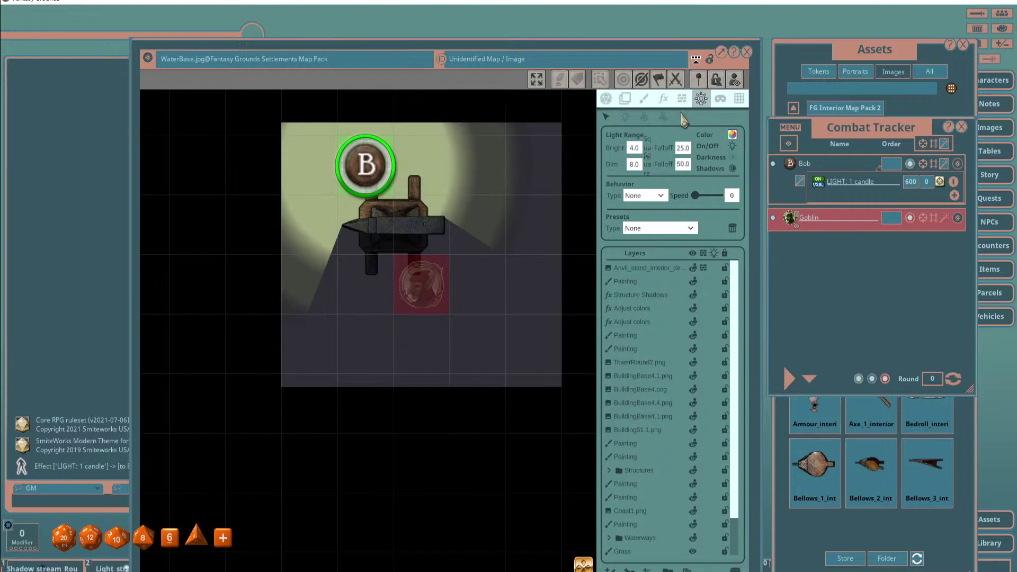
pyautogui.click(682, 116)
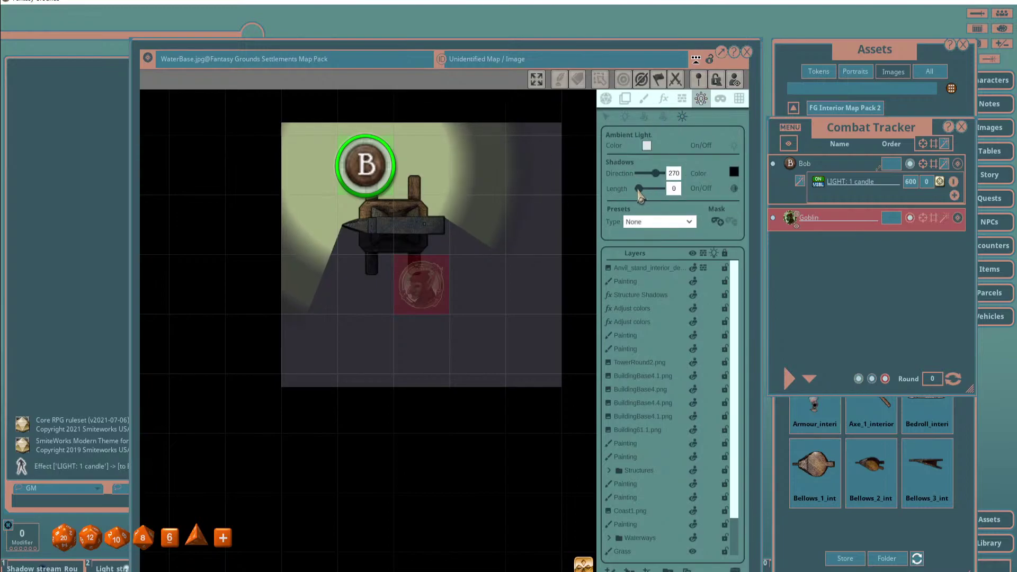
pyautogui.moveTo(641, 188); pyautogui.dragTo(641, 189)
# Move the player token around the anvil from its upper right to its left side, examining when its light reveals the goblin.
pyautogui.click(605, 98)
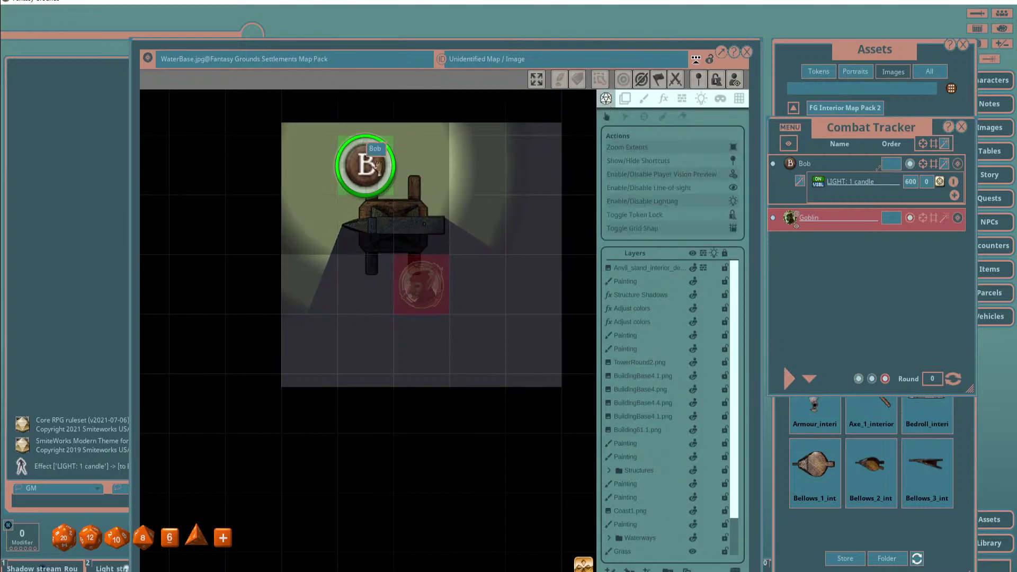
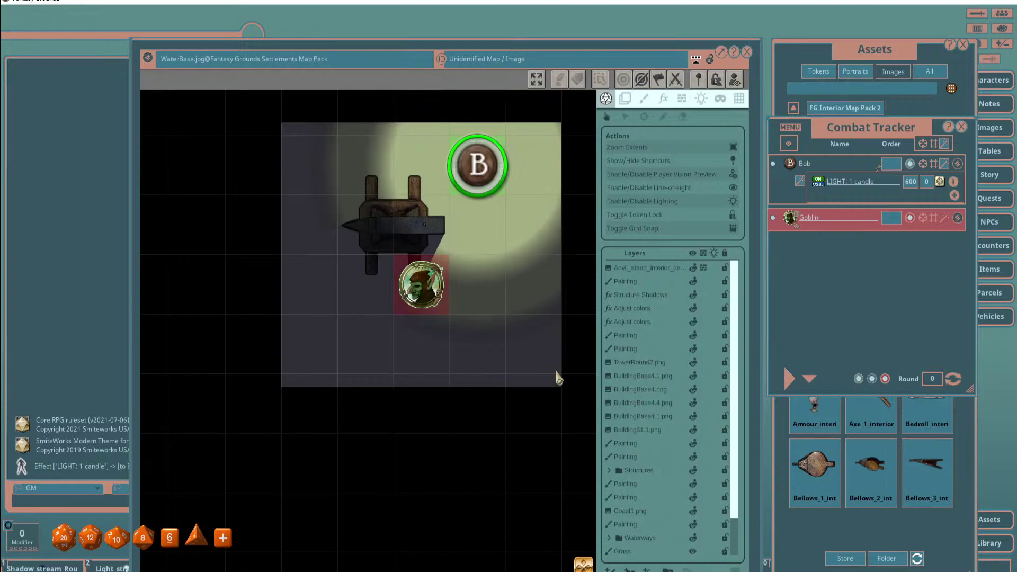
pyautogui.click(483, 126)
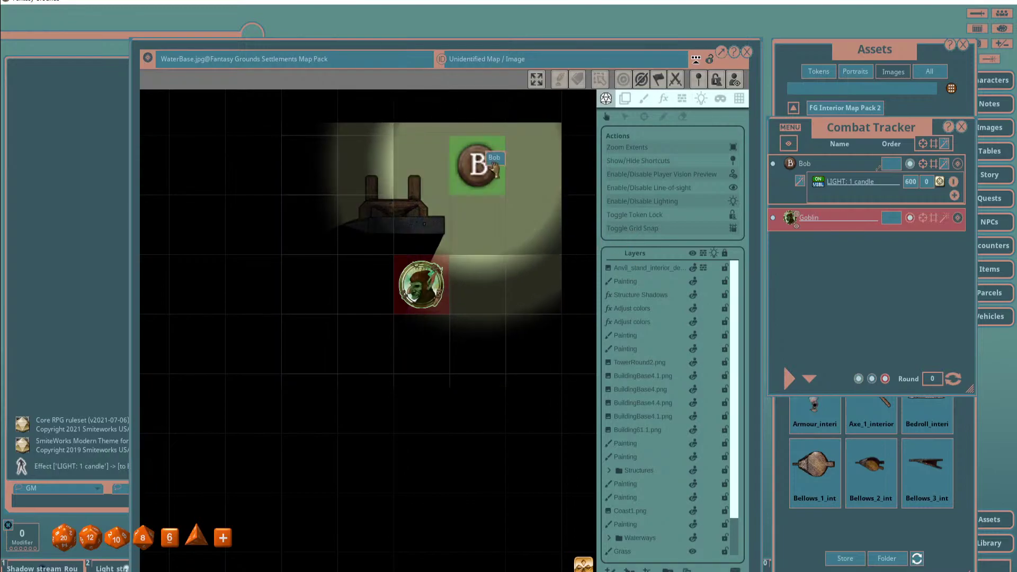
pyautogui.moveTo(493, 170); pyautogui.dragTo(423, 166)
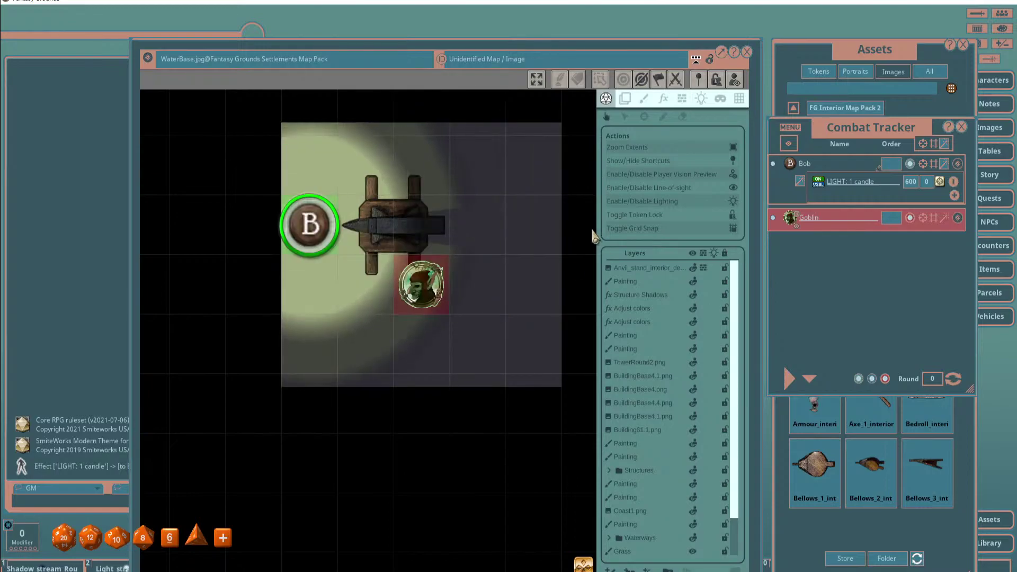
# Switch the ambient light back on with a shadow length of 12.
pyautogui.click(701, 99)
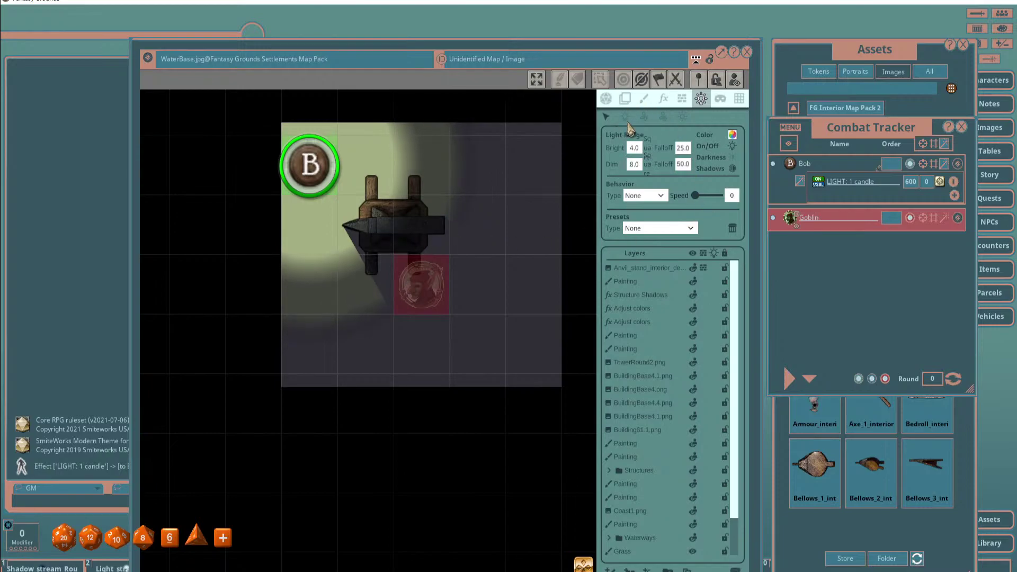
pyautogui.click(682, 117)
pyautogui.click(736, 146)
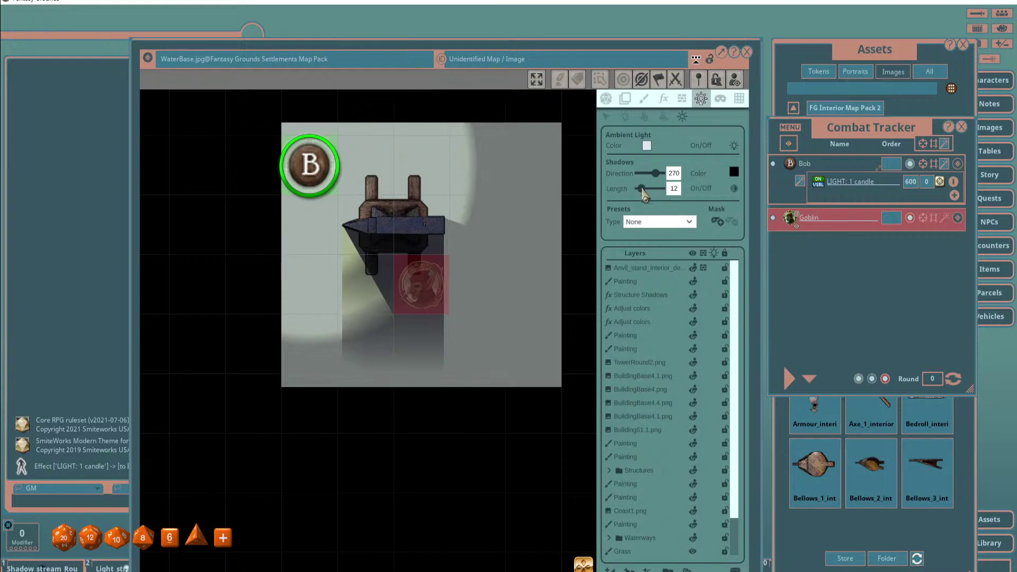
# Set the ambient shadow length to 5 and direction to 256, and switch the ambient shadows off.
pyautogui.moveTo(645, 196); pyautogui.dragTo(675, 173)
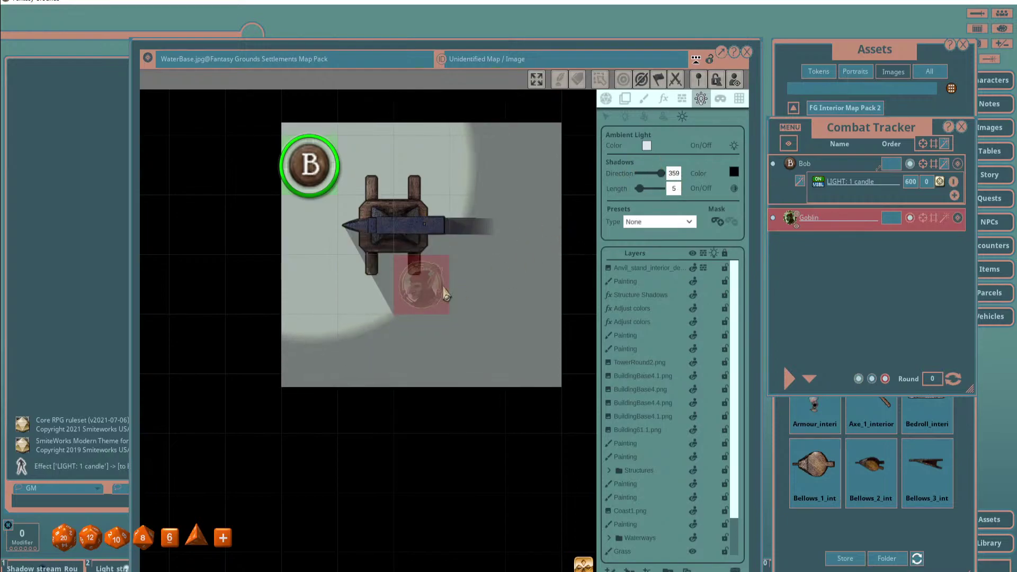
pyautogui.moveTo(661, 176); pyautogui.dragTo(657, 179)
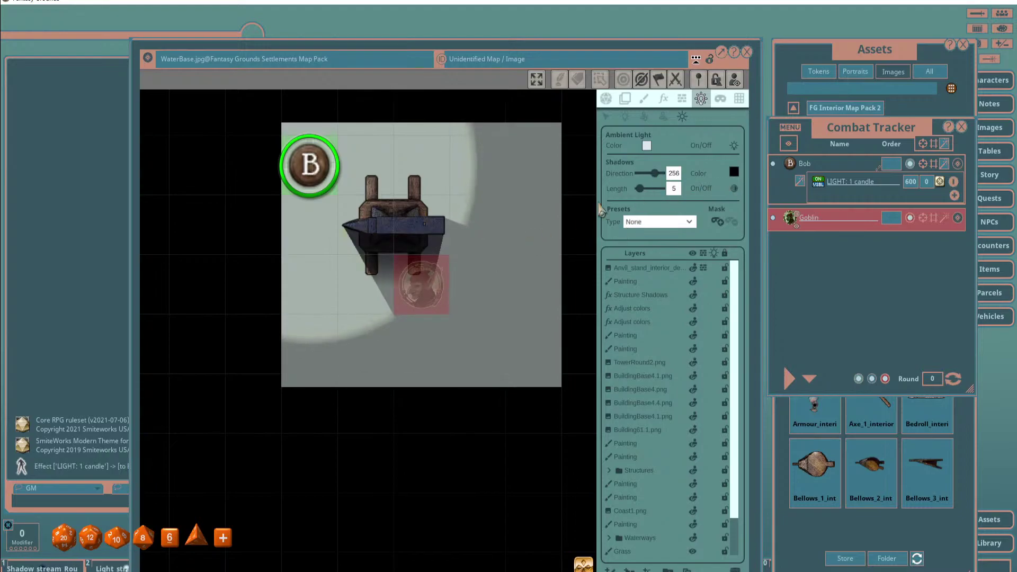
pyautogui.click(734, 188)
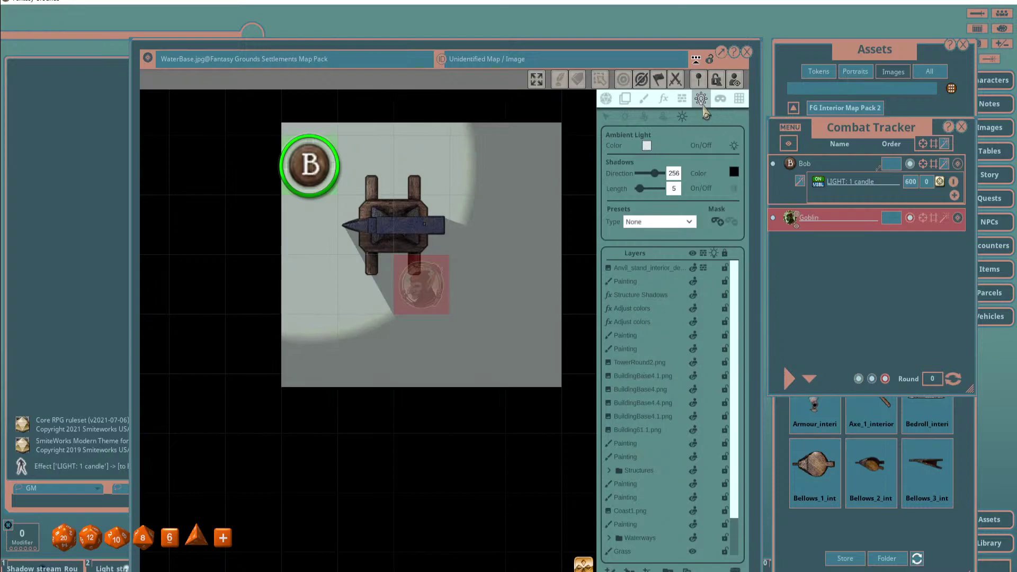
# Inspect the ambient light's color, switch the ambient shadows back on and set their length to 0.
pyautogui.click(682, 98)
pyautogui.click(700, 99)
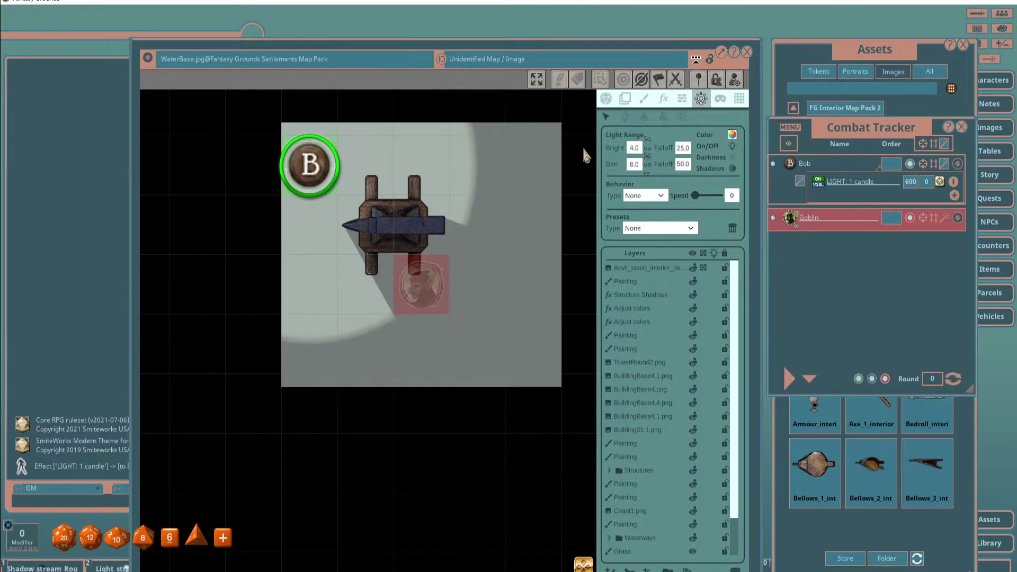
pyautogui.click(606, 99)
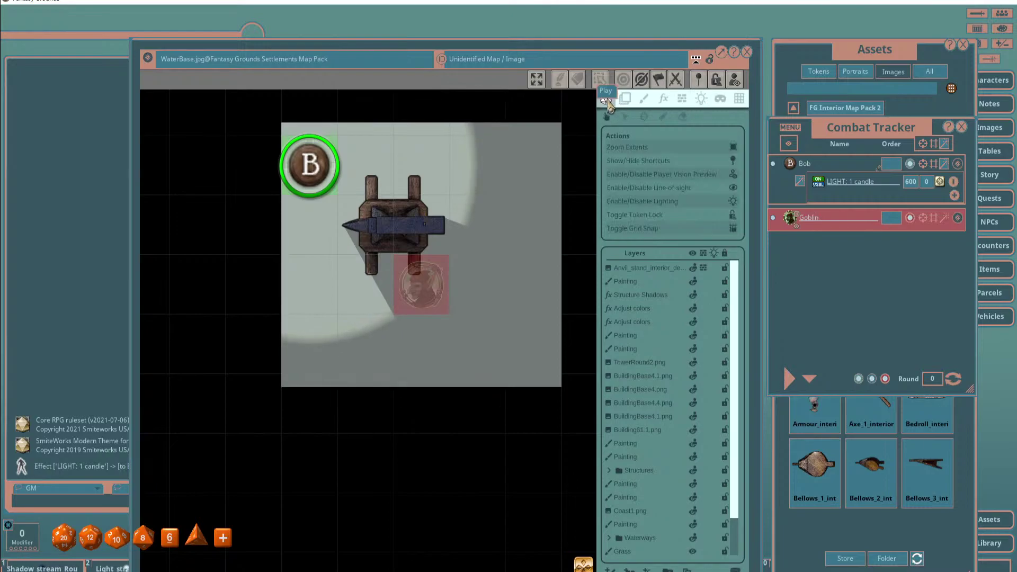
pyautogui.click(701, 100)
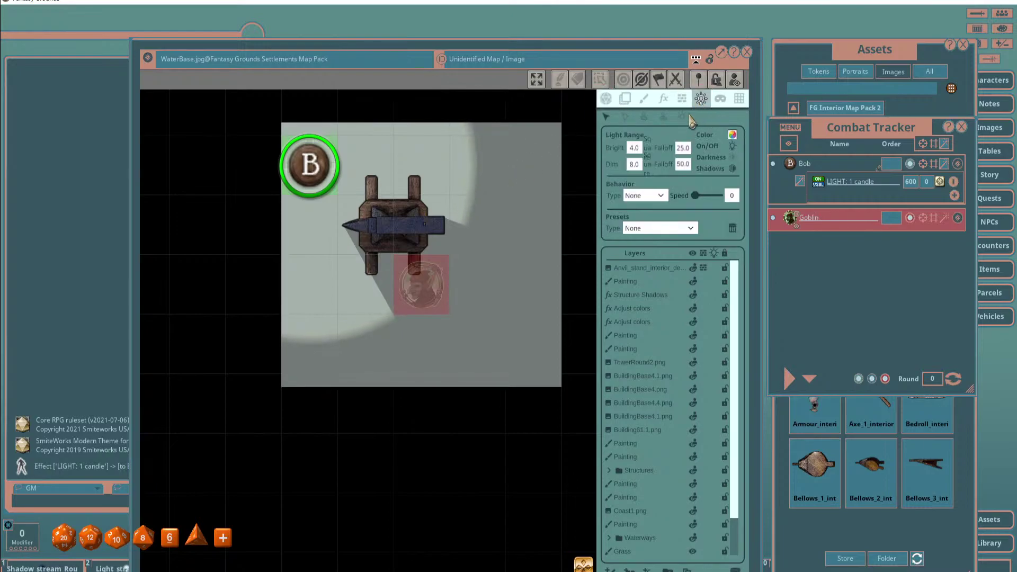
pyautogui.click(682, 116)
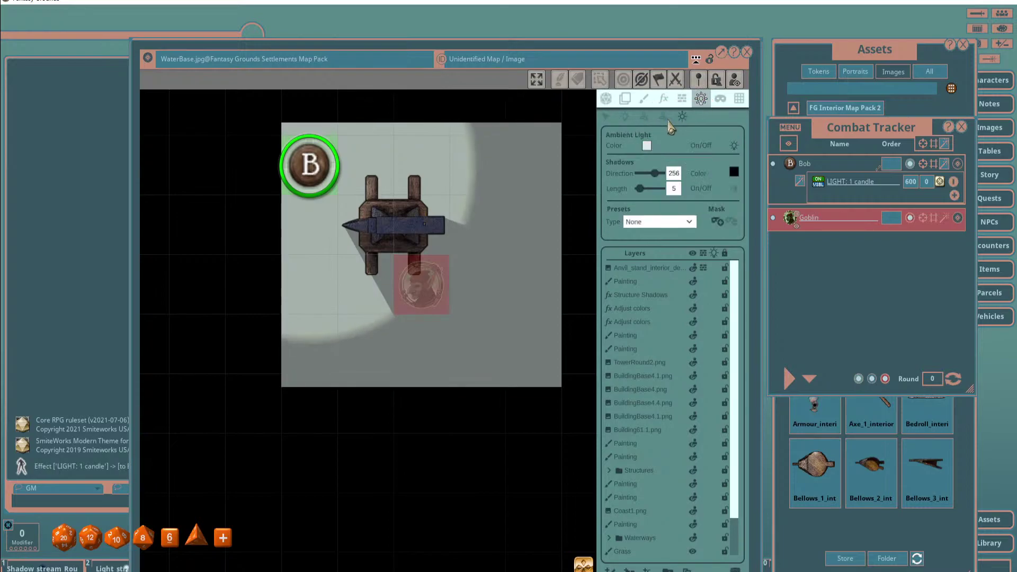
pyautogui.click(647, 145)
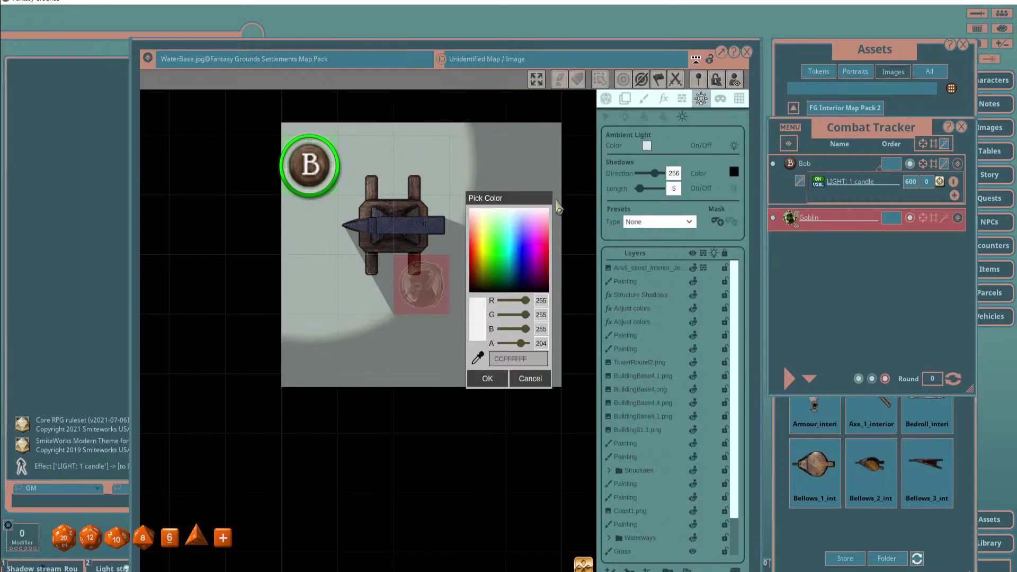
pyautogui.click(490, 378)
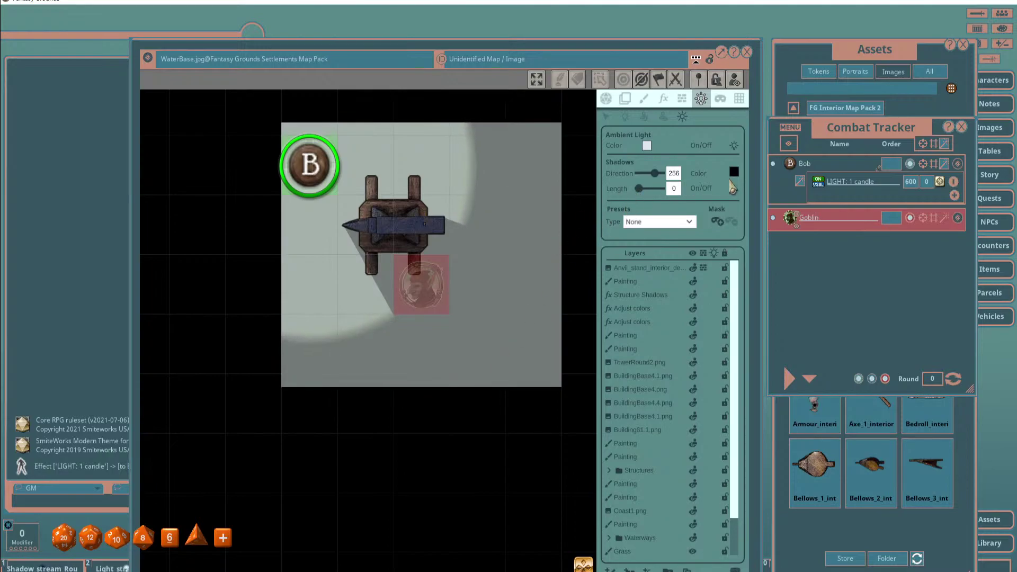
# Switch the ambient light off and back on to compare the map with only the token's light.
pyautogui.click(734, 146)
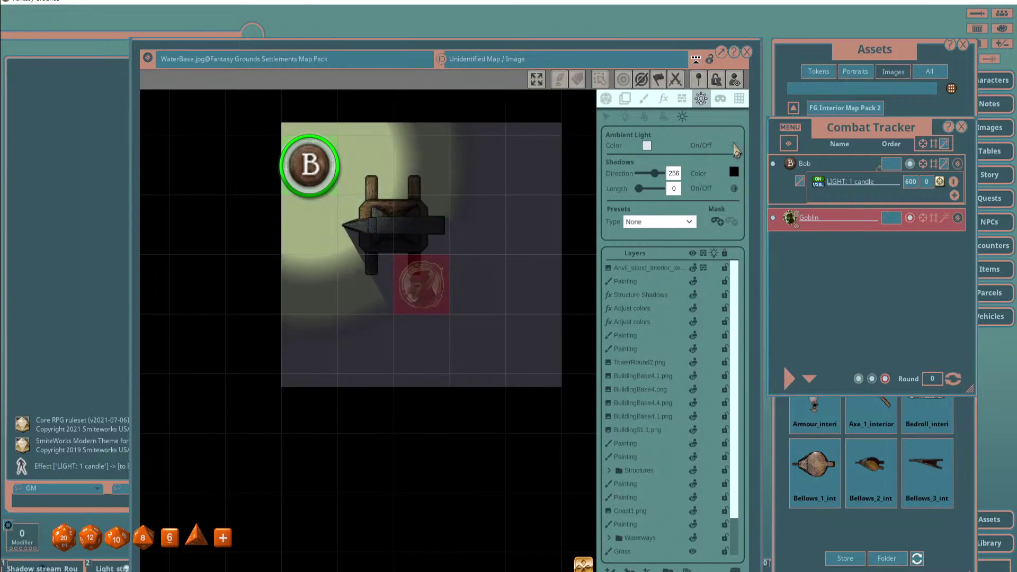
pyautogui.click(735, 146)
# Select and deselect the player token to compare the goblin's visibility, closing the character sheet opened along the way.
pyautogui.click(606, 98)
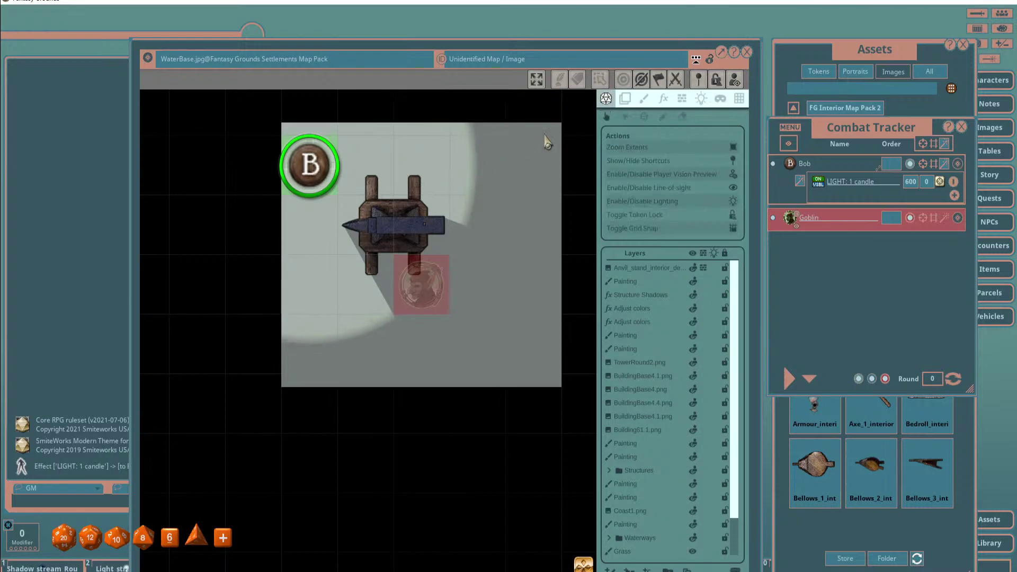
pyautogui.doubleClick(316, 167)
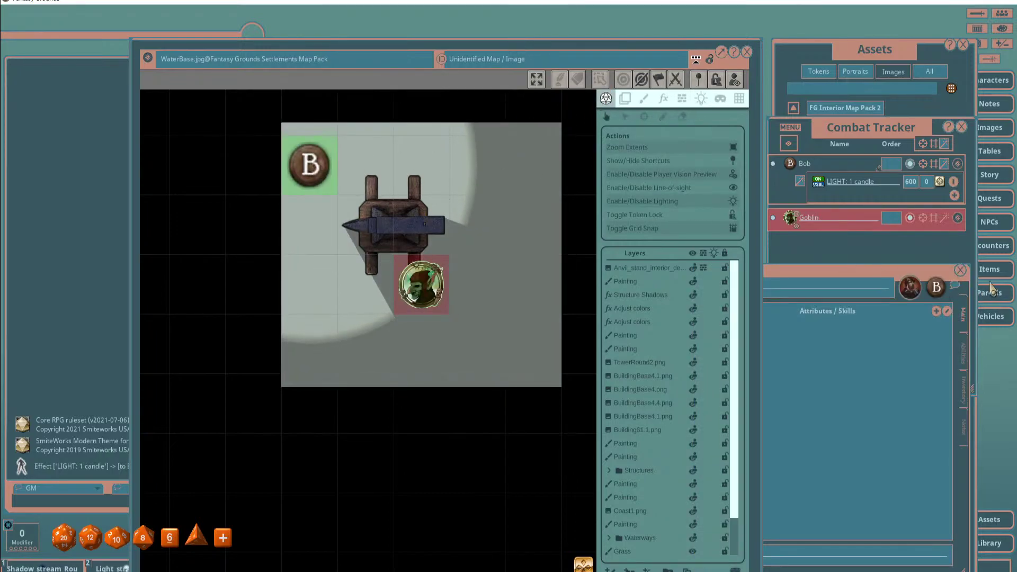
pyautogui.click(960, 270)
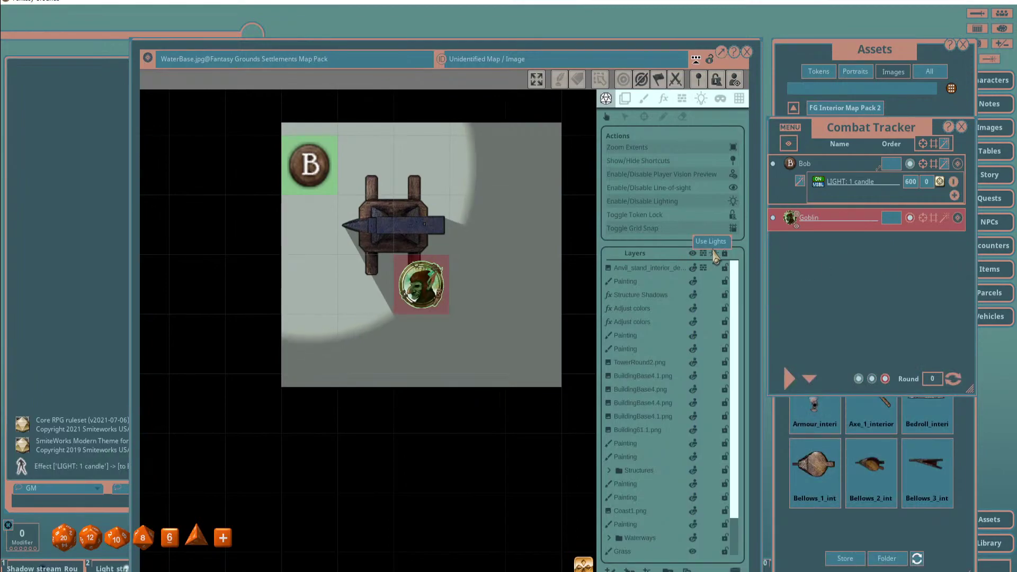
pyautogui.click(313, 167)
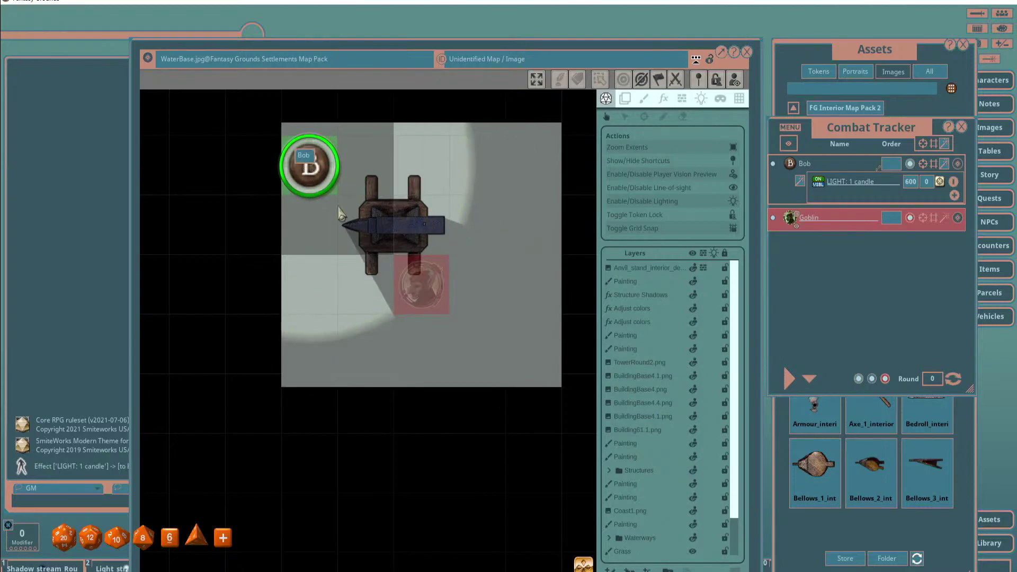
pyautogui.click(307, 165)
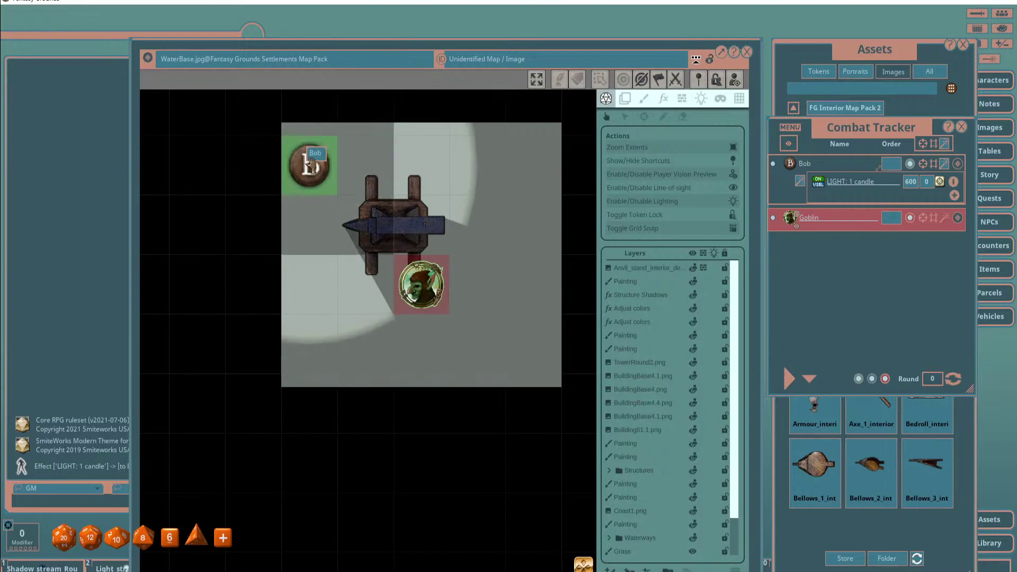
pyautogui.click(339, 165)
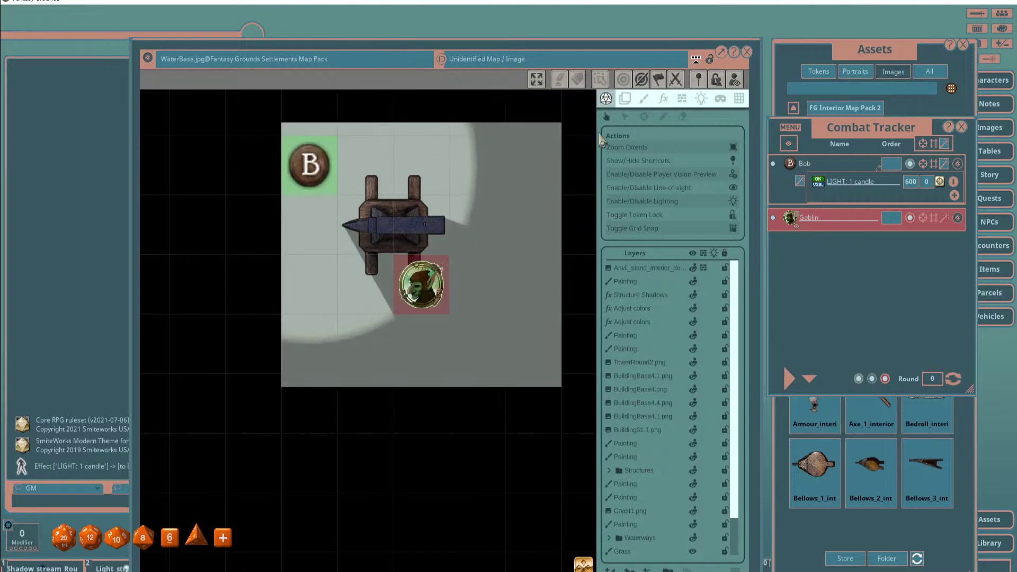
# Delete all points of the shadow-casting outline on the anvil and move the map window higher.
pyautogui.click(683, 100)
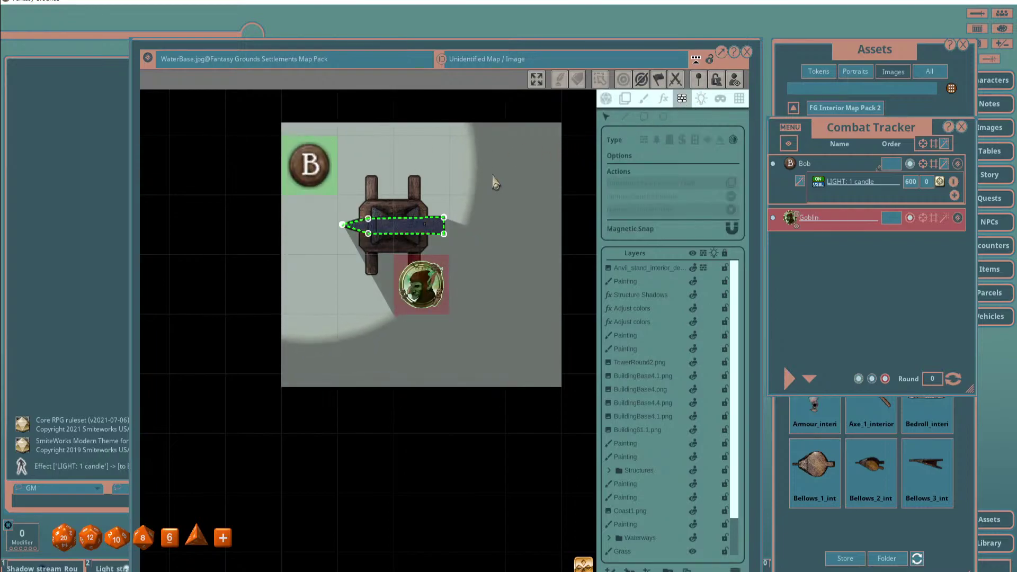
pyautogui.moveTo(338, 200); pyautogui.dragTo(494, 258)
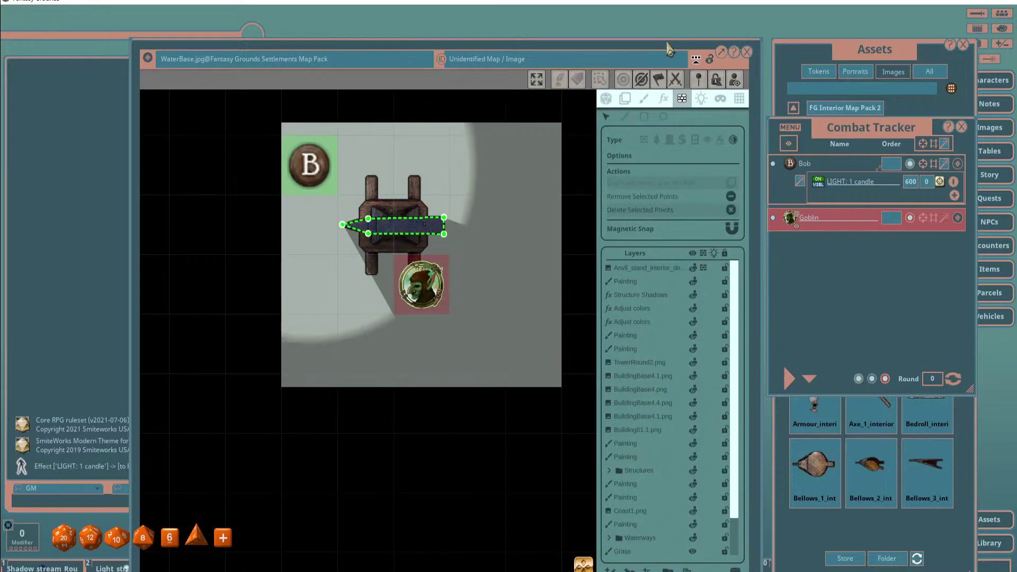
pyautogui.moveTo(678, 57); pyautogui.dragTo(688, 21)
pyautogui.click(573, 176)
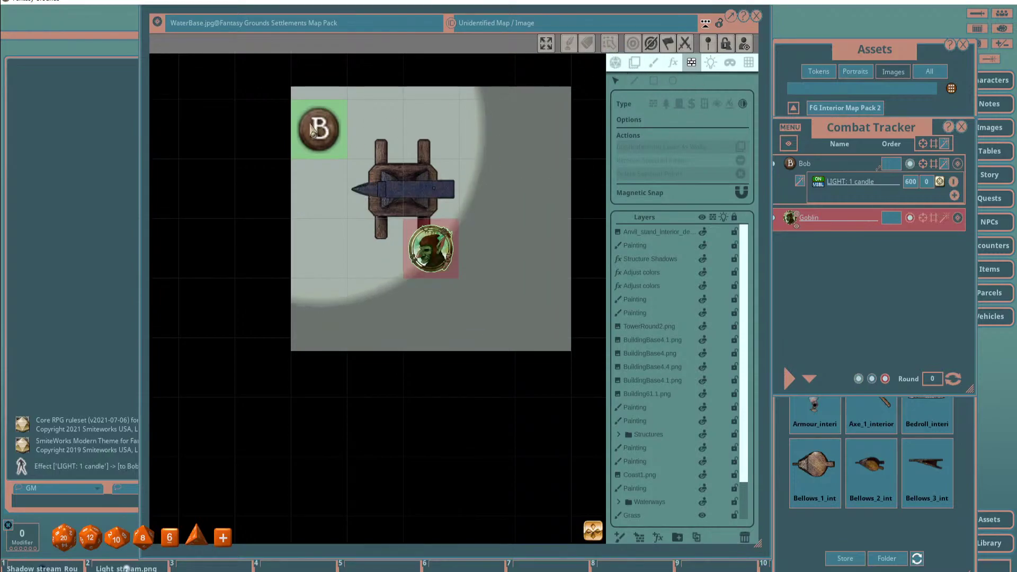
# Move the player token down and up the map's left edge, and across past its upper-right edge, examining the goblin's visibility.
pyautogui.click(616, 63)
pyautogui.click(656, 138)
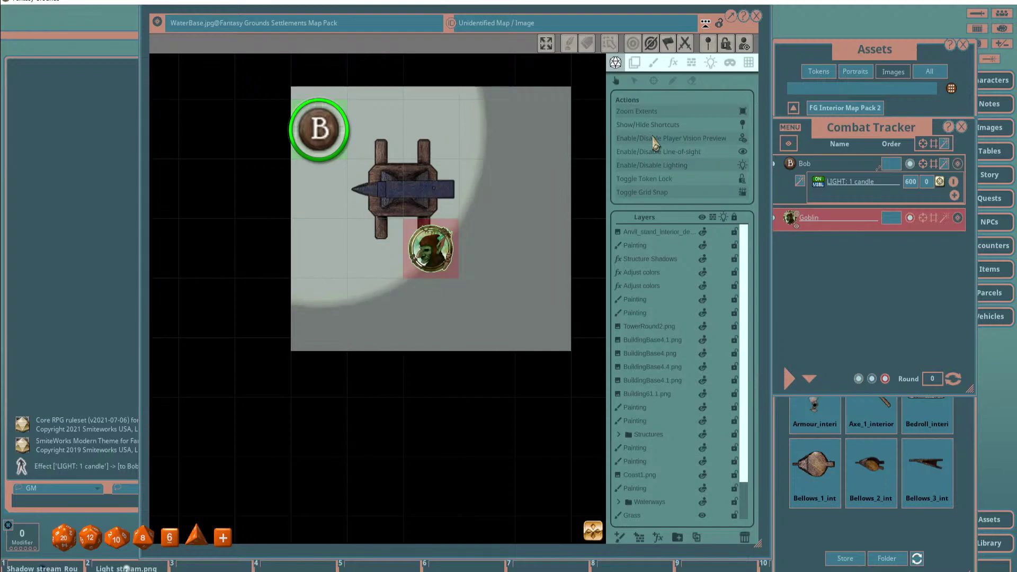
pyautogui.press('Down')
pyautogui.press('Down')
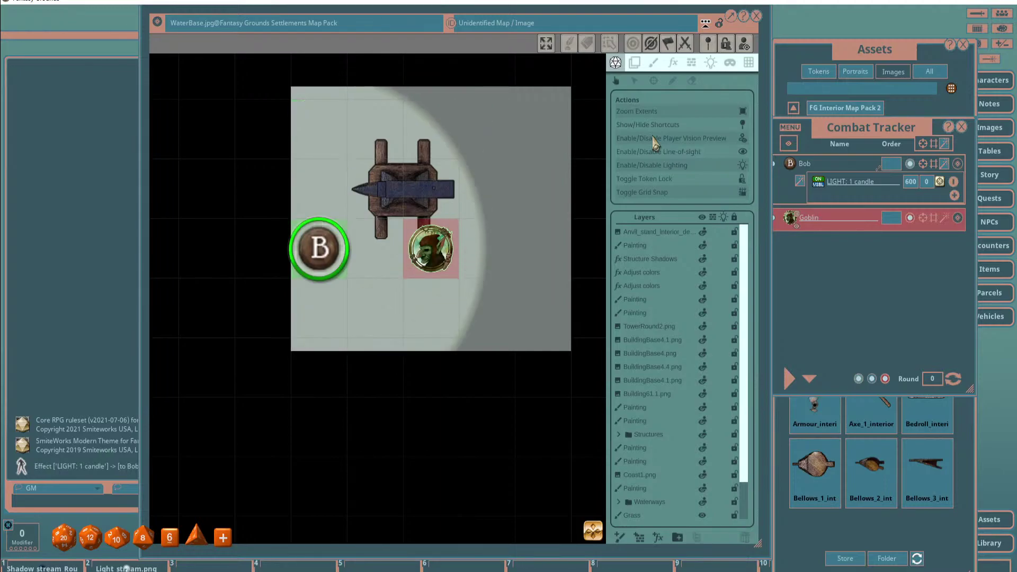
pyautogui.press('Up')
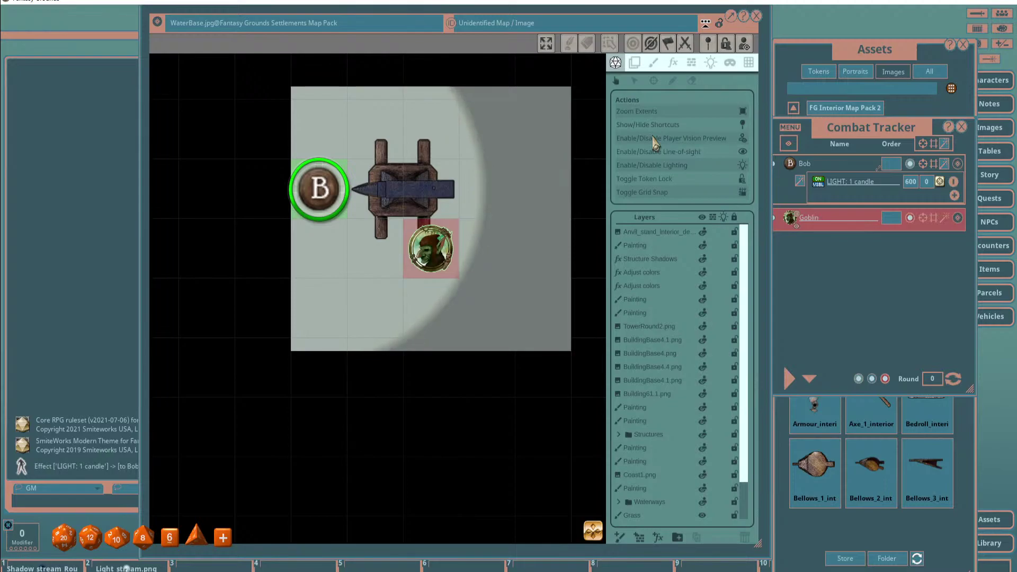
pyautogui.press('Up')
pyautogui.press('Up')
pyautogui.press('Down')
pyautogui.press('Right')
pyautogui.press('Right')
pyautogui.press('Right')
pyautogui.press('Right')
pyautogui.press('Right')
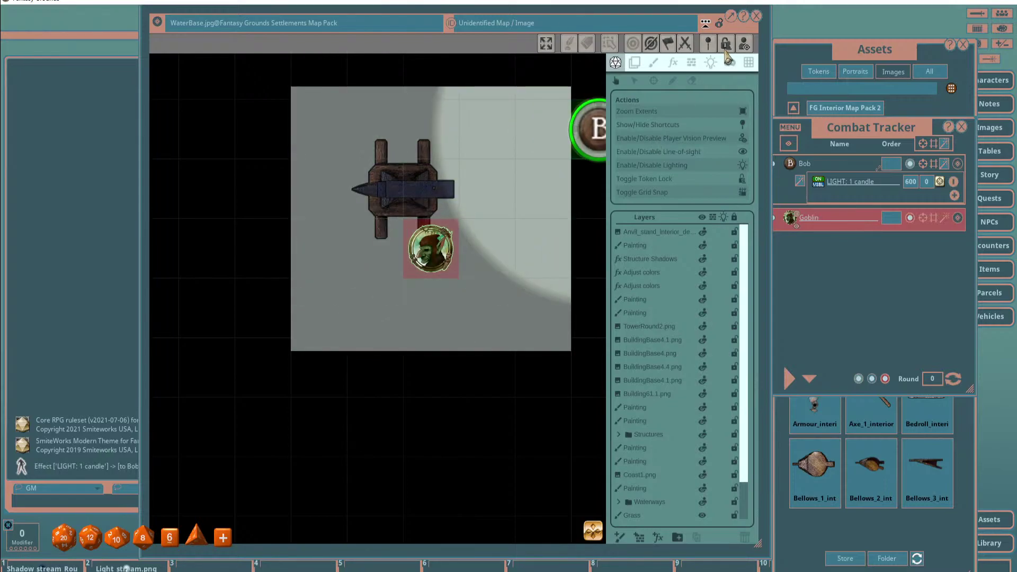
# Try the white ambient light at alpha 255 and 130, and apply it with an alpha of 102.
pyautogui.click(710, 62)
pyautogui.click(691, 81)
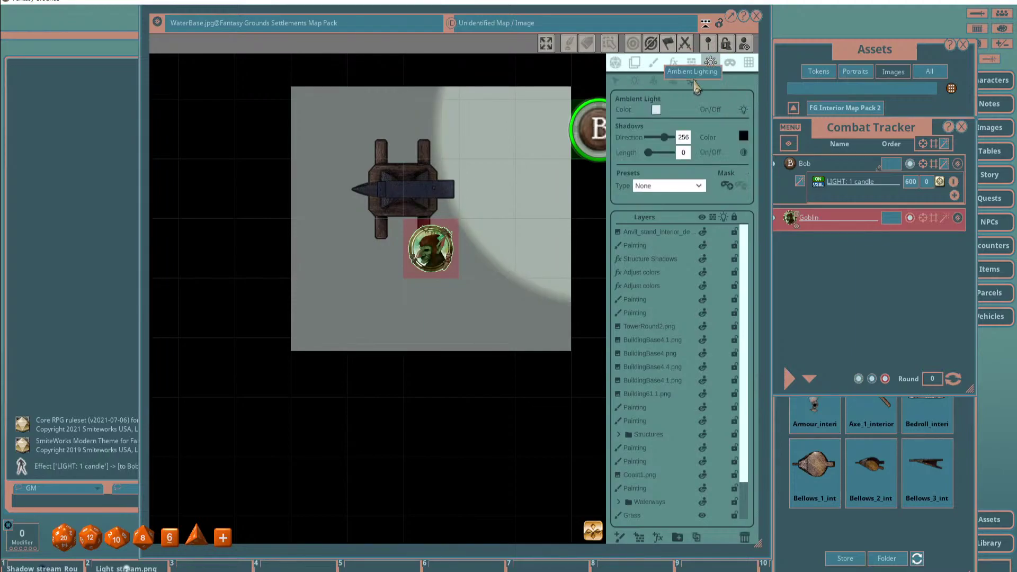
pyautogui.click(657, 109)
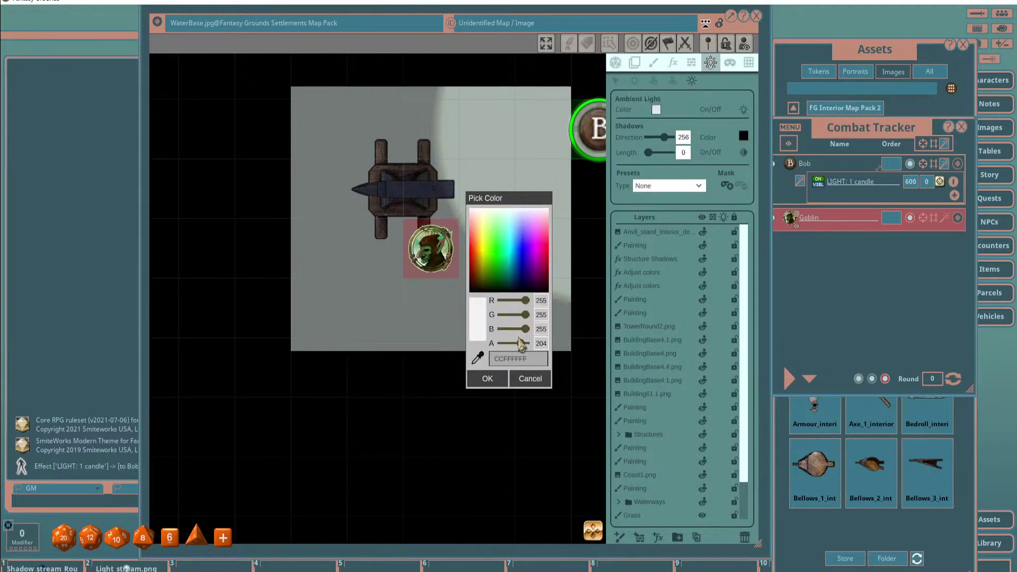
pyautogui.moveTo(522, 345); pyautogui.dragTo(588, 360)
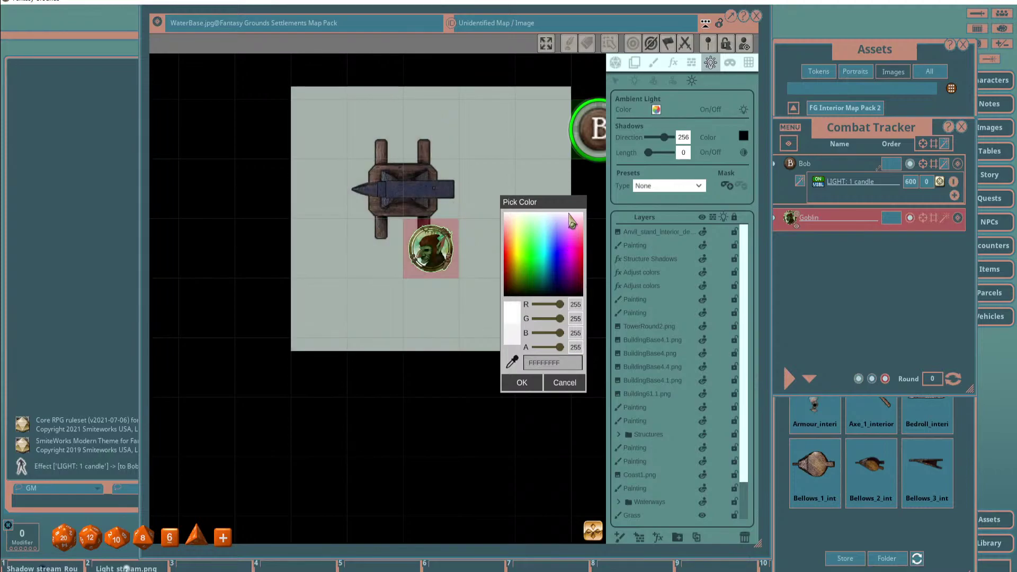
pyautogui.moveTo(572, 208); pyautogui.dragTo(564, 204)
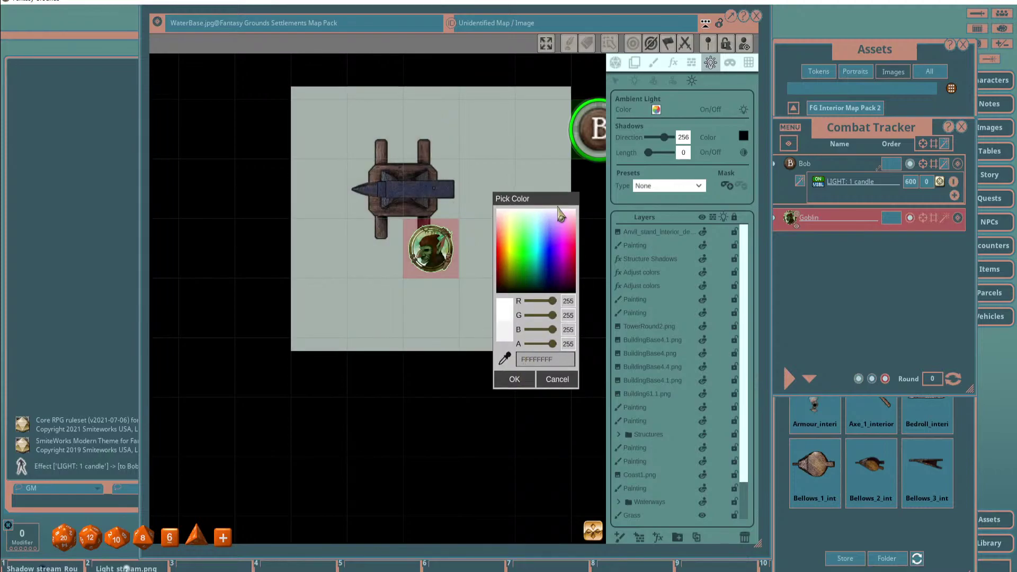
pyautogui.moveTo(552, 349); pyautogui.dragTo(544, 347)
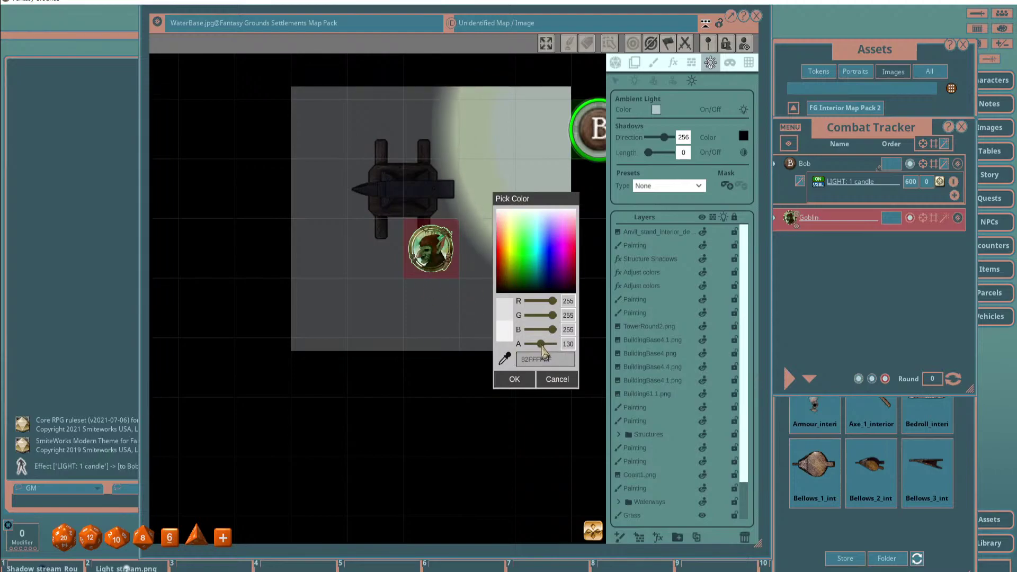
pyautogui.moveTo(542, 350); pyautogui.dragTo(539, 349)
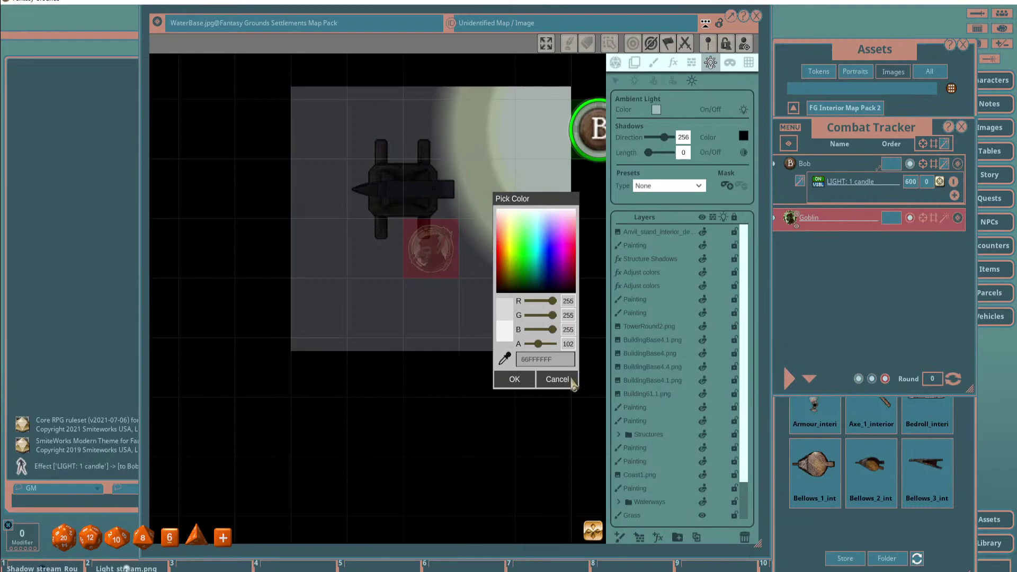
pyautogui.click(514, 379)
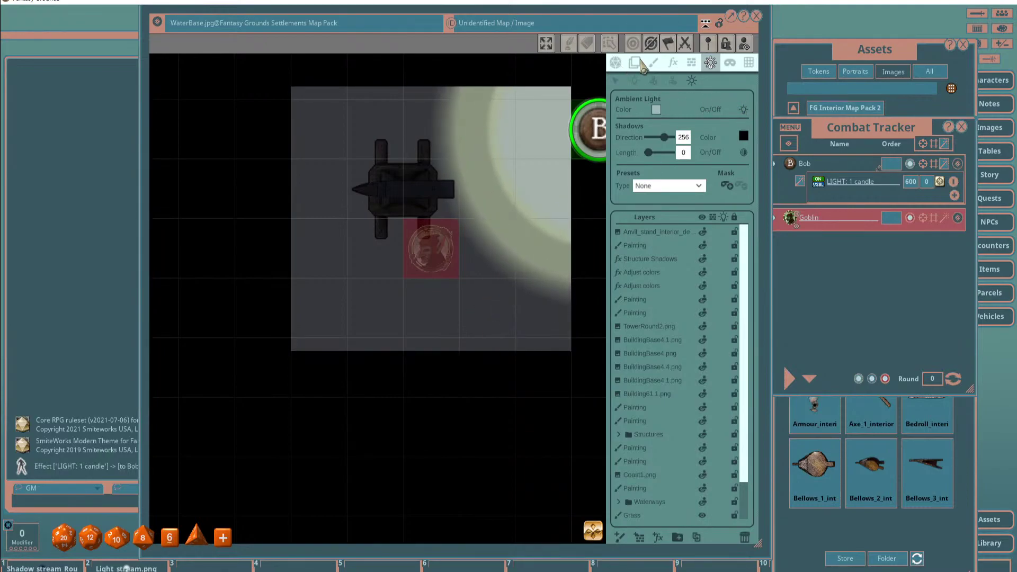
# Disable both lighting and line of sight on the map.
pyautogui.click(617, 64)
pyautogui.click(742, 165)
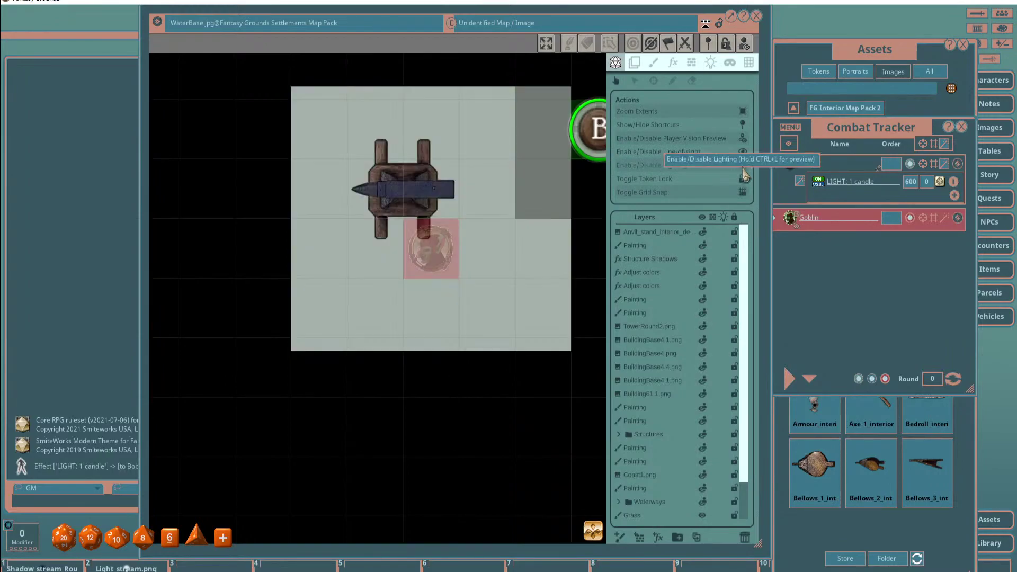
pyautogui.click(742, 152)
# Move the Structure Shadows effect layer to the top of the layer list, directly above the anvil layer.
pyautogui.scroll(-6, 503, 191)
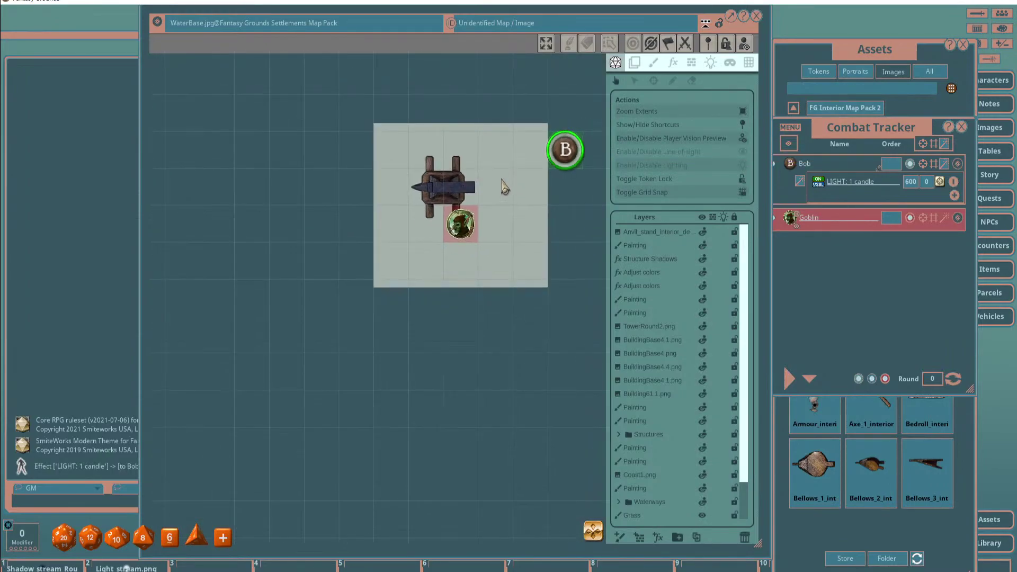
pyautogui.moveTo(444, 213); pyautogui.dragTo(359, 212)
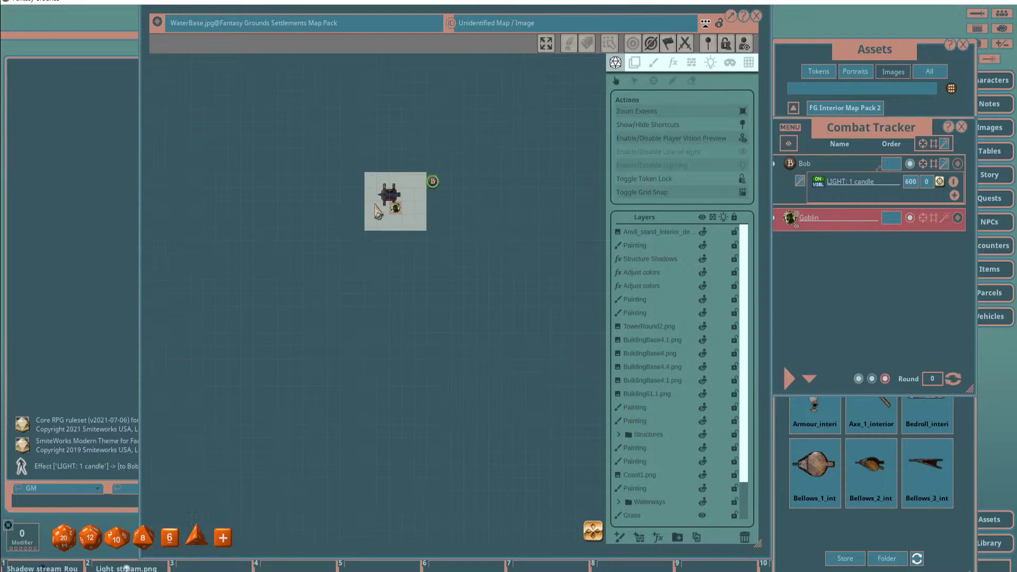
pyautogui.scroll(2, 359, 212)
pyautogui.scroll(1, 486, 216)
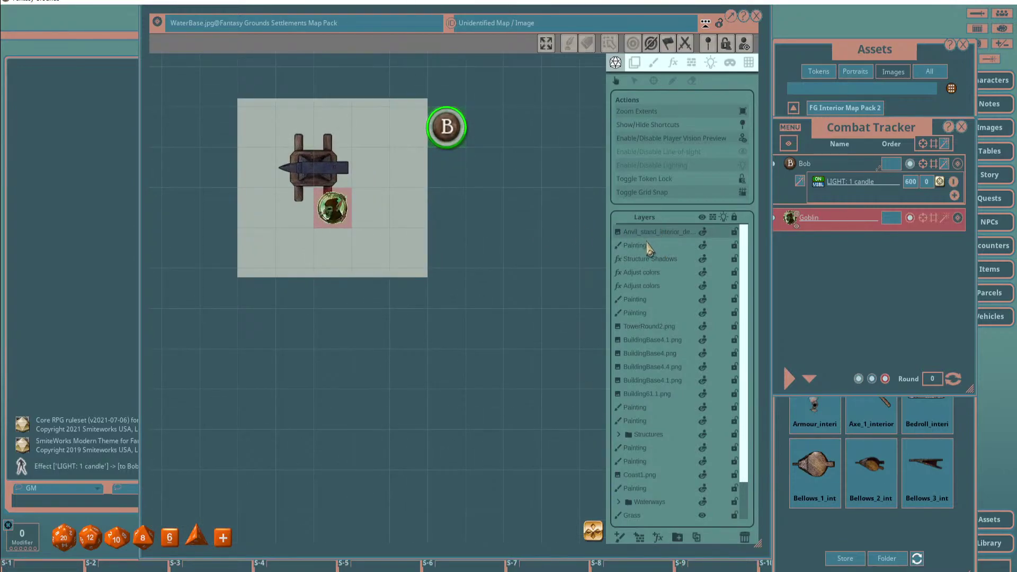
pyautogui.moveTo(662, 234)
pyautogui.mouseDown()
pyautogui.moveTo(666, 286)
pyautogui.moveTo(663, 243)
pyautogui.moveTo(661, 259)
pyautogui.moveTo(647, 234)
pyautogui.moveTo(645, 245)
pyautogui.mouseUp()
pyautogui.scroll(2, 326, 197)
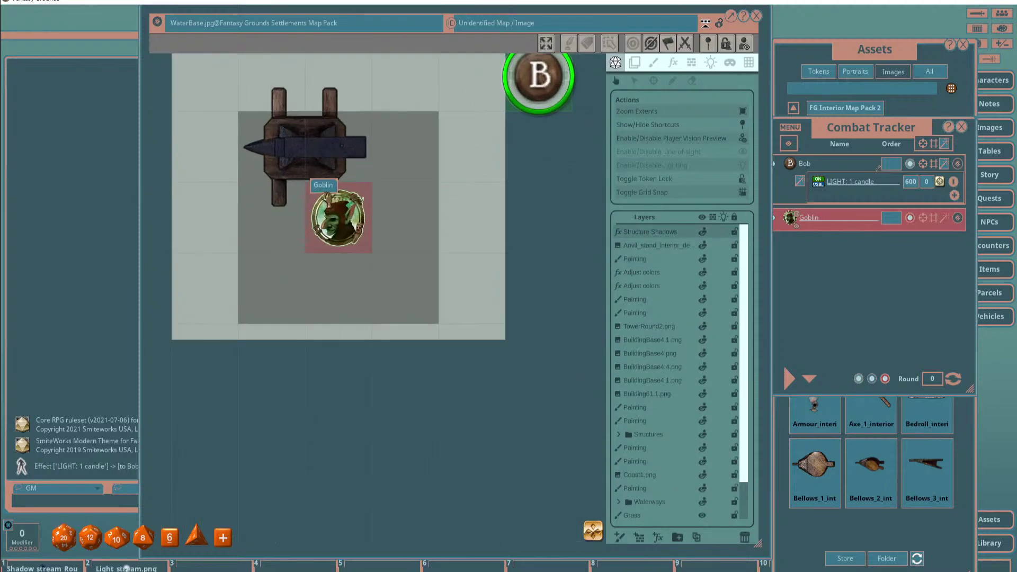
# Mask a Structure Shadows area along the anvil's lower-right side and set the mask blur to 11.
pyautogui.click(673, 63)
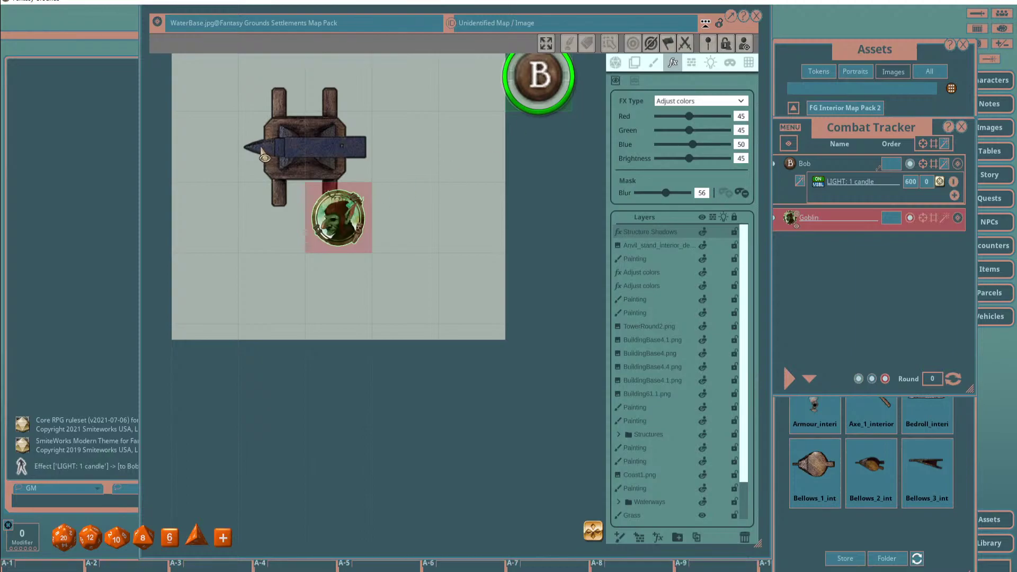
pyautogui.moveTo(370, 181); pyautogui.dragTo(405, 187)
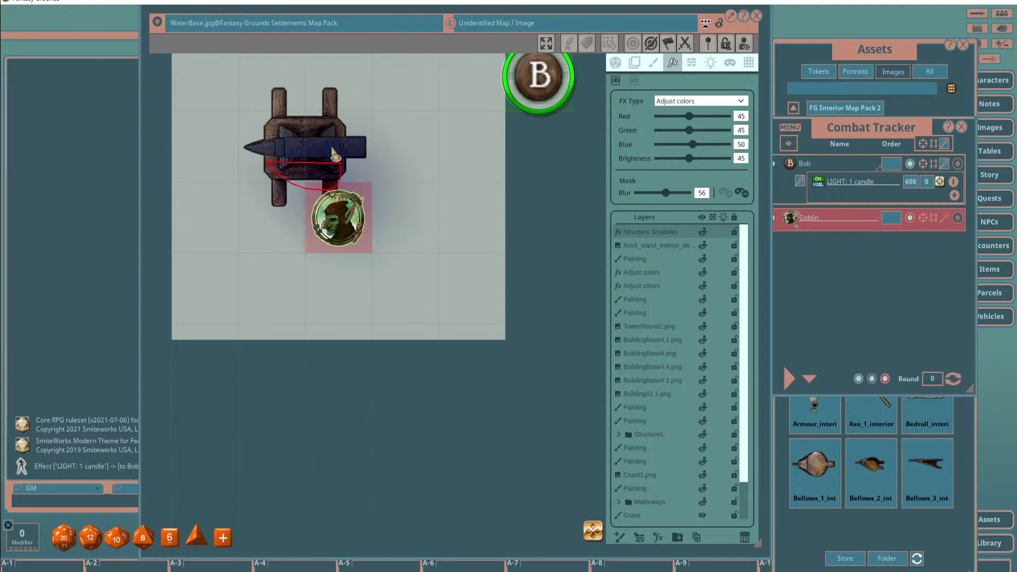
pyautogui.moveTo(666, 194); pyautogui.dragTo(646, 196)
pyautogui.moveTo(646, 198); pyautogui.dragTo(643, 196)
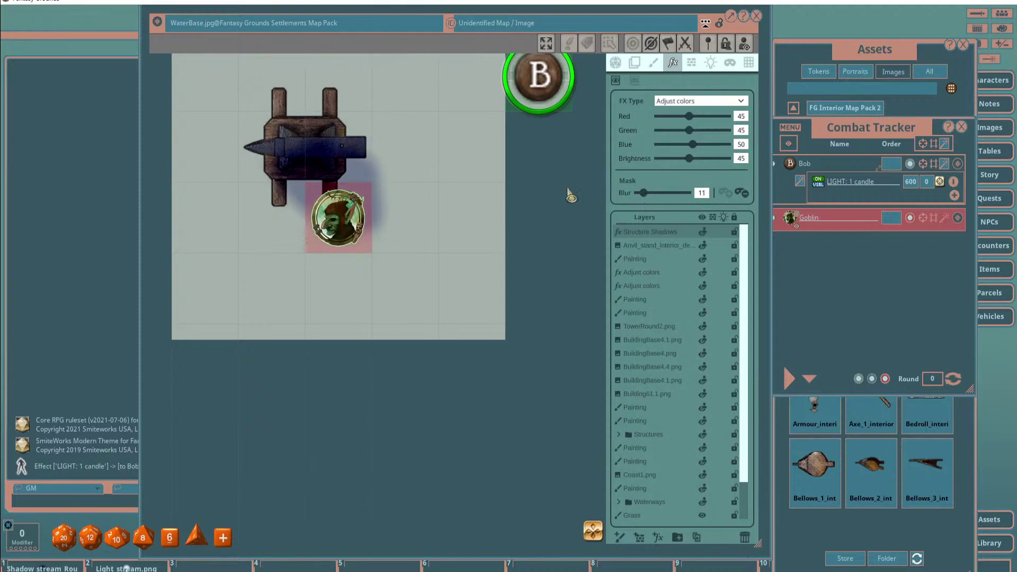
# Set the mask blur of the Structure Shadows effect to 27.
pyautogui.scroll(-2, 472, 173)
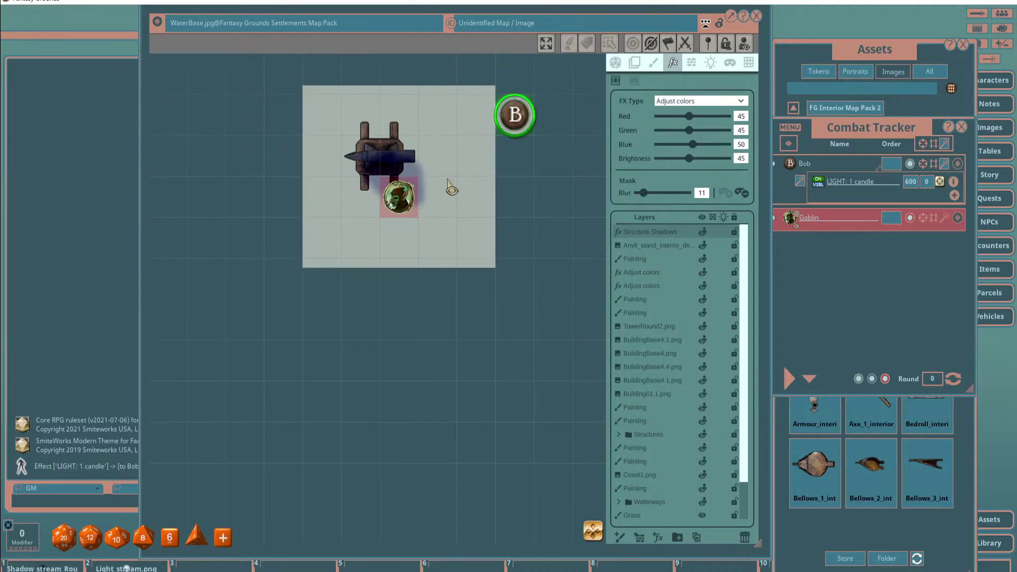
pyautogui.scroll(2, 450, 179)
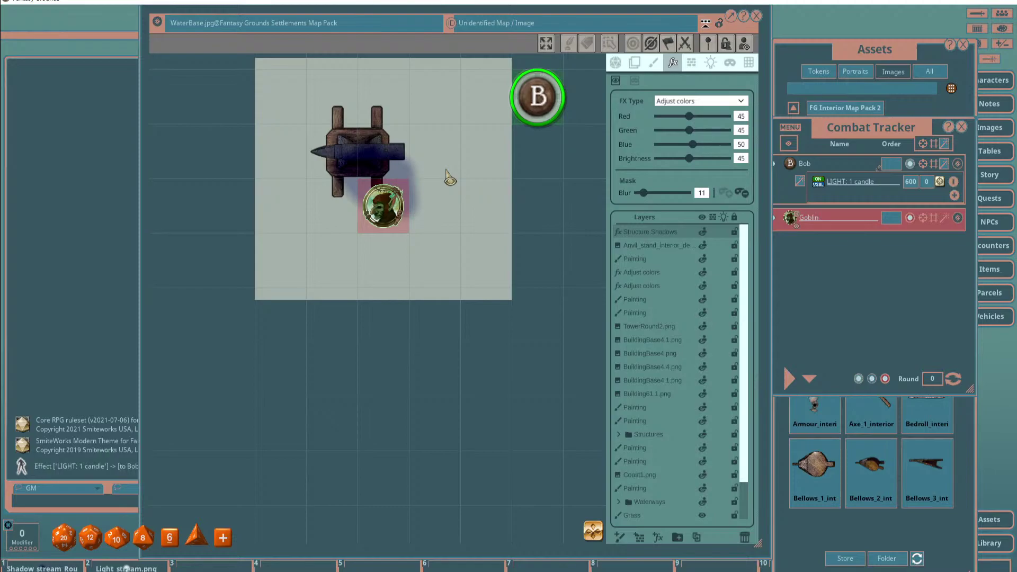
pyautogui.scroll(-3, 225, 241)
pyautogui.moveTo(227, 234); pyautogui.dragTo(340, 232)
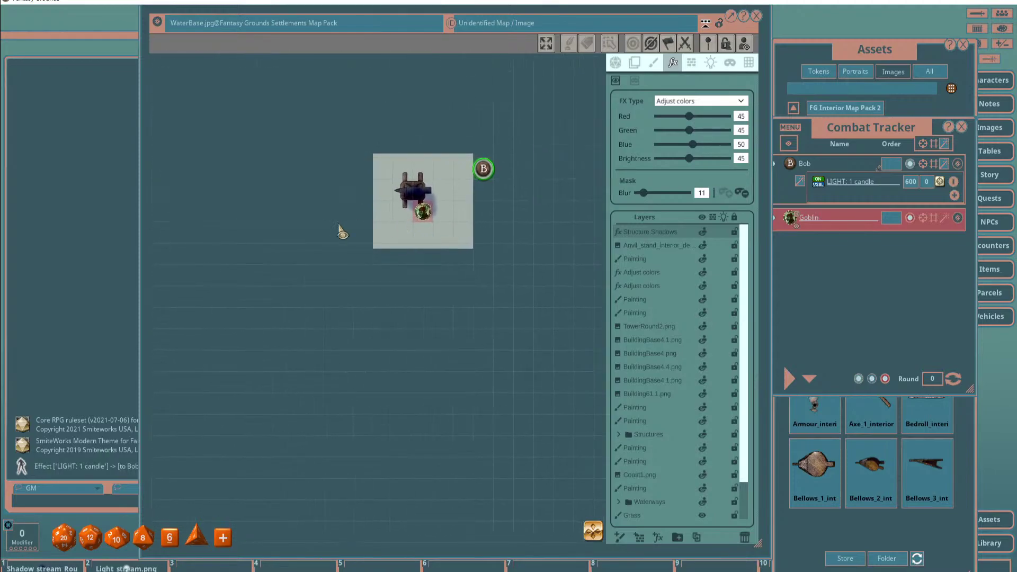
pyautogui.moveTo(643, 194); pyautogui.dragTo(652, 194)
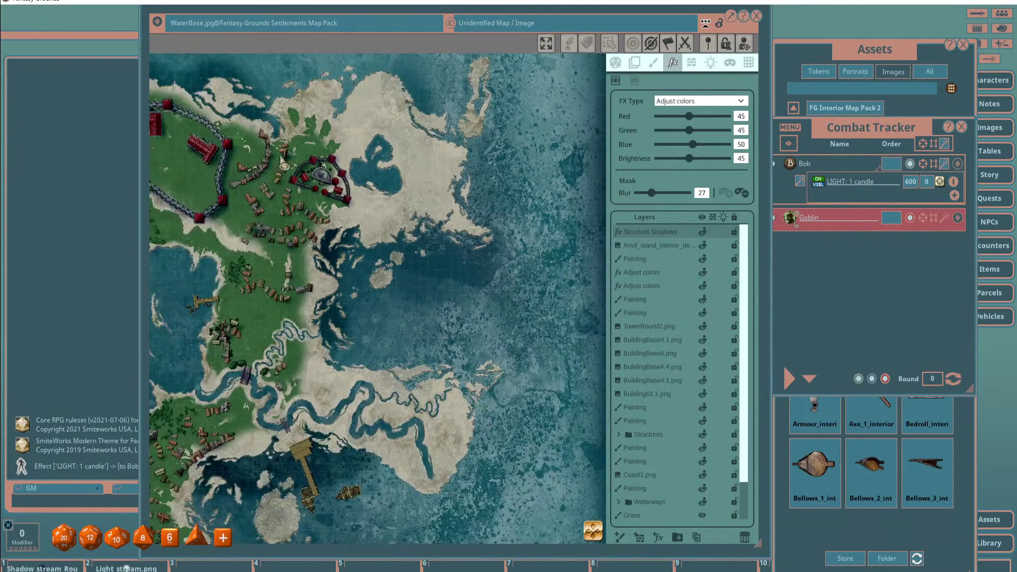
# Try a brightness of 38 on the Structure Shadows effect across the island, and set it back to 45.
pyautogui.scroll(3, 423, 202)
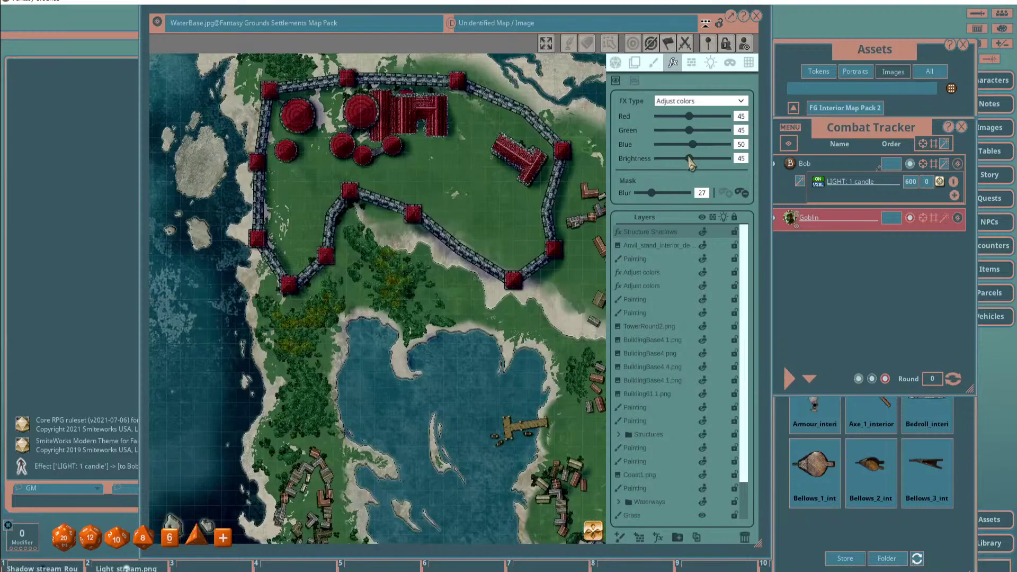
pyautogui.moveTo(689, 159); pyautogui.dragTo(684, 159)
pyautogui.scroll(-4, 503, 222)
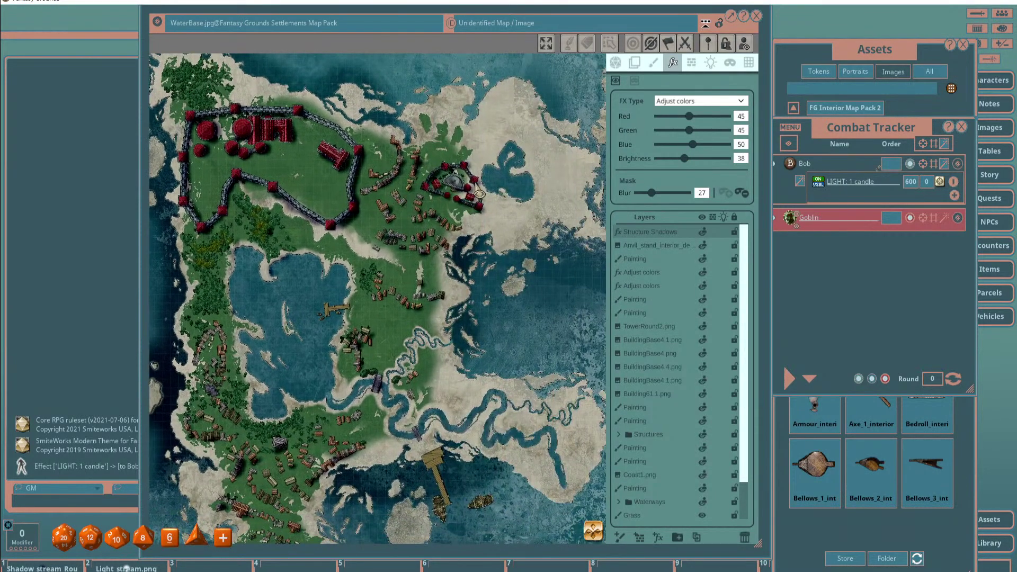
pyautogui.moveTo(685, 159); pyautogui.dragTo(689, 159)
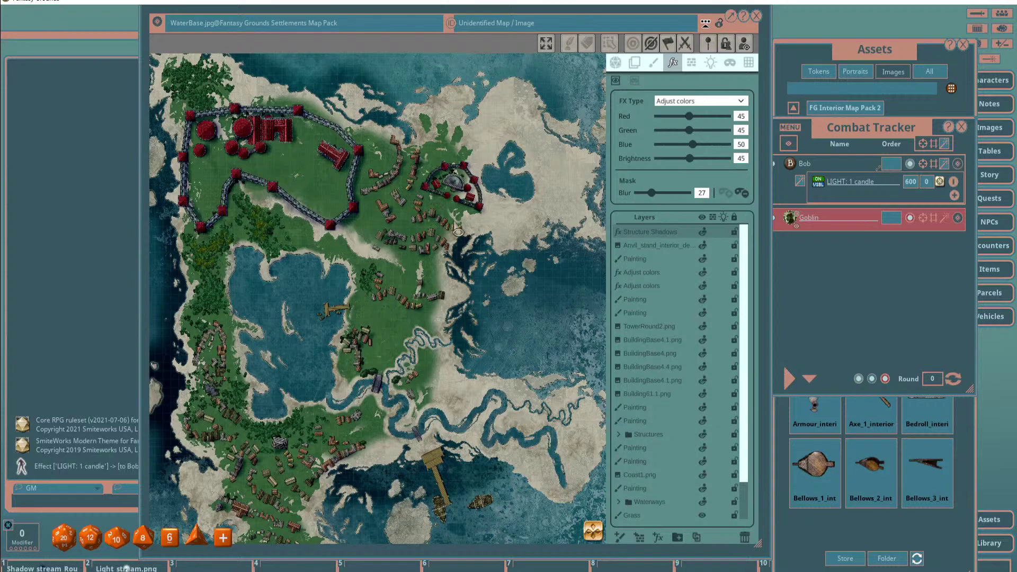
# Delete all tokens from the map beside the anvil and close the Combat Tracker.
pyautogui.scroll(-3, 433, 204)
pyautogui.scroll(5, 447, 243)
pyautogui.scroll(3, 491, 186)
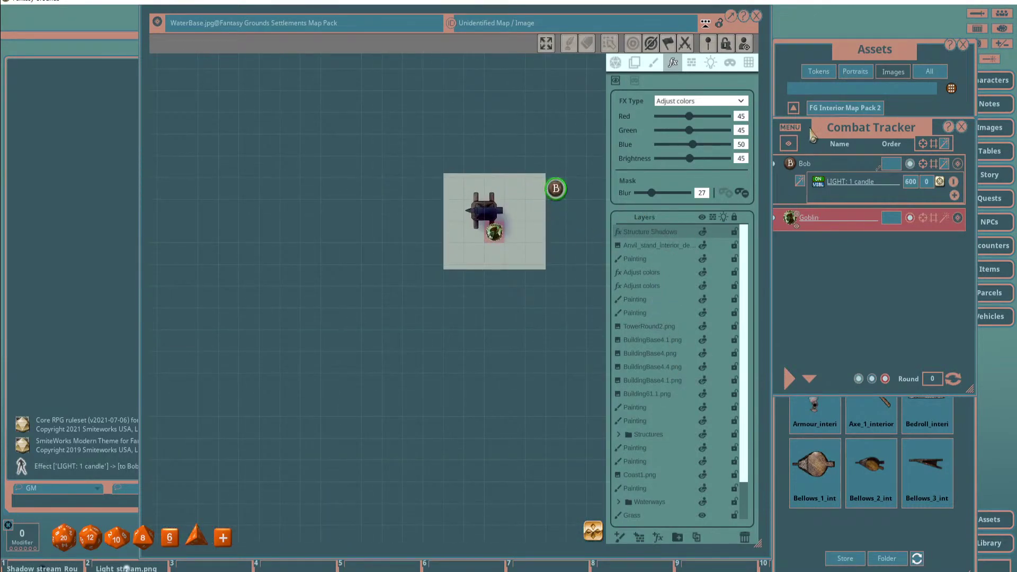
pyautogui.rightClick(556, 190)
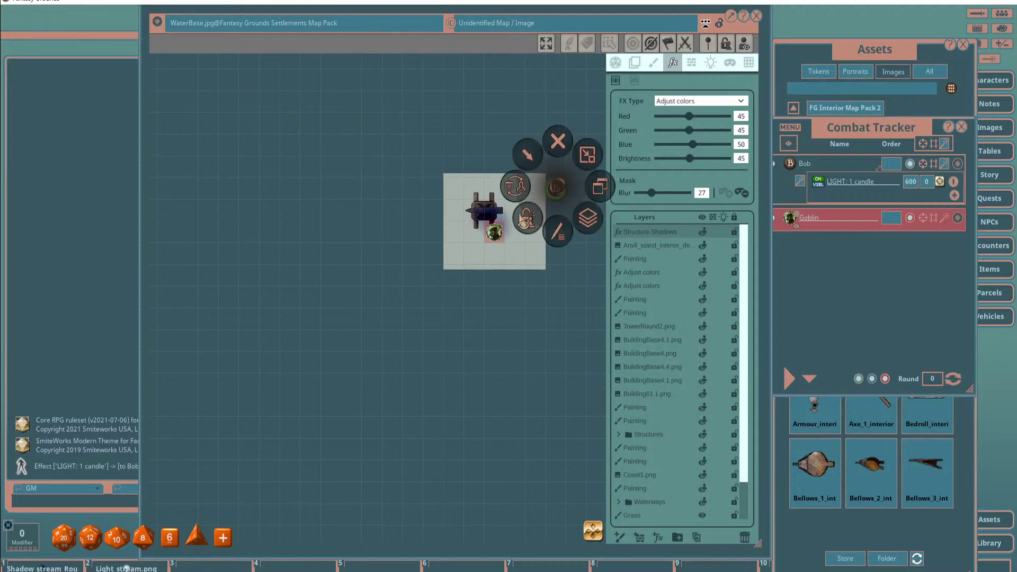
pyautogui.click(615, 63)
pyautogui.scroll(3, 545, 189)
pyautogui.rightClick(561, 187)
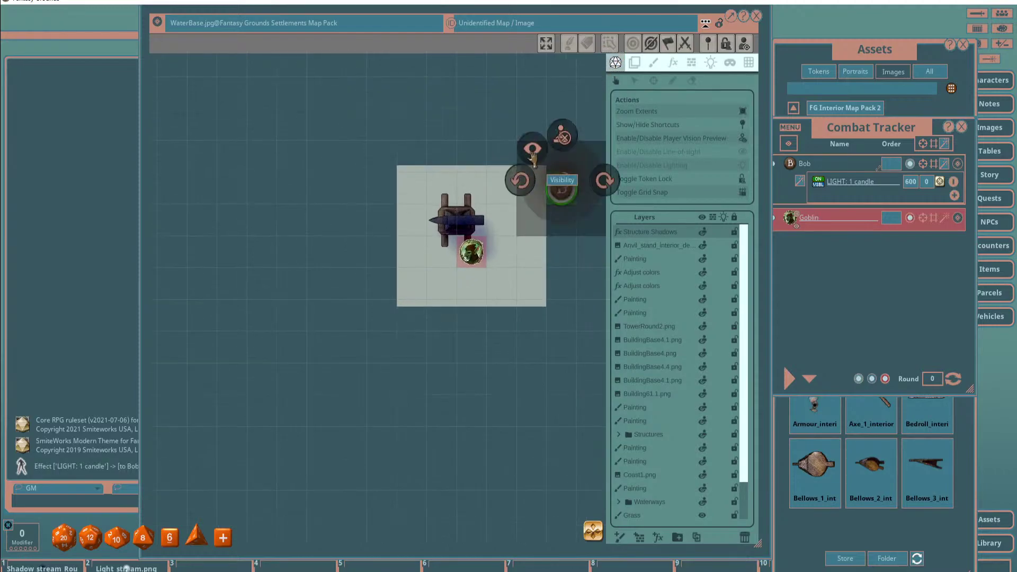
pyautogui.click(562, 139)
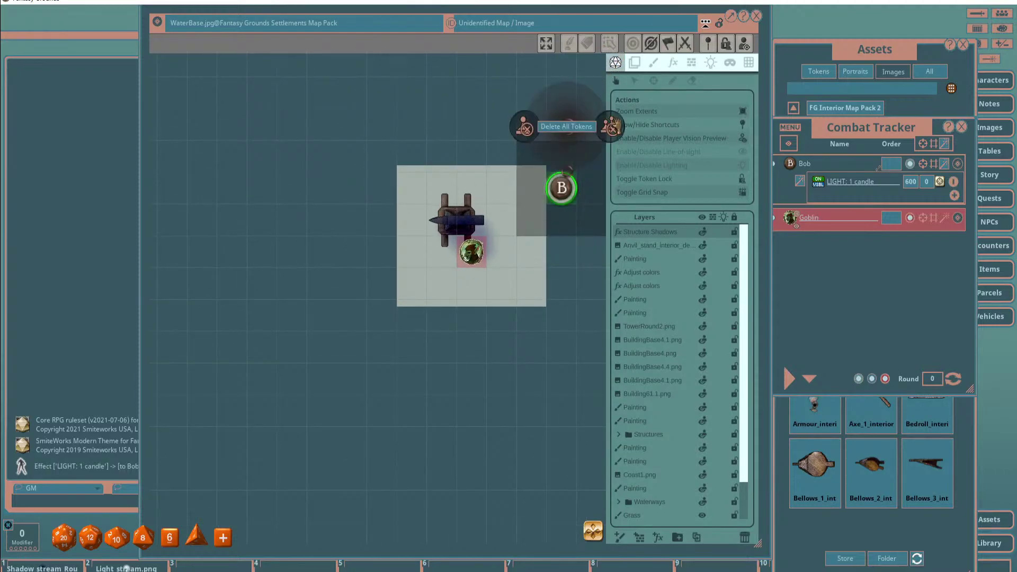
pyautogui.click(610, 126)
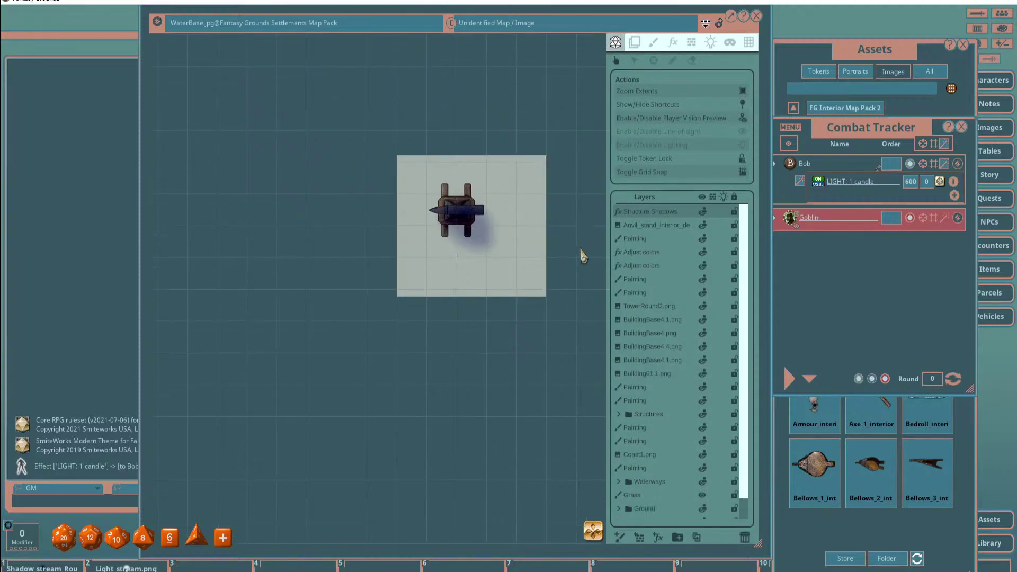
pyautogui.click(961, 128)
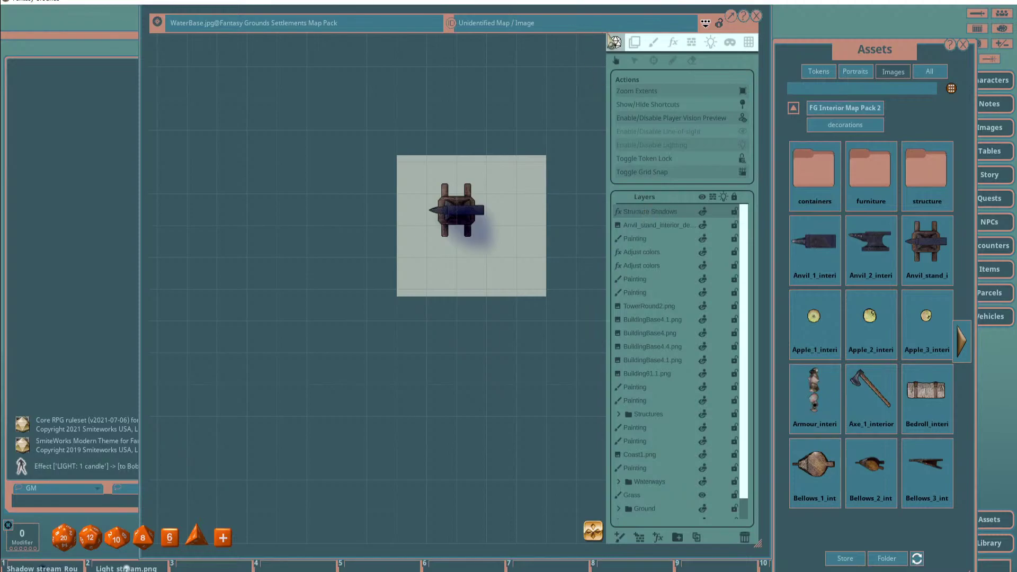
# Examine the available line-of-sight occluder types for the map, including Pit (Experimental).
pyautogui.click(691, 42)
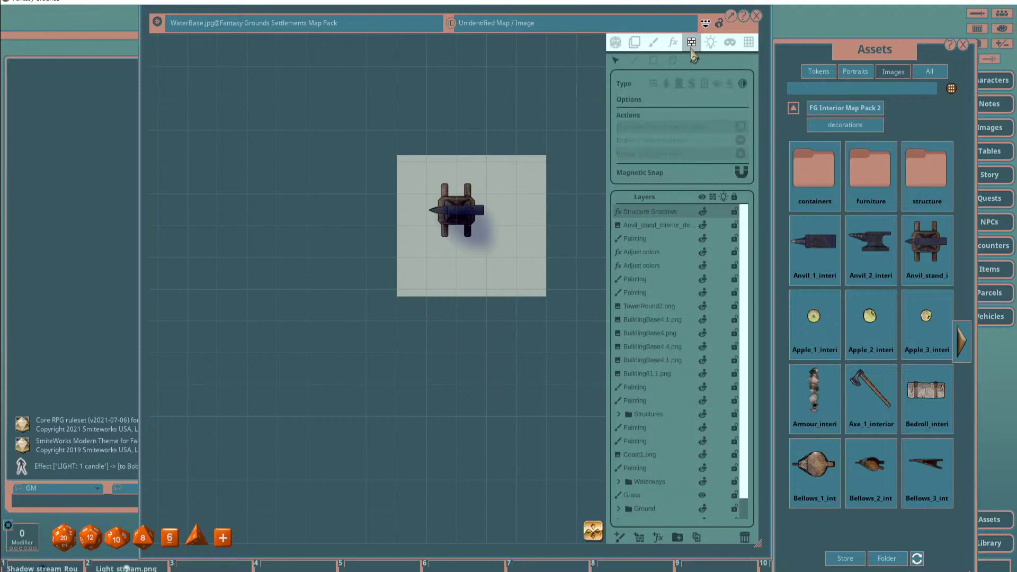
pyautogui.click(653, 84)
pyautogui.click(678, 83)
pyautogui.click(704, 85)
pyautogui.click(729, 87)
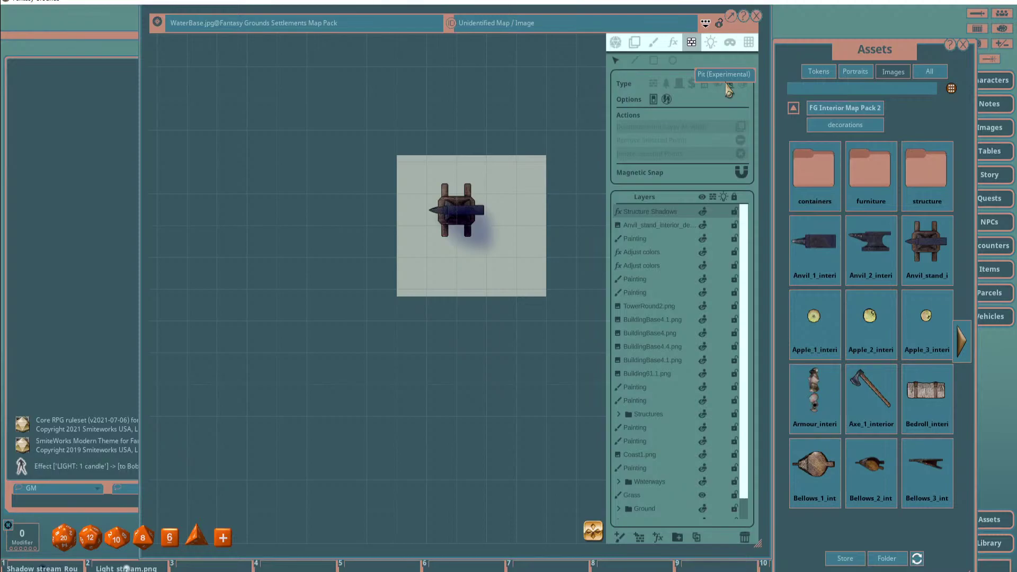
pyautogui.click(742, 85)
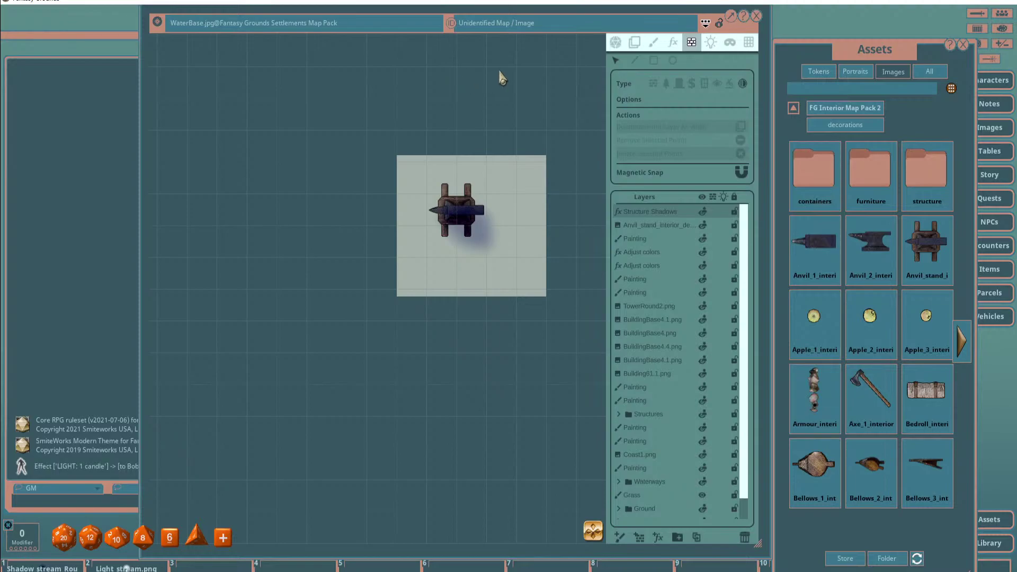
# Examine the island map's walled fortress, inner lake, settlements and coastal water at different scales.
pyautogui.scroll(-1, 426, 90)
pyautogui.scroll(-3, 421, 101)
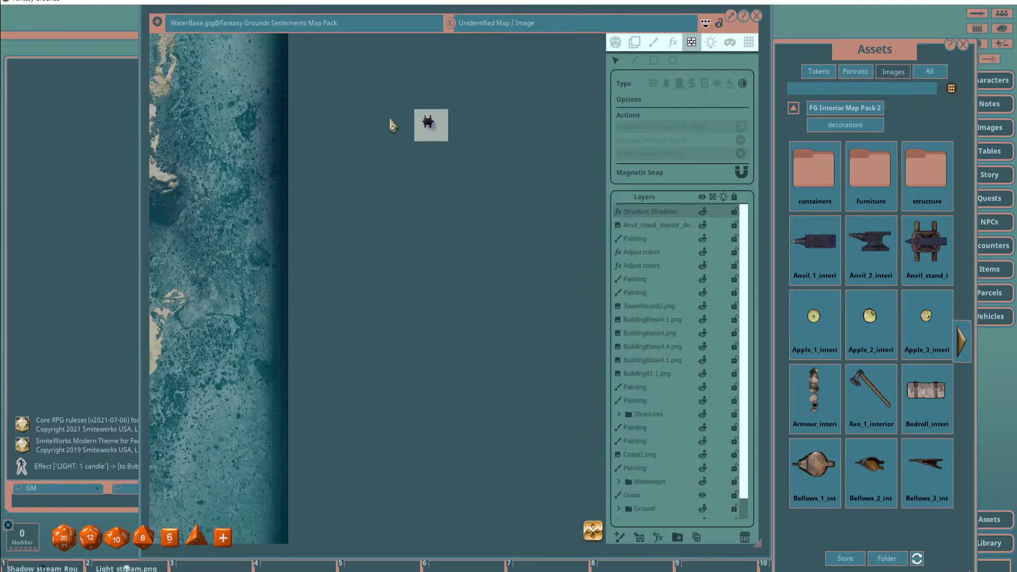
pyautogui.scroll(4, 414, 153)
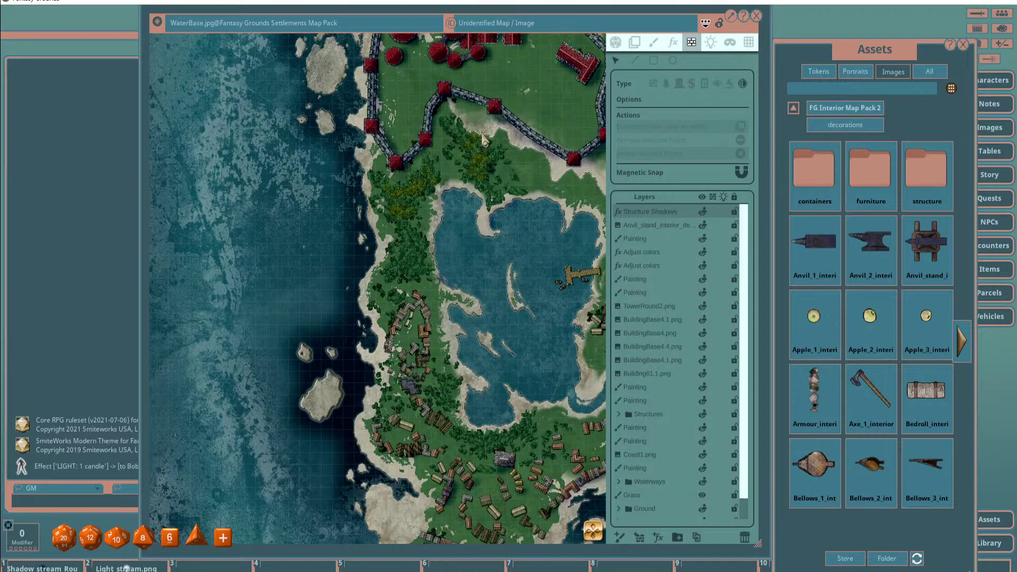
pyautogui.scroll(2, 492, 154)
pyautogui.scroll(-2, 424, 170)
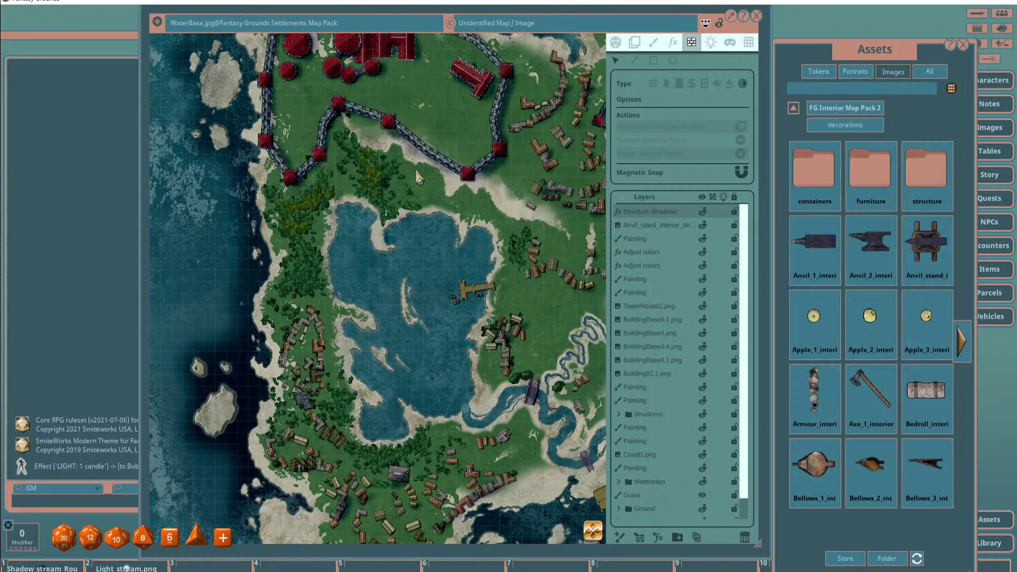
pyautogui.scroll(-4, 429, 238)
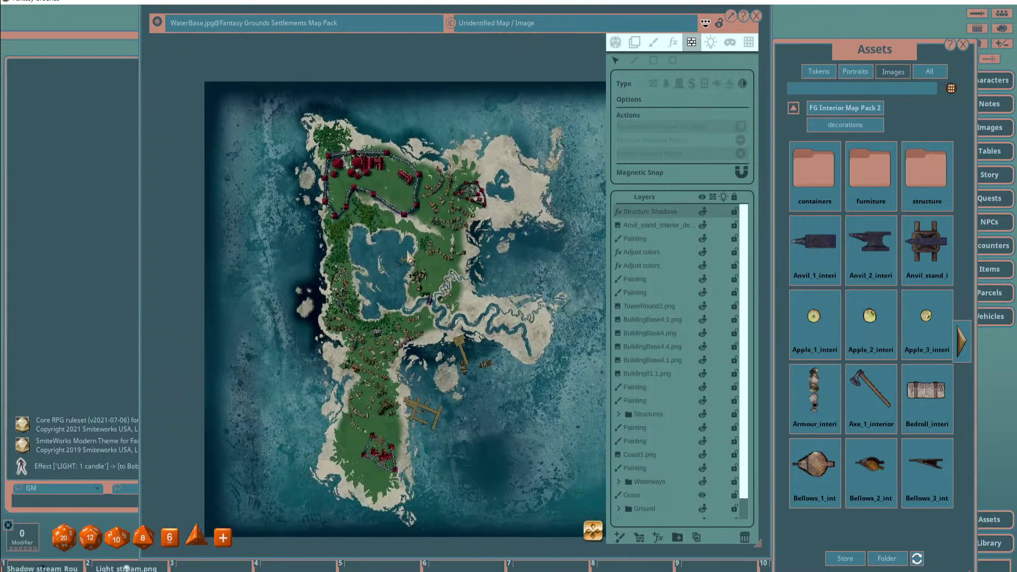
pyautogui.scroll(2, 386, 262)
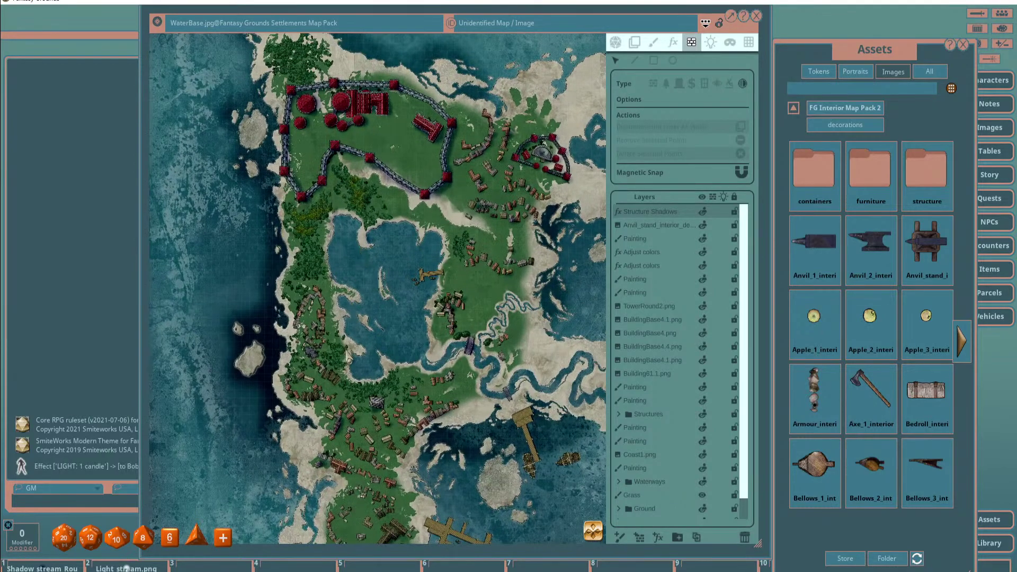
pyautogui.scroll(2, 258, 339)
pyautogui.scroll(-2, 352, 271)
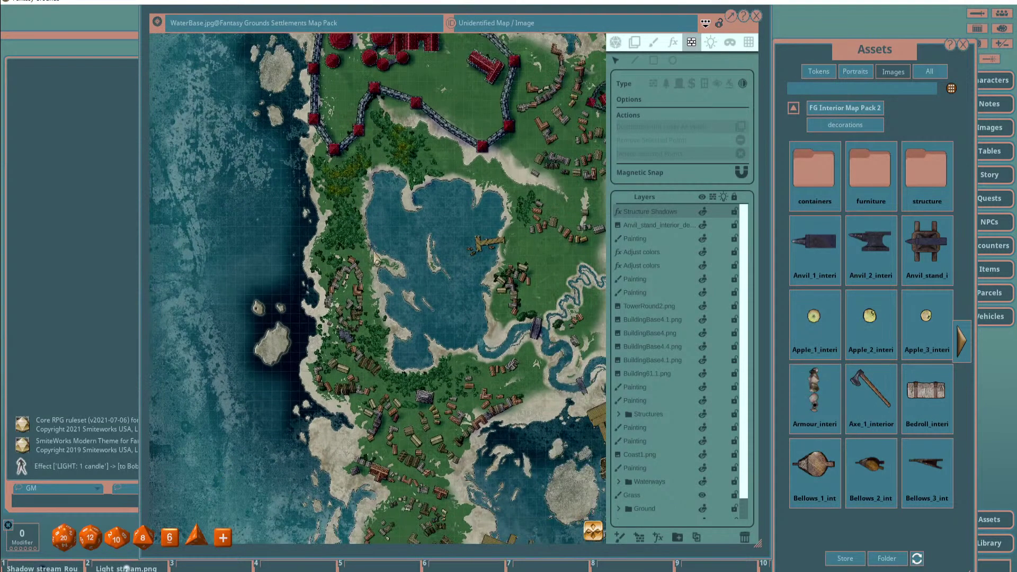
pyautogui.scroll(-2, 357, 281)
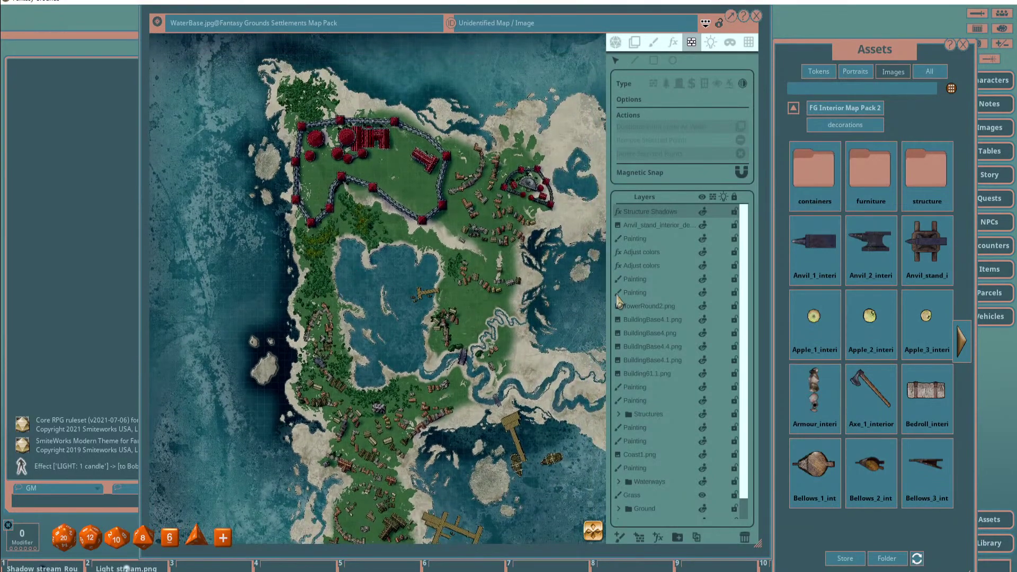
# Set red to 43 and brightness to 44 on the Adjust colors effect layer directly above WaterBase.jpg.
pyautogui.scroll(-1, 674, 398)
pyautogui.click(663, 499)
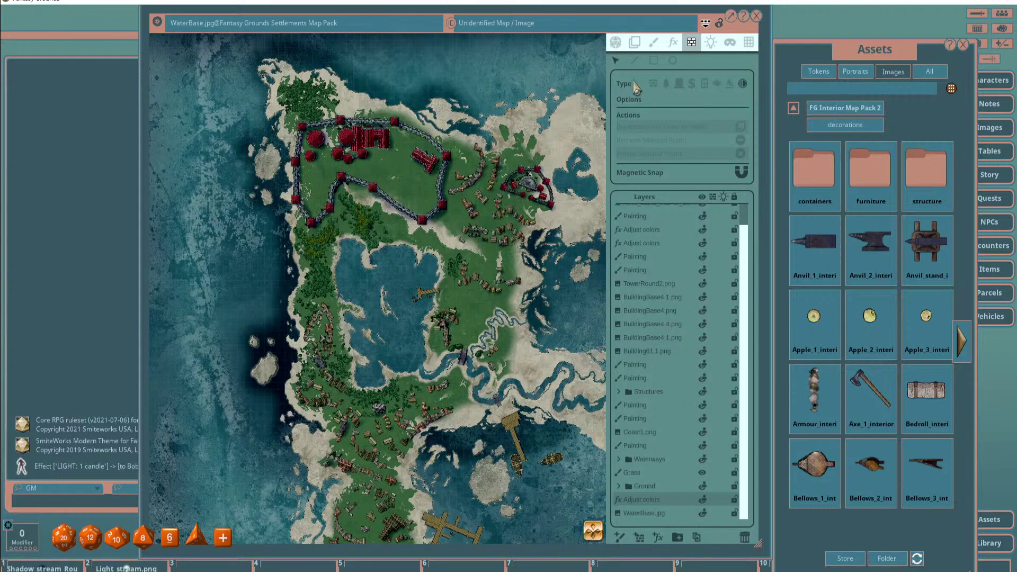
pyautogui.click(672, 42)
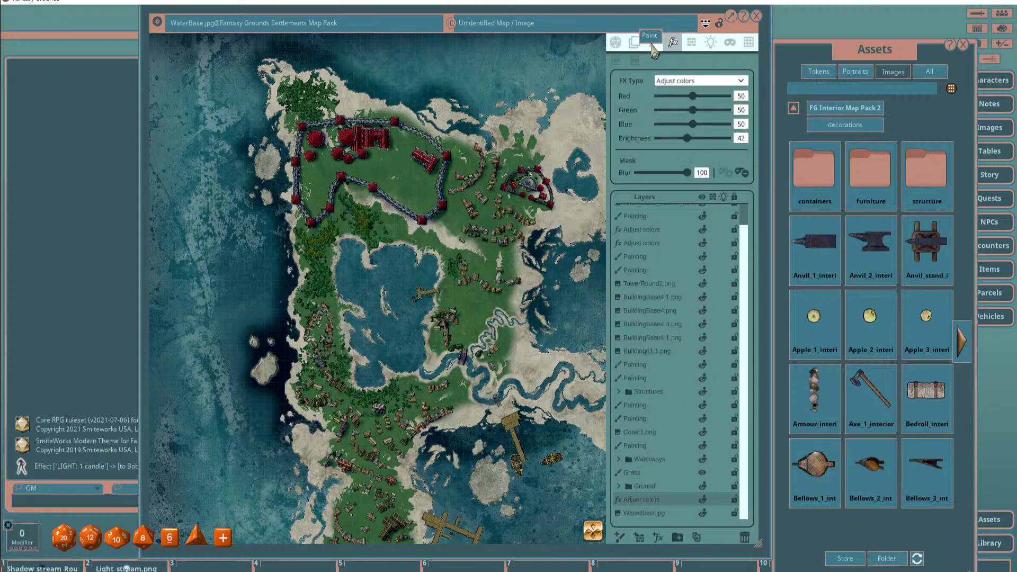
pyautogui.click(653, 42)
pyautogui.click(673, 43)
pyautogui.moveTo(689, 139); pyautogui.dragTo(692, 140)
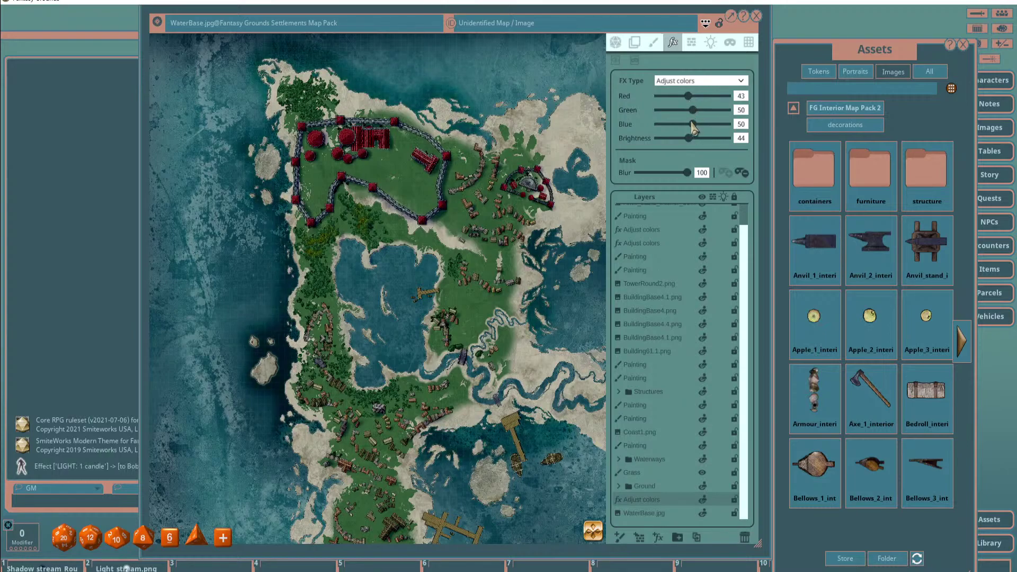
# Try red 45, green 42 and blue 48 on the coastal water's color adjustment.
pyautogui.moveTo(689, 121); pyautogui.dragTo(687, 144)
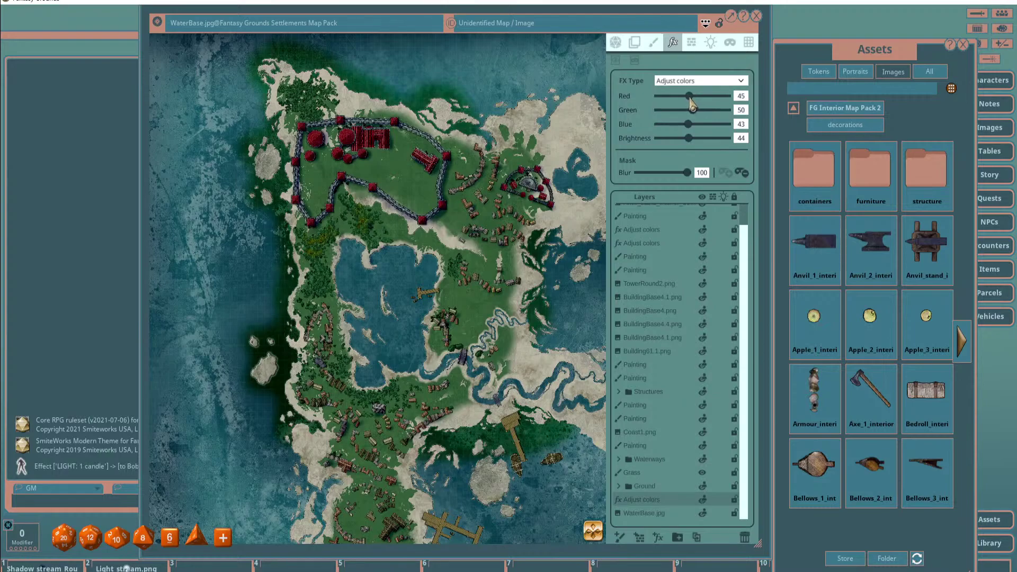
pyautogui.moveTo(693, 111); pyautogui.dragTo(692, 110)
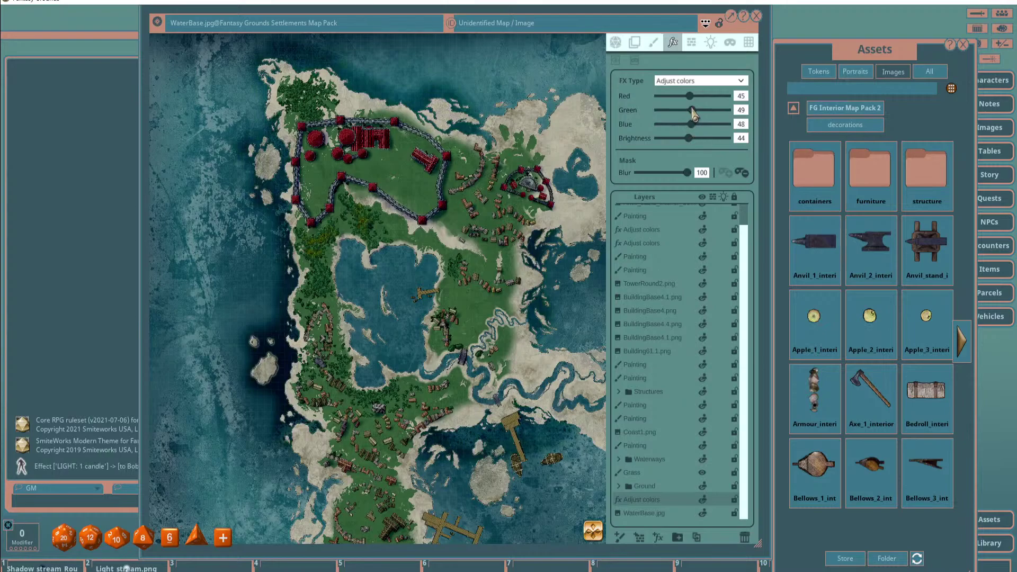
pyautogui.moveTo(692, 110); pyautogui.dragTo(691, 110)
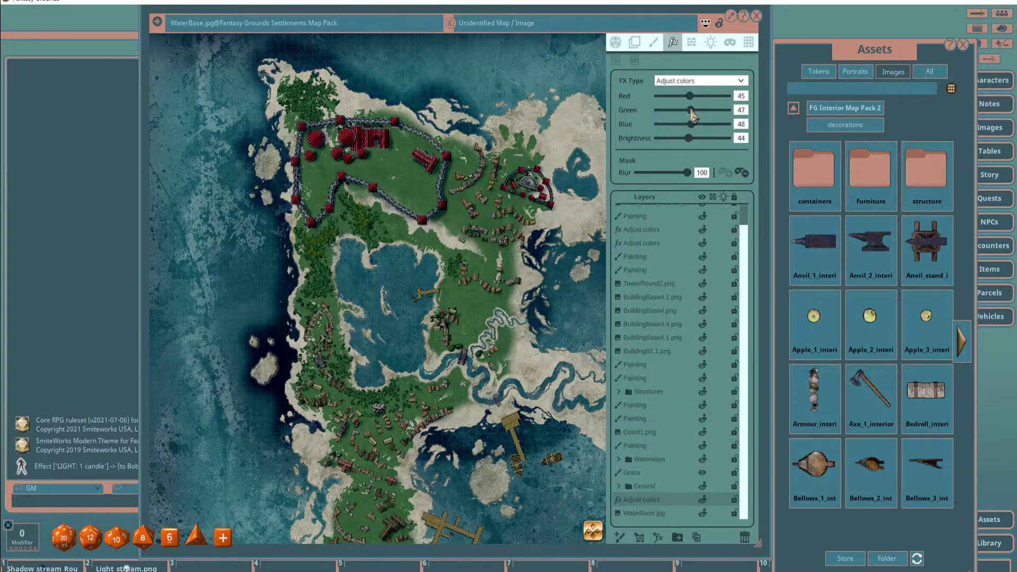
pyautogui.moveTo(689, 113); pyautogui.dragTo(692, 100)
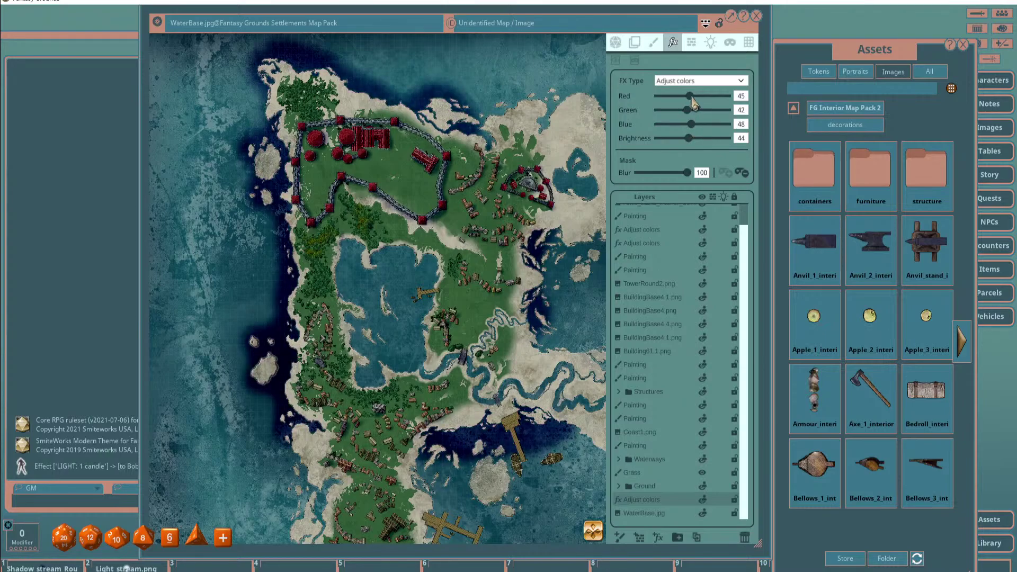
# Set the coastal water's color adjustment to red 50, green 45, blue 50 and brightness 48.
pyautogui.write('50')
pyautogui.click(741, 110)
pyautogui.write('45')
pyautogui.press('Tab')
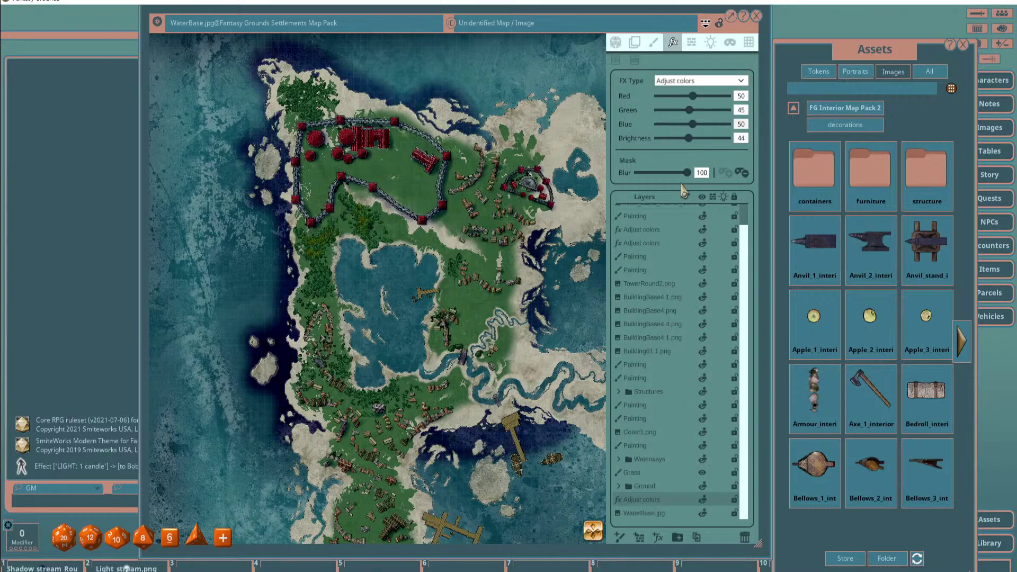
pyautogui.click(740, 138)
pyautogui.press('Return')
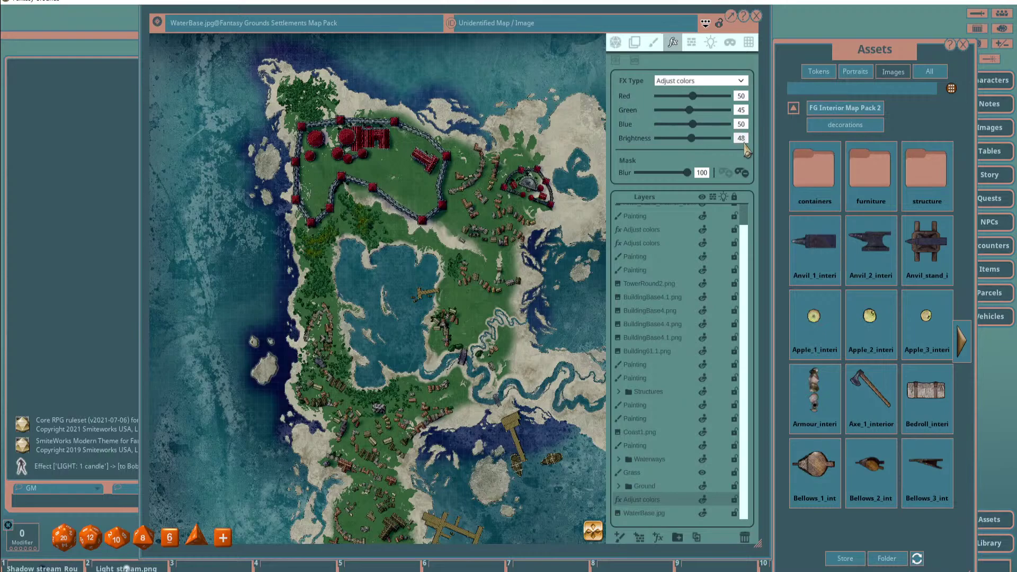
# Set the brightness of the coastal water's color adjustment to 45.
pyautogui.scroll(-1, 360, 157)
pyautogui.scroll(-1, 360, 157)
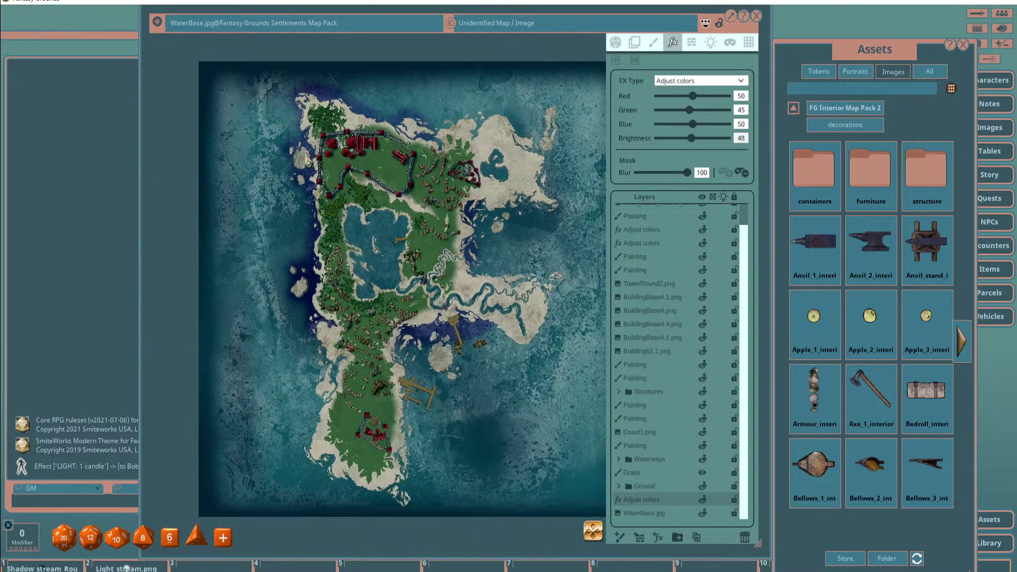
pyautogui.scroll(3, 310, 161)
pyautogui.scroll(-1, 302, 161)
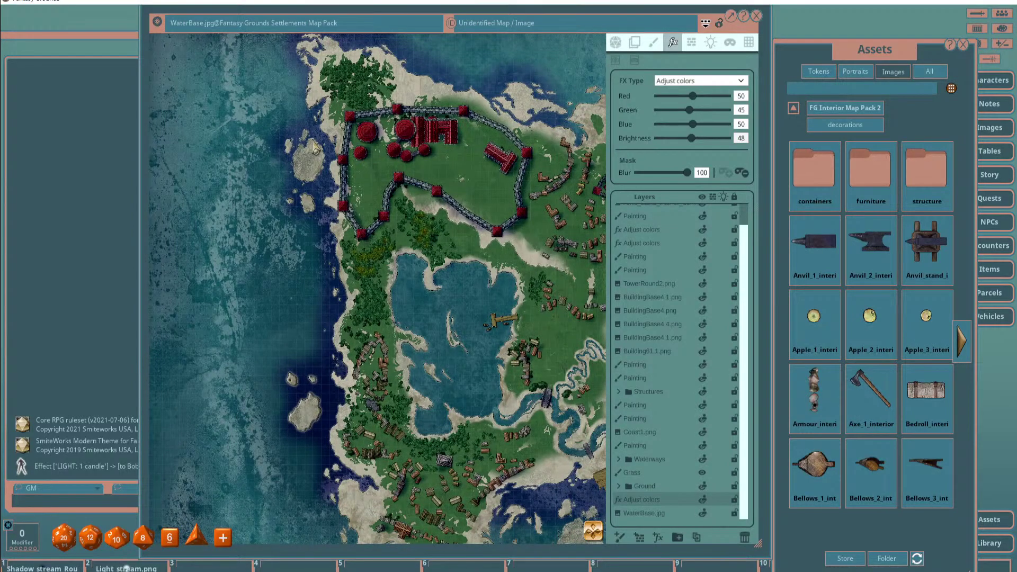
pyautogui.scroll(-3, 363, 194)
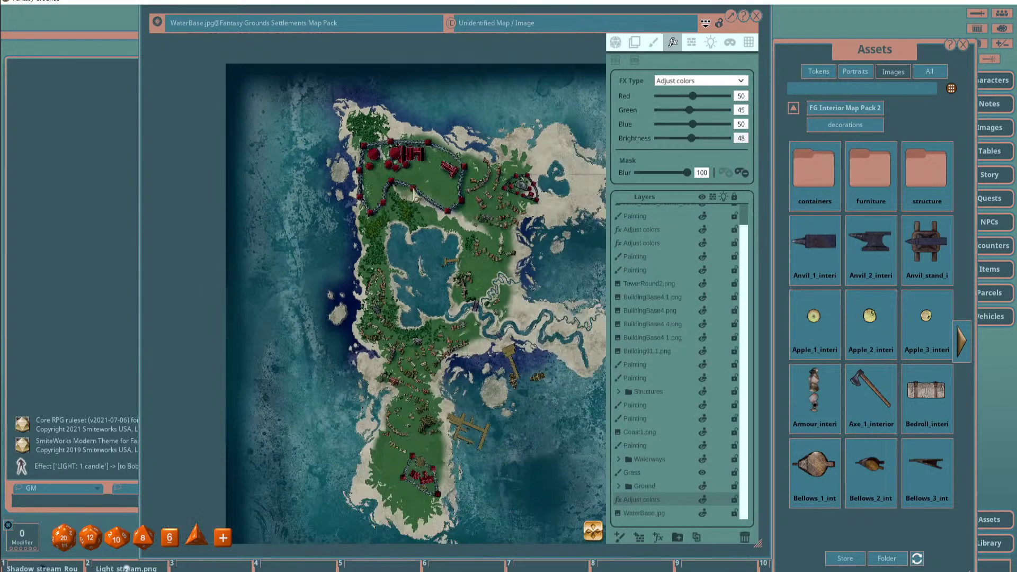
pyautogui.scroll(1, 525, 188)
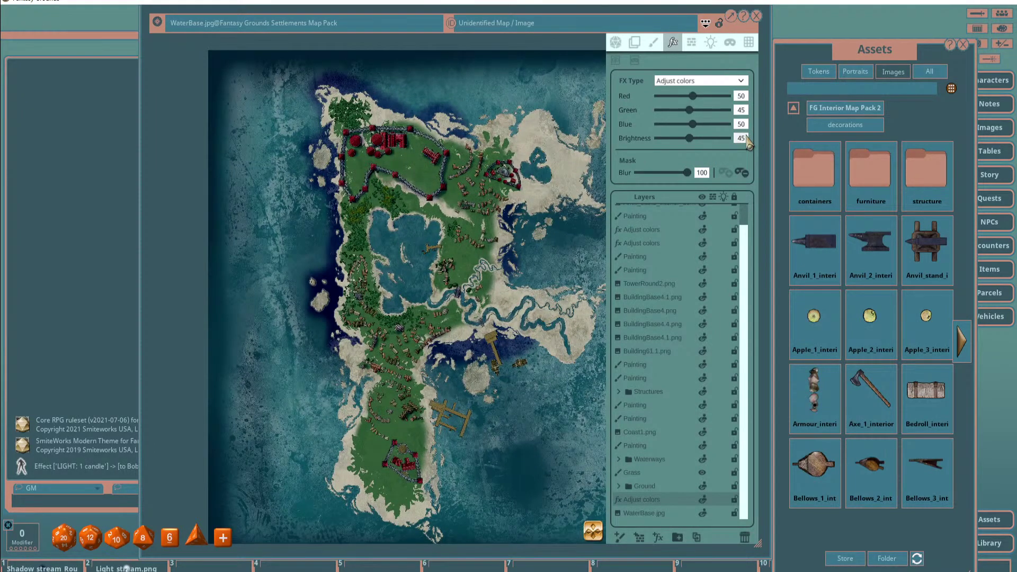
# Refine the color adjustment's mask freehand in the water along the island's northwest and west coast.
pyautogui.scroll(3, 438, 164)
pyautogui.scroll(-2, 439, 163)
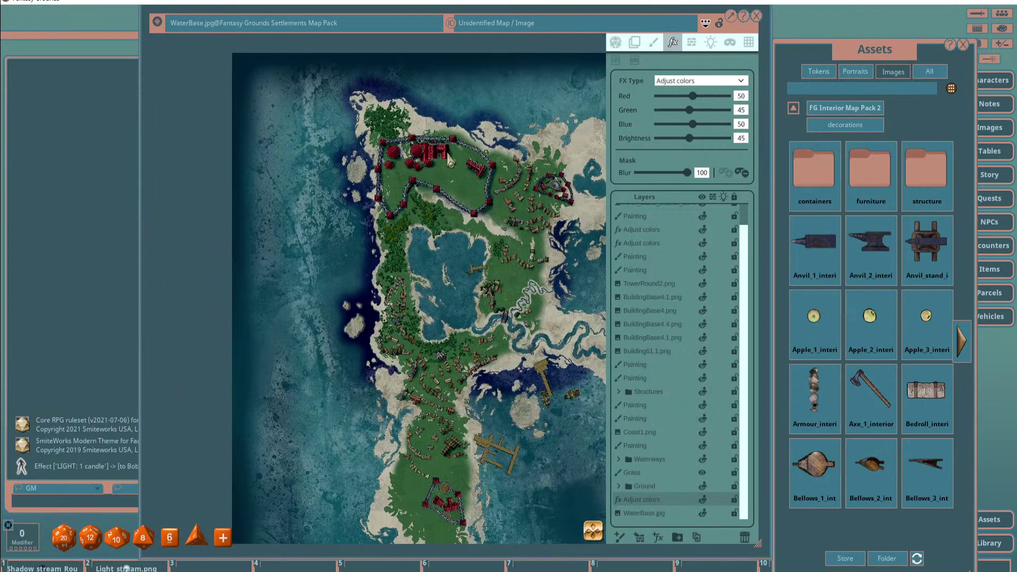
pyautogui.scroll(2, 443, 157)
pyautogui.press('alt')
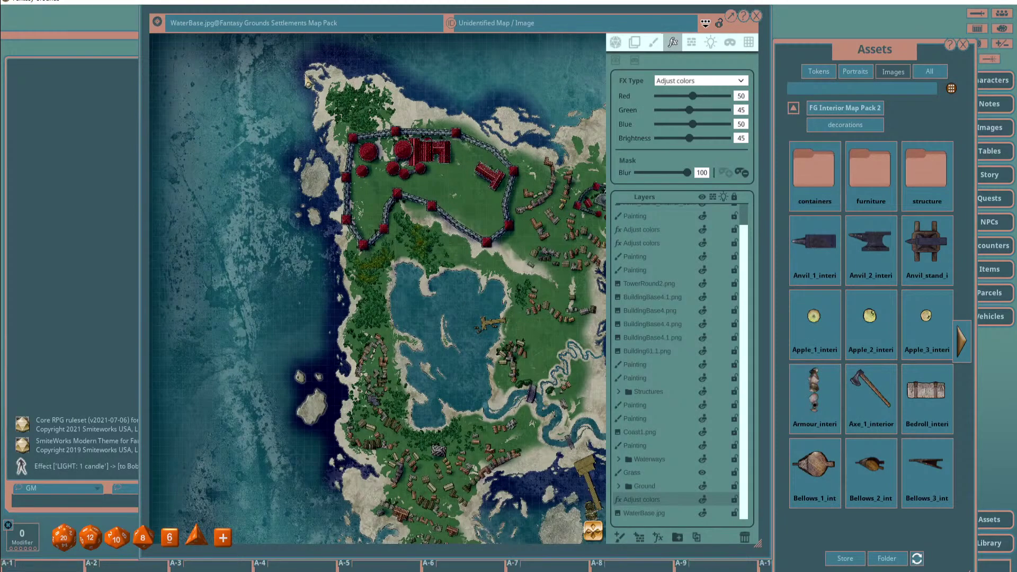
pyautogui.scroll(-3, 345, 126)
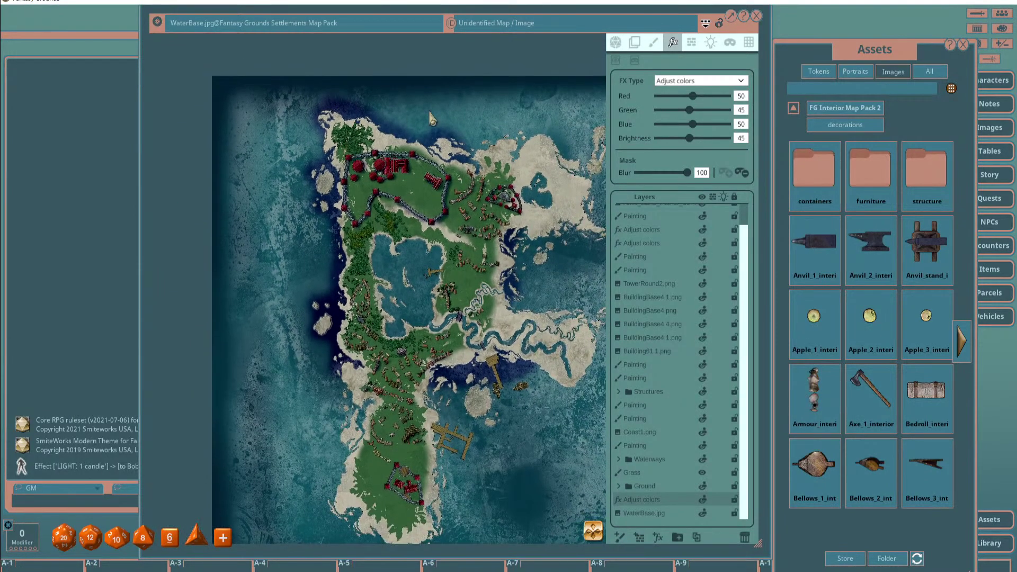
pyautogui.press('alt')
pyautogui.moveTo(317, 97); pyautogui.dragTo(373, 112)
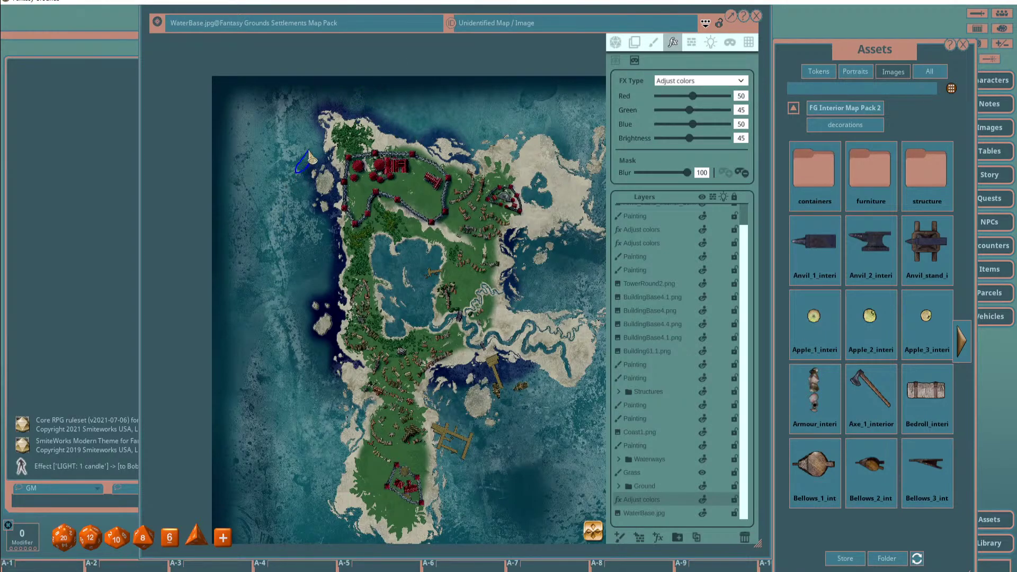
pyautogui.moveTo(334, 273); pyautogui.dragTo(322, 290)
pyautogui.scroll(4, 323, 291)
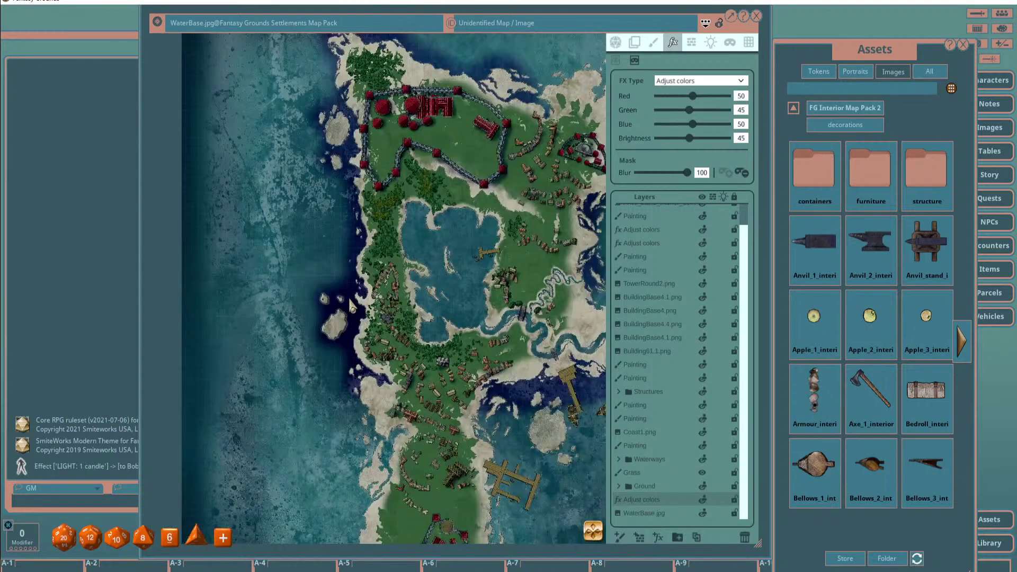
pyautogui.scroll(-3, 349, 302)
pyautogui.scroll(2, 349, 302)
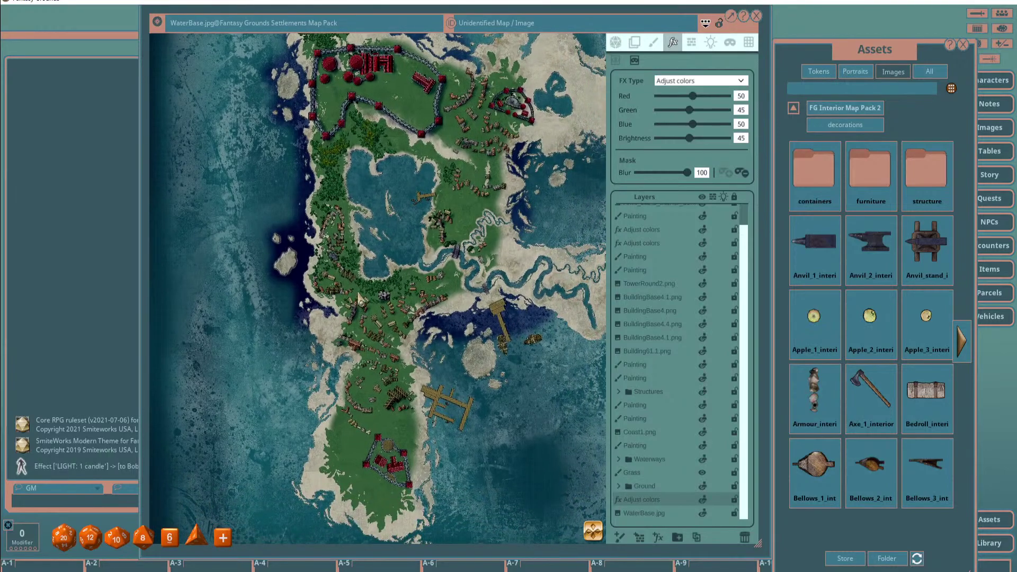
# Extend the color adjustment's mask freehand around the southern peninsula, the harbor docks and the eastern spit of land.
pyautogui.moveTo(394, 326); pyautogui.dragTo(363, 299)
pyautogui.click(616, 62)
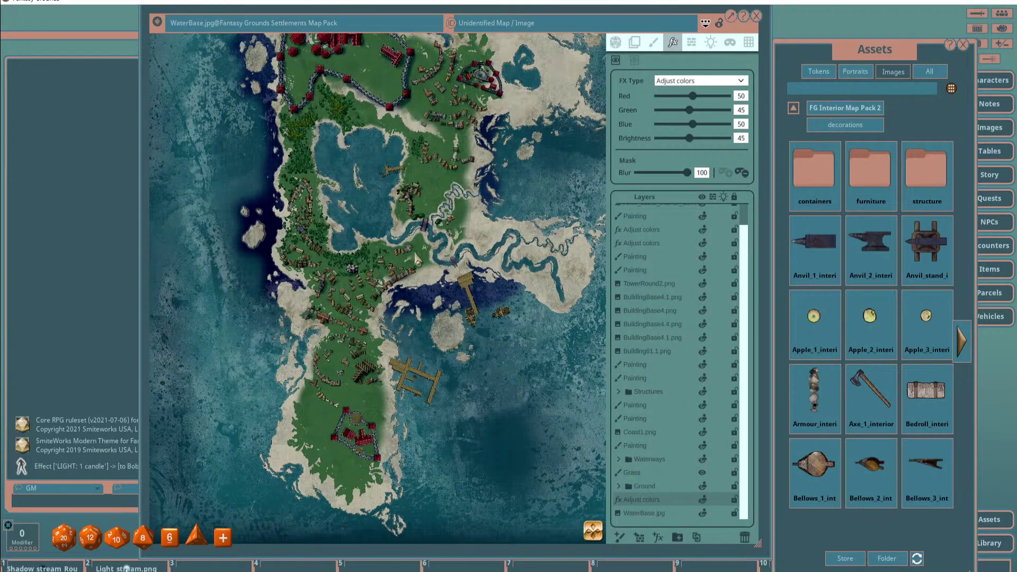
pyautogui.moveTo(271, 282)
pyautogui.mouseDown()
pyautogui.moveTo(281, 324)
pyautogui.moveTo(258, 471)
pyautogui.moveTo(326, 516)
pyautogui.moveTo(415, 532)
pyautogui.moveTo(412, 372)
pyautogui.moveTo(400, 333)
pyautogui.moveTo(424, 327)
pyautogui.moveTo(432, 354)
pyautogui.moveTo(471, 366)
pyautogui.moveTo(479, 336)
pyautogui.moveTo(467, 287)
pyautogui.moveTo(580, 308)
pyautogui.moveTo(597, 272)
pyautogui.moveTo(594, 234)
pyautogui.moveTo(490, 200)
pyautogui.mouseUp()
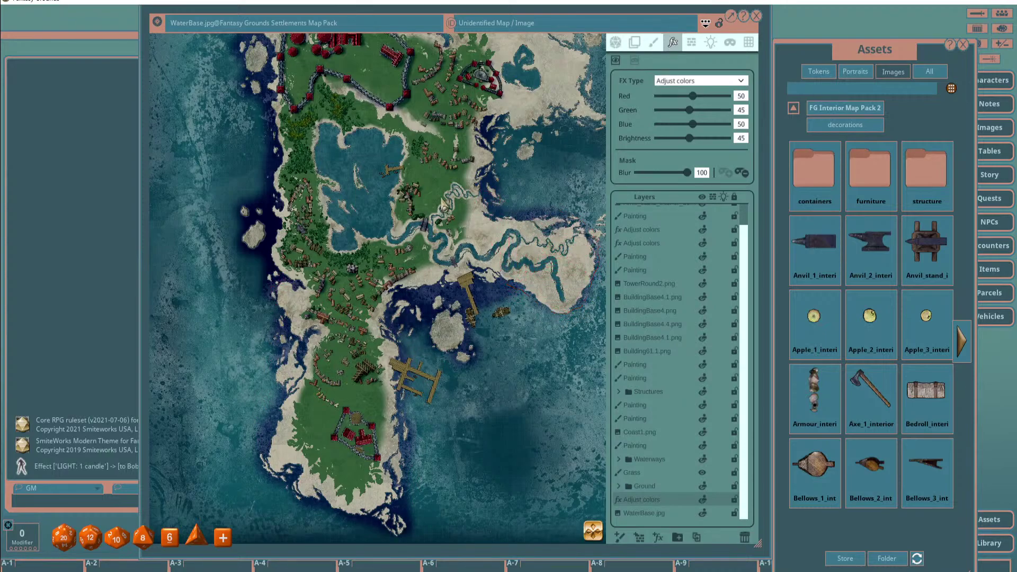
pyautogui.moveTo(556, 200); pyautogui.dragTo(430, 188)
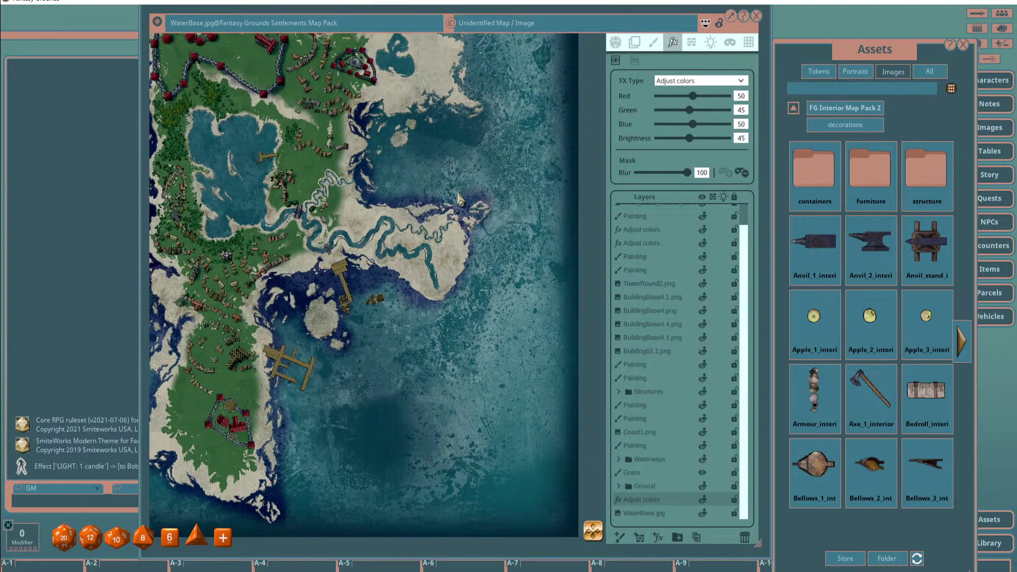
pyautogui.scroll(3, 376, 229)
pyautogui.moveTo(354, 249)
pyautogui.mouseDown()
pyautogui.moveTo(419, 250)
pyautogui.moveTo(460, 234)
pyautogui.moveTo(457, 117)
pyautogui.moveTo(427, 155)
pyautogui.moveTo(374, 125)
pyautogui.moveTo(344, 125)
pyautogui.moveTo(294, 154)
pyautogui.mouseUp()
pyautogui.scroll(-3, 314, 159)
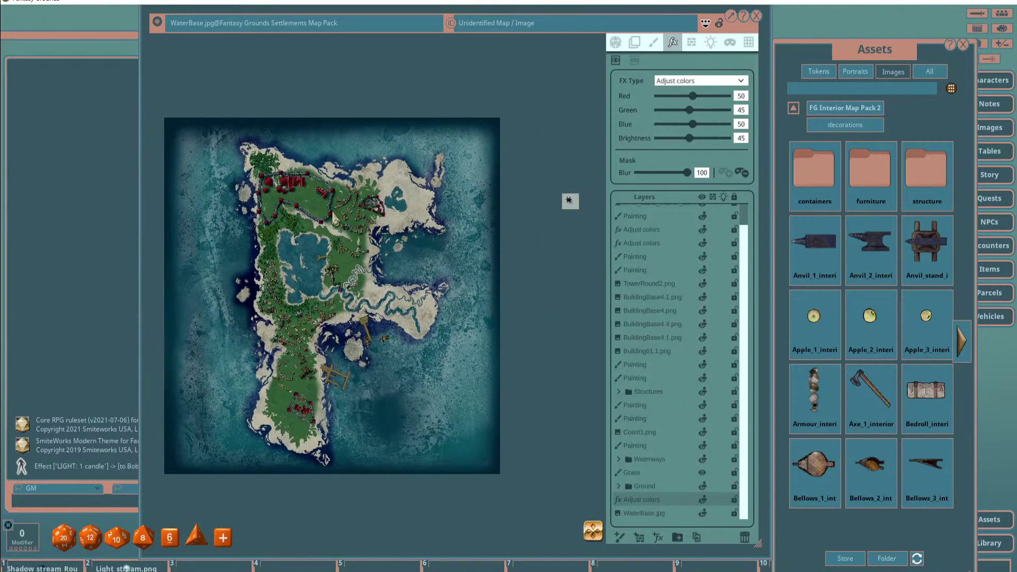
# Compare the coastal water mask's edge with blur values of 0 and 100.
pyautogui.scroll(2, 317, 245)
pyautogui.scroll(1, 318, 246)
pyautogui.scroll(-2, 283, 290)
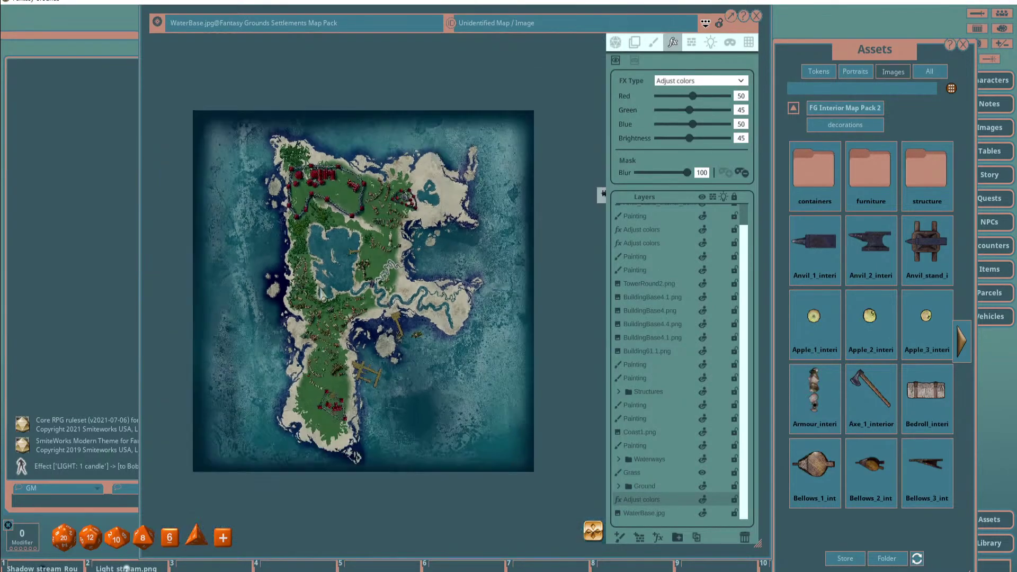
pyautogui.scroll(3, 323, 294)
pyautogui.scroll(1, 304, 423)
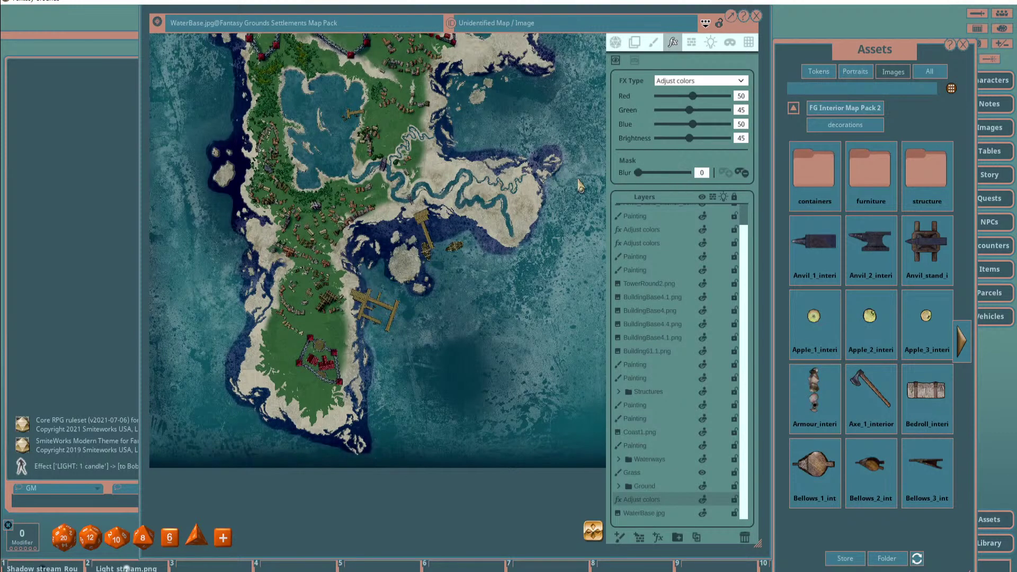
pyautogui.scroll(-2, 428, 200)
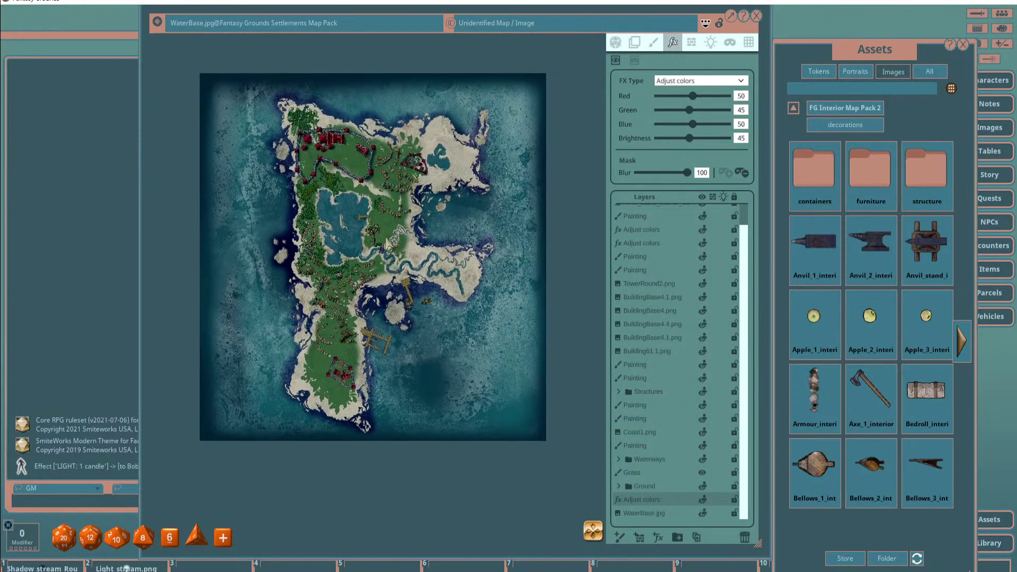
# Extend the coastal water mask around the islets and shoreline of the eastern bay.
pyautogui.scroll(2, 505, 220)
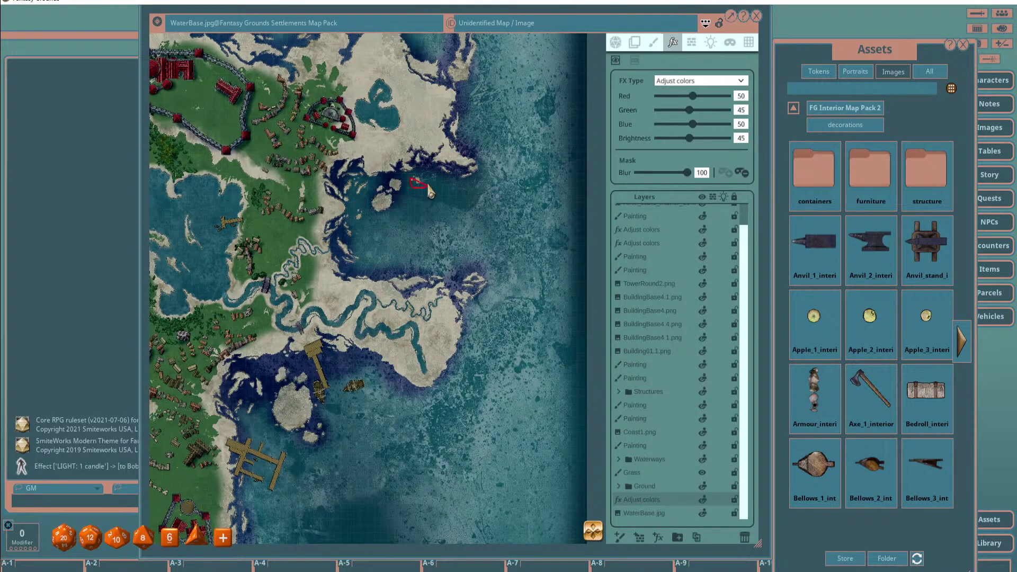
pyautogui.moveTo(393, 201)
pyautogui.mouseDown()
pyautogui.moveTo(371, 203)
pyautogui.moveTo(400, 207)
pyautogui.moveTo(354, 176)
pyautogui.moveTo(350, 197)
pyautogui.moveTo(354, 184)
pyautogui.moveTo(373, 185)
pyautogui.mouseUp()
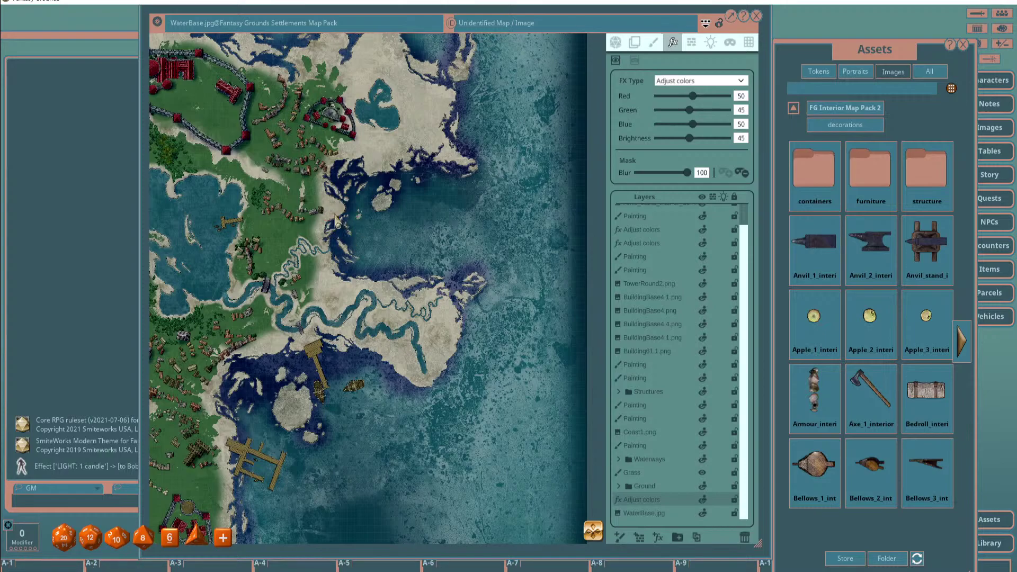
# Add a black light source and place it on the sandy northeast peninsula beside the small lake.
pyautogui.click(710, 42)
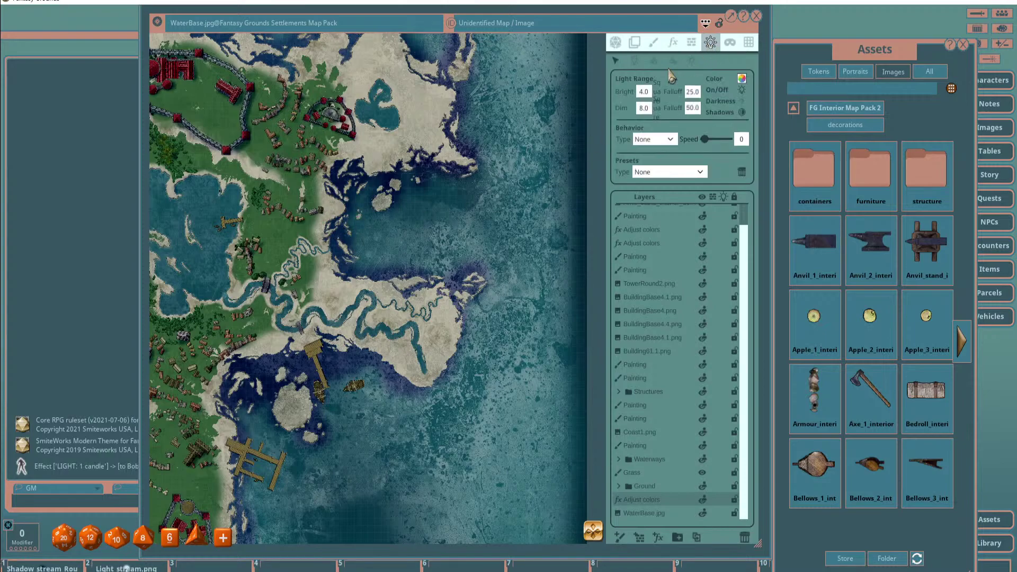
pyautogui.scroll(-3, 531, 121)
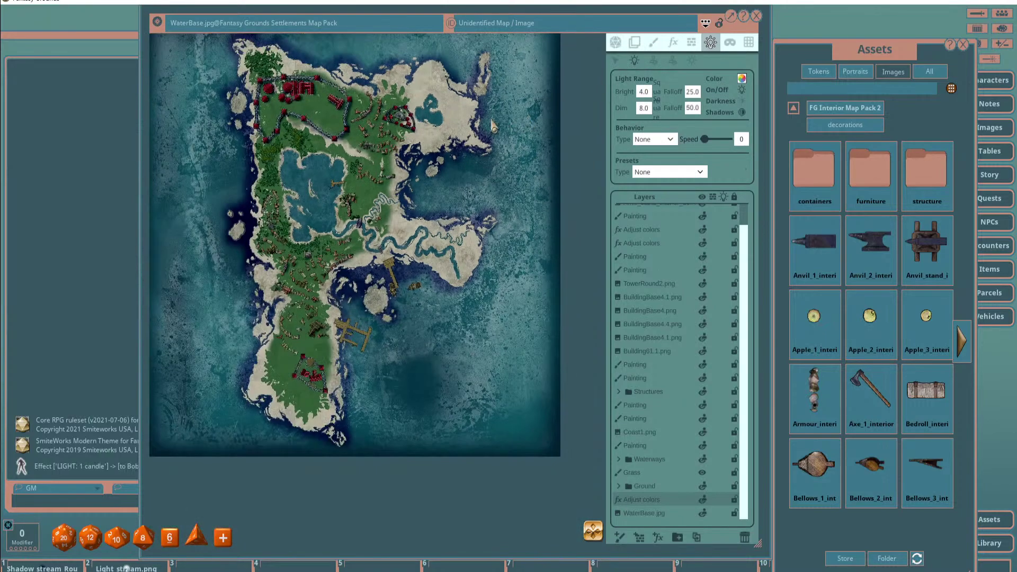
pyautogui.scroll(3, 525, 118)
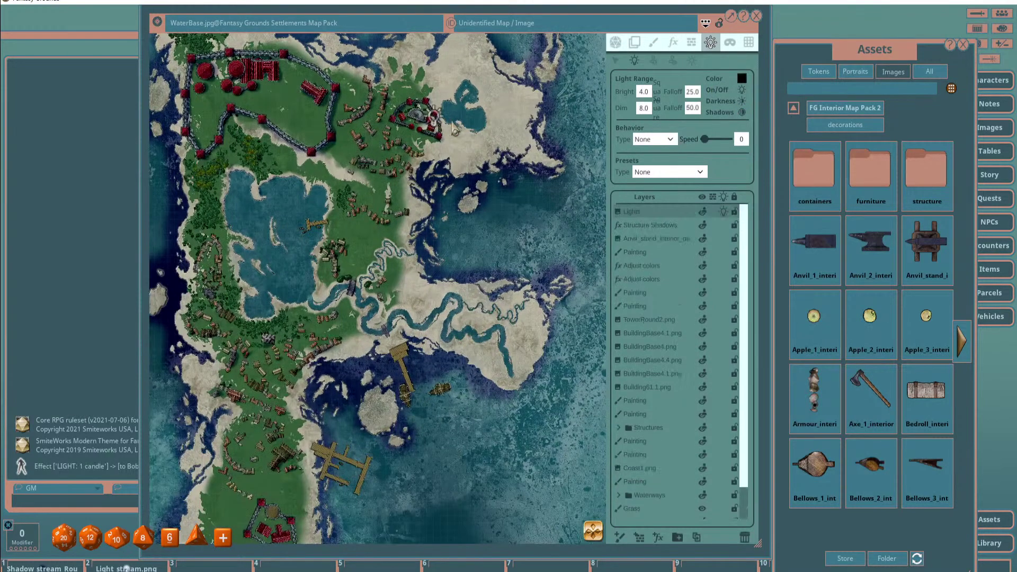
pyautogui.scroll(1, 524, 122)
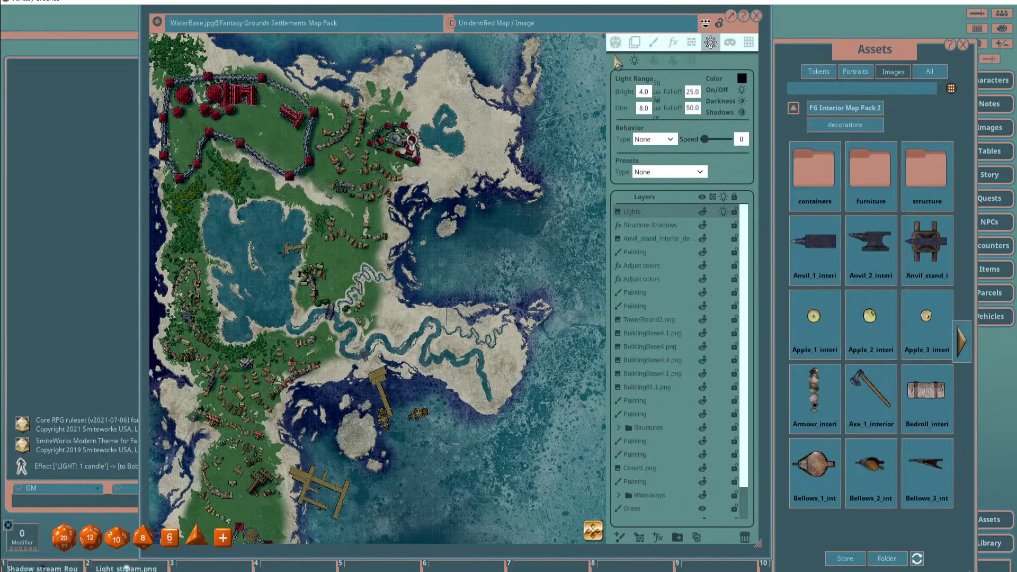
pyautogui.moveTo(412, 140); pyautogui.dragTo(478, 126)
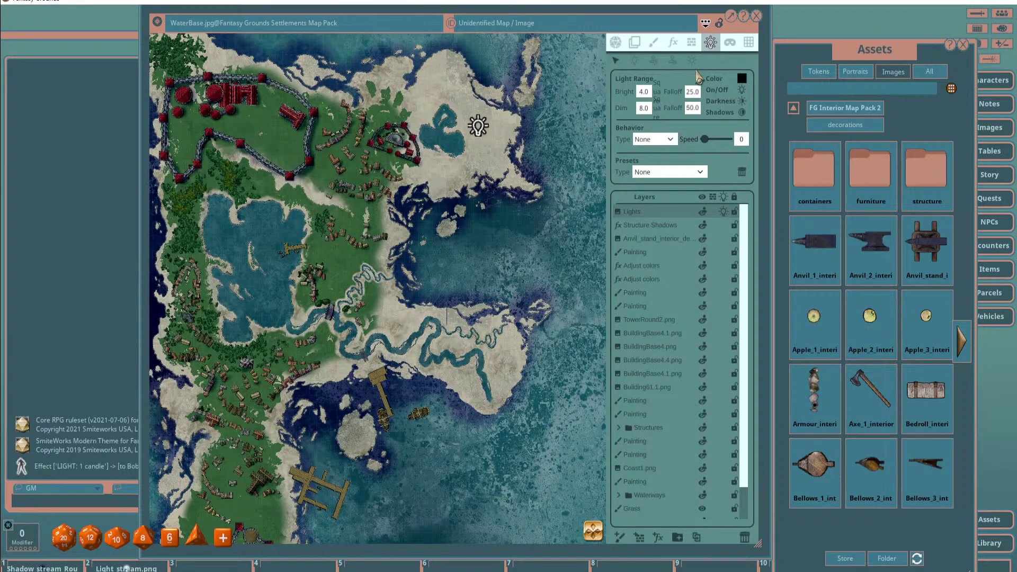
# Enable lighting on the island map and inspect the darkened settlements.
pyautogui.click(616, 43)
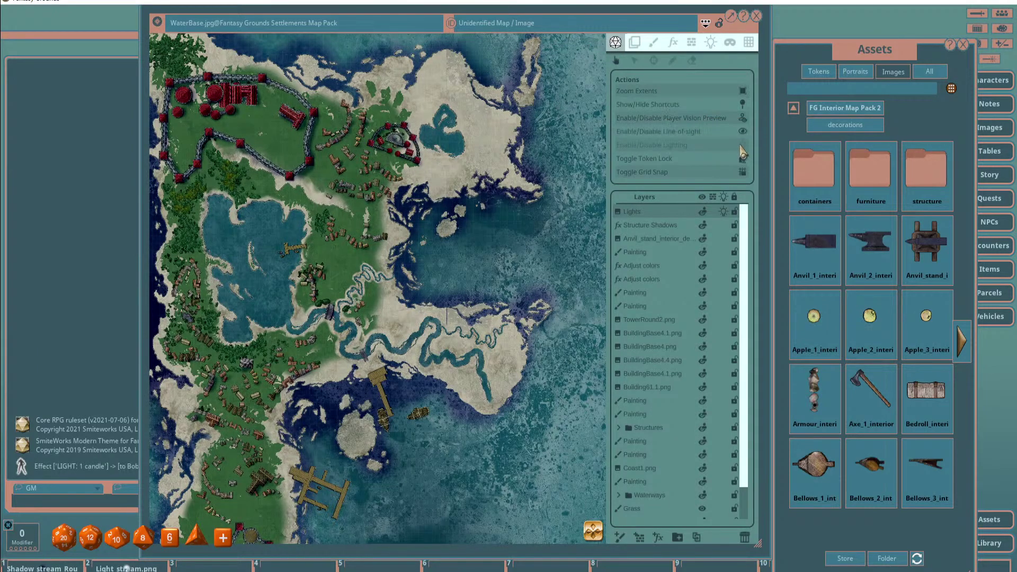
pyautogui.click(743, 144)
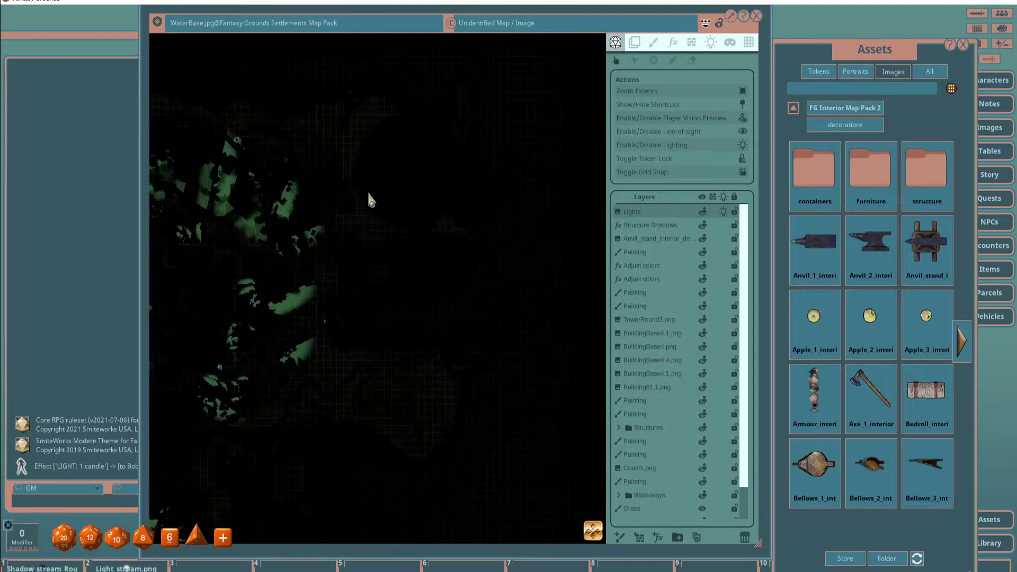
pyautogui.moveTo(454, 188); pyautogui.dragTo(398, 183)
pyautogui.moveTo(158, 179); pyautogui.dragTo(441, 214)
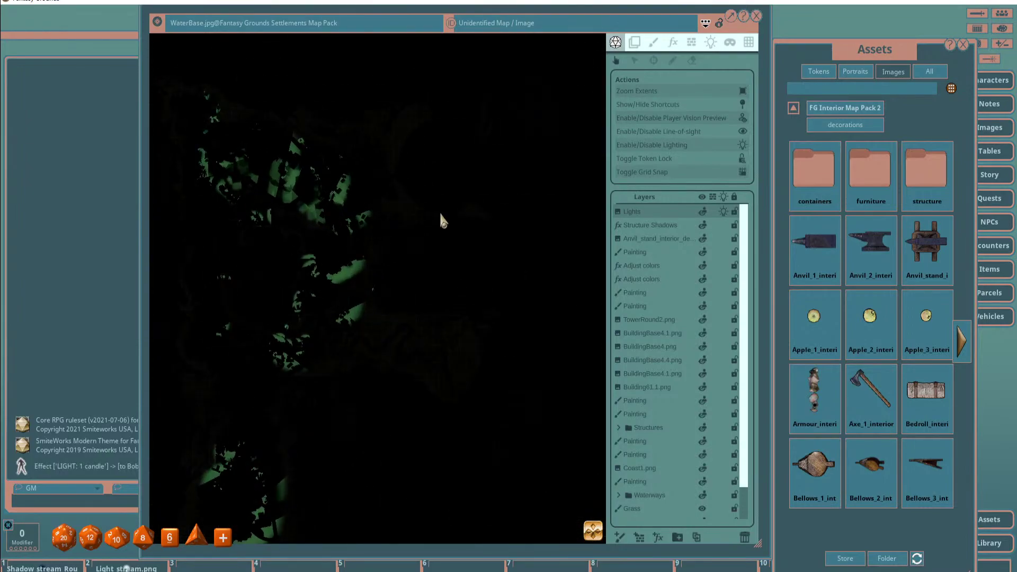
# Raise the opacity of the map's white ambient light color to full.
pyautogui.click(710, 45)
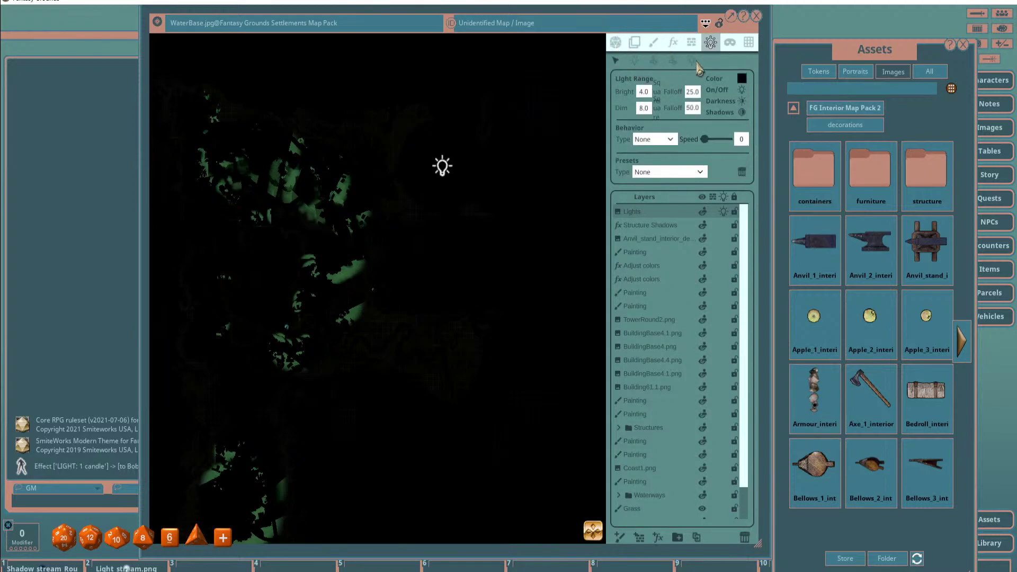
pyautogui.click(691, 61)
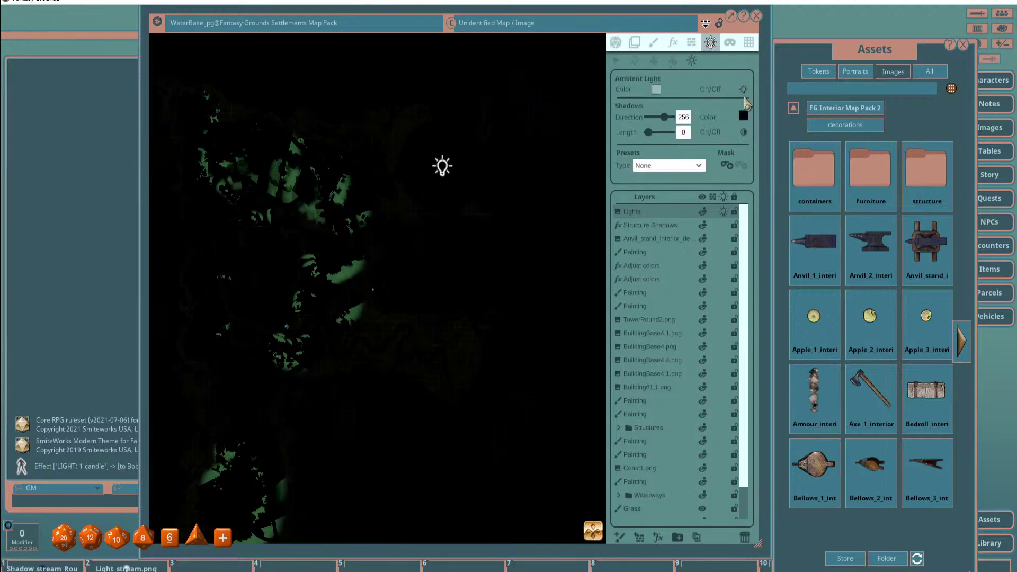
pyautogui.click(658, 90)
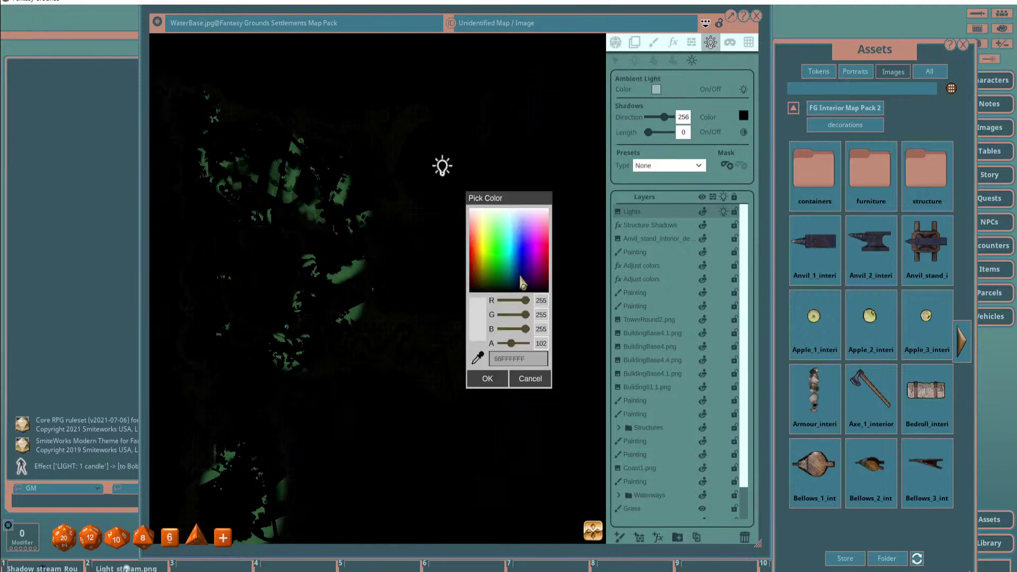
pyautogui.moveTo(510, 345); pyautogui.dragTo(524, 346)
pyautogui.click(488, 379)
pyautogui.scroll(4, 492, 154)
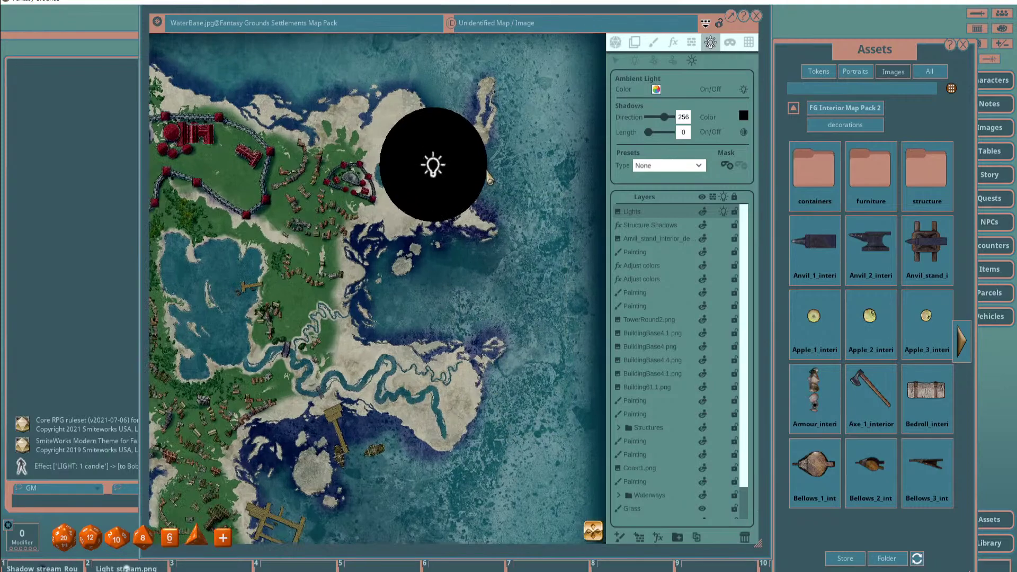
pyautogui.scroll(2, 517, 150)
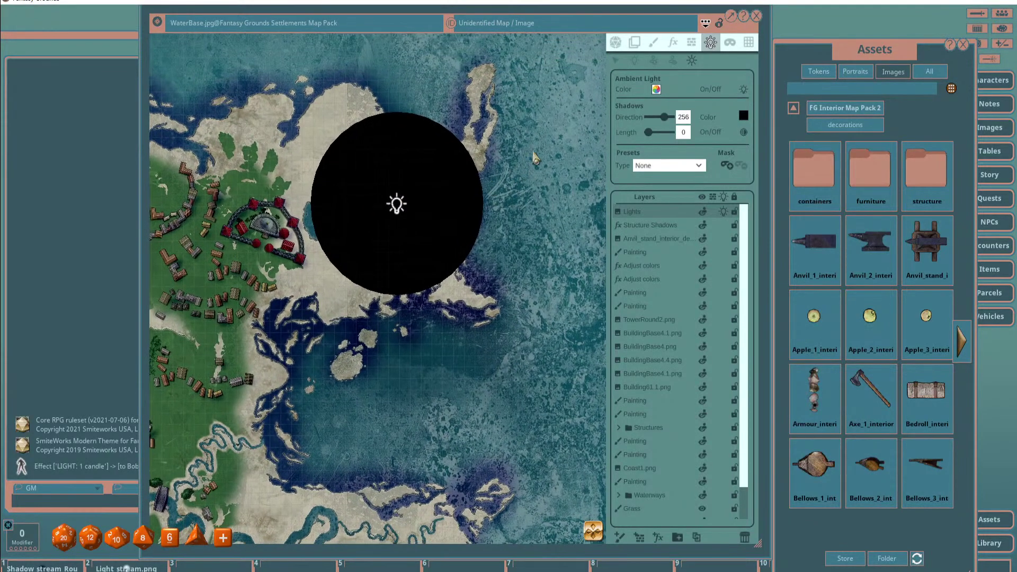
# Reposition the black light slightly within the sandy northeast peninsula.
pyautogui.click(615, 60)
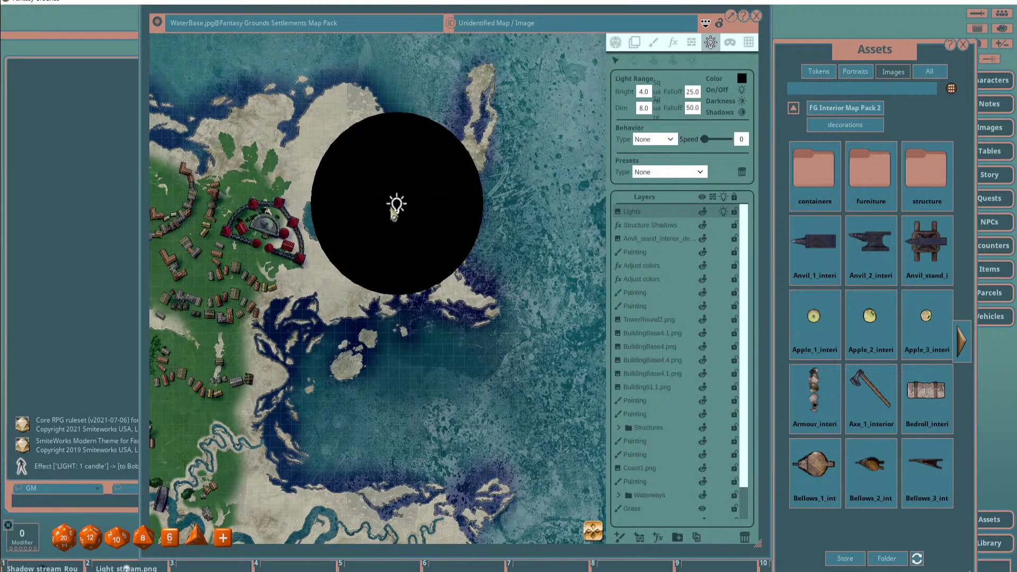
pyautogui.moveTo(397, 215)
pyautogui.mouseDown()
pyautogui.moveTo(368, 187)
pyautogui.moveTo(385, 207)
pyautogui.mouseUp()
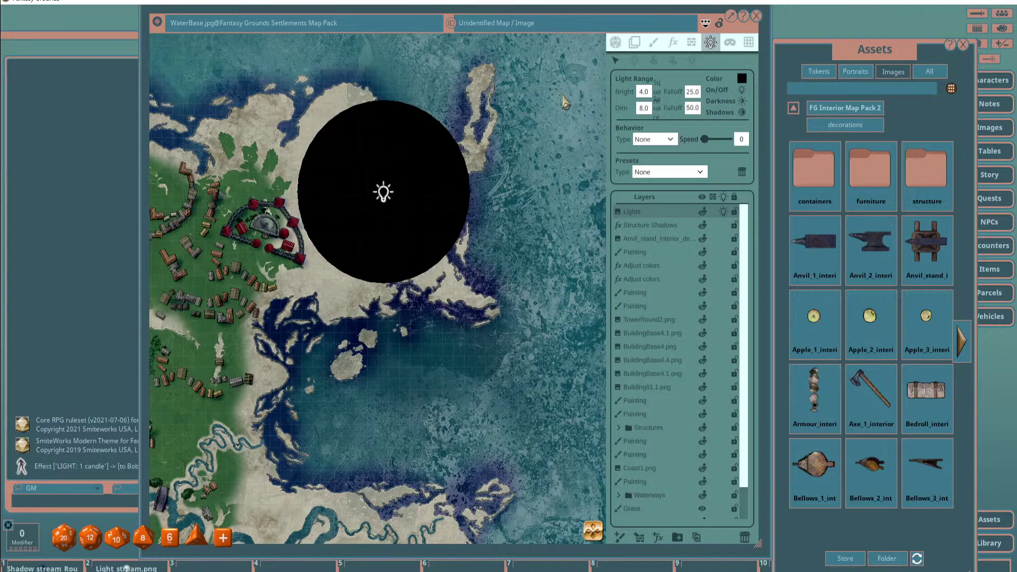
pyautogui.moveTo(383, 195)
pyautogui.mouseDown()
pyautogui.moveTo(372, 202)
pyautogui.moveTo(387, 206)
pyautogui.mouseUp()
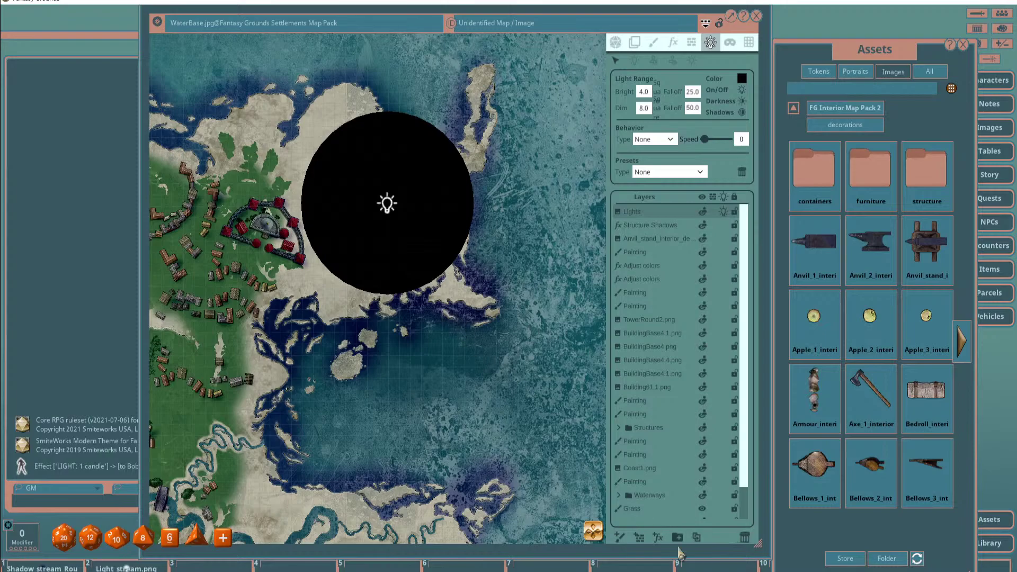
# Delete the Lights layer holding the black light and disable lighting on the map.
pyautogui.click(749, 542)
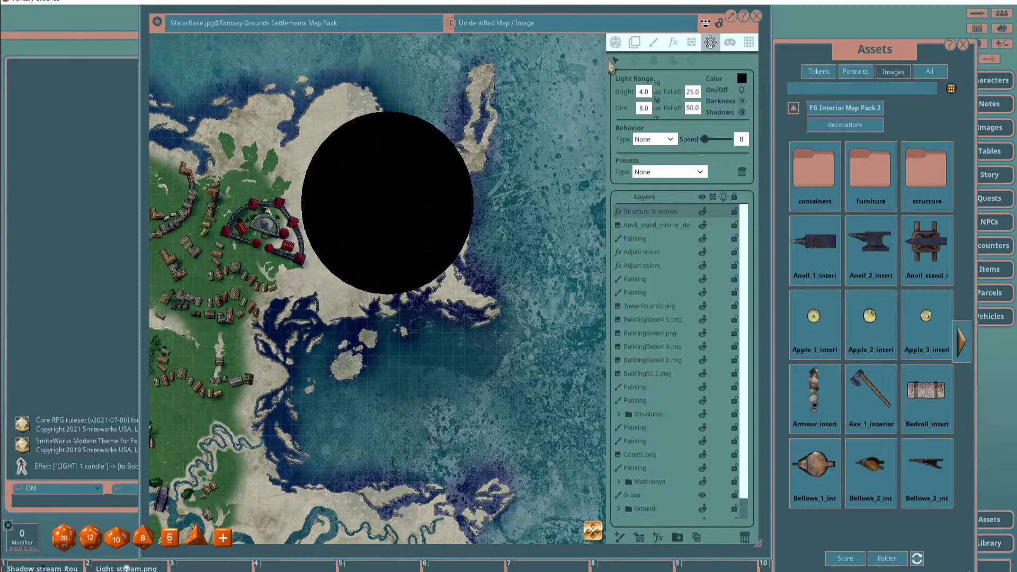
pyautogui.scroll(-5, 431, 171)
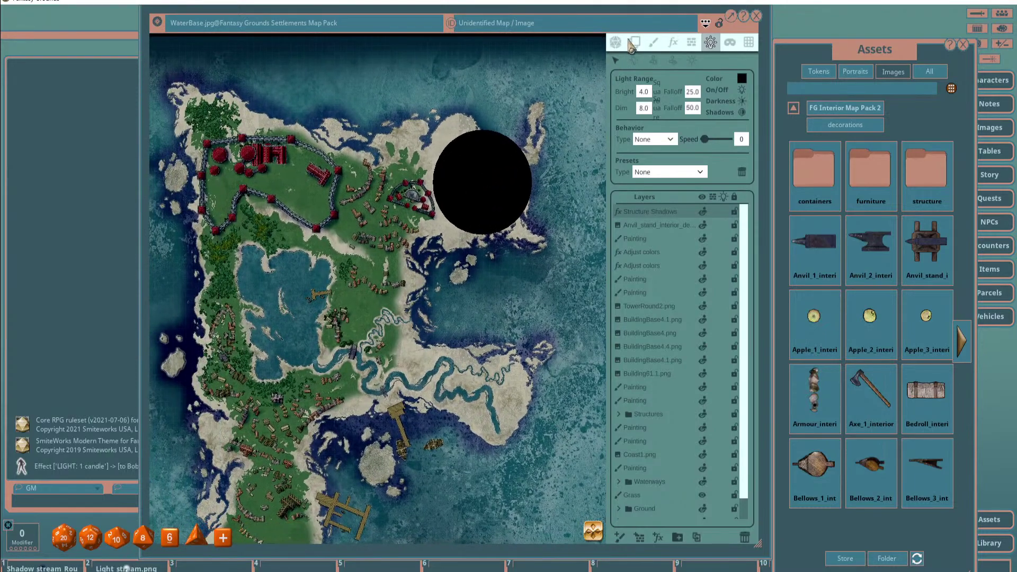
pyautogui.click(615, 42)
pyautogui.click(742, 119)
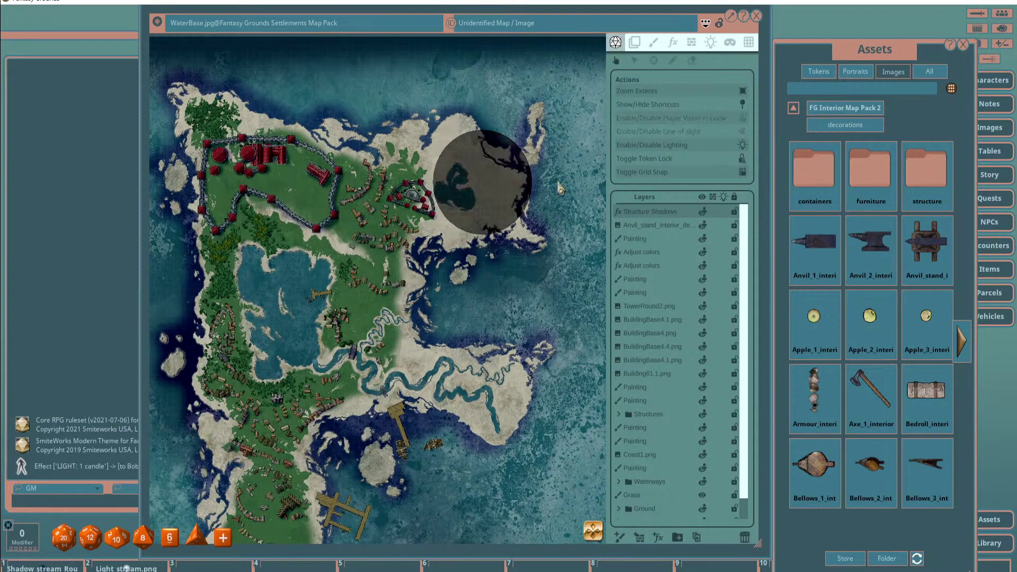
pyautogui.click(742, 145)
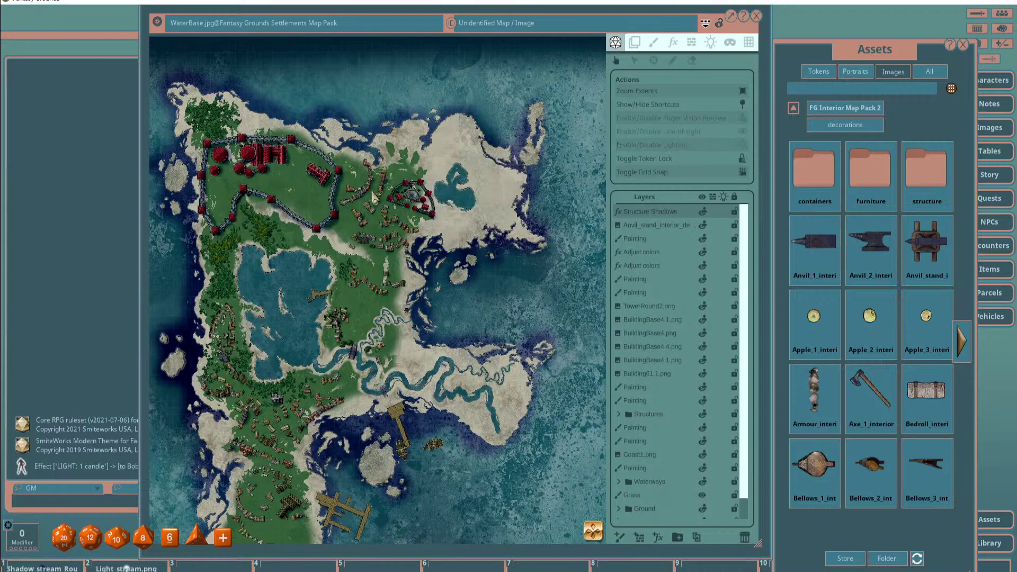
pyautogui.moveTo(374, 197); pyautogui.dragTo(386, 180)
pyautogui.scroll(-1, 385, 180)
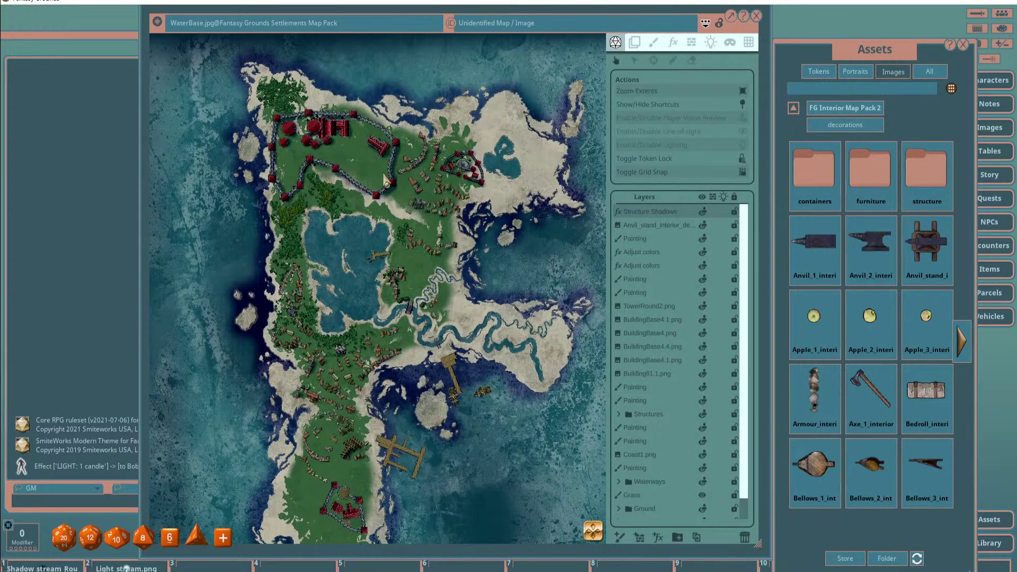
# Find Vignette.png among the FG Settlements Map Pack effects and place it at the map's northwest corner.
pyautogui.click(835, 108)
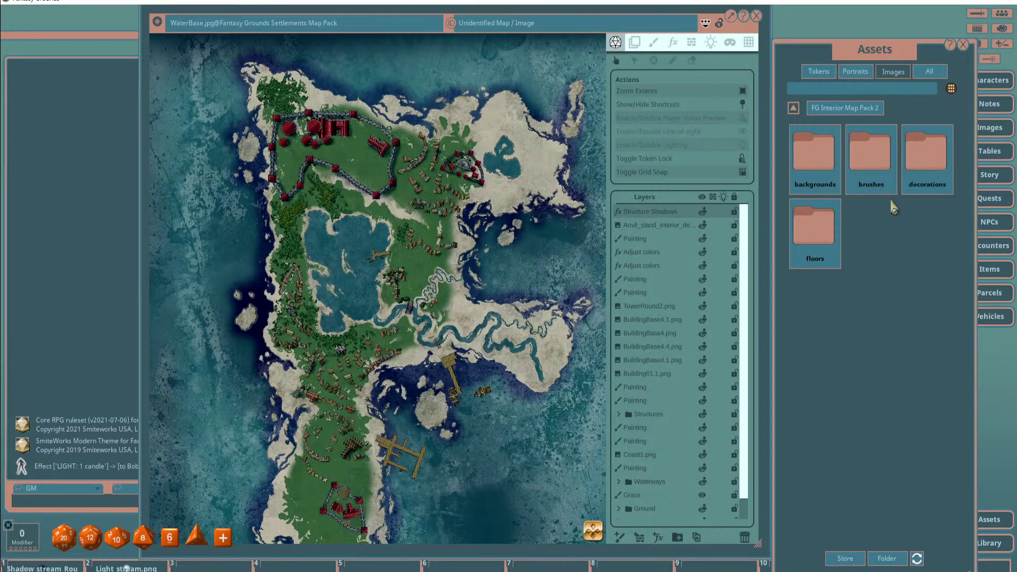
pyautogui.scroll(-2, 390, 283)
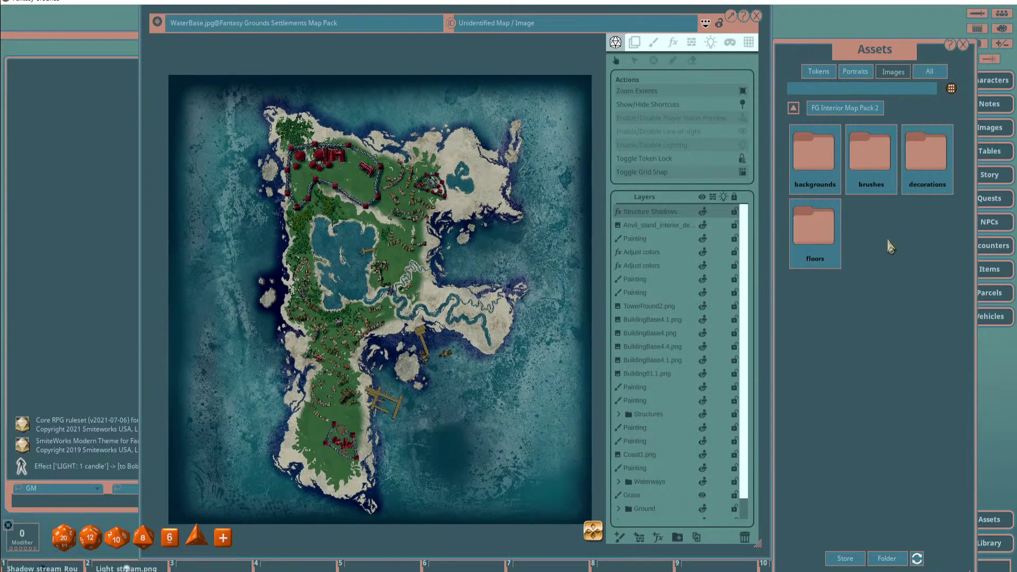
pyautogui.click(794, 109)
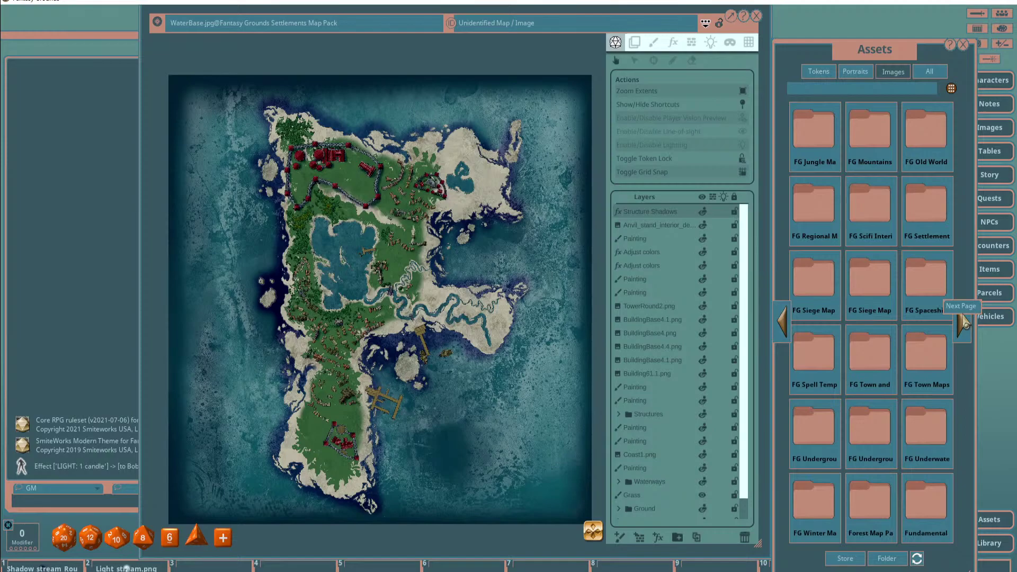
pyautogui.click(932, 200)
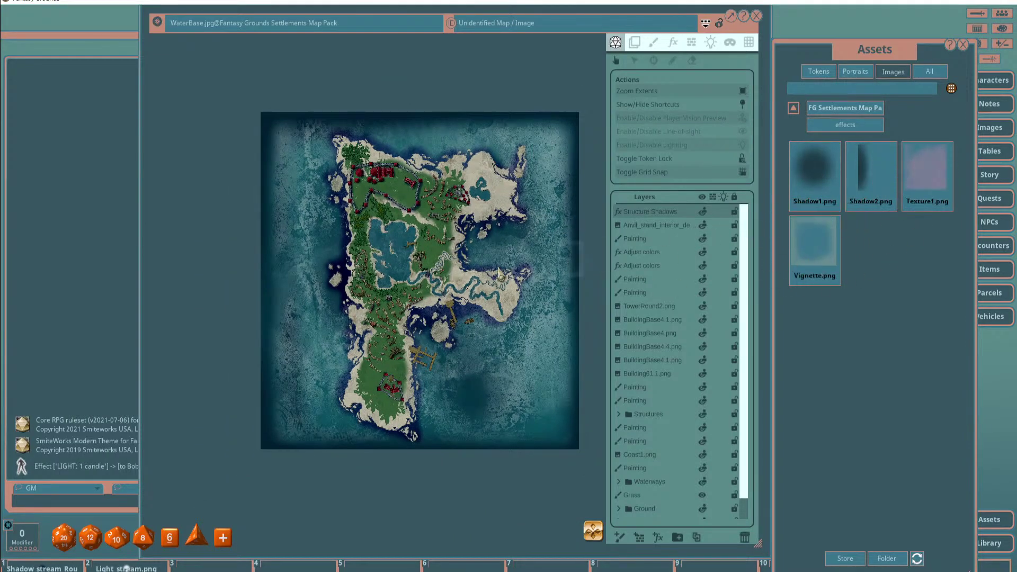
pyautogui.moveTo(425, 285); pyautogui.dragTo(424, 281)
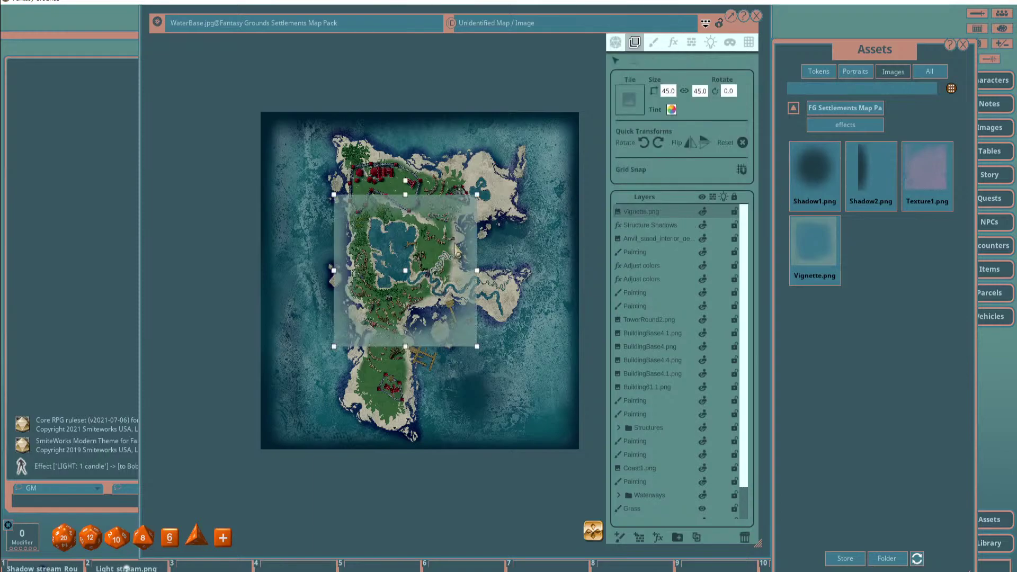
pyautogui.moveTo(462, 250); pyautogui.dragTo(382, 167)
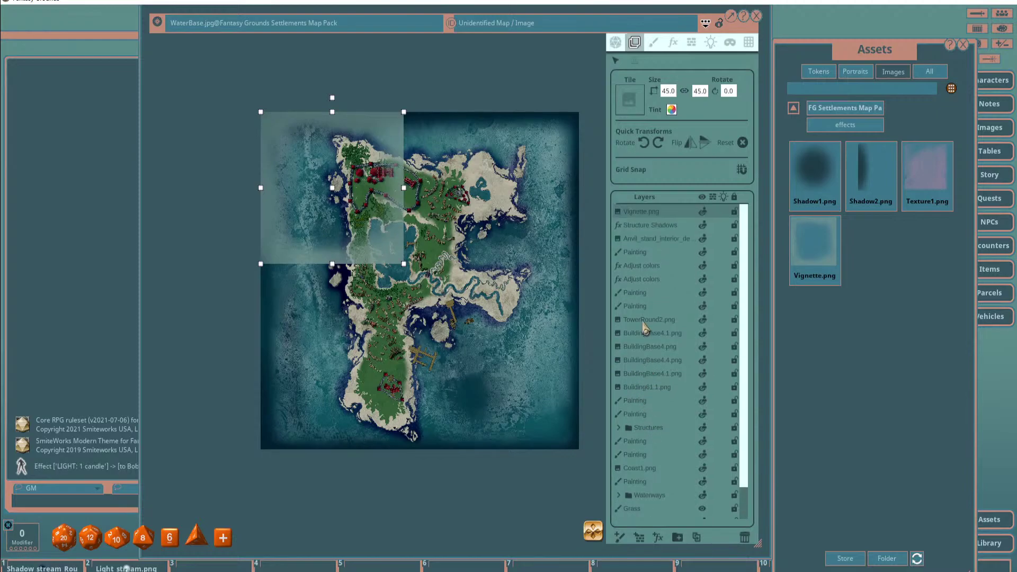
# Set the vignette's size to 100 and move it to cover the whole map.
pyautogui.click(668, 90)
pyautogui.write('100')
pyautogui.press('Return')
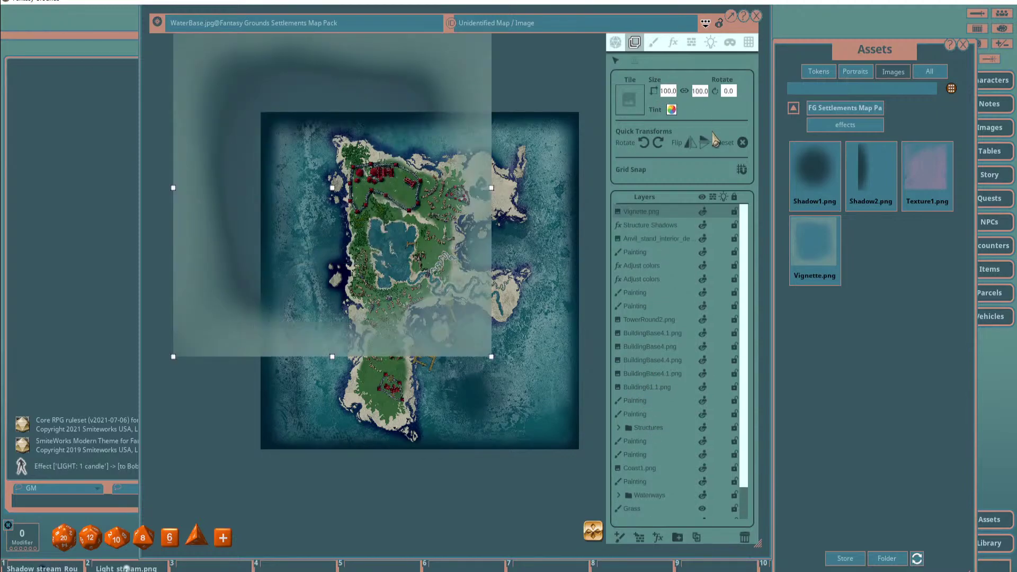
pyautogui.moveTo(470, 72); pyautogui.dragTo(534, 156)
pyautogui.scroll(2, 522, 193)
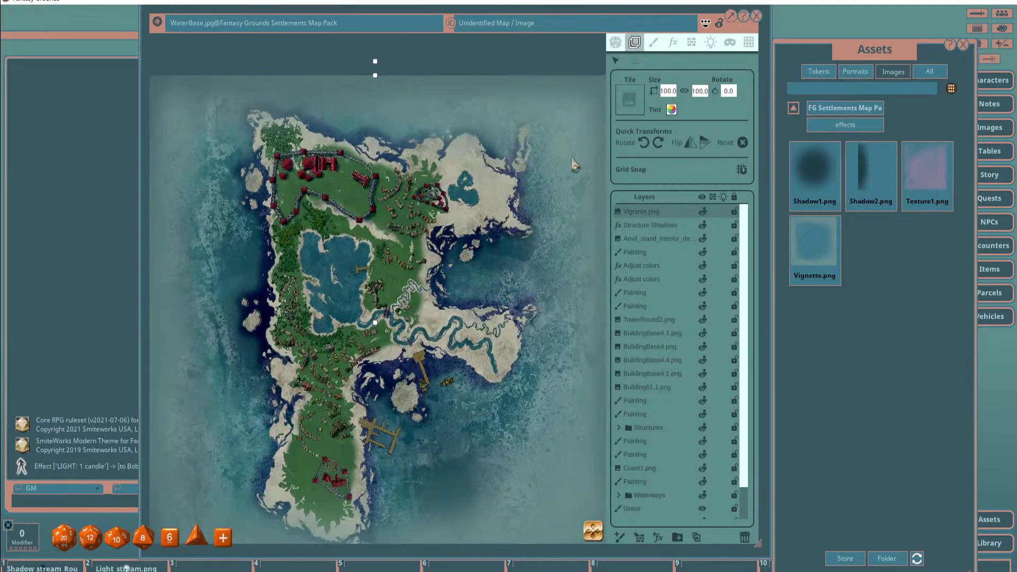
pyautogui.scroll(-2, 588, 151)
pyautogui.scroll(1, 563, 125)
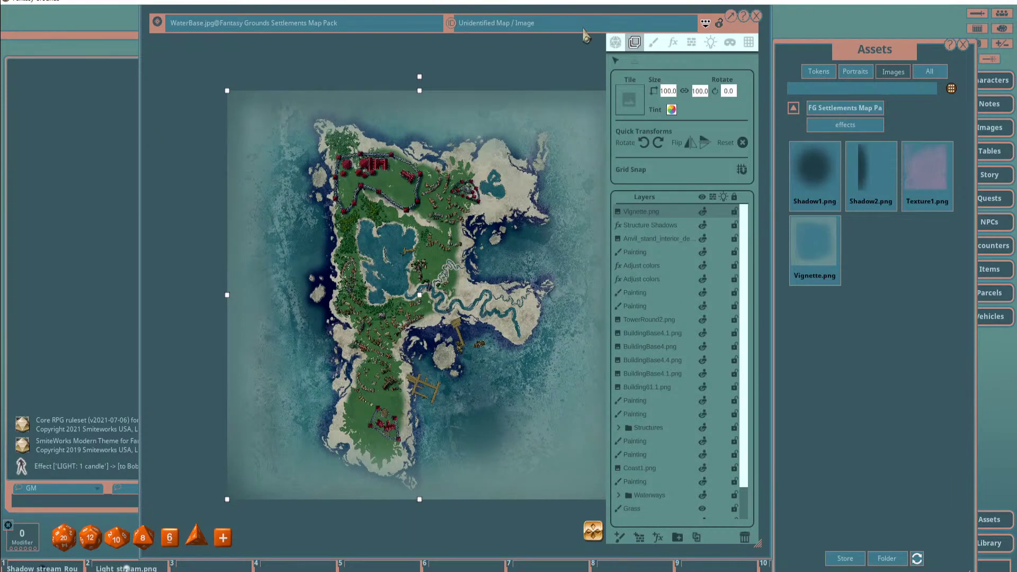
# Tint the vignette nearly black at full opacity to darken the map's edges.
pyautogui.click(671, 109)
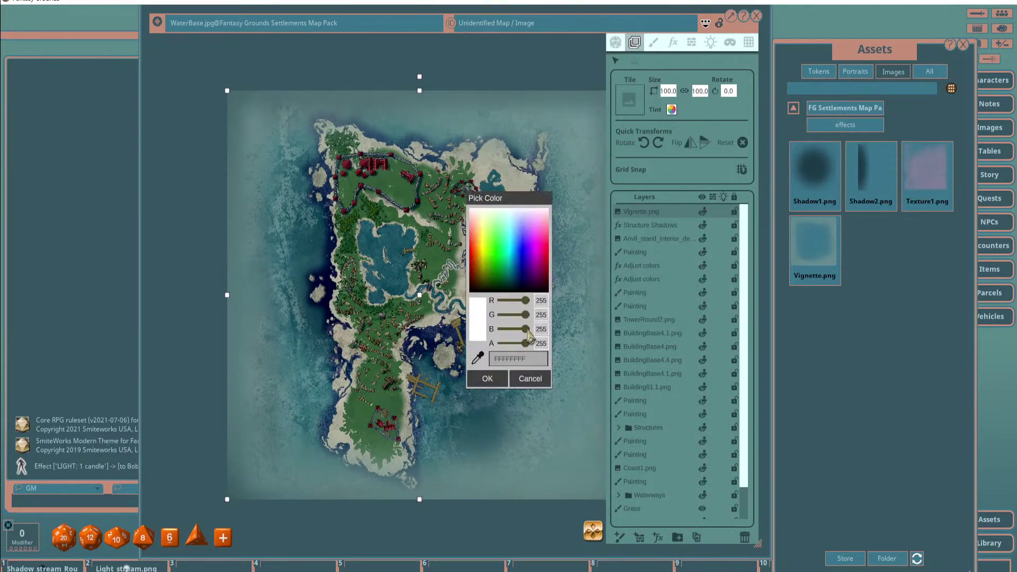
pyautogui.moveTo(527, 329); pyautogui.dragTo(501, 301)
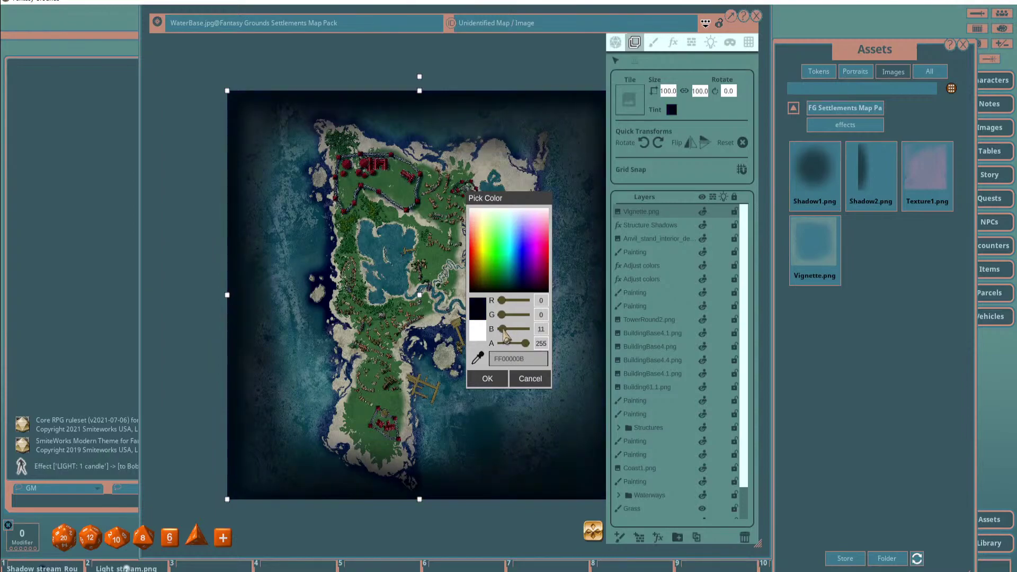
pyautogui.click(487, 379)
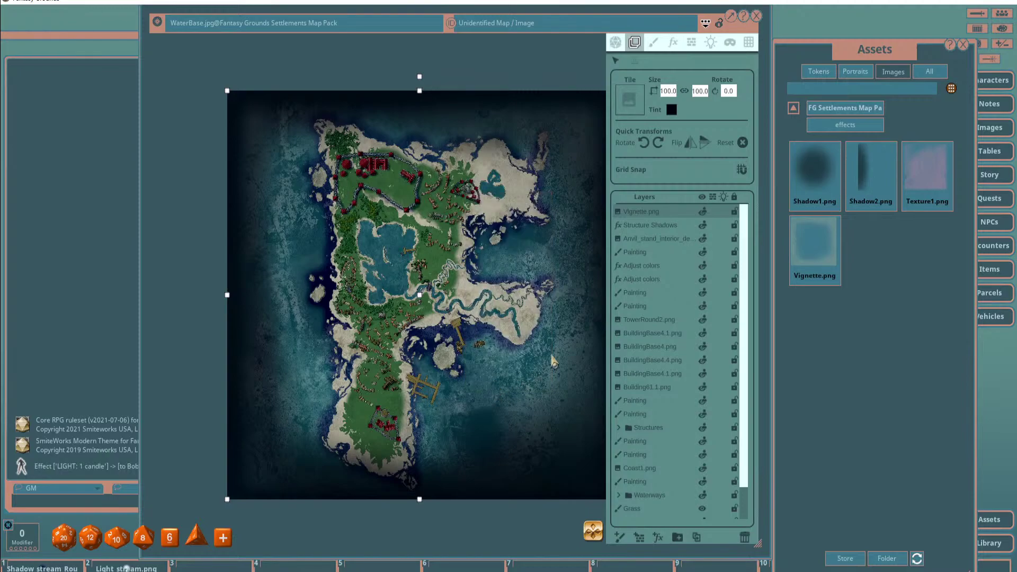
pyautogui.scroll(-1, 526, 263)
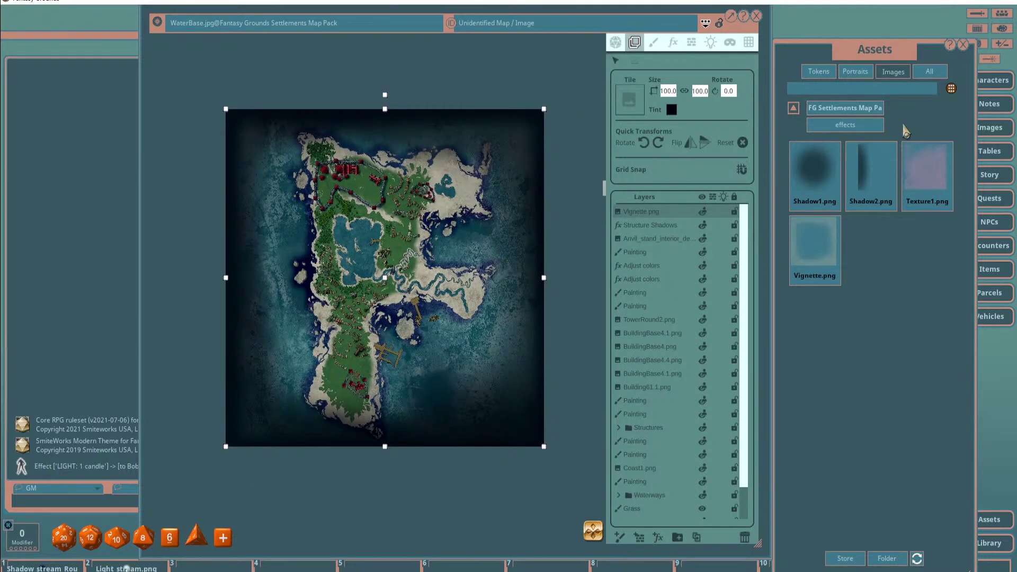
# Open the Decor folder in the same pack's decorations and place the gold COmpassRose.png in the southeastern sea.
pyautogui.click(863, 108)
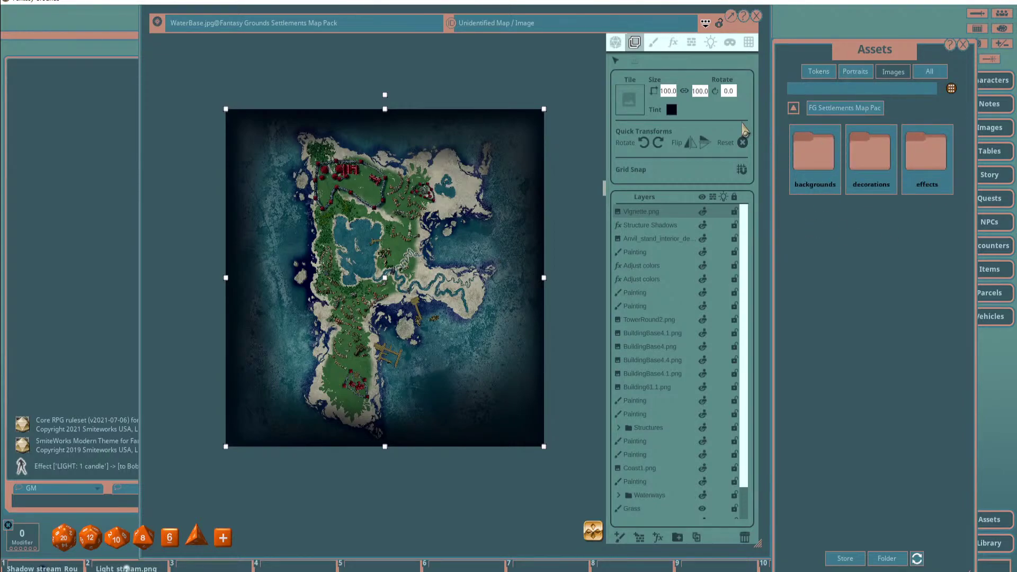
pyautogui.scroll(2, 426, 288)
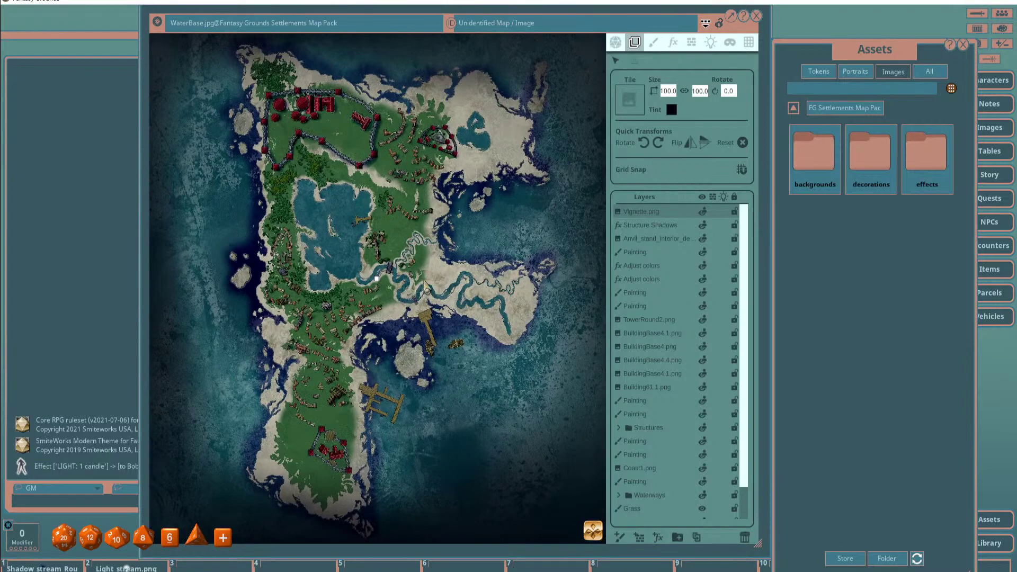
pyautogui.scroll(-2, 425, 288)
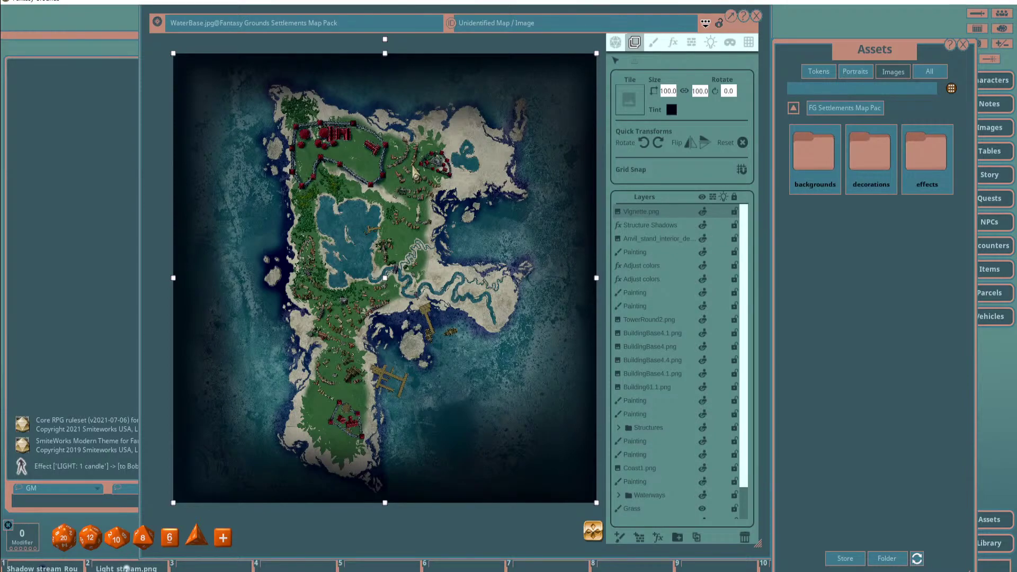
pyautogui.click(871, 153)
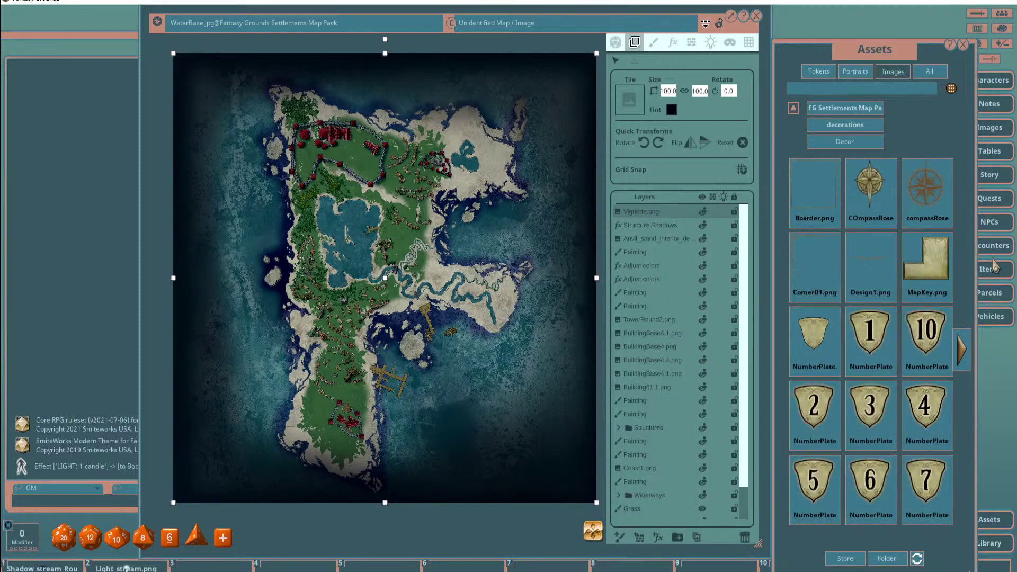
pyautogui.moveTo(870, 186); pyautogui.dragTo(549, 424)
pyautogui.scroll(6, 570, 468)
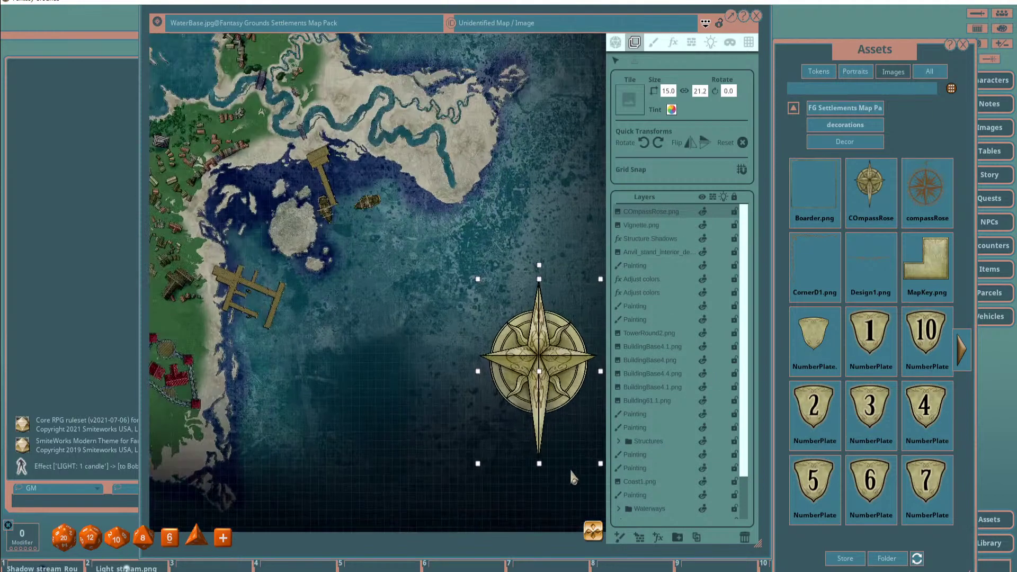
# Place compassRose2.png in the open sea west of the gold compass rose.
pyautogui.scroll(-4, 572, 469)
pyautogui.moveTo(920, 200); pyautogui.dragTo(448, 349)
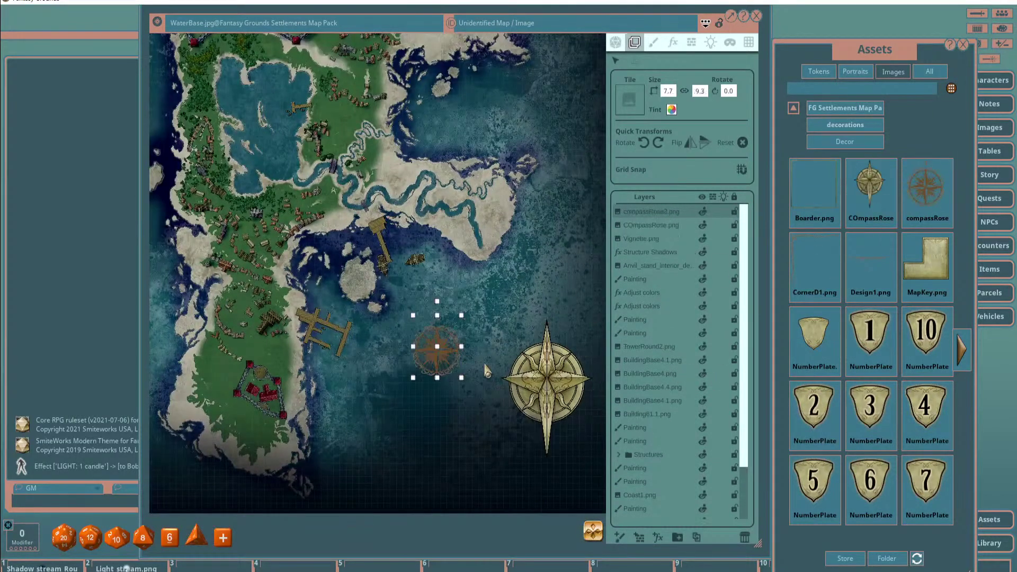
pyautogui.scroll(5, 448, 349)
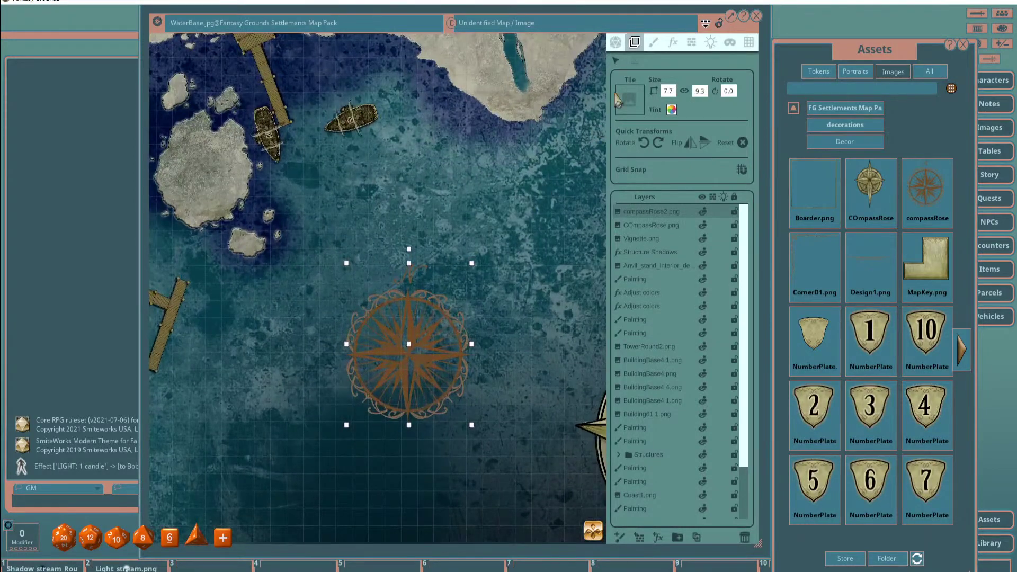
pyautogui.click(616, 43)
pyautogui.scroll(-4, 380, 403)
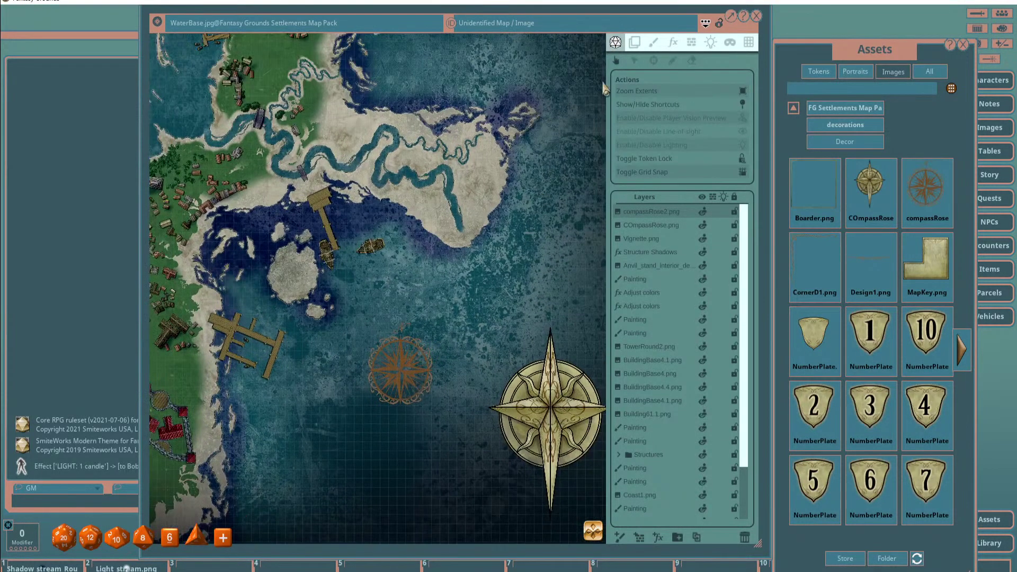
# Tint the second compass rose dark translucent blue with R 0, G 0, B 73 and A 182.
pyautogui.click(634, 43)
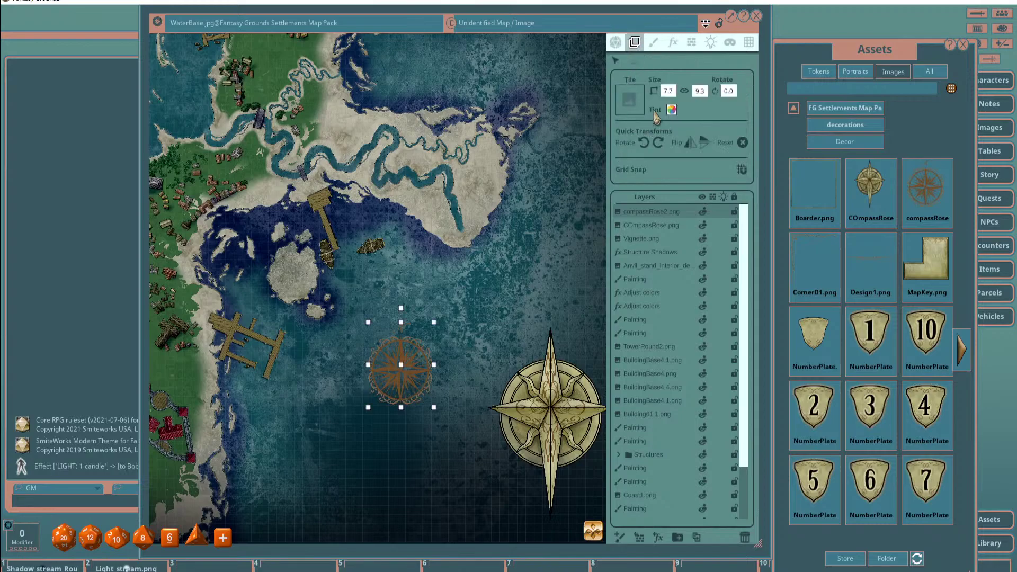
pyautogui.click(672, 109)
pyautogui.moveTo(525, 329)
pyautogui.mouseDown()
pyautogui.moveTo(512, 329)
pyautogui.moveTo(517, 302)
pyautogui.moveTo(477, 314)
pyautogui.moveTo(500, 314)
pyautogui.moveTo(520, 348)
pyautogui.mouseUp()
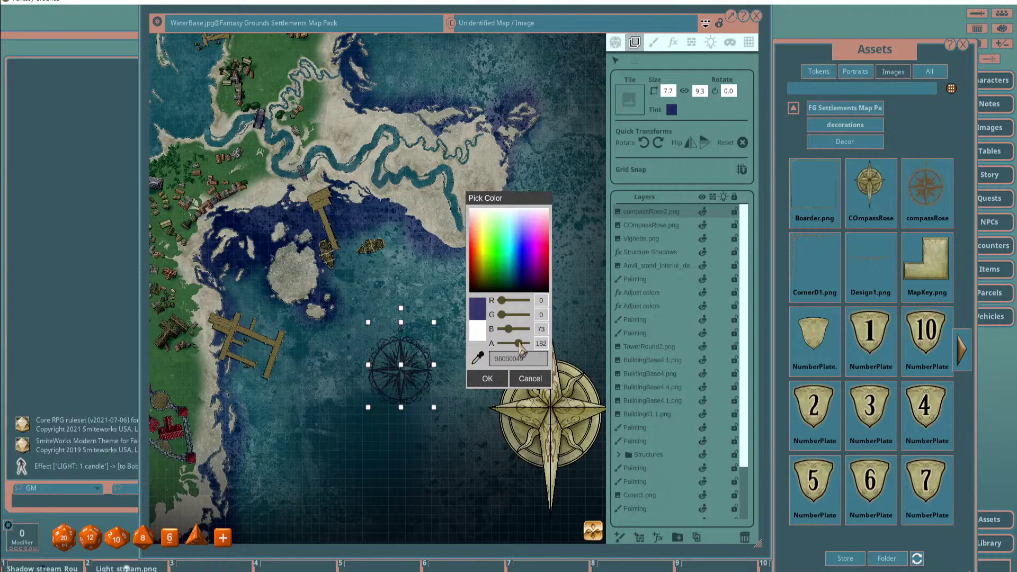
pyautogui.scroll(-5, 424, 334)
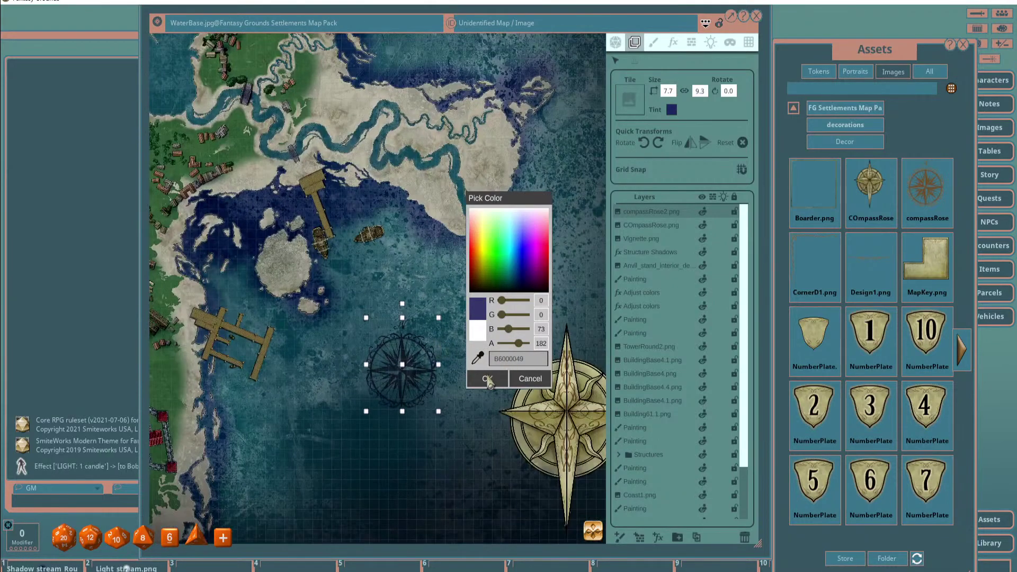
pyautogui.press('Return')
# Enlarge the dark compass rose to about 15.7 by 19.1 and move it right beside the gold one.
pyautogui.moveTo(456, 342); pyautogui.dragTo(456, 308)
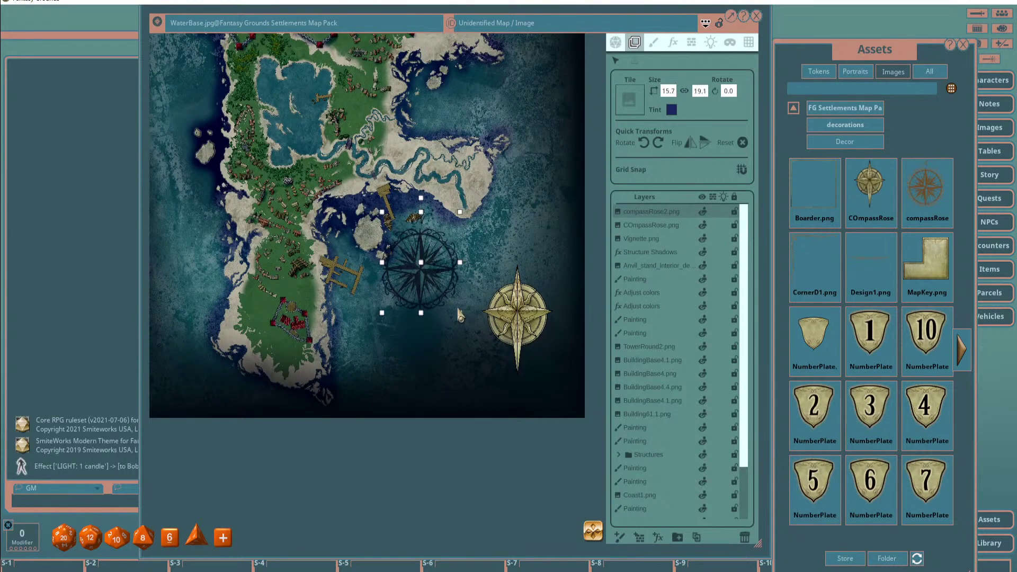
pyautogui.moveTo(432, 274); pyautogui.dragTo(456, 323)
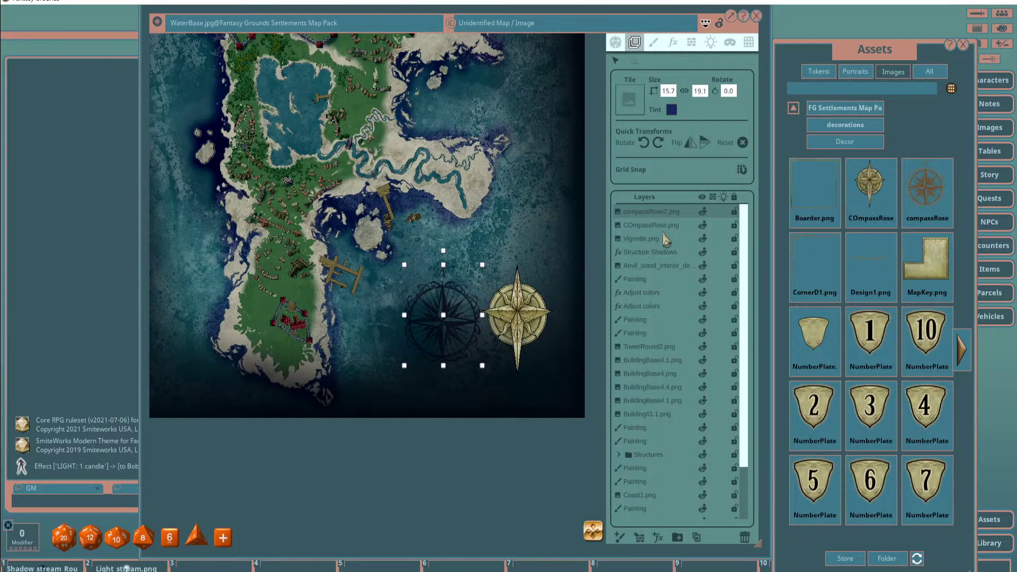
# Try the CornerD1.png ornament on the sandy eastern peninsula and delete it.
pyautogui.moveTo(815, 265); pyautogui.dragTo(463, 200)
pyautogui.scroll(3, 465, 202)
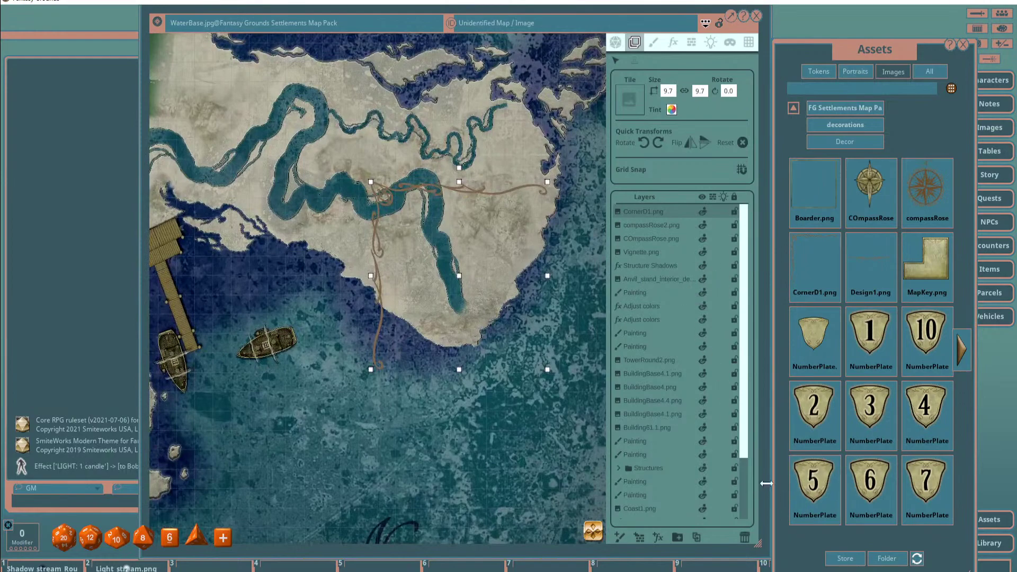
pyautogui.click(744, 537)
pyautogui.scroll(-3, 484, 180)
pyautogui.scroll(-1, 485, 180)
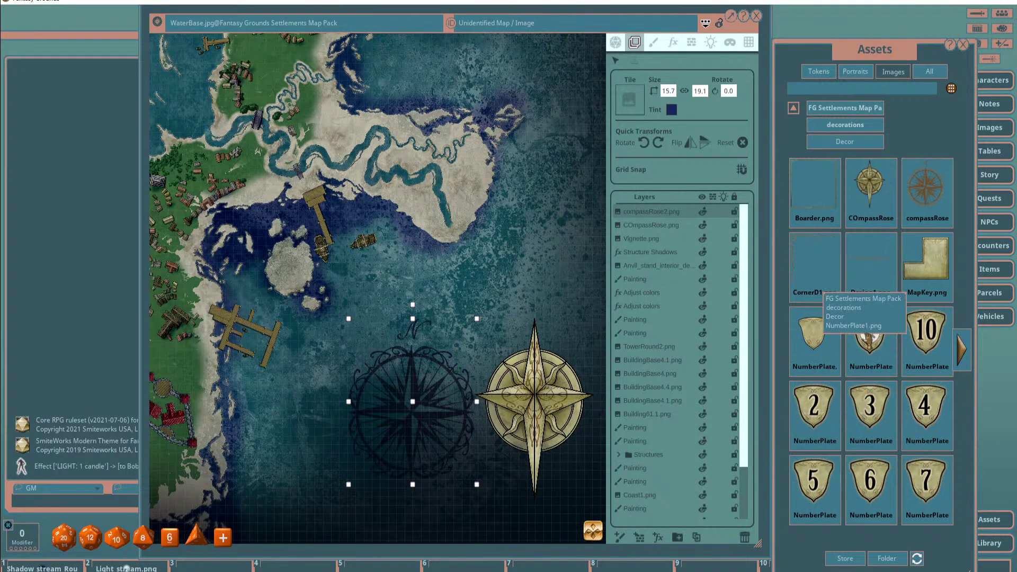
# Place NumberPlate1.png on the south shore of the eastern peninsula, beside the river's end.
pyautogui.moveTo(869, 339); pyautogui.dragTo(416, 206)
pyautogui.scroll(2, 416, 206)
pyautogui.scroll(2, 415, 207)
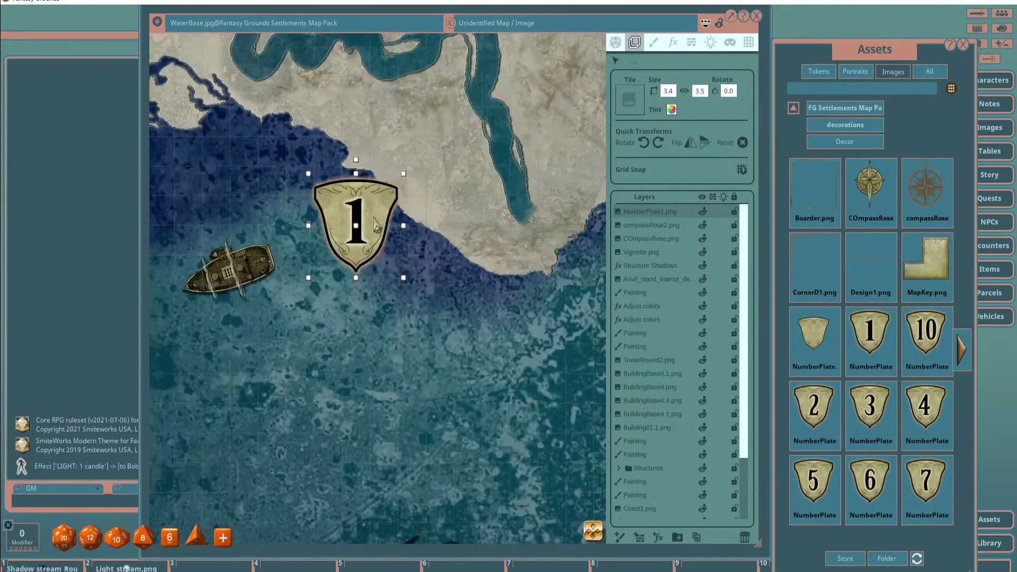
pyautogui.moveTo(351, 217); pyautogui.dragTo(407, 185)
pyautogui.scroll(-2, 480, 260)
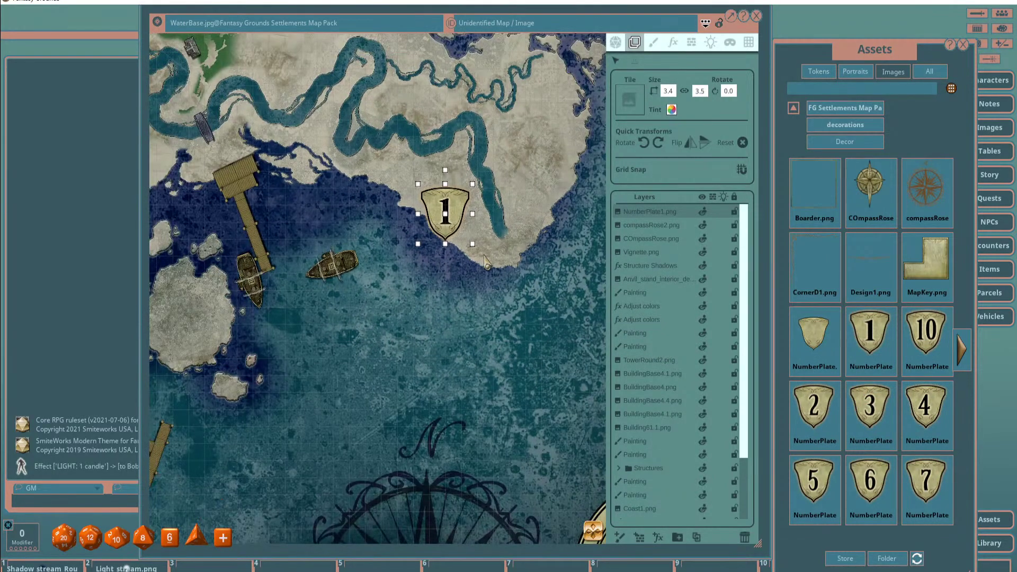
# Try the number 1 plate beside the long pier on the south bay and delete it.
pyautogui.scroll(-3, 484, 259)
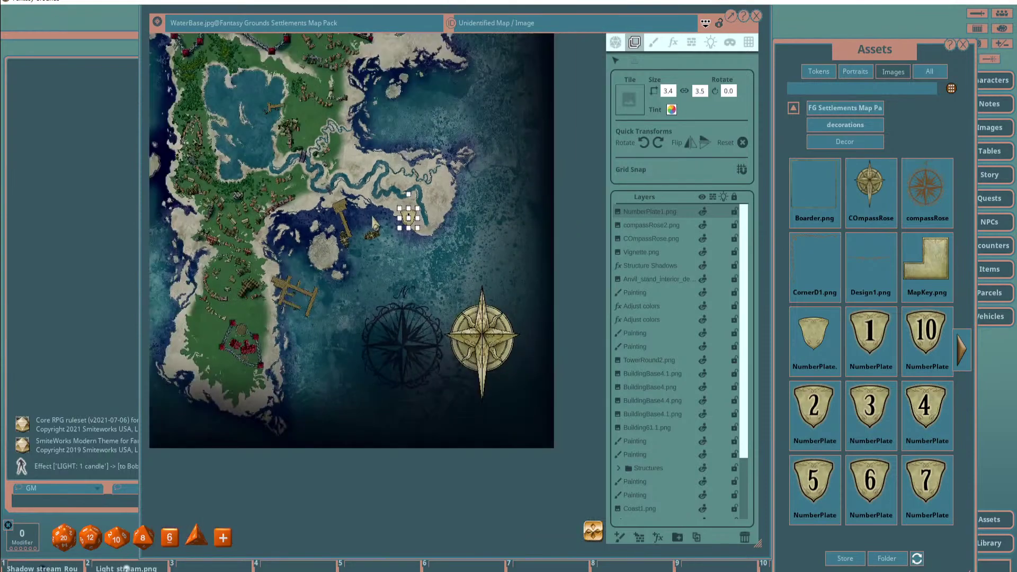
pyautogui.scroll(1, 469, 206)
pyautogui.moveTo(491, 214)
pyautogui.mouseDown()
pyautogui.moveTo(311, 200)
pyautogui.moveTo(454, 210)
pyautogui.moveTo(495, 233)
pyautogui.mouseUp()
pyautogui.scroll(2, 334, 201)
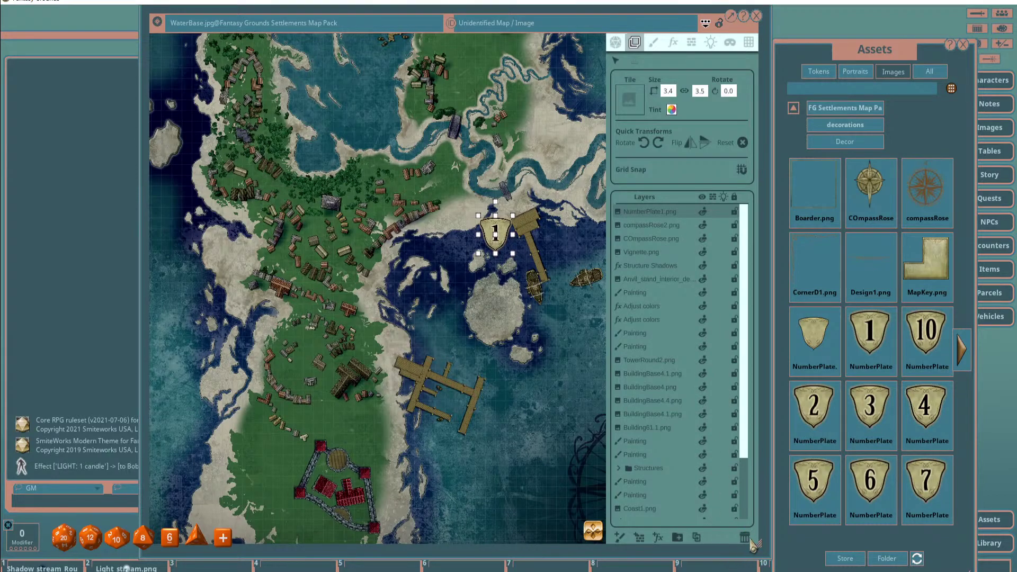
# Try the blank NumberPlate.png shield over the southern harbour and delete it.
pyautogui.moveTo(813, 333); pyautogui.dragTo(566, 297)
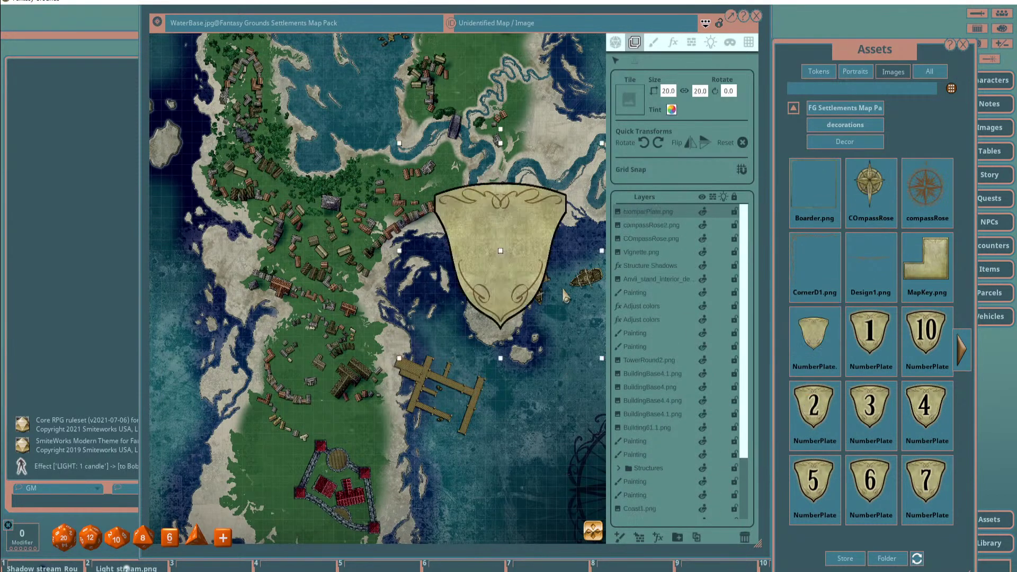
pyautogui.scroll(2, 561, 278)
pyautogui.scroll(-2, 561, 273)
pyautogui.scroll(1, 476, 254)
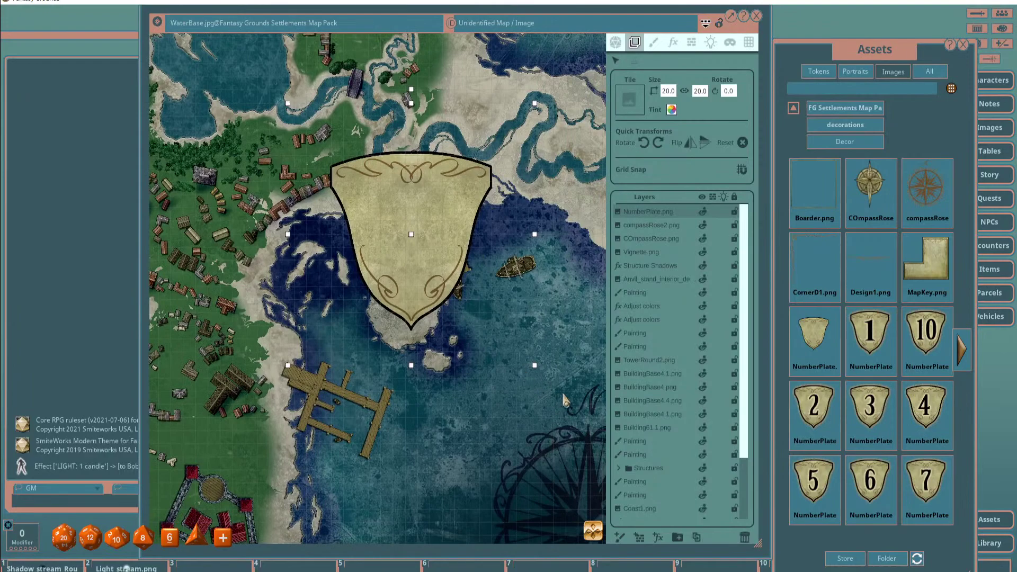
pyautogui.click(744, 537)
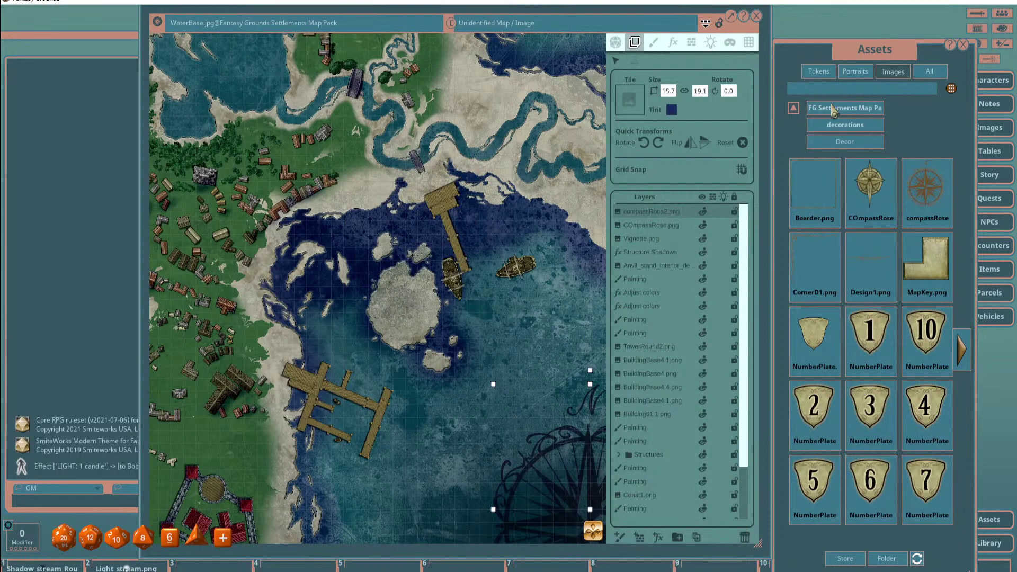
# Browse the FG GM Symbols pack, looking into its base letters and Symbols folders.
pyautogui.click(794, 109)
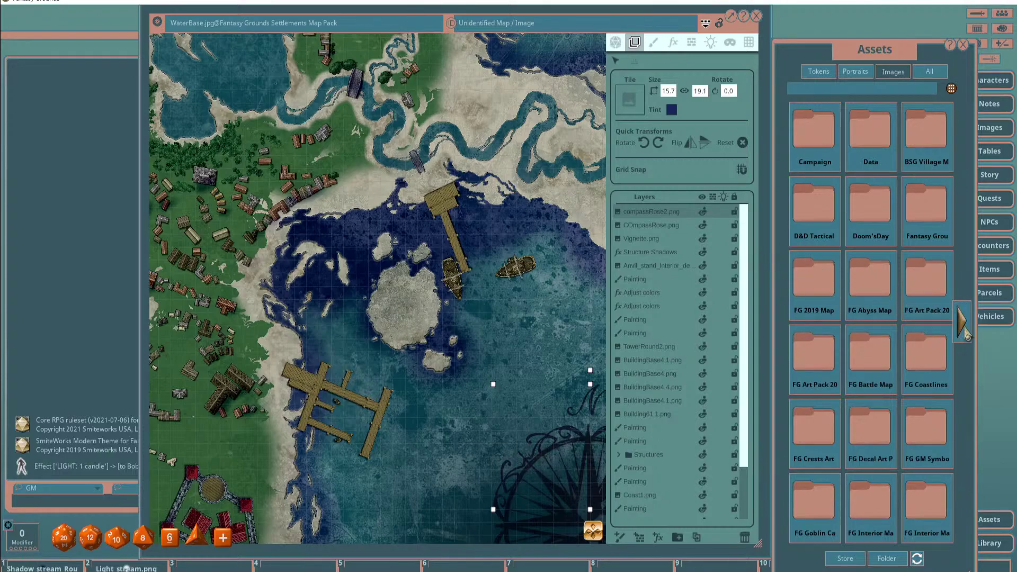
pyautogui.click(916, 462)
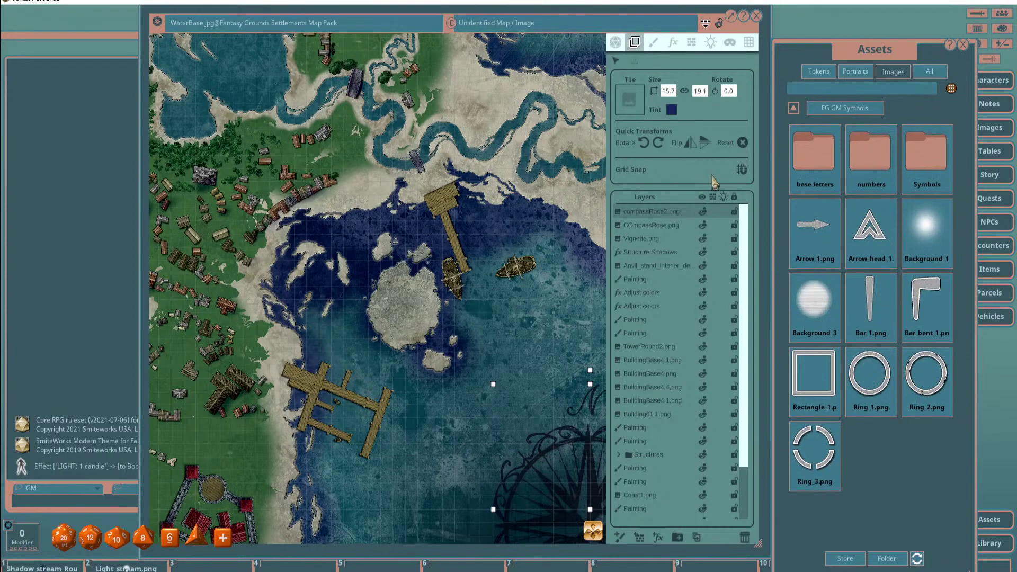
pyautogui.click(814, 151)
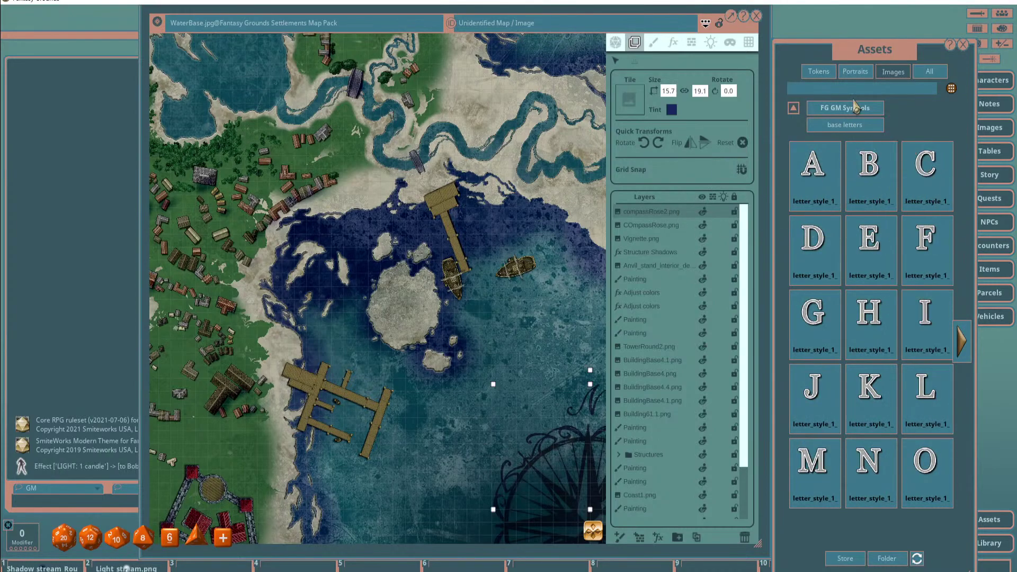
pyautogui.click(853, 126)
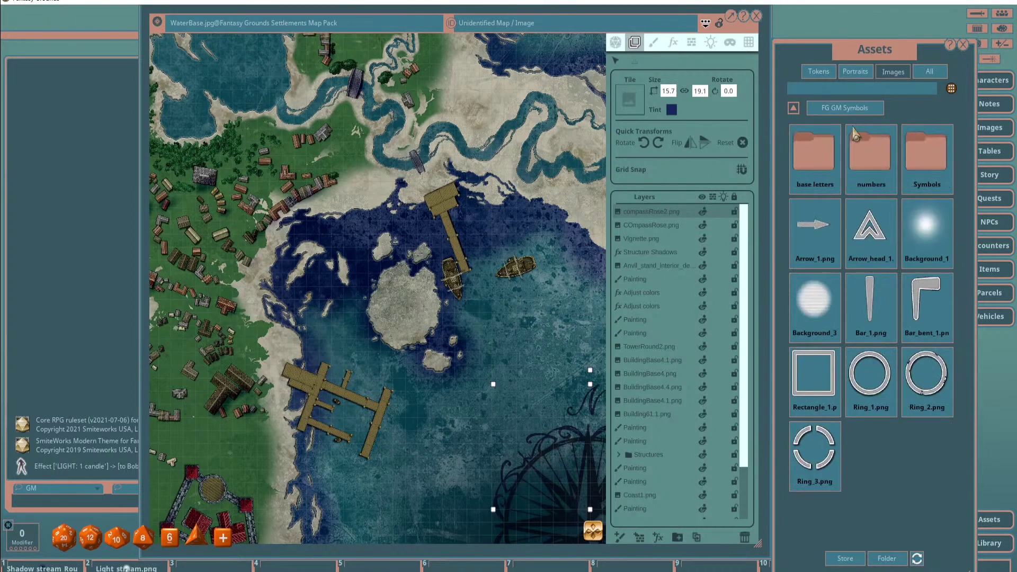
pyautogui.click(926, 151)
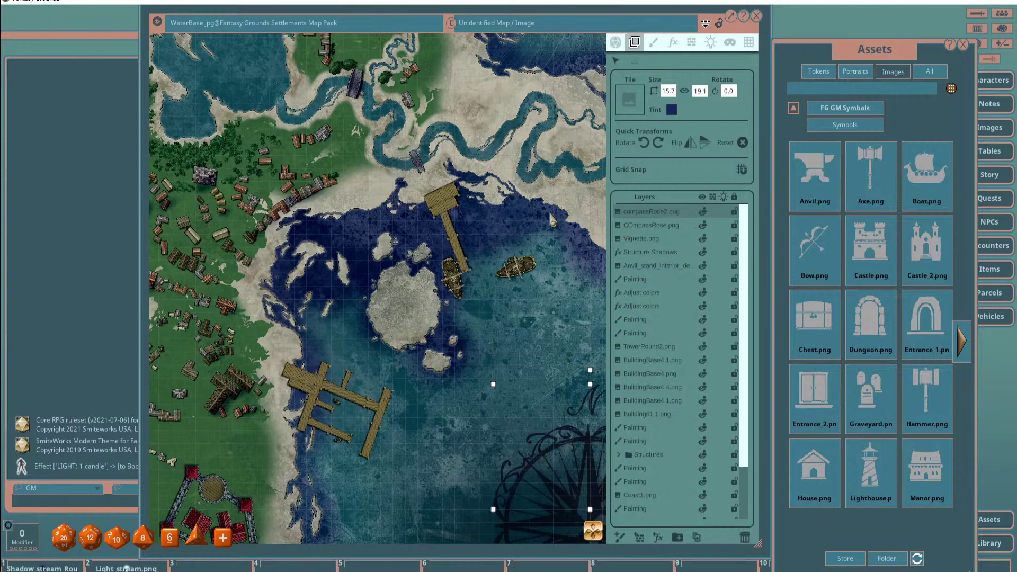
# Try the Anvil.png symbol among the houses near the western coast and delete it.
pyautogui.moveTo(178, 222); pyautogui.dragTo(493, 228)
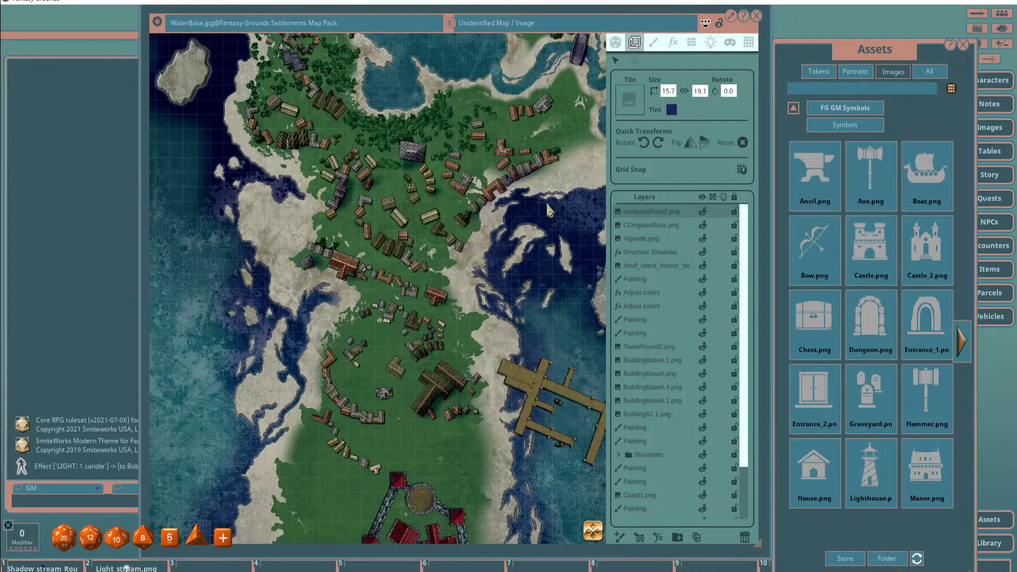
pyautogui.scroll(5, 436, 227)
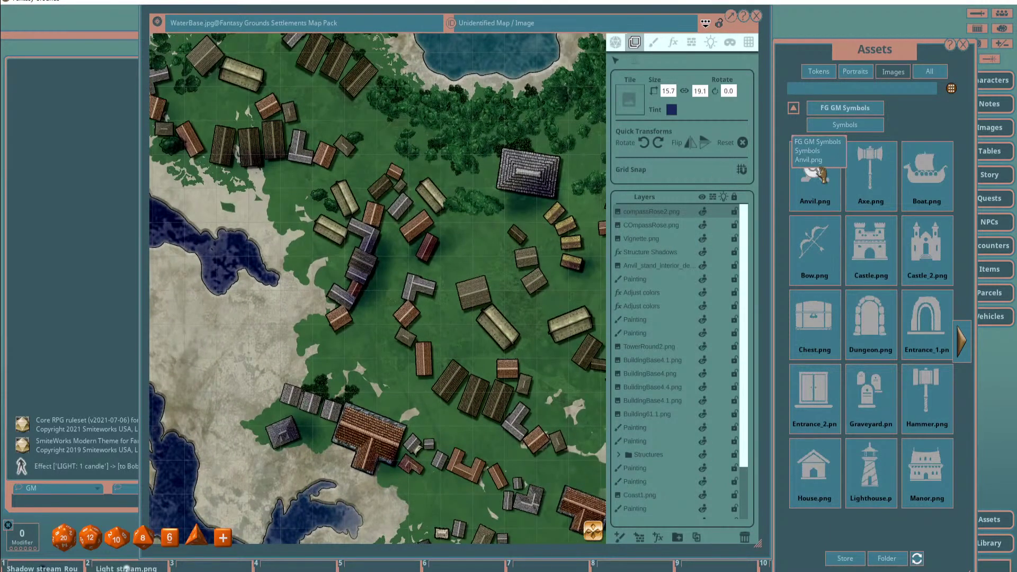
pyautogui.moveTo(815, 173); pyautogui.dragTo(255, 163)
pyautogui.scroll(3, 329, 164)
pyautogui.scroll(-3, 254, 163)
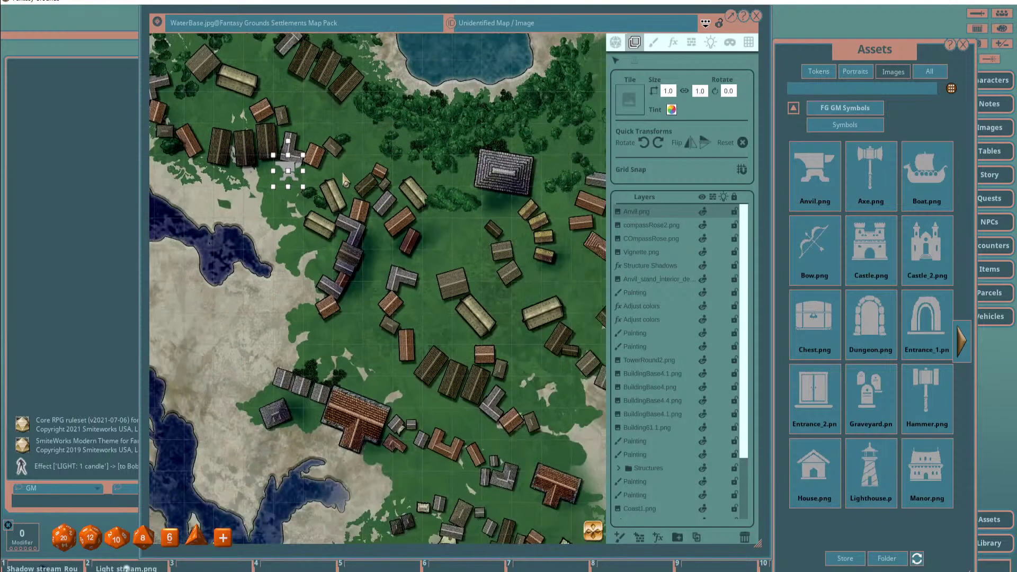
pyautogui.scroll(3, 405, 212)
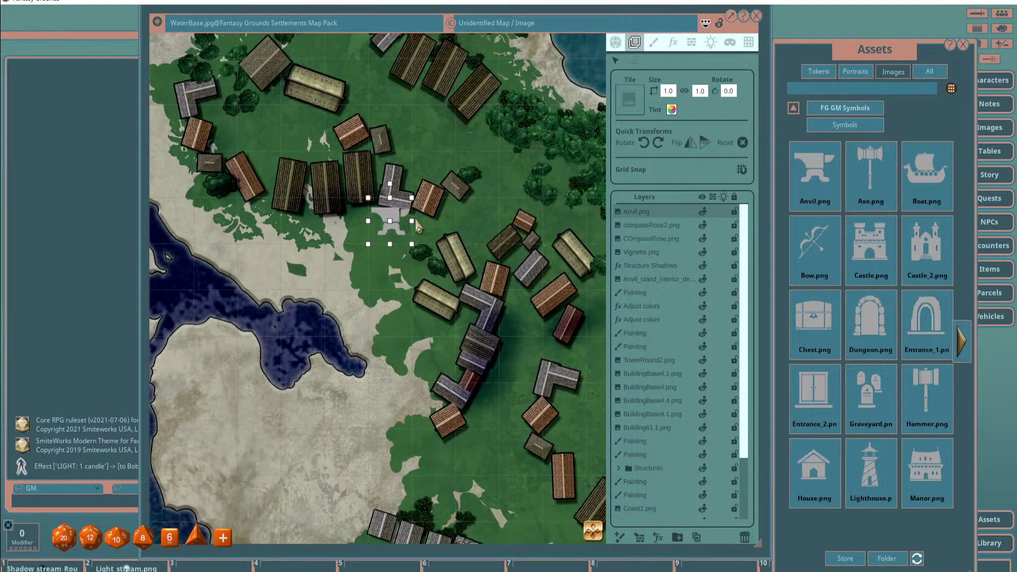
pyautogui.scroll(-3, 397, 222)
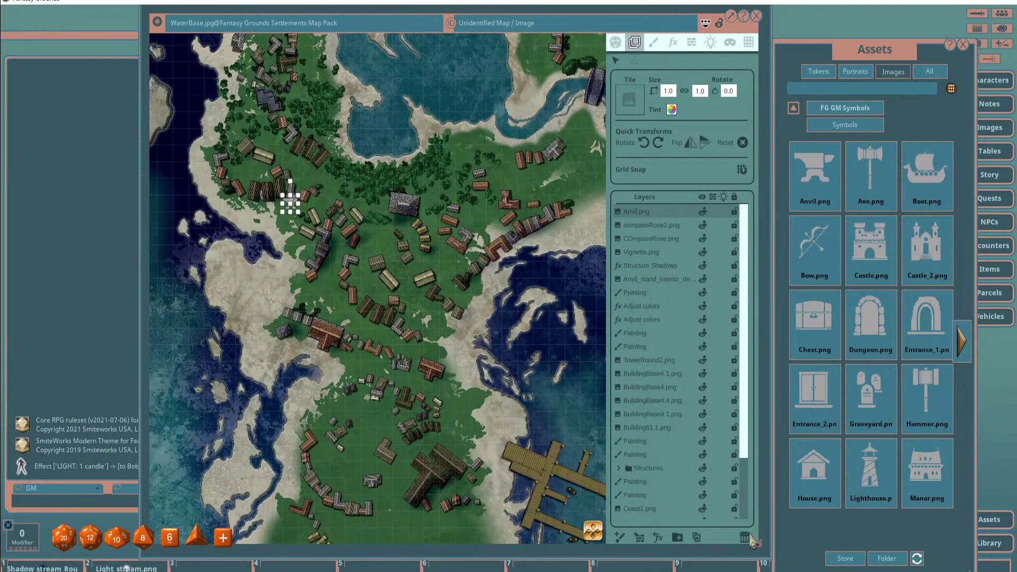
pyautogui.click(745, 537)
pyautogui.scroll(-2, 481, 188)
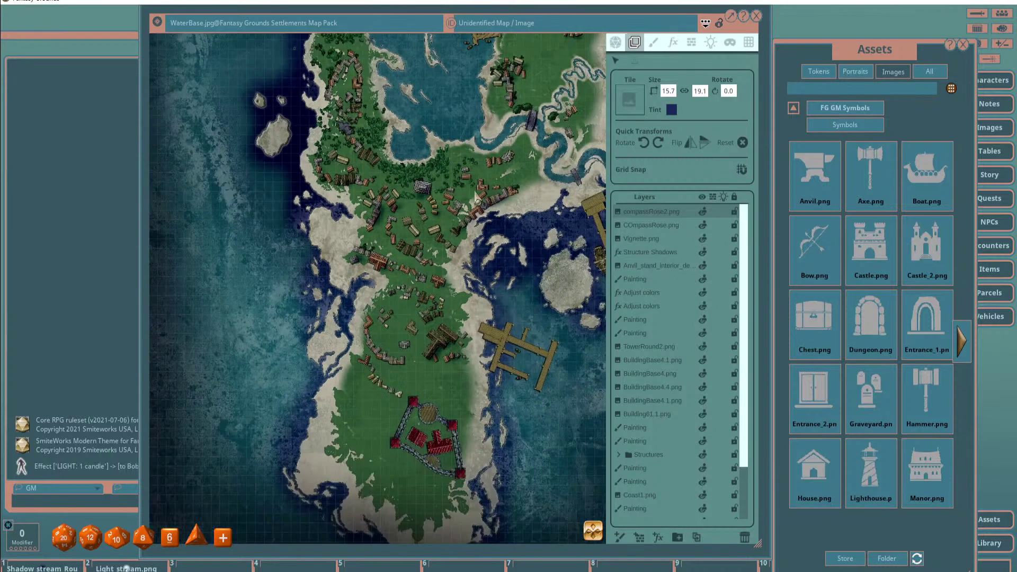
pyautogui.scroll(2, 497, 189)
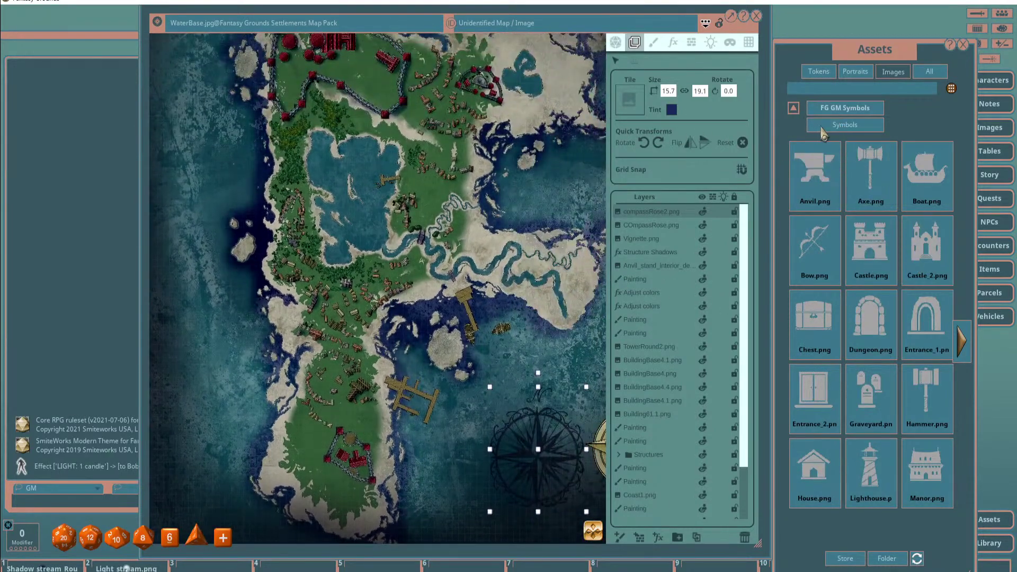
# Open the Land&Water decorations of the FG Settlements Map Pack and filter the assets by "water".
pyautogui.click(832, 108)
pyautogui.click(793, 109)
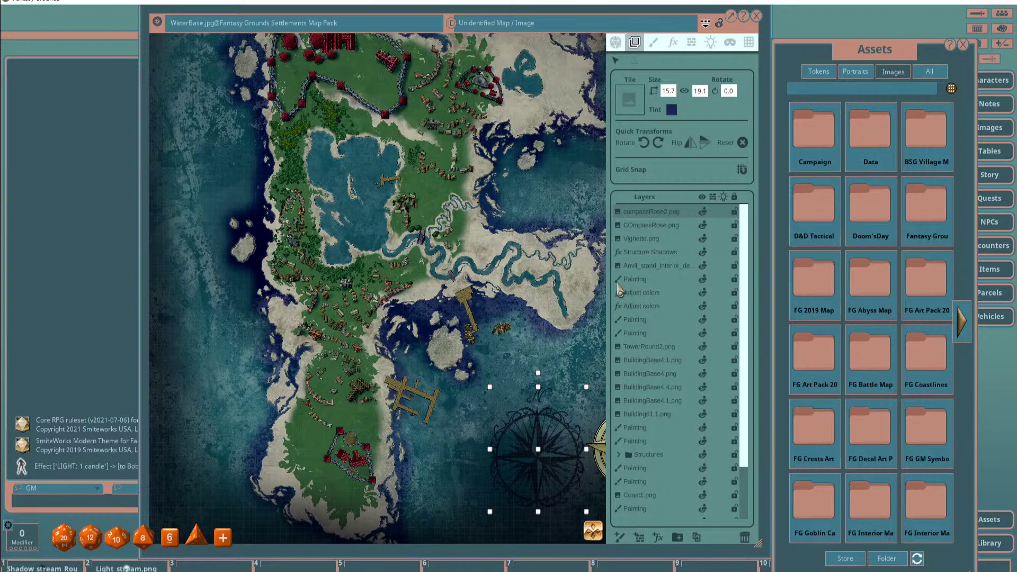
pyautogui.scroll(-5, 379, 169)
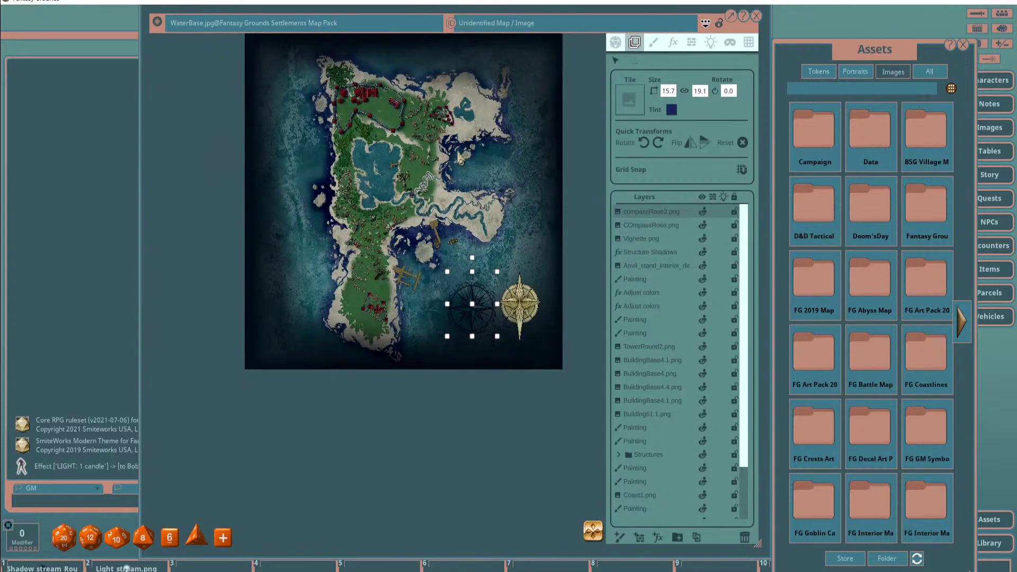
pyautogui.scroll(5, 415, 158)
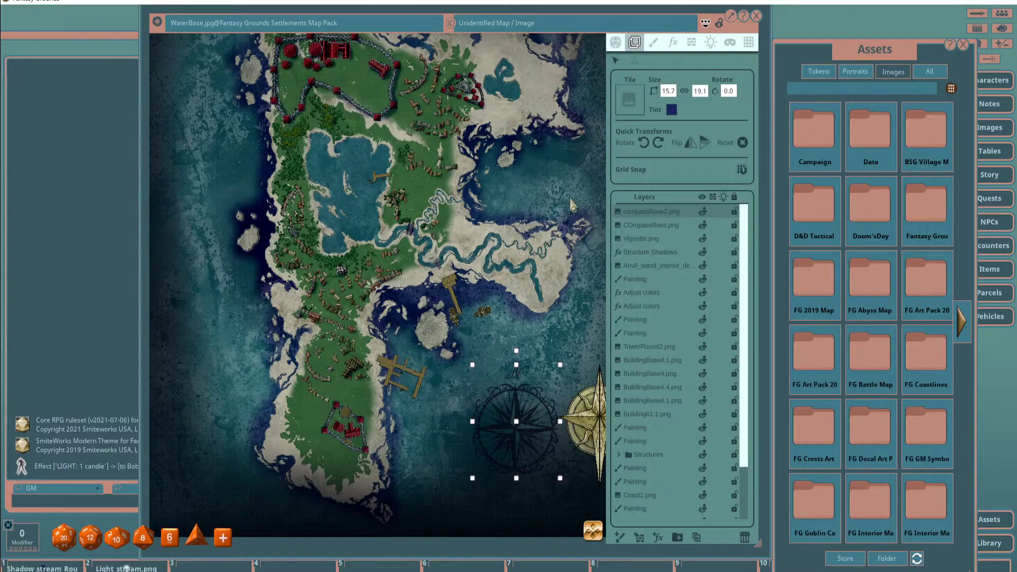
pyautogui.click(963, 322)
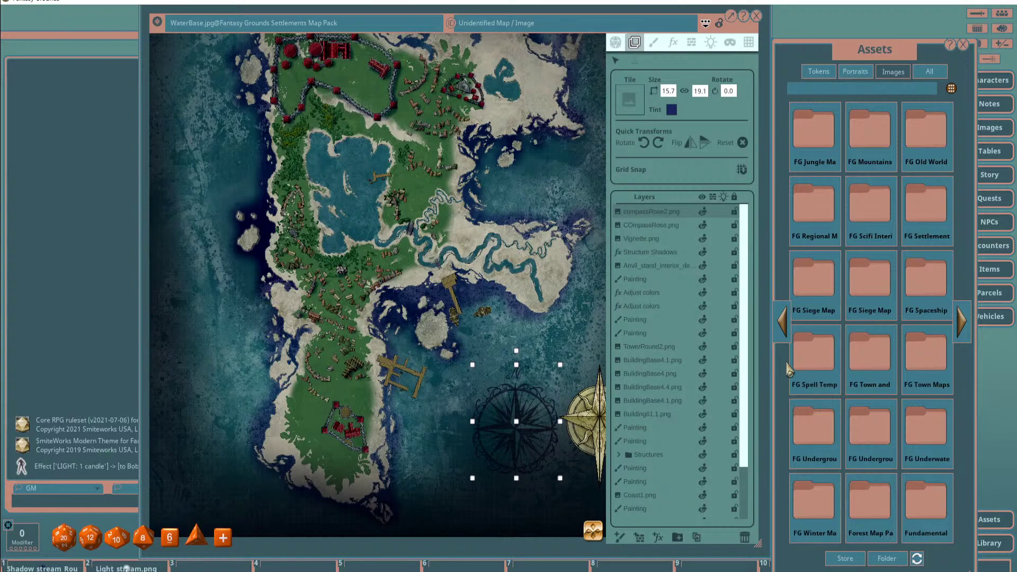
pyautogui.click(926, 210)
pyautogui.click(882, 183)
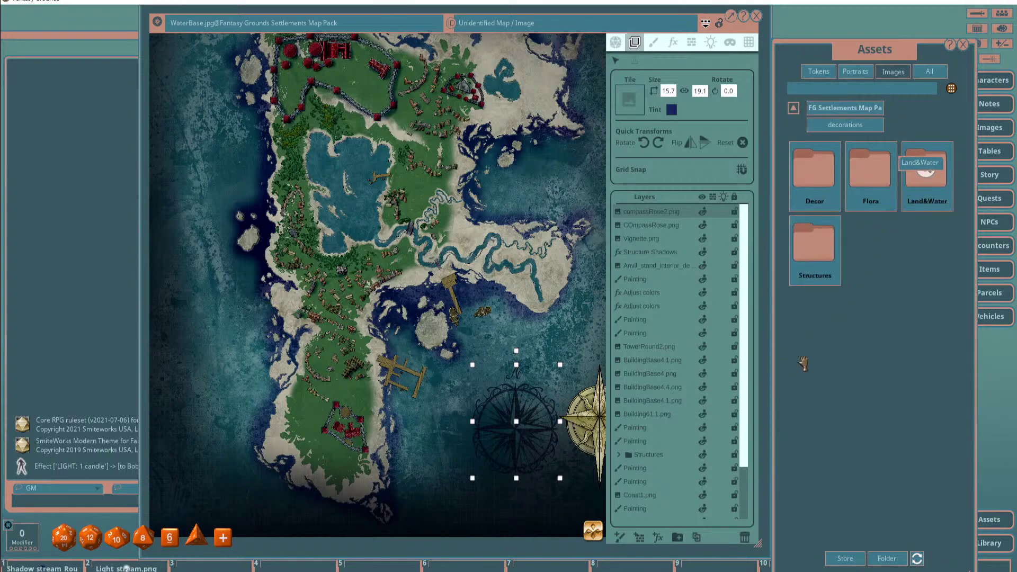
pyautogui.click(829, 90)
pyautogui.write('water')
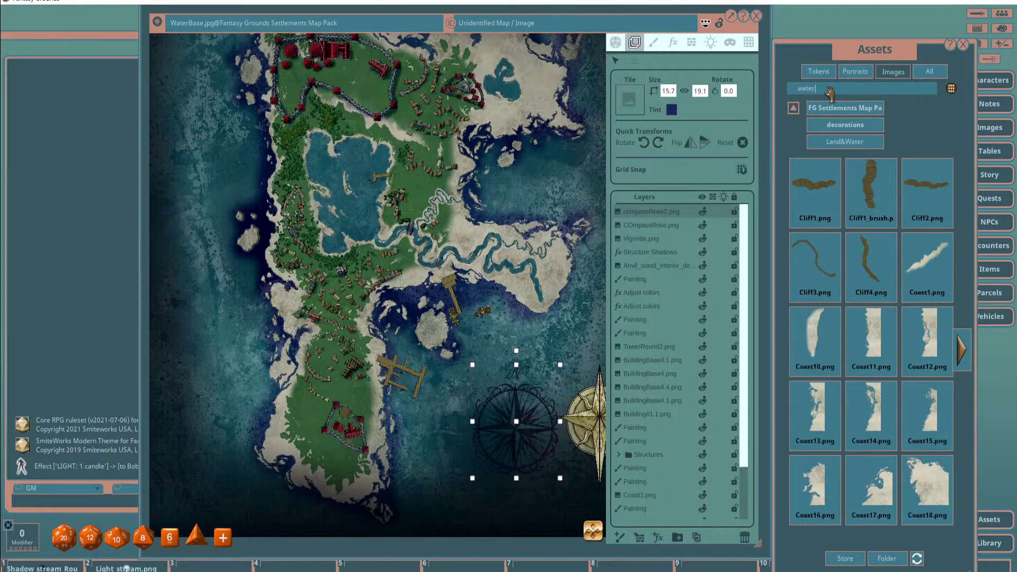
# Try WaterFall2.png at about 6.2 by 6.6 on the river's end at the peninsula's south shore and delete it.
pyautogui.moveTo(871, 281); pyautogui.dragTo(503, 385)
pyautogui.scroll(3, 525, 196)
pyautogui.scroll(-3, 503, 428)
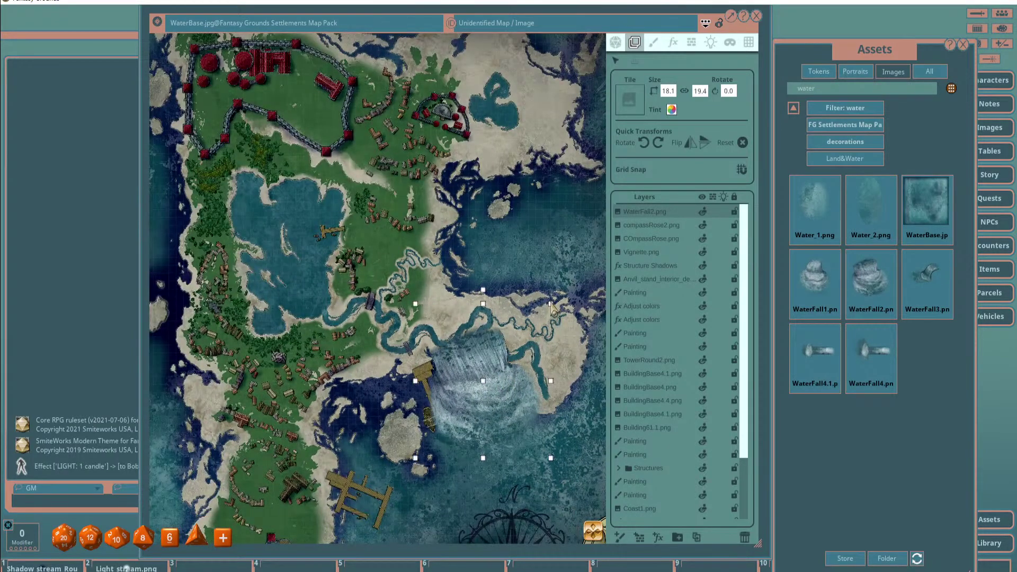
pyautogui.moveTo(552, 306); pyautogui.dragTo(495, 354)
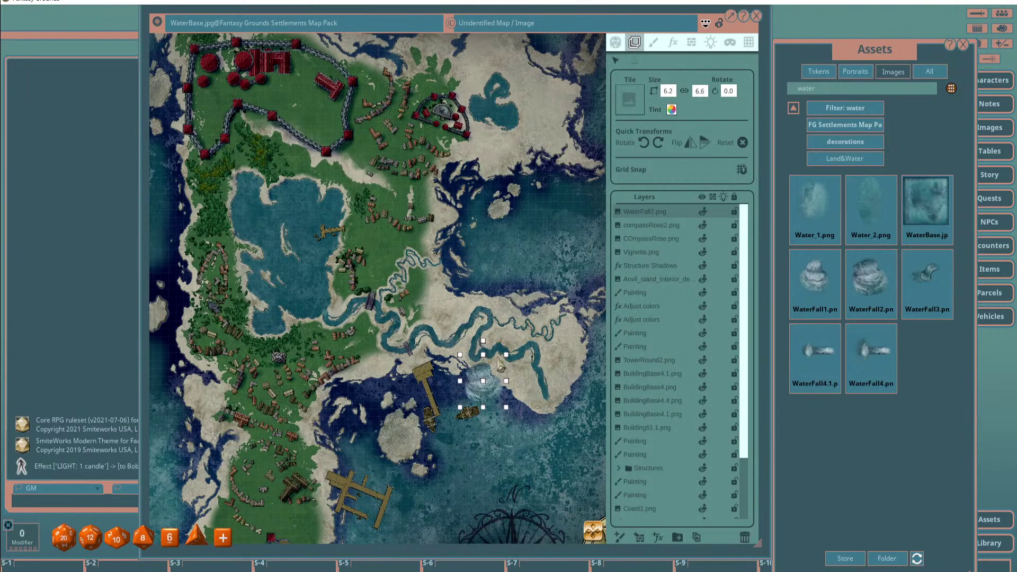
pyautogui.moveTo(480, 394); pyautogui.dragTo(552, 405)
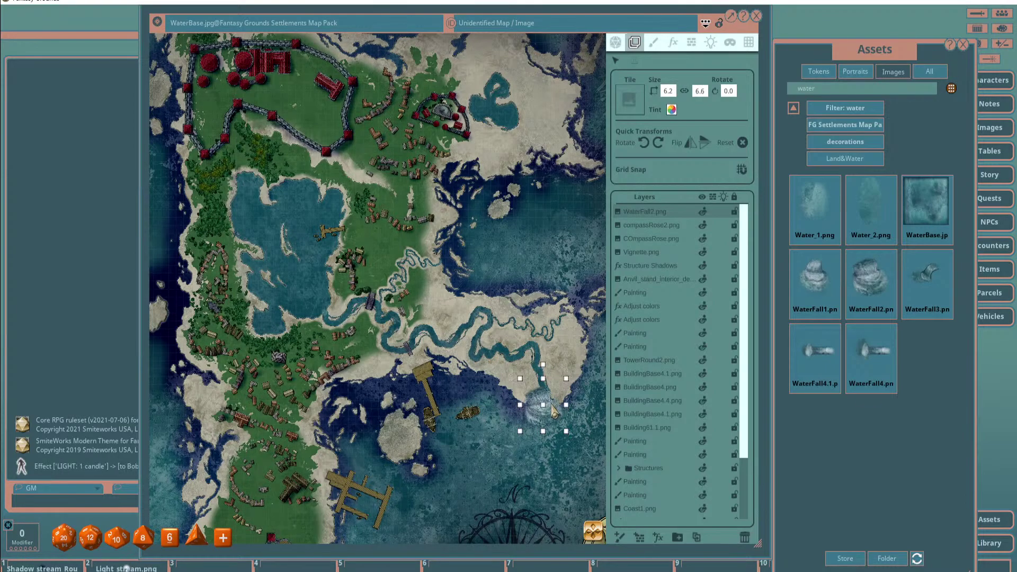
pyautogui.click(744, 537)
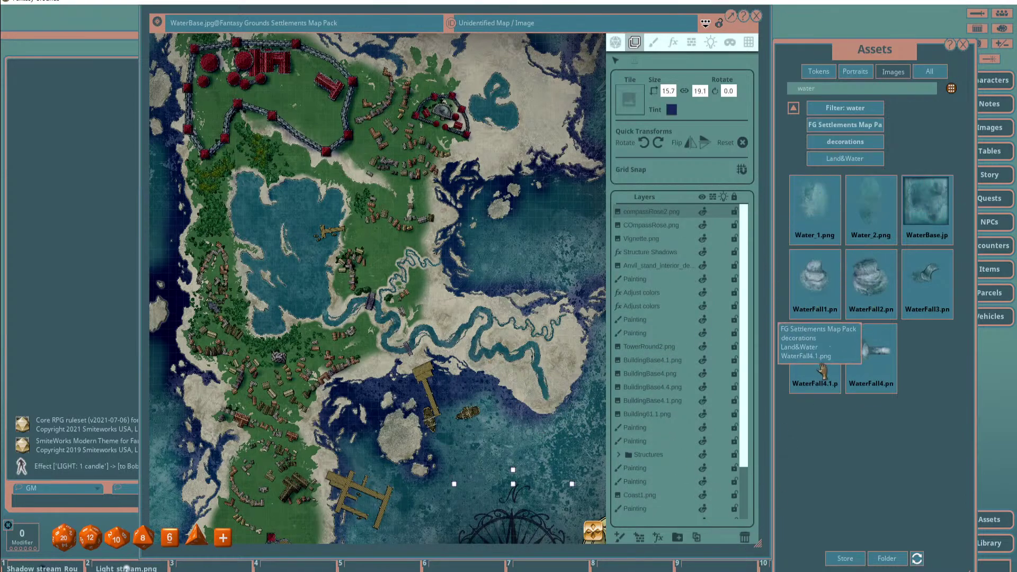
# Try WaterFall4.png on the eastern peninsula's north coast, rotated to about 268.8 degrees, and delete it.
pyautogui.moveTo(534, 316); pyautogui.dragTo(535, 318)
pyautogui.scroll(2, 536, 313)
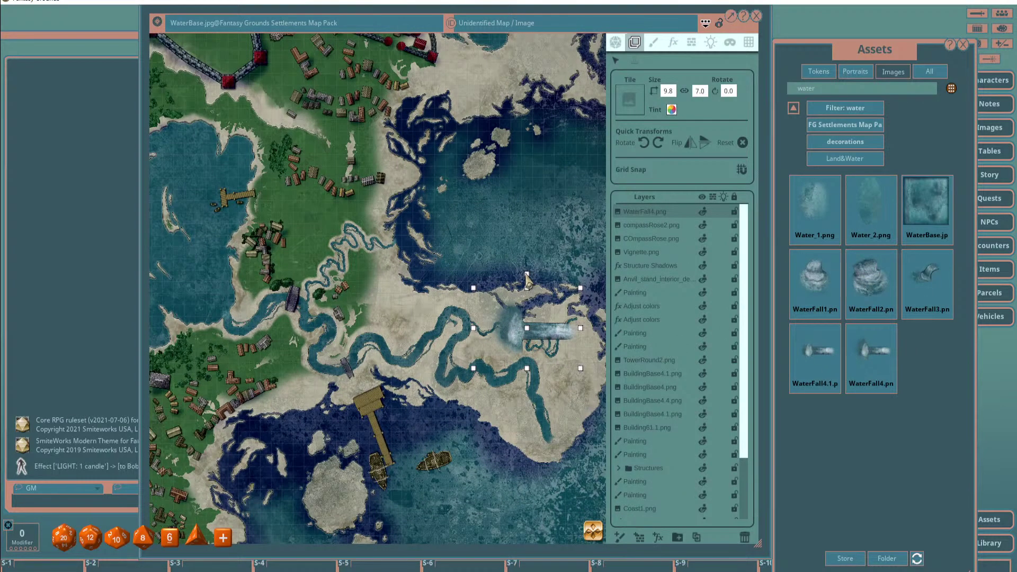
pyautogui.moveTo(527, 275); pyautogui.dragTo(507, 336)
pyautogui.scroll(-4, 556, 470)
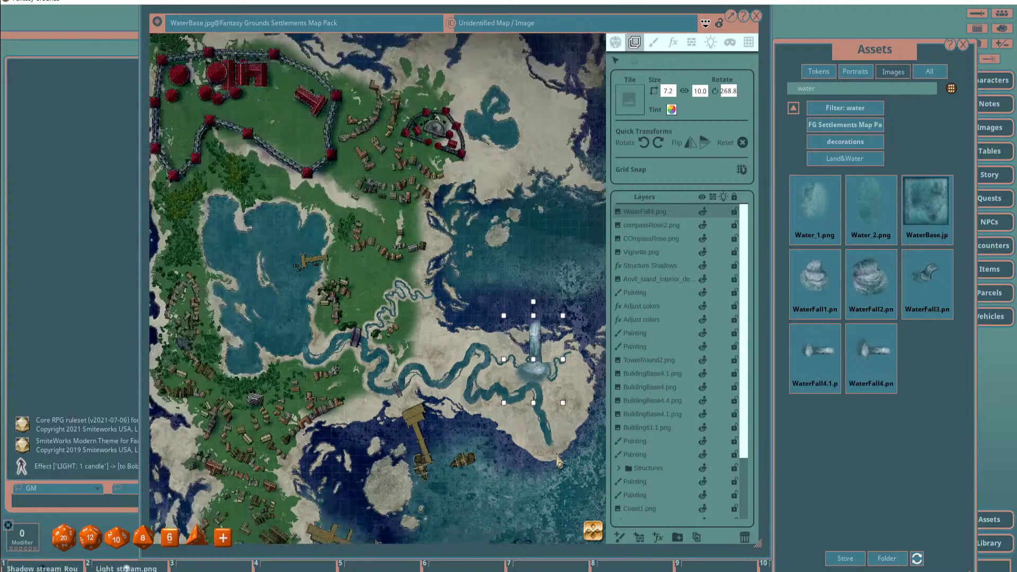
pyautogui.click(744, 537)
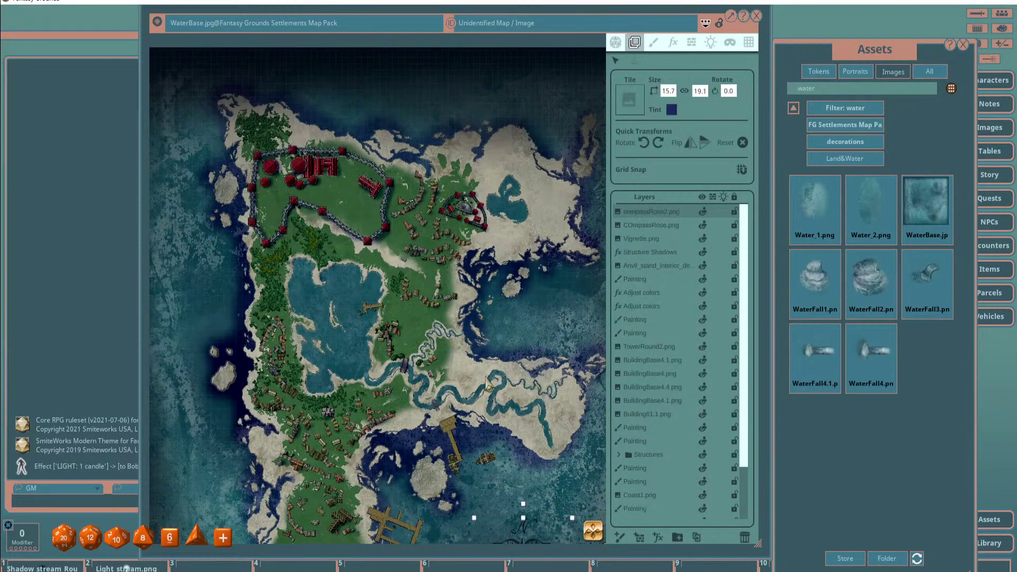
# Preview the City_1.jpg map in the FG Settlements Map Pack backgrounds folder and close the preview.
pyautogui.click(849, 113)
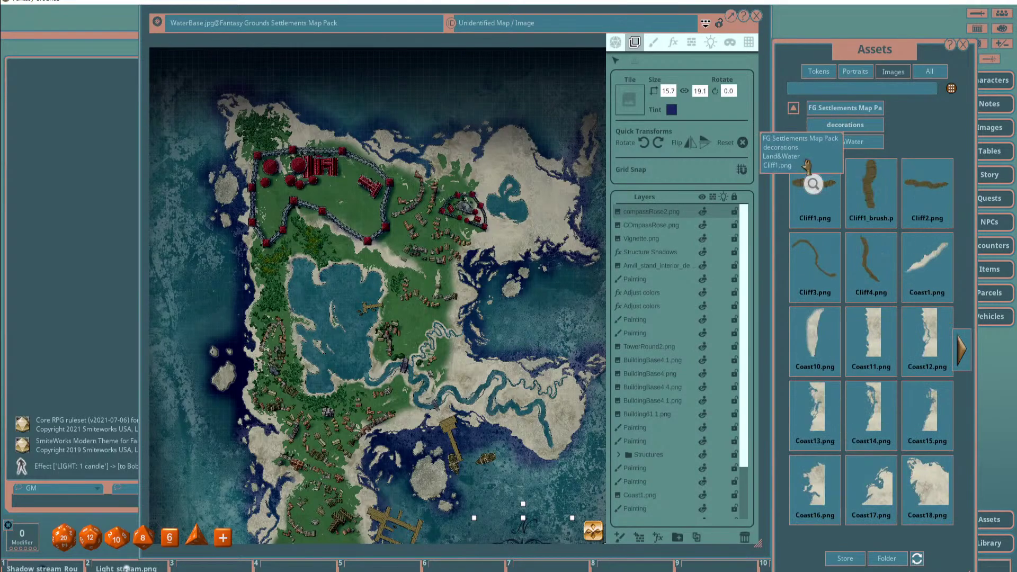
pyautogui.click(832, 110)
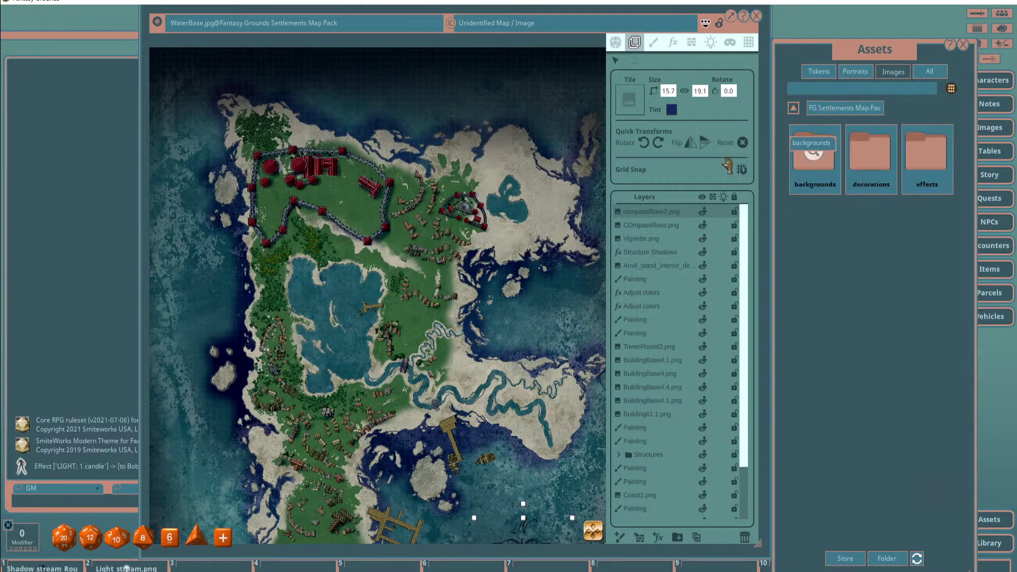
pyautogui.click(815, 159)
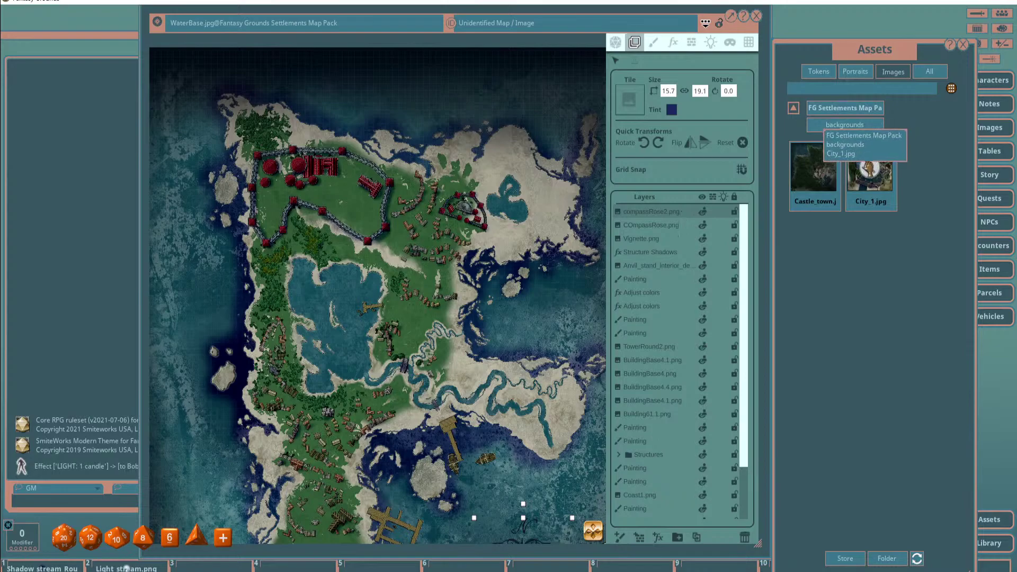
pyautogui.click(869, 169)
pyautogui.moveTo(546, 190); pyautogui.dragTo(338, 78)
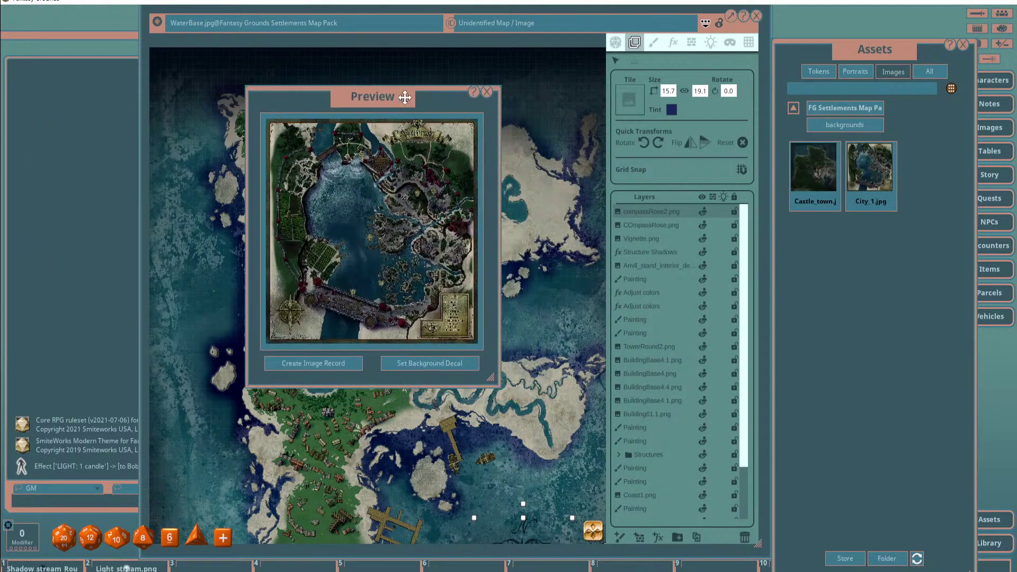
pyautogui.click(487, 94)
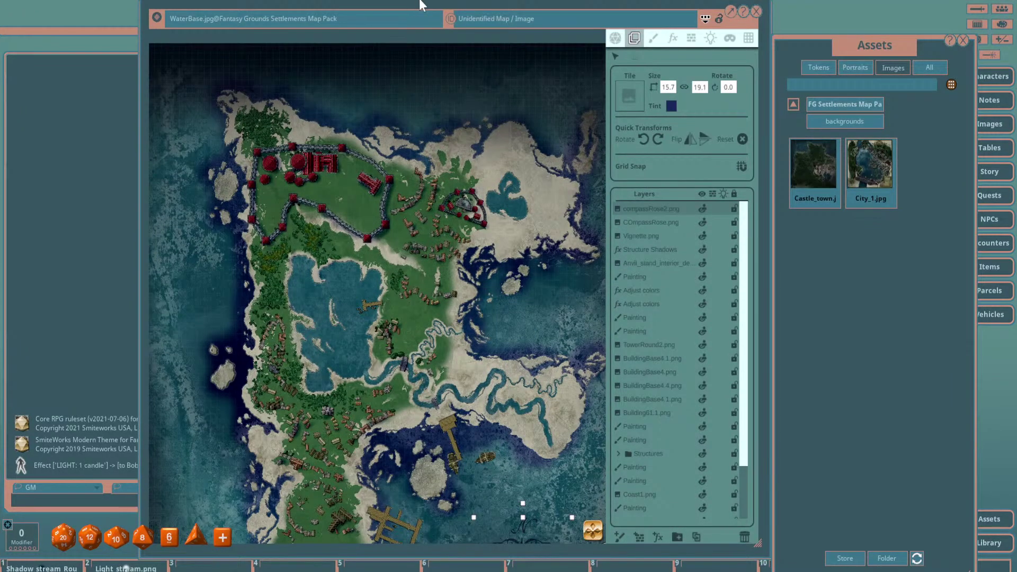
# Filter the campaign's image list by "city" and open City_1.jpg from the Fantasy Grounds Settlements Map Pack.
pyautogui.moveTo(918, 51); pyautogui.dragTo(807, 45)
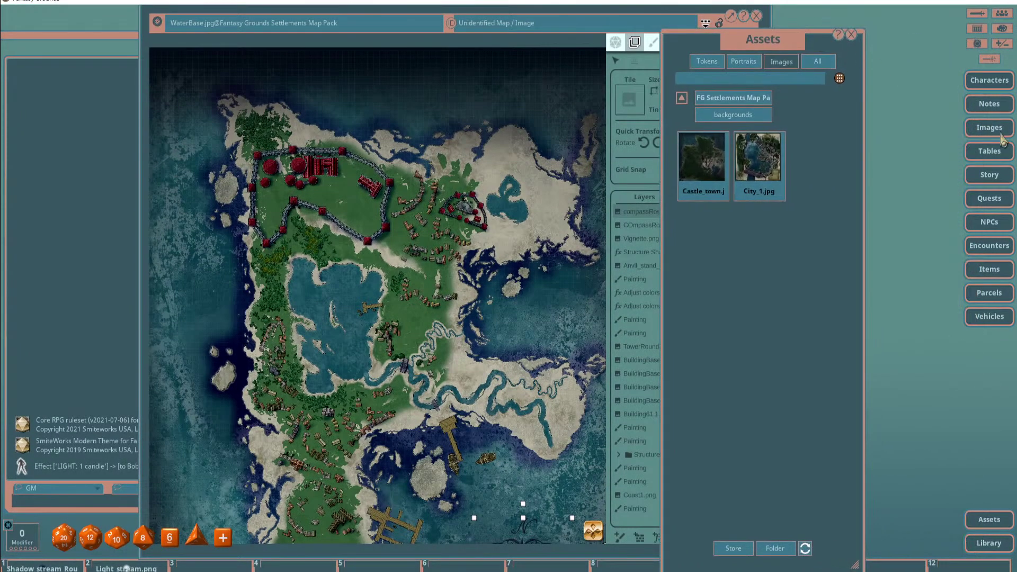
pyautogui.click(1000, 135)
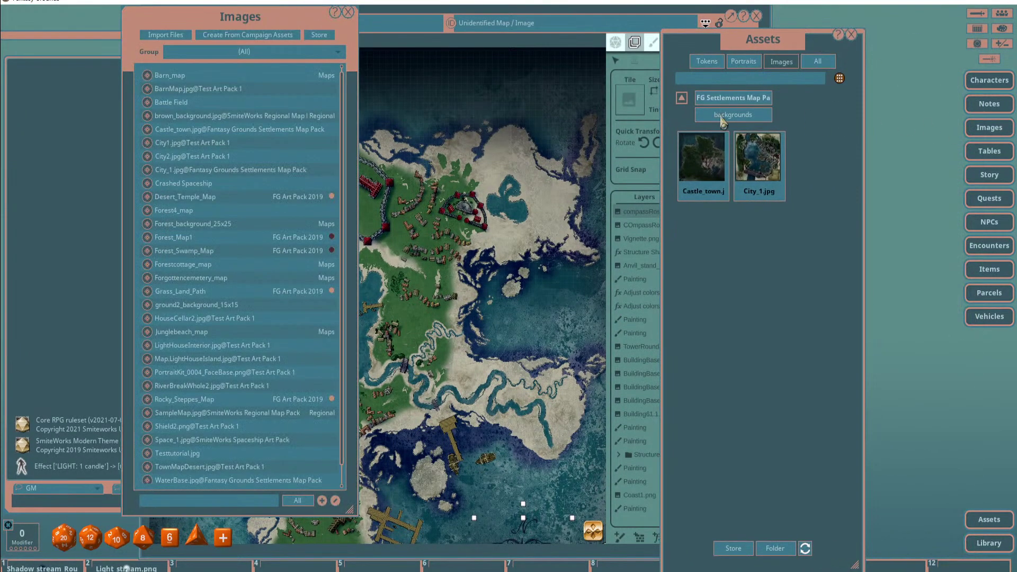
pyautogui.click(191, 55)
pyautogui.click(192, 55)
pyautogui.click(157, 501)
pyautogui.write('city')
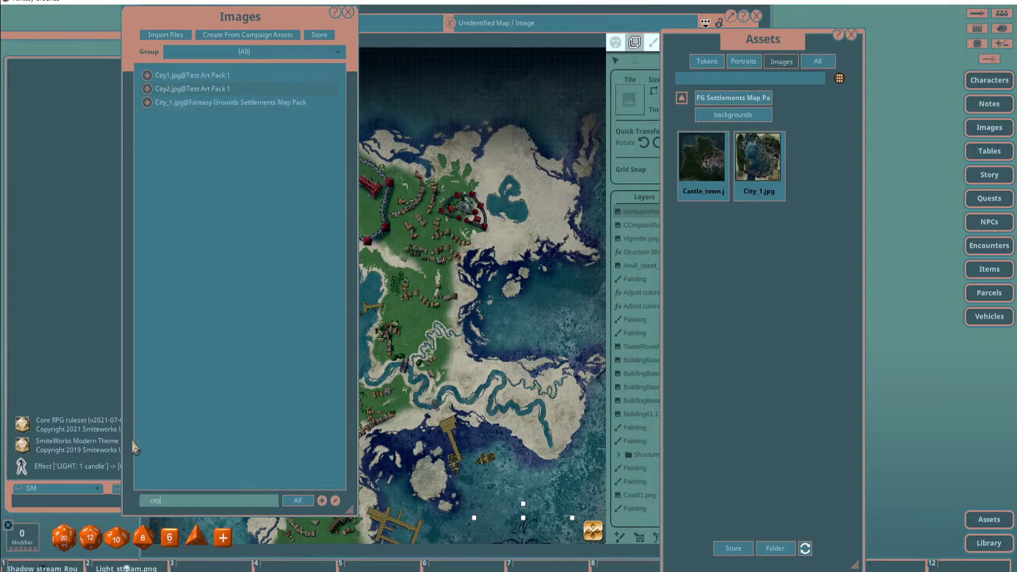
pyautogui.click(147, 102)
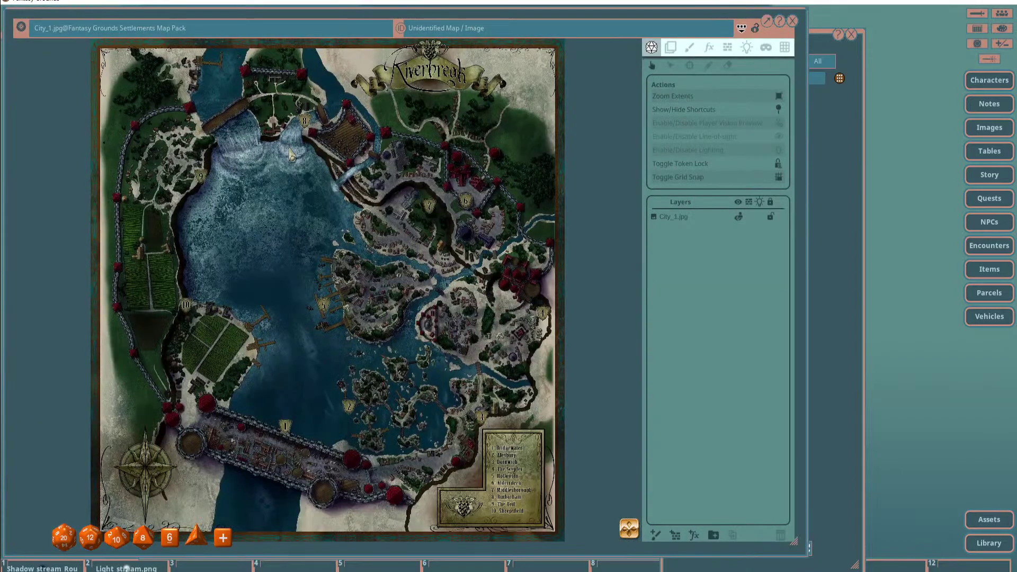
# Examine the waterfalls, cliffs, river and city districts around markers 4 to 8 on the Riverbreak map.
pyautogui.scroll(4, 360, 255)
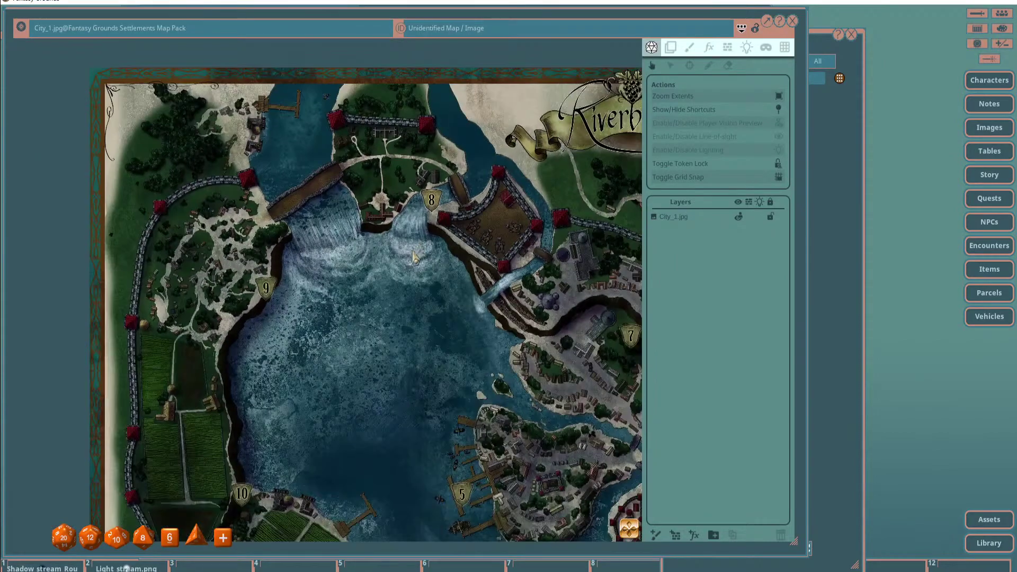
pyautogui.moveTo(415, 258); pyautogui.dragTo(345, 80)
pyautogui.scroll(2, 344, 79)
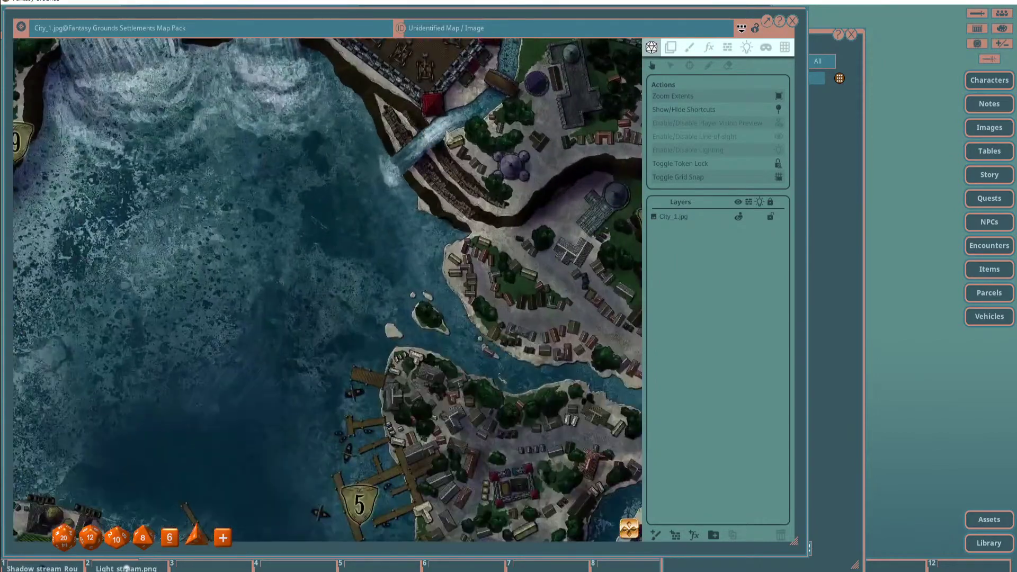
pyautogui.scroll(-5, 551, 307)
pyautogui.scroll(5, 551, 306)
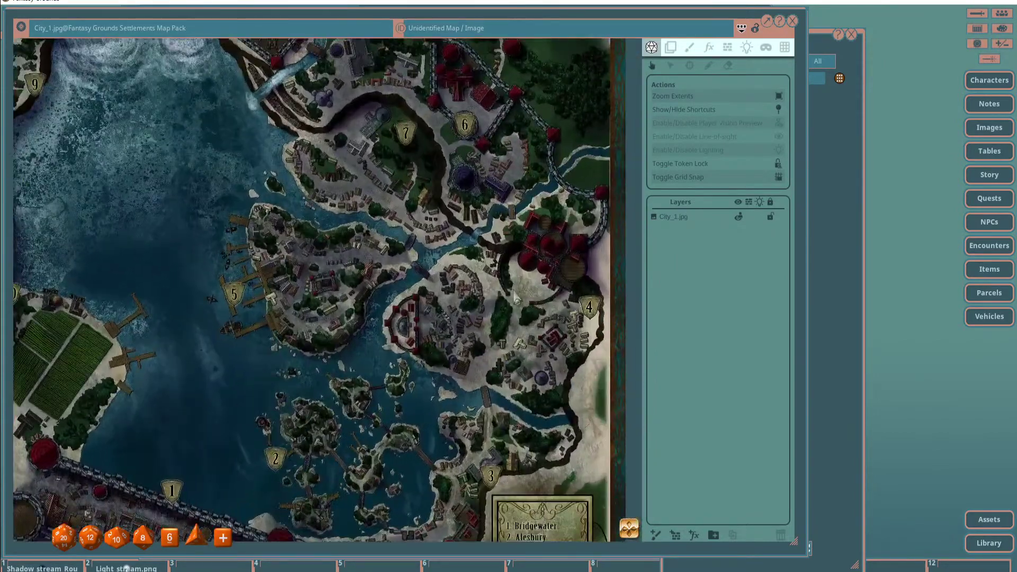
pyautogui.scroll(3, 459, 306)
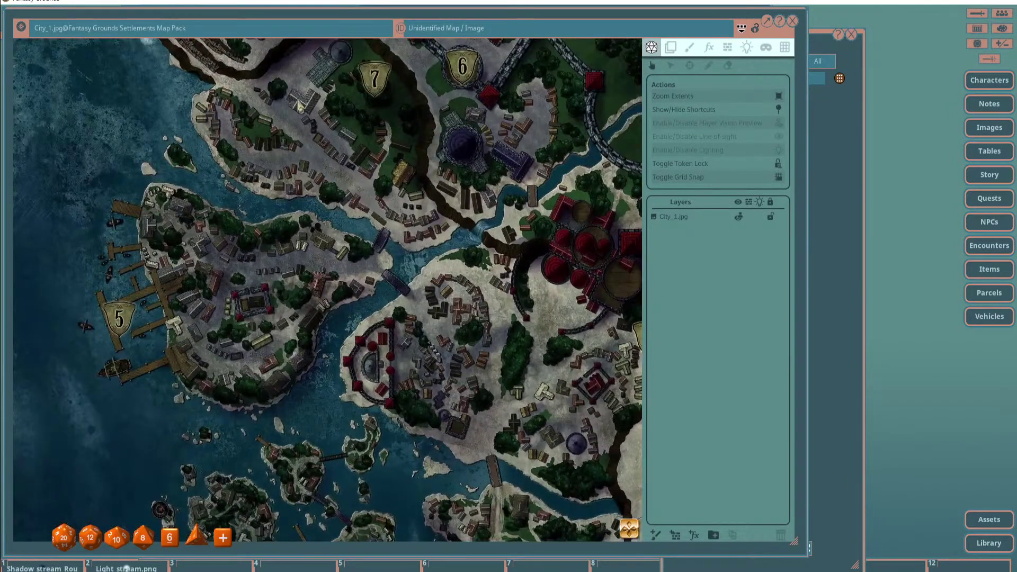
pyautogui.scroll(-2, 302, 191)
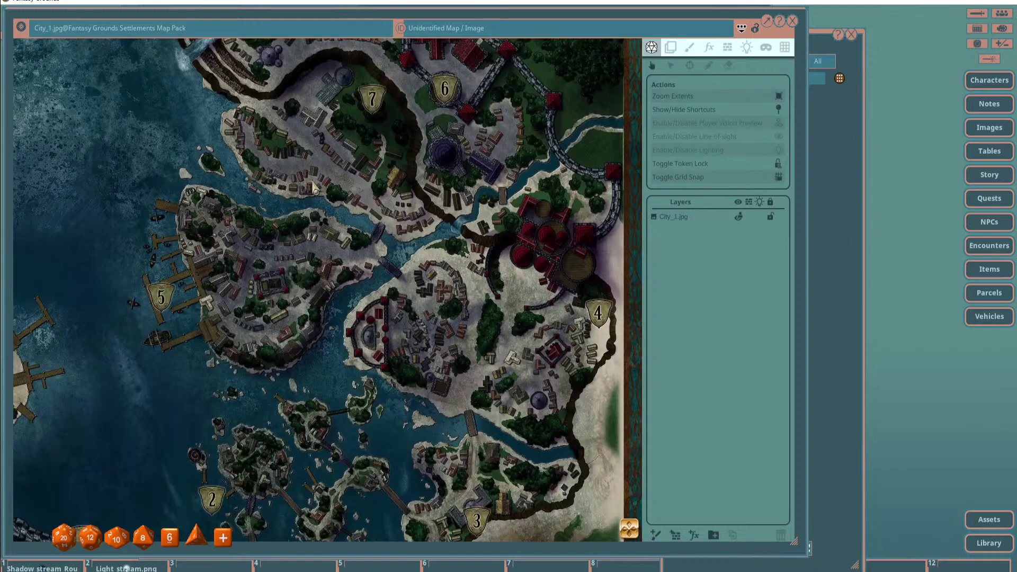
pyautogui.scroll(2, 426, 160)
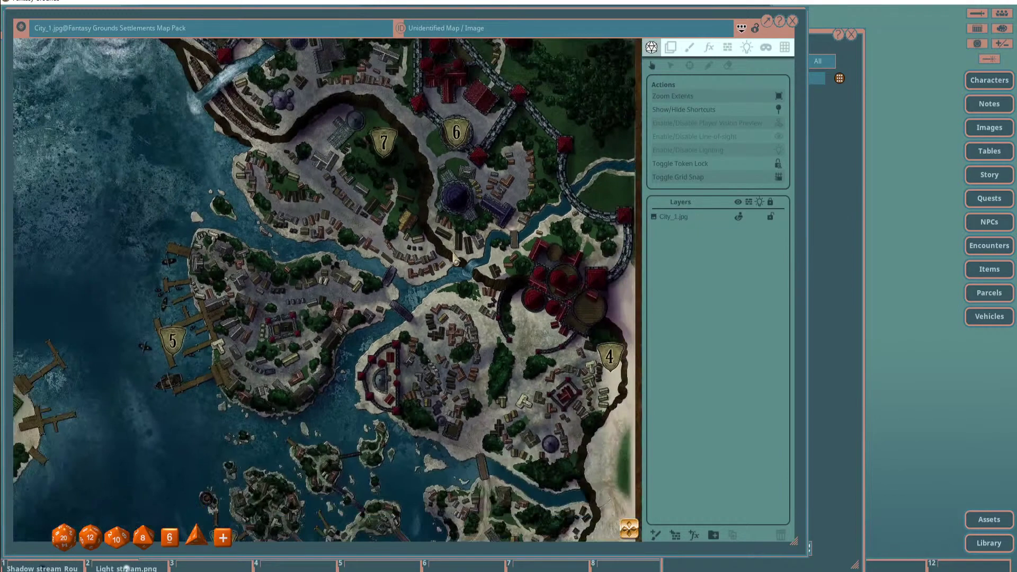
pyautogui.scroll(-2, 454, 262)
pyautogui.scroll(2, 270, 132)
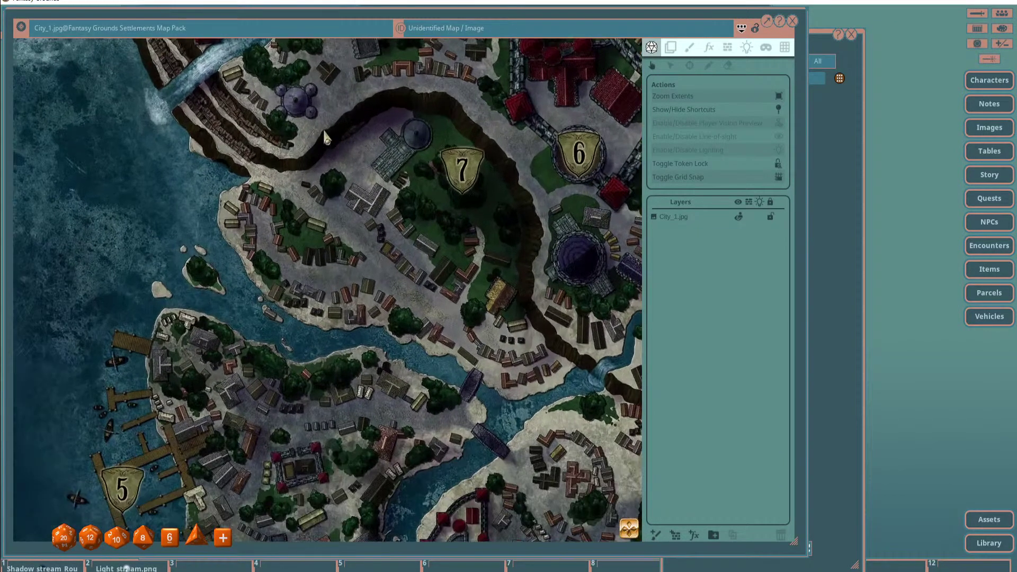
pyautogui.scroll(-2, 318, 138)
pyautogui.moveTo(169, 173); pyautogui.dragTo(241, 175)
pyautogui.scroll(-2, 238, 212)
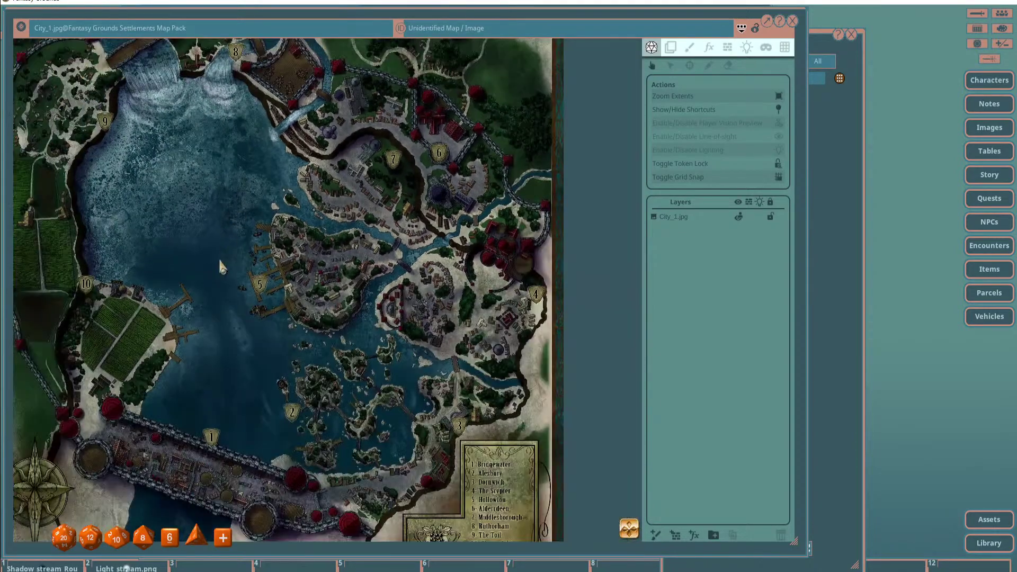
pyautogui.moveTo(218, 258); pyautogui.dragTo(301, 249)
pyautogui.scroll(-2, 307, 249)
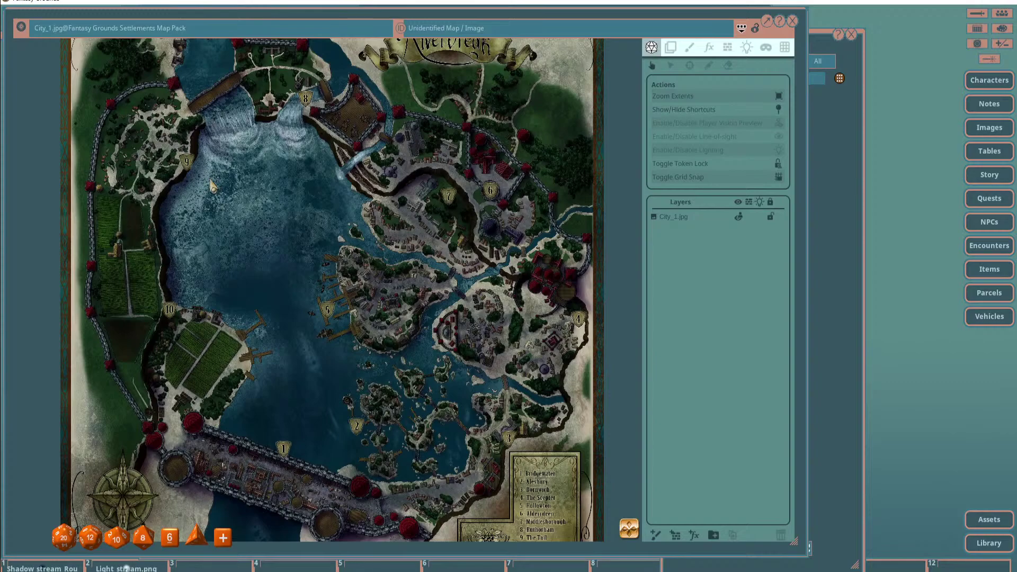
# Examine the walled bridge district at marker 1 and the lighthouse and linked islands around marker 2.
pyautogui.scroll(5, 158, 319)
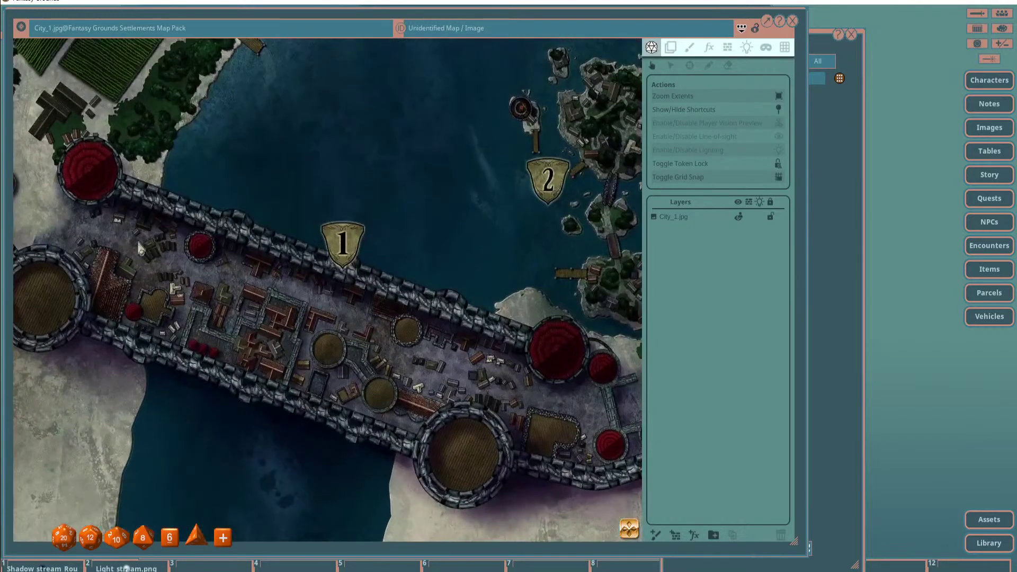
pyautogui.scroll(-5, 382, 302)
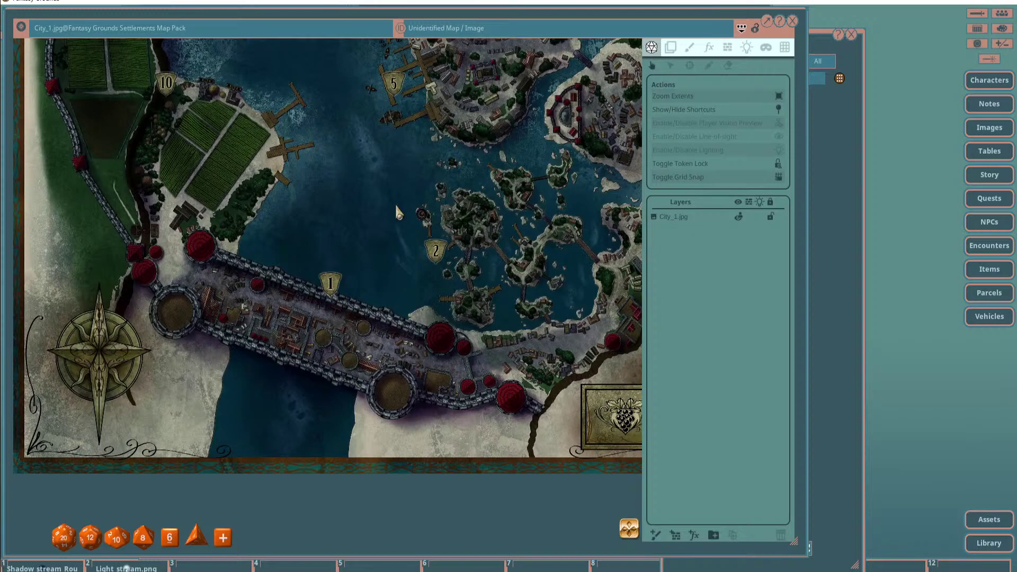
pyautogui.scroll(5, 395, 205)
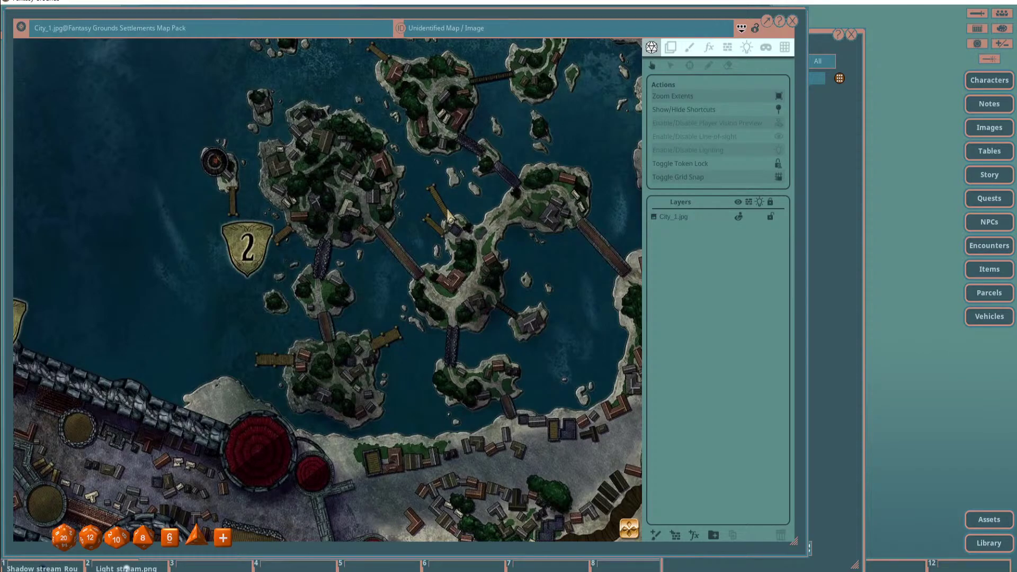
pyautogui.scroll(5, 212, 154)
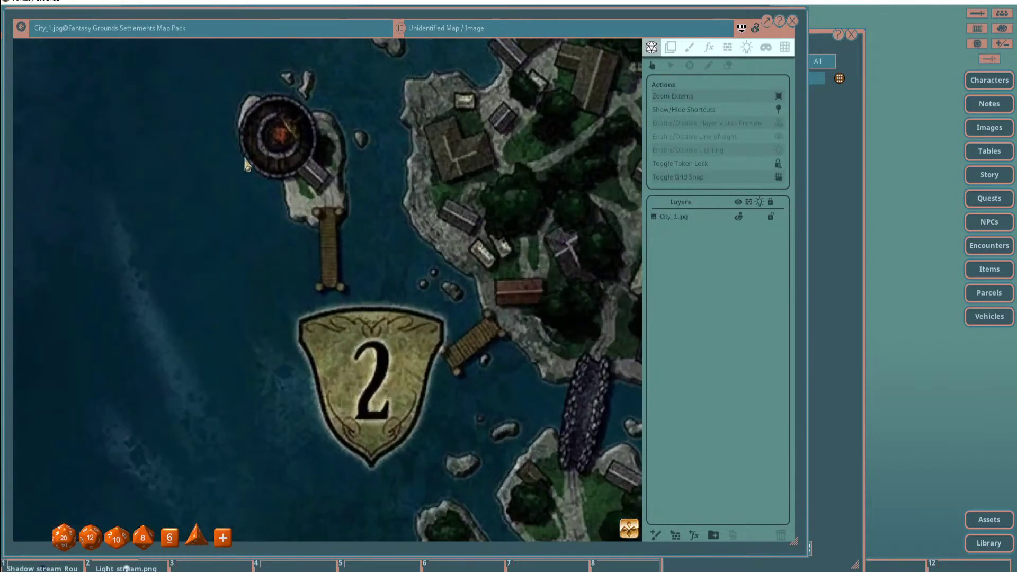
pyautogui.scroll(-3, 247, 159)
pyautogui.scroll(-3, 265, 180)
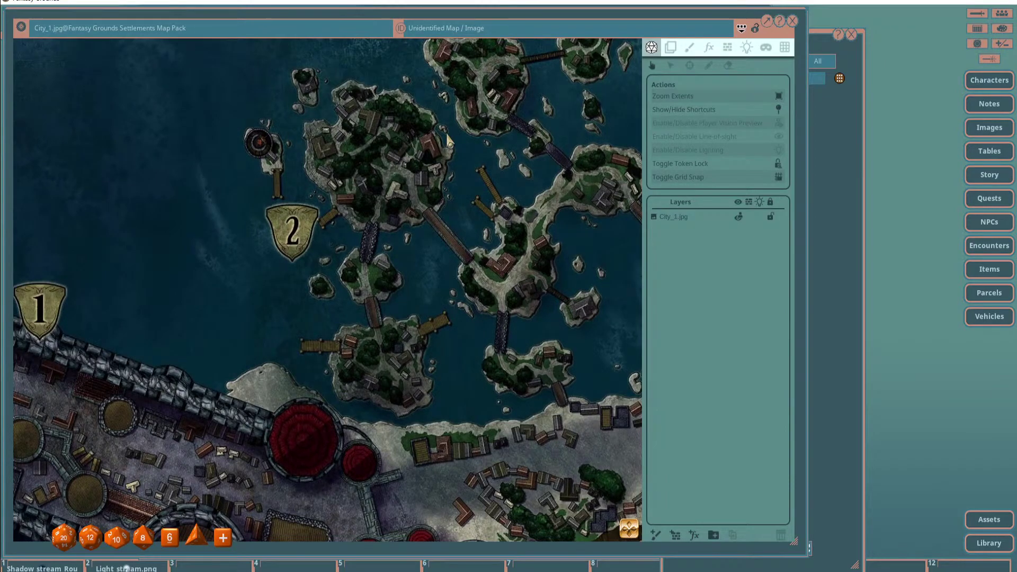
pyautogui.scroll(-5, 447, 140)
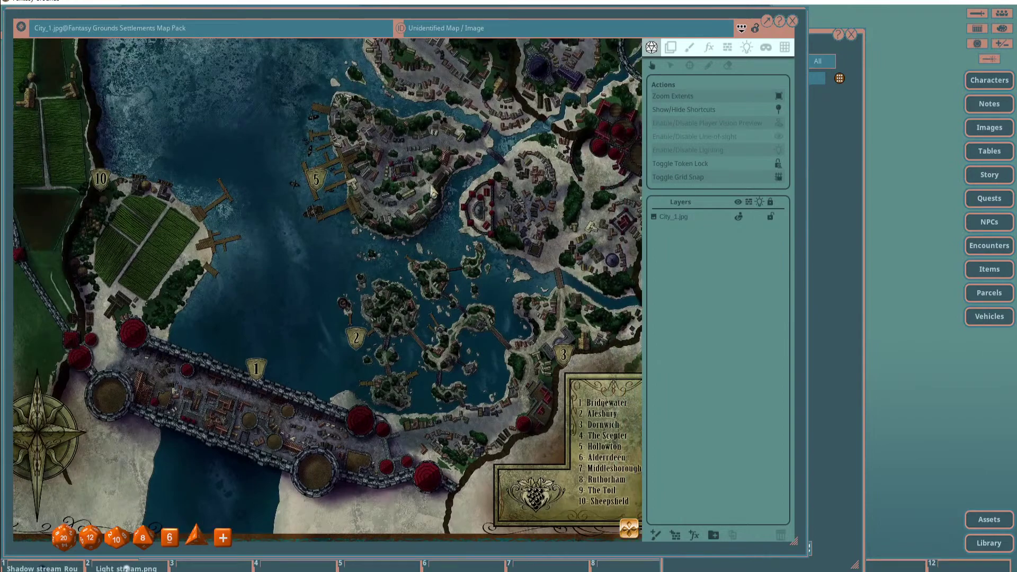
pyautogui.moveTo(433, 192); pyautogui.dragTo(436, 278)
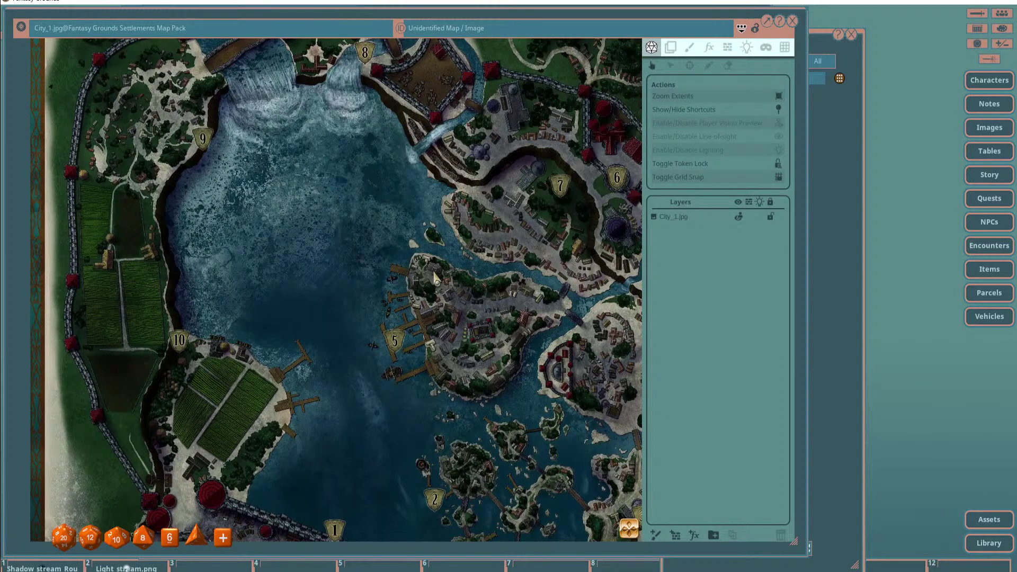